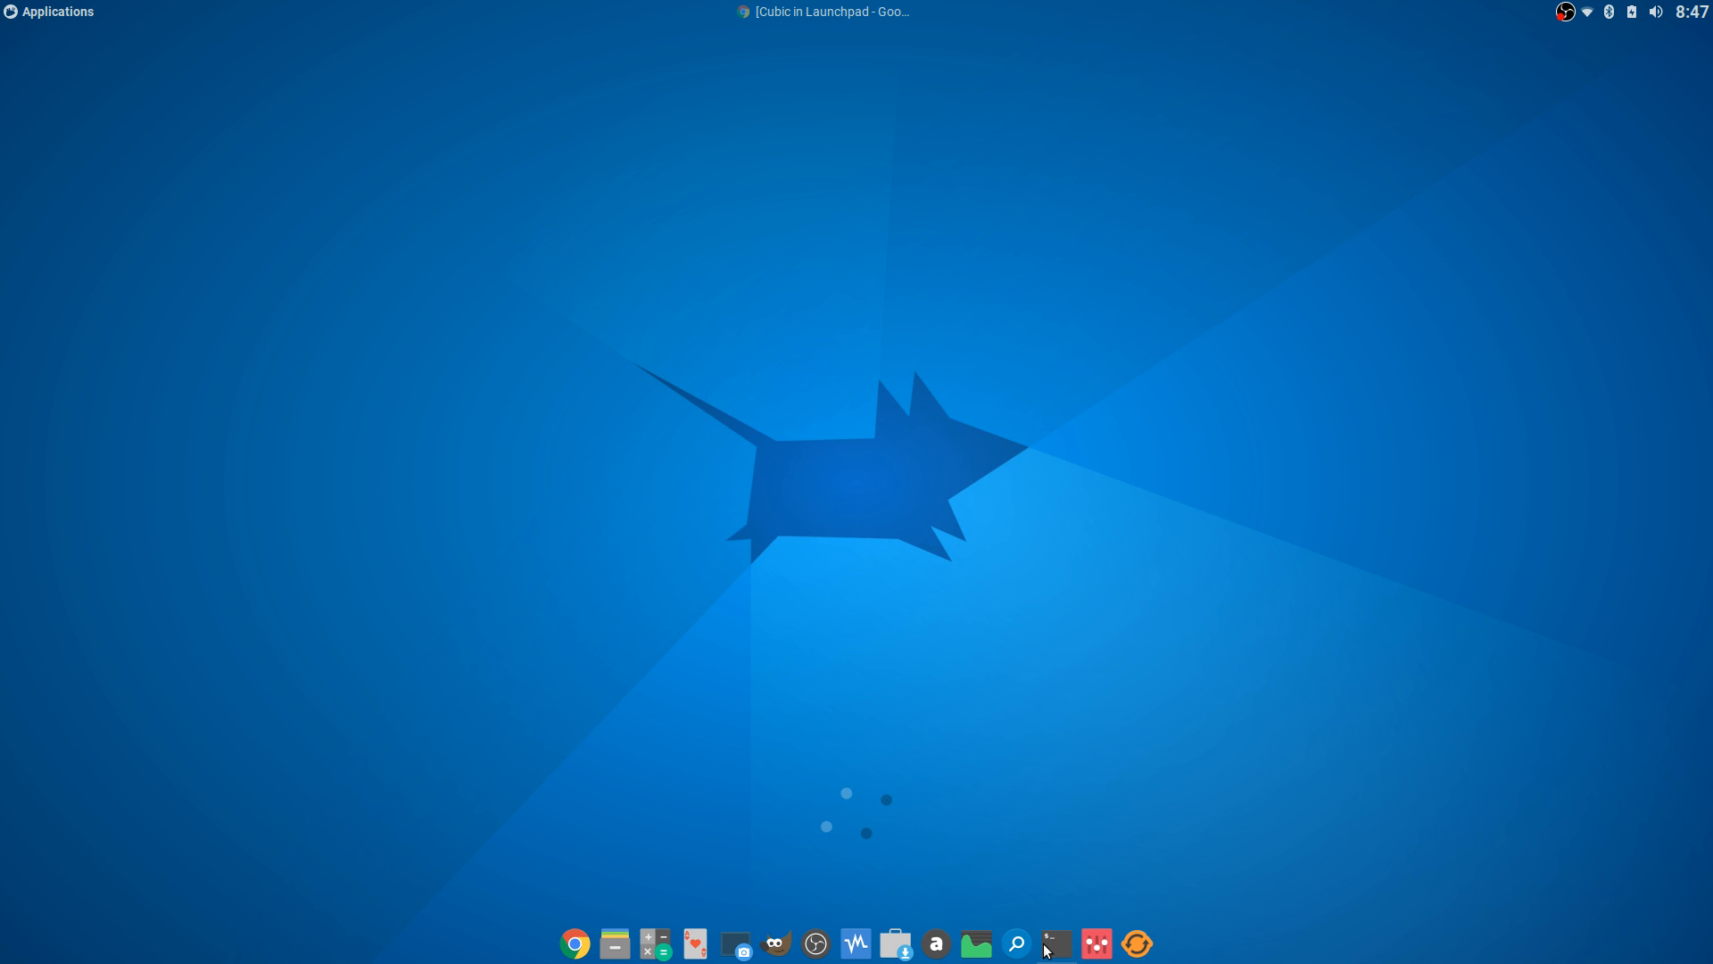
# - Try the Default + Dock, Default and GNOME 2 panel layouts, then close the settings manager
pyautogui.click(1098, 942)
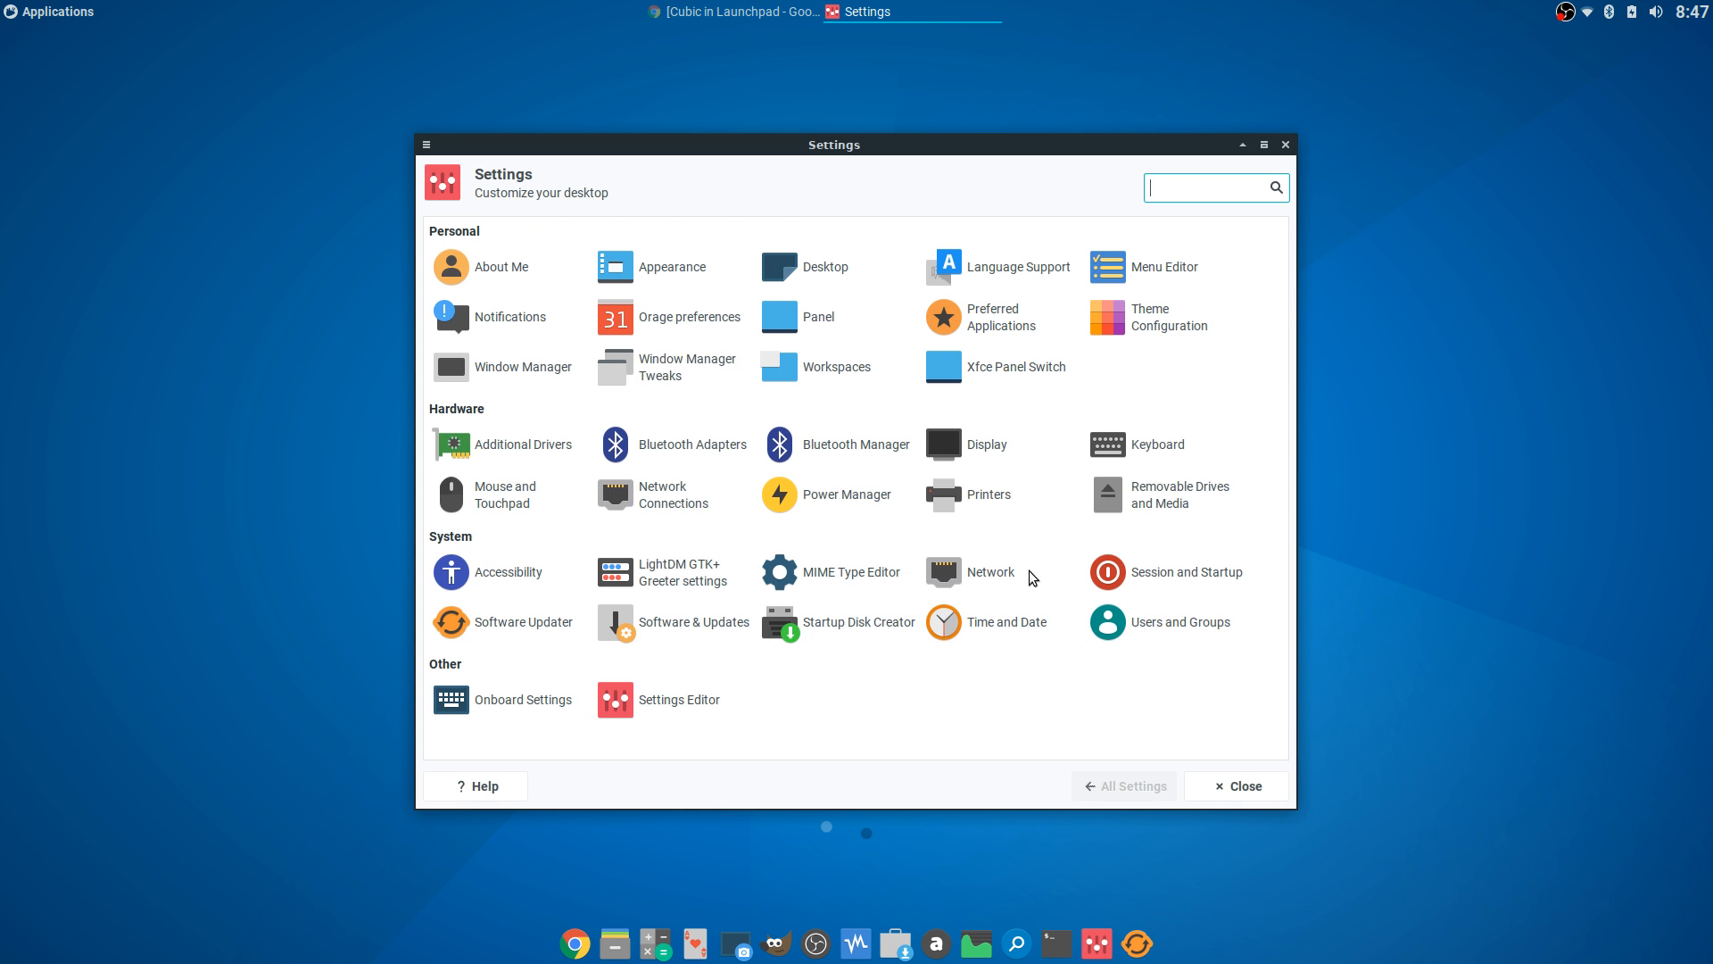
pyautogui.click(986, 373)
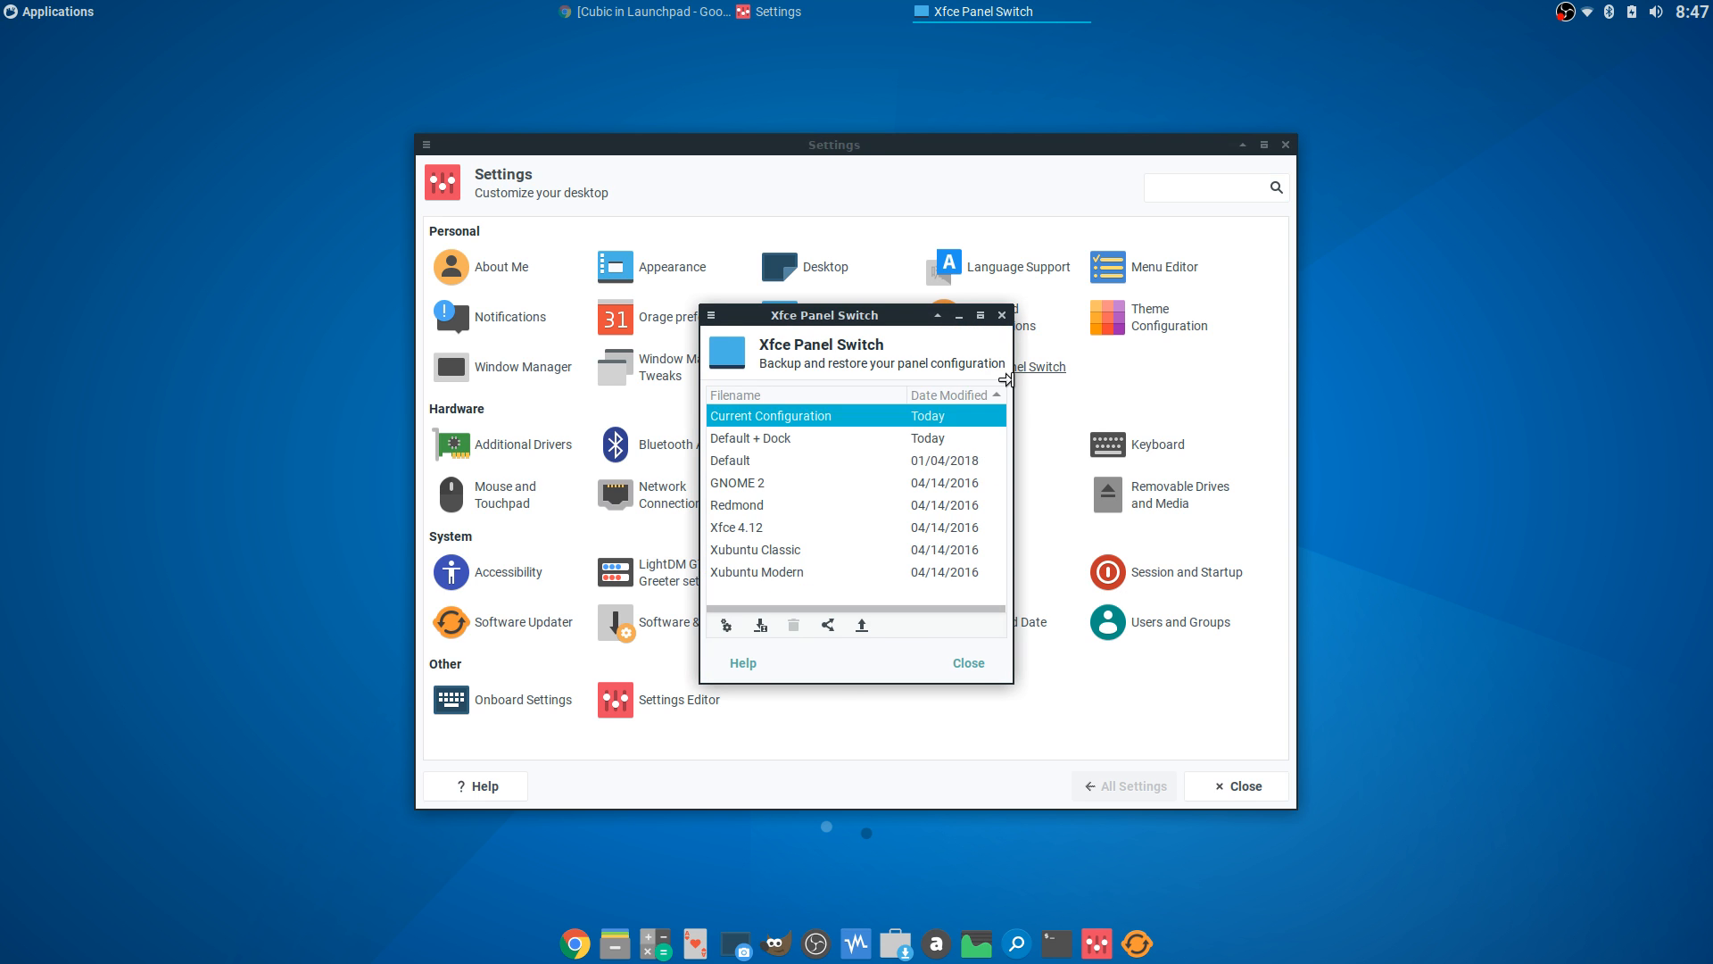
pyautogui.click(801, 435)
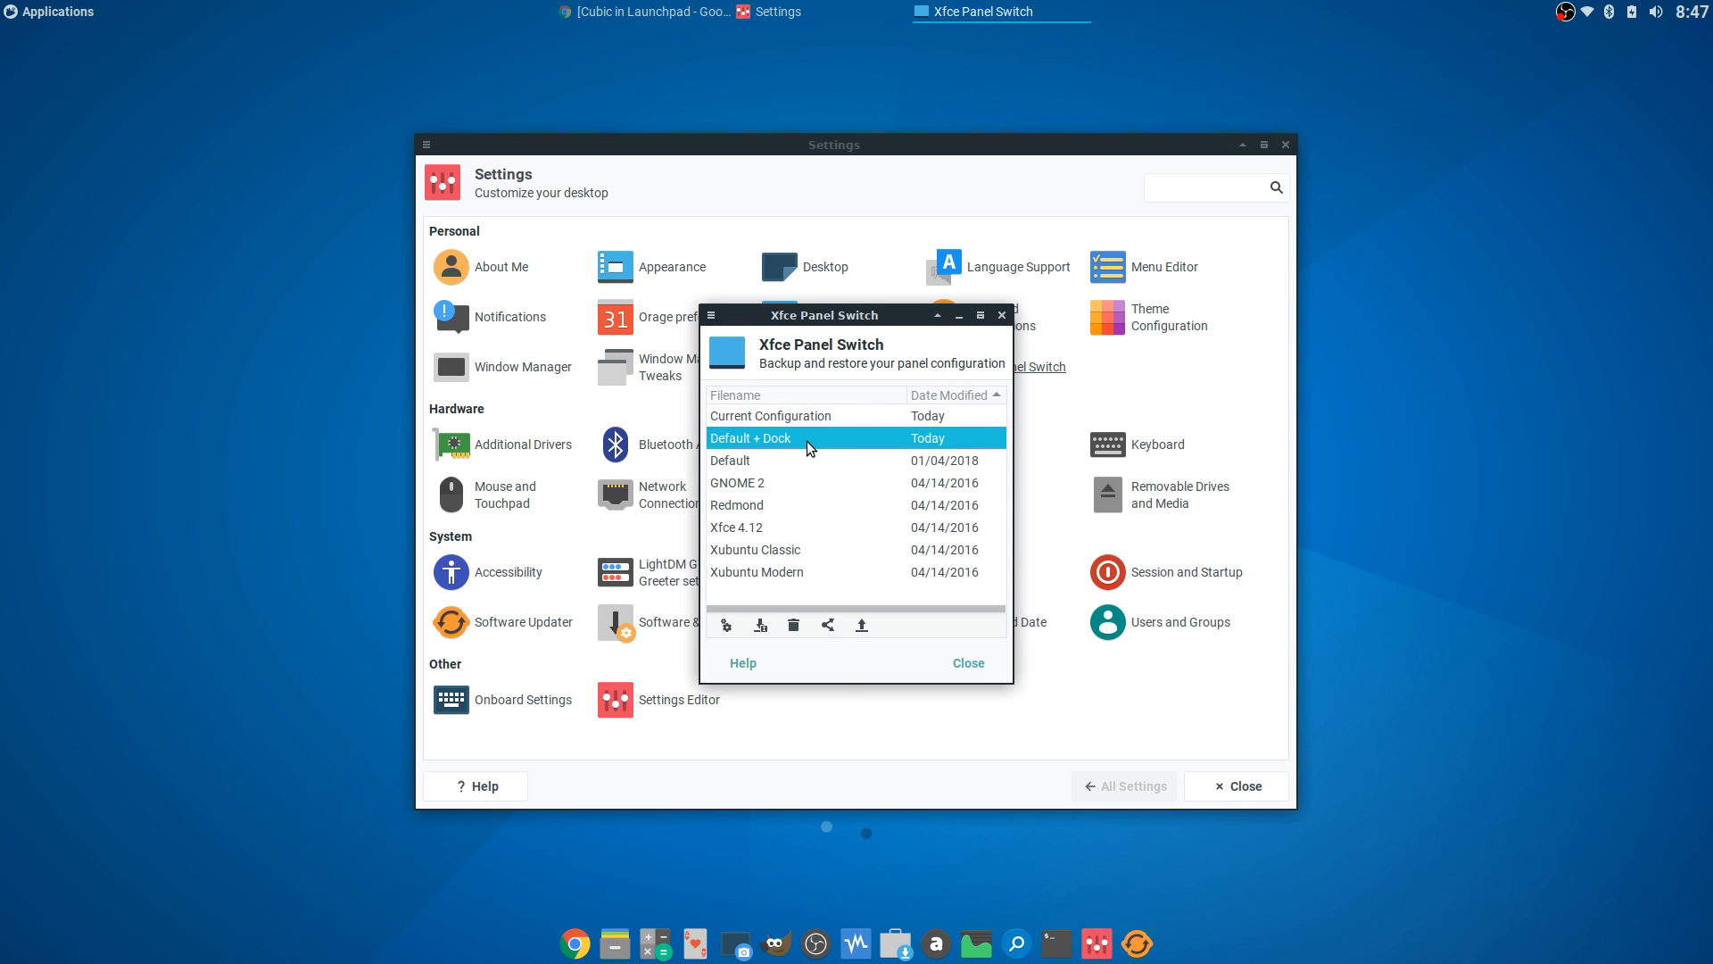
pyautogui.click(808, 453)
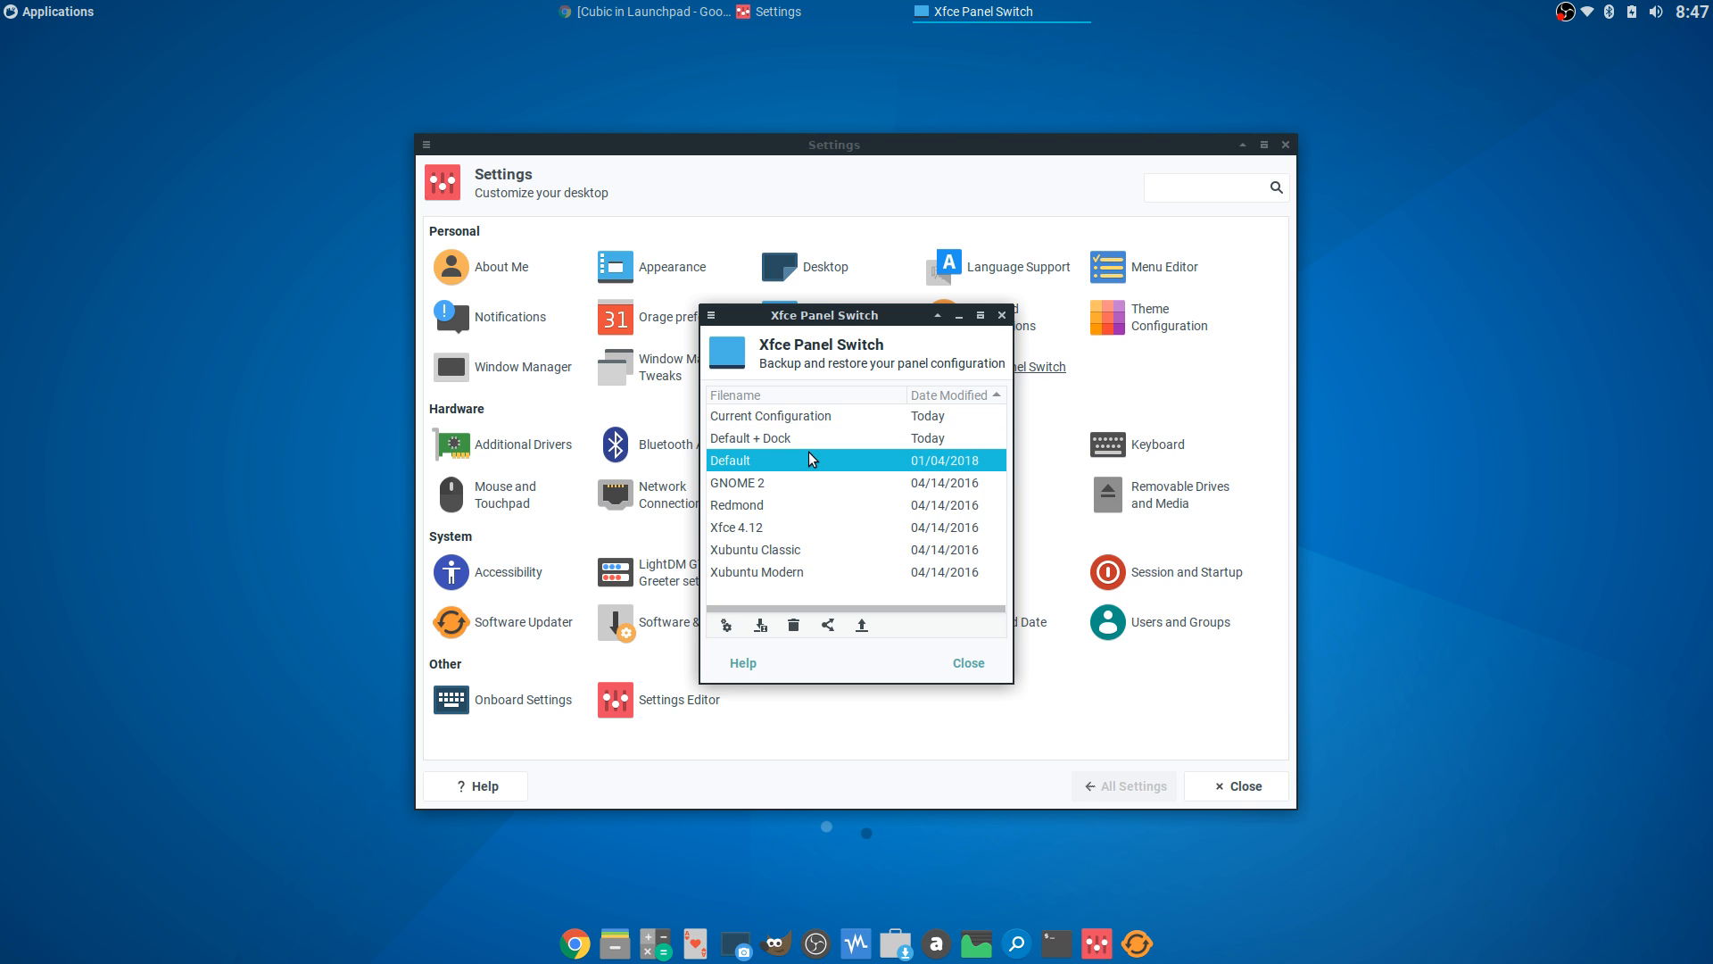
pyautogui.click(806, 483)
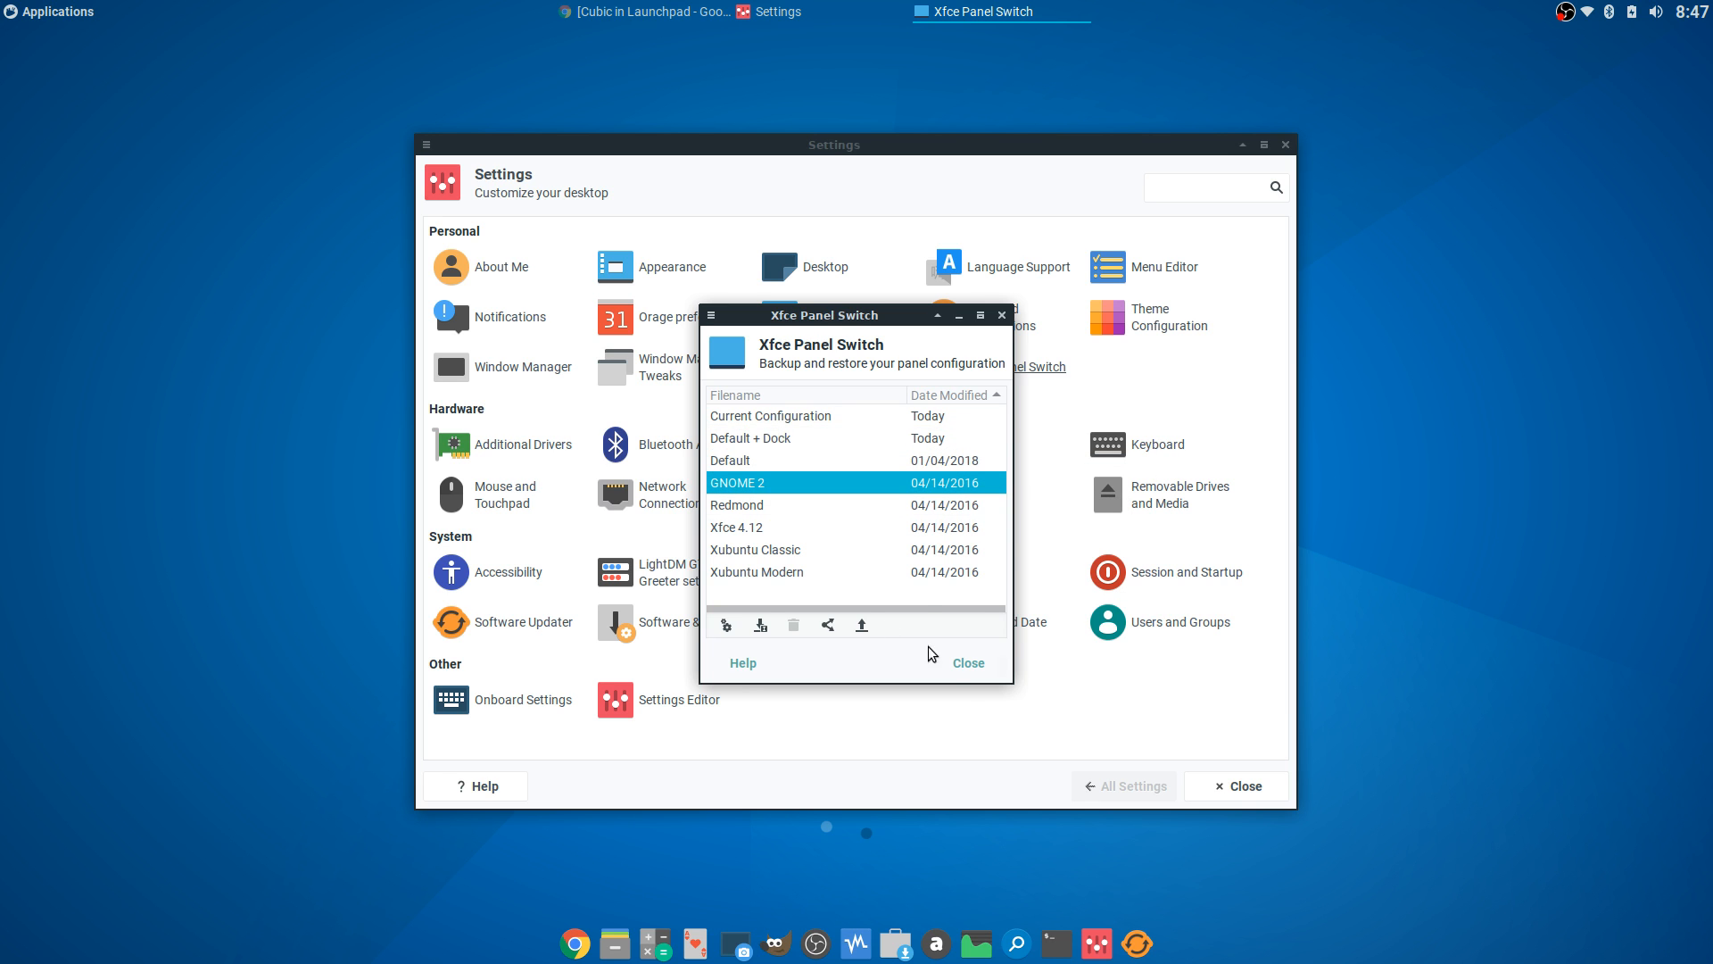
pyautogui.click(960, 662)
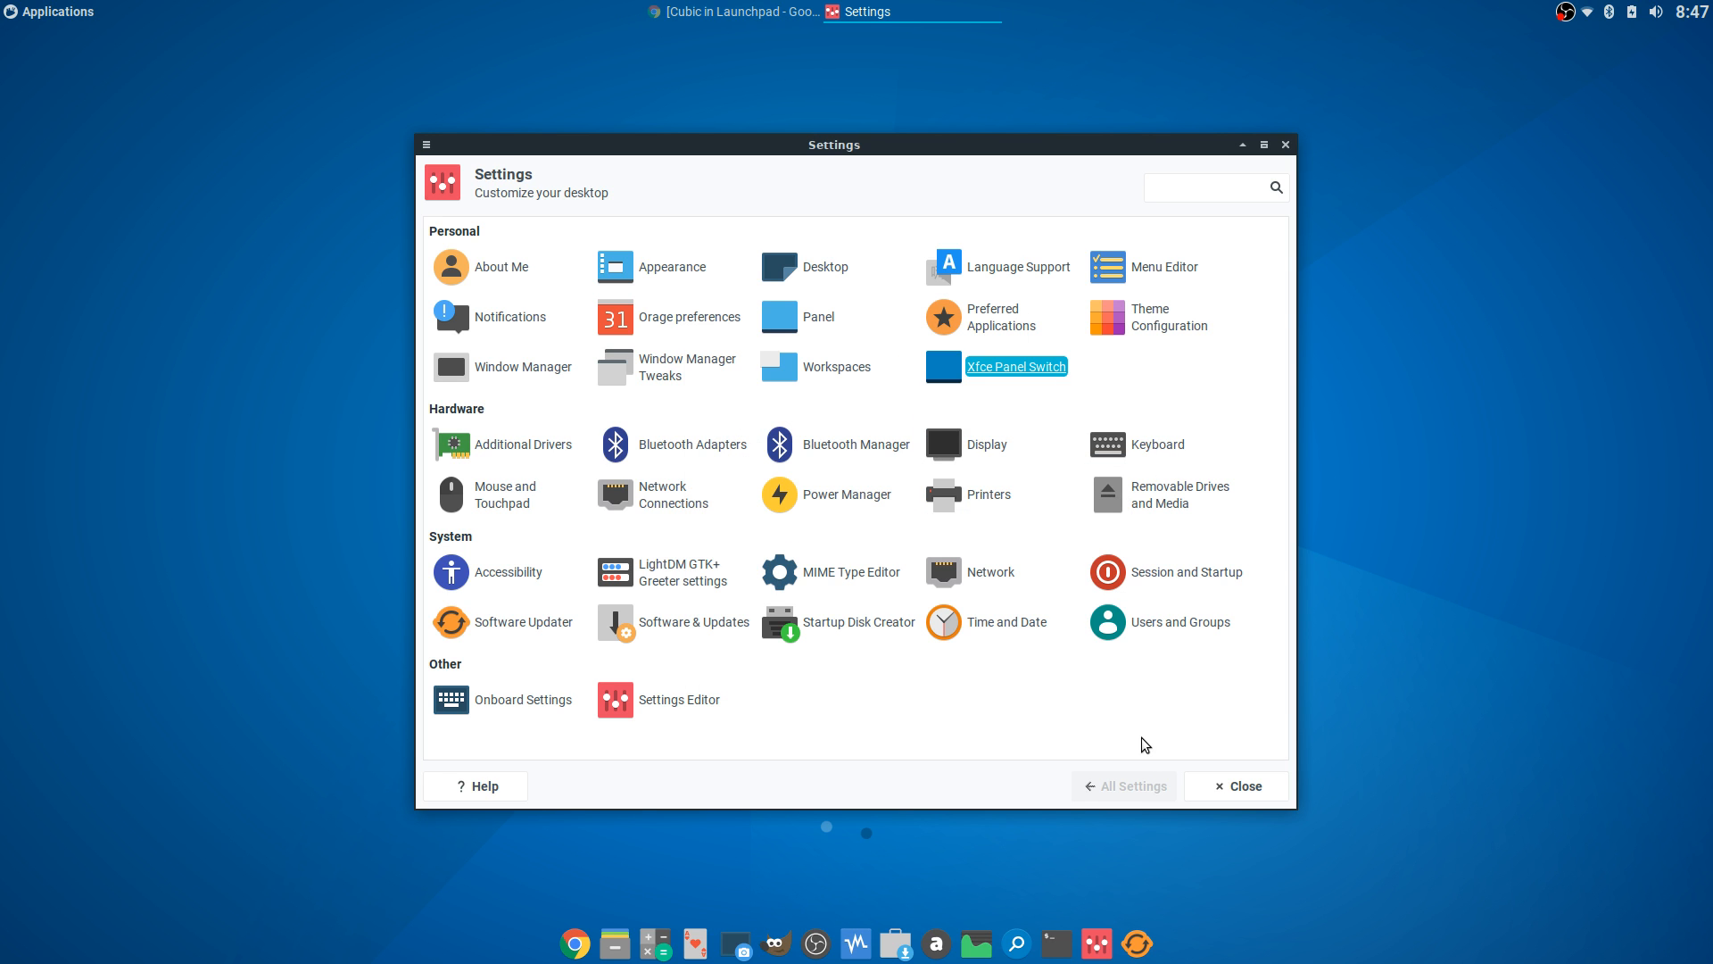
pyautogui.click(1229, 787)
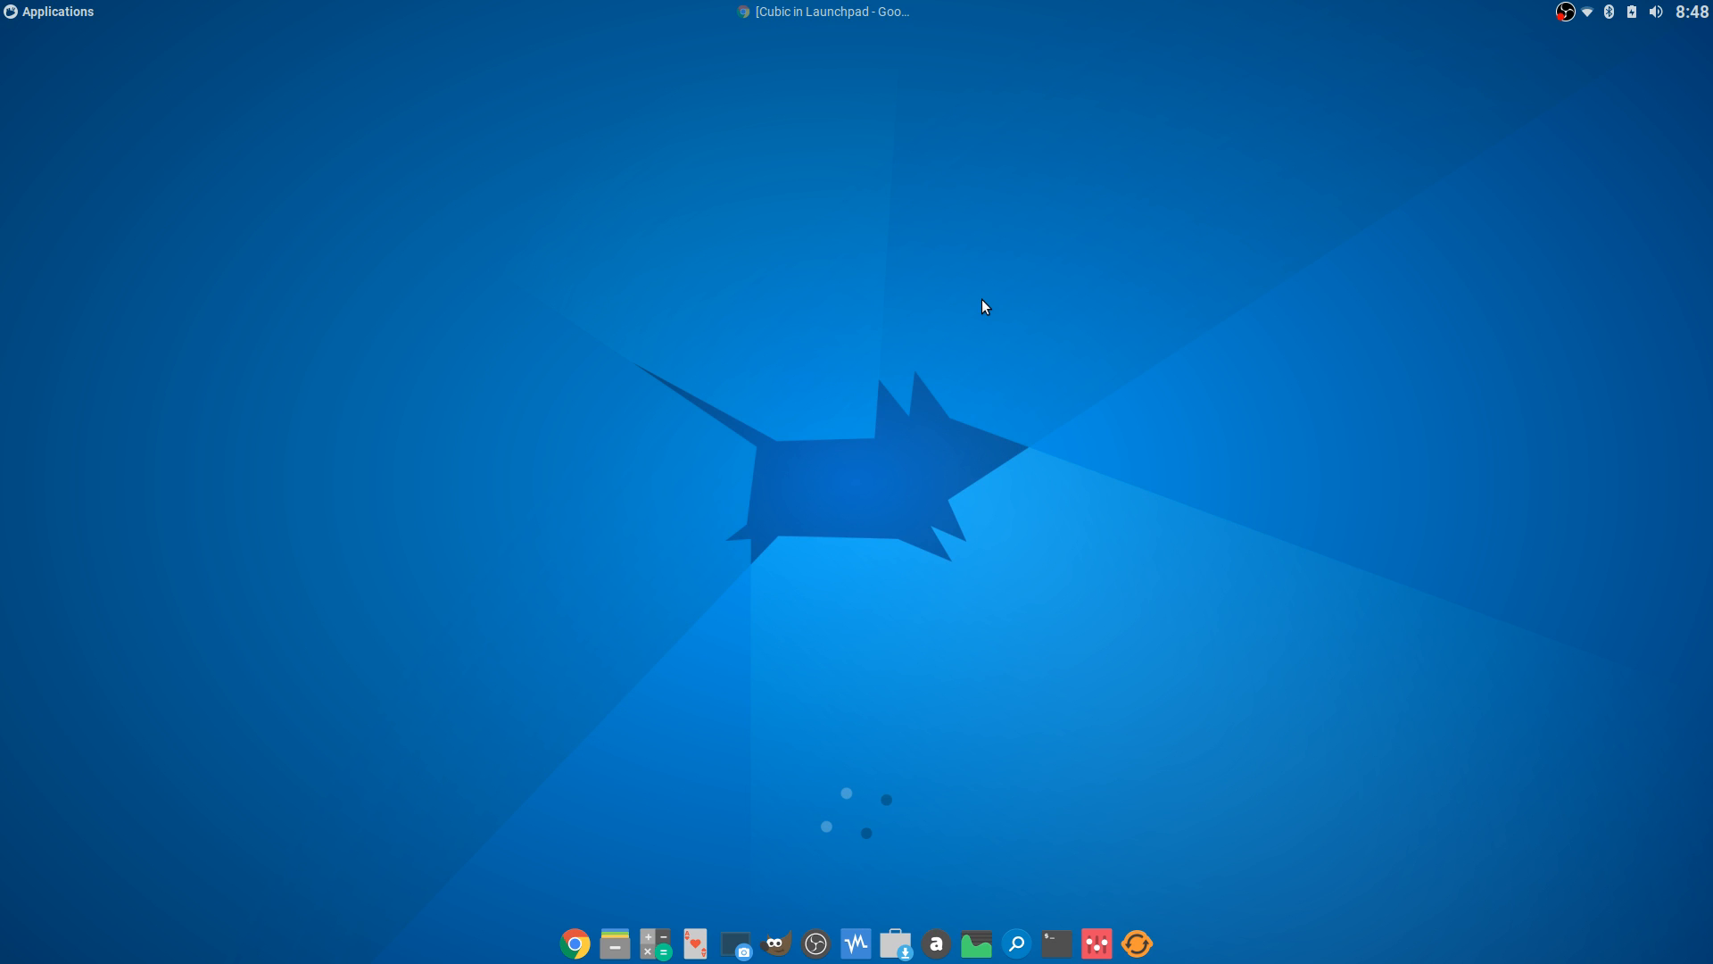
# - Restore the Cubic Launchpad page and select its first install command and the apt-key command
pyautogui.click(828, 11)
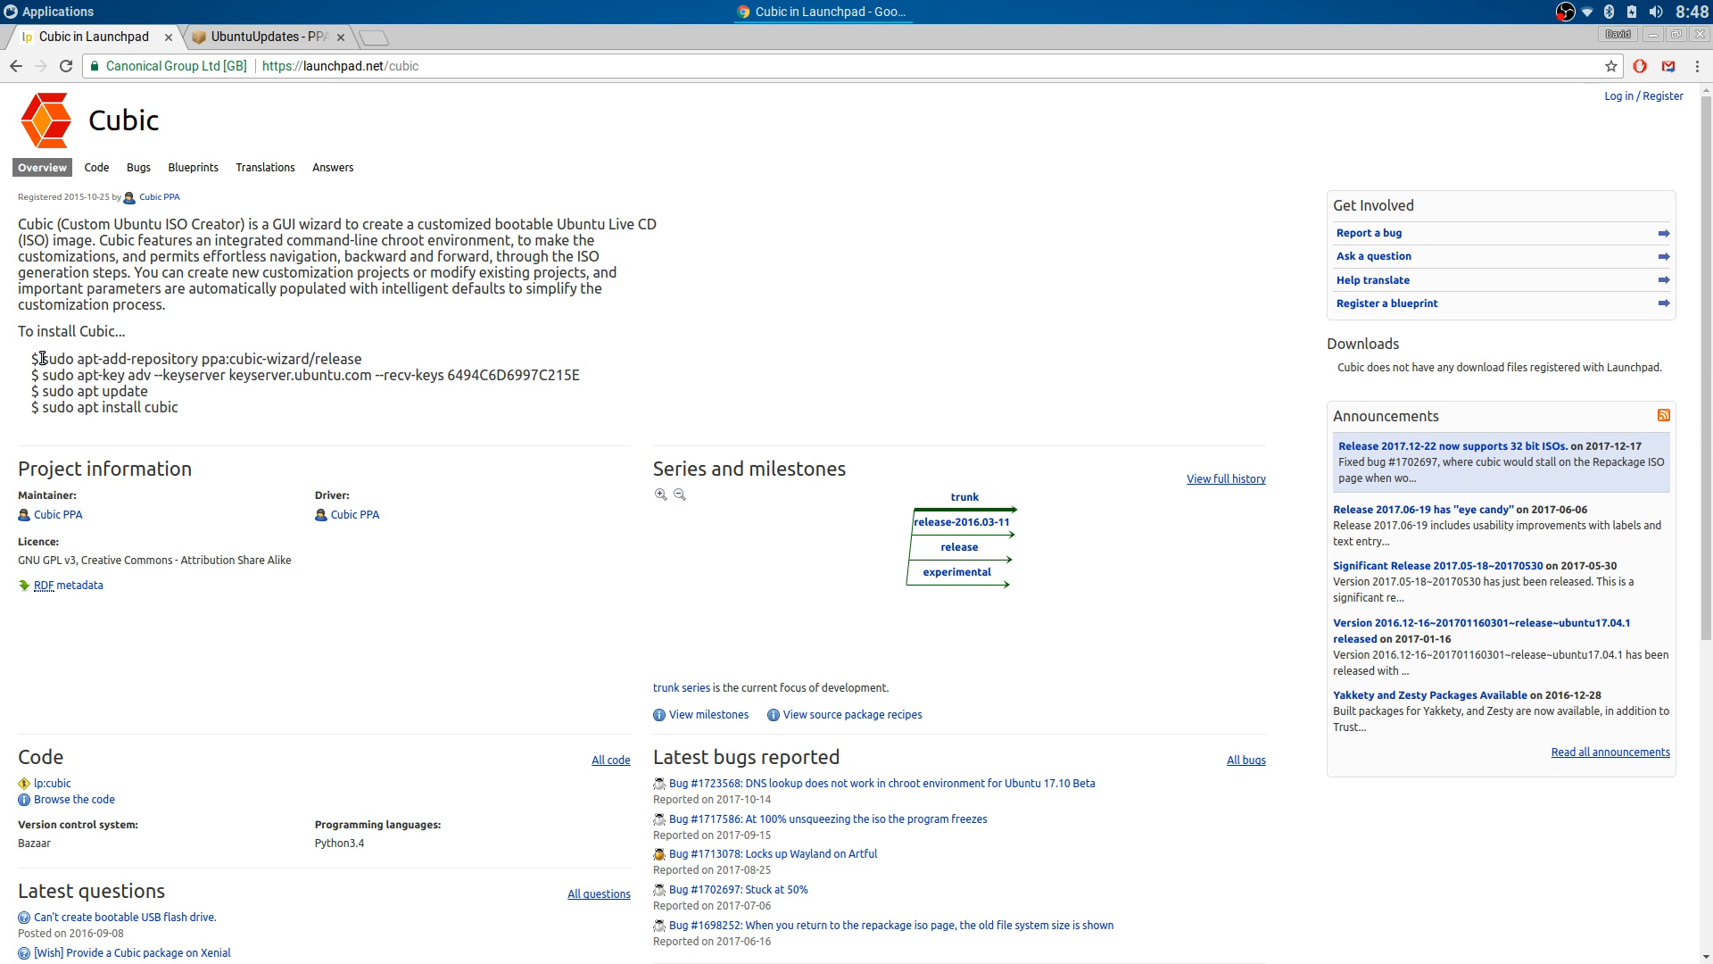
pyautogui.moveTo(43, 358); pyautogui.dragTo(421, 355)
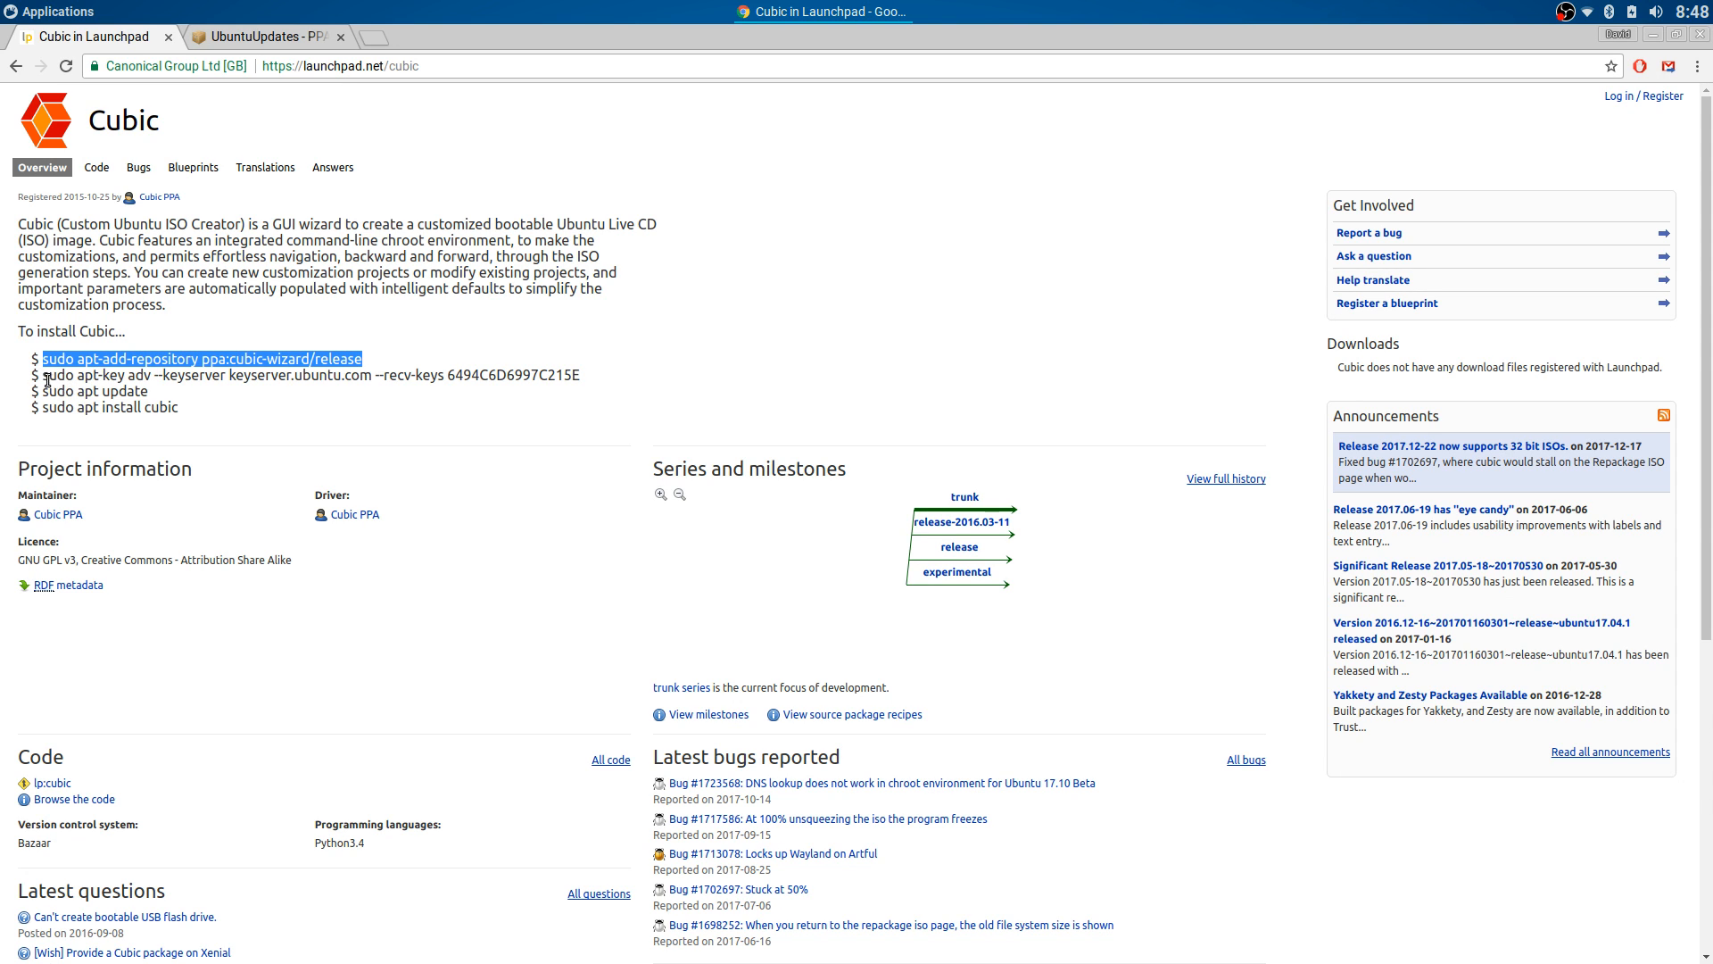
pyautogui.moveTo(43, 375); pyautogui.dragTo(584, 375)
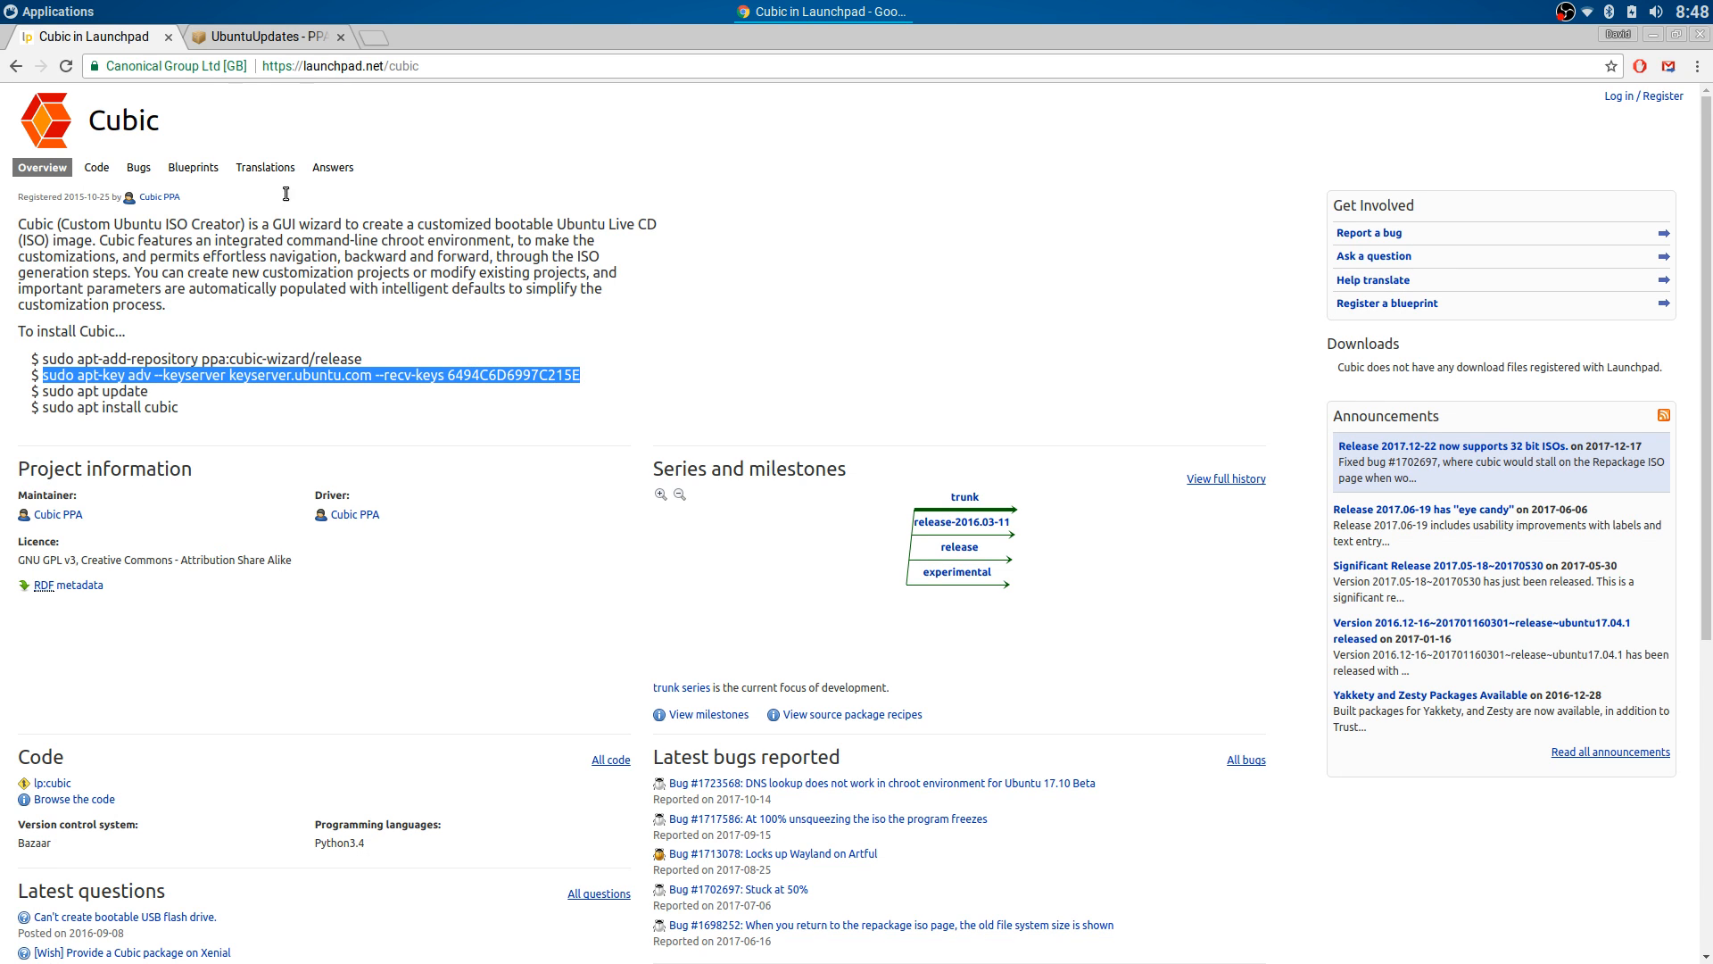
pyautogui.click(89, 11)
# - Launch Software & Updates from Settings and show the Other Software source list
pyautogui.click(80, 391)
pyautogui.scroll(-5, 179, 366)
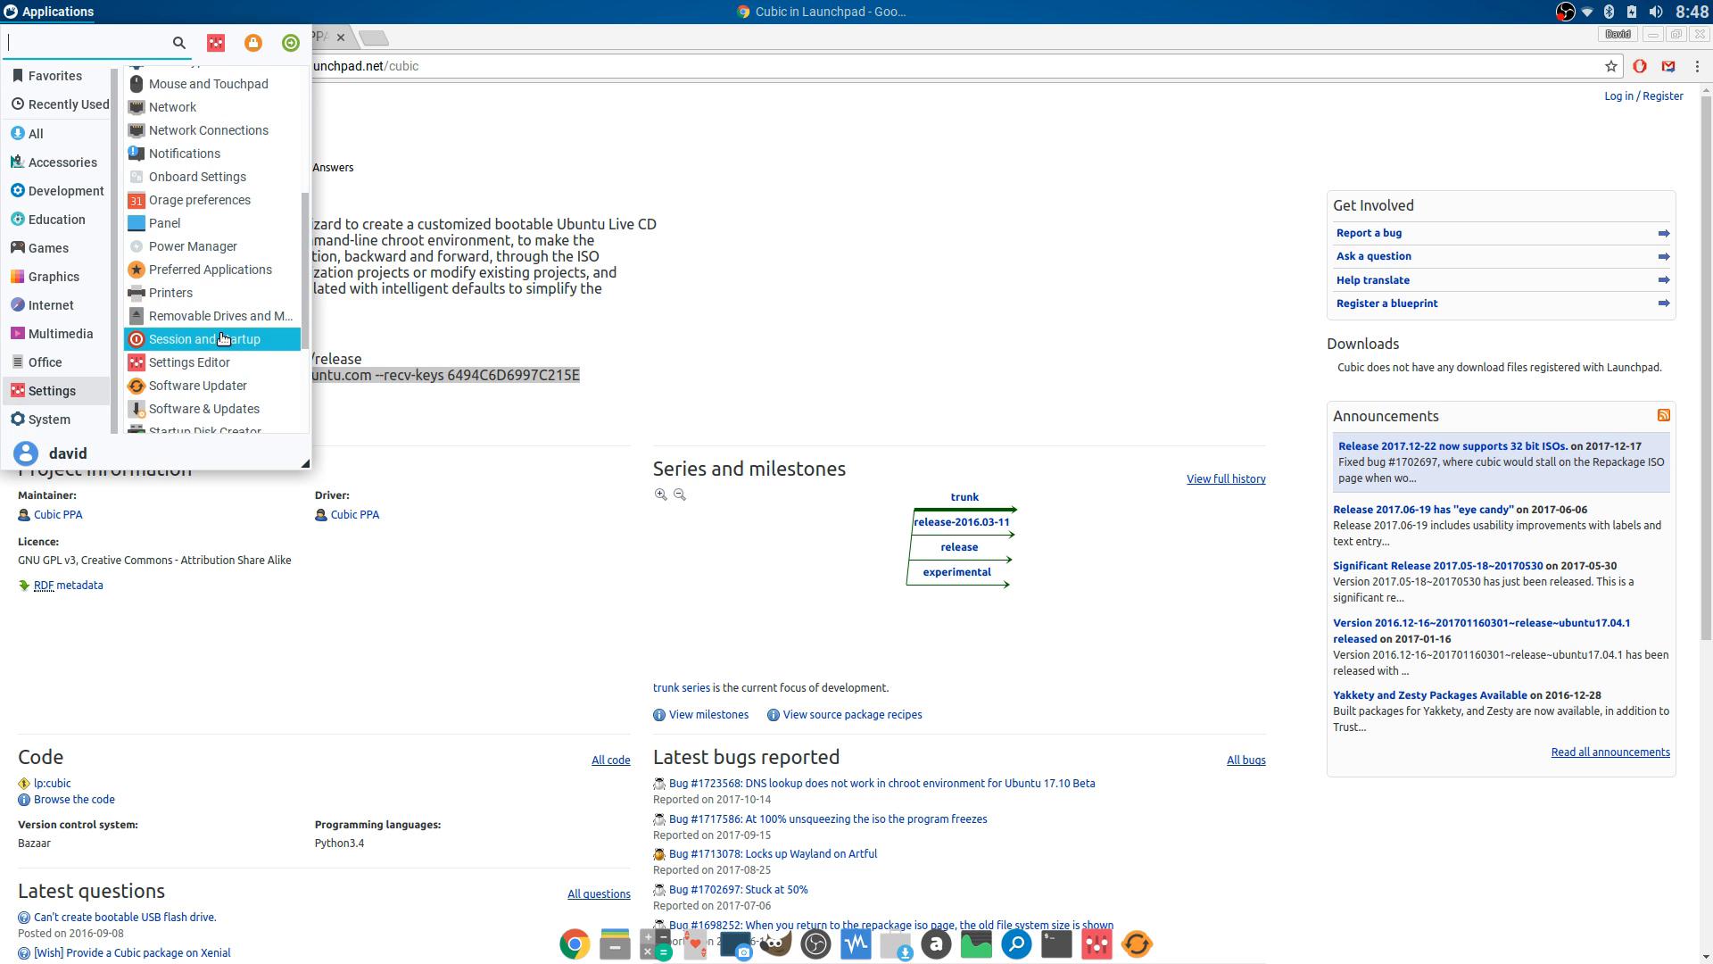
pyautogui.click(223, 407)
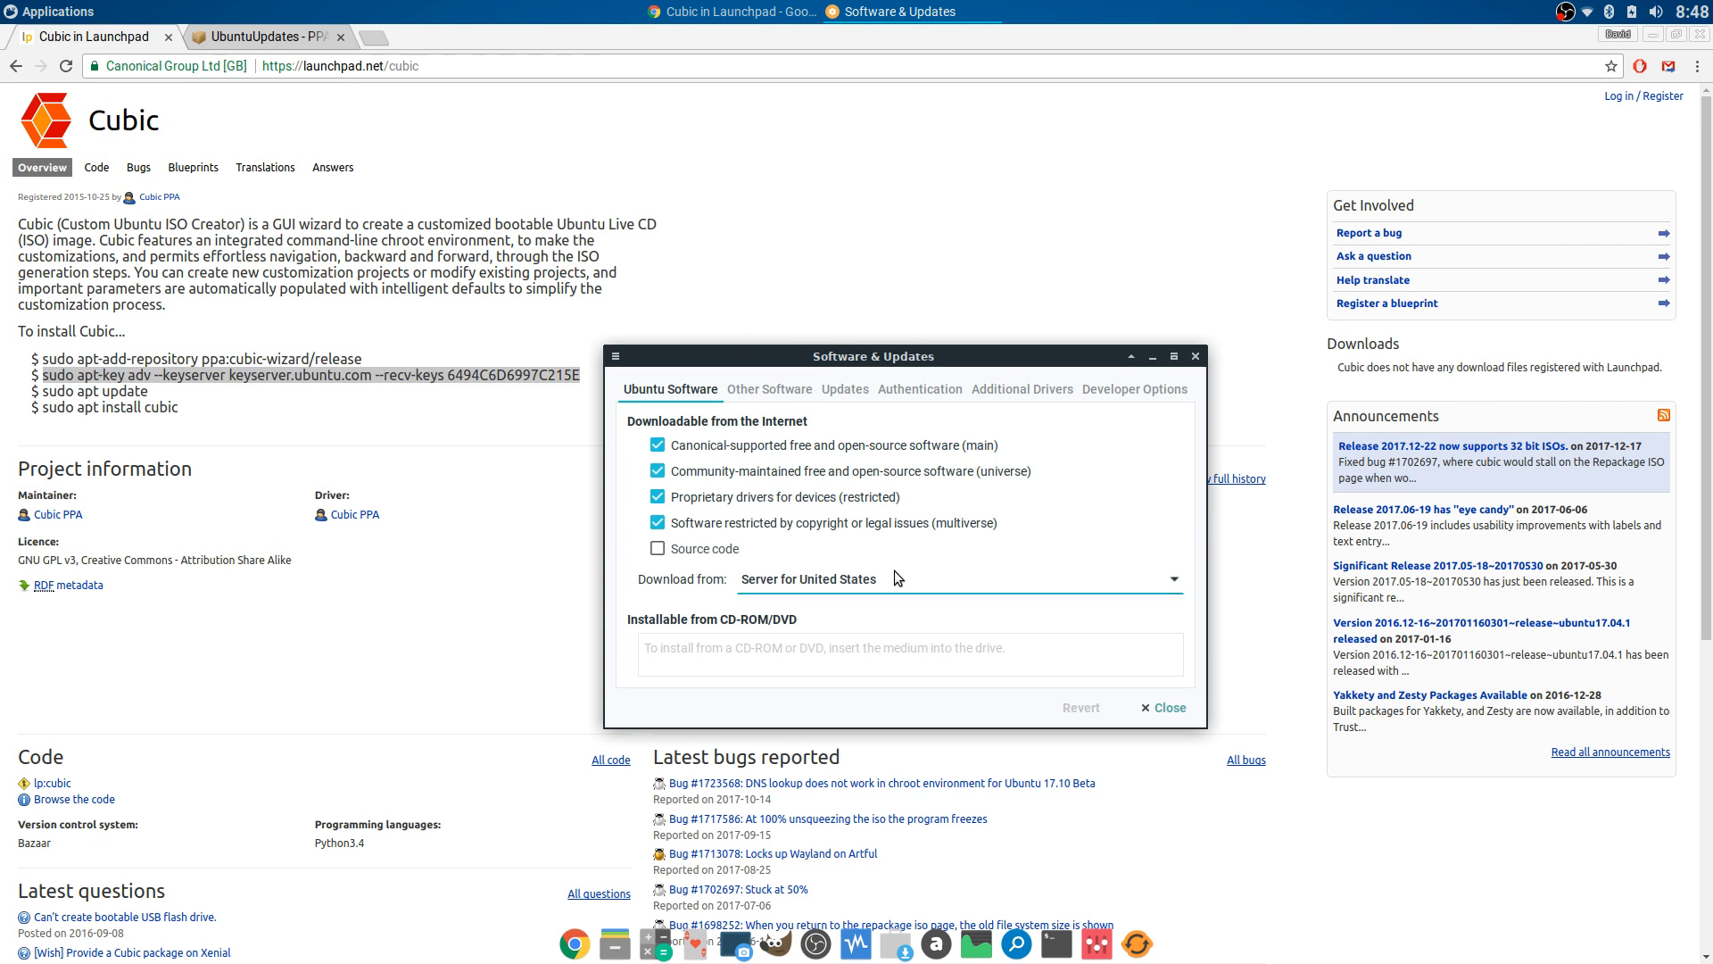
pyautogui.click(779, 388)
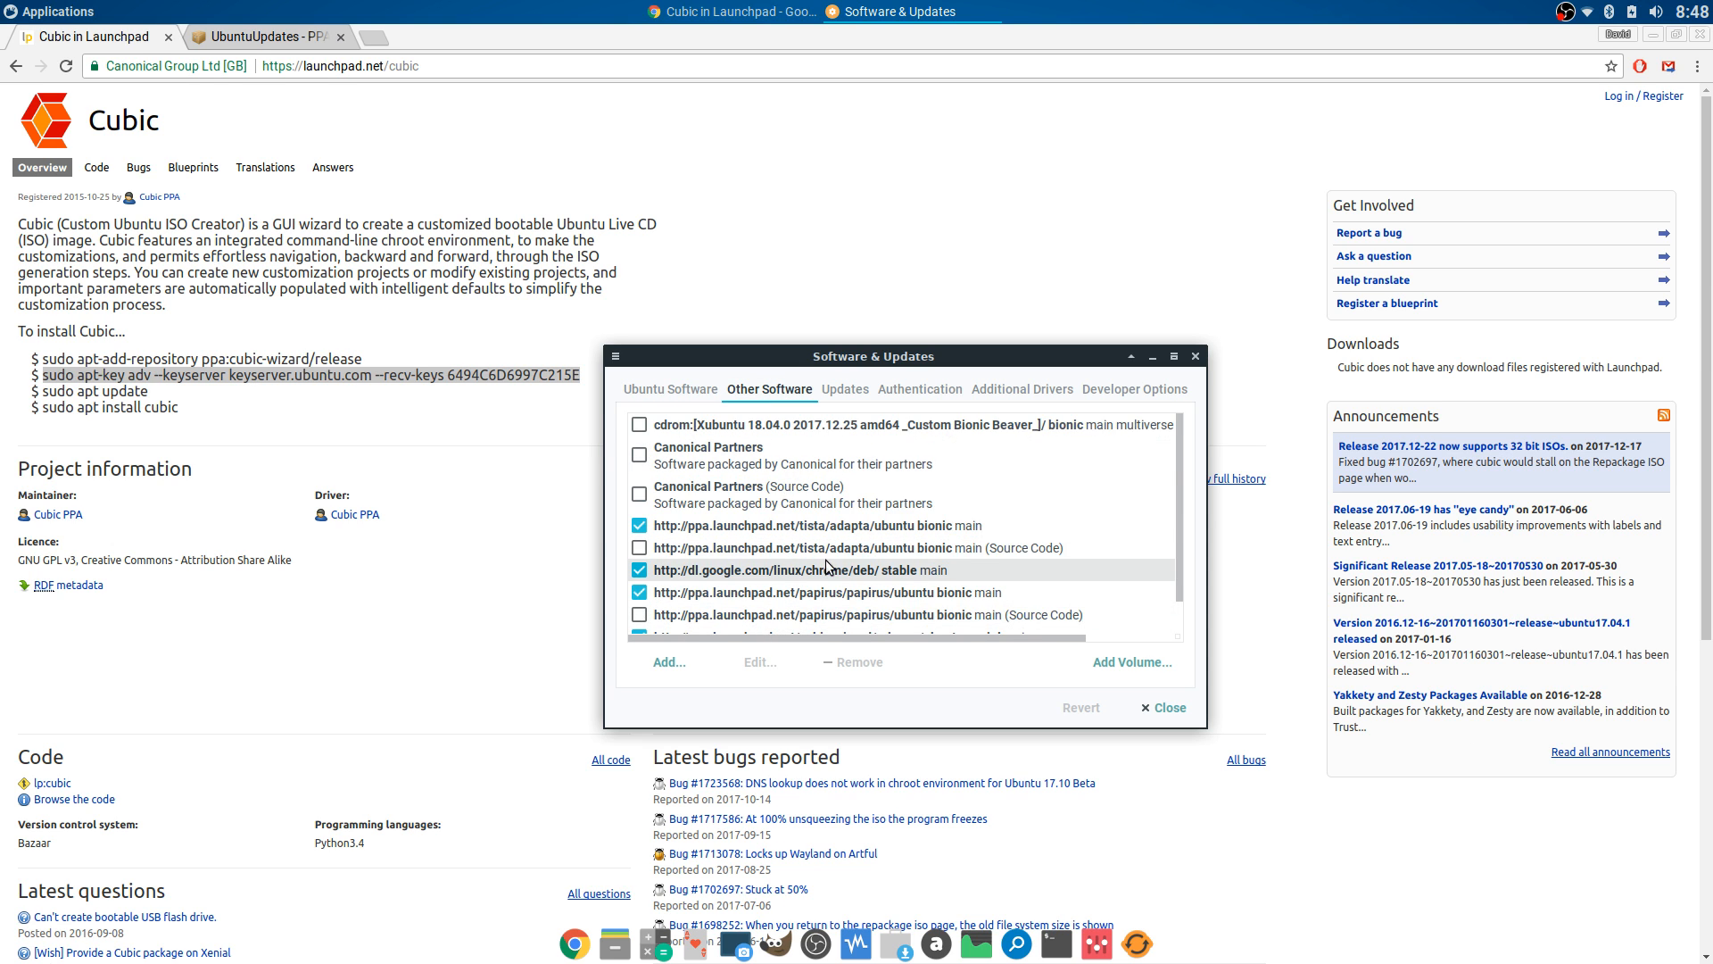
pyautogui.scroll(-1, 824, 560)
# - Inspect the cubic-wizard xenial source's distribution value and cancel without changes
pyautogui.click(785, 600)
pyautogui.click(776, 661)
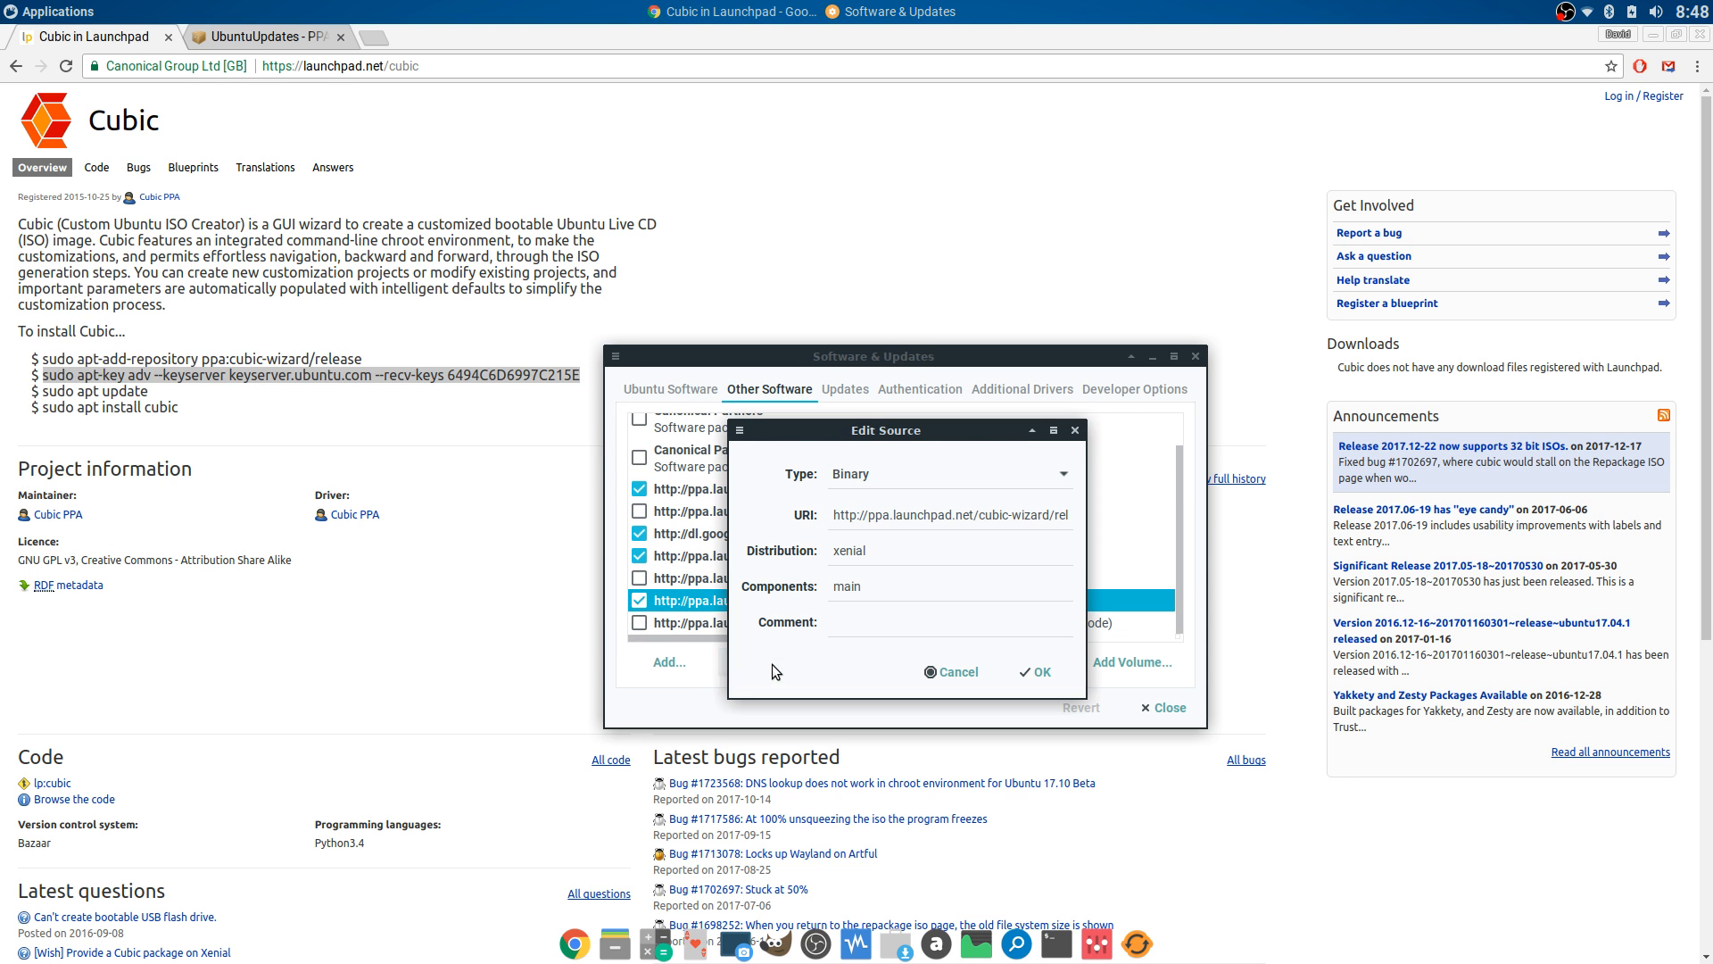
pyautogui.doubleClick(874, 563)
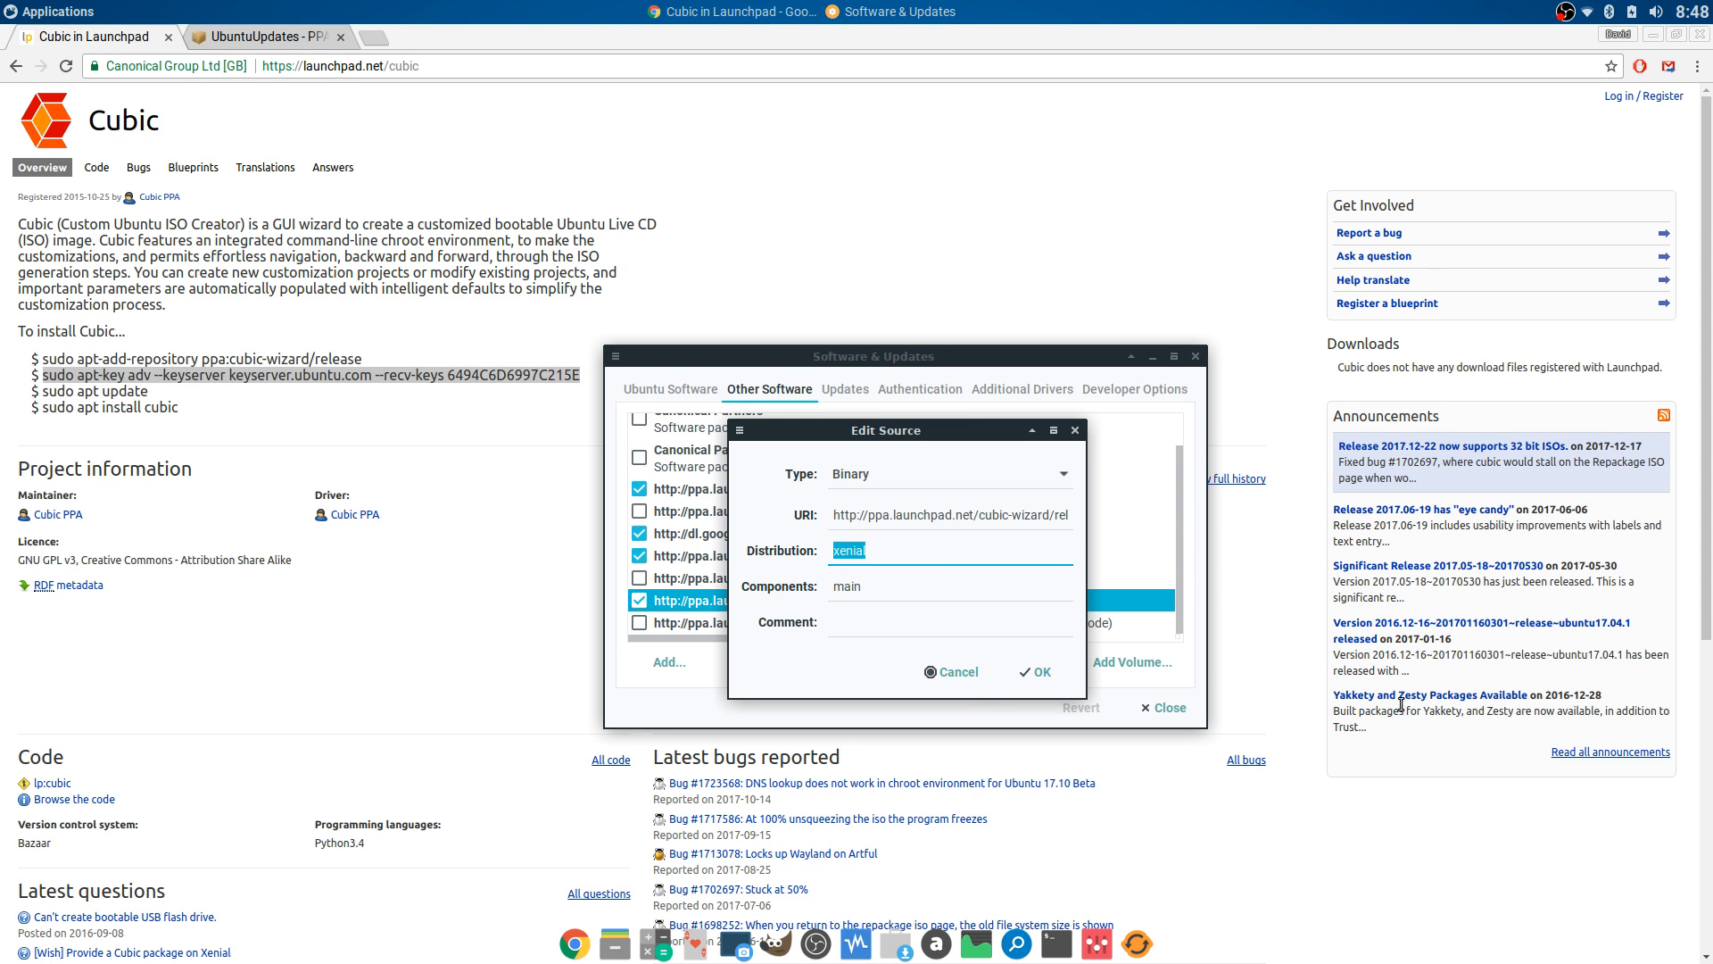
pyautogui.click(951, 671)
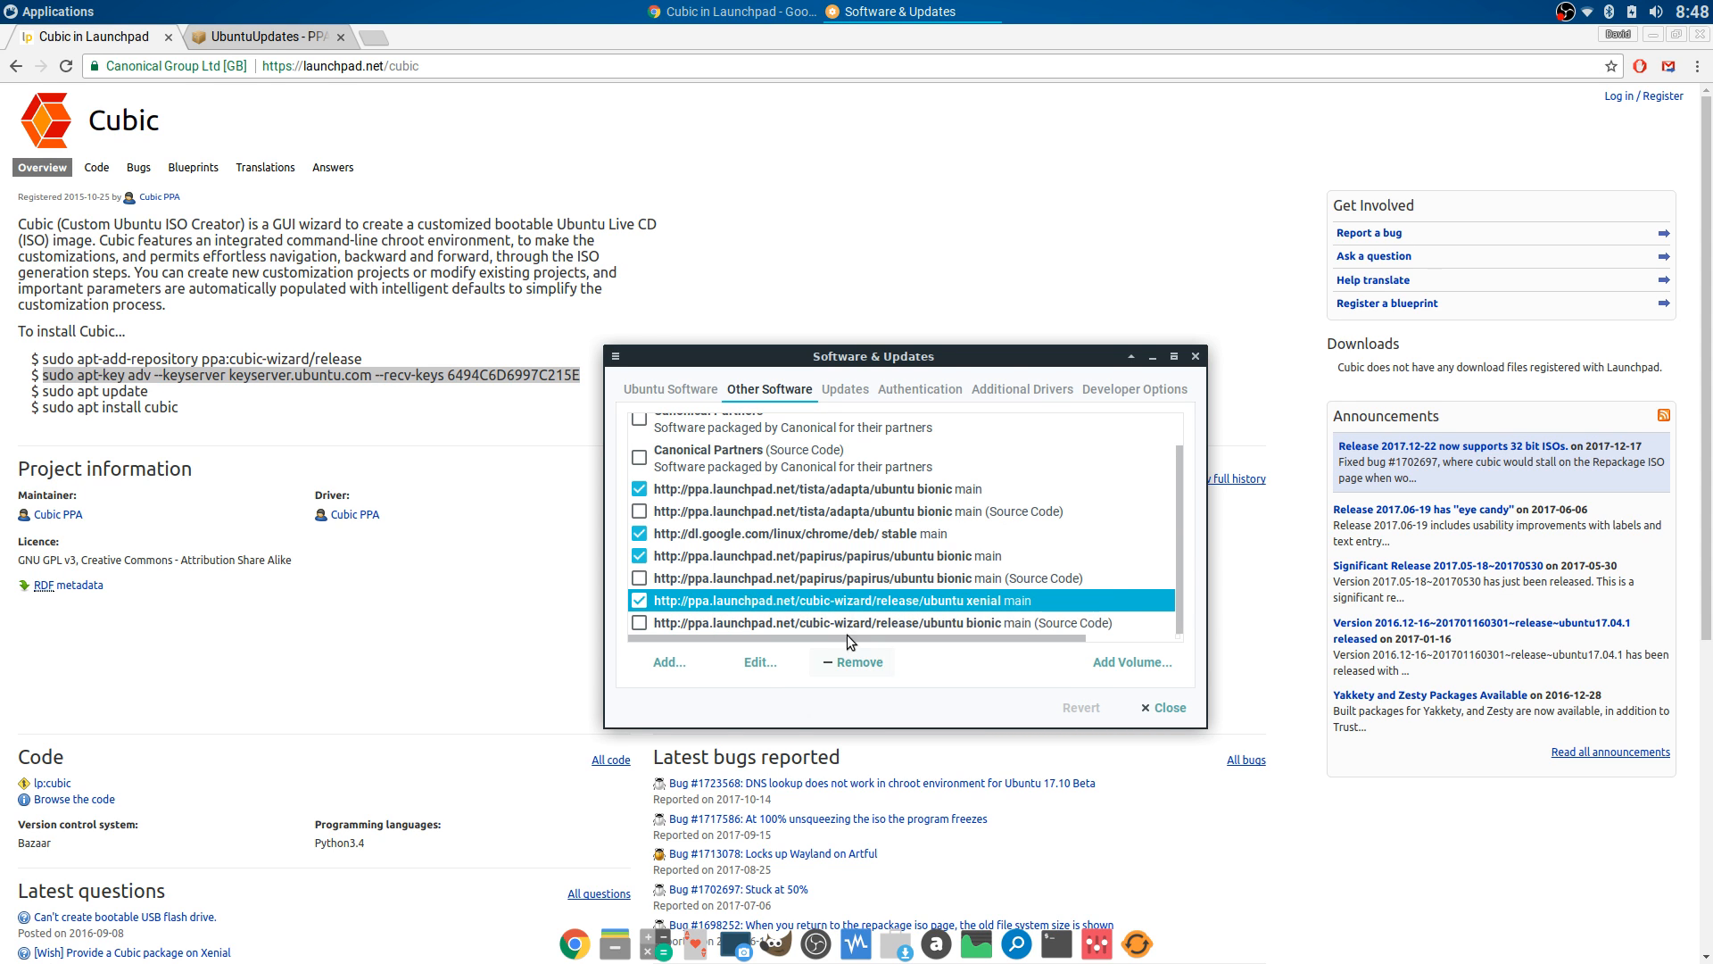
# - Check the cubic-wizard bionic entry, then the xenial entry again, cancelling both edits
pyautogui.click(785, 622)
pyautogui.click(761, 661)
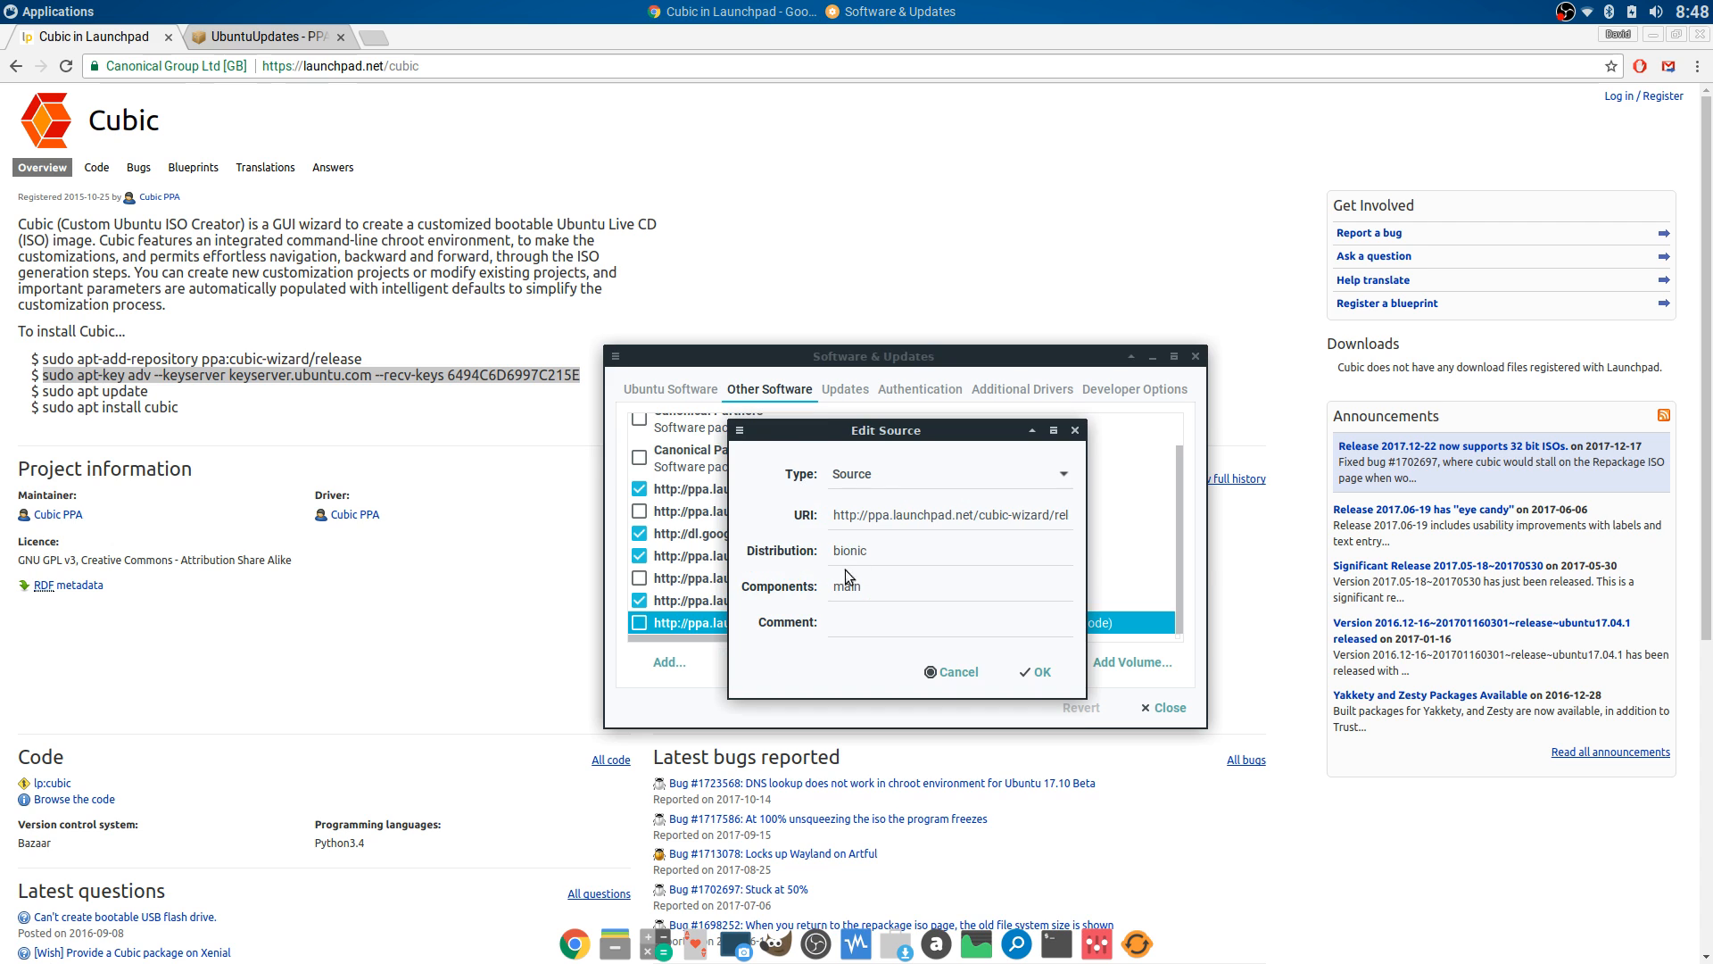
pyautogui.doubleClick(864, 553)
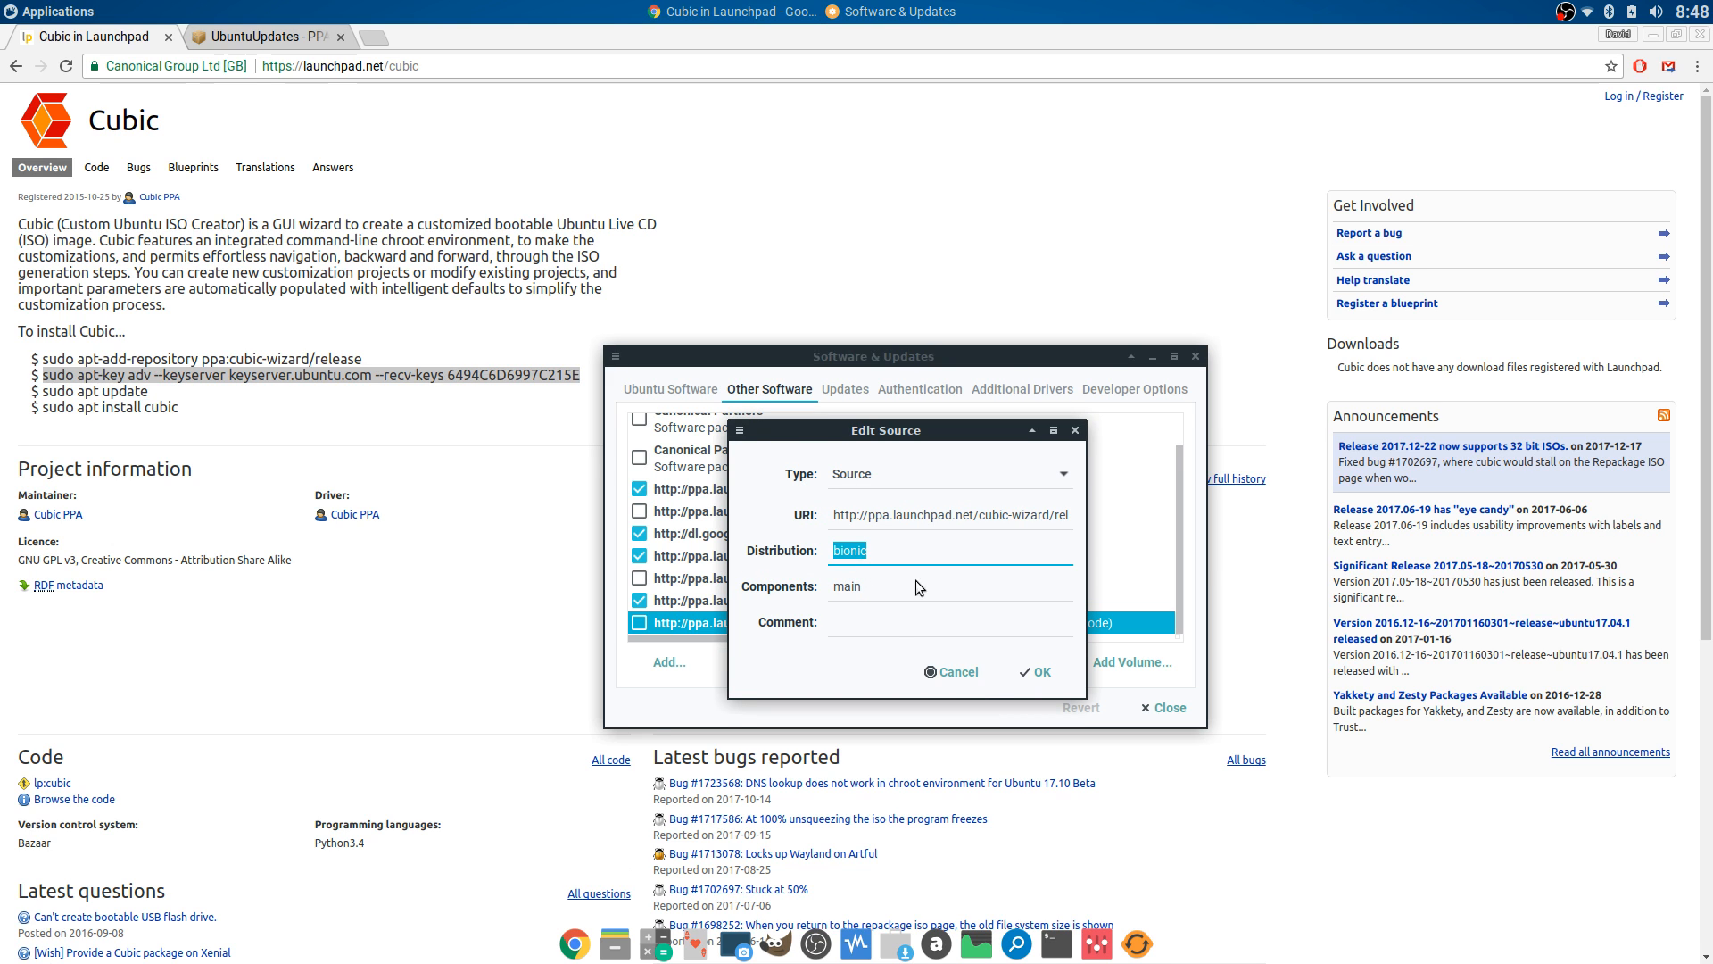
pyautogui.click(951, 678)
pyautogui.click(764, 600)
pyautogui.click(758, 661)
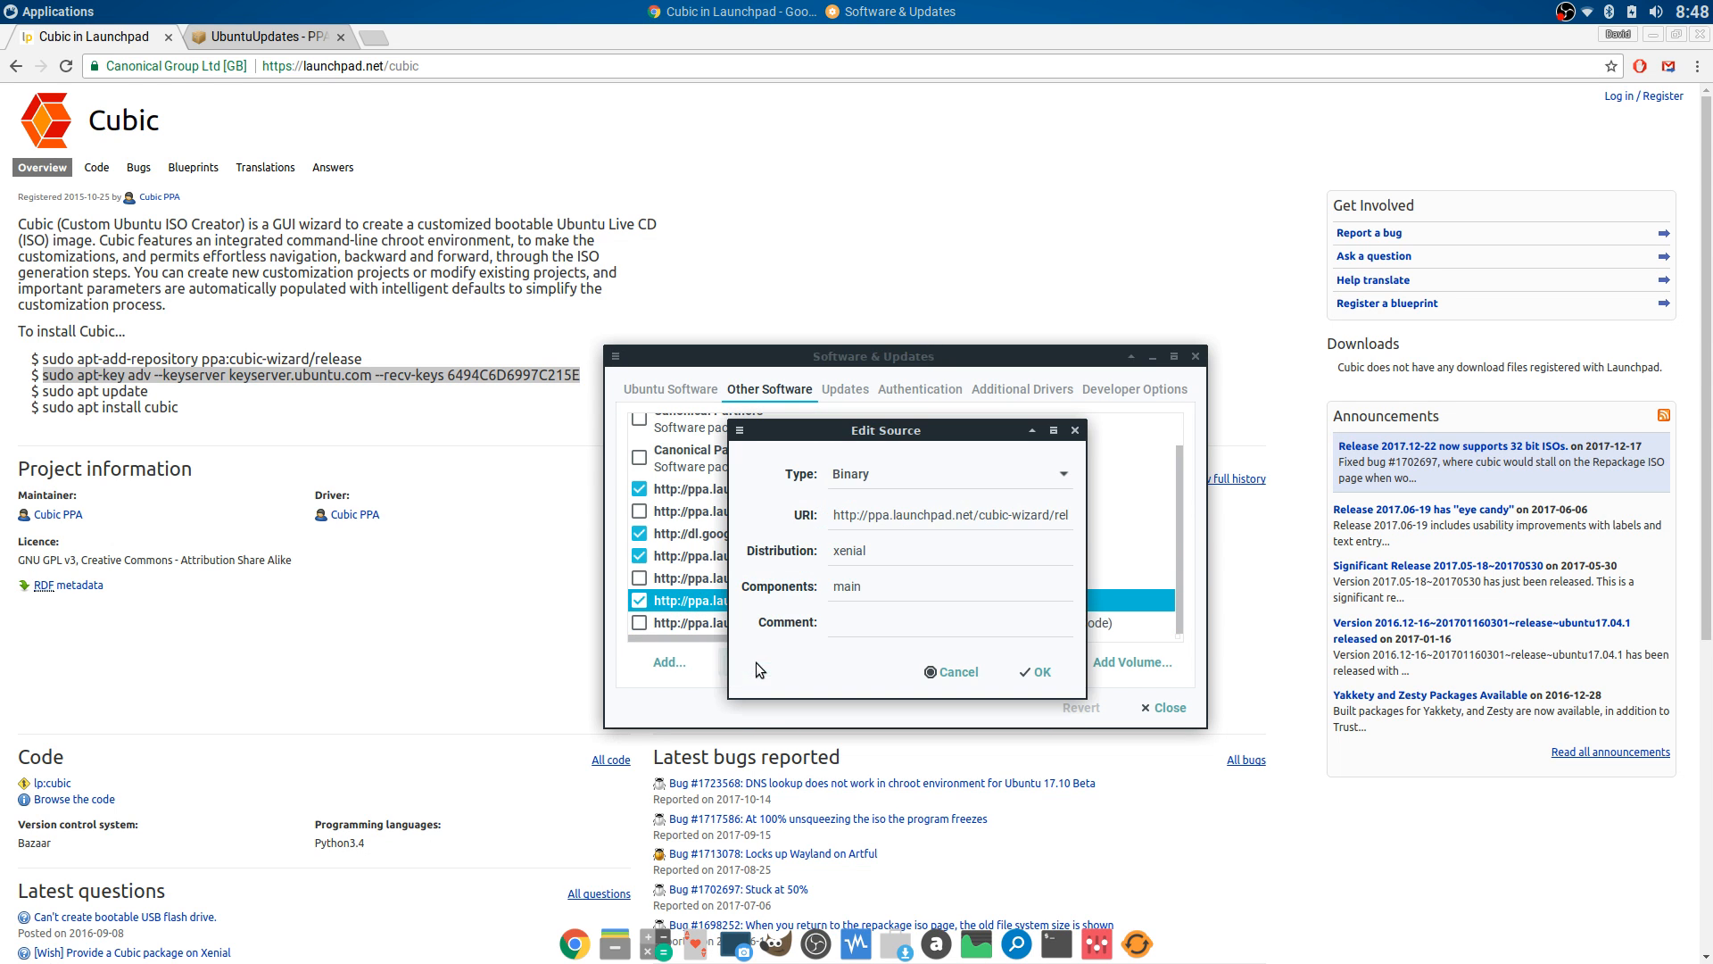
pyautogui.doubleClick(895, 558)
pyautogui.click(952, 672)
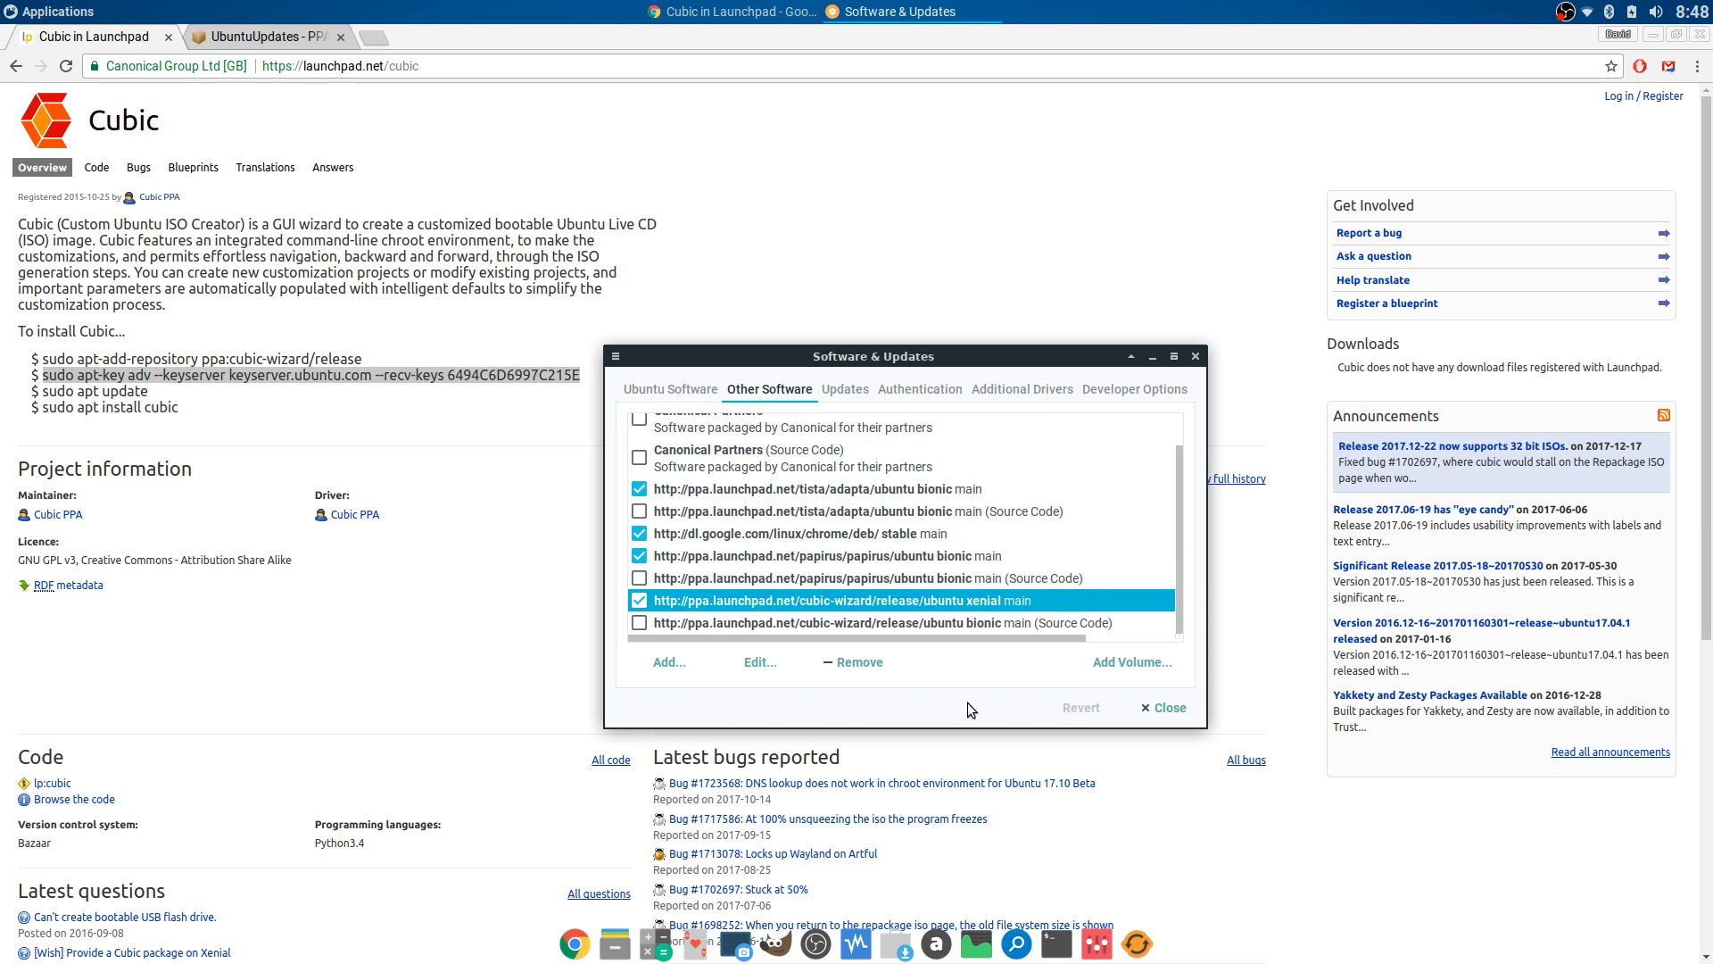
# - Close Software & Updates, select the sudo apt install cubic line, and minimise the browser
pyautogui.click(1165, 707)
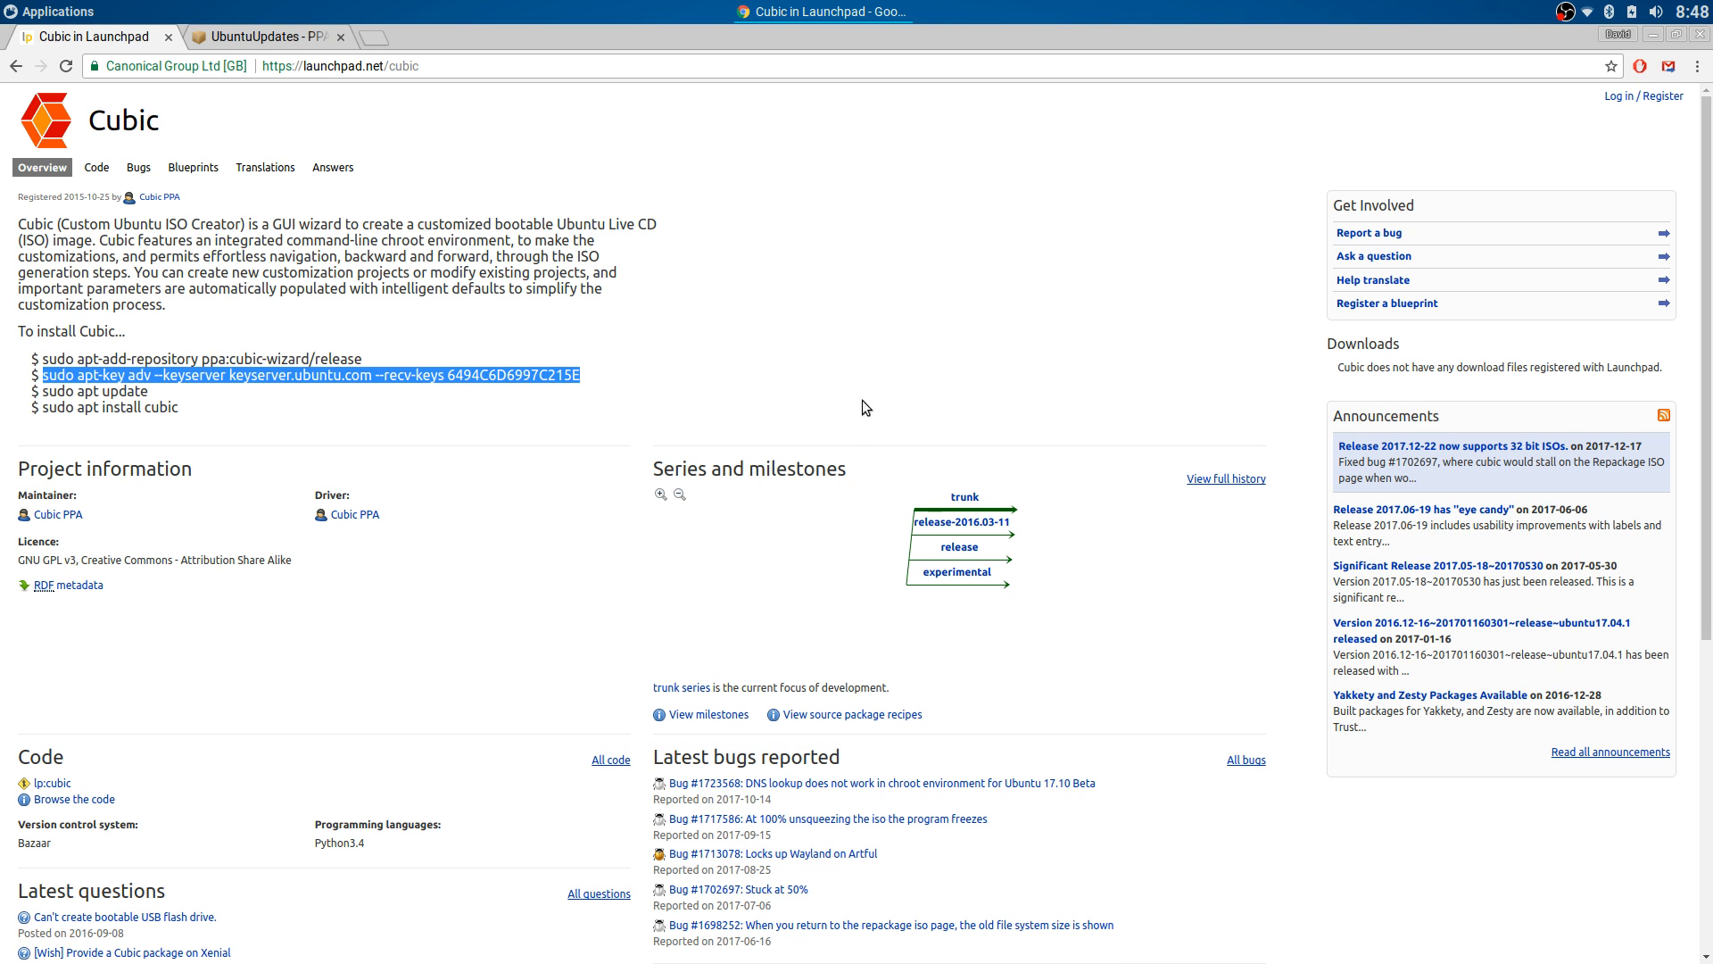
pyautogui.moveTo(40, 407); pyautogui.dragTo(201, 409)
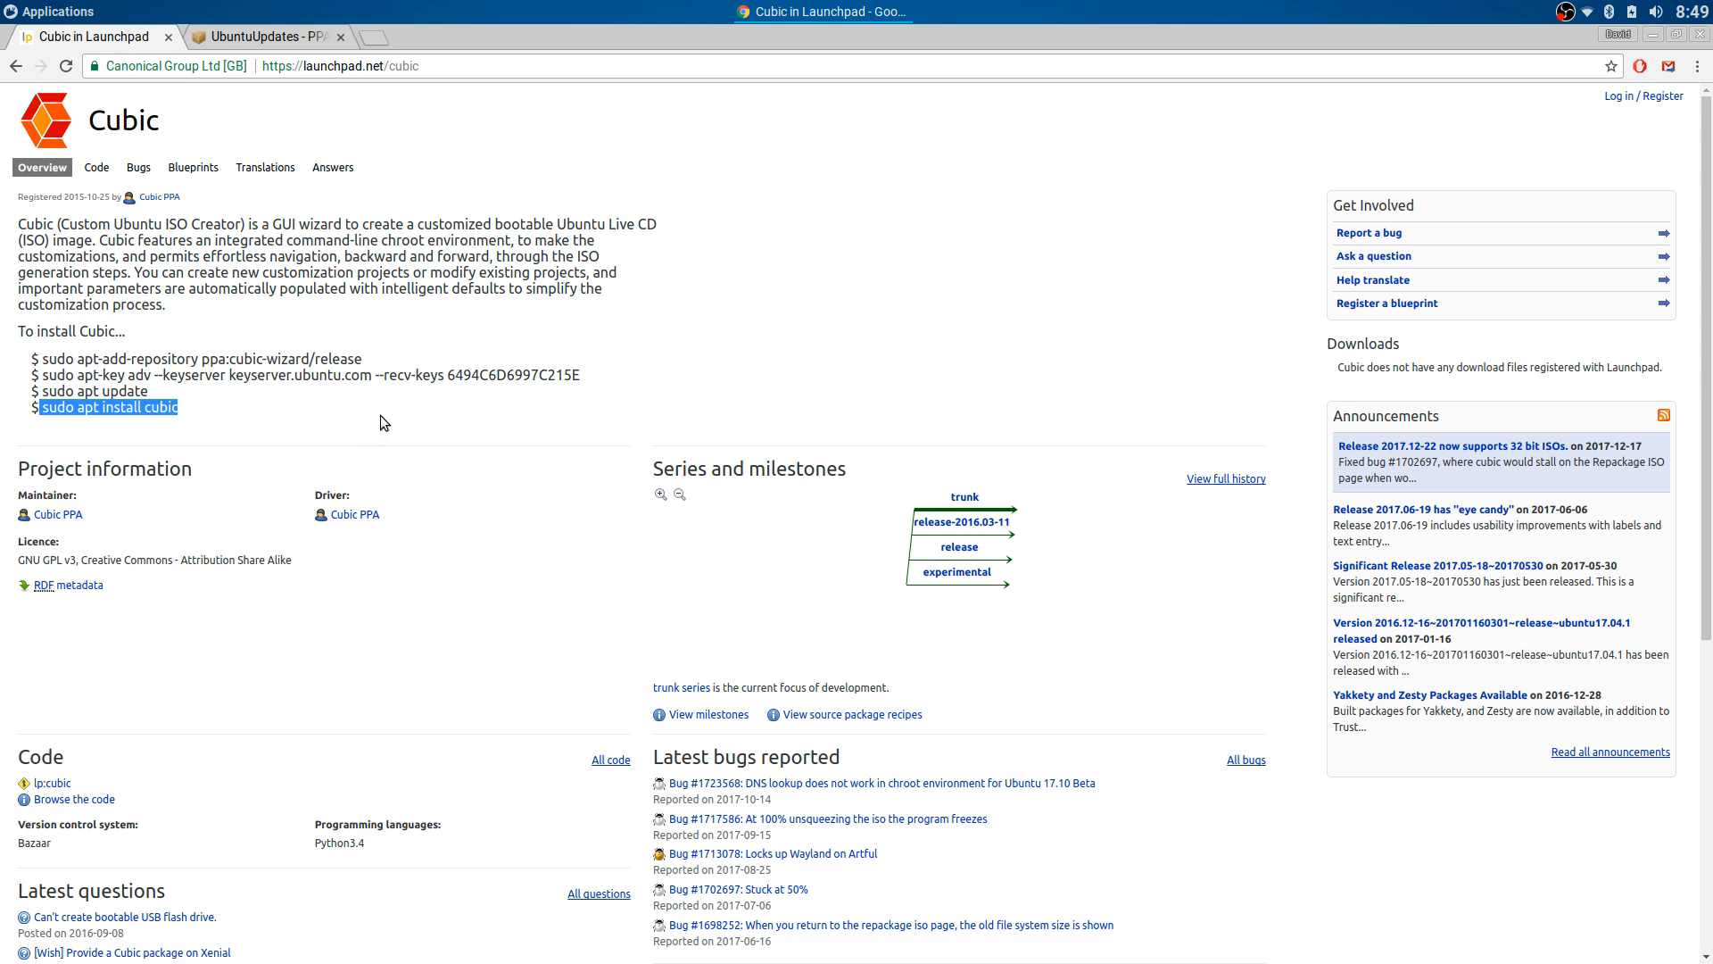
pyautogui.click(522, 325)
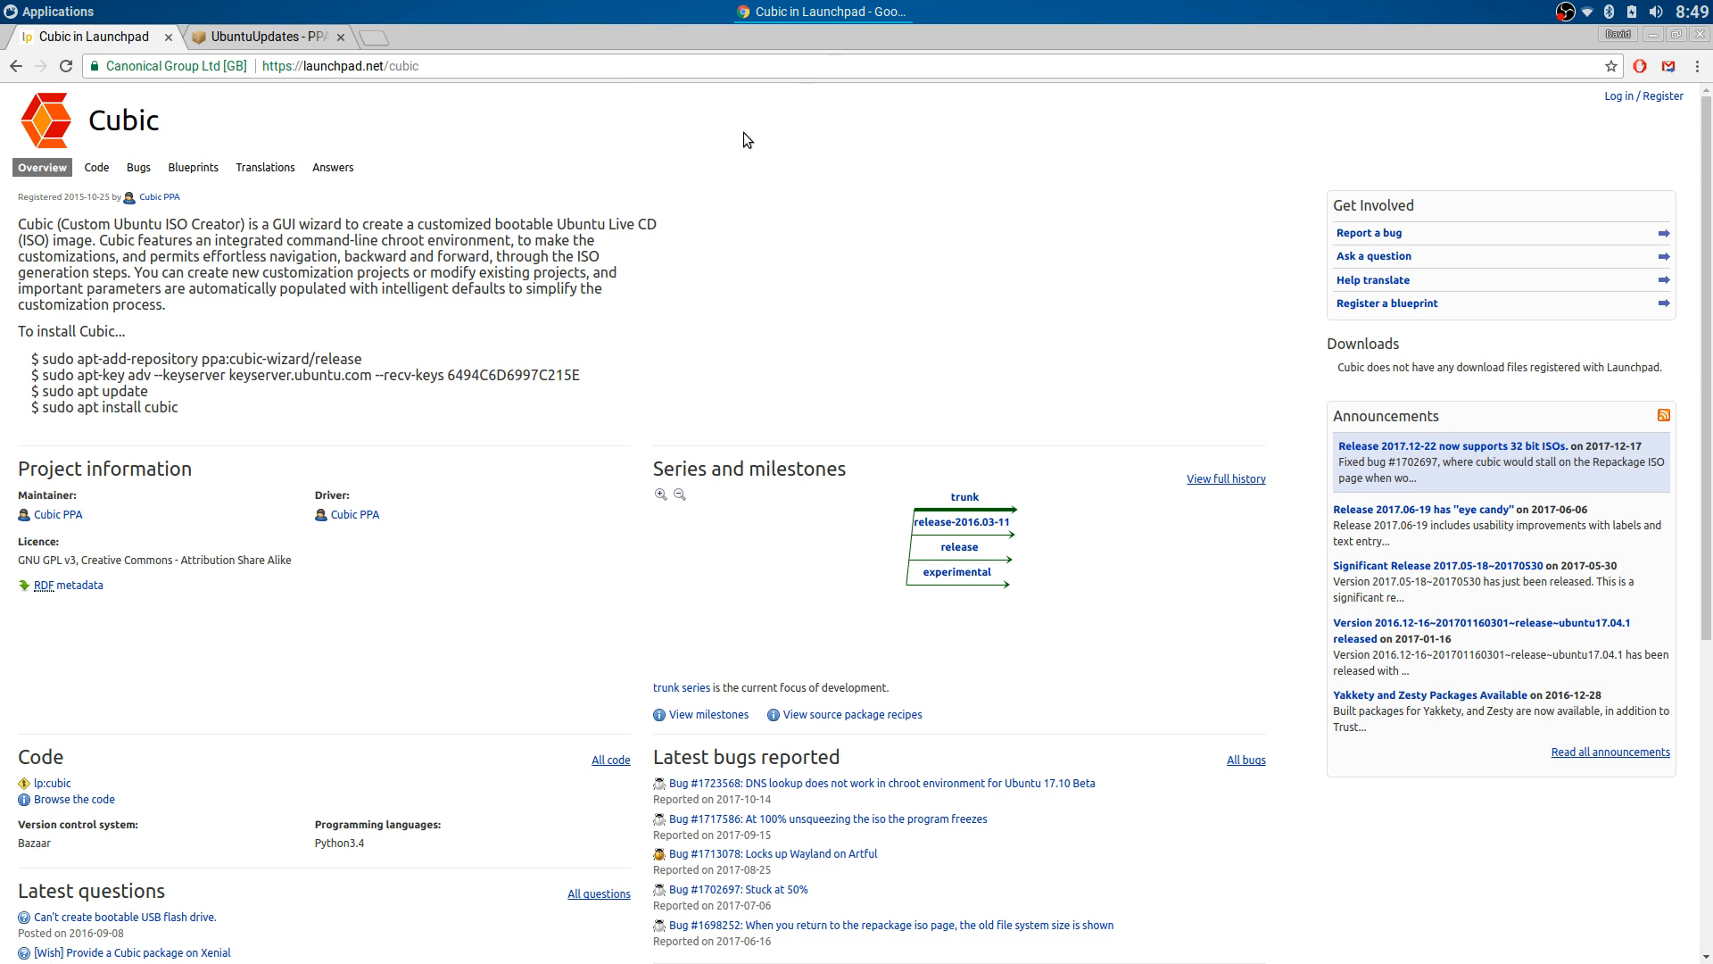
pyautogui.click(774, 12)
pyautogui.click(58, 11)
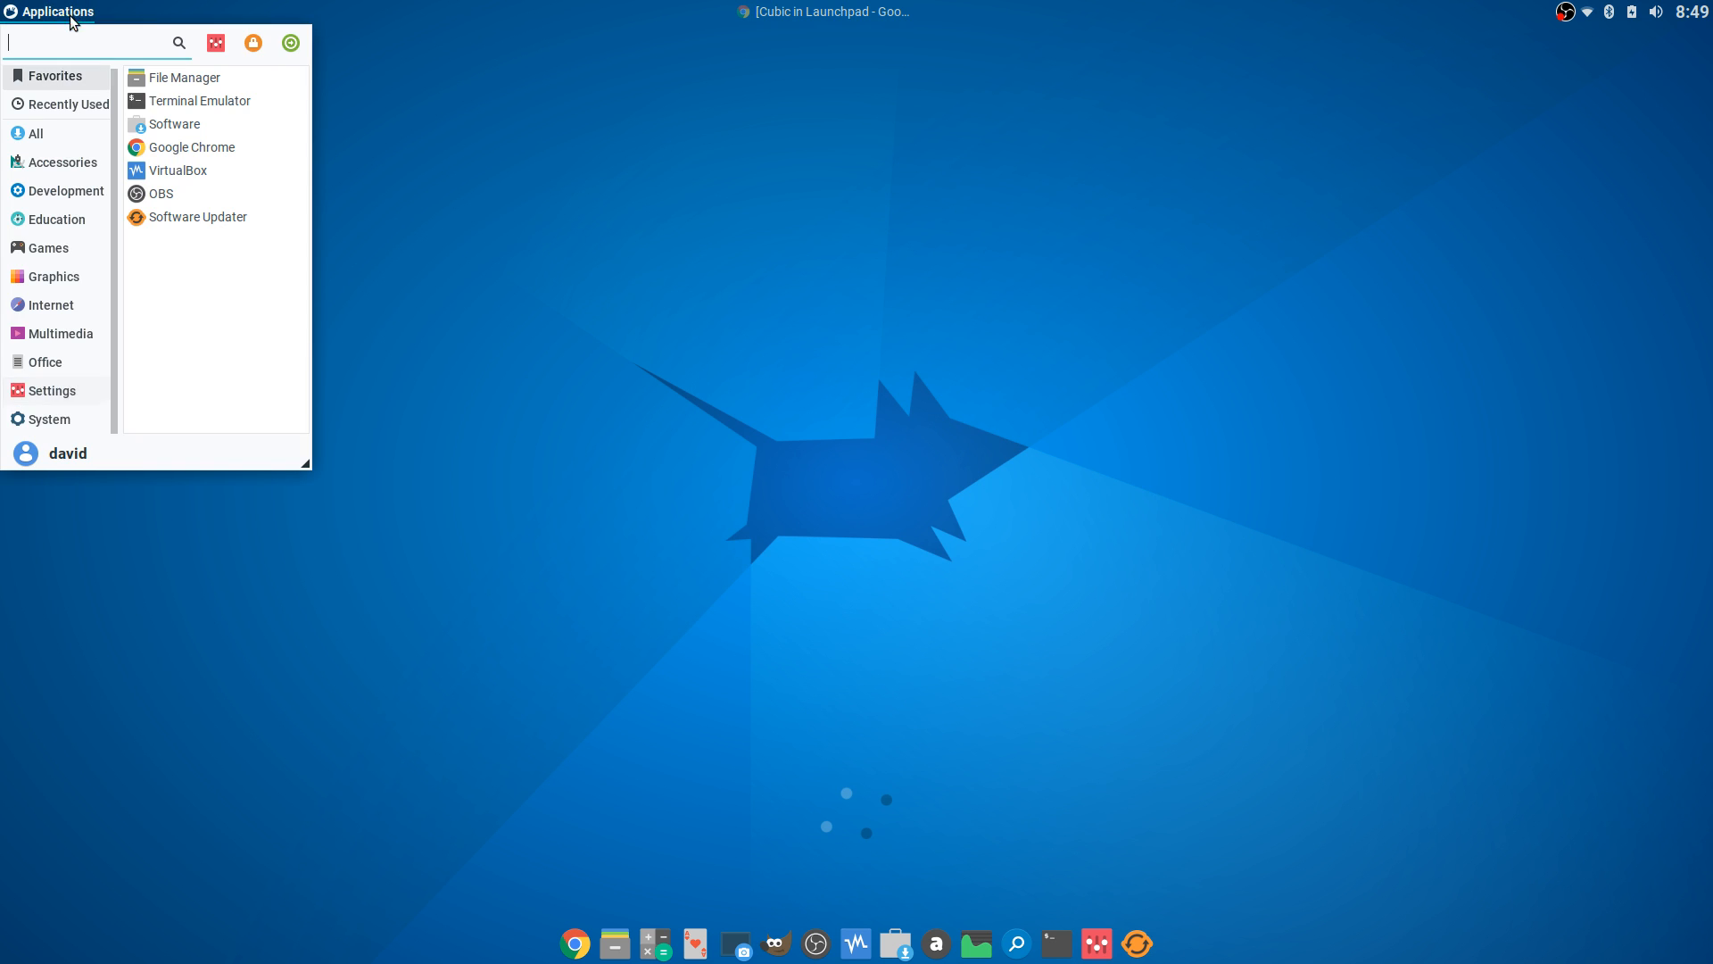
# - Launch Cubic from Applications > System and authenticate with the account password
pyautogui.click(56, 419)
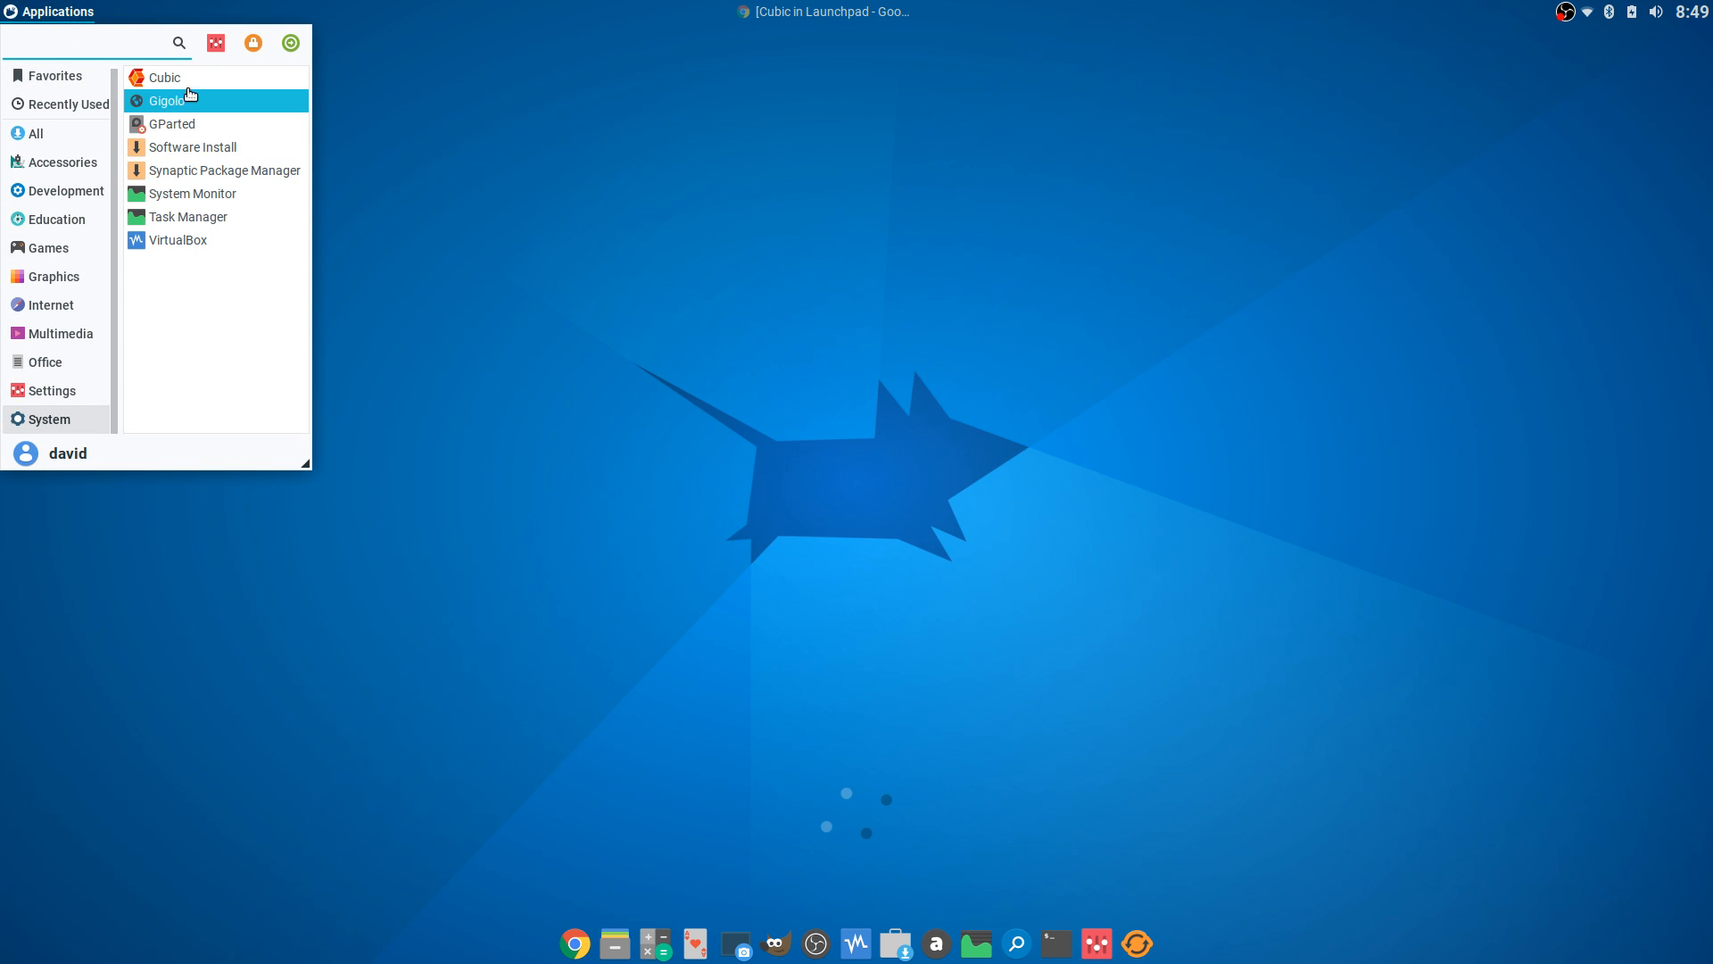
pyautogui.click(194, 85)
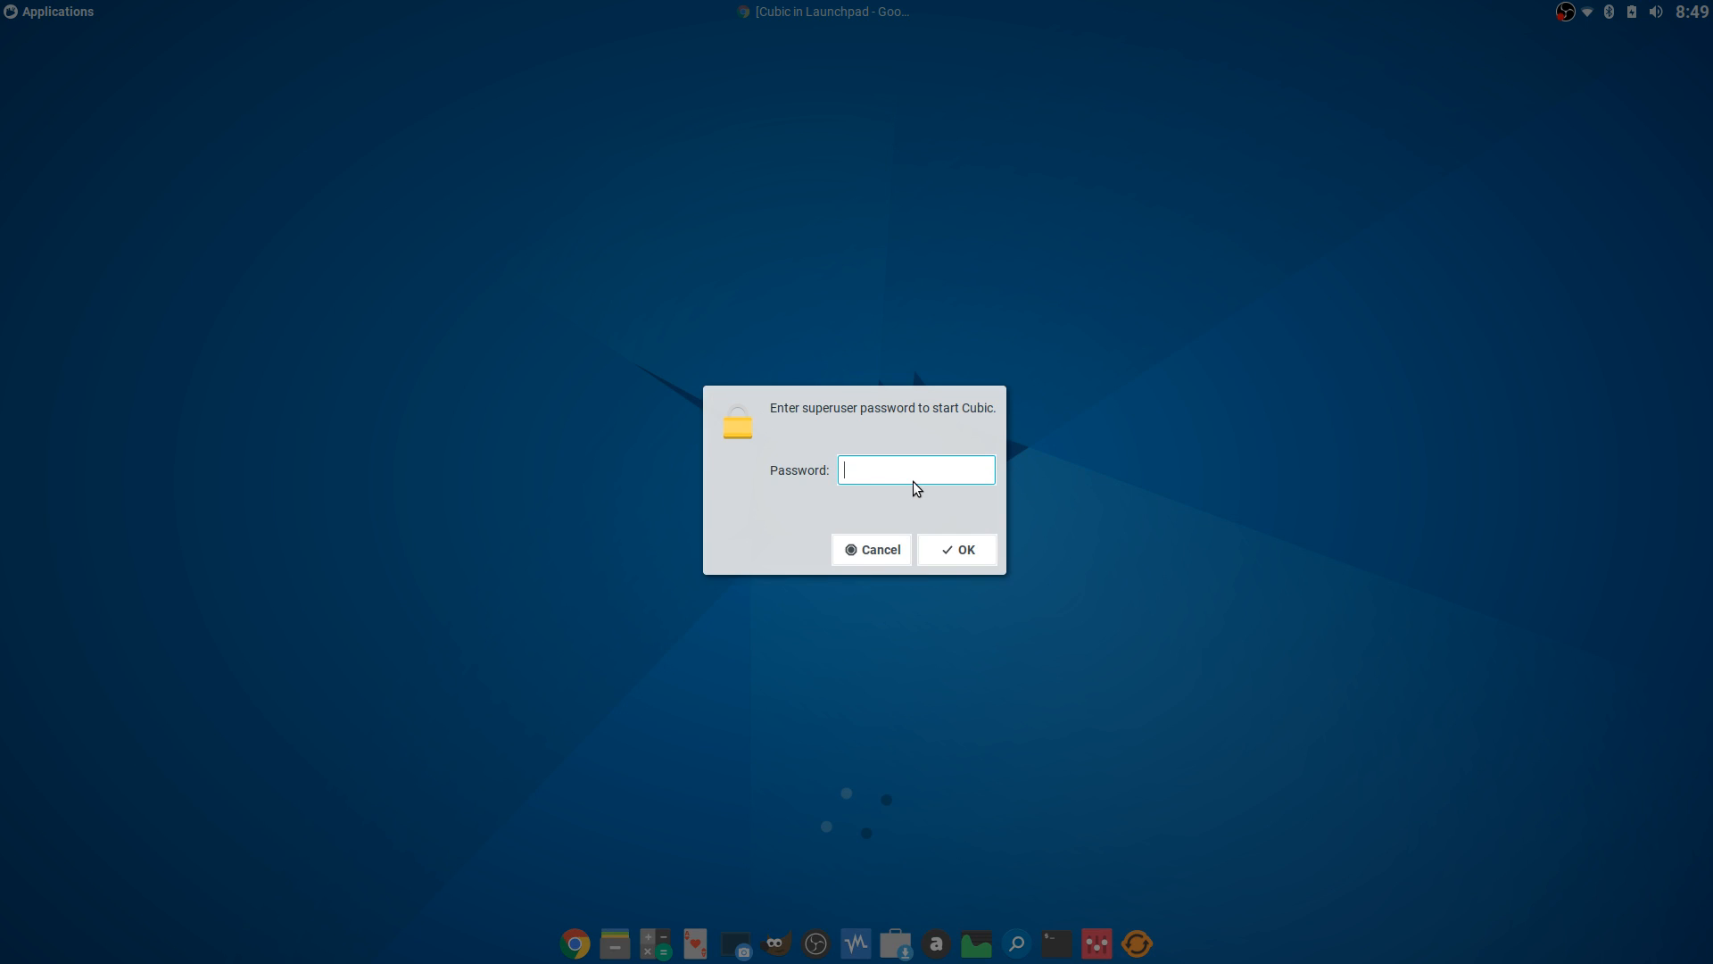
pyautogui.write('••••')
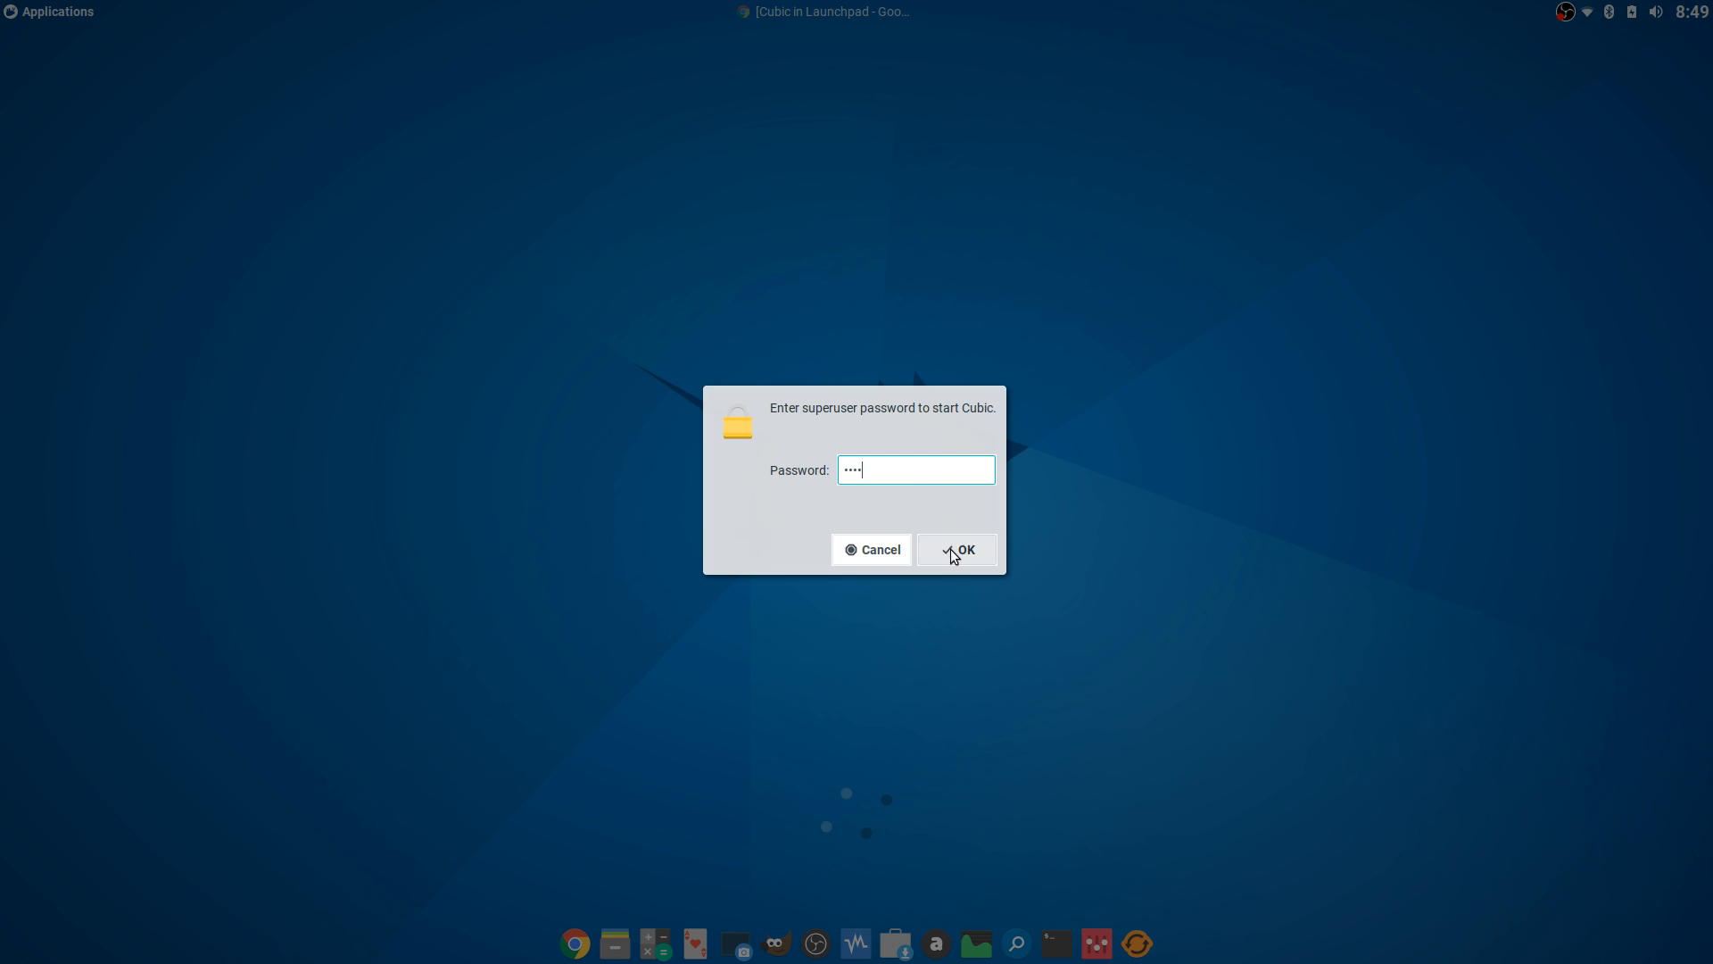
pyautogui.click(954, 554)
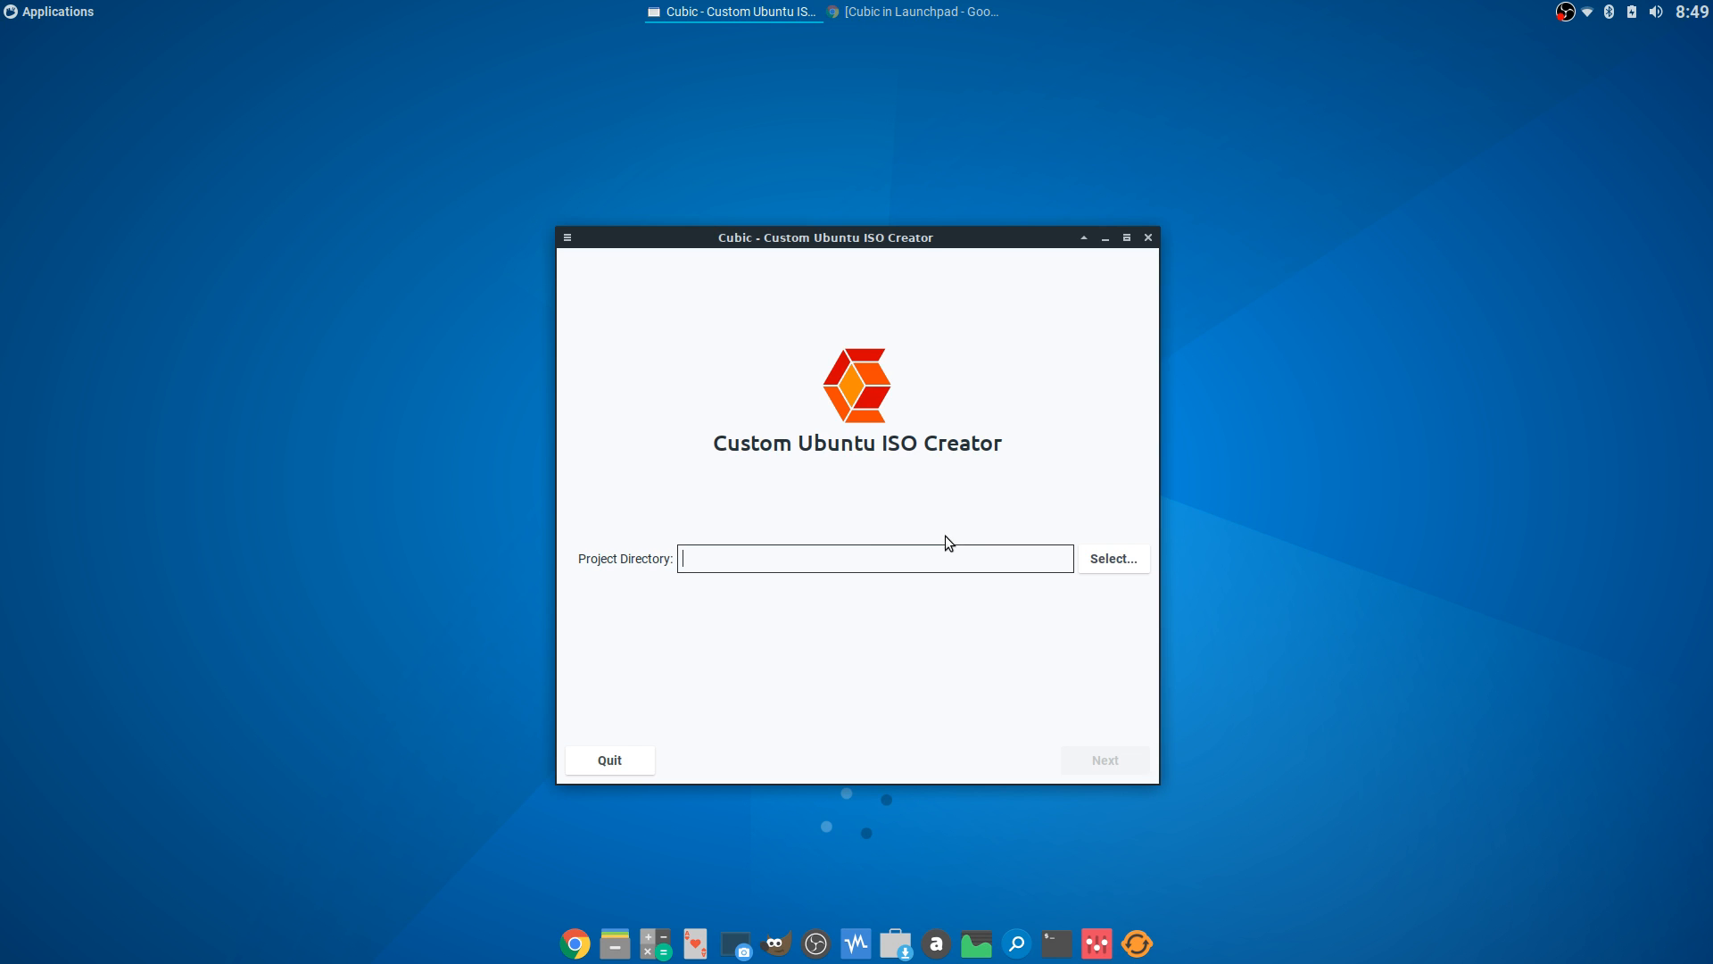
pyautogui.moveTo(880, 245); pyautogui.dragTo(861, 159)
# - Set the Cubic project directory to the Music folder and continue
pyautogui.click(1094, 478)
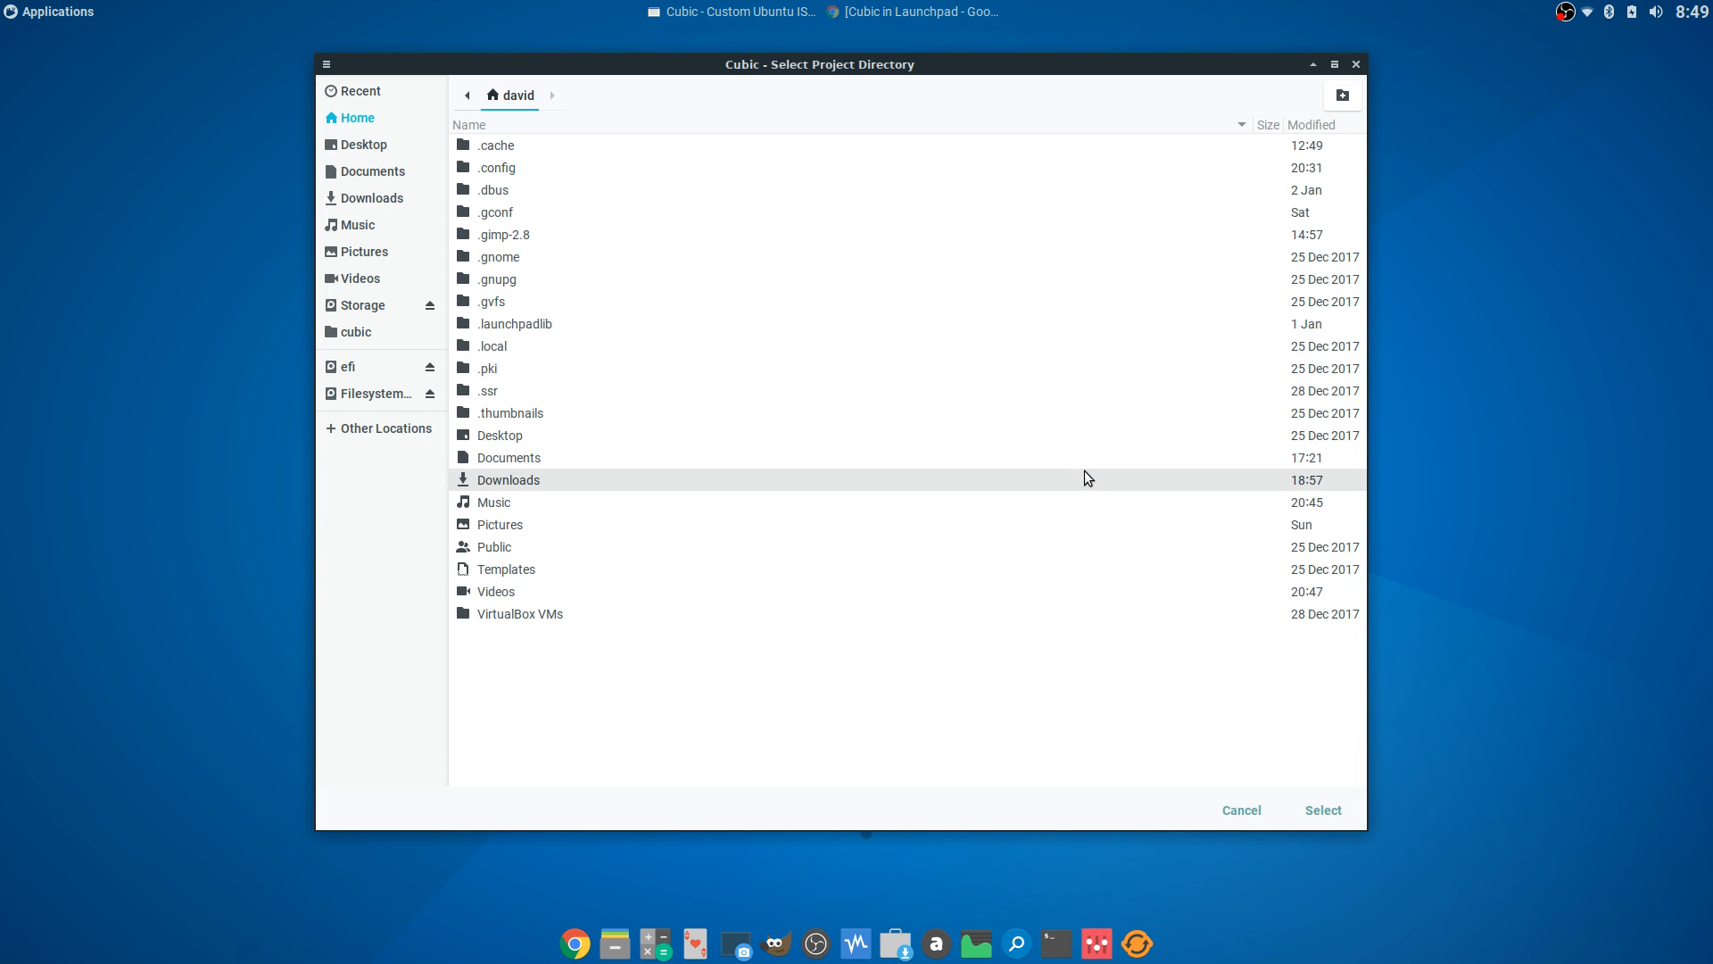
pyautogui.click(386, 224)
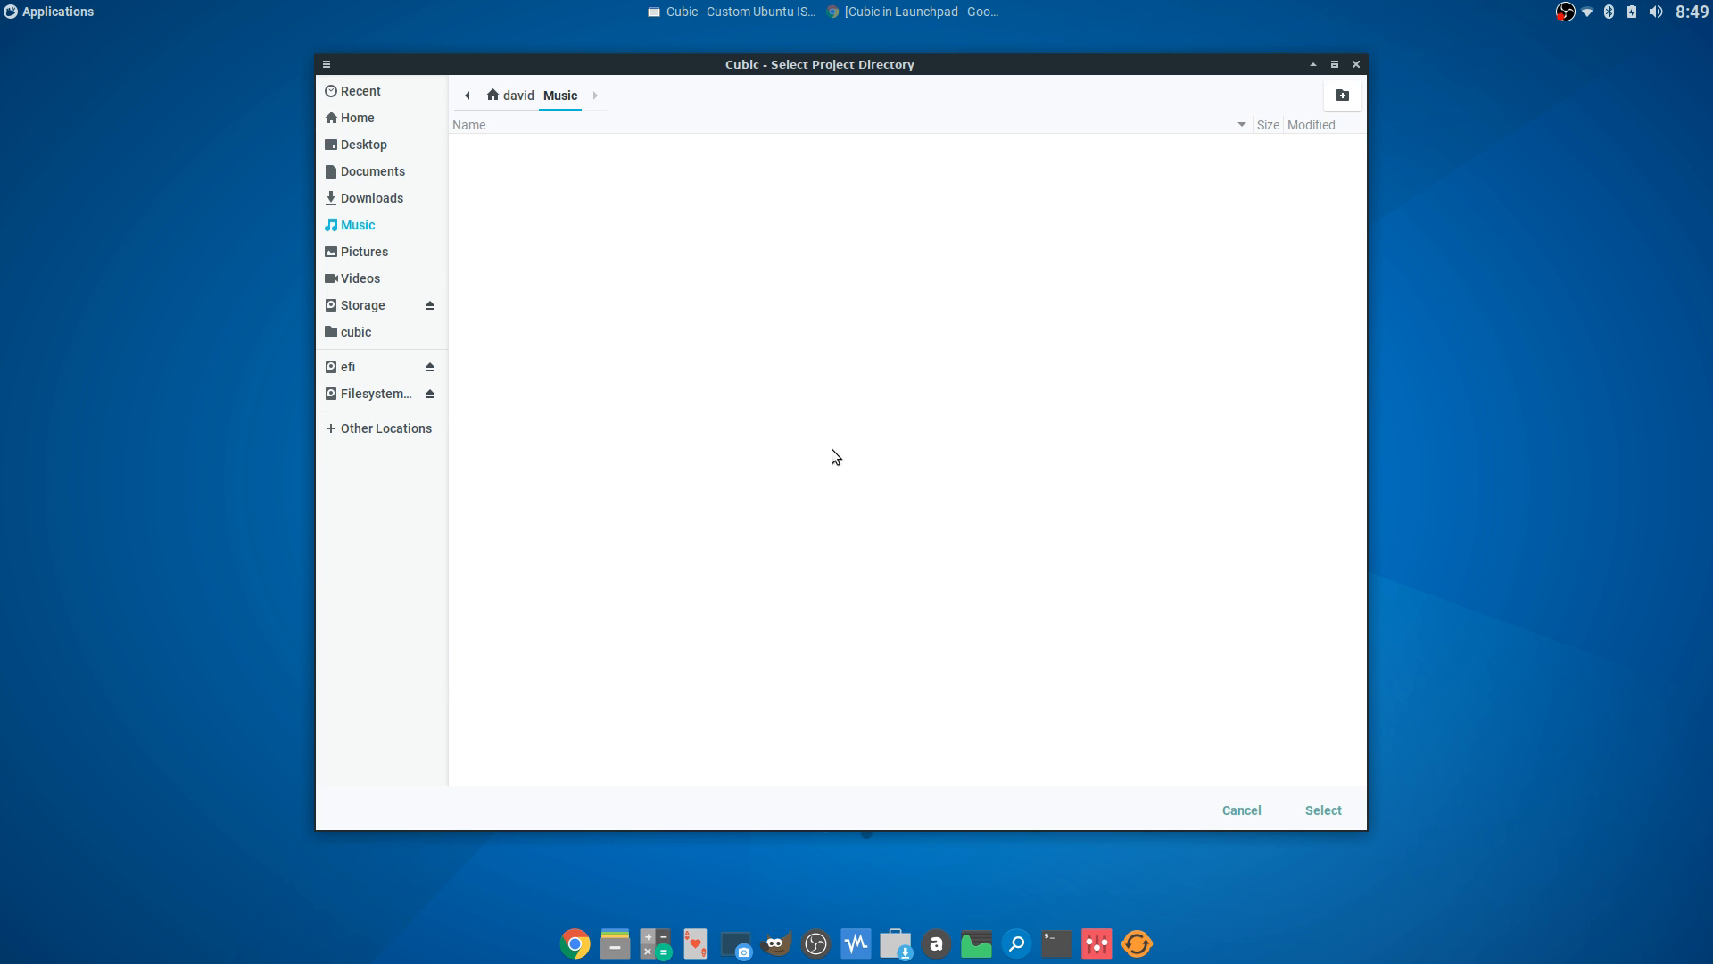
pyautogui.click(1312, 808)
pyautogui.click(1085, 676)
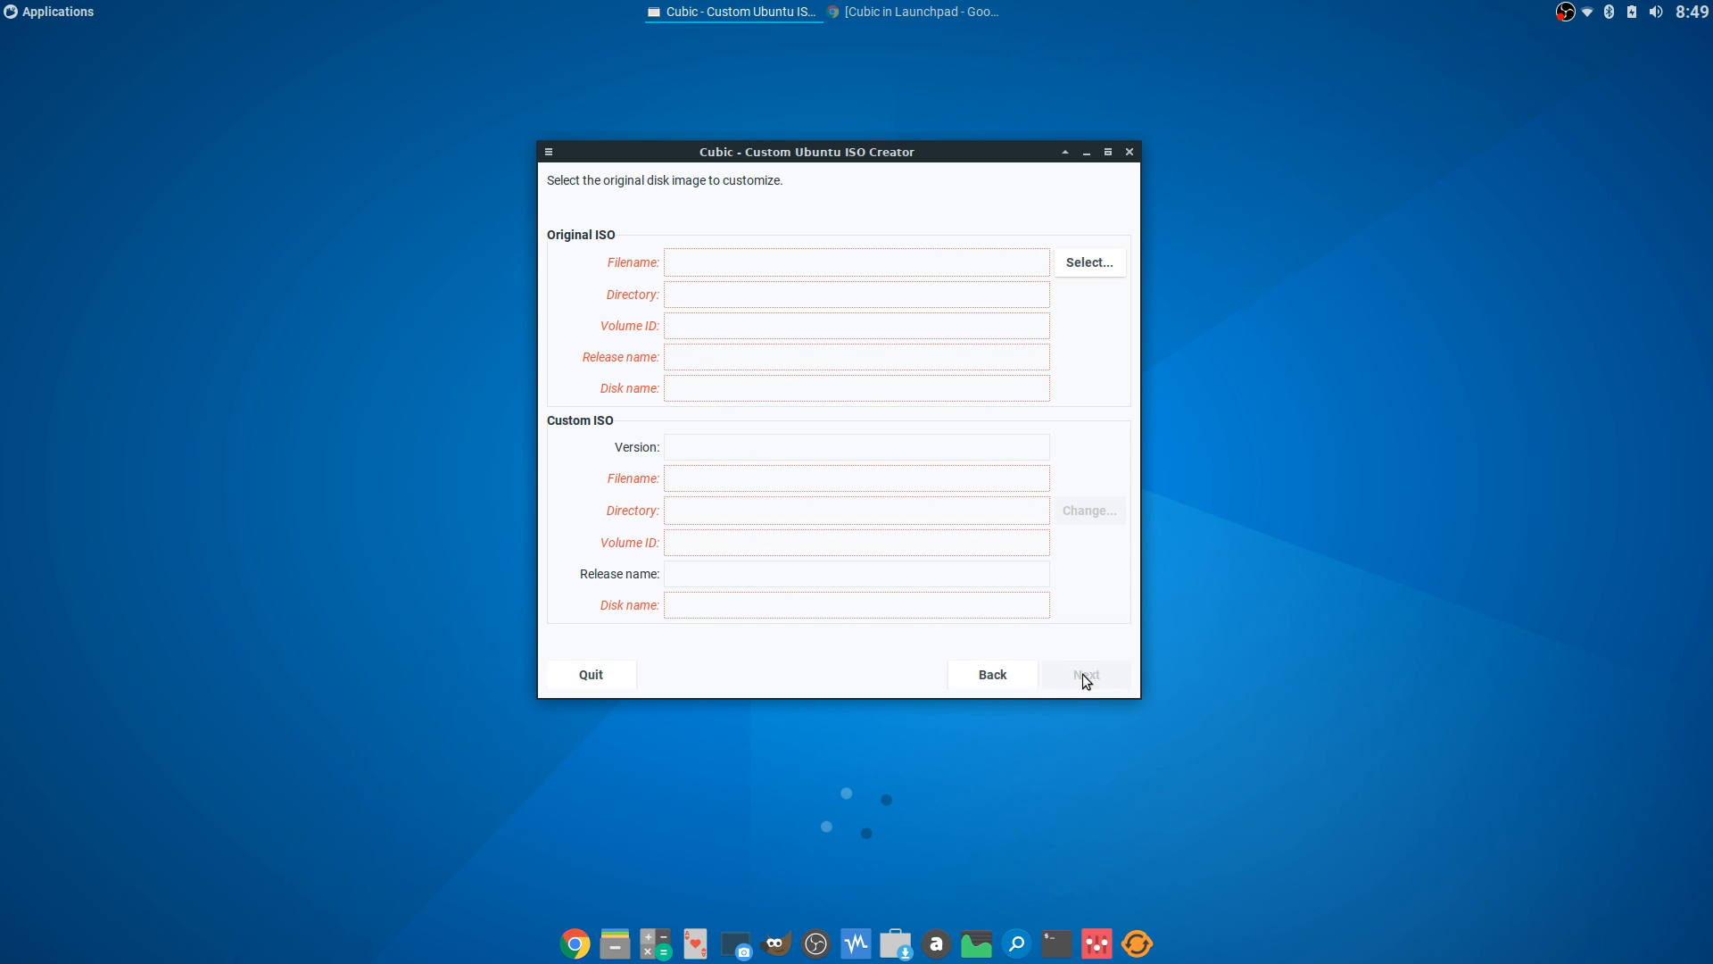
# - Choose bionic-desktop-amd64.iso from Downloads, name the custom ISO test.iso, and proceed to extraction
pyautogui.click(1089, 265)
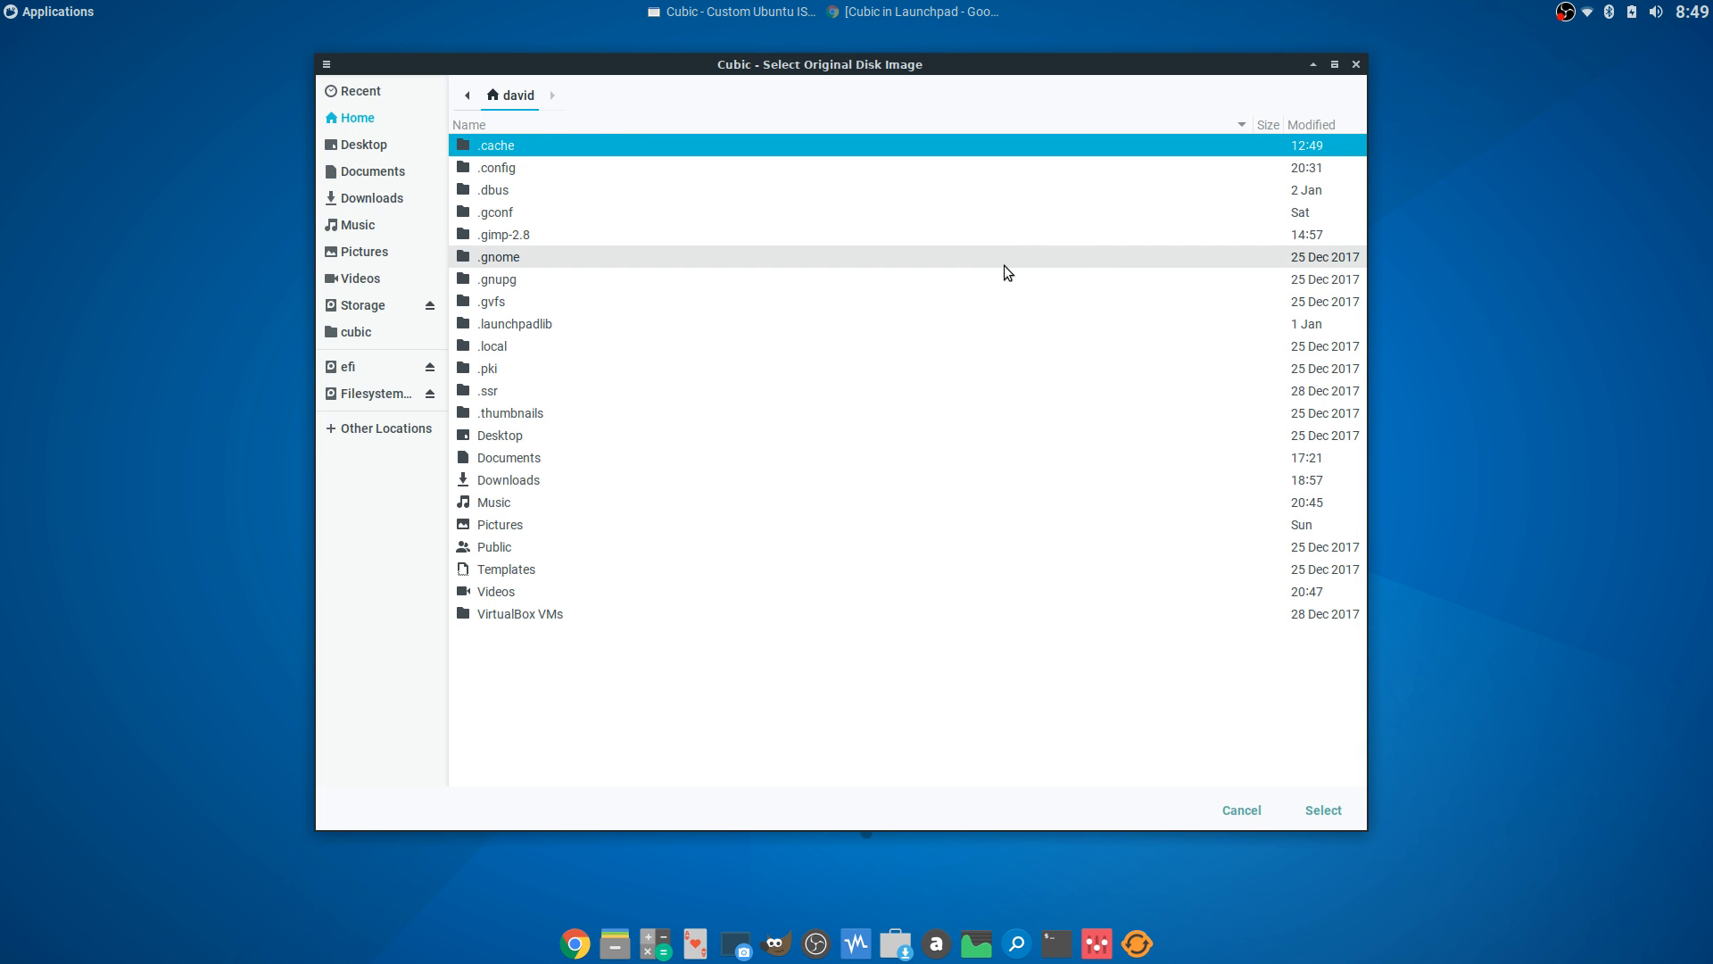
pyautogui.click(393, 196)
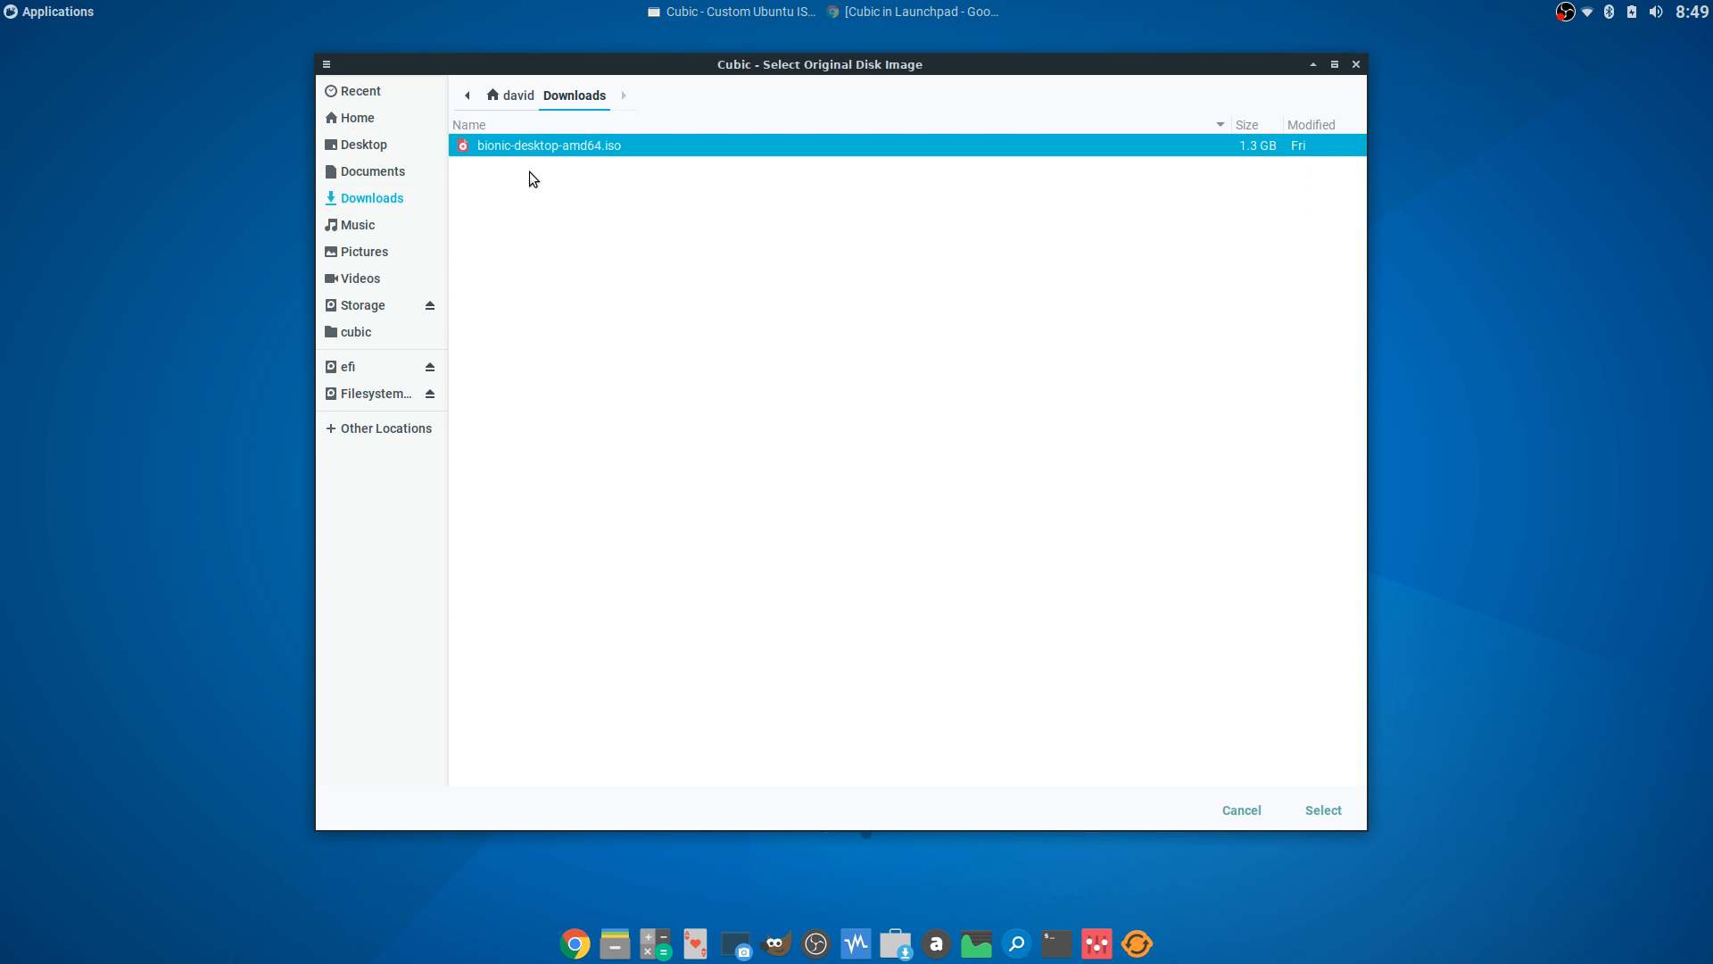
pyautogui.click(1324, 808)
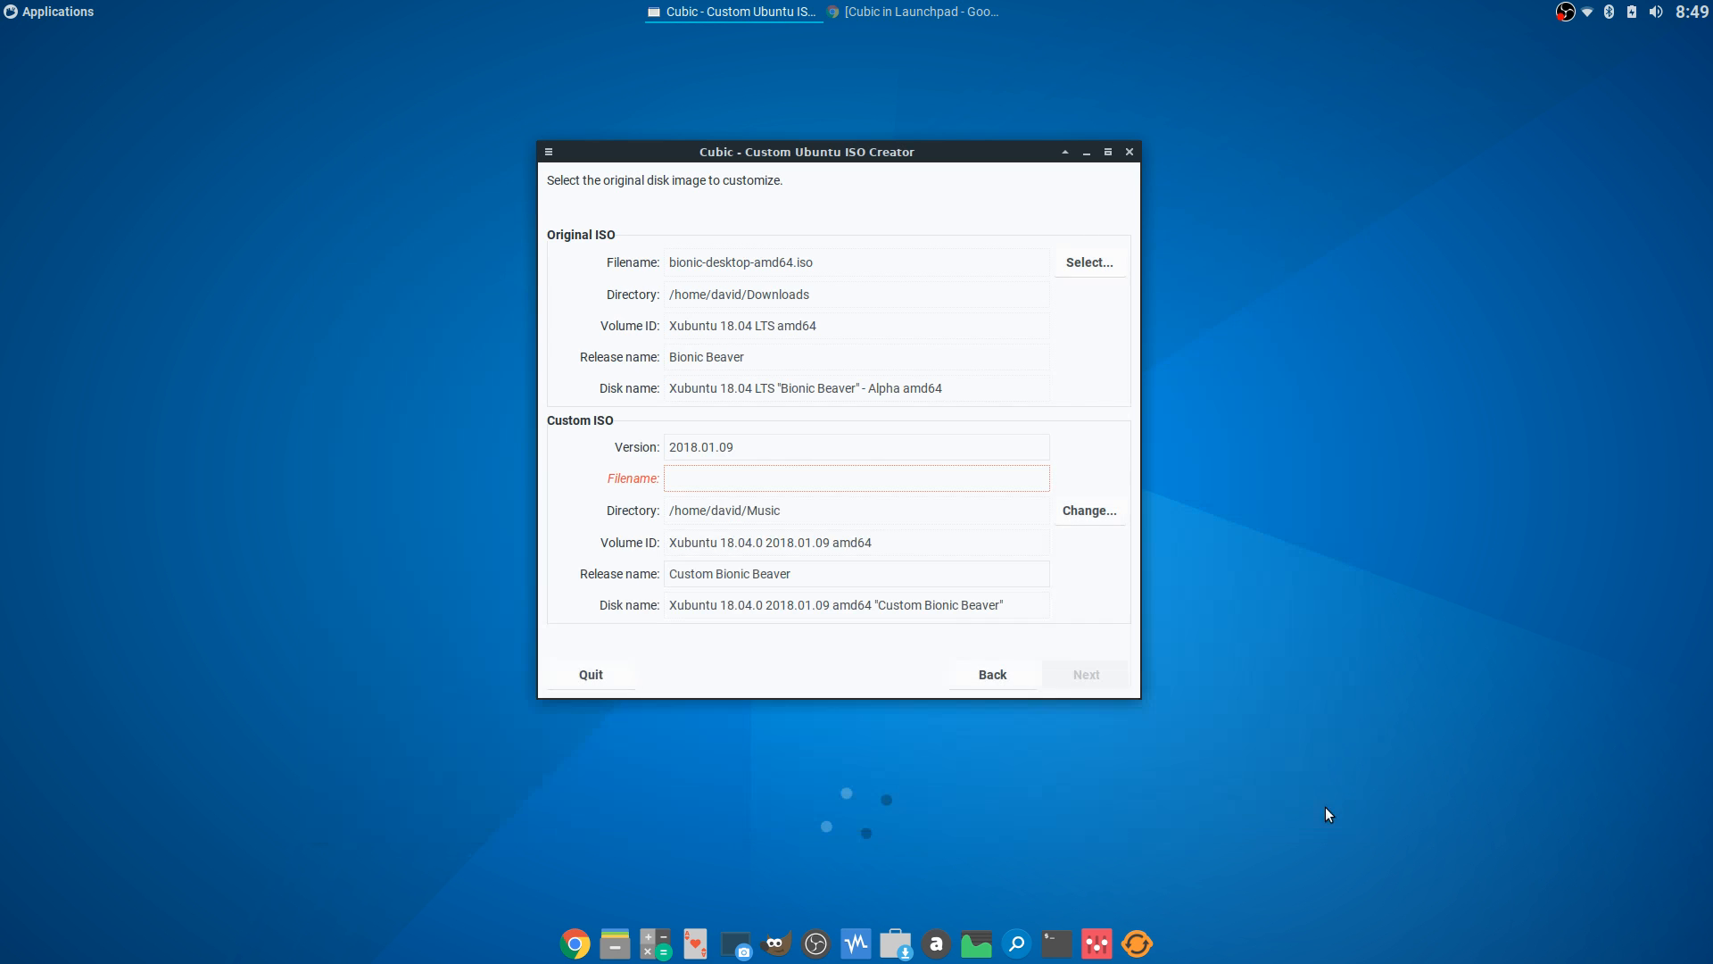
pyautogui.click(849, 477)
pyautogui.write('test')
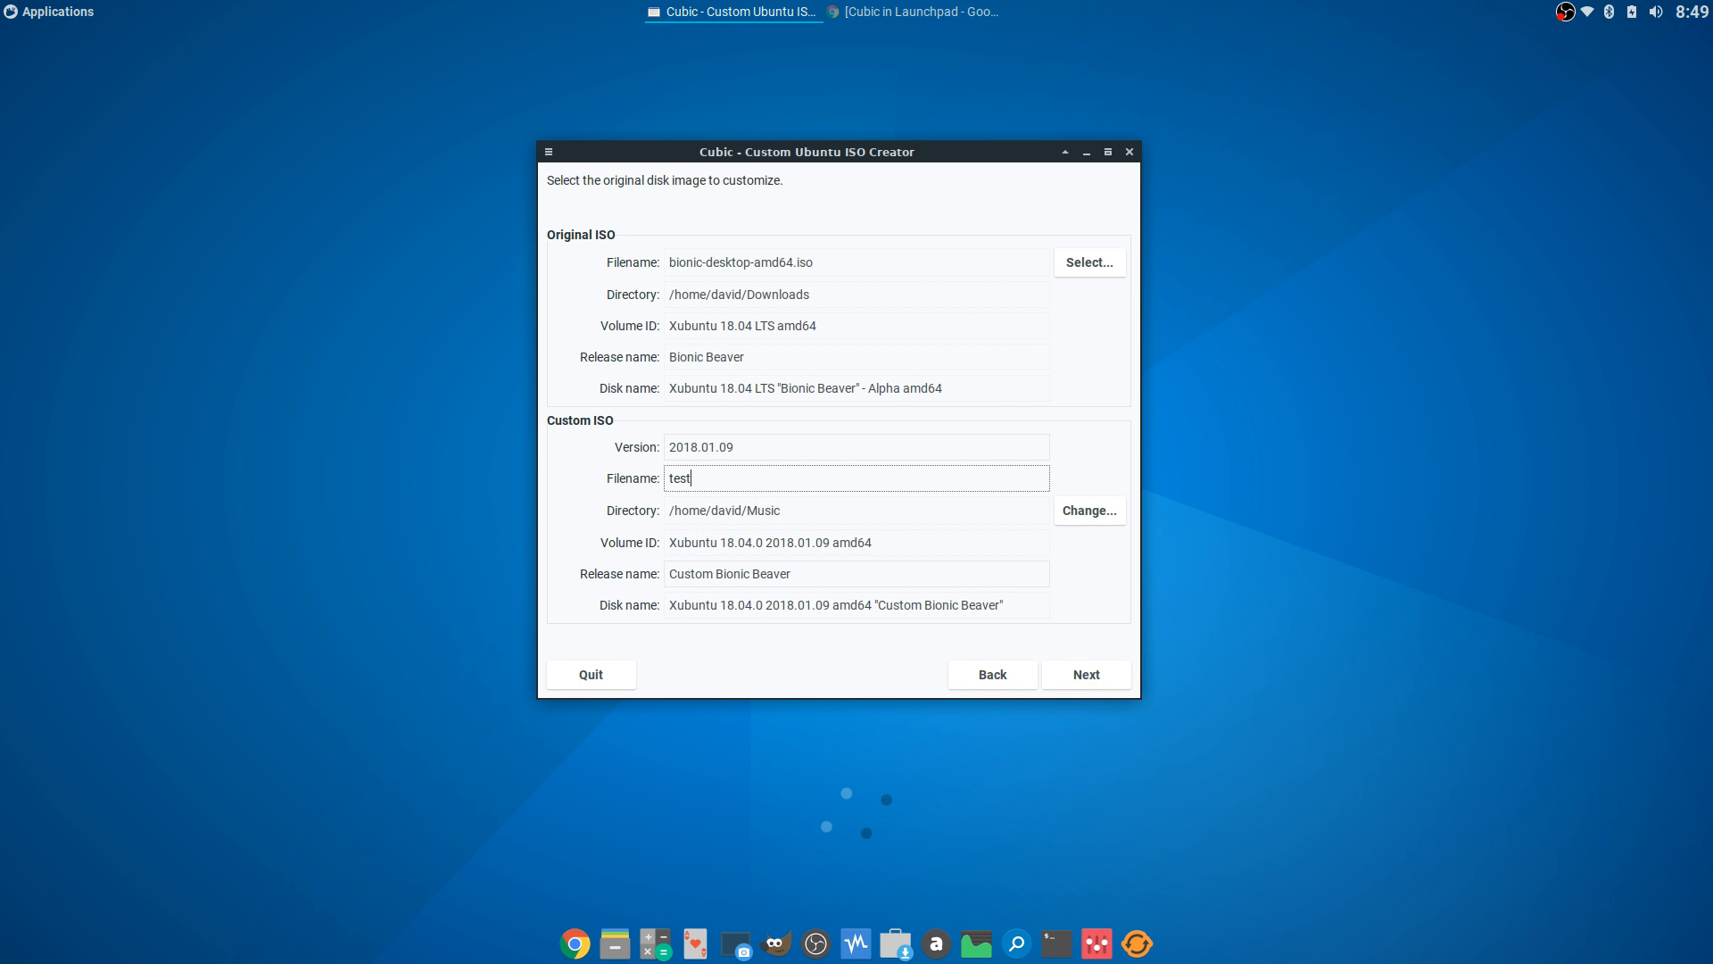
pyautogui.write('.iso')
pyautogui.click(1090, 675)
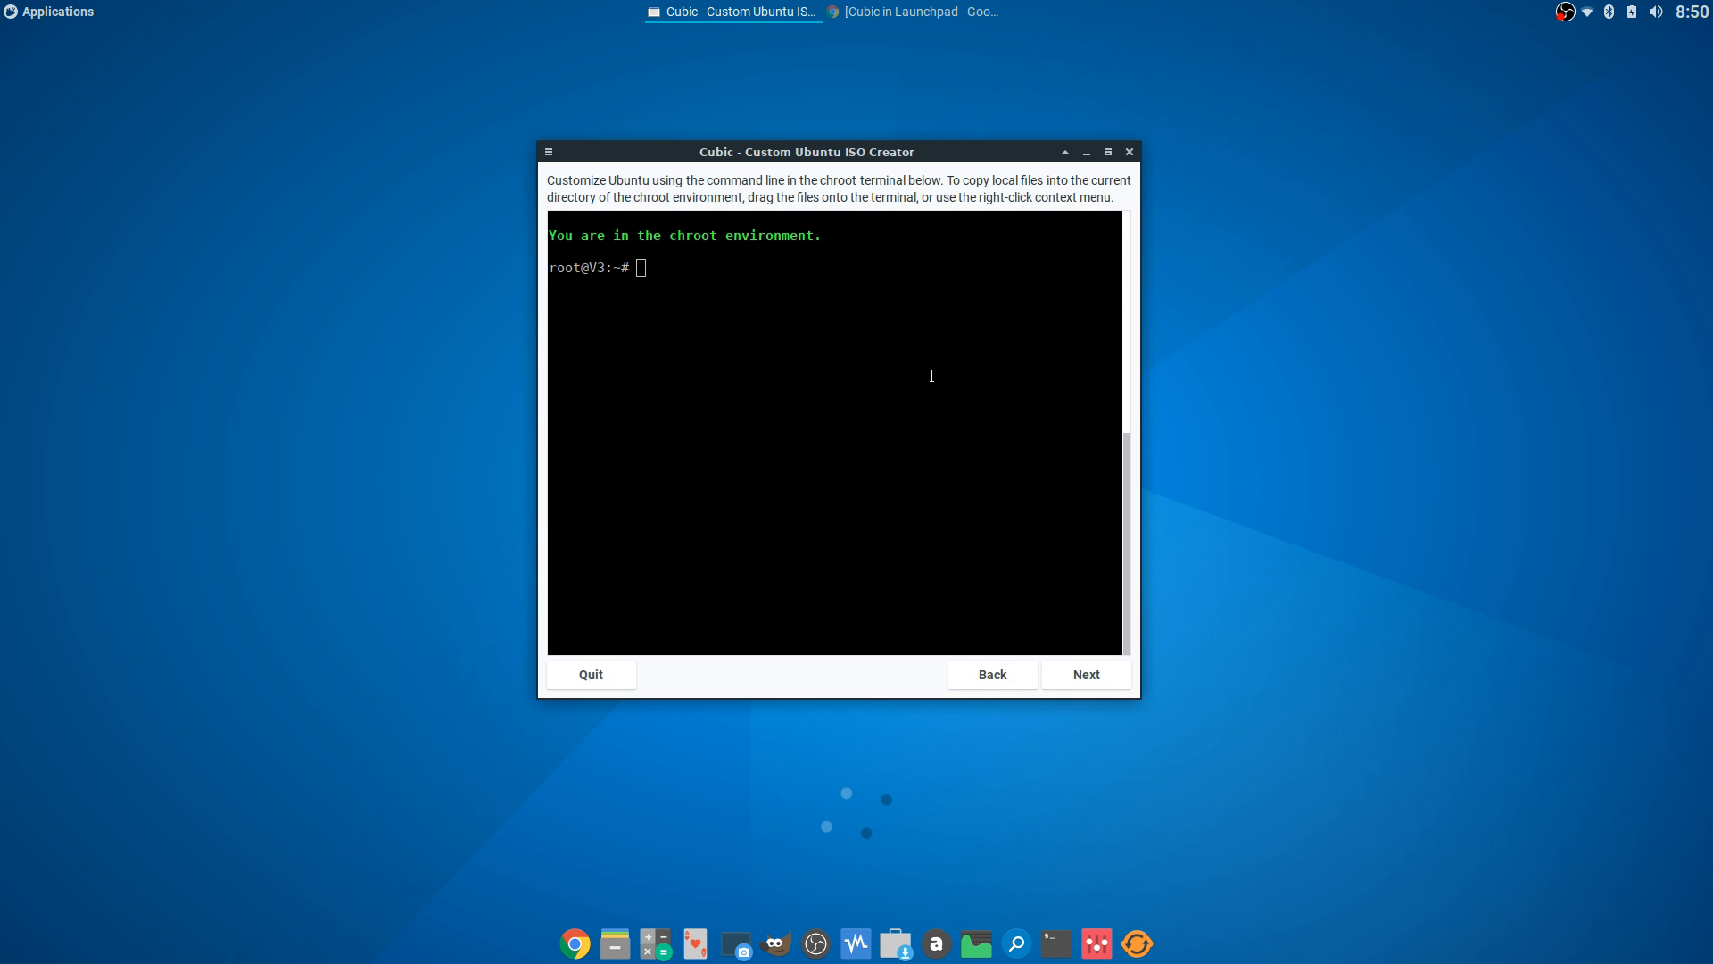
# - Run sudo apt remove firefox in the chroot, confirm with y, then show the UbuntuUpdates Chrome page
pyautogui.click(710, 280)
pyautogui.moveTo(812, 153); pyautogui.dragTo(839, 137)
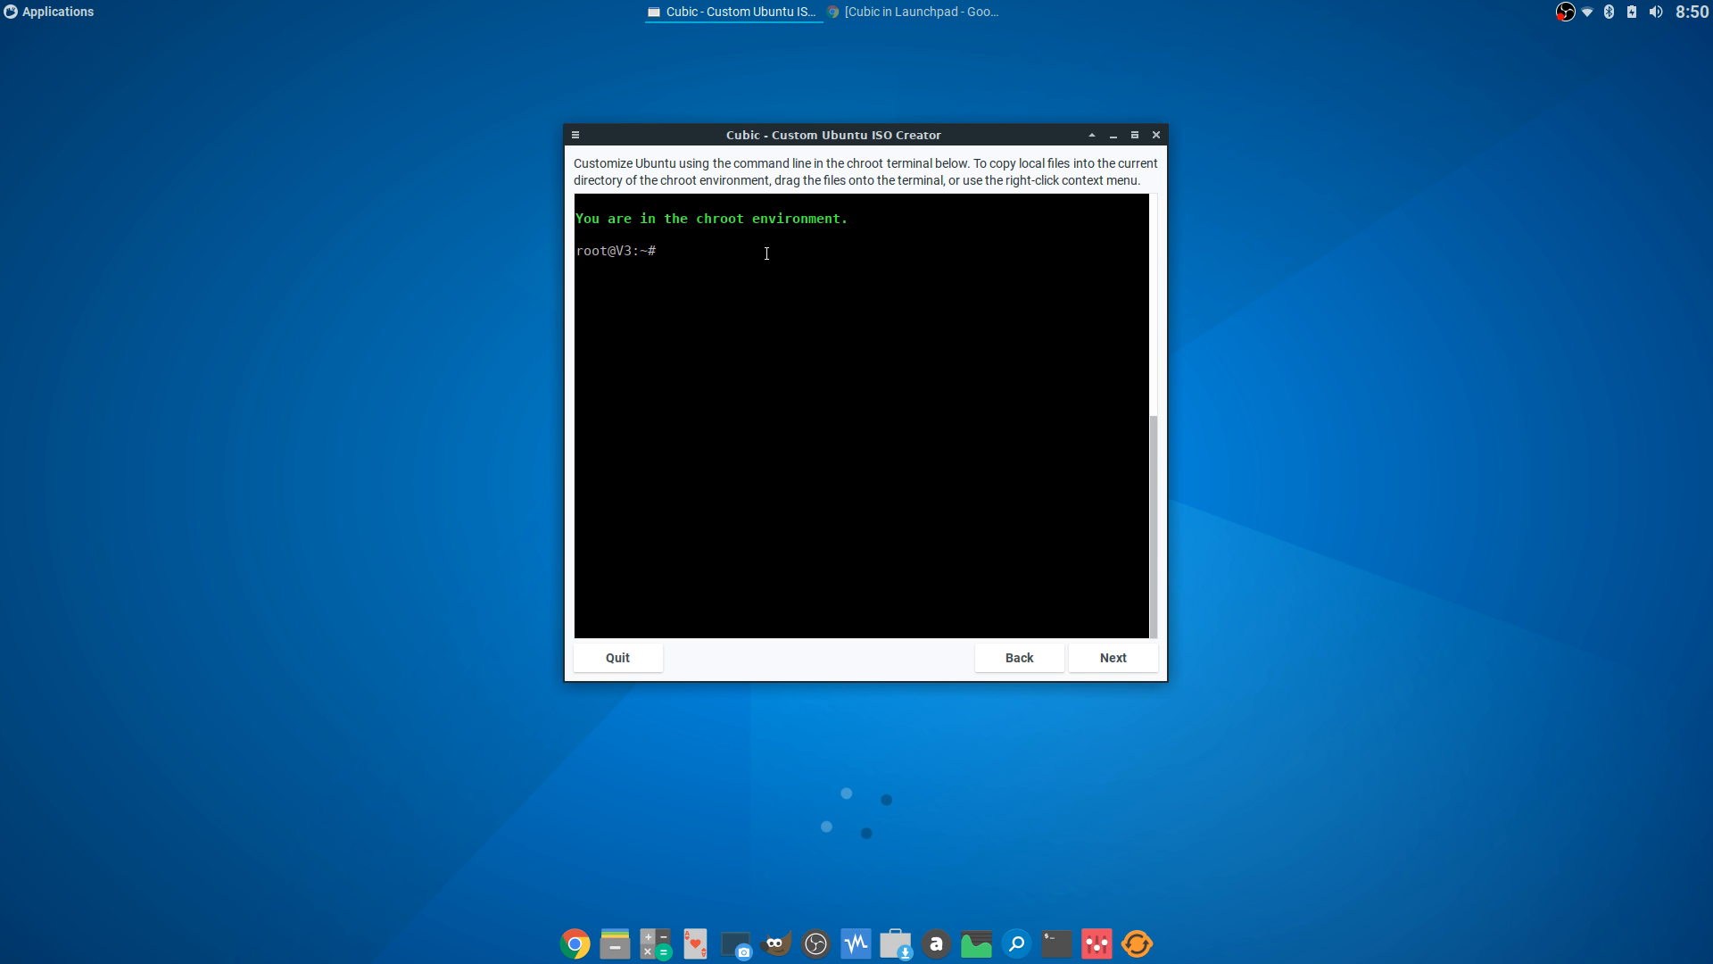
pyautogui.write('sudo apt remove firefox')
pyautogui.press('Return')
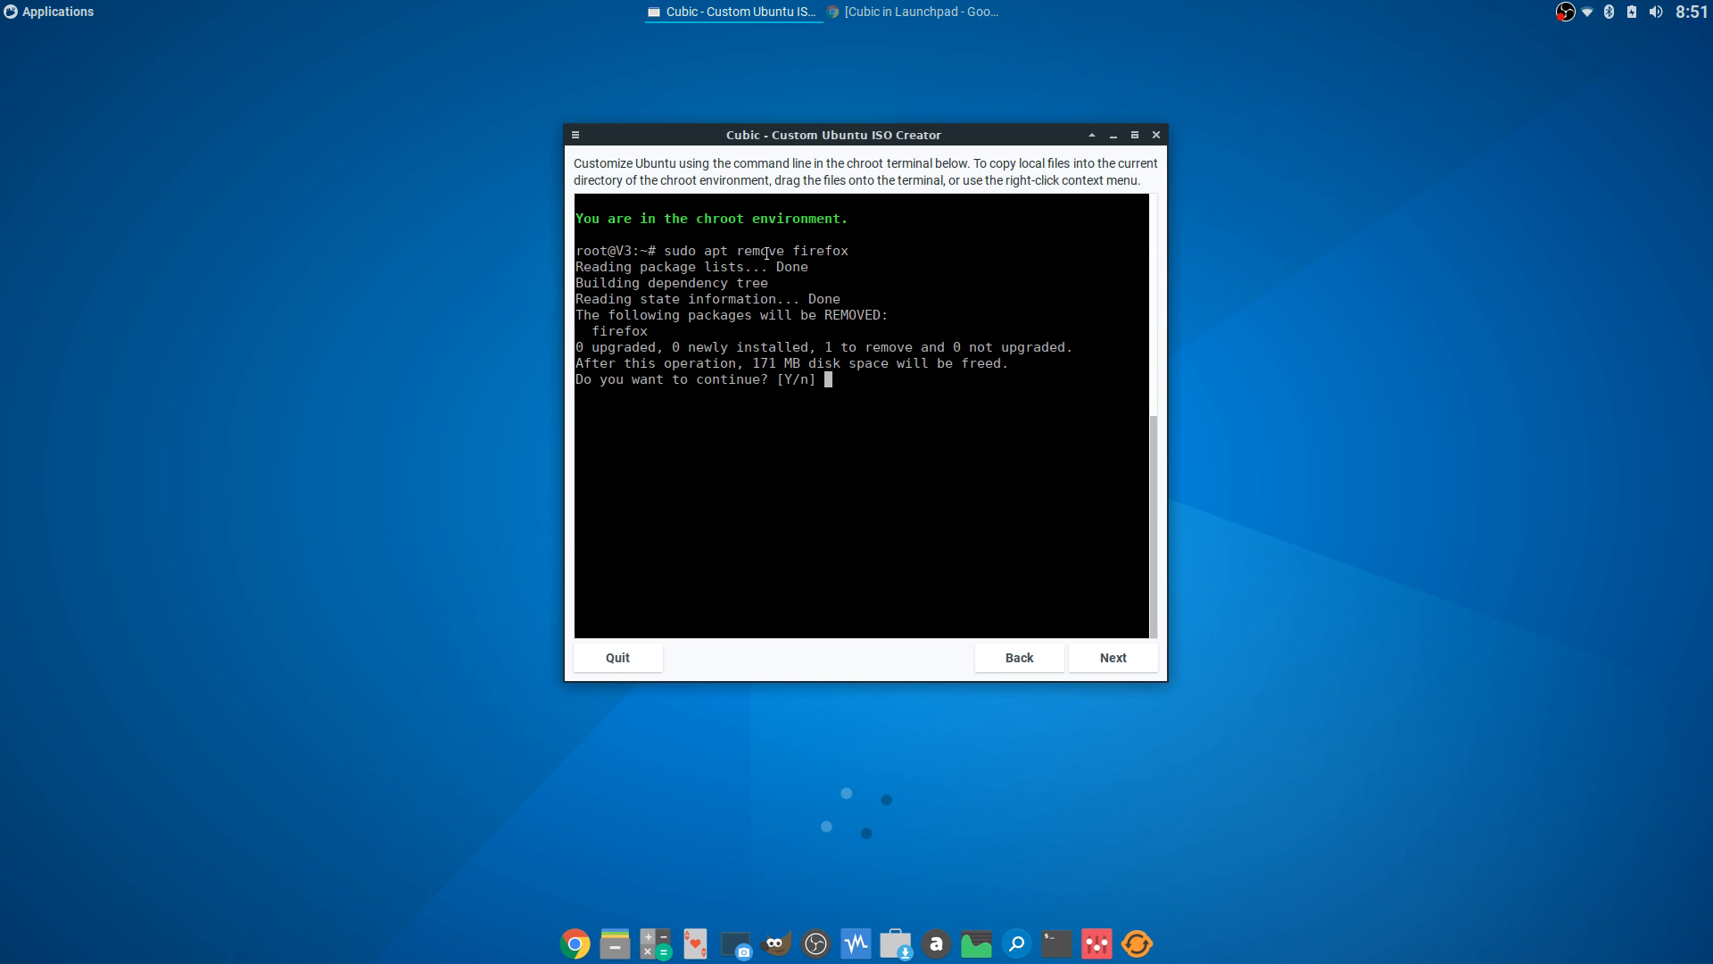
pyautogui.write('y')
pyautogui.press('Return')
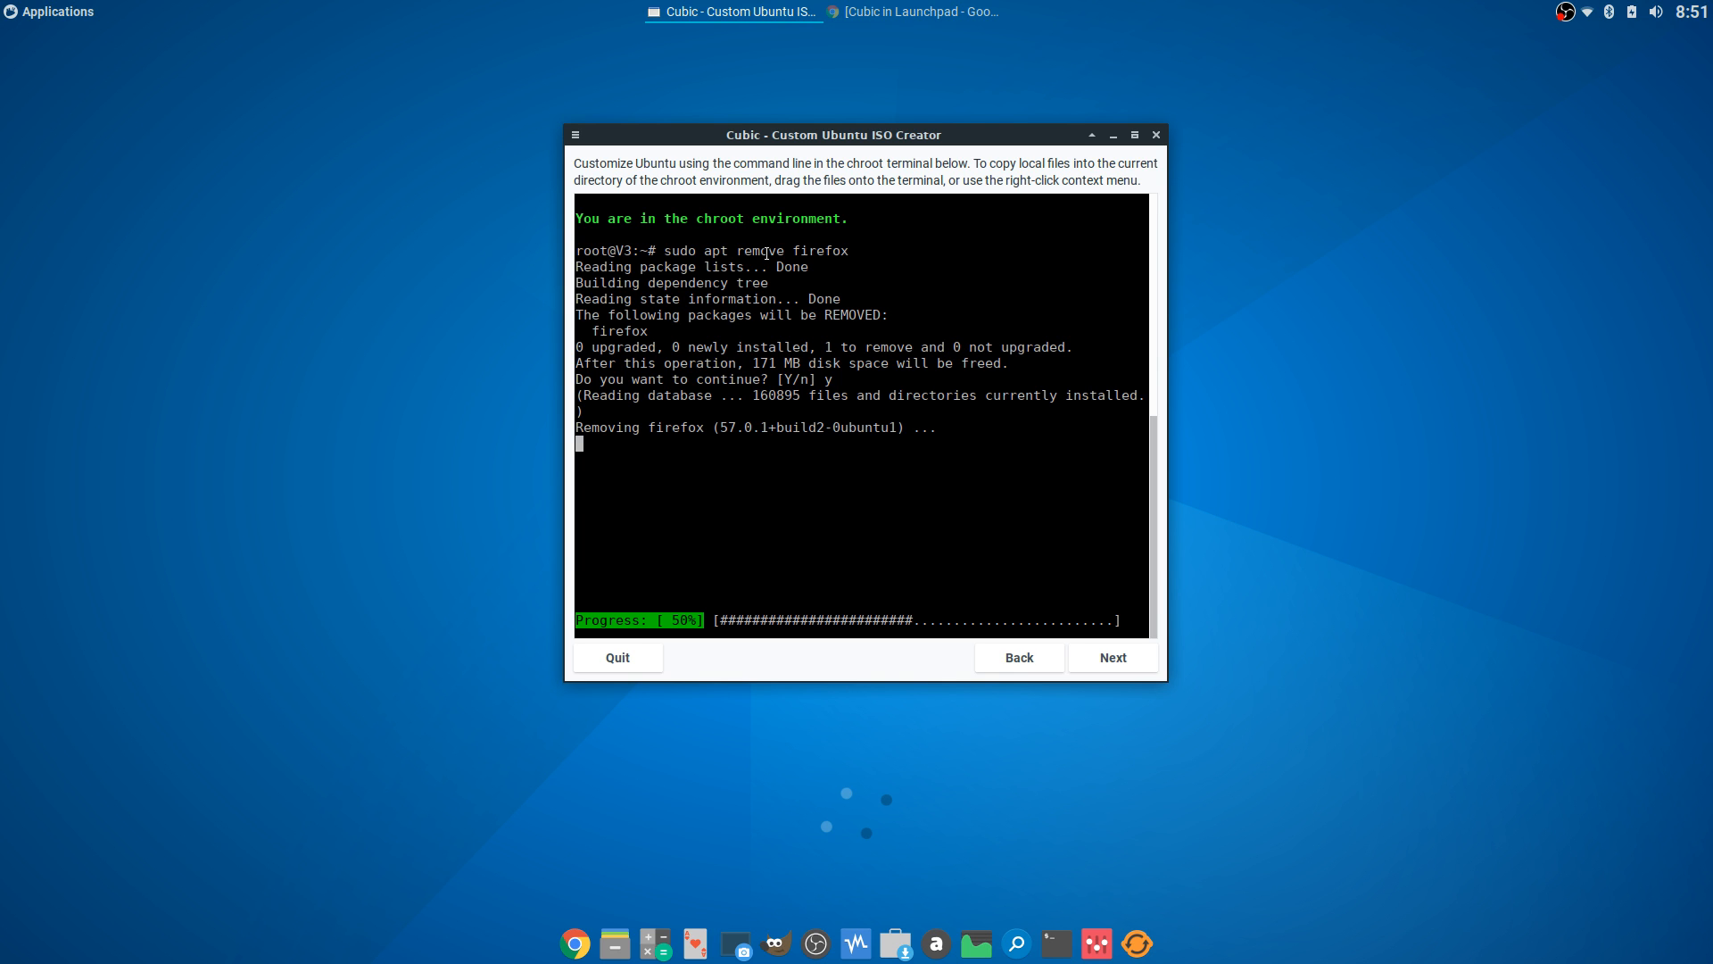
pyautogui.click(871, 12)
pyautogui.click(262, 41)
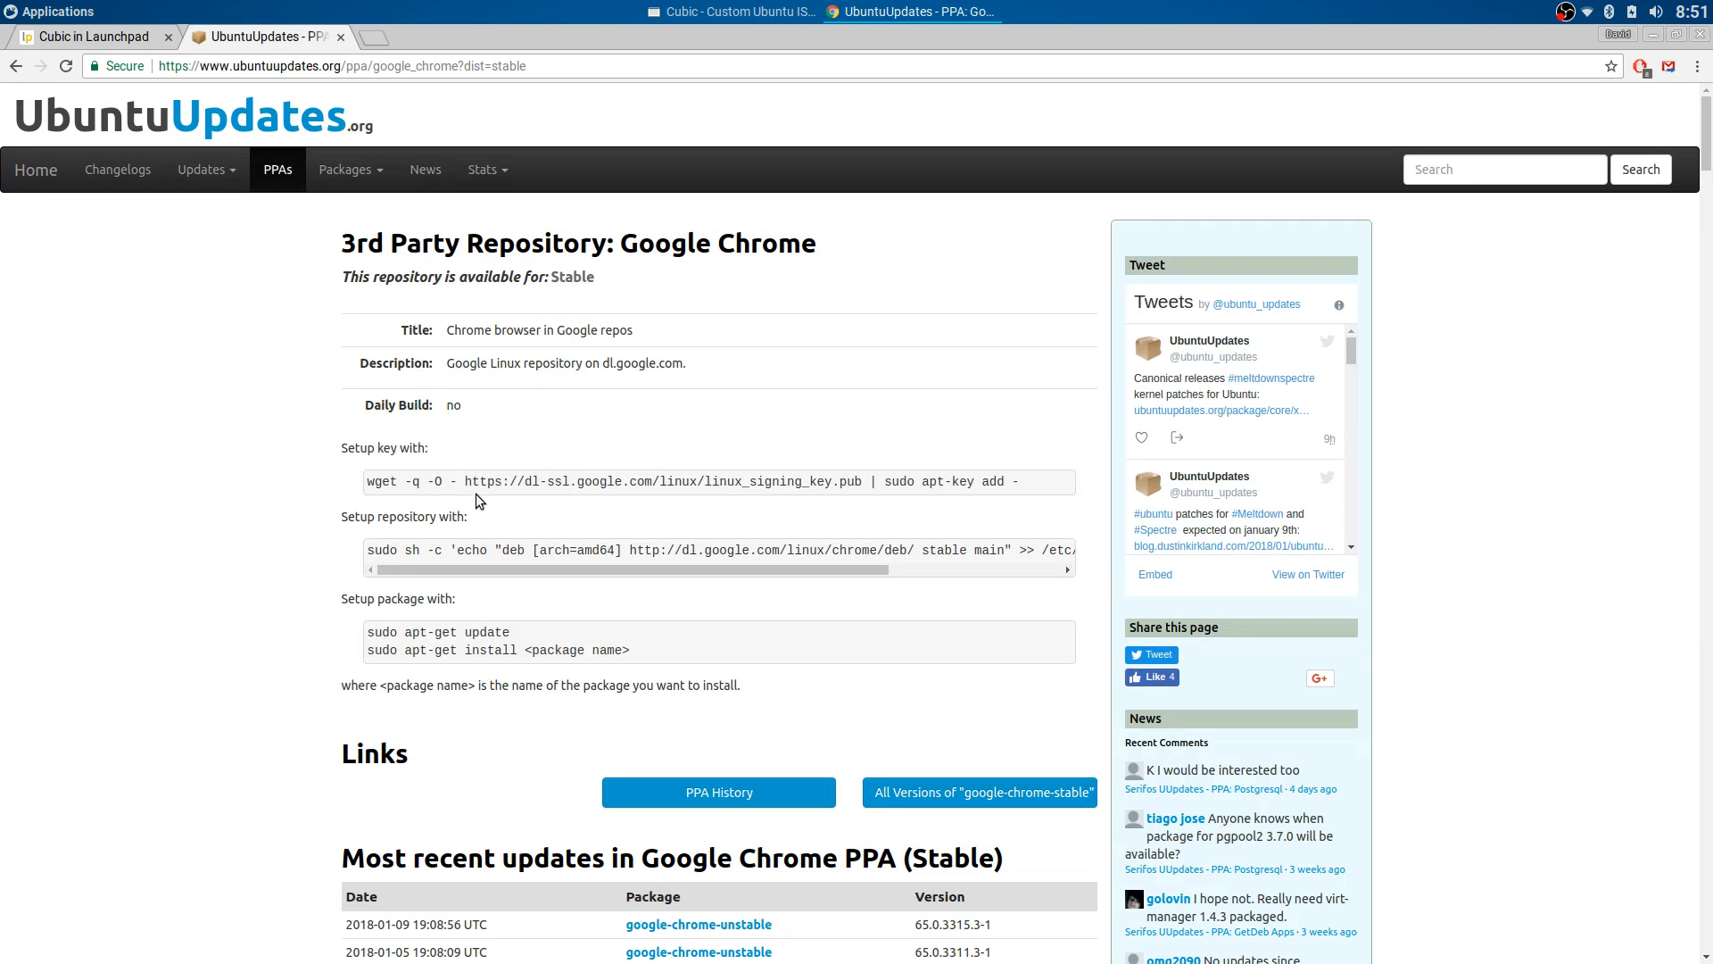
# - Copy the Google setup-key command from UbuntuUpdates and run it in the chroot terminal
pyautogui.moveTo(368, 480); pyautogui.dragTo(1020, 482)
pyautogui.rightClick(982, 484)
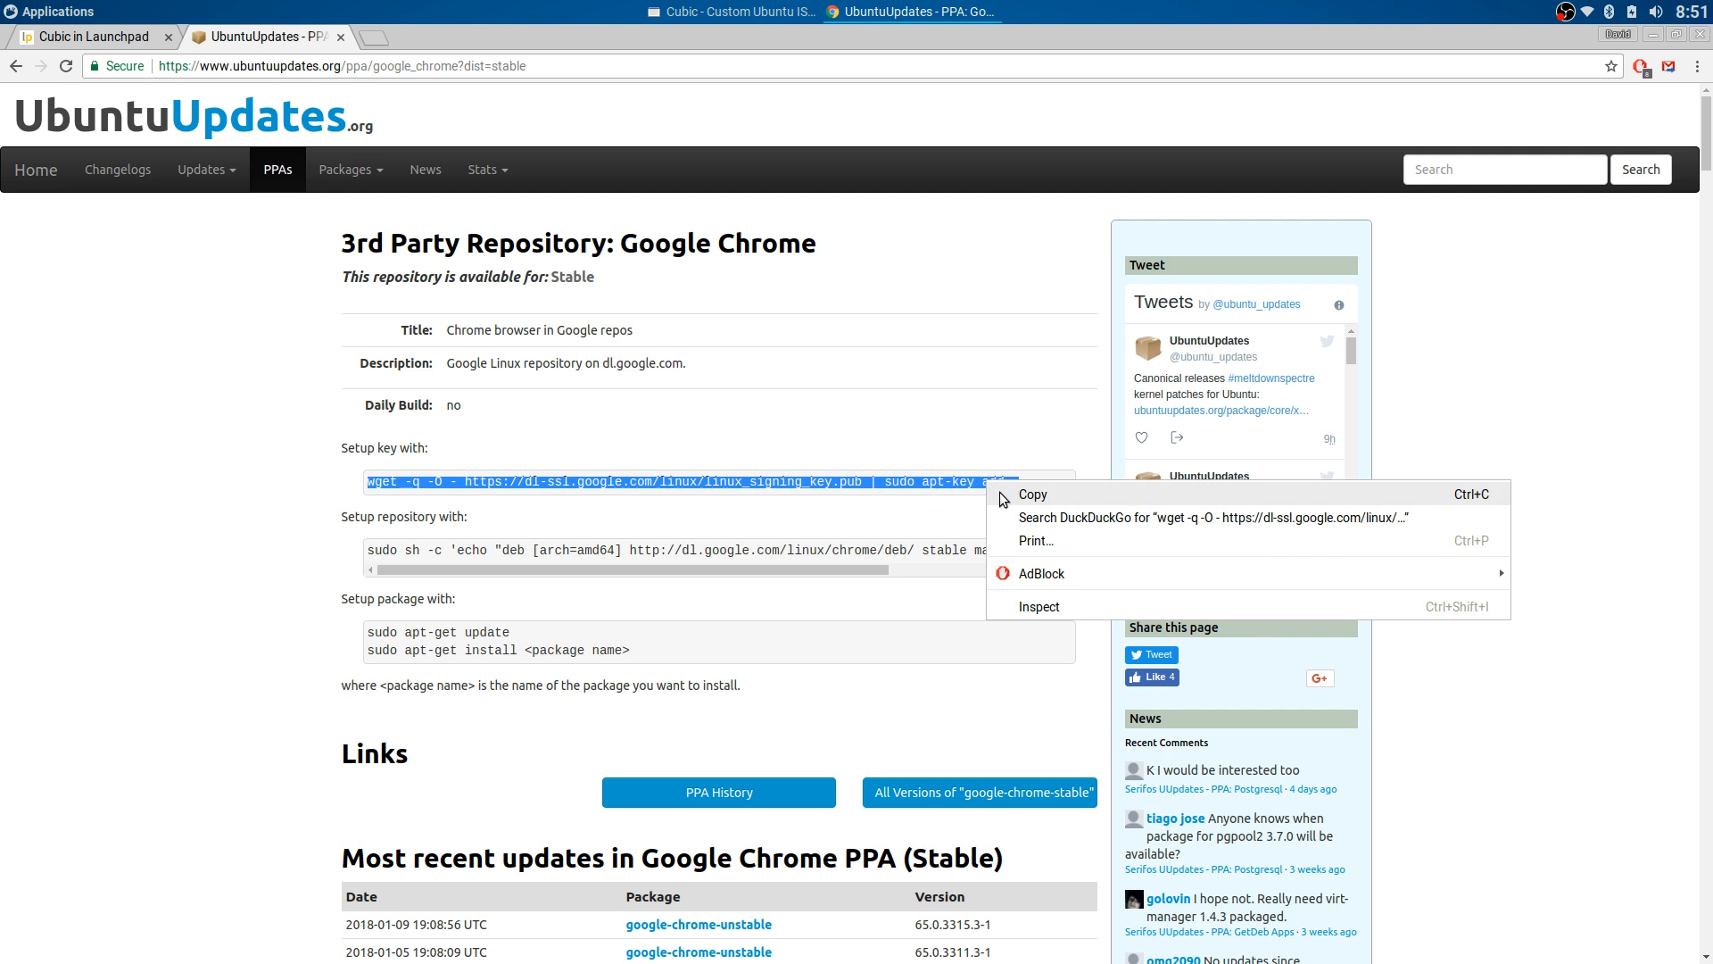
pyautogui.click(1031, 494)
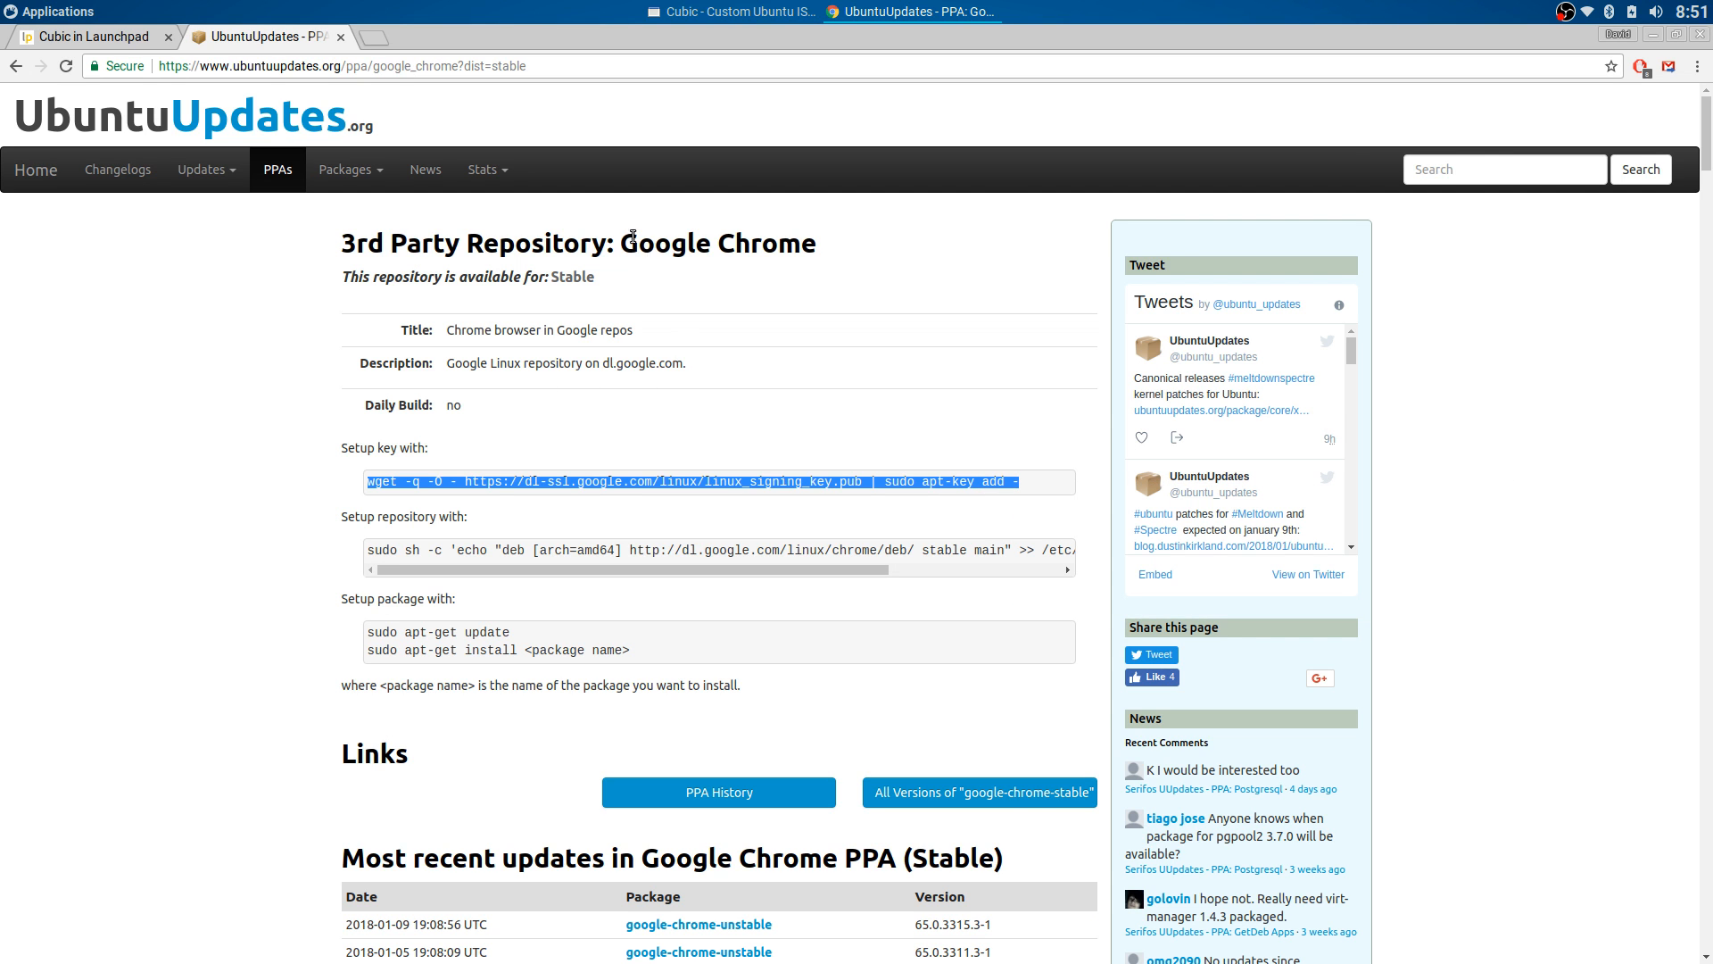
pyautogui.click(730, 12)
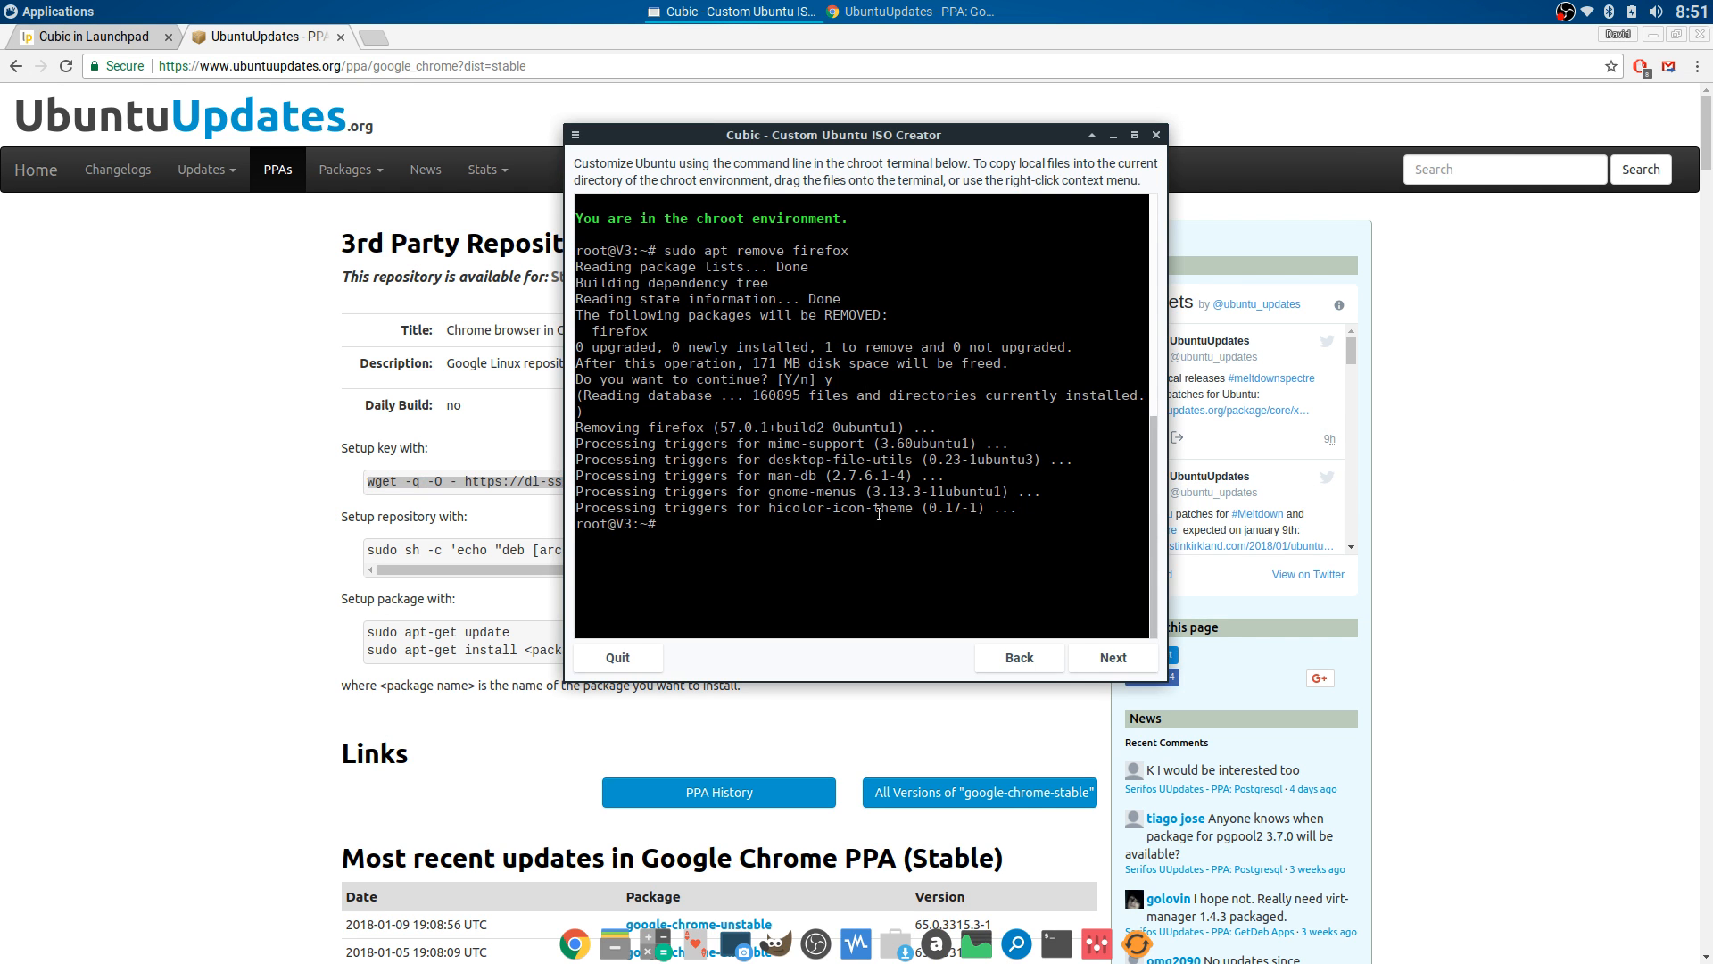
pyautogui.rightClick(730, 526)
pyautogui.click(764, 592)
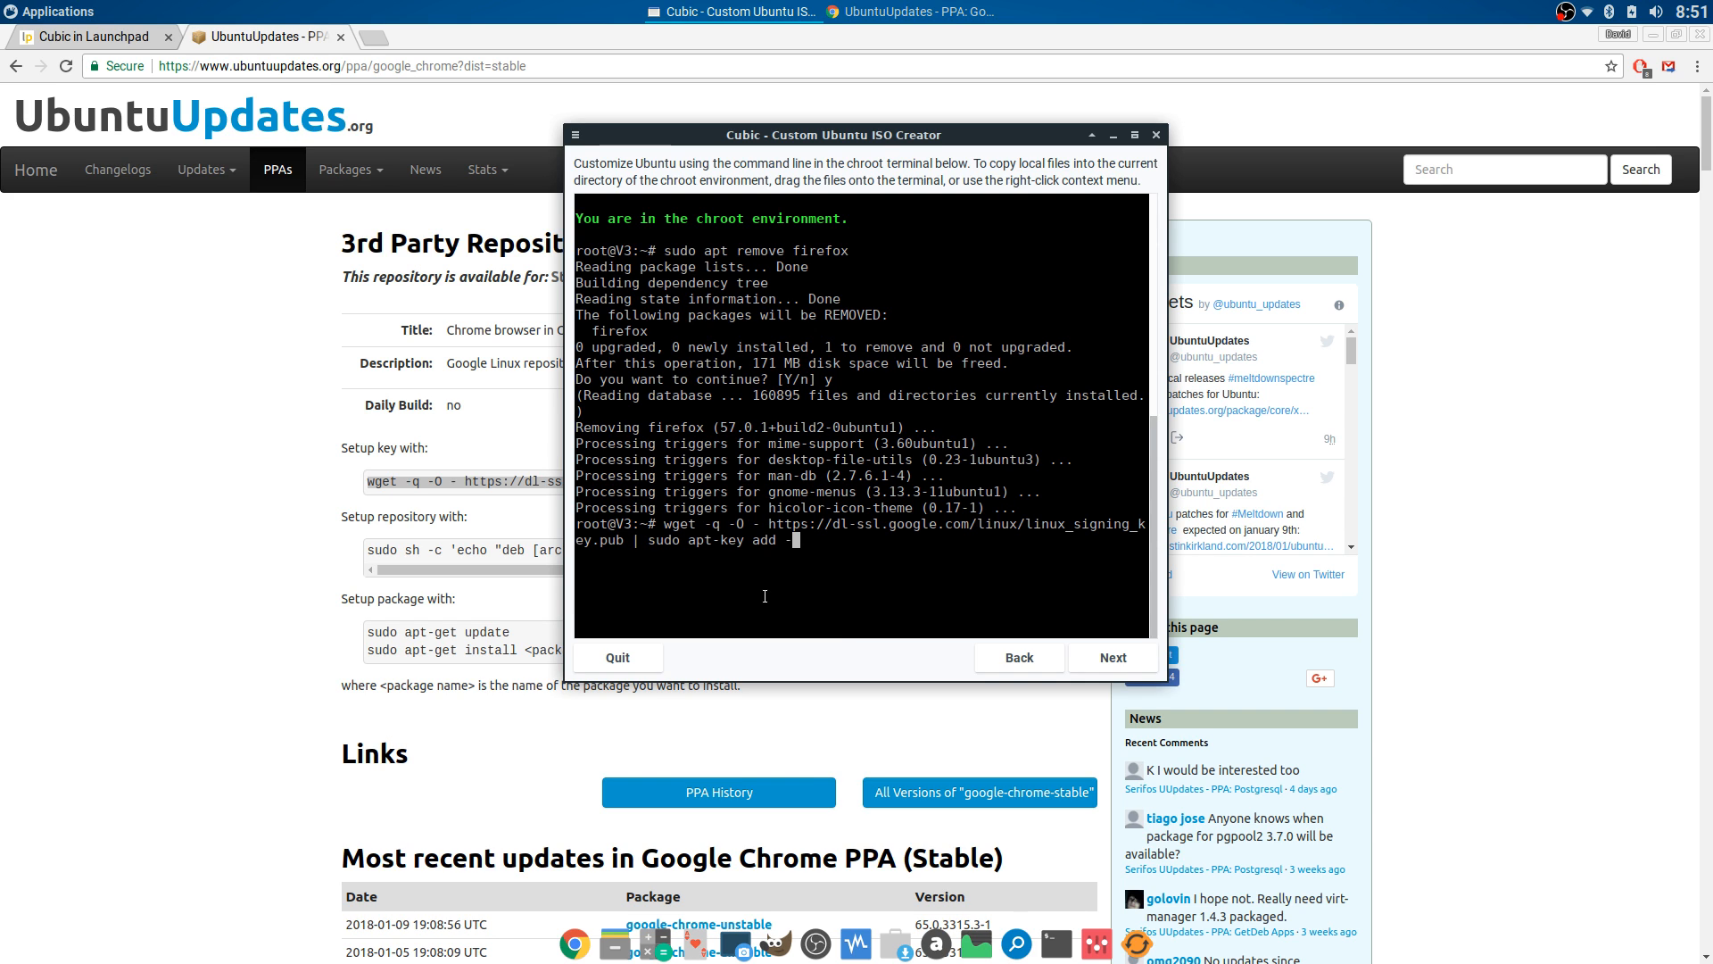
pyautogui.press('Return')
# - Copy the Chrome repository setup command and run it in the chroot terminal
pyautogui.moveTo(370, 550); pyautogui.dragTo(1058, 553)
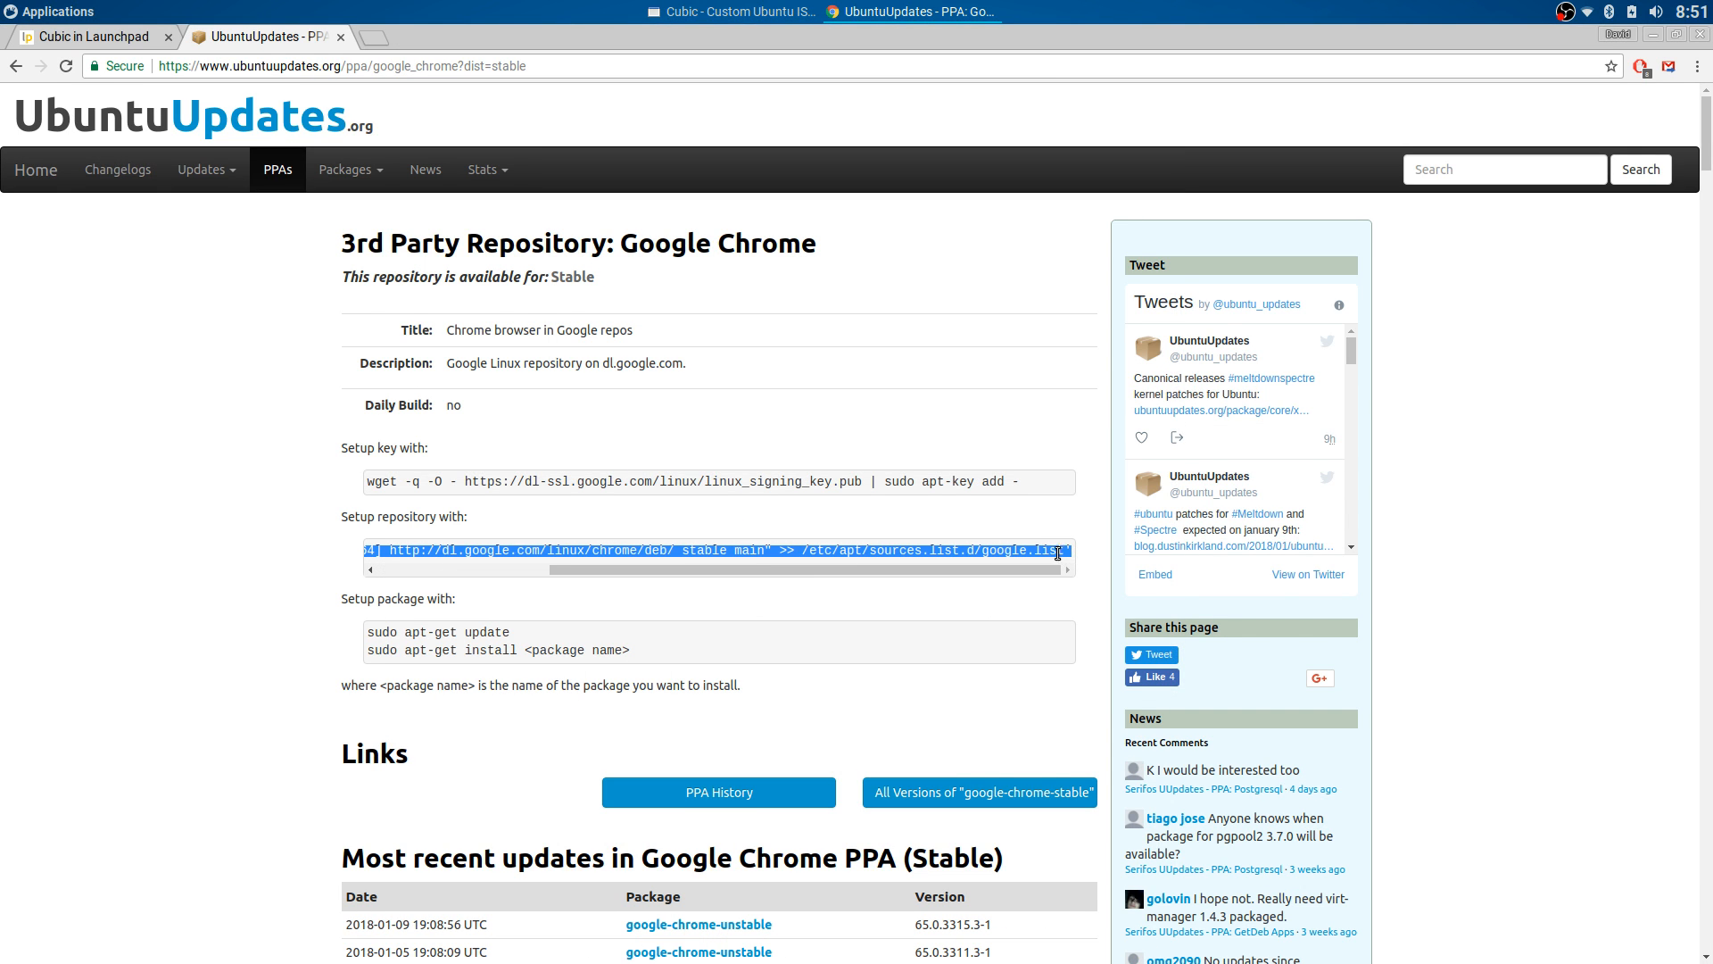
pyautogui.rightClick(1046, 553)
pyautogui.click(1096, 564)
pyautogui.click(732, 11)
pyautogui.rightClick(727, 574)
pyautogui.click(748, 630)
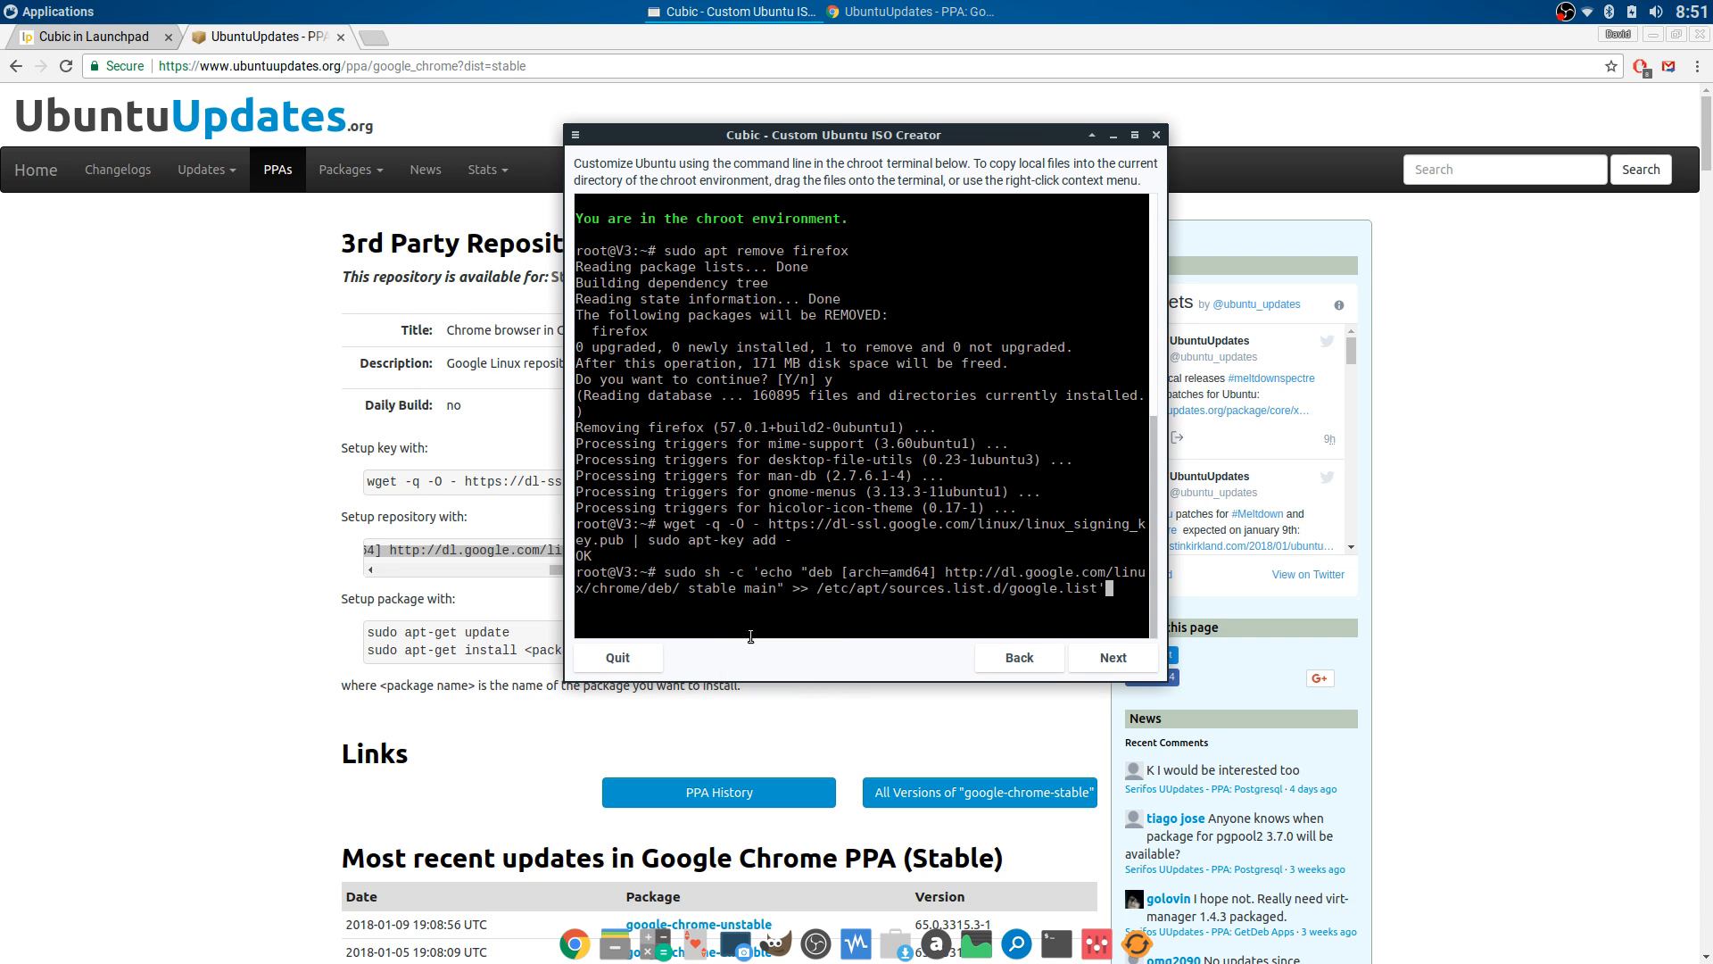
pyautogui.press('Return')
# - Copy sudo apt-get update and run it in the chroot terminal
pyautogui.moveTo(368, 631); pyautogui.dragTo(522, 636)
pyautogui.rightClick(500, 634)
pyautogui.click(535, 650)
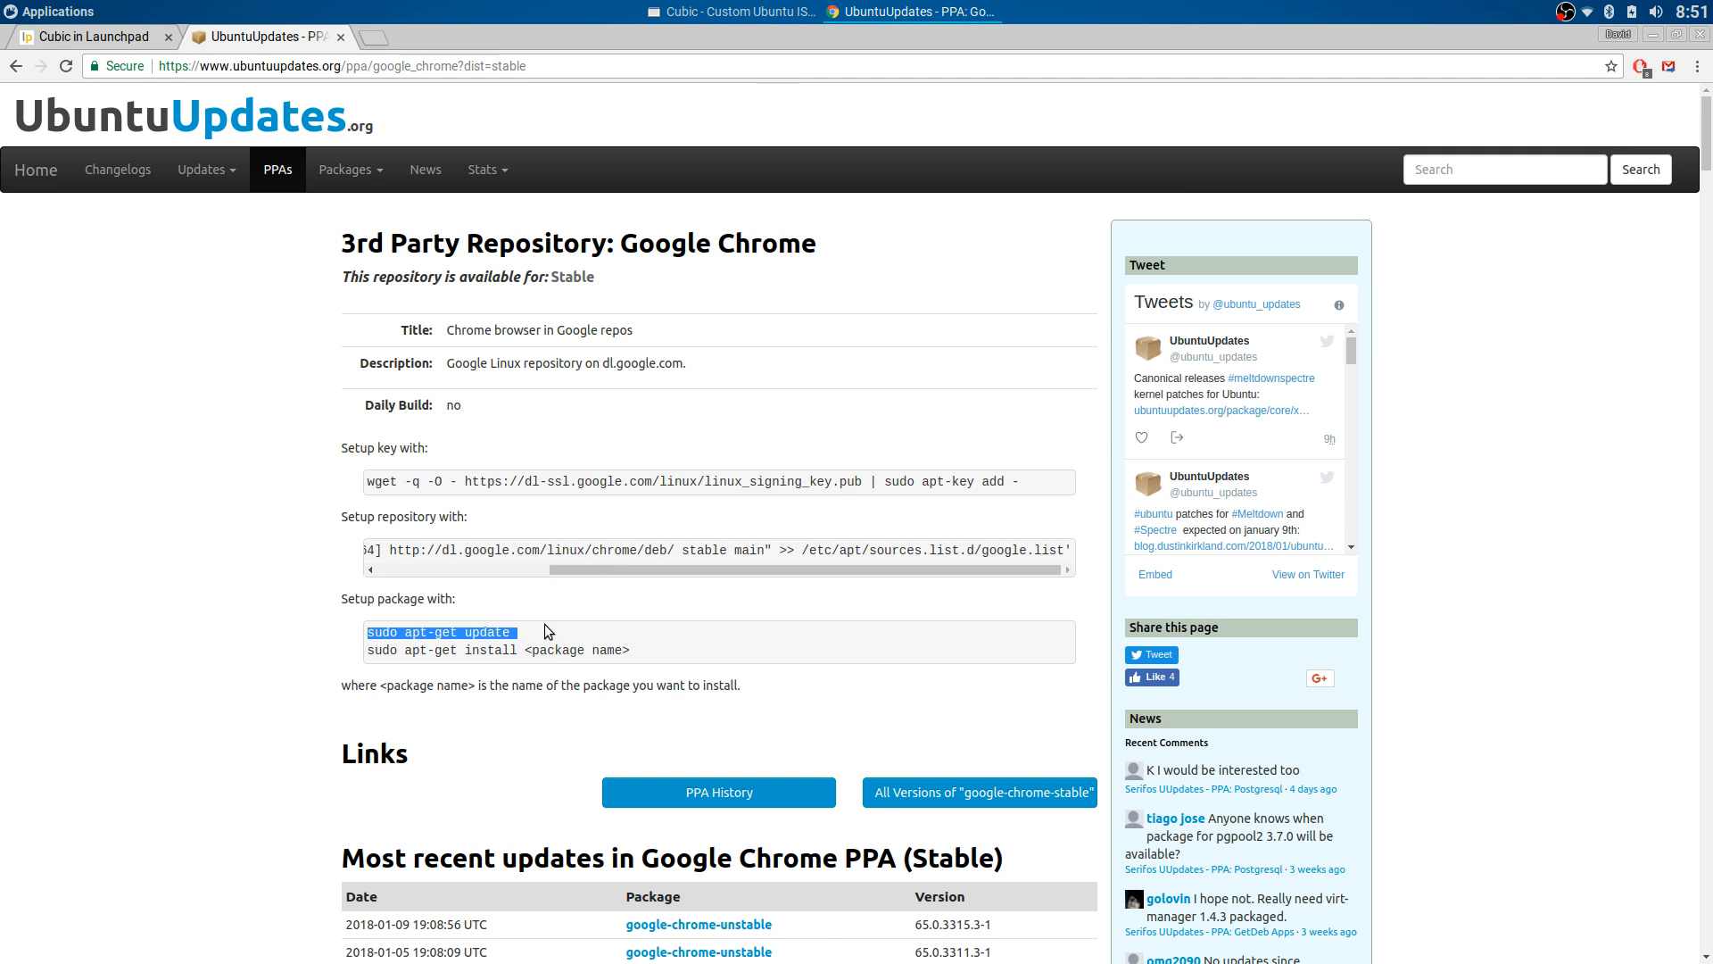
pyautogui.click(721, 20)
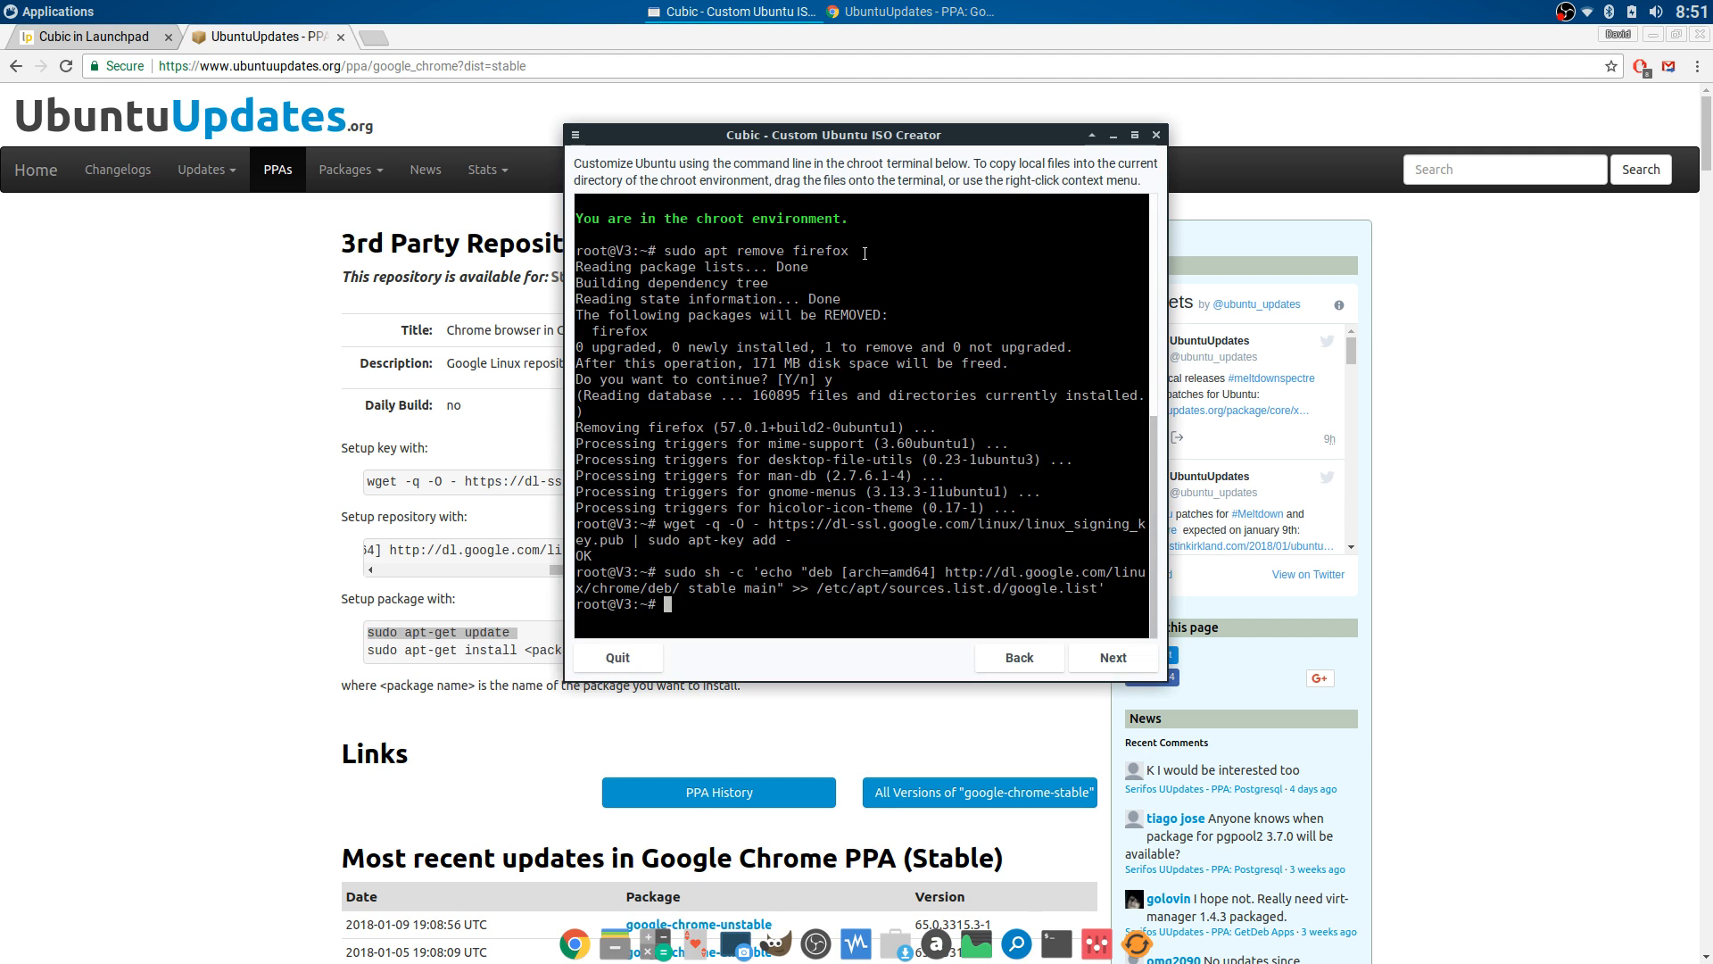
pyautogui.rightClick(674, 604)
pyautogui.click(697, 669)
pyautogui.press('Return')
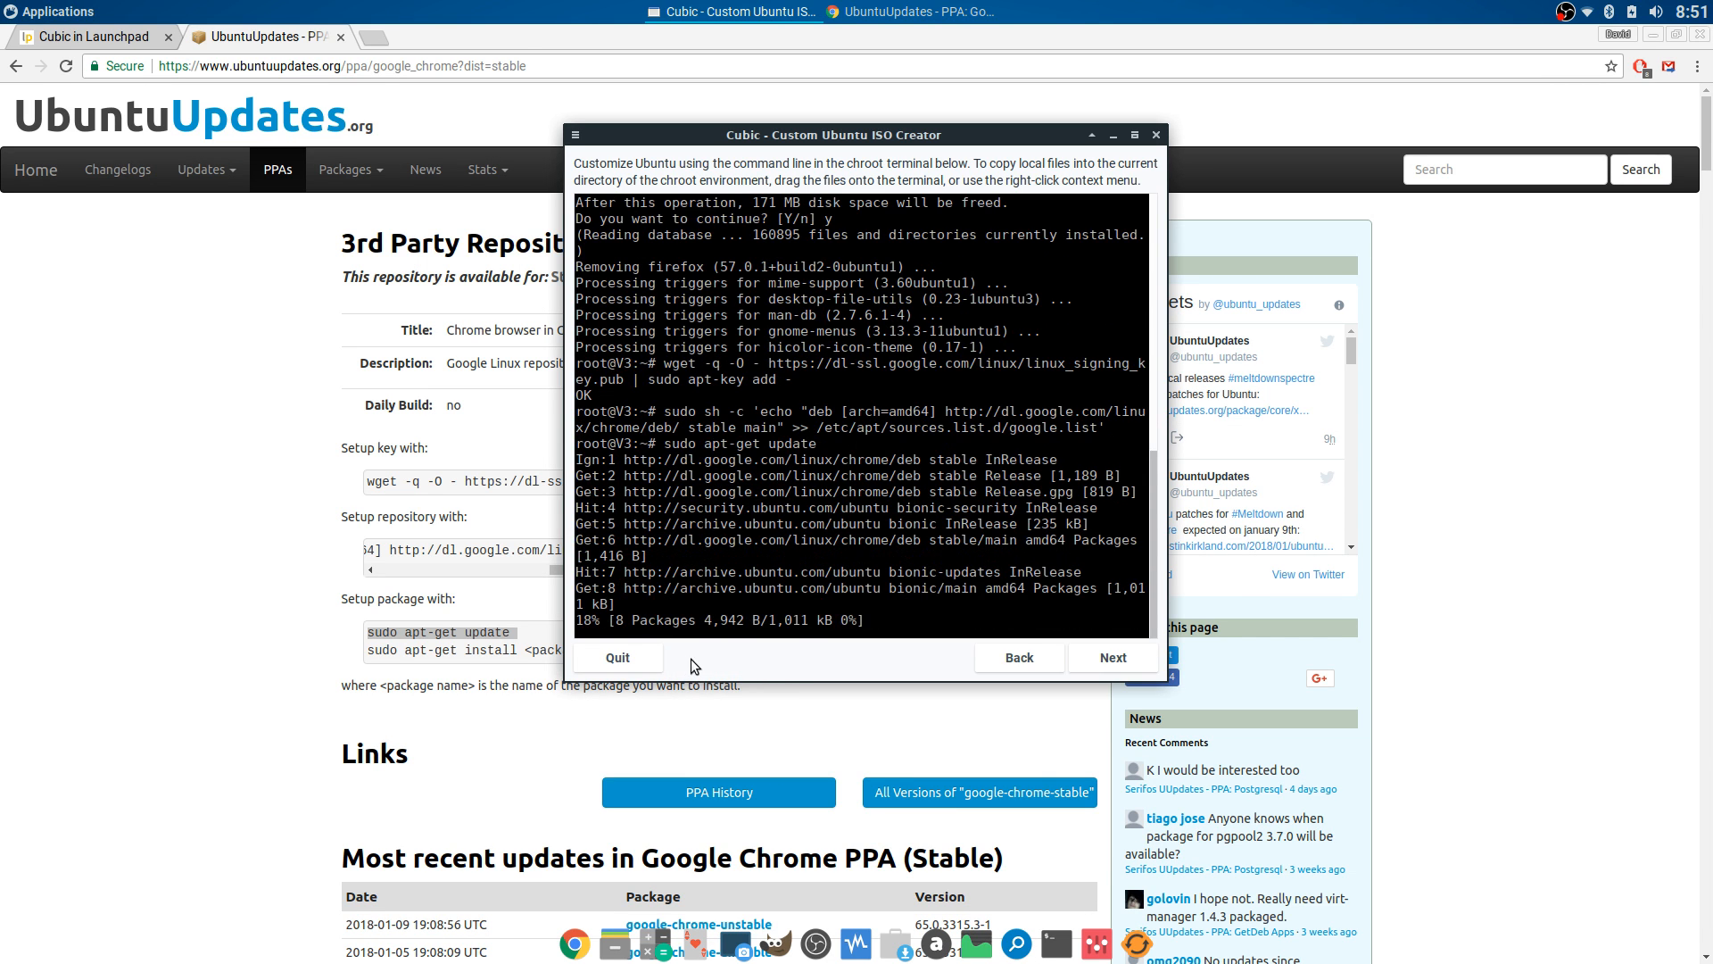
# - Copy the sudo apt-get install command from the UbuntuUpdates page
pyautogui.moveTo(368, 650); pyautogui.dragTo(516, 651)
pyautogui.rightClick(515, 651)
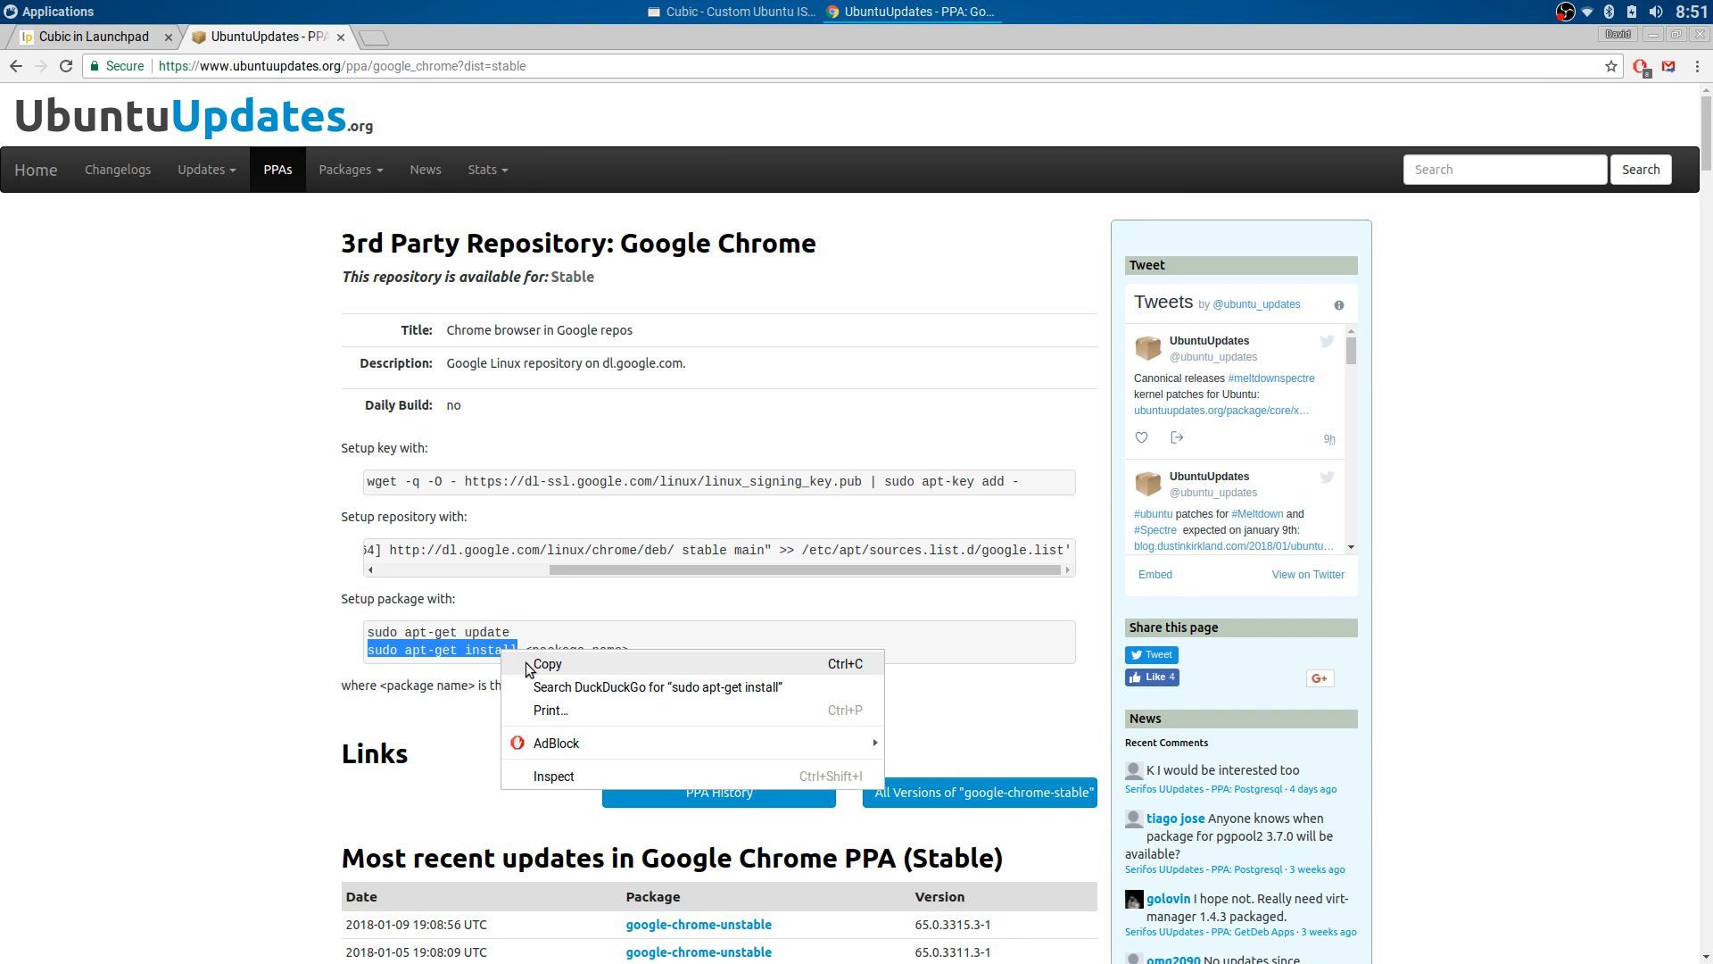
pyautogui.click(511, 630)
# - Watch the chroot apt-get update progress, then open the file manager on the home folder
pyautogui.click(774, 12)
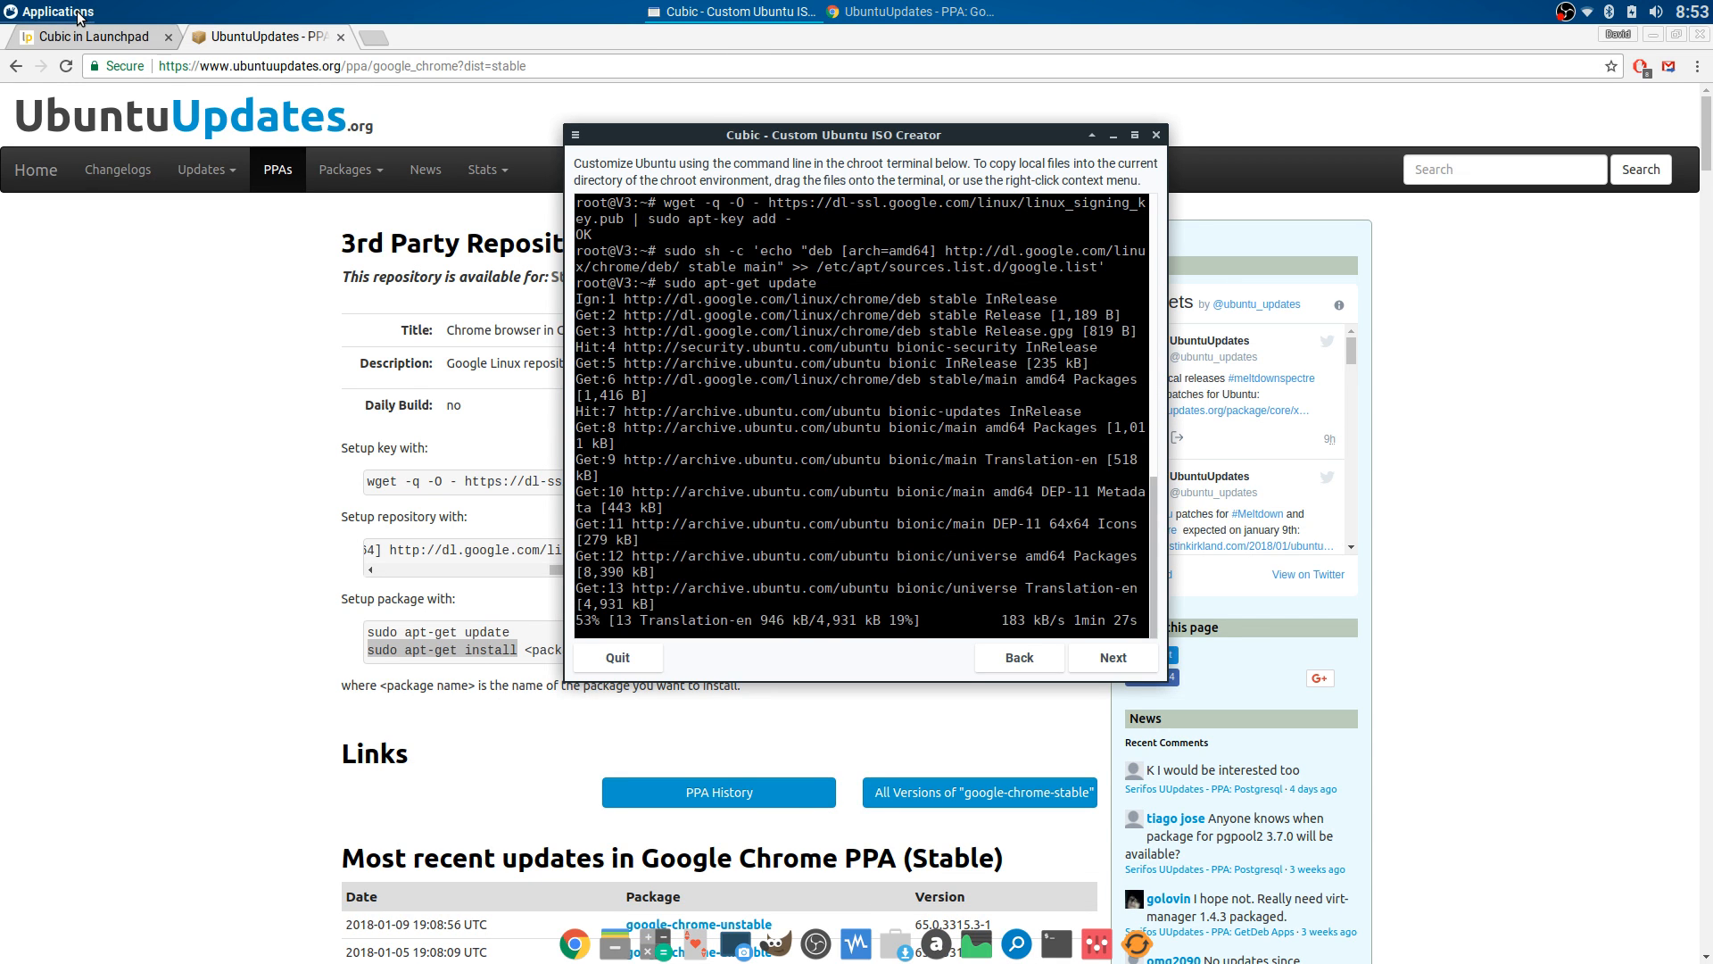
pyautogui.click(614, 932)
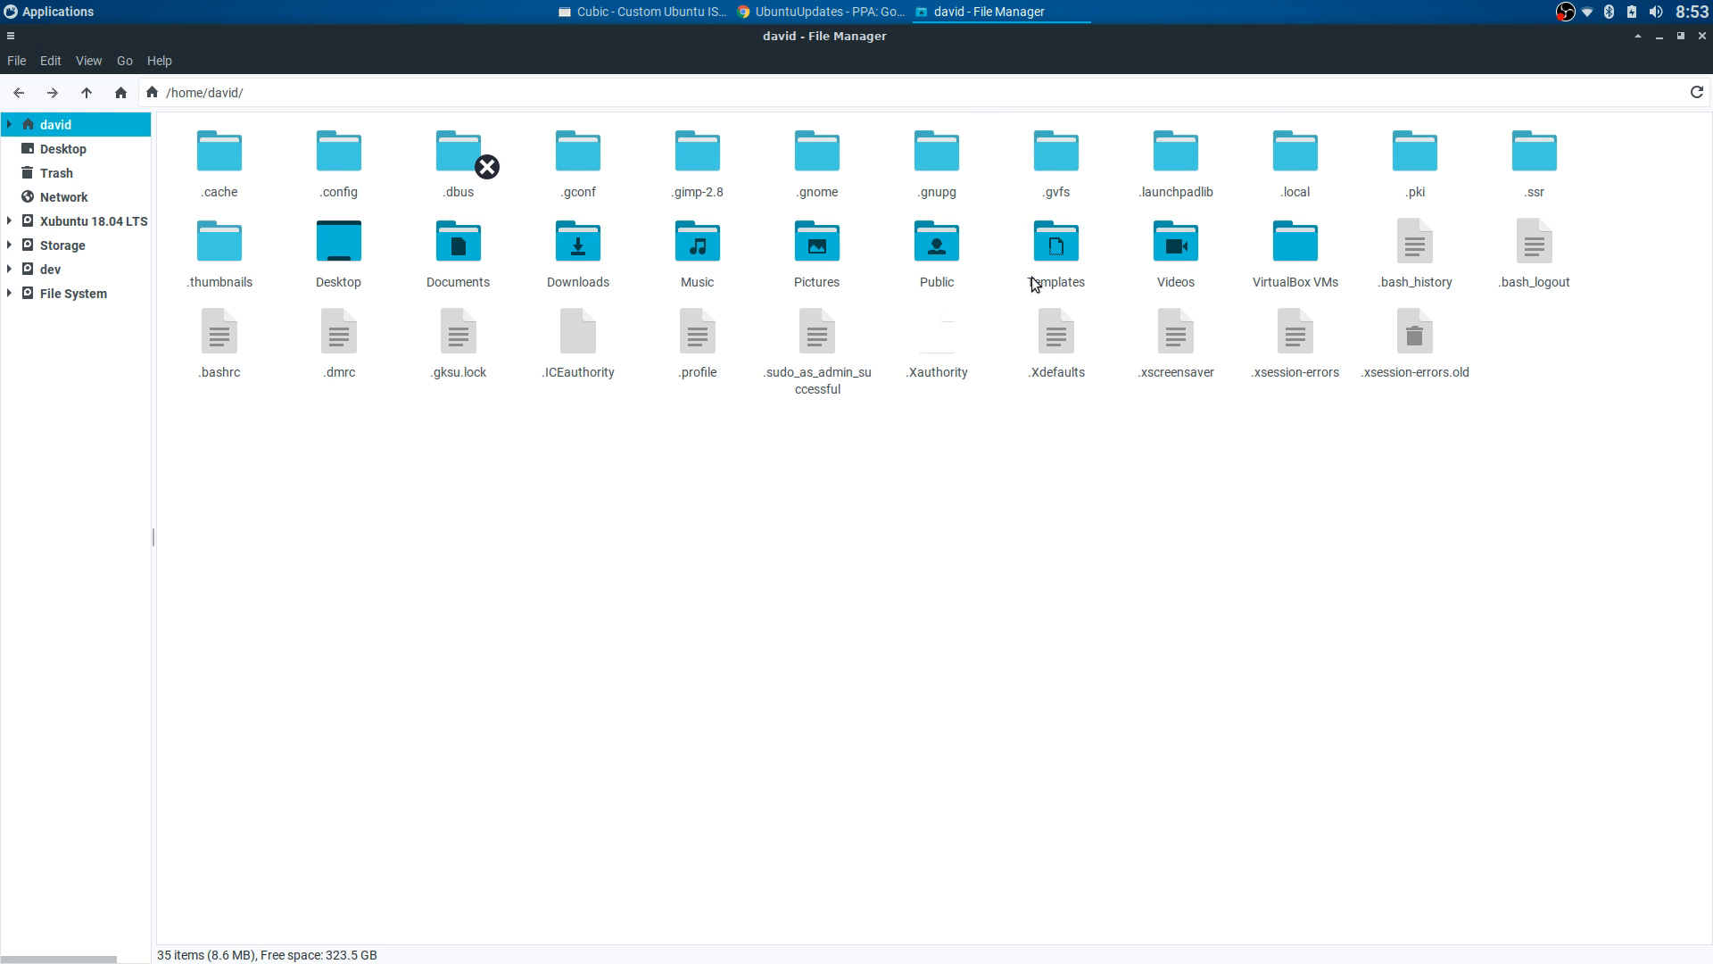
pyautogui.doubleClick(350, 167)
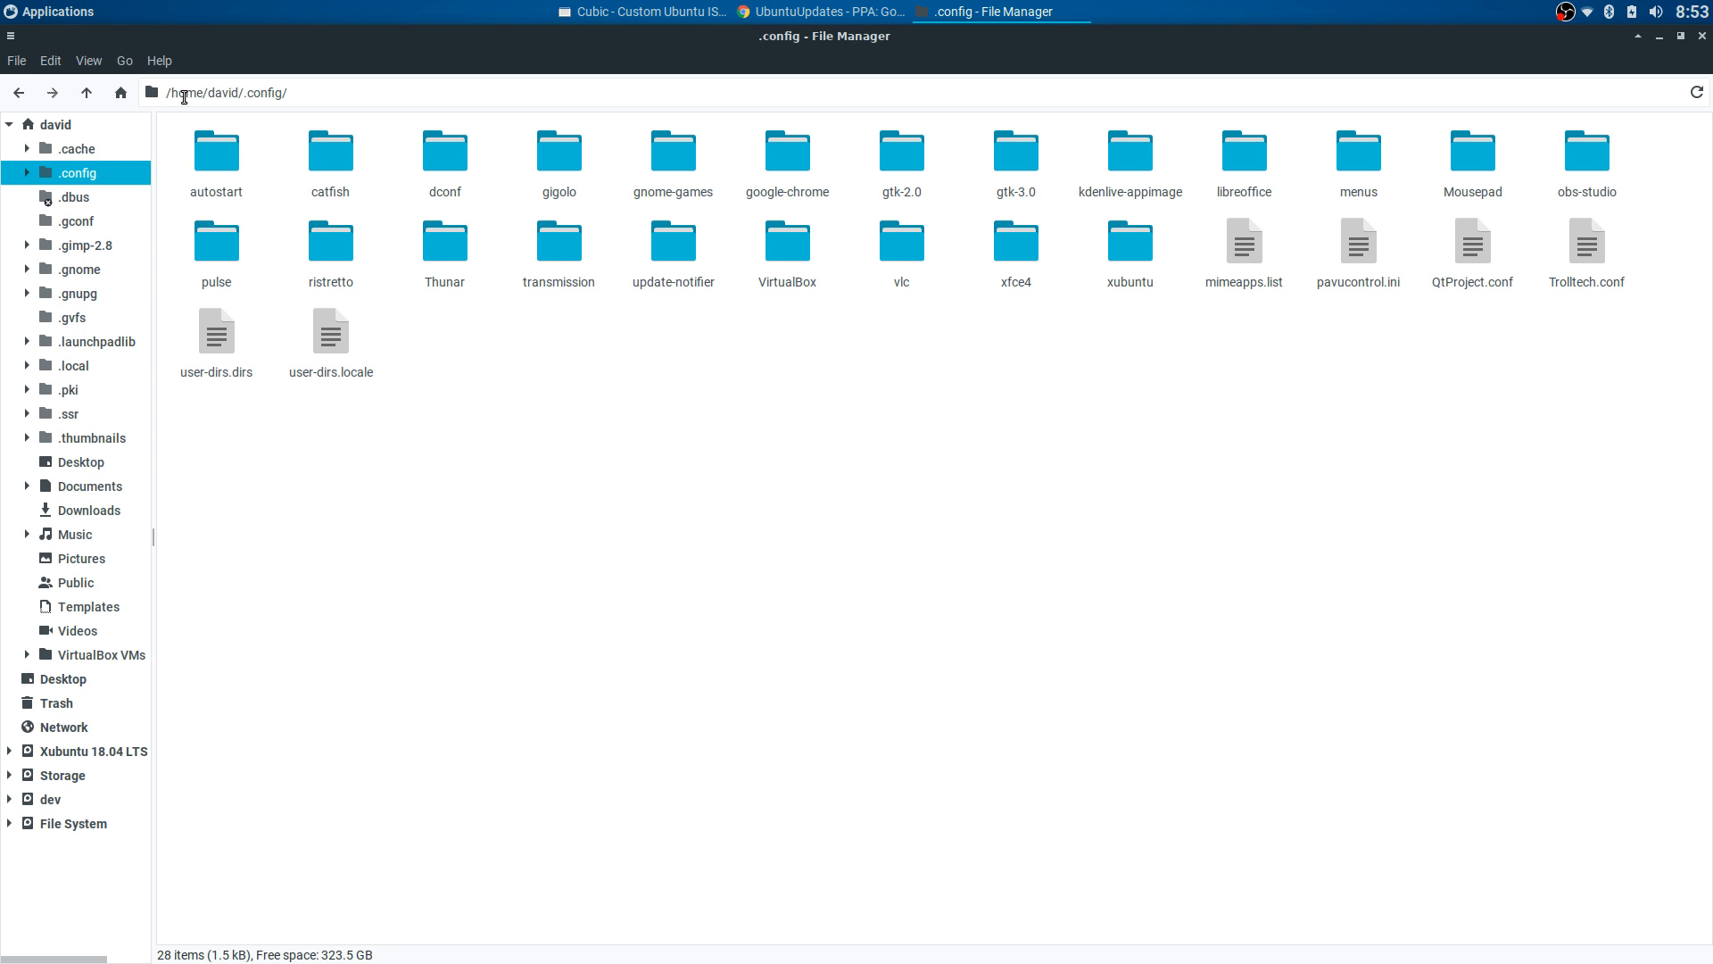
pyautogui.click(18, 93)
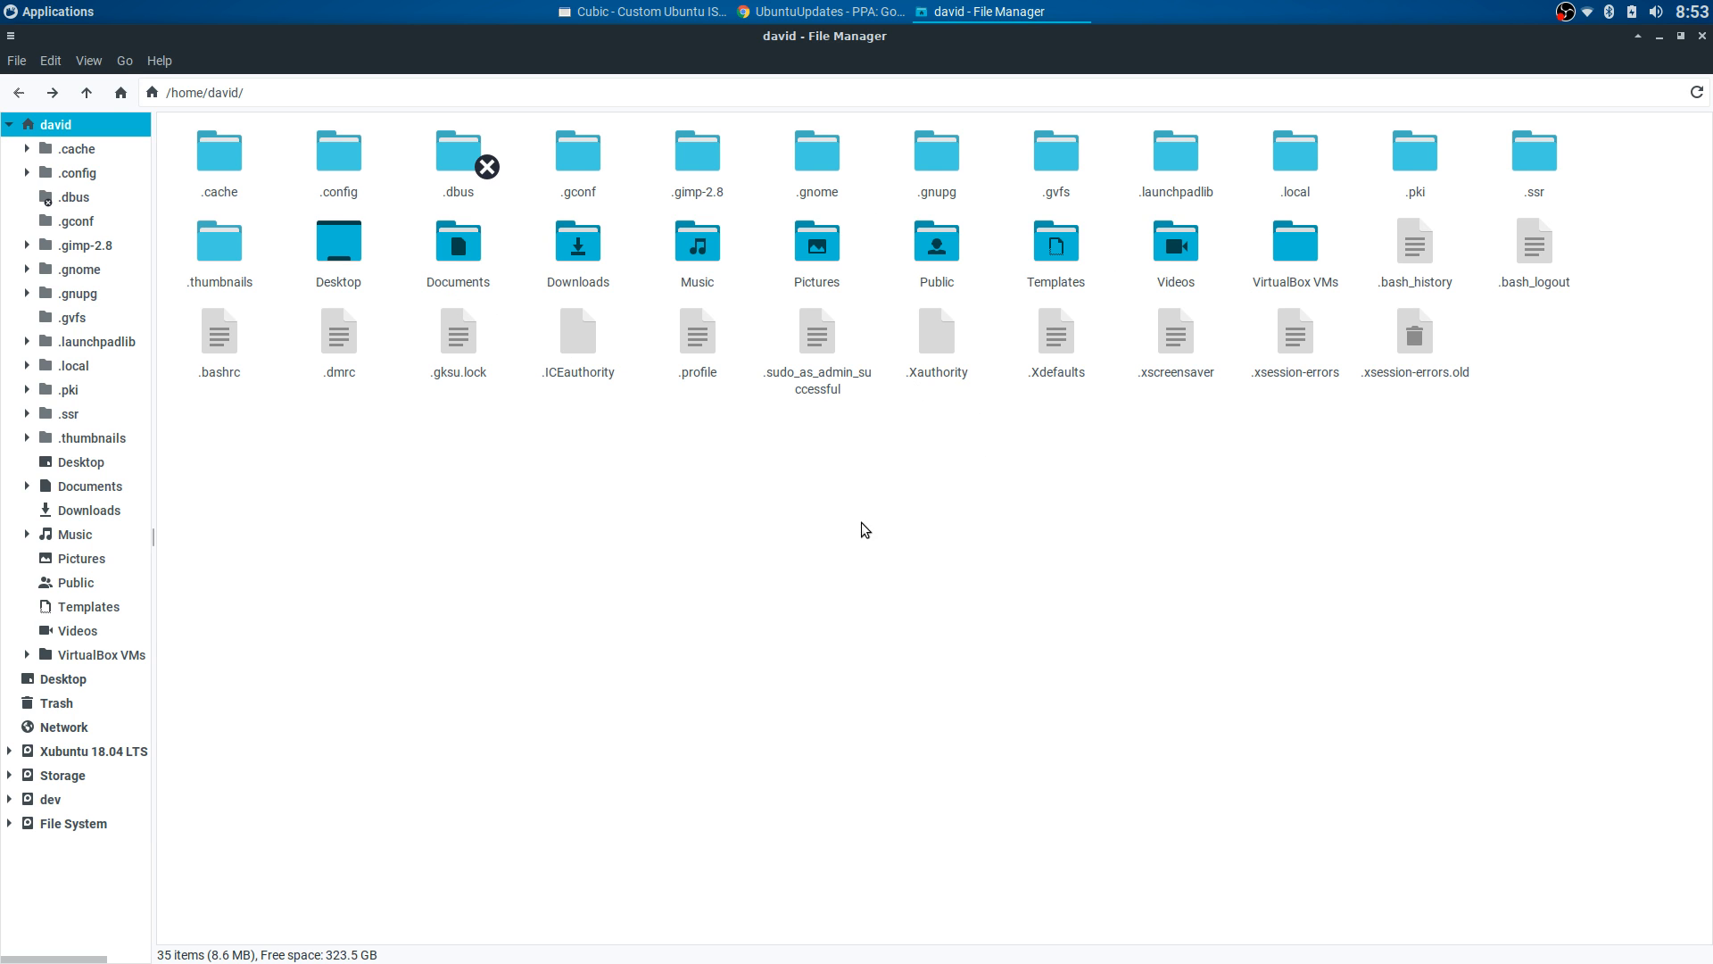
pyautogui.click(642, 12)
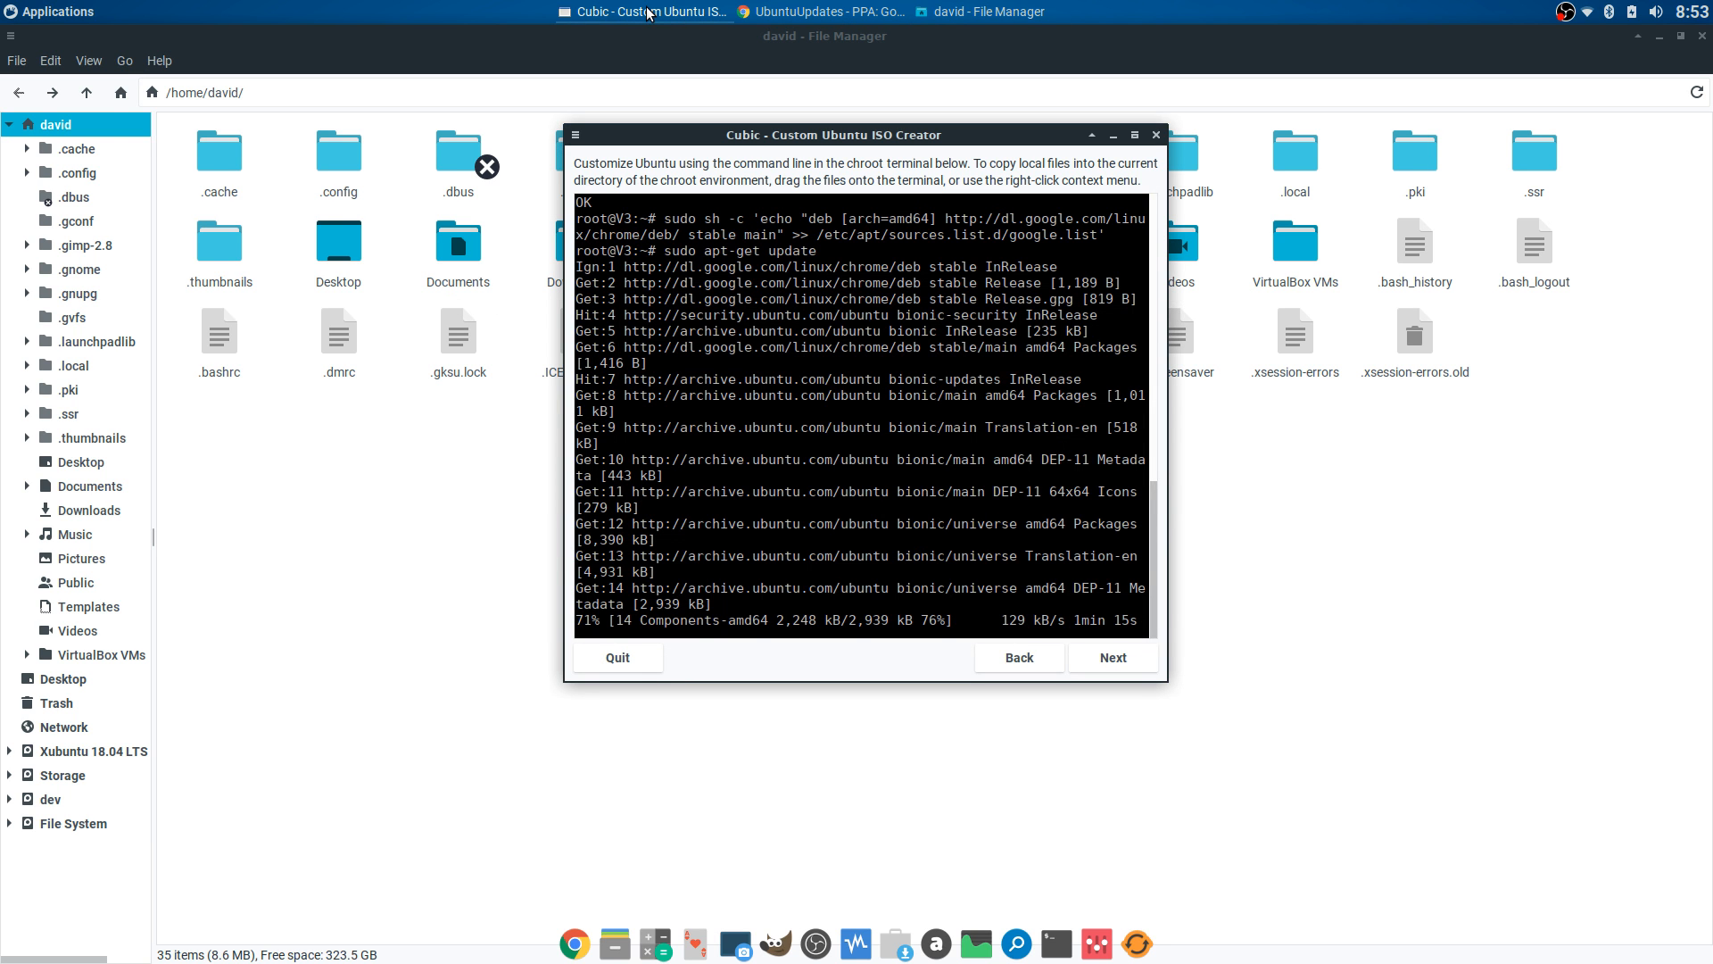
pyautogui.click(495, 457)
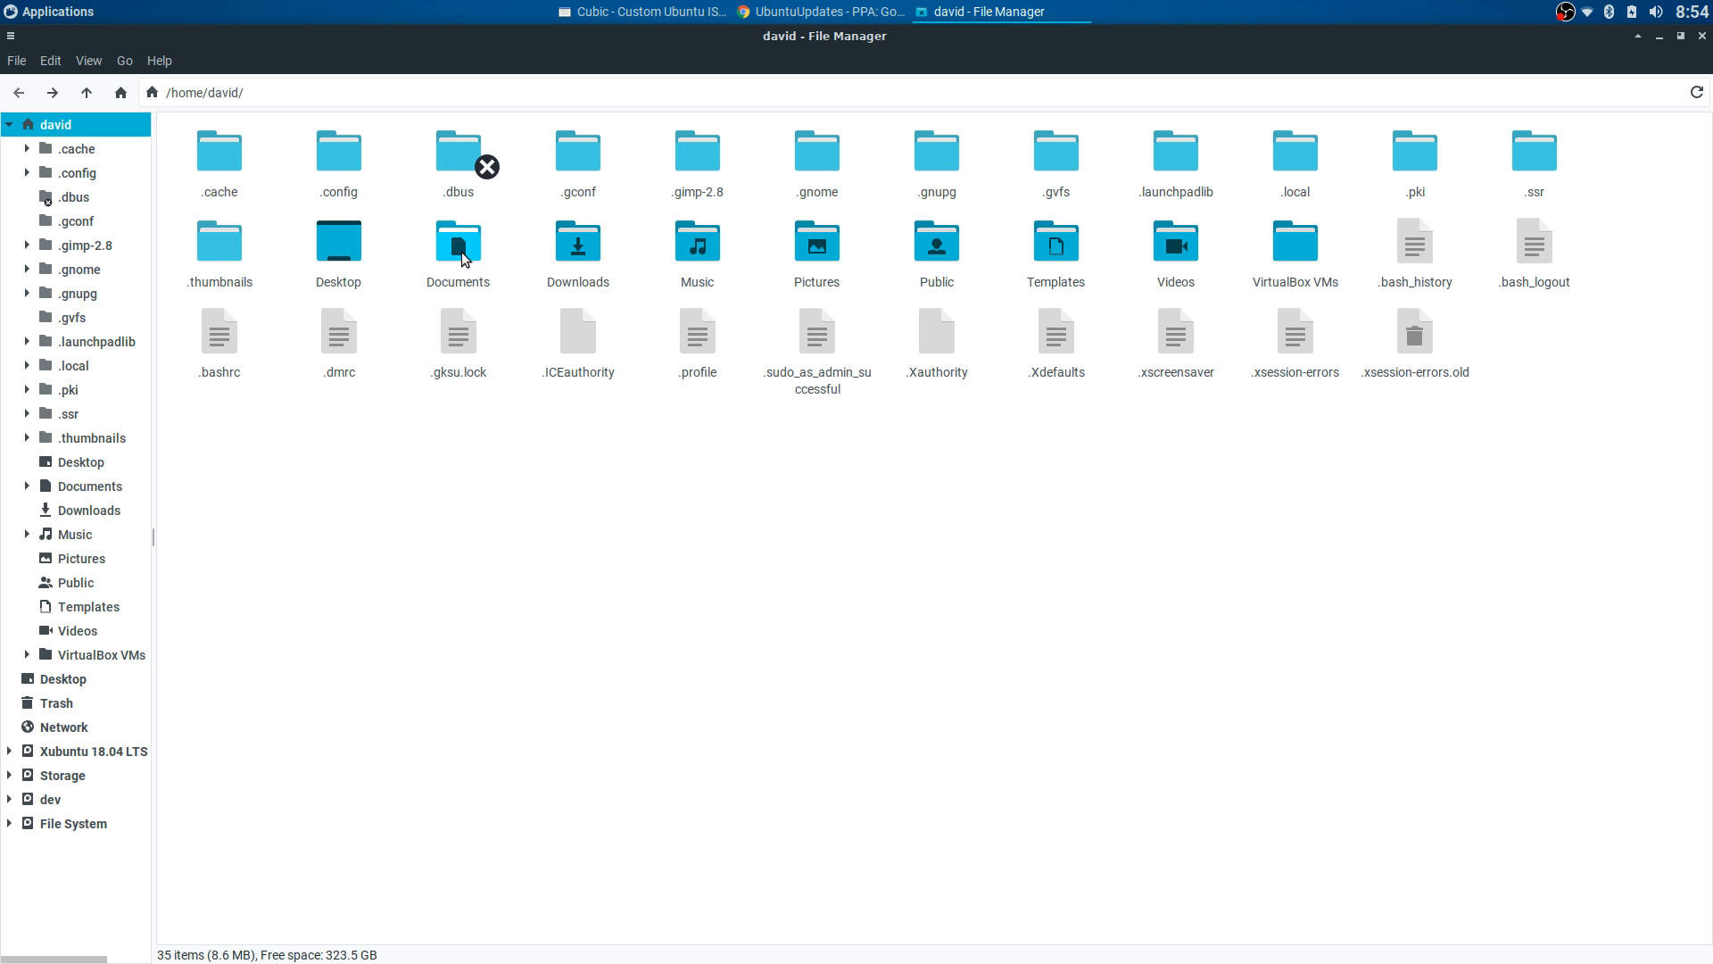
pyautogui.click(700, 252)
# - Open Music/squashfs-root/etc, look into skel, and go back to etc
pyautogui.doubleClick(701, 252)
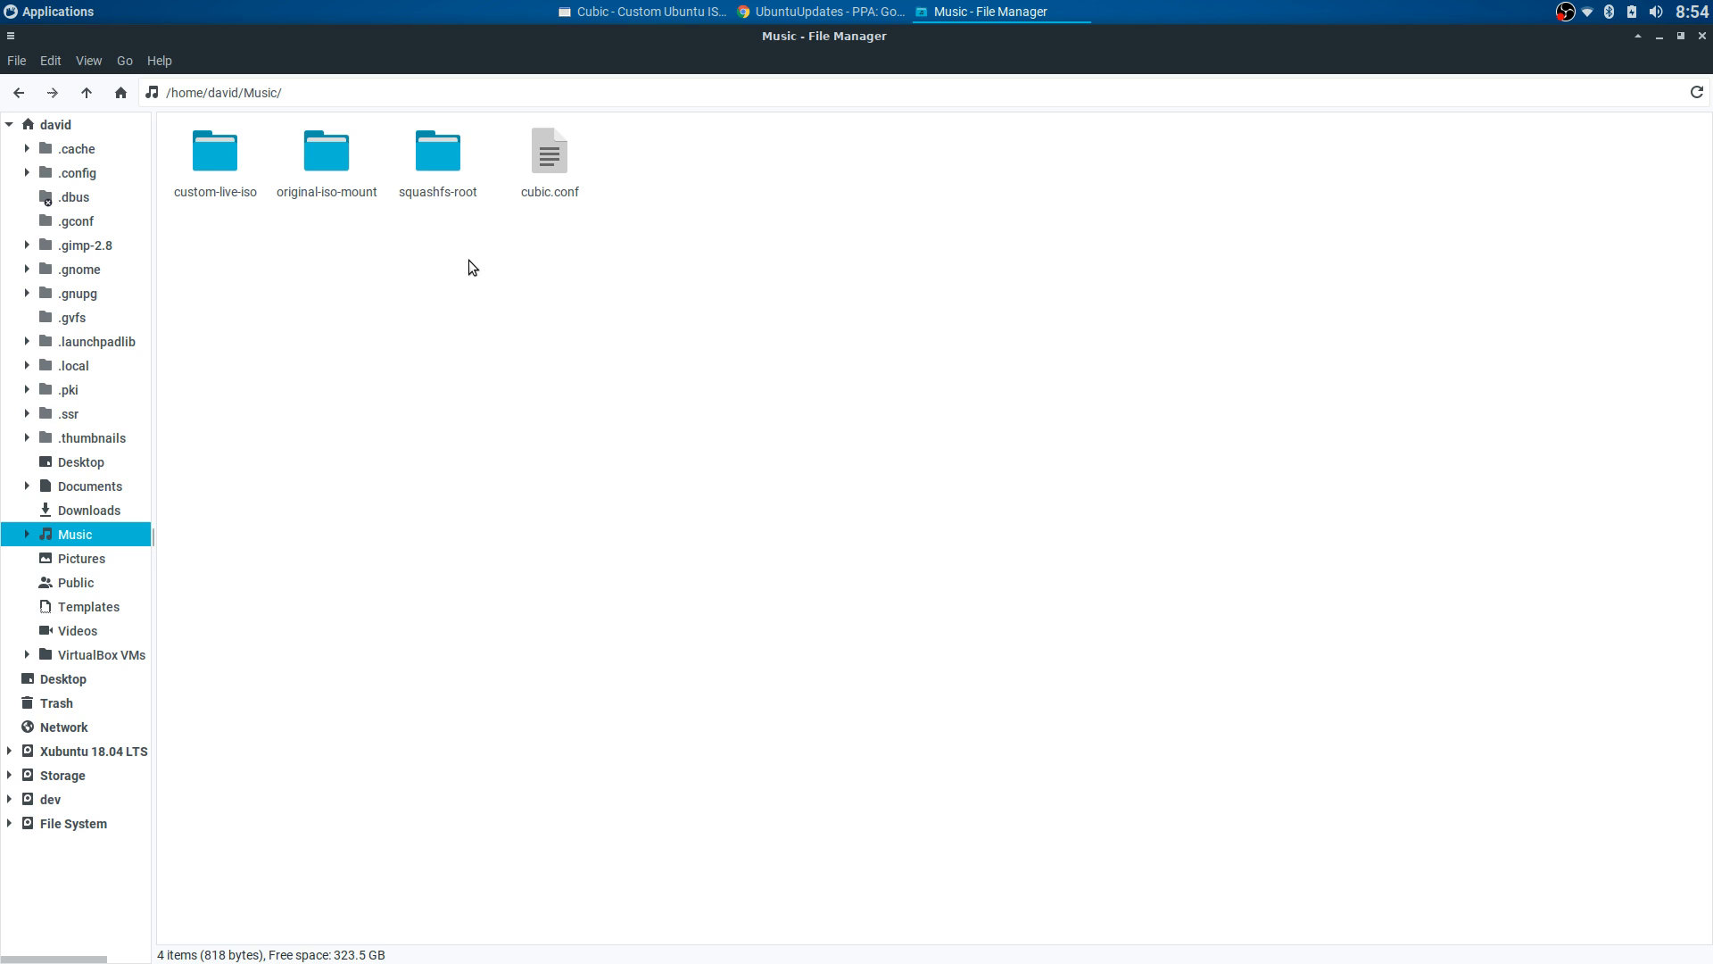
pyautogui.click(447, 175)
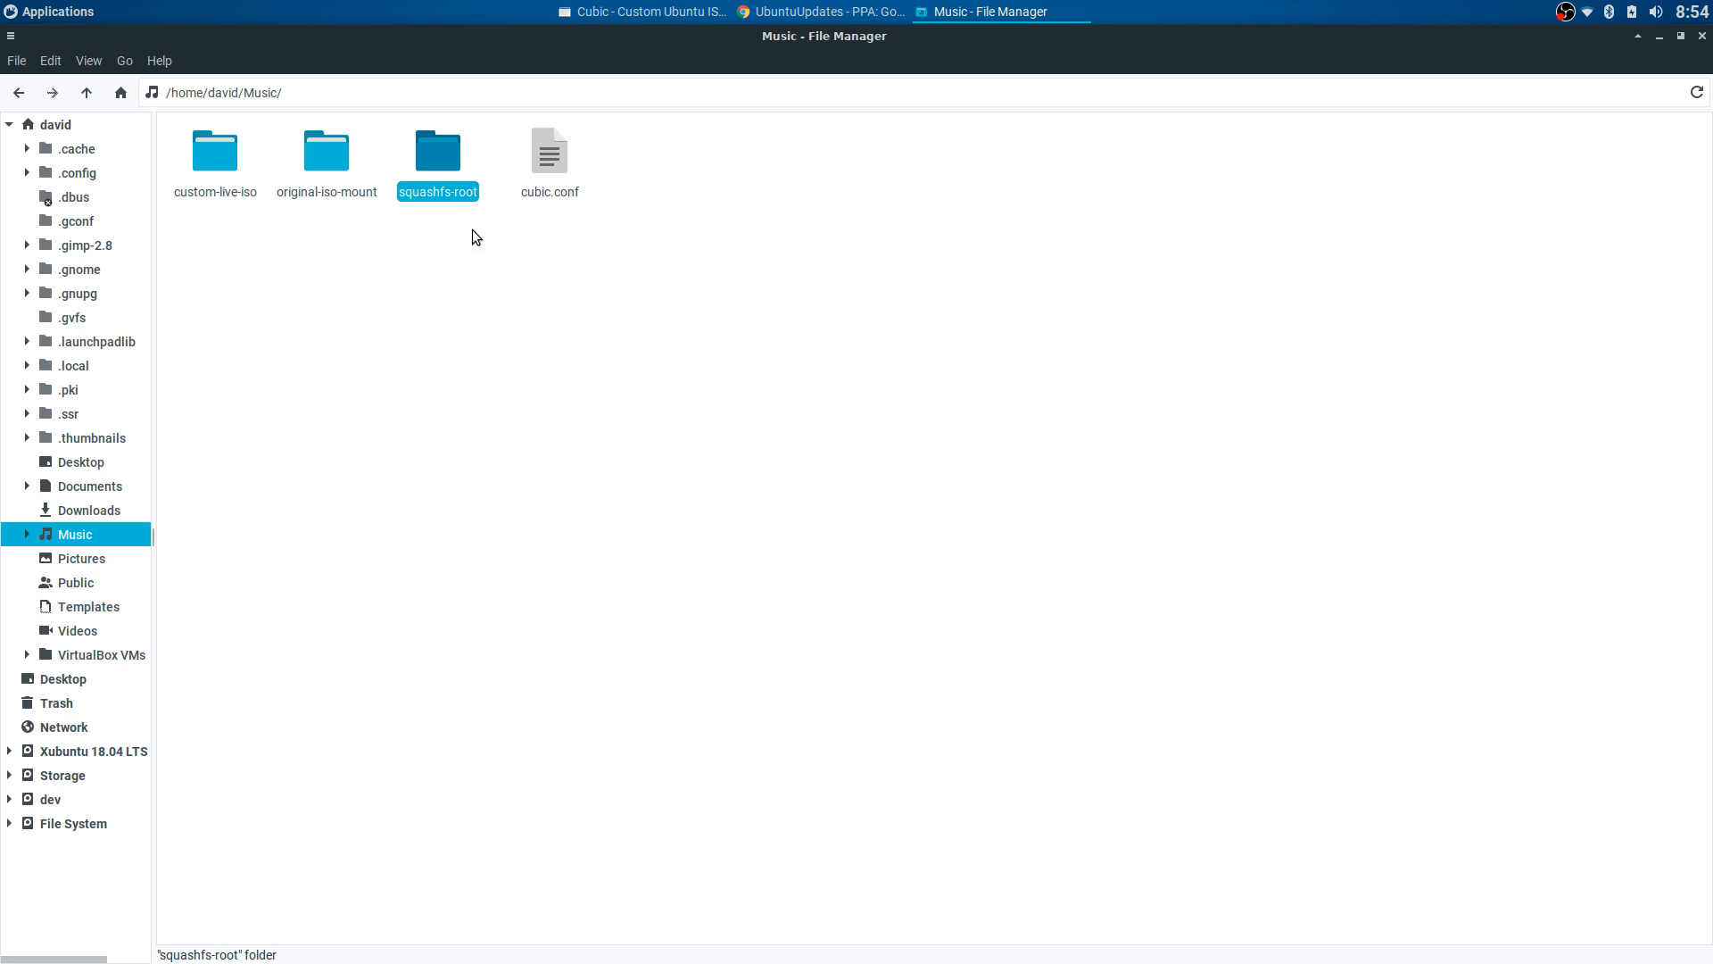
pyautogui.doubleClick(440, 161)
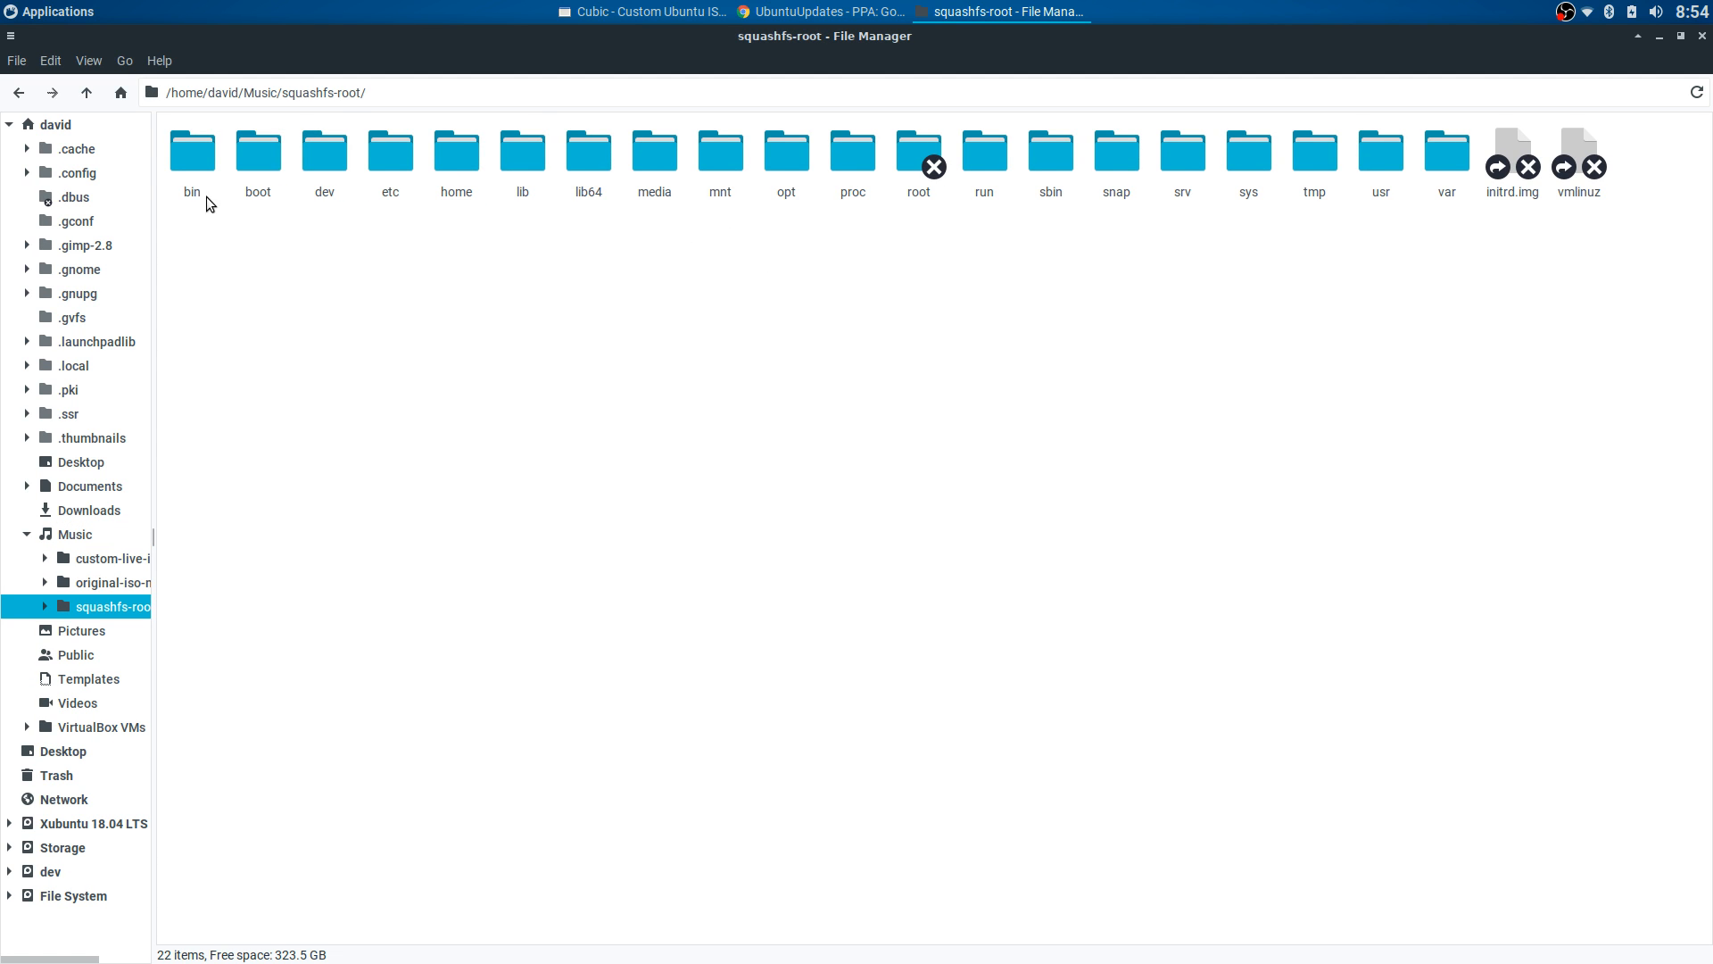
pyautogui.doubleClick(398, 165)
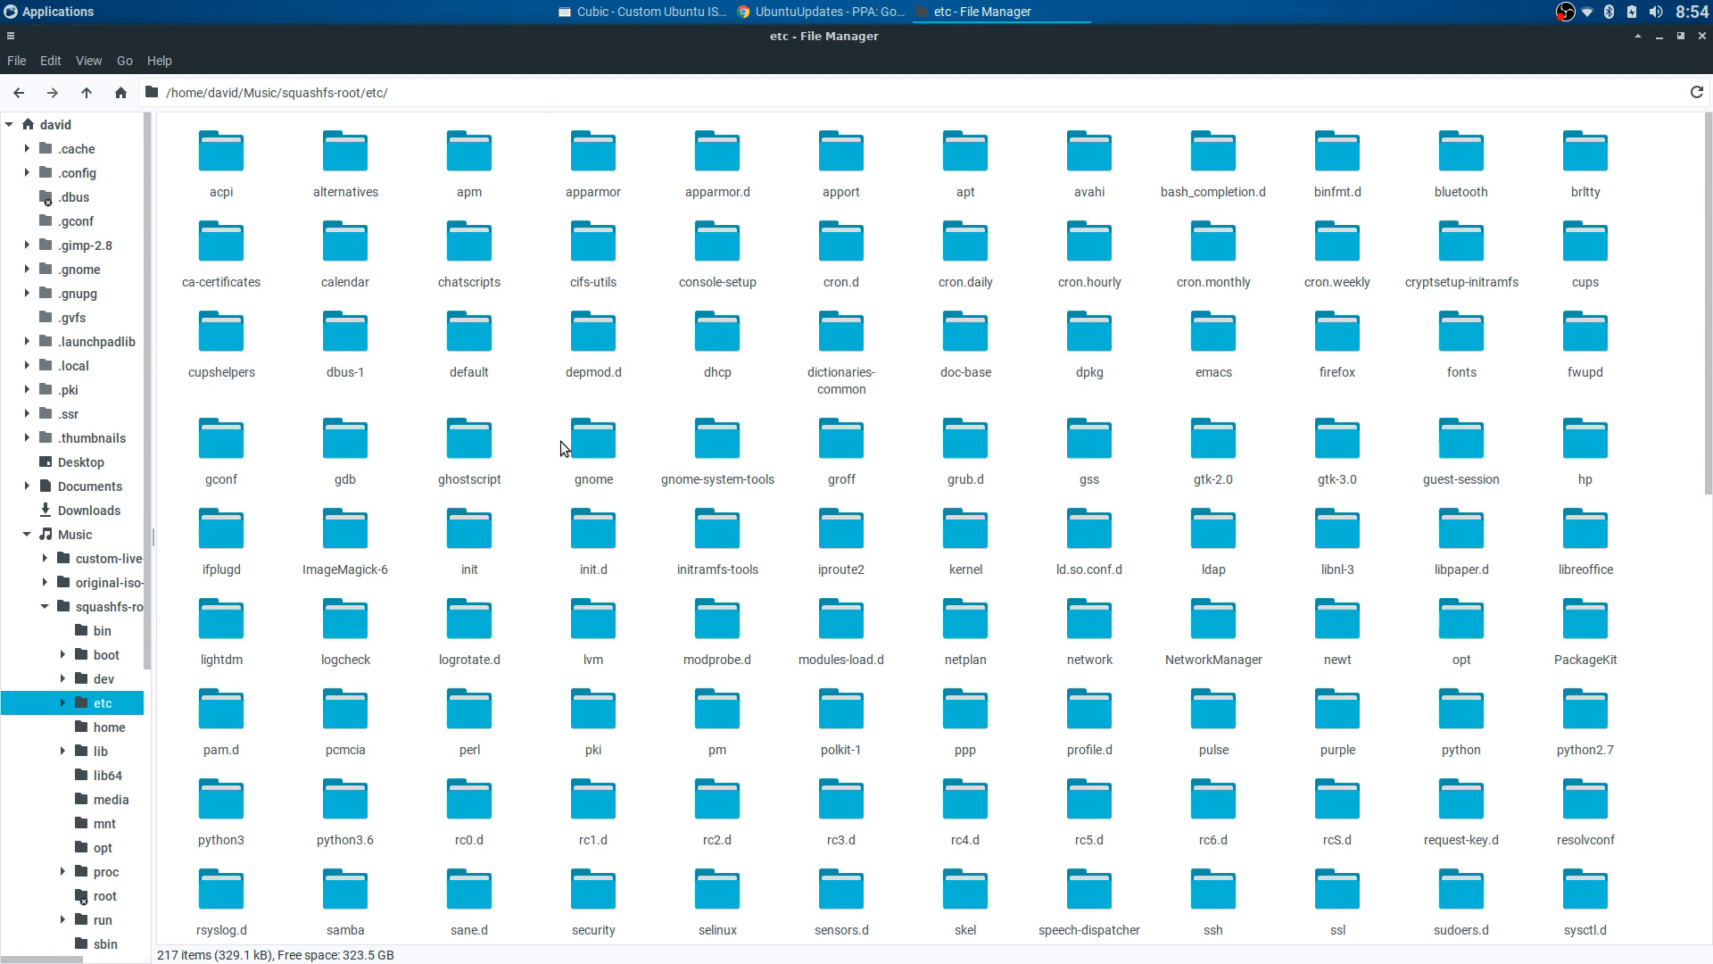
pyautogui.scroll(-10, 573, 441)
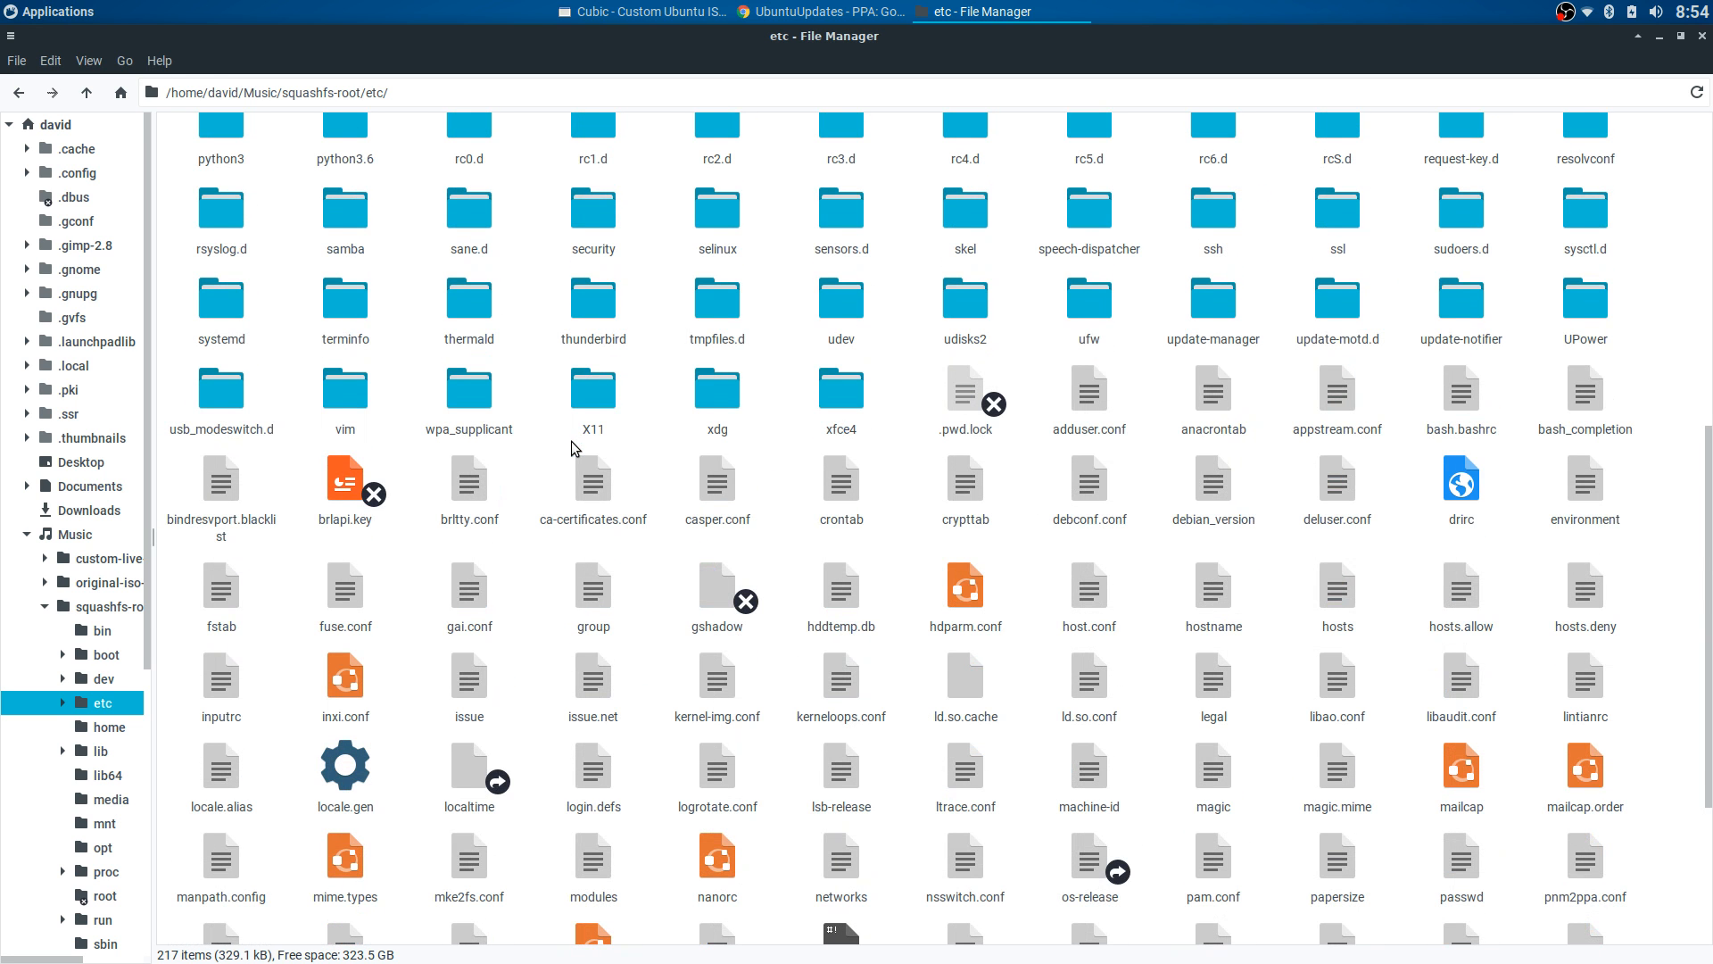
pyautogui.doubleClick(950, 225)
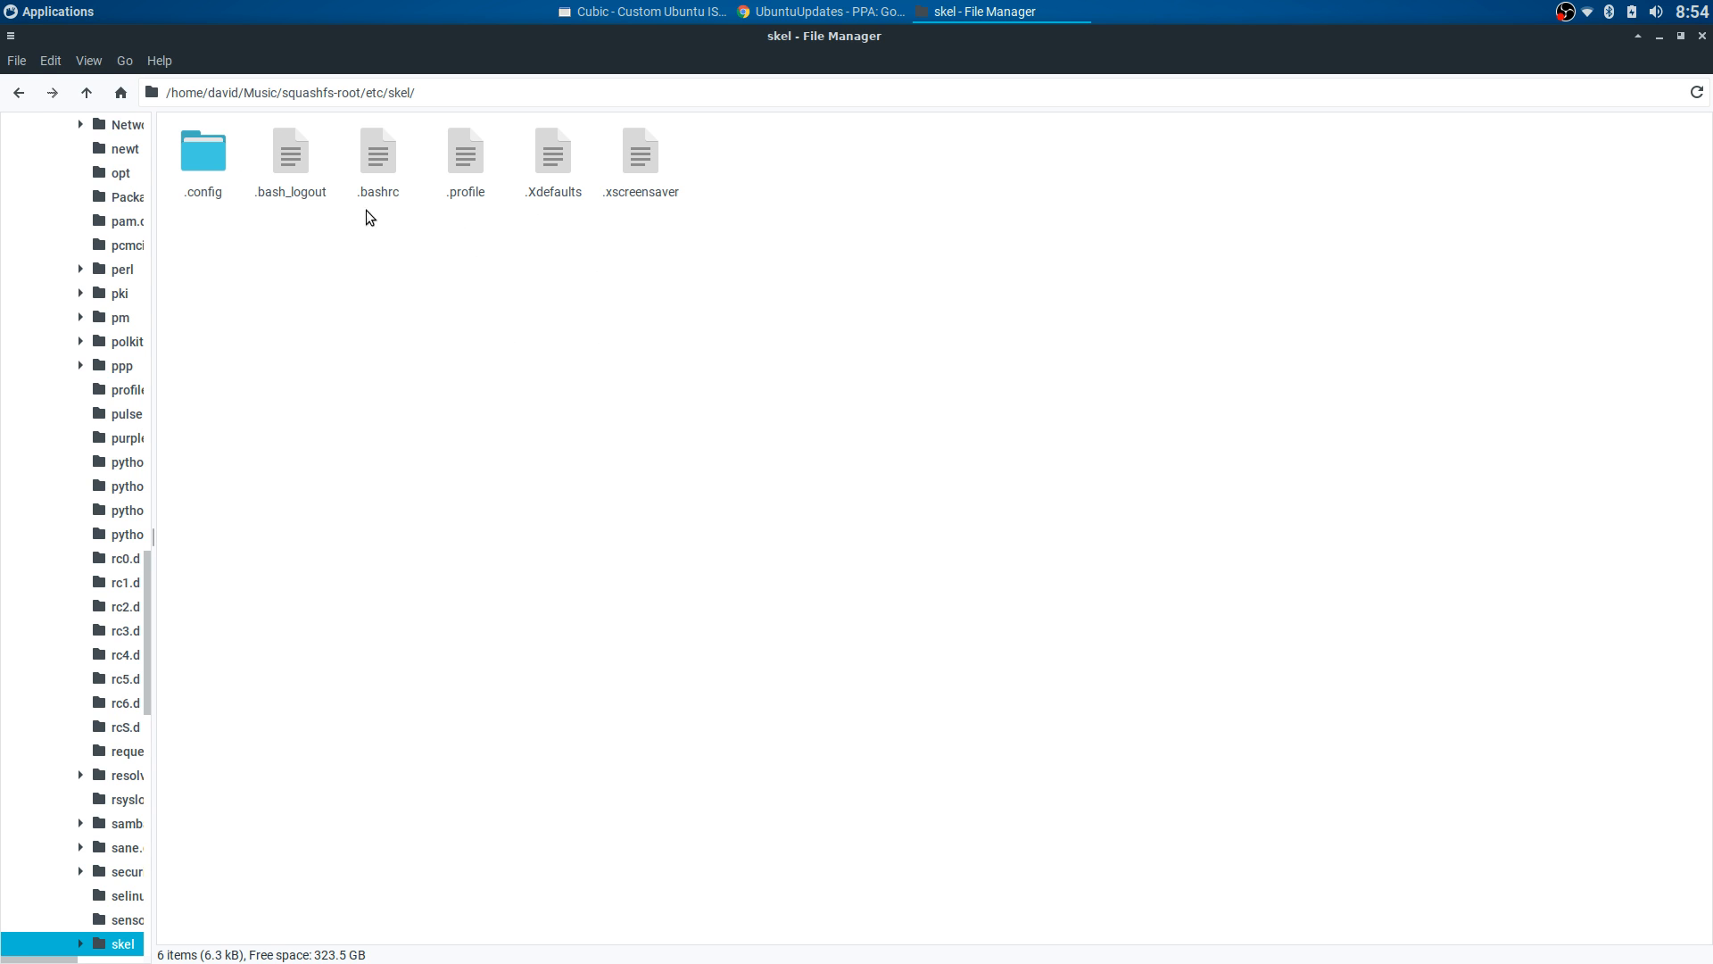
pyautogui.click(18, 93)
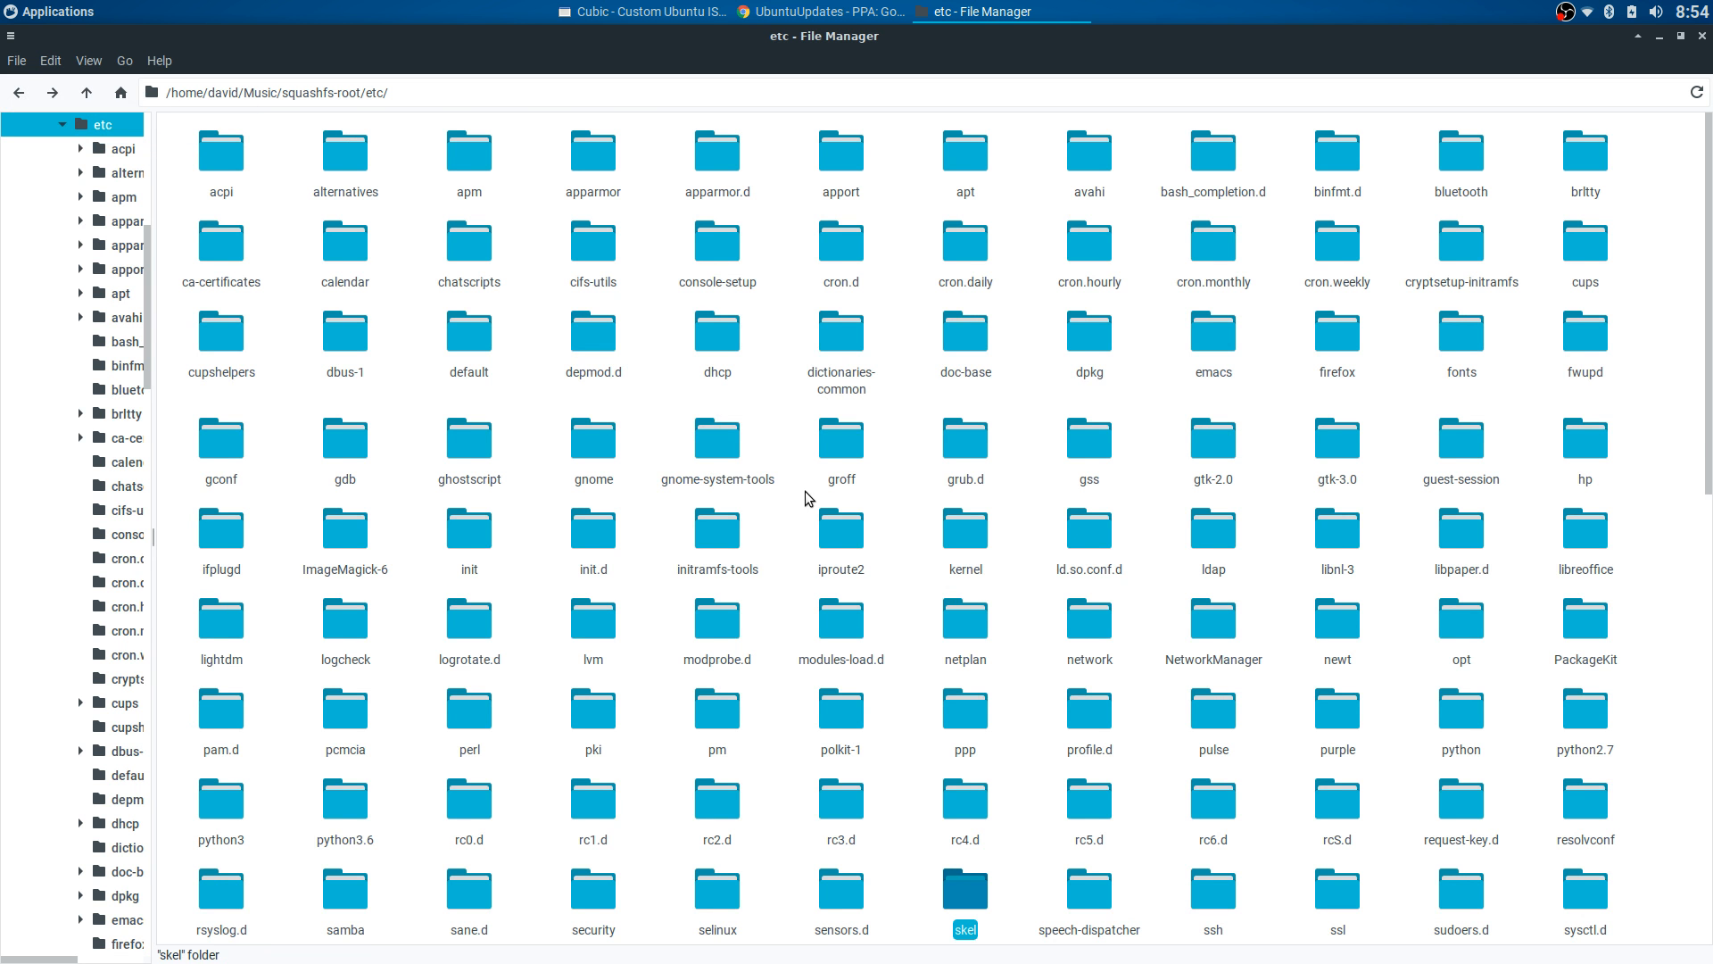
# - Open xdg/xfce4 and select the panel, whiskermenu and xfconf folders, then go back
pyautogui.scroll(-2, 1121, 682)
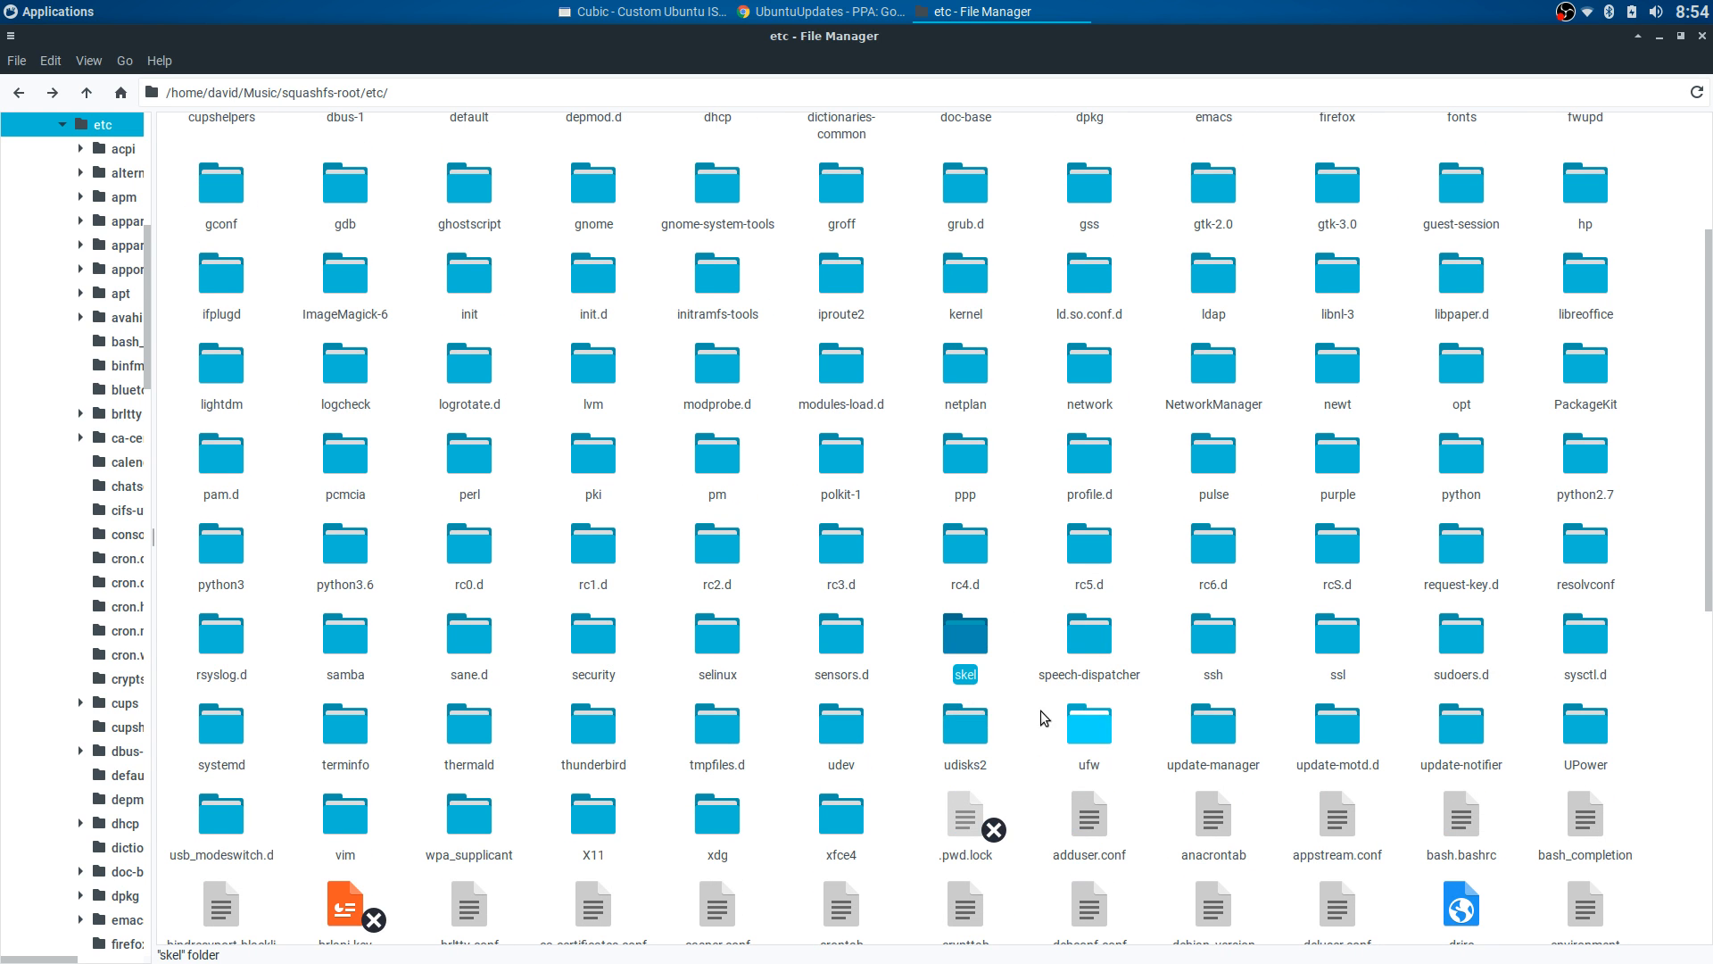
pyautogui.doubleClick(714, 806)
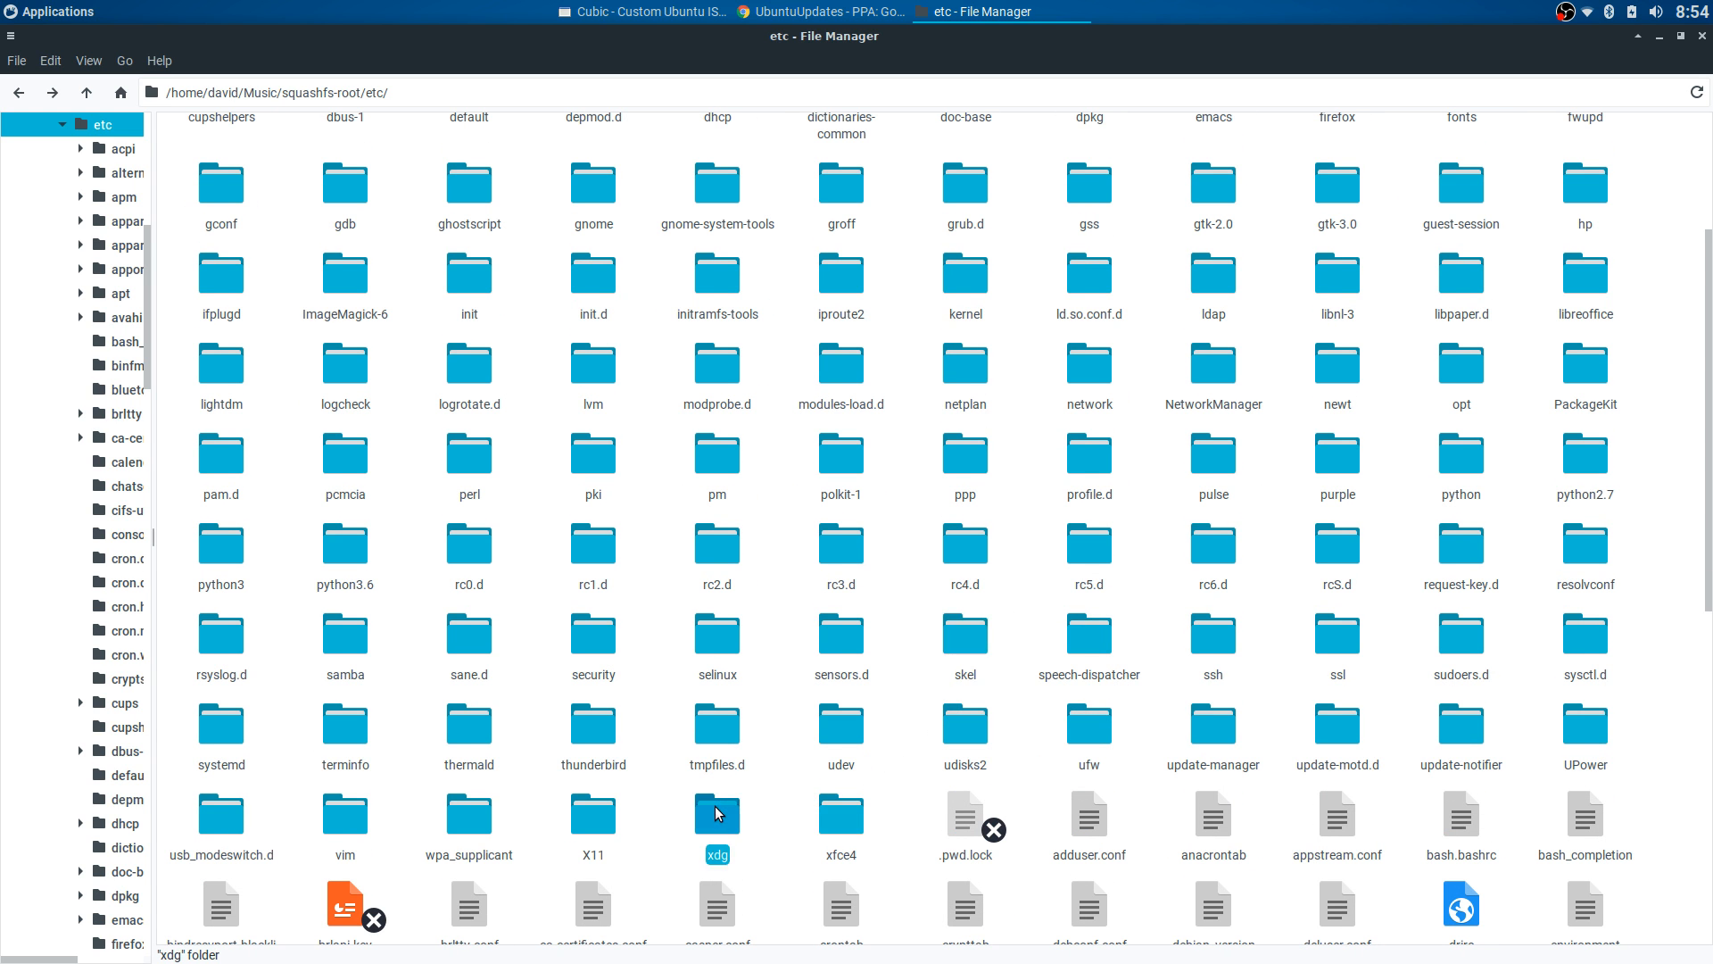
pyautogui.click(853, 163)
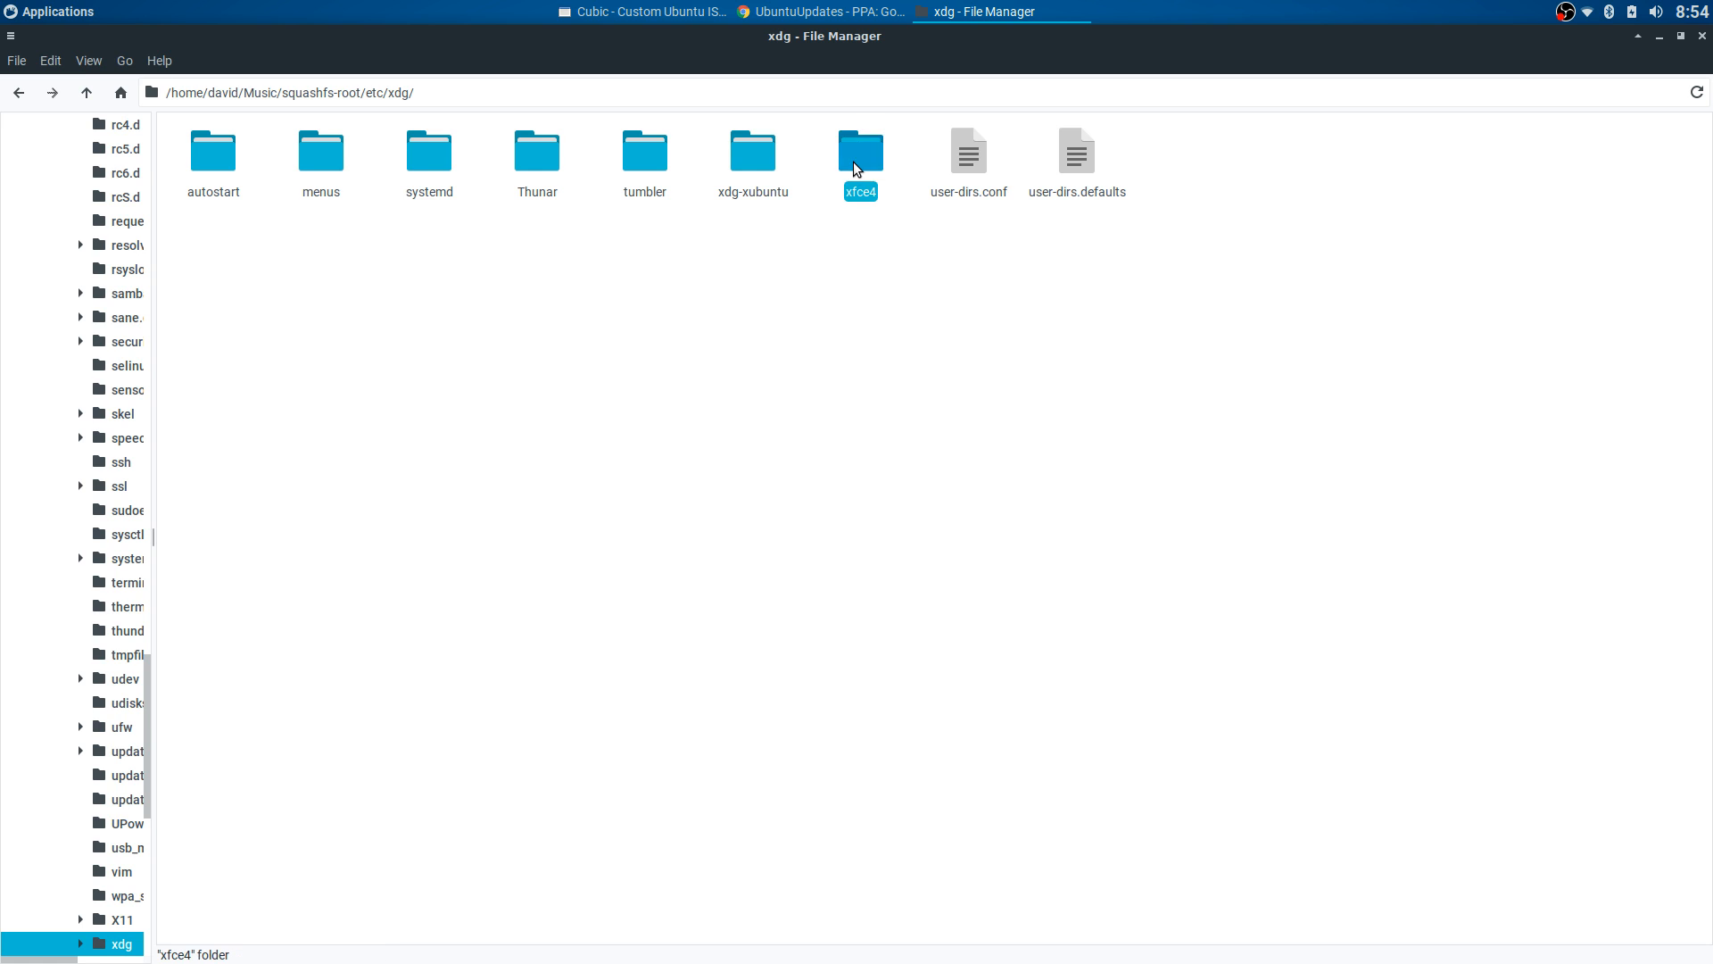
pyautogui.doubleClick(853, 162)
pyautogui.moveTo(404, 225); pyautogui.dragTo(178, 220)
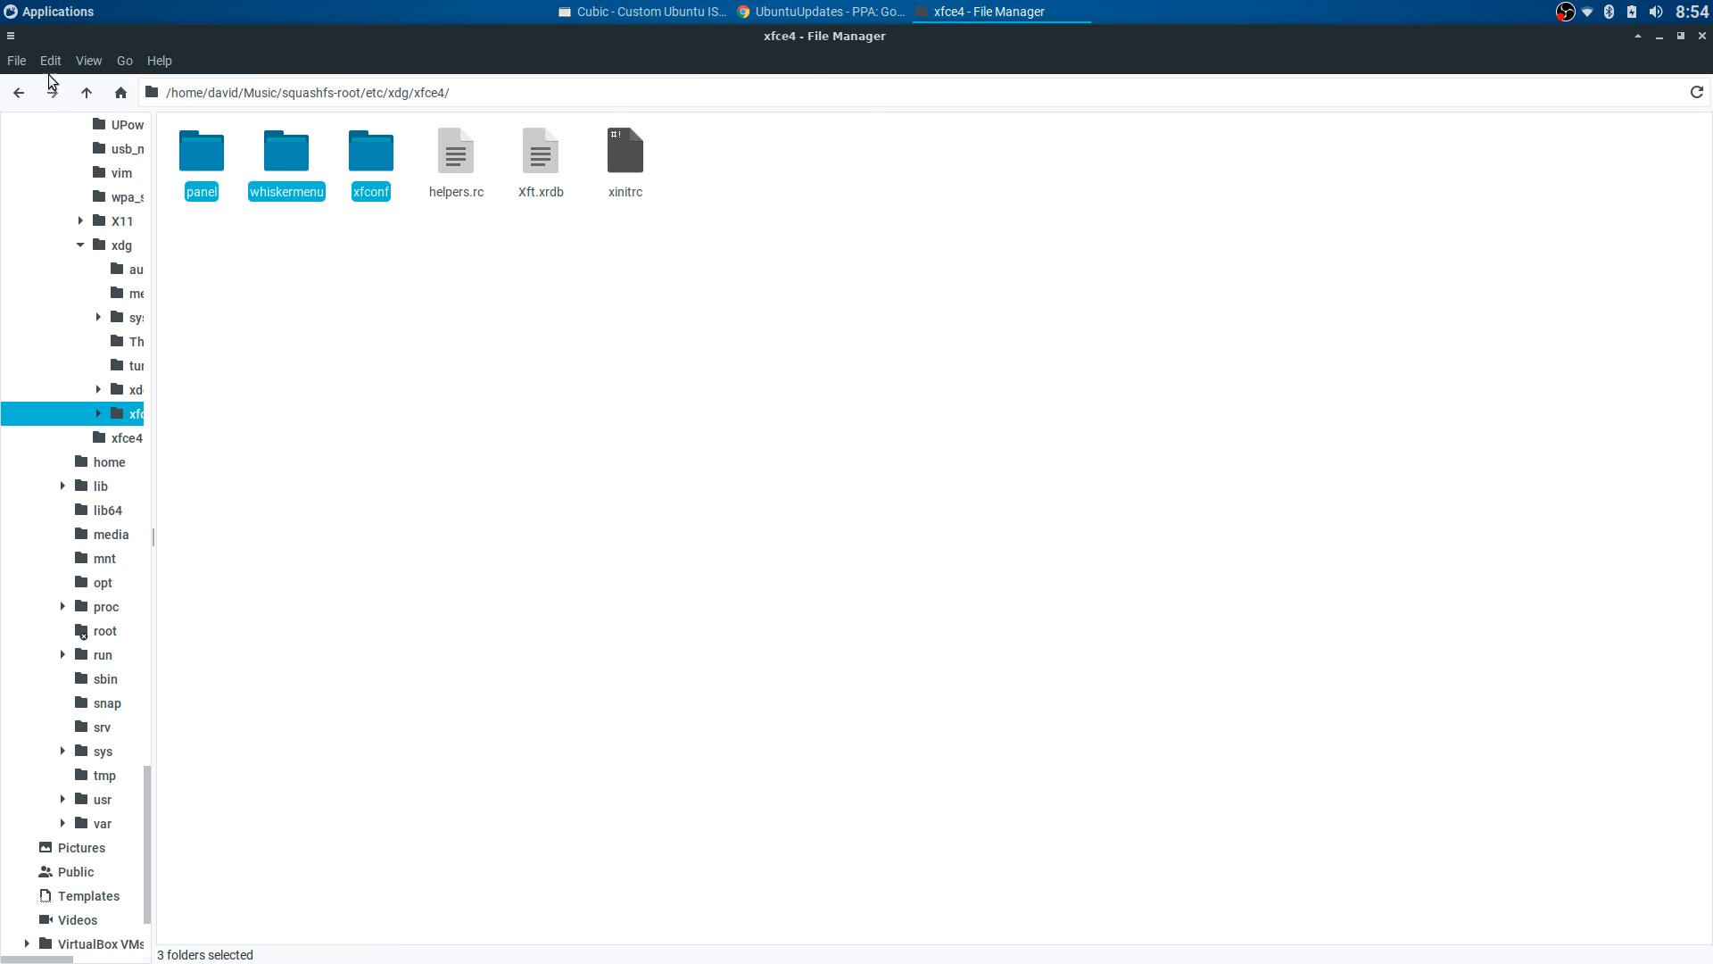
pyautogui.click(18, 92)
# - Look inside the xdg-xubuntu folder, navigate back to etc, then return to the home folder
pyautogui.click(696, 230)
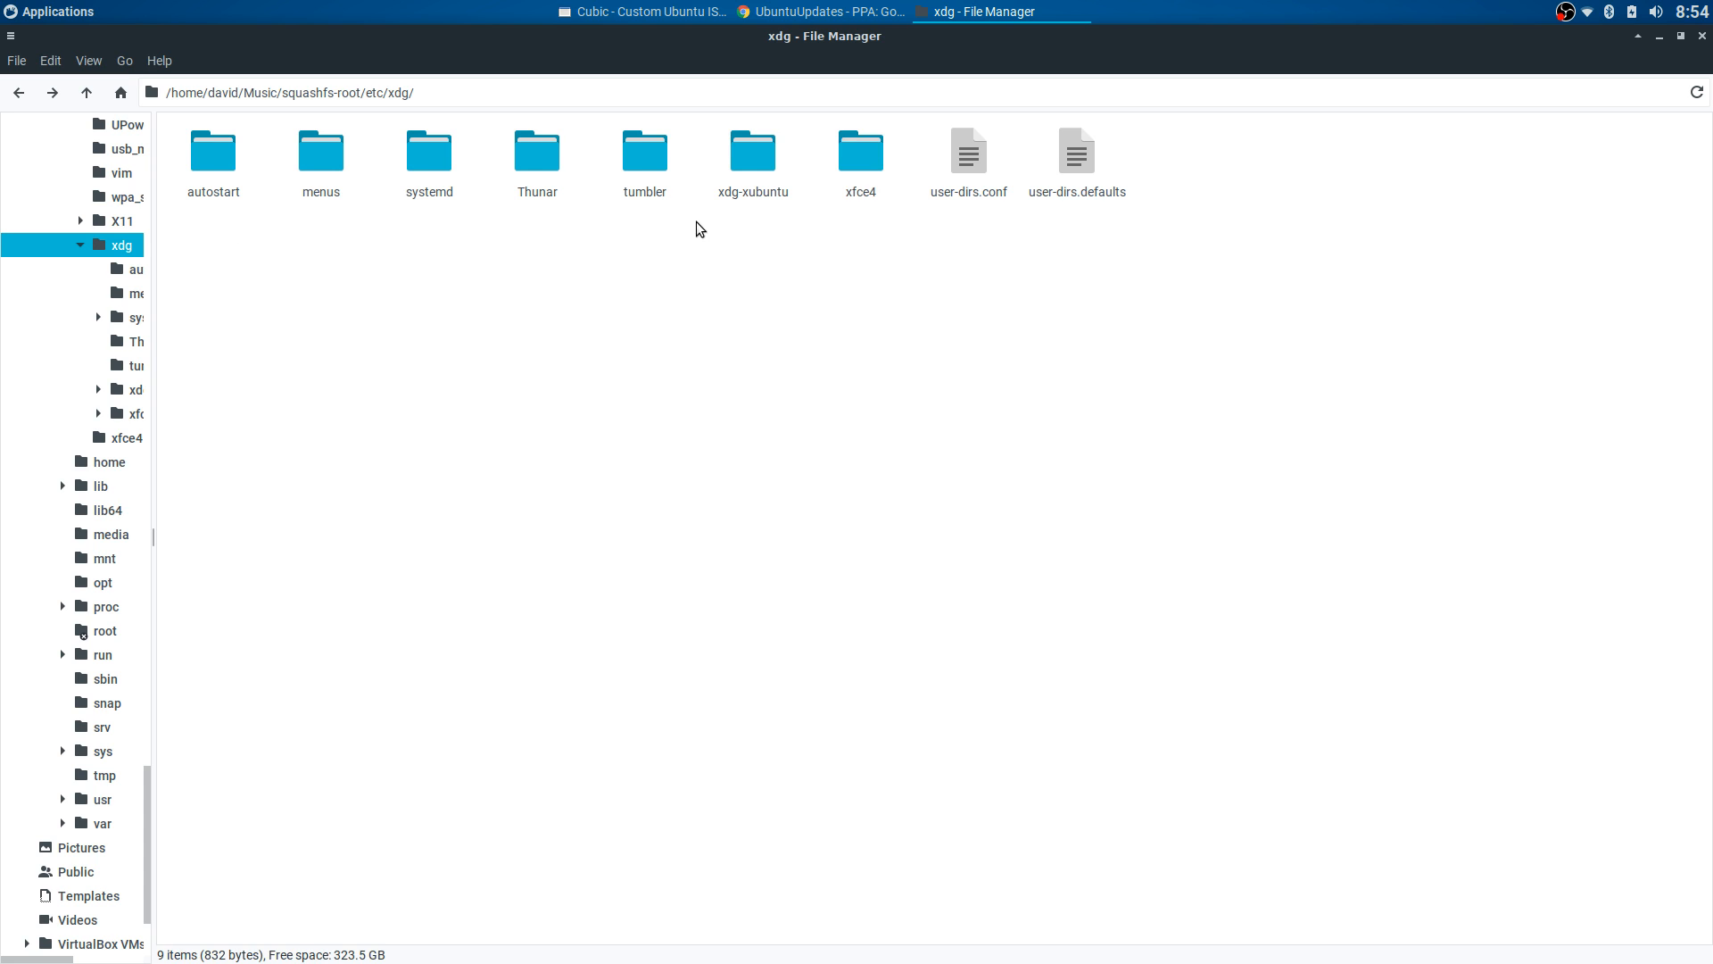
pyautogui.doubleClick(752, 159)
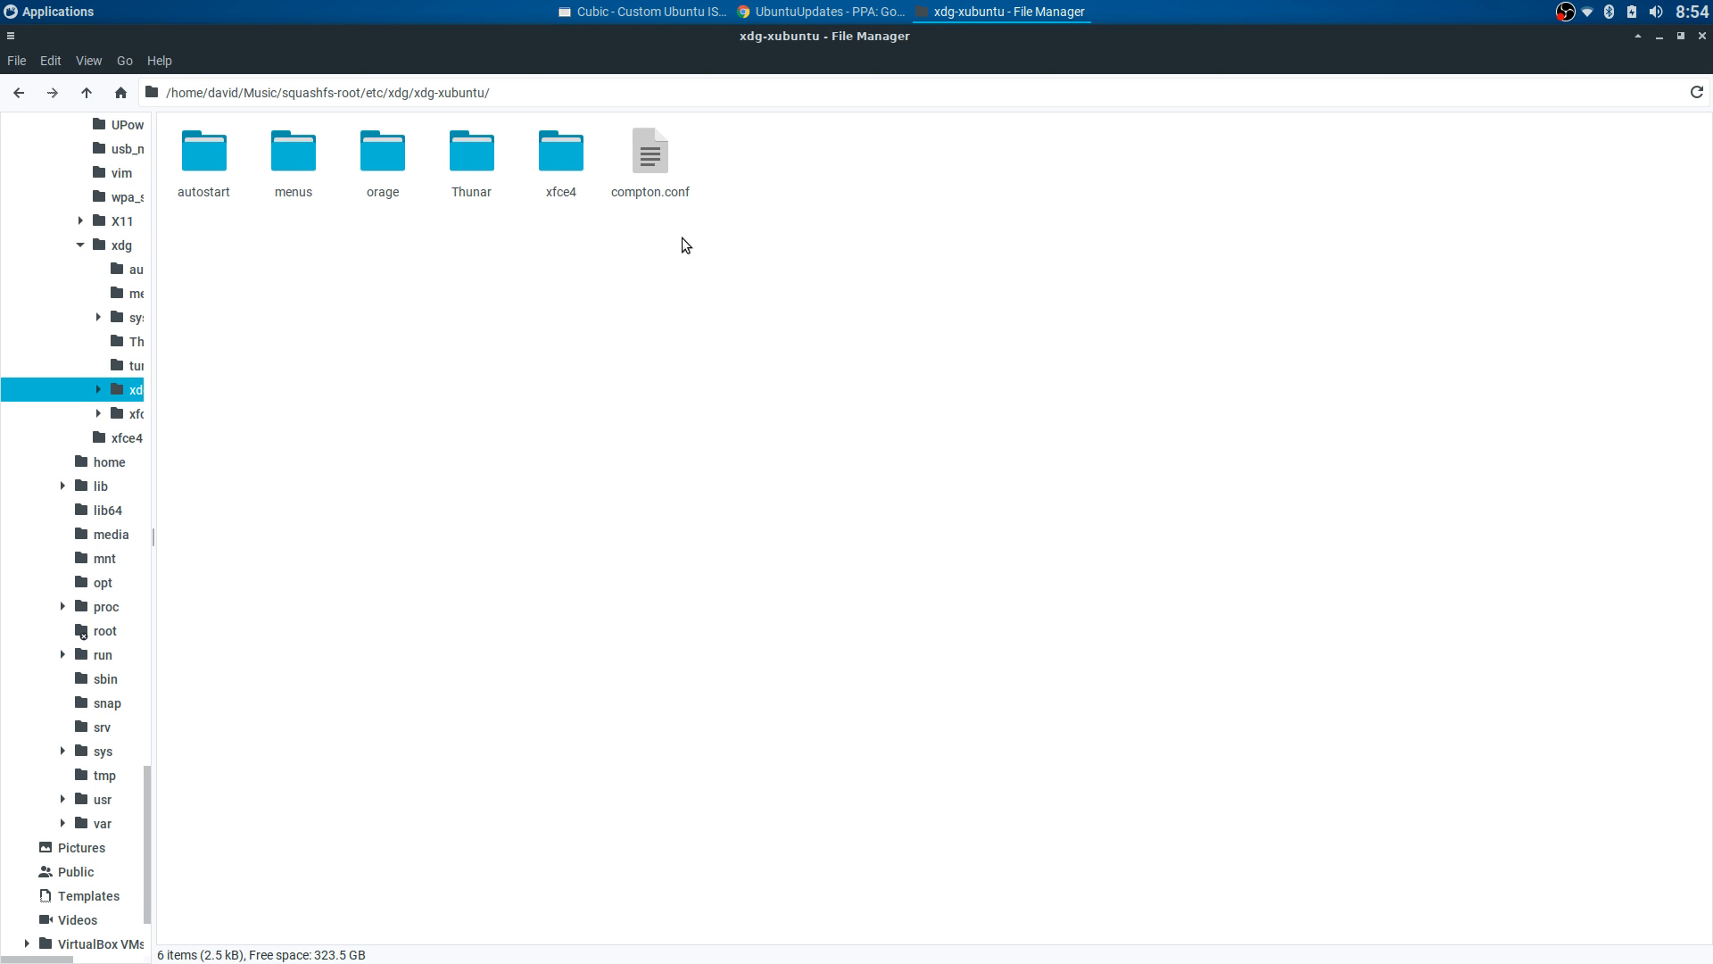
pyautogui.click(30, 103)
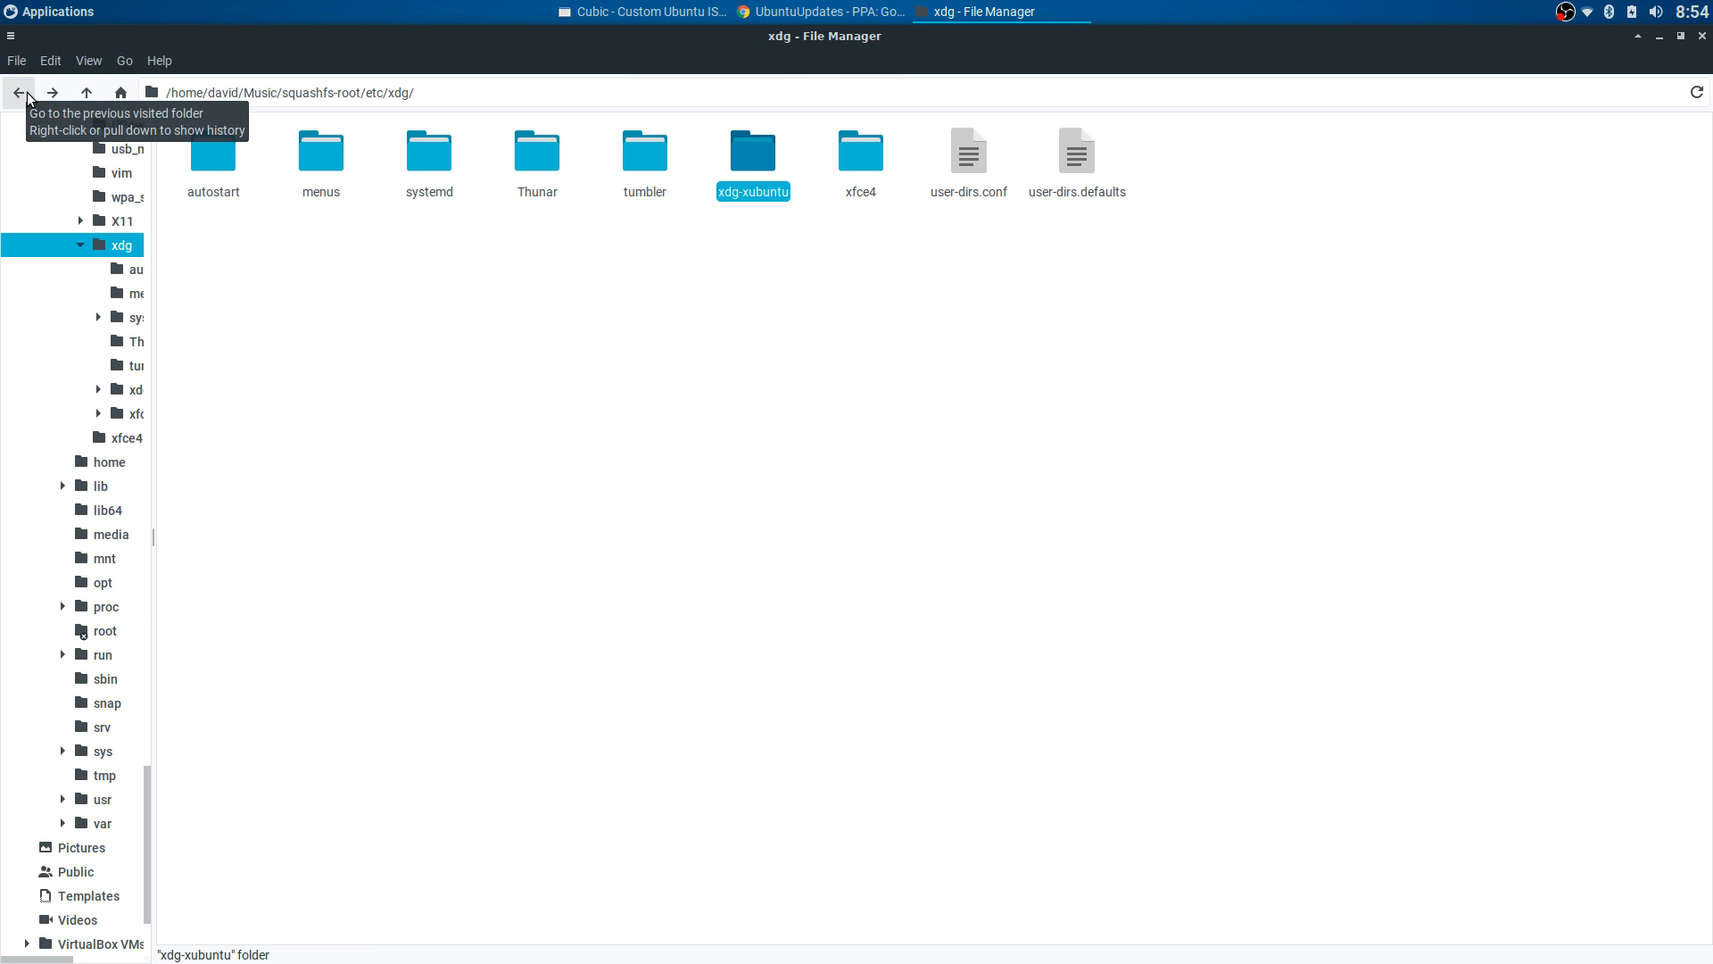
pyautogui.click(7, 82)
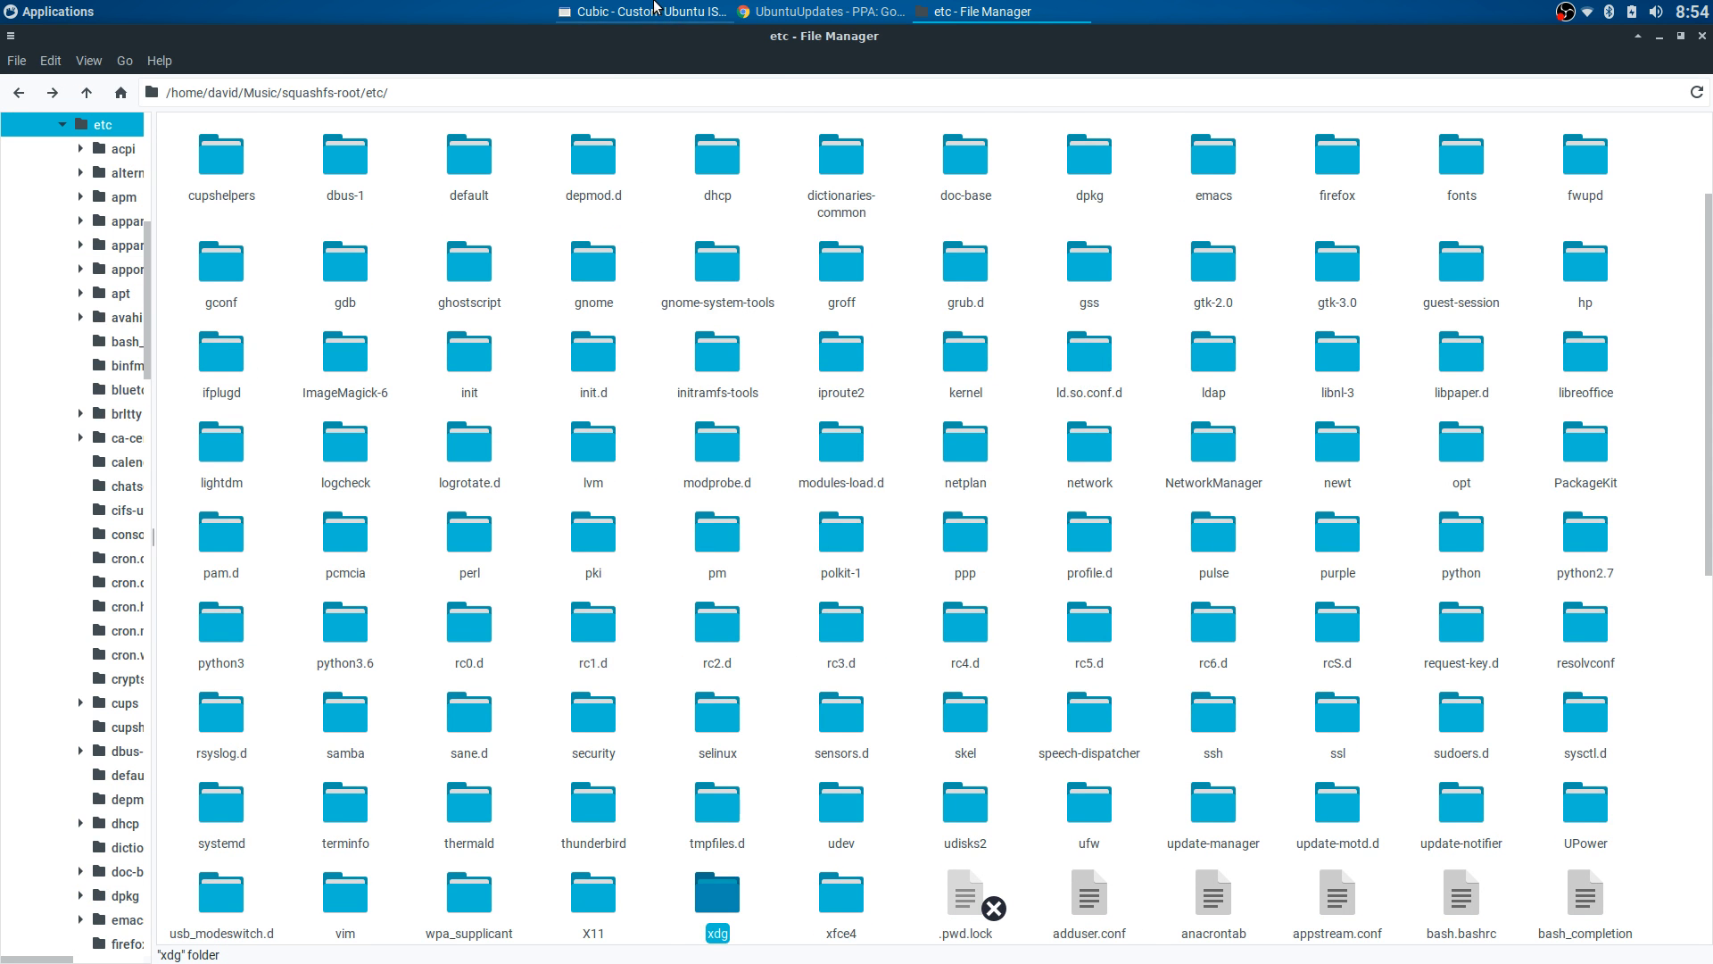
pyautogui.click(642, 11)
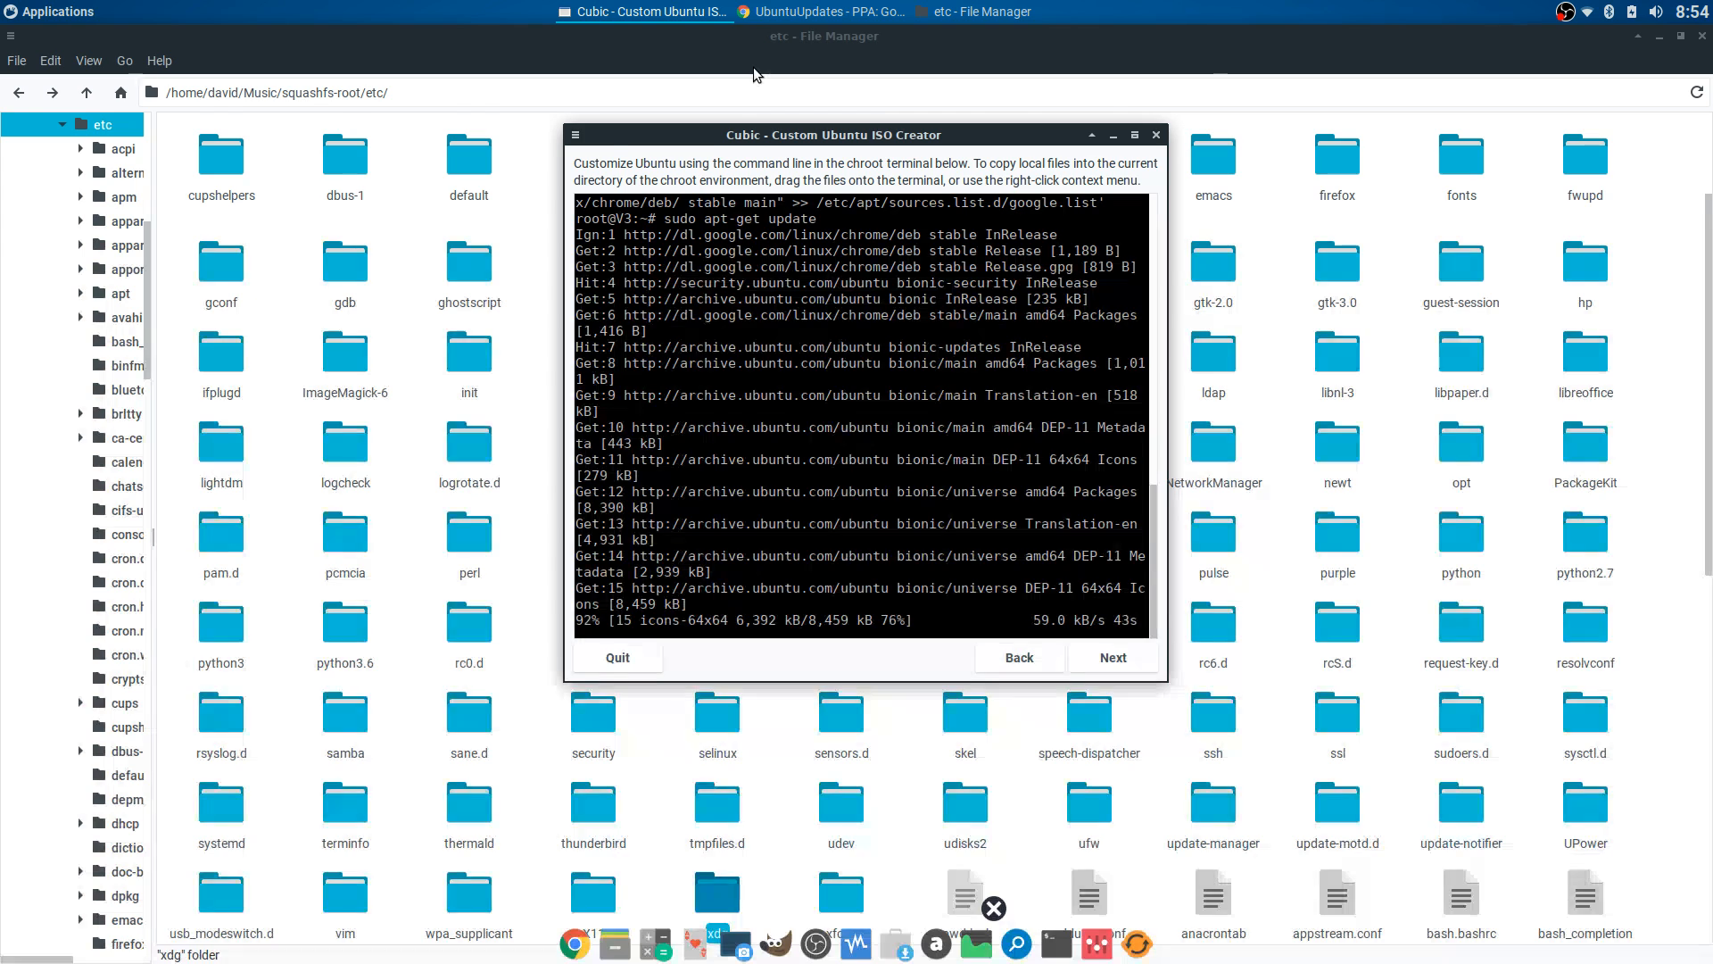
pyautogui.click(753, 67)
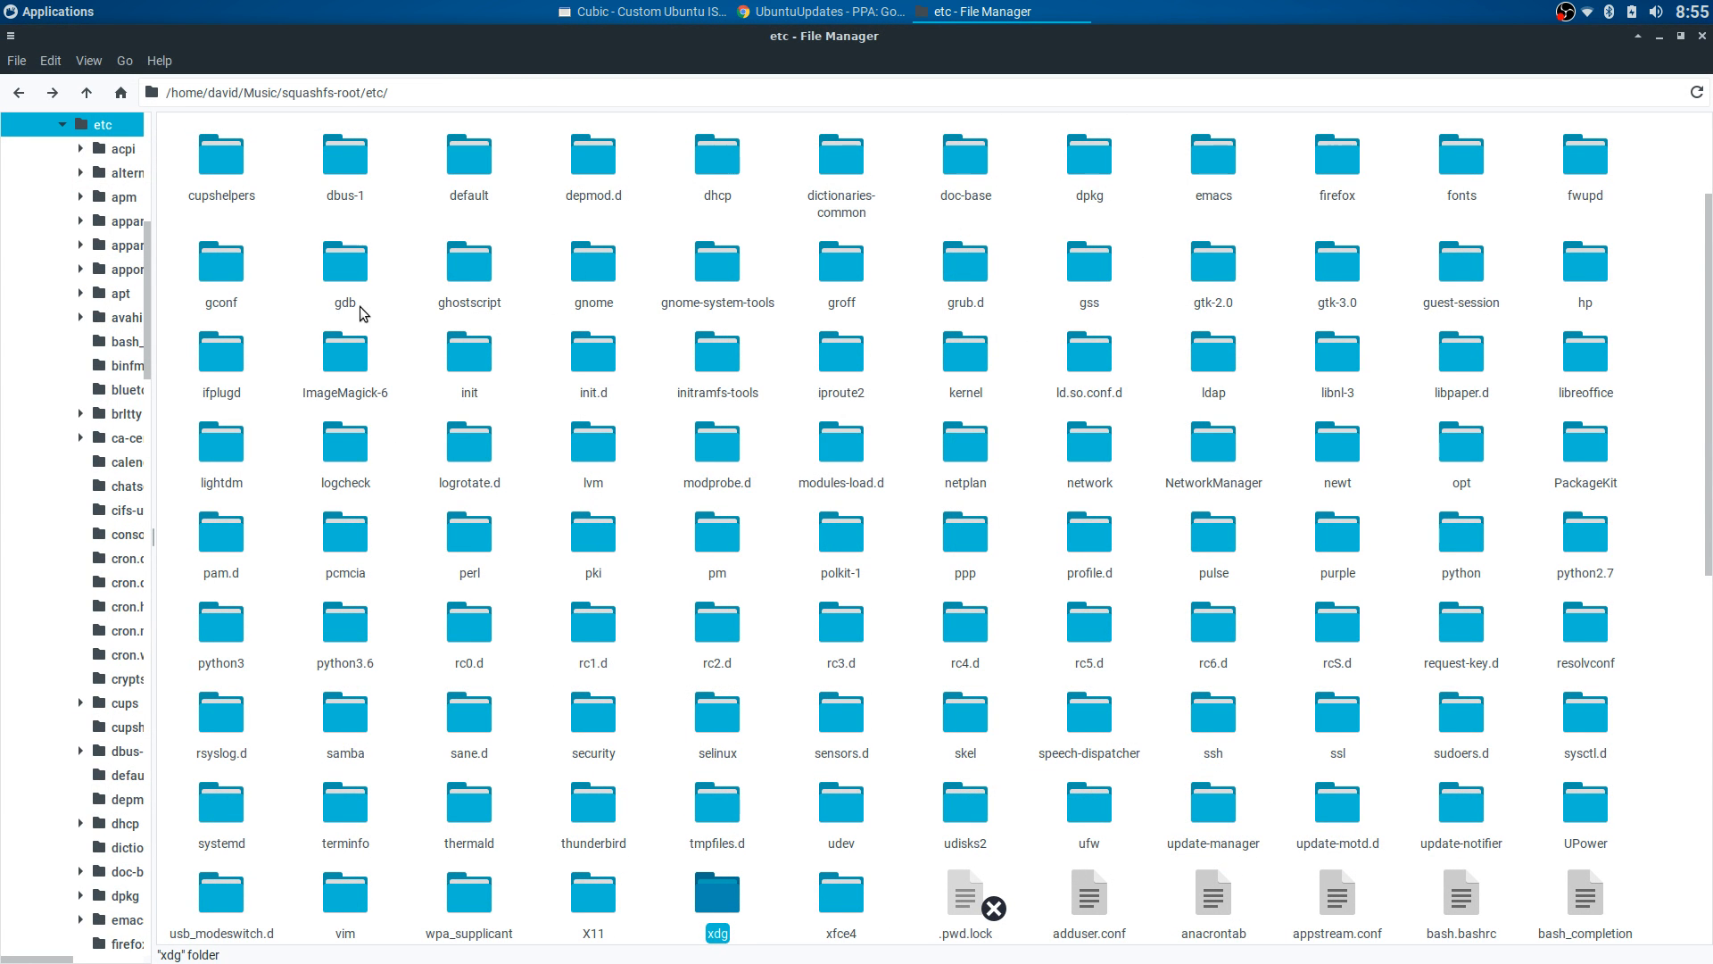
pyautogui.scroll(8, 87, 158)
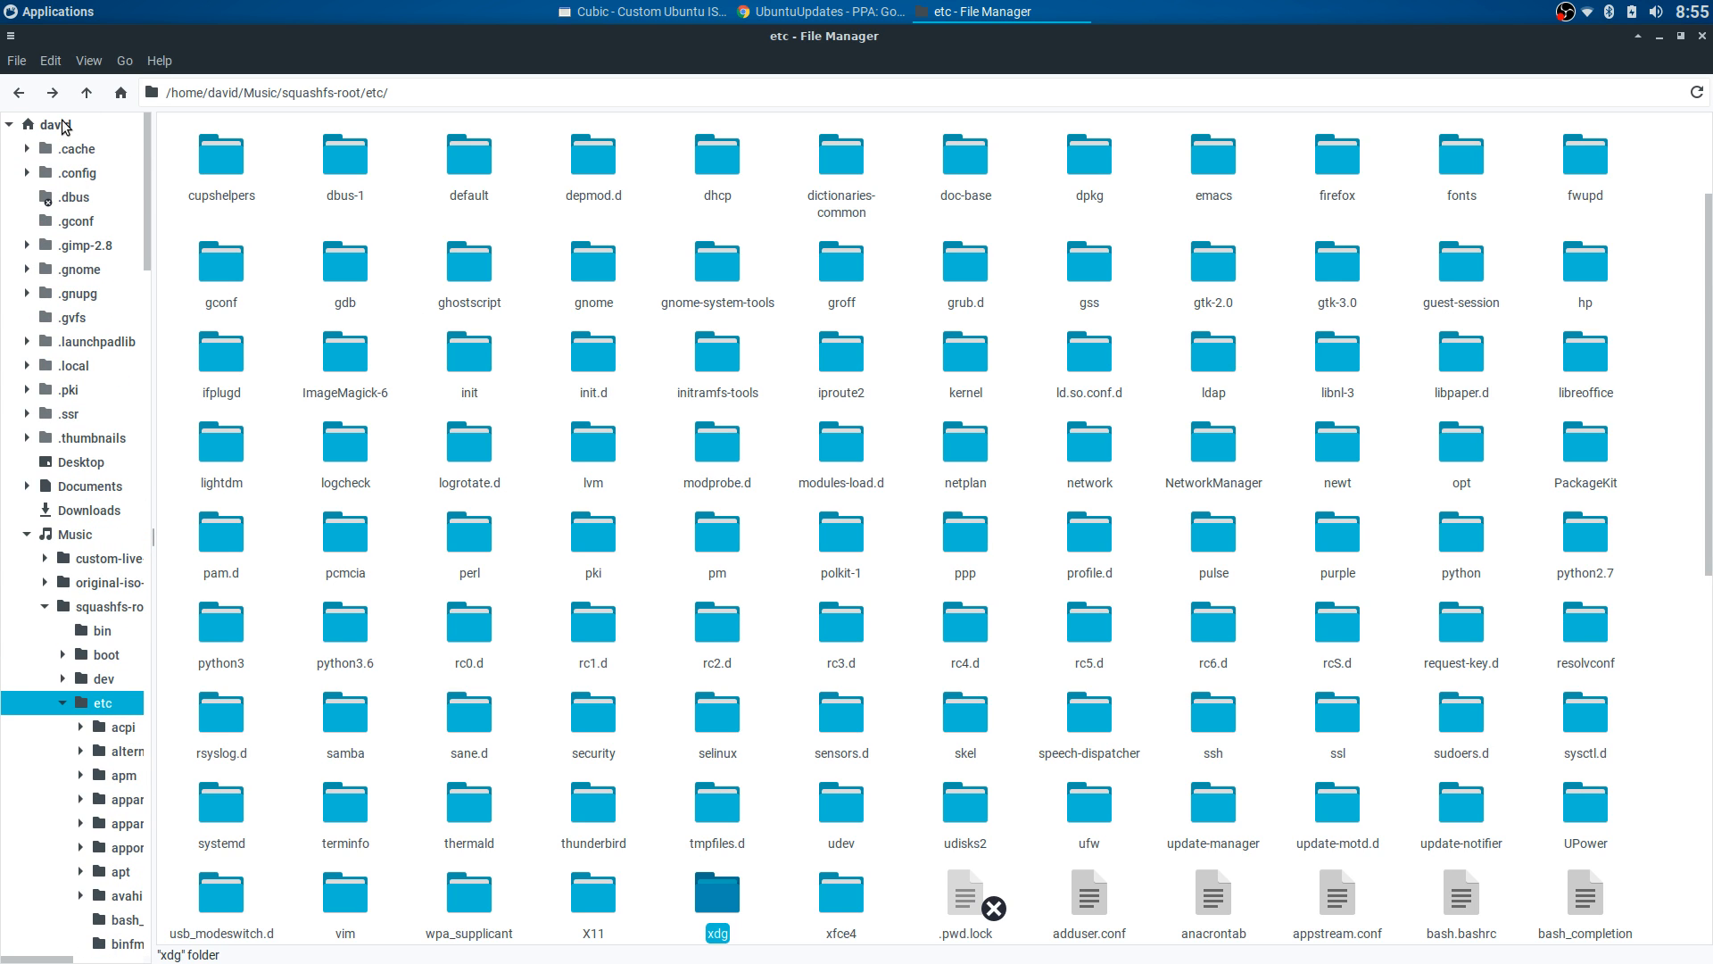
pyautogui.click(54, 125)
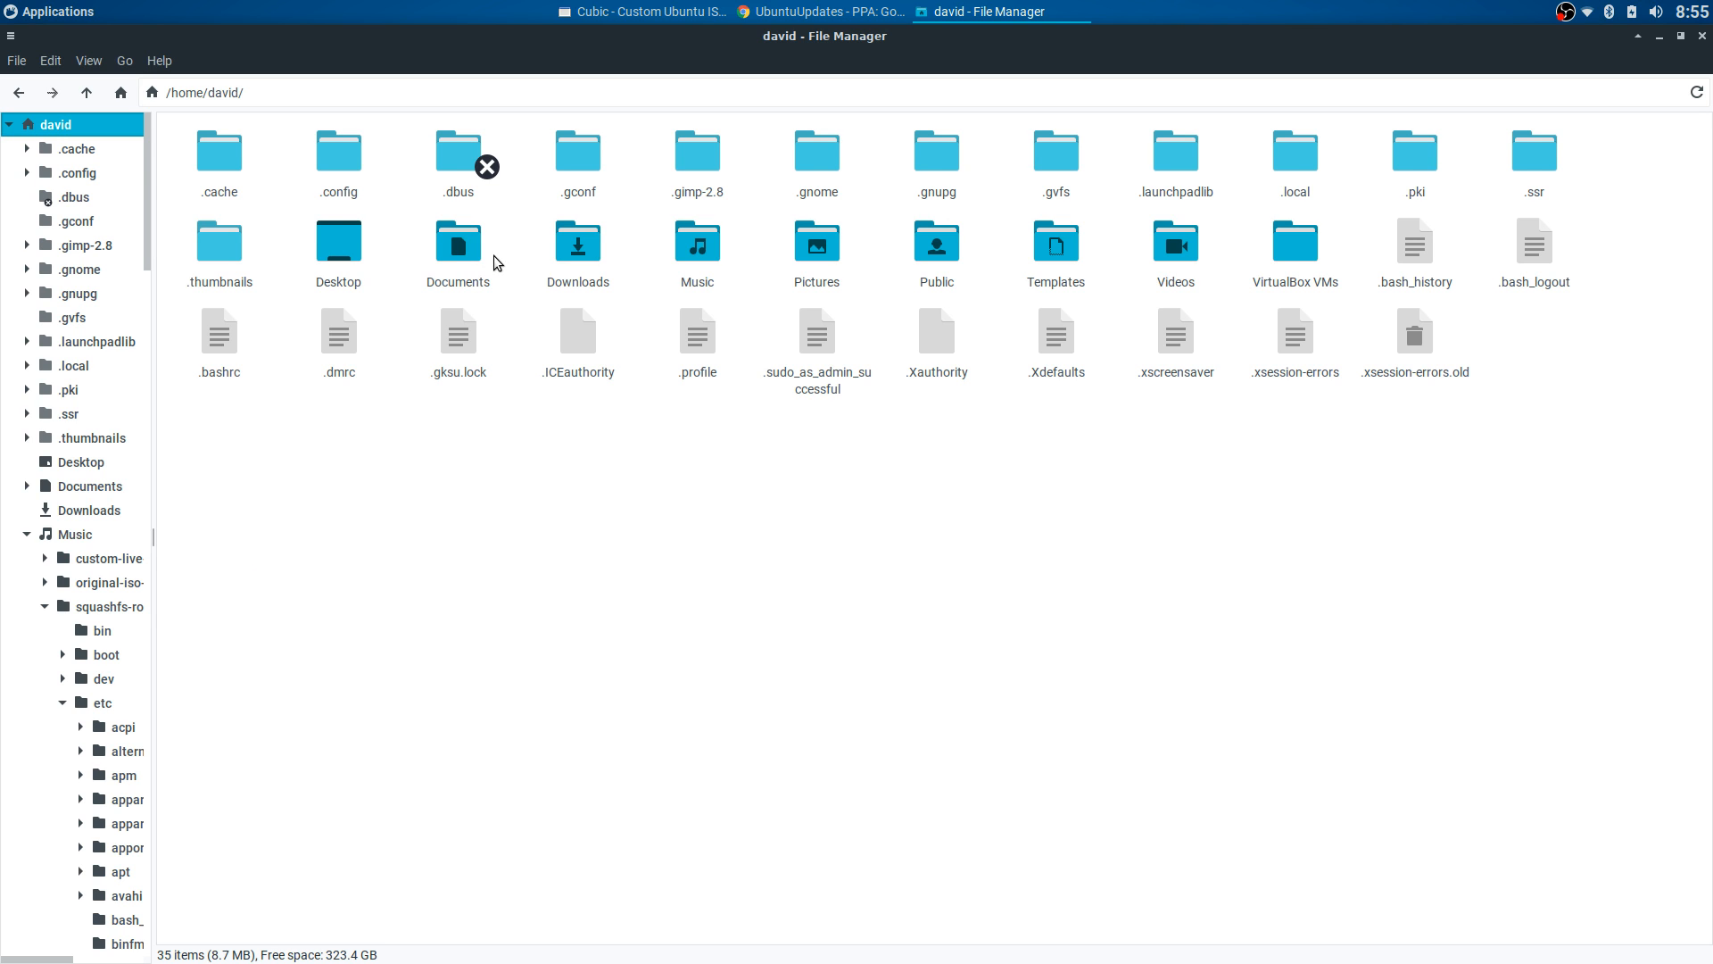
# - Open the skel folder under Documents/squashfs-root/etc
pyautogui.doubleClick(449, 250)
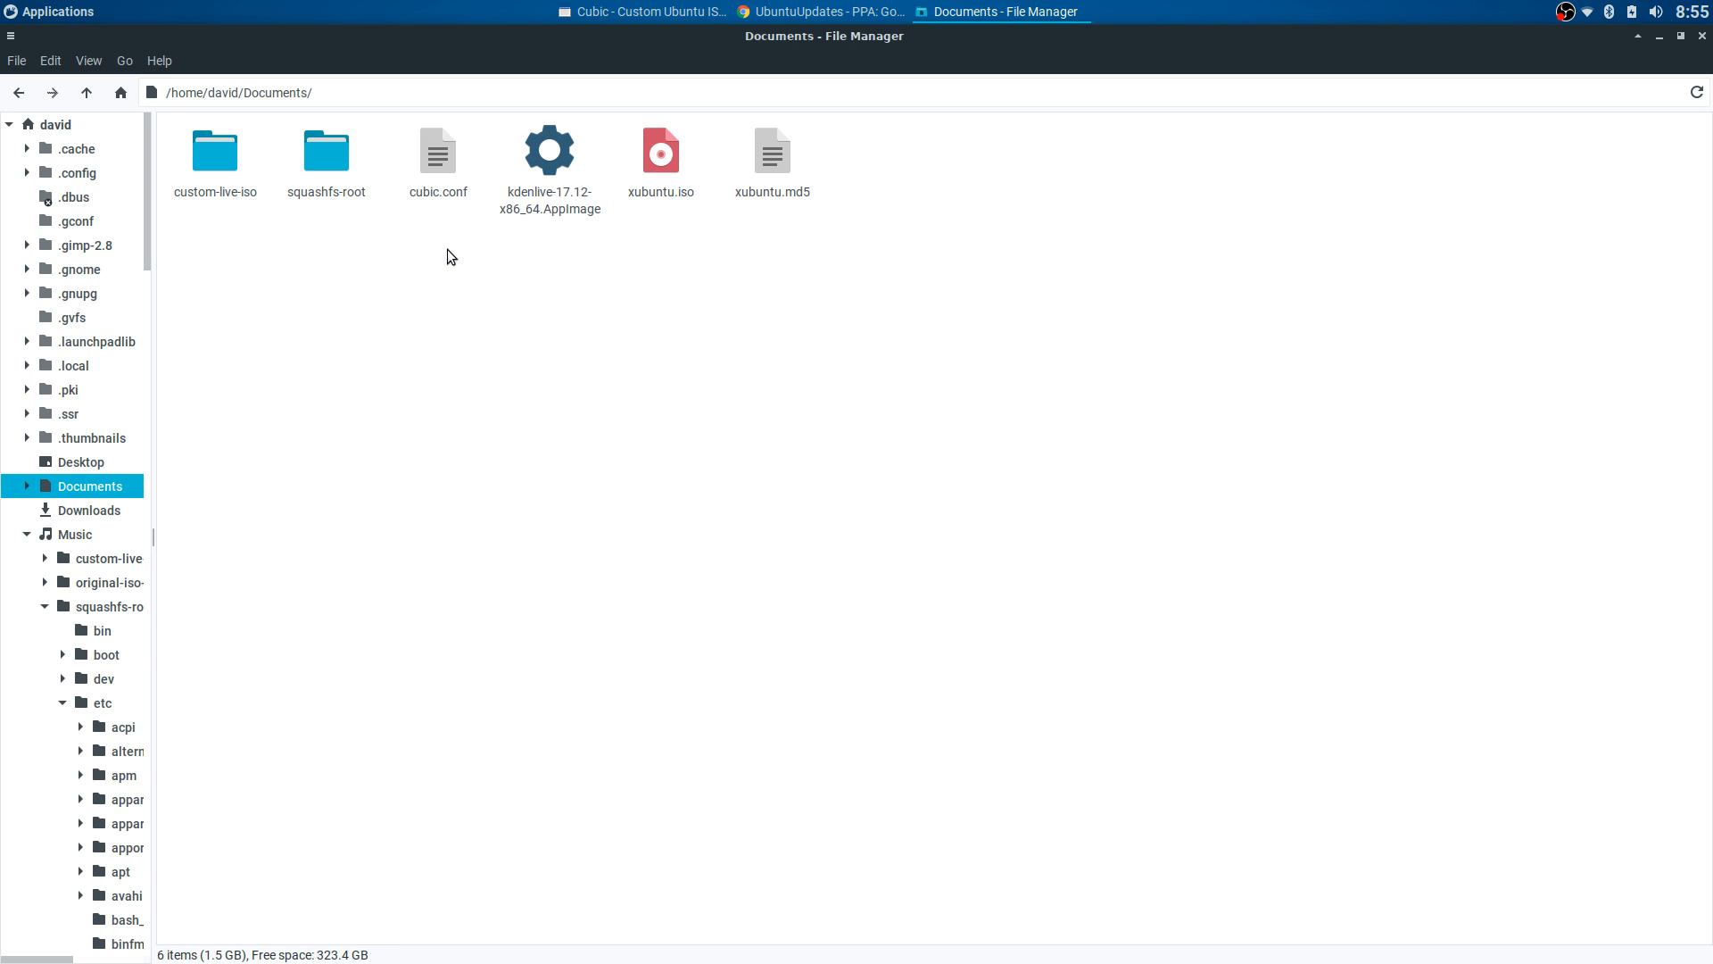
pyautogui.doubleClick(327, 153)
pyautogui.doubleClick(394, 152)
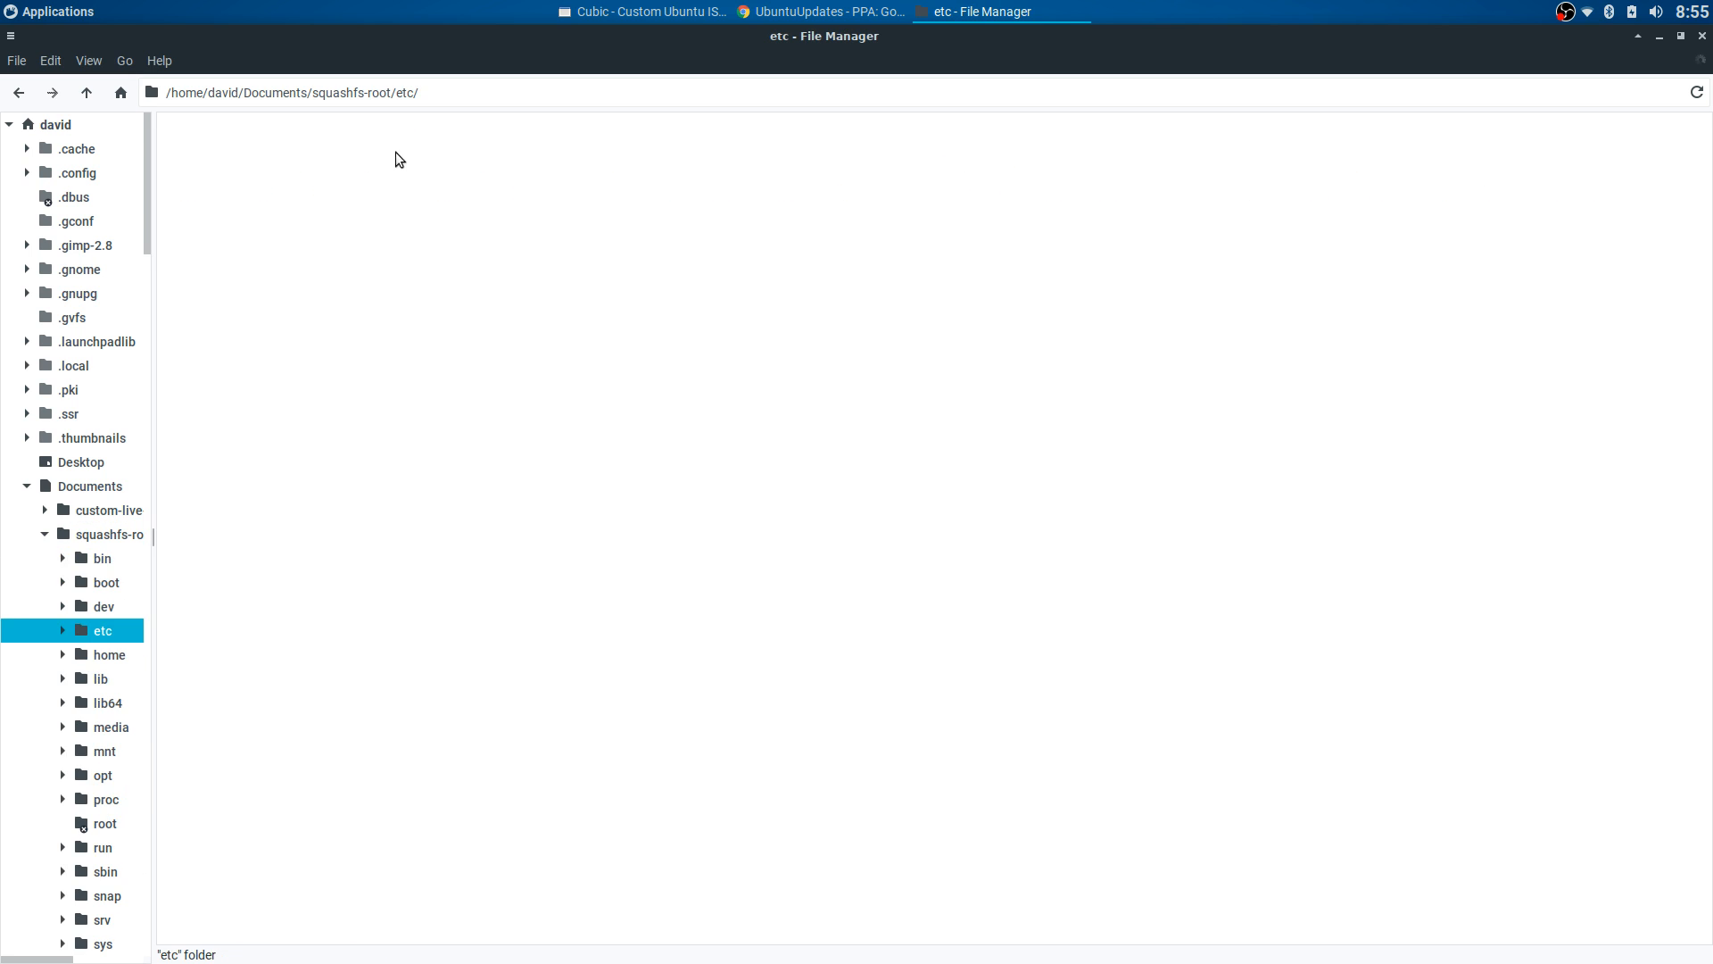
pyautogui.scroll(-10, 527, 500)
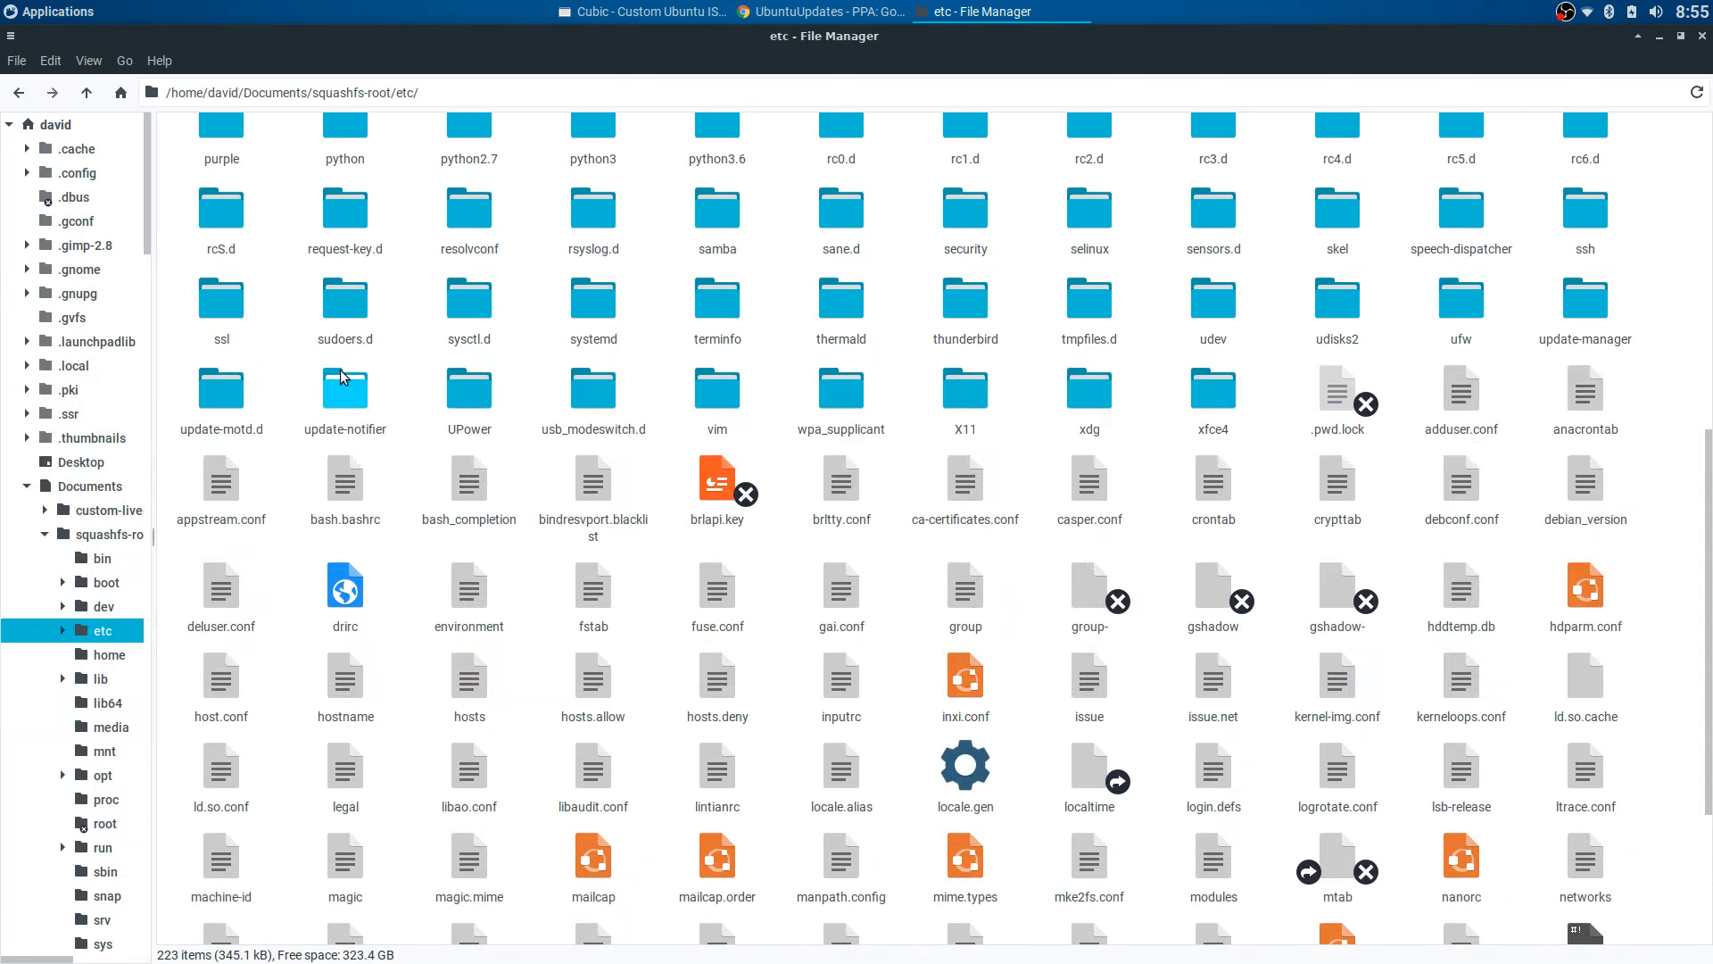
pyautogui.scroll(2, 459, 377)
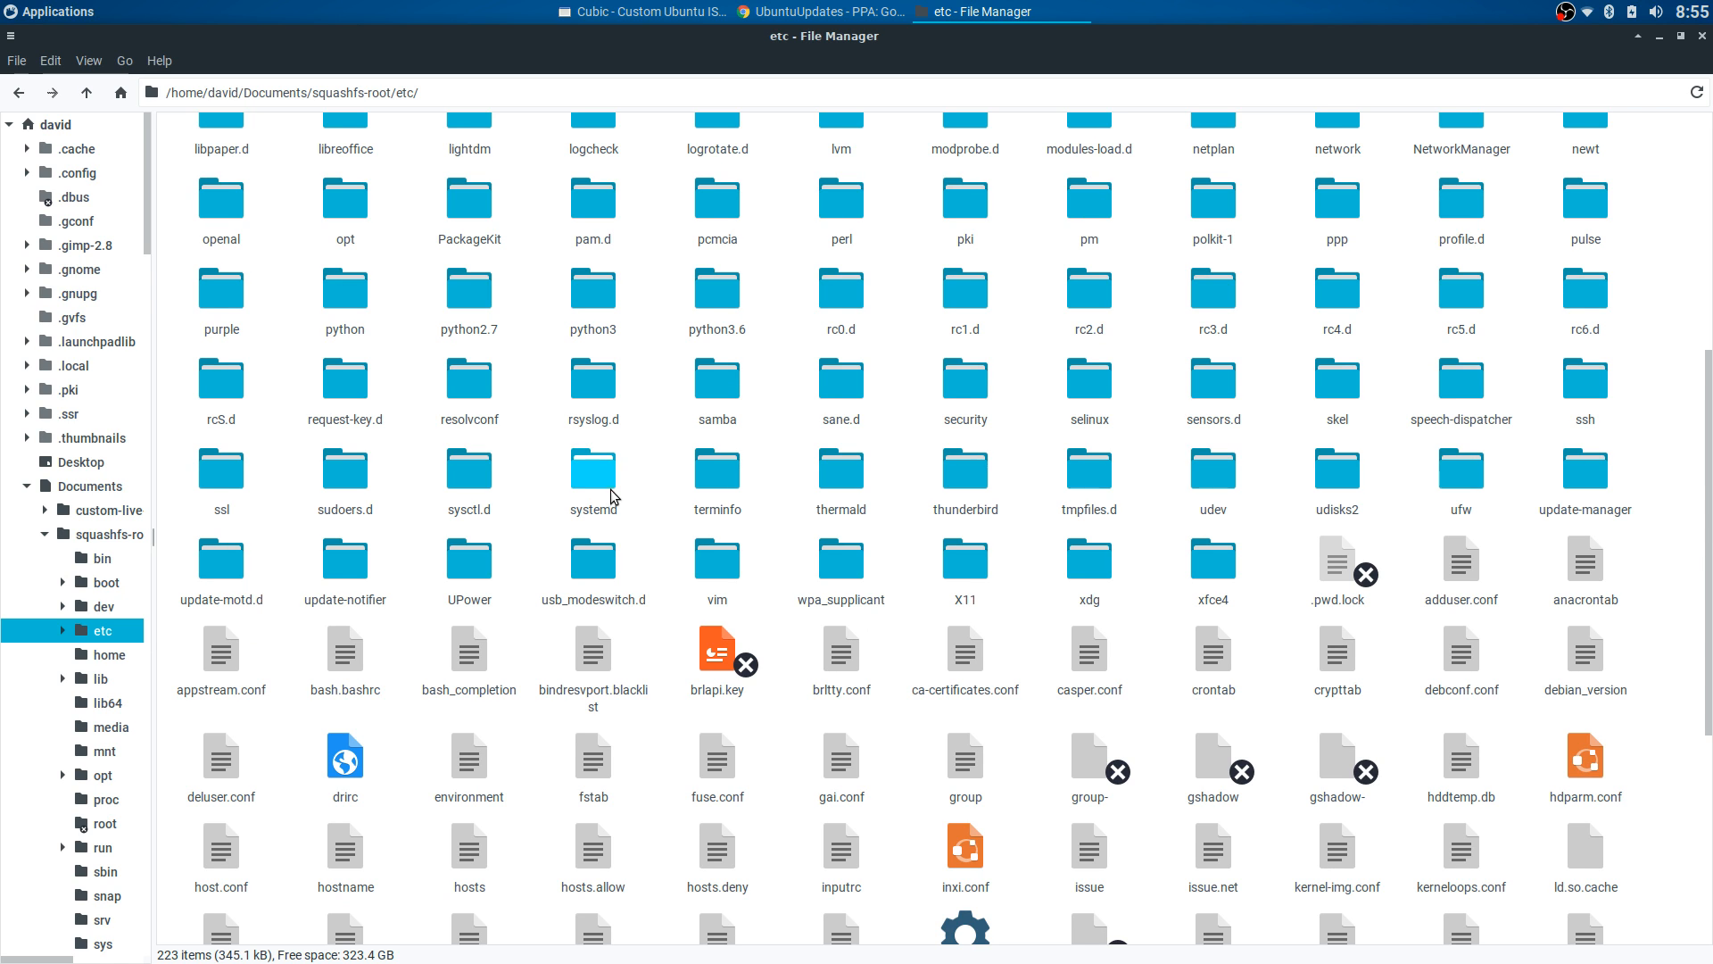
pyautogui.doubleClick(1338, 382)
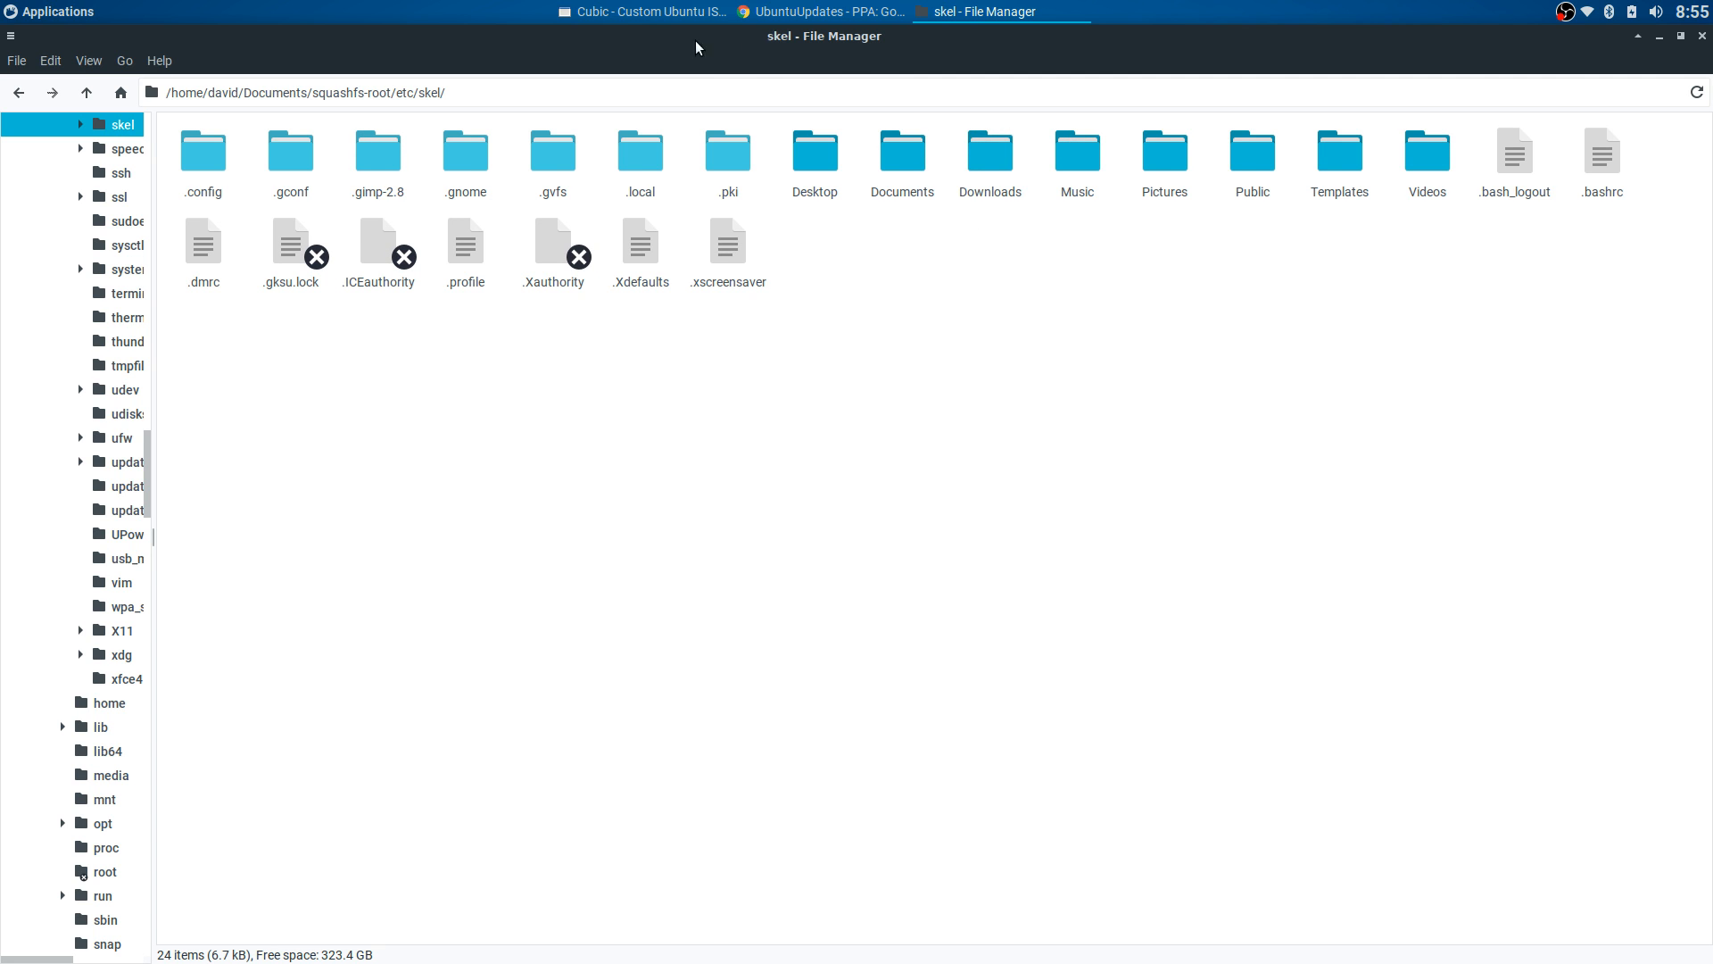
pyautogui.click(678, 12)
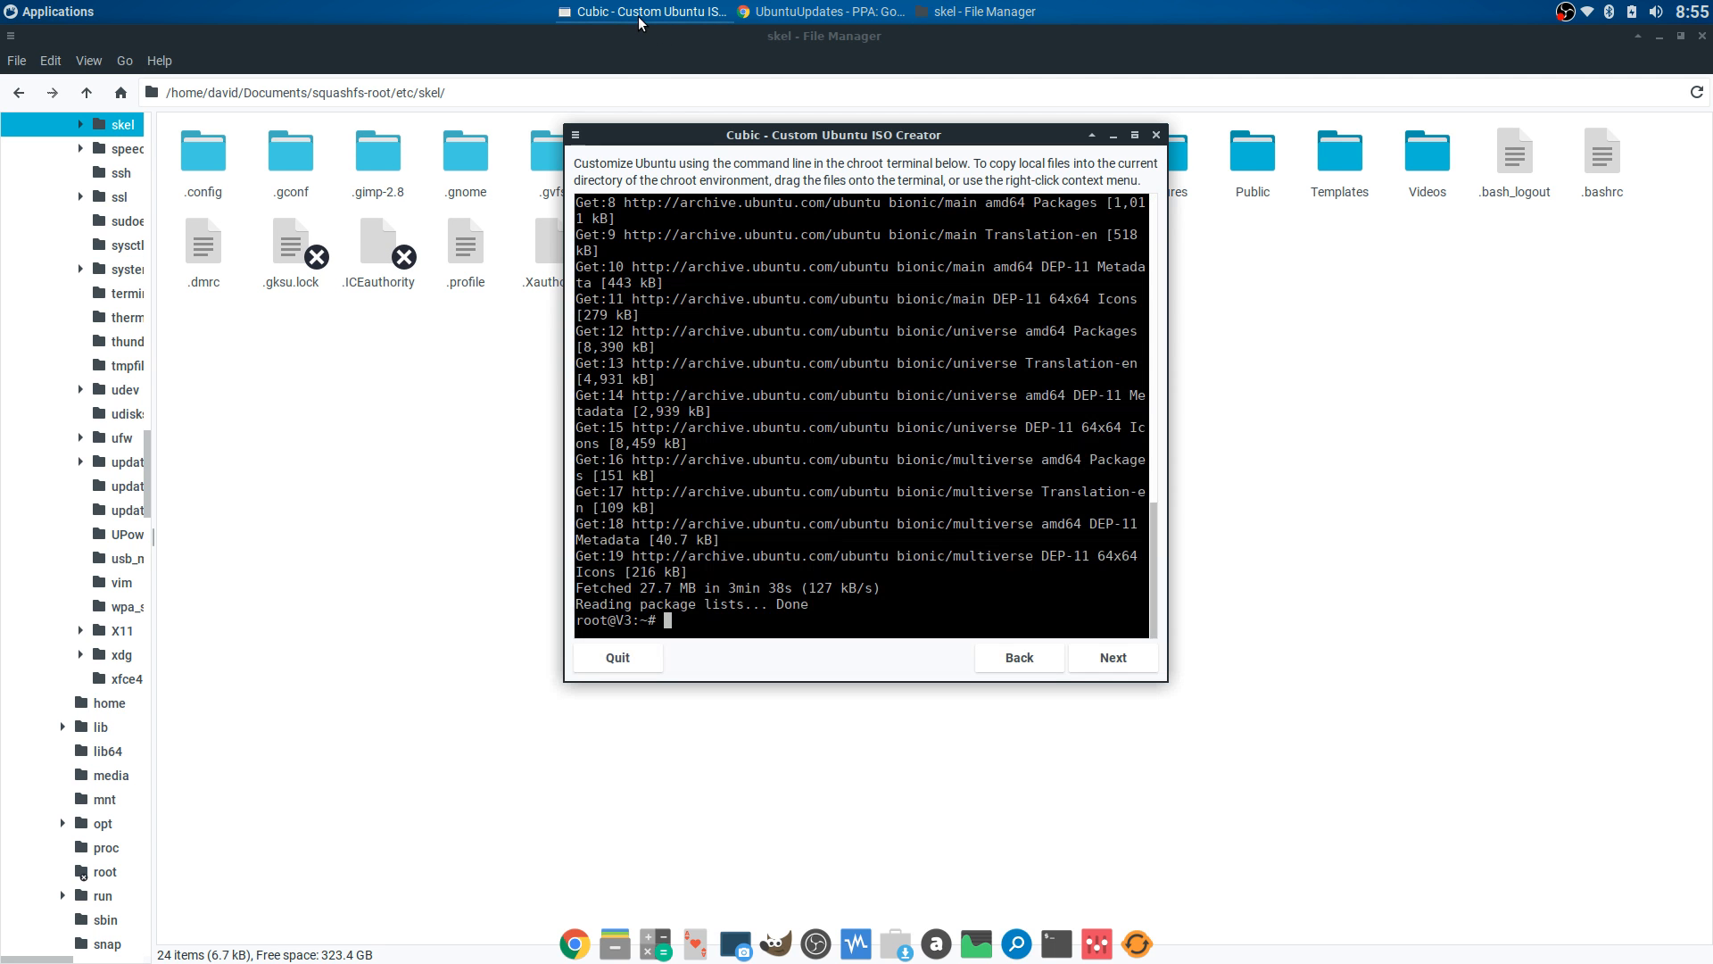
pyautogui.click(482, 430)
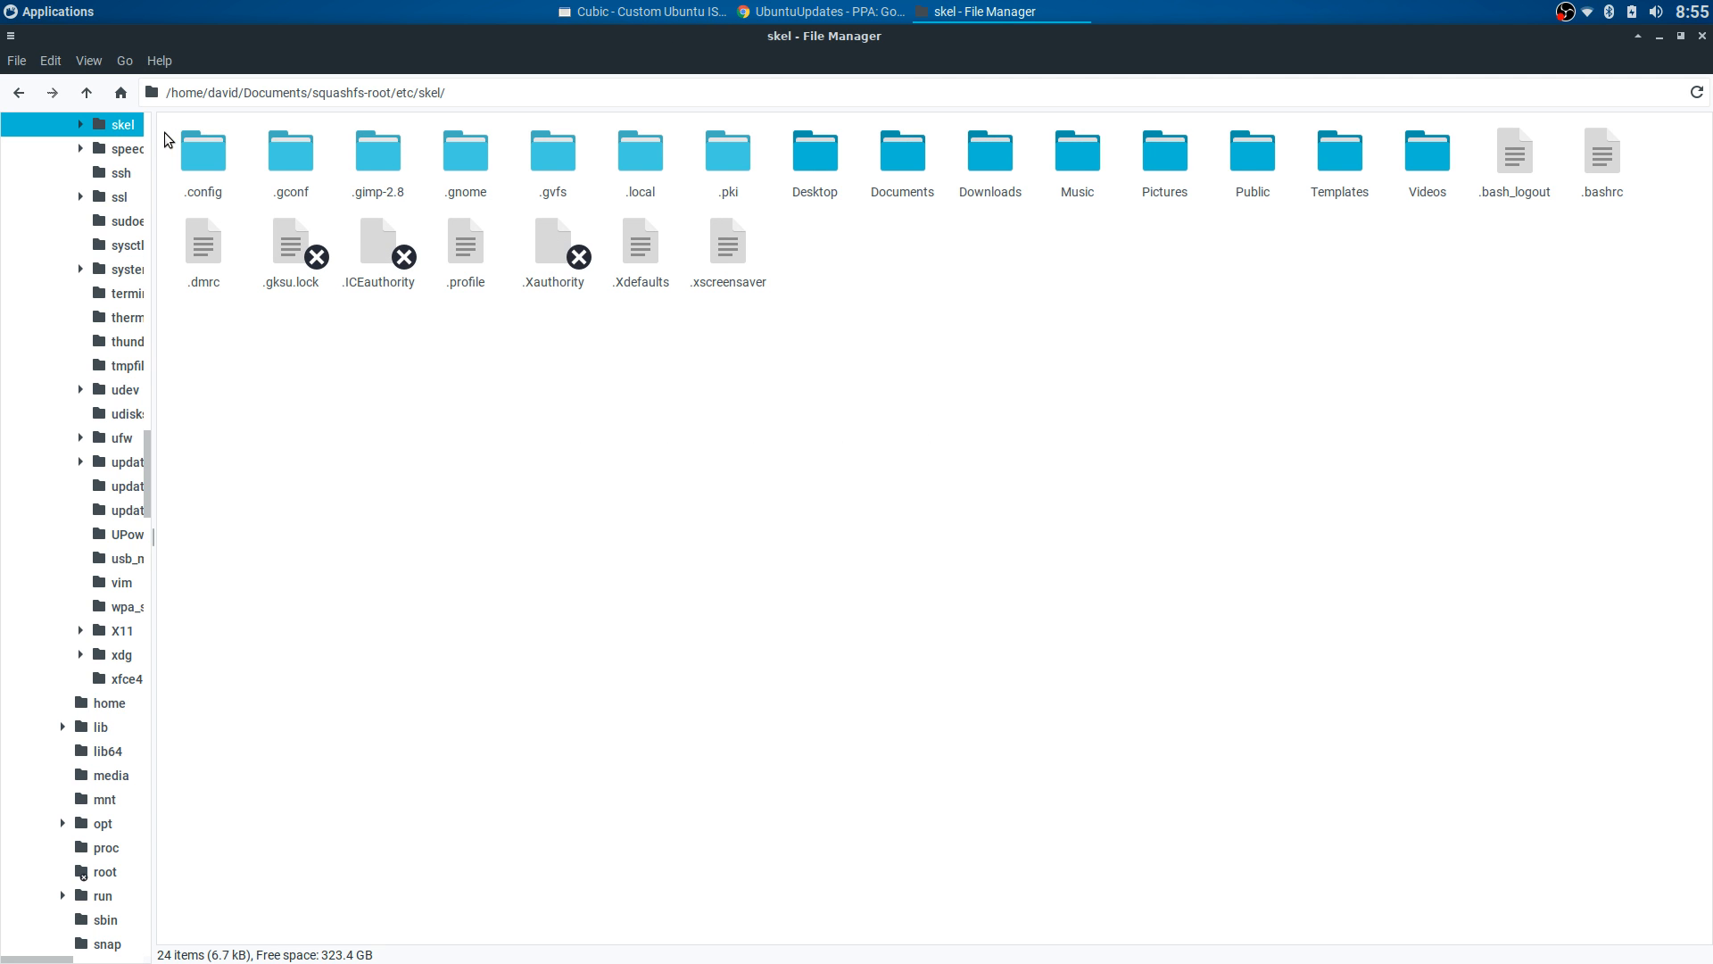
# - Select and copy all 24 skel items, then return to the home folder
pyautogui.moveTo(164, 137); pyautogui.dragTo(1507, 276)
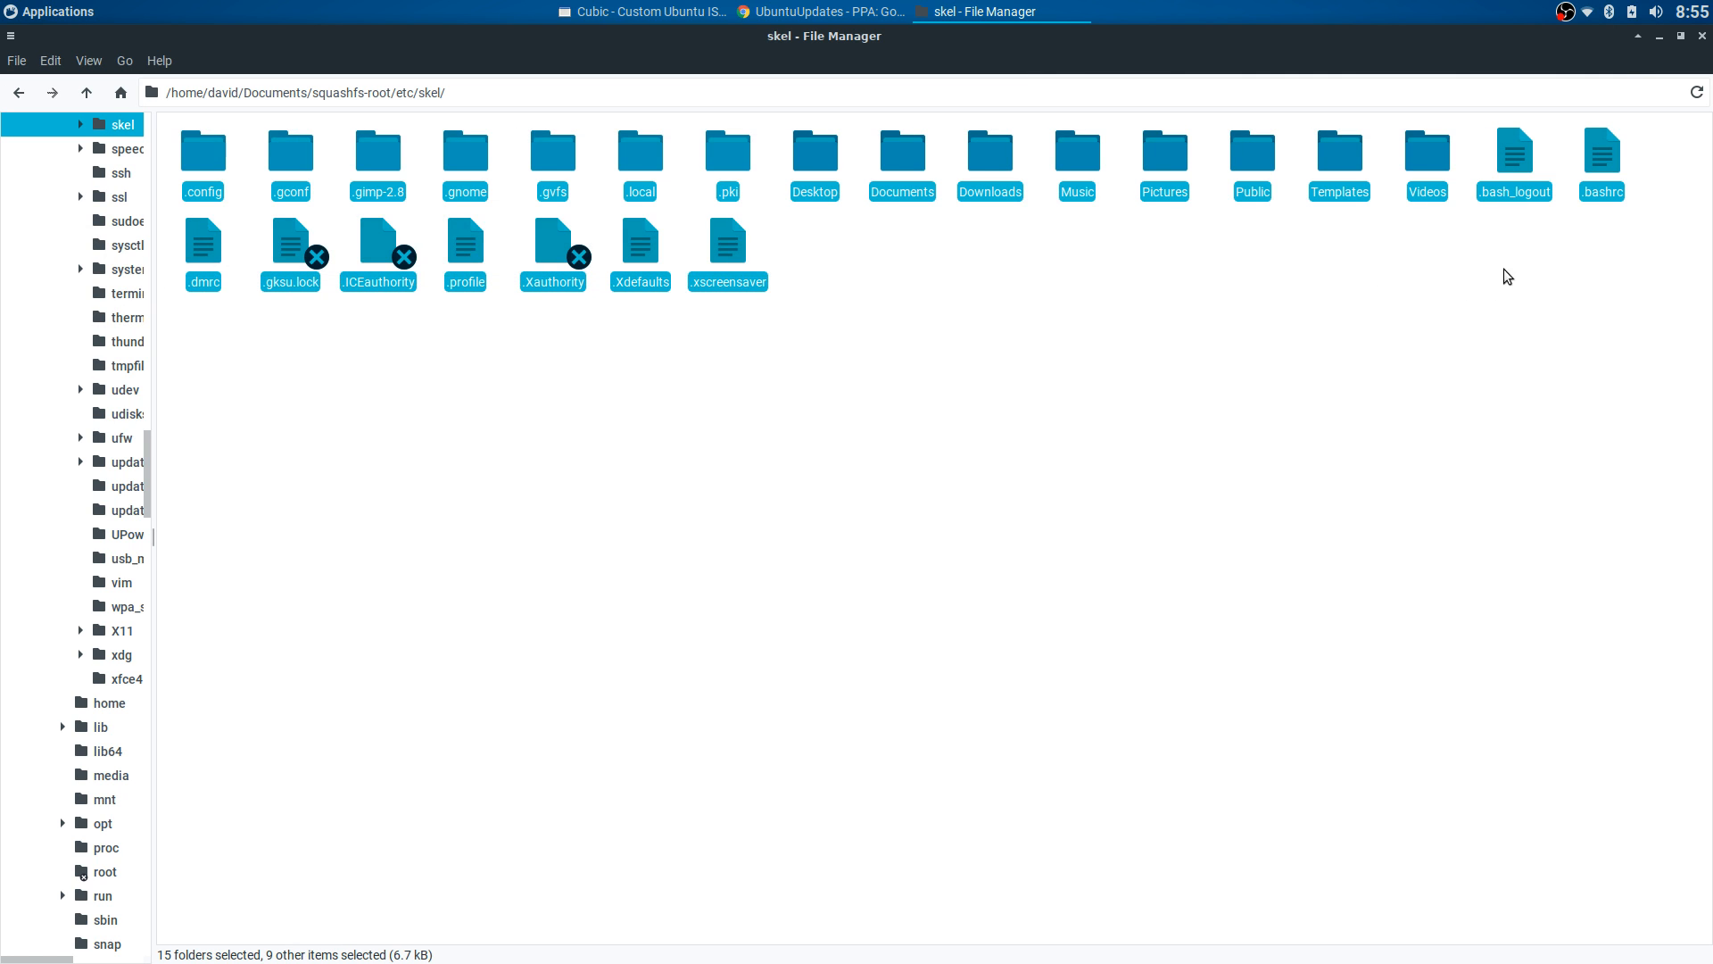
pyautogui.rightClick(724, 239)
pyautogui.click(750, 328)
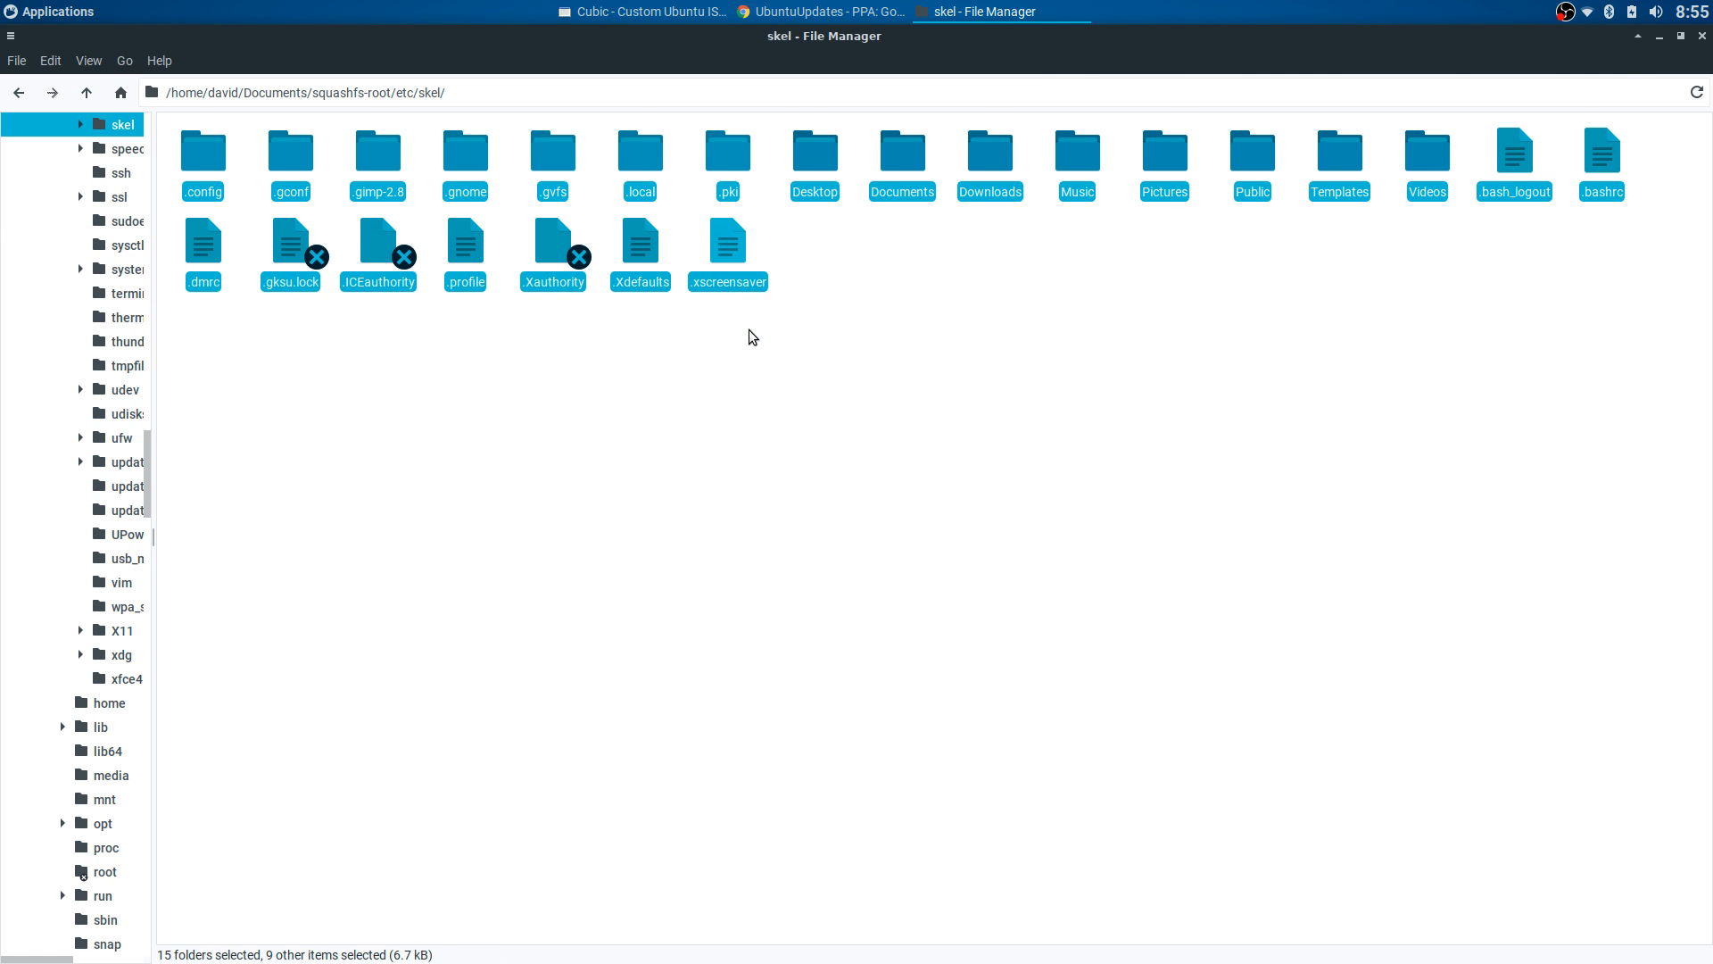
pyautogui.click(782, 318)
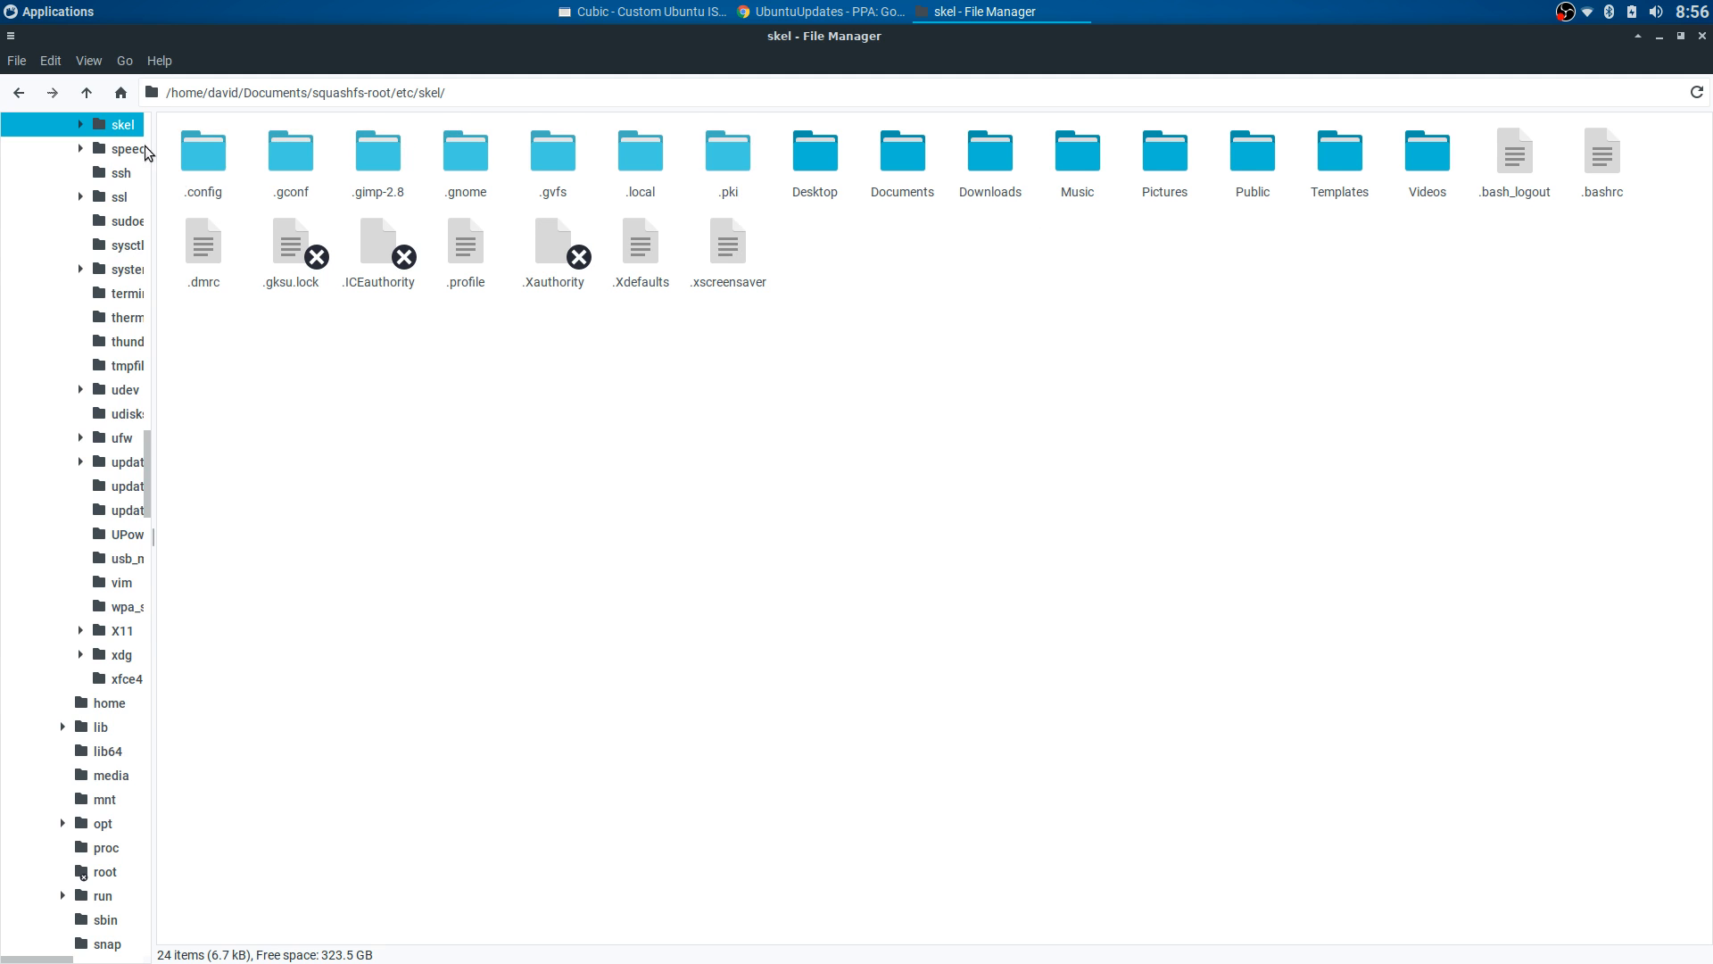
pyautogui.scroll(5, 107, 156)
pyautogui.scroll(20, 107, 155)
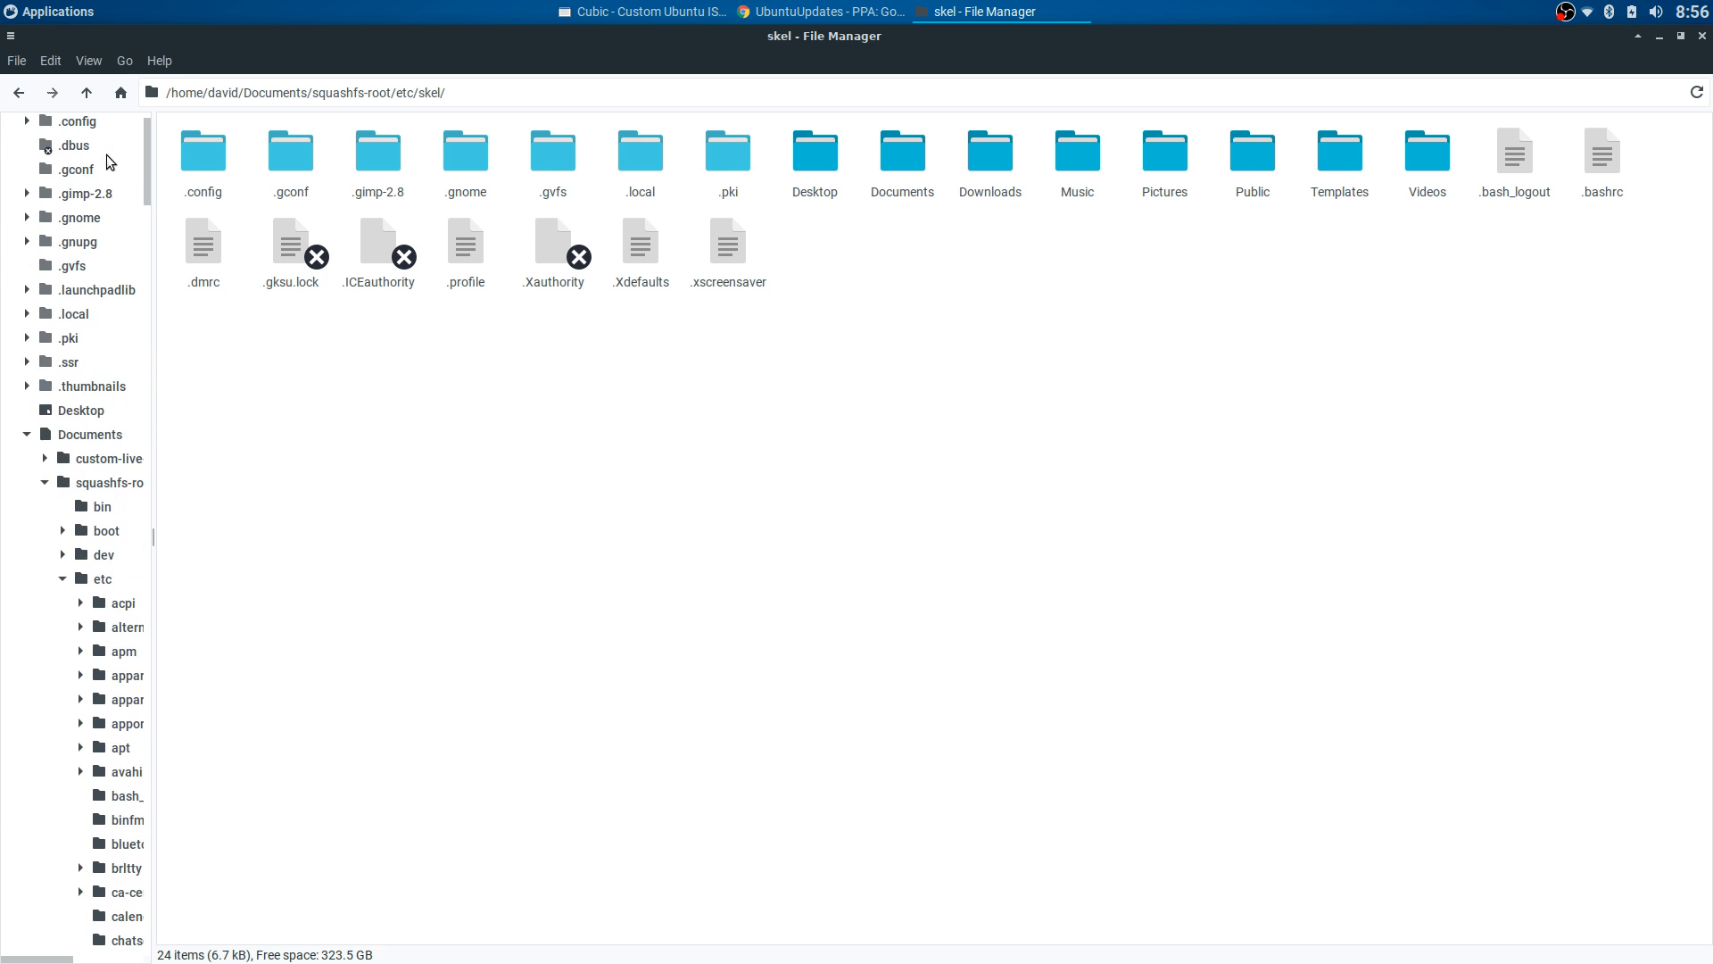
pyautogui.click(62, 125)
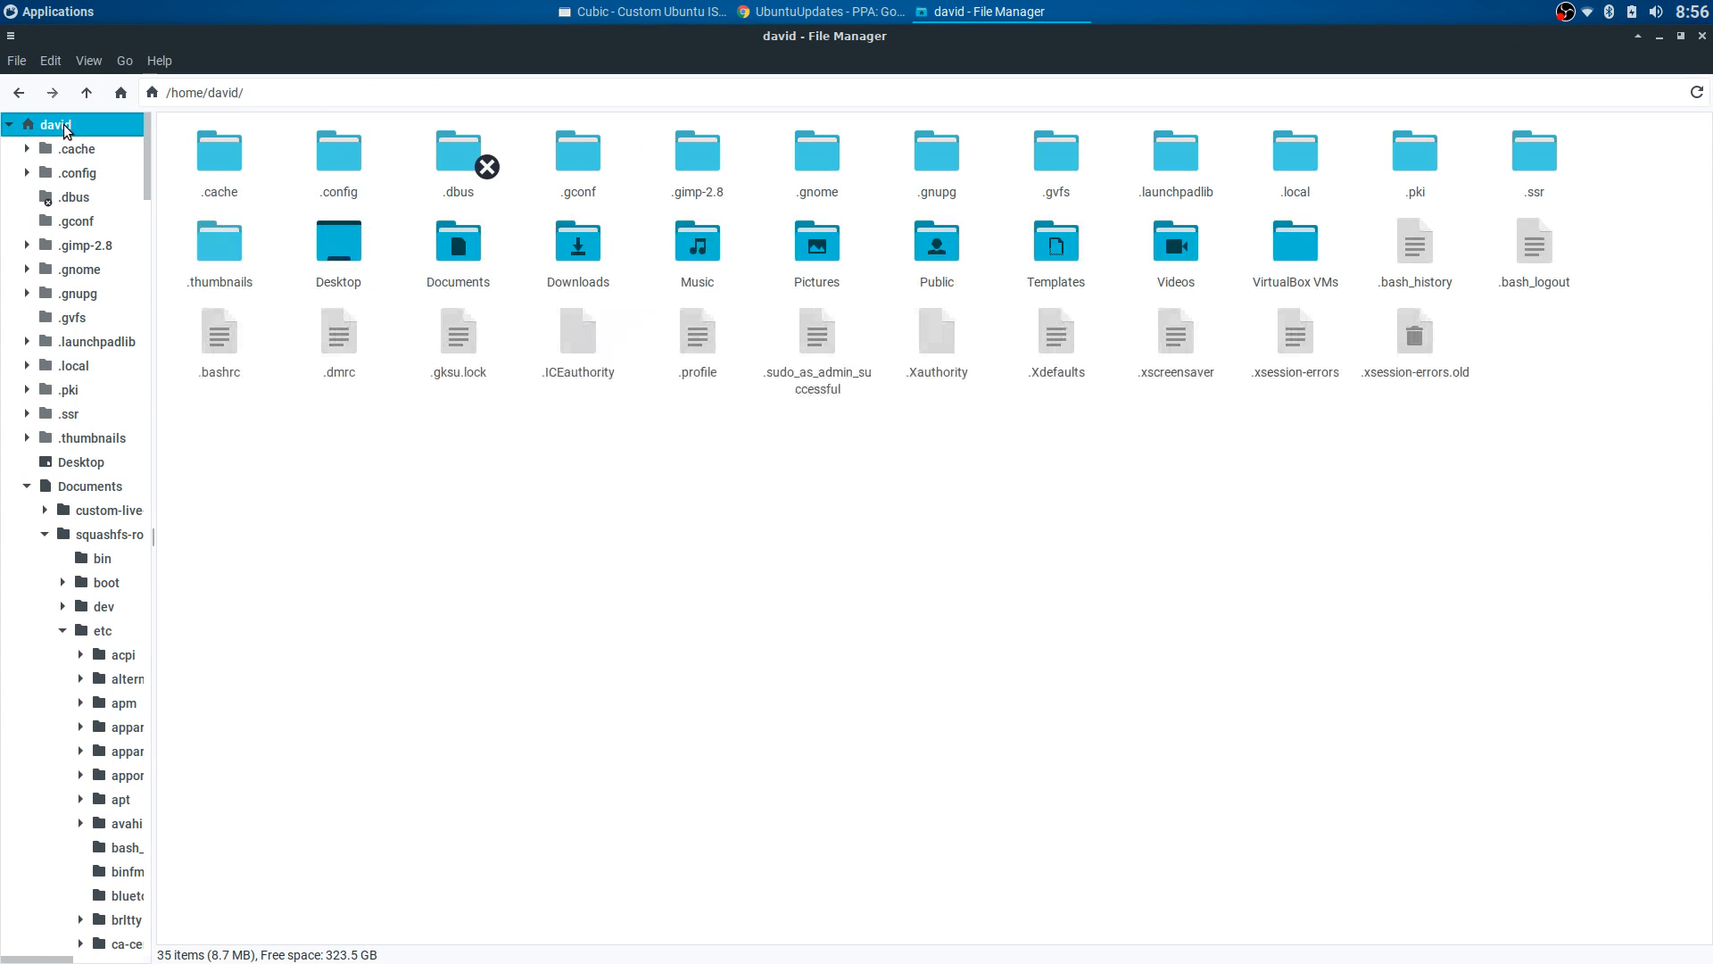
# - Browse Music > squashfs-root > etc > skel and open .bashrc in Mousepad to view it
pyautogui.doubleClick(694, 248)
pyautogui.doubleClick(438, 157)
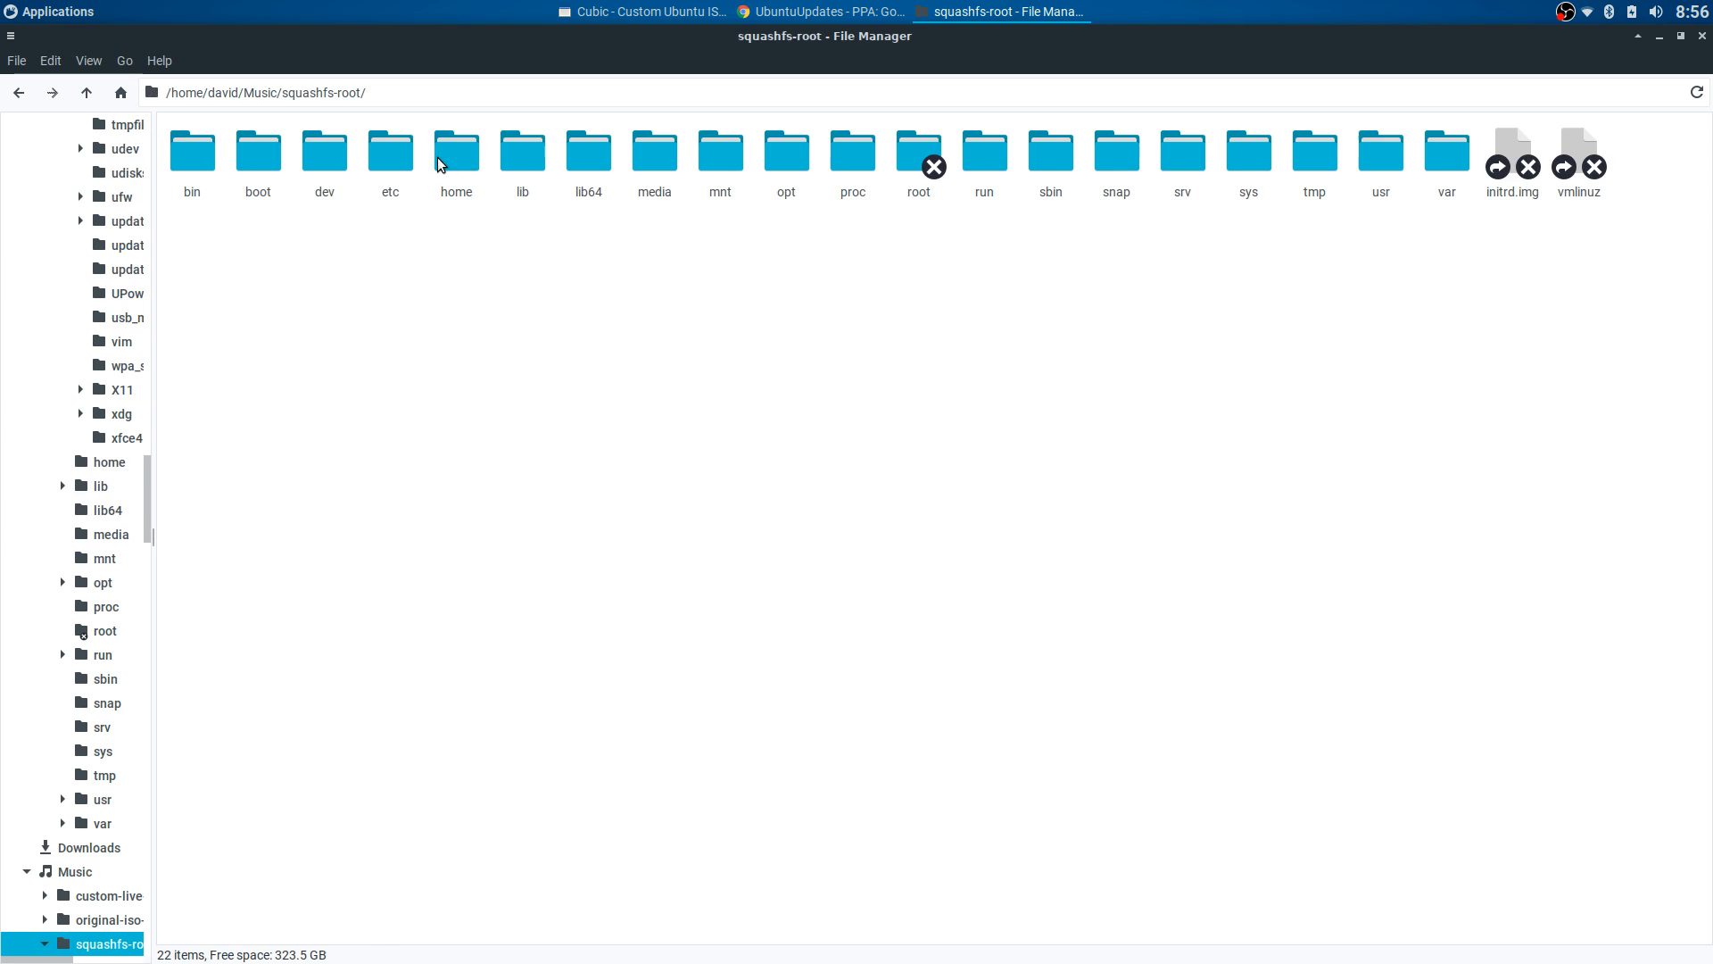
pyautogui.doubleClick(391, 168)
pyautogui.scroll(-5, 816, 471)
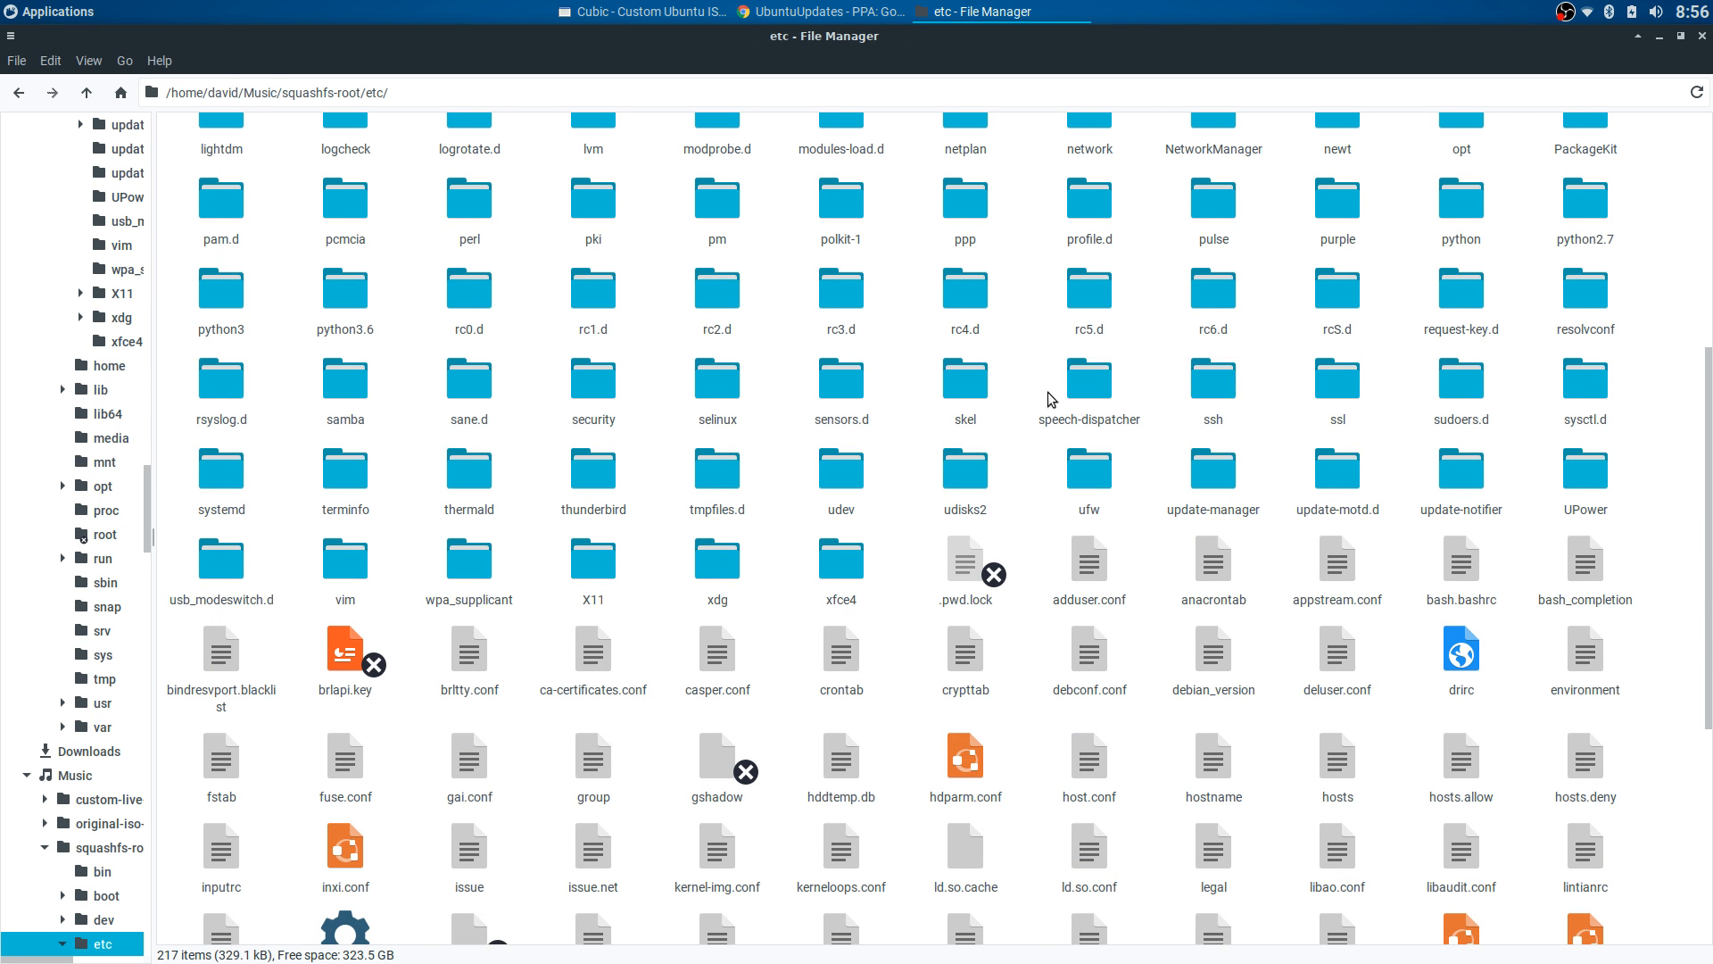
pyautogui.doubleClick(959, 398)
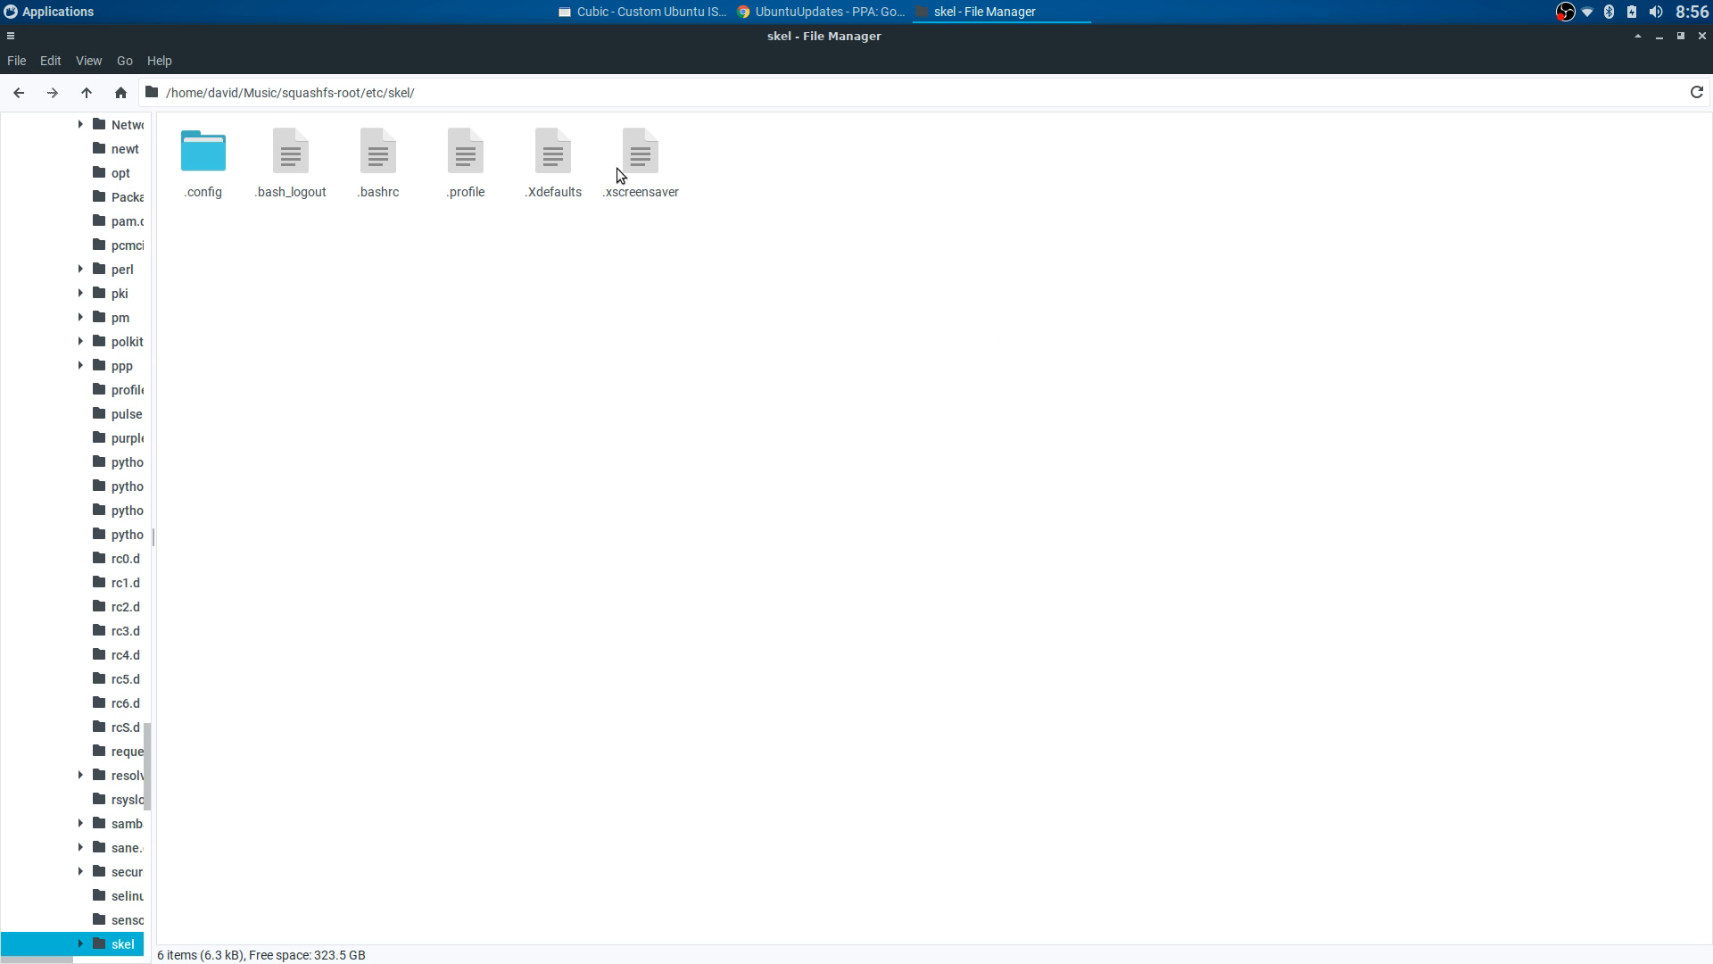
pyautogui.doubleClick(376, 170)
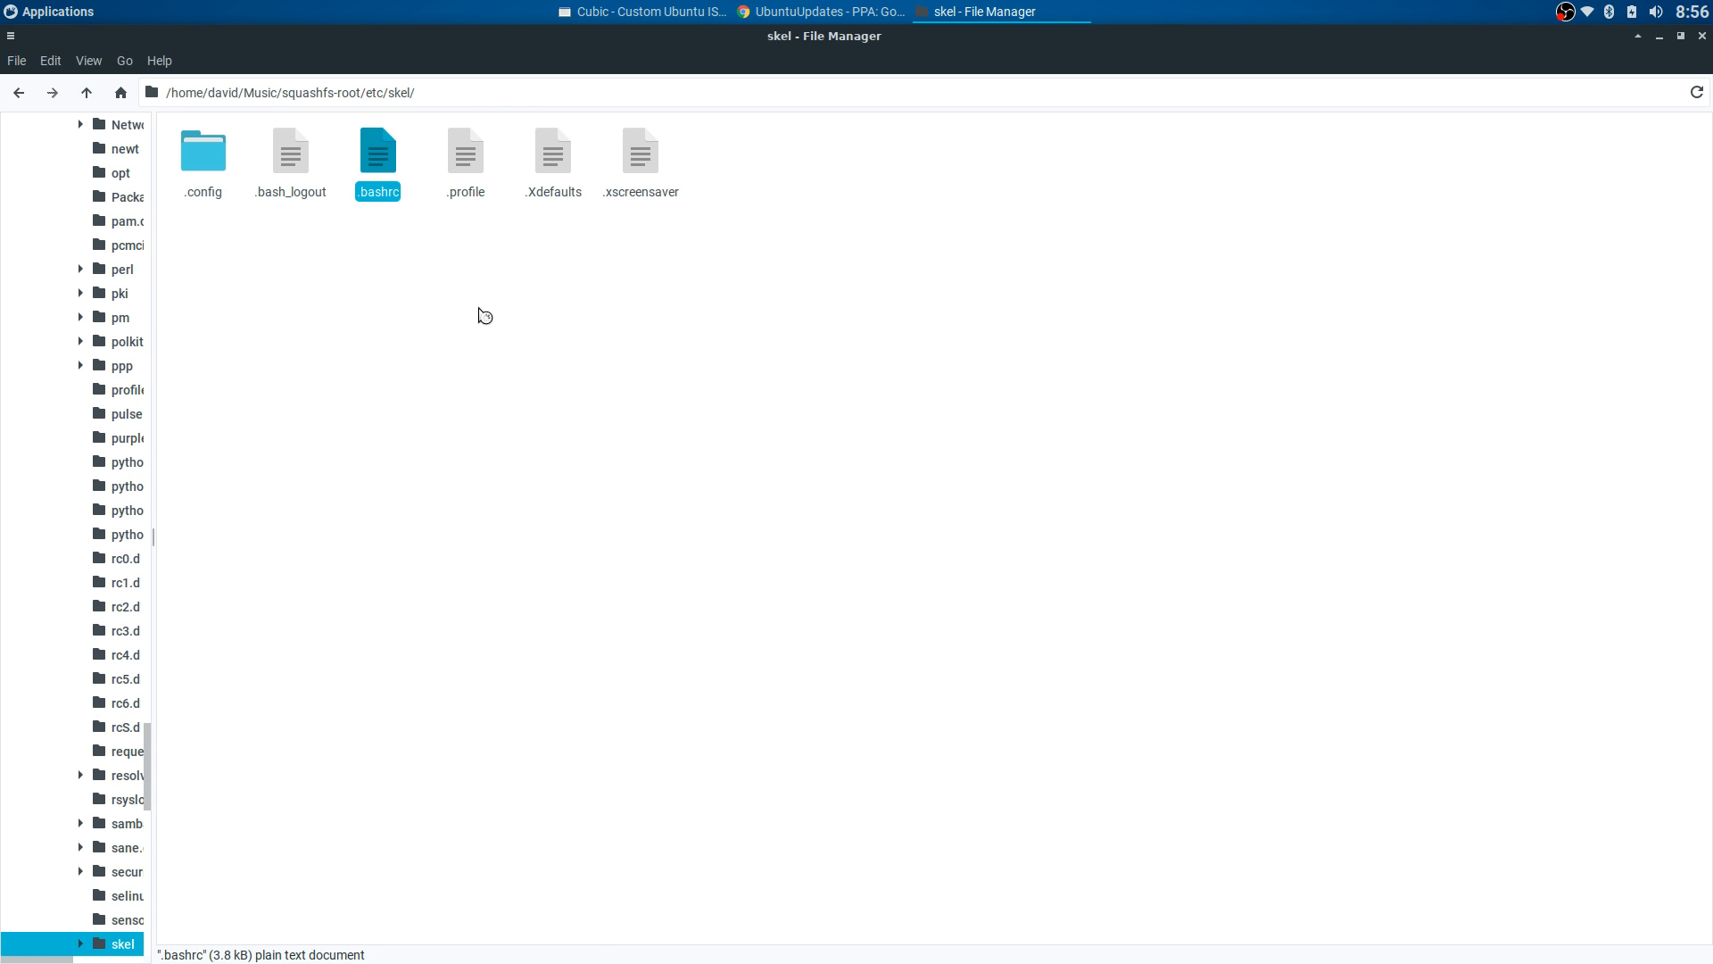
pyautogui.scroll(-20, 715, 394)
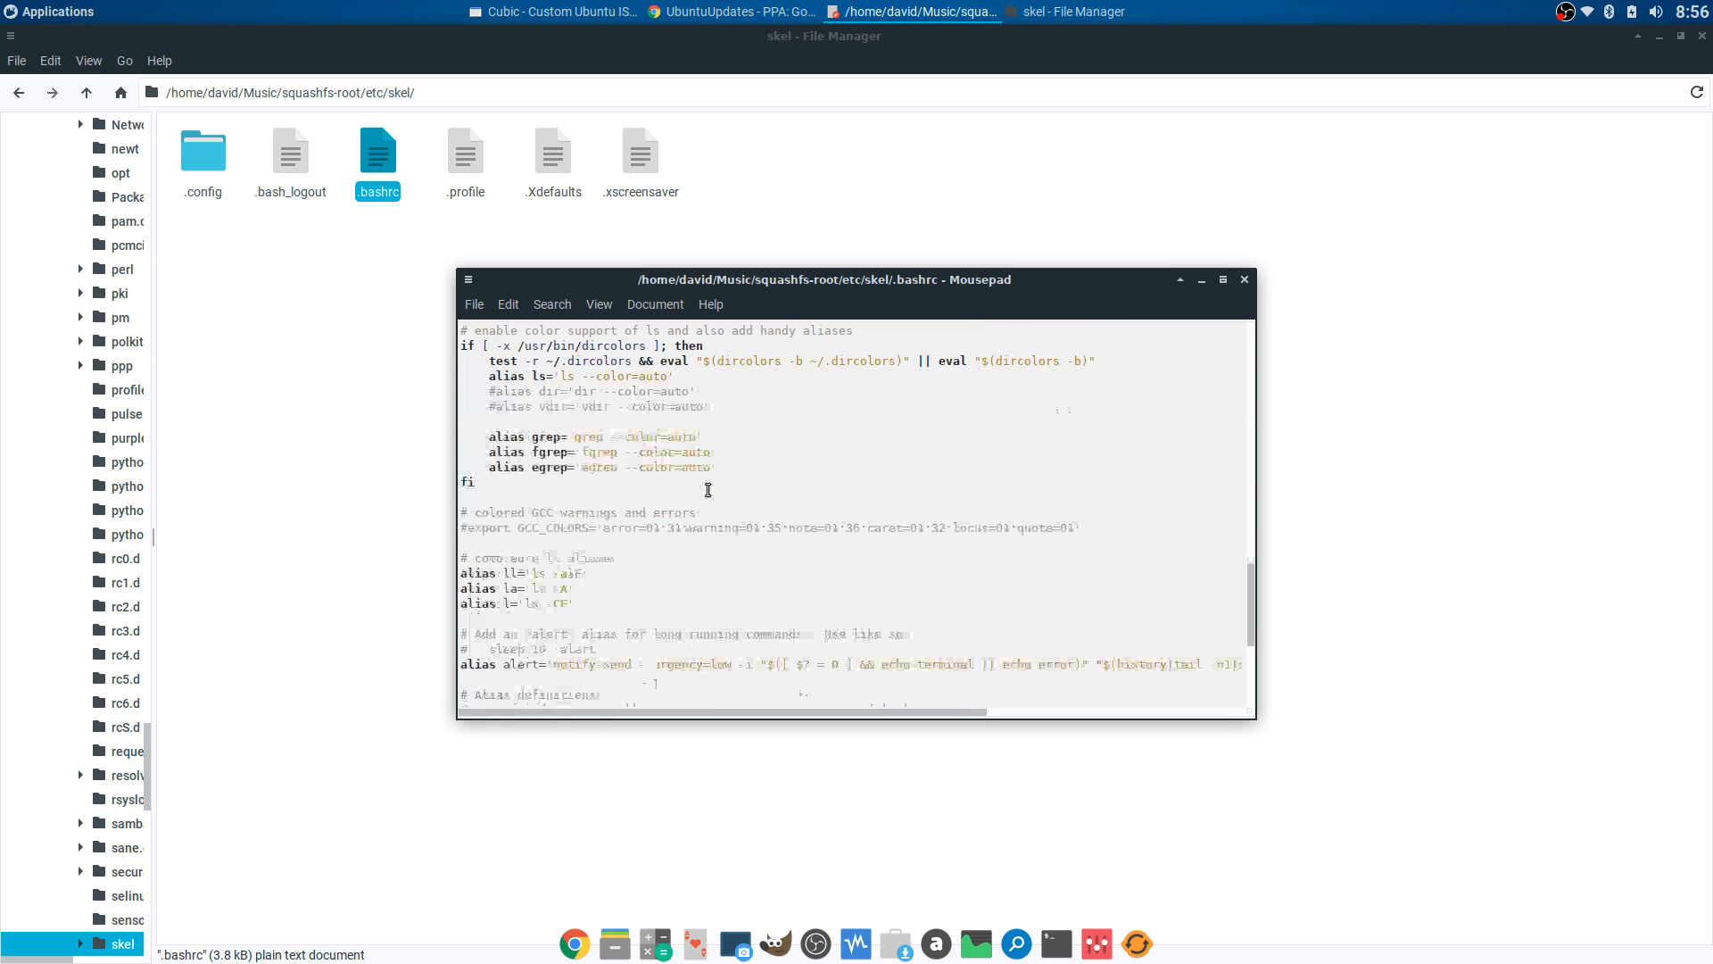
# - Reopen the skel folder as administrator, entering the admin password
pyautogui.click(1244, 280)
pyautogui.click(488, 238)
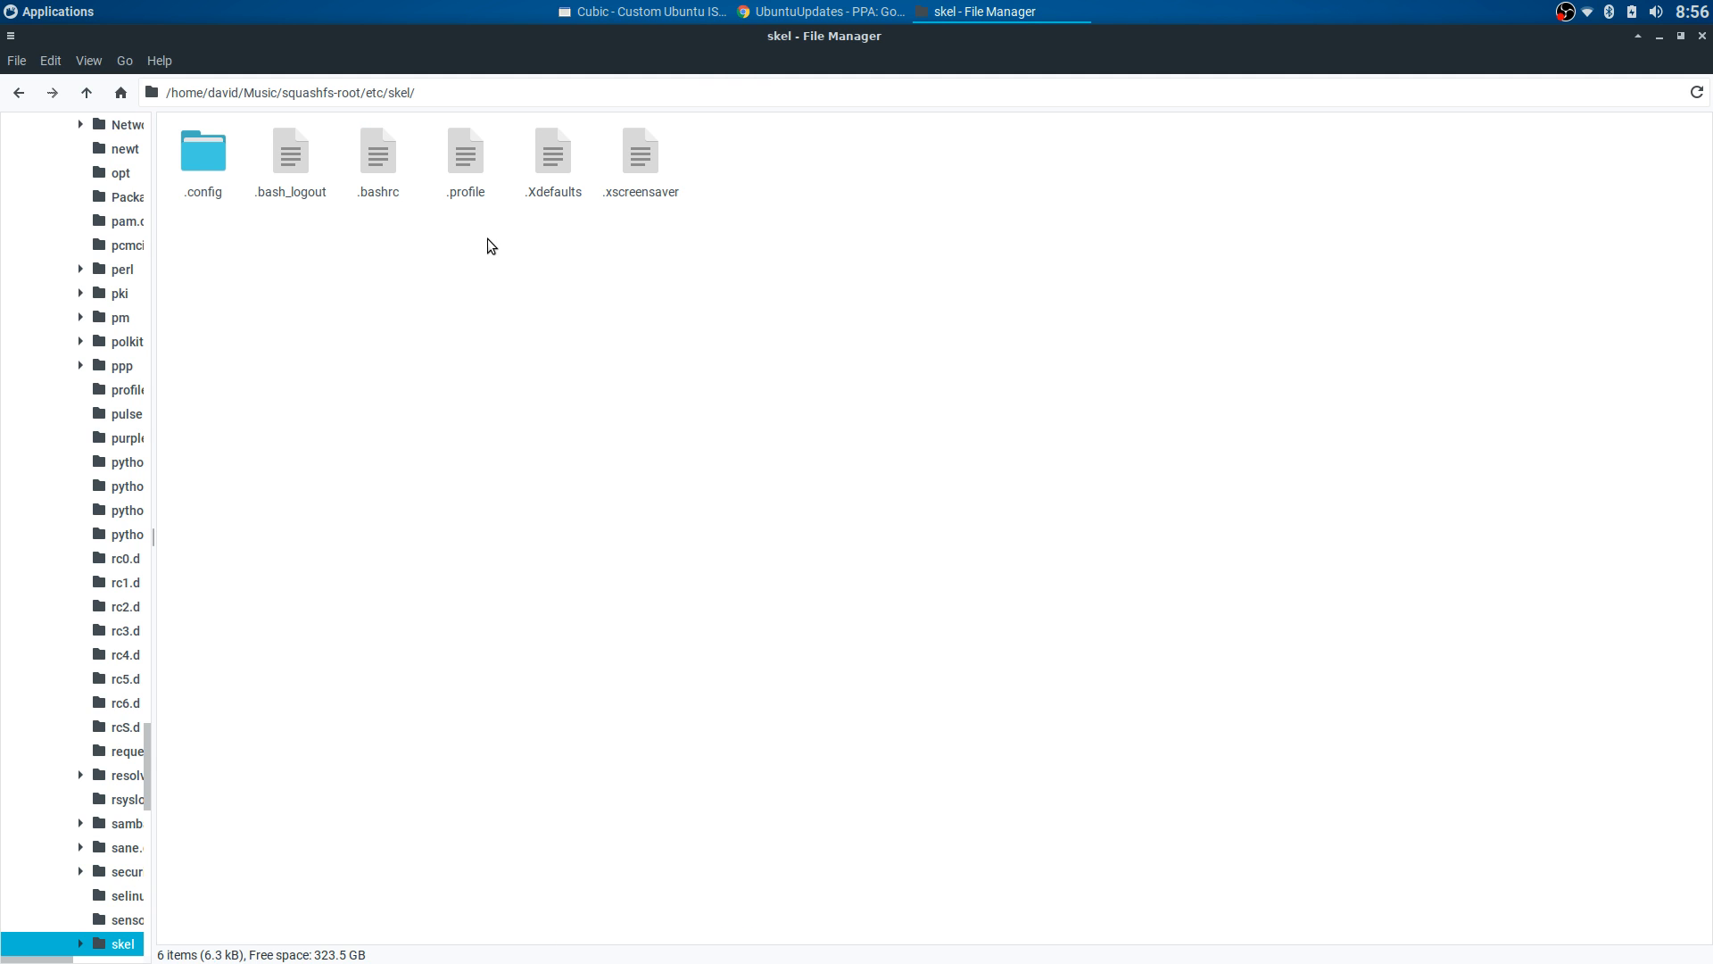
pyautogui.rightClick(491, 241)
pyautogui.click(522, 371)
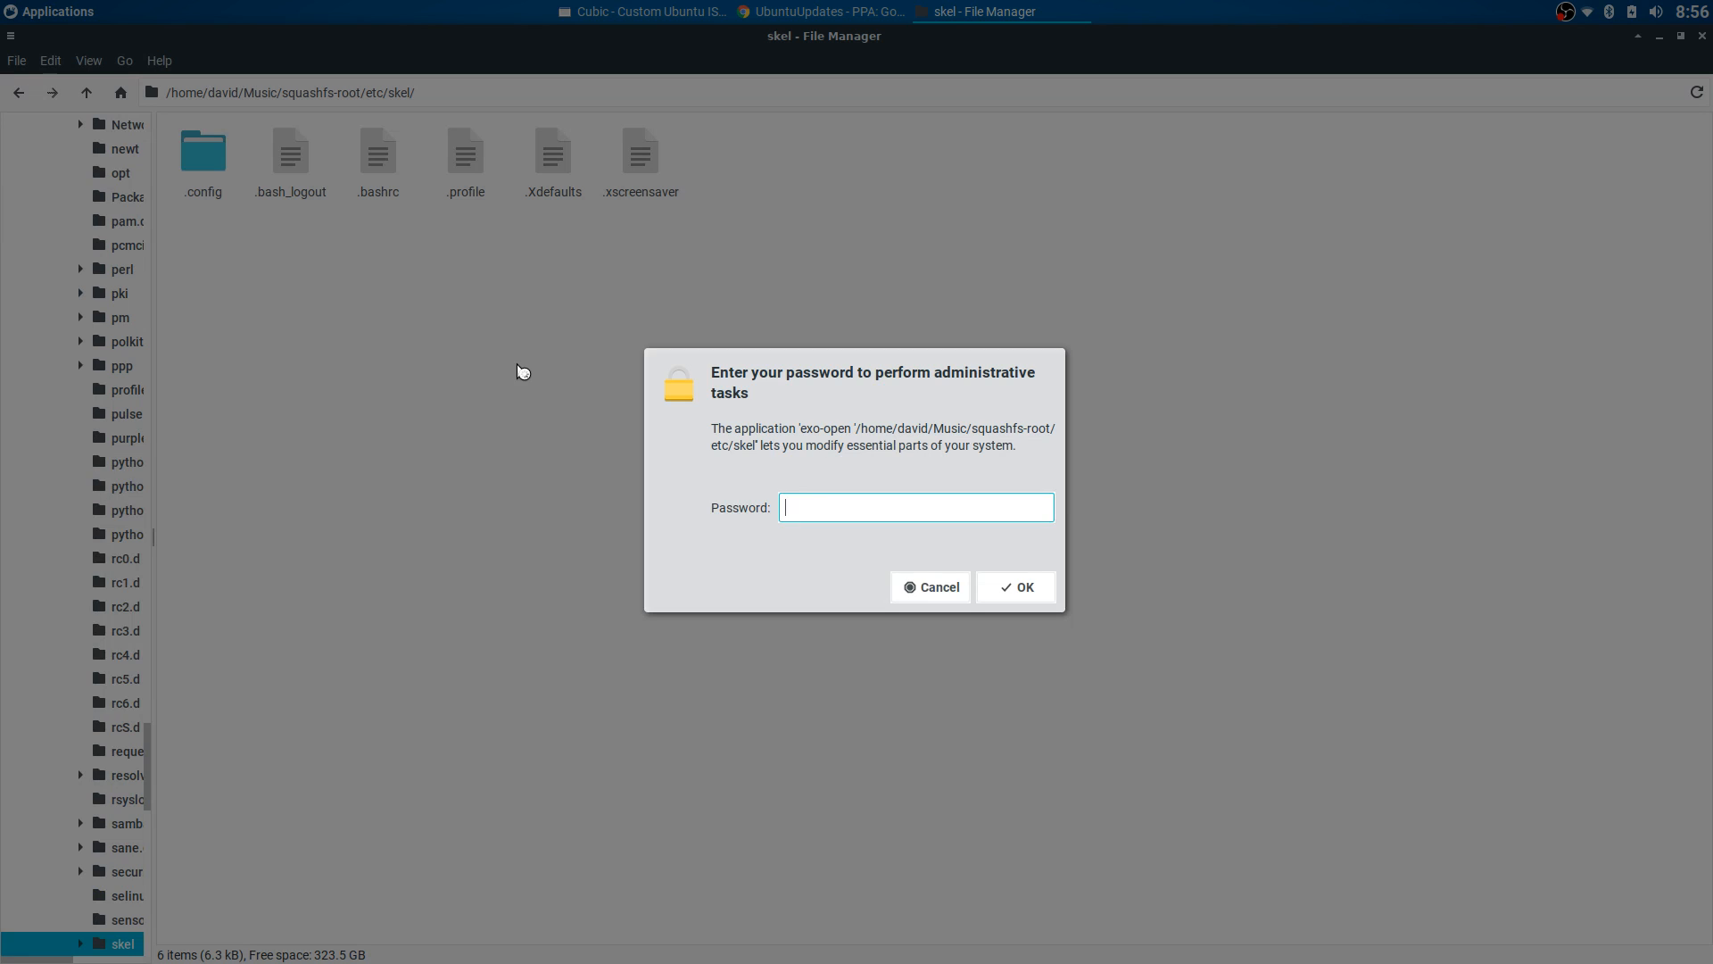
pyautogui.write('****')
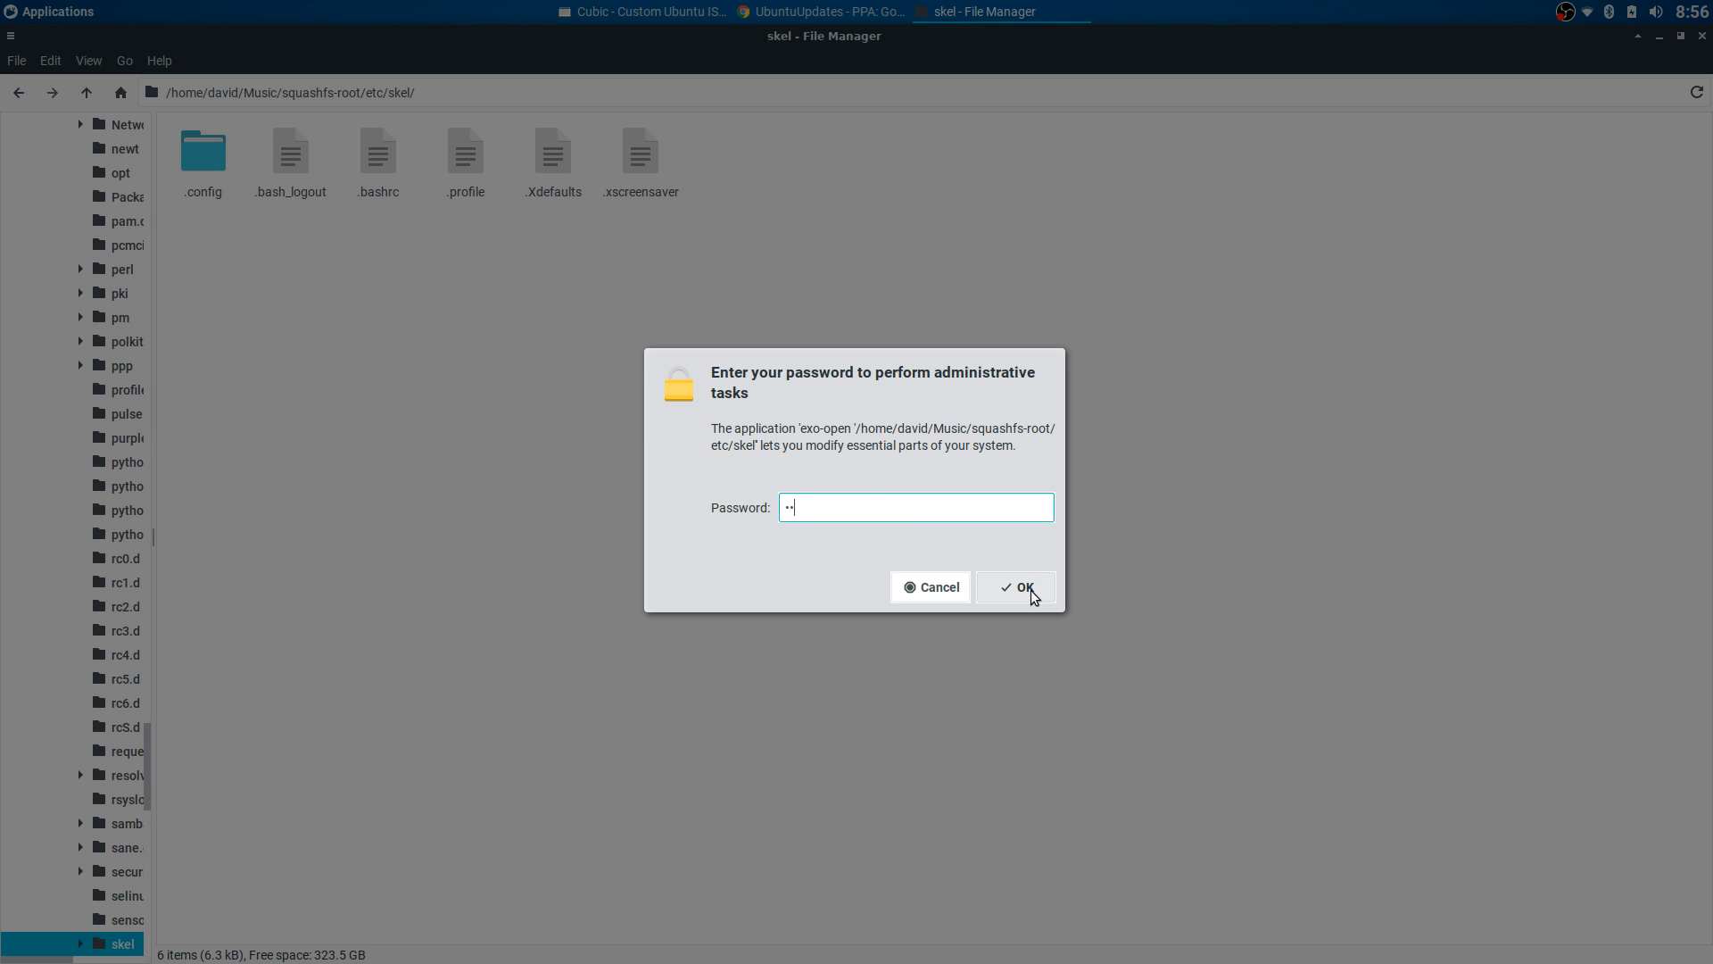
pyautogui.click(1026, 591)
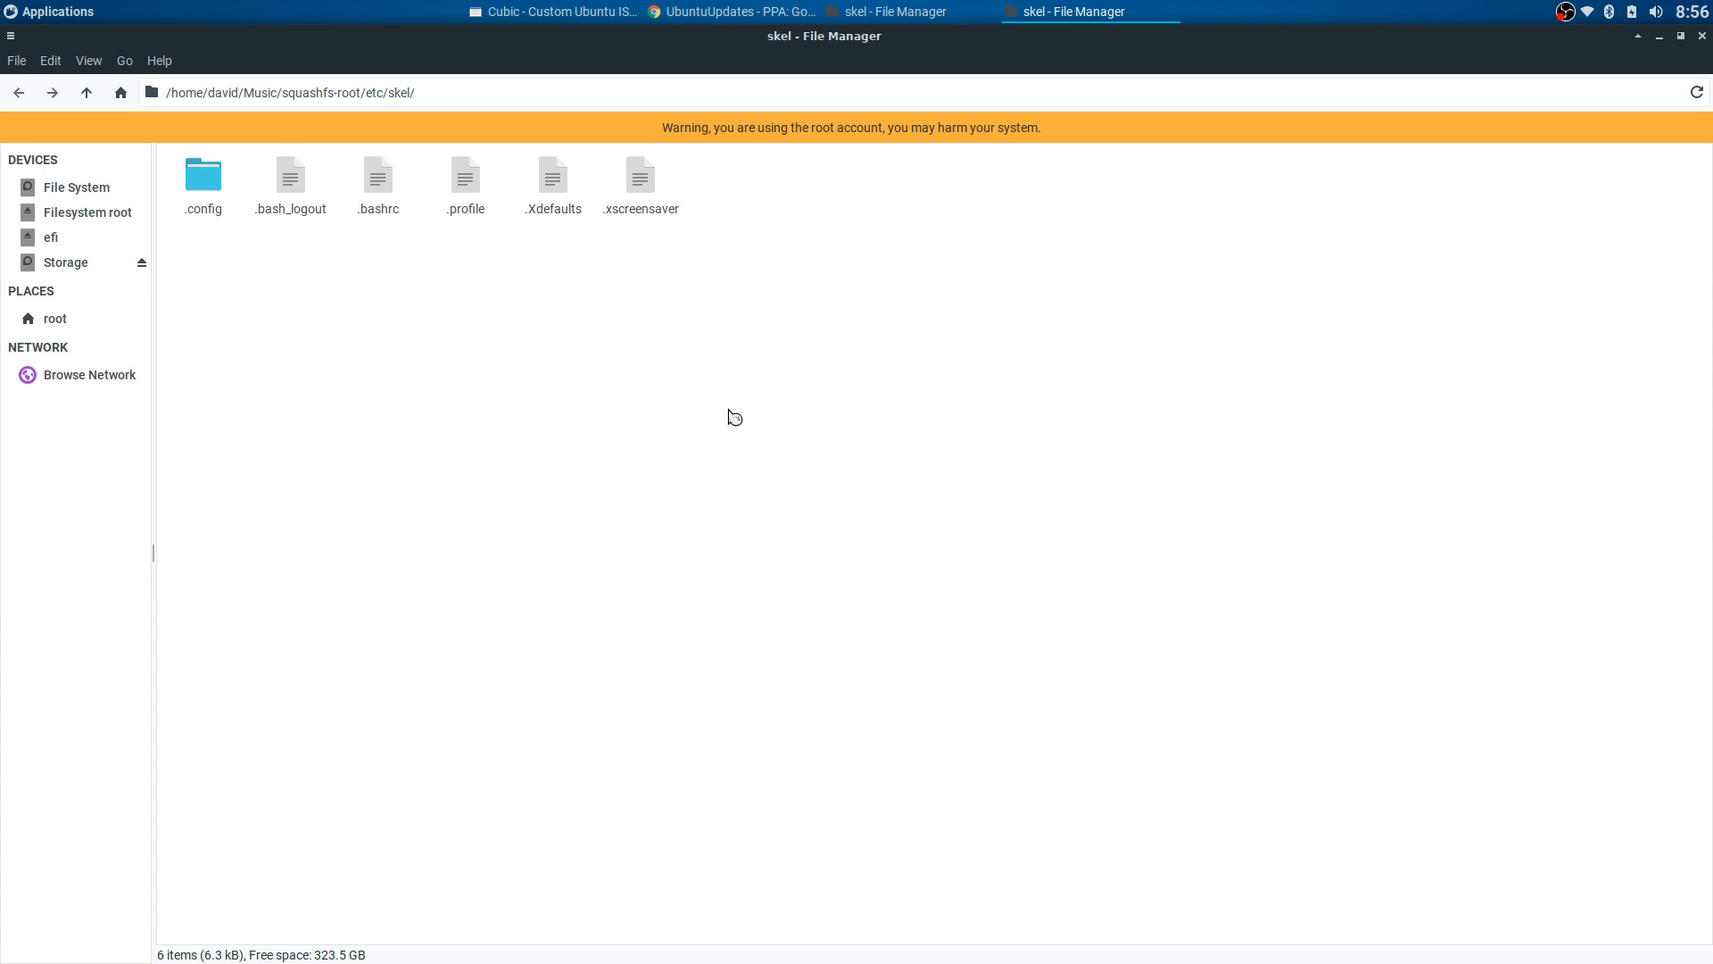
# - Open skel's .bashrc and type screenfetch on a new last line
pyautogui.click(379, 198)
pyautogui.doubleClick(379, 198)
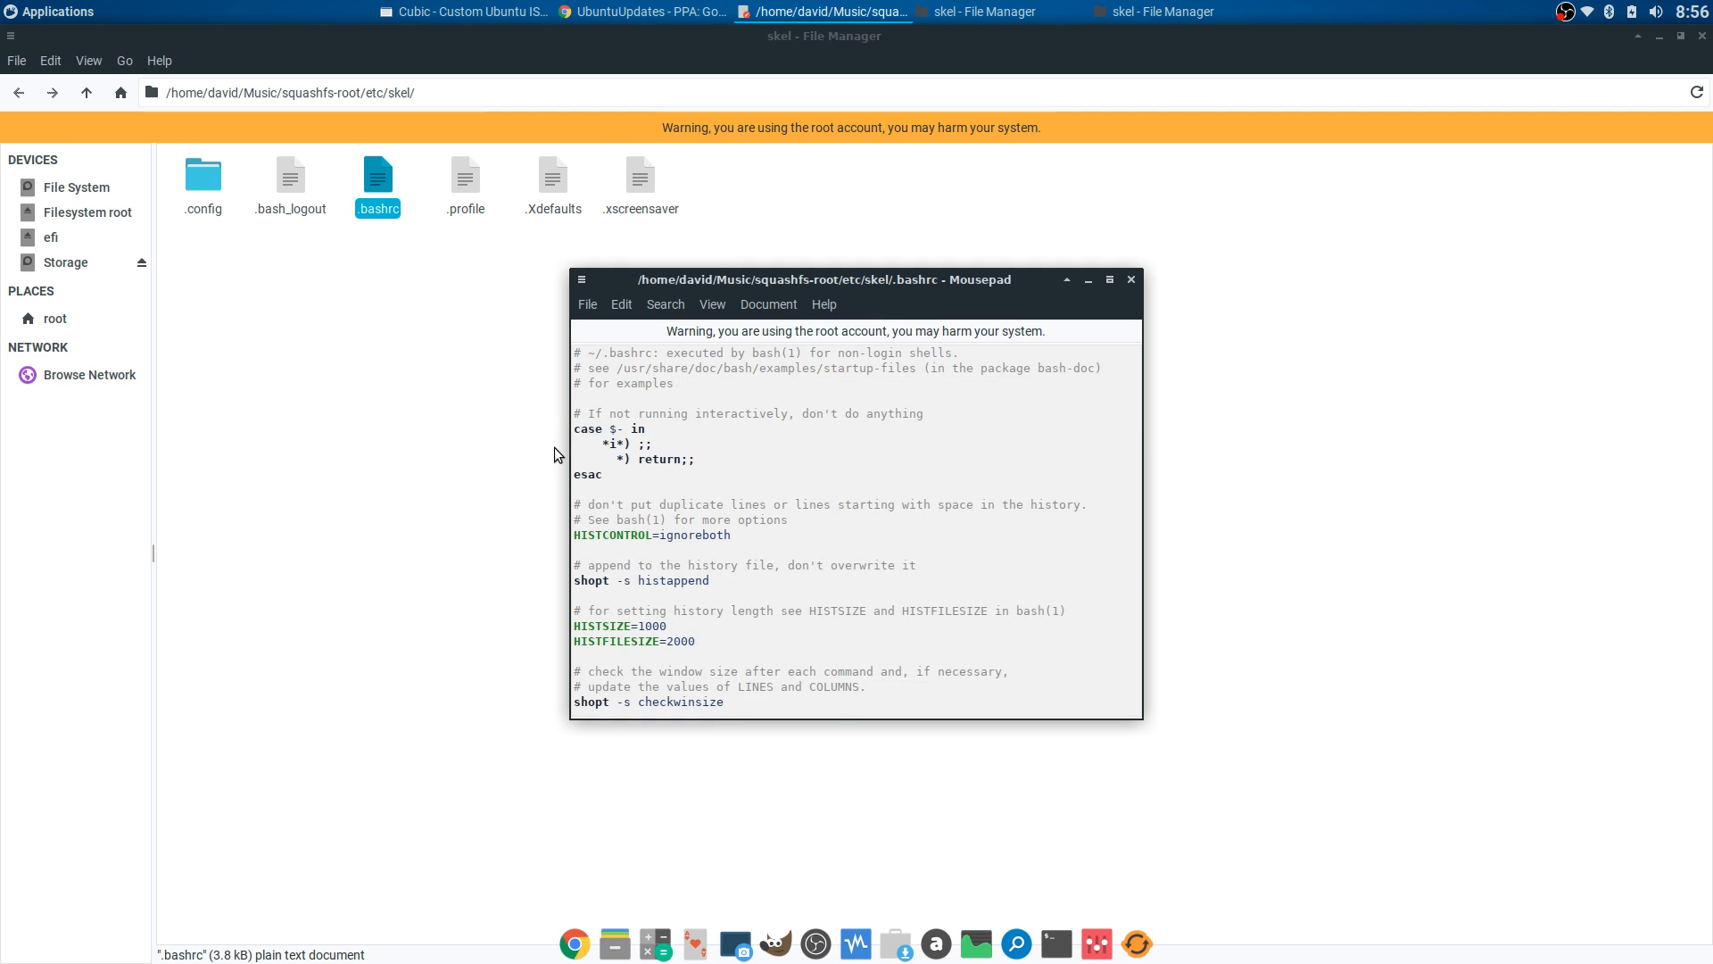
pyautogui.scroll(-7, 935, 544)
pyautogui.scroll(-20, 935, 544)
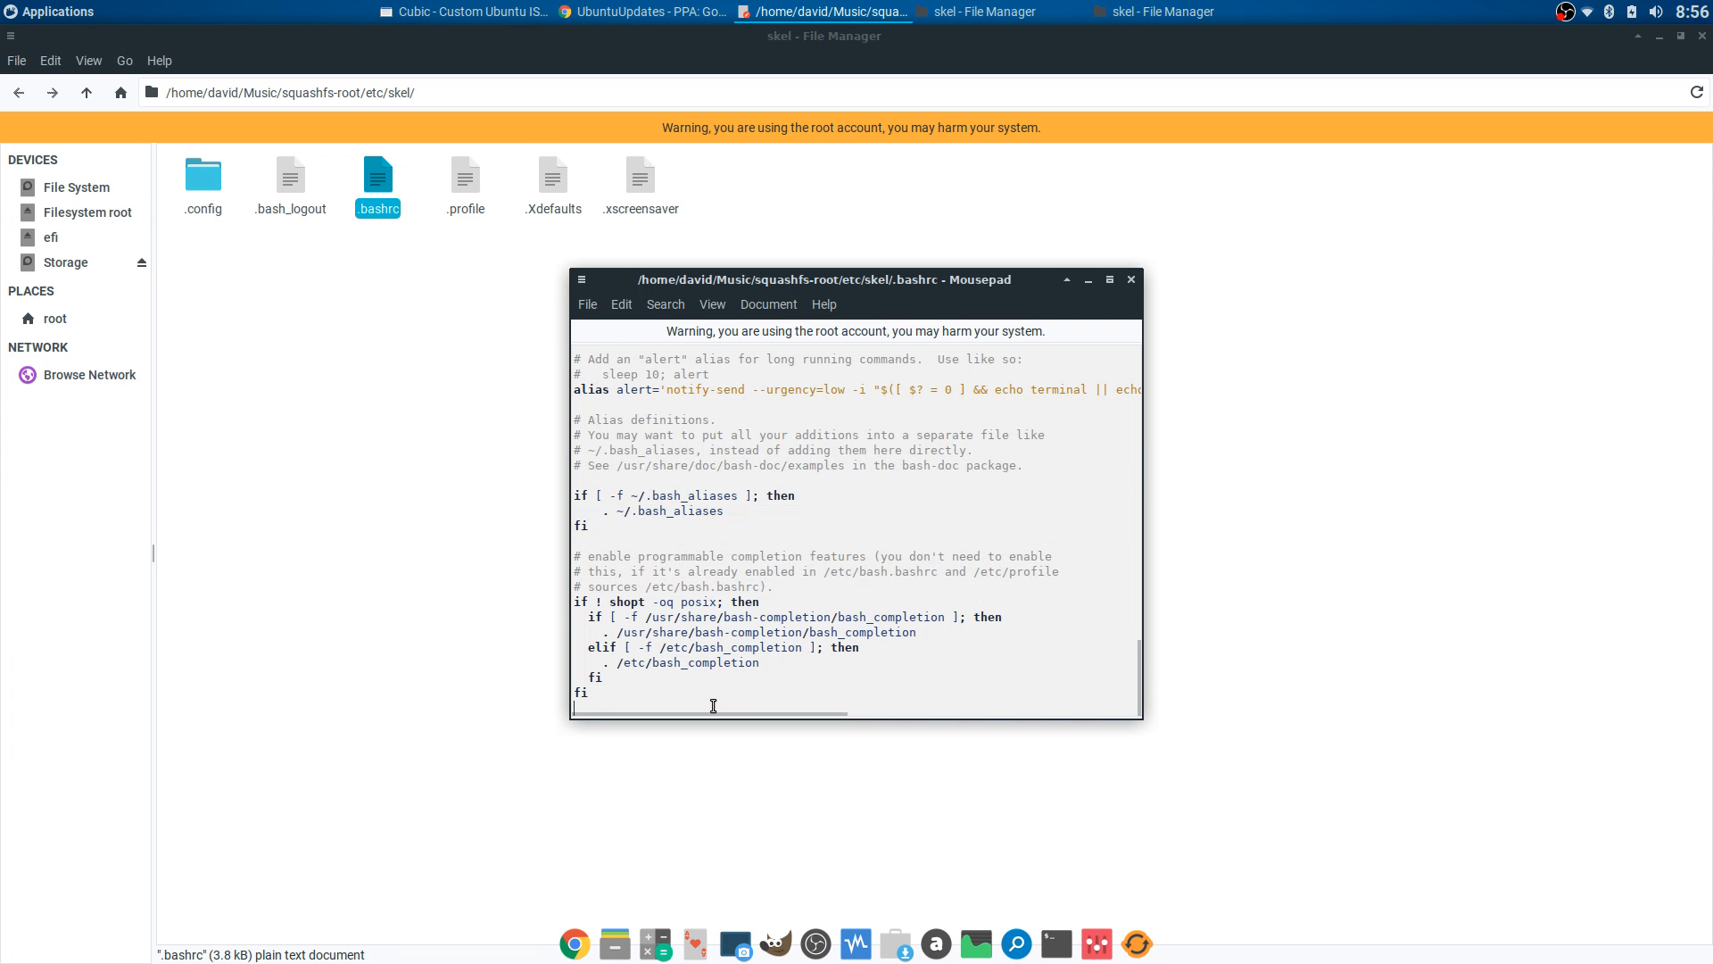
pyautogui.write('screenfetch')
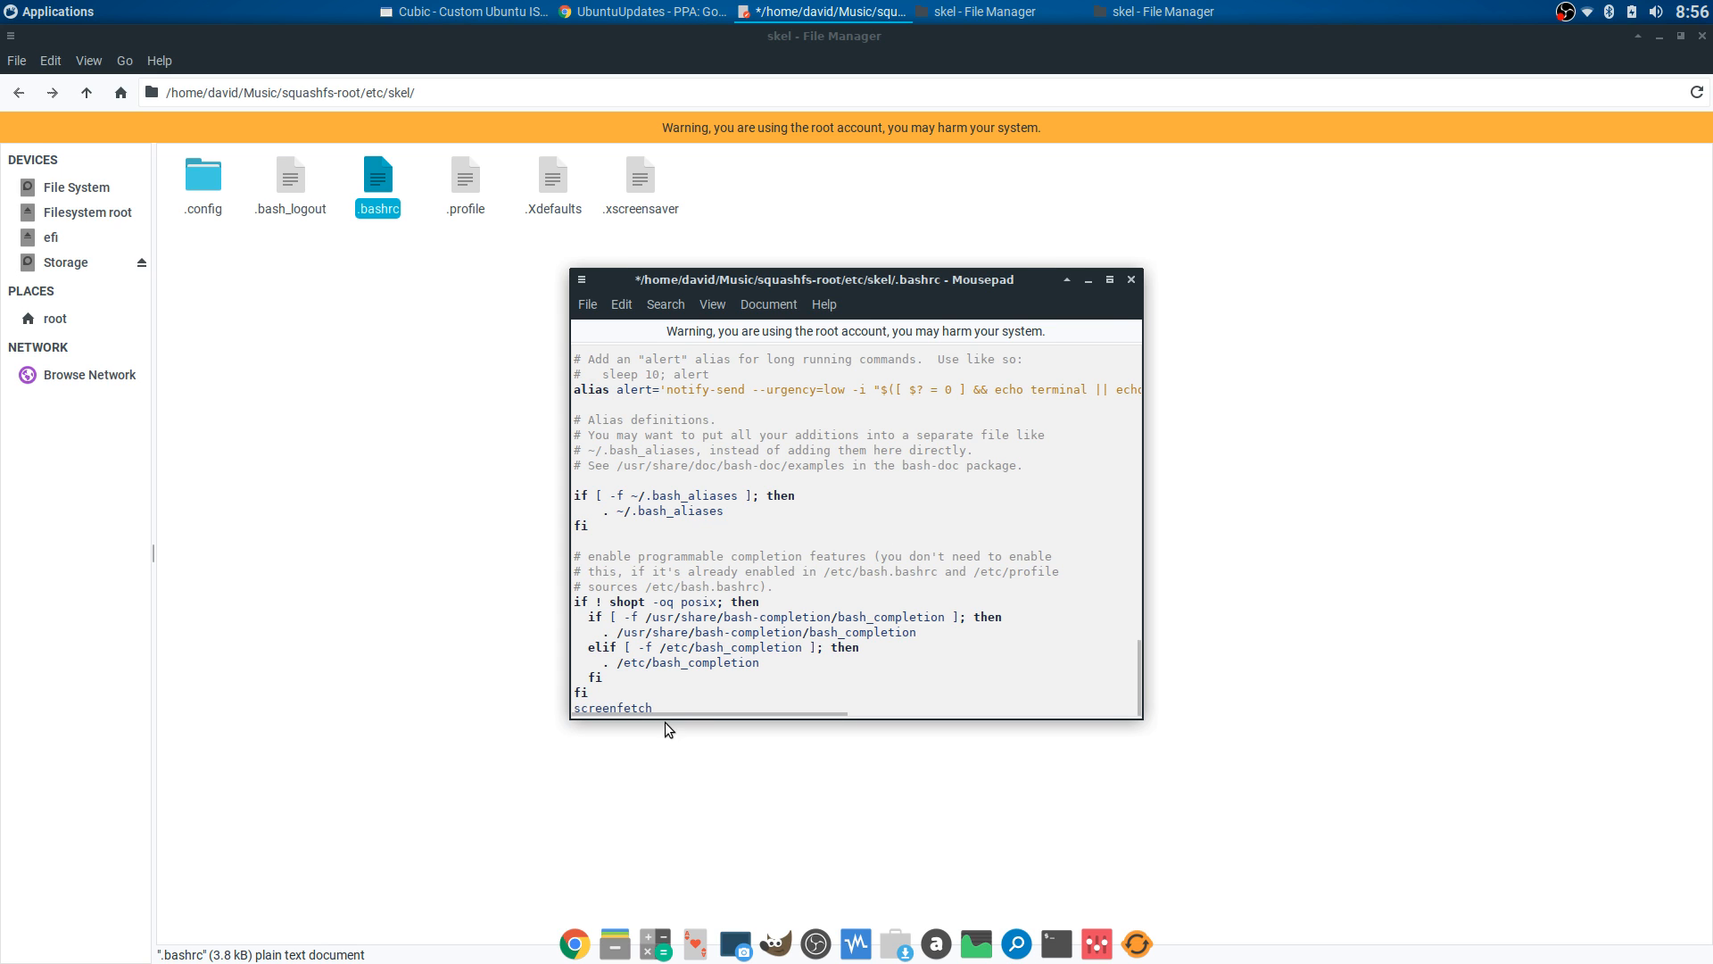
# - Save the screenfetch change to .bashrc and close Mousepad
pyautogui.click(1130, 283)
pyautogui.click(1010, 567)
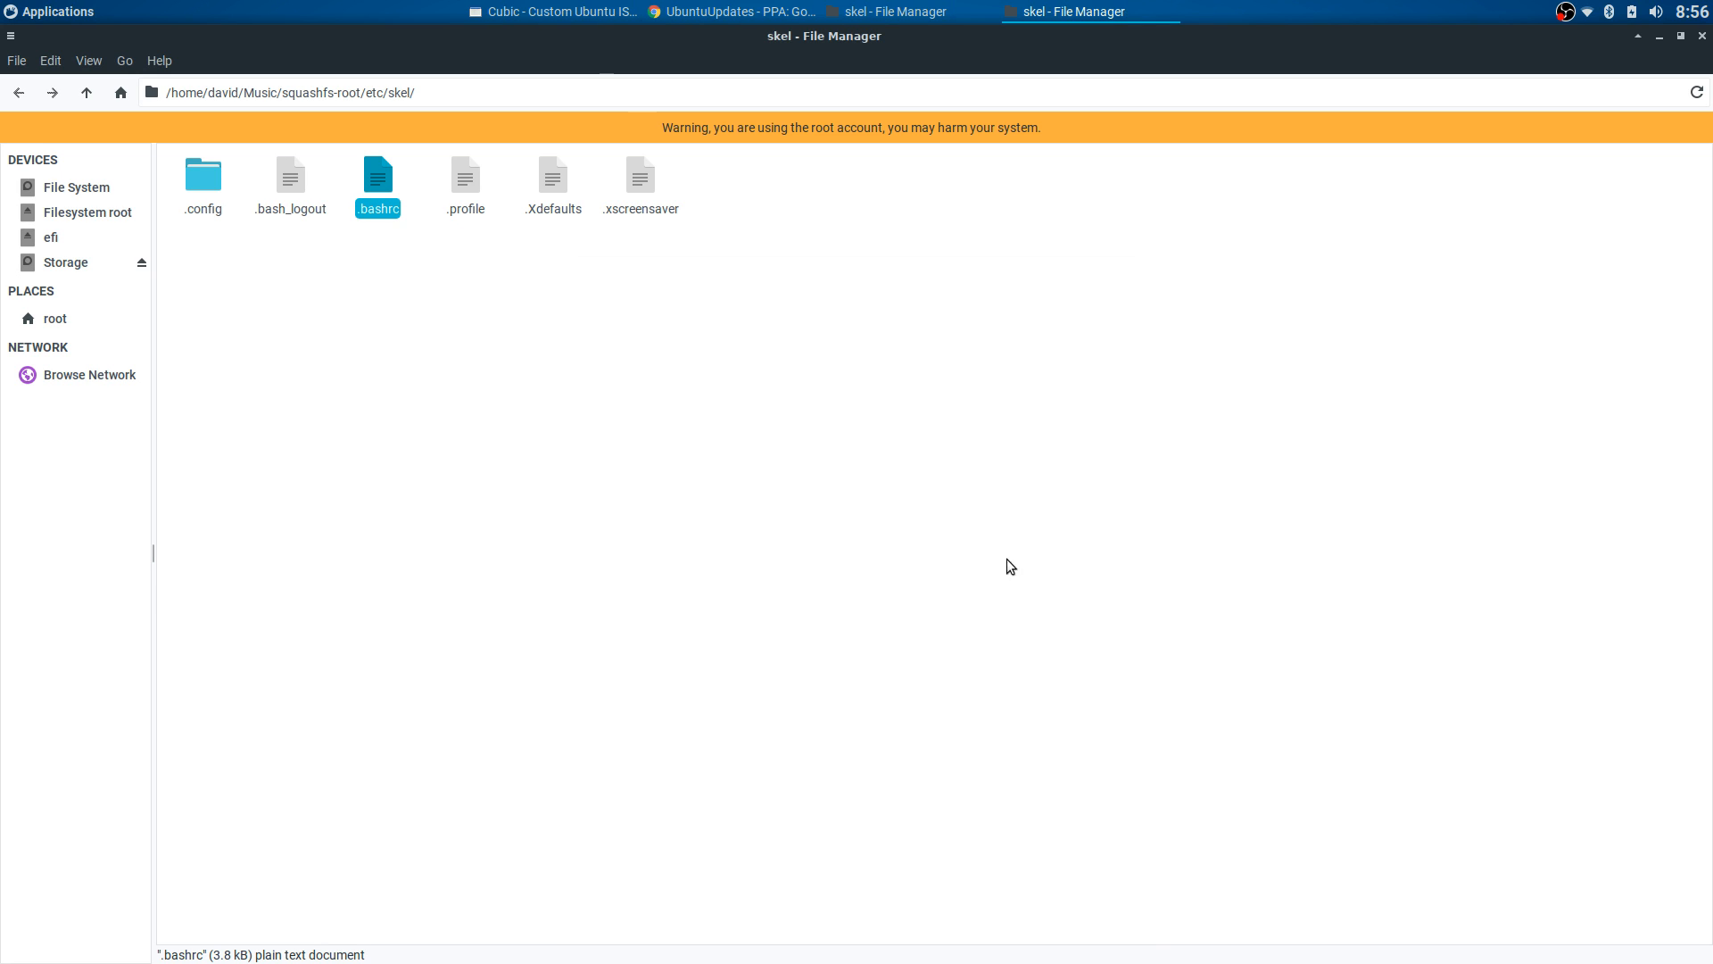
pyautogui.click(336, 299)
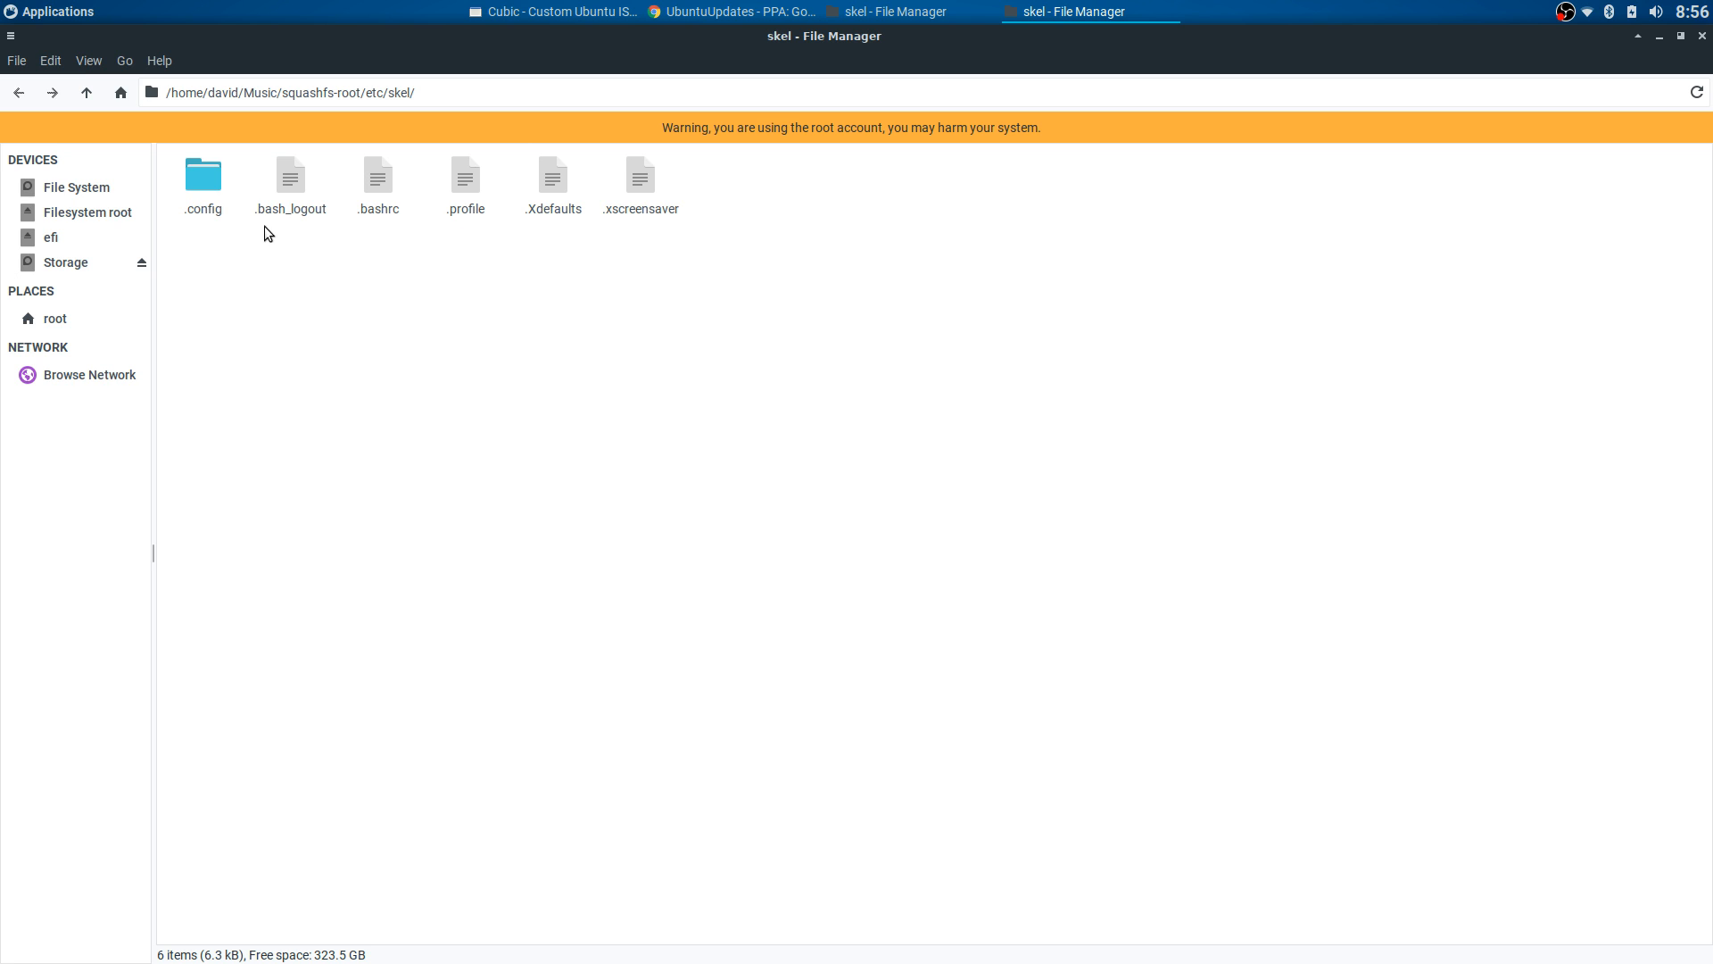
# - Delete skel's .config and paste the copied config files, replacing all duplicates
pyautogui.rightClick(200, 178)
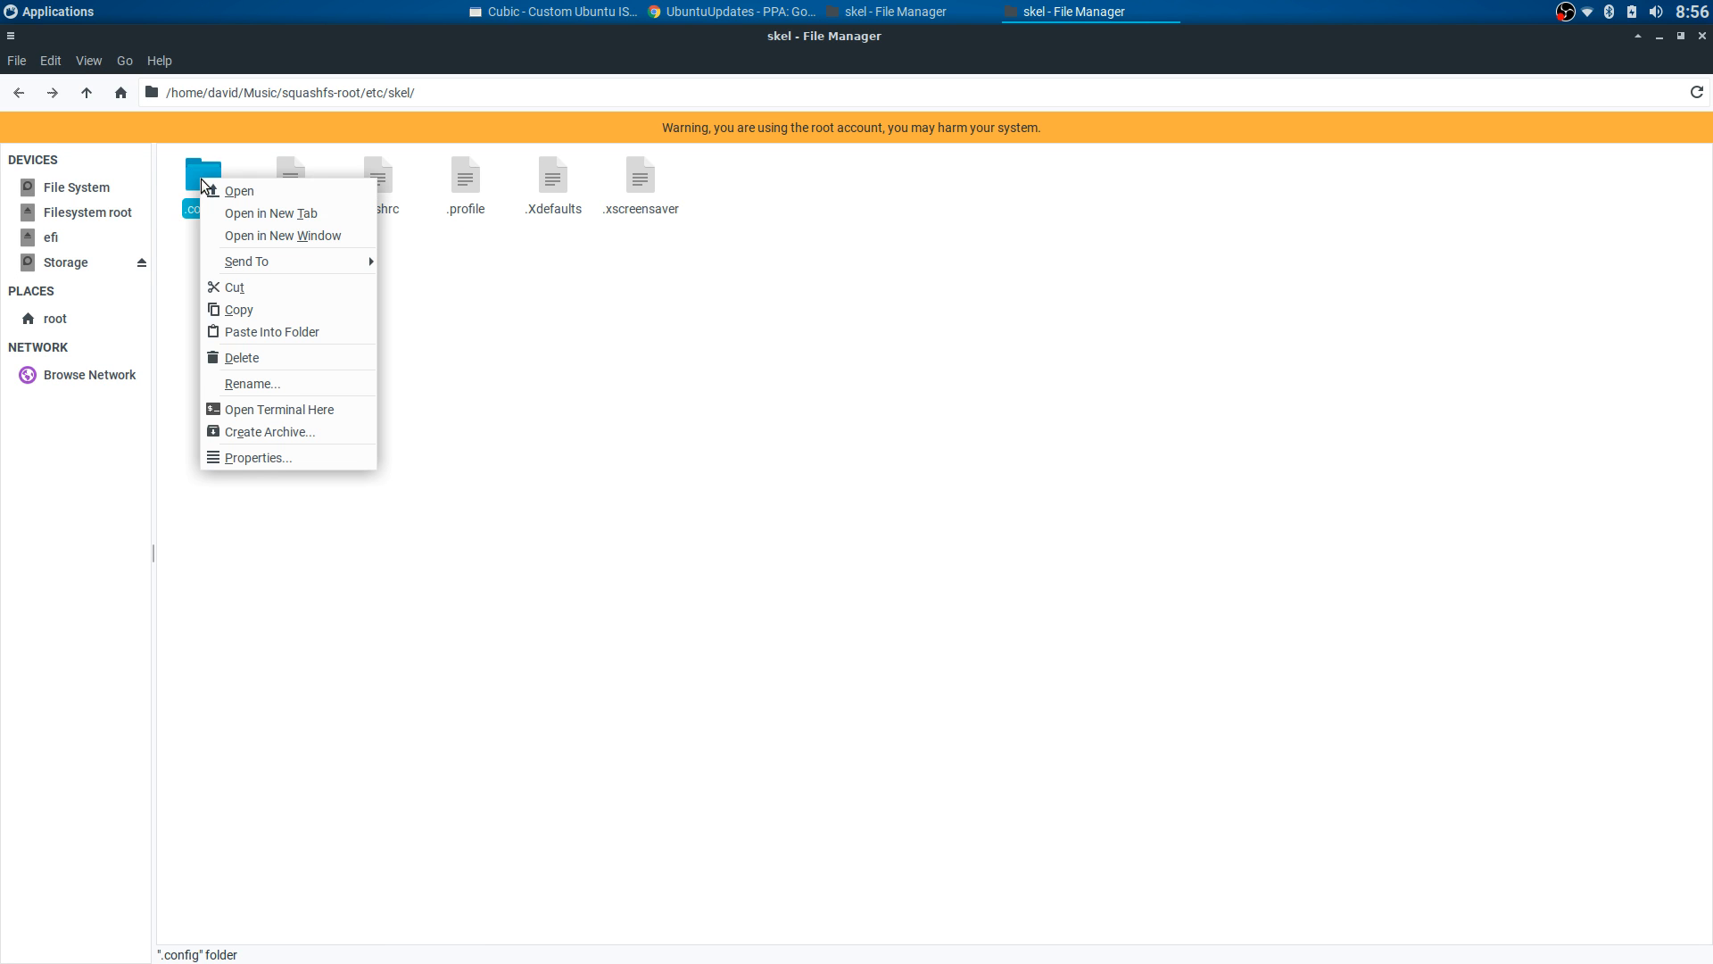
pyautogui.click(235, 357)
pyautogui.click(953, 571)
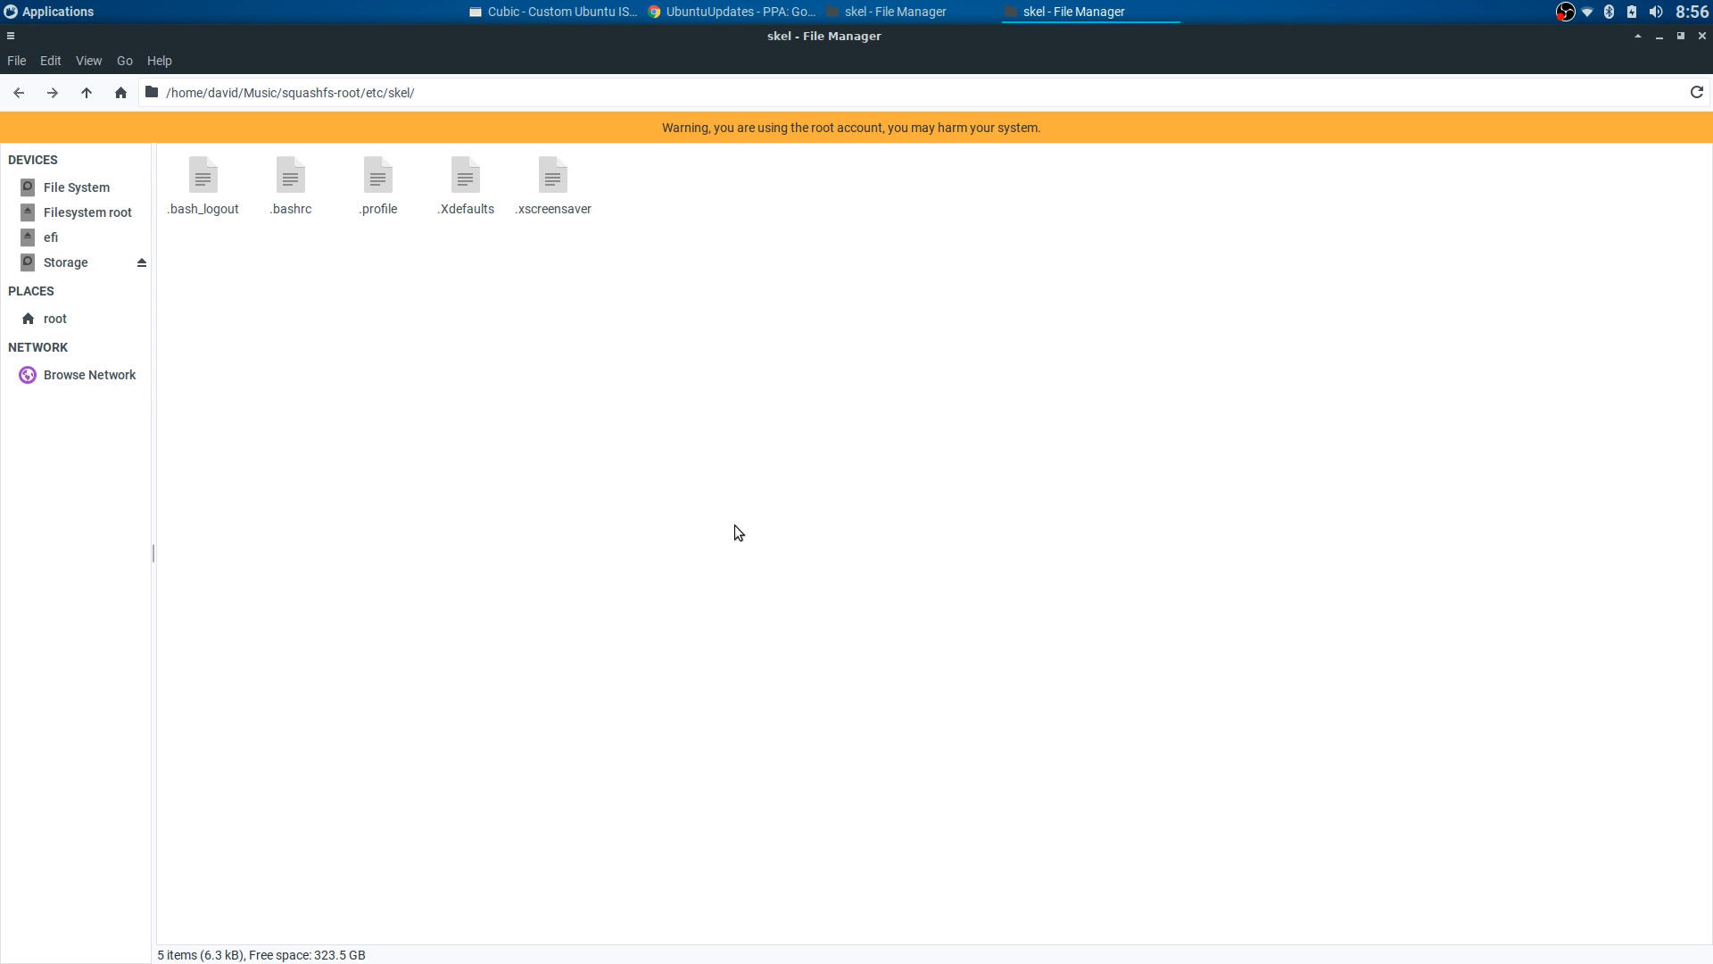
pyautogui.rightClick(582, 357)
pyautogui.click(604, 412)
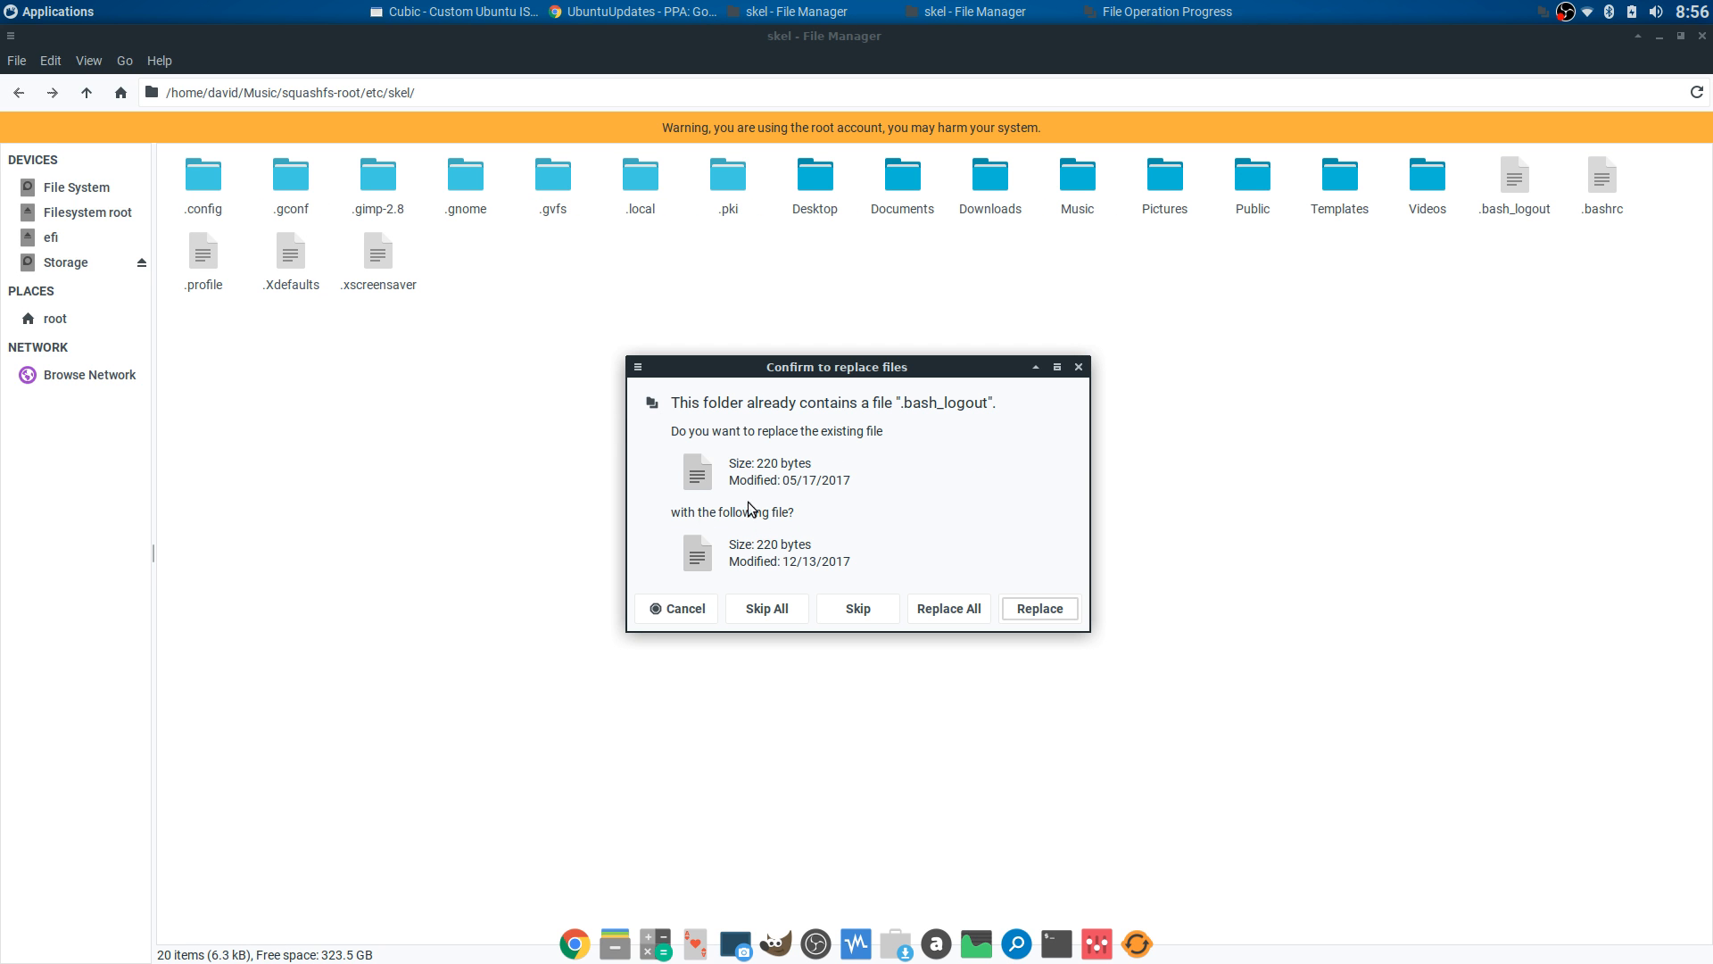
pyautogui.click(944, 610)
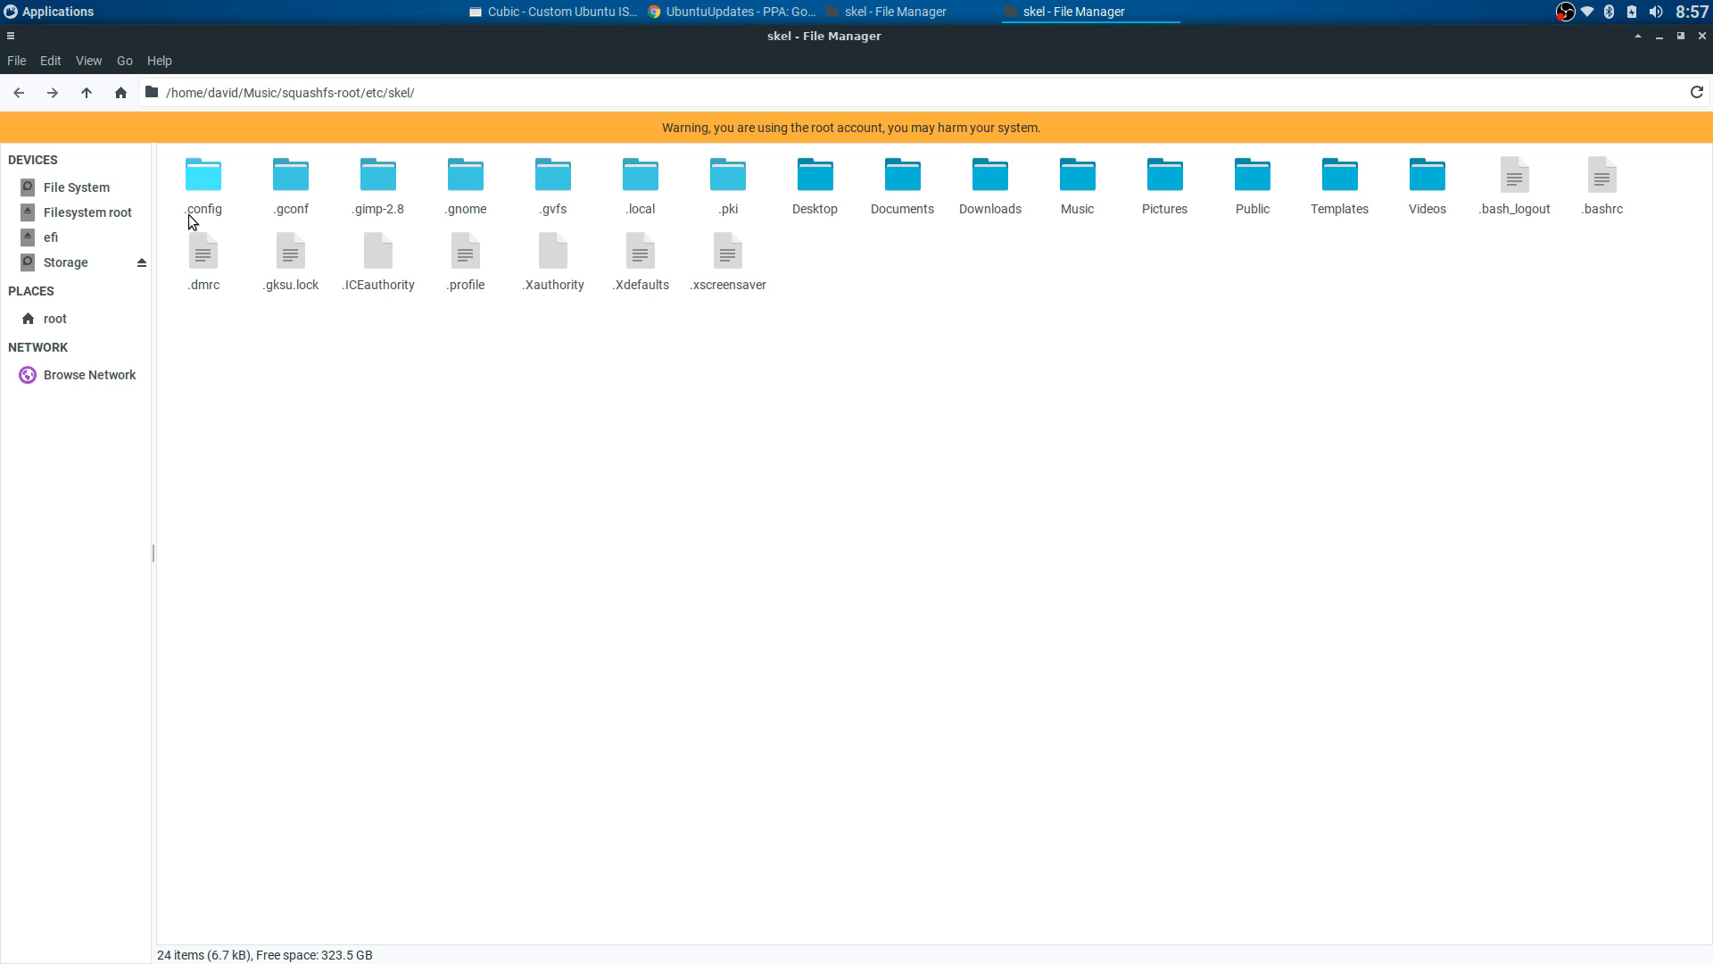
# - Check the new .config folder, then go to the File System root
pyautogui.doubleClick(211, 180)
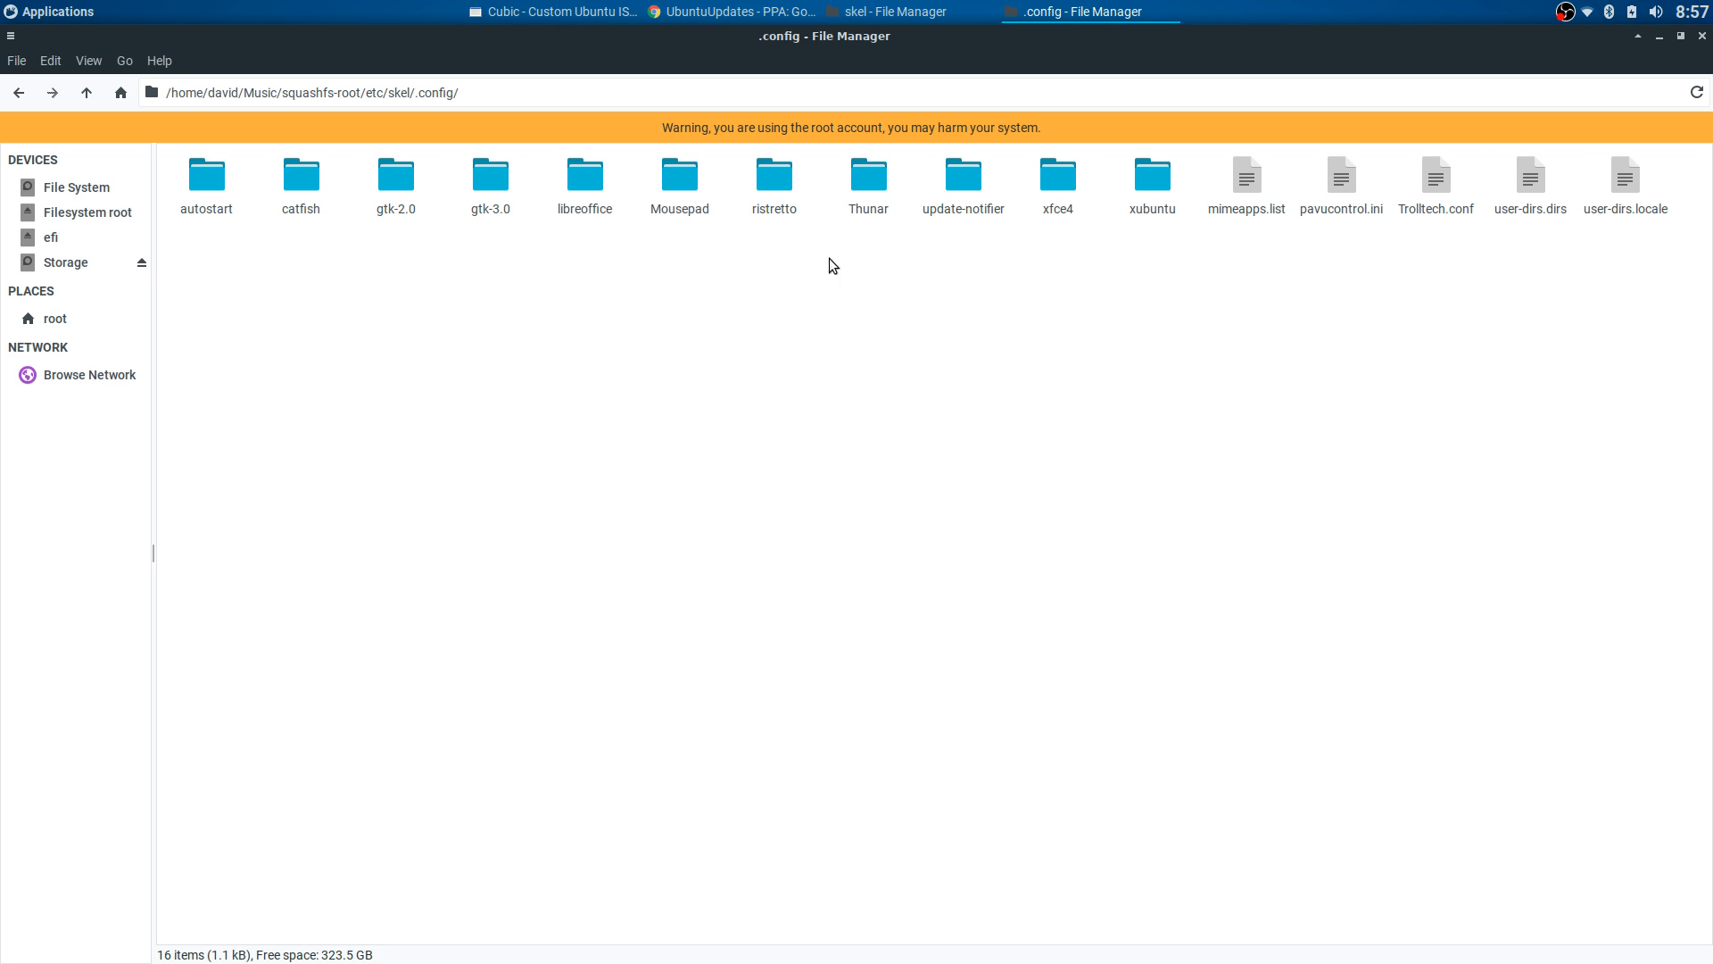
pyautogui.click(17, 95)
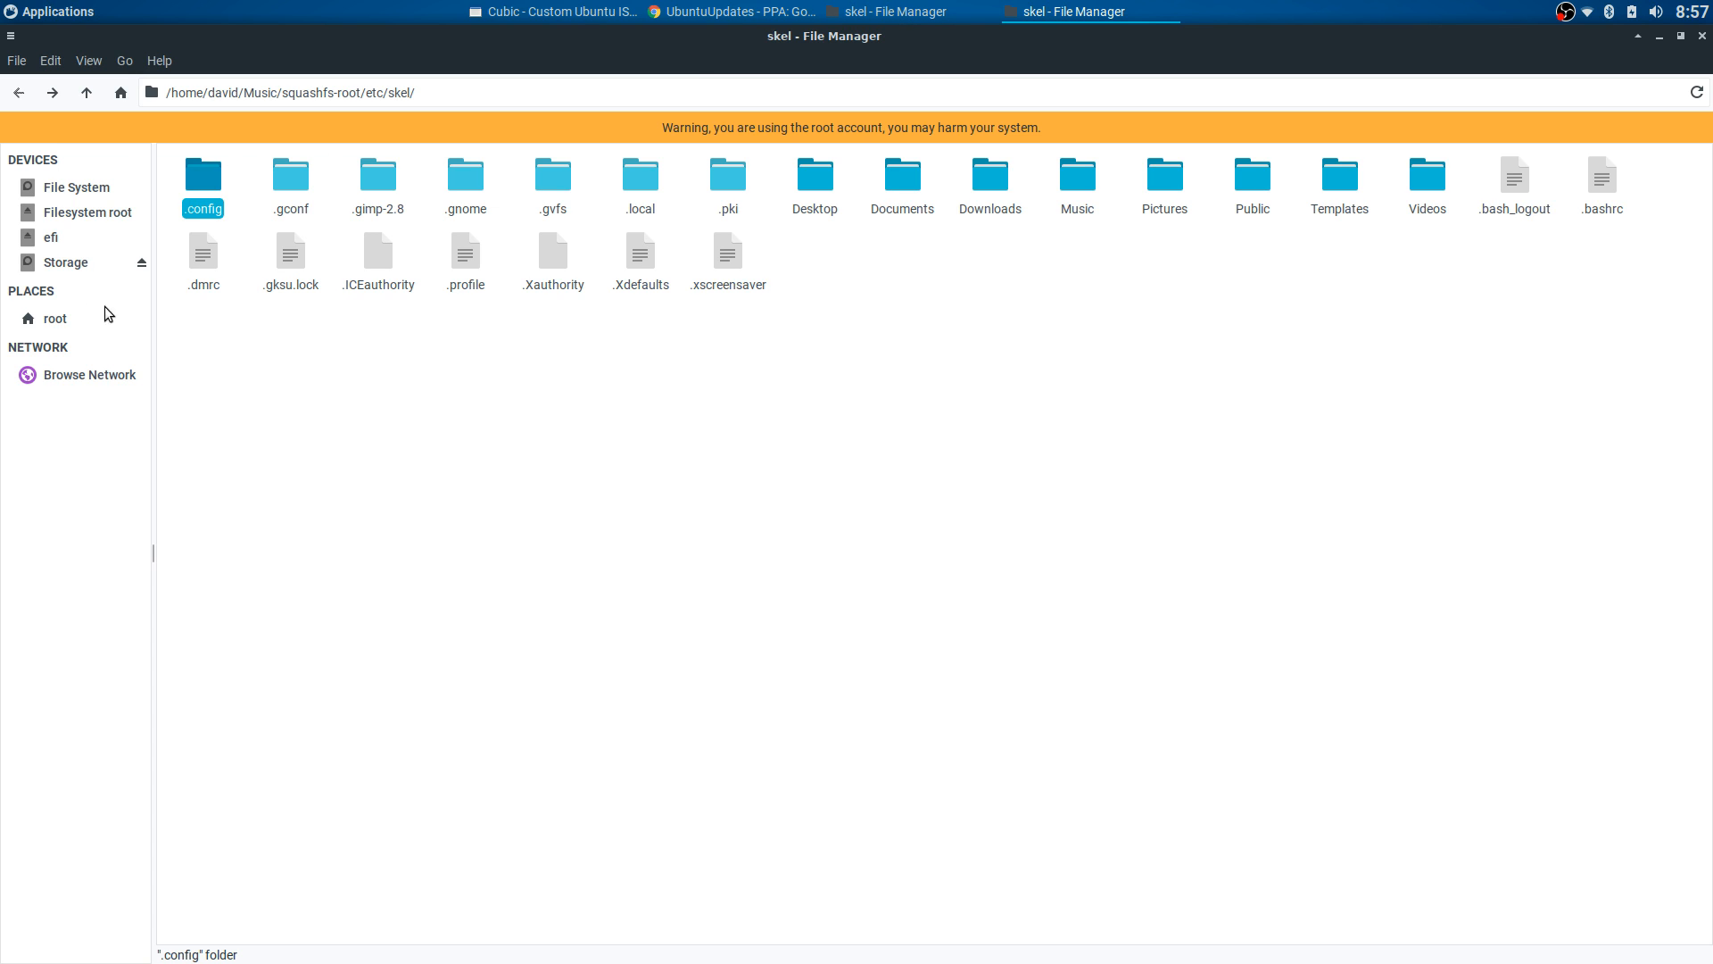
pyautogui.click(95, 192)
pyautogui.doubleClick(546, 178)
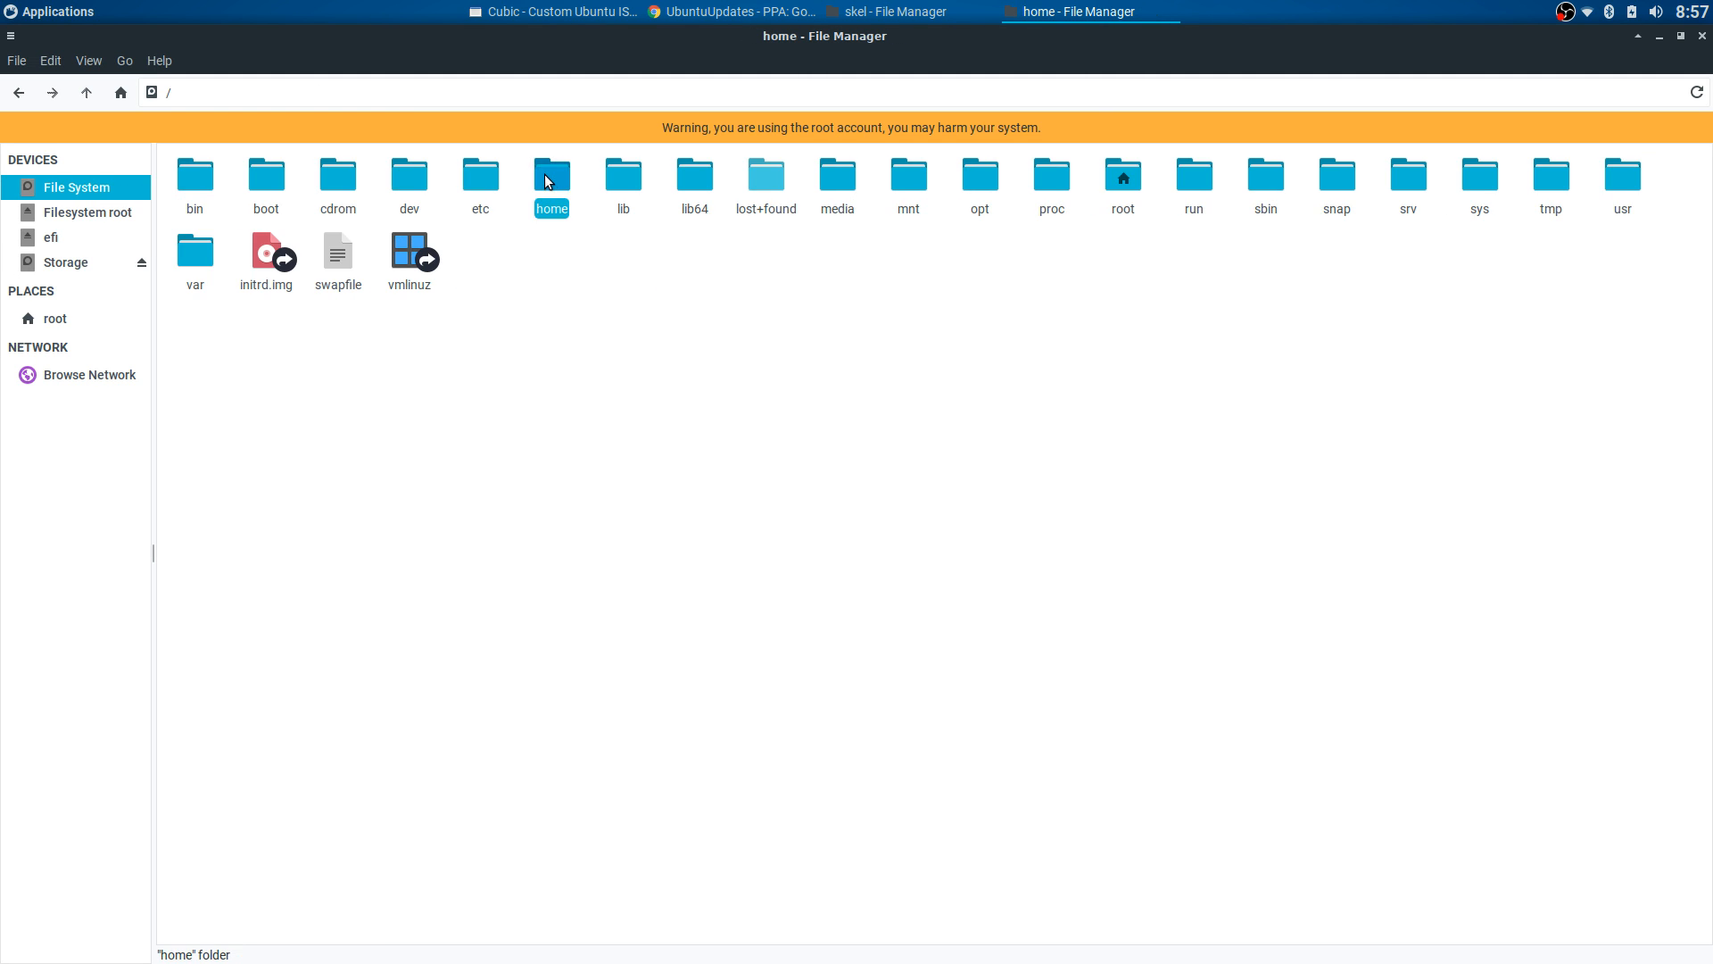
pyautogui.doubleClick(169, 182)
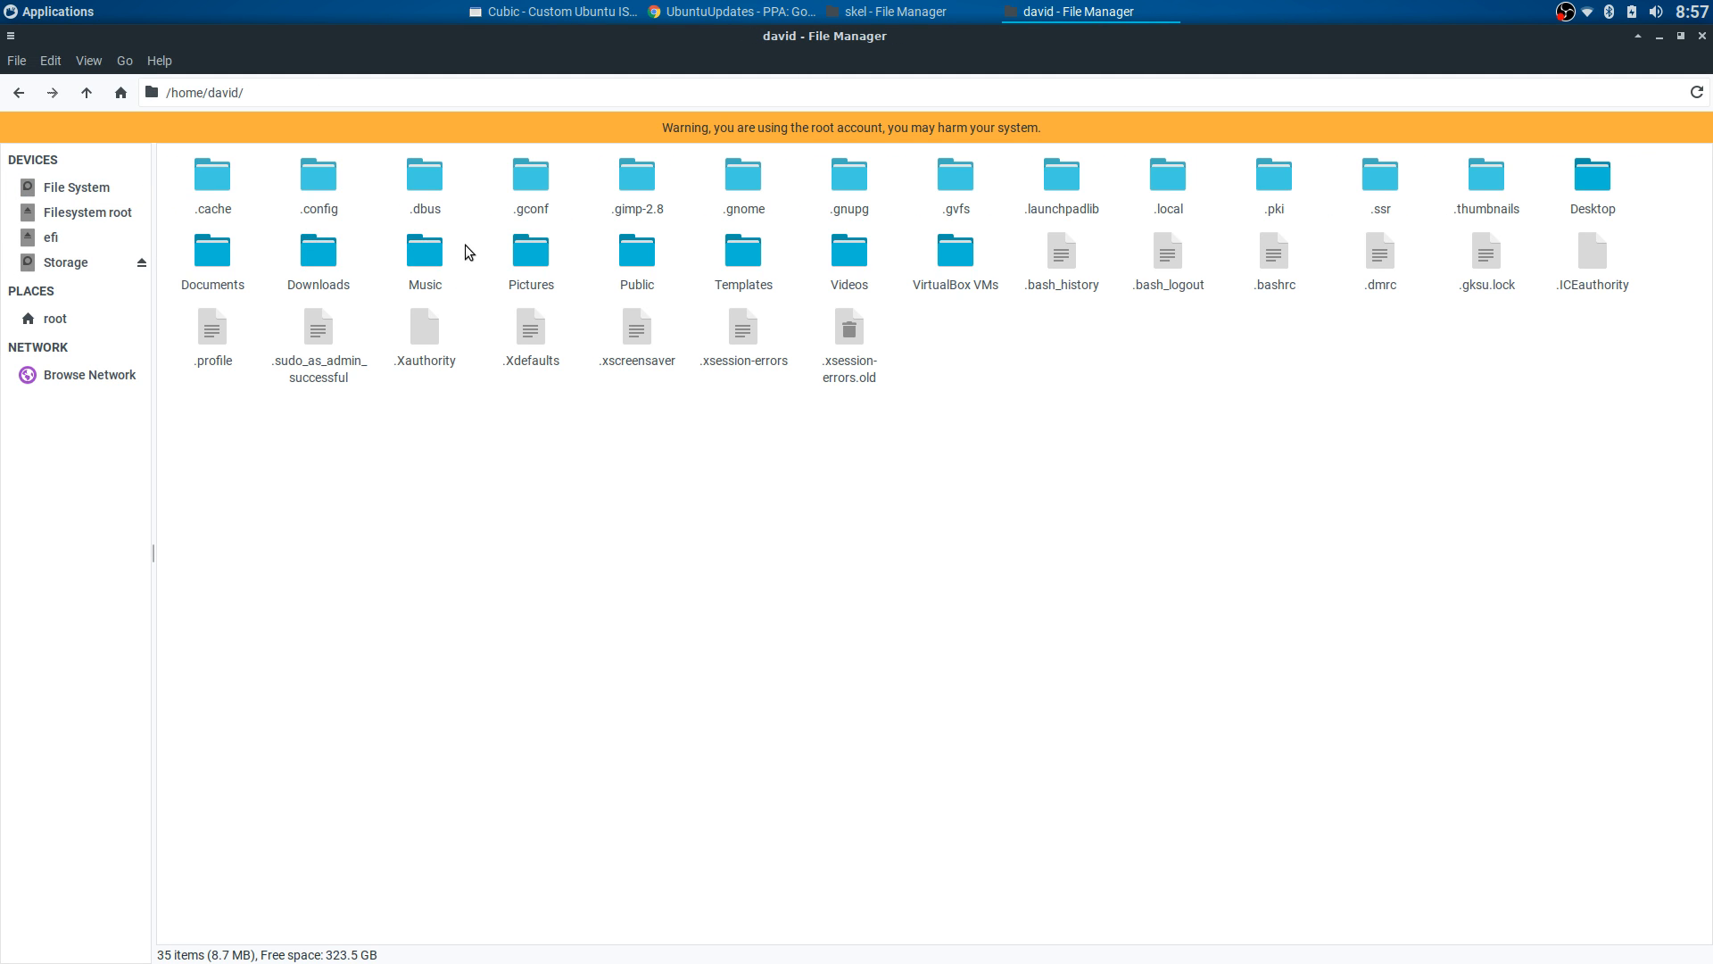
pyautogui.doubleClick(430, 259)
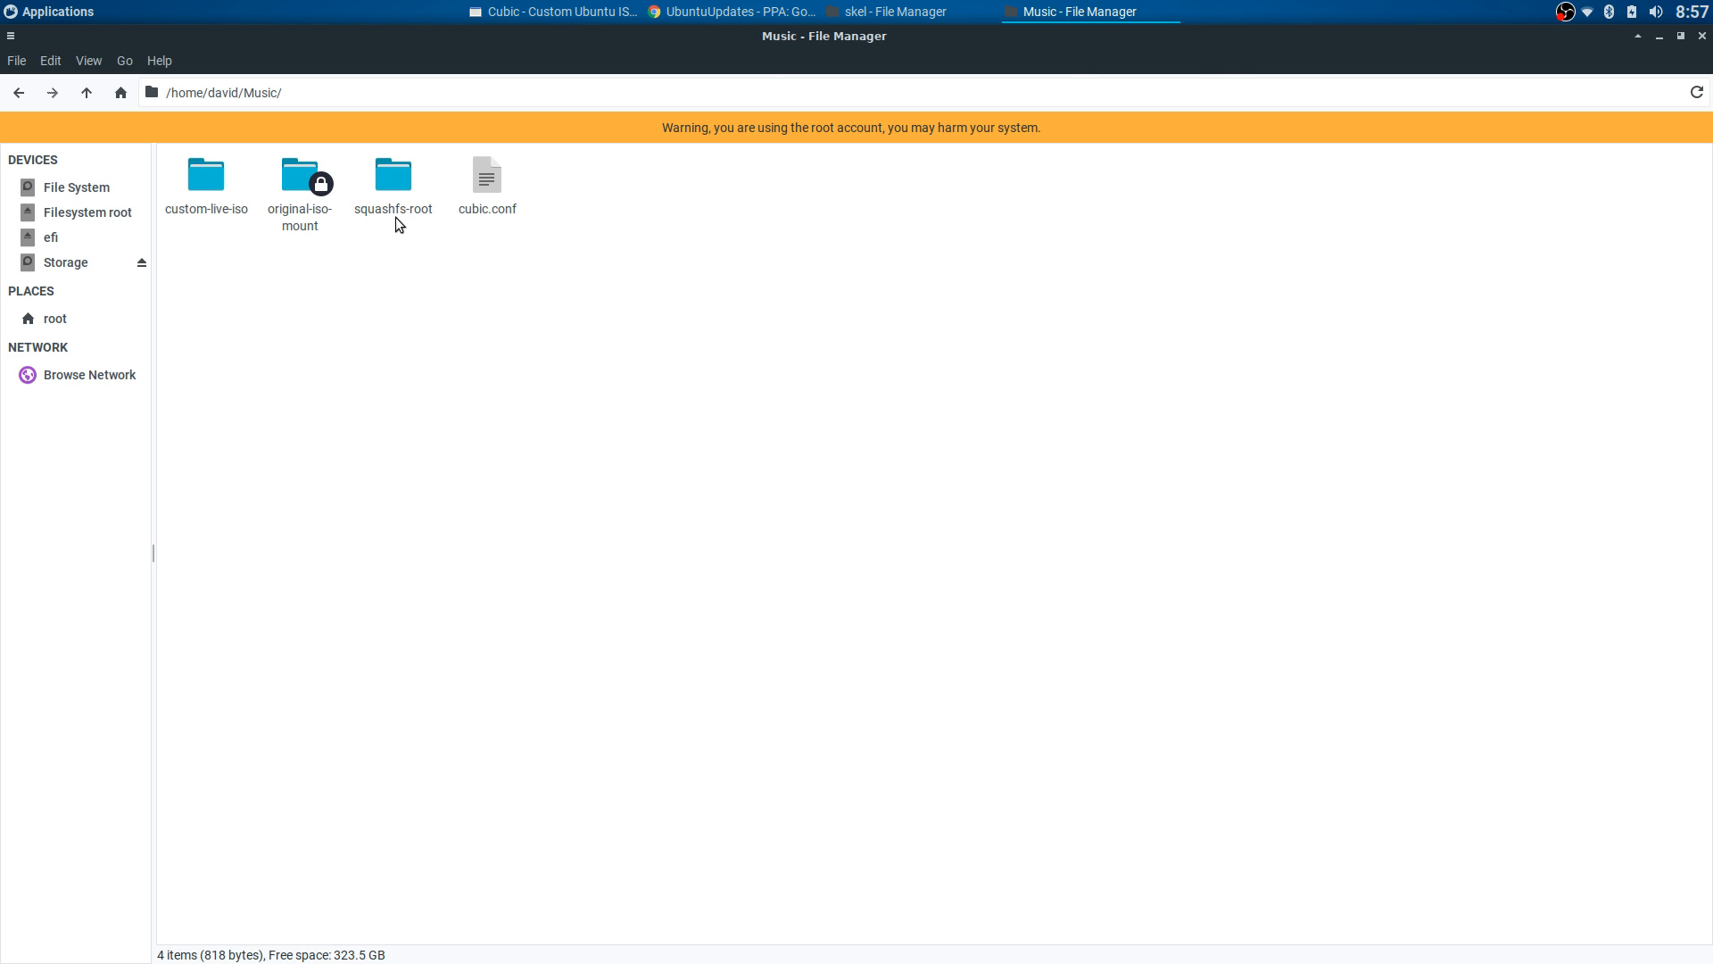
pyautogui.doubleClick(390, 181)
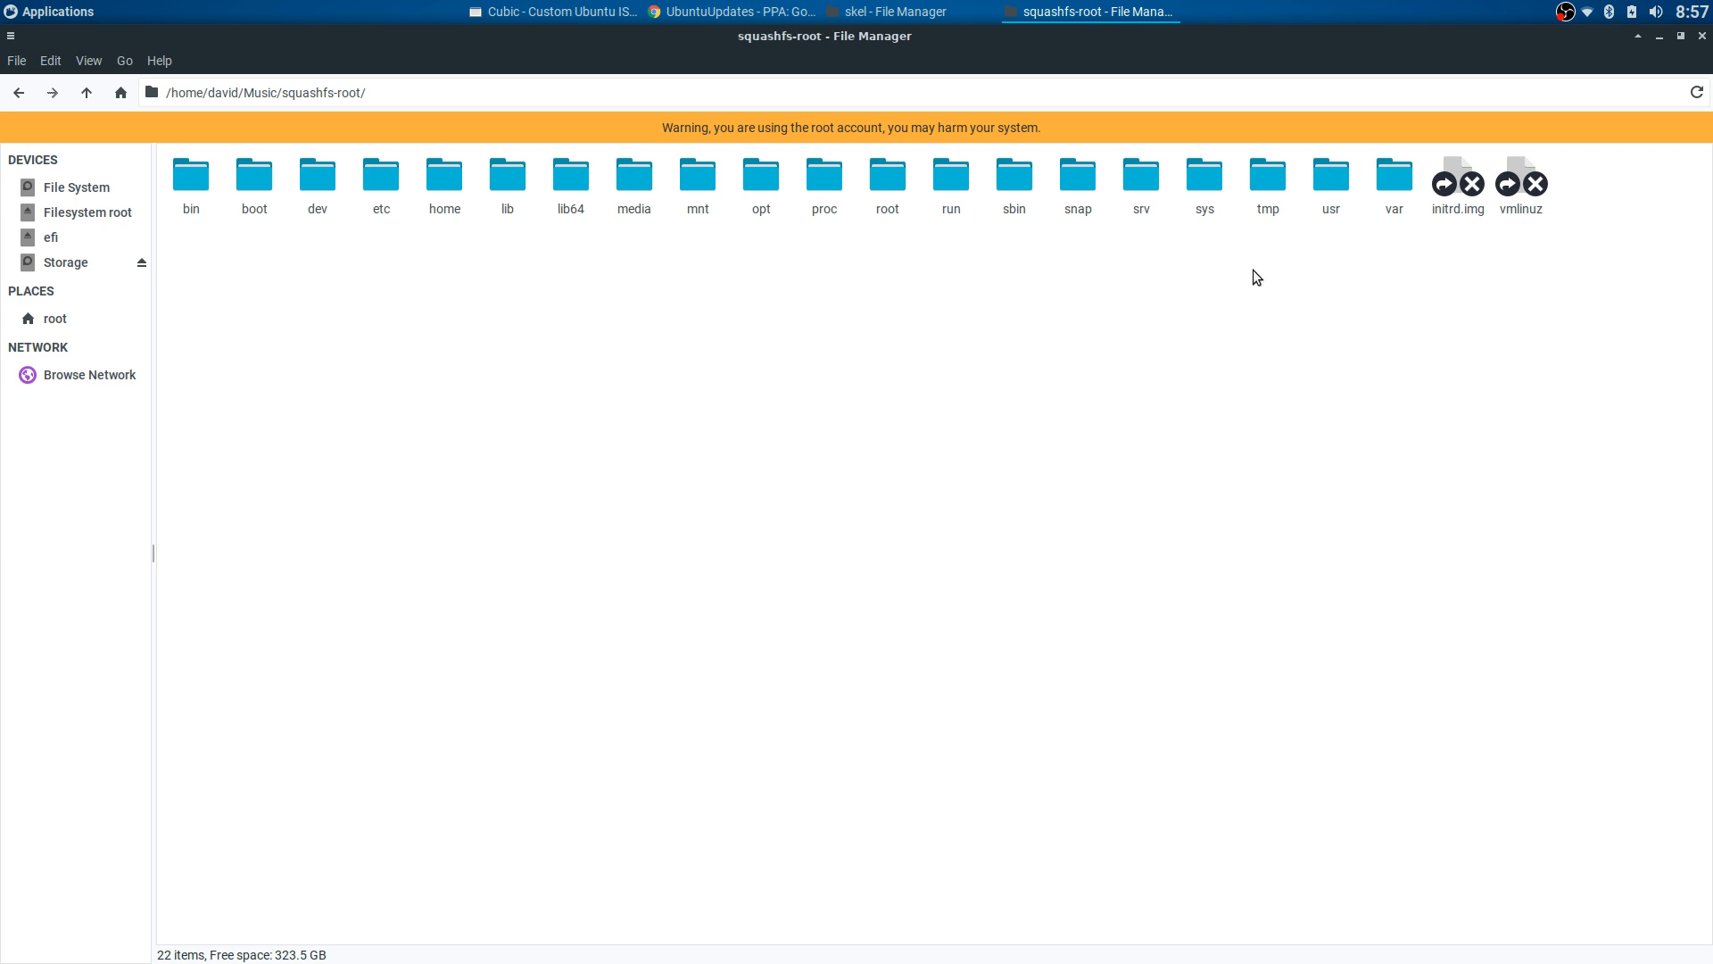
pyautogui.doubleClick(1320, 177)
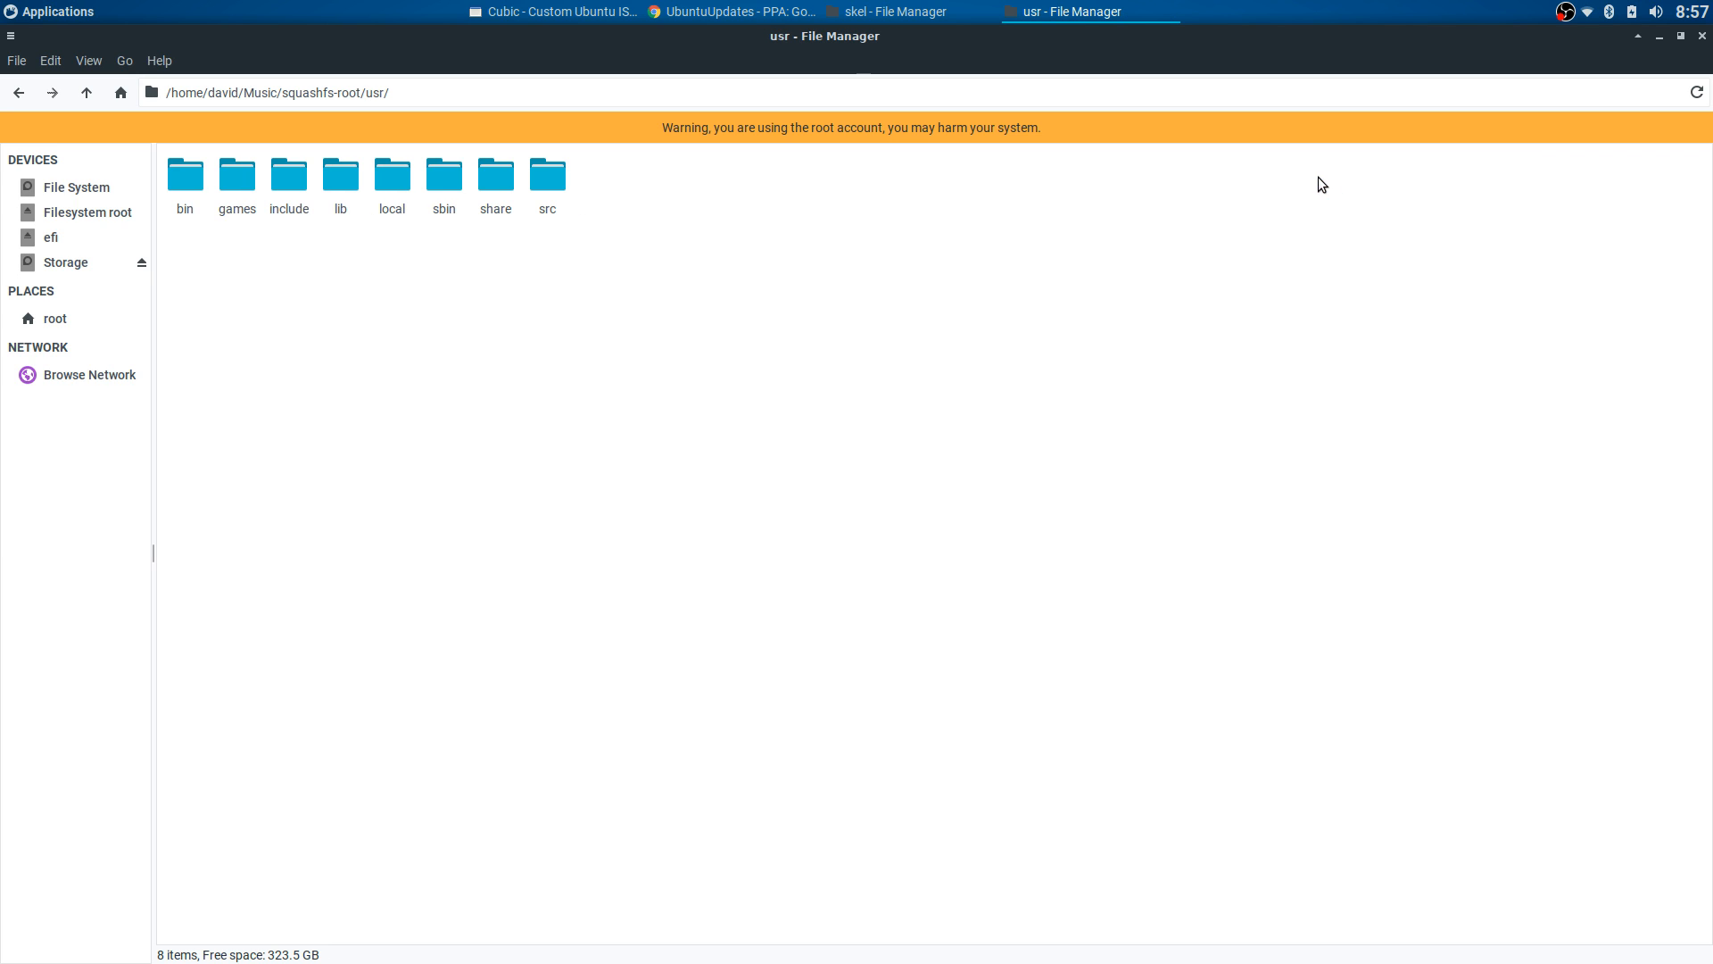
pyautogui.doubleClick(497, 178)
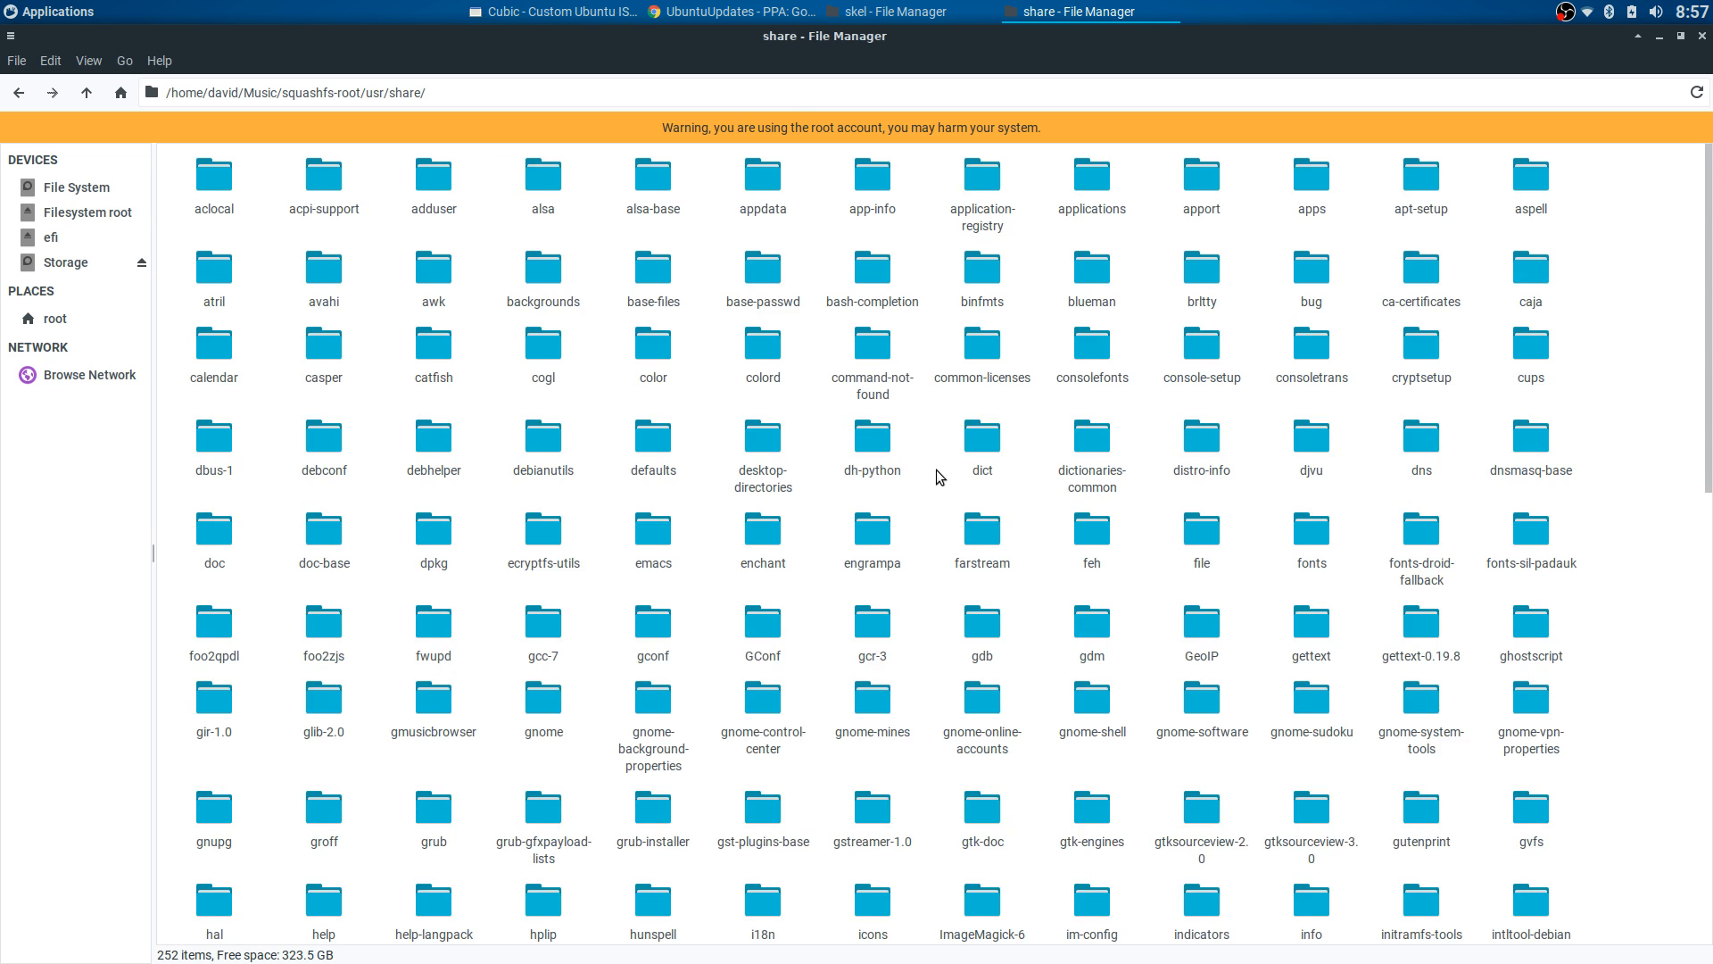
pyautogui.scroll(-10, 928, 476)
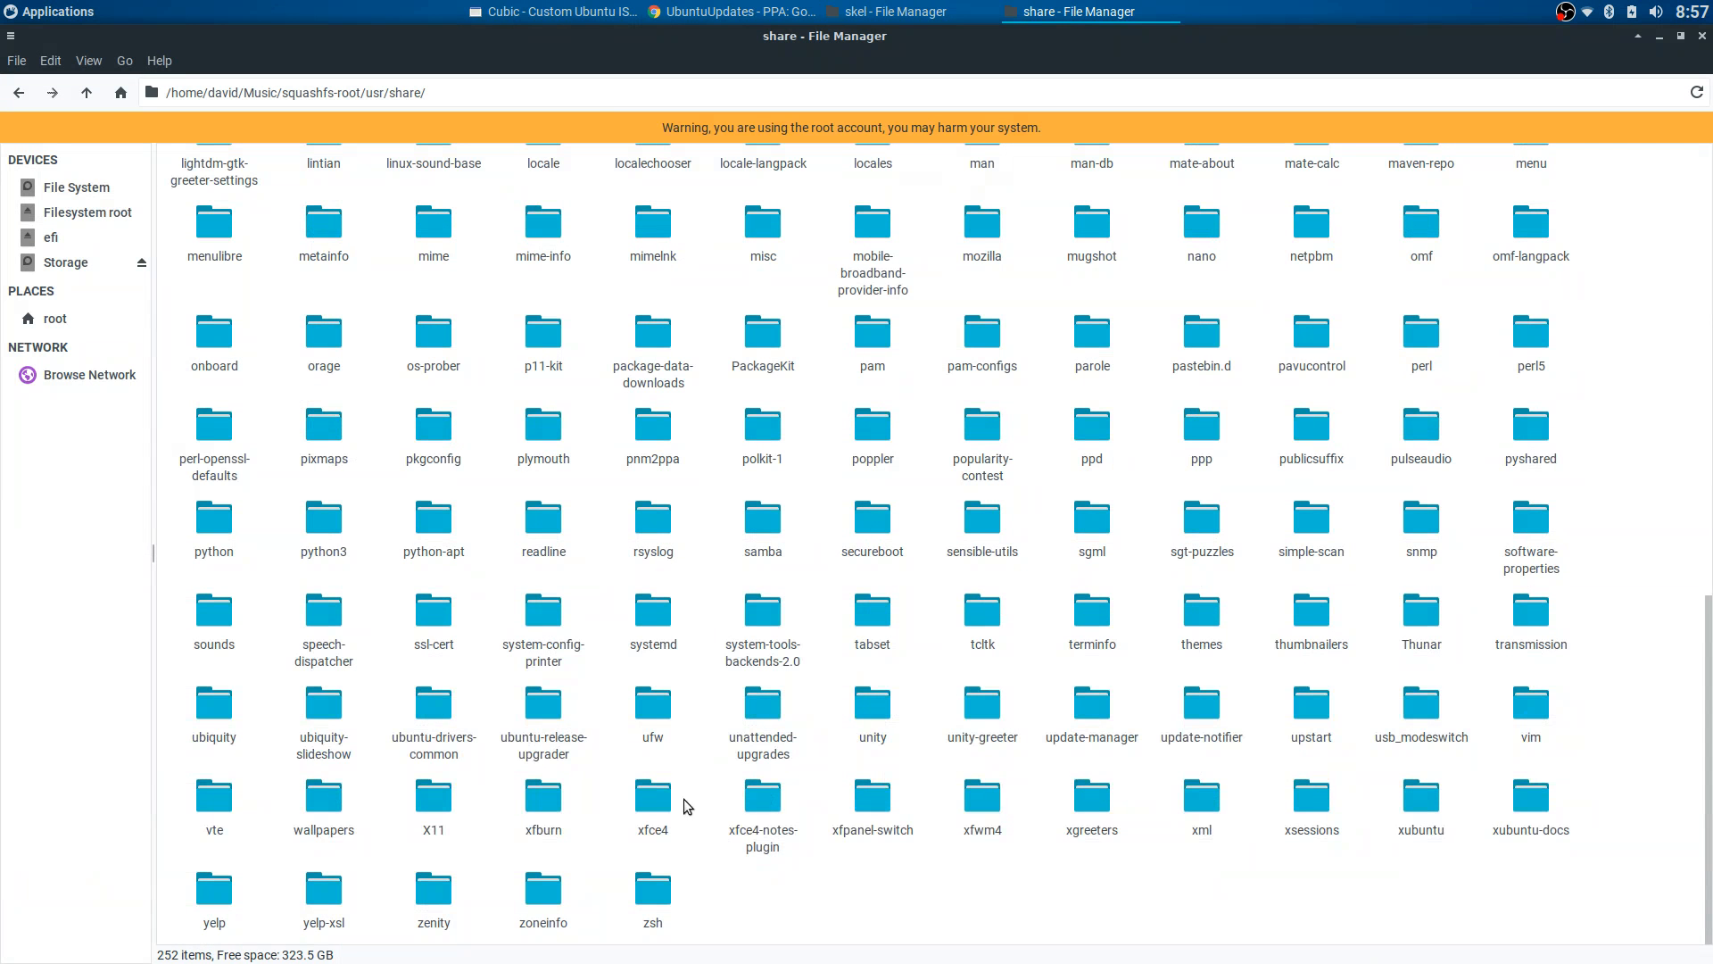
pyautogui.doubleClick(685, 801)
pyautogui.doubleClick(298, 217)
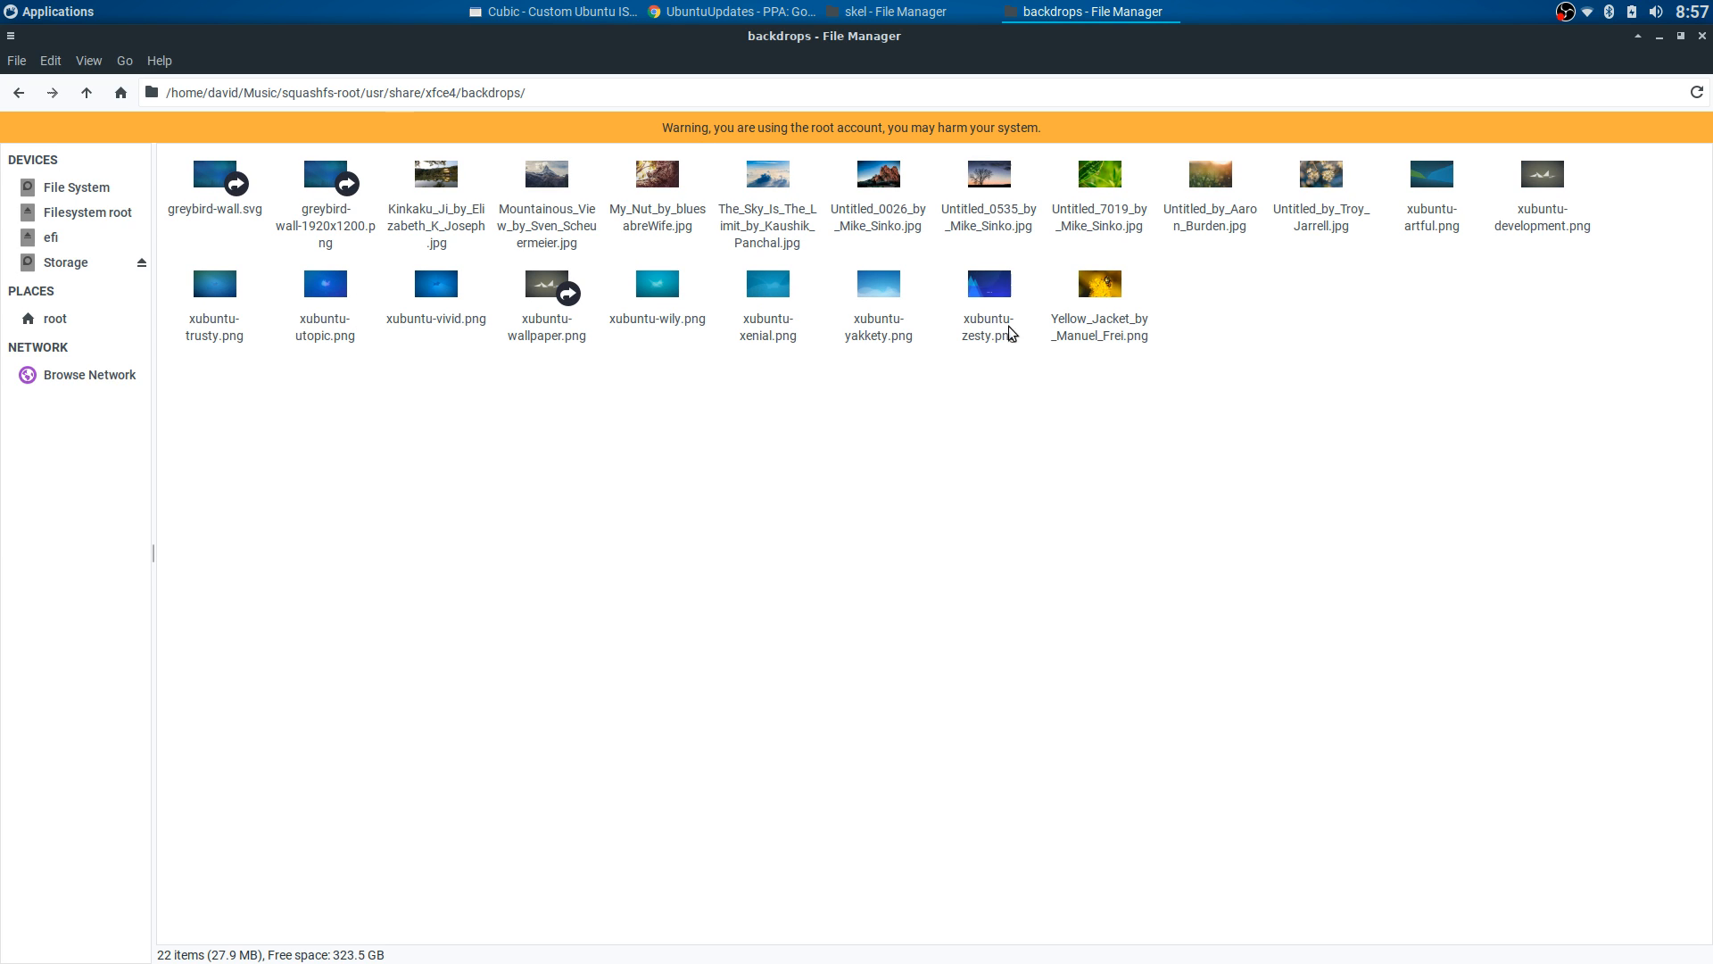
pyautogui.click(882, 339)
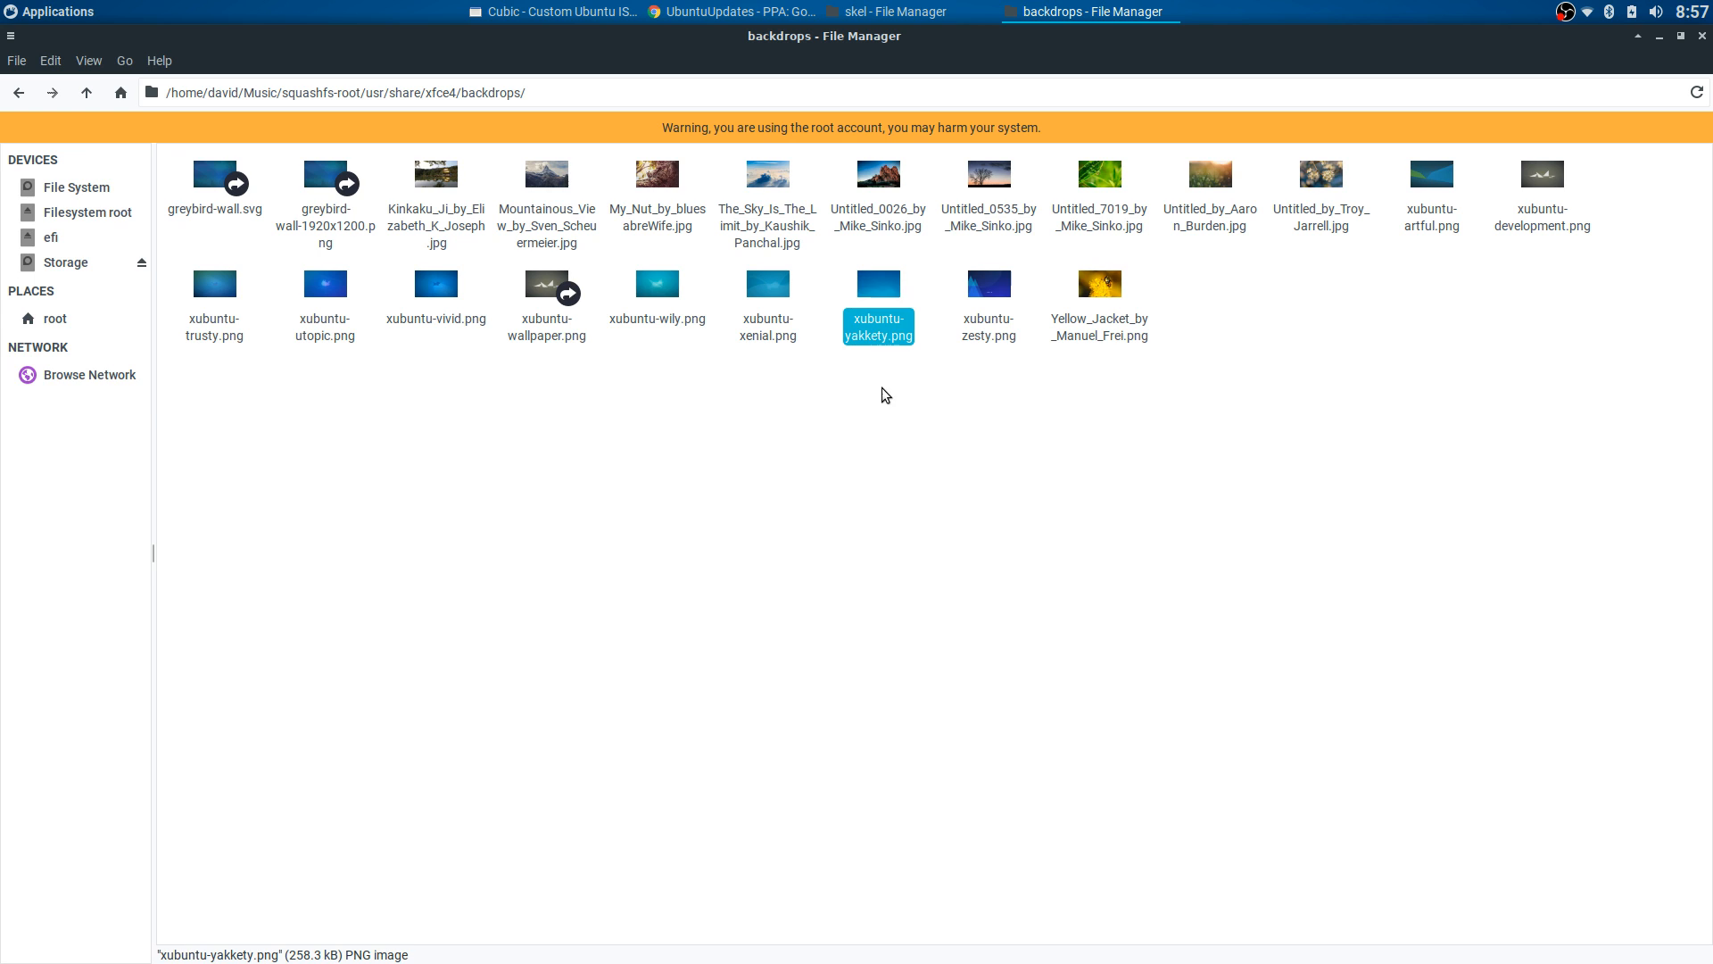
pyautogui.click(18, 93)
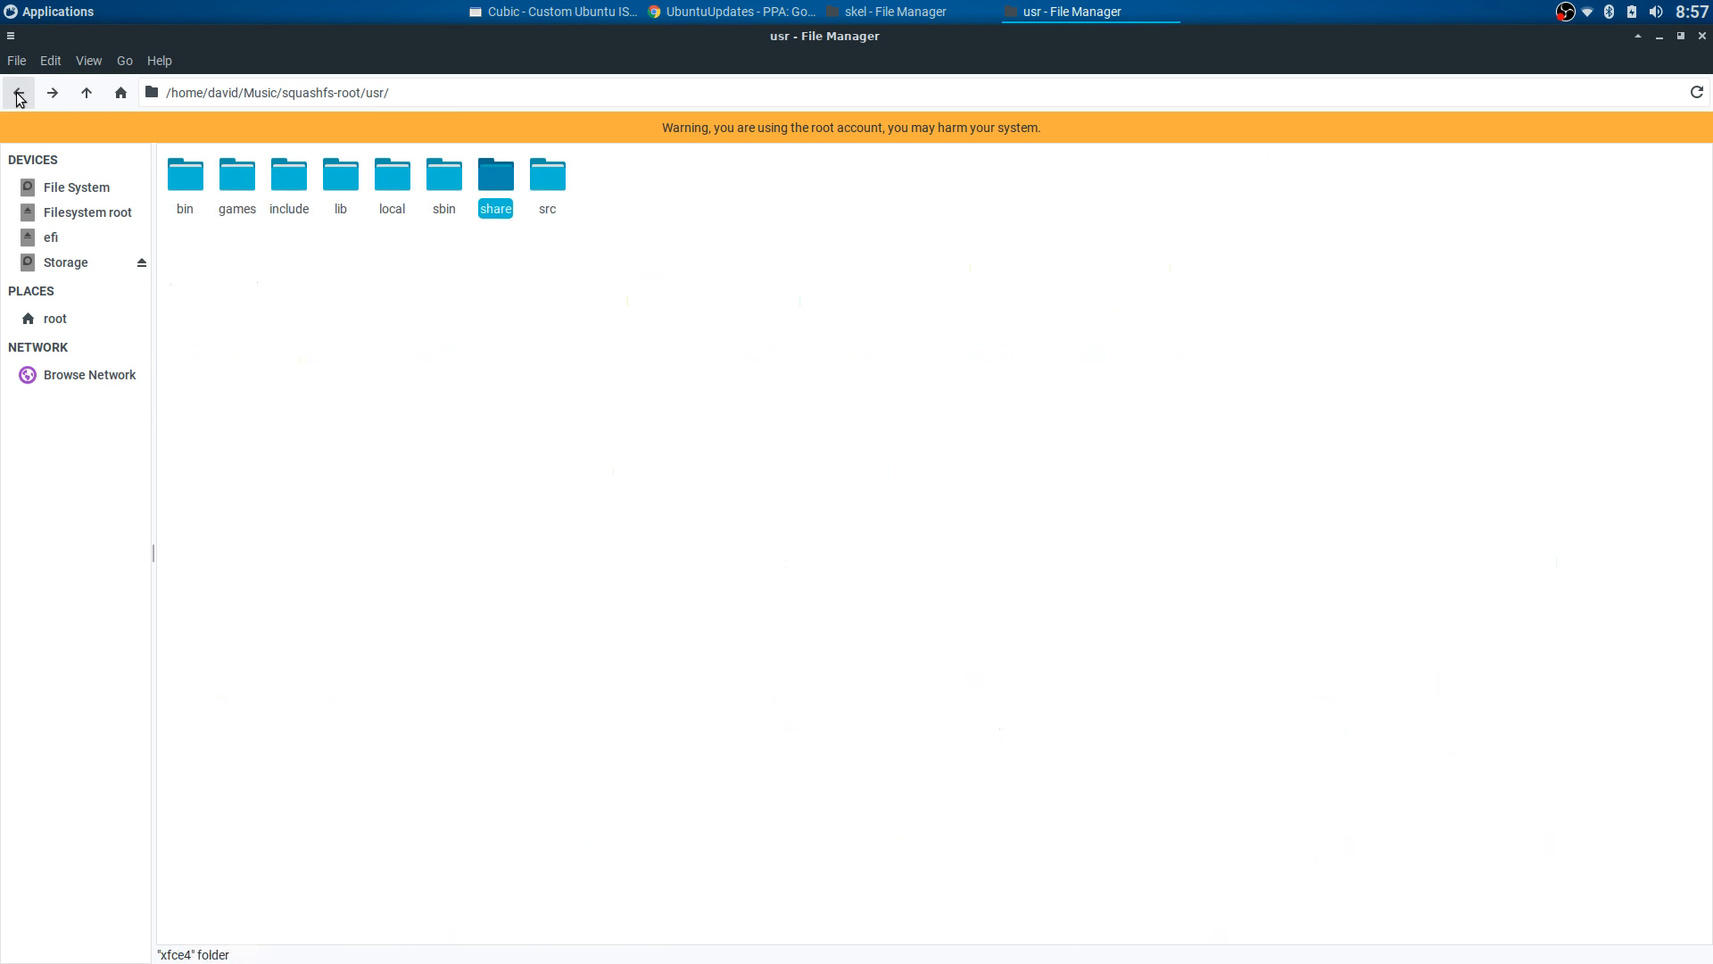
pyautogui.click(18, 93)
pyautogui.click(18, 92)
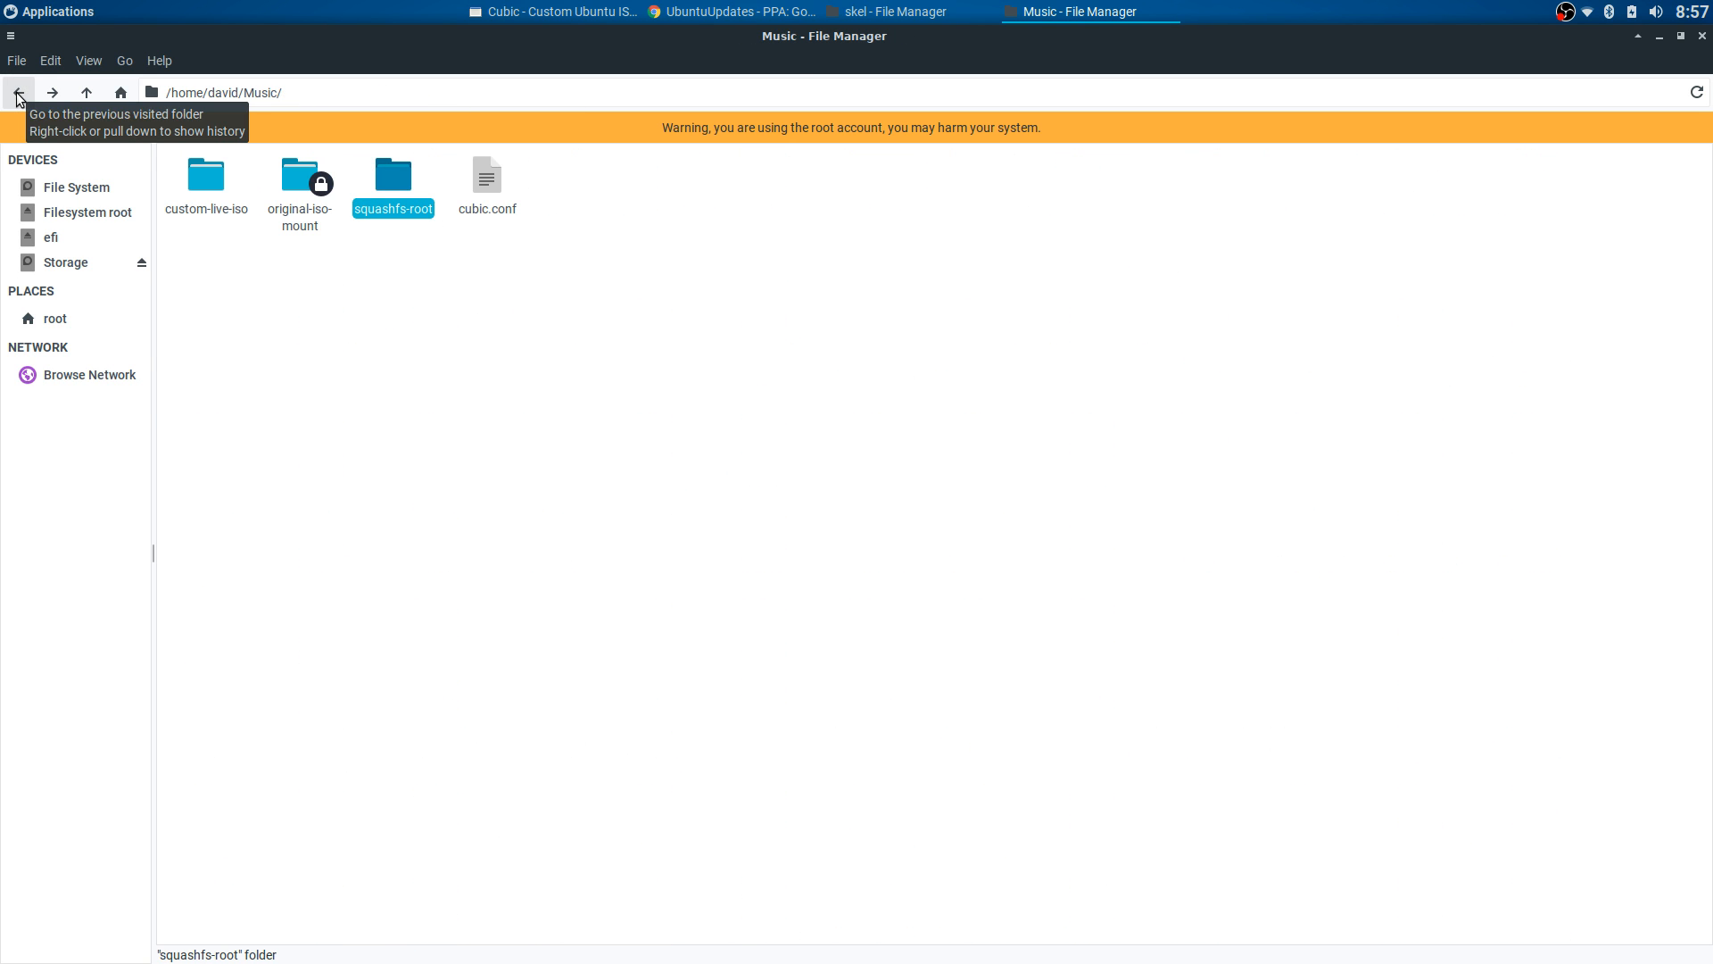
pyautogui.click(18, 93)
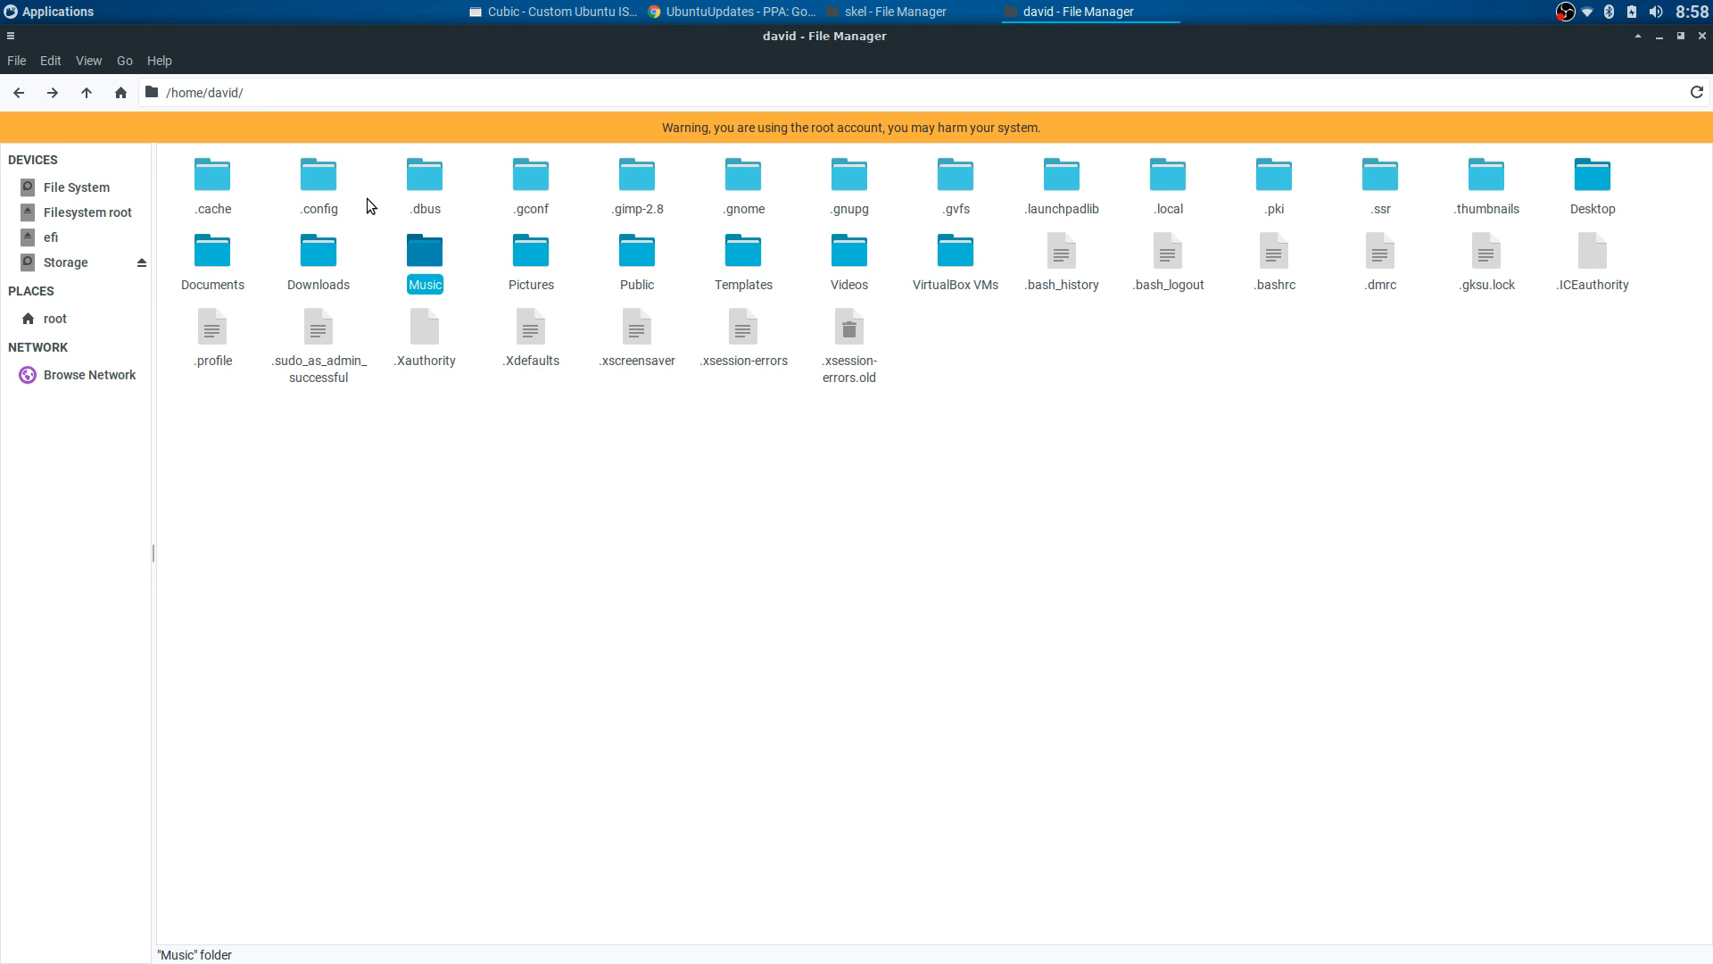
pyautogui.doubleClick(416, 243)
pyautogui.press('Return')
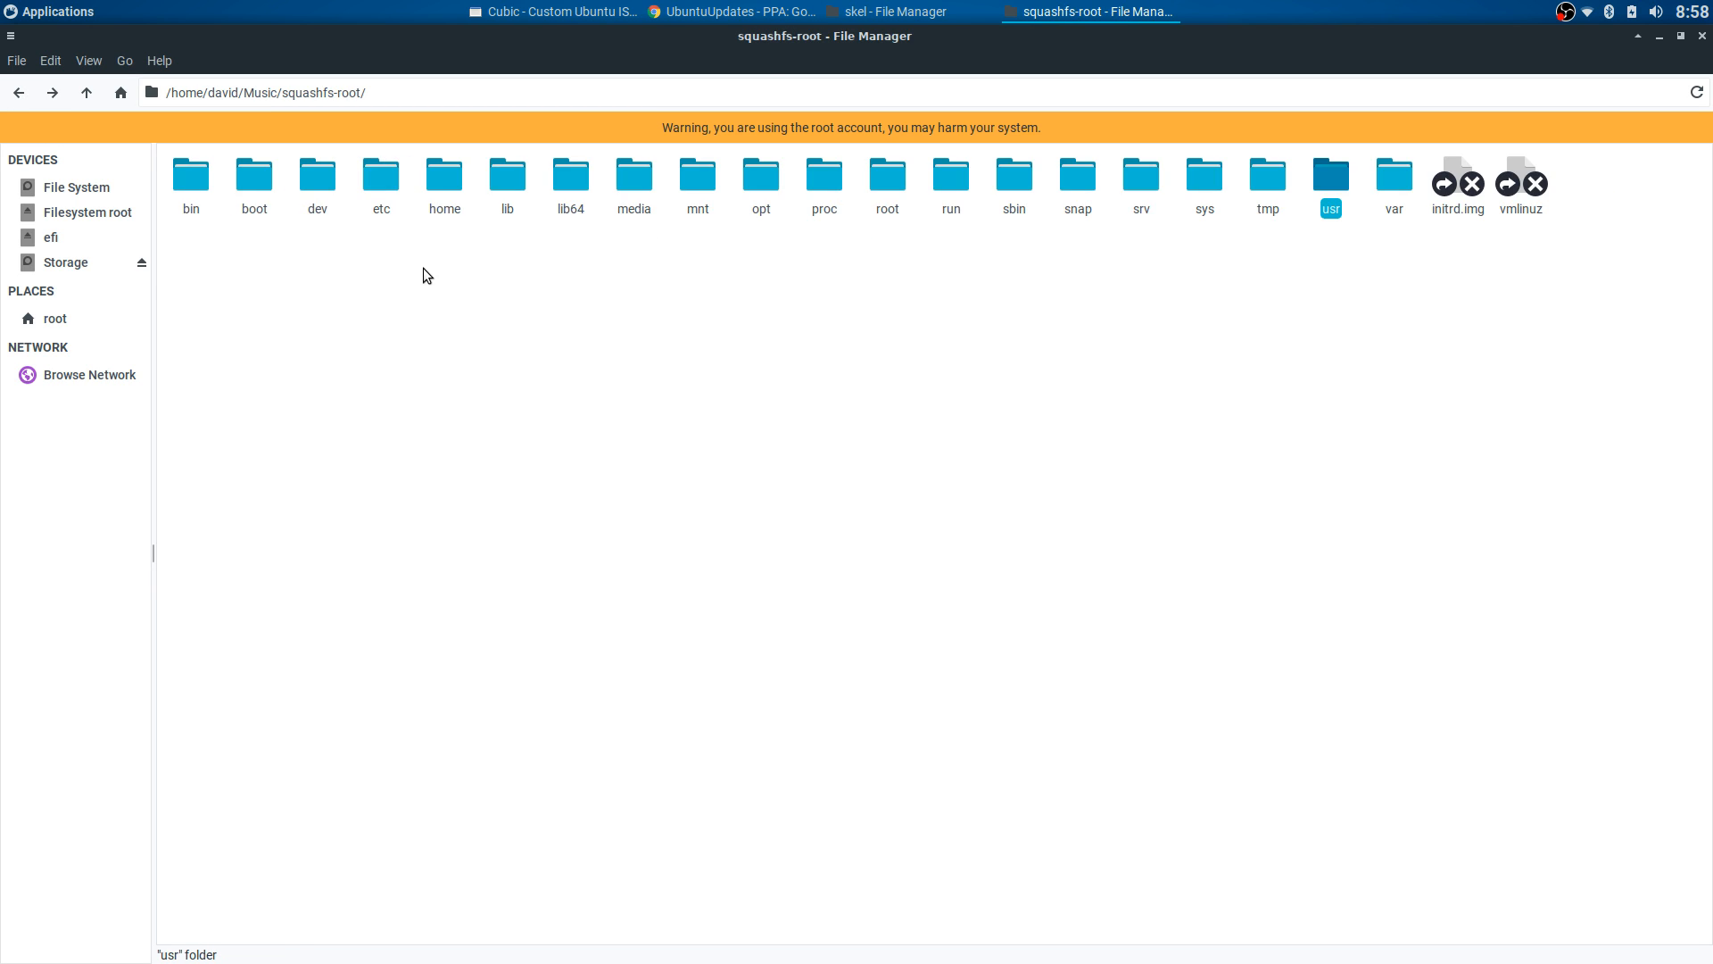
pyautogui.click(383, 184)
pyautogui.doubleClick(383, 184)
pyautogui.scroll(-10, 650, 487)
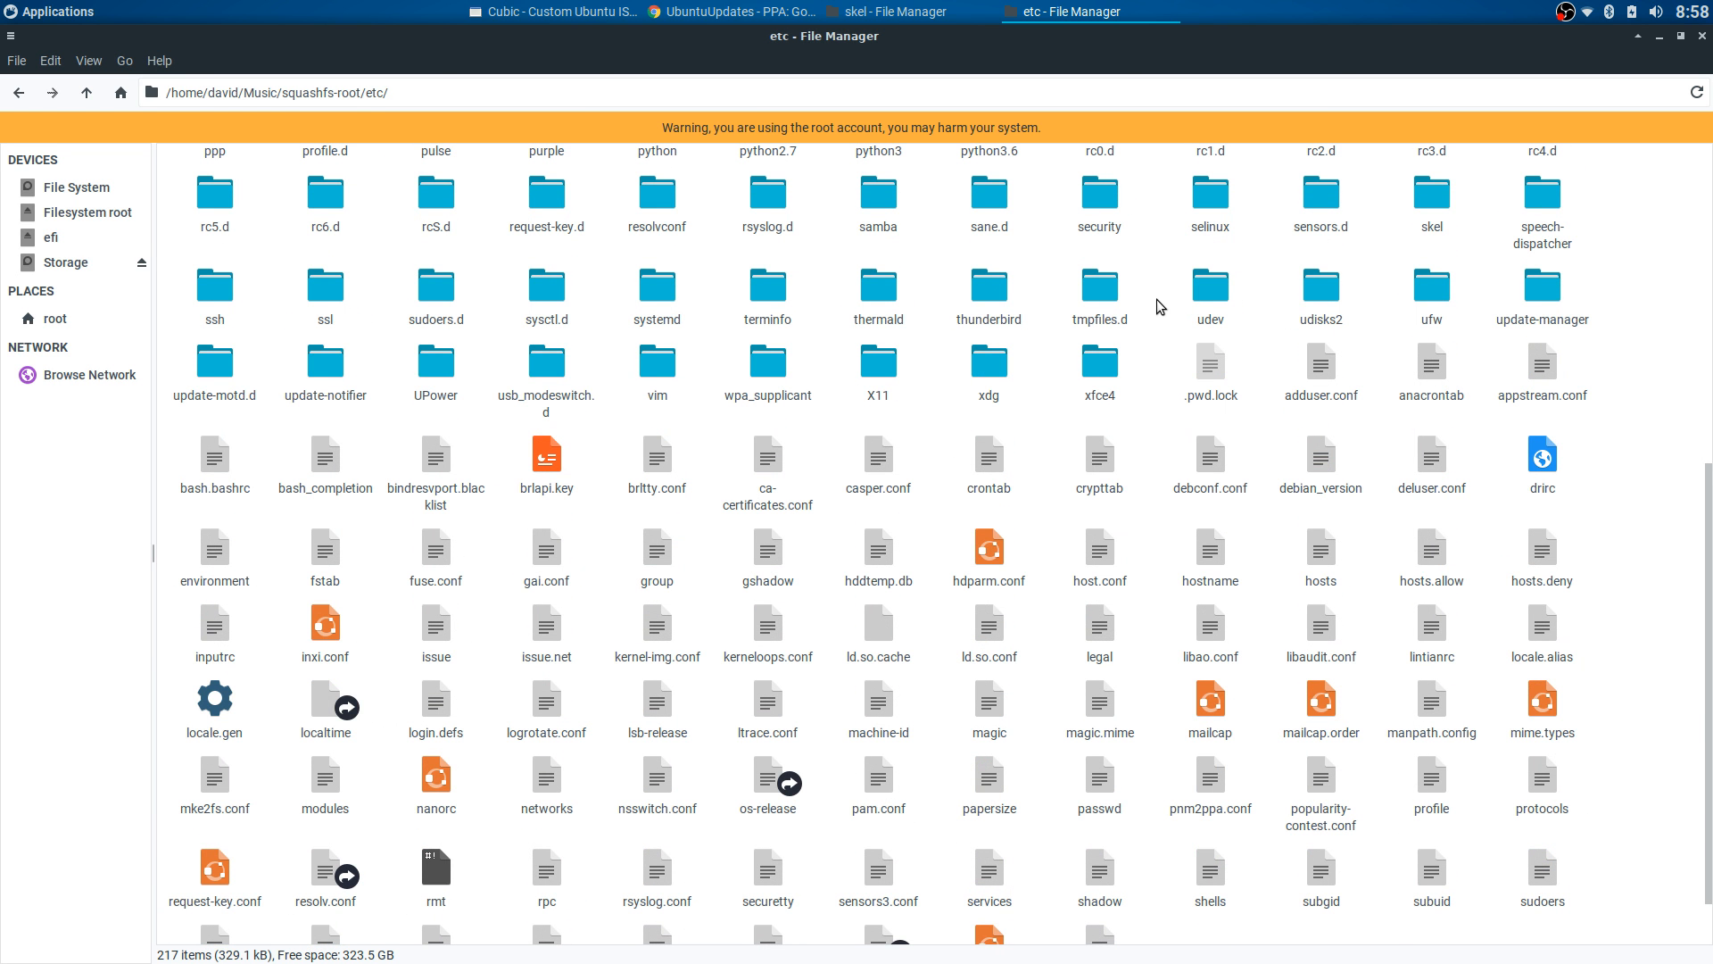
pyautogui.scroll(1, 1155, 303)
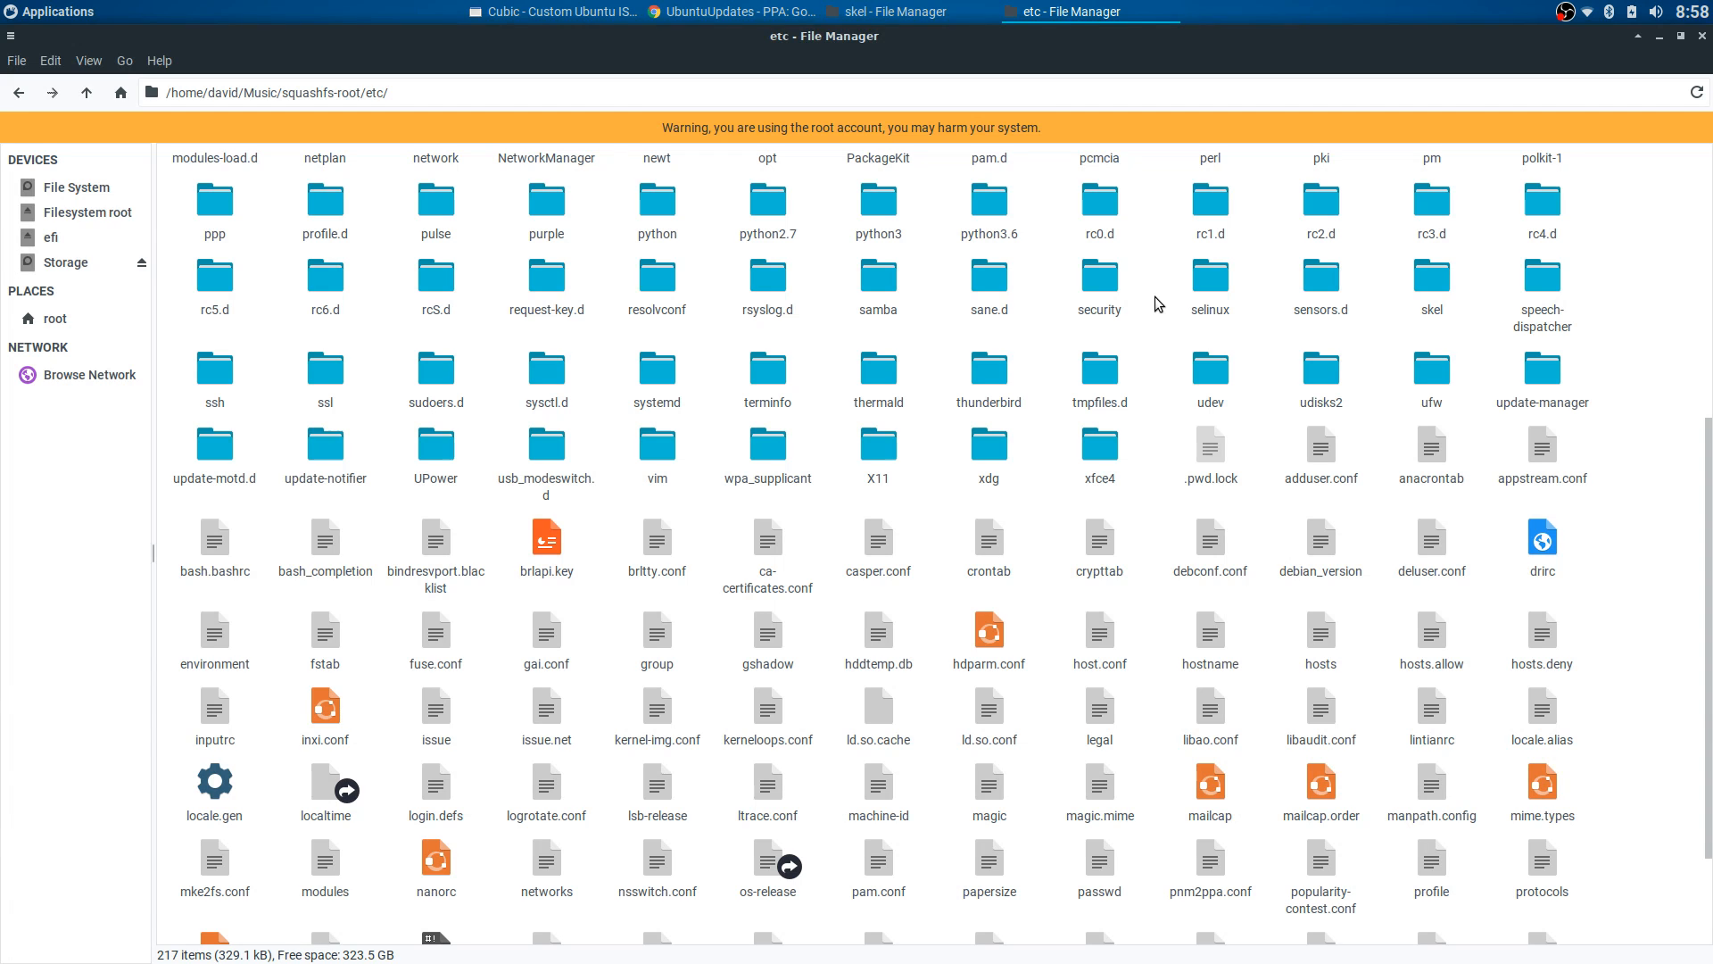
pyautogui.doubleClick(1432, 277)
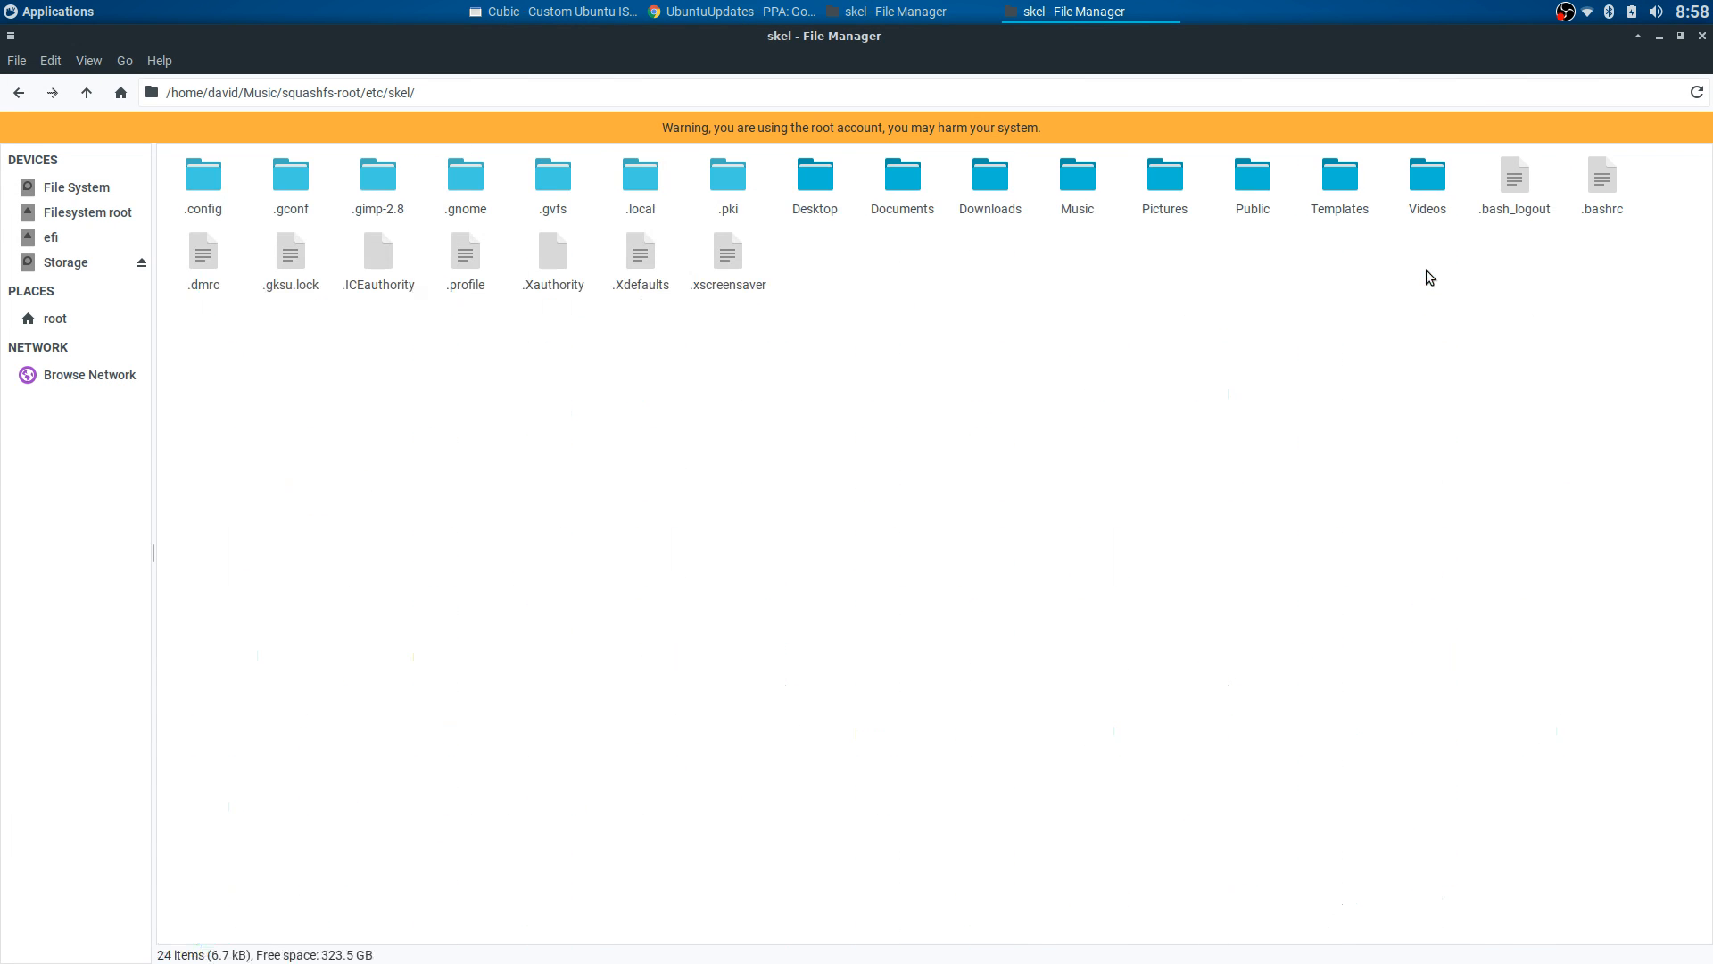
# - Open xfce4-desktop.xml from .config/xfce4/xfconf/xfce-perchannel-xml in Mousepad
pyautogui.doubleClick(219, 180)
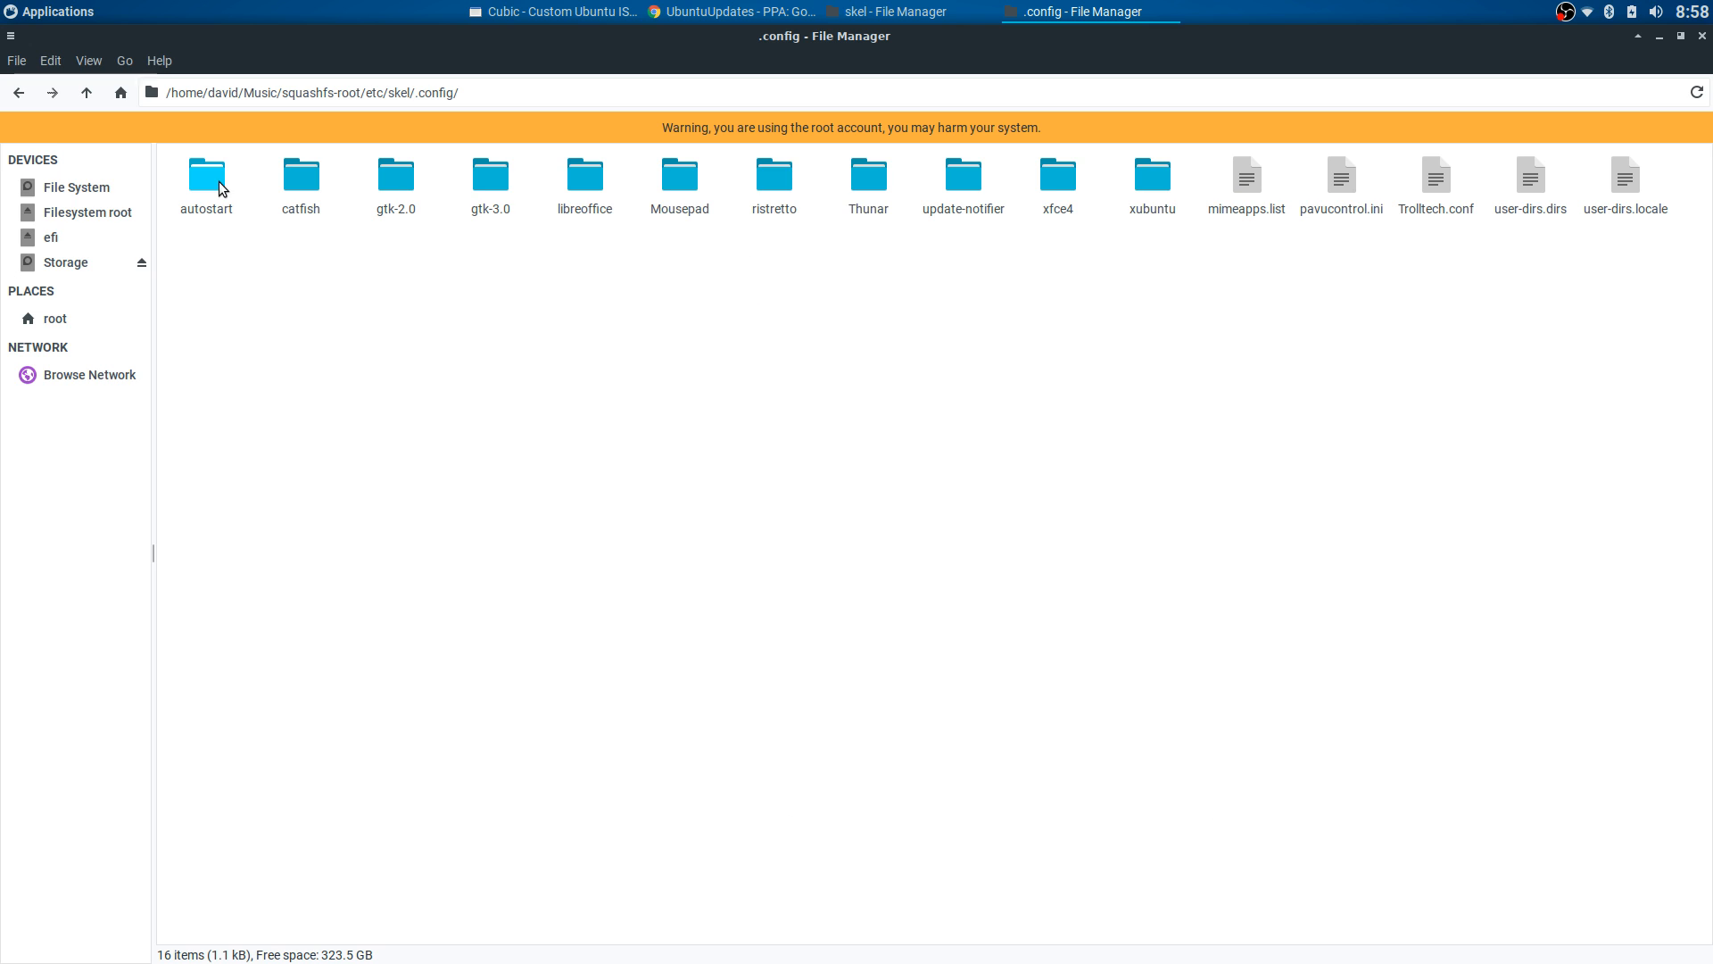
pyautogui.doubleClick(1057, 175)
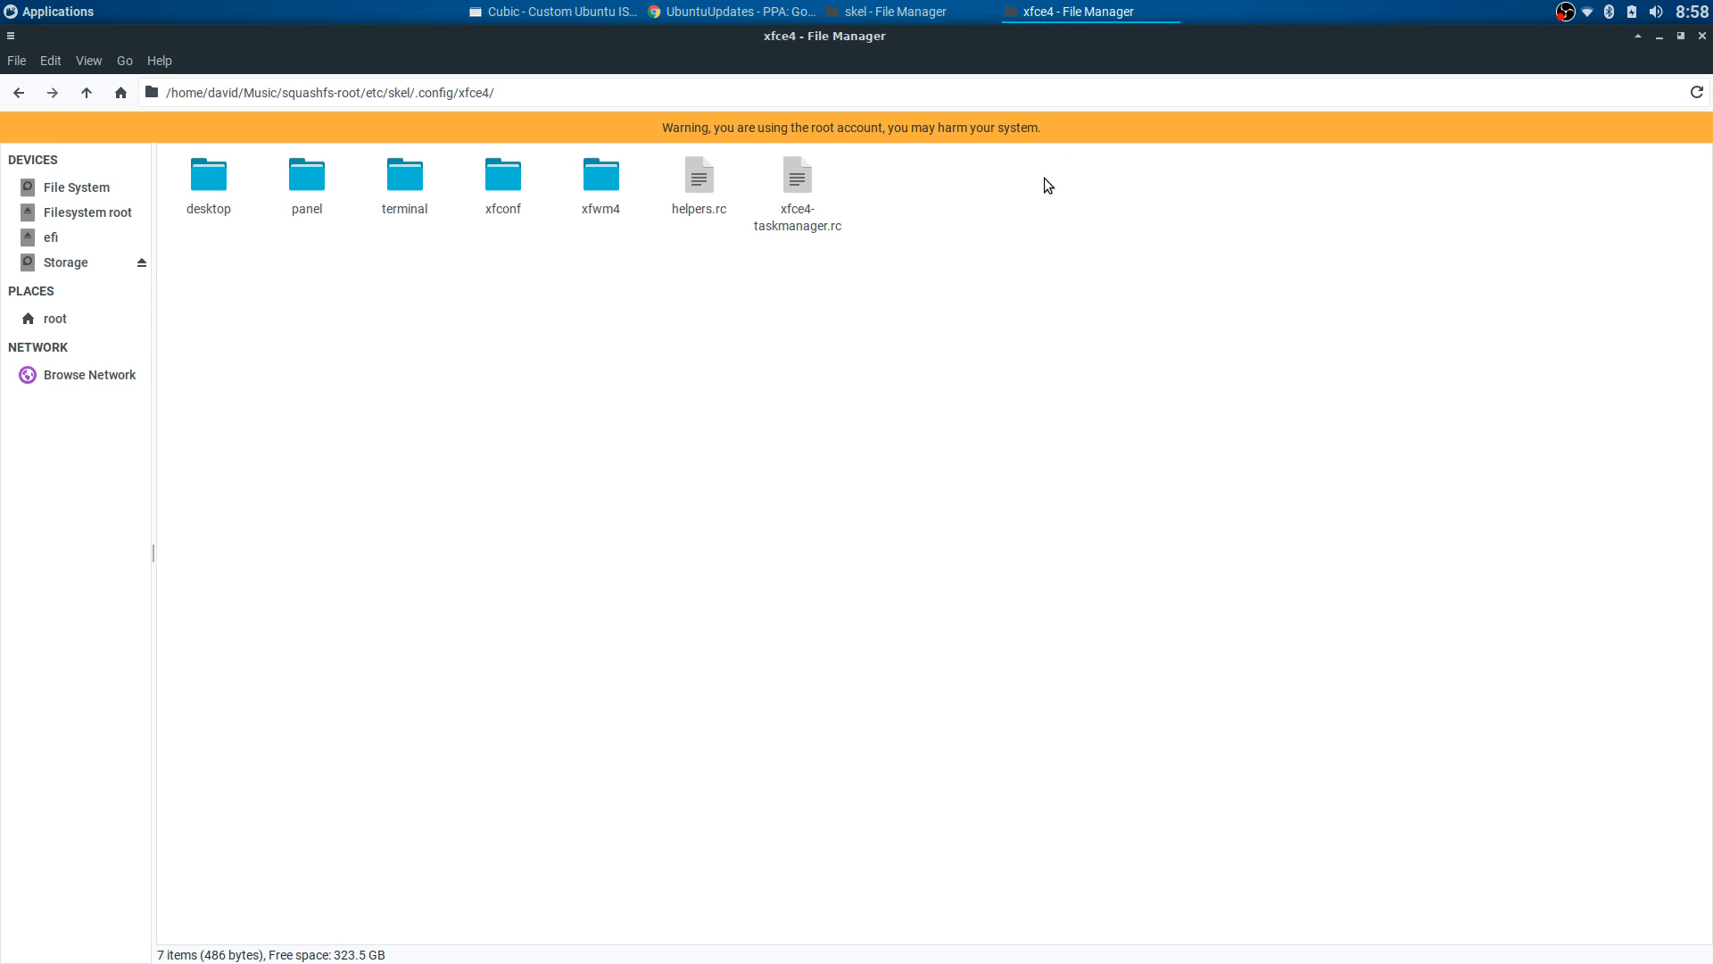
pyautogui.doubleClick(498, 184)
pyautogui.doubleClick(215, 176)
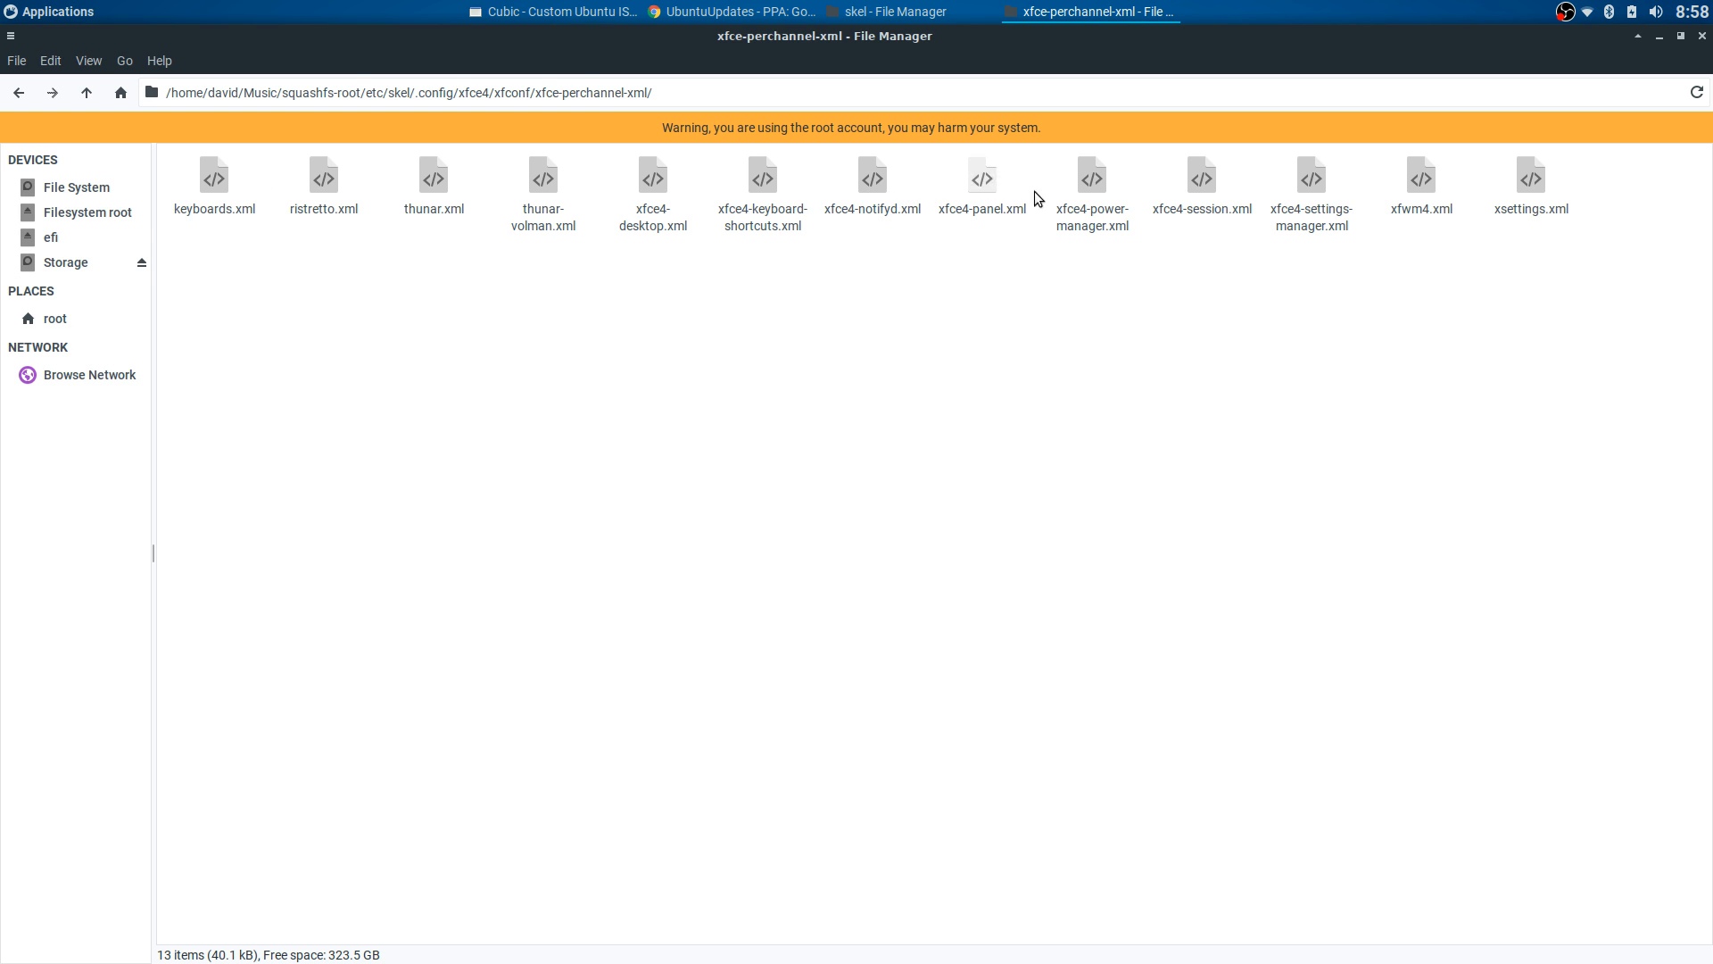
pyautogui.rightClick(653, 175)
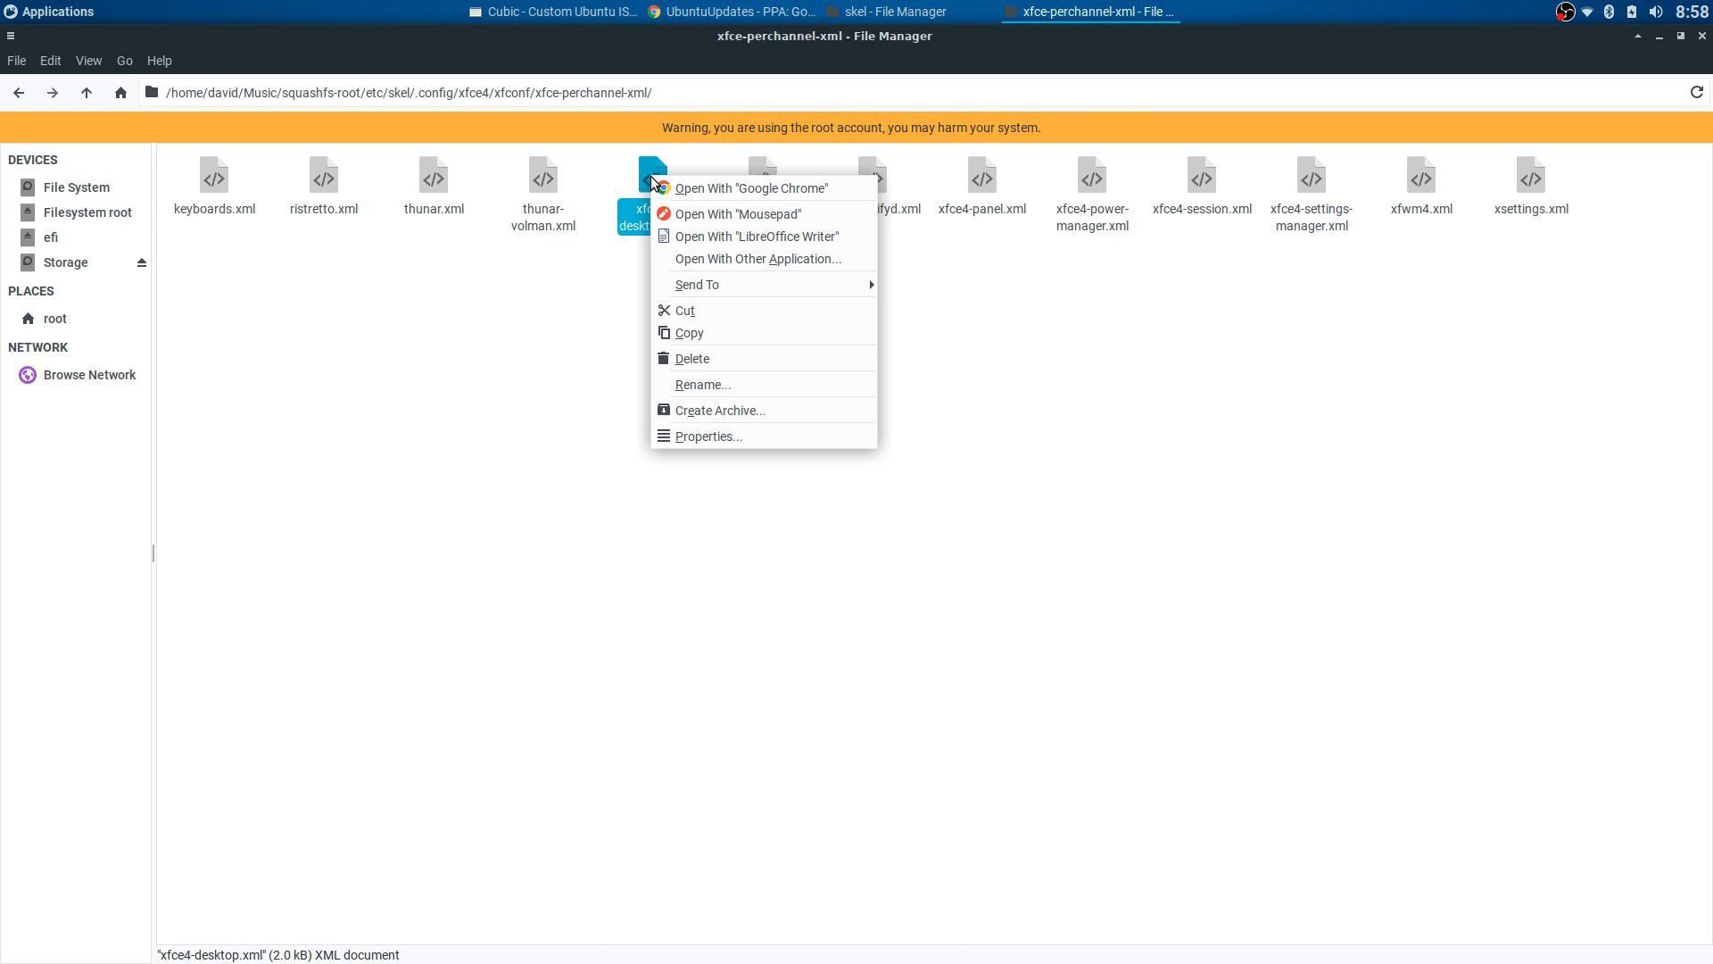
pyautogui.click(678, 185)
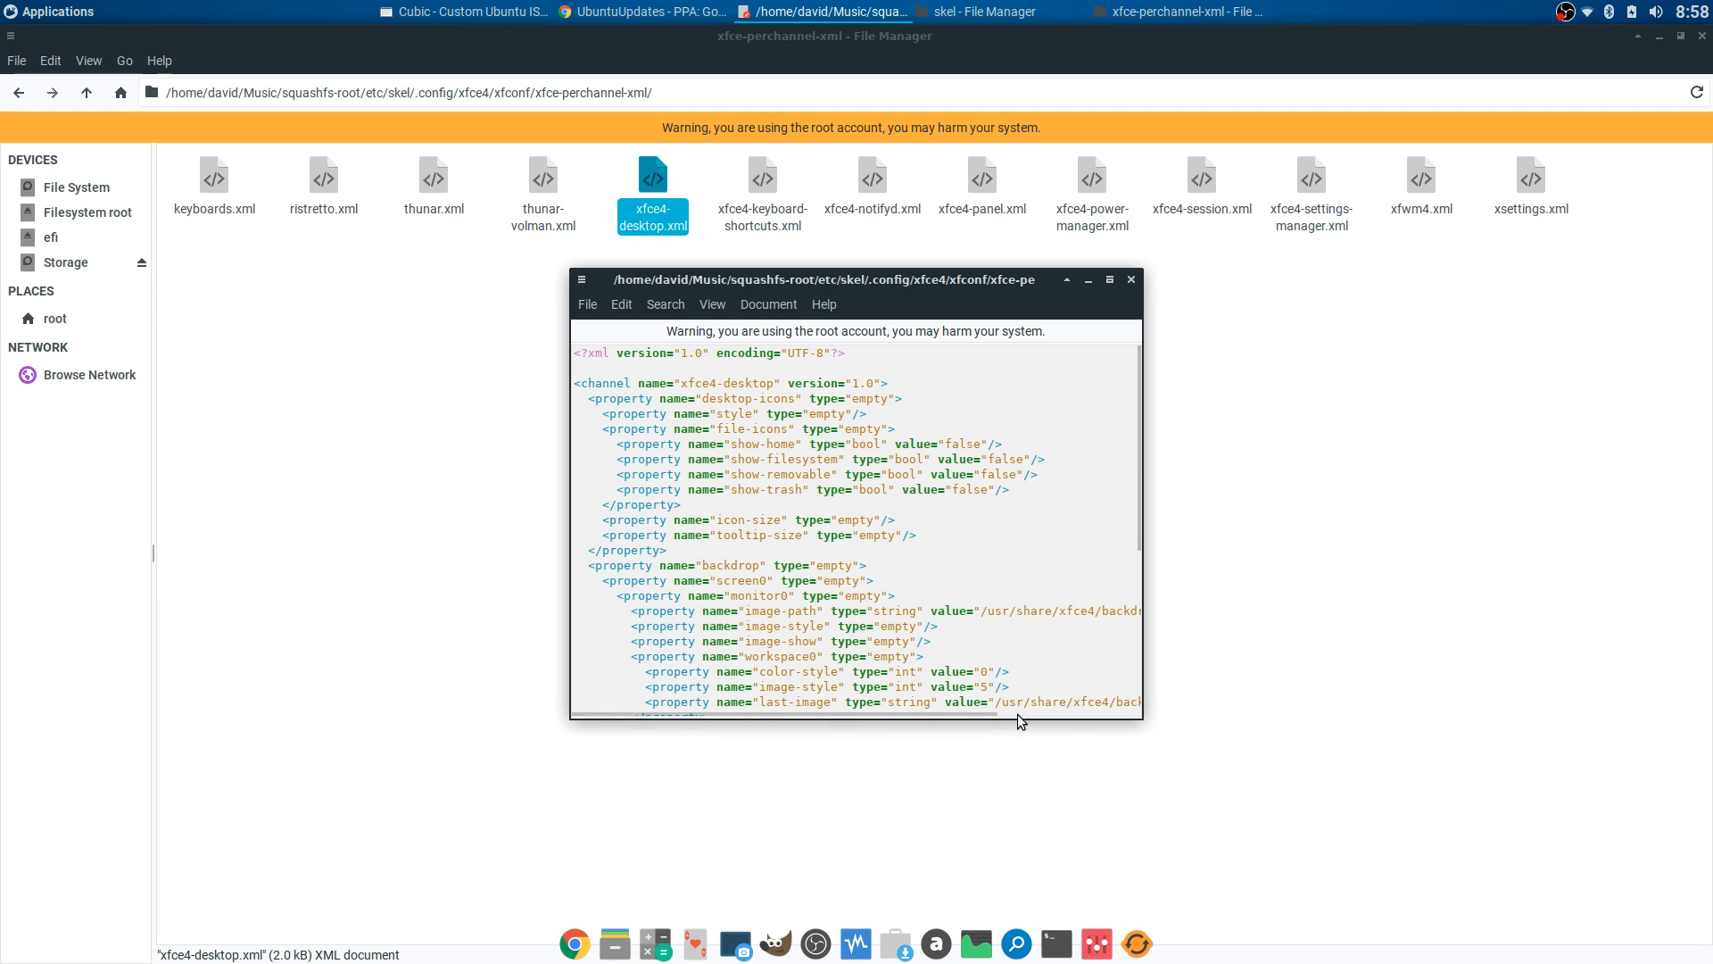
# - Confirm the image-path and last-image lines use xubuntu-vivid.png, then close the file
pyautogui.moveTo(975, 716); pyautogui.dragTo(1121, 714)
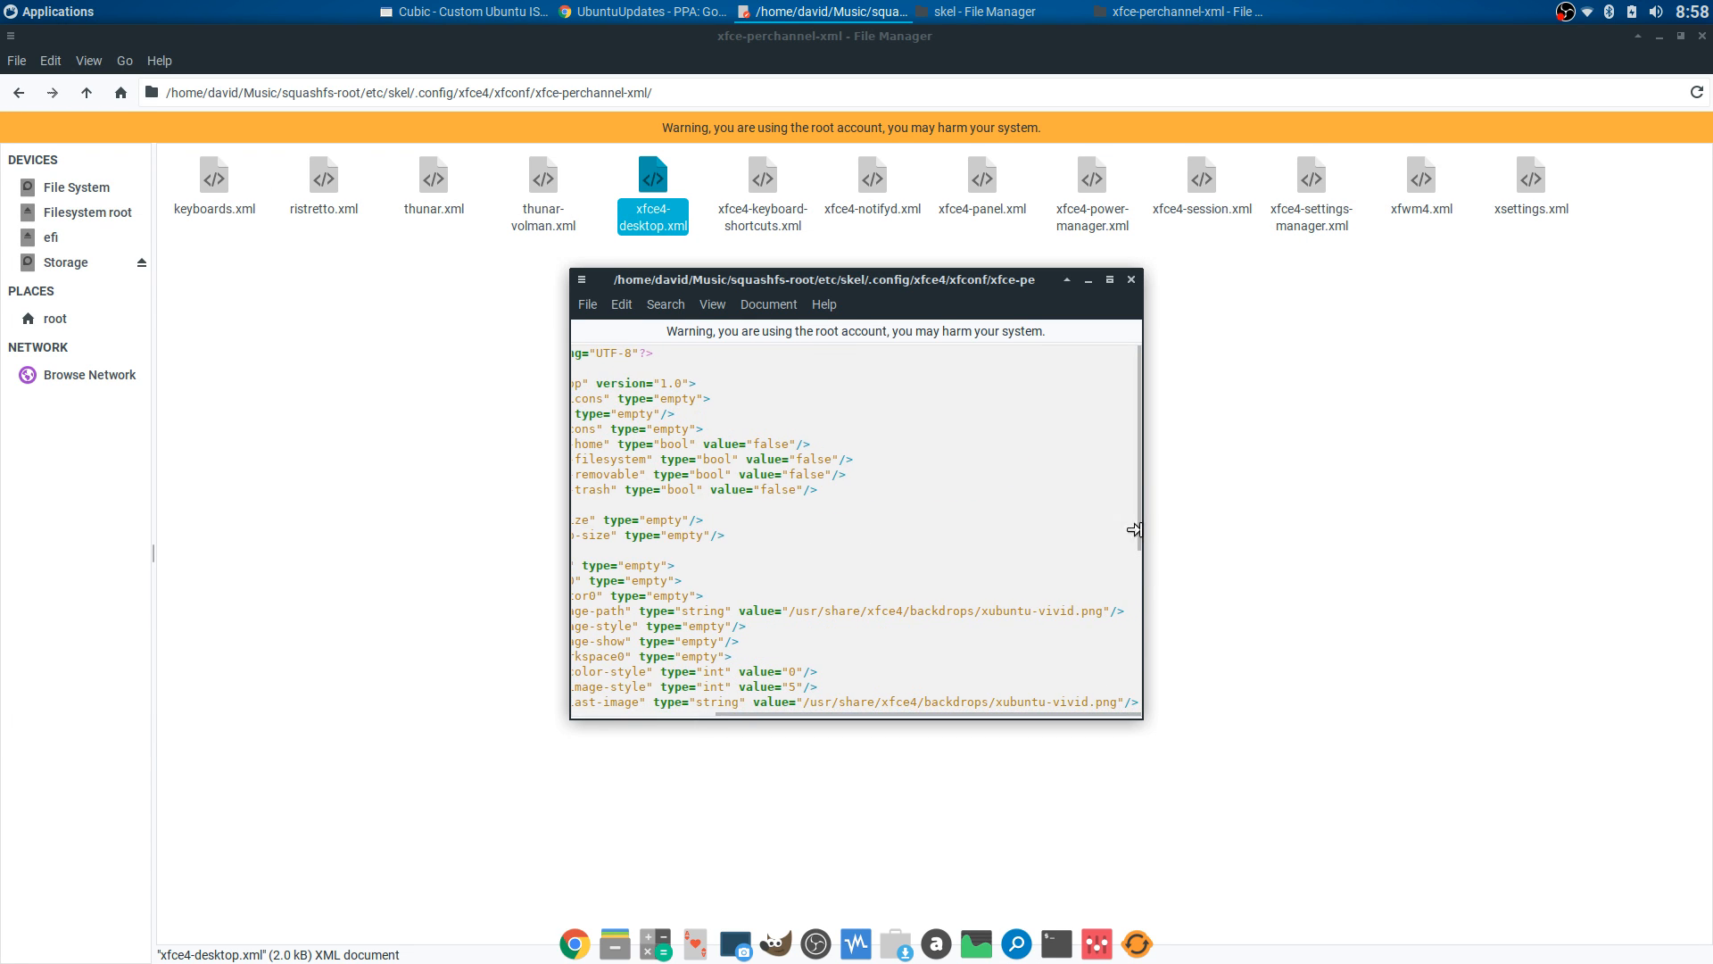
pyautogui.moveTo(1138, 528); pyautogui.dragTo(1154, 619)
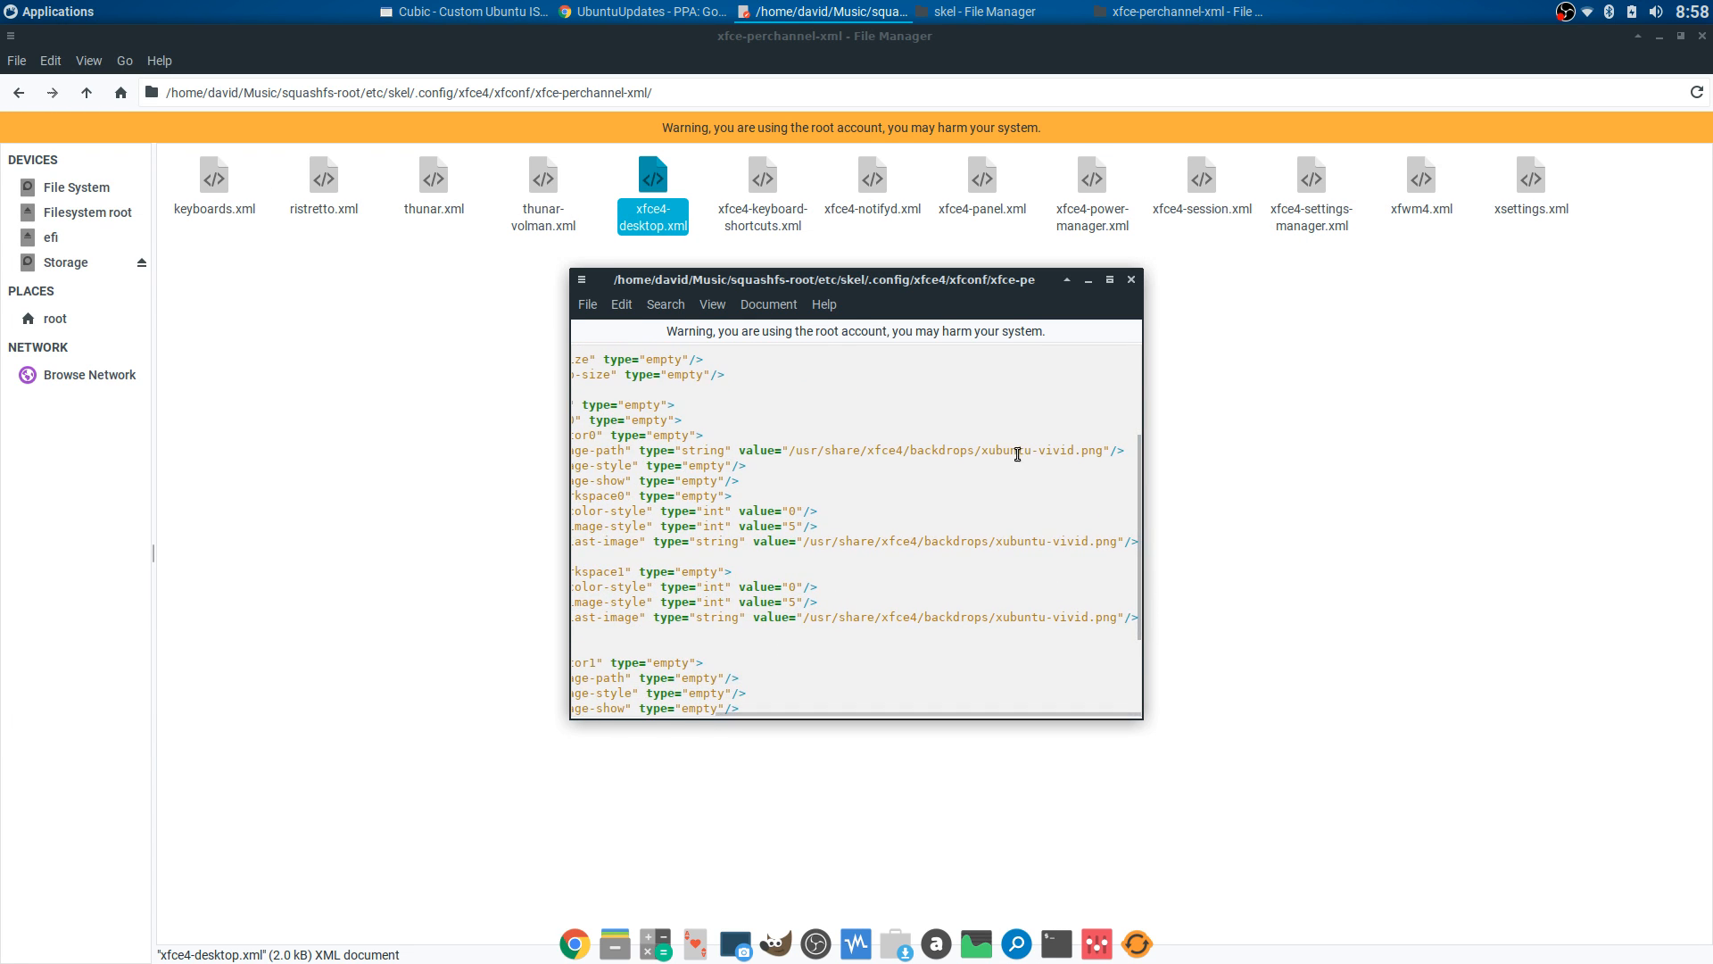
pyautogui.moveTo(982, 454); pyautogui.dragTo(1103, 454)
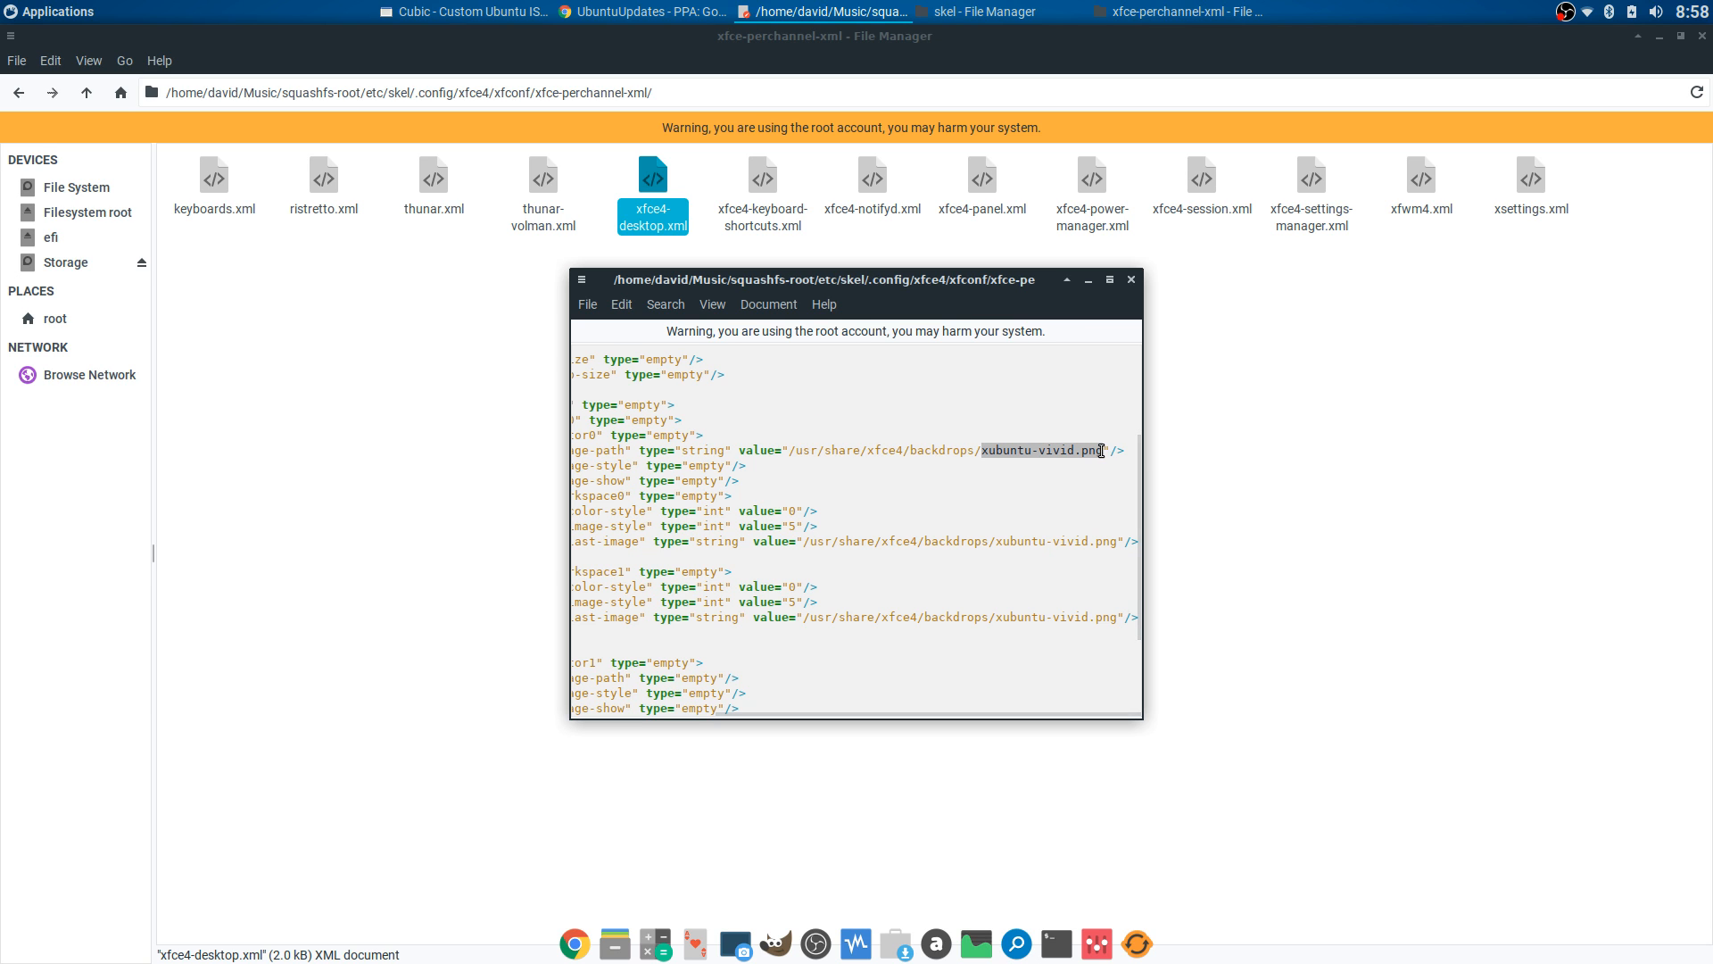
pyautogui.moveTo(994, 541); pyautogui.dragTo(1116, 547)
pyautogui.moveTo(998, 617); pyautogui.dragTo(1117, 618)
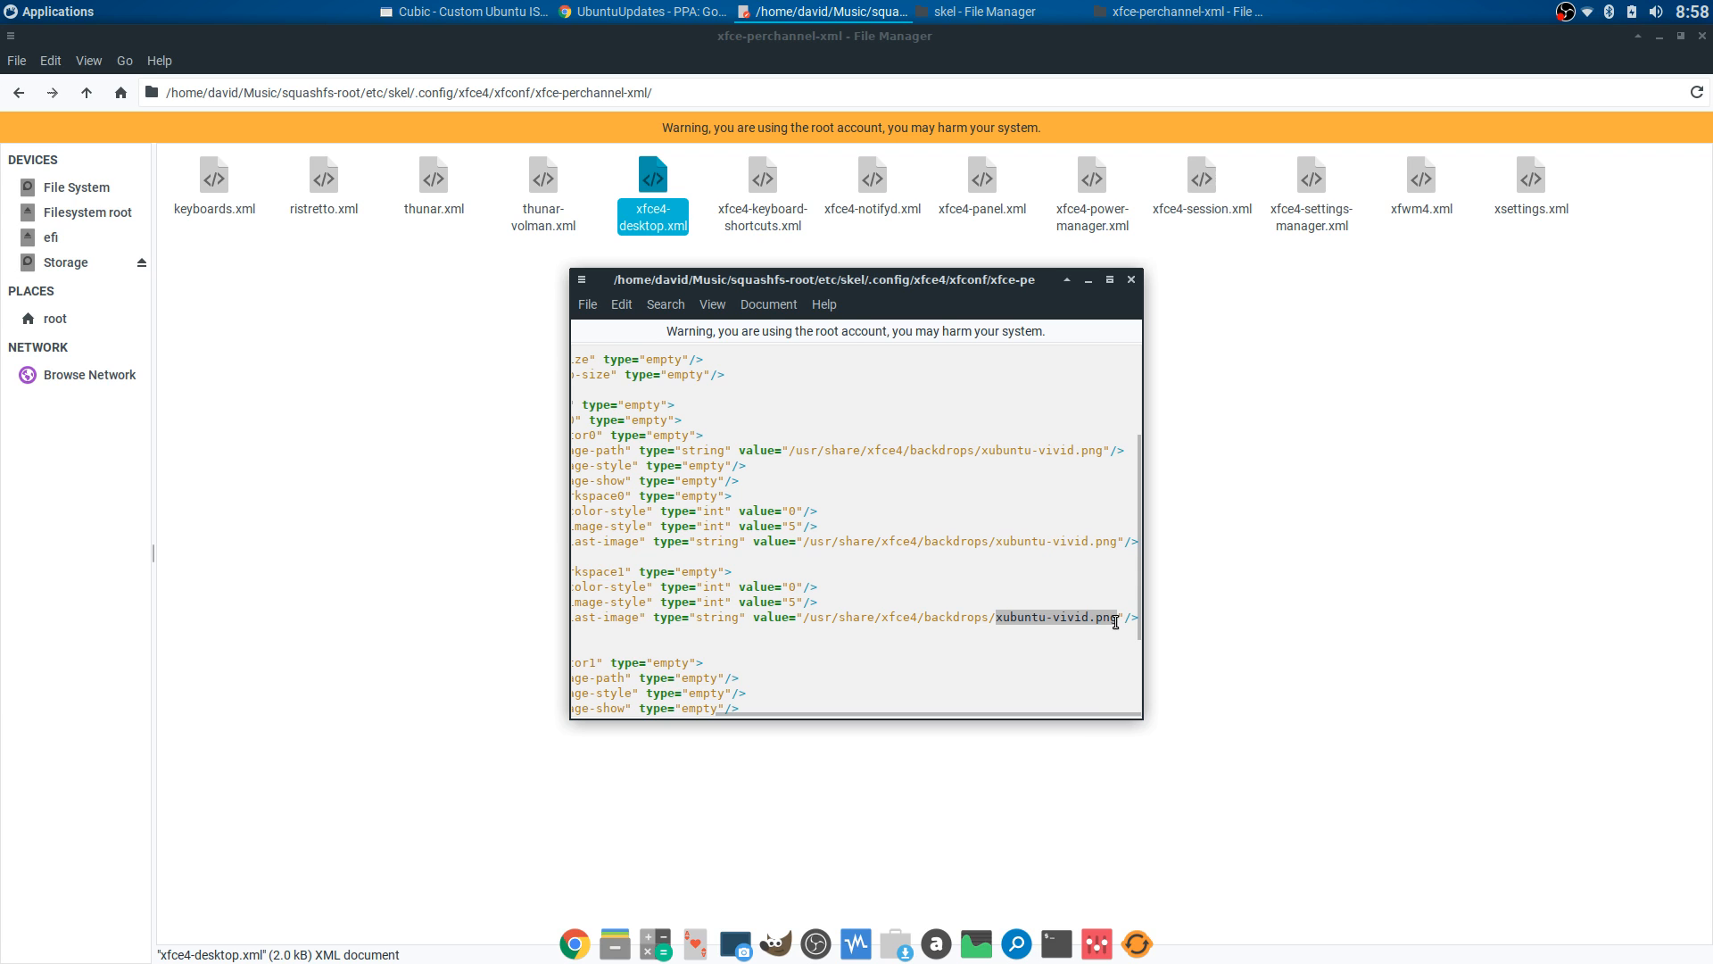
pyautogui.click(1130, 279)
pyautogui.click(619, 328)
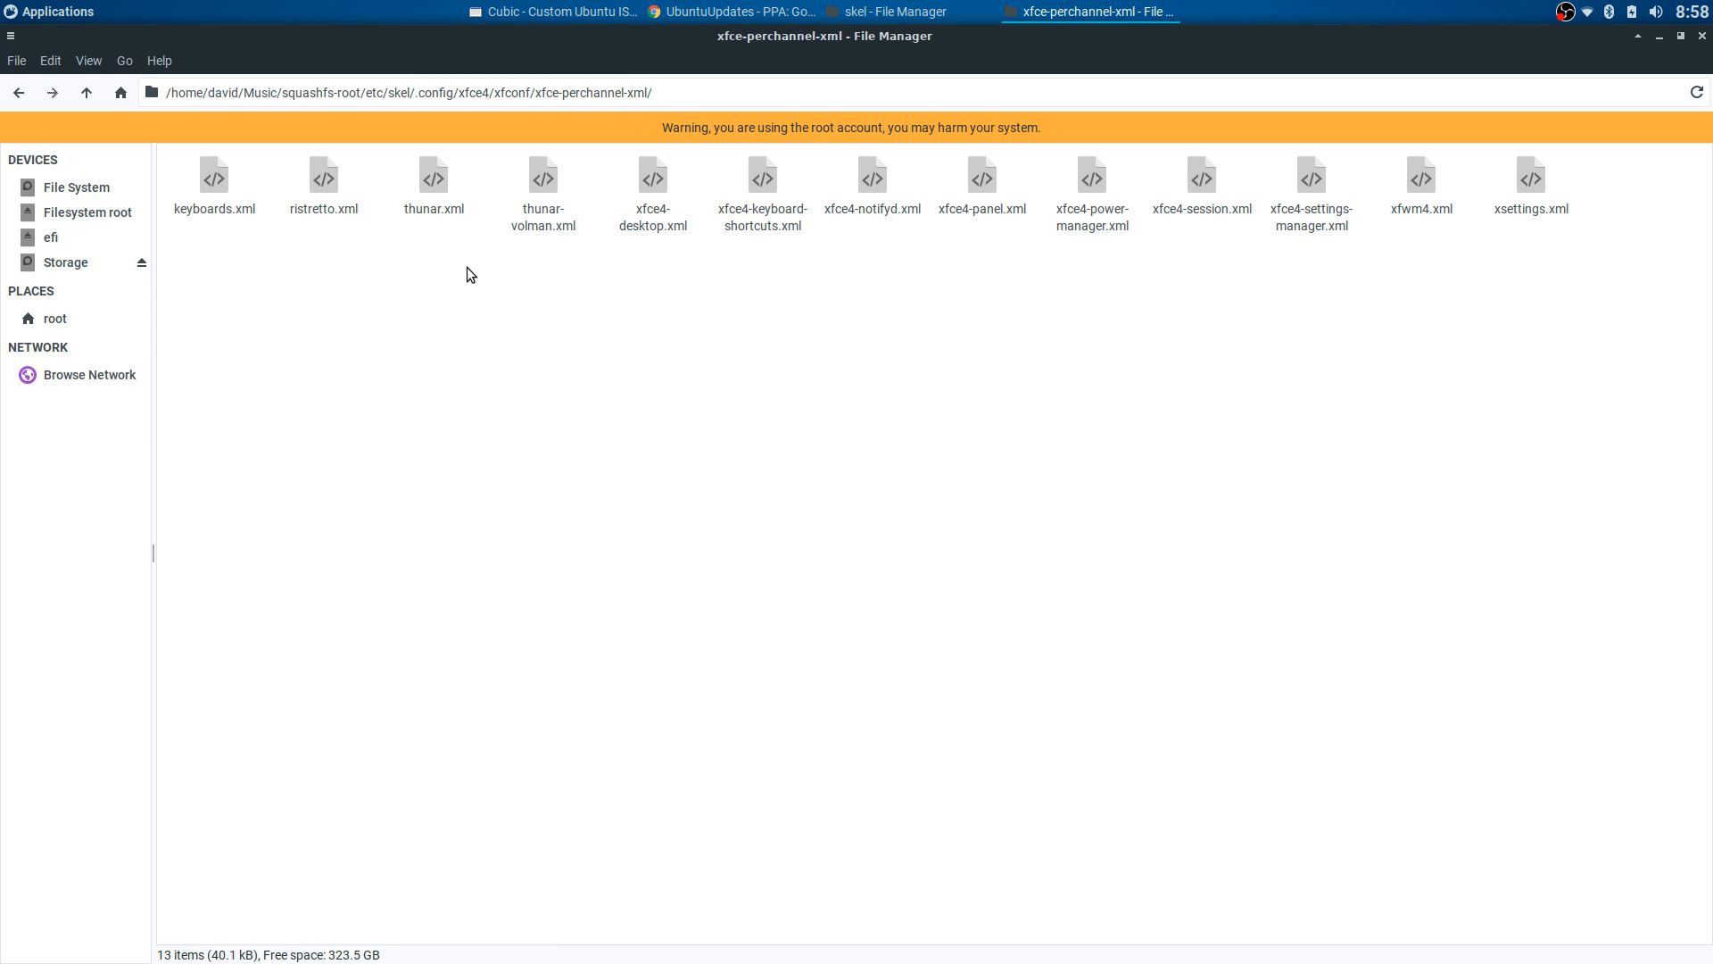
pyautogui.click(984, 205)
pyautogui.rightClick(984, 210)
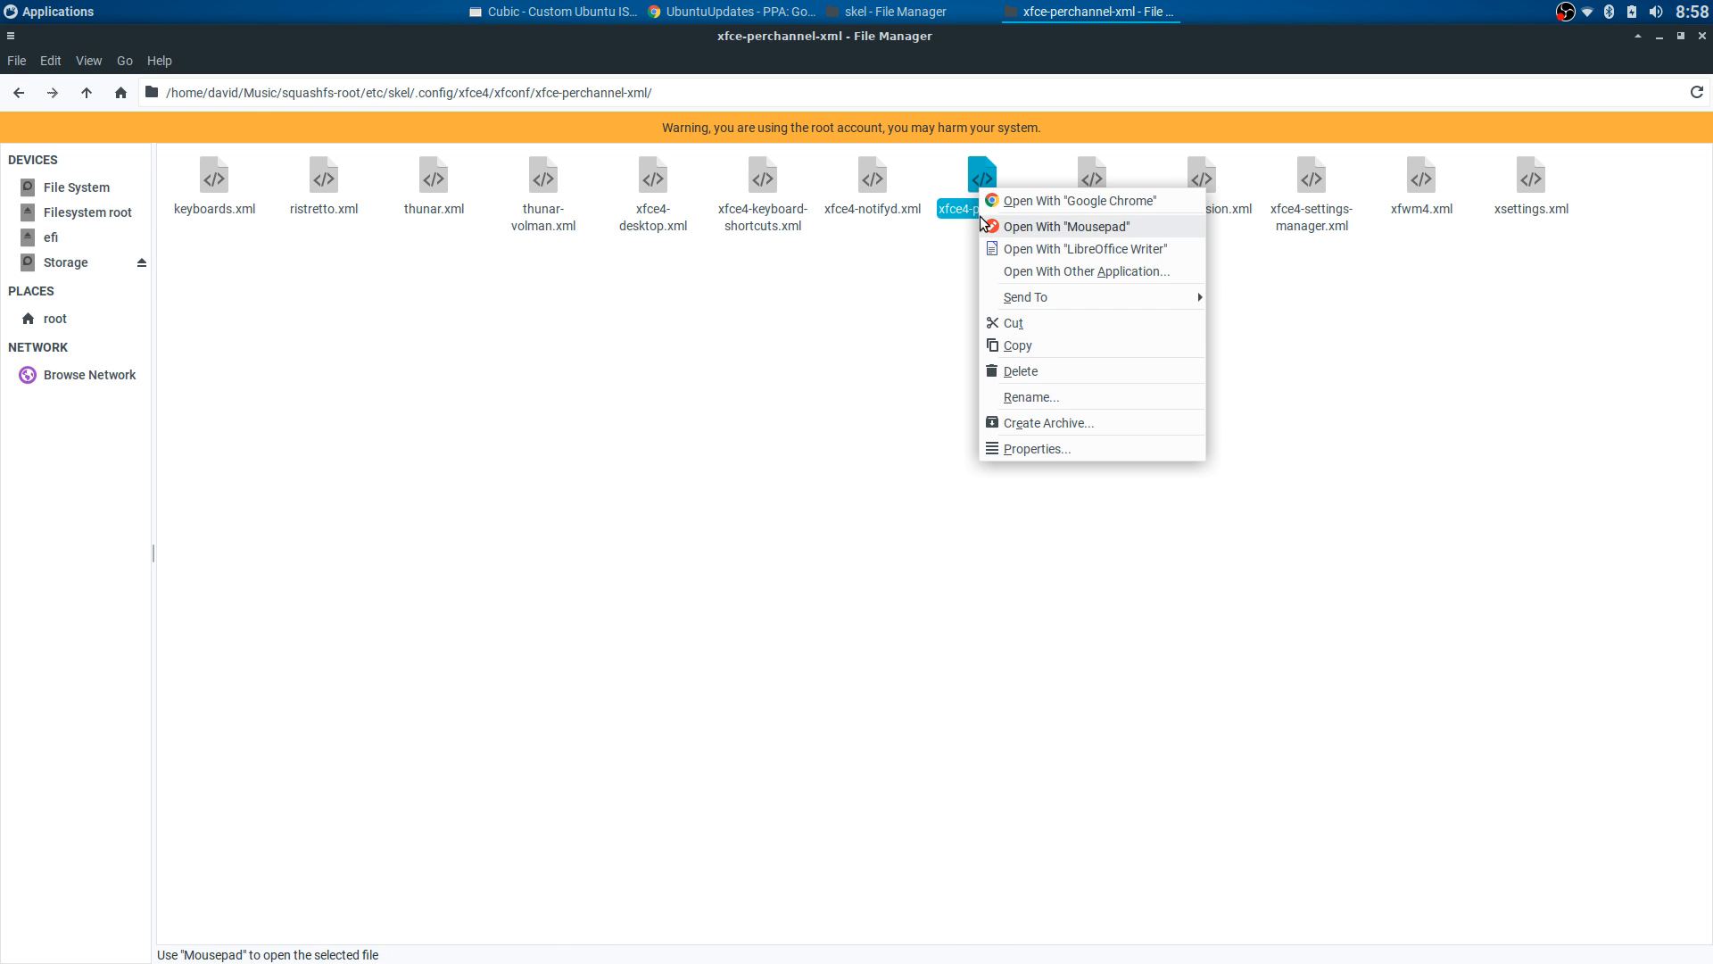
pyautogui.click(1004, 227)
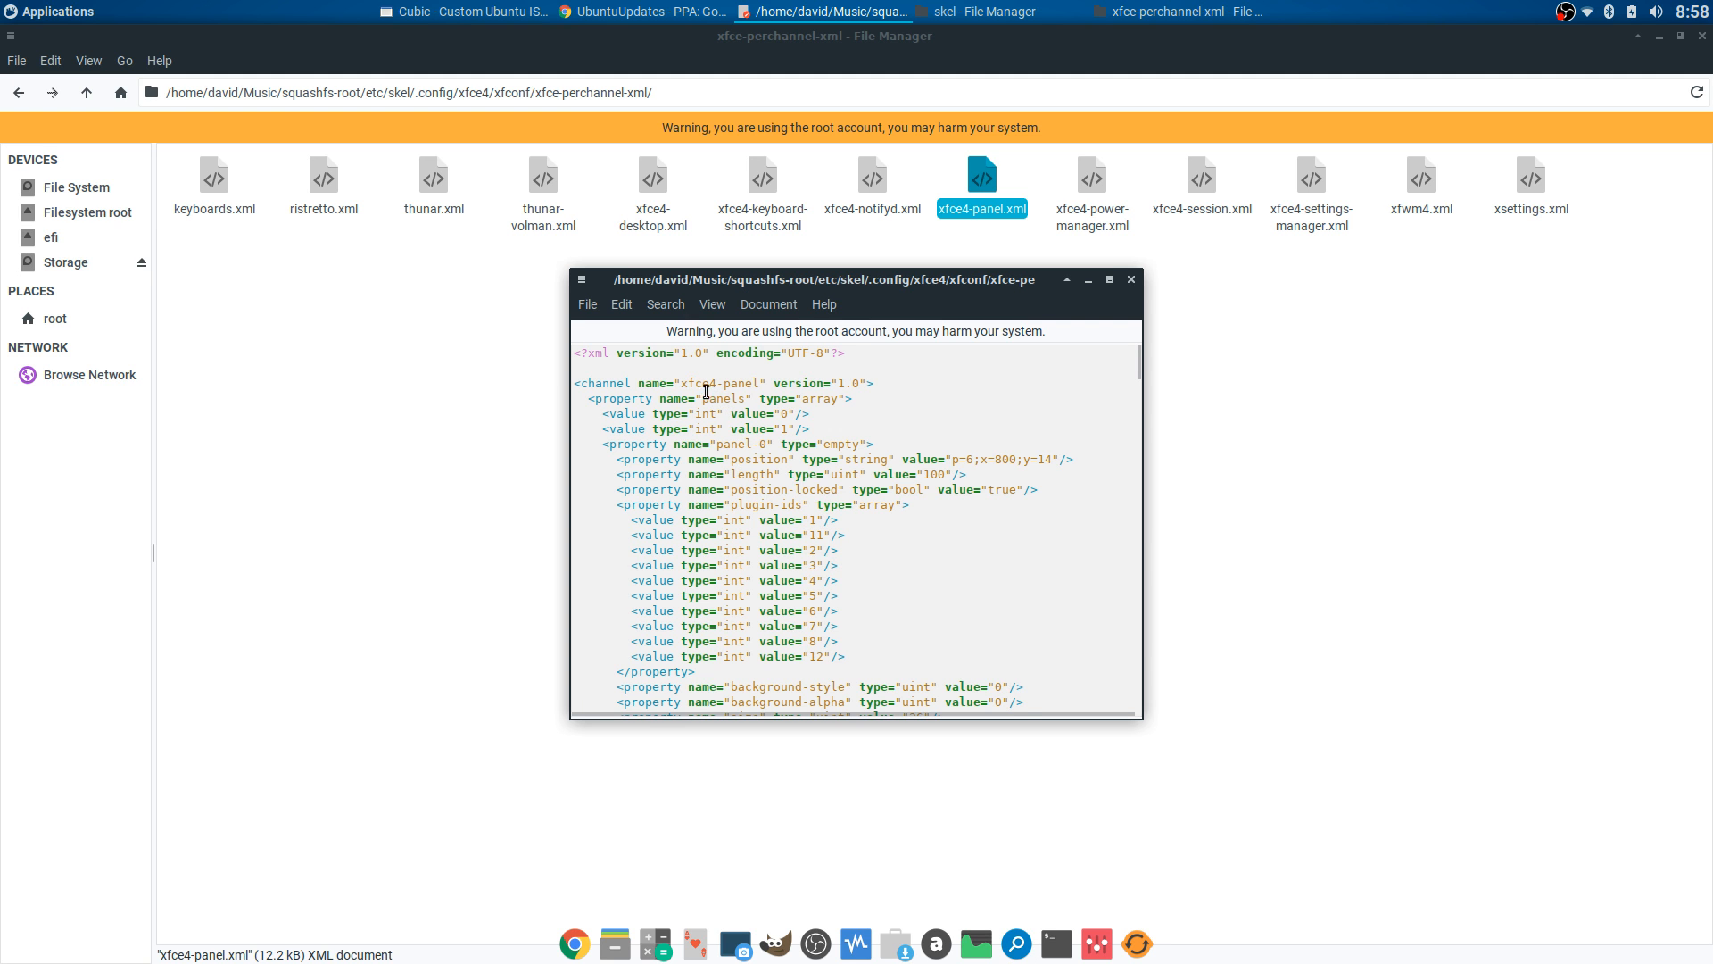
pyautogui.scroll(-10, 928, 440)
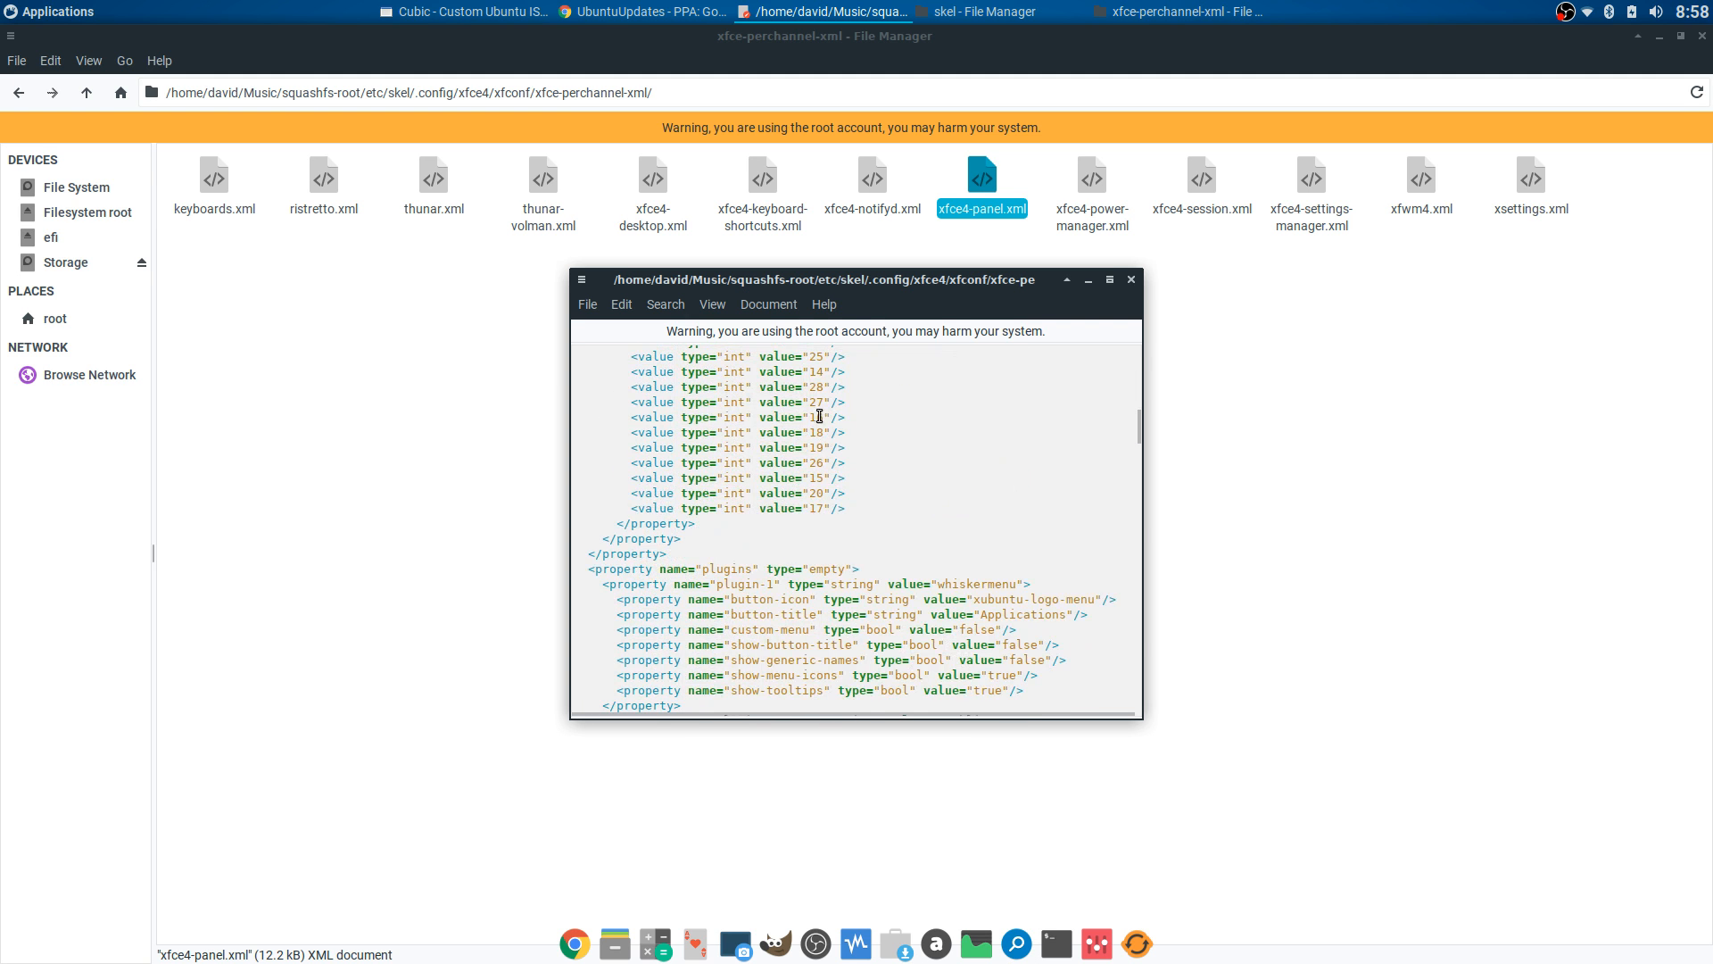
pyautogui.scroll(-8, 819, 415)
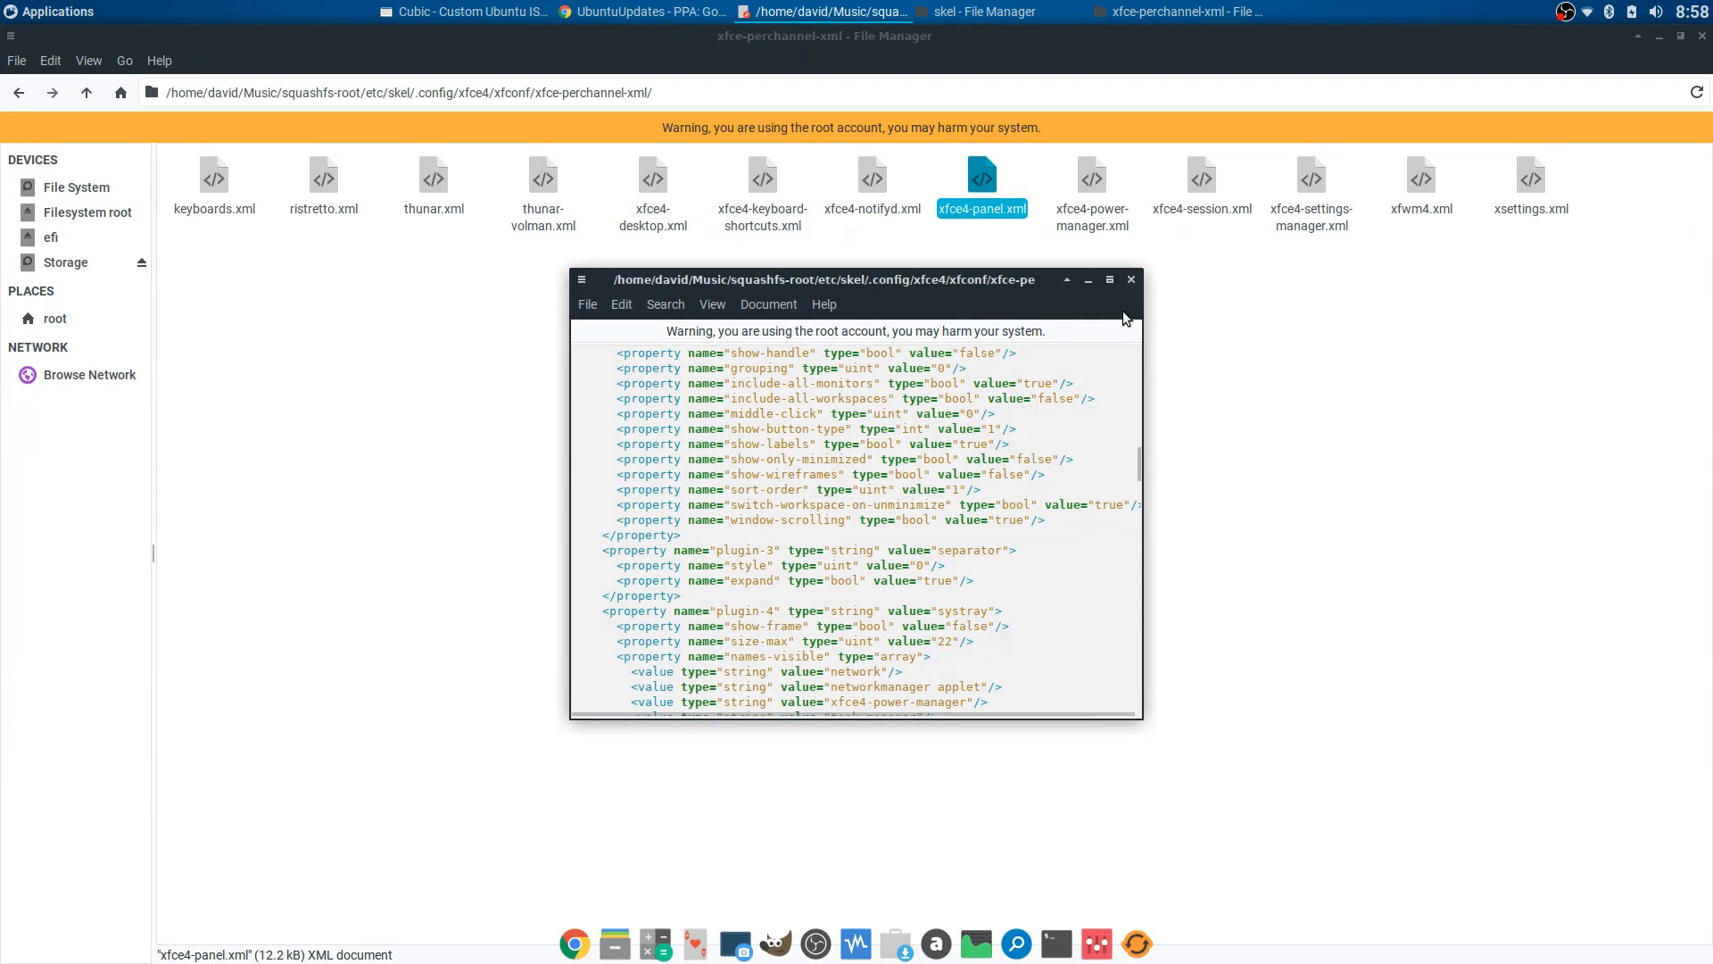
pyautogui.click(1131, 279)
pyautogui.click(1094, 216)
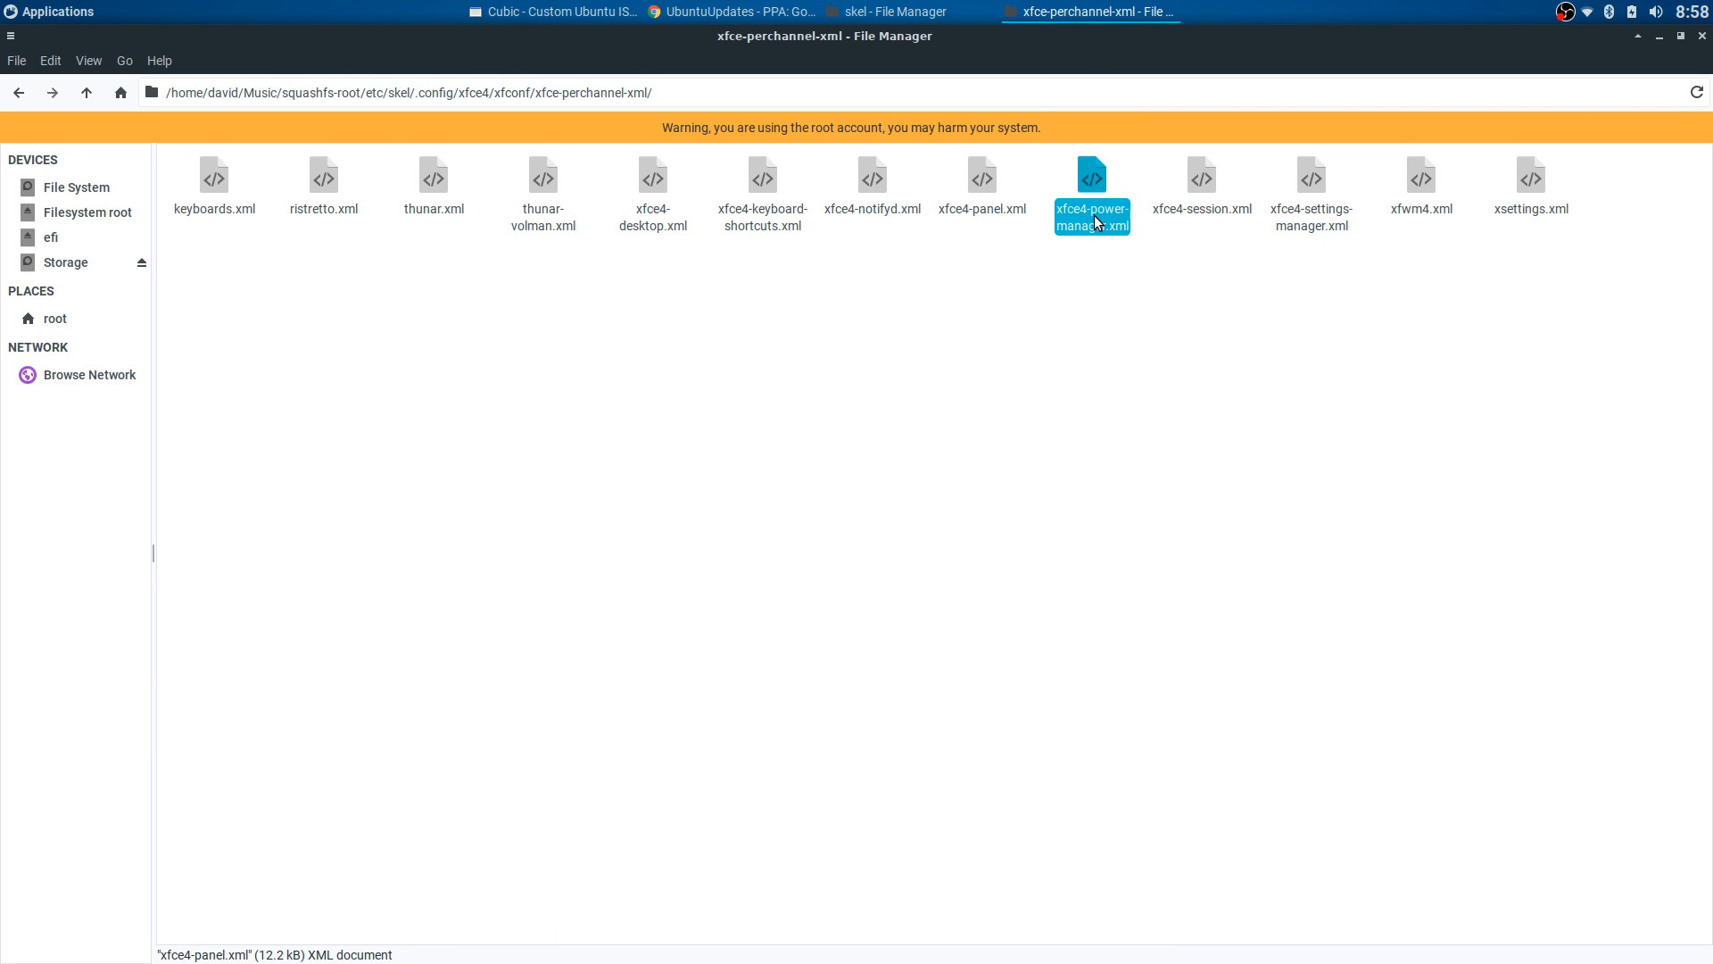
pyautogui.click(1195, 206)
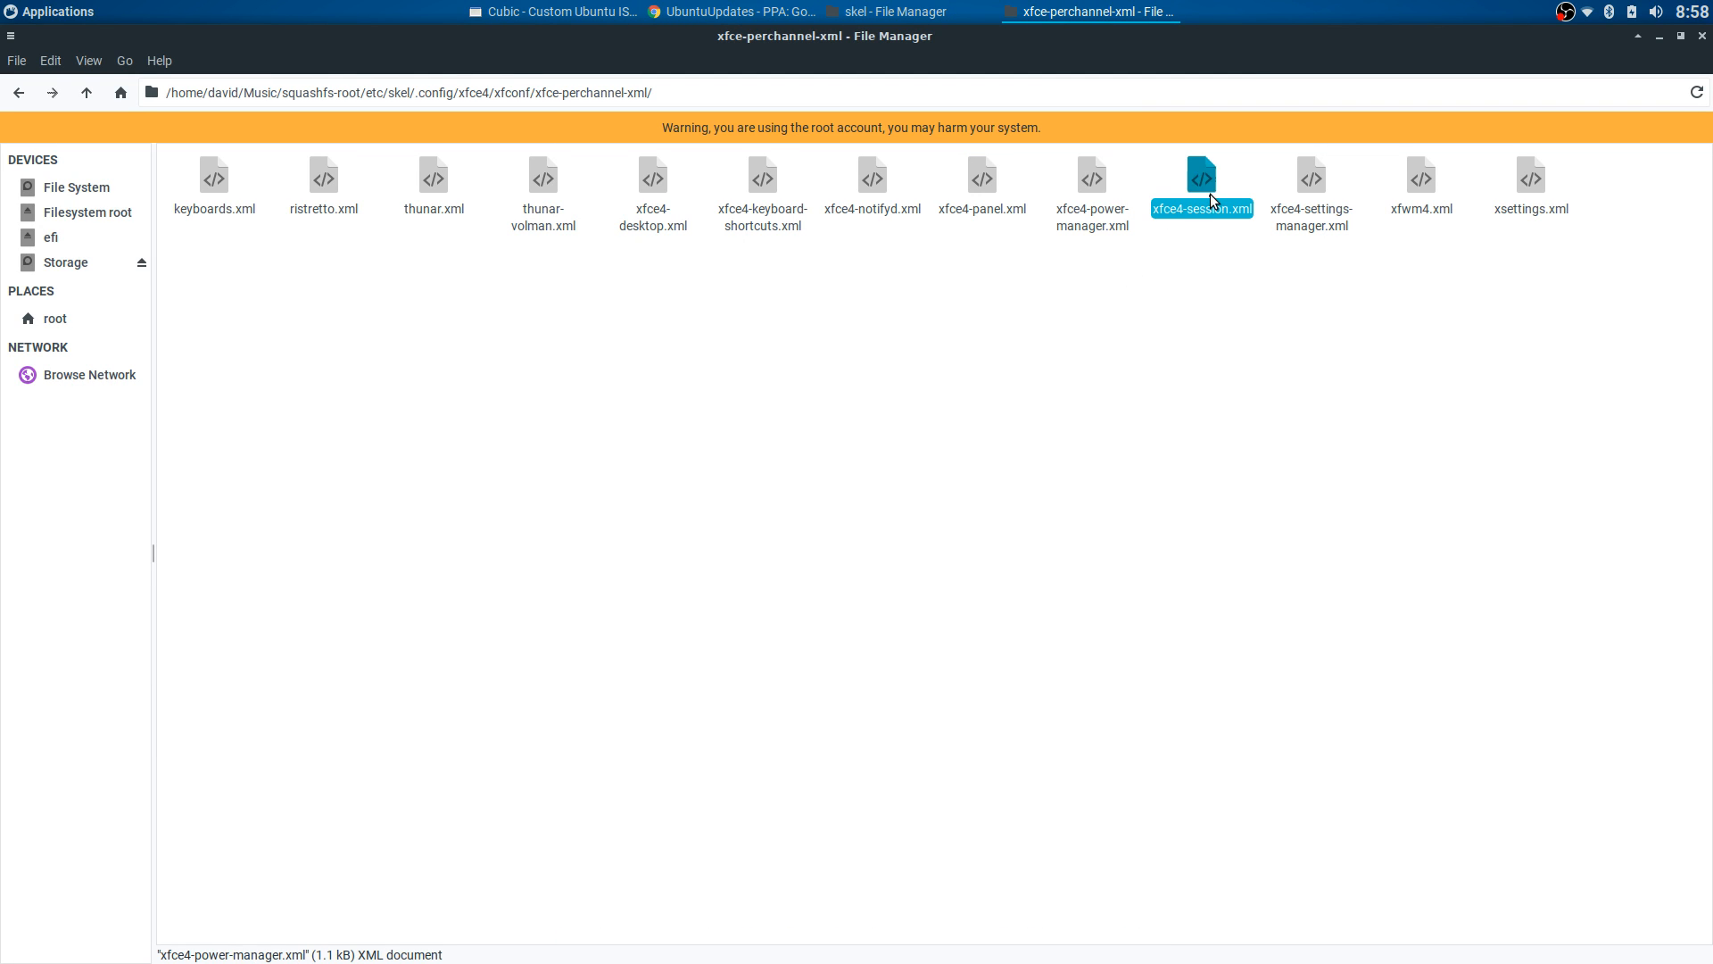
pyautogui.rightClick(1420, 190)
pyautogui.click(1428, 223)
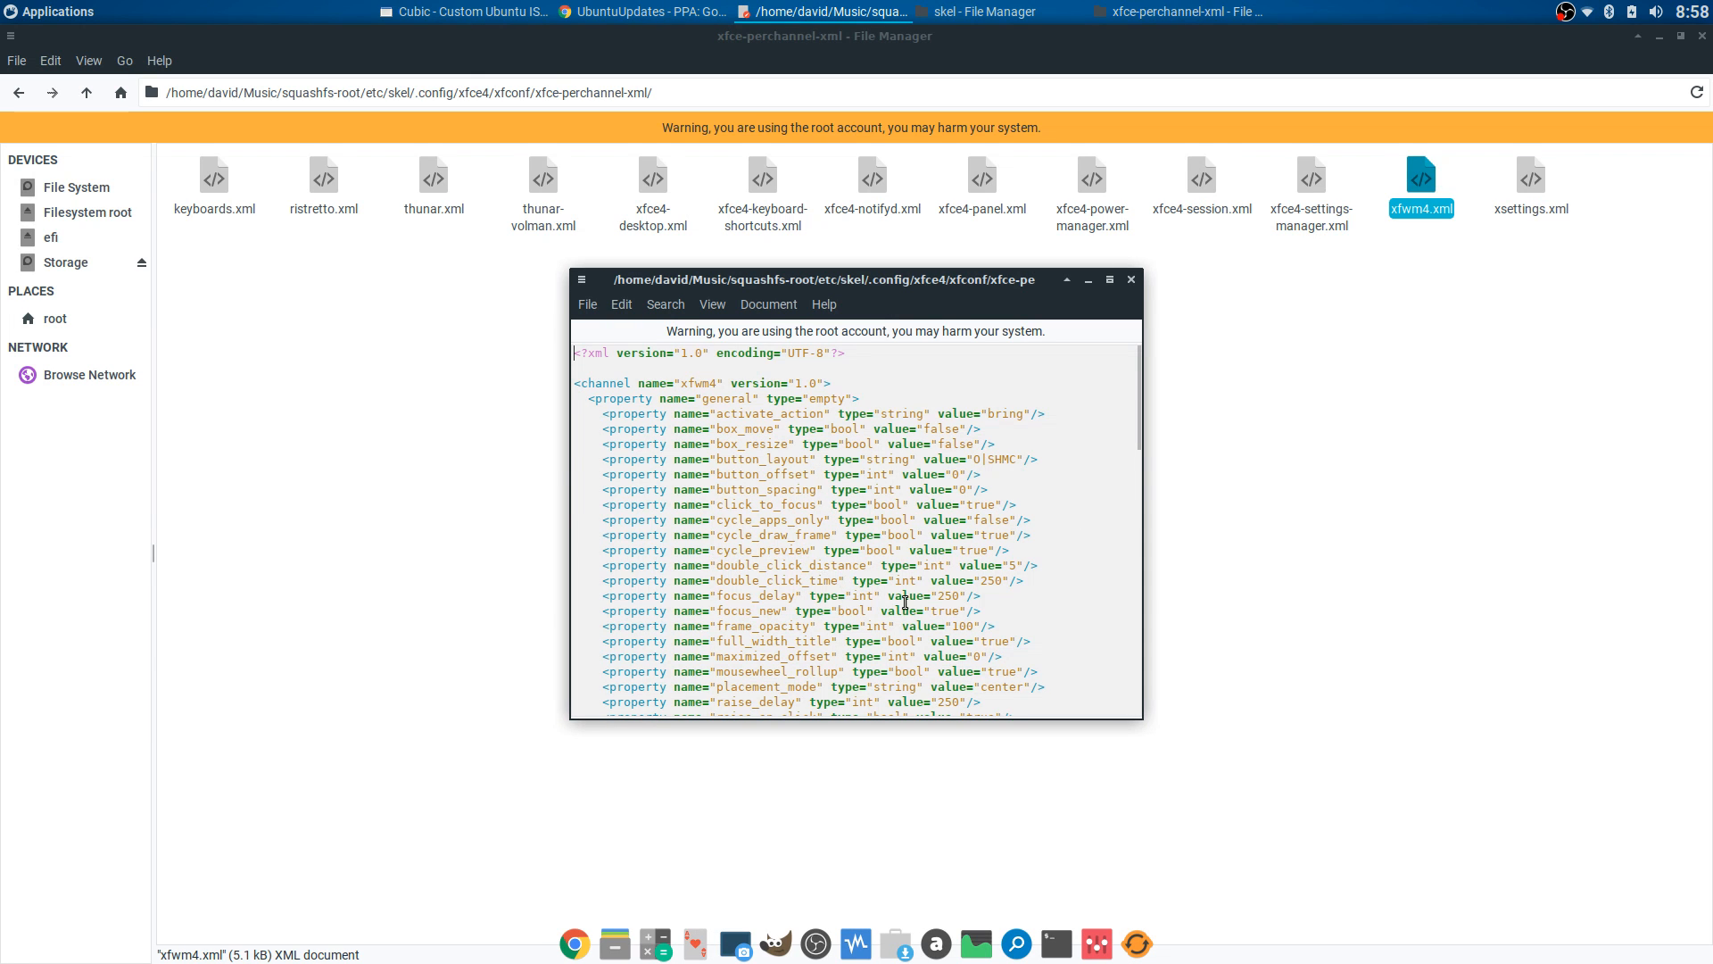
pyautogui.scroll(-7, 983, 584)
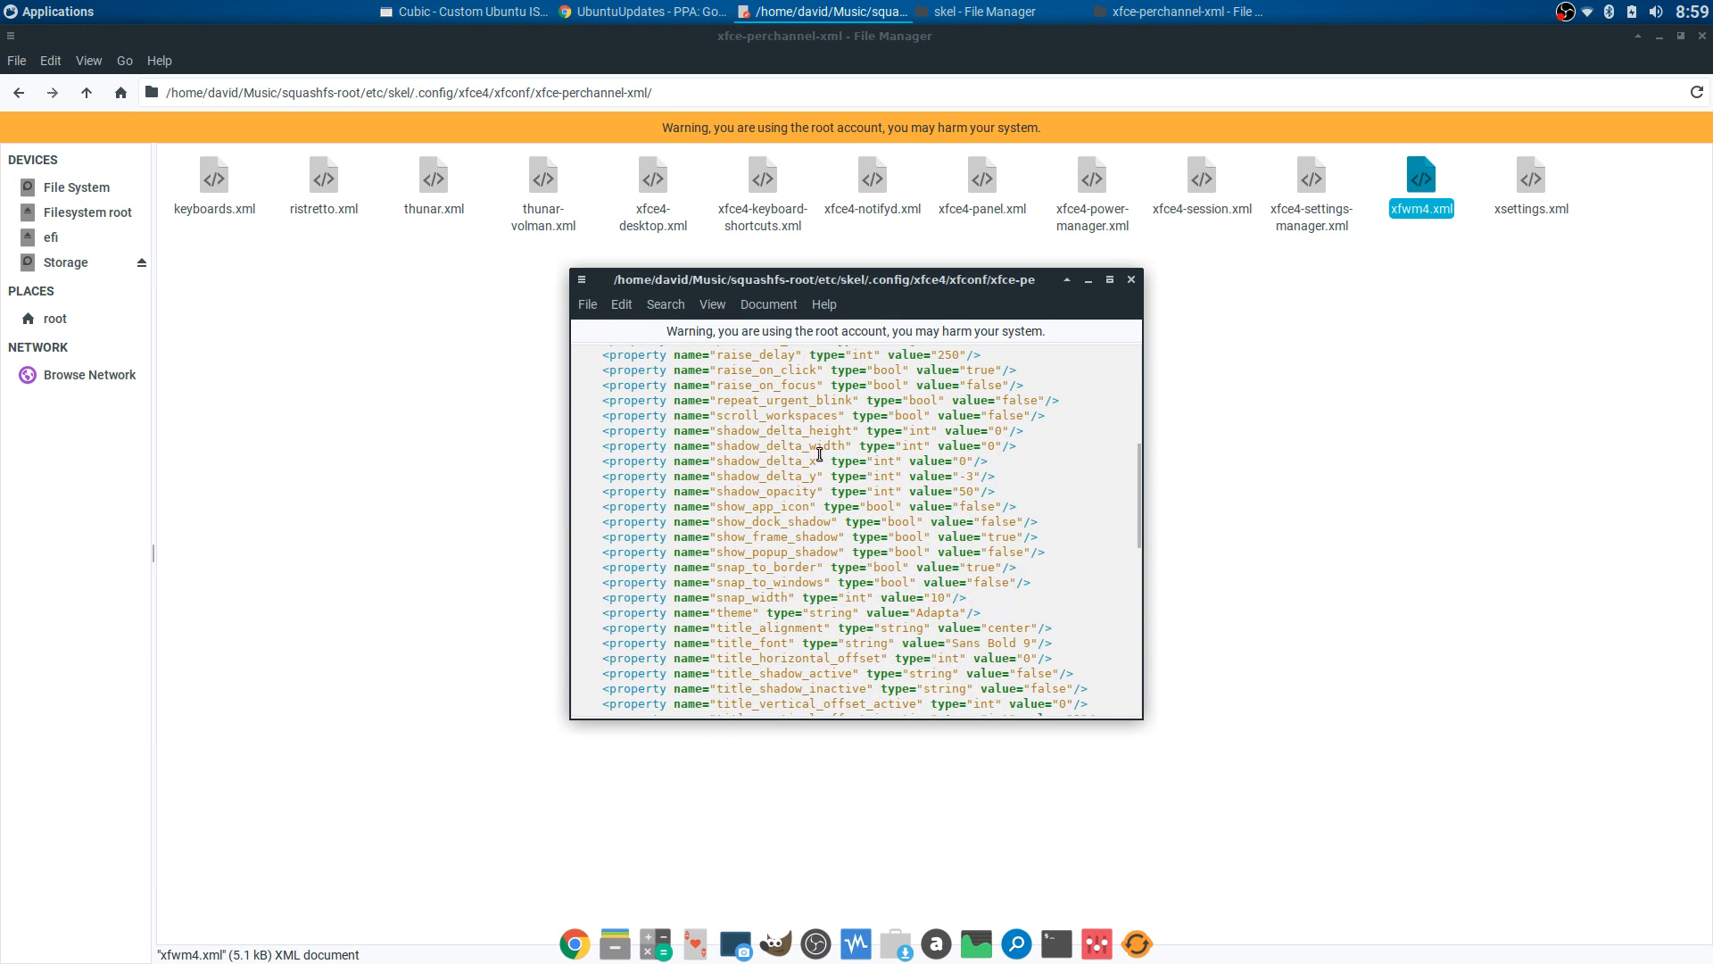
pyautogui.click(1131, 280)
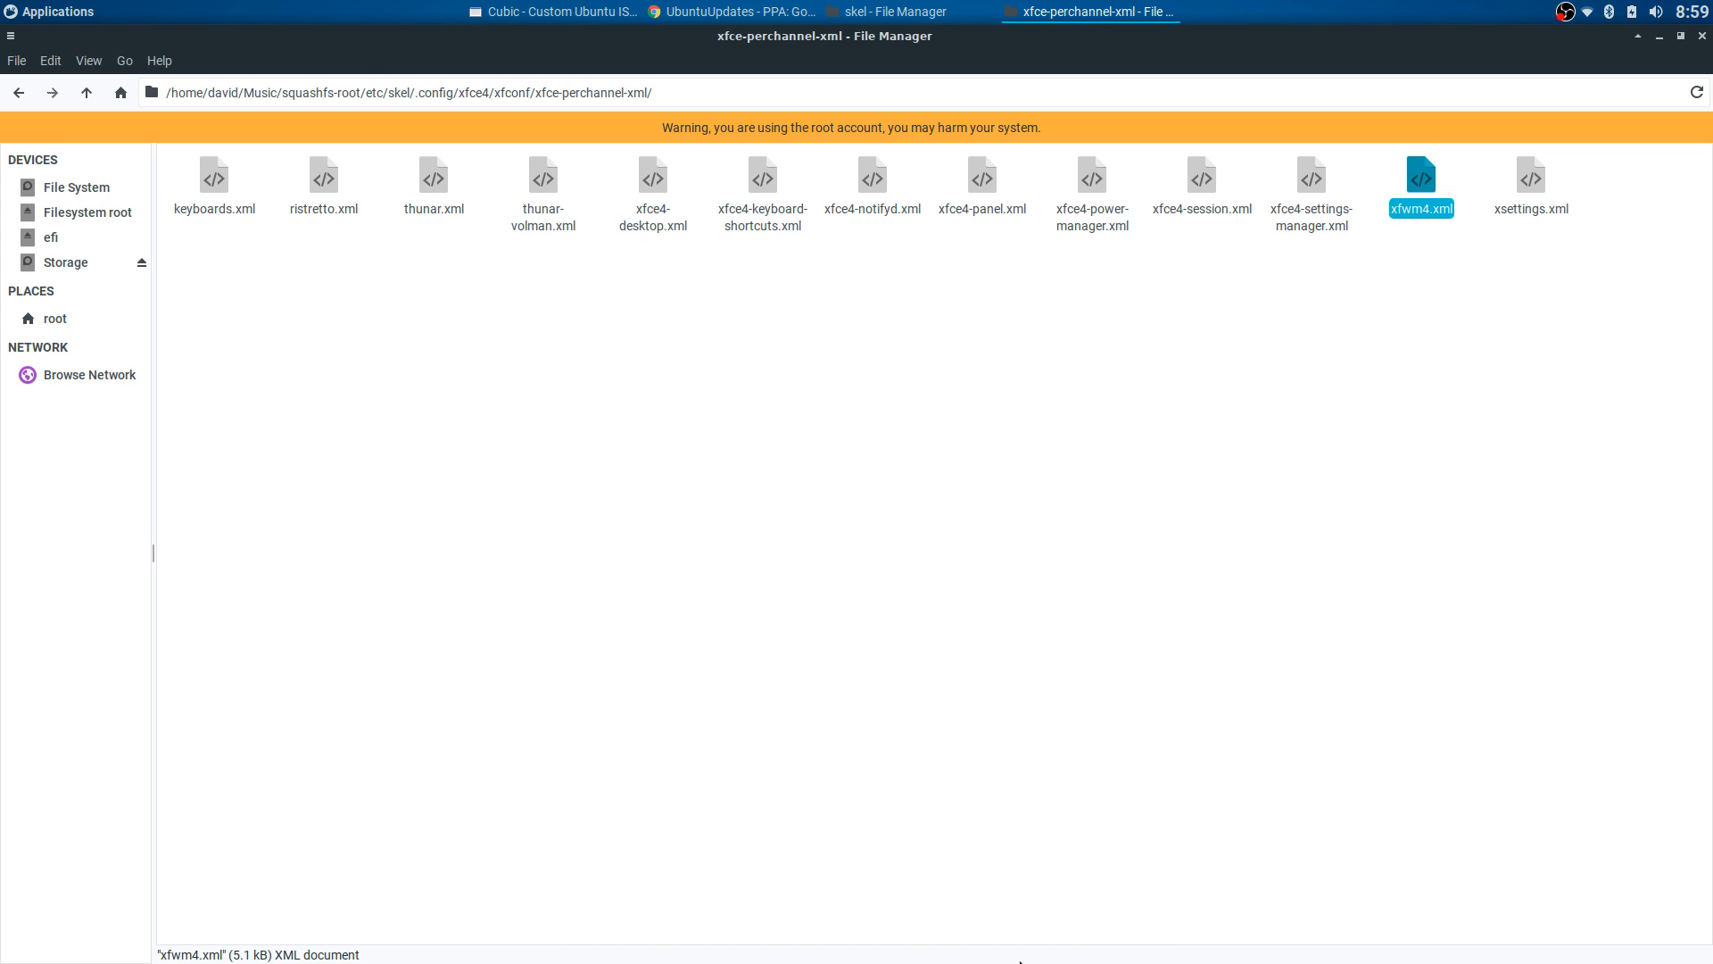
pyautogui.click(979, 688)
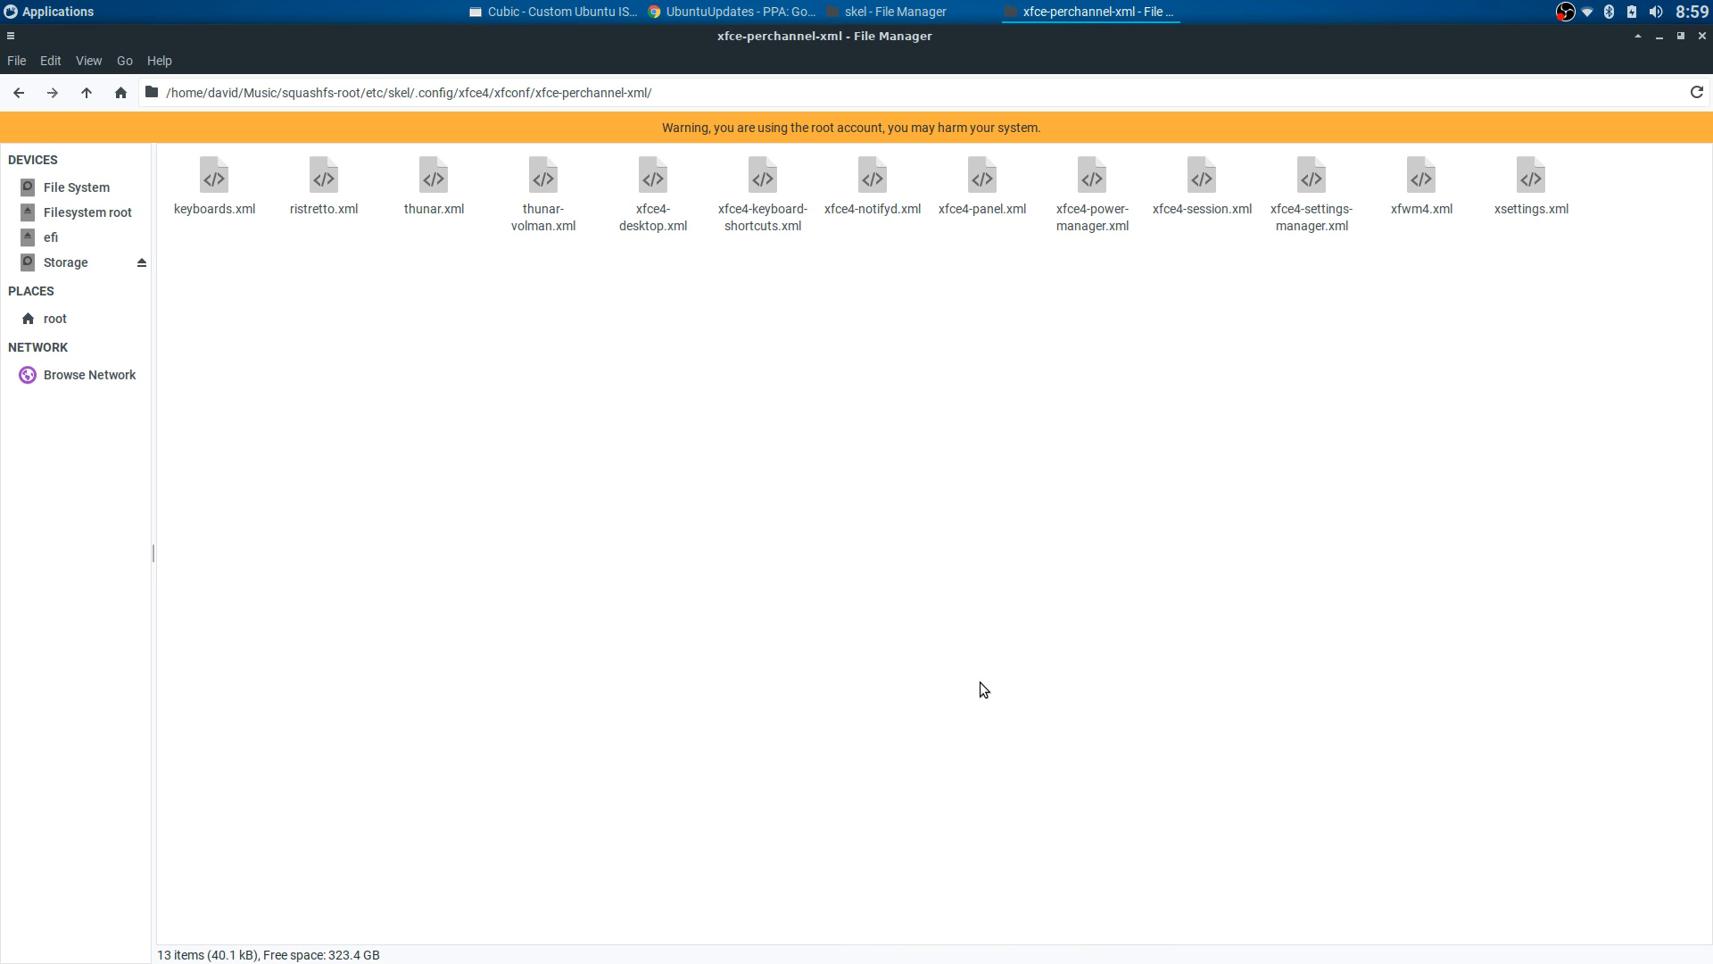
pyautogui.moveTo(1001, 960)
pyautogui.click(1096, 946)
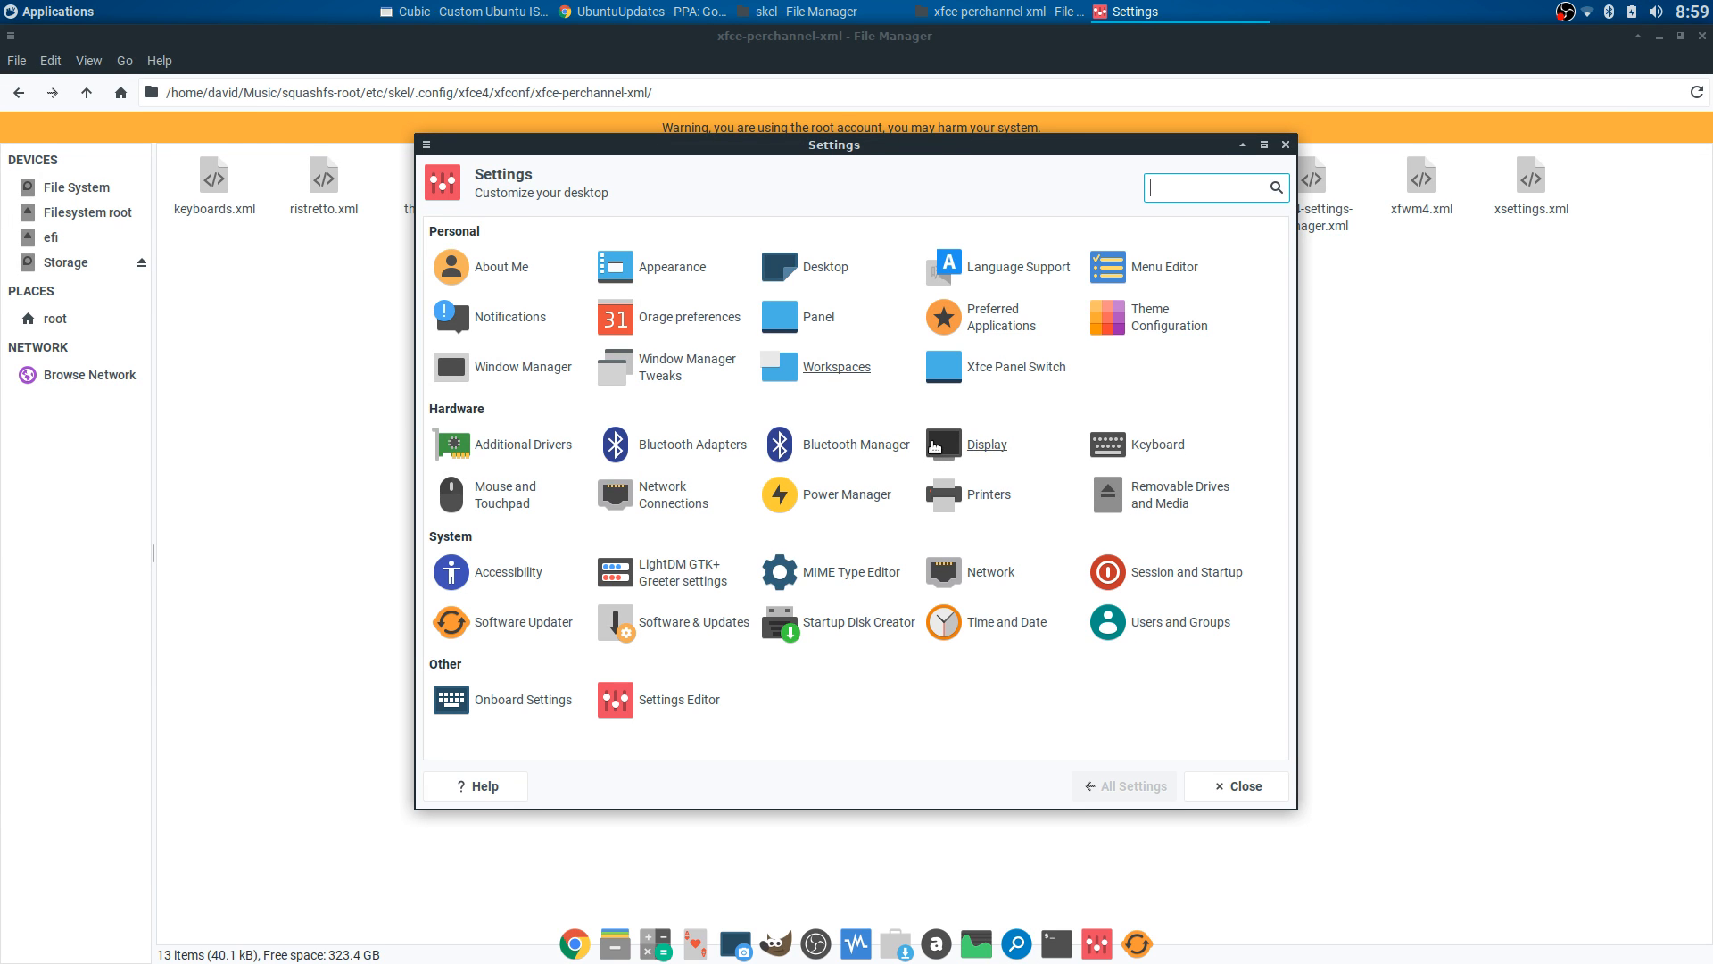
pyautogui.click(1237, 787)
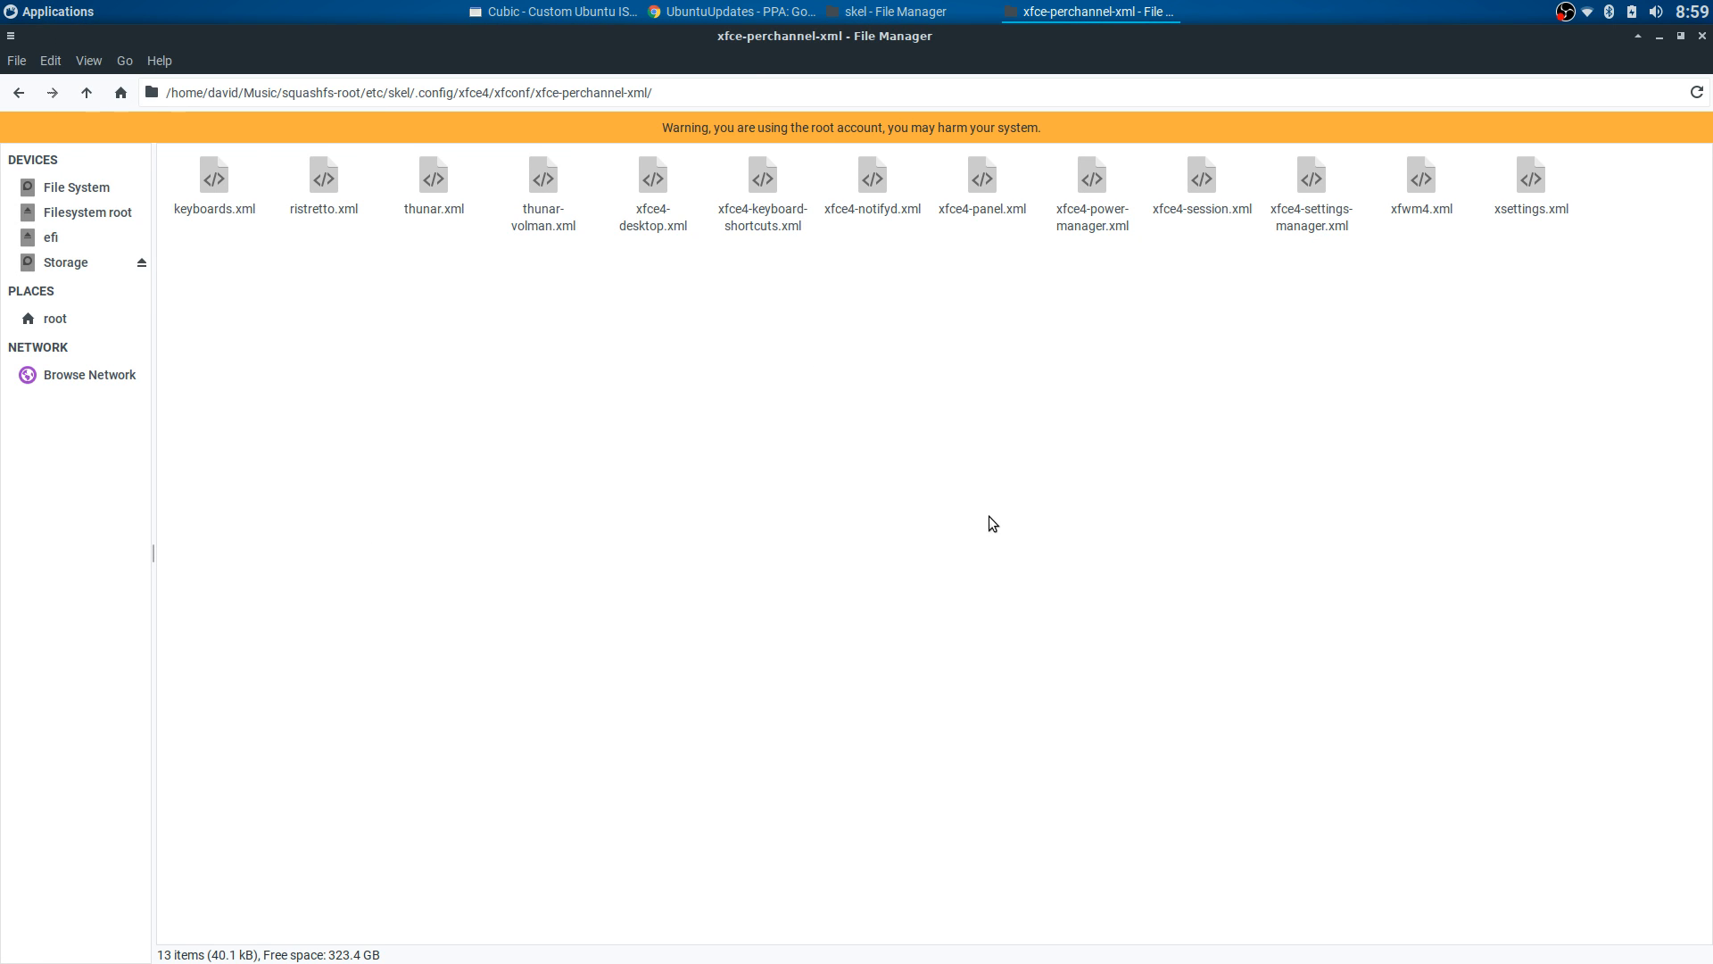
# - Return to the skel folder and review its items
pyautogui.click(18, 93)
pyautogui.click(18, 92)
pyautogui.click(18, 93)
pyautogui.click(18, 93)
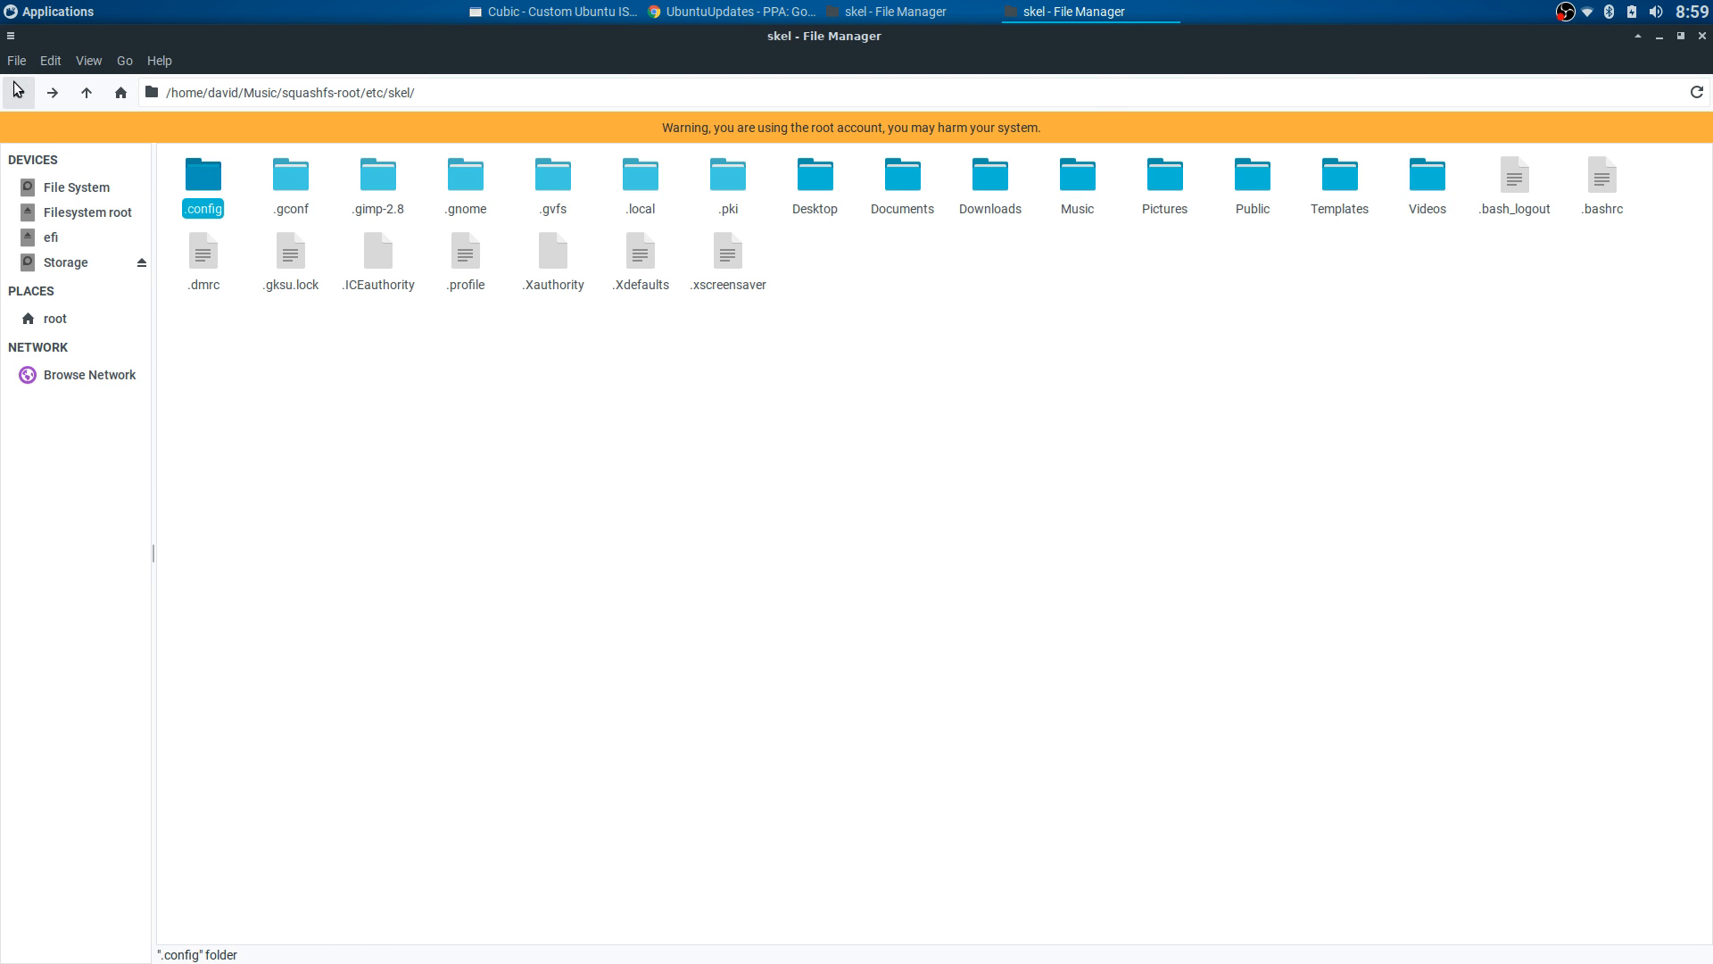
pyautogui.moveTo(172, 152); pyautogui.dragTo(1608, 264)
pyautogui.click(937, 279)
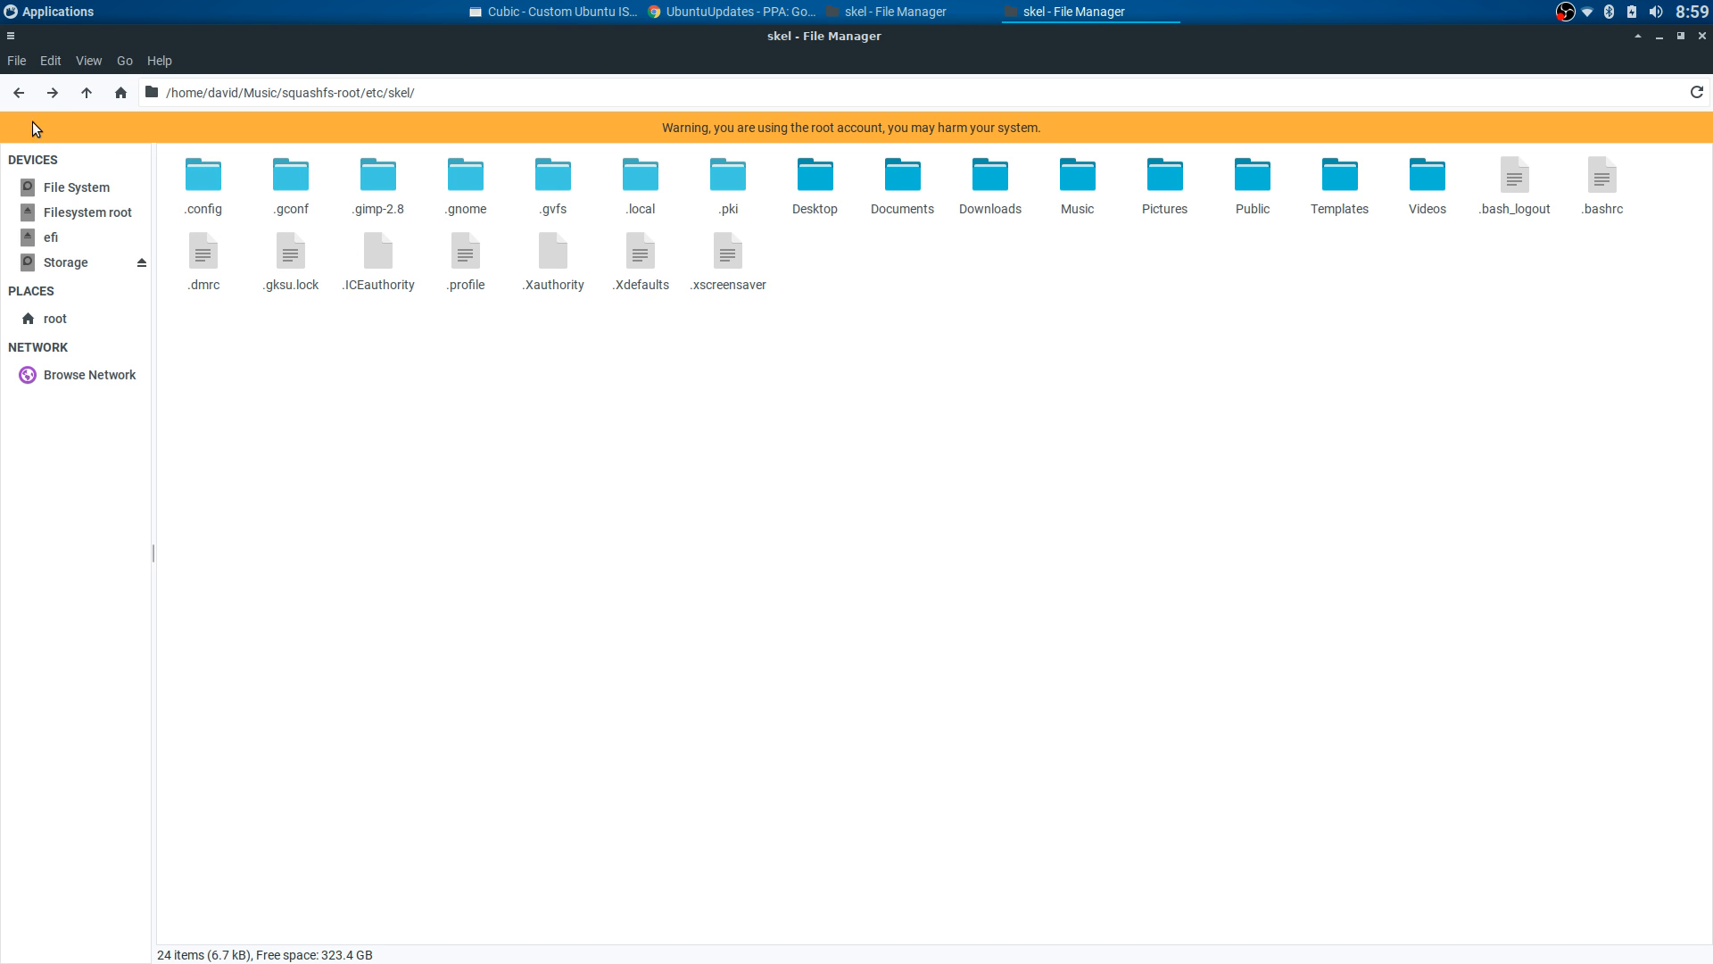
# - Navigate to etc/xdg/xfce4 and peek into its xfconf/xfce-perchannel-xml folder
pyautogui.click(19, 92)
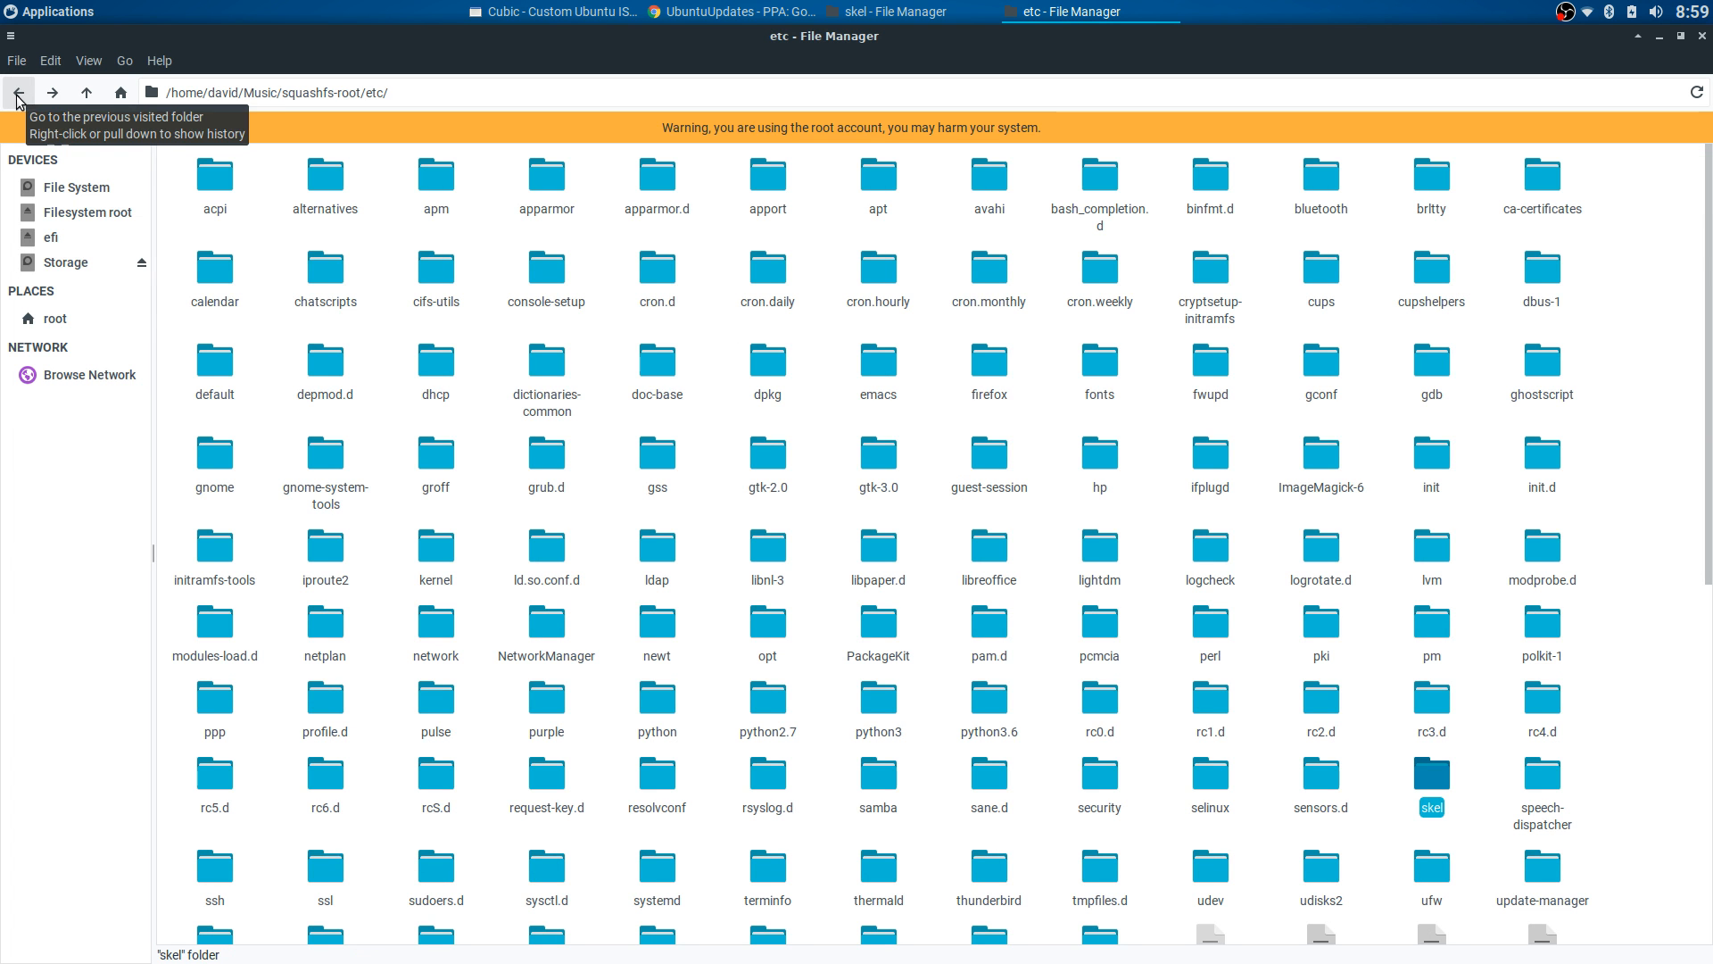
pyautogui.scroll(-2, 940, 459)
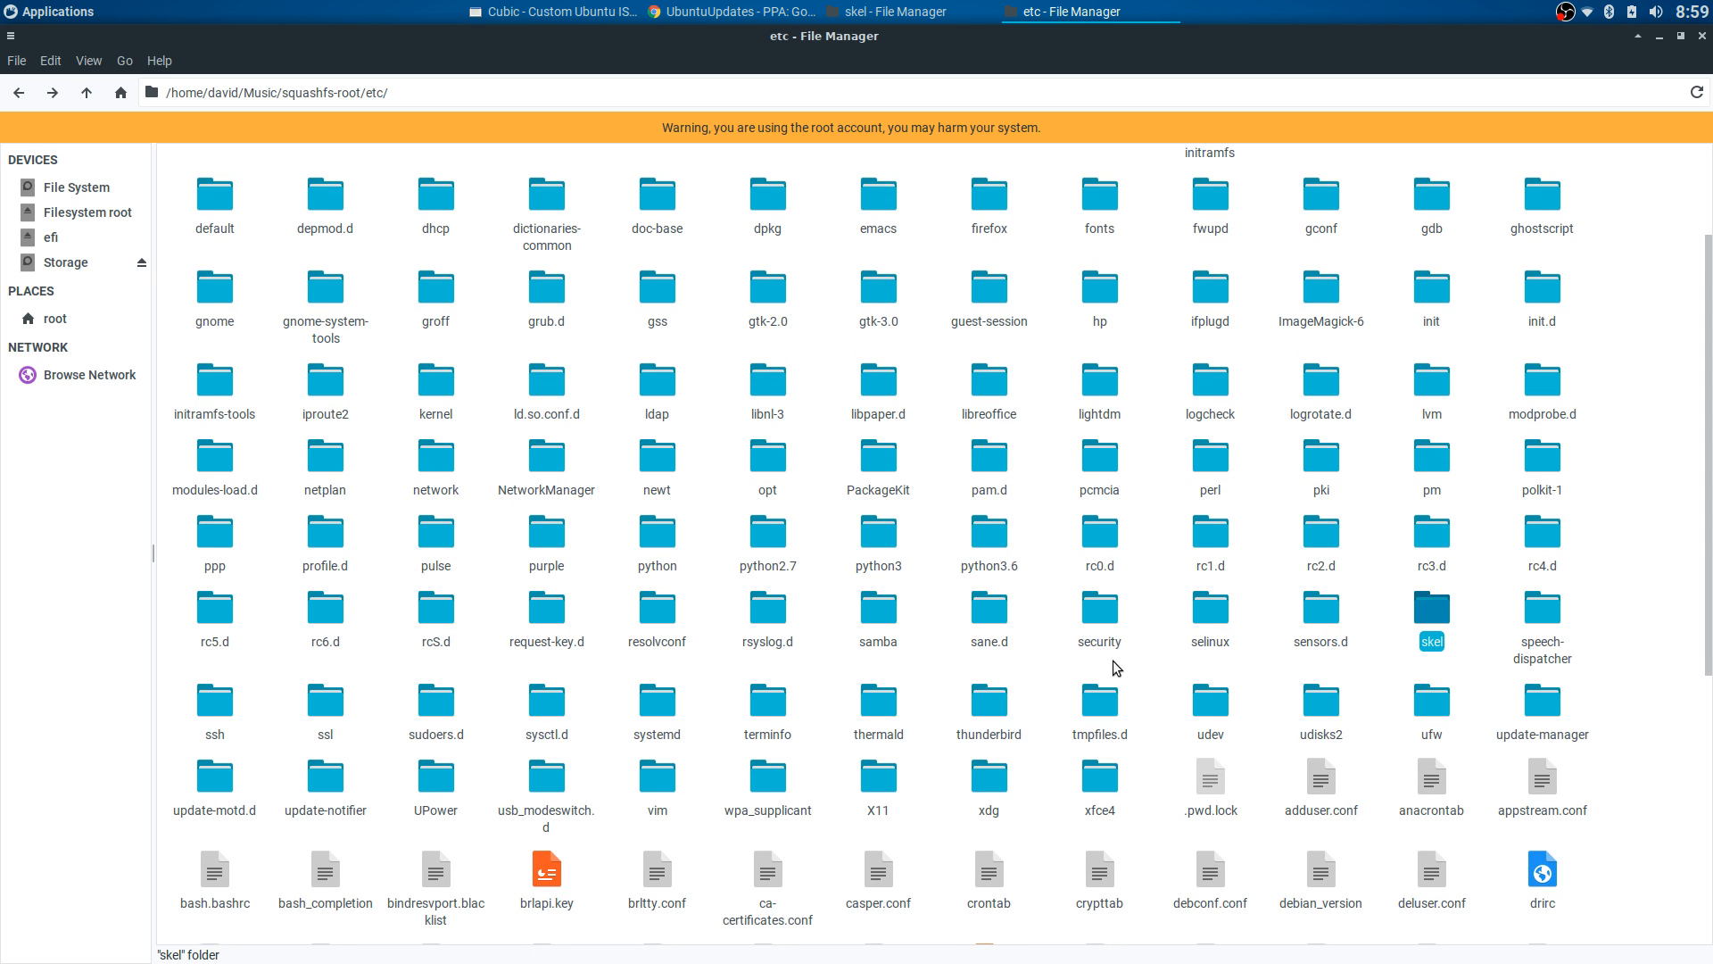
pyautogui.doubleClick(987, 778)
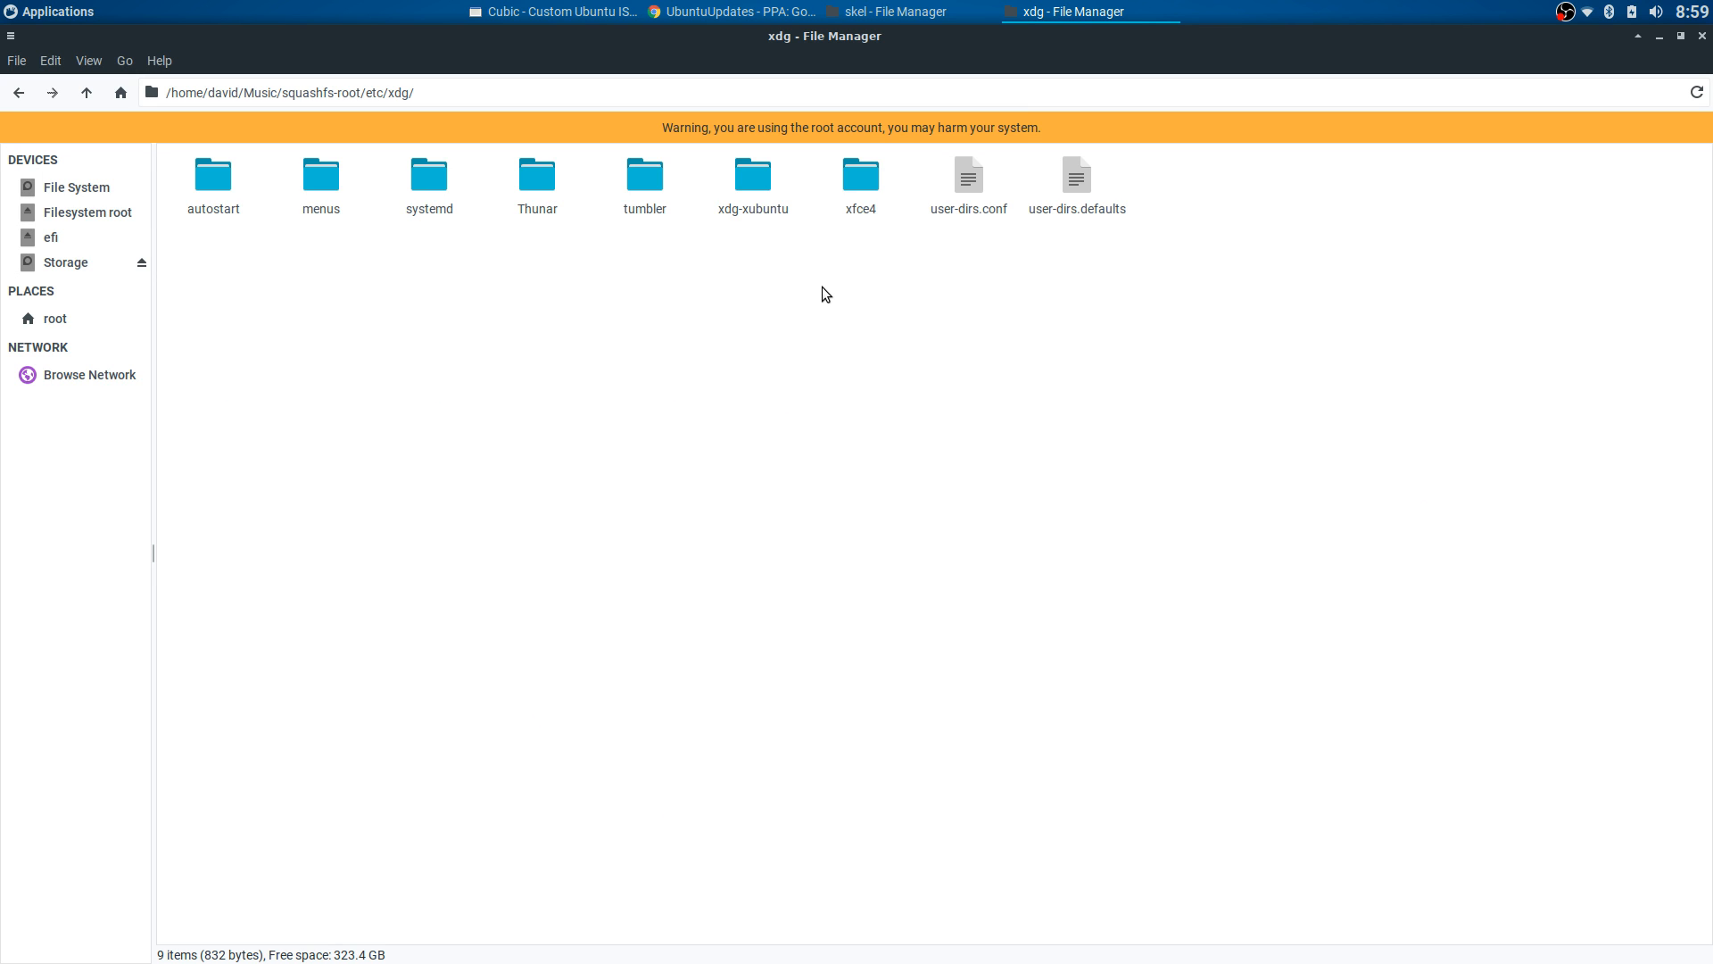
pyautogui.doubleClick(858, 180)
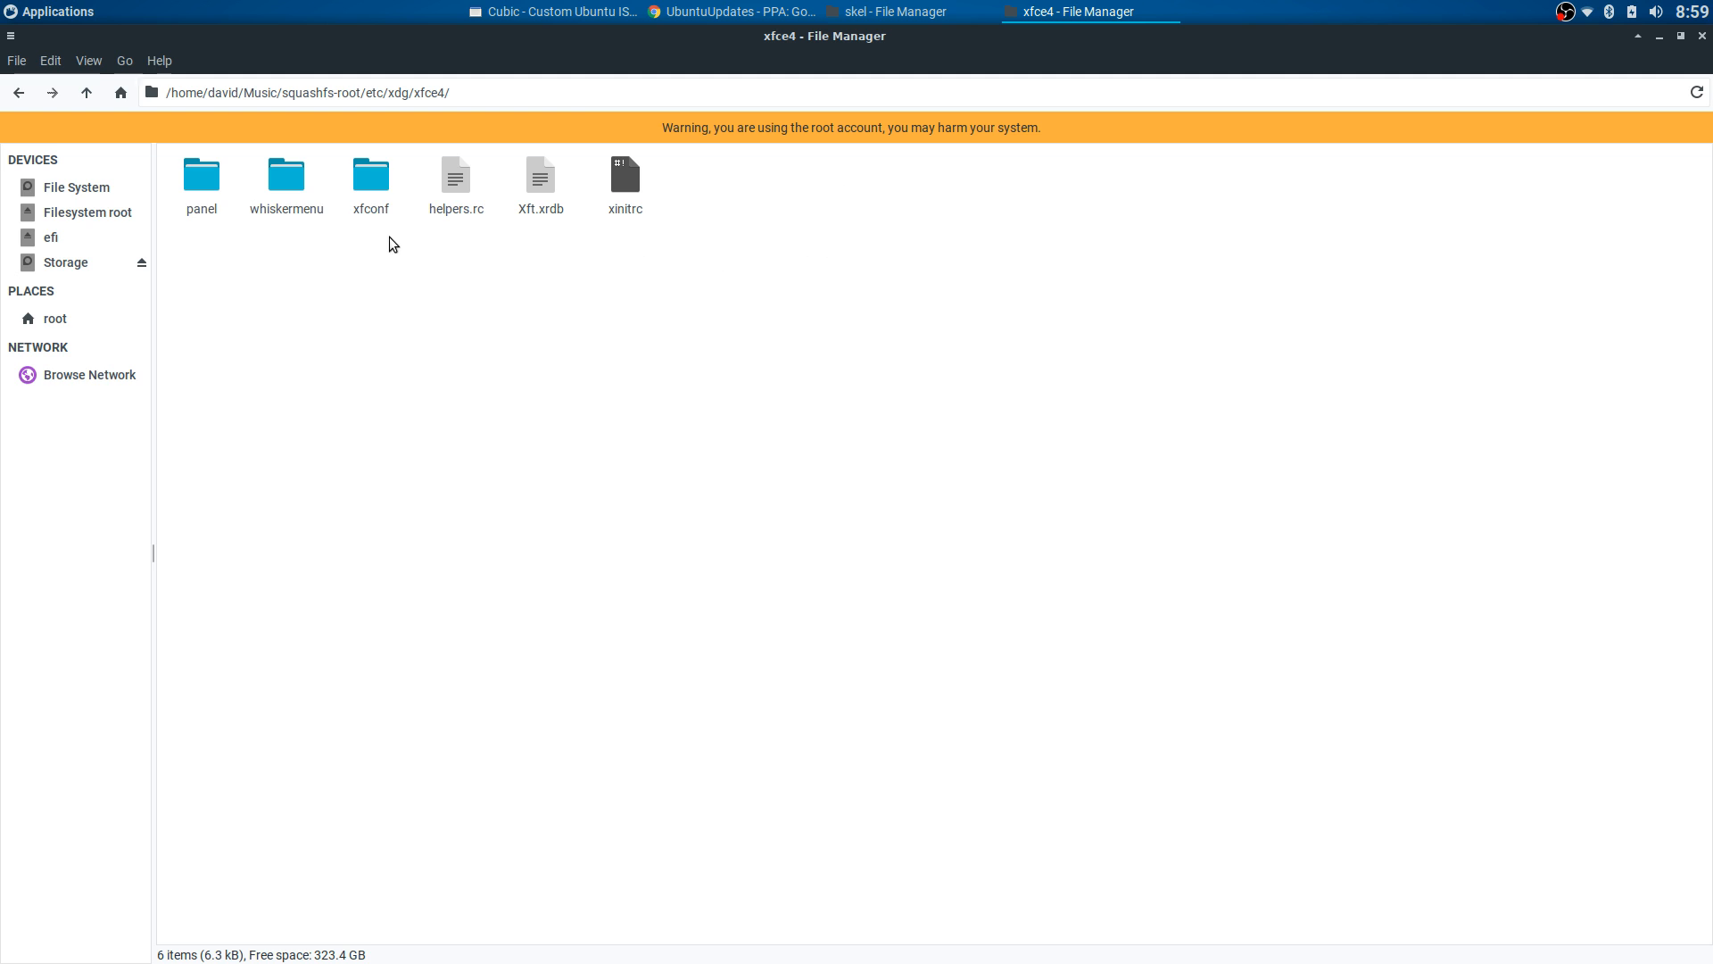
pyautogui.moveTo(393, 239); pyautogui.dragTo(214, 204)
pyautogui.doubleClick(363, 201)
pyautogui.doubleClick(219, 185)
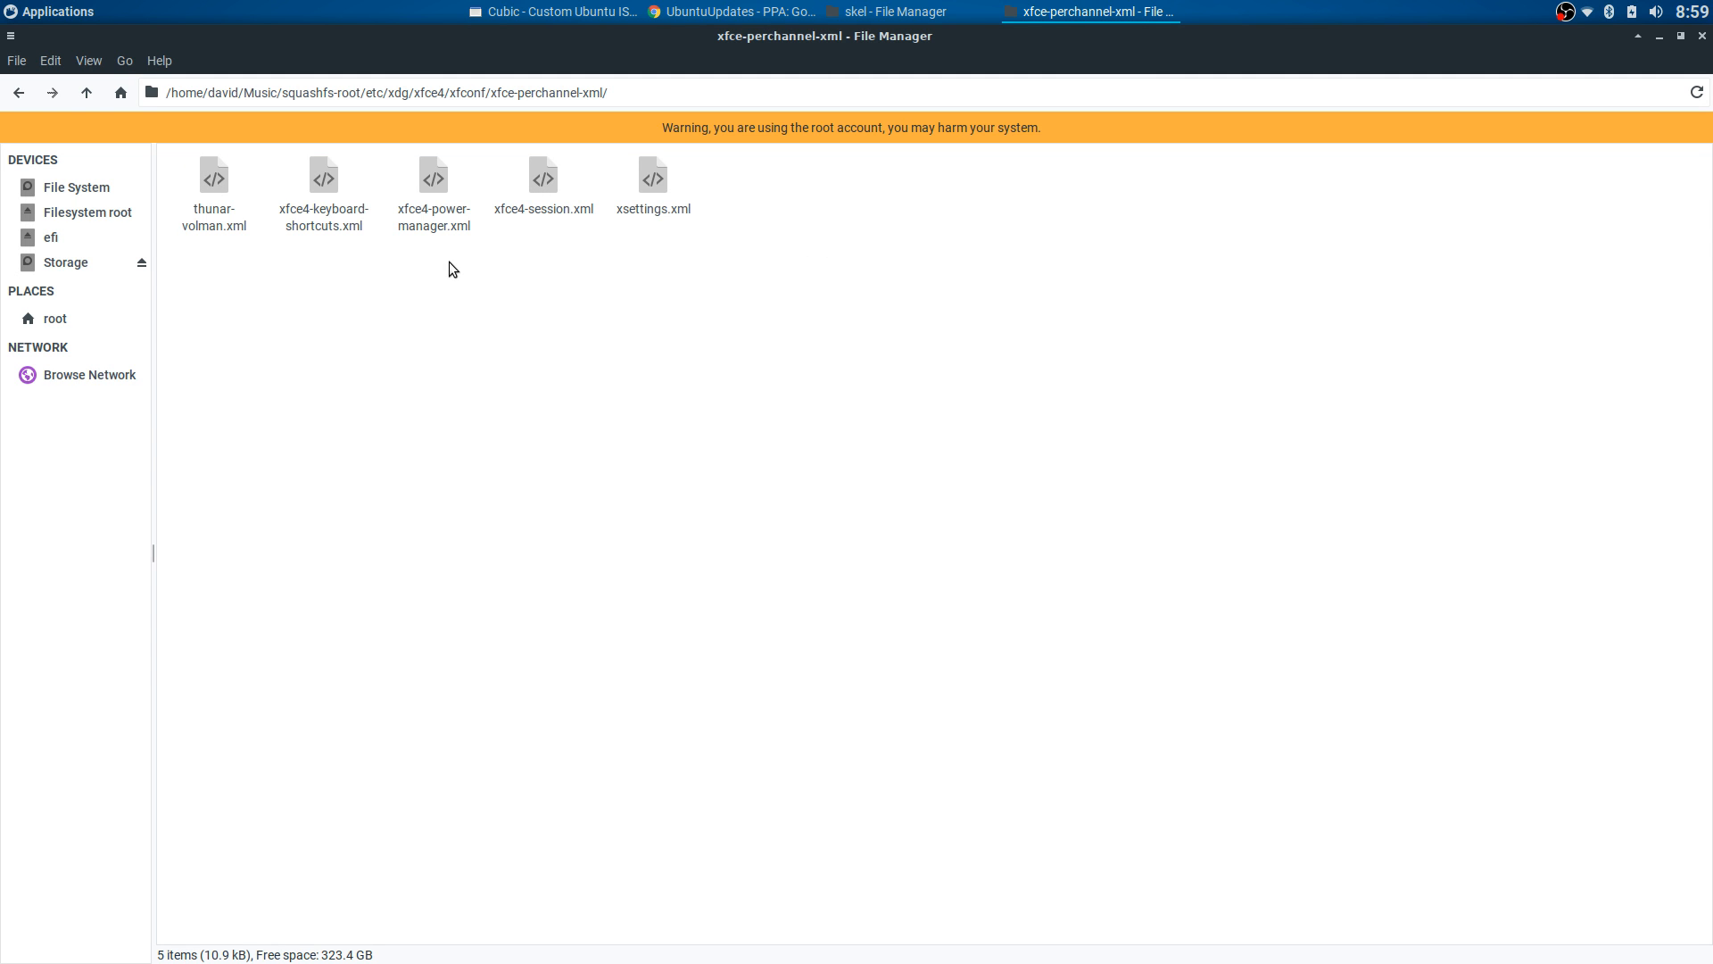
pyautogui.click(20, 93)
pyautogui.click(19, 93)
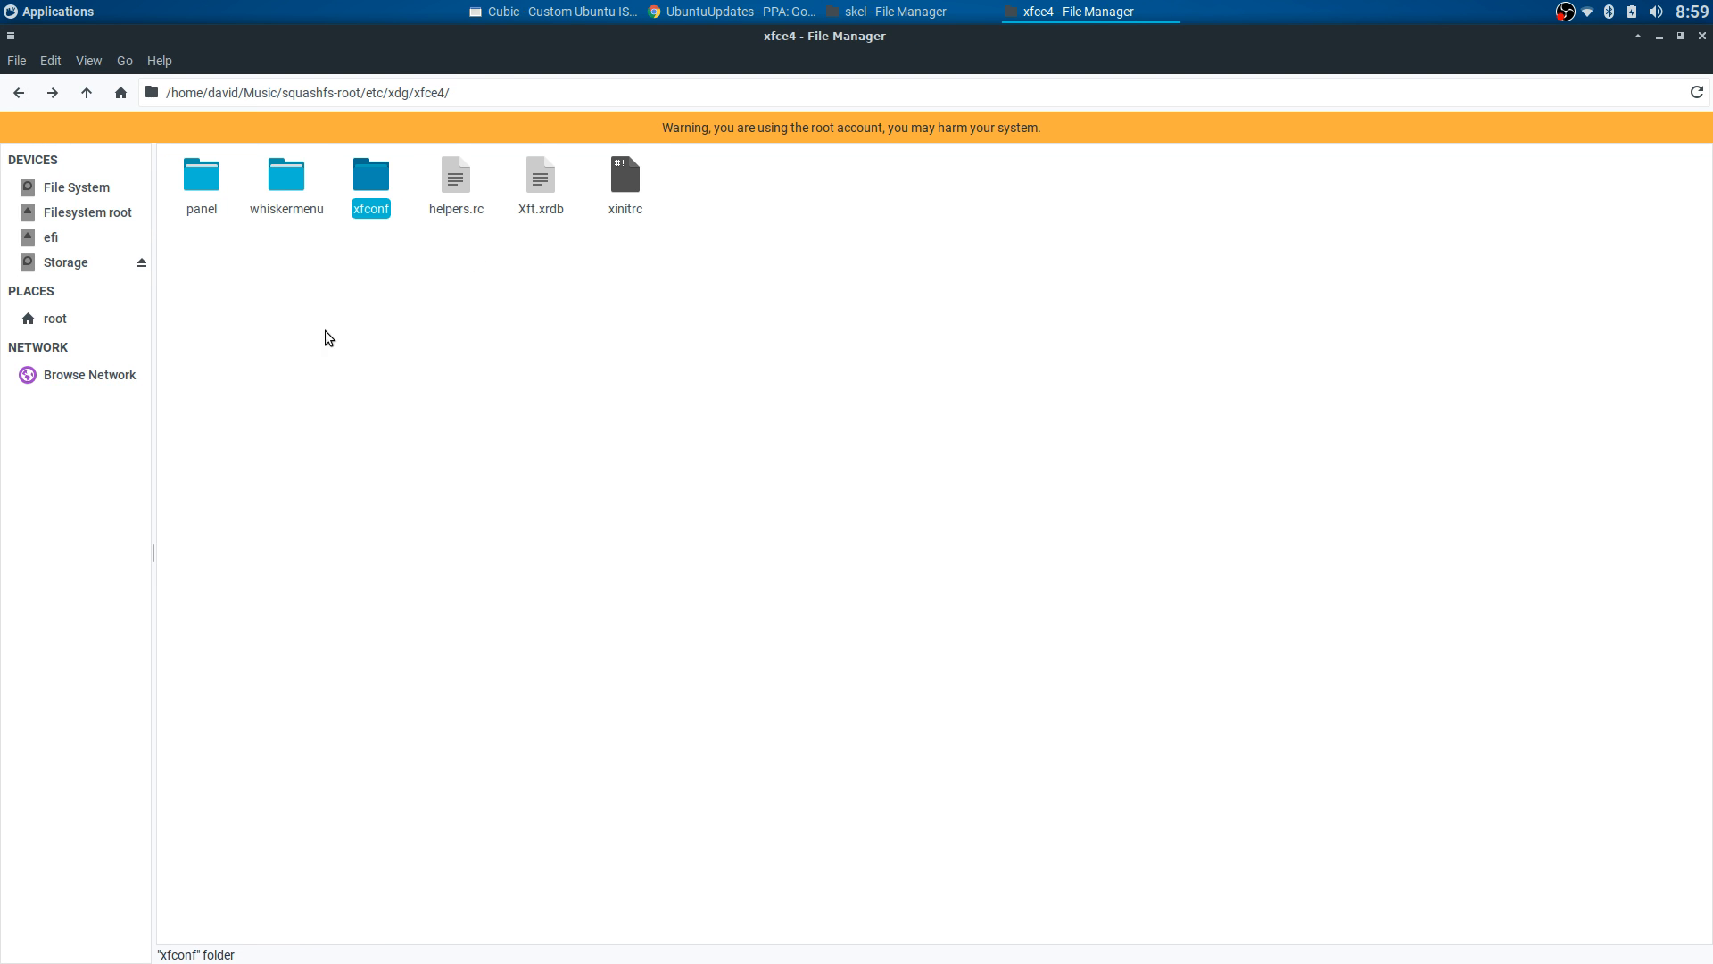
# - Permanently delete the panel, whiskermenu and xfconf folders from xdg/xfce4
pyautogui.moveTo(375, 241); pyautogui.dragTo(174, 199)
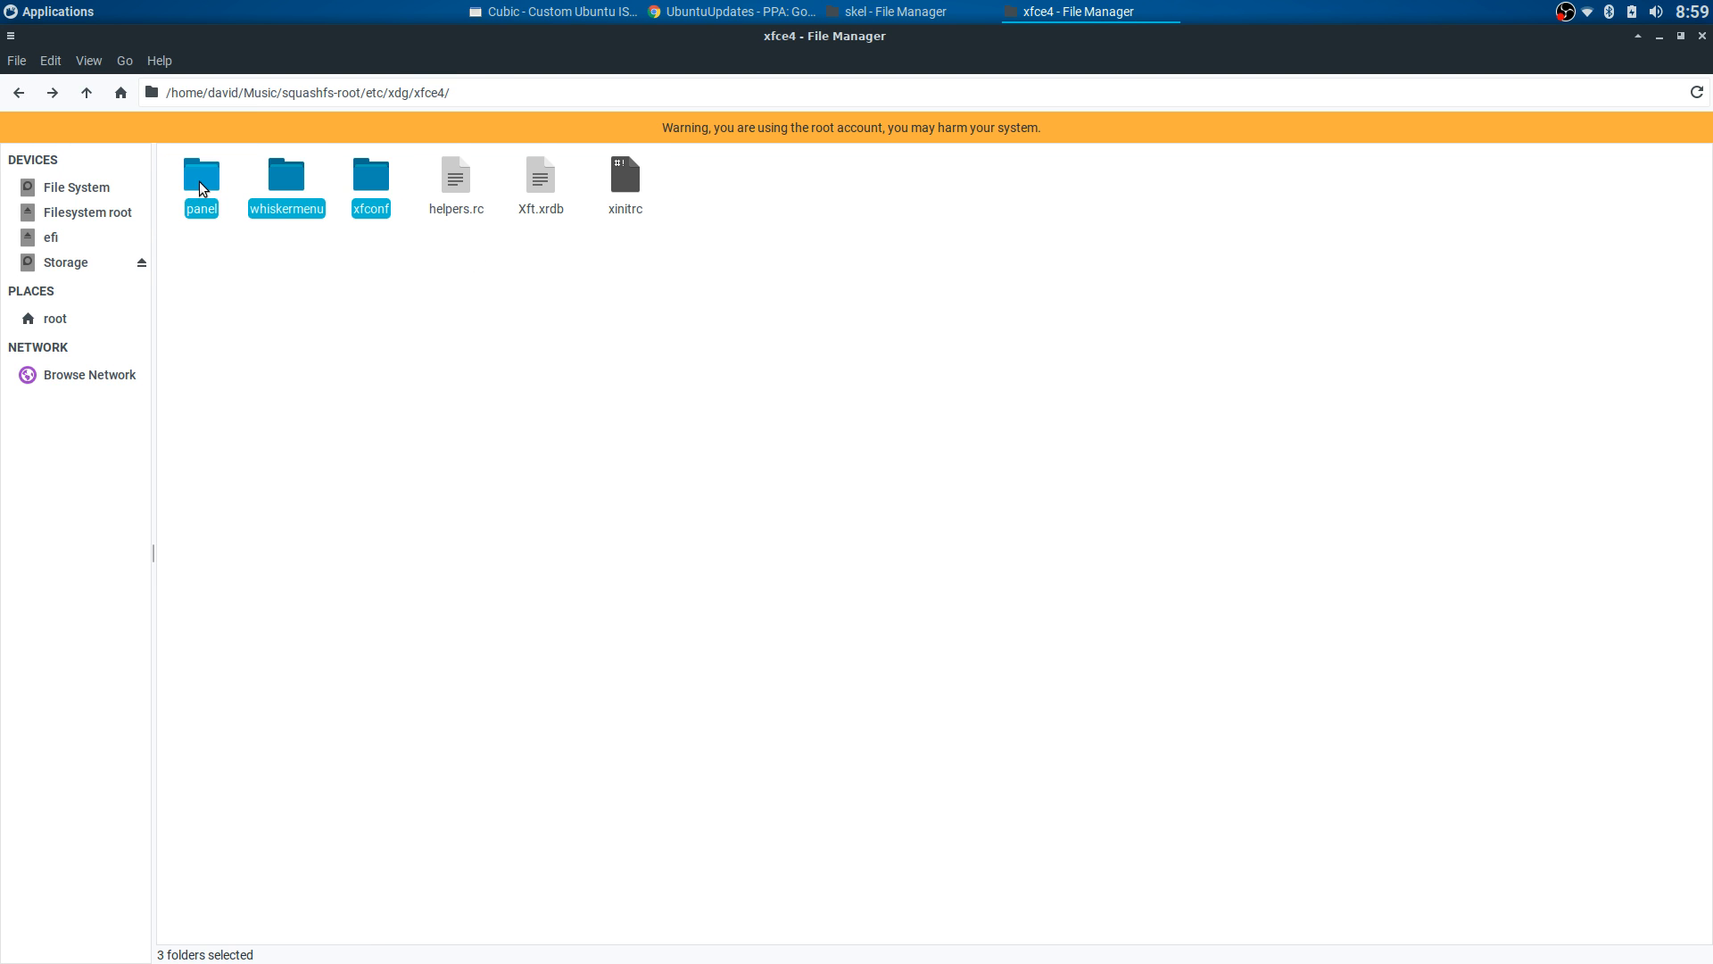
pyautogui.rightClick(198, 183)
pyautogui.click(254, 317)
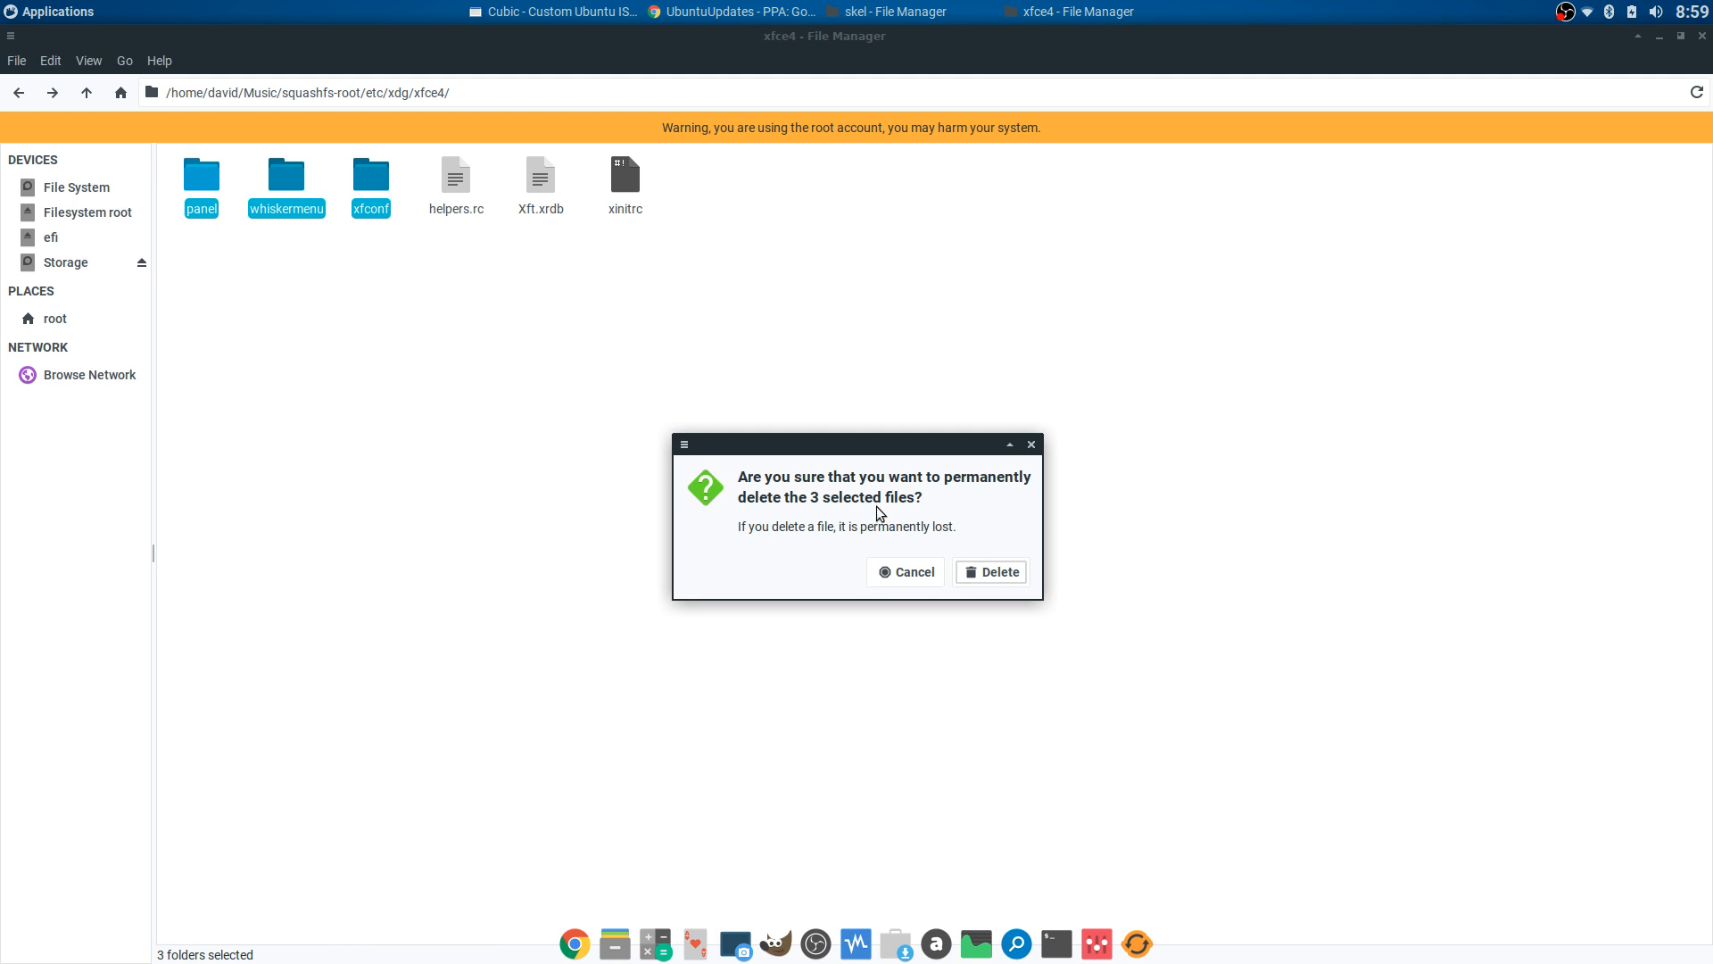
pyautogui.click(989, 568)
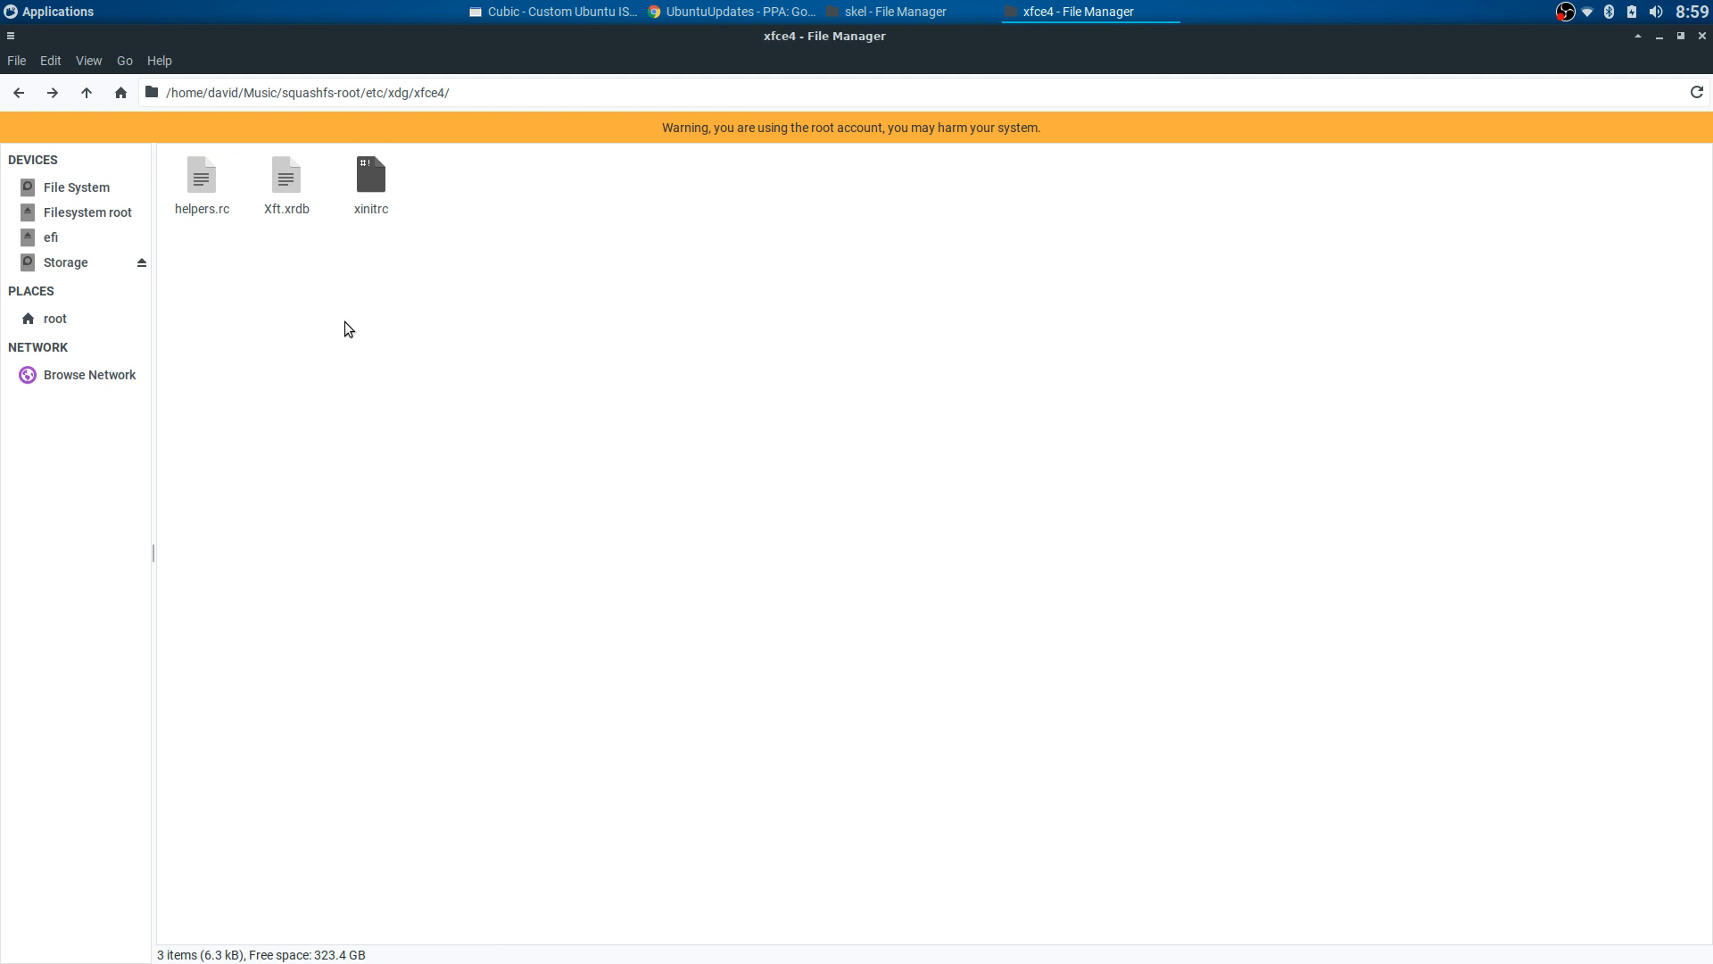
pyautogui.click(19, 93)
# - Look inside xdg-xubuntu and its xfce4 folder, then select xfce4
pyautogui.doubleClick(752, 178)
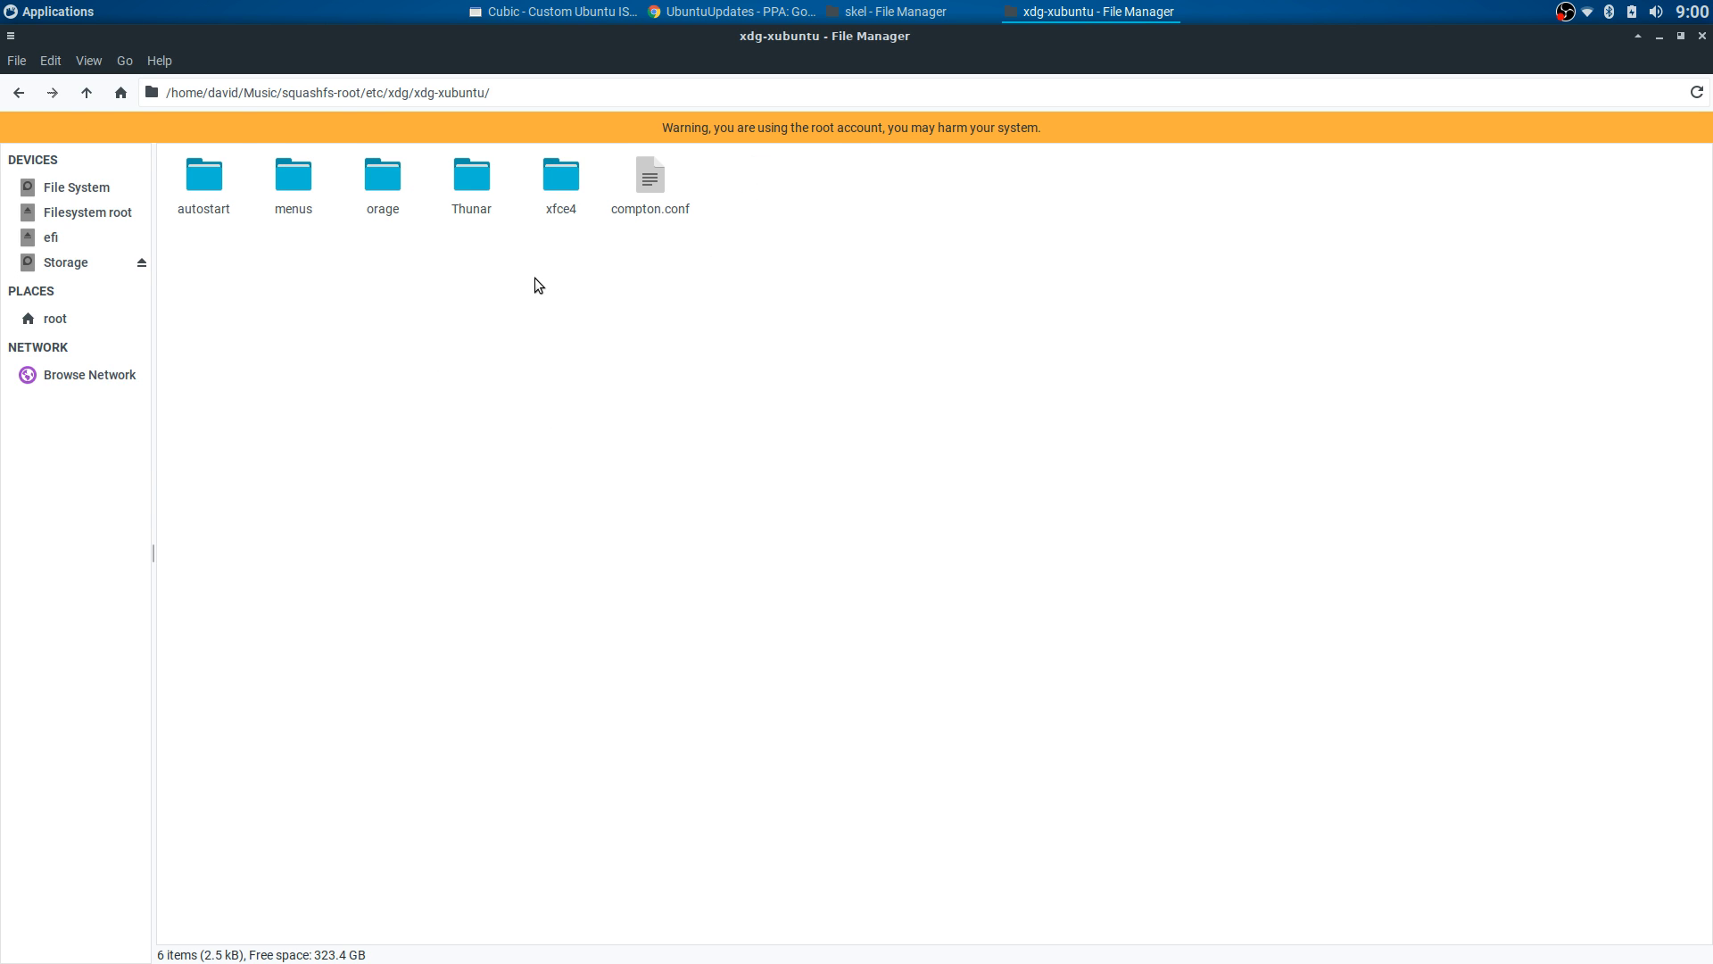
pyautogui.doubleClick(561, 186)
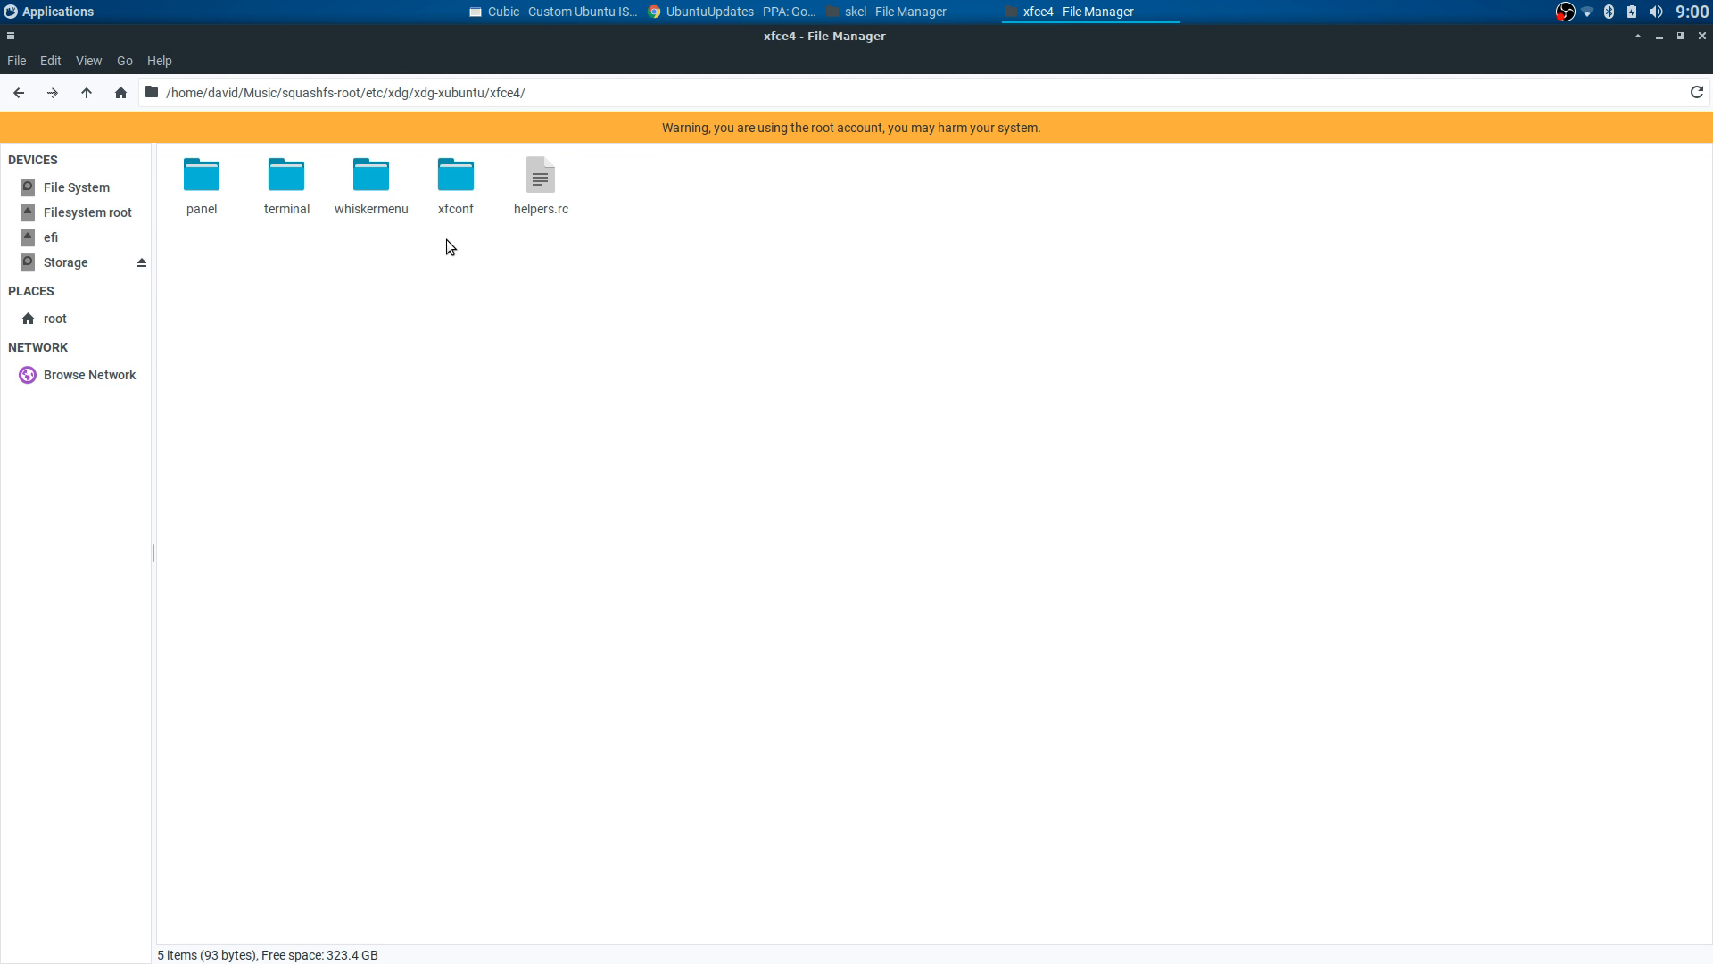
pyautogui.click(18, 94)
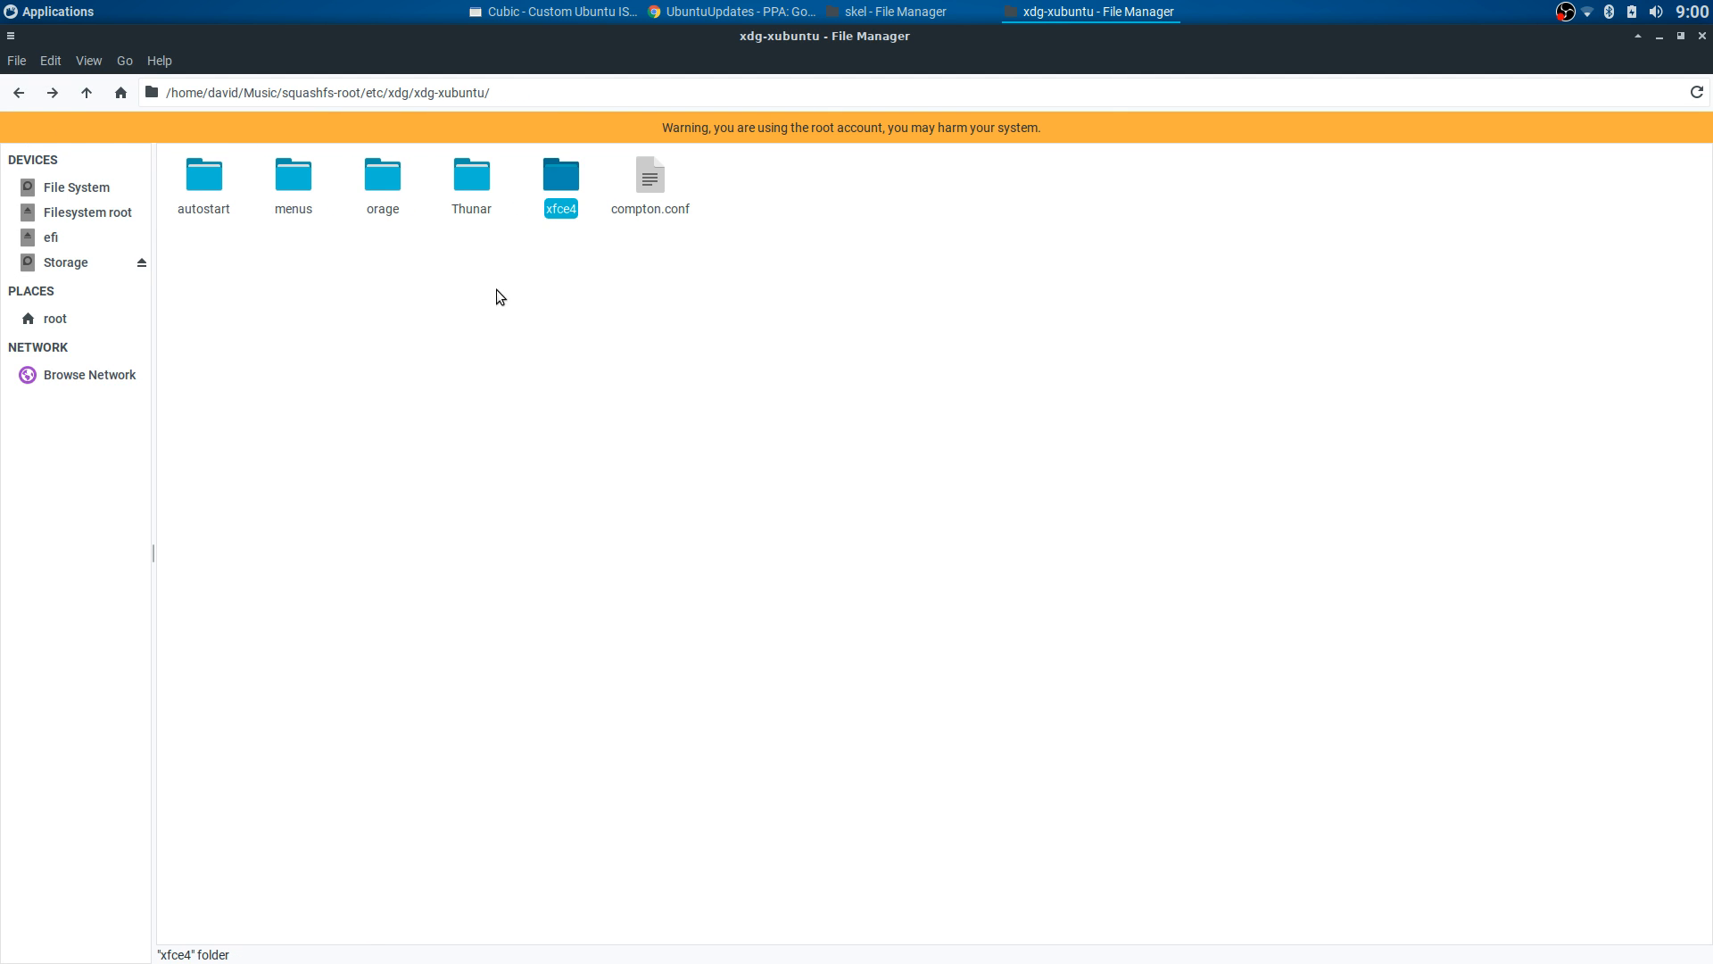
pyautogui.click(568, 191)
# - Switch to the skel window and go to the home folder
pyautogui.click(928, 12)
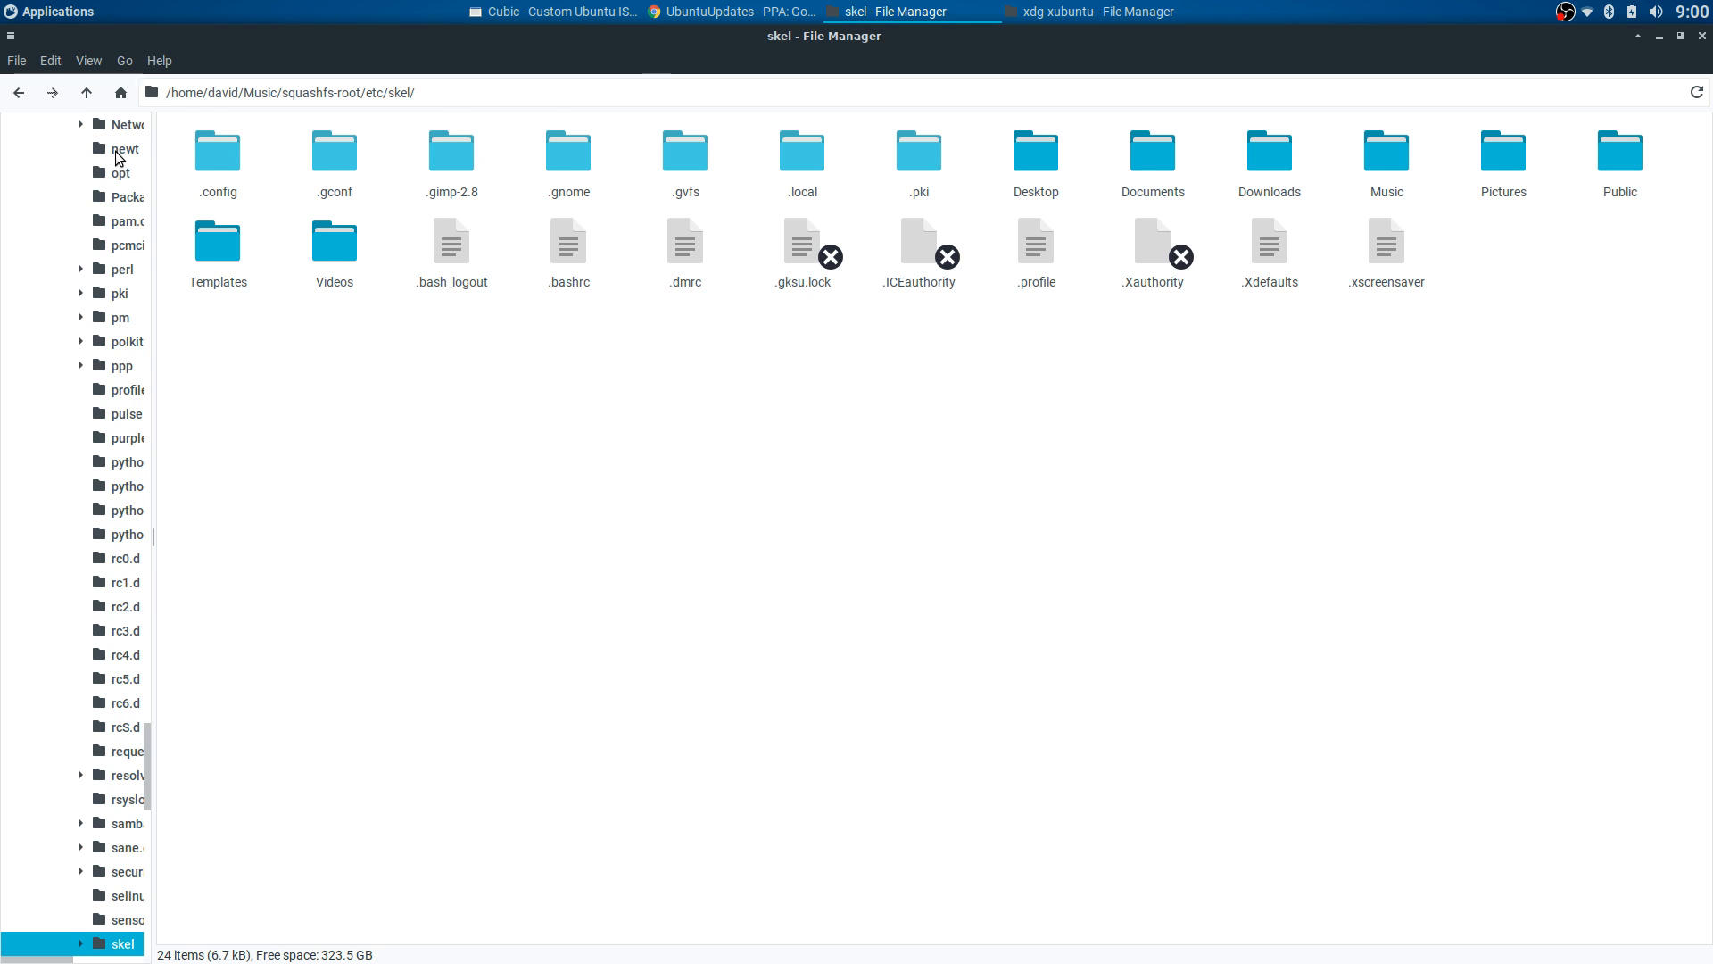
pyautogui.scroll(10, 120, 158)
pyautogui.scroll(-15, 123, 158)
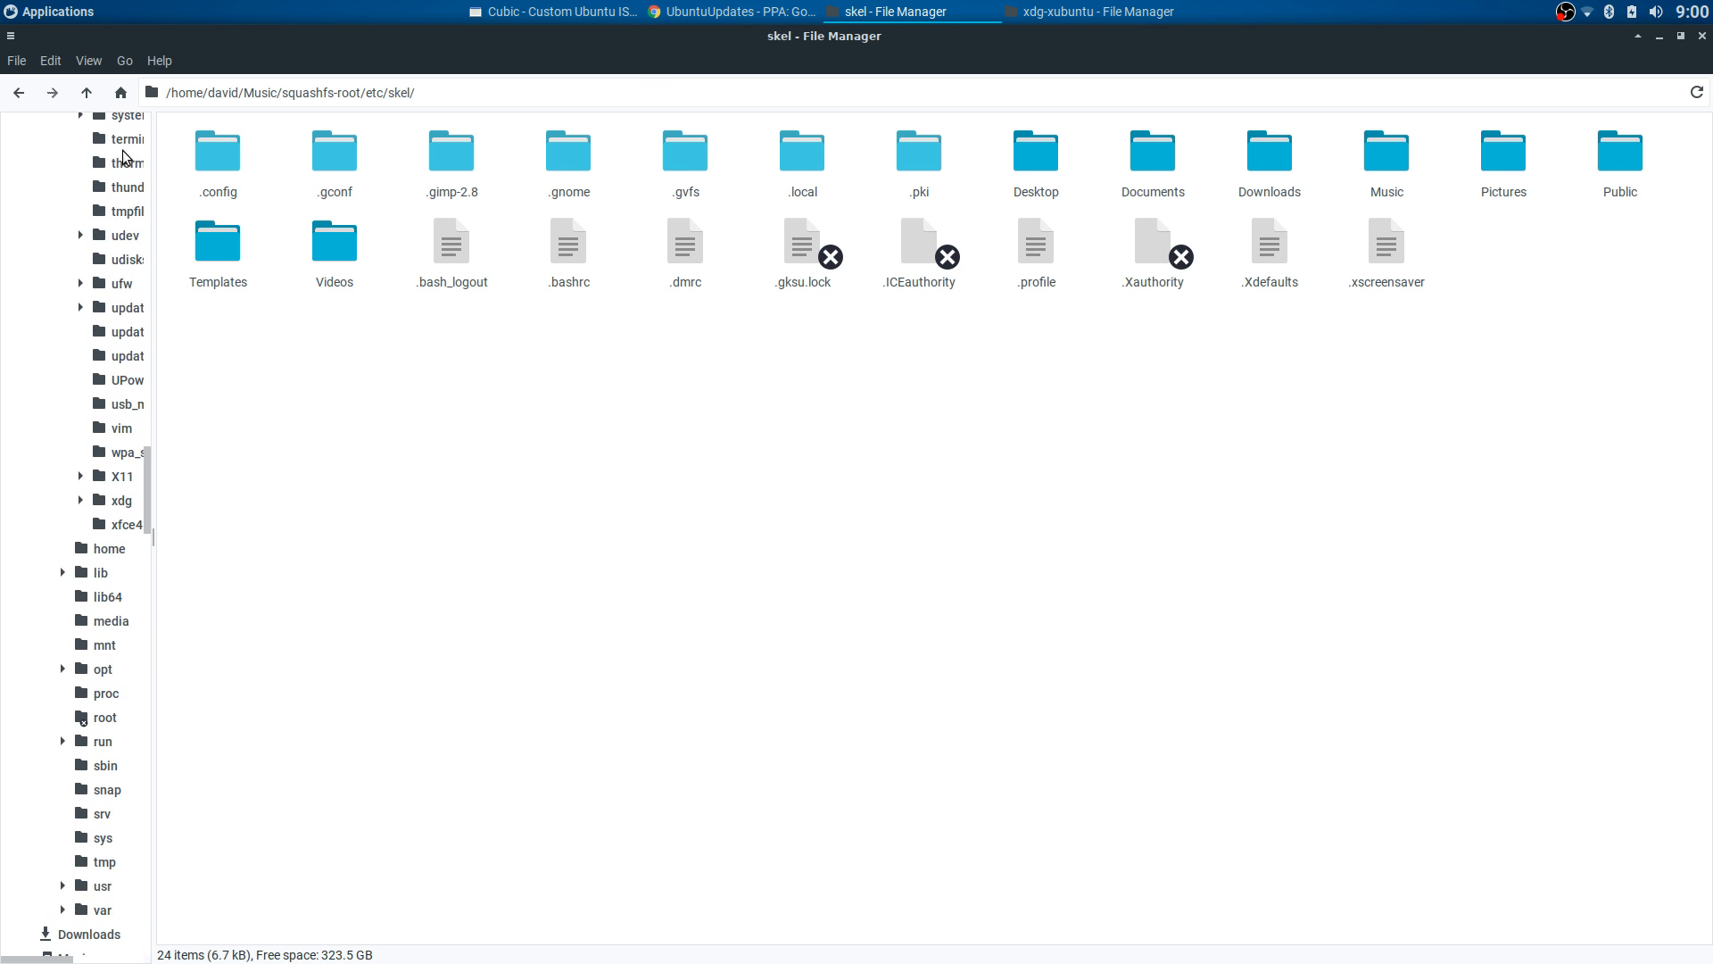
pyautogui.scroll(20, 123, 156)
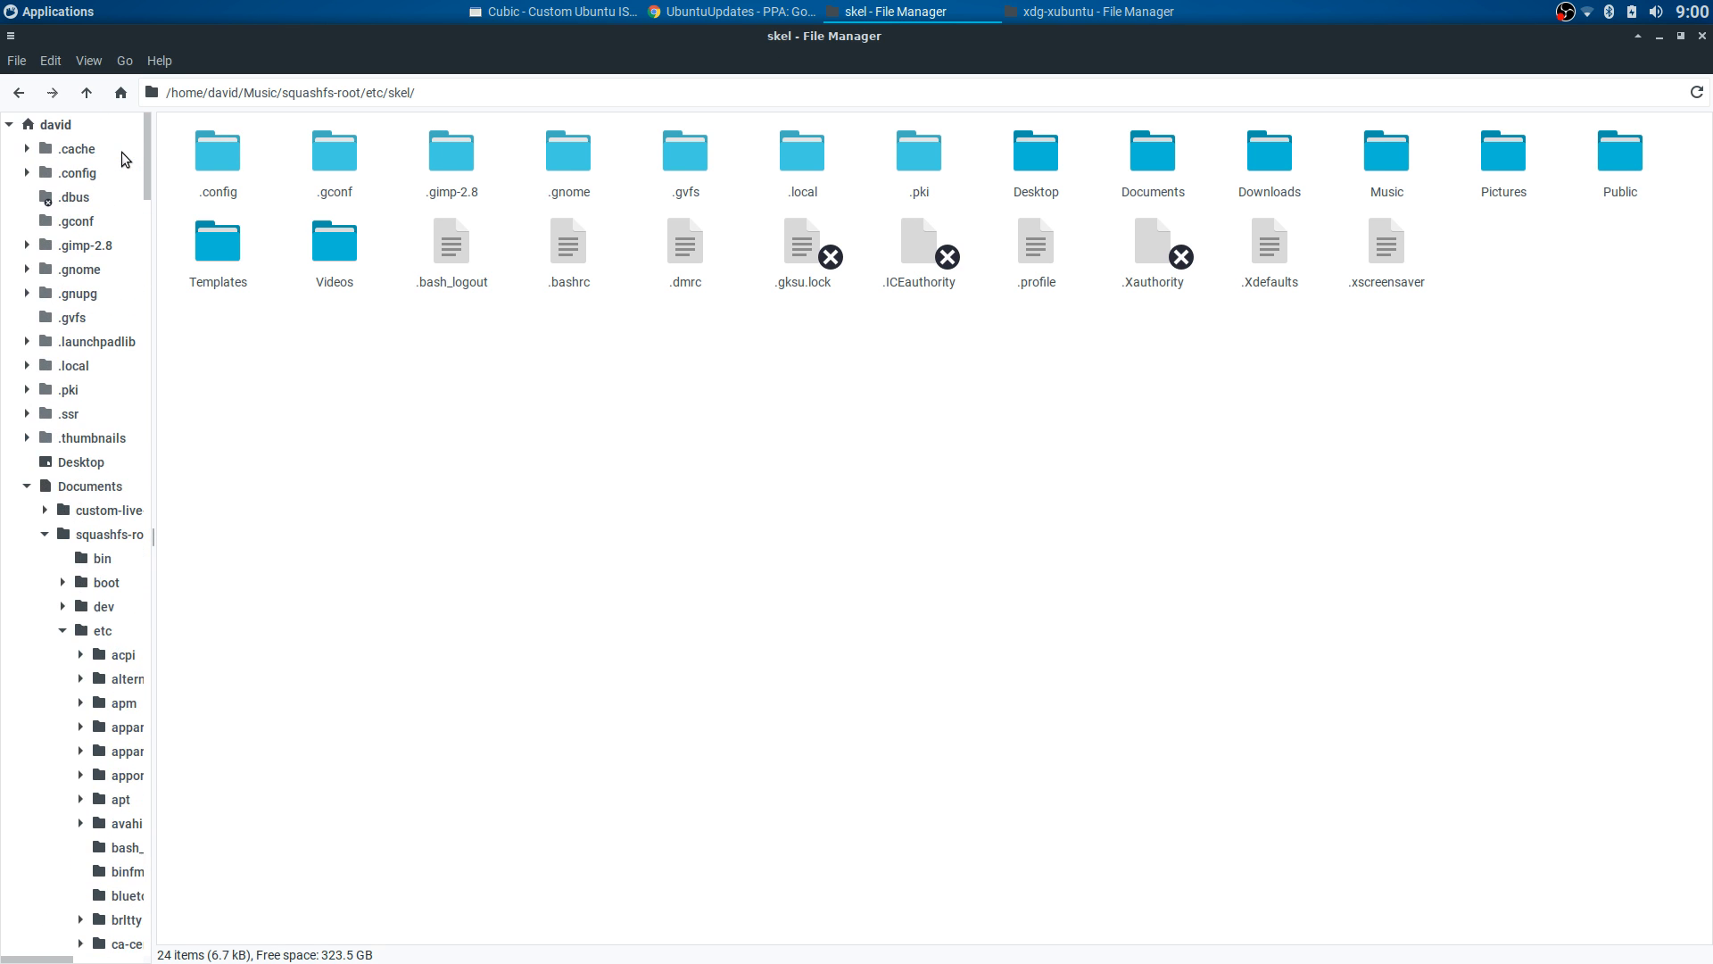
pyautogui.click(99, 128)
pyautogui.doubleClick(573, 154)
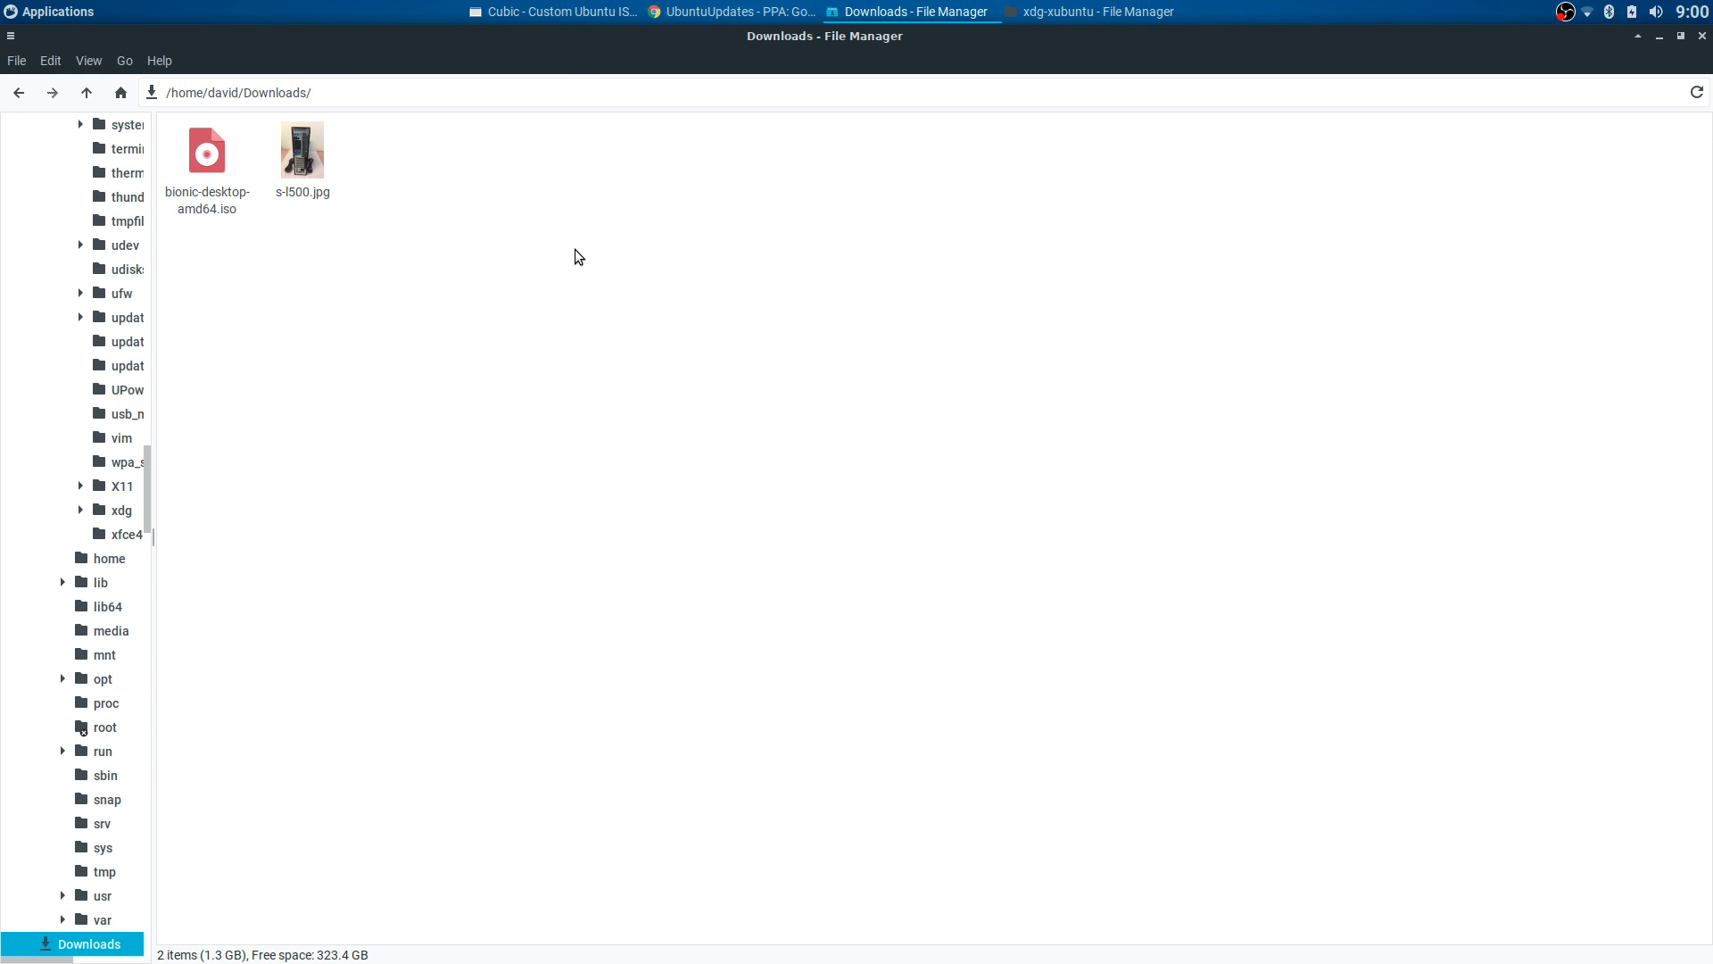
pyautogui.click(34, 93)
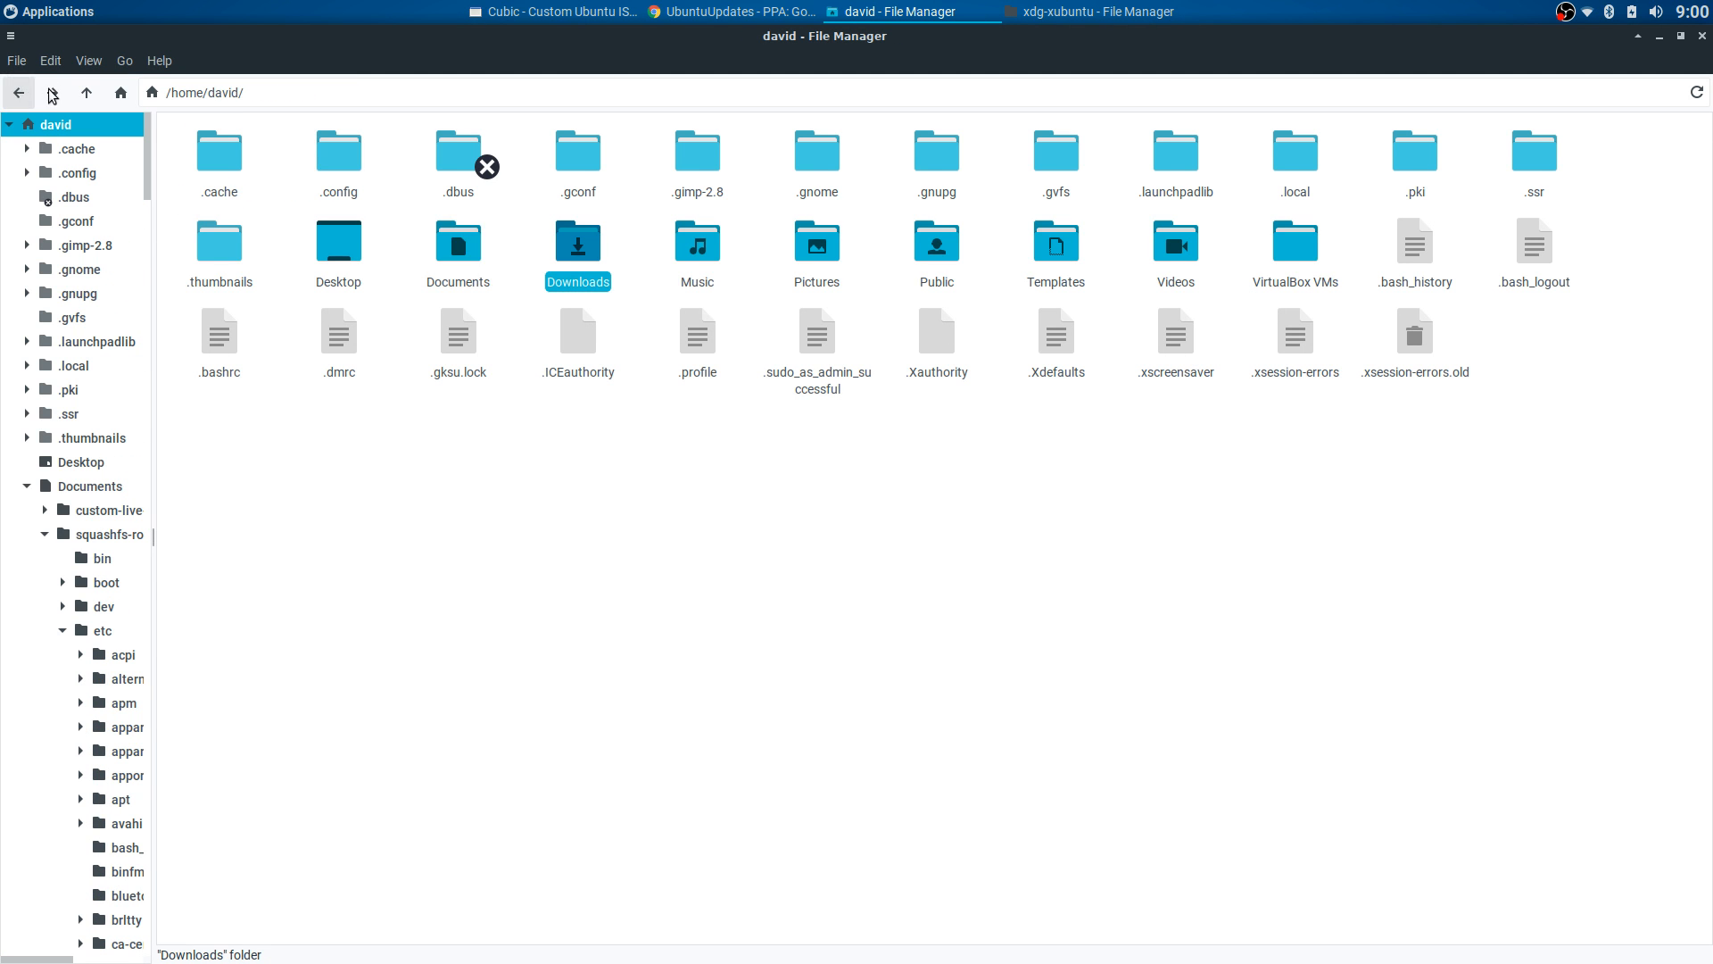
# - Navigate Documents > squashfs-root > etc > xdg into the xdg-xubuntu folder
pyautogui.doubleClick(461, 248)
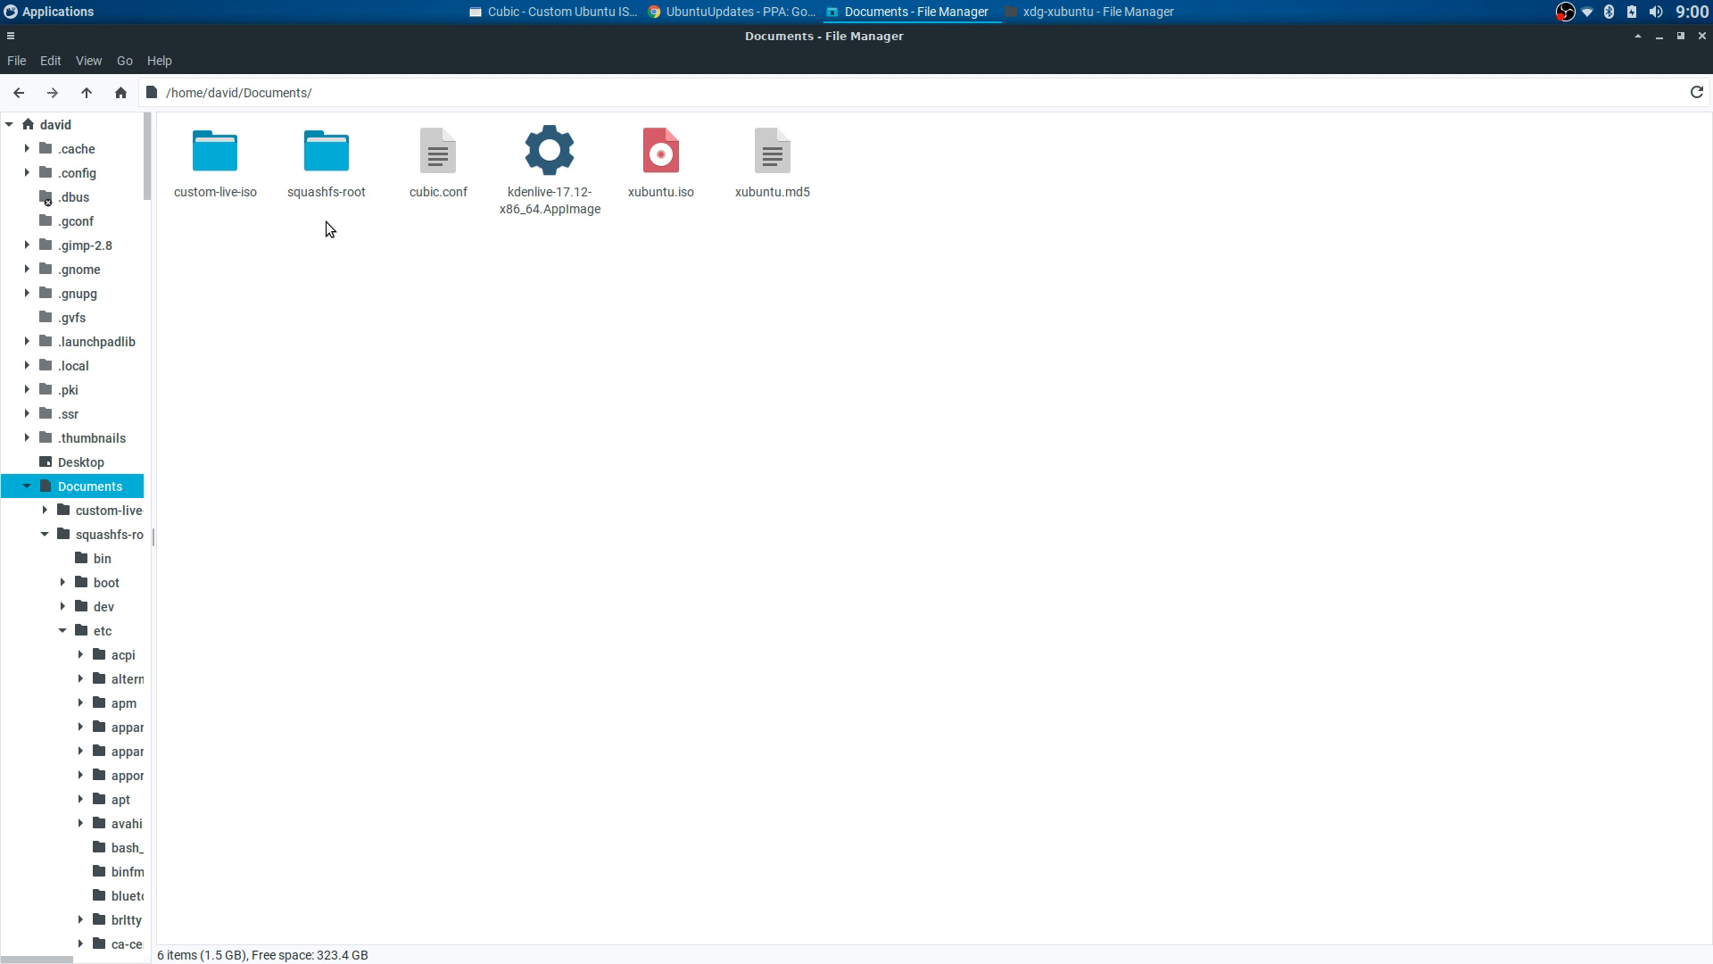
pyautogui.click(325, 163)
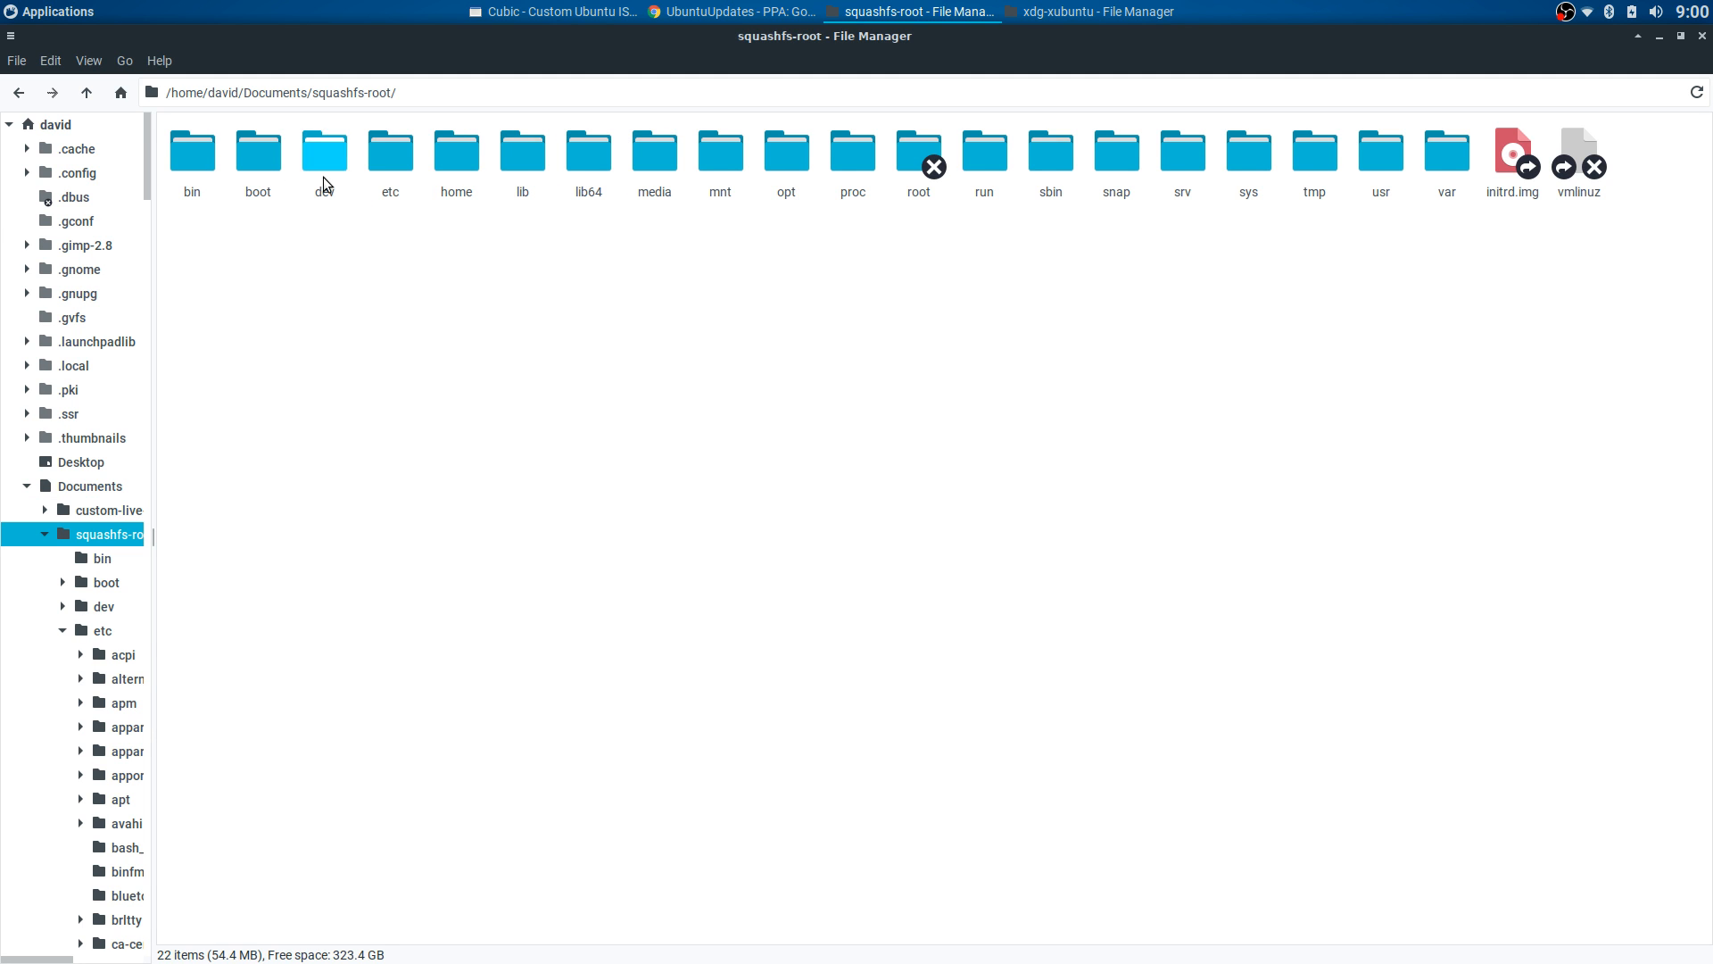
pyautogui.click(379, 164)
pyautogui.scroll(-5, 641, 446)
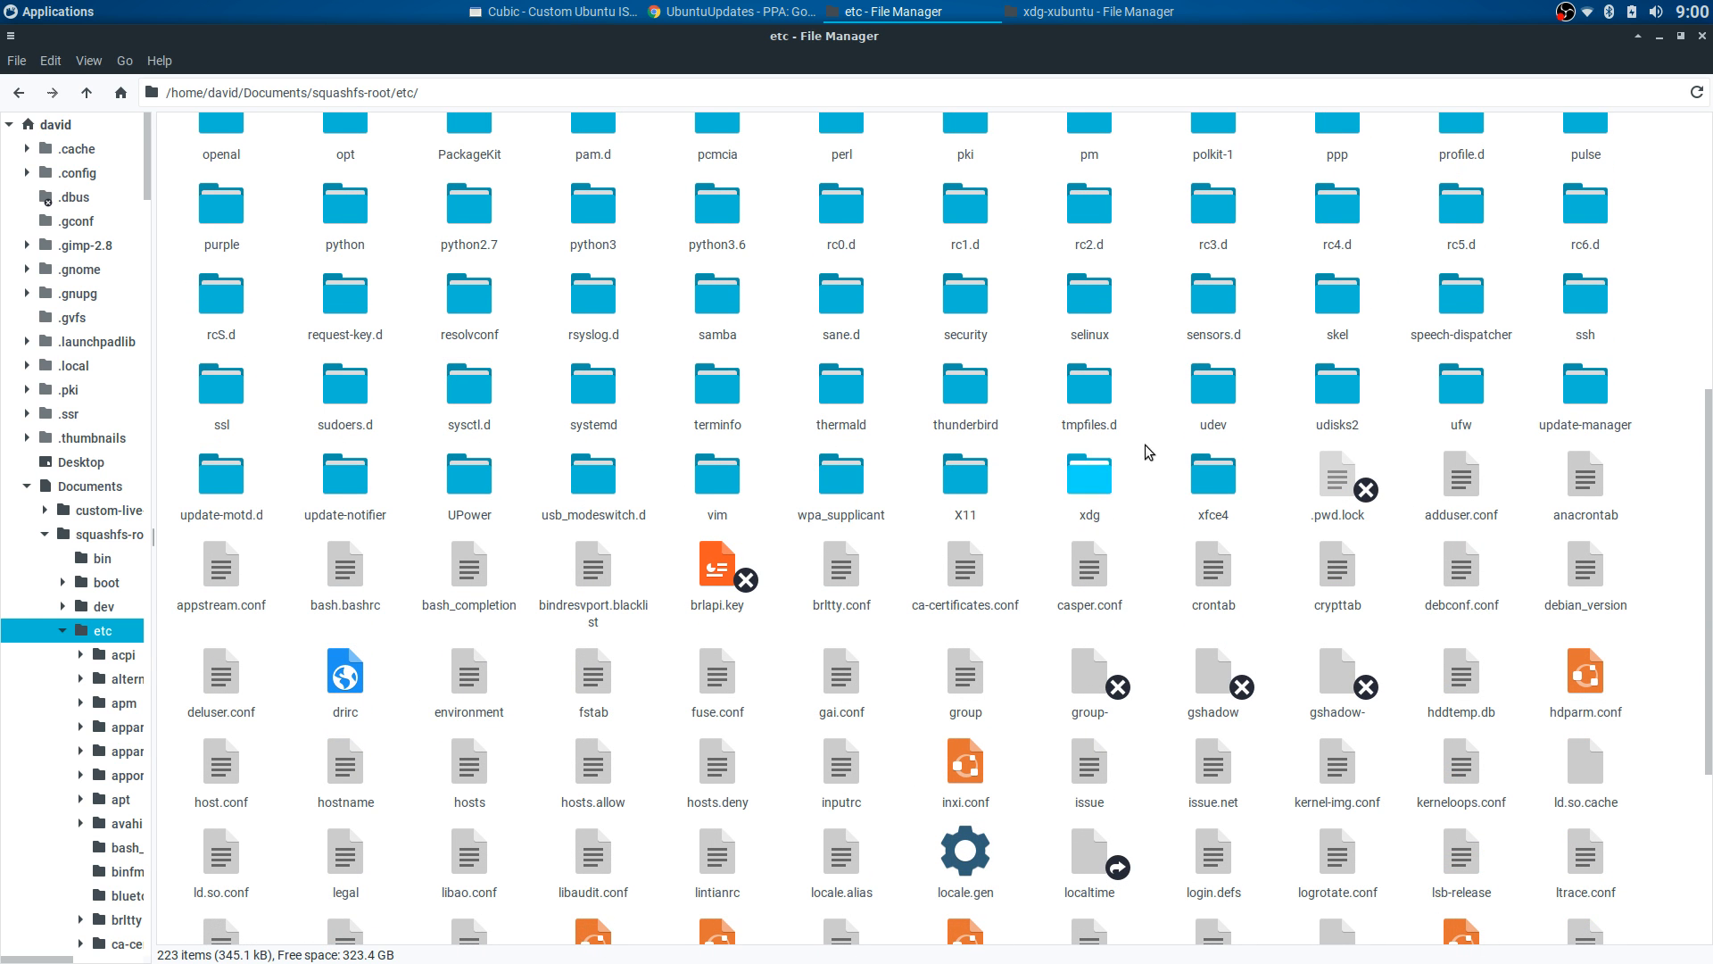
pyautogui.doubleClick(1318, 307)
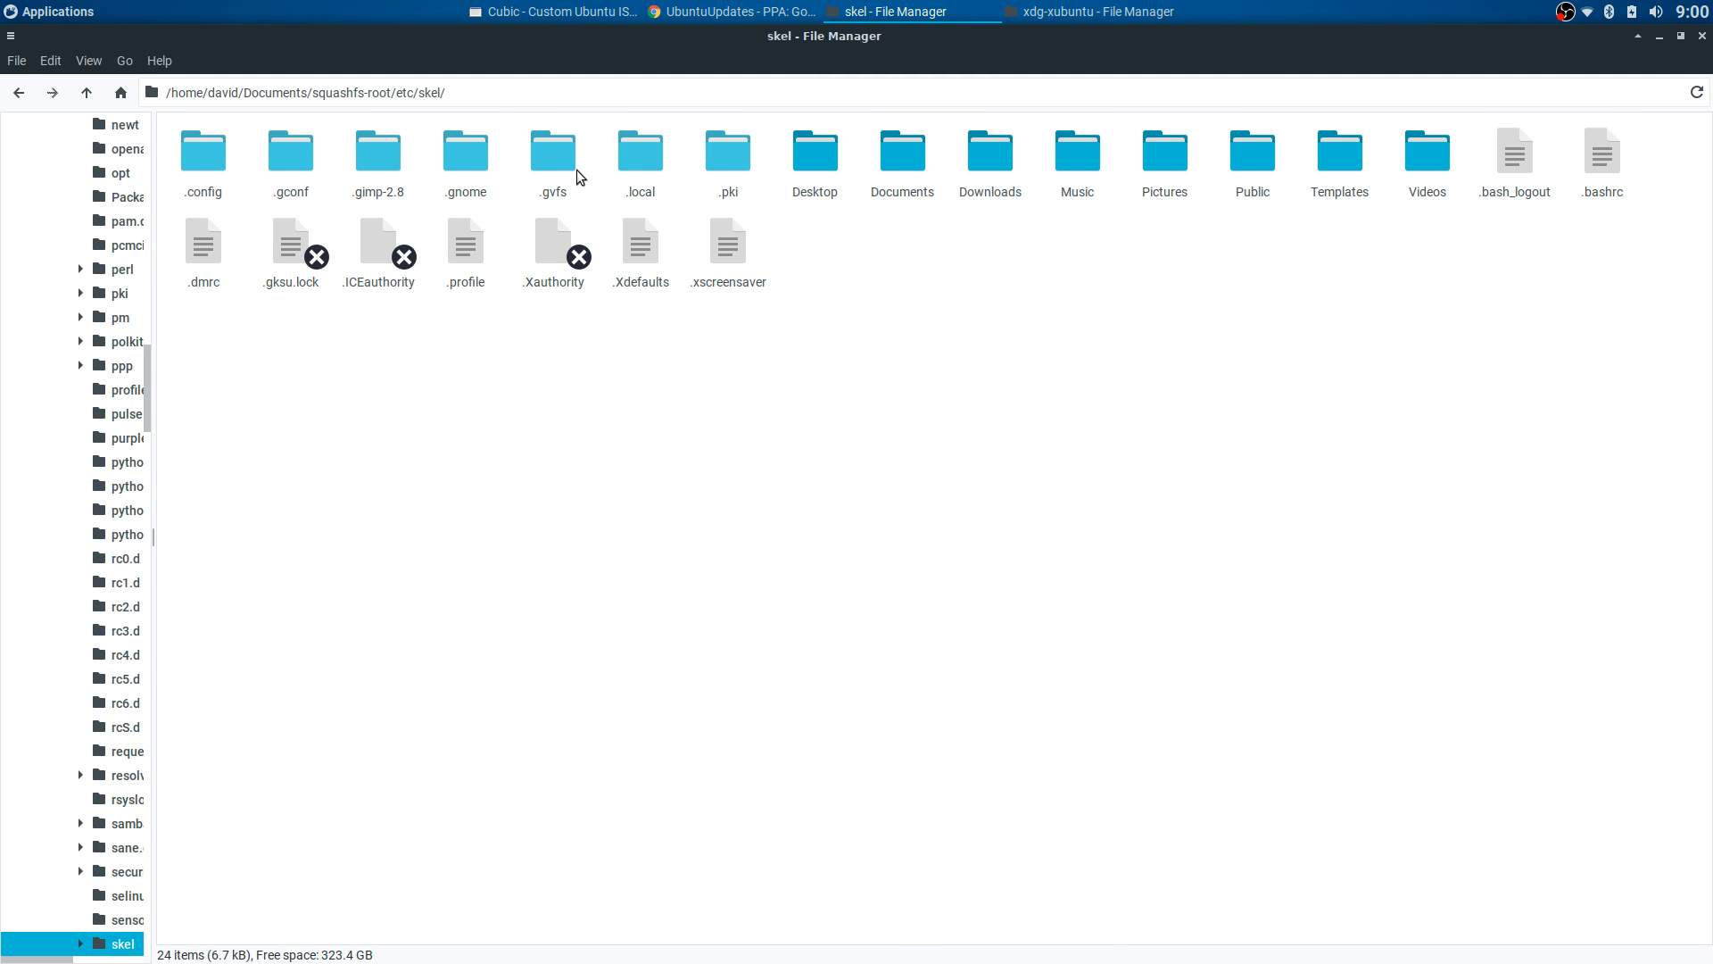
pyautogui.click(18, 93)
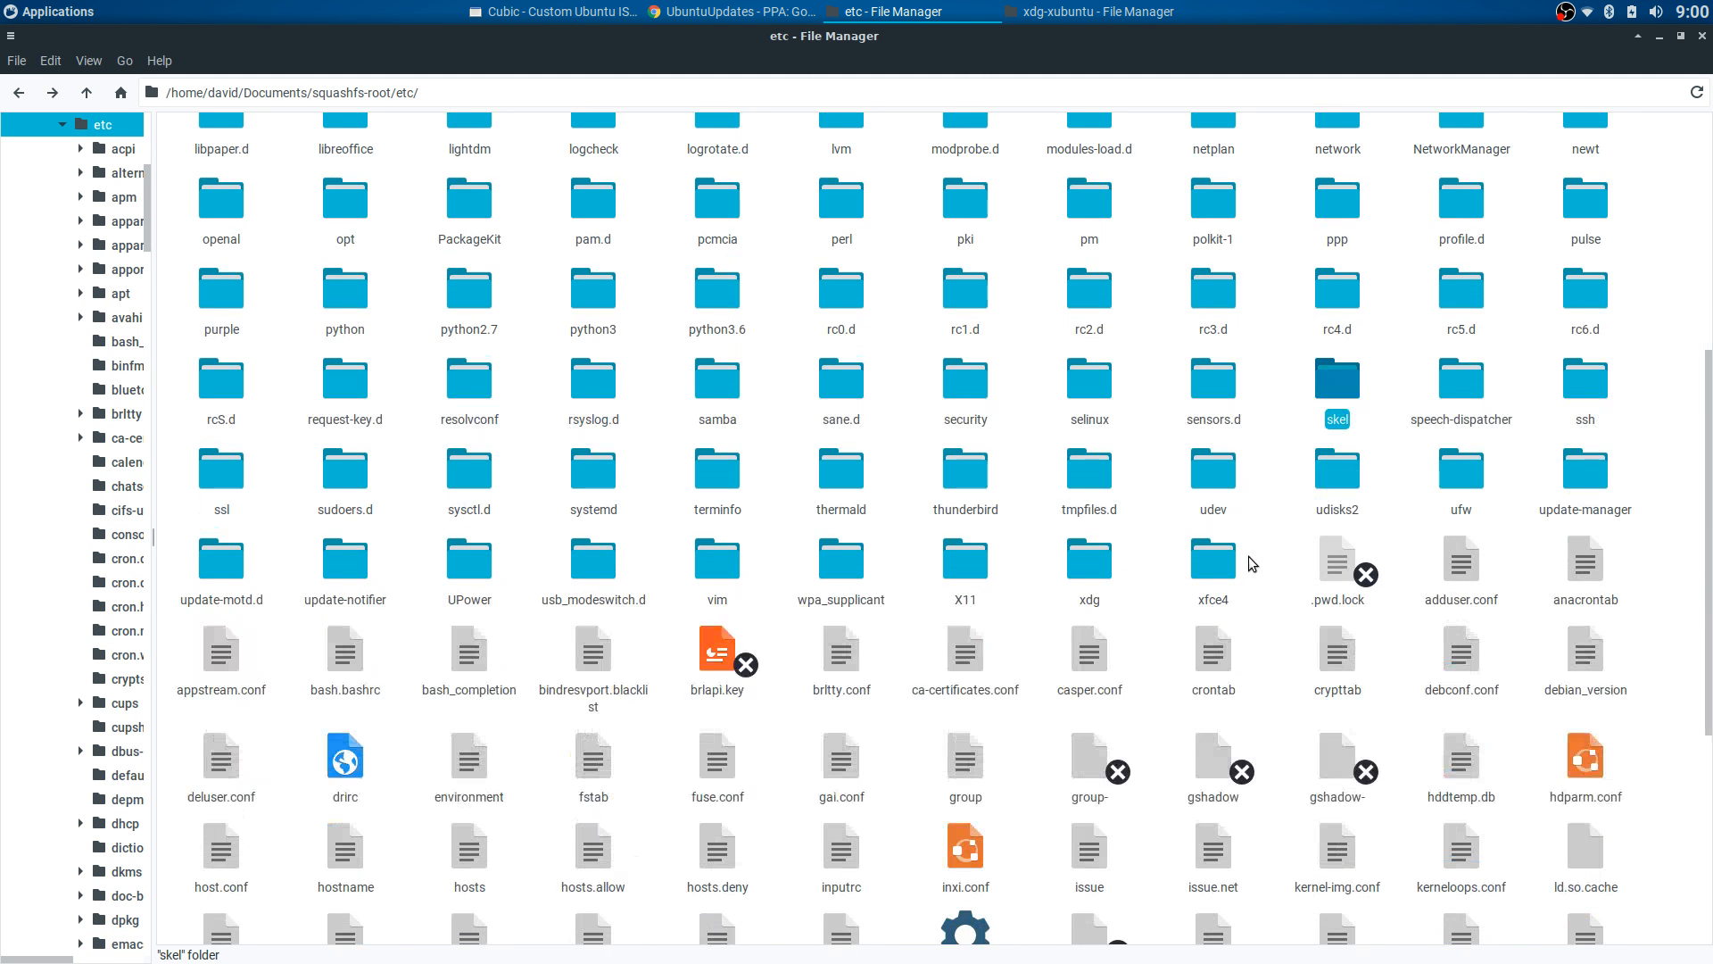
pyautogui.doubleClick(1083, 562)
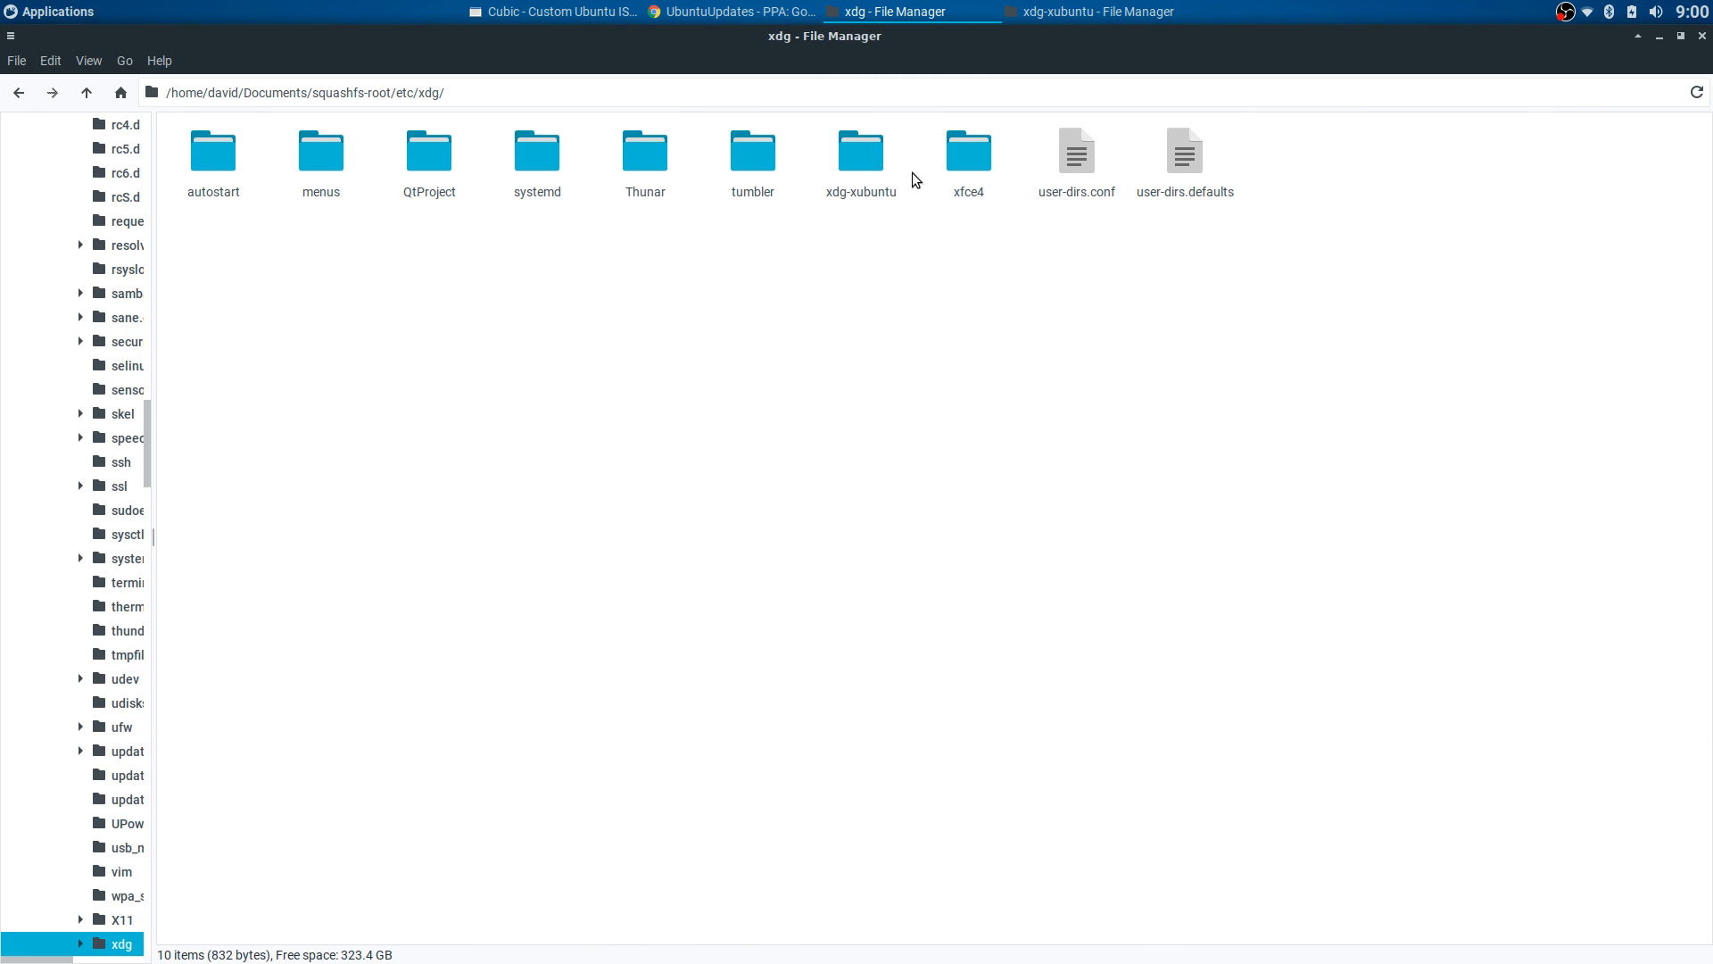
pyautogui.doubleClick(955, 165)
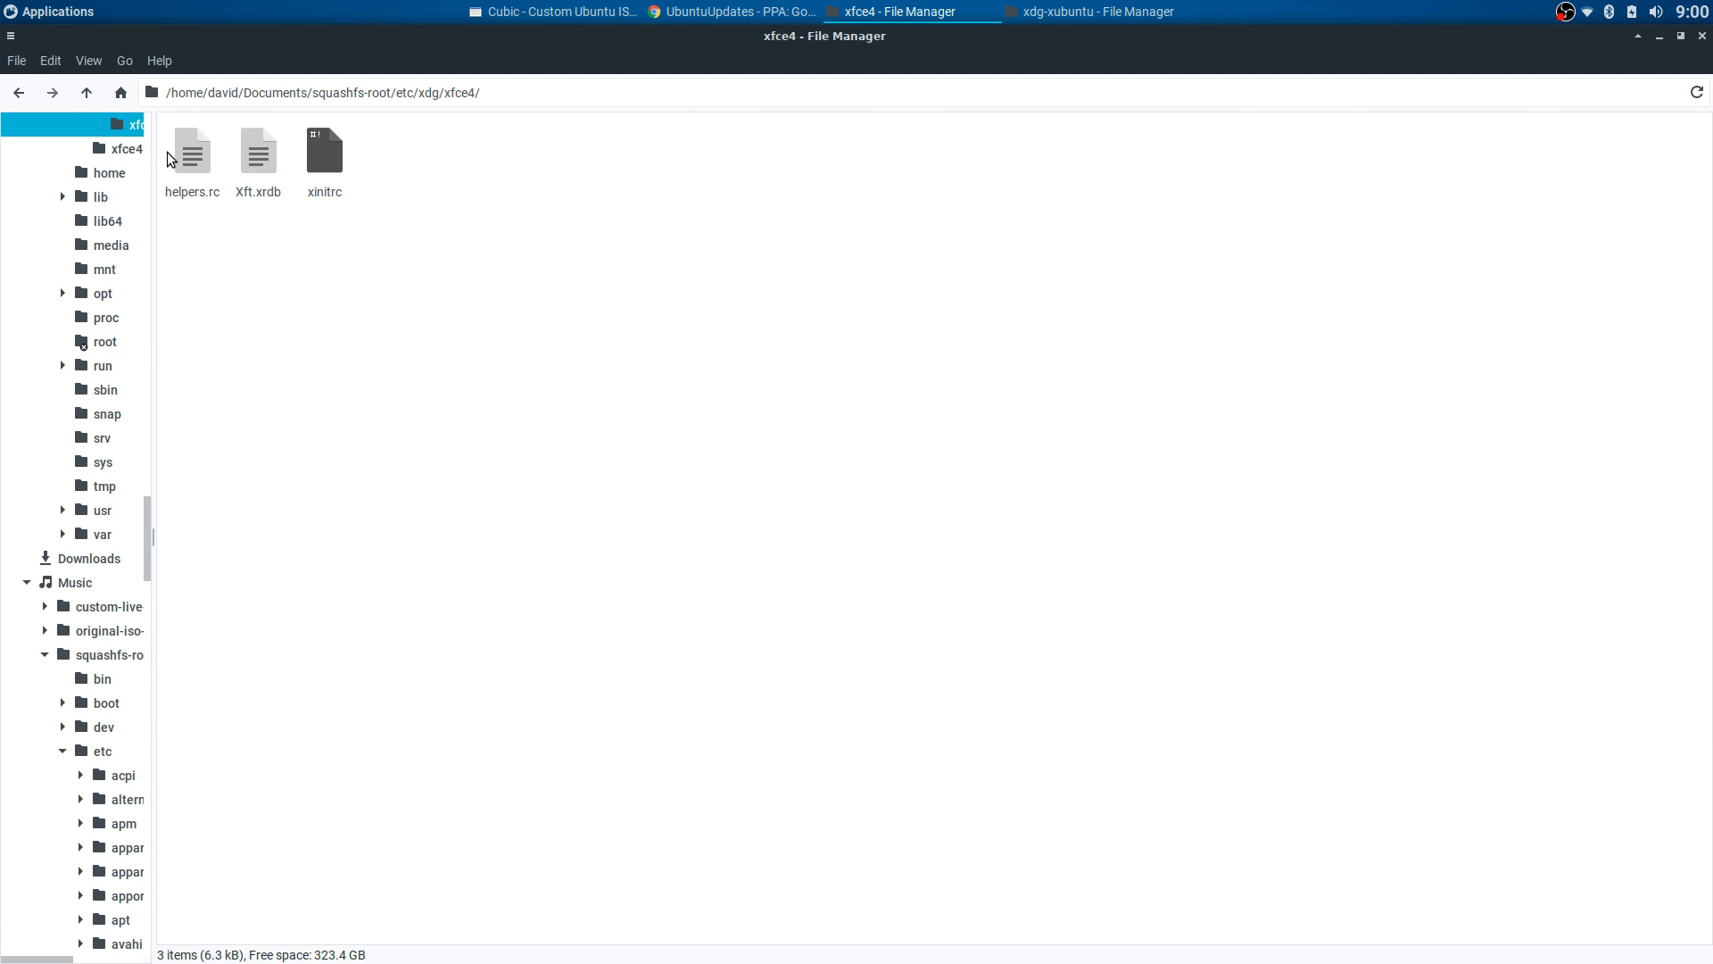
pyautogui.click(20, 93)
pyautogui.doubleClick(861, 153)
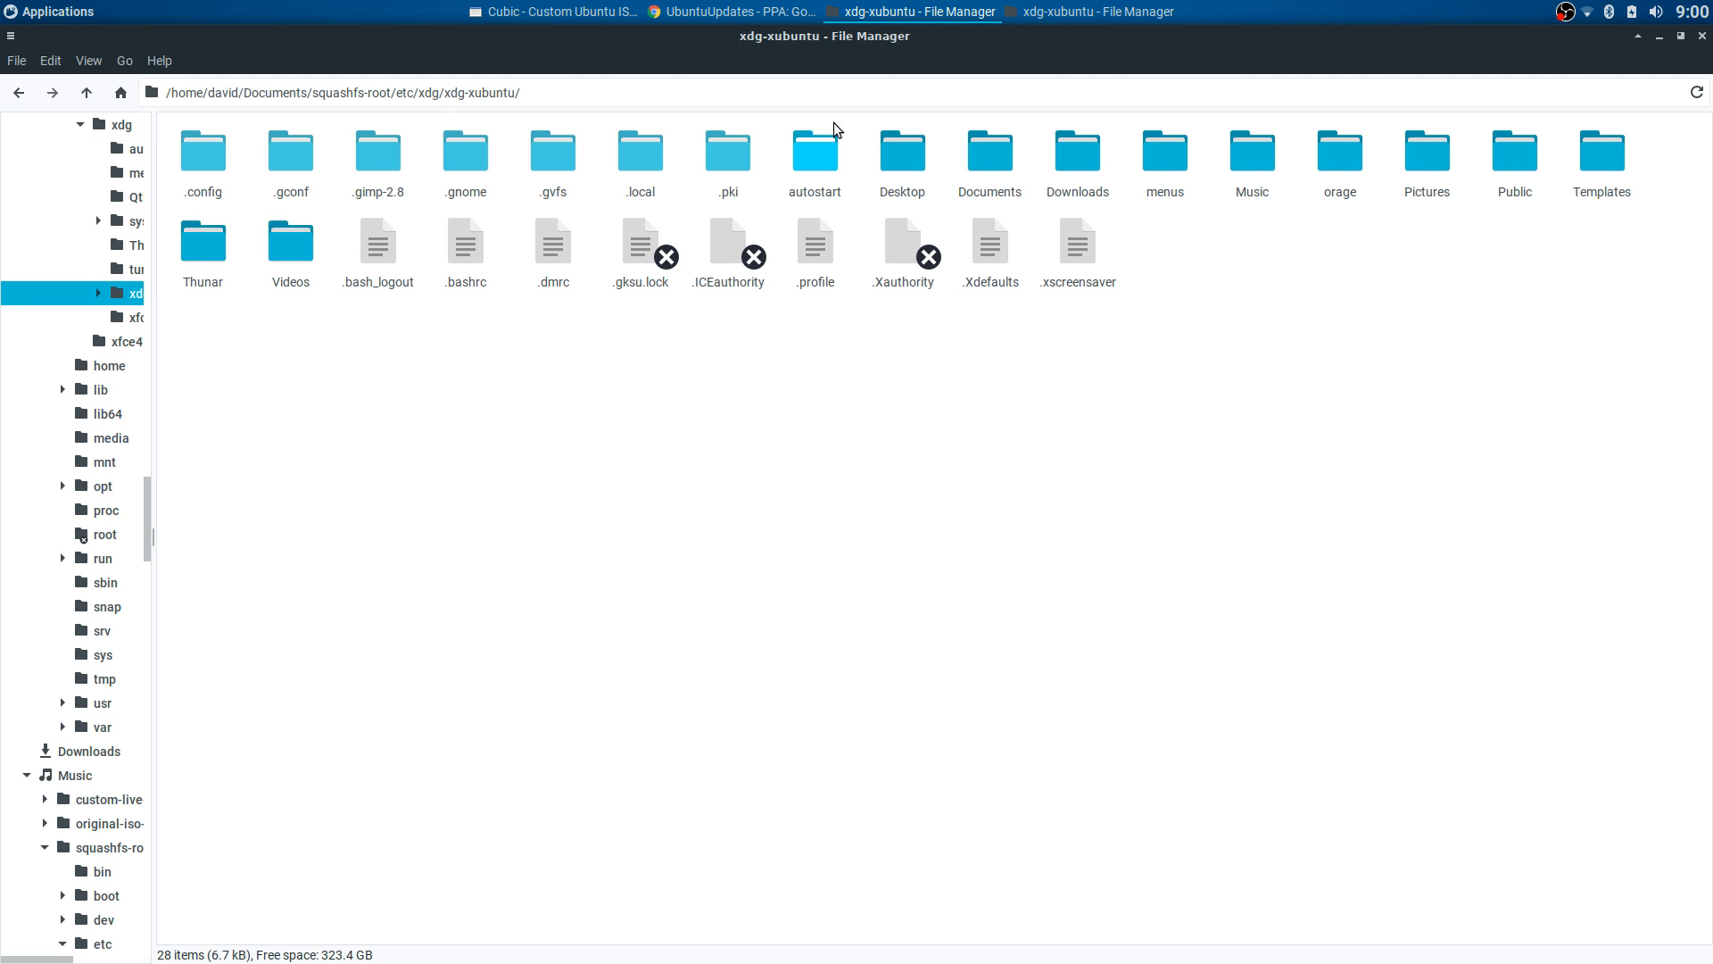
# - Permanently delete xdg-xubuntu's xfce4 folder and paste in the 24 copied configuration items
pyautogui.click(1052, 19)
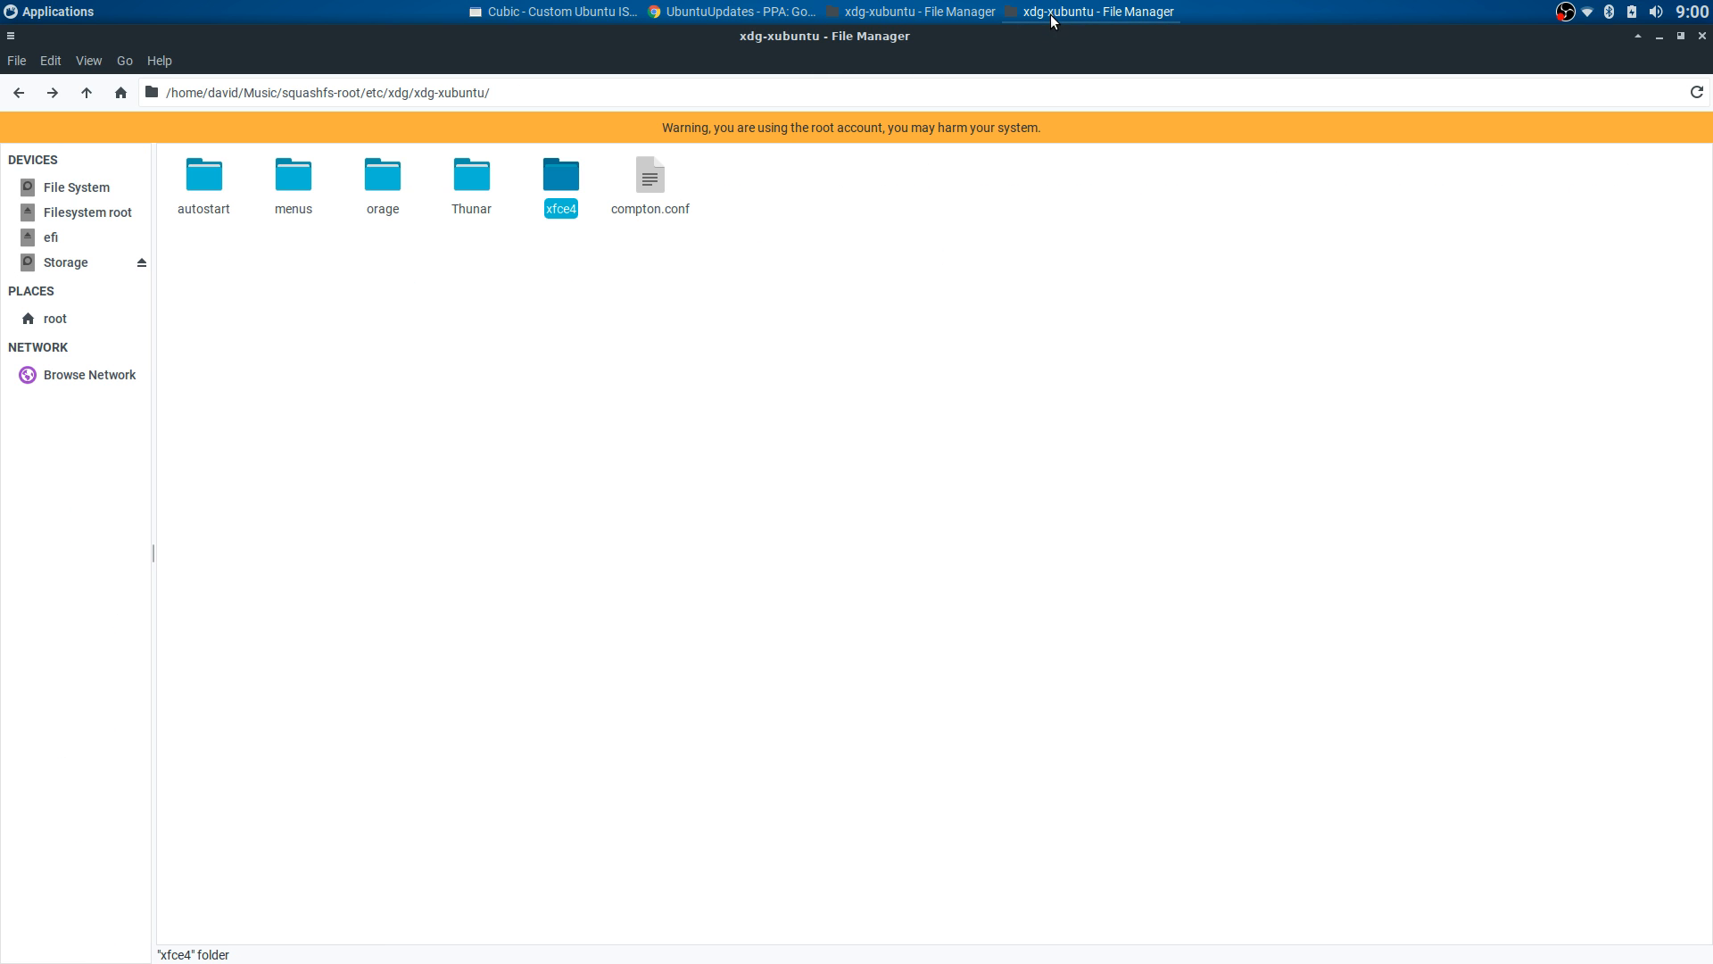
pyautogui.rightClick(559, 183)
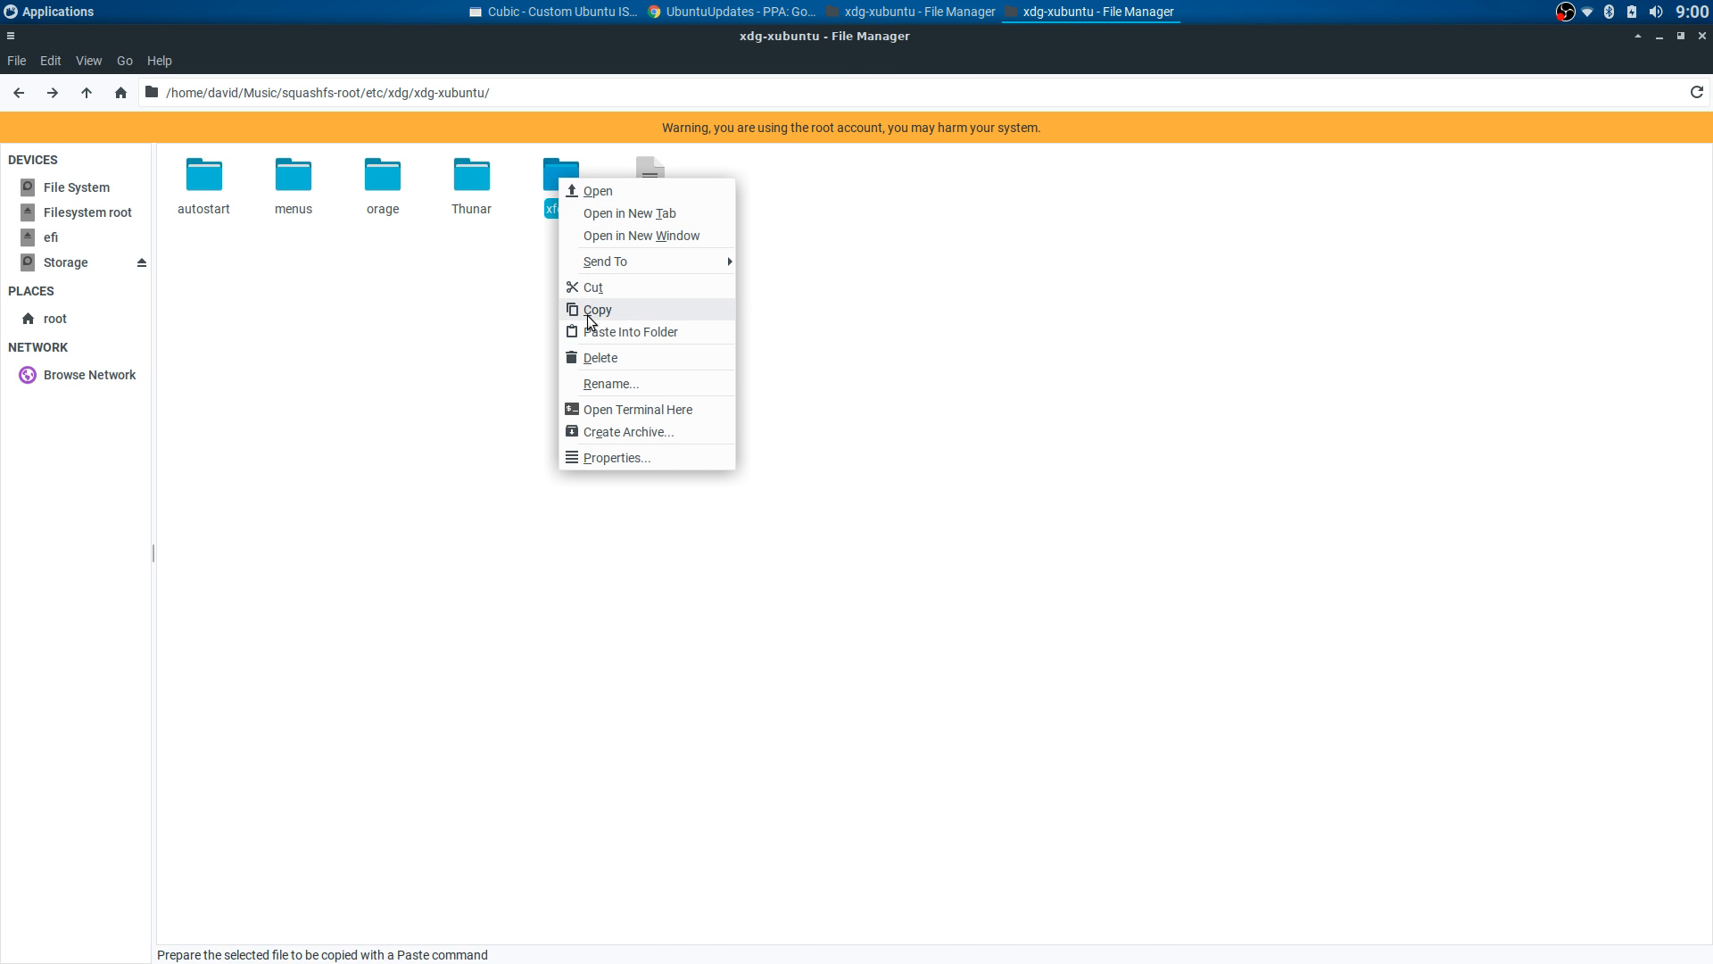
pyautogui.click(601, 355)
pyautogui.click(960, 569)
pyautogui.rightClick(691, 323)
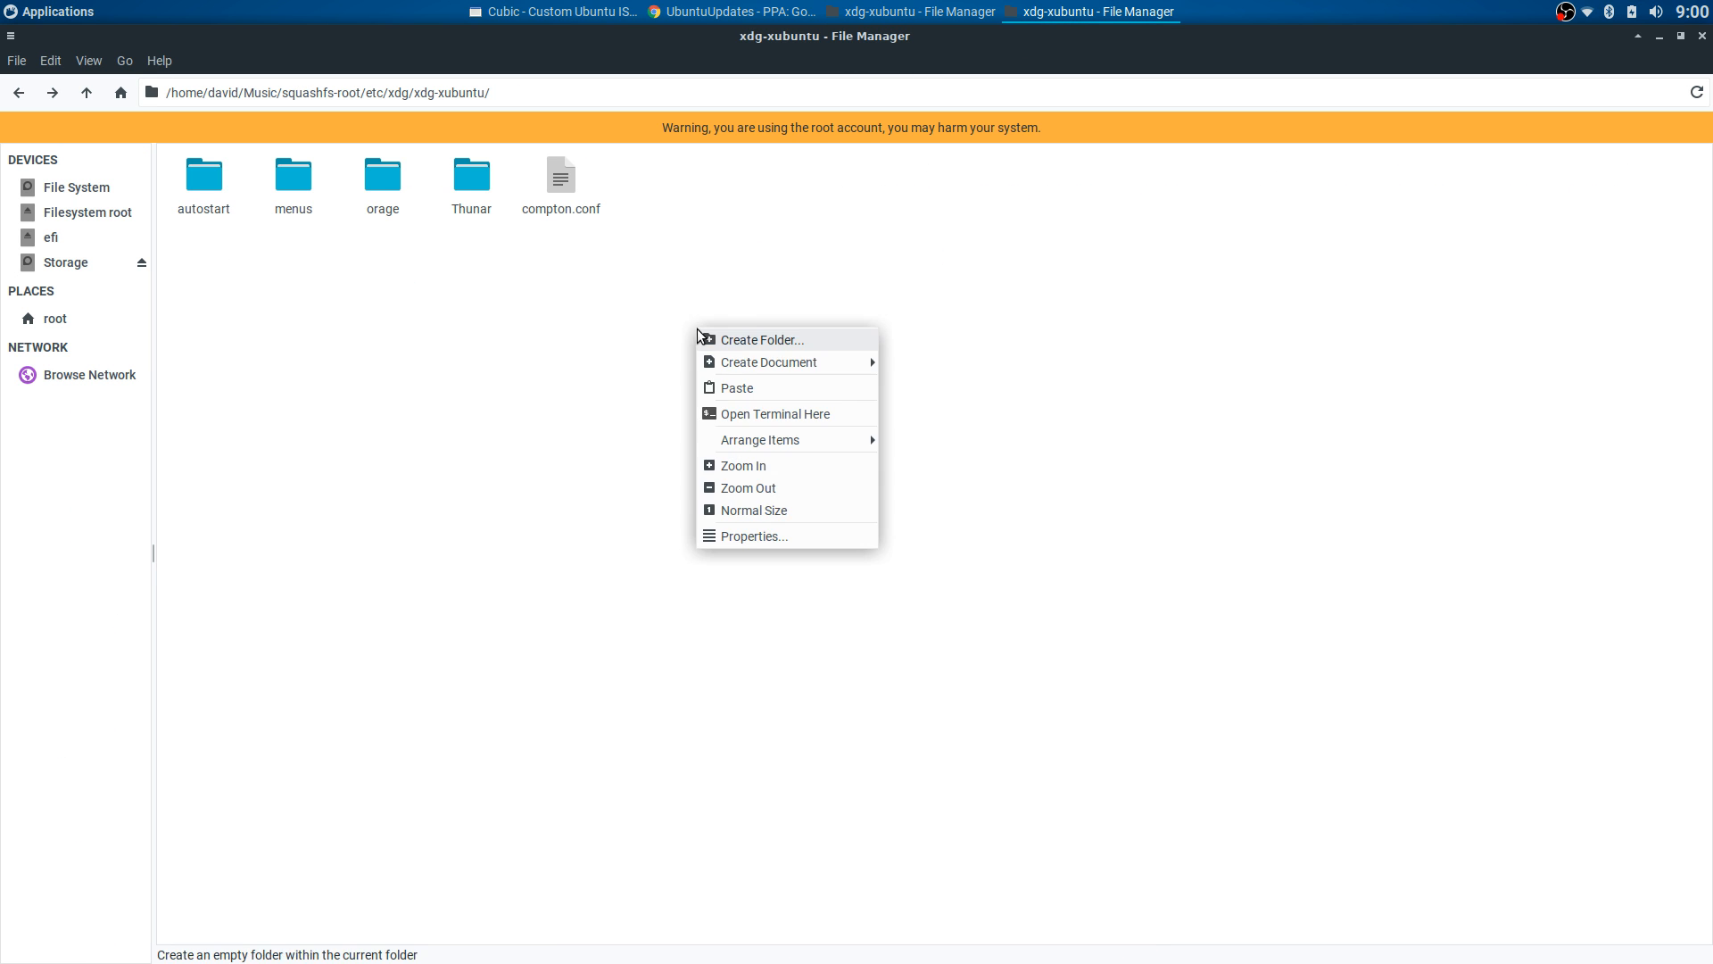
pyautogui.click(726, 384)
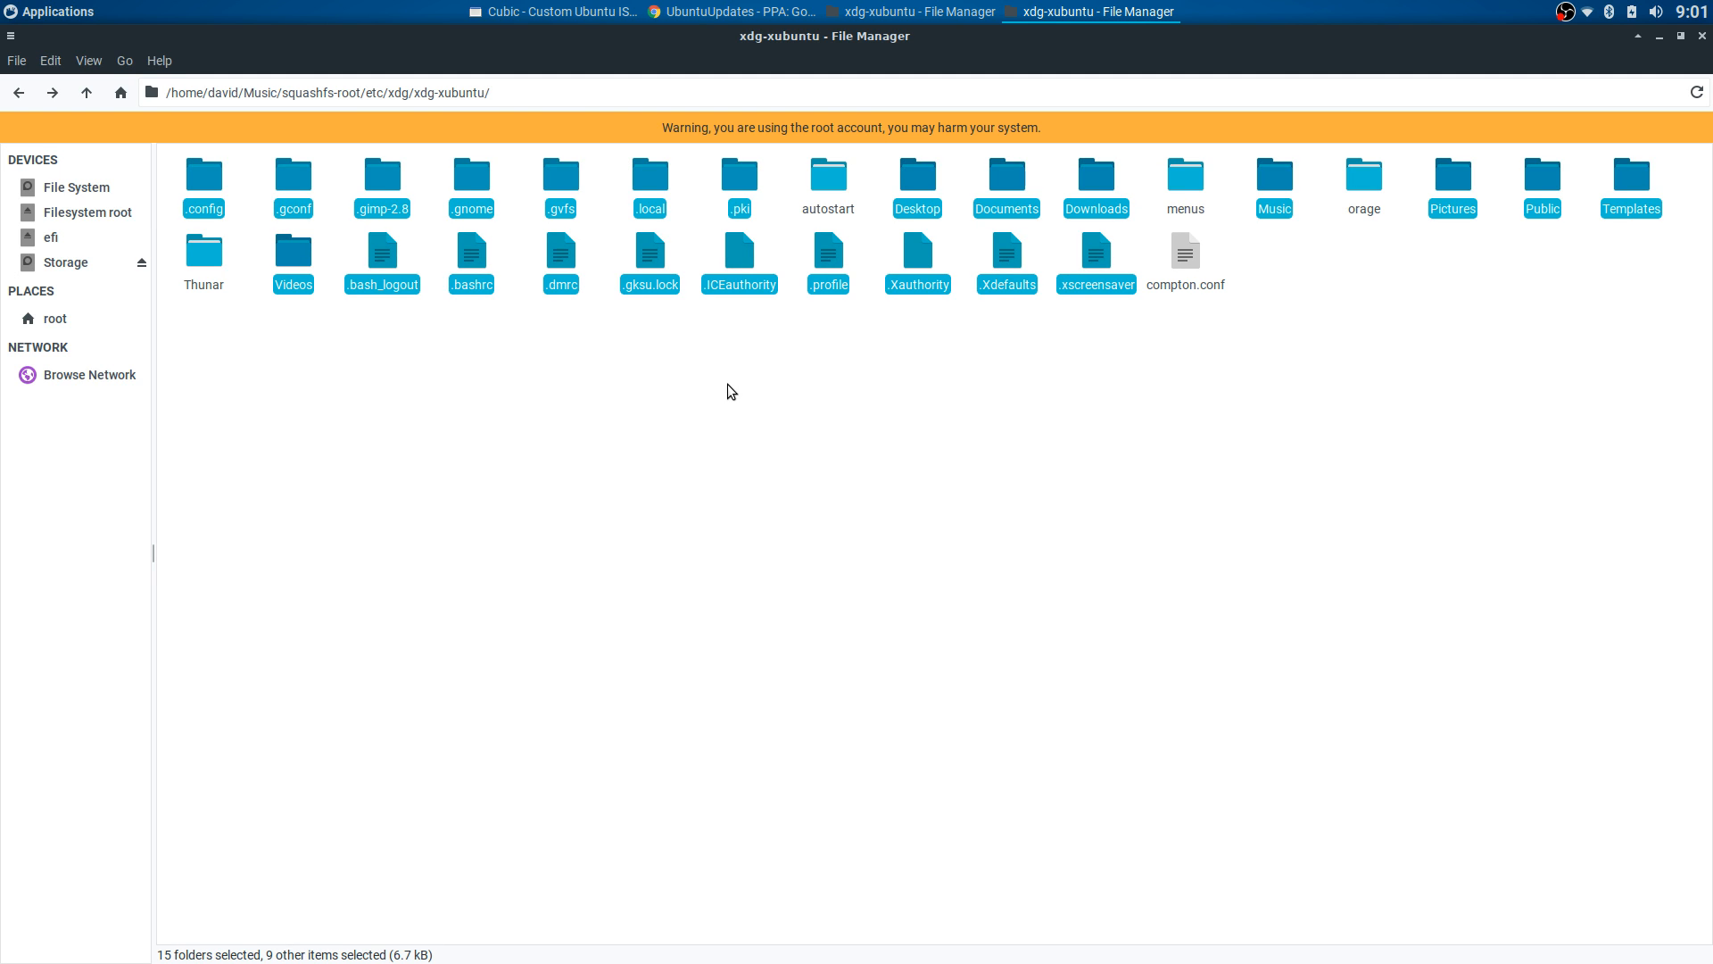
pyautogui.click(727, 385)
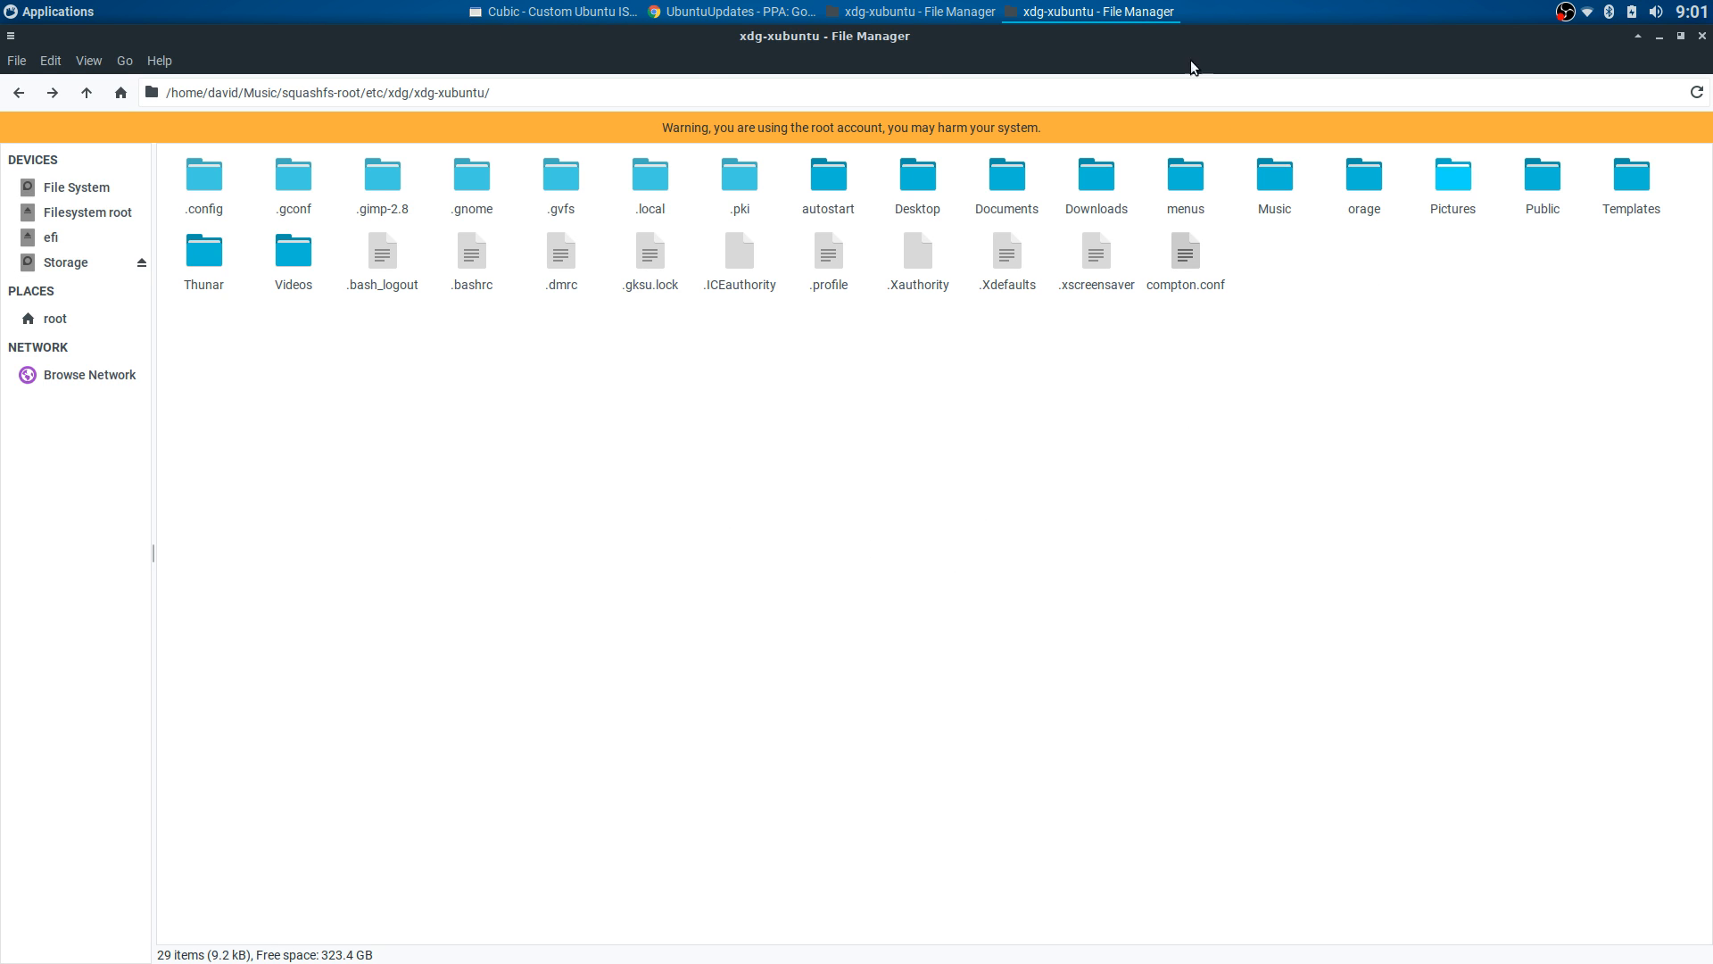
pyautogui.click(51, 11)
pyautogui.click(873, 422)
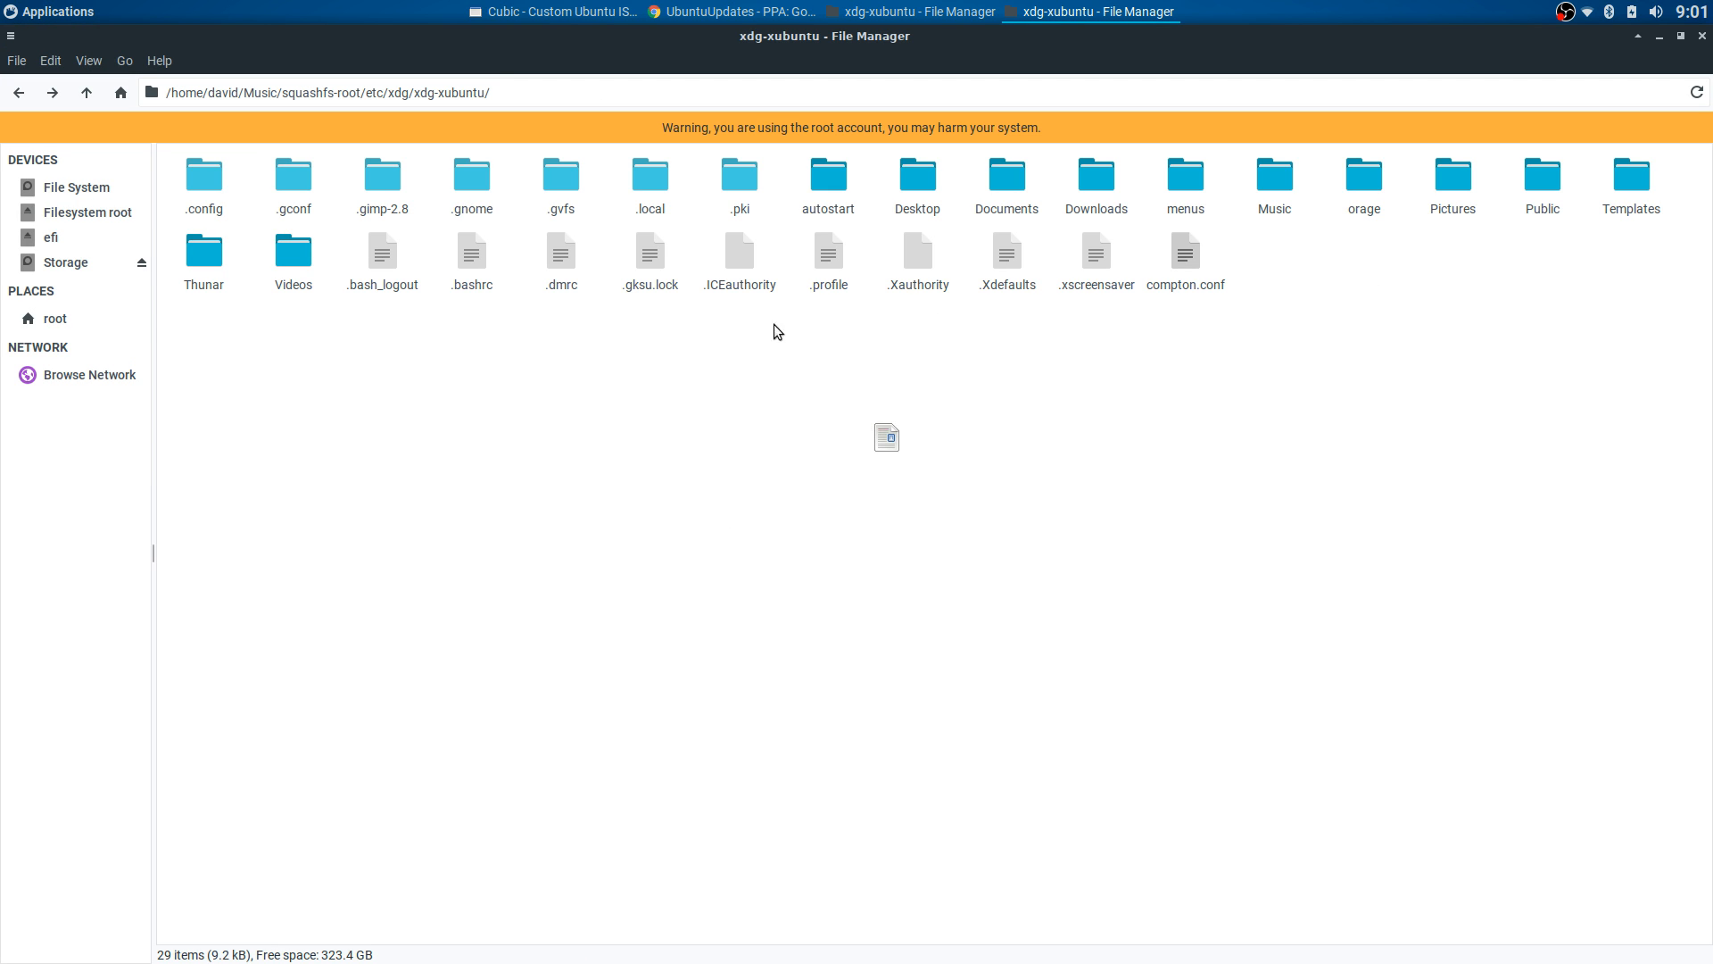
# - Open .config/xfce4/panel/whiskermenu-1.rc in a text editor
pyautogui.doubleClick(207, 183)
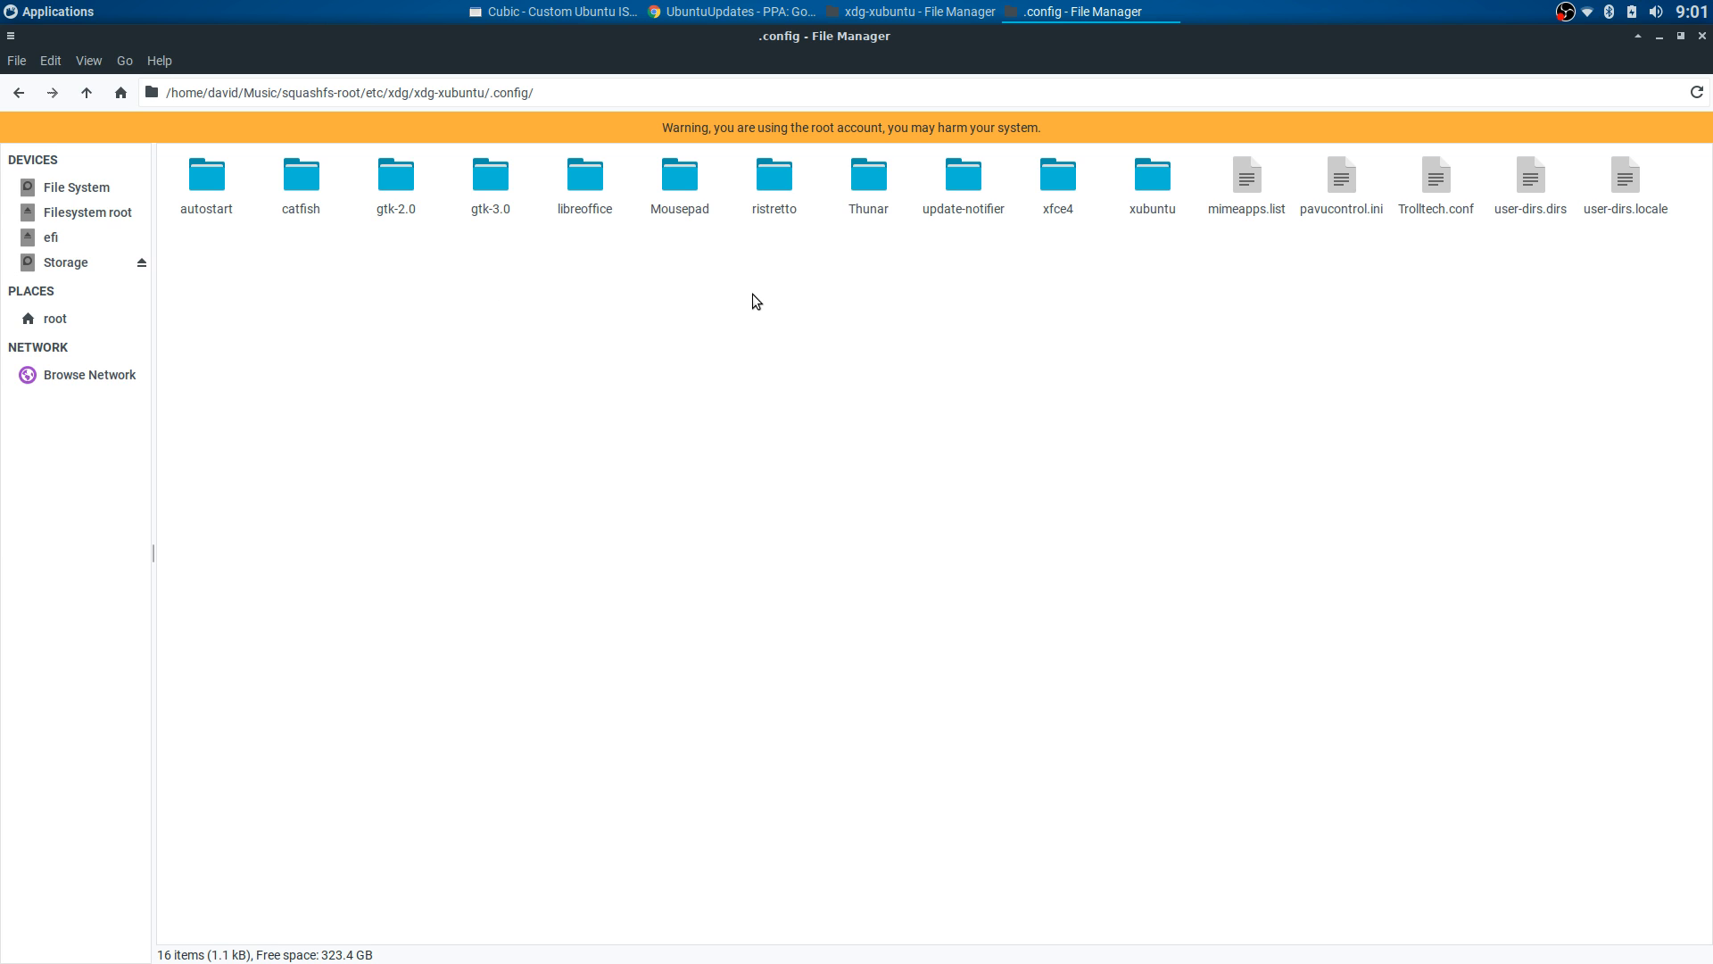
pyautogui.doubleClick(1060, 183)
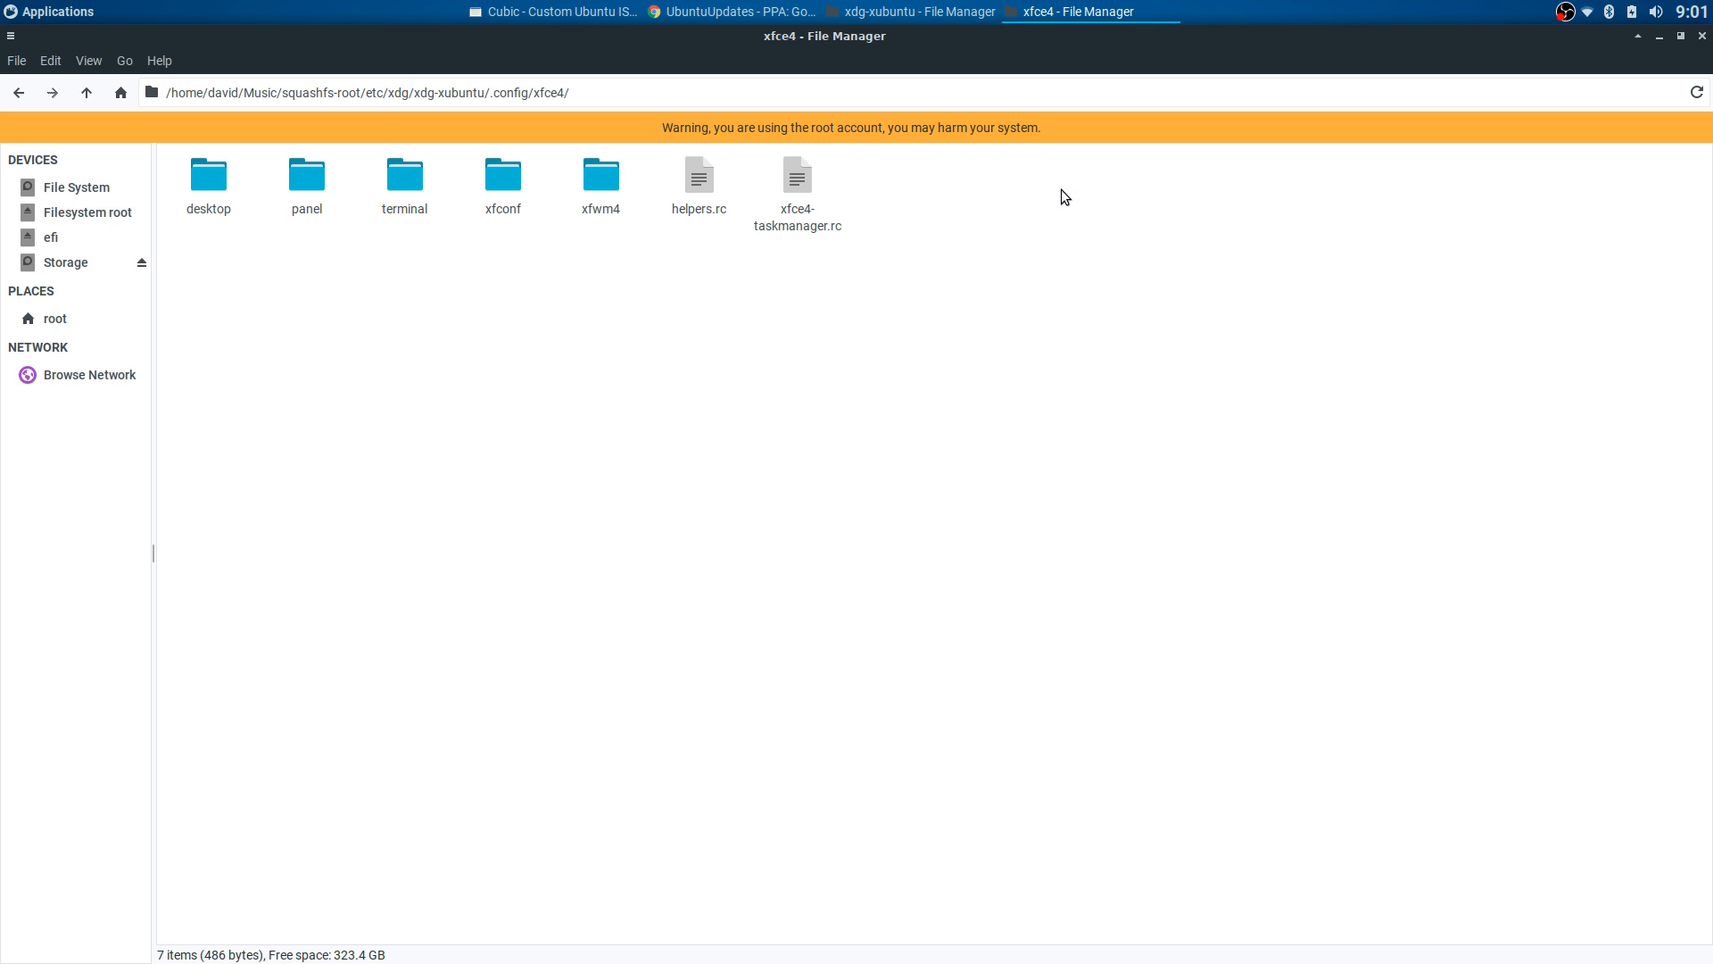
pyautogui.doubleClick(307, 184)
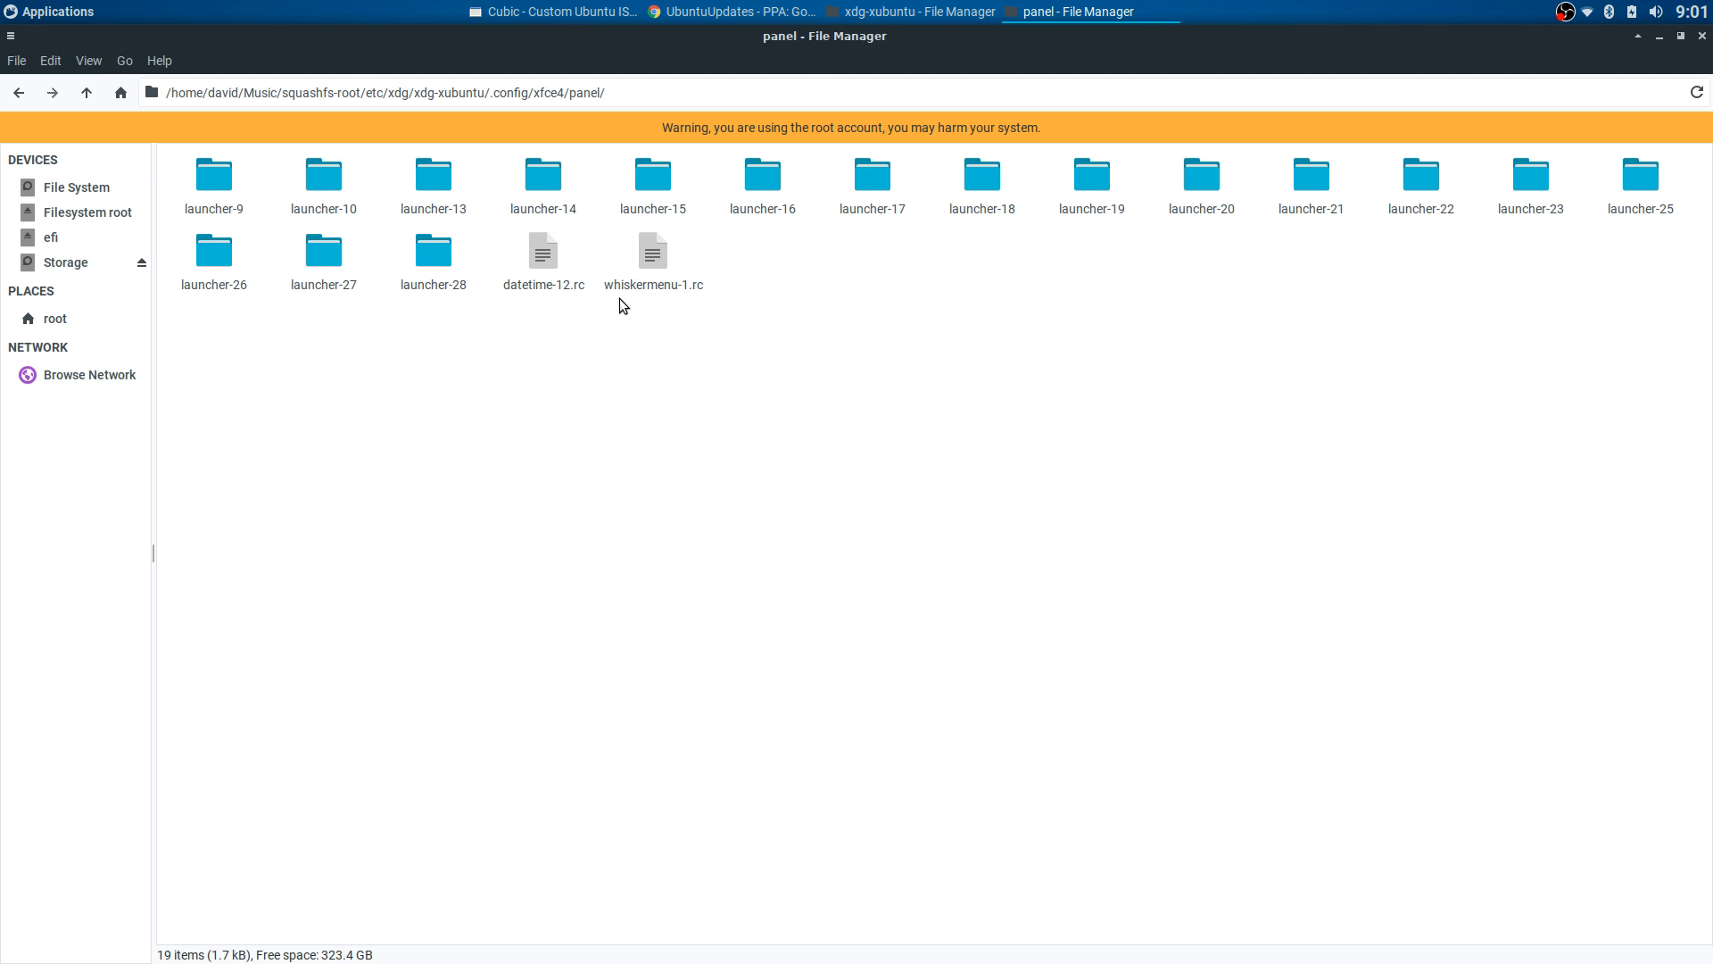
pyautogui.doubleClick(658, 263)
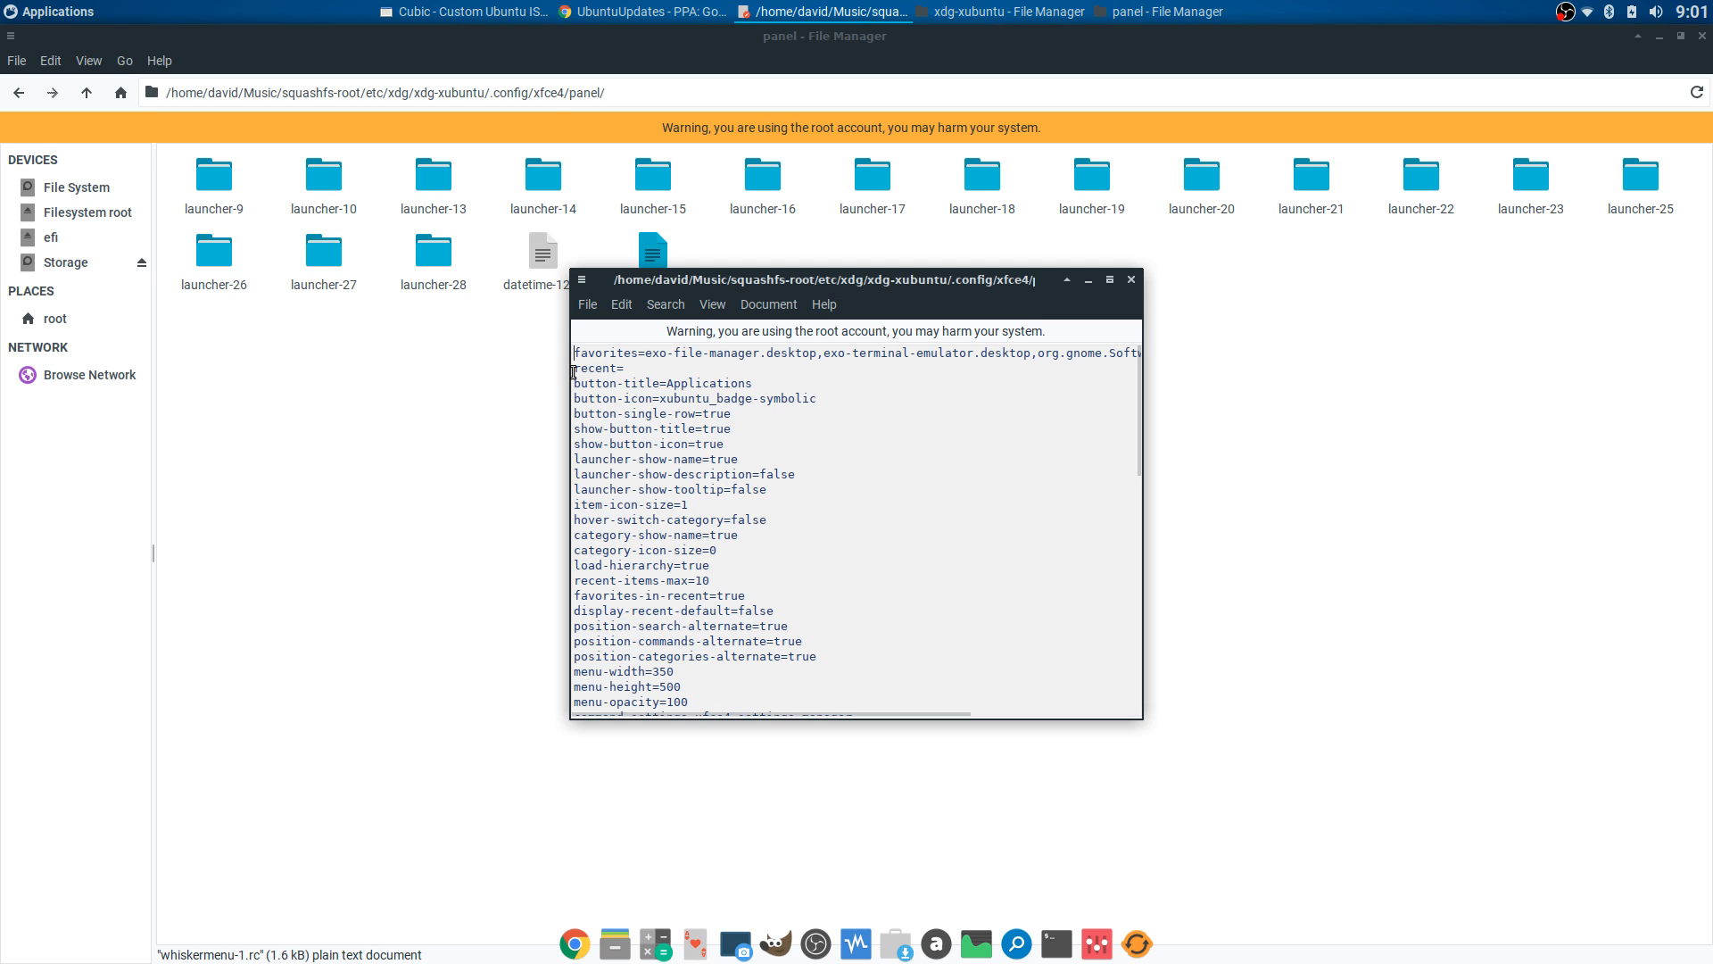
# - Inspect the recent= and favorites lines, then return to the Documents xdg-xubuntu window
pyautogui.moveTo(574, 368); pyautogui.dragTo(705, 368)
pyautogui.click(651, 369)
pyautogui.moveTo(645, 354); pyautogui.dragTo(883, 355)
pyautogui.doubleClick(802, 543)
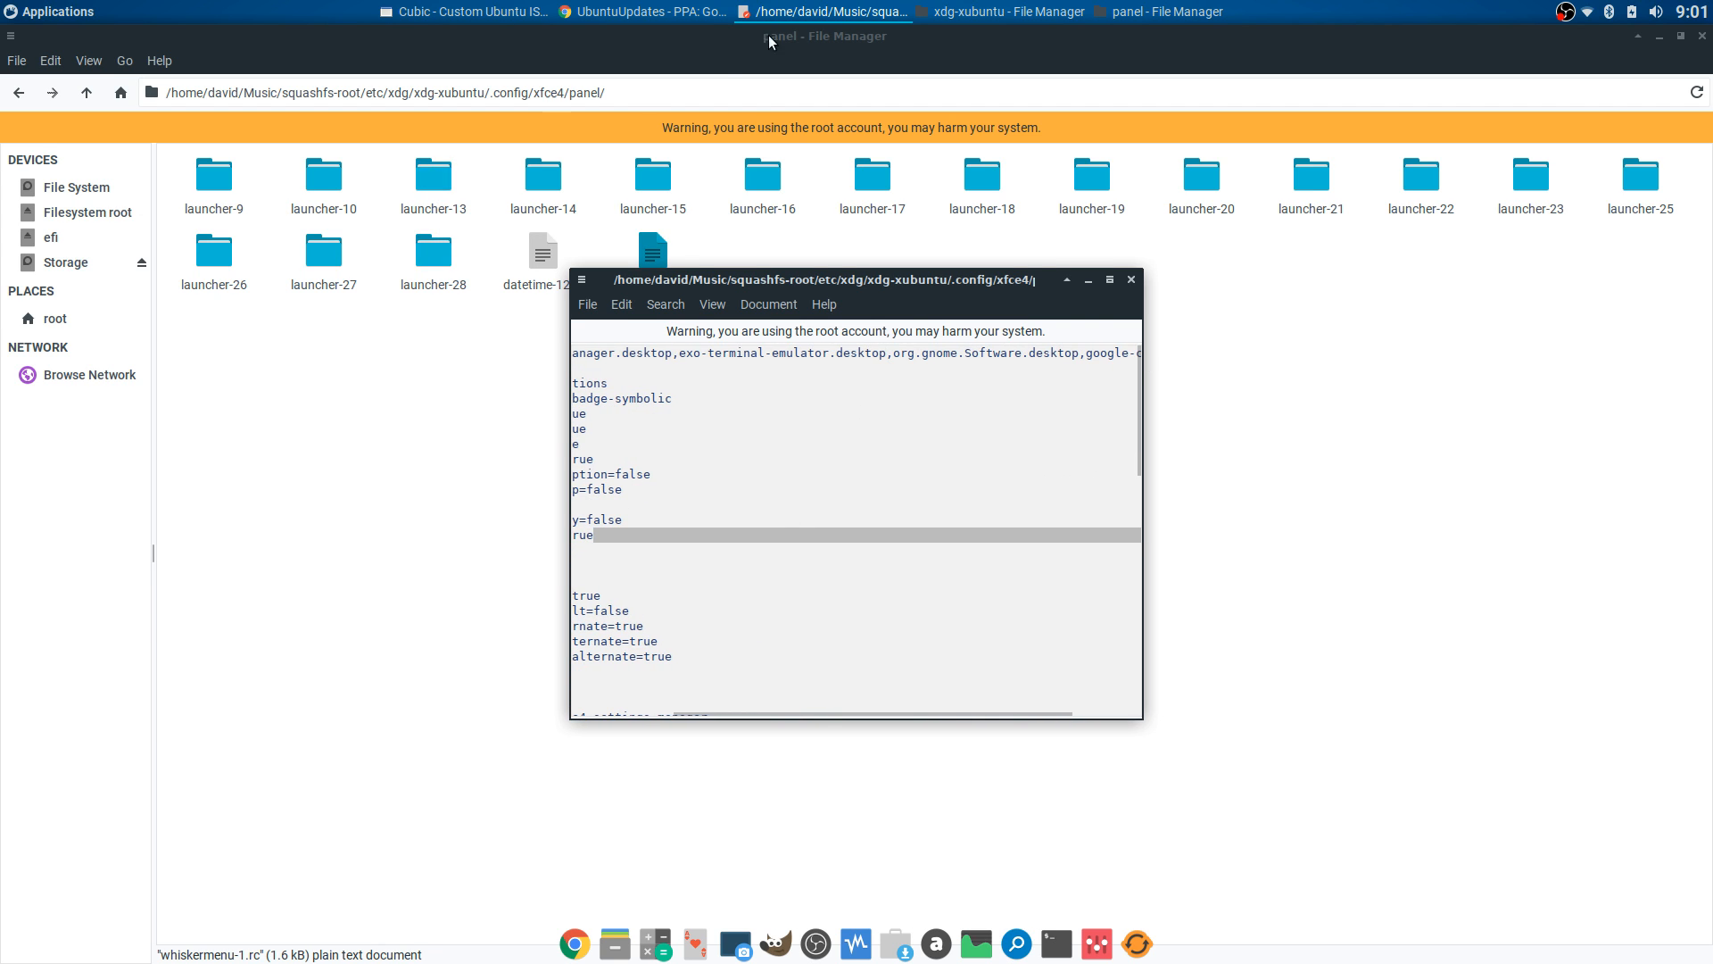
pyautogui.click(1008, 12)
pyautogui.scroll(8, 114, 147)
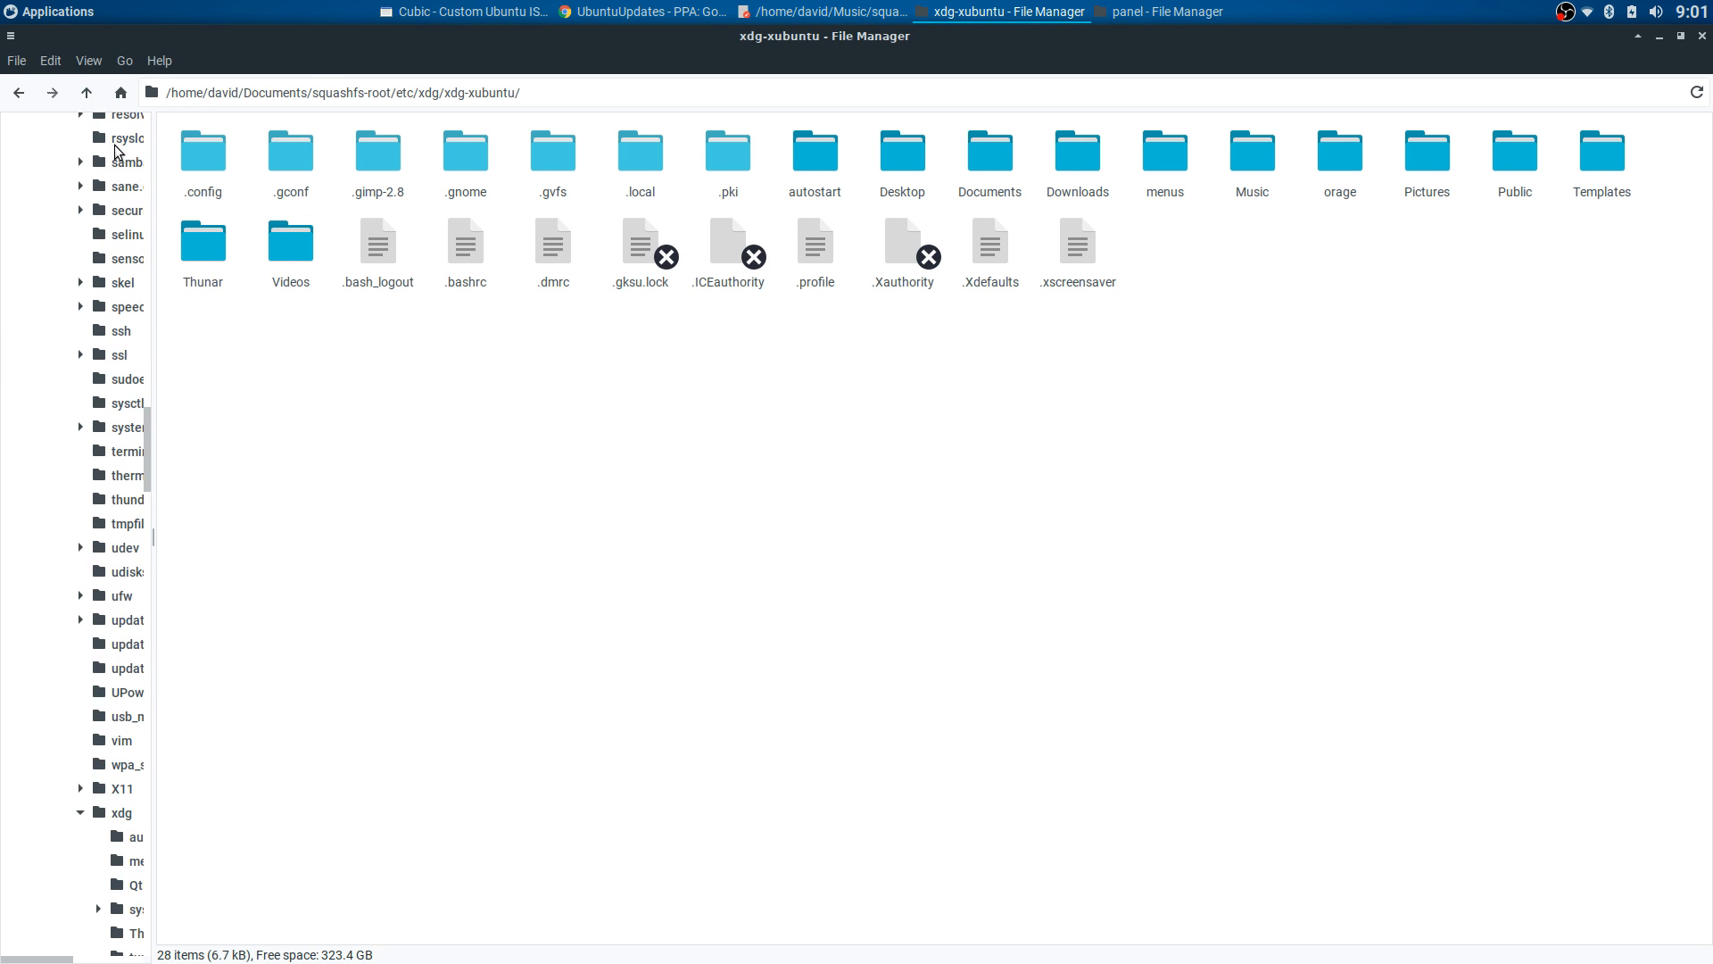
# - Dismiss the applications menu and open xdg-xubuntu's .config folder
pyautogui.click(66, 14)
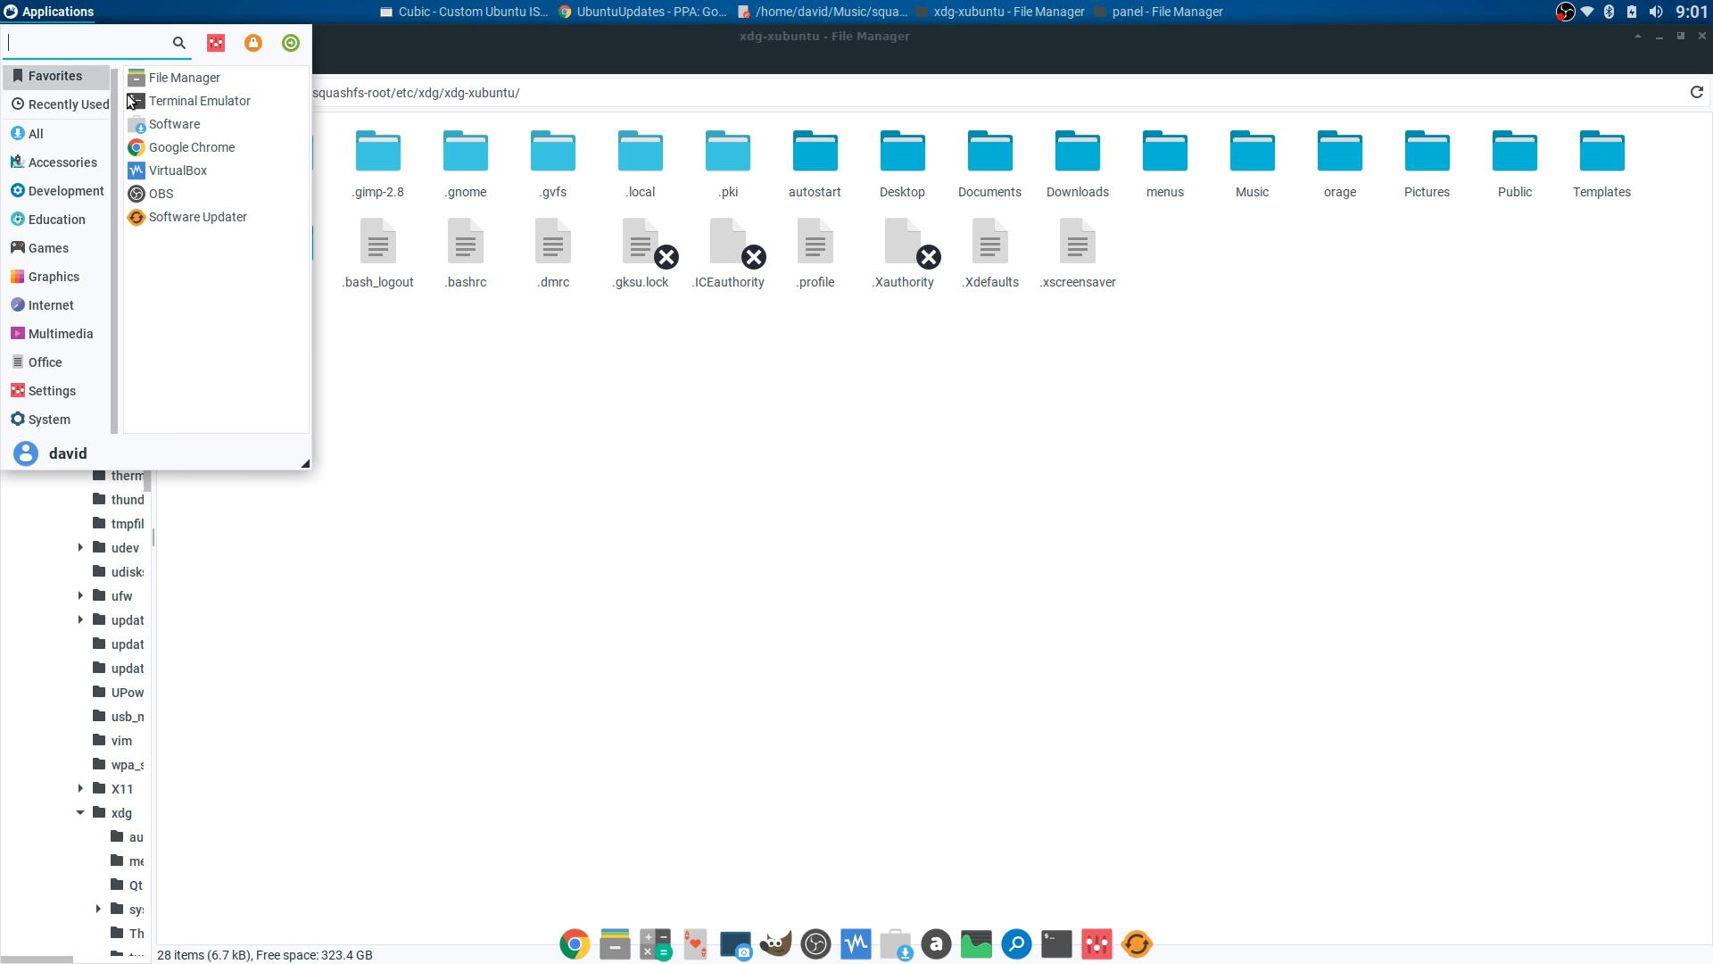
pyautogui.click(386, 88)
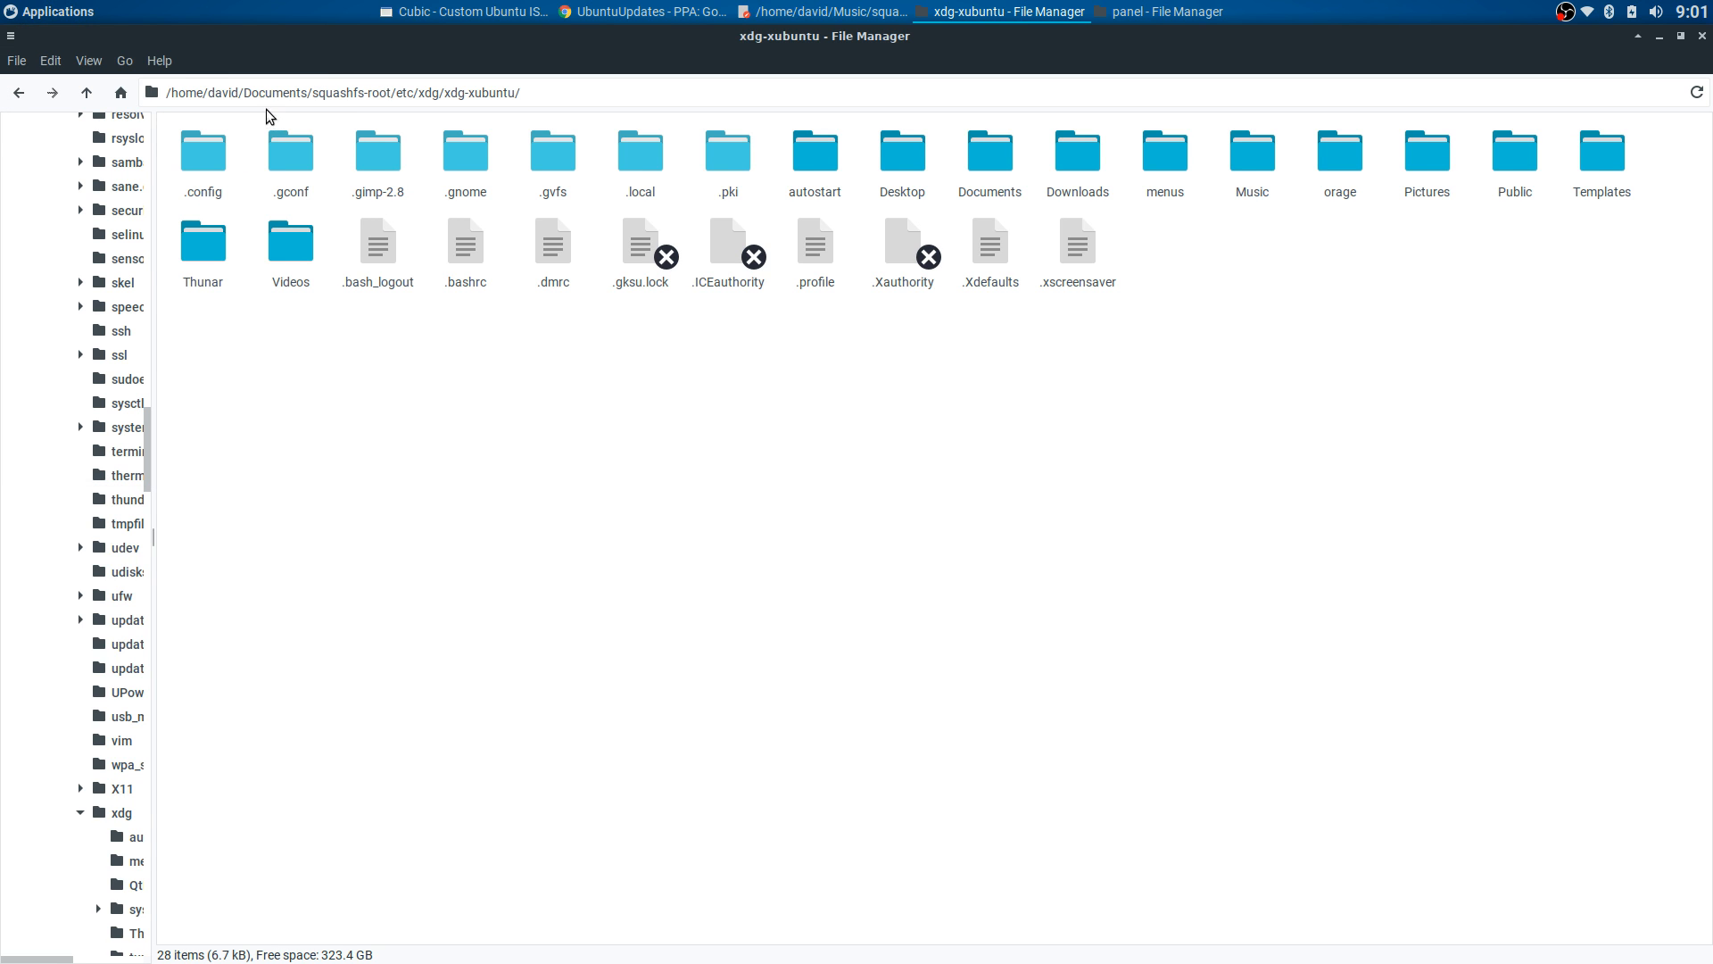
pyautogui.doubleClick(204, 152)
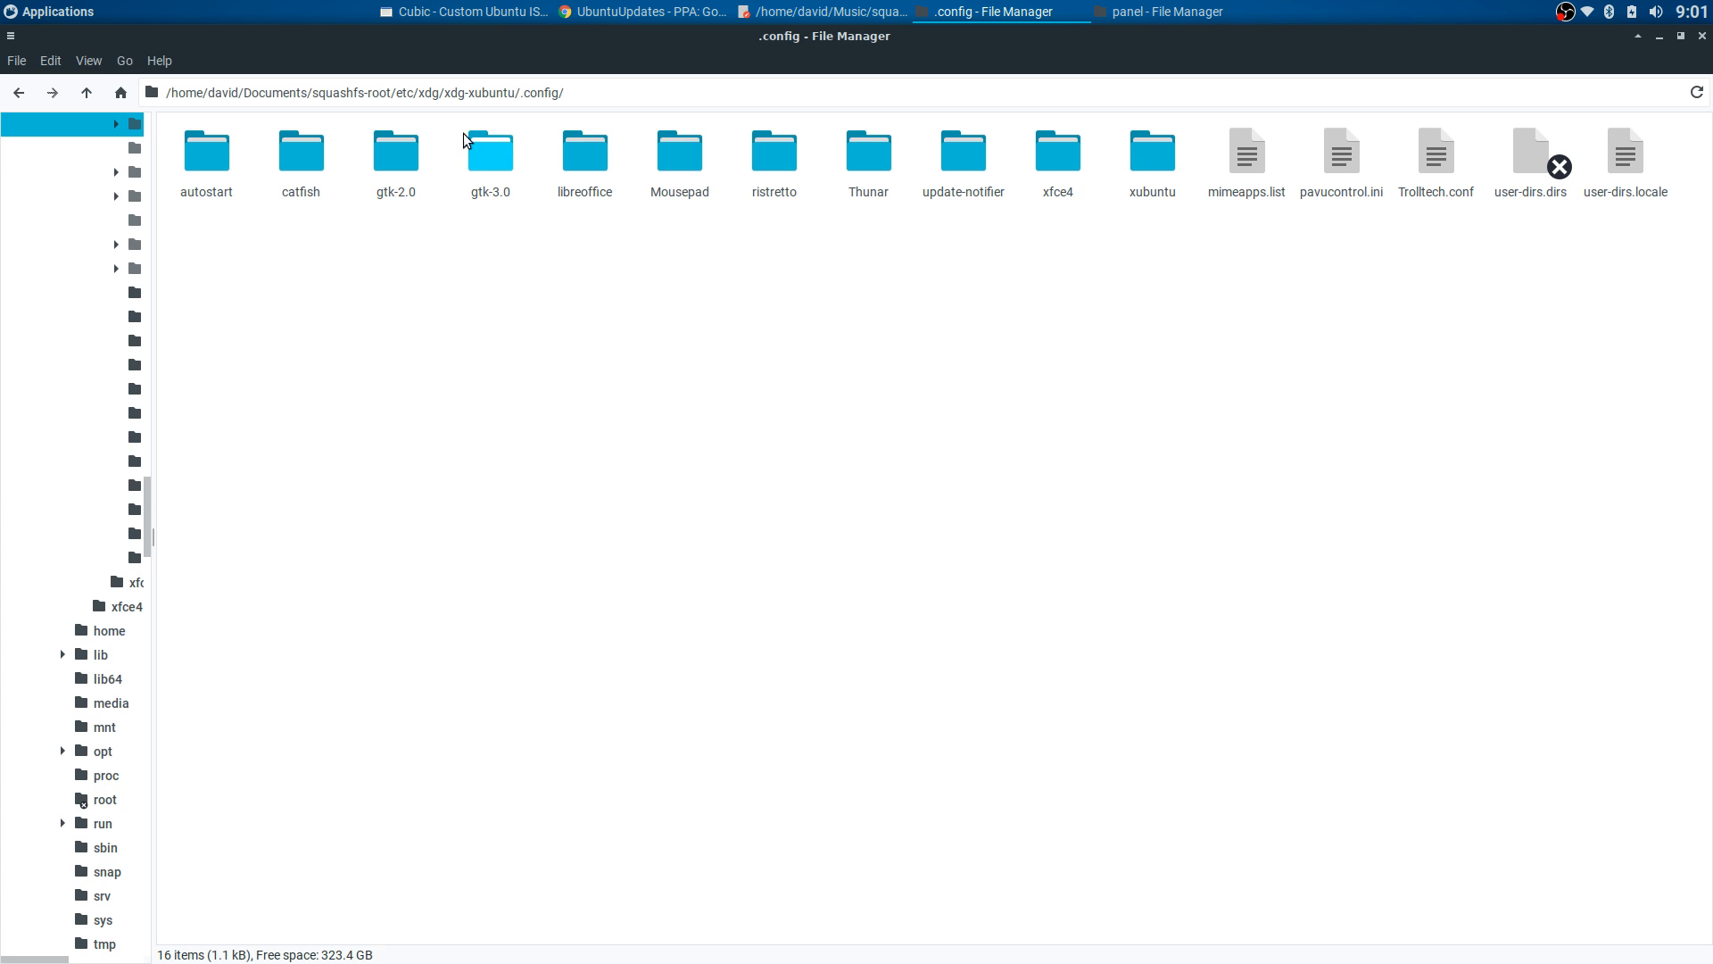
pyautogui.scroll(15, 120, 161)
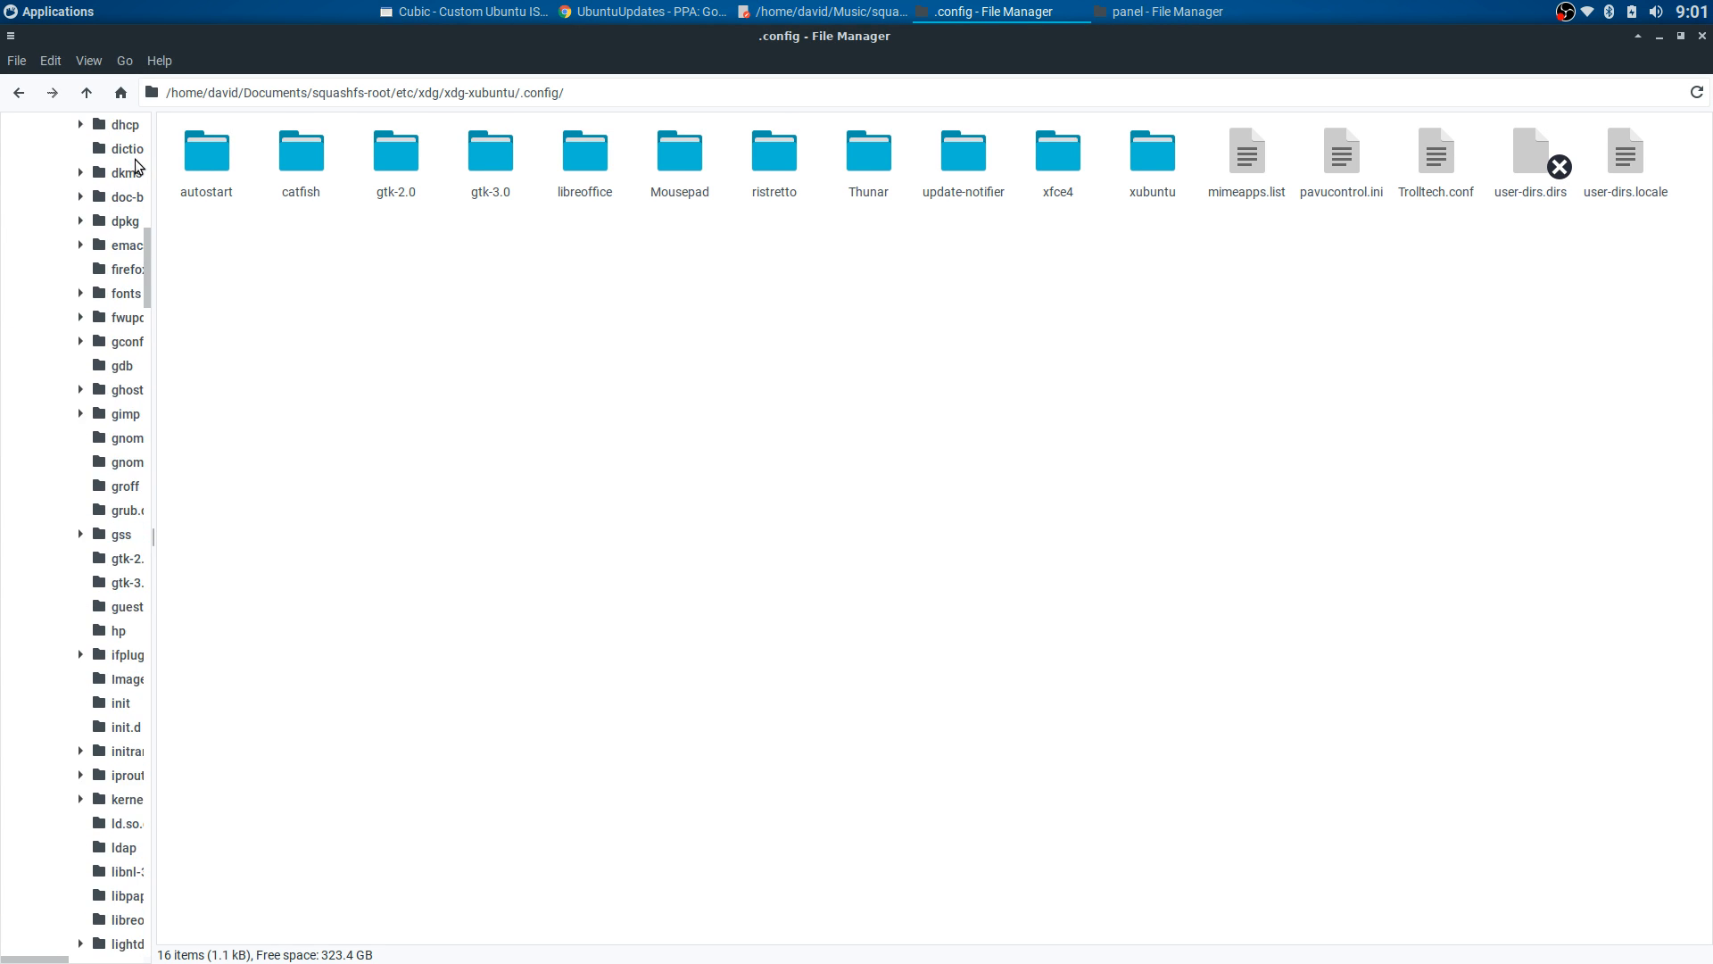
# - Go to the home .config/xfce4/panel folder and open whiskermenu-1.rc
pyautogui.click(83, 117)
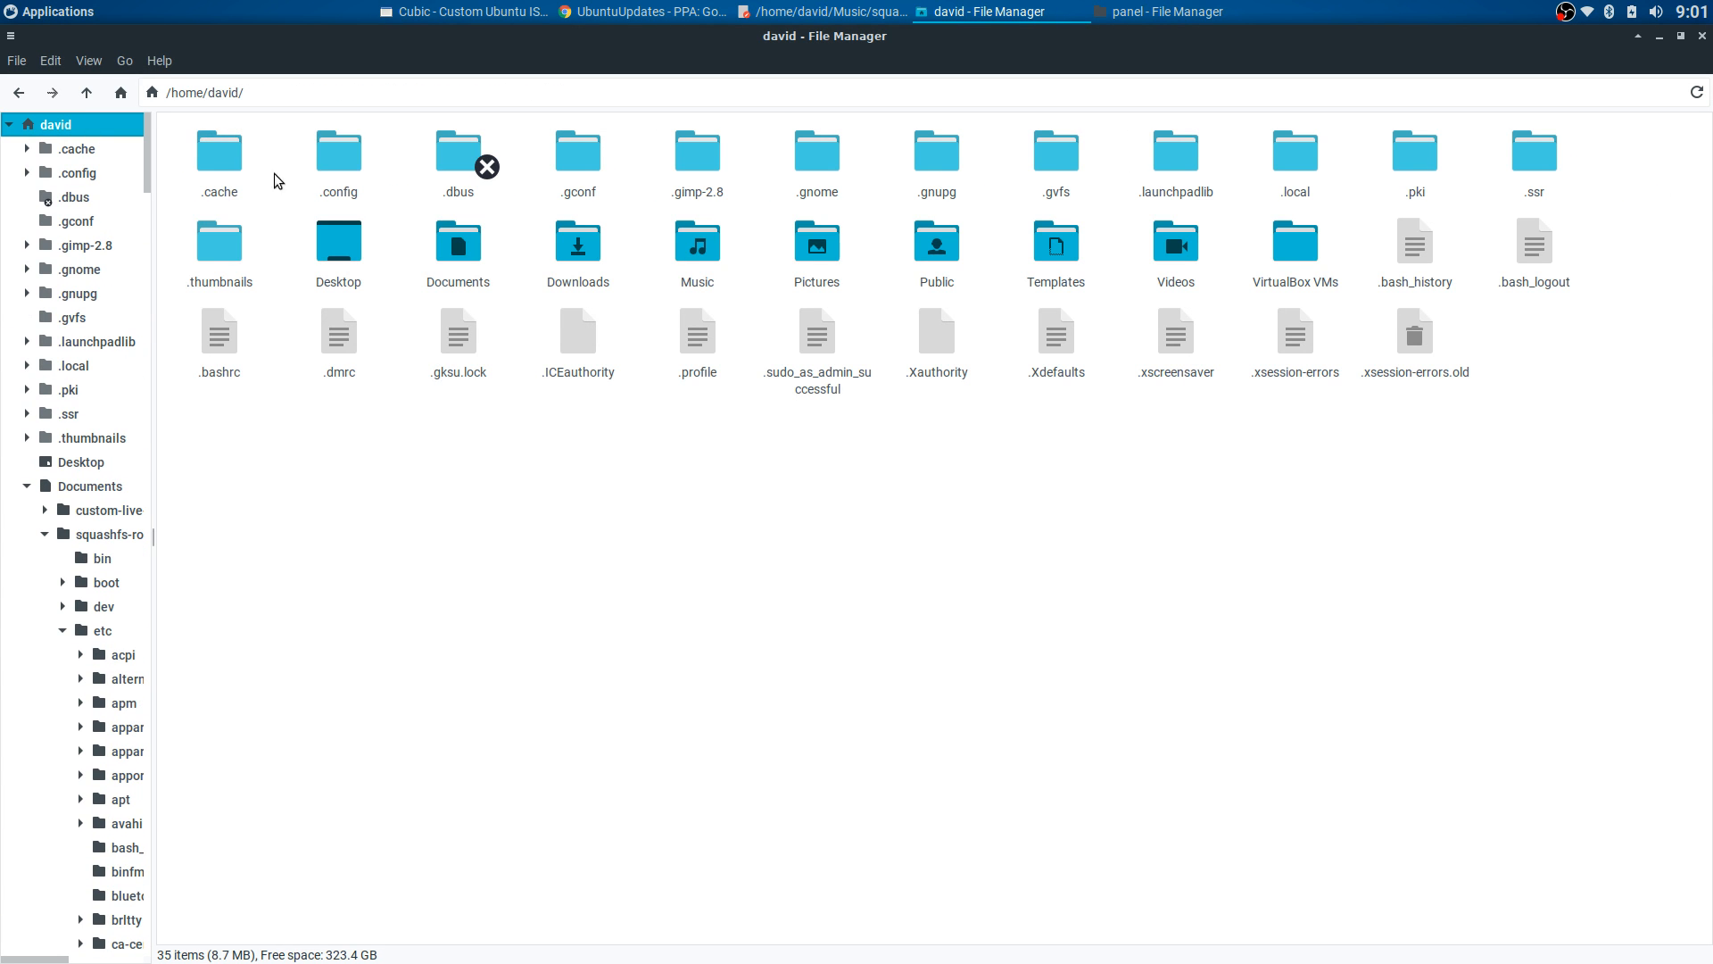
pyautogui.doubleClick(332, 159)
pyautogui.doubleClick(1015, 246)
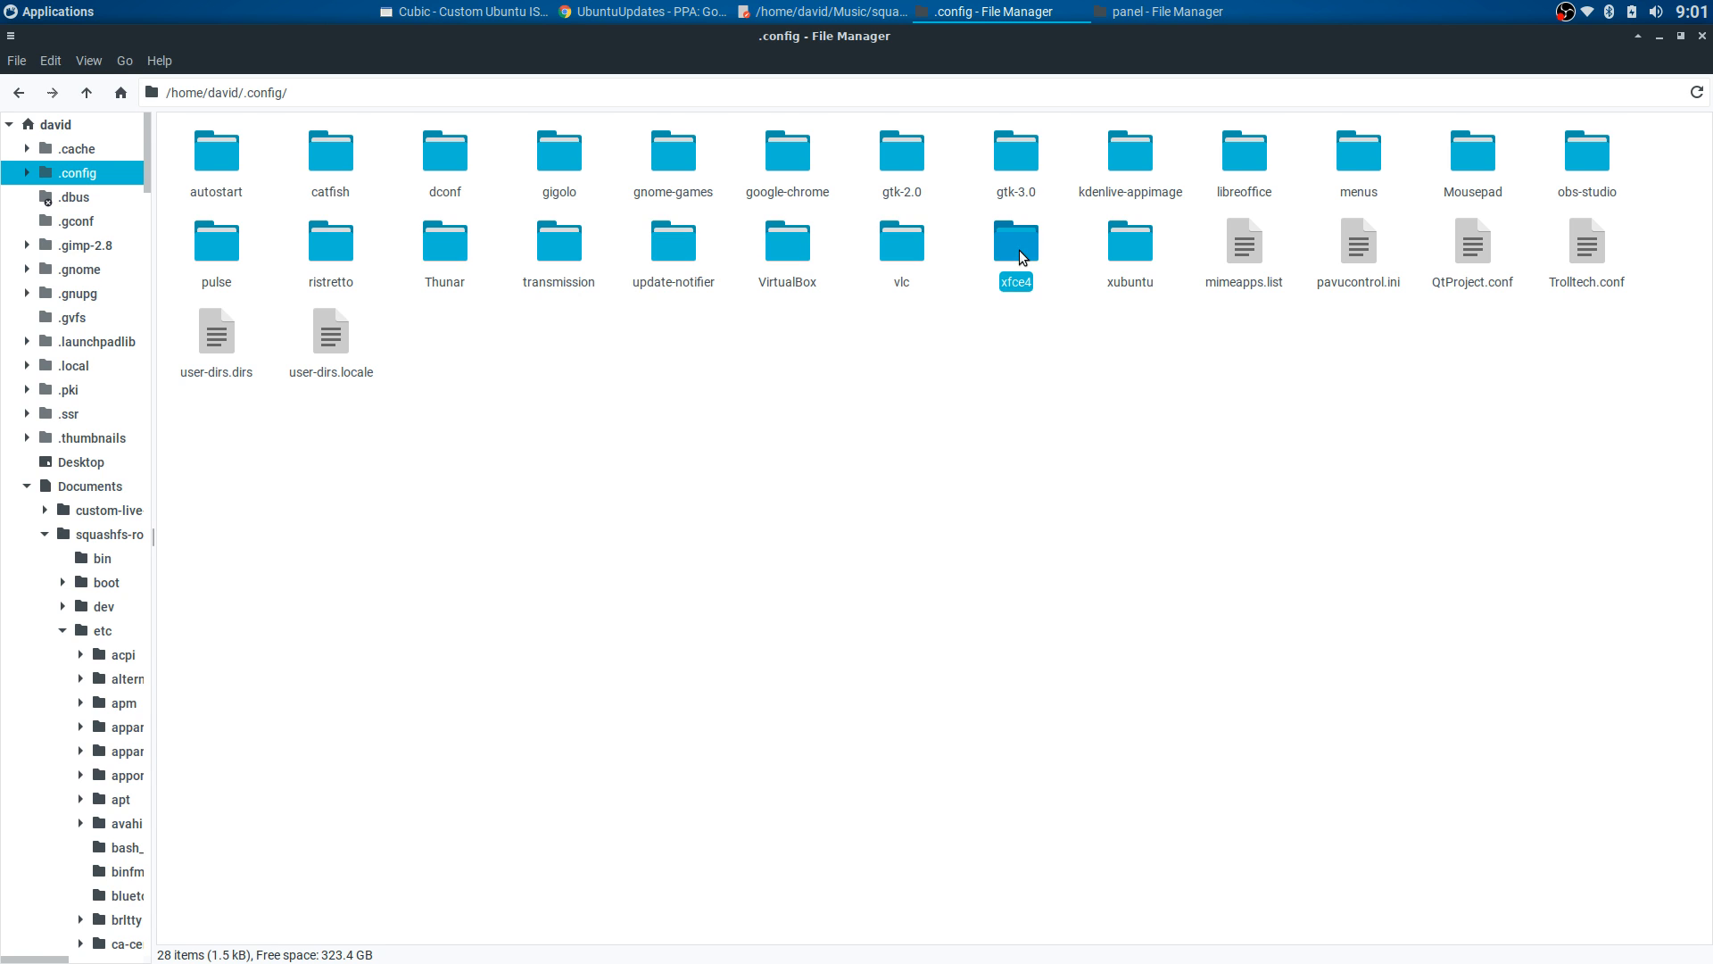
pyautogui.doubleClick(593, 157)
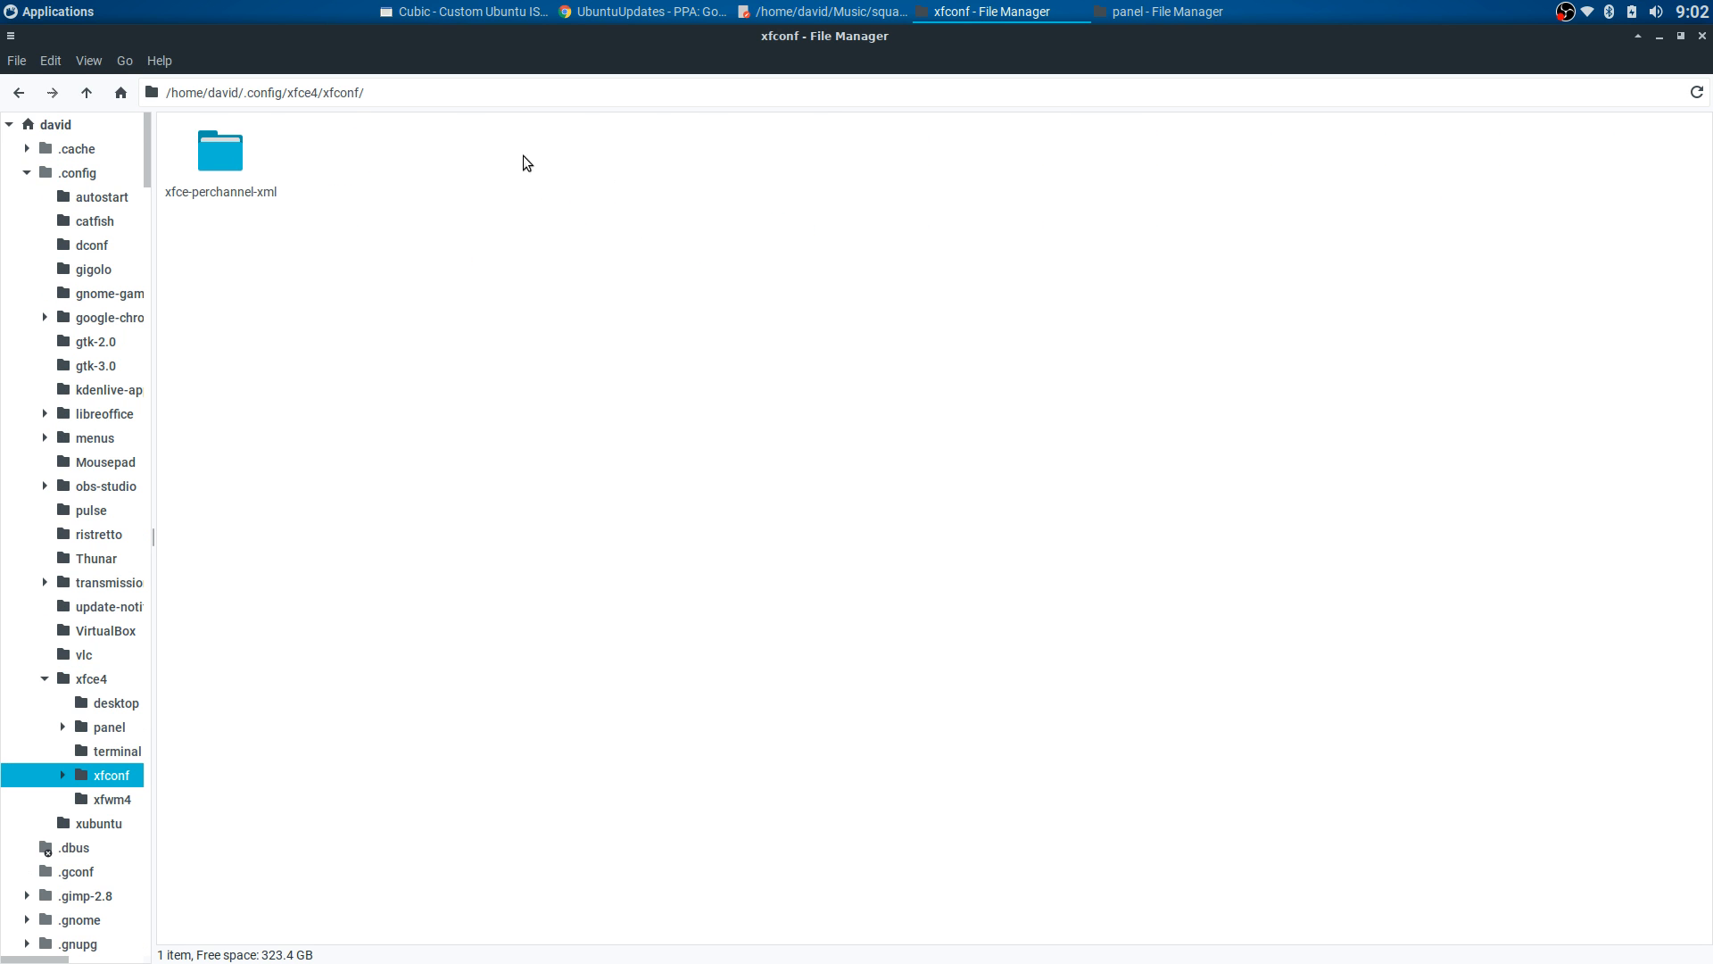
pyautogui.click(19, 92)
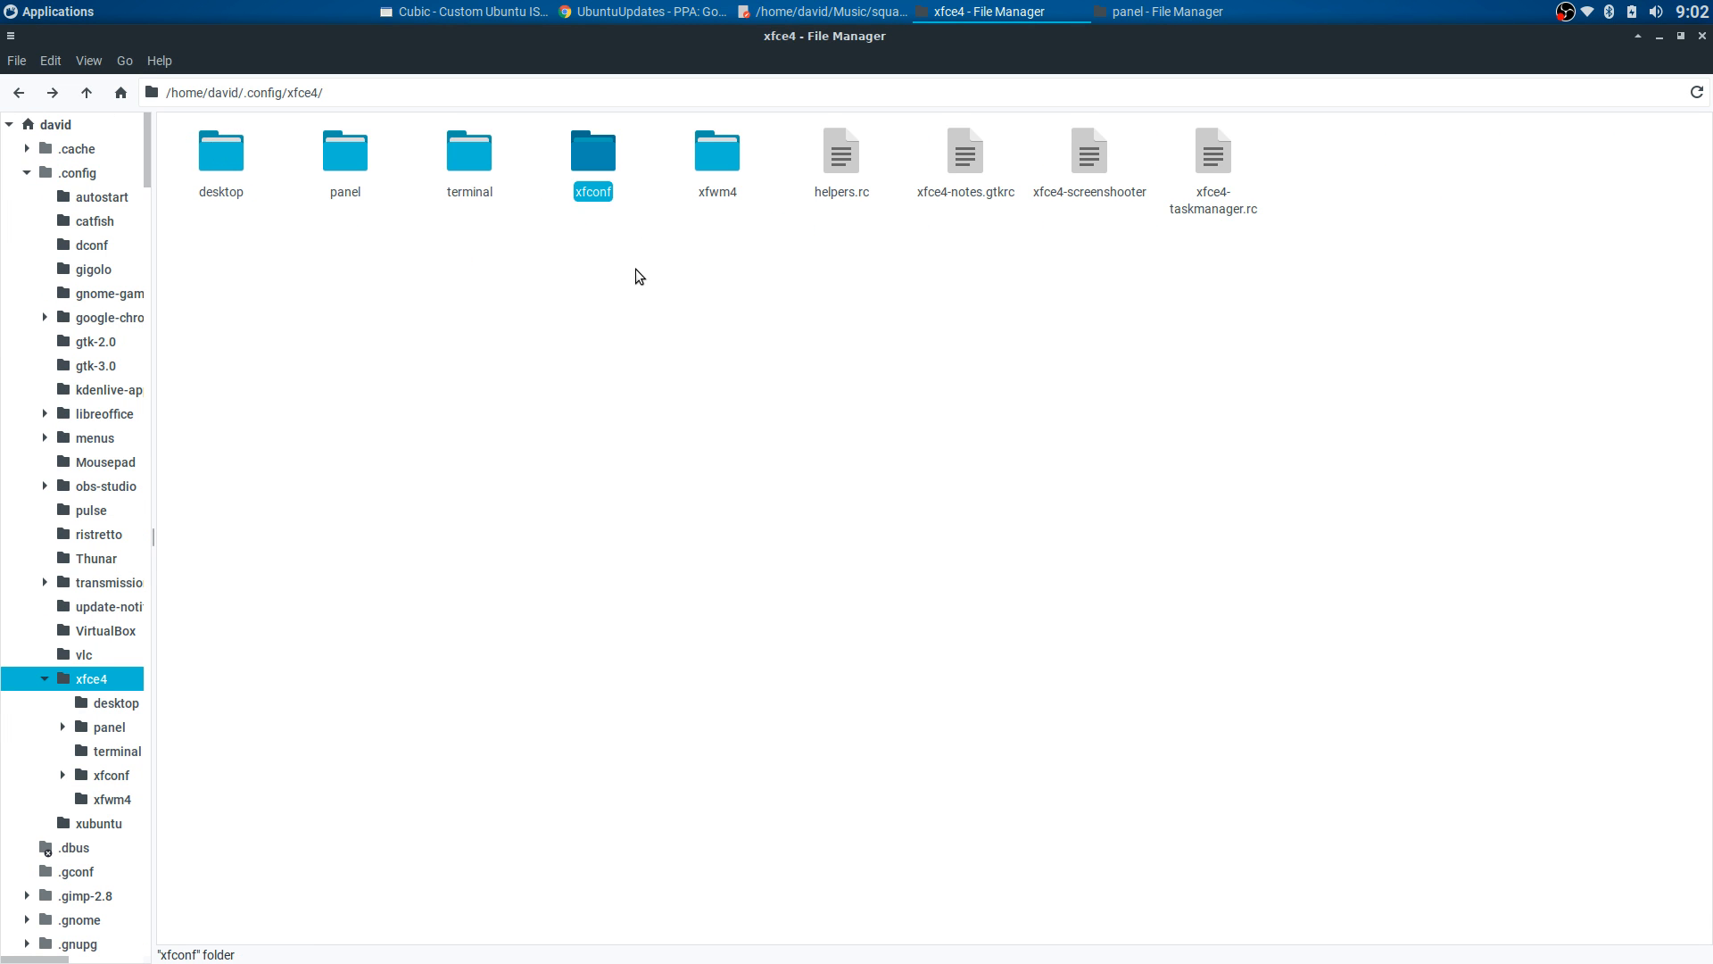
pyautogui.doubleClick(345, 157)
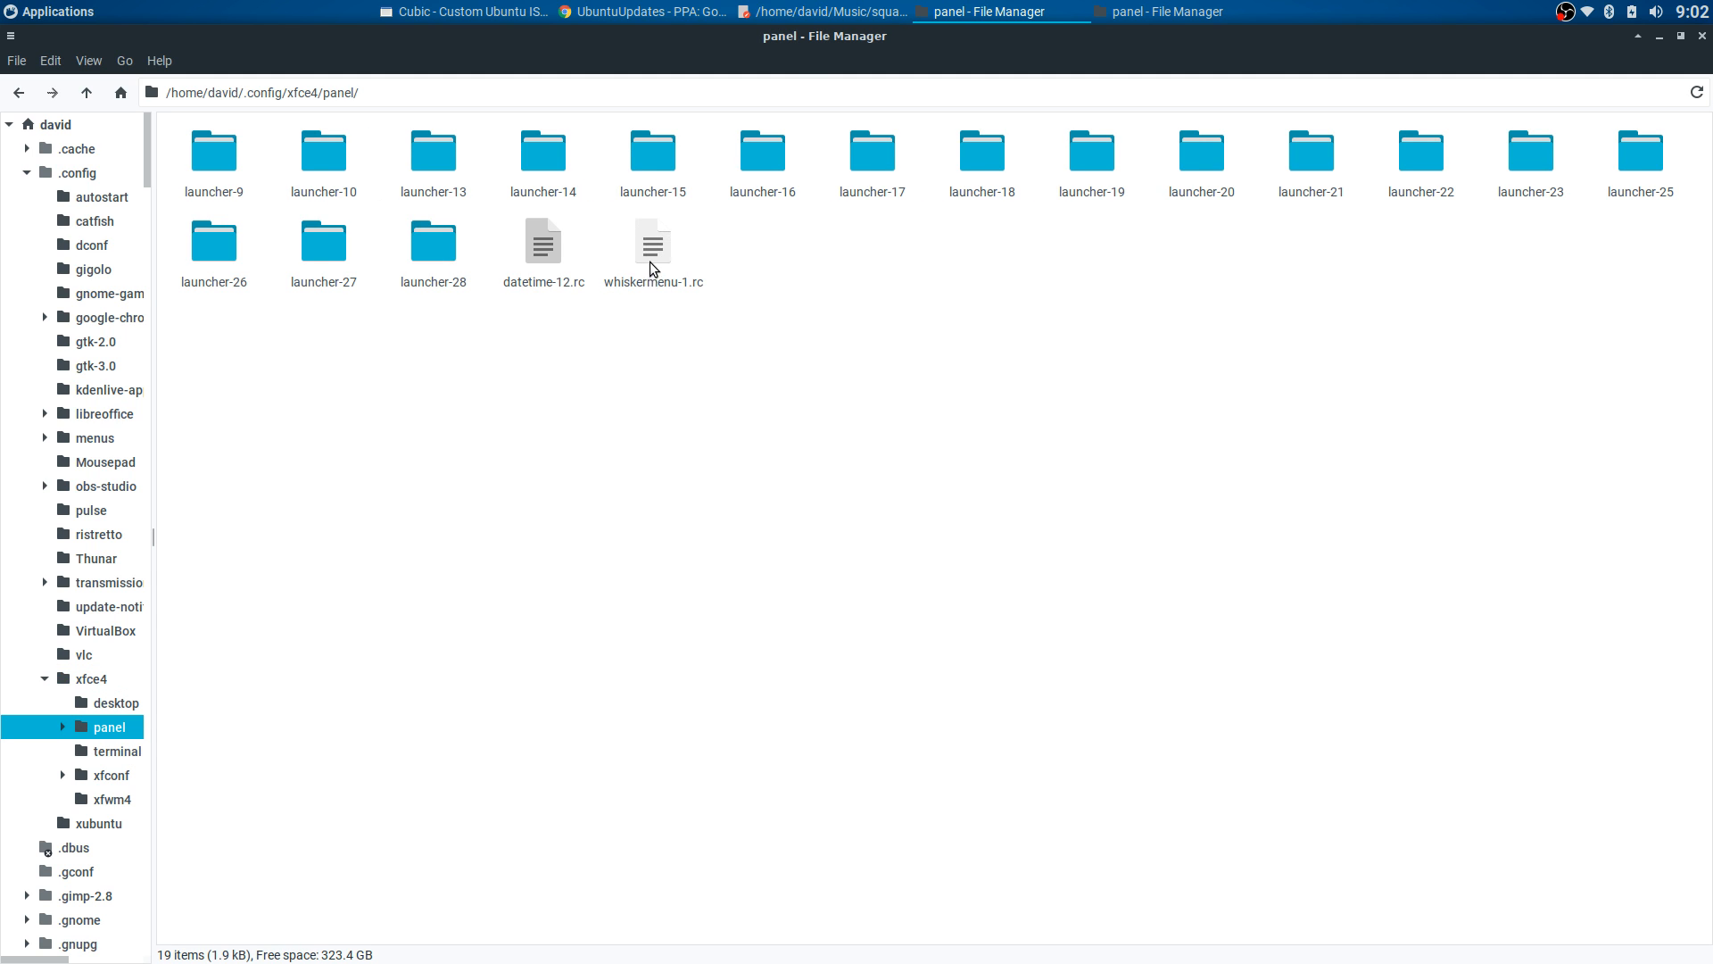
pyautogui.click(652, 264)
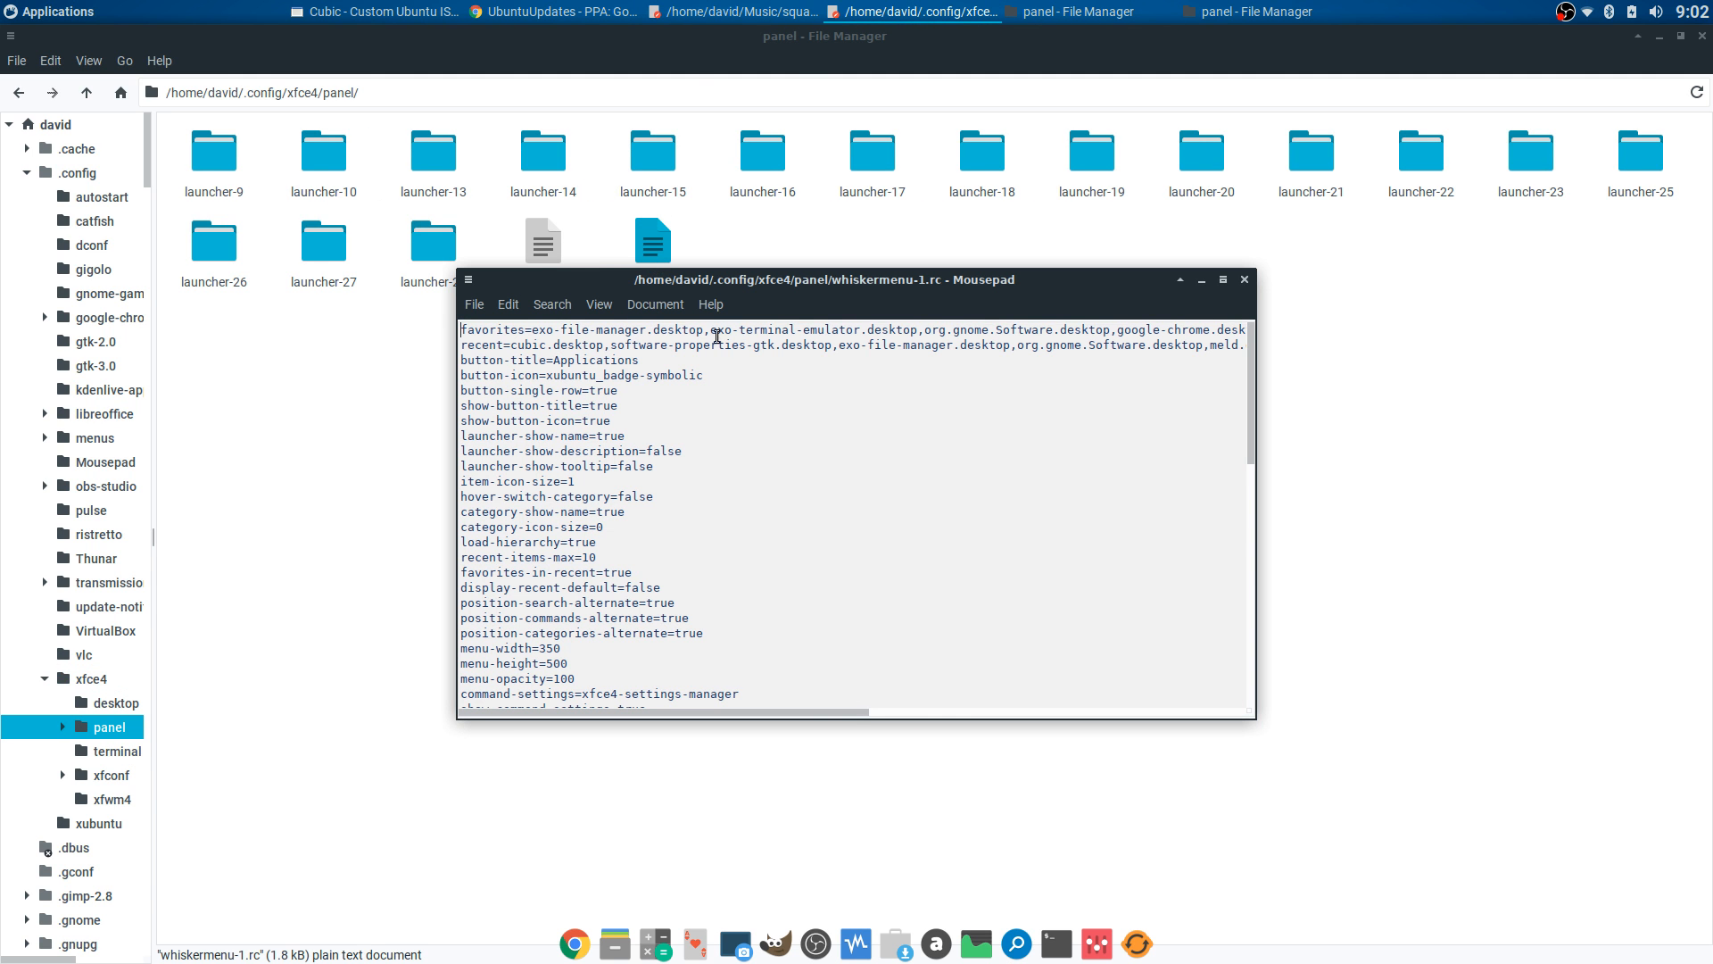
# - Read the favourites line in whiskermenu-1.rc, then close Mousepad
pyautogui.moveTo(768, 329); pyautogui.dragTo(1074, 339)
pyautogui.click(939, 346)
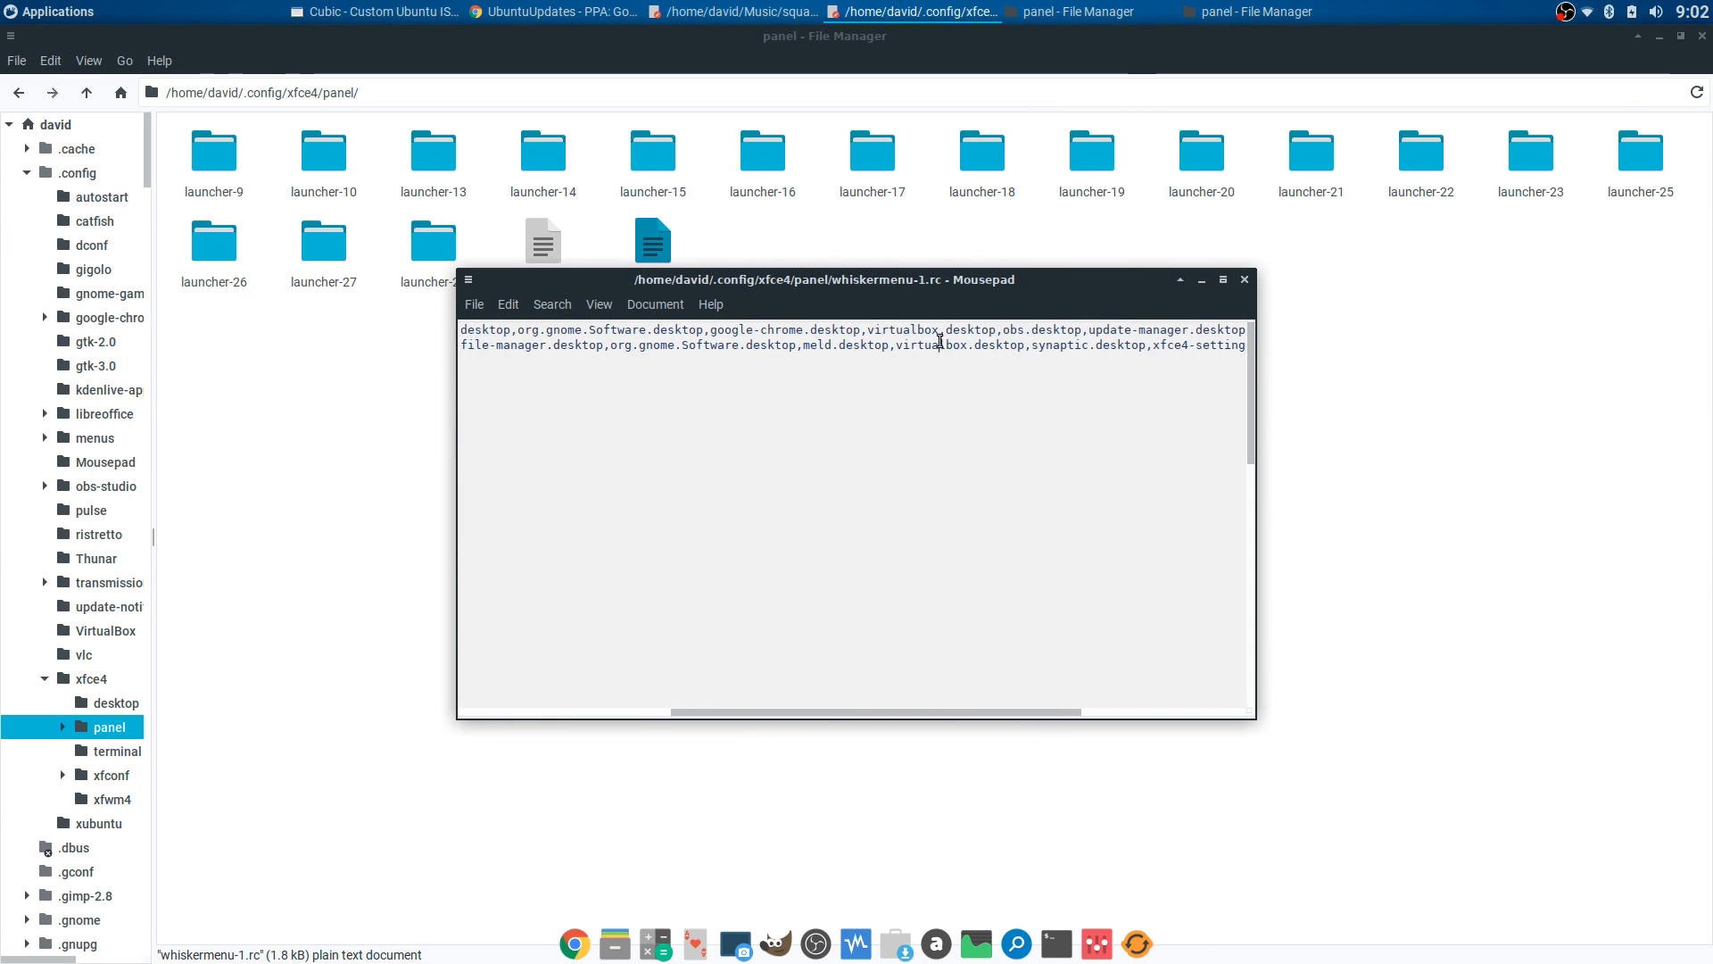
pyautogui.click(1246, 284)
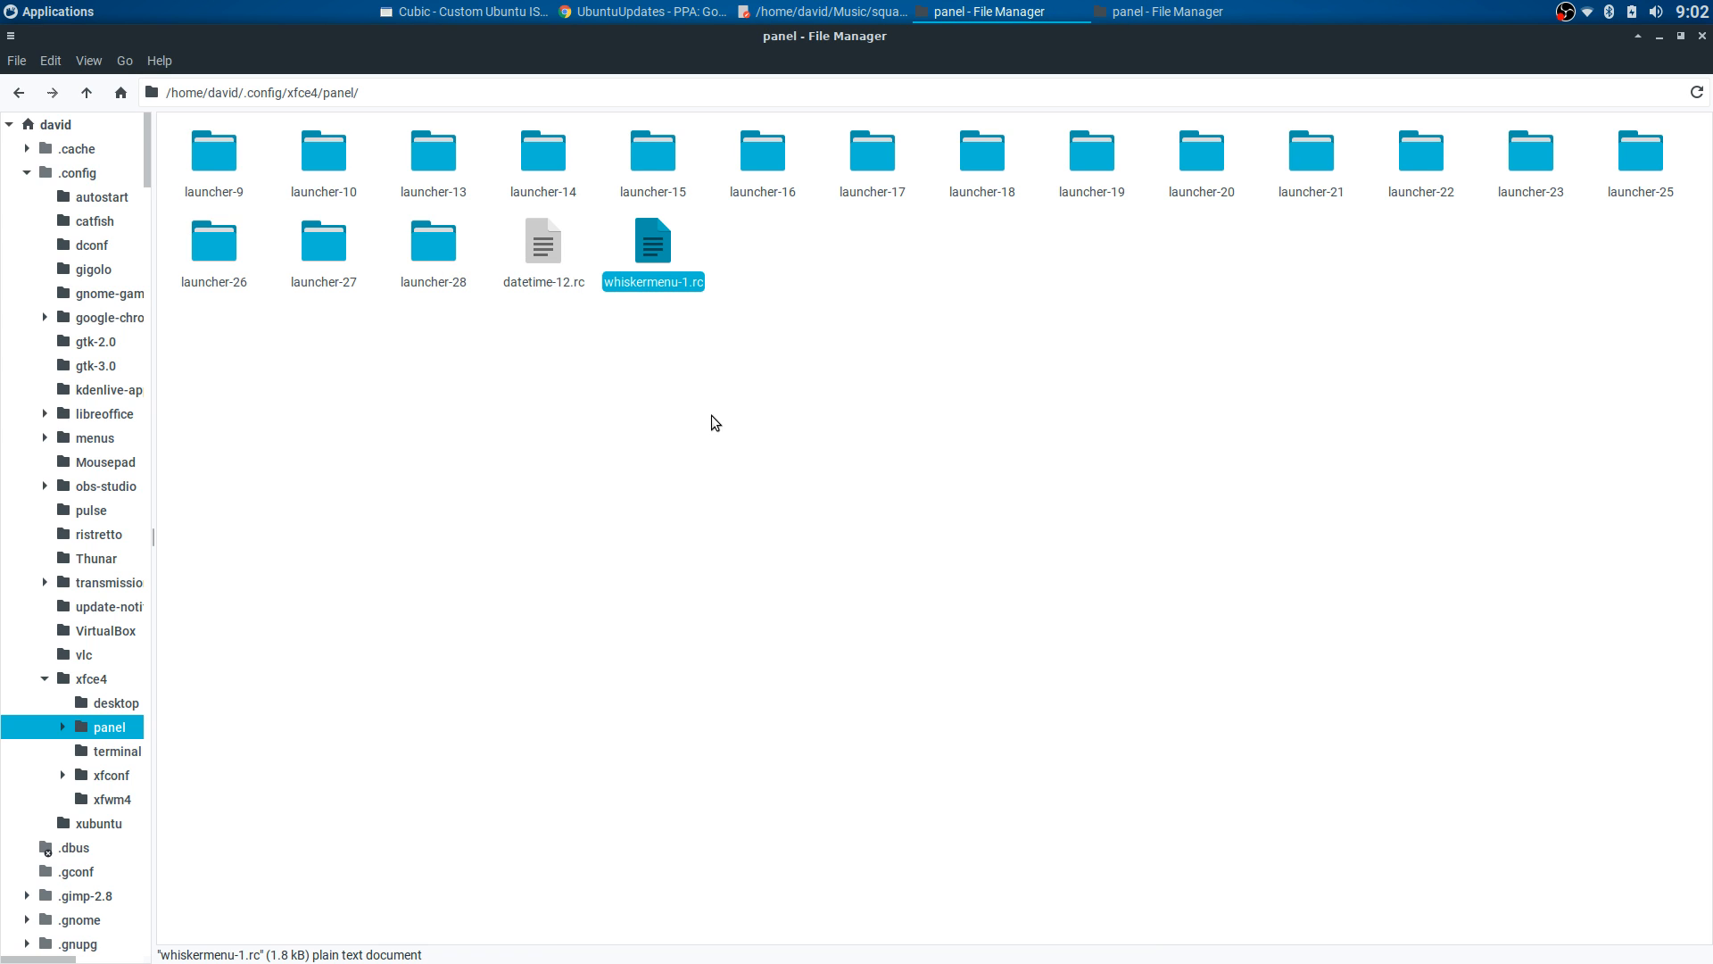
# - Copy whiskermenu-1.rc, then go back to the ISO's xfce4 folder in the root window
pyautogui.rightClick(667, 259)
pyautogui.click(691, 394)
pyautogui.click(1169, 12)
pyautogui.click(907, 305)
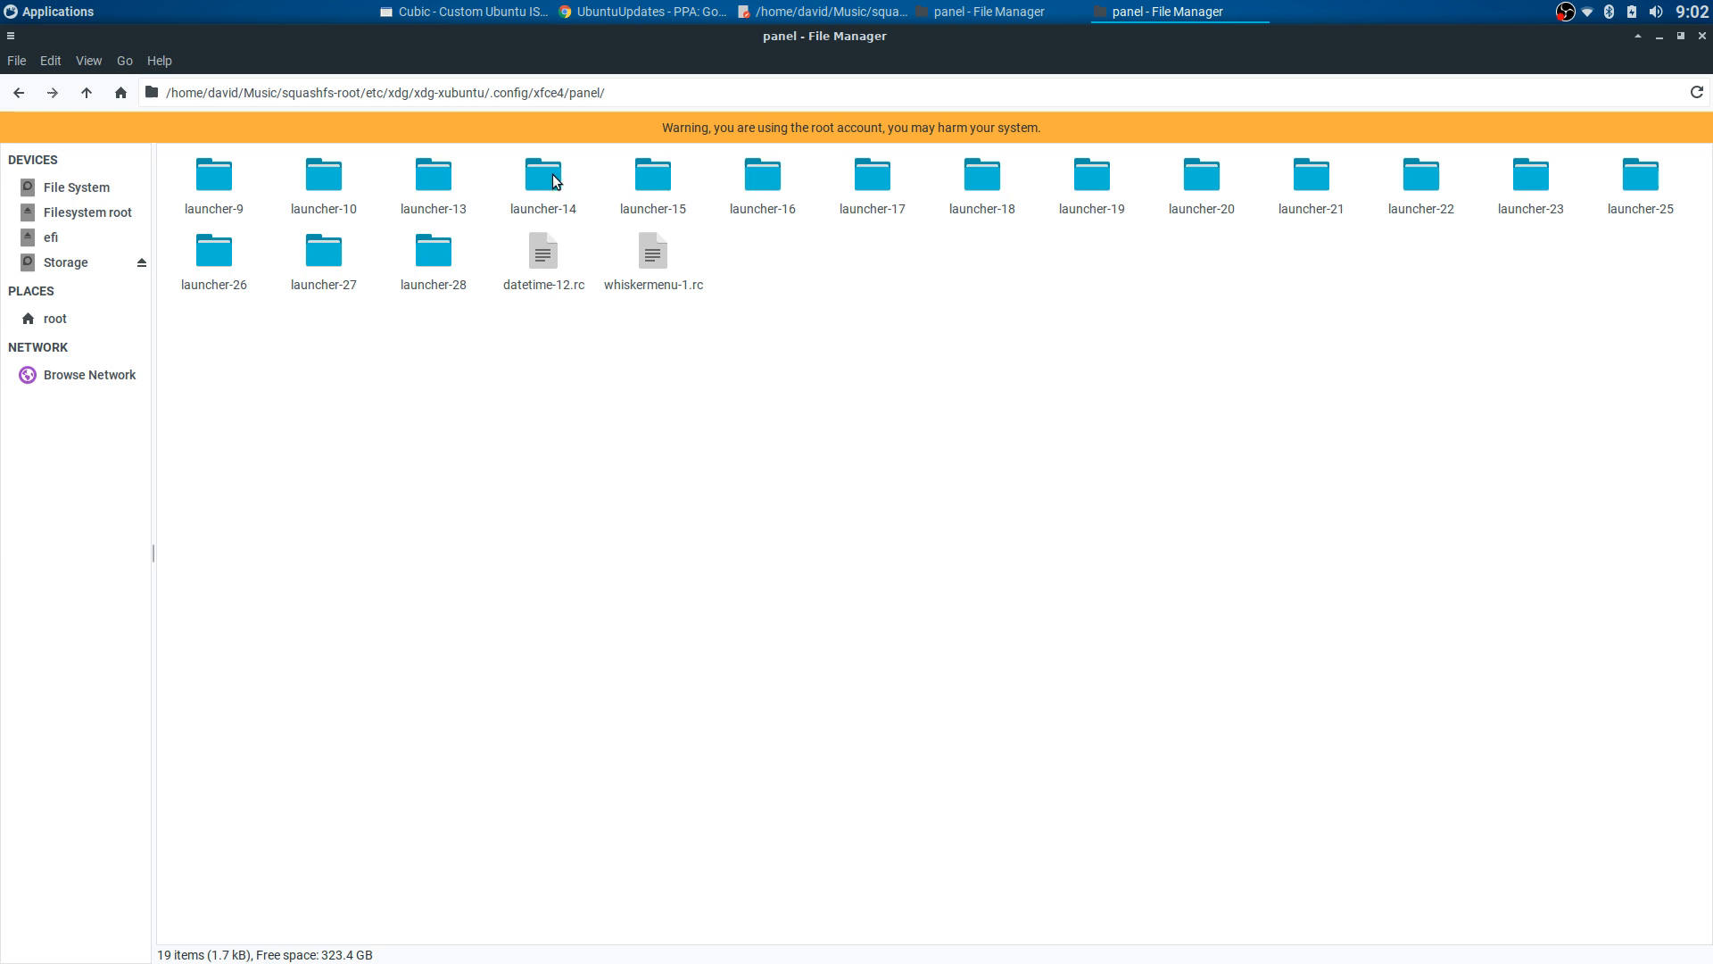
pyautogui.moveTo(816, 957)
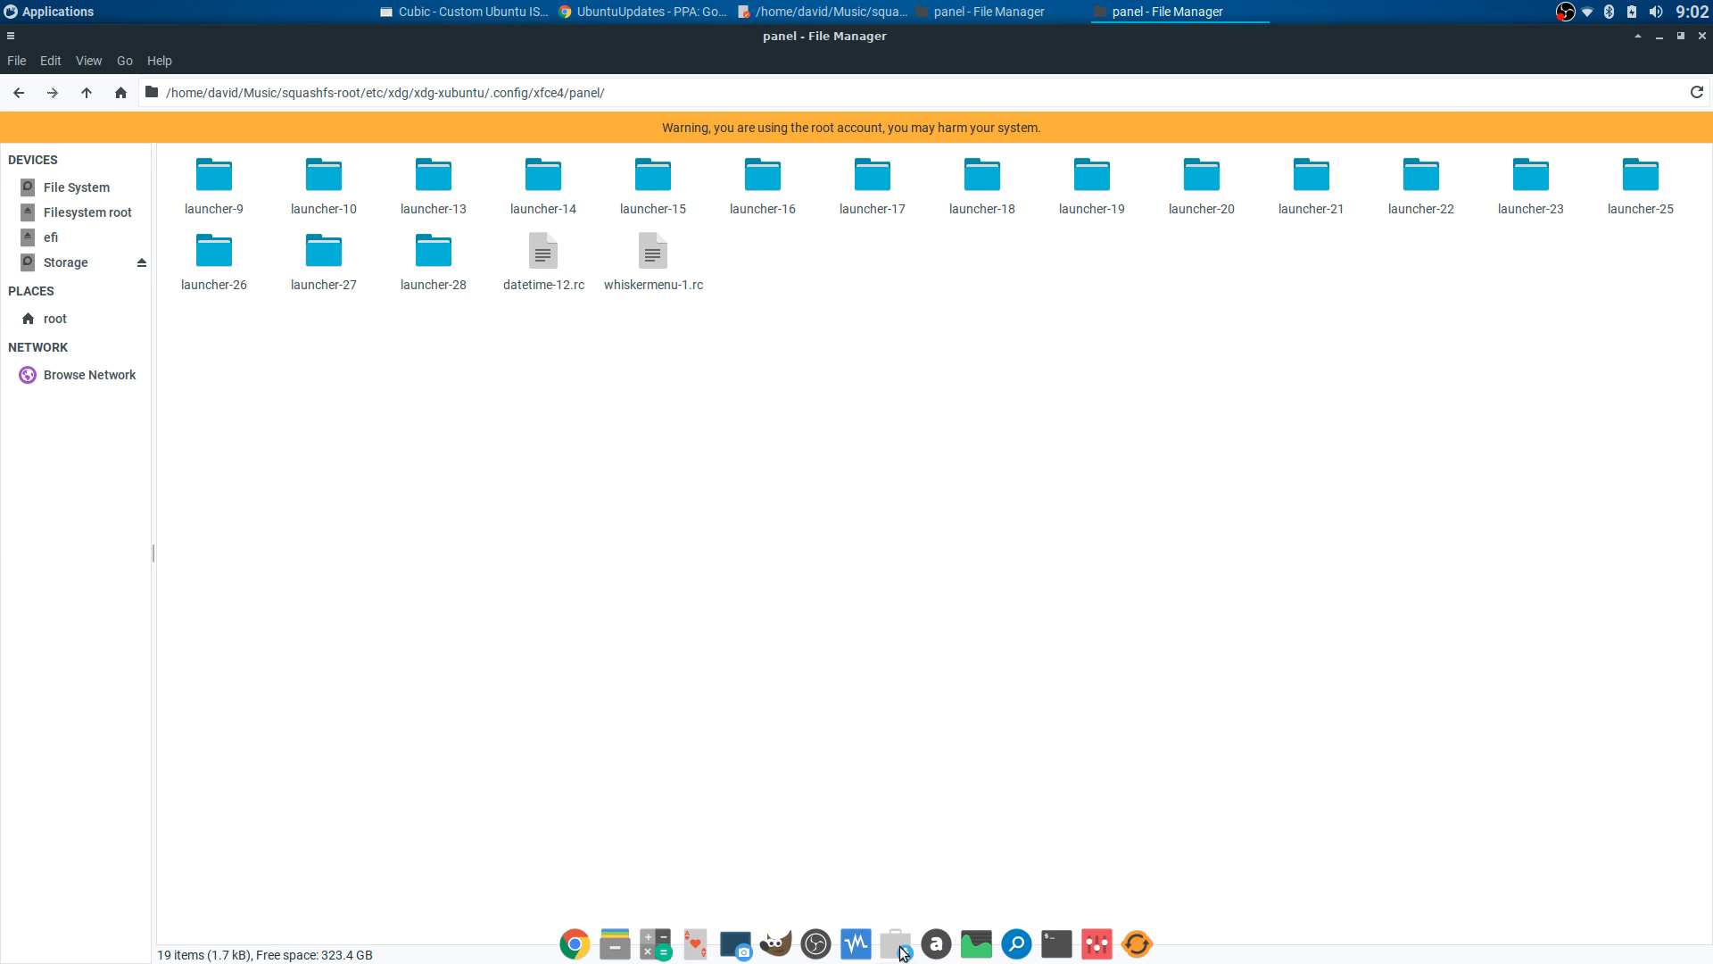
pyautogui.click(19, 93)
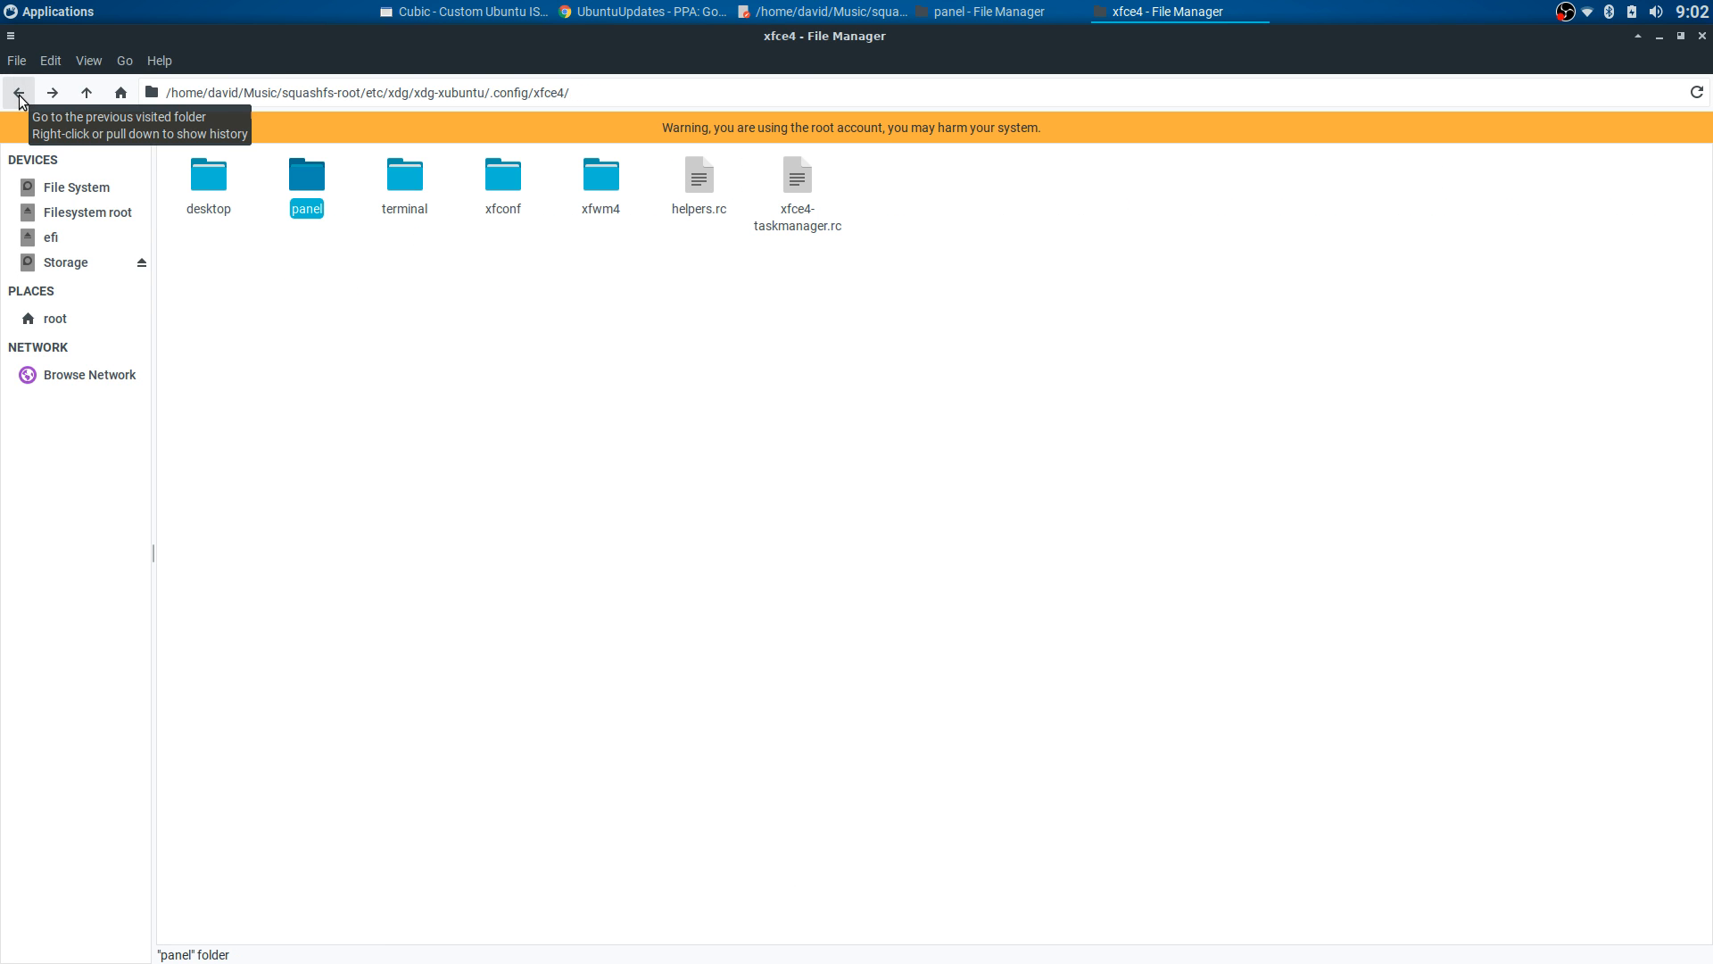
# - Open keyboards.xml from xfconf/xfce-perchannel-xml in Mousepad to check Numlock, then close it
pyautogui.doubleClick(502, 208)
pyautogui.doubleClick(212, 179)
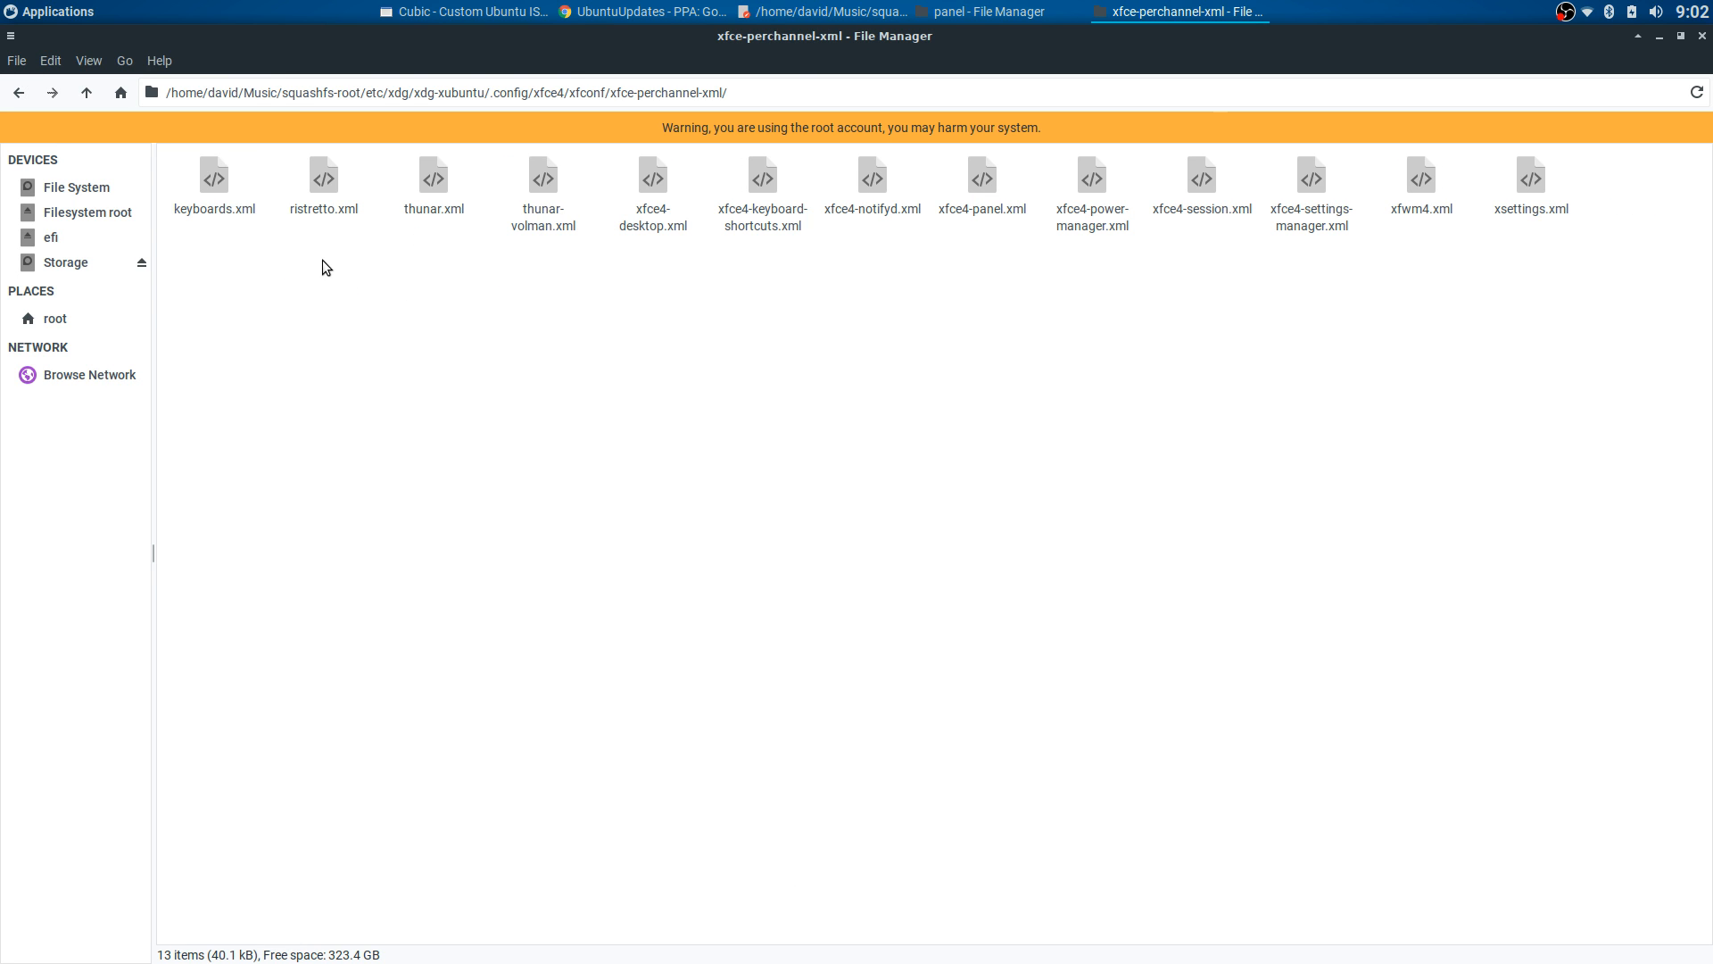
pyautogui.rightClick(220, 189)
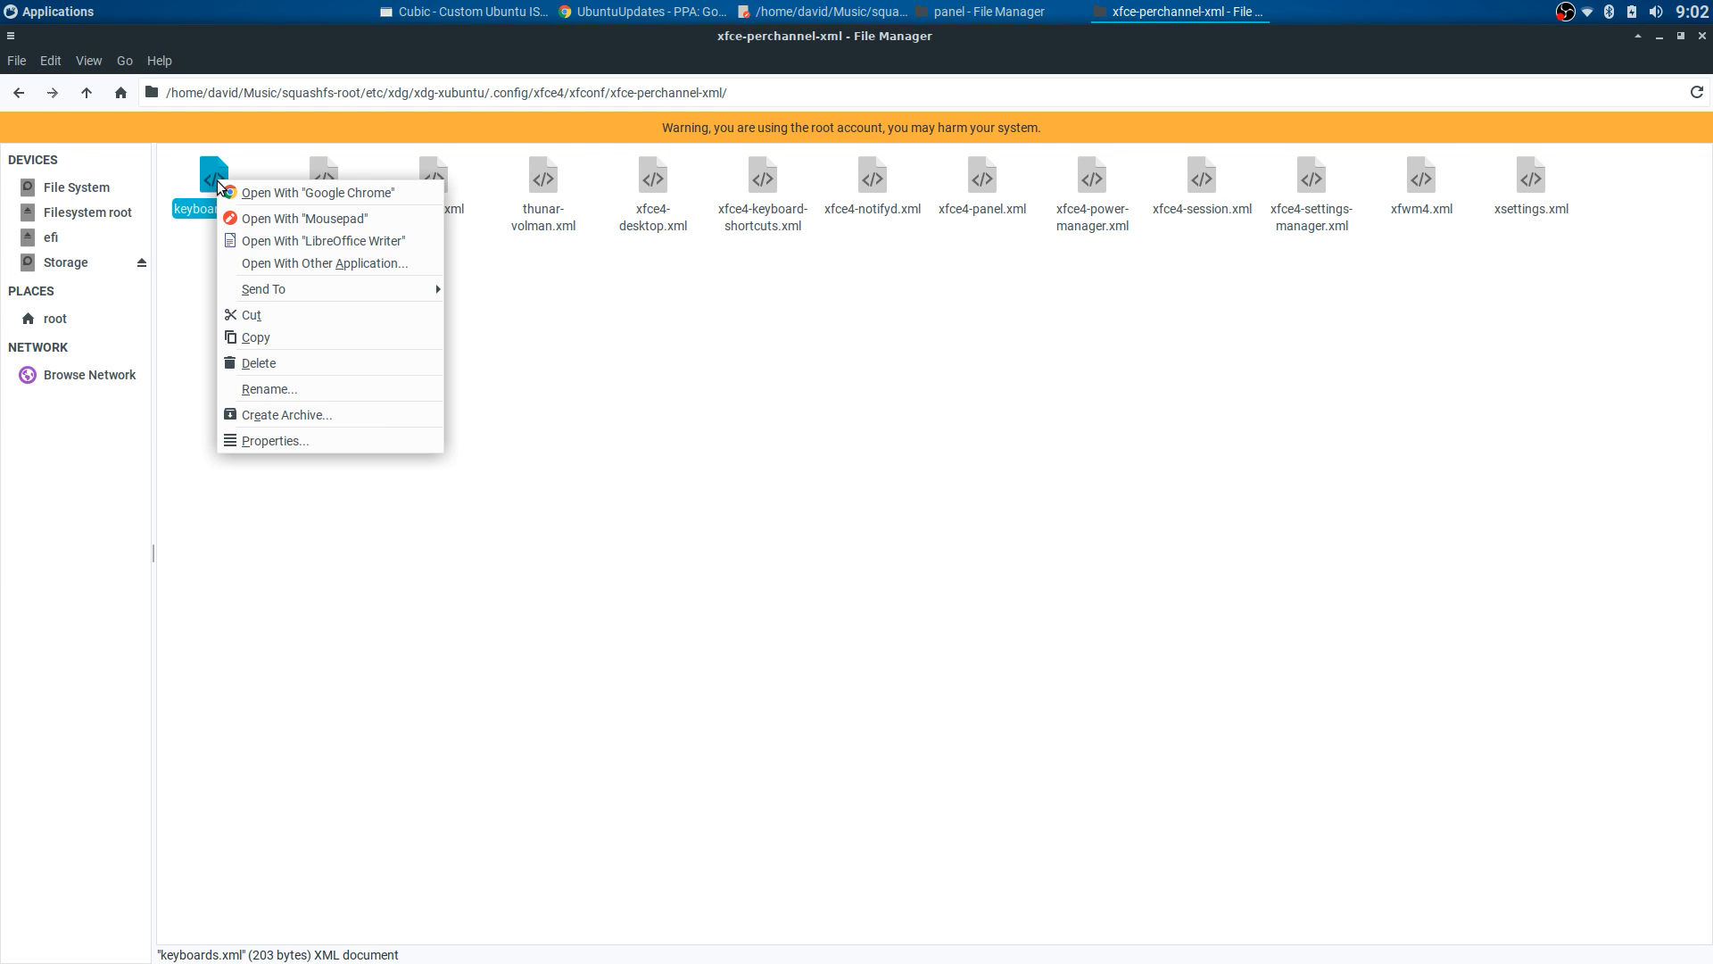
pyautogui.click(256, 221)
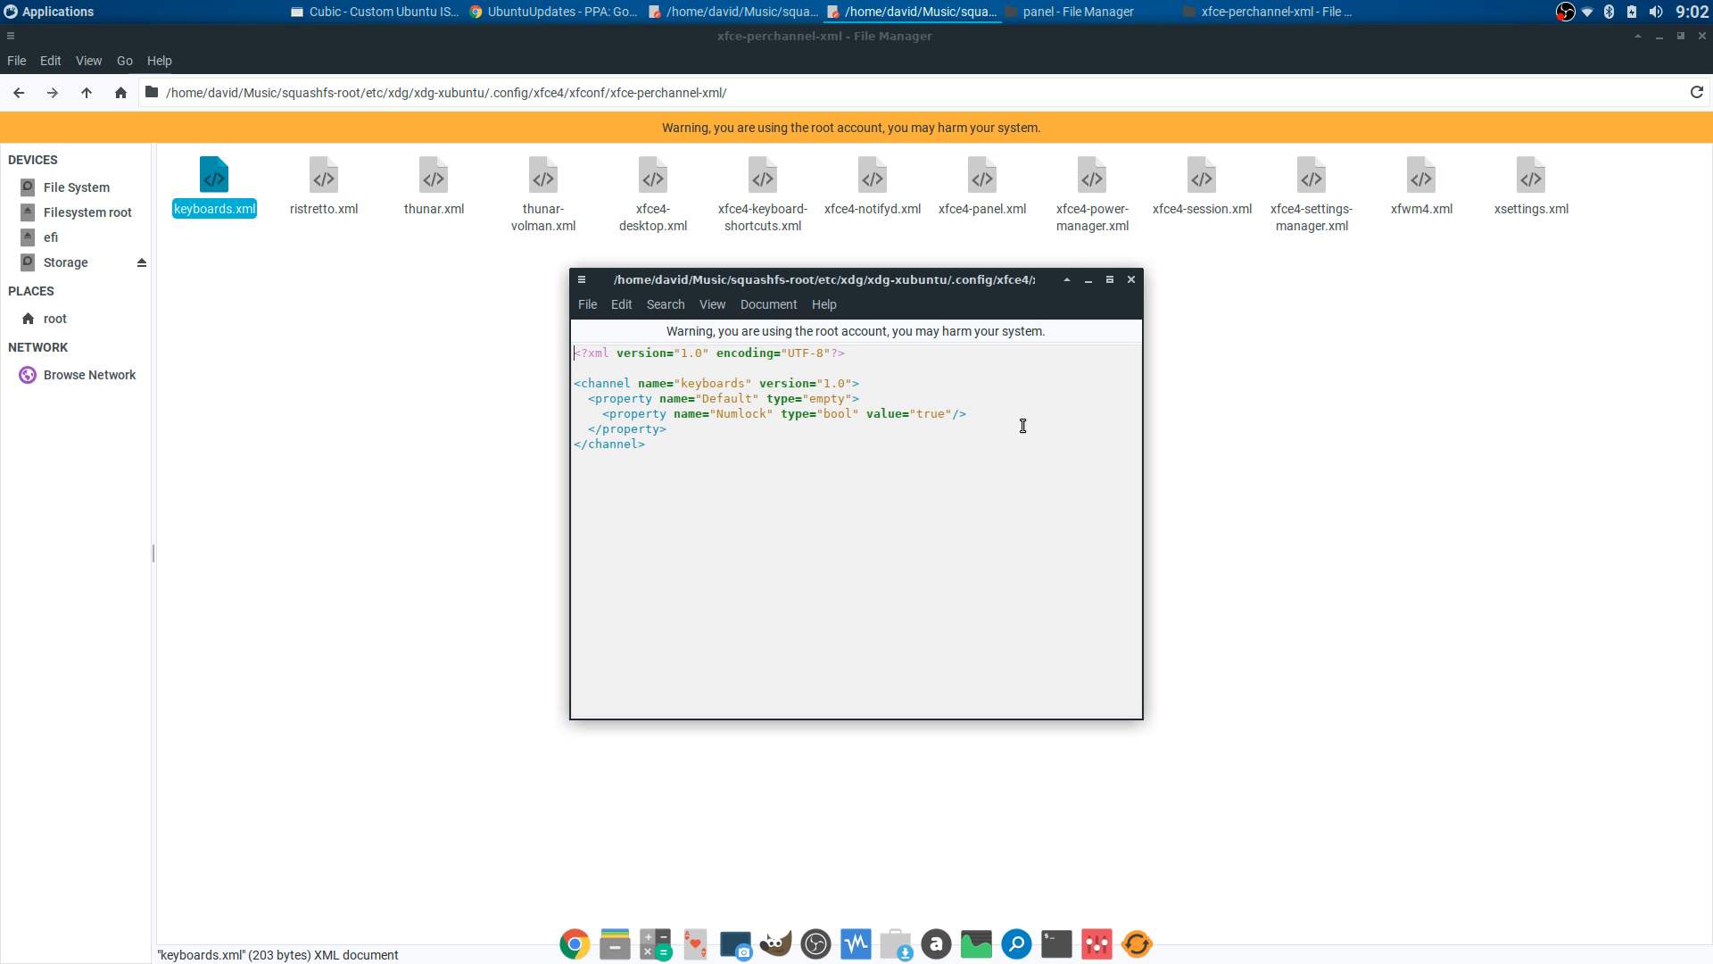
pyautogui.click(1130, 280)
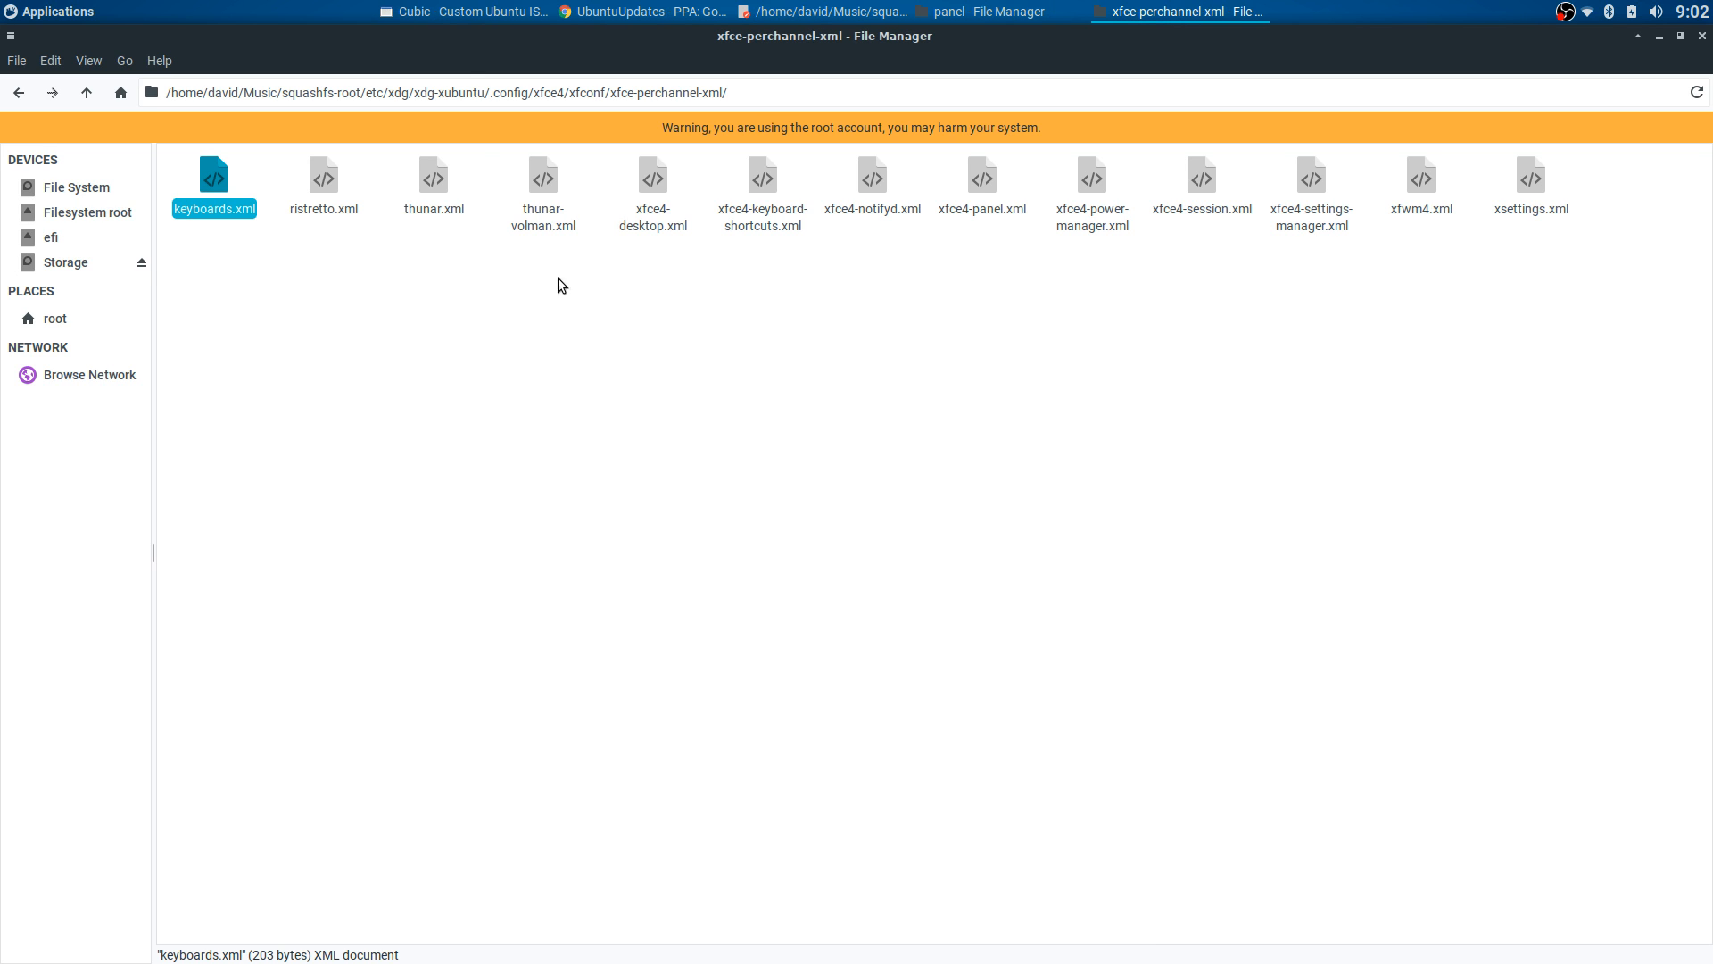
pyautogui.click(449, 265)
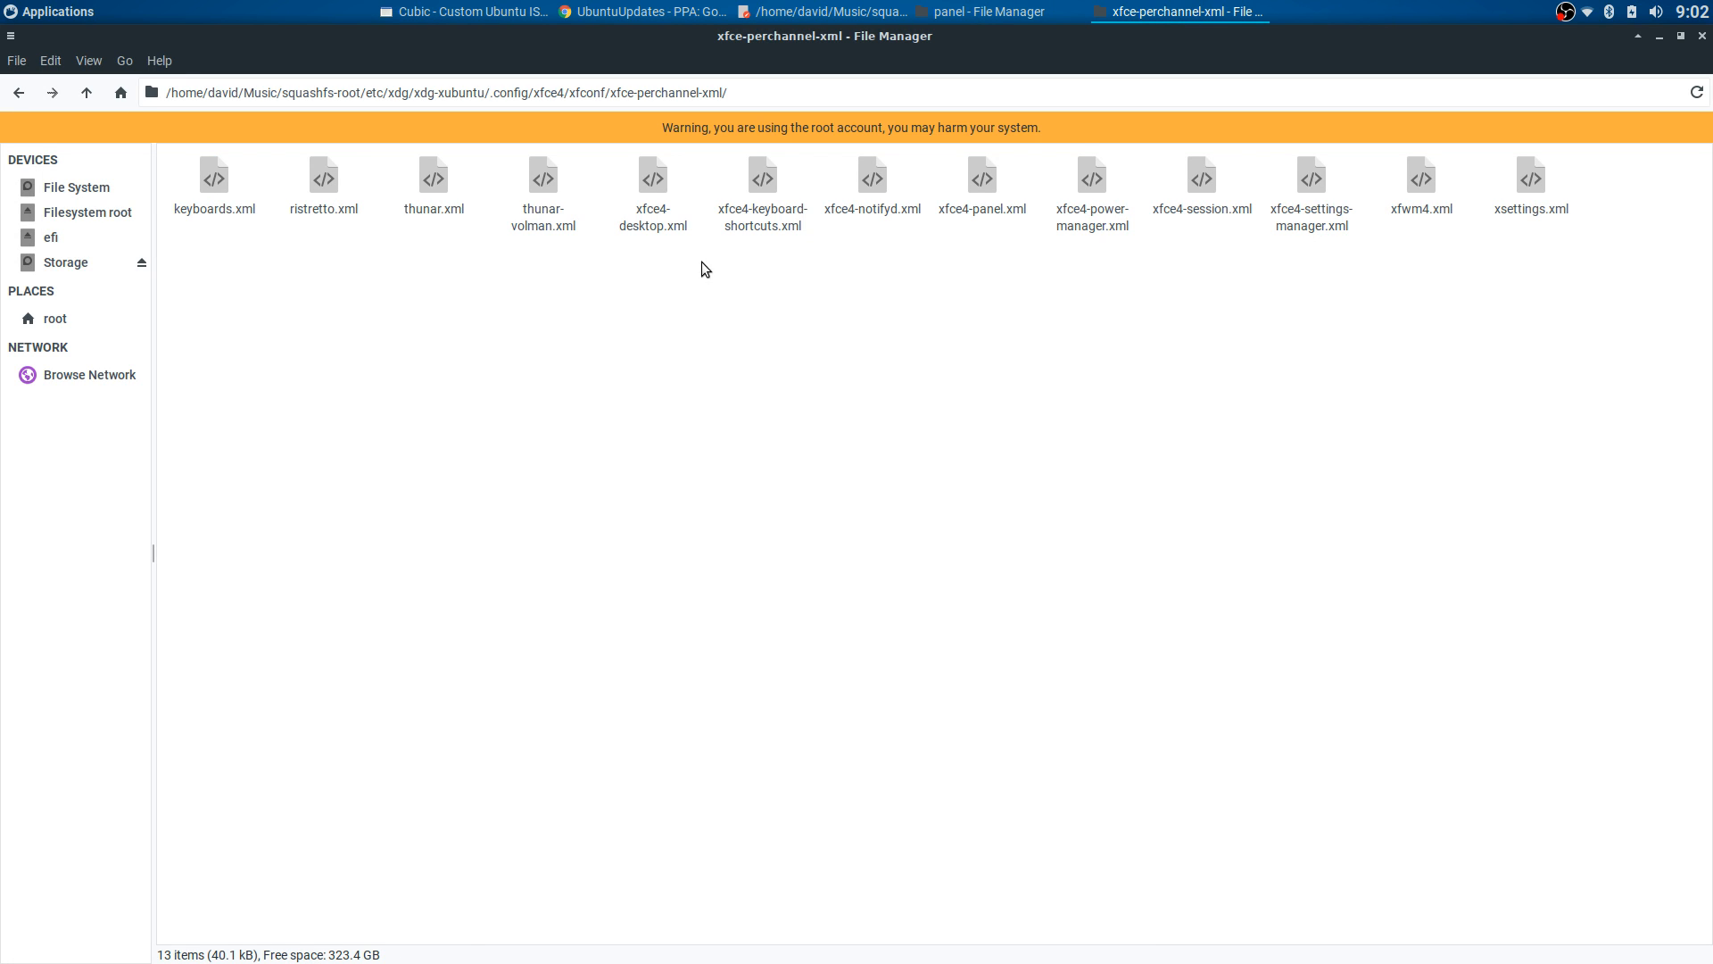
# - View xfce4-keyboard-shortcuts.xml in a text editor, scrolling through it, then close it
pyautogui.rightClick(755, 190)
pyautogui.click(785, 217)
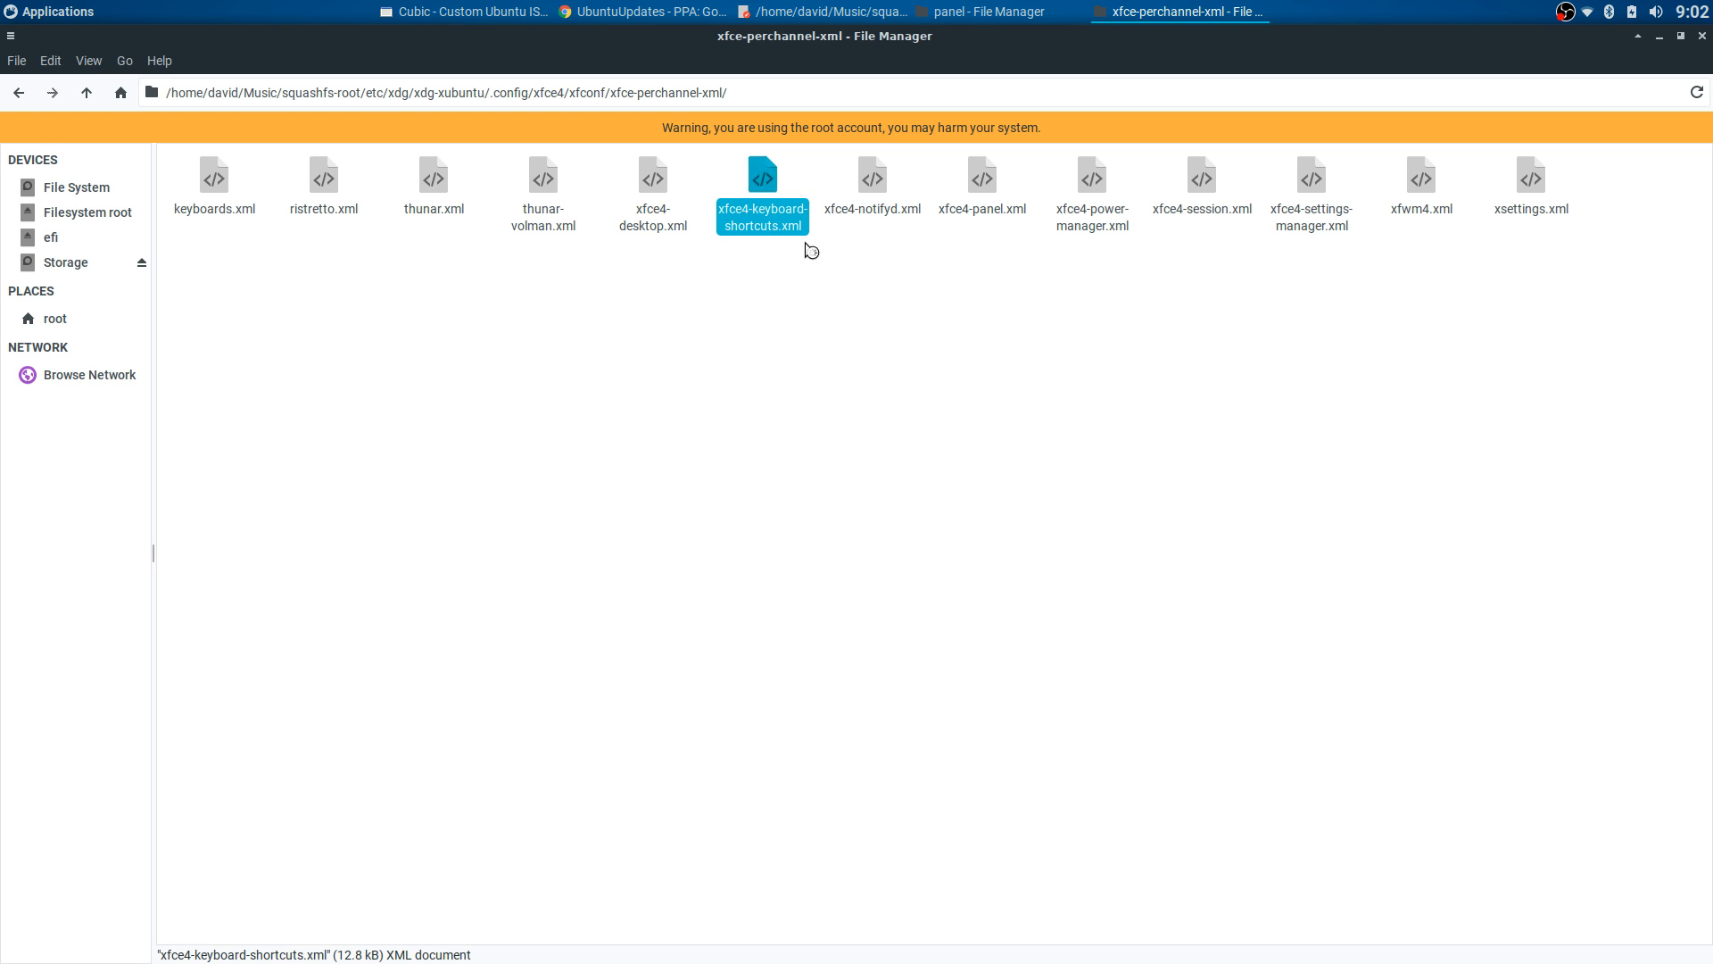
pyautogui.scroll(-8, 940, 509)
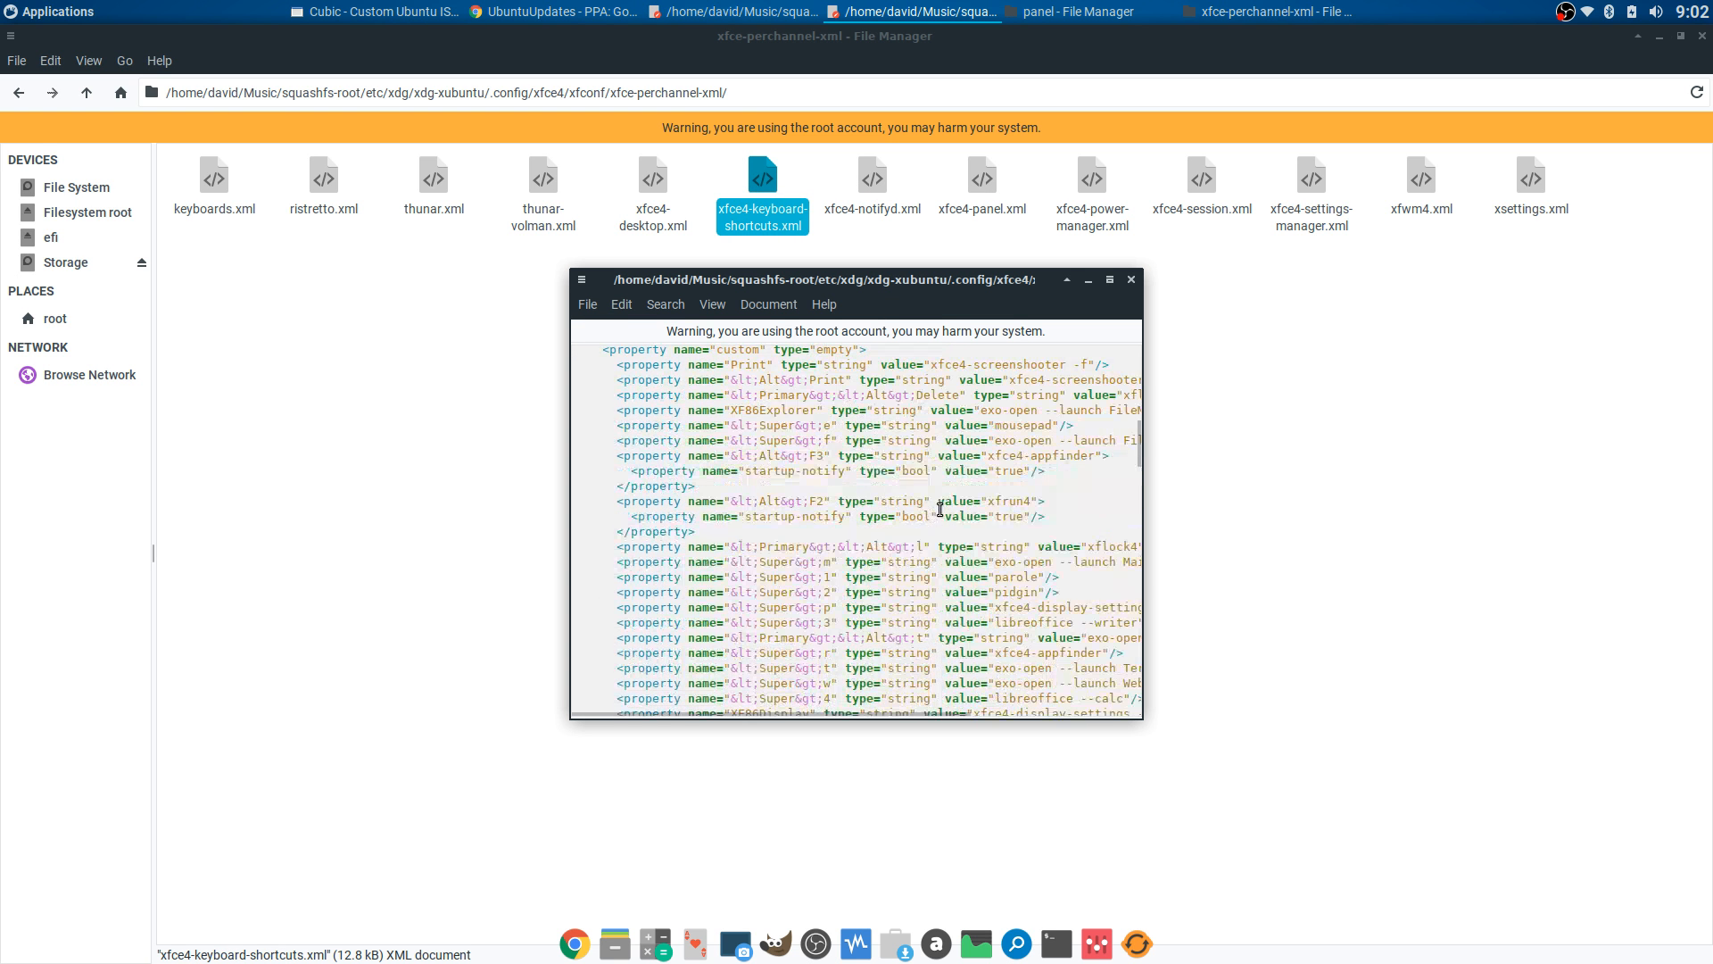
pyautogui.scroll(-8, 940, 509)
pyautogui.scroll(8, 939, 511)
pyautogui.click(1131, 279)
pyautogui.click(624, 279)
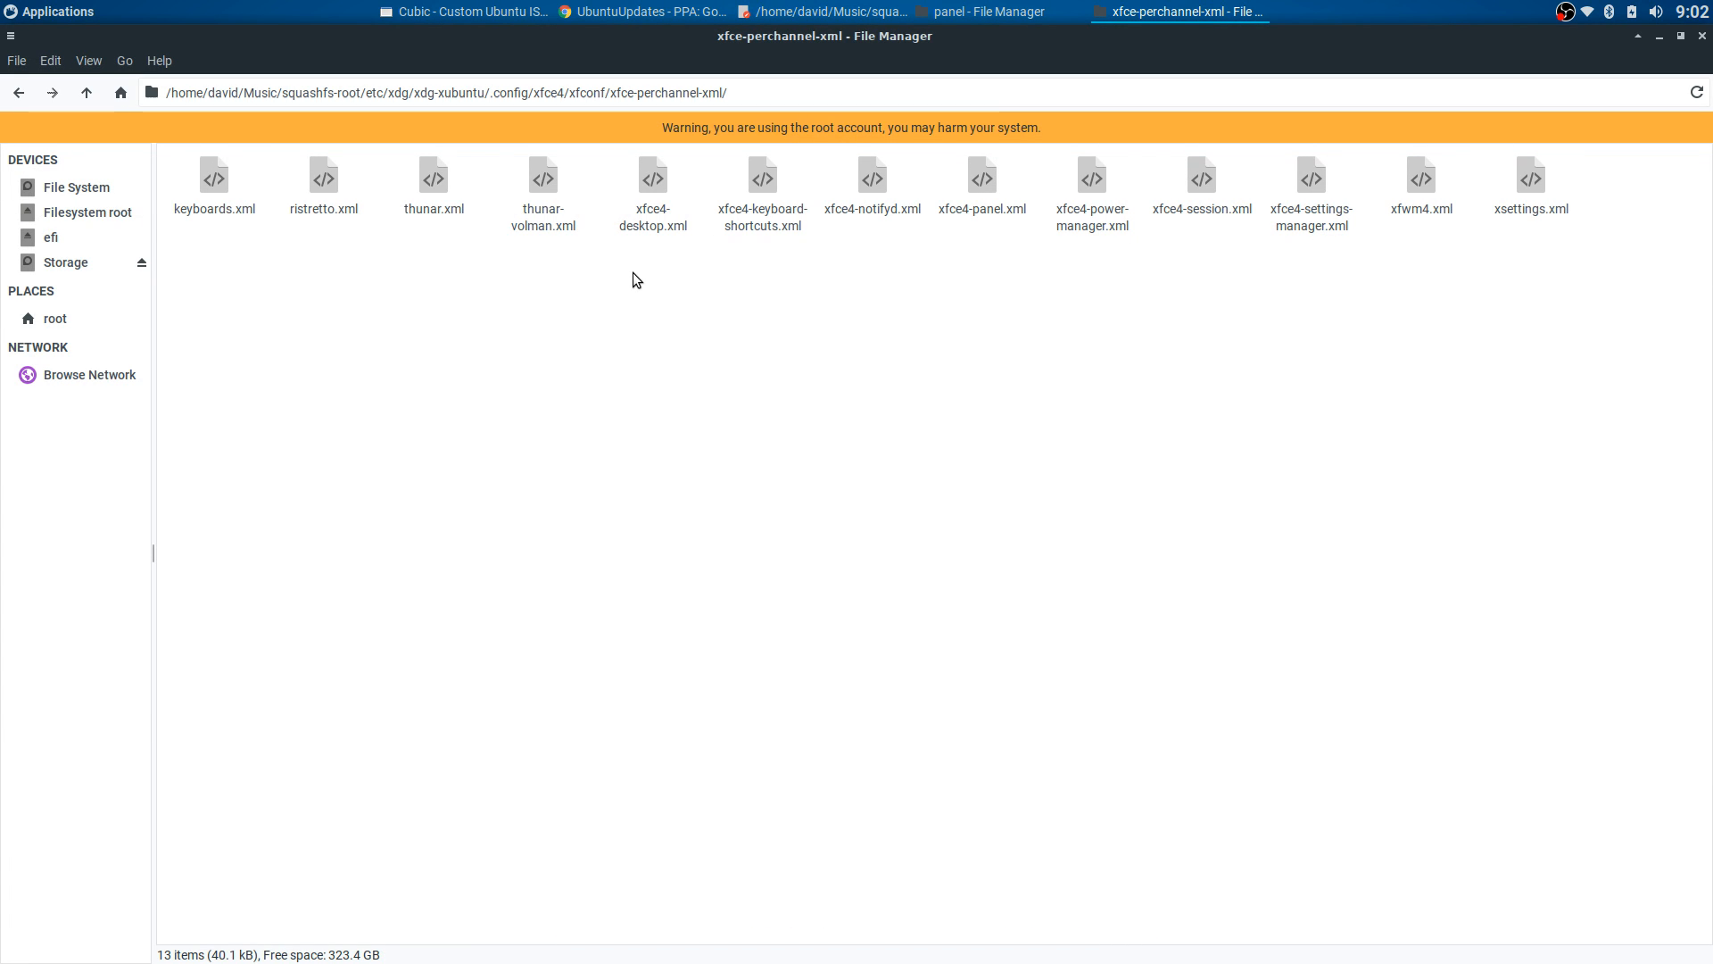
# - Open thunar-volman.xml in the text editor, skim it and close it
pyautogui.rightClick(539, 191)
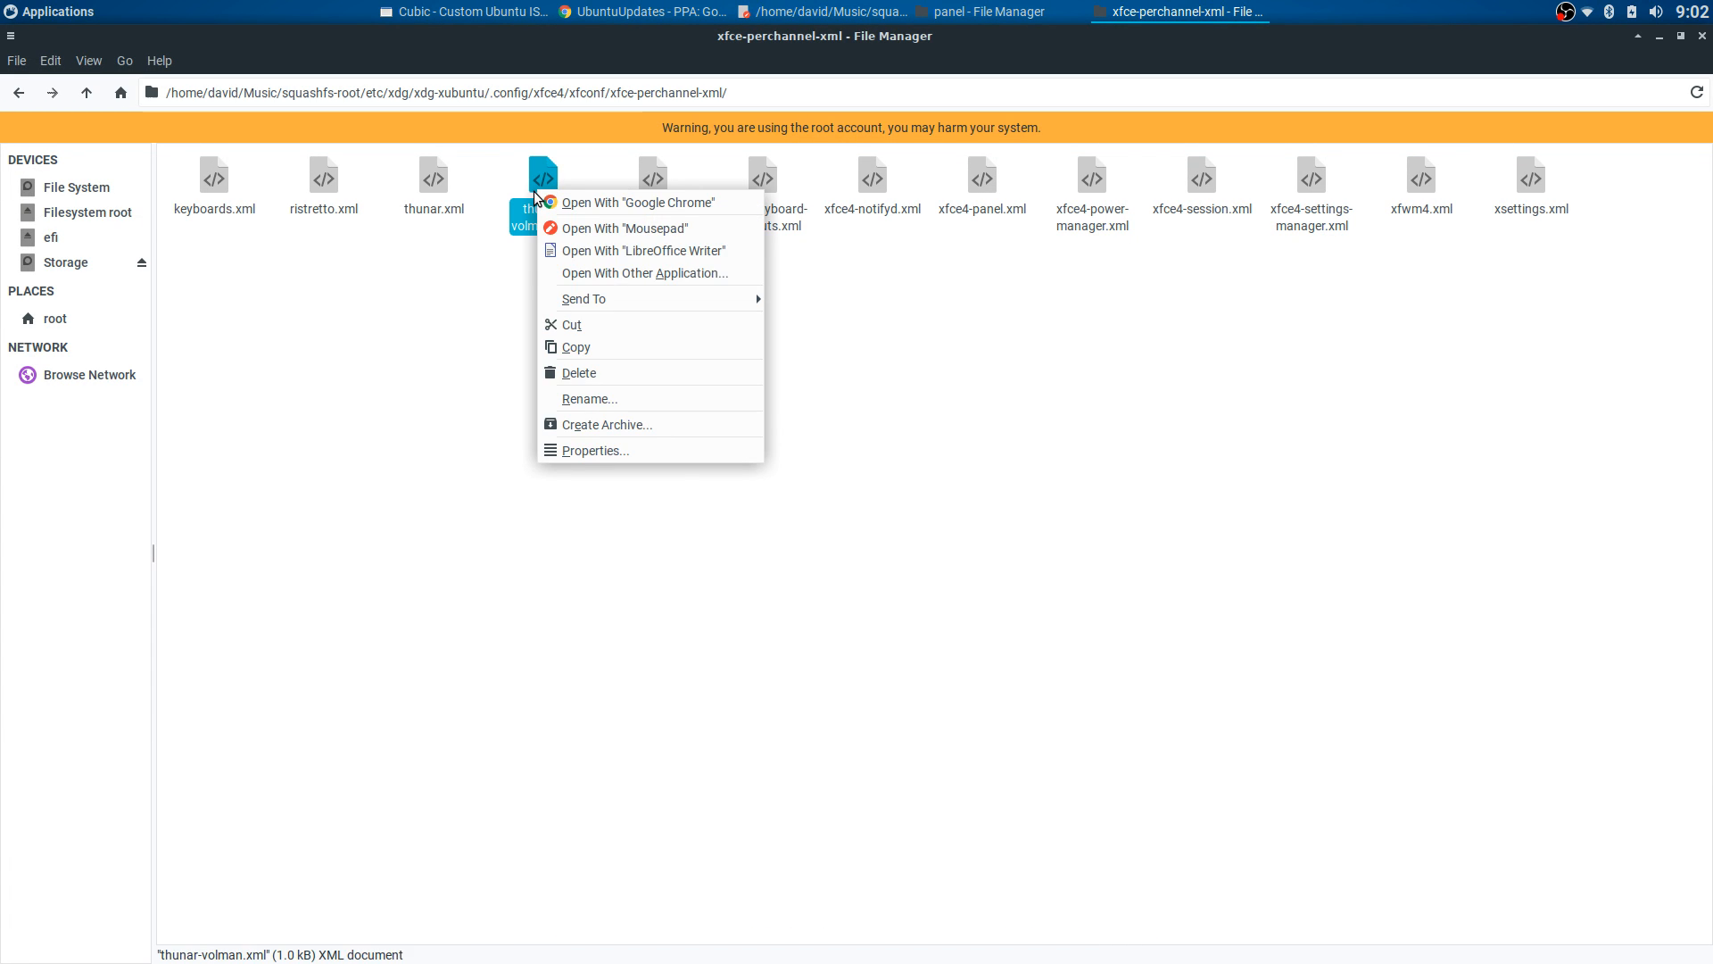
pyautogui.click(561, 228)
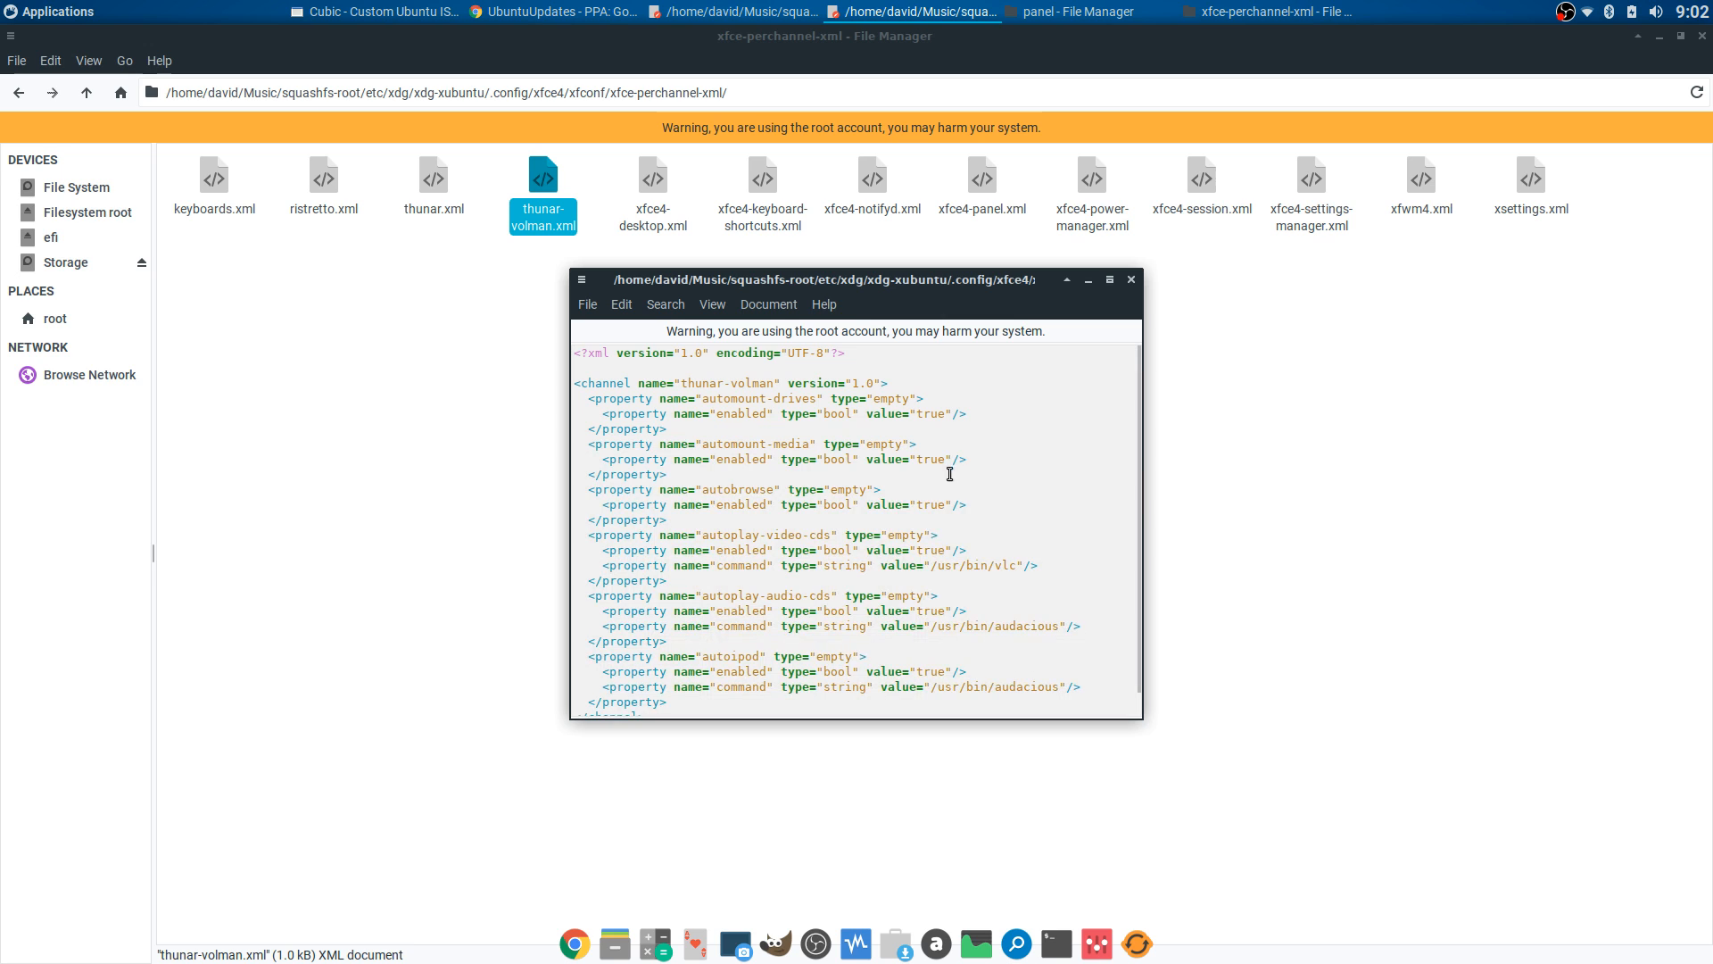
pyautogui.scroll(-3, 929, 558)
pyautogui.scroll(3, 931, 559)
pyautogui.click(1132, 280)
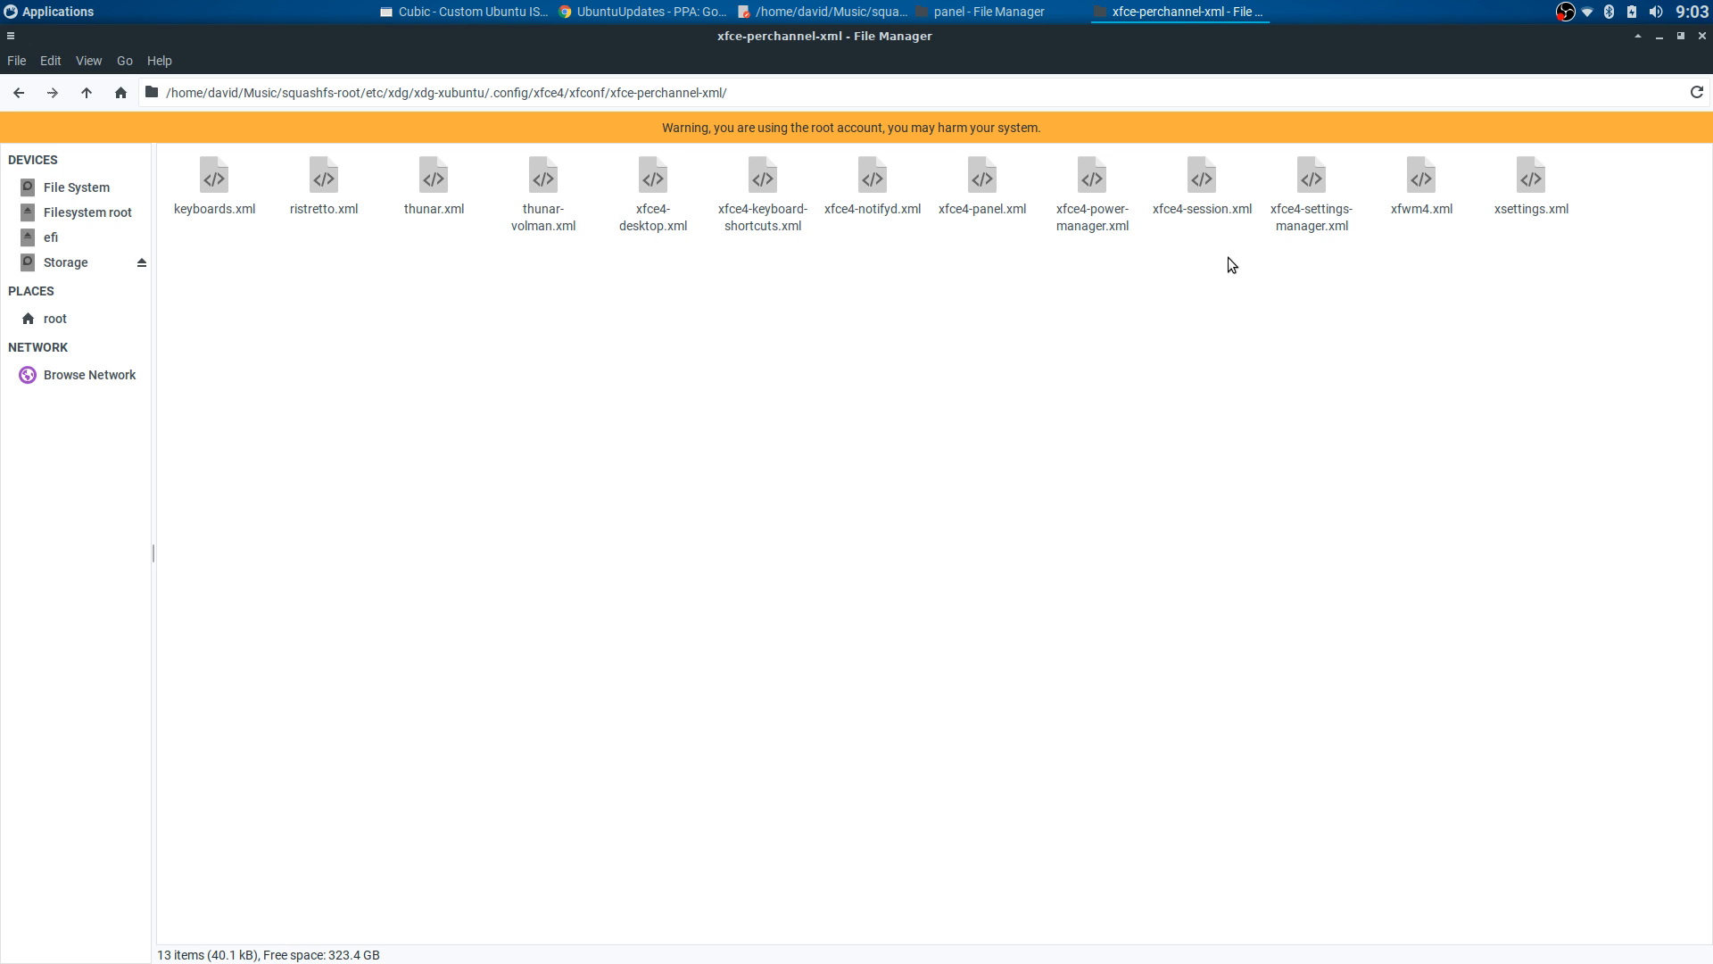
# - Review xfwm4.xml (theme Adapta), close it, and switch to the home panel config window
pyautogui.click(1419, 189)
pyautogui.rightClick(1405, 180)
pyautogui.click(1450, 215)
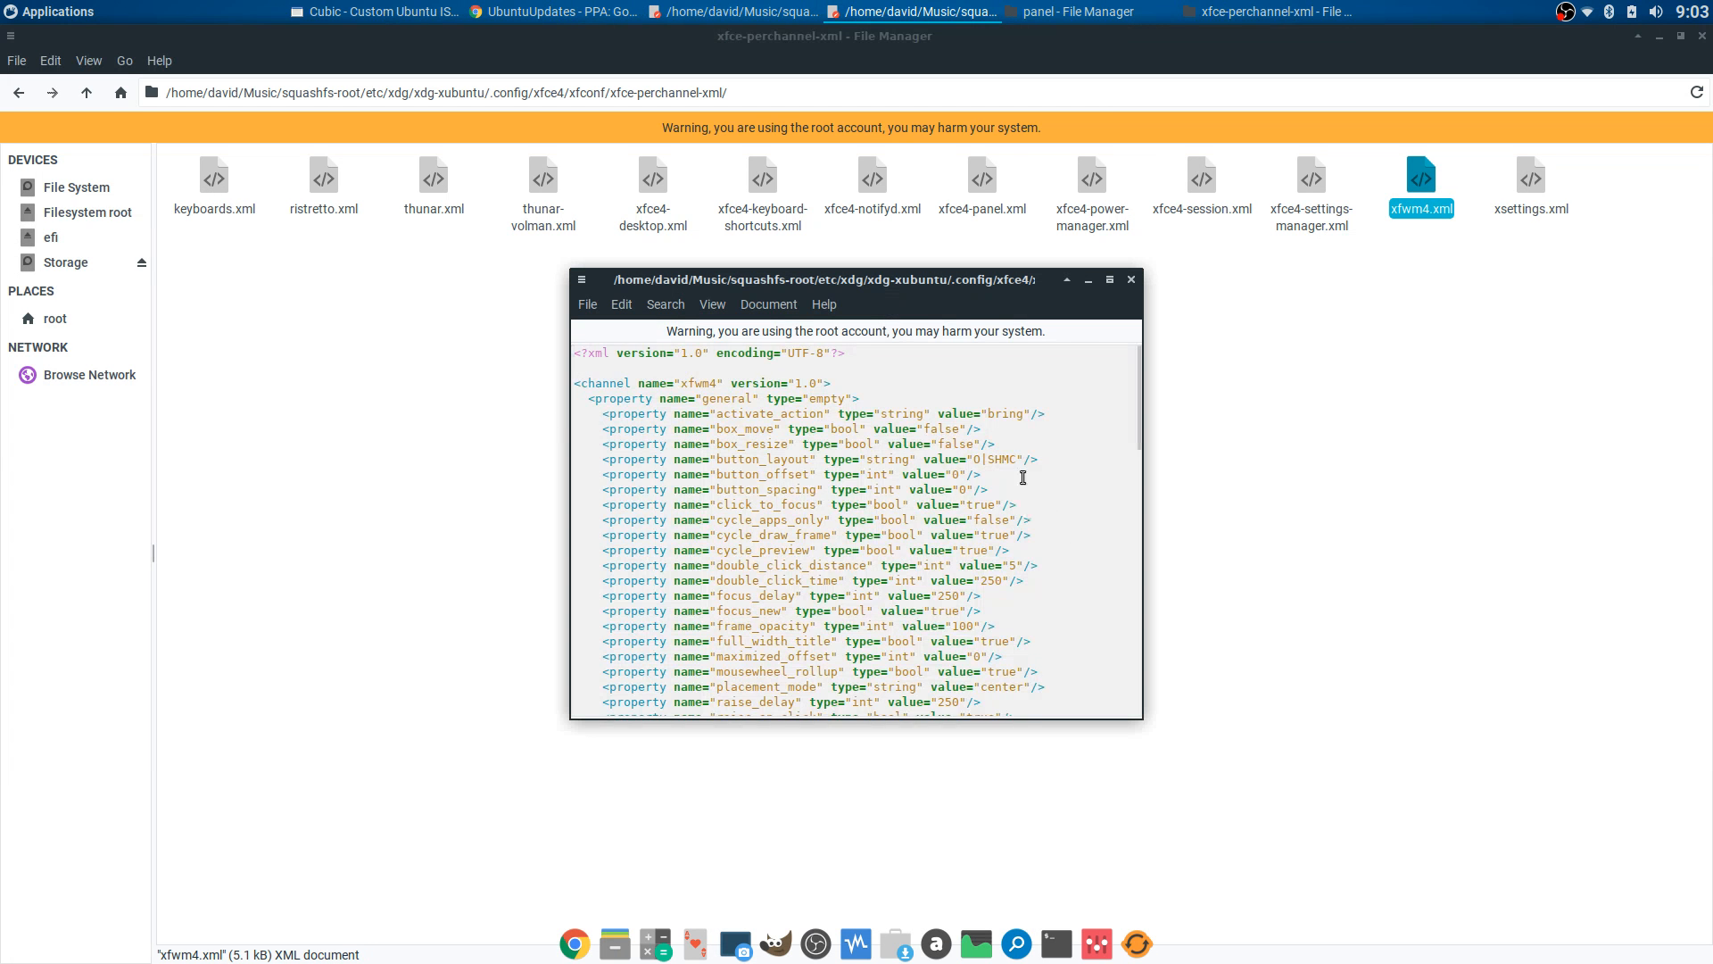
pyautogui.scroll(-15, 1022, 477)
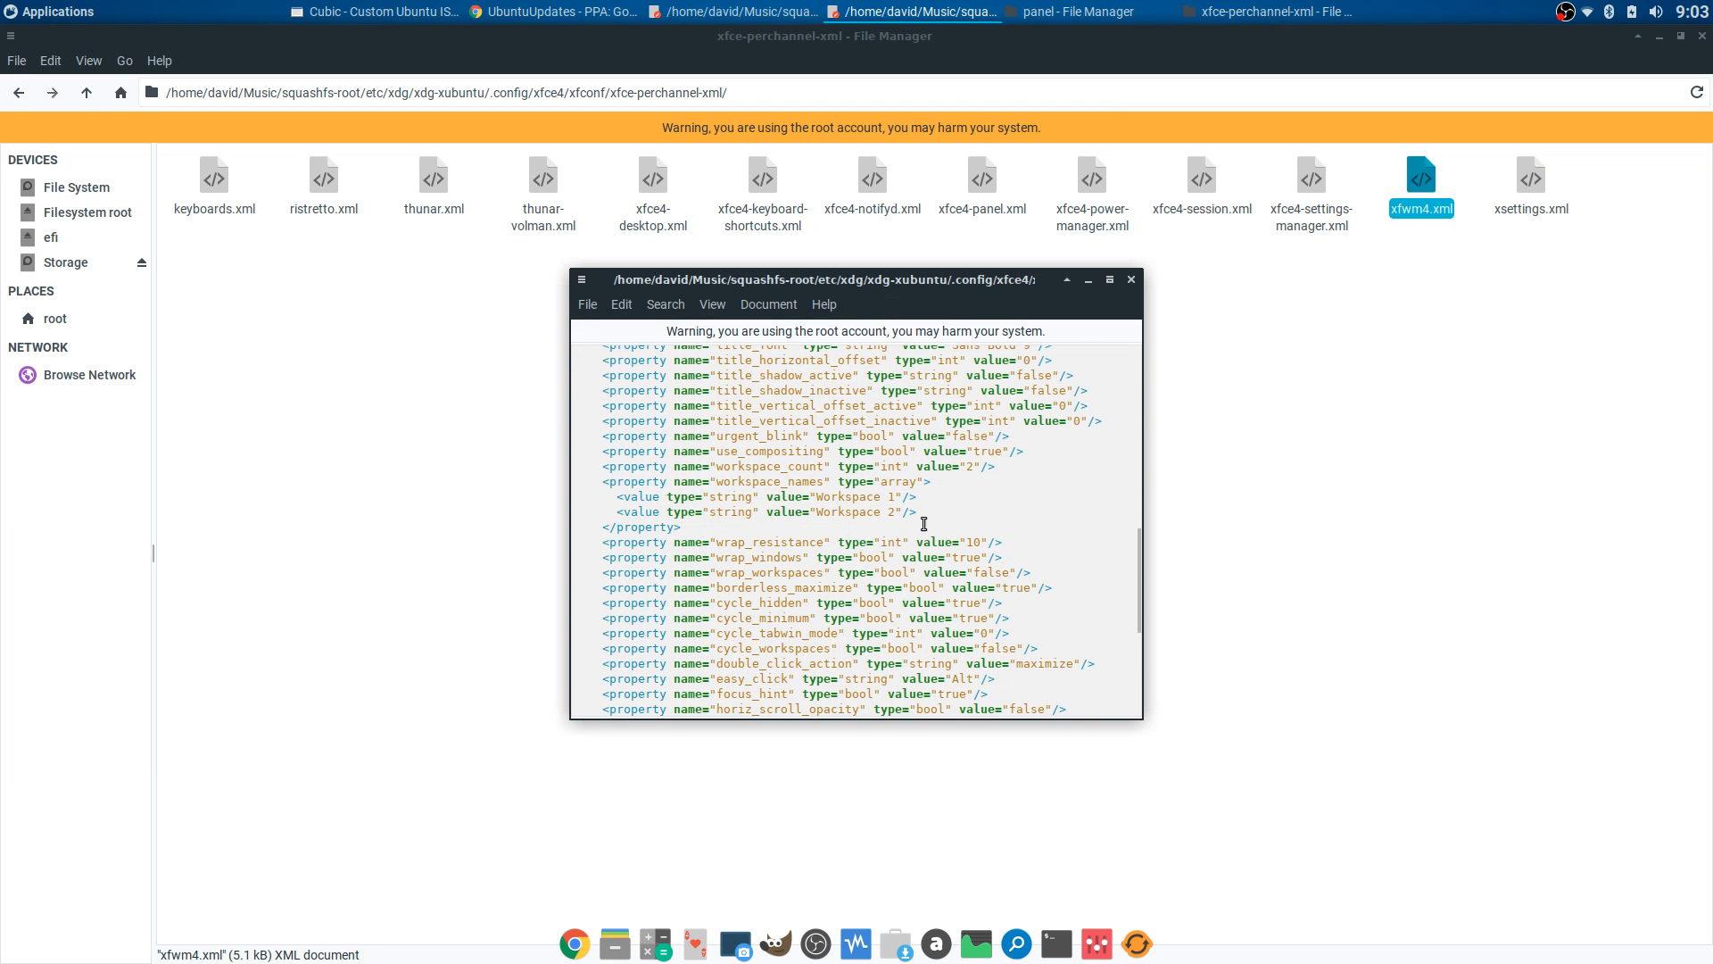
pyautogui.scroll(-5, 943, 506)
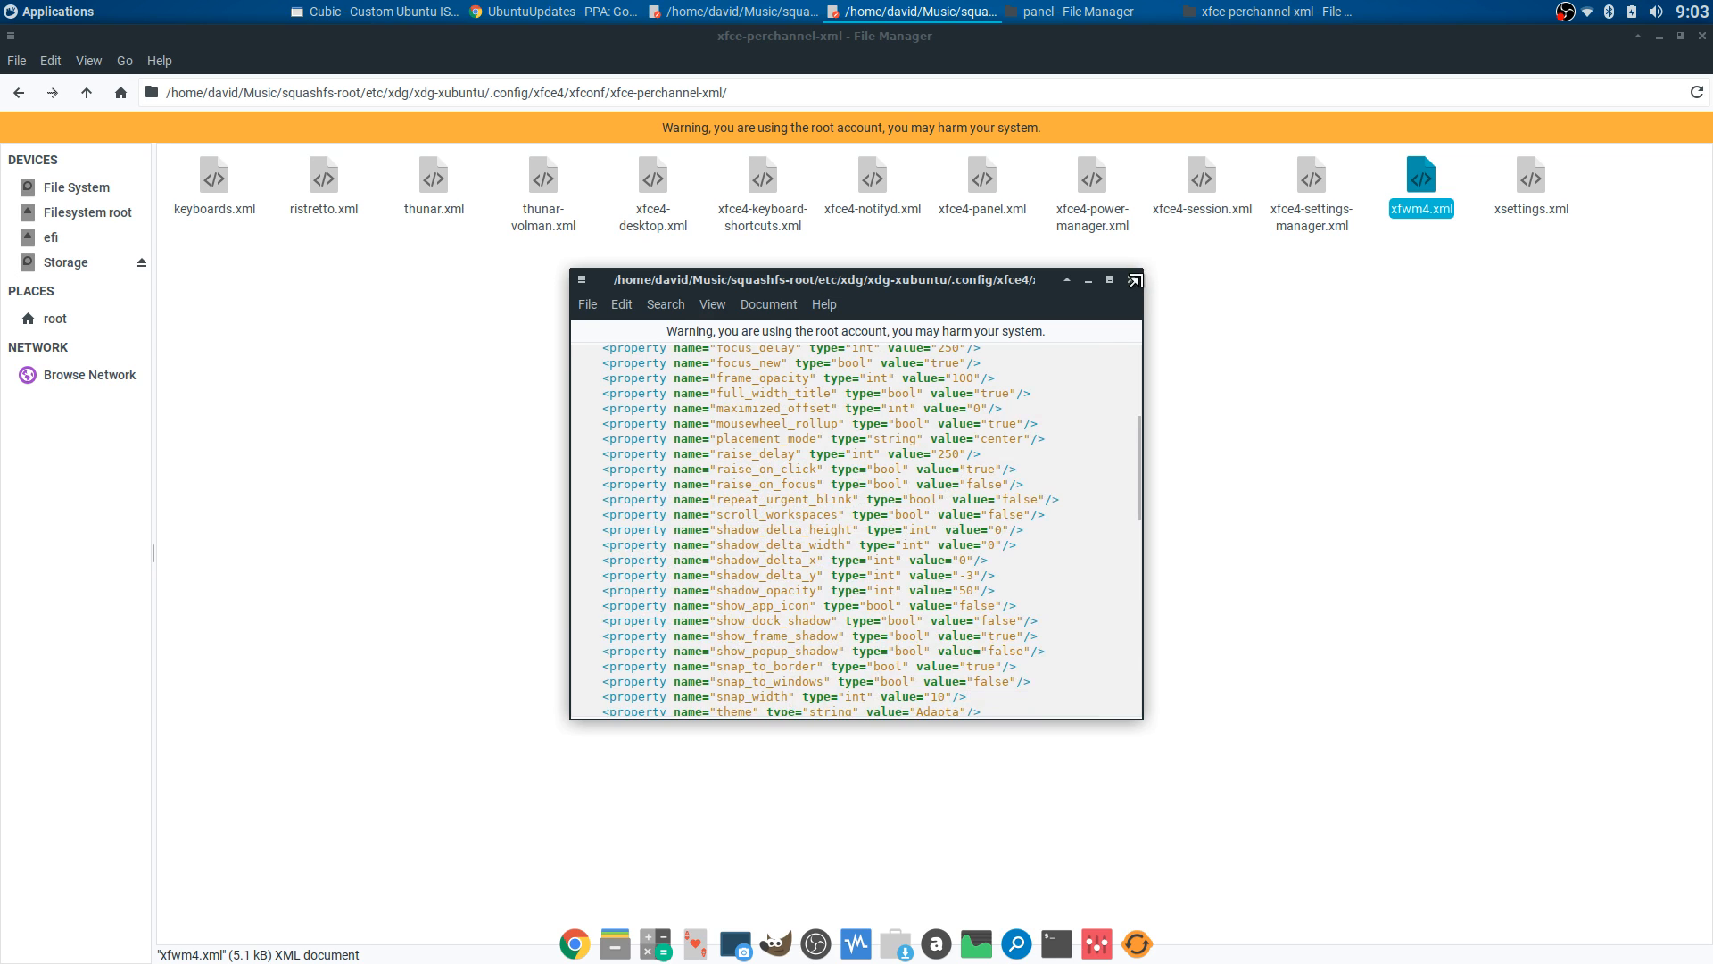
pyautogui.click(1130, 279)
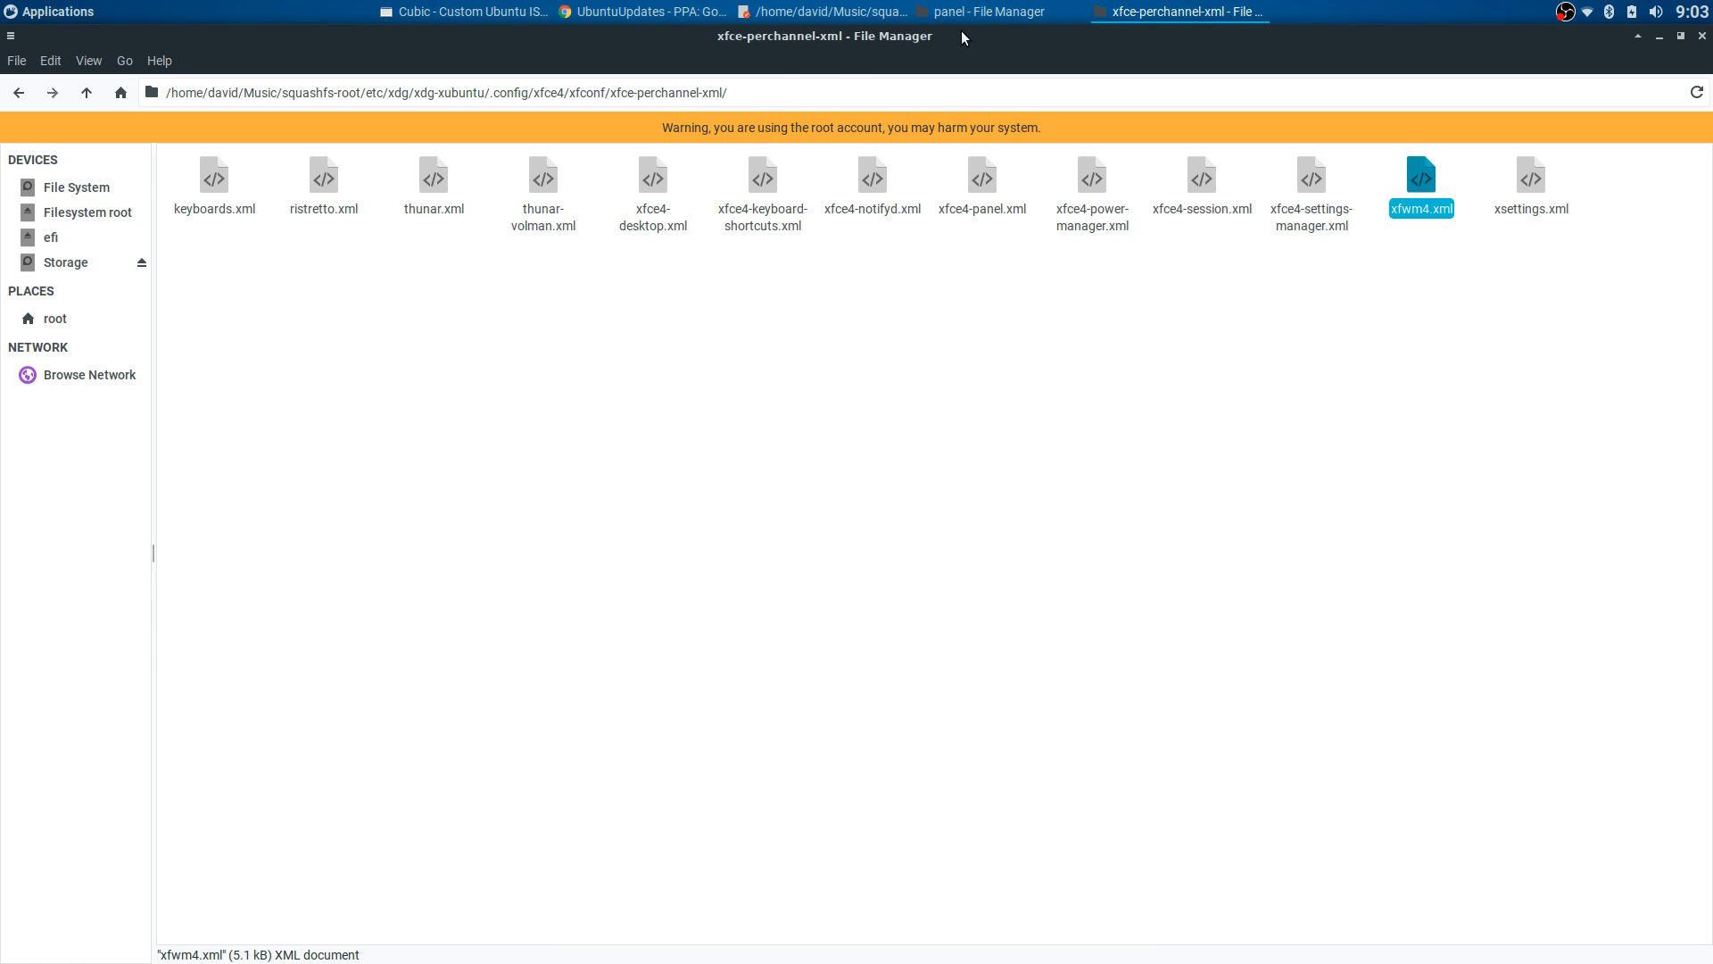
pyautogui.click(986, 12)
pyautogui.click(760, 249)
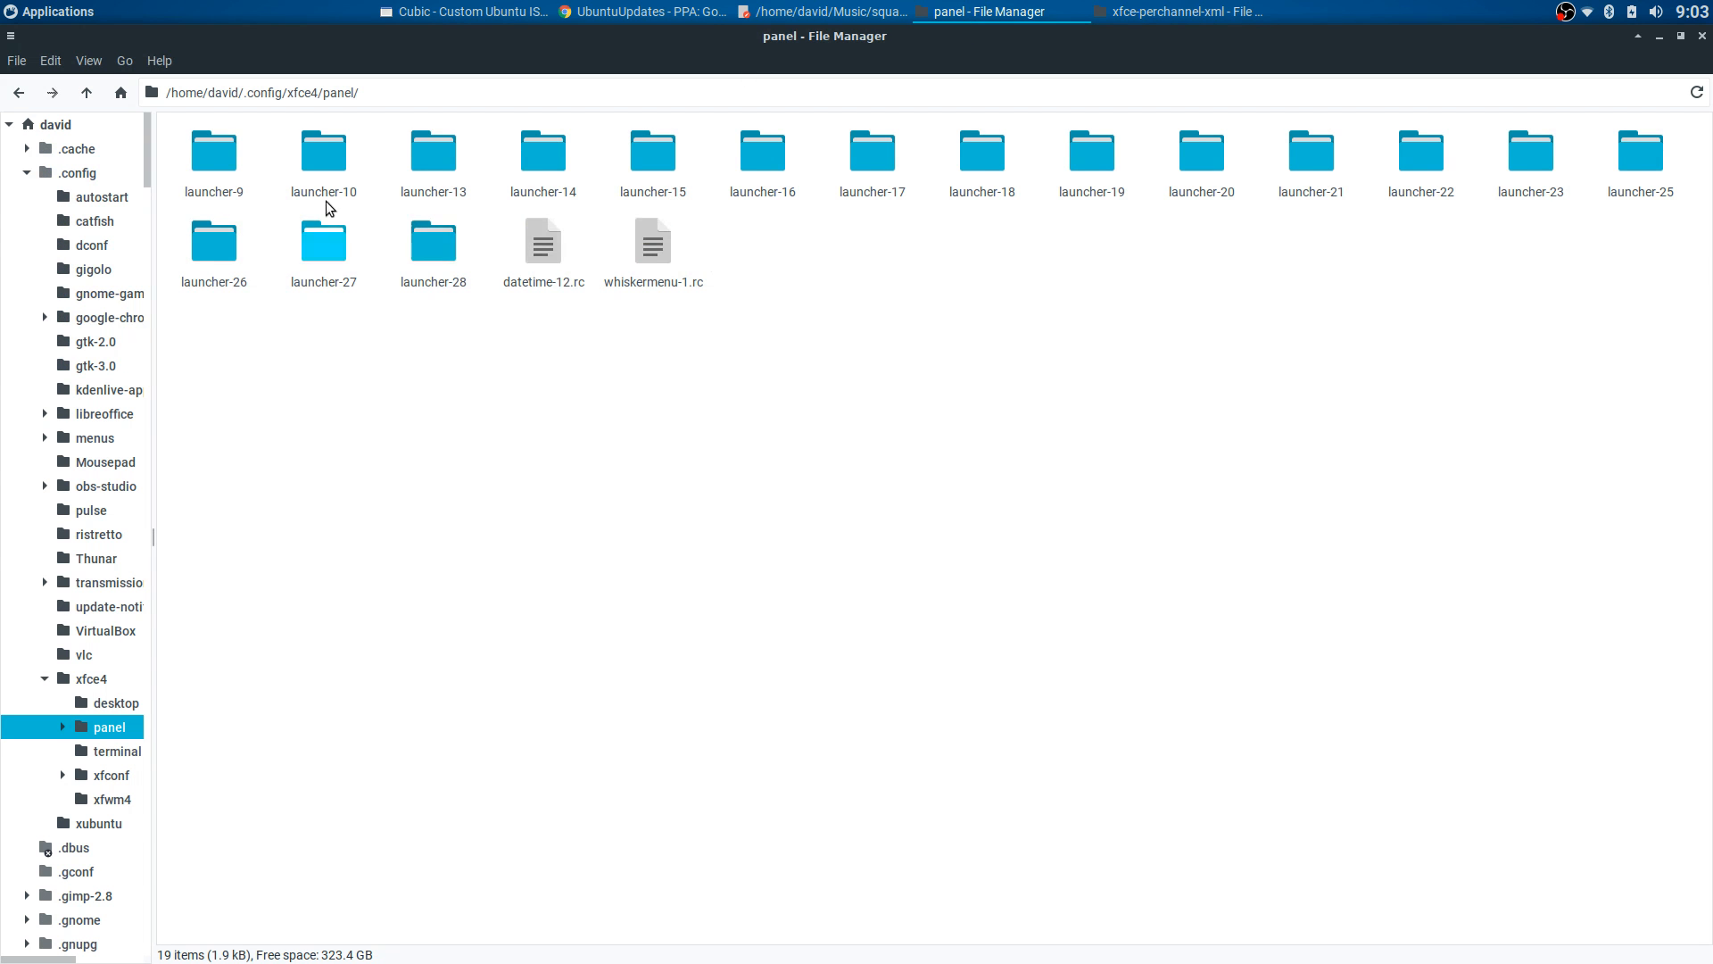
# - Check the Compositor tab in Window Manager Tweaks, close it, and return Thunar to ~/.config/xfce4
pyautogui.moveTo(982, 960)
pyautogui.click(1099, 943)
pyautogui.click(677, 379)
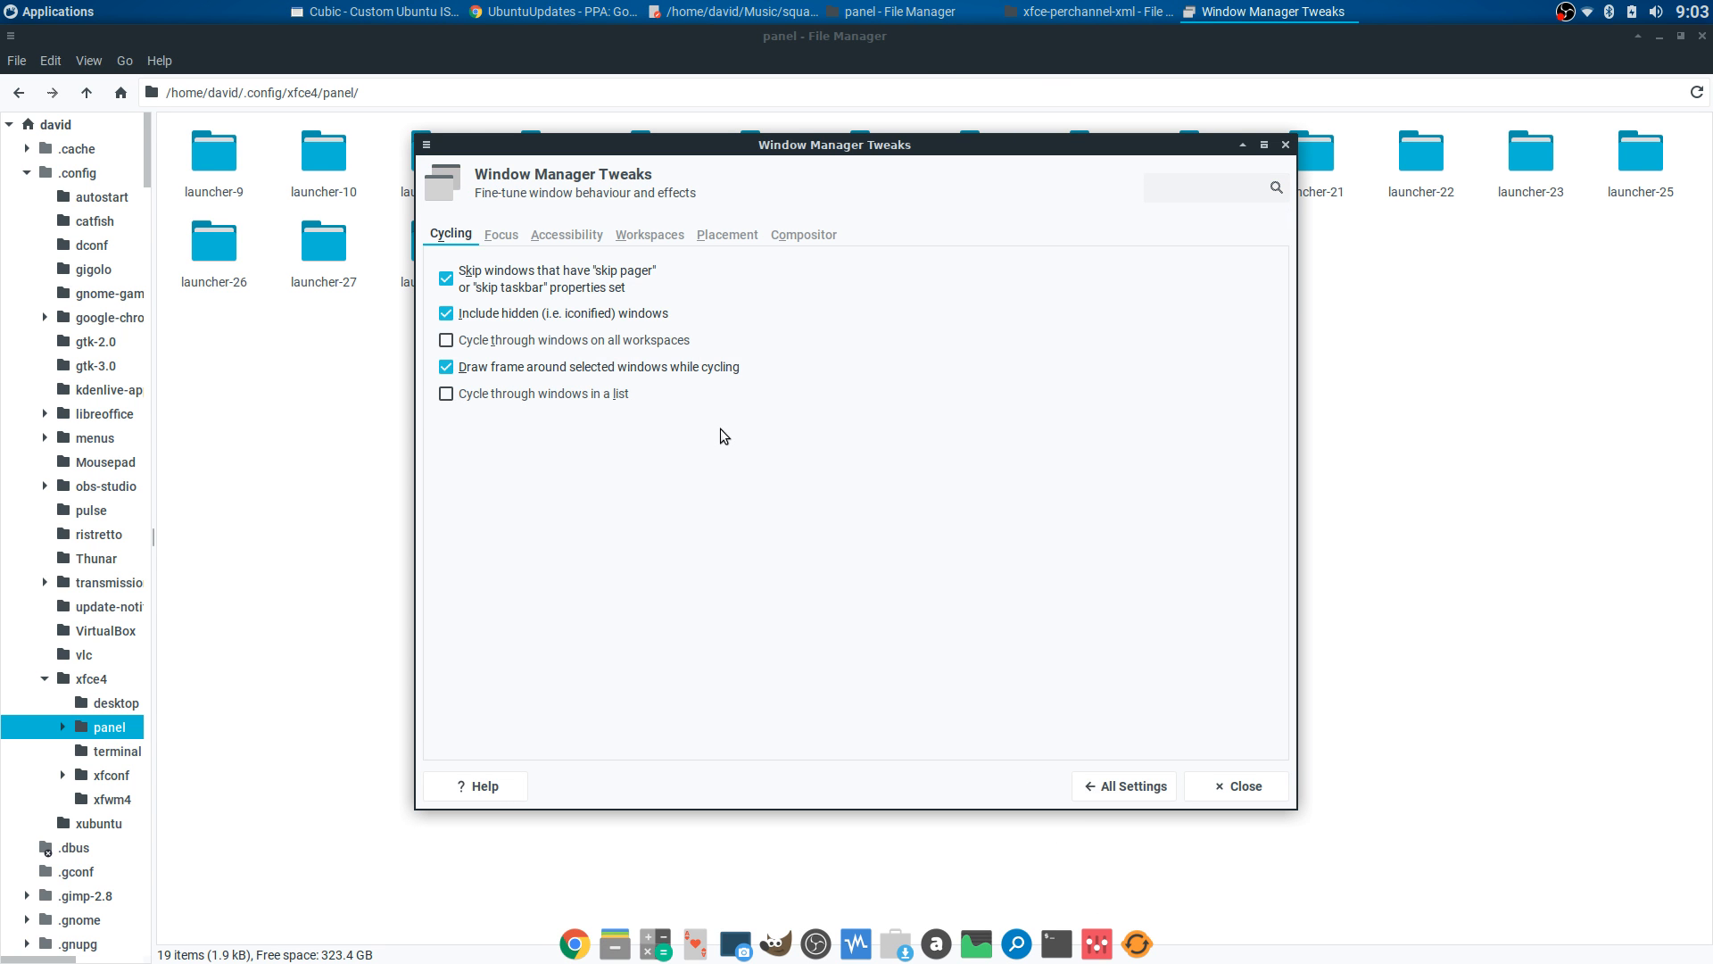
pyautogui.click(789, 237)
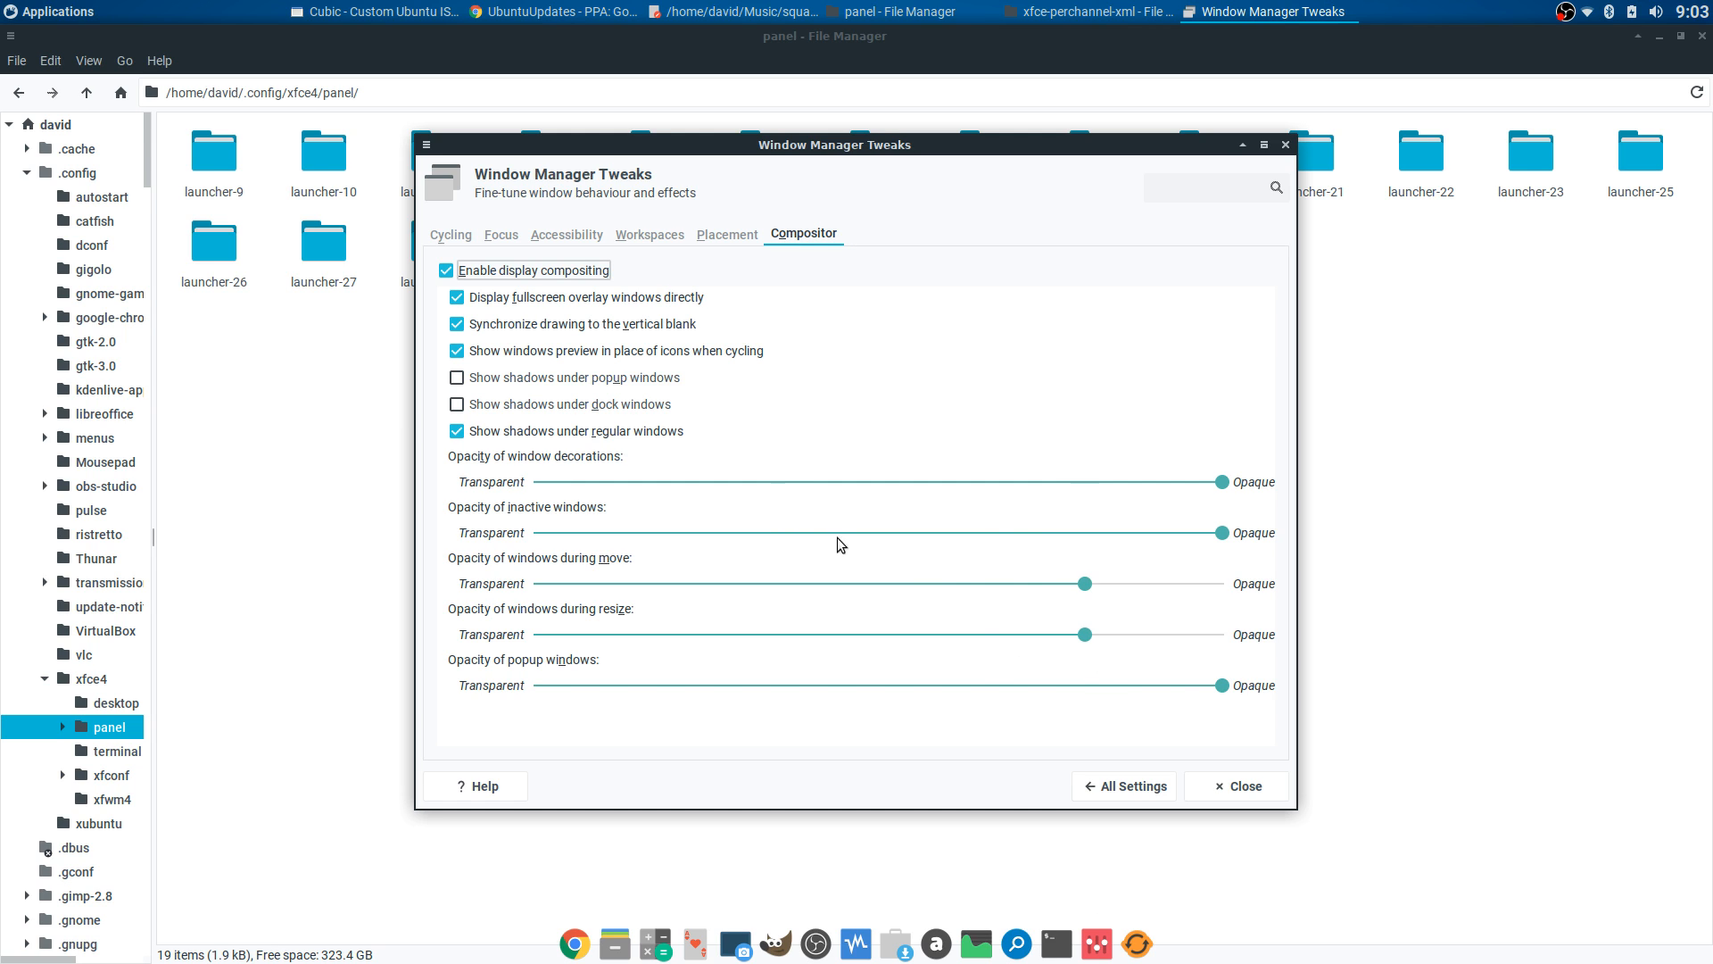
pyautogui.click(1242, 788)
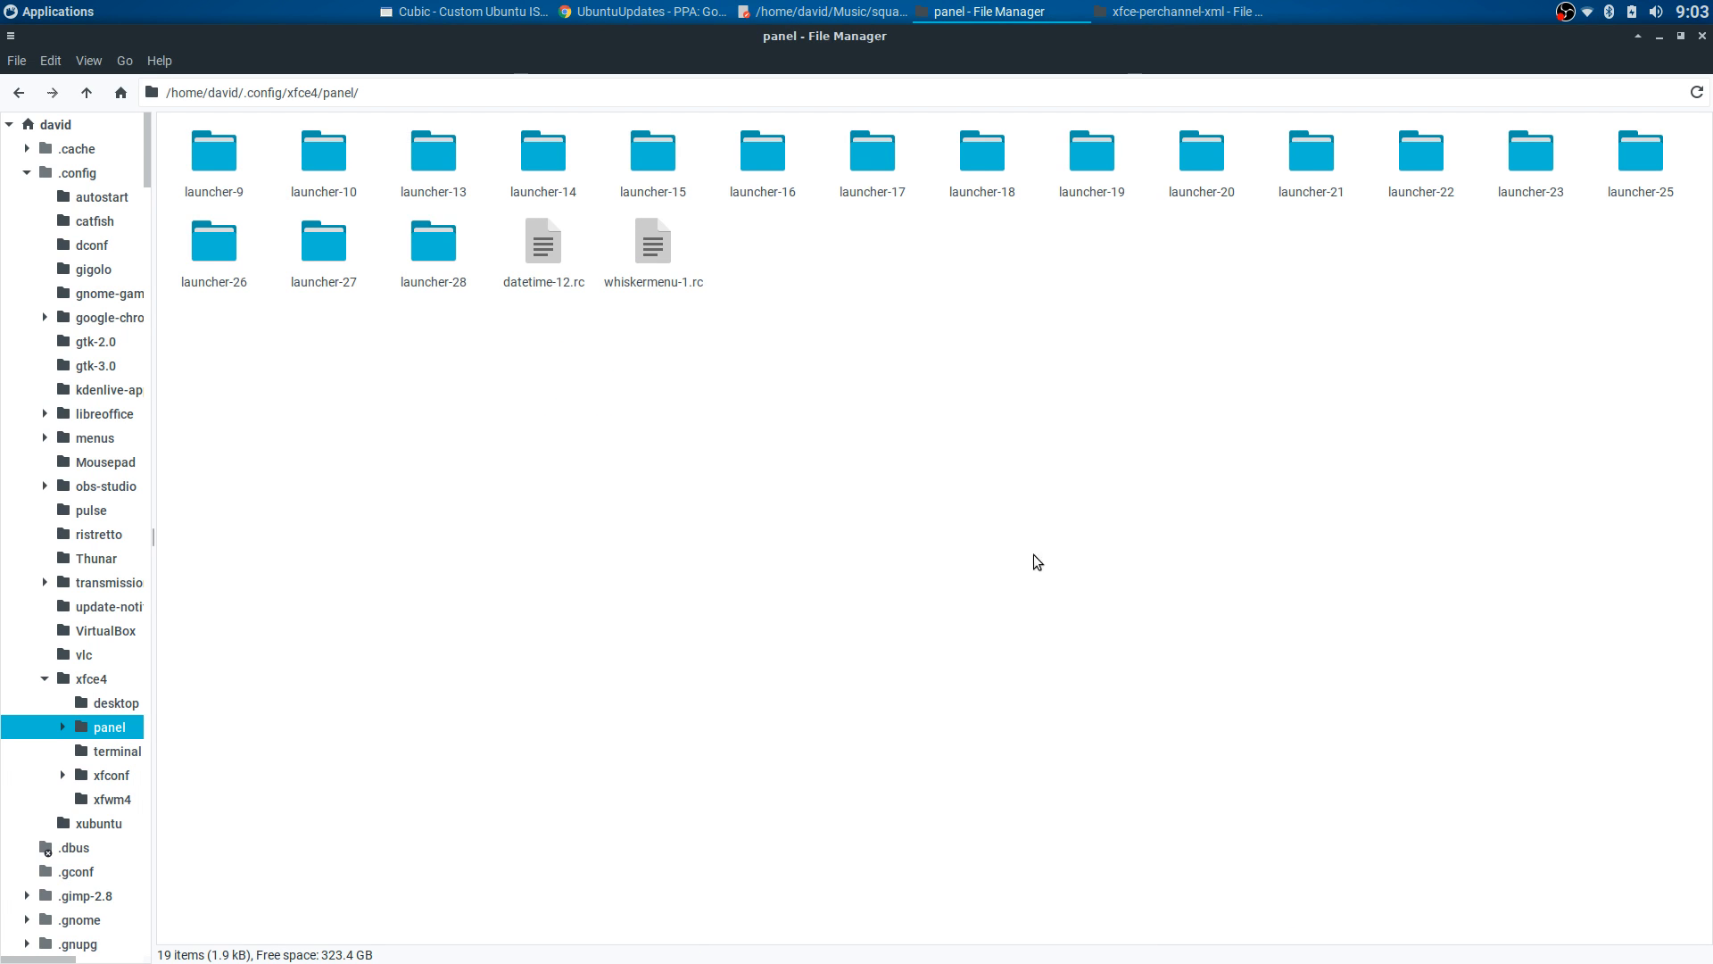
pyautogui.click(18, 93)
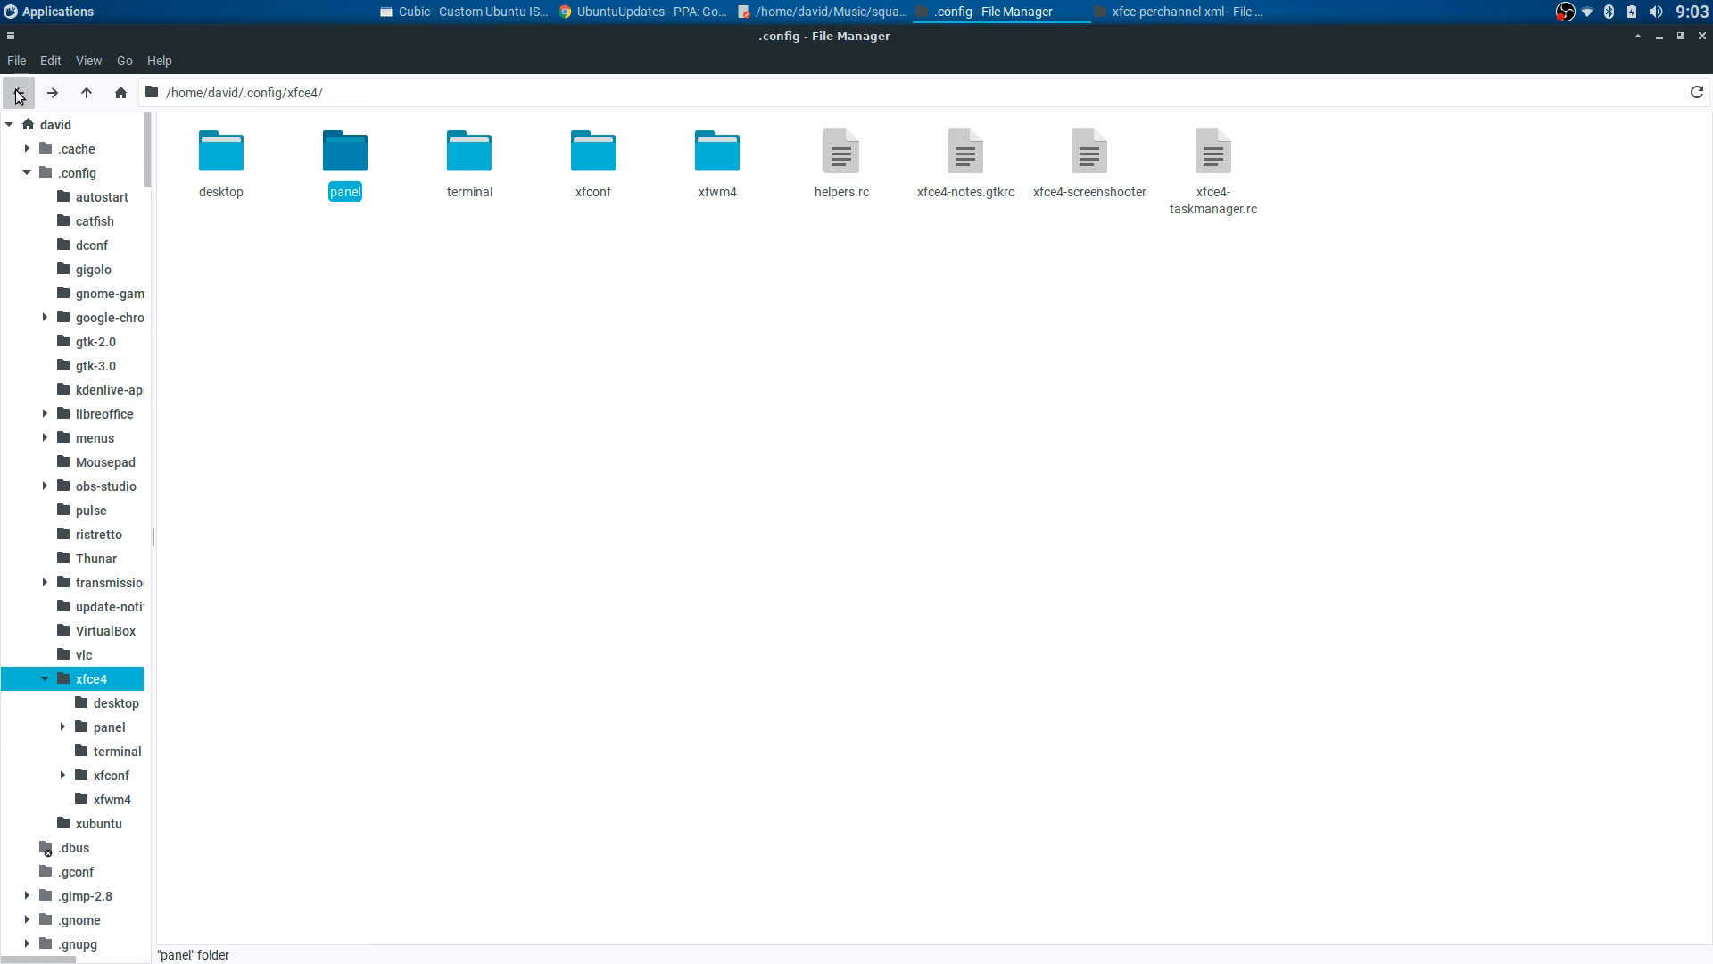
# - Navigate into ~/.config/xfce4/xfconf/xfce-perchannel-xml
pyautogui.click(18, 93)
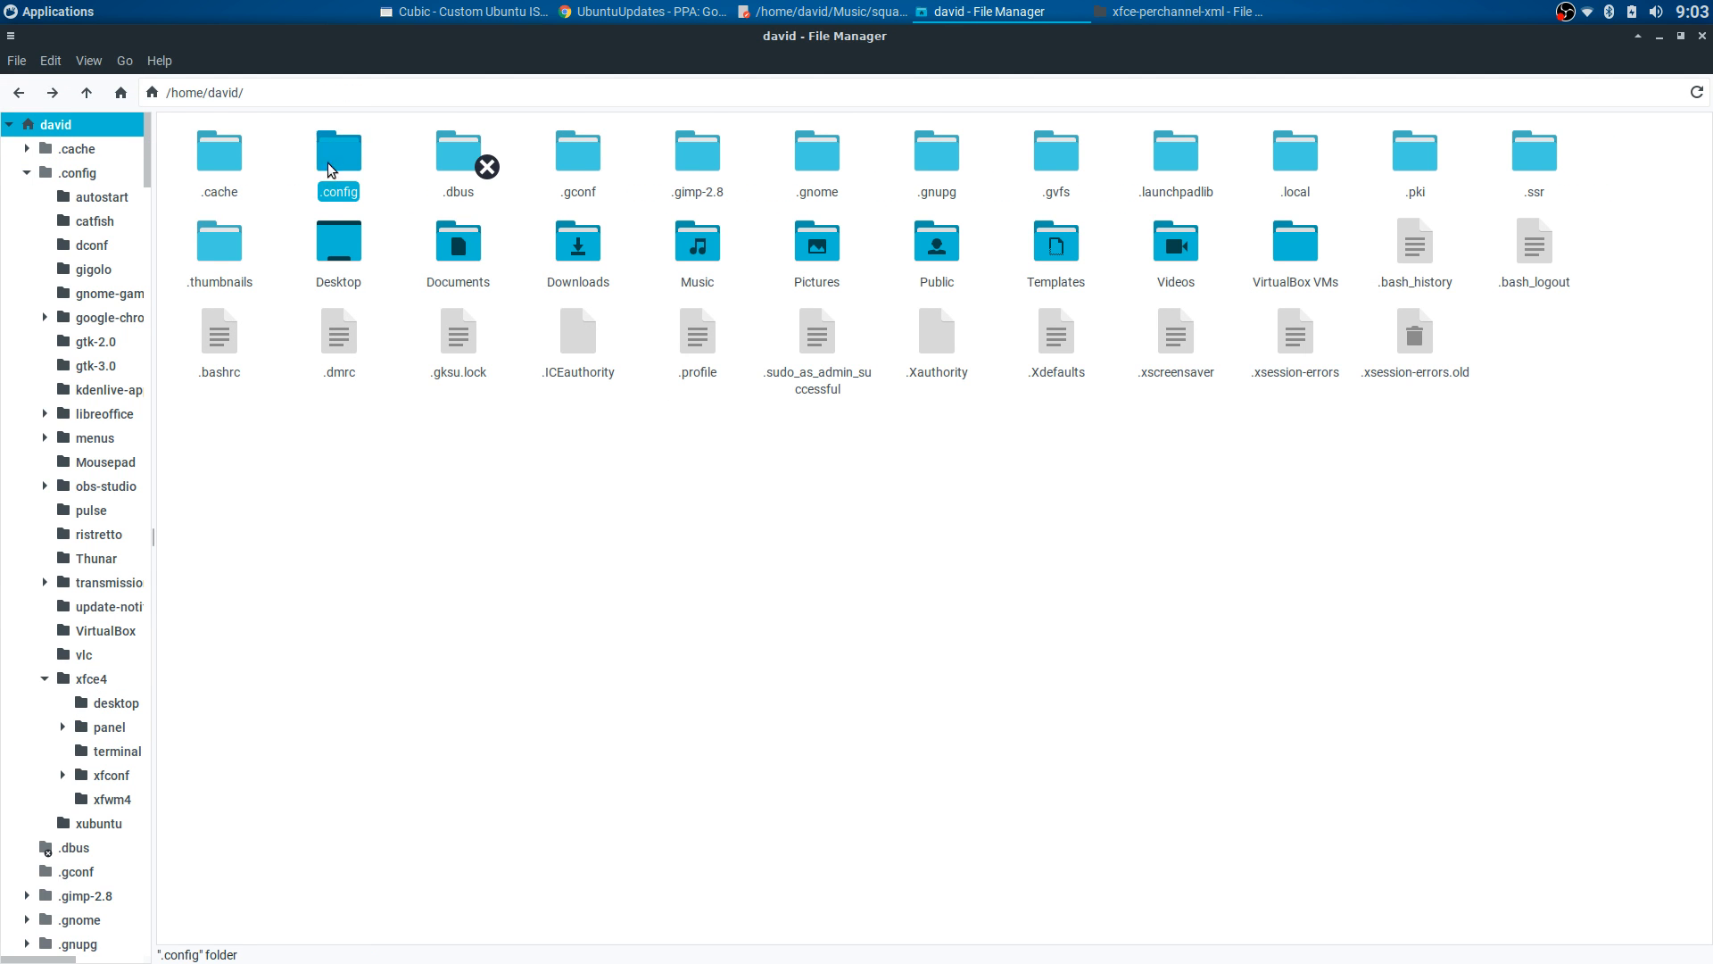
pyautogui.doubleClick(330, 154)
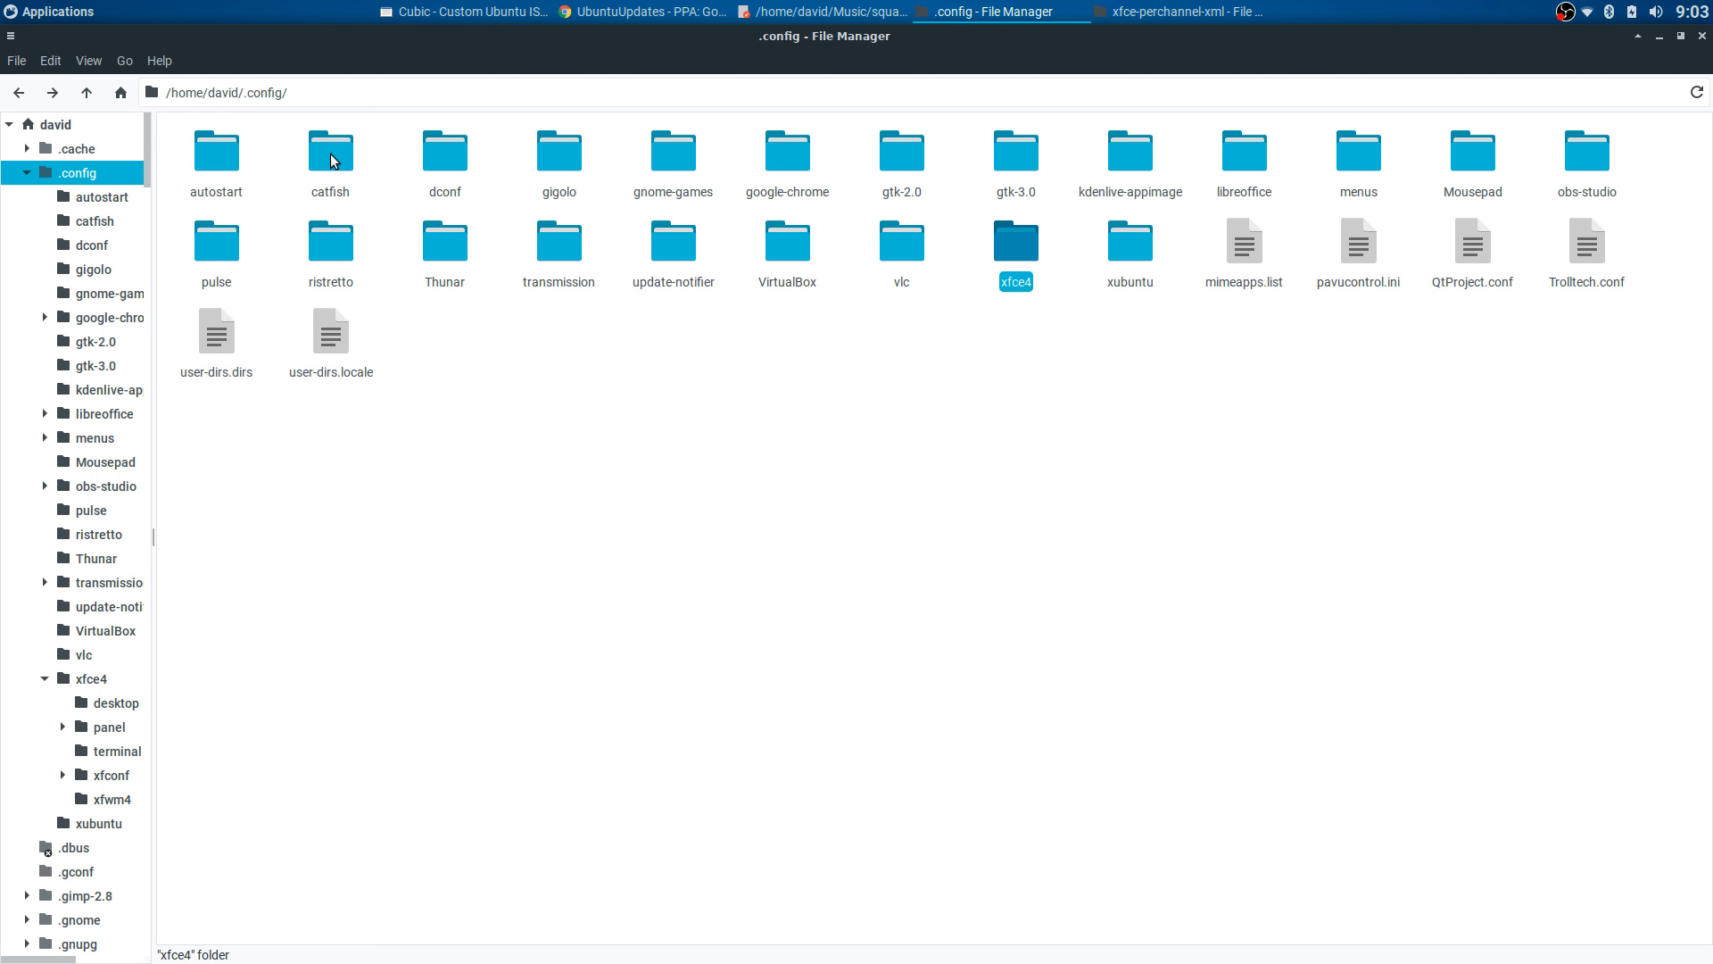
pyautogui.doubleClick(1018, 243)
pyautogui.doubleClick(589, 154)
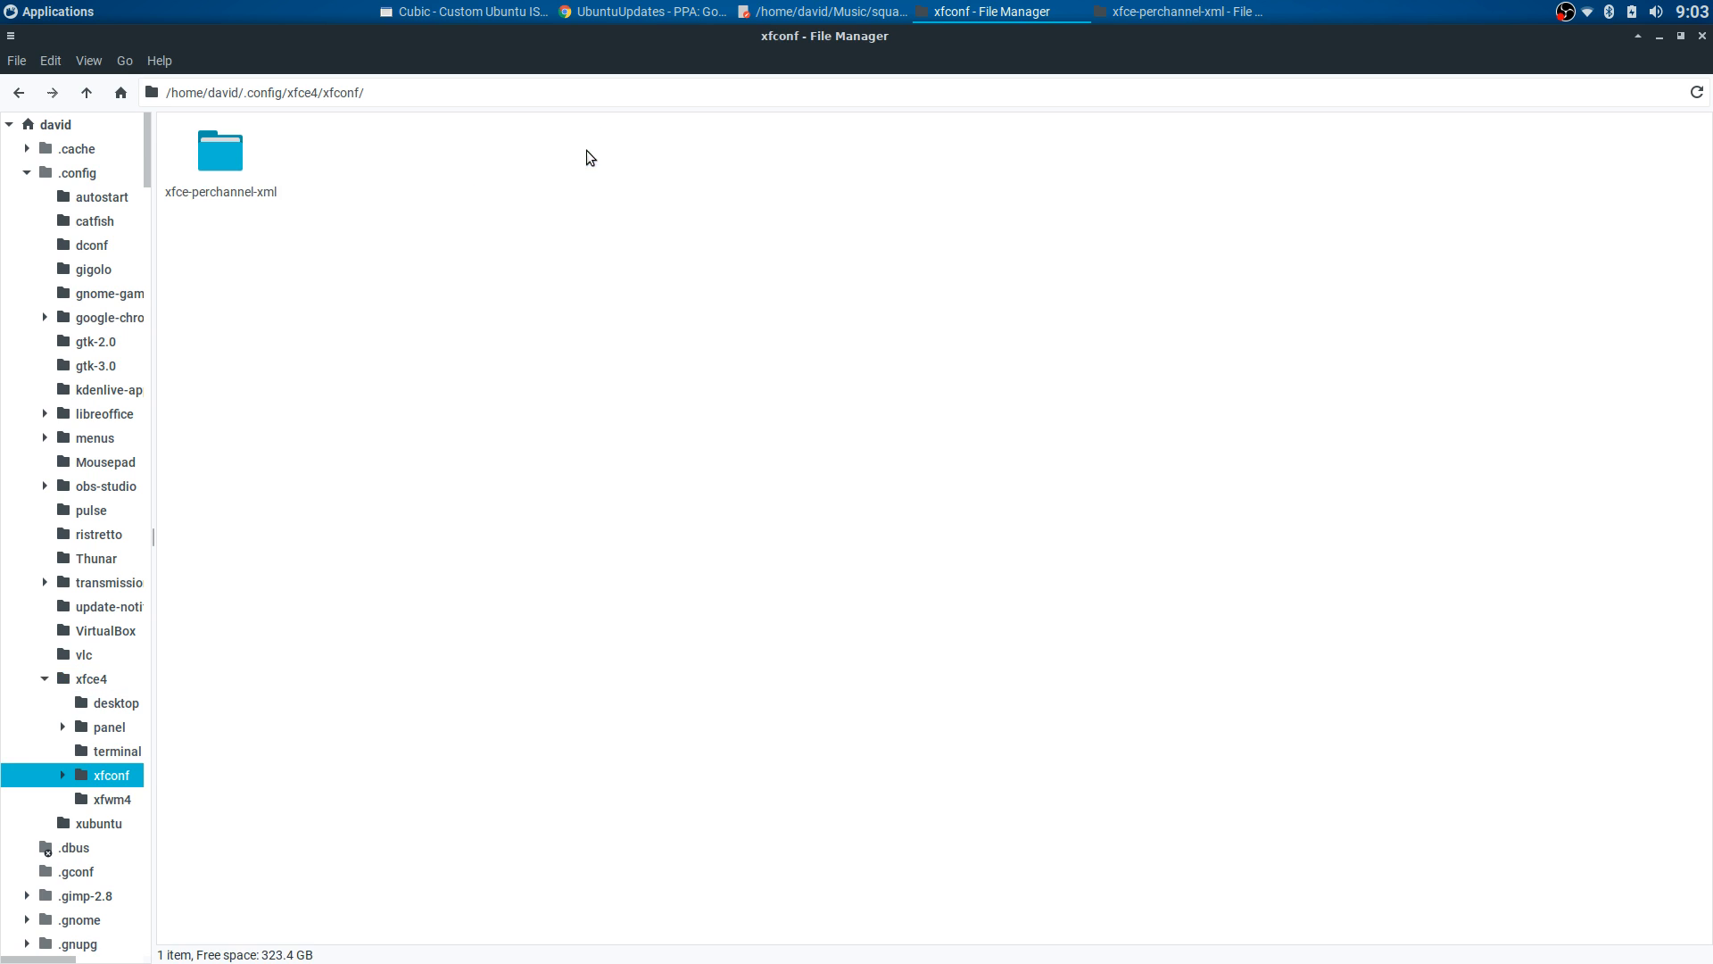
pyautogui.doubleClick(242, 158)
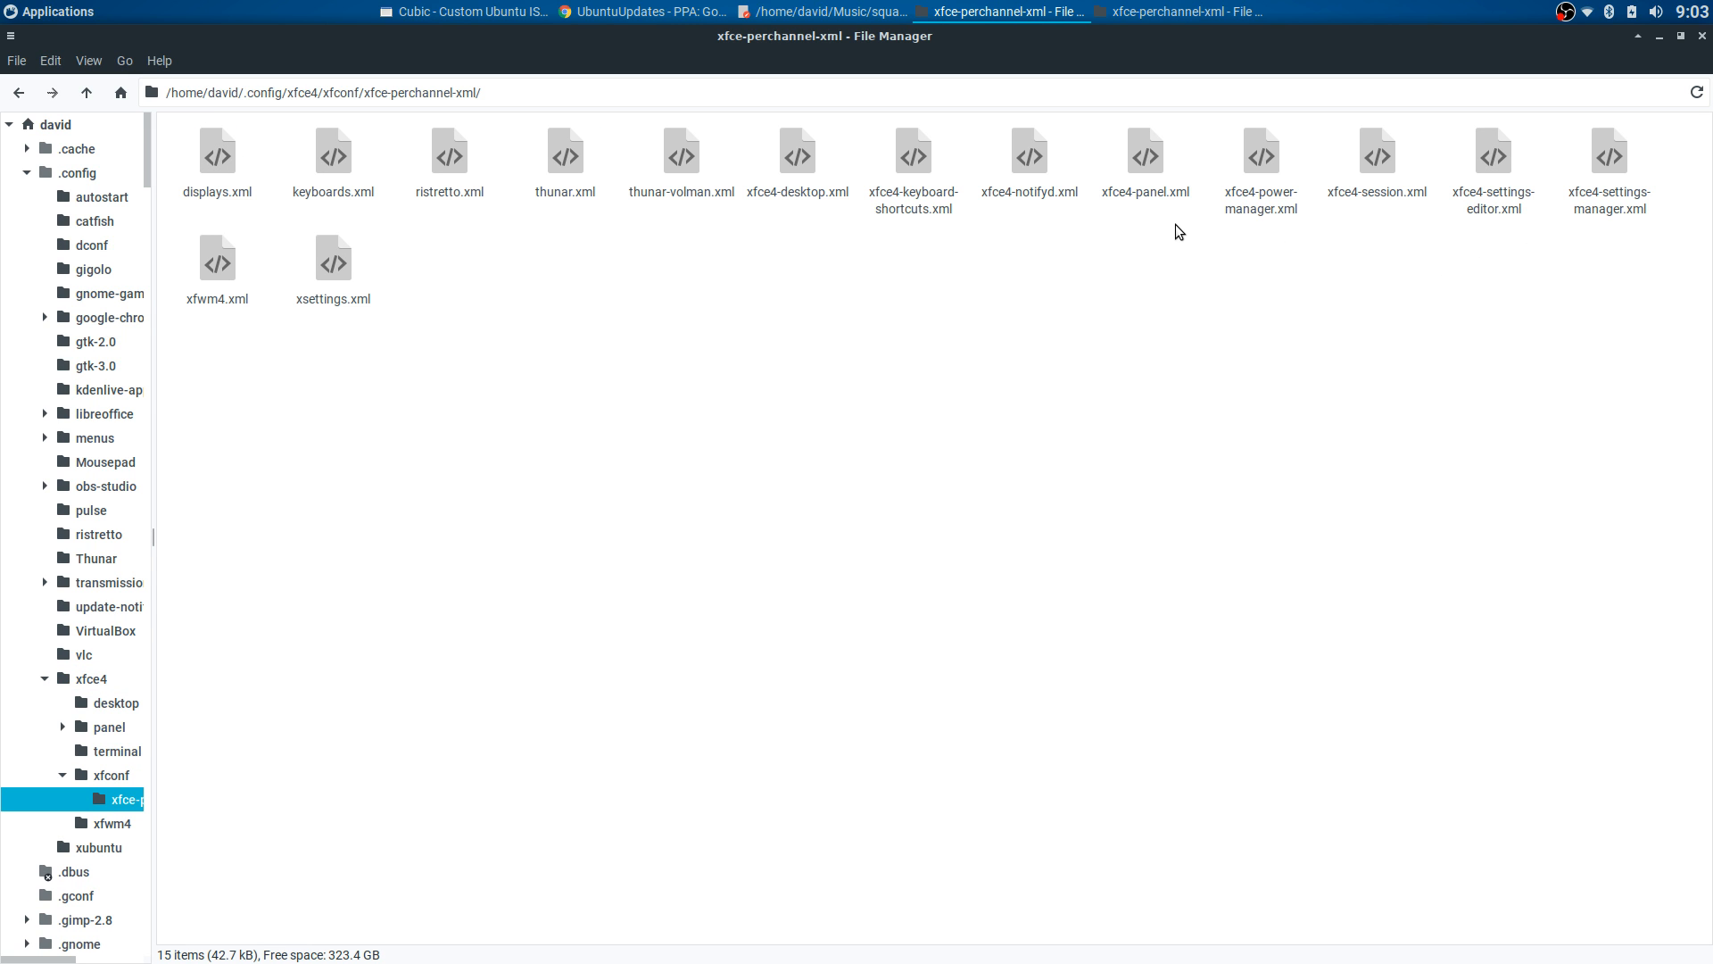
# - Open xfwm4.xml in Mousepad and scroll through its settings
pyautogui.rightClick(220, 280)
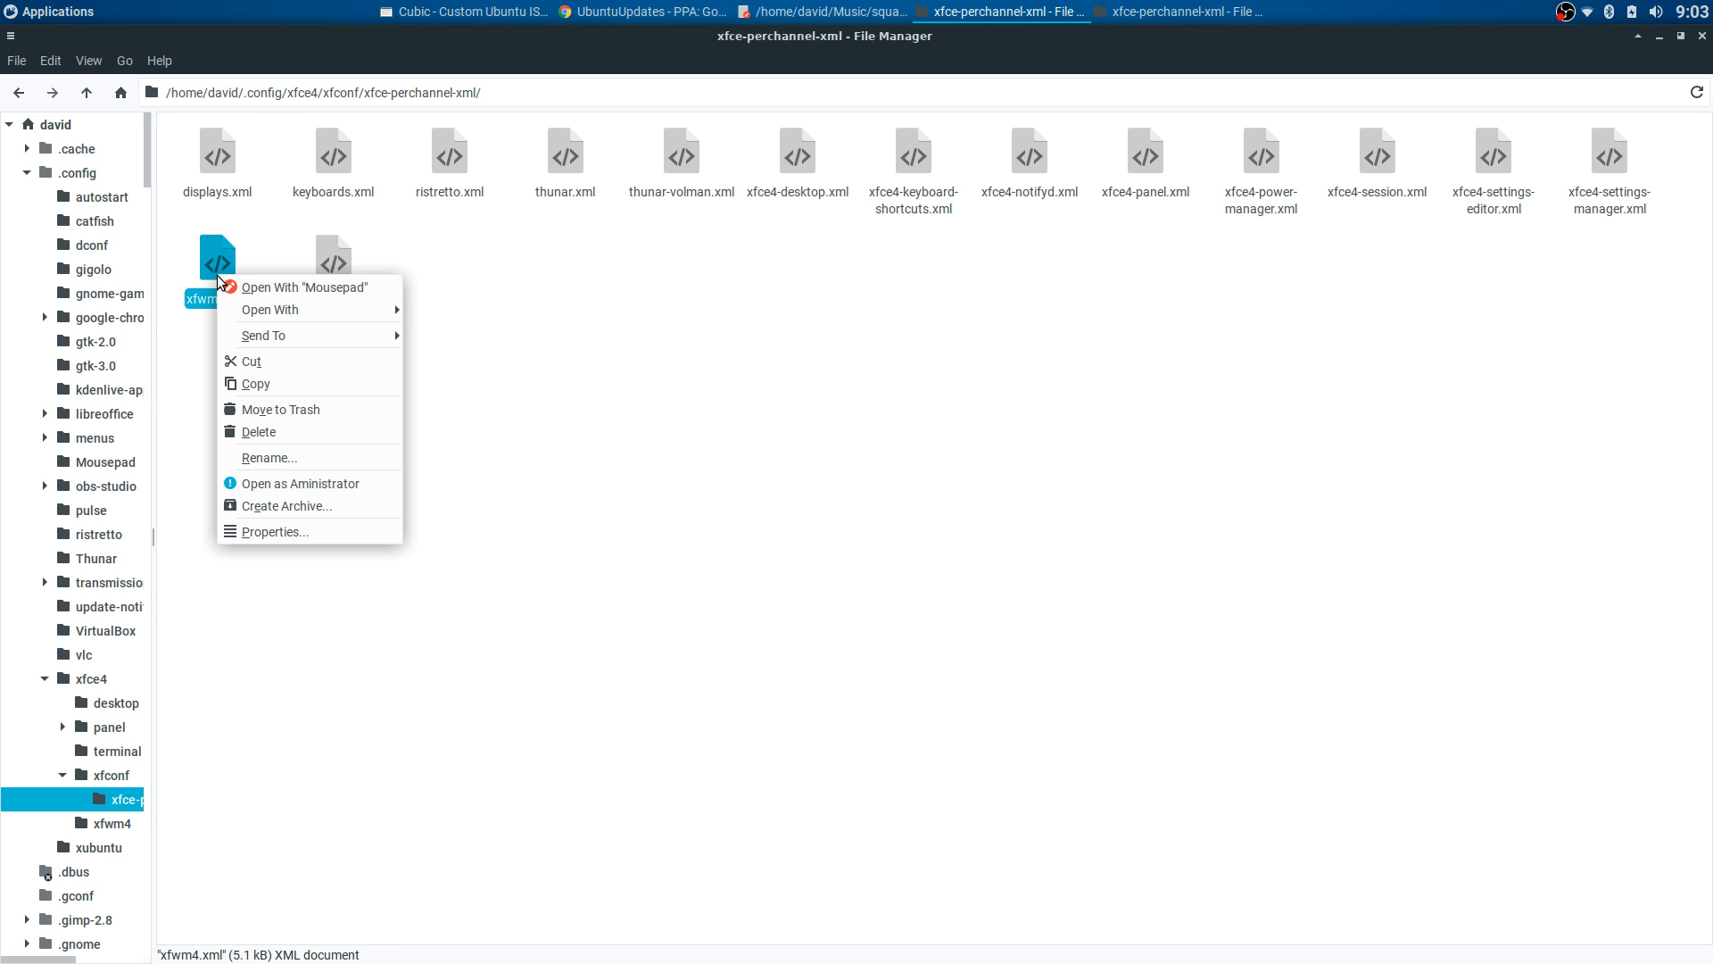
pyautogui.click(274, 289)
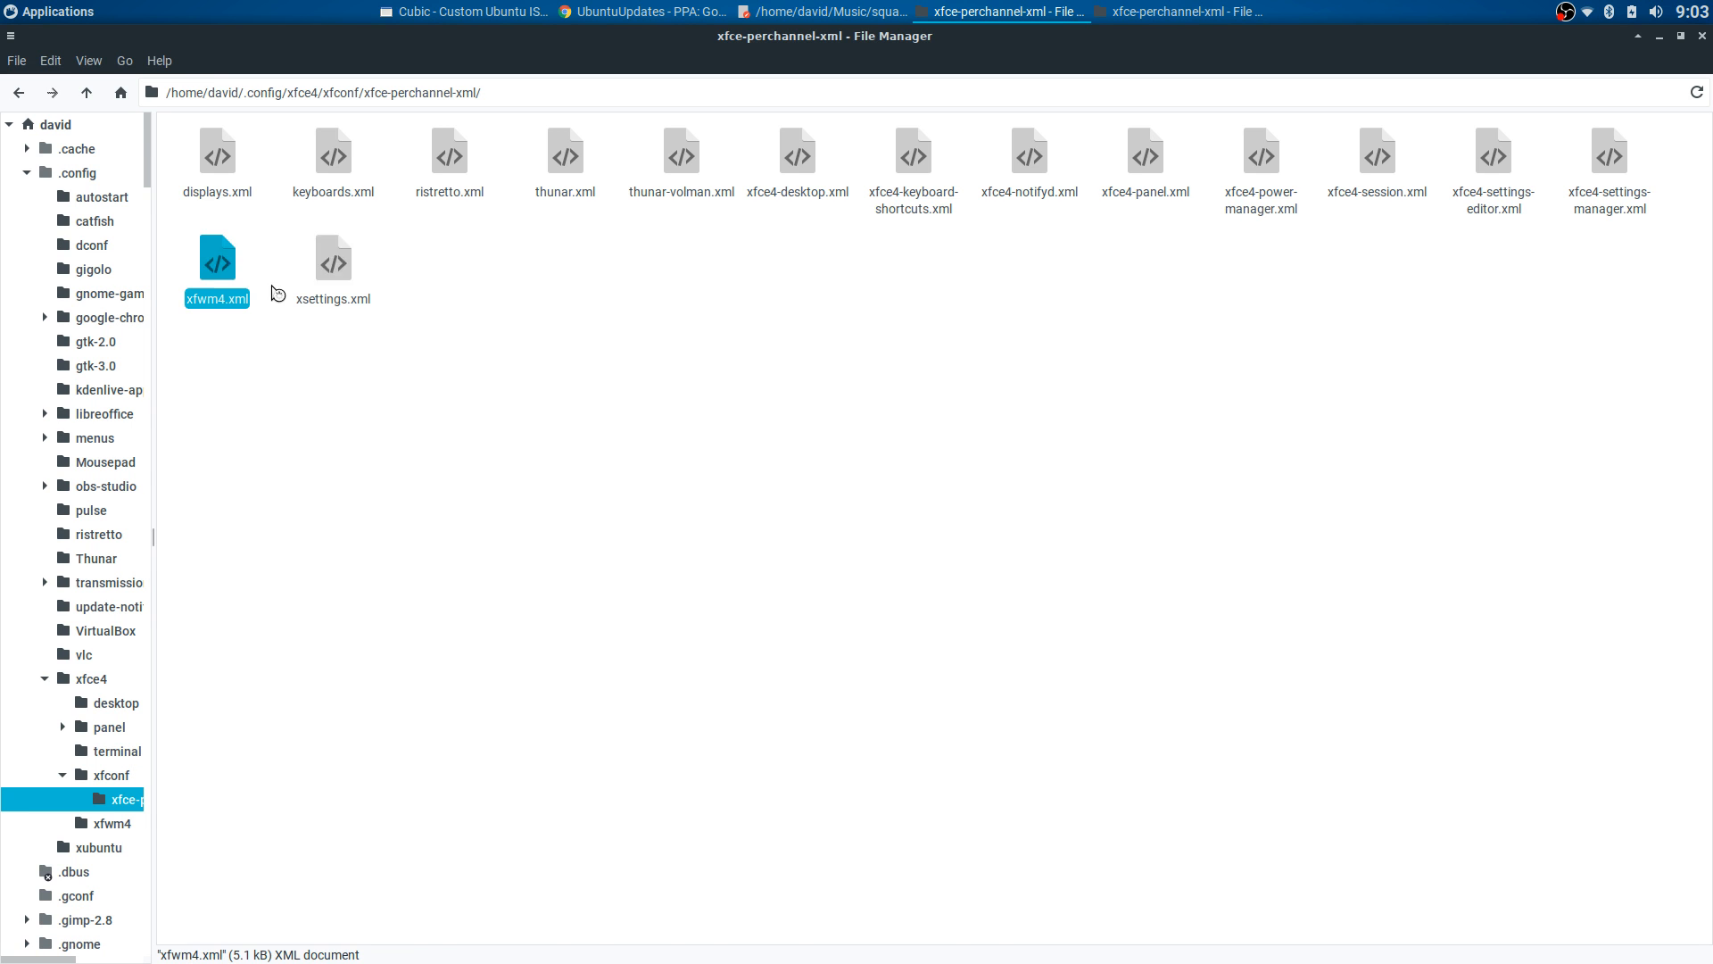
pyautogui.scroll(-7, 937, 505)
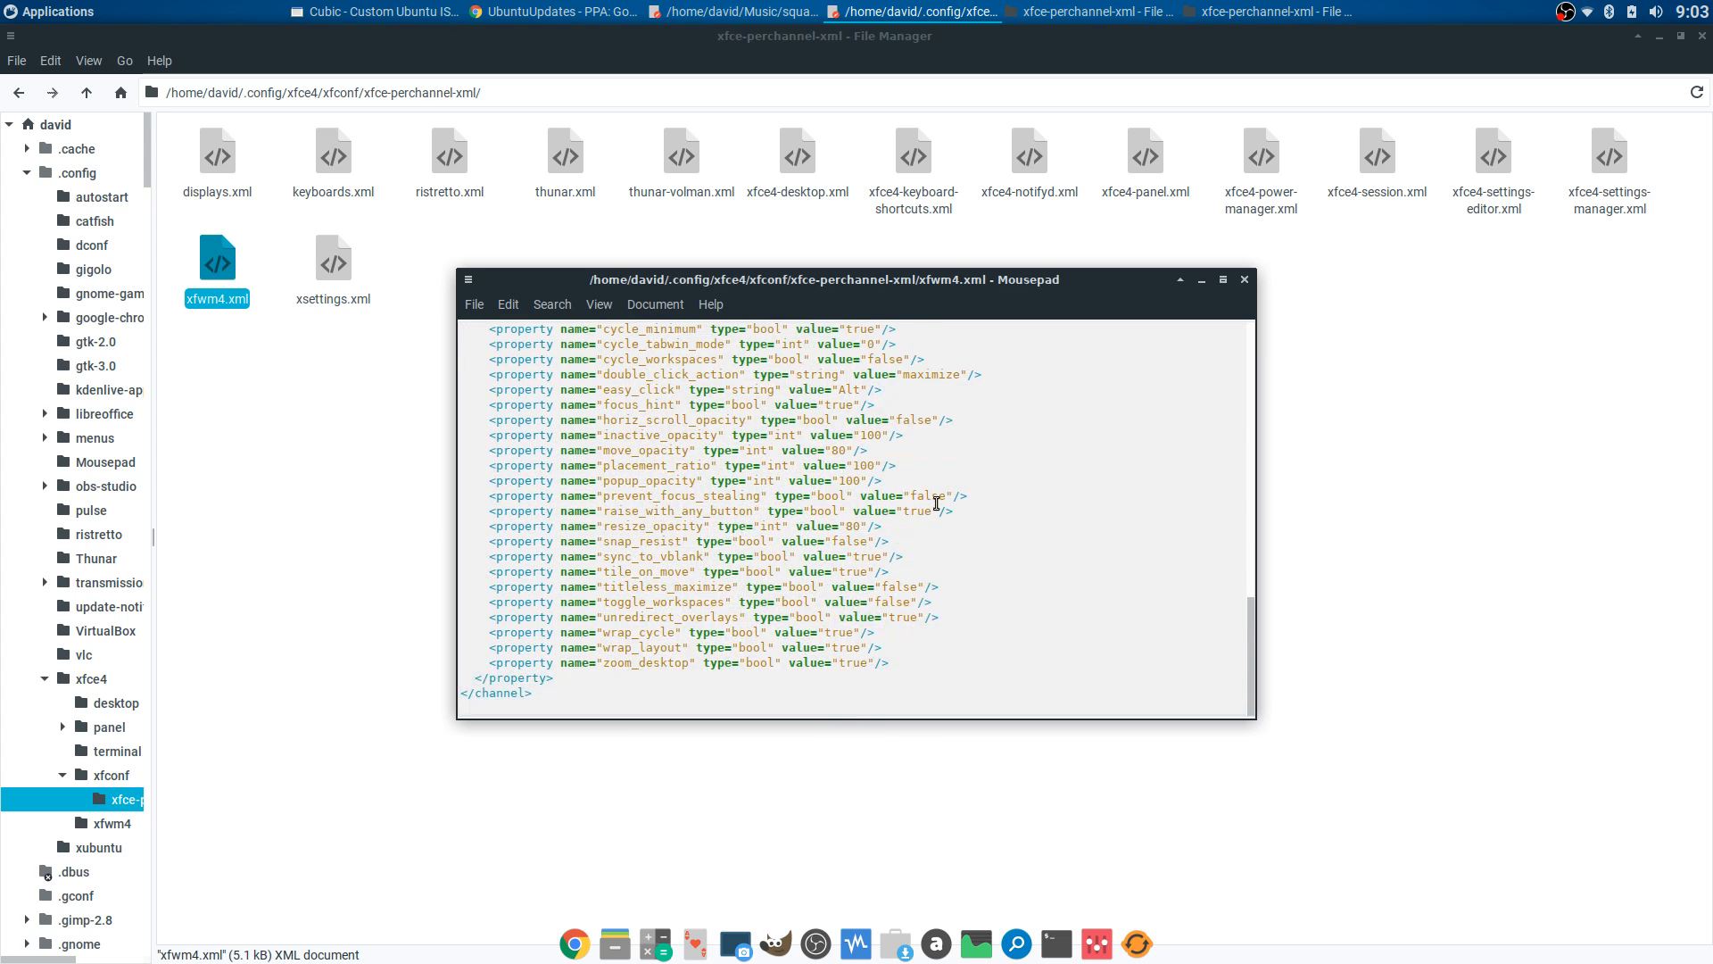
pyautogui.scroll(4, 937, 504)
pyautogui.scroll(6, 928, 500)
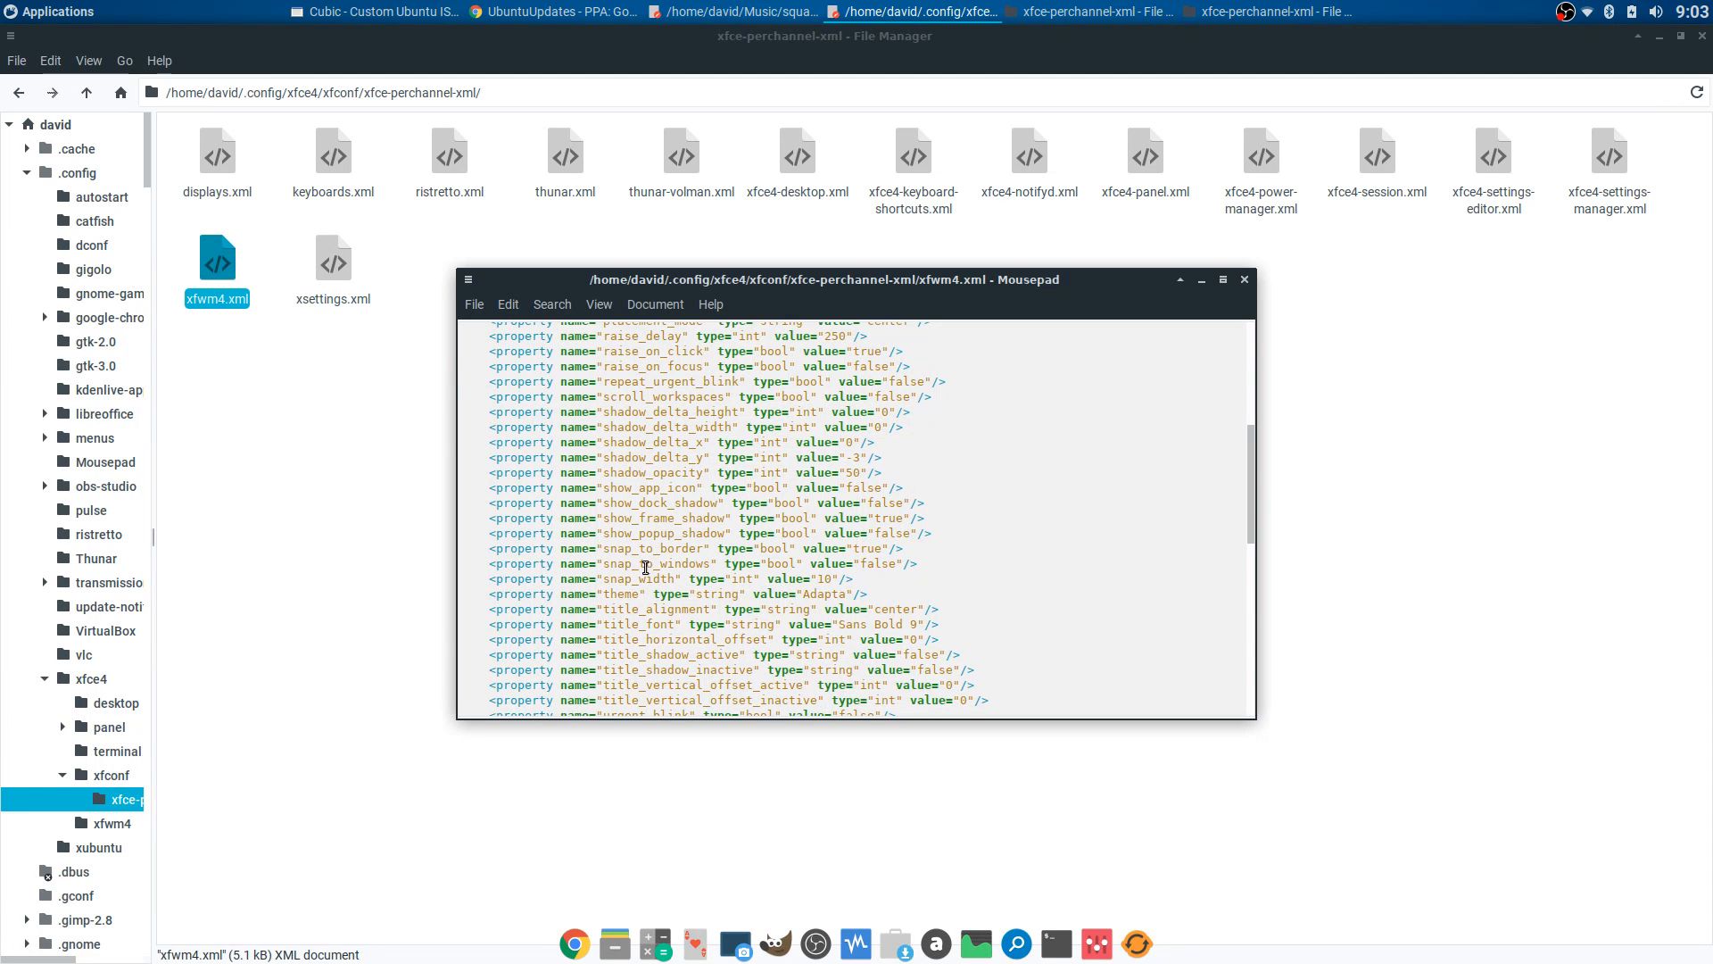
pyautogui.scroll(-2, 663, 567)
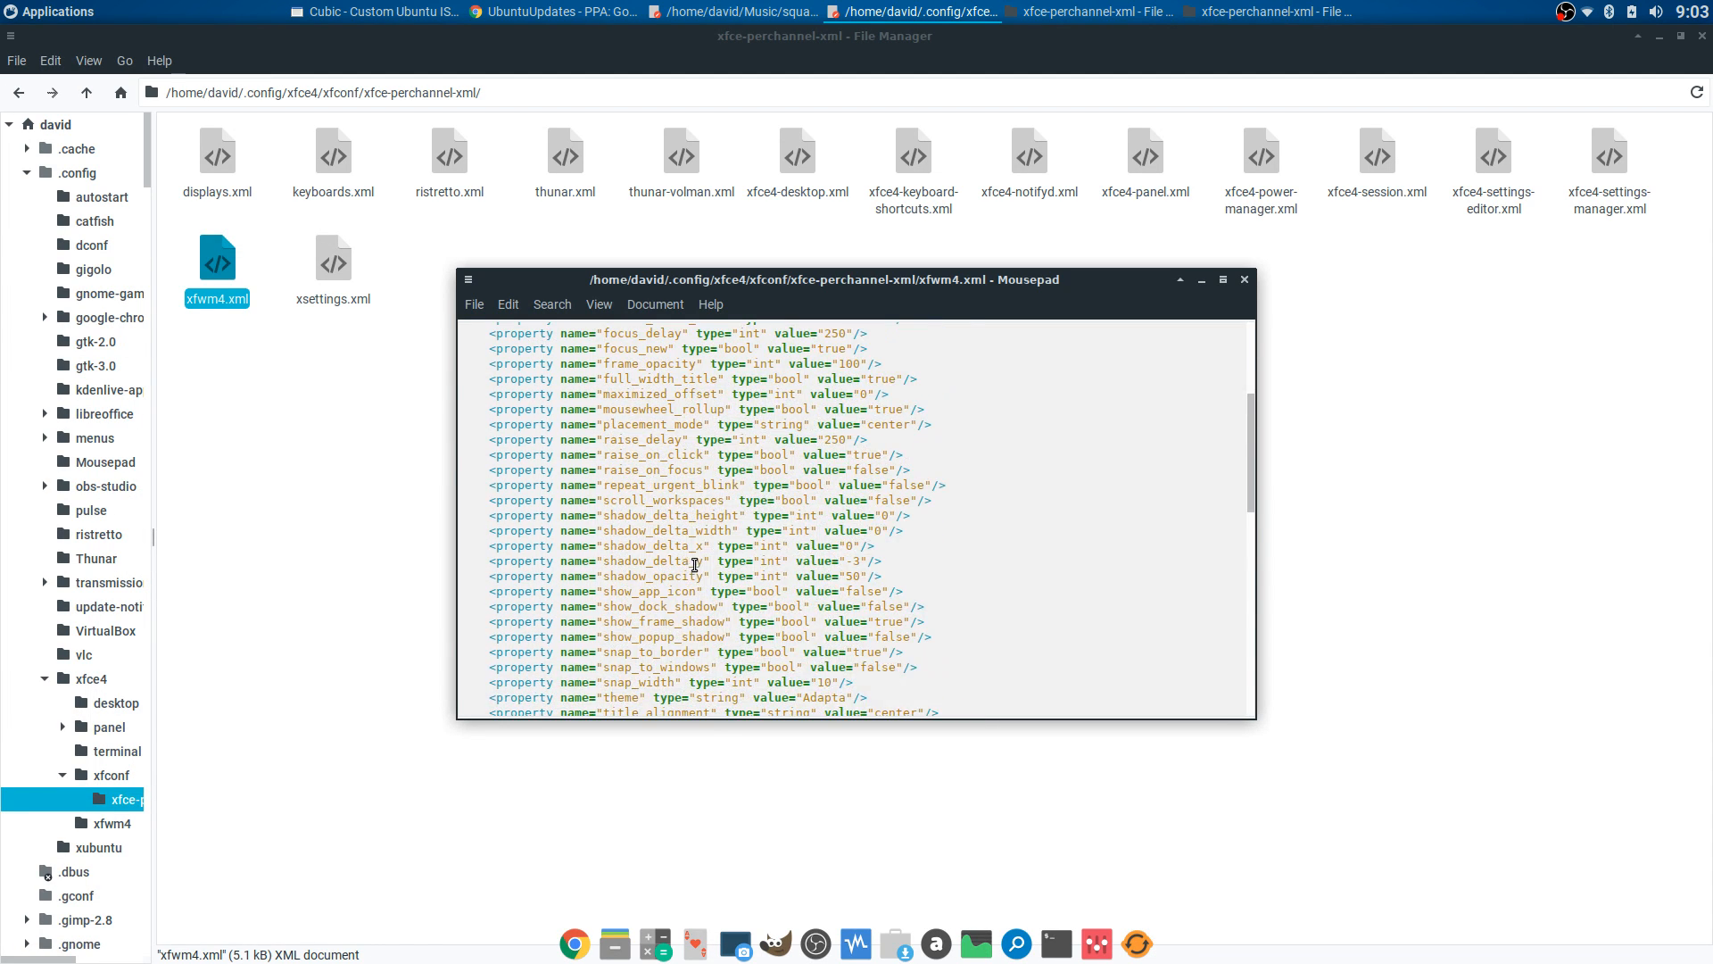
pyautogui.scroll(-5, 695, 564)
pyautogui.scroll(-10, 785, 534)
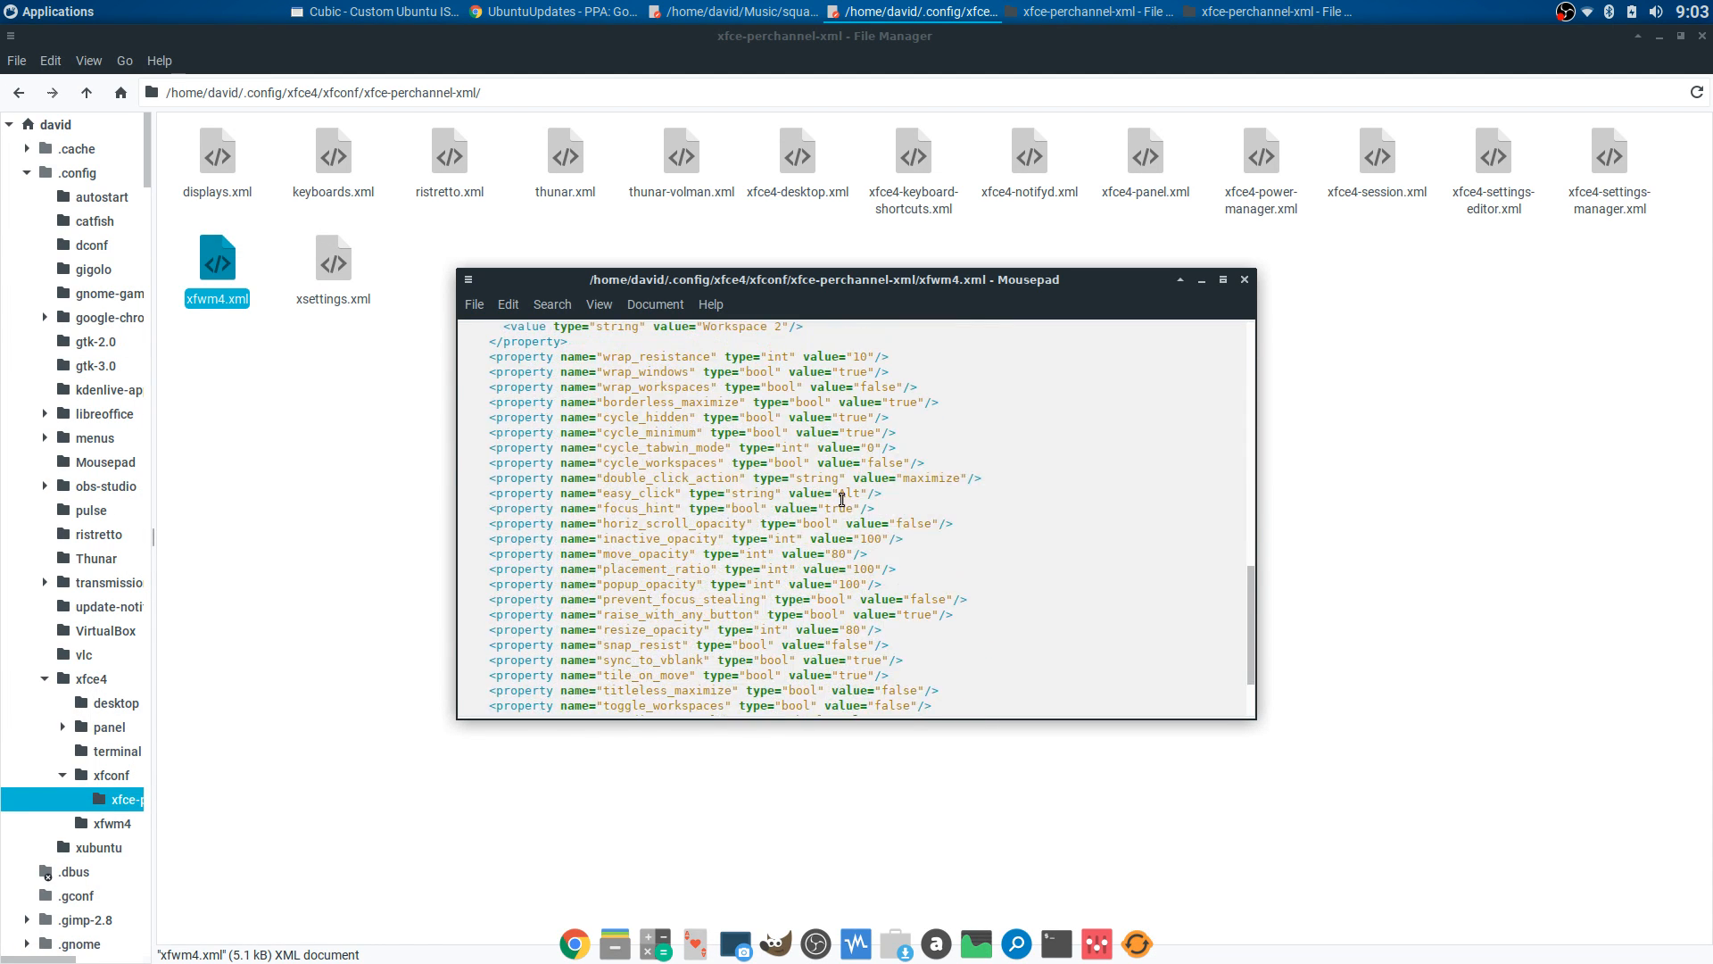
# - Highlight the move_opacity and resize_opacity values of 80, then close xfwm4.xml unchanged
pyautogui.moveTo(774, 450); pyautogui.dragTo(868, 451)
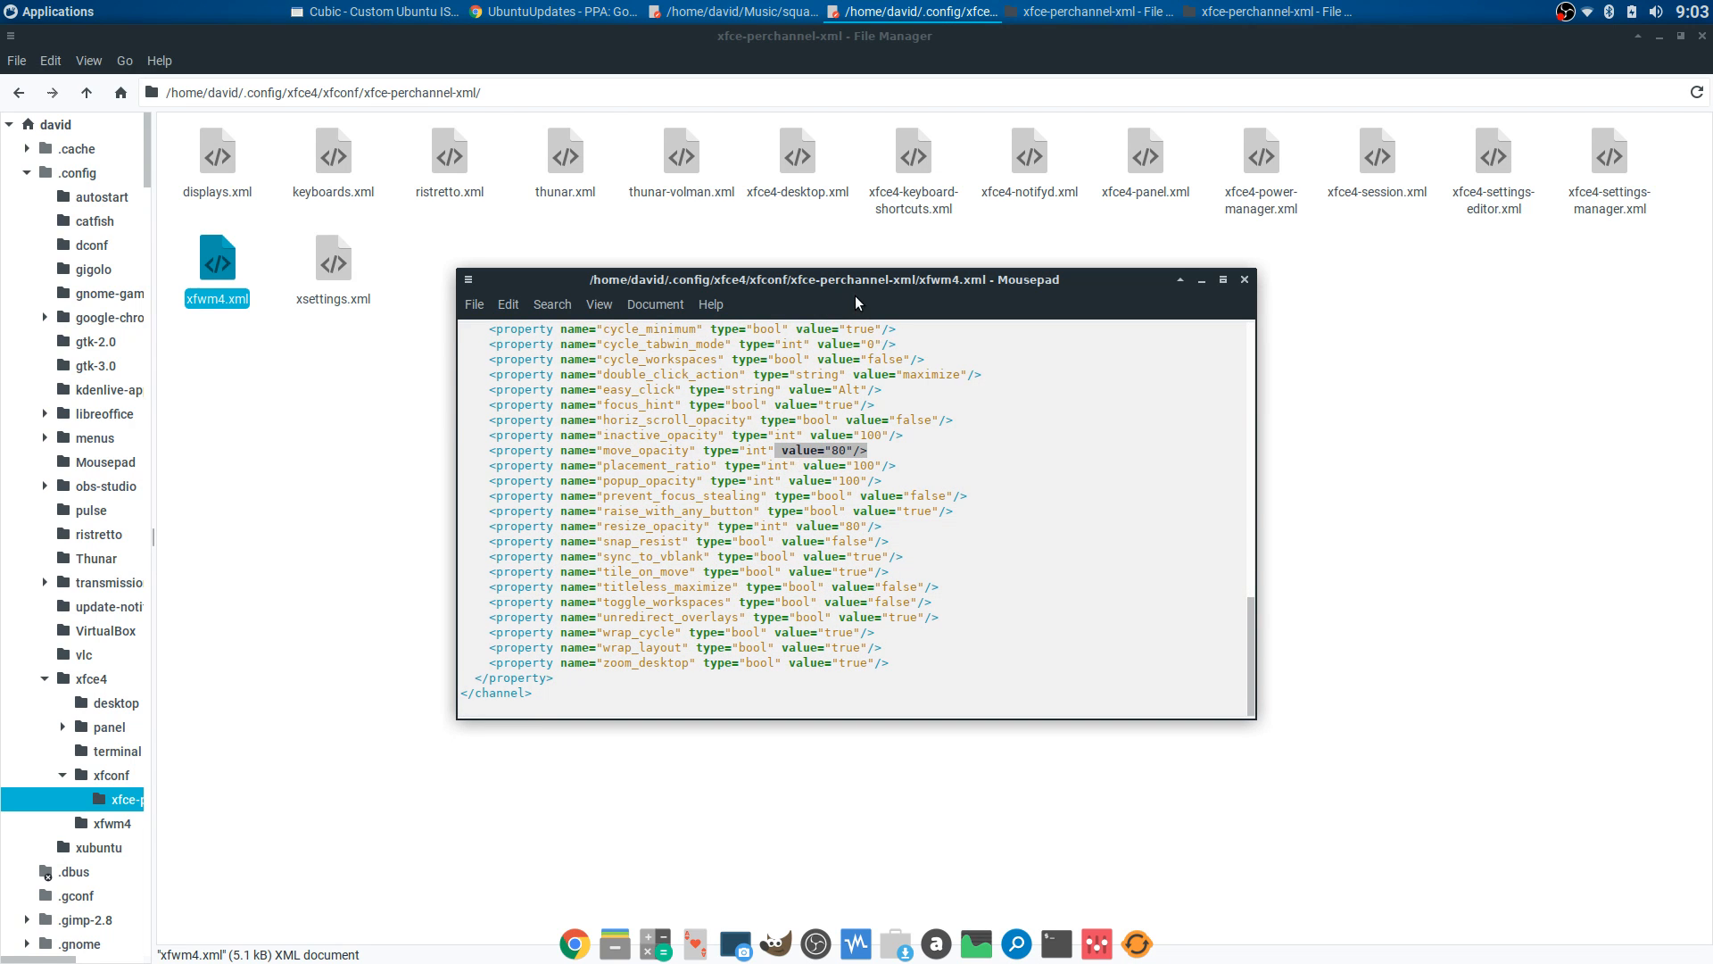
pyautogui.moveTo(837, 280); pyautogui.dragTo(896, 103)
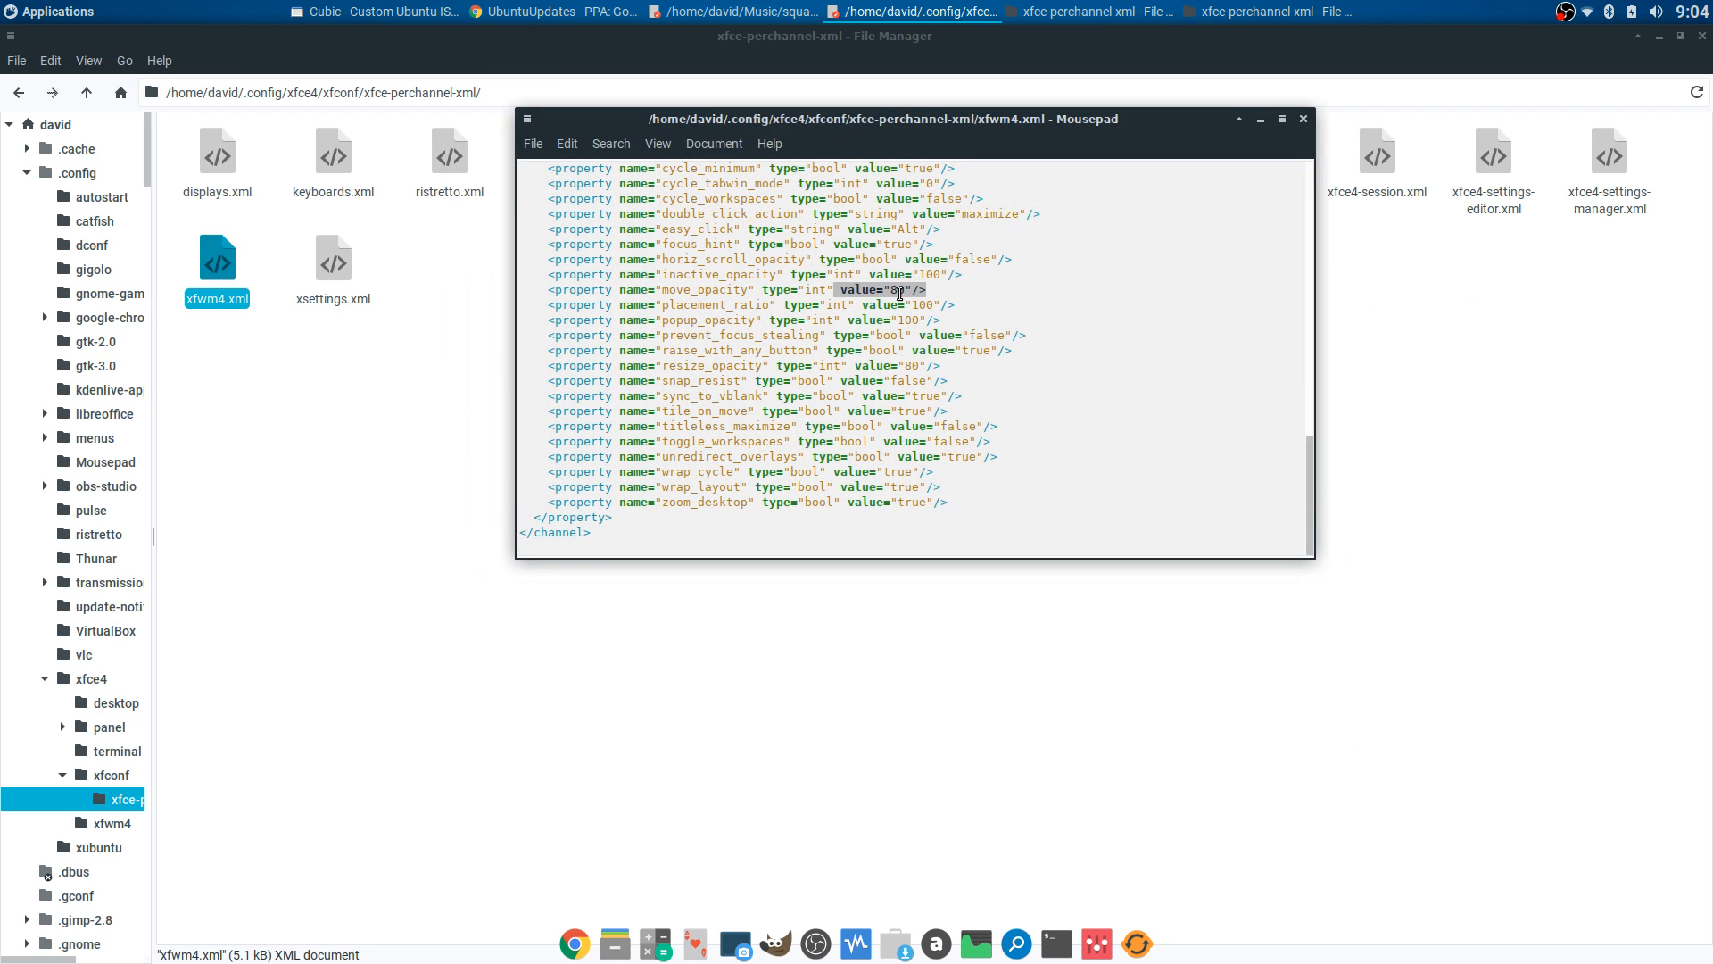
pyautogui.click(894, 291)
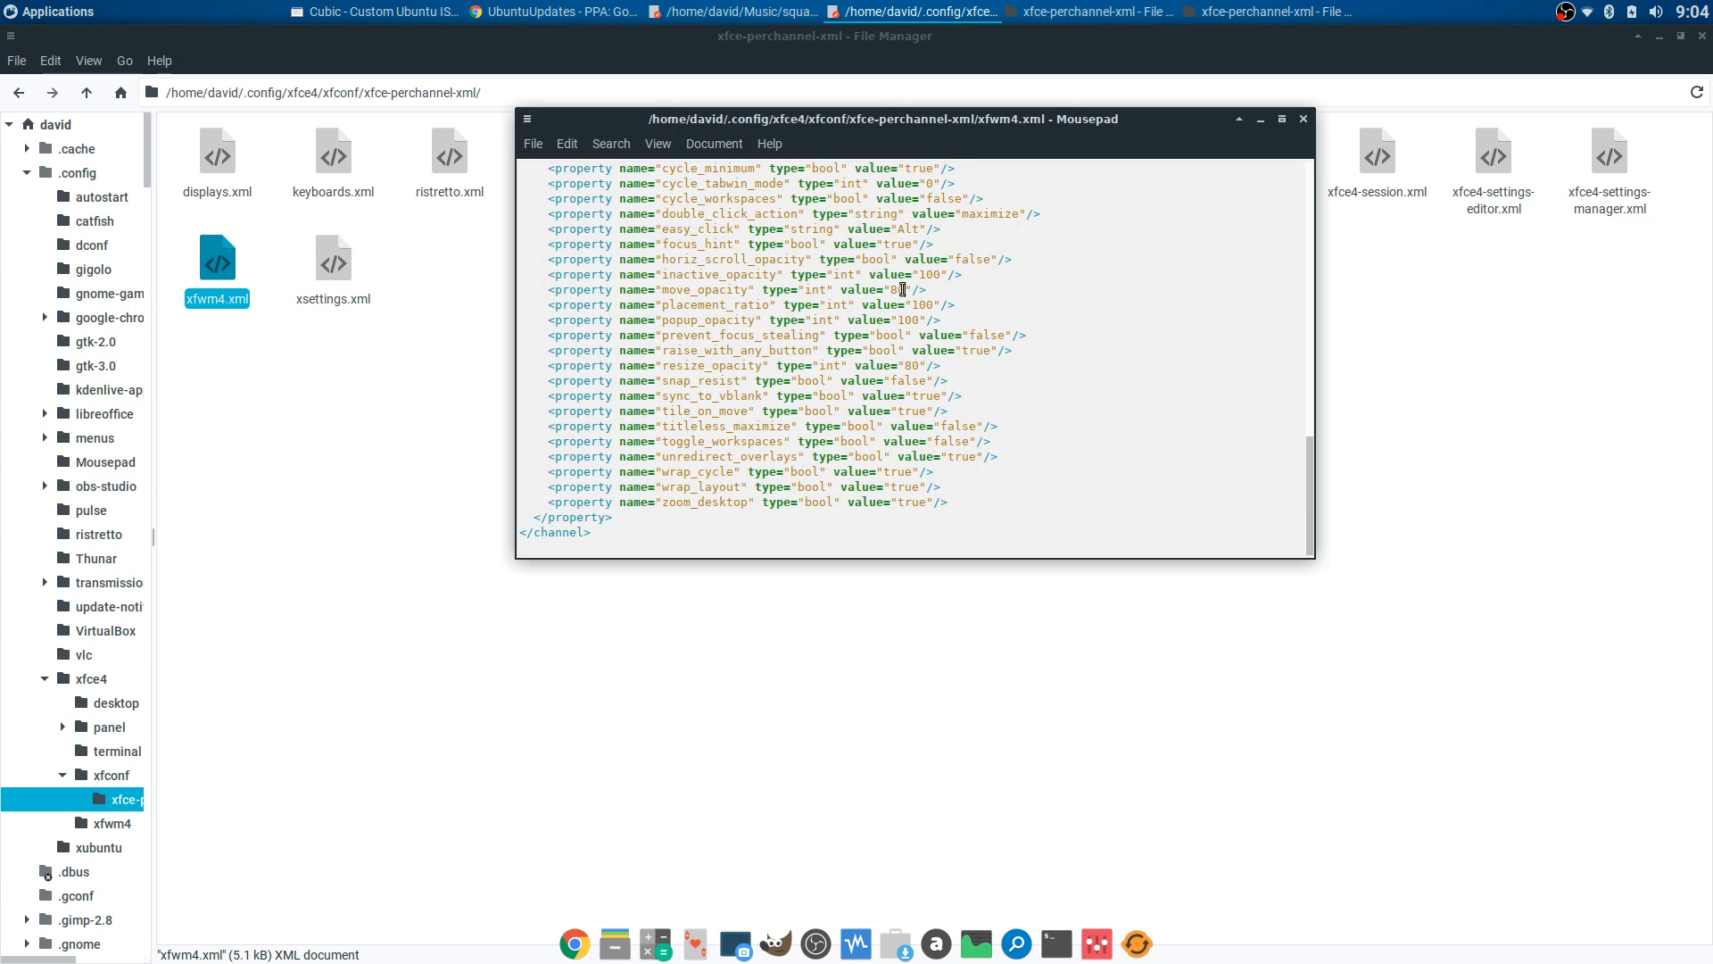
pyautogui.moveTo(903, 290); pyautogui.dragTo(890, 288)
pyautogui.moveTo(917, 365); pyautogui.dragTo(899, 361)
pyautogui.moveTo(665, 289); pyautogui.dragTo(932, 297)
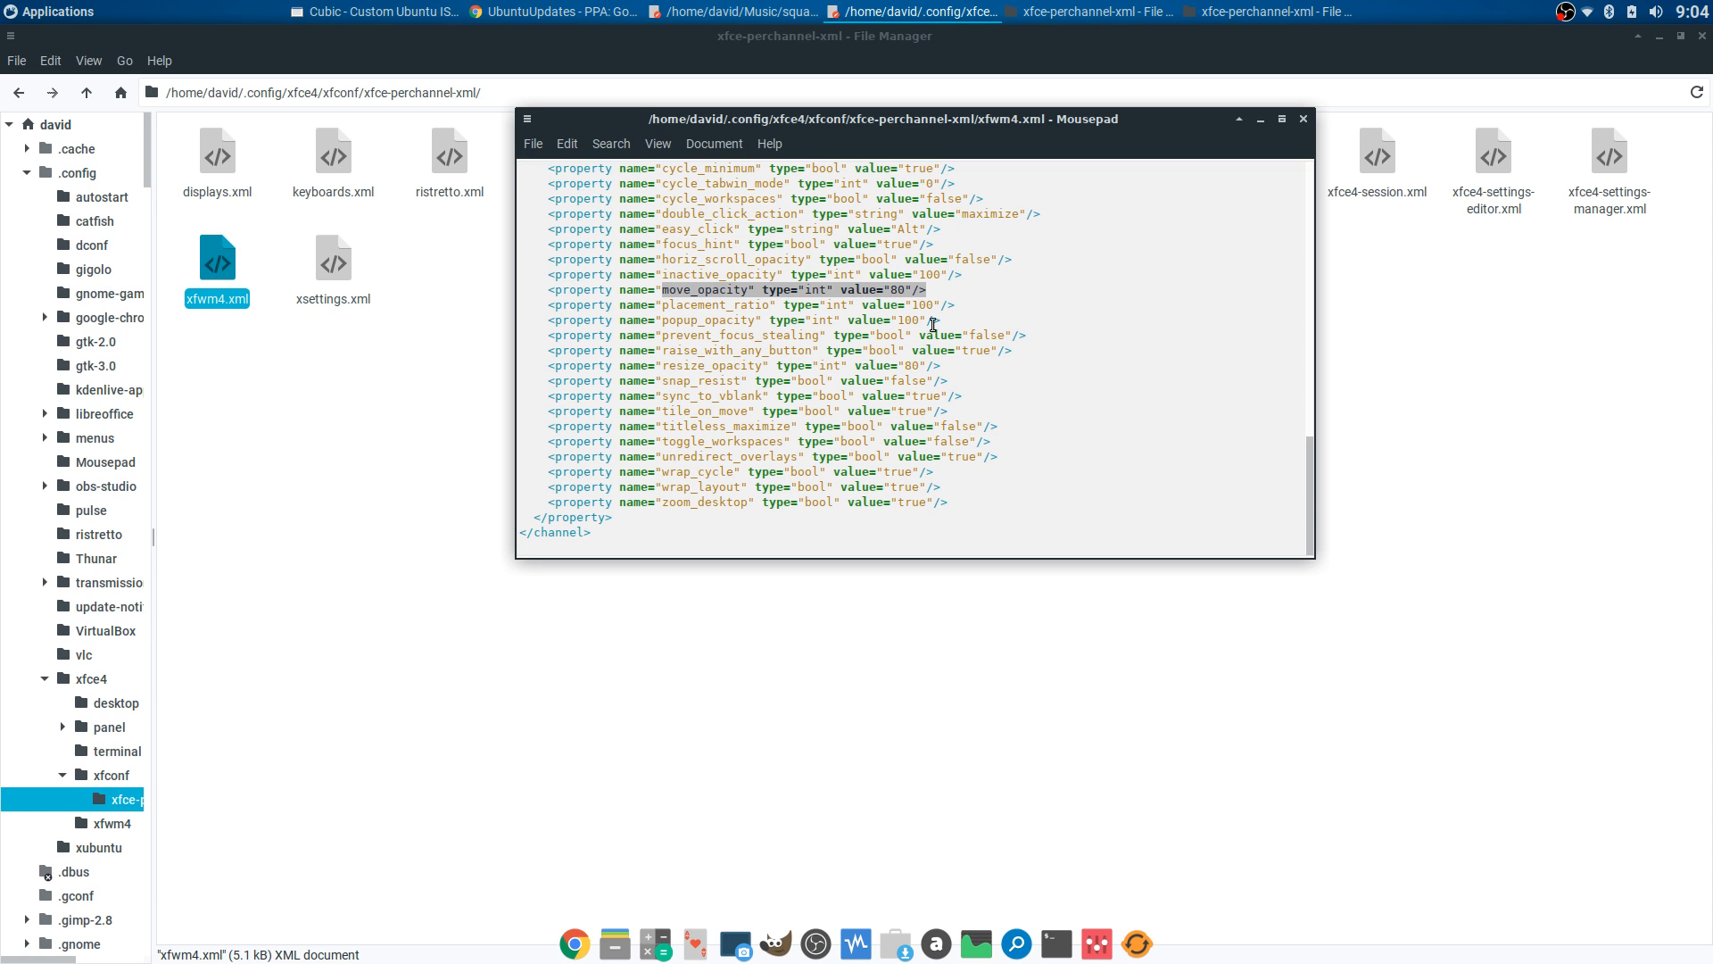
pyautogui.click(931, 338)
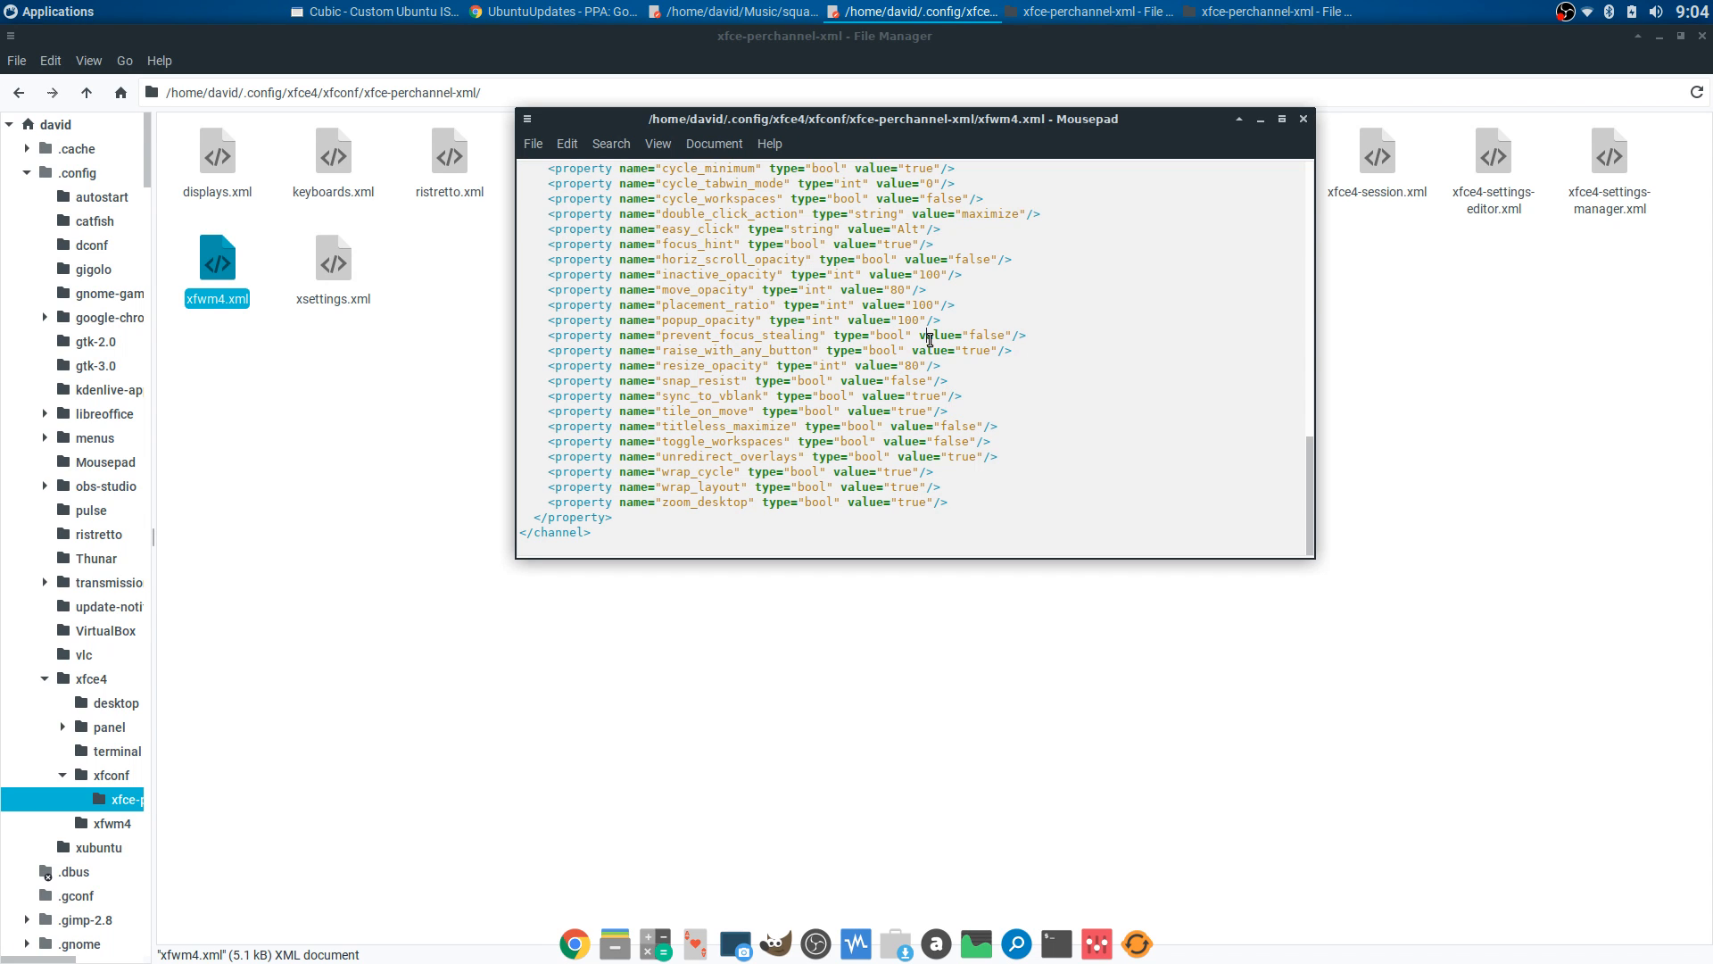
pyautogui.click(1303, 119)
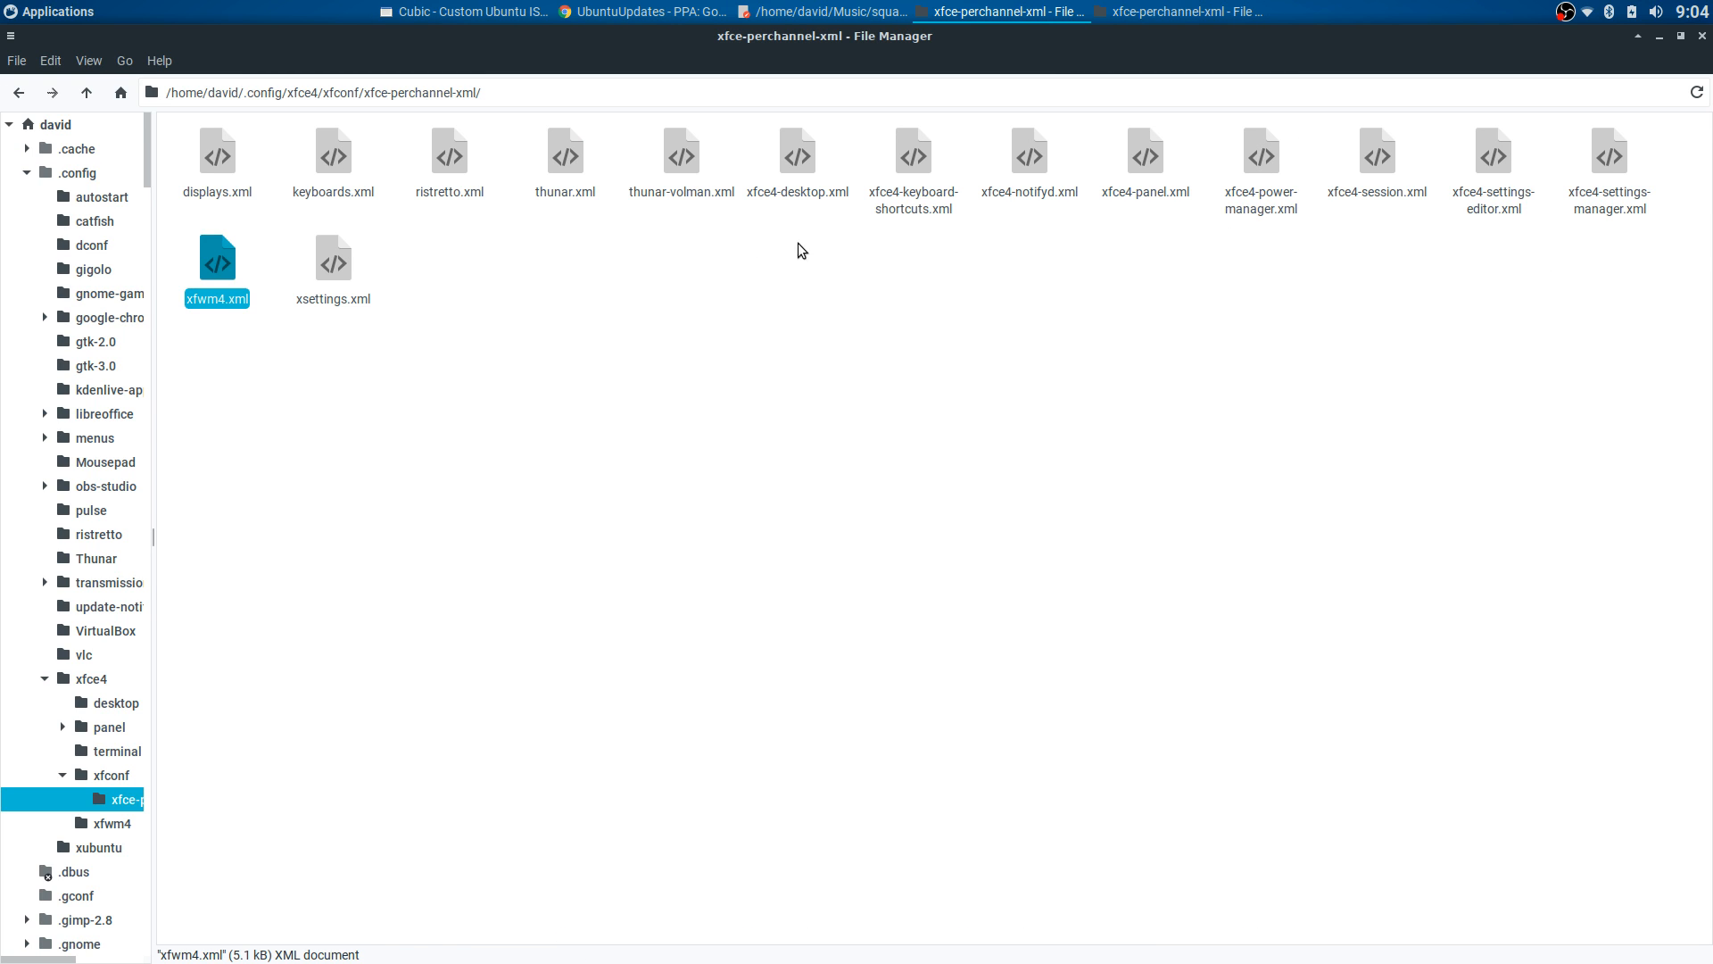
# - Open xfce4-desktop.xml in Mousepad and close it
pyautogui.click(622, 269)
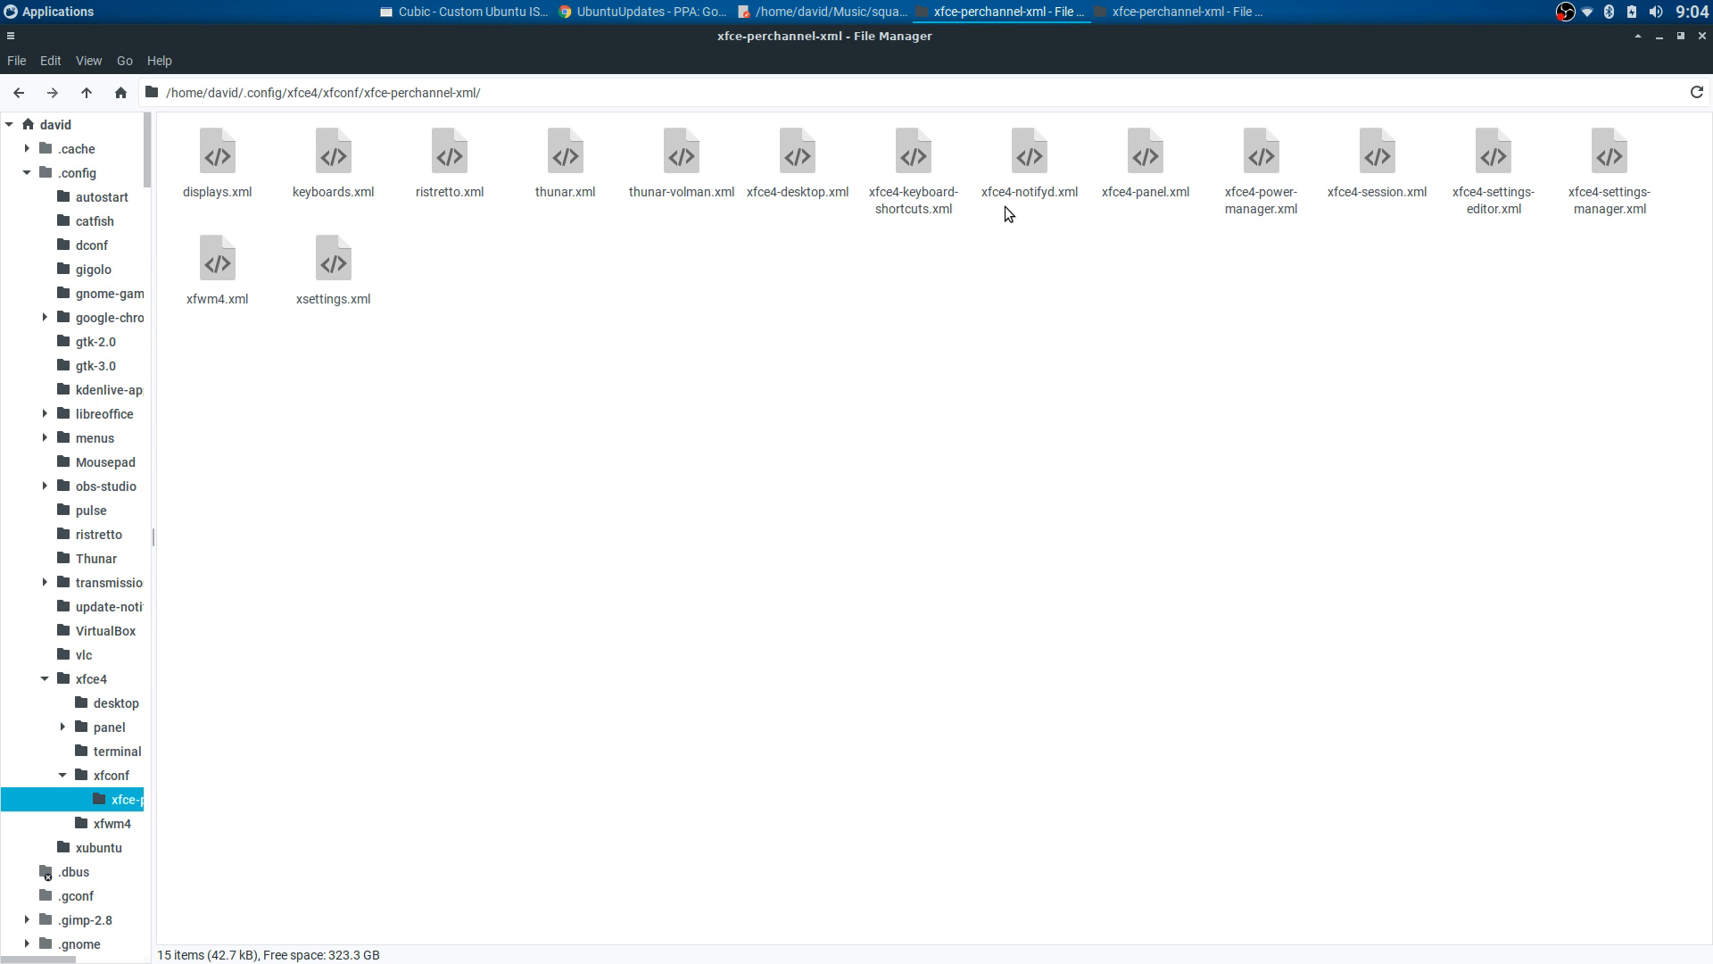
pyautogui.rightClick(800, 165)
pyautogui.click(819, 179)
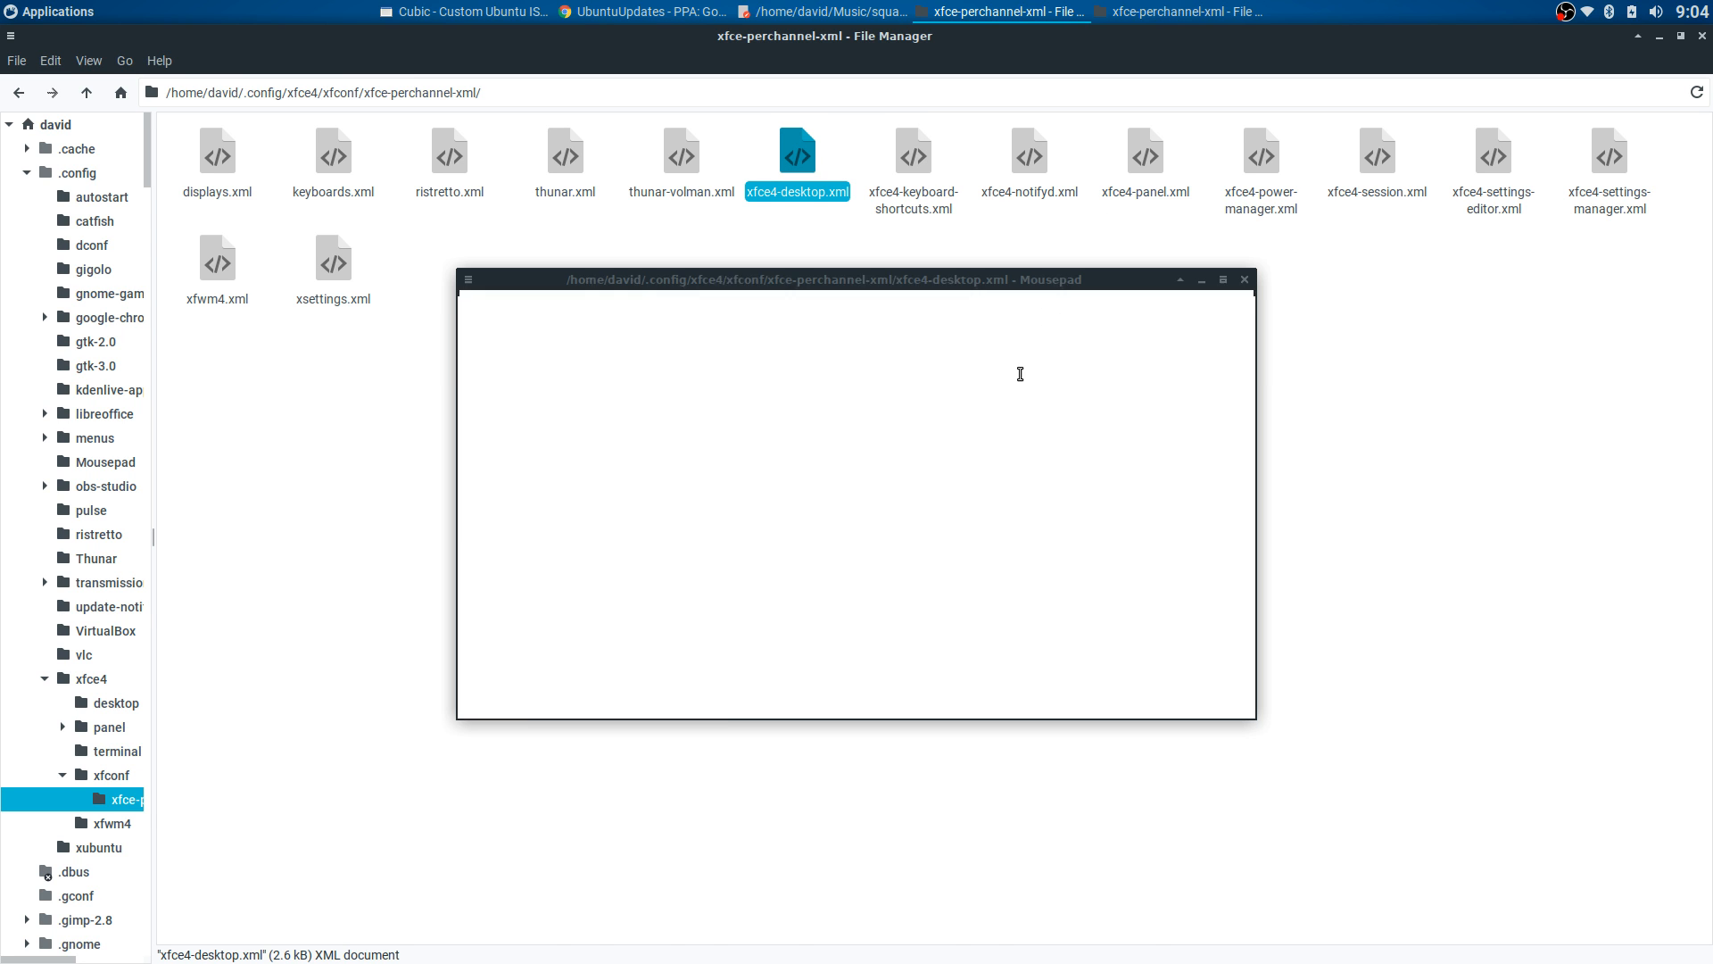
pyautogui.click(1245, 279)
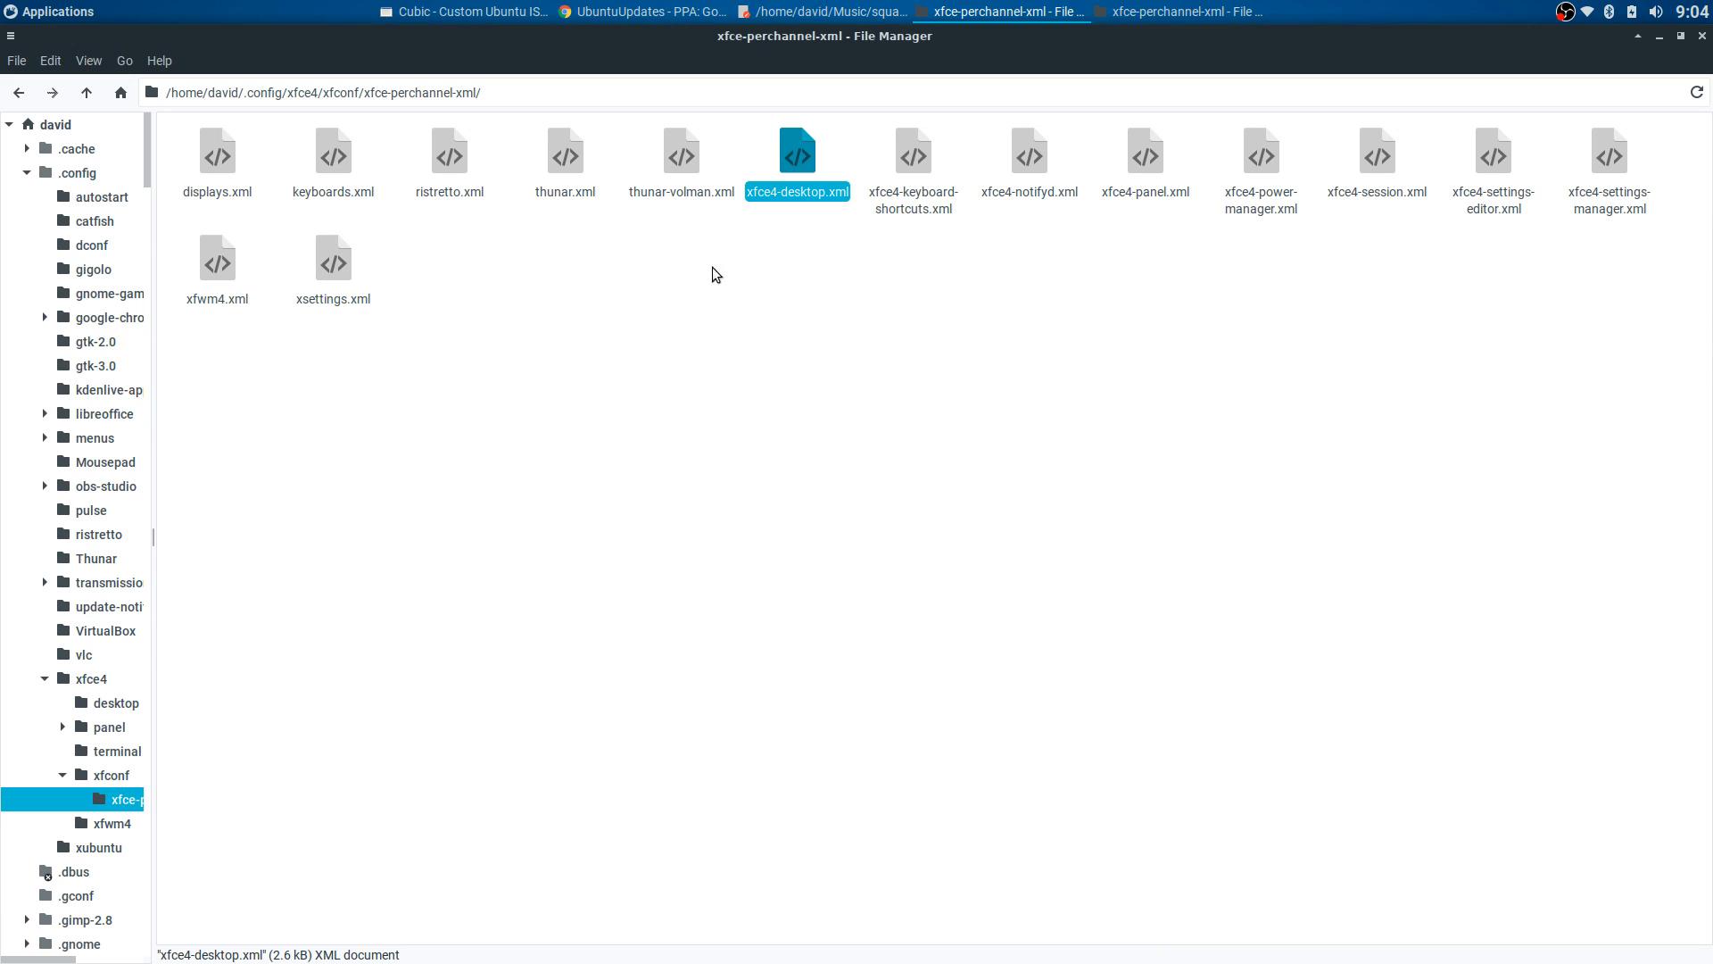
# - Go to the panel folder and view datetime-12.rc (time font Roboto Bold 19)
pyautogui.click(18, 92)
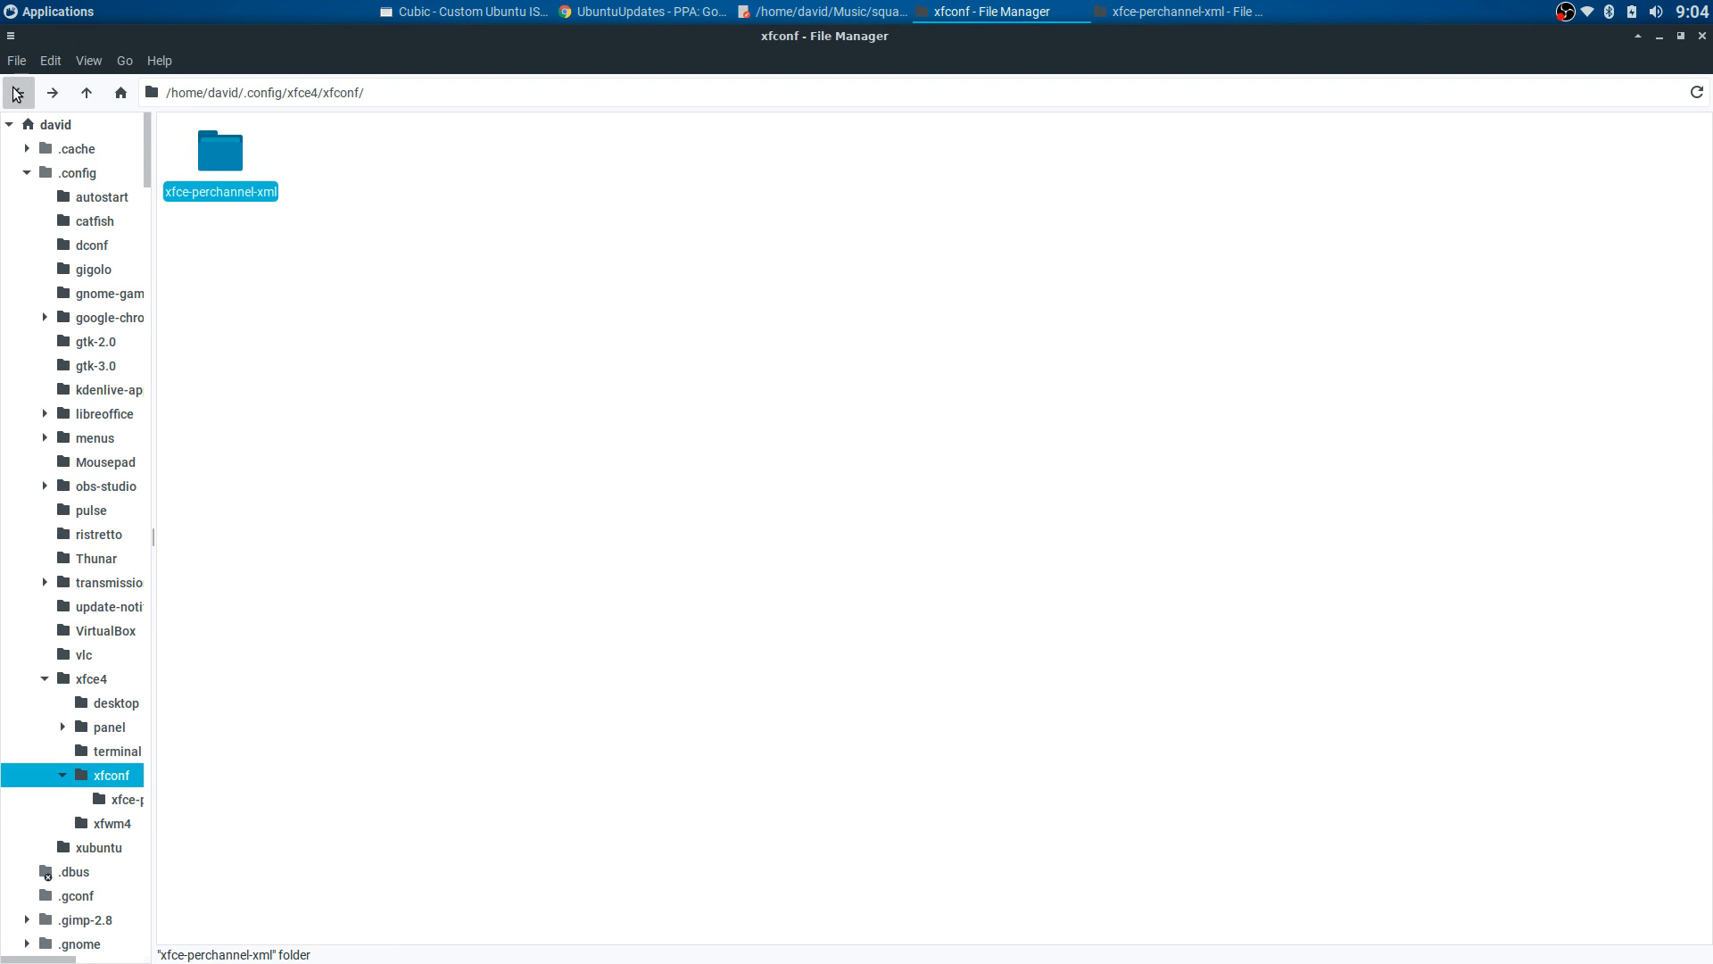
pyautogui.click(18, 92)
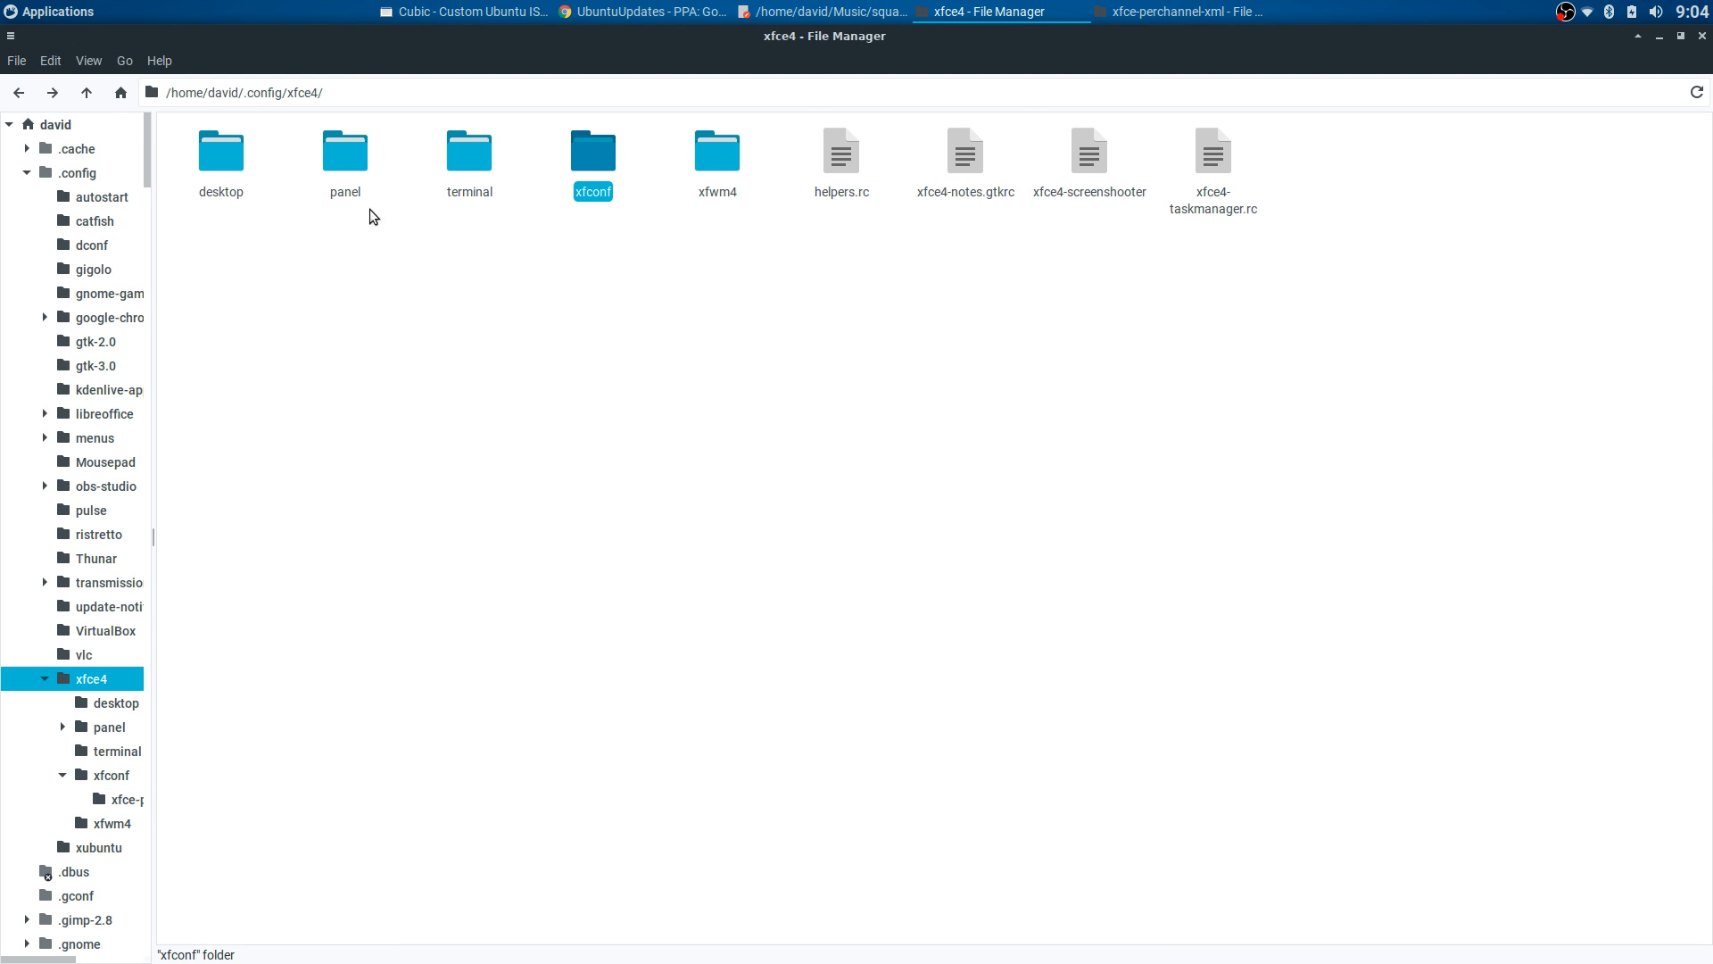
pyautogui.doubleClick(339, 173)
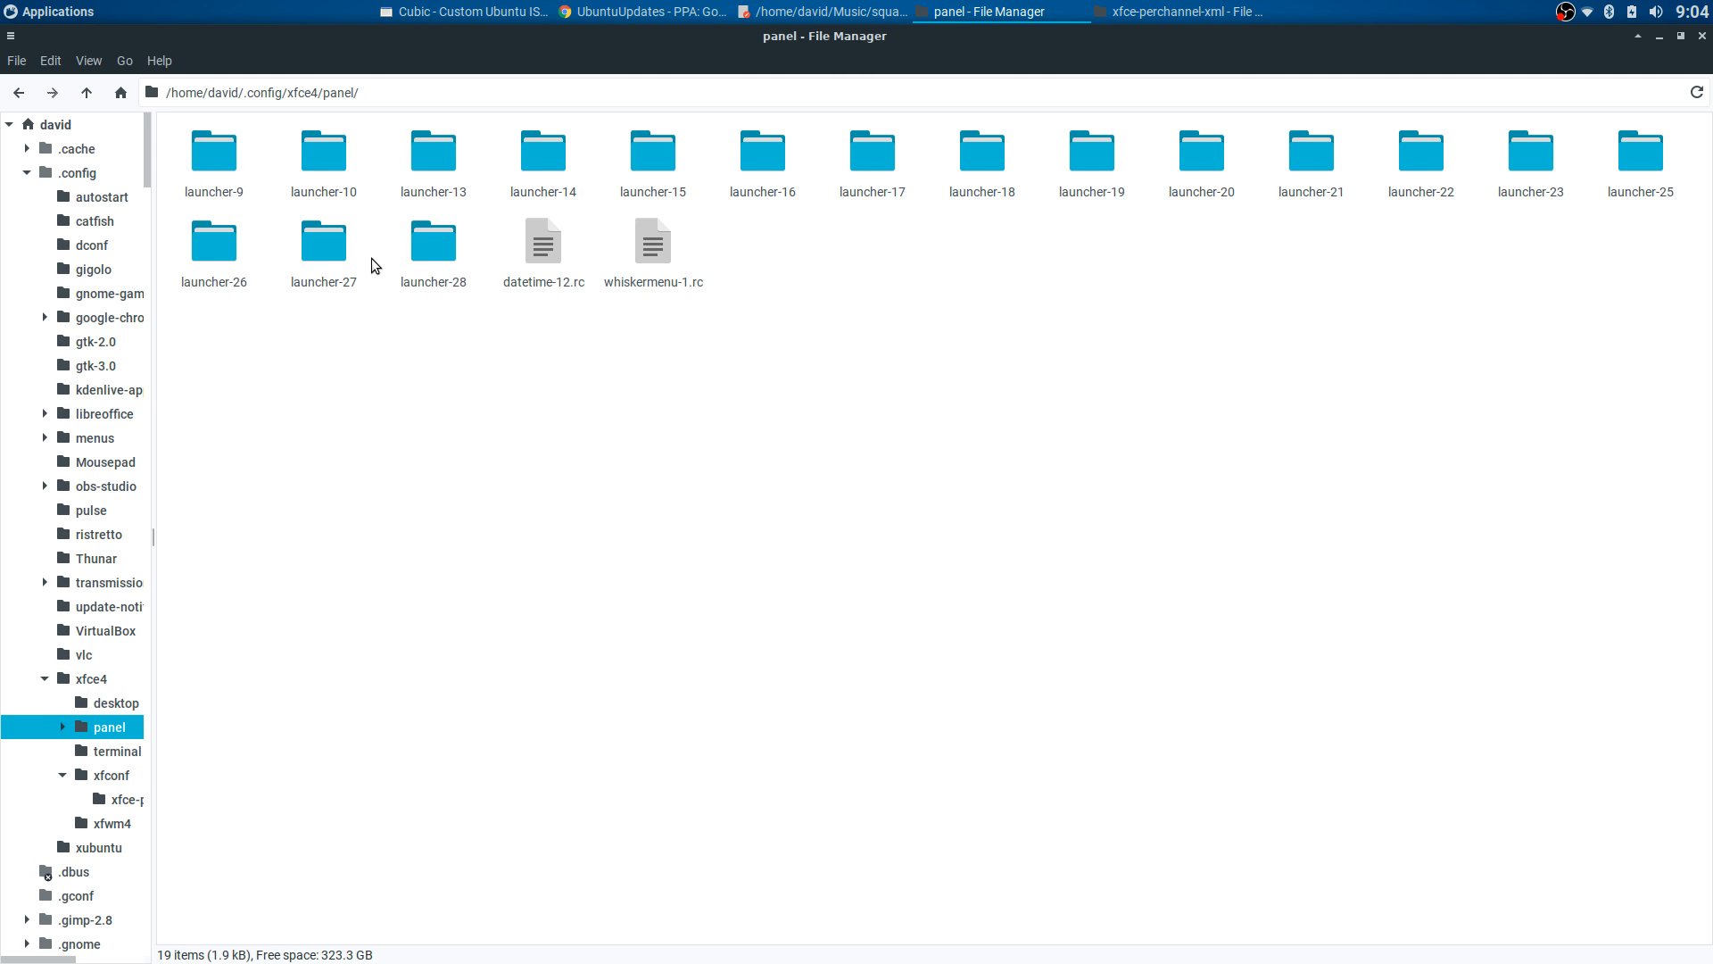
pyautogui.click(539, 284)
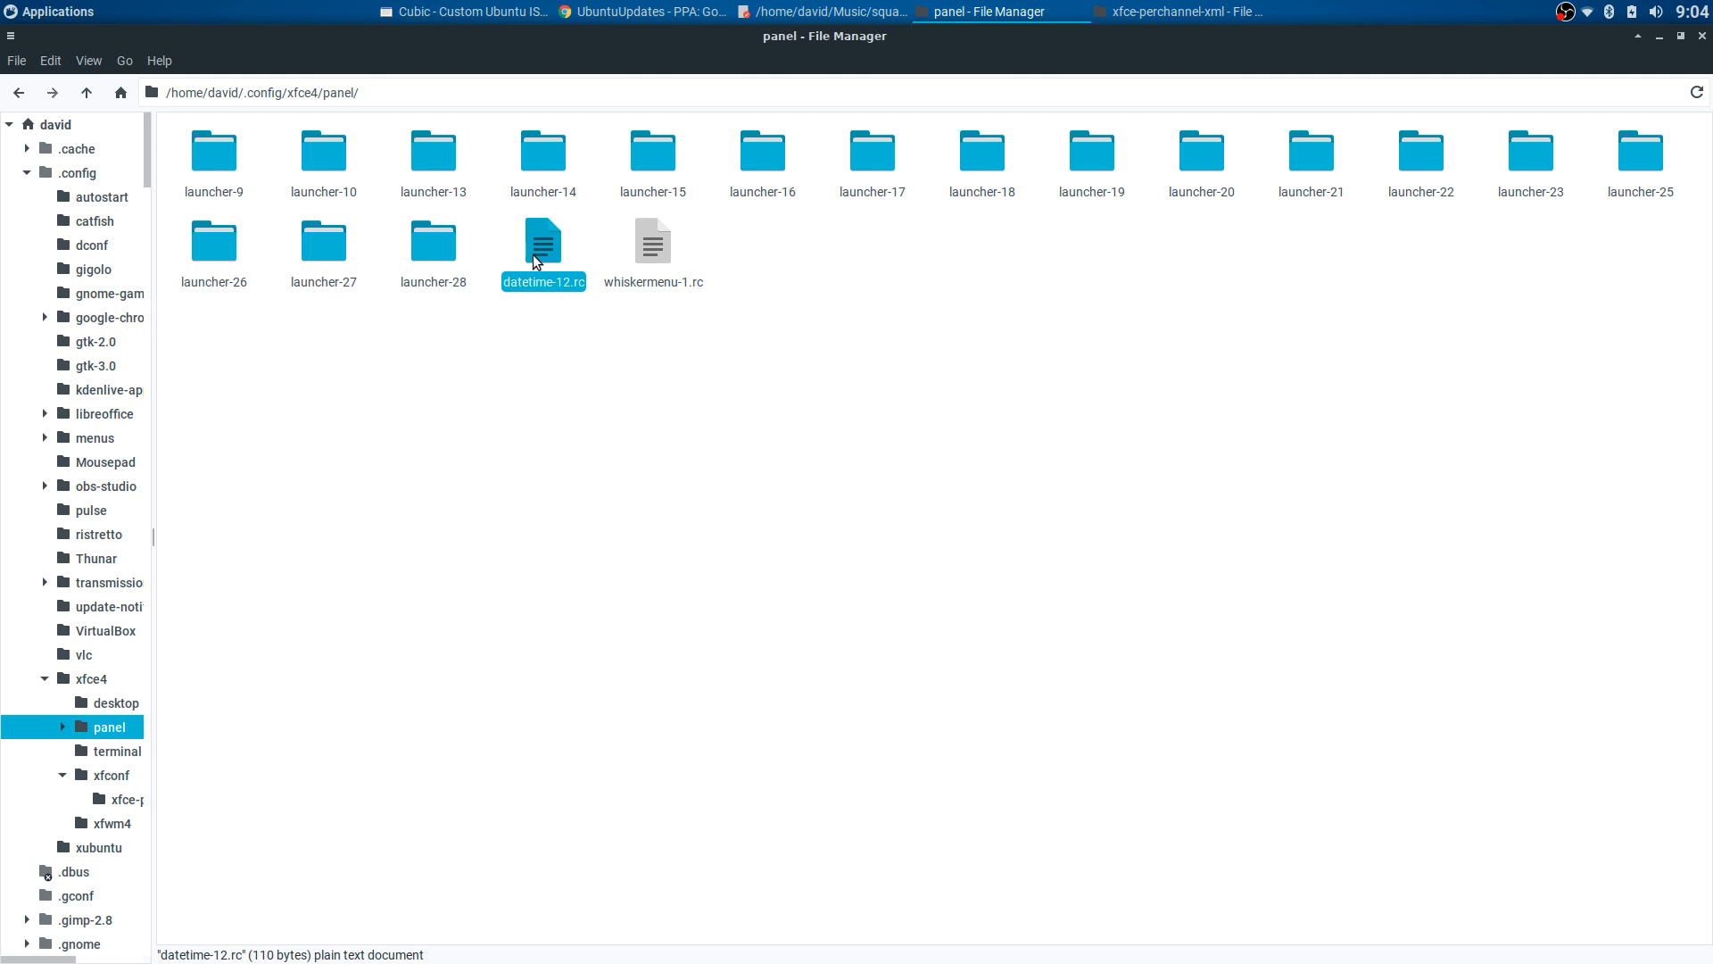
pyautogui.doubleClick(539, 262)
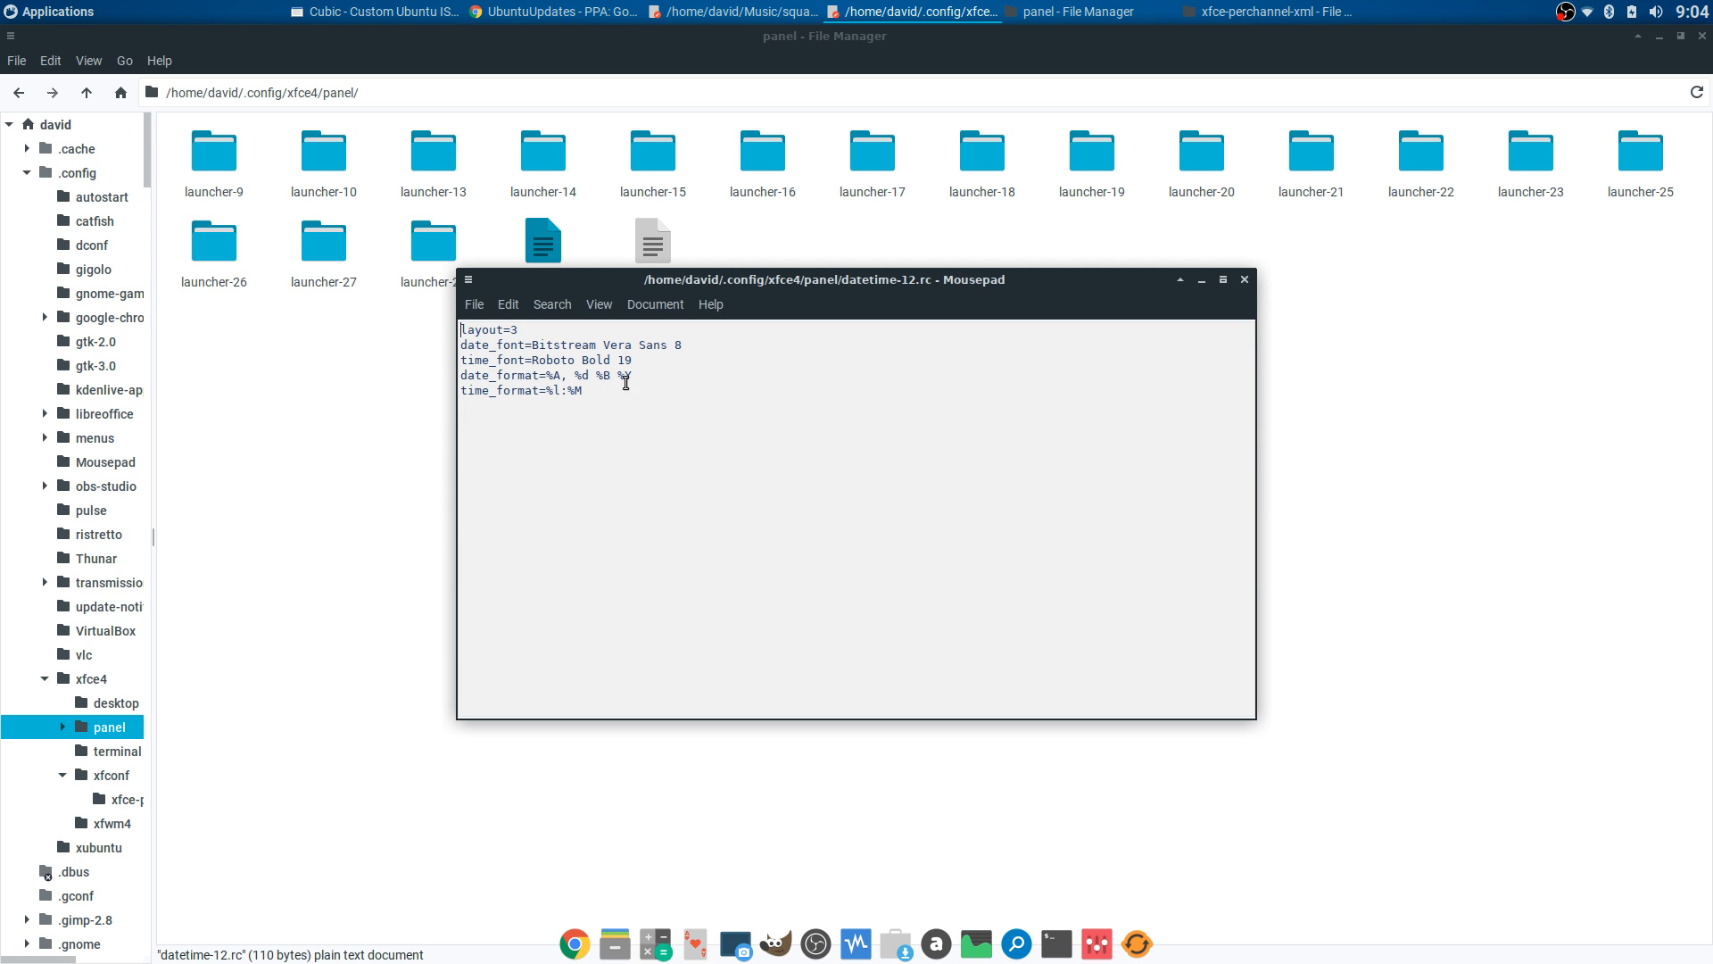
pyautogui.click(1243, 280)
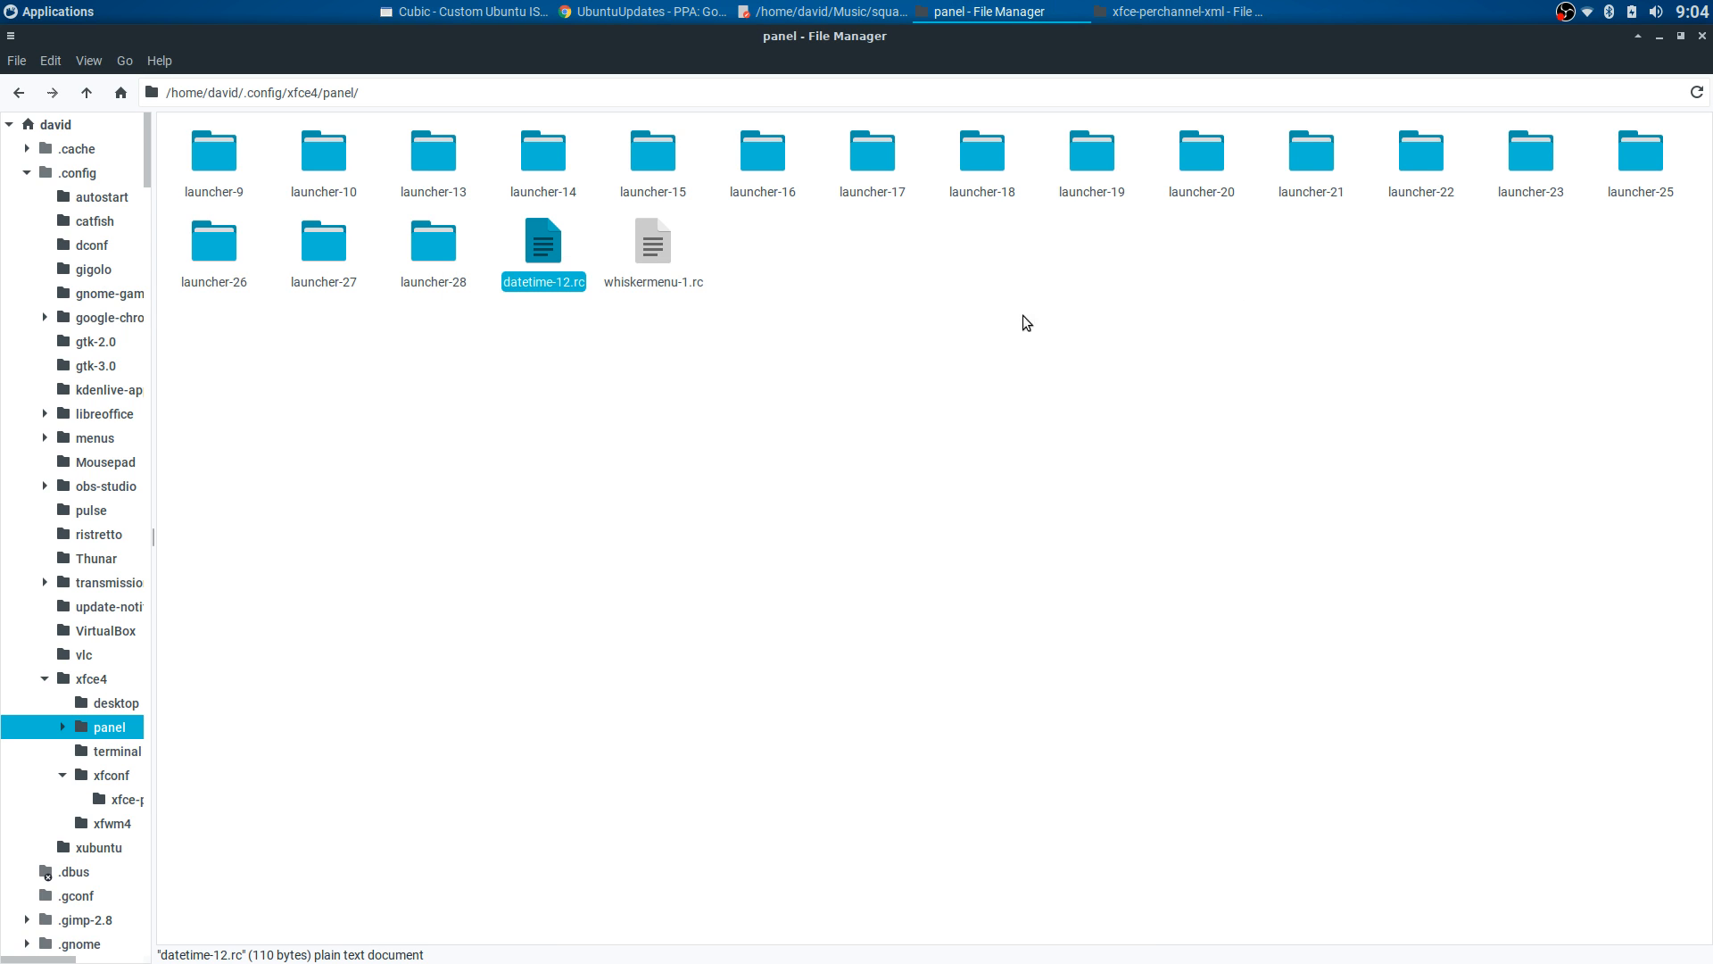
# - Open whiskermenu-1.rc, scroll through its settings, close it, and step back
pyautogui.doubleClick(653, 265)
pyautogui.scroll(-5, 633, 442)
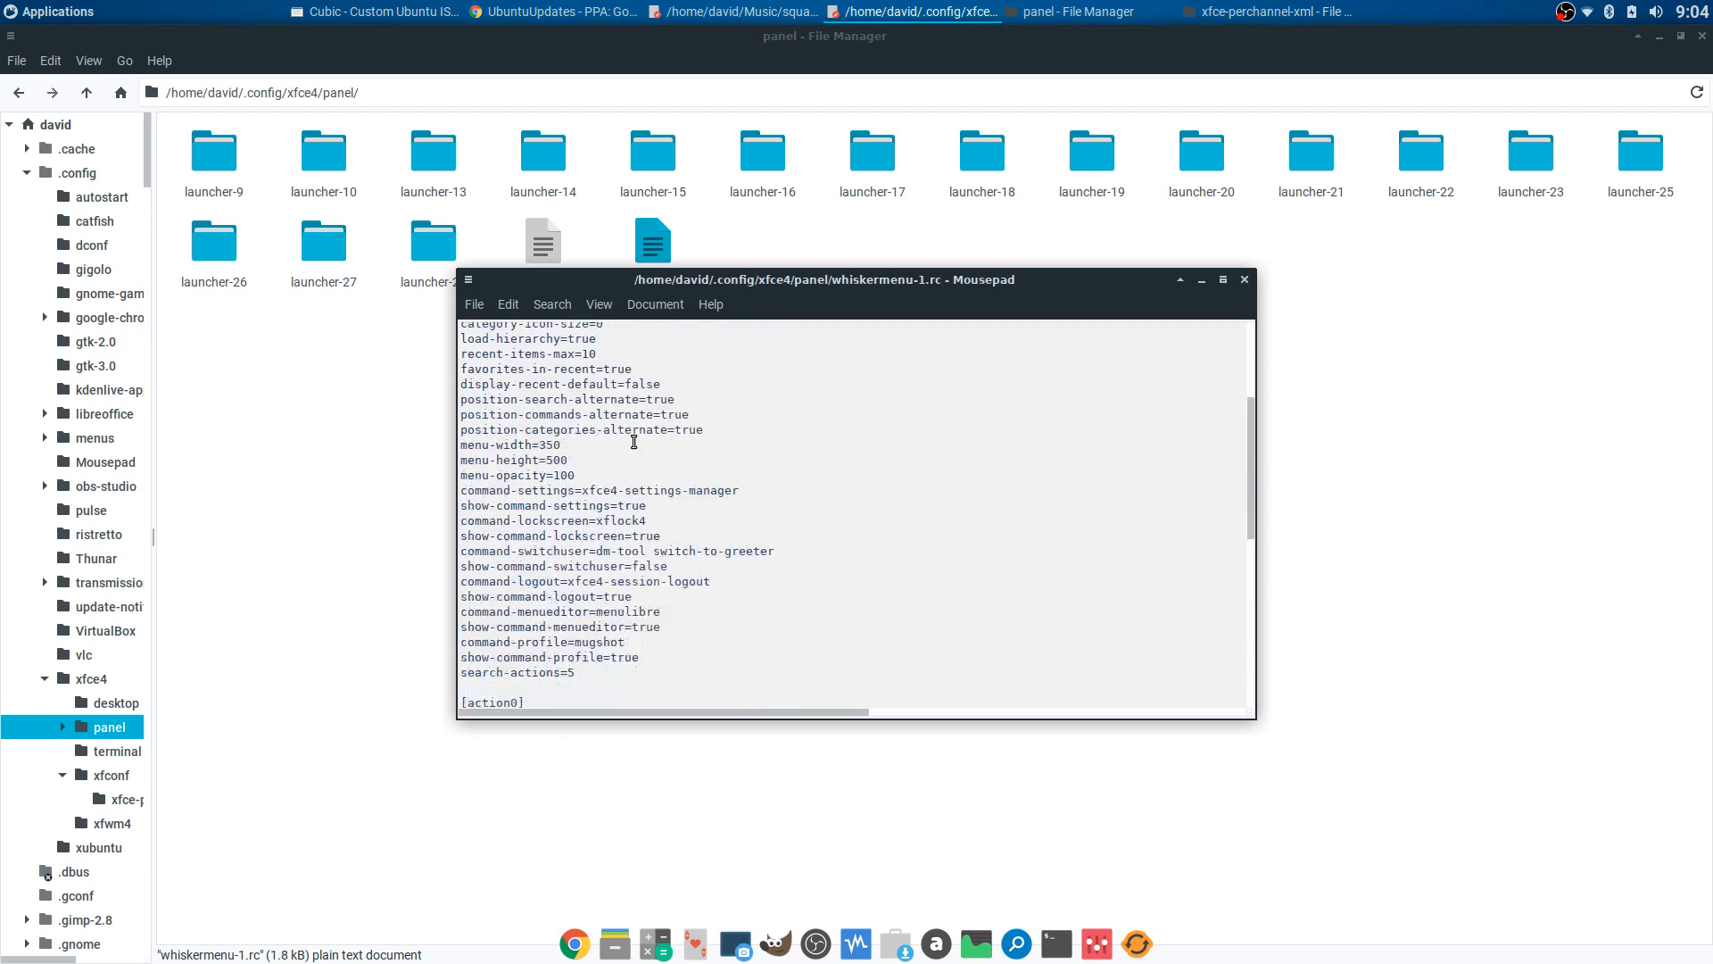
pyautogui.scroll(5, 634, 442)
pyautogui.click(1243, 280)
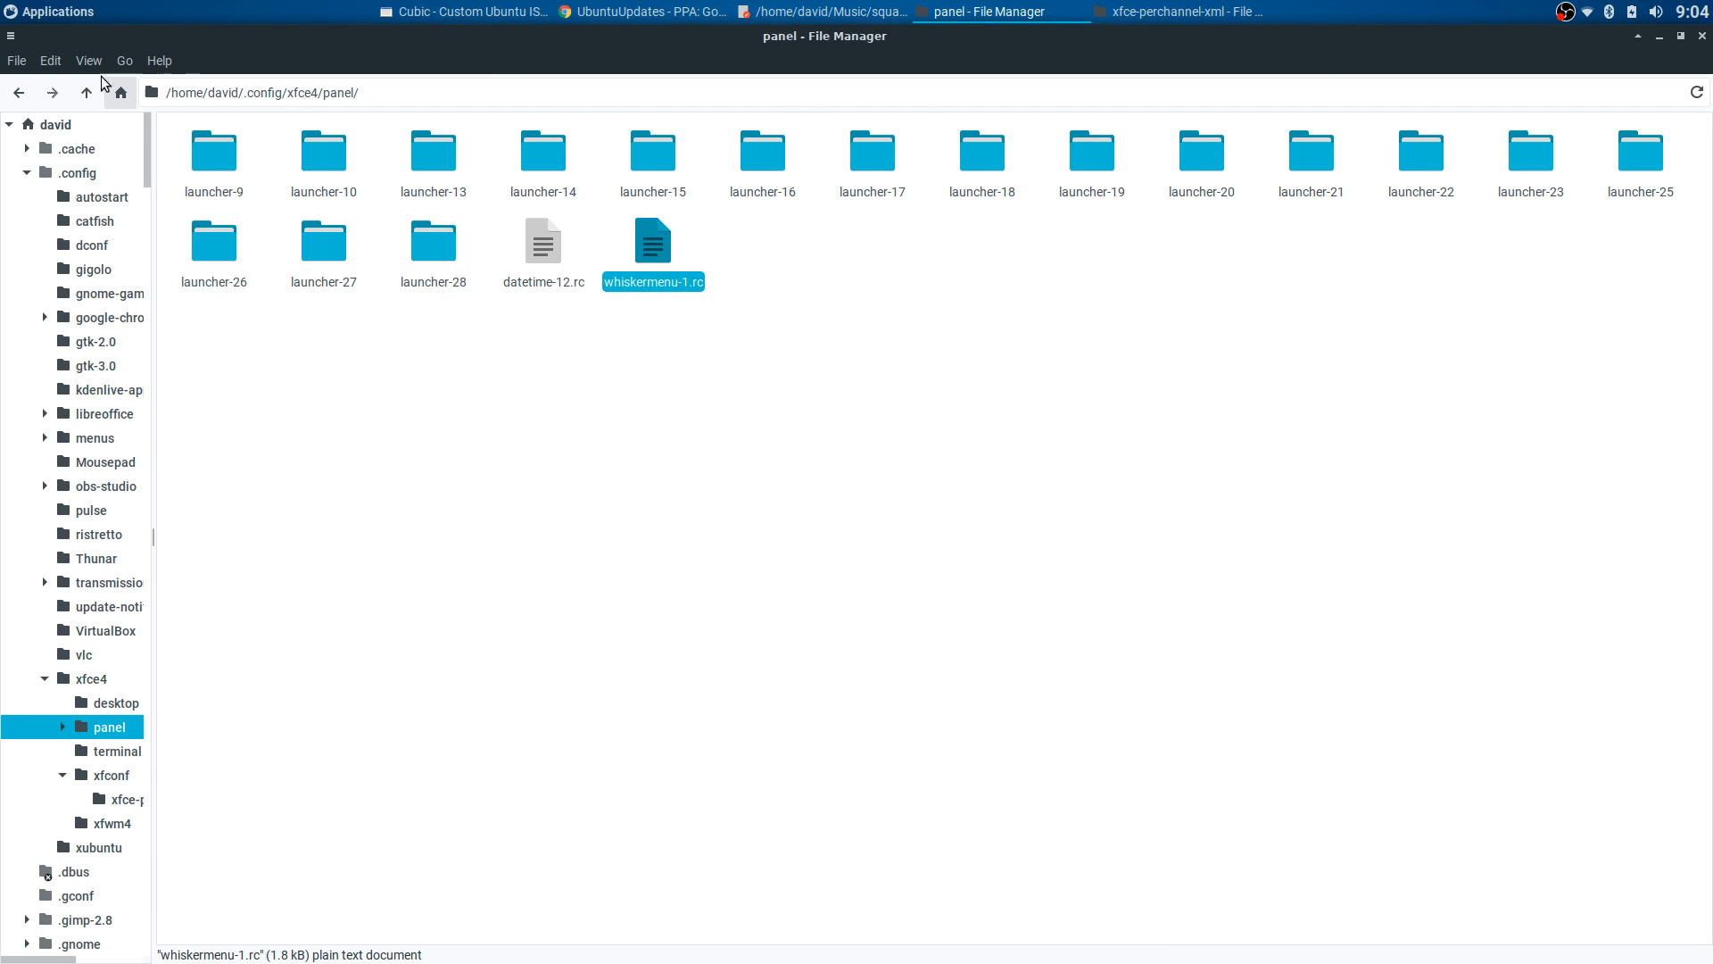
pyautogui.click(19, 92)
# - Switch to the squashfs window and step back through xfce4, .config and xdg-xubuntu to xdg
pyautogui.click(19, 92)
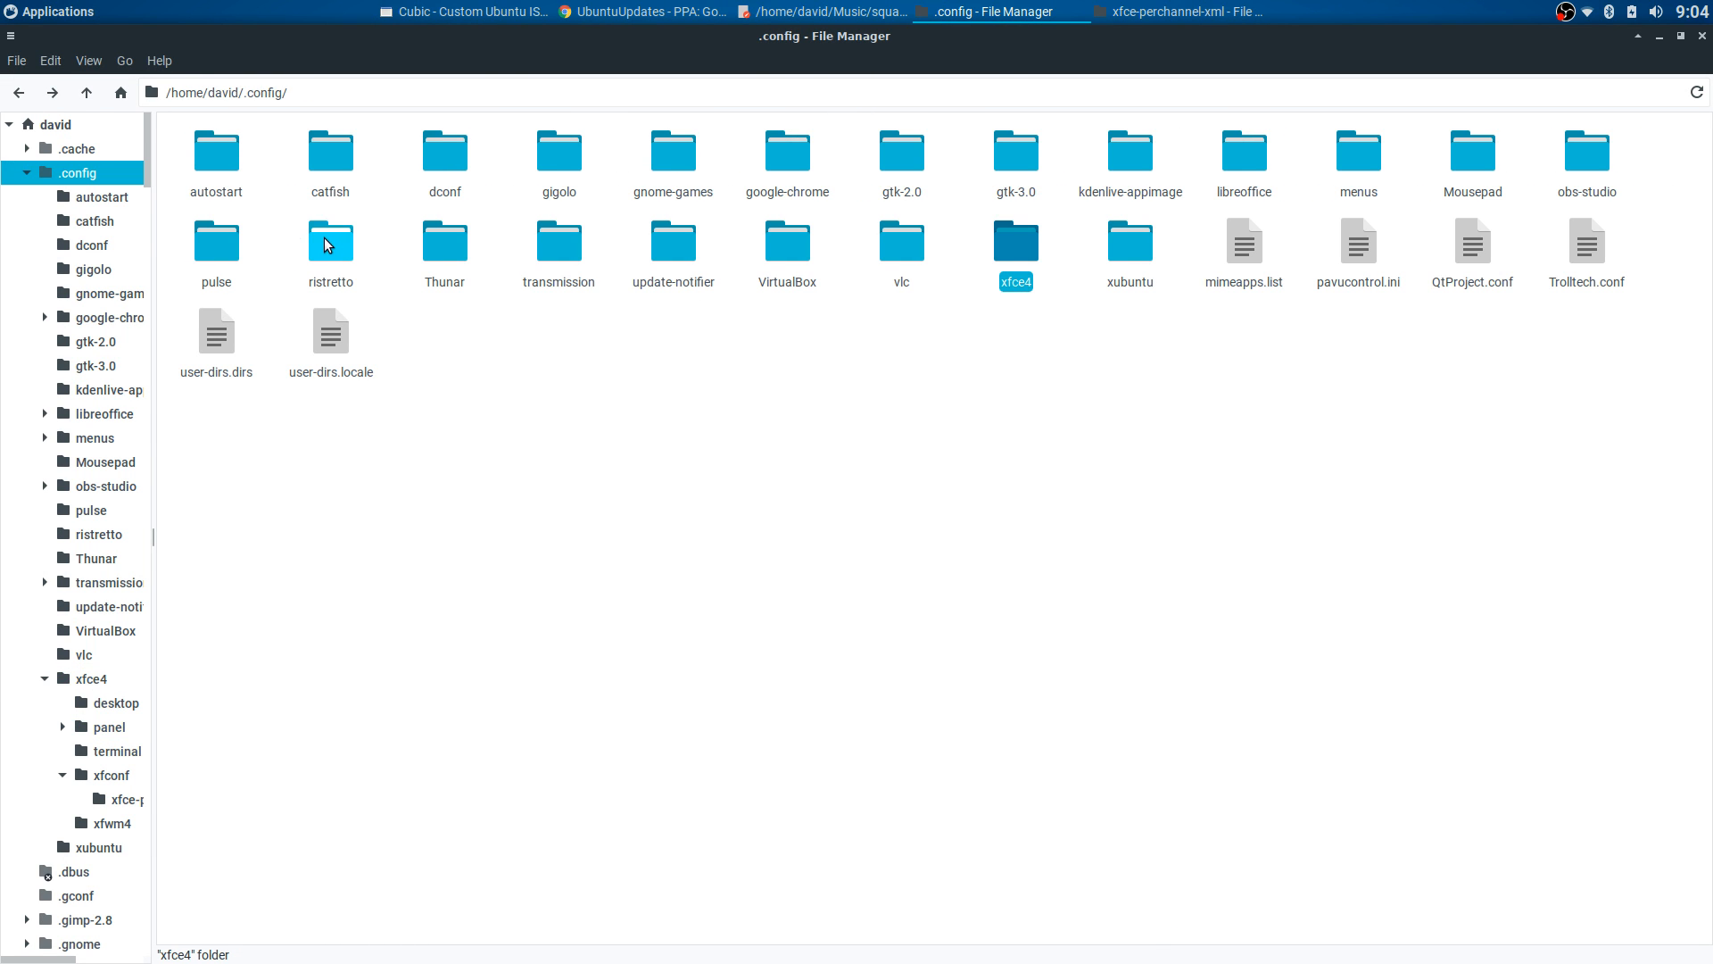
pyautogui.click(656, 361)
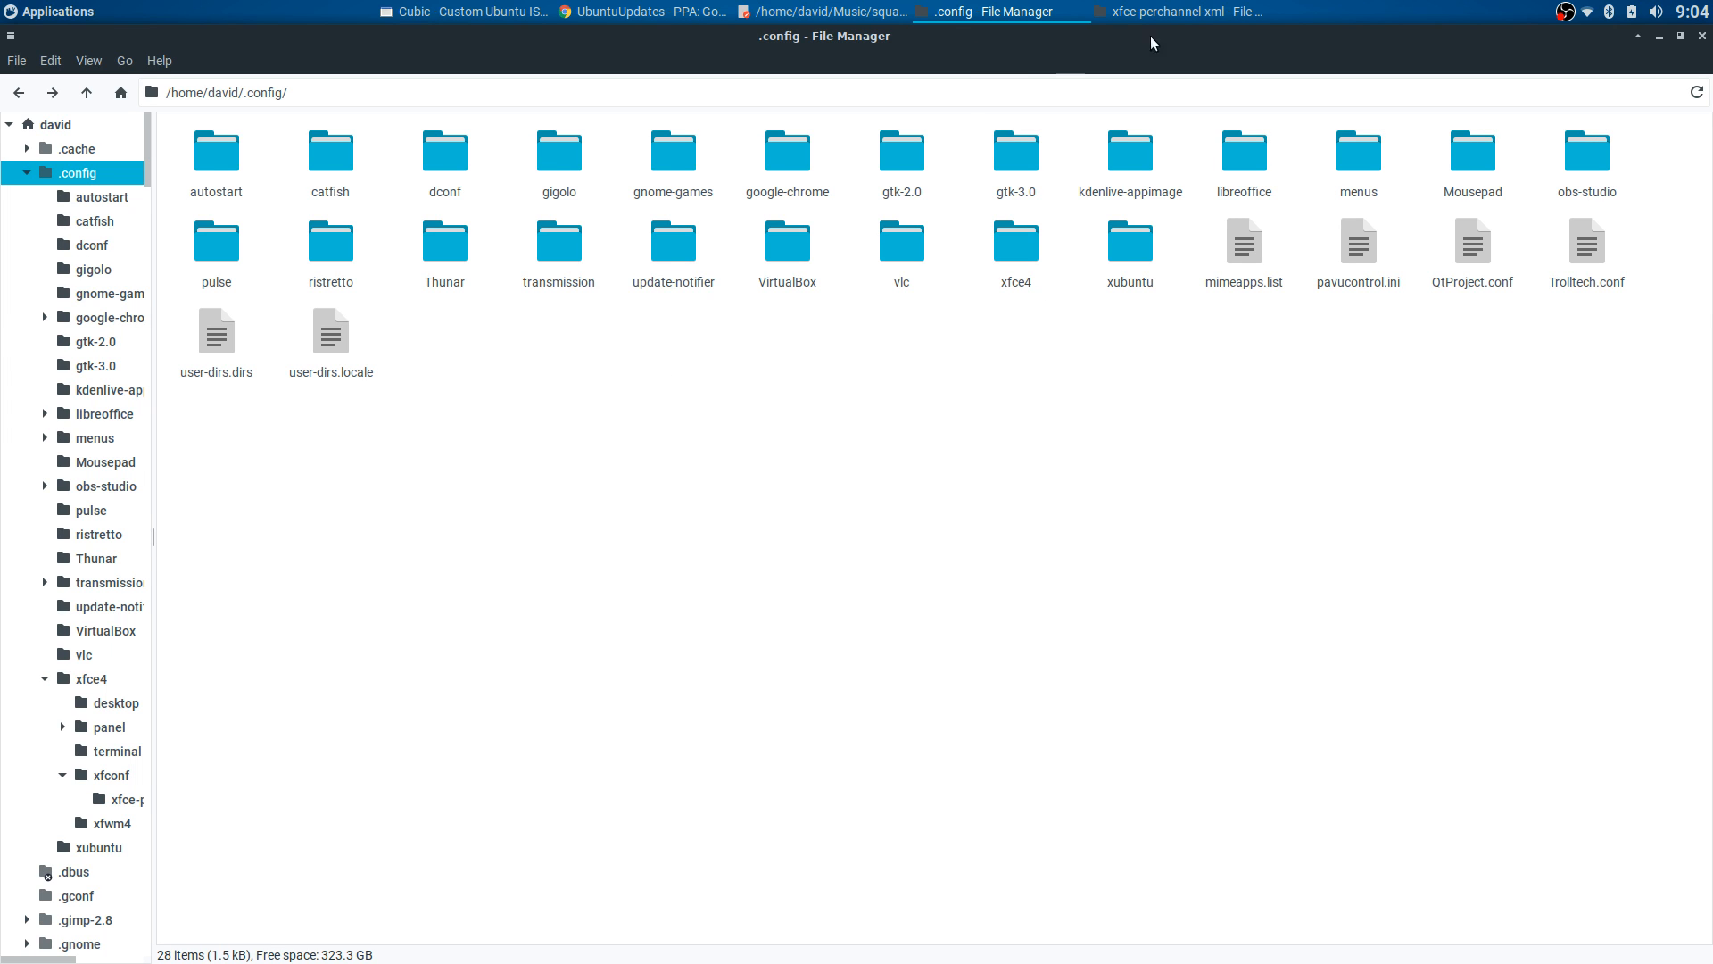
pyautogui.click(1183, 12)
pyautogui.click(1104, 337)
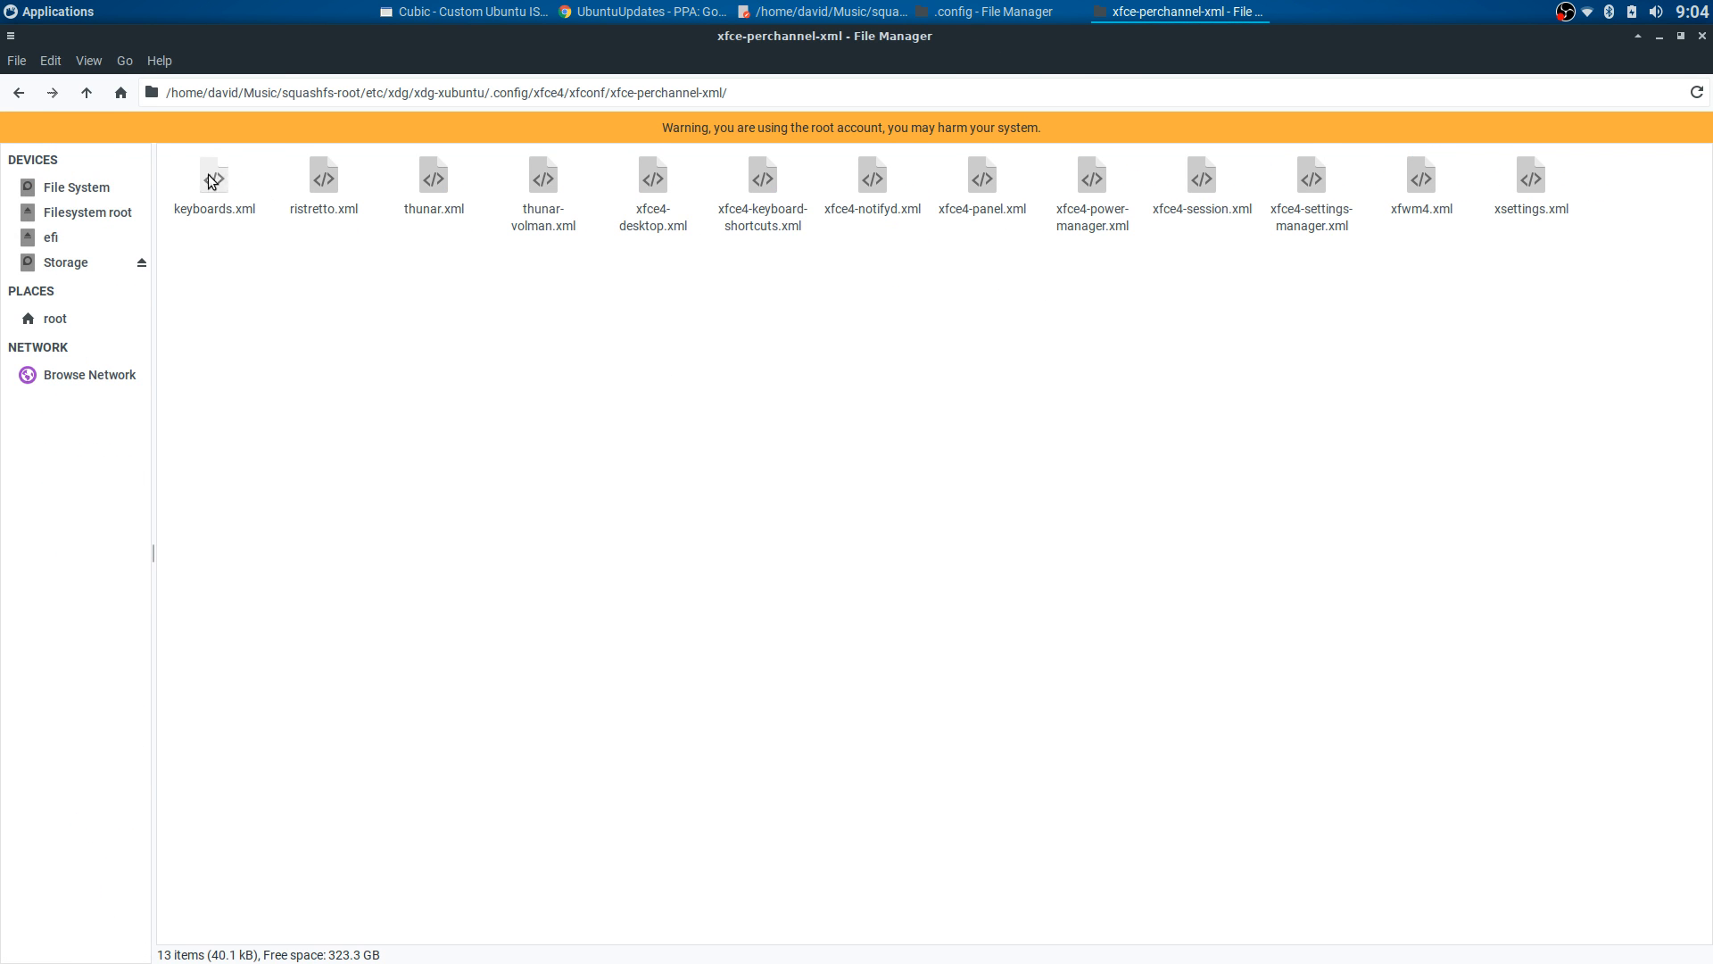
pyautogui.click(19, 92)
pyautogui.click(19, 92)
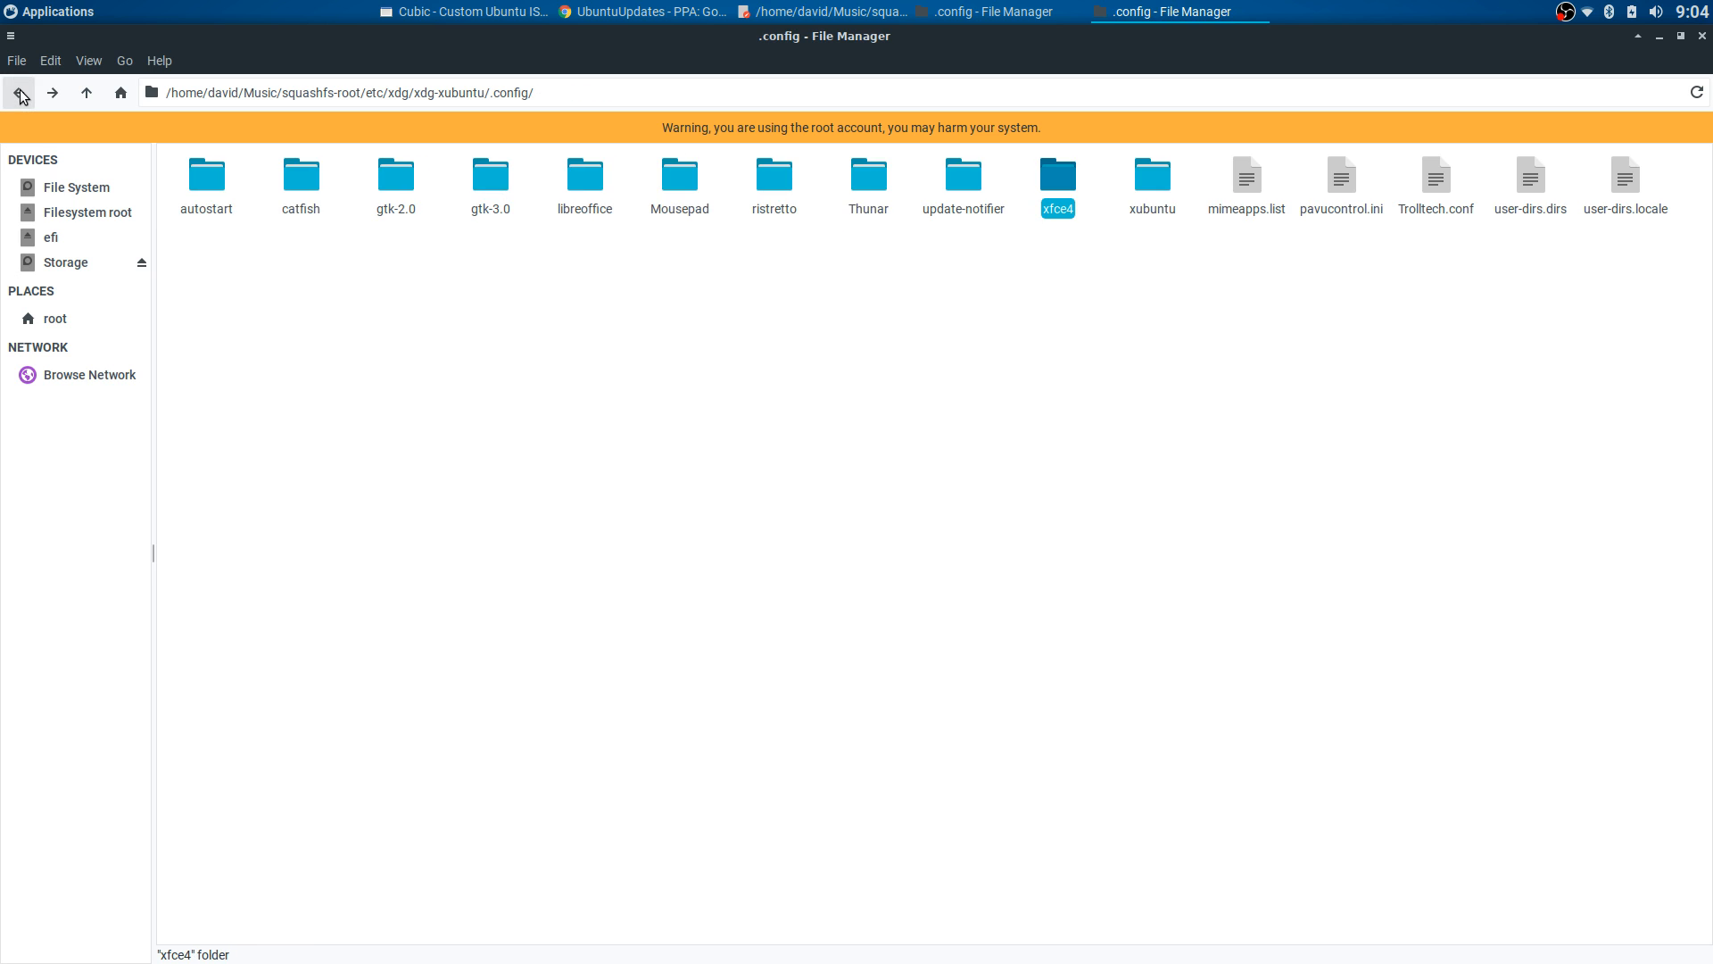
pyautogui.click(678, 280)
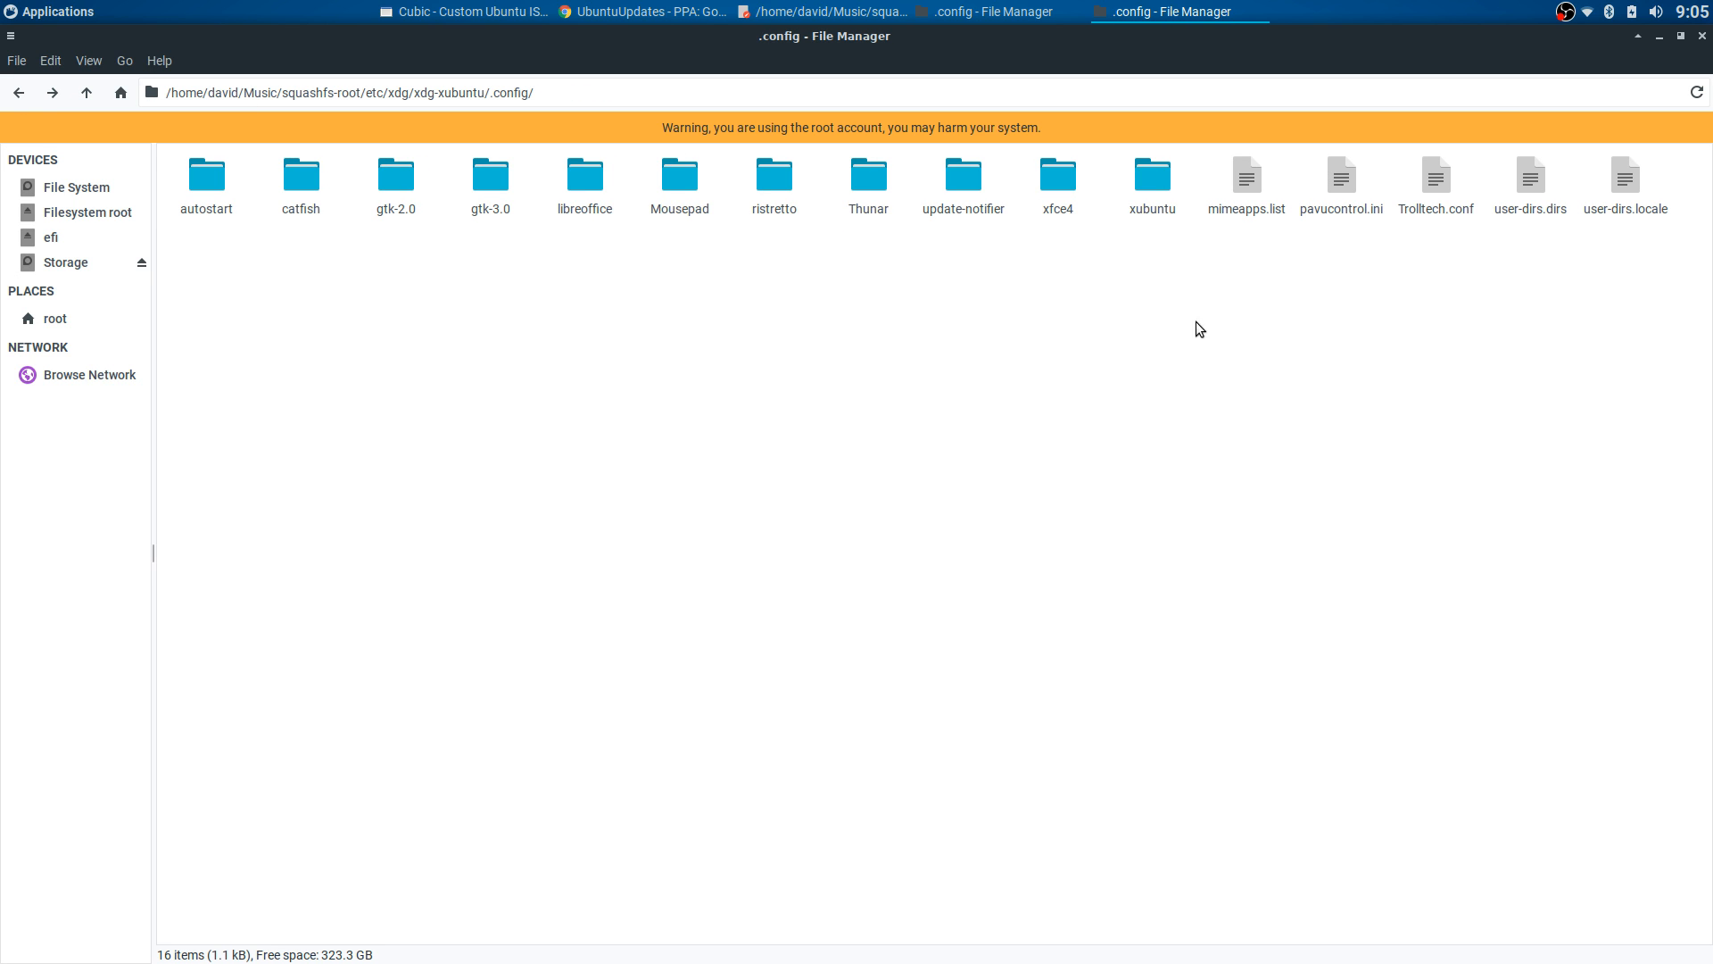
pyautogui.click(18, 92)
pyautogui.click(987, 357)
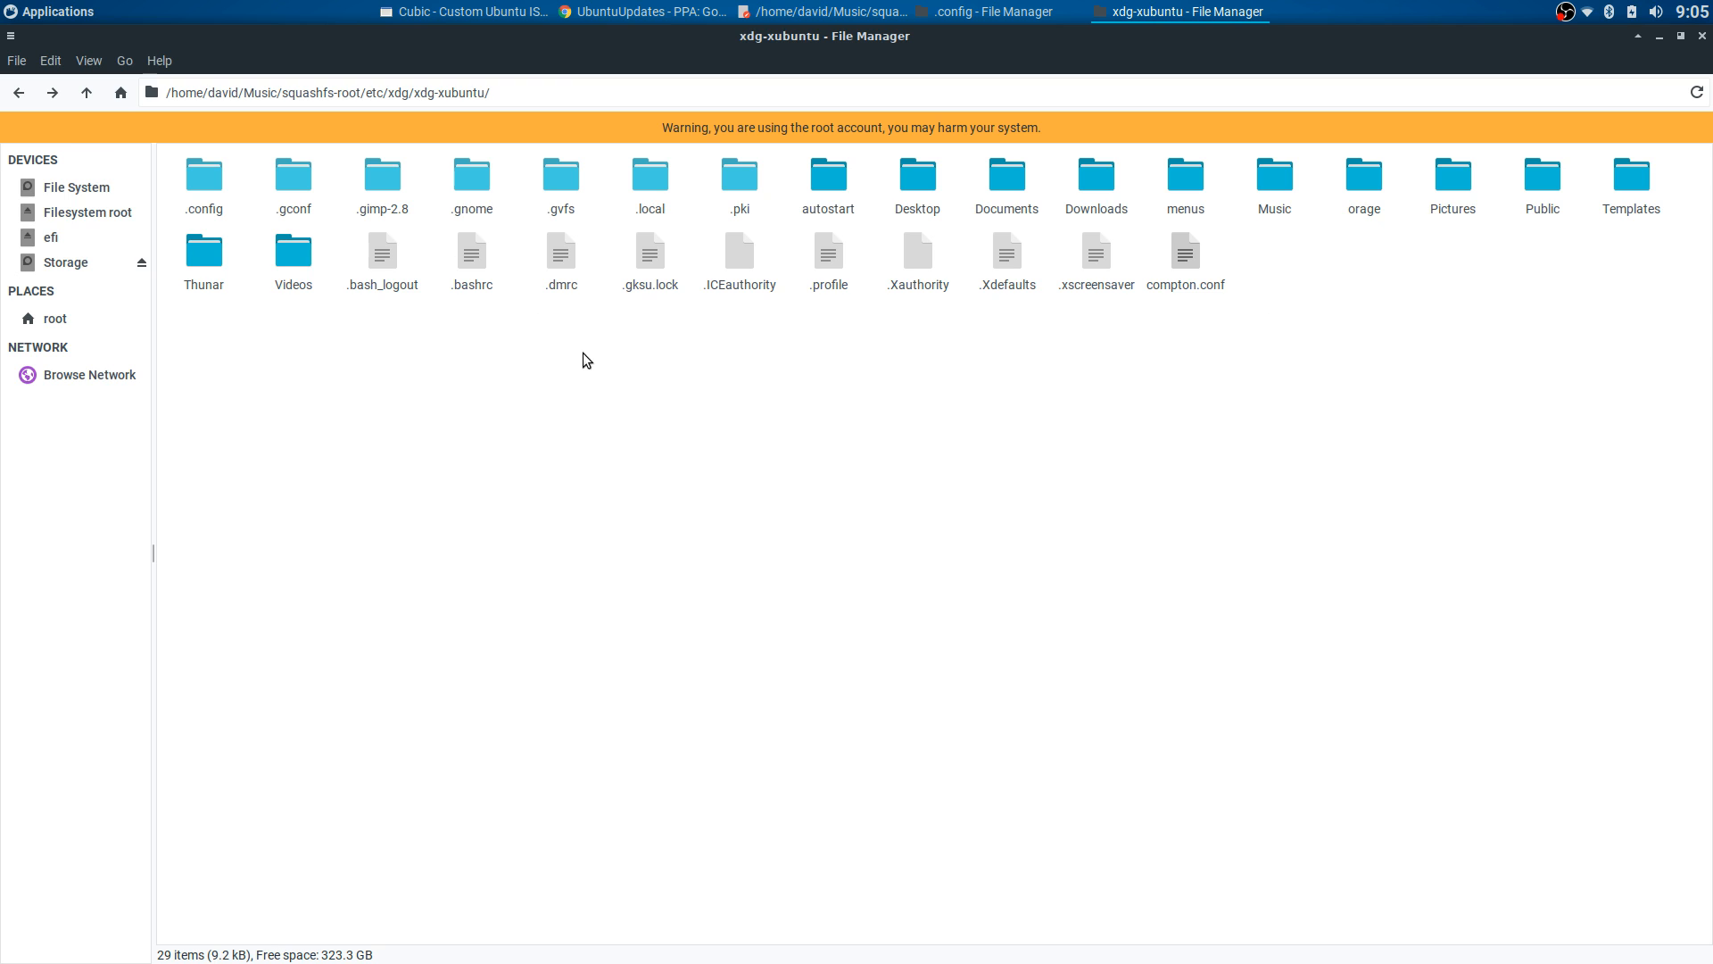
pyautogui.click(19, 92)
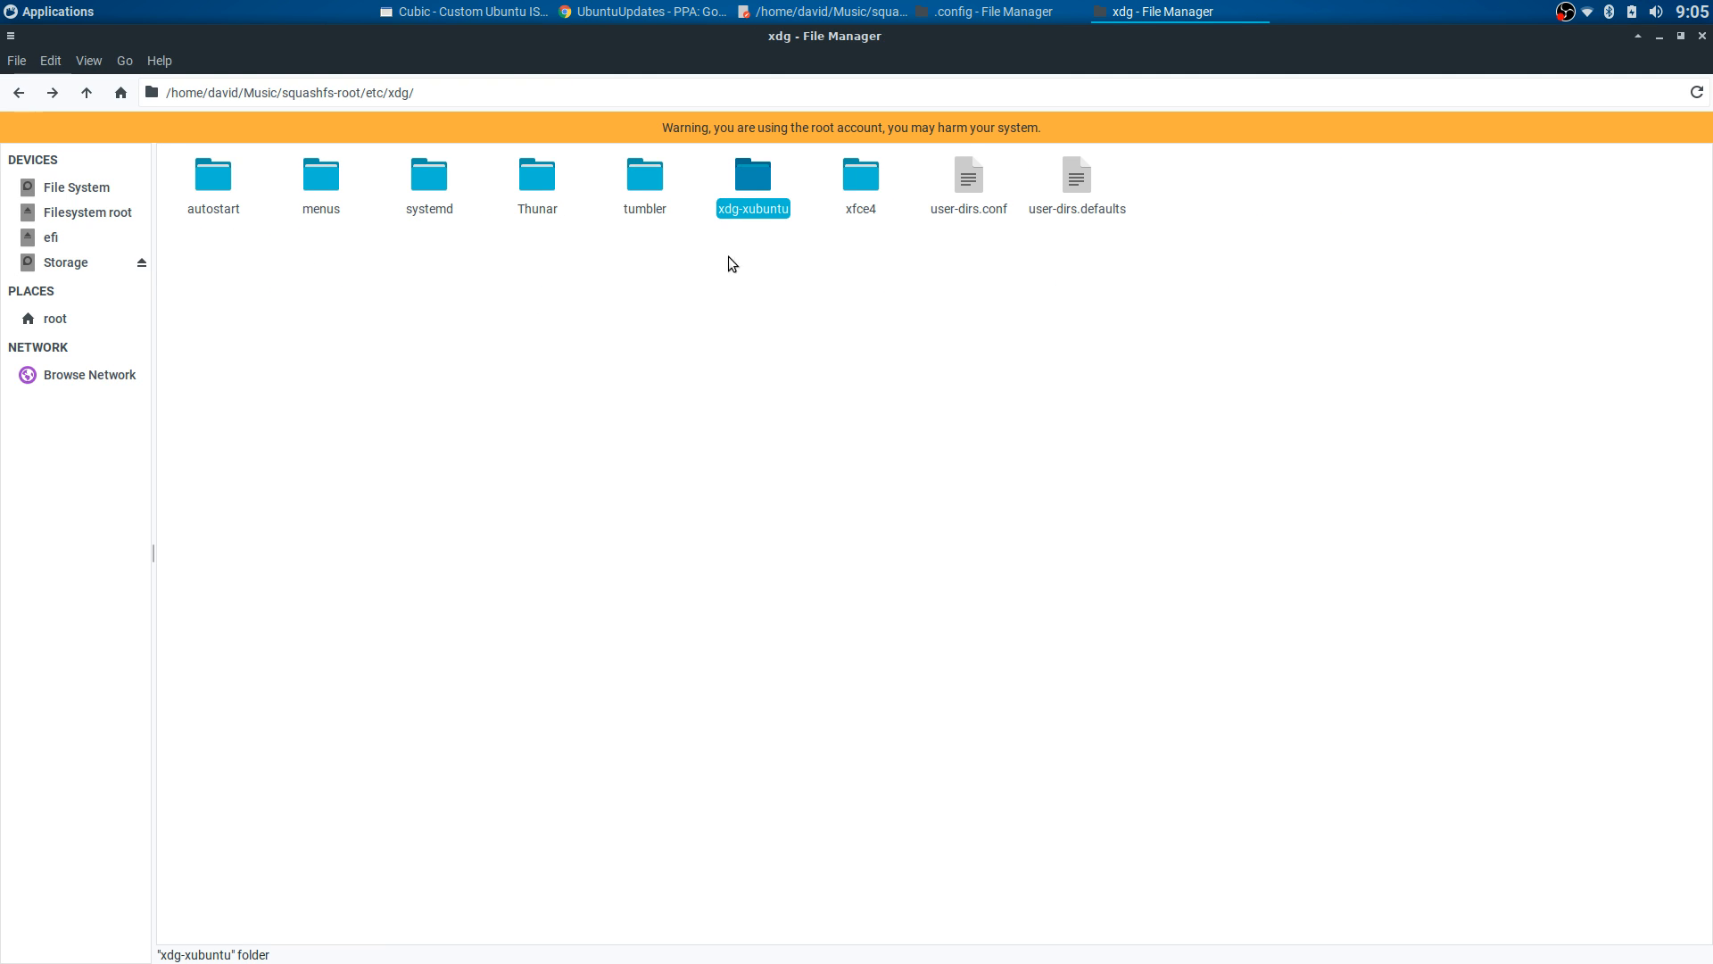
# - Peek into the xdg xfce4 and xdg-xubuntu folders, then go back up to etc
pyautogui.click(861, 185)
pyautogui.doubleClick(862, 182)
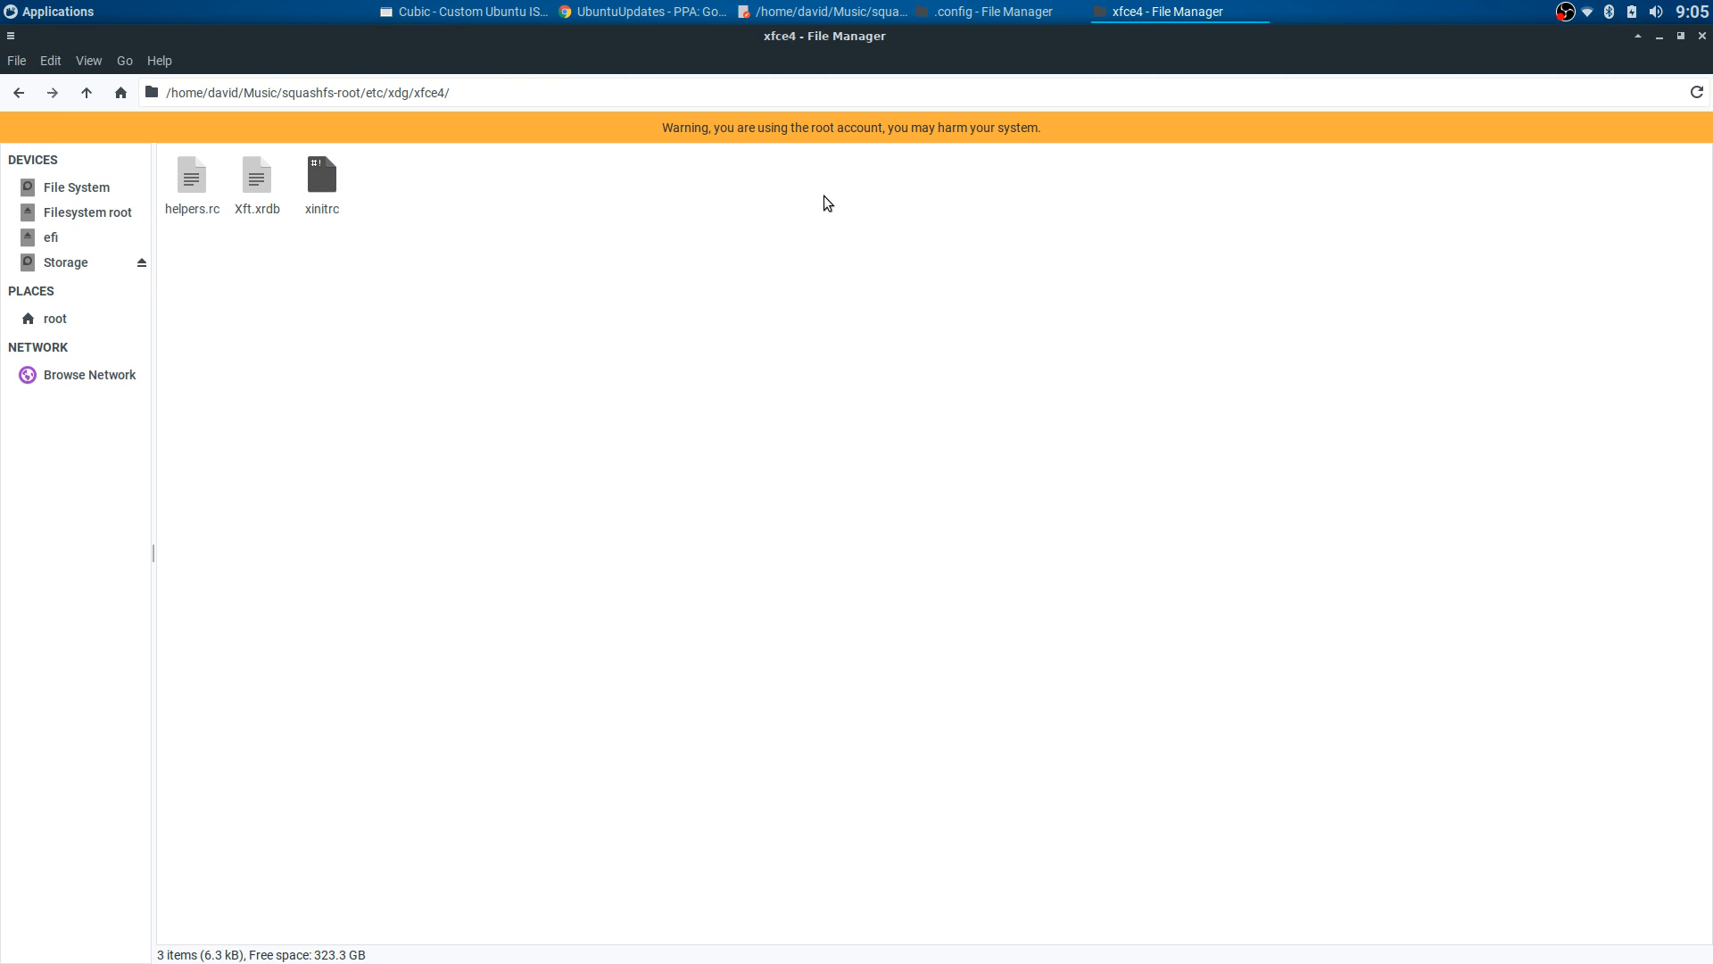
pyautogui.click(19, 92)
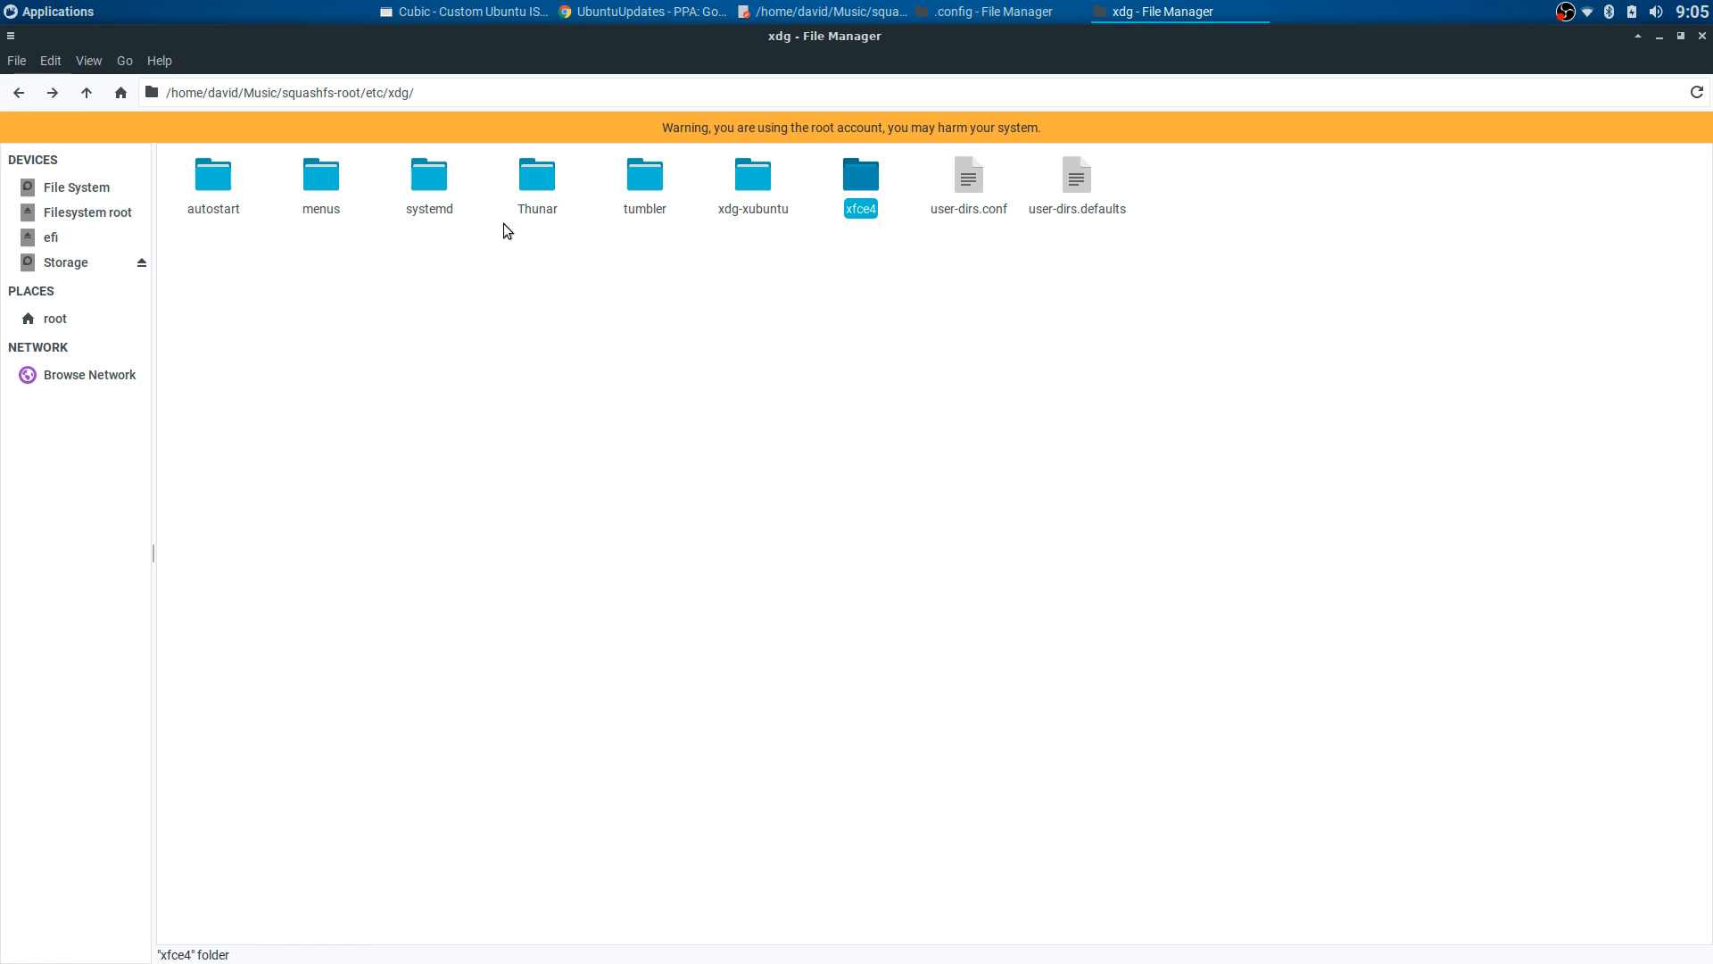
pyautogui.click(746, 181)
pyautogui.doubleClick(746, 180)
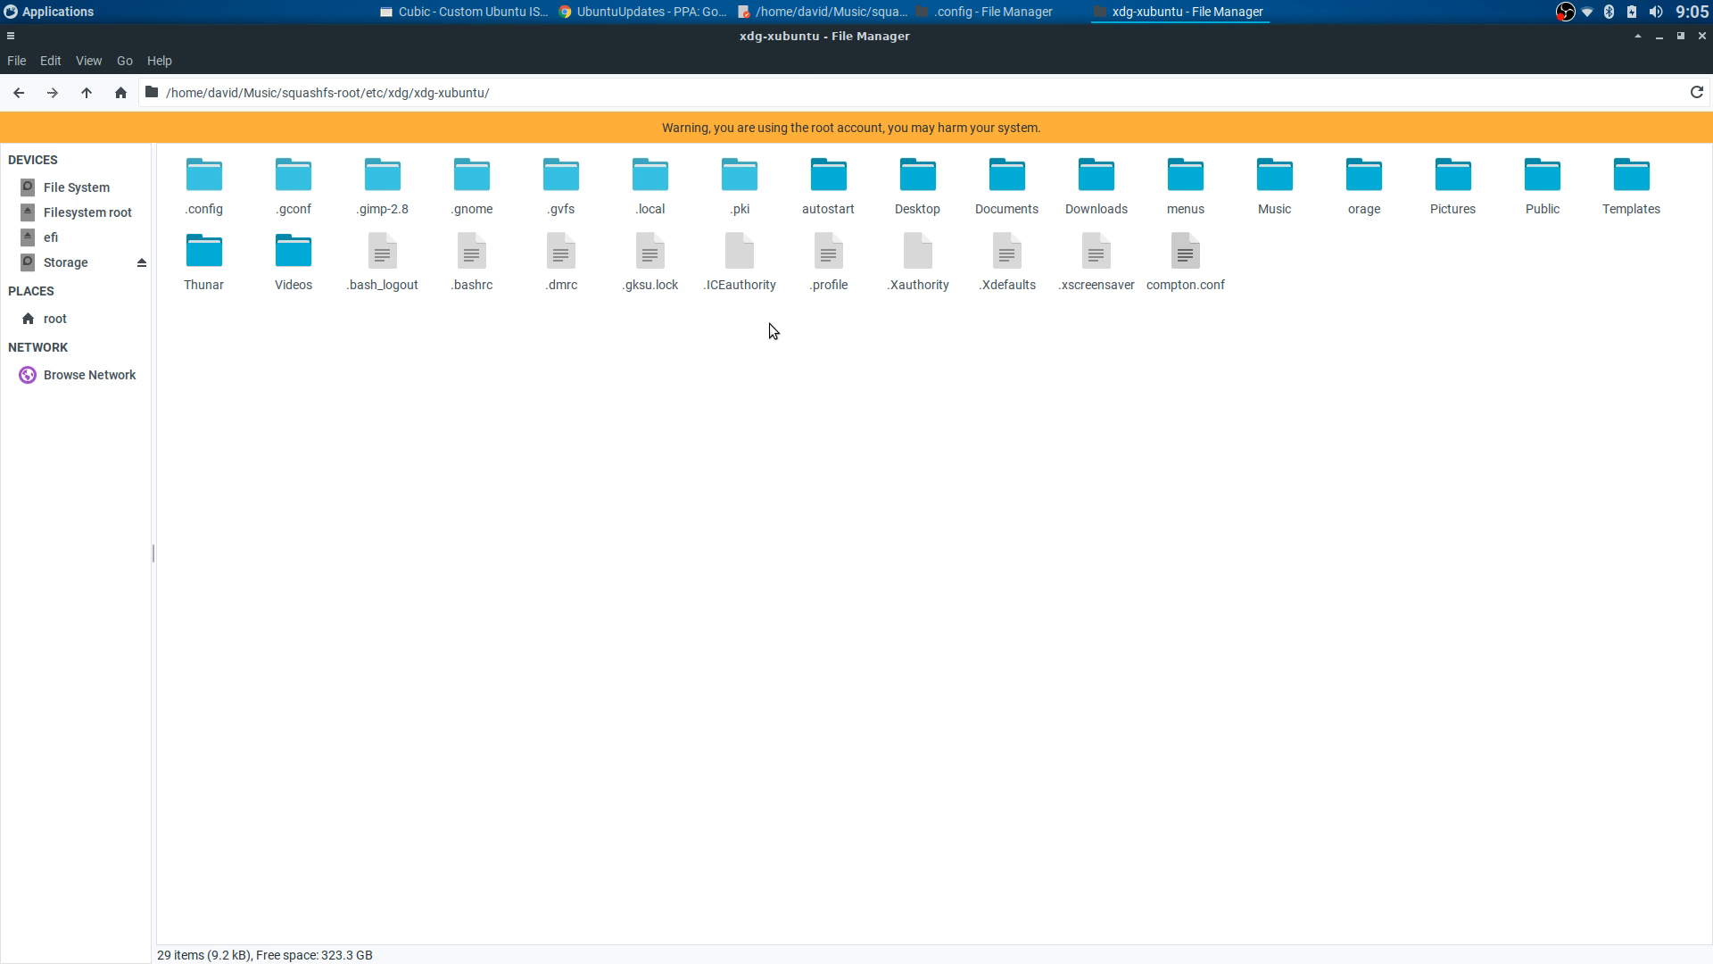
pyautogui.click(15, 94)
pyautogui.click(15, 95)
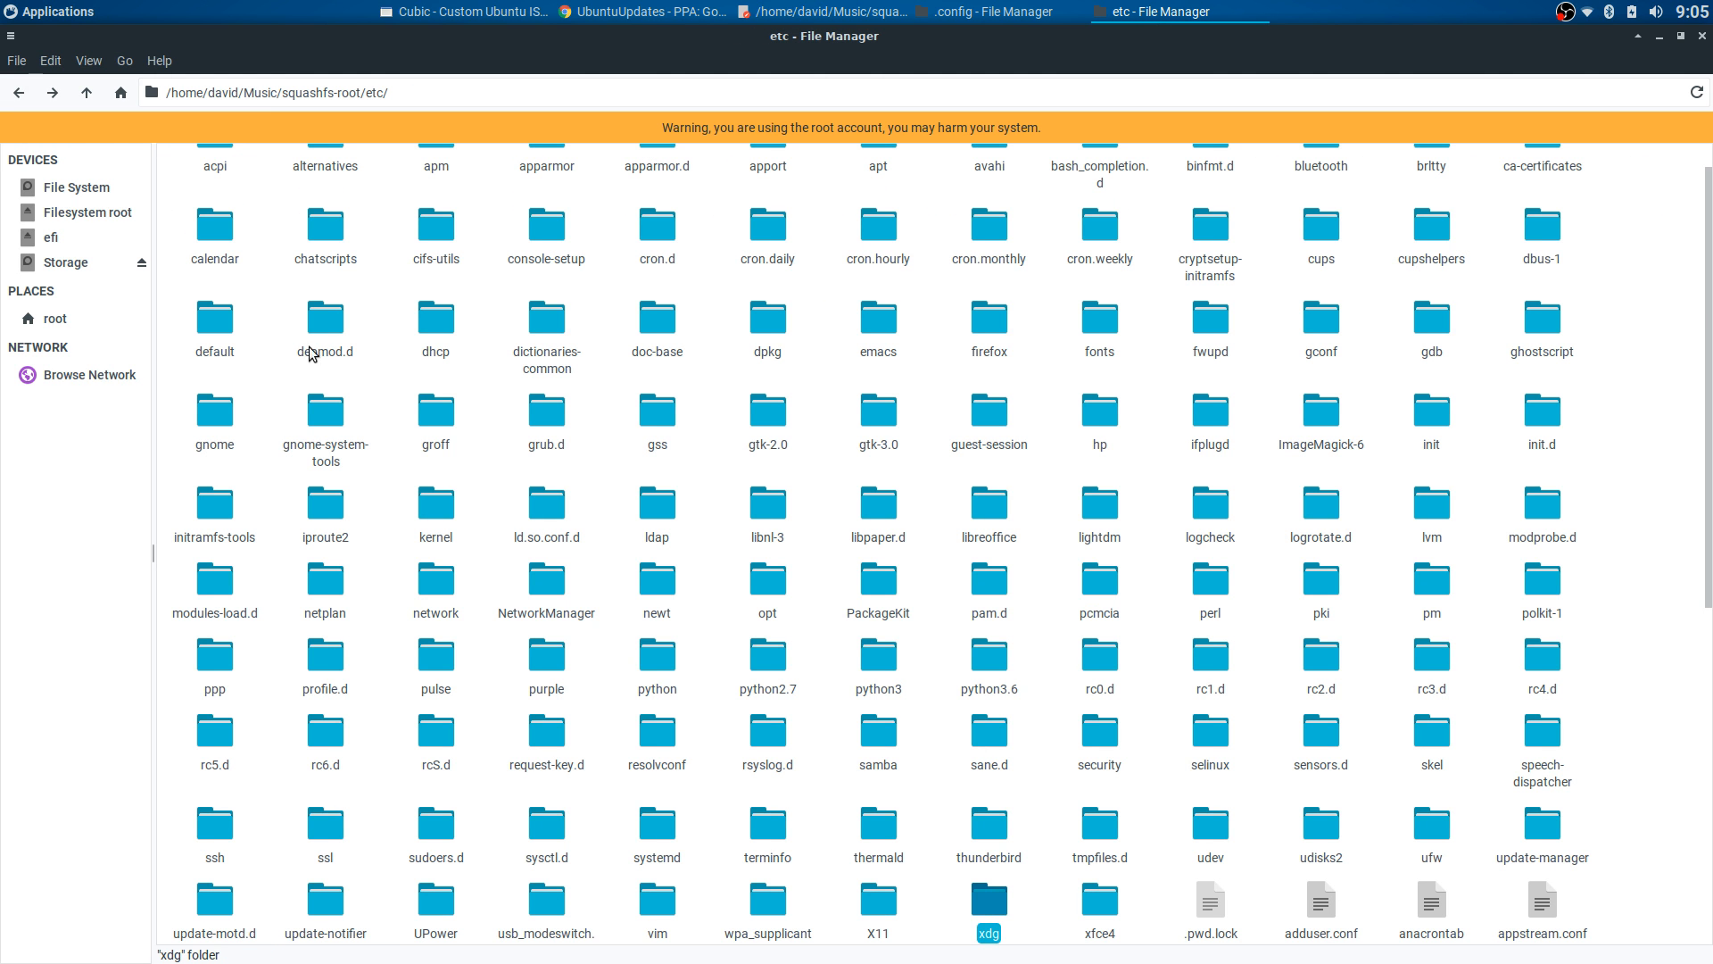
# - Confirm etc/skel/.bashrc ends with screenfetch
pyautogui.doubleClick(1432, 740)
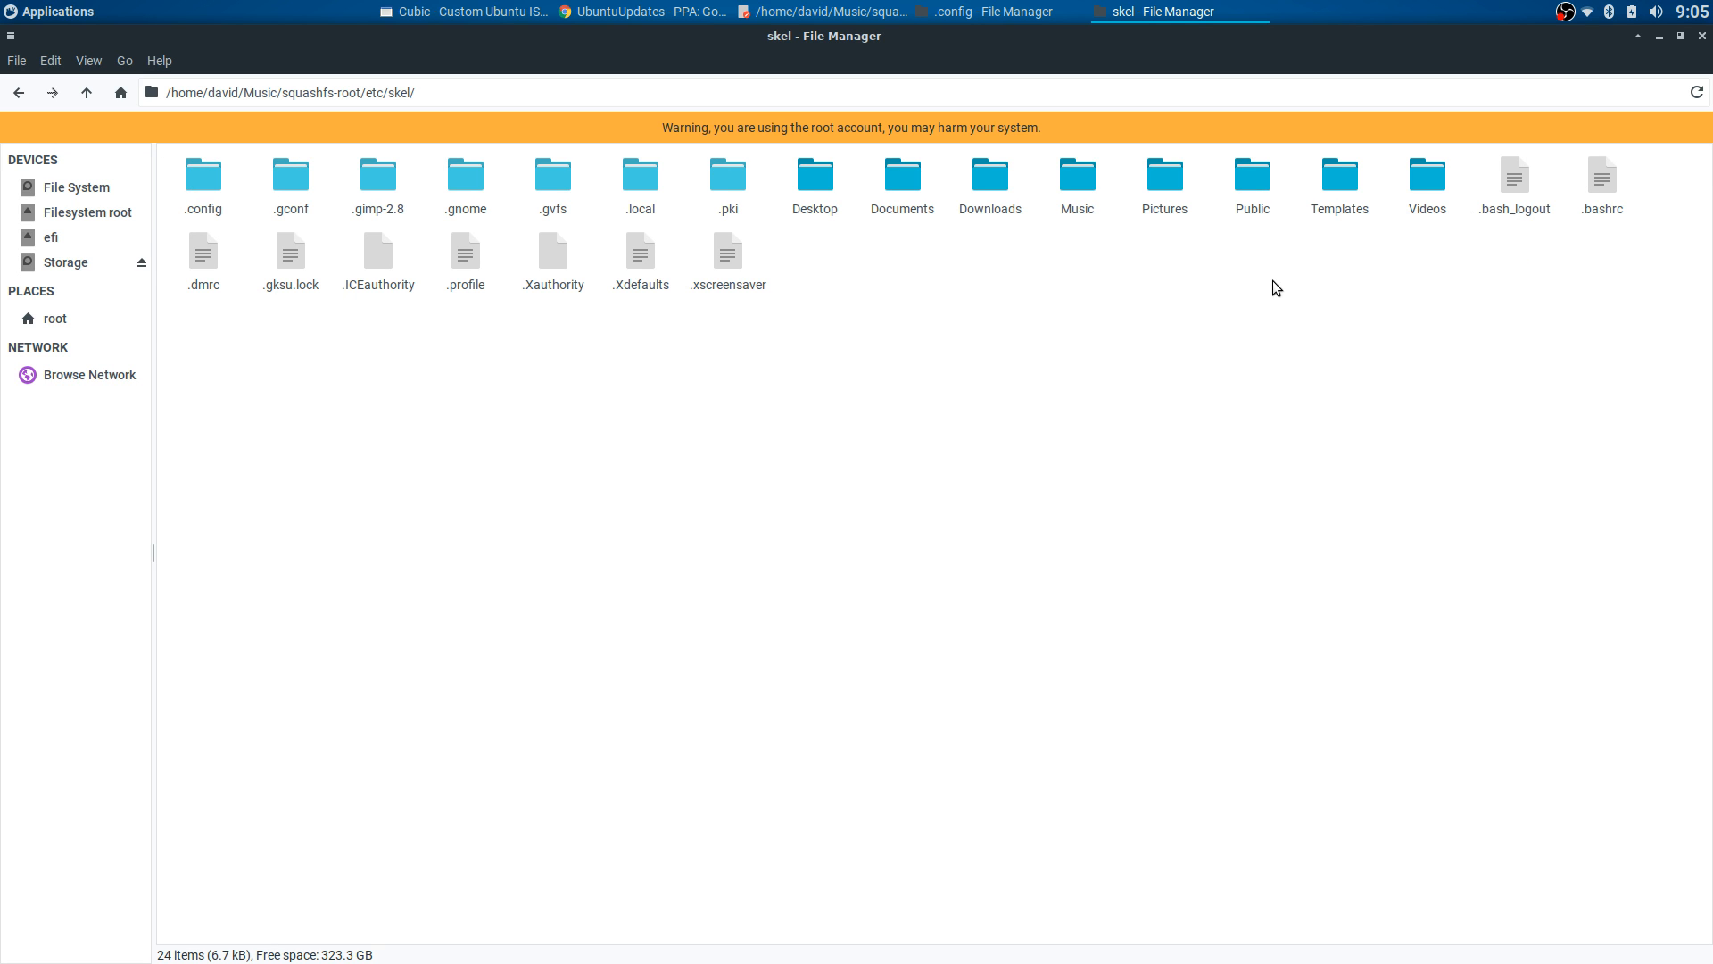
pyautogui.doubleClick(1594, 188)
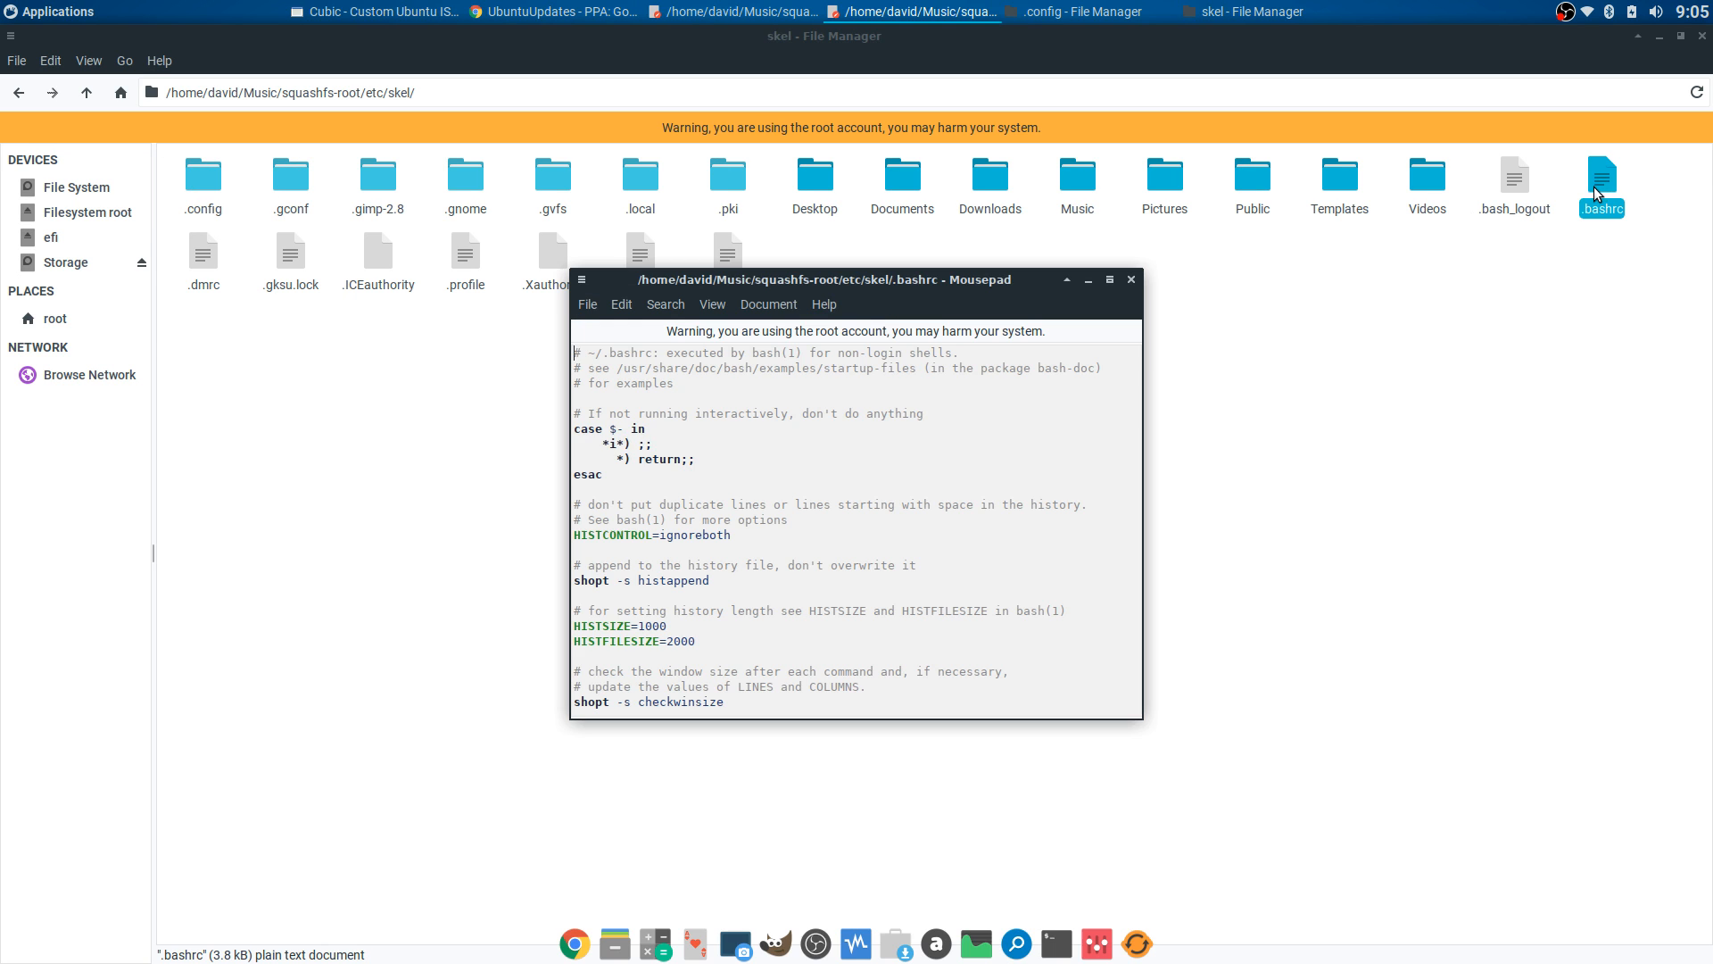
pyautogui.scroll(-20, 1049, 424)
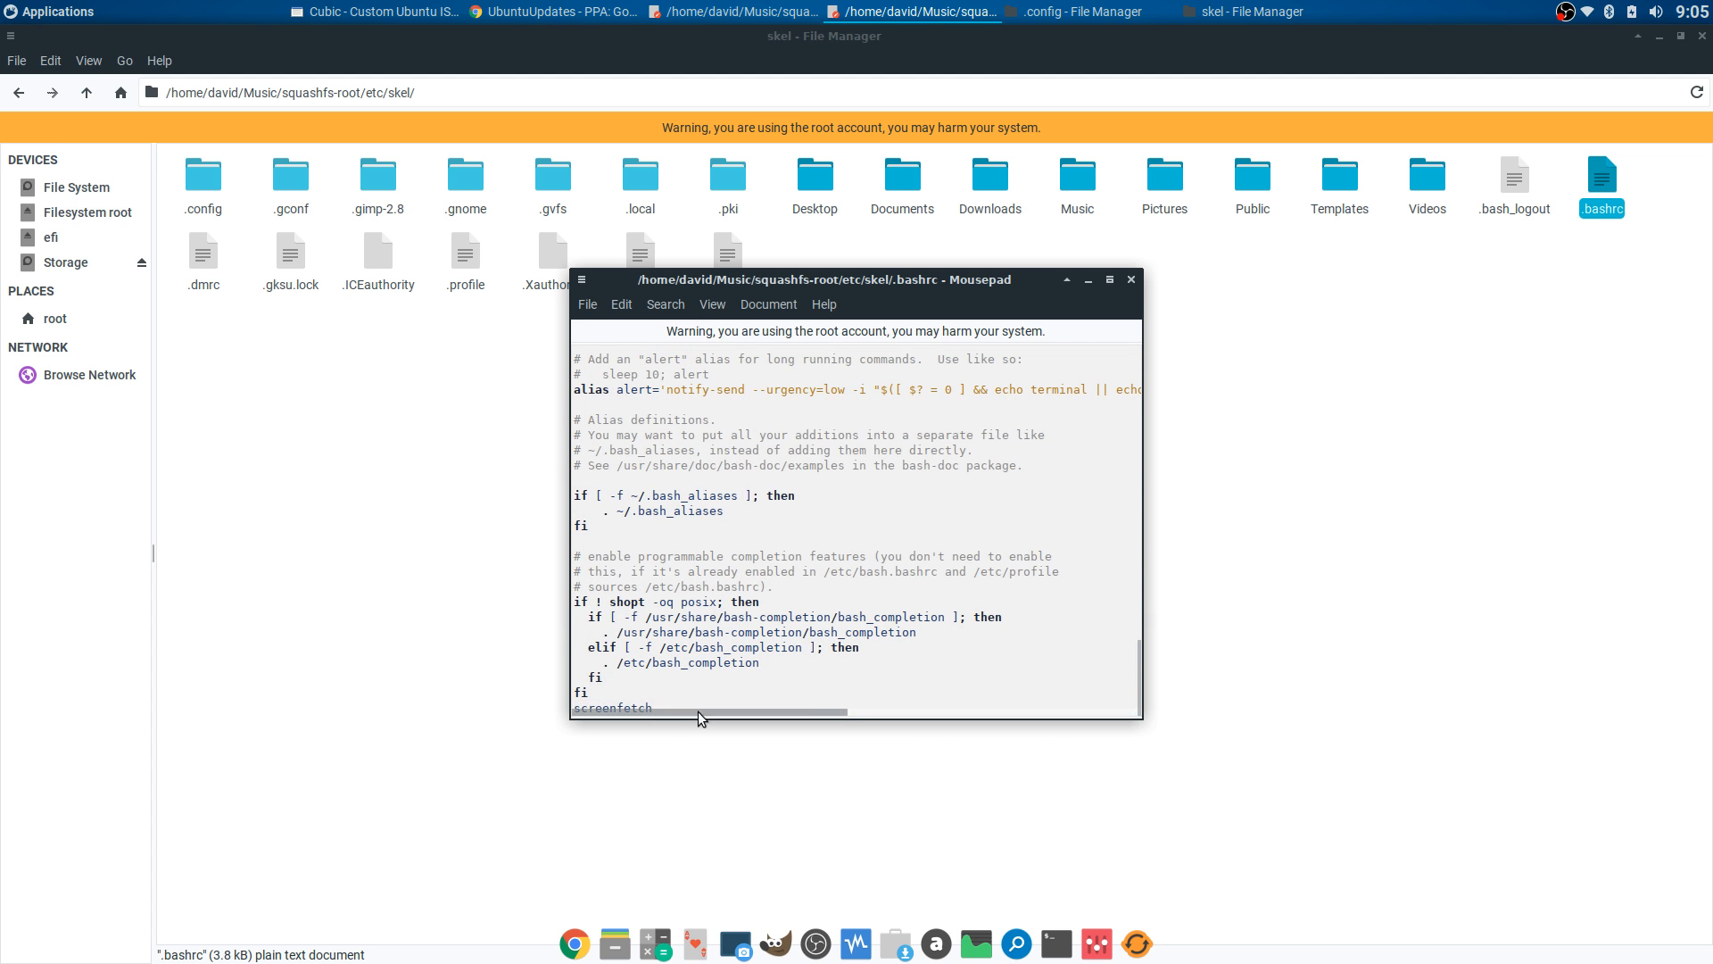
pyautogui.click(1131, 279)
# - Confirm the .bashrc in etc/xdg/xdg-xubuntu also ends with screenfetch
pyautogui.click(19, 92)
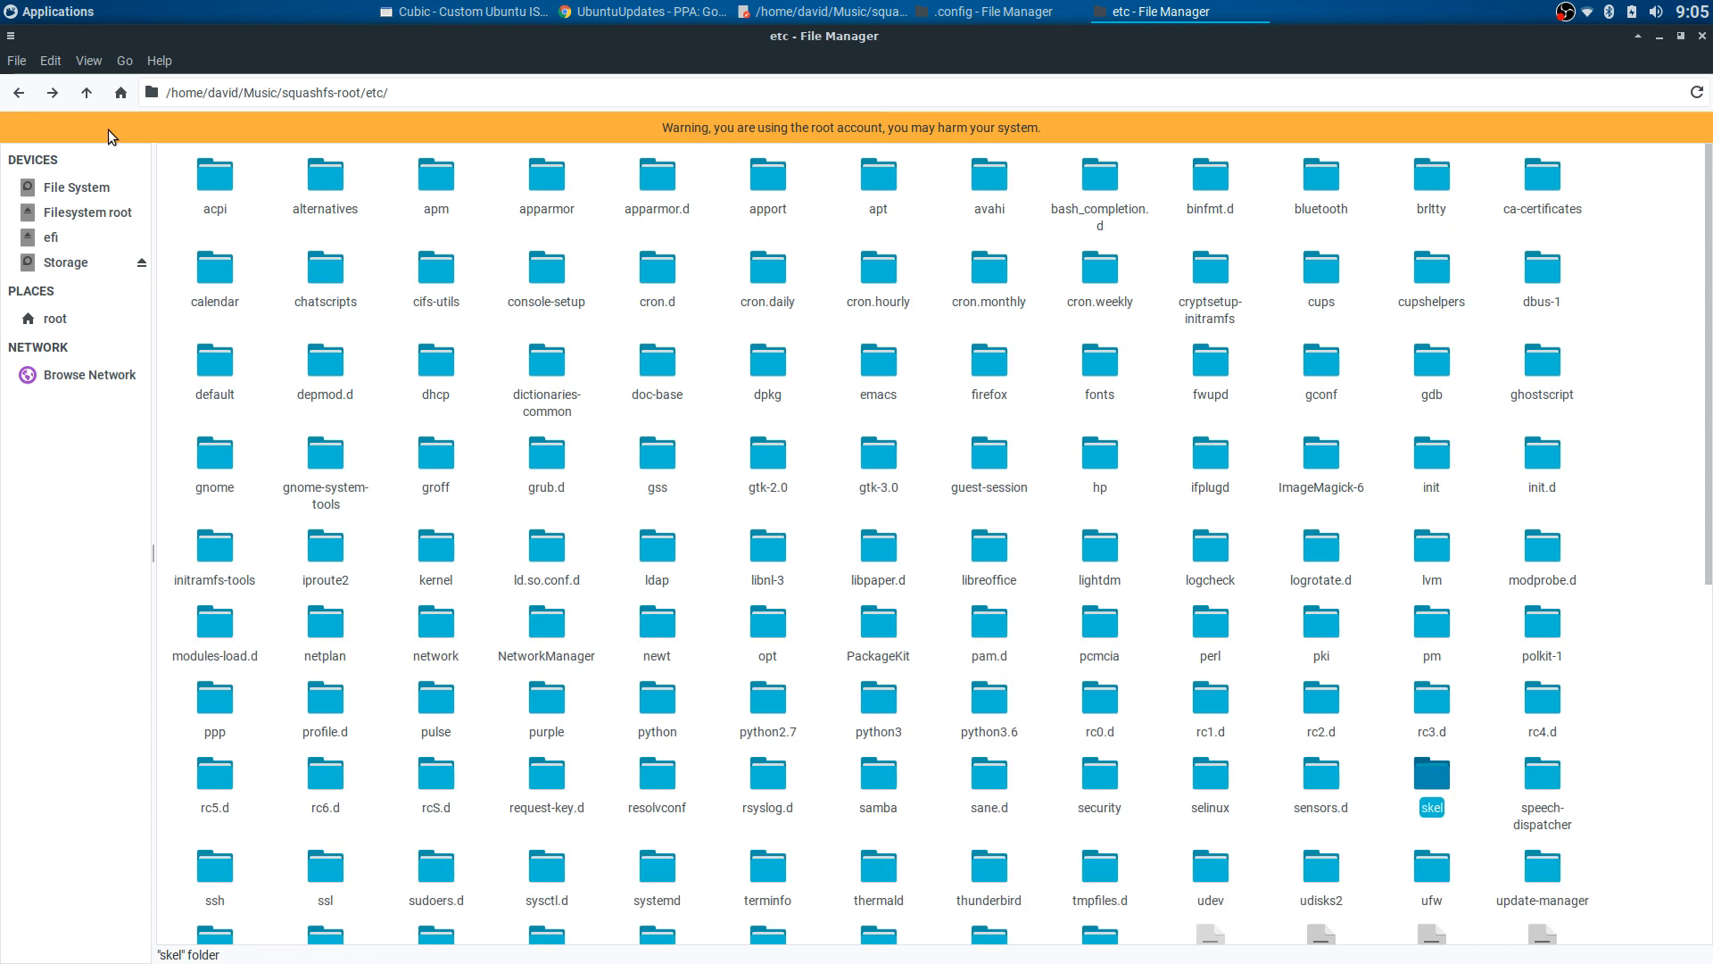
pyautogui.scroll(-2, 966, 433)
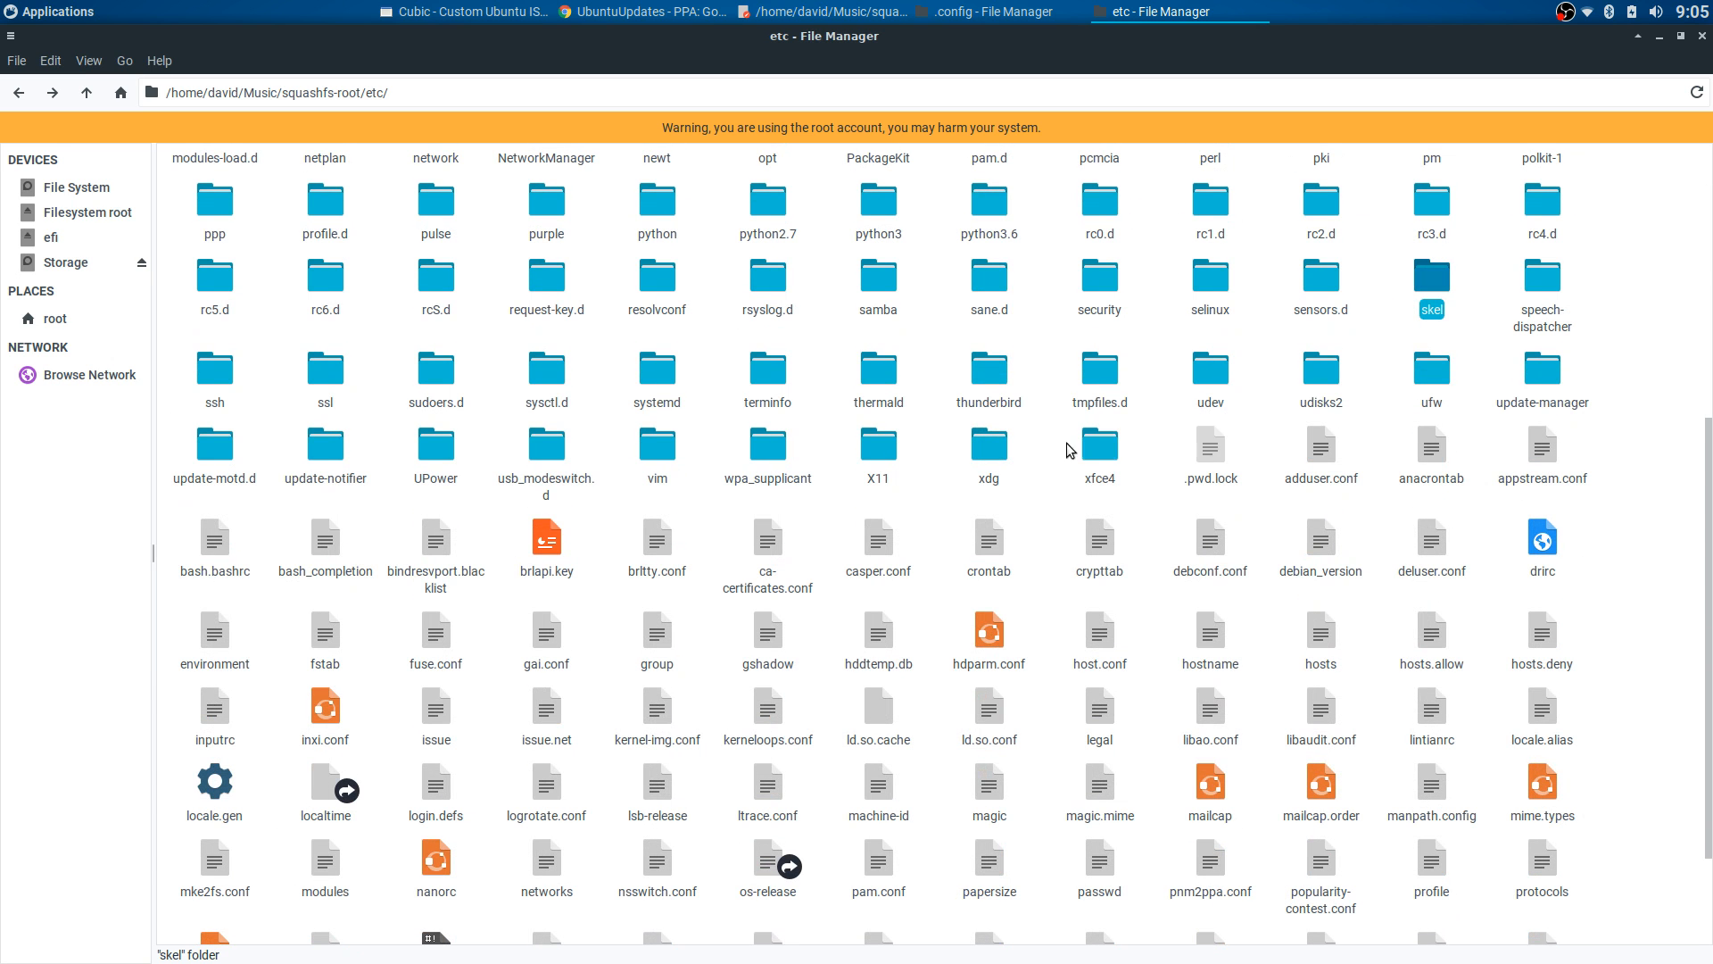
pyautogui.doubleClick(989, 446)
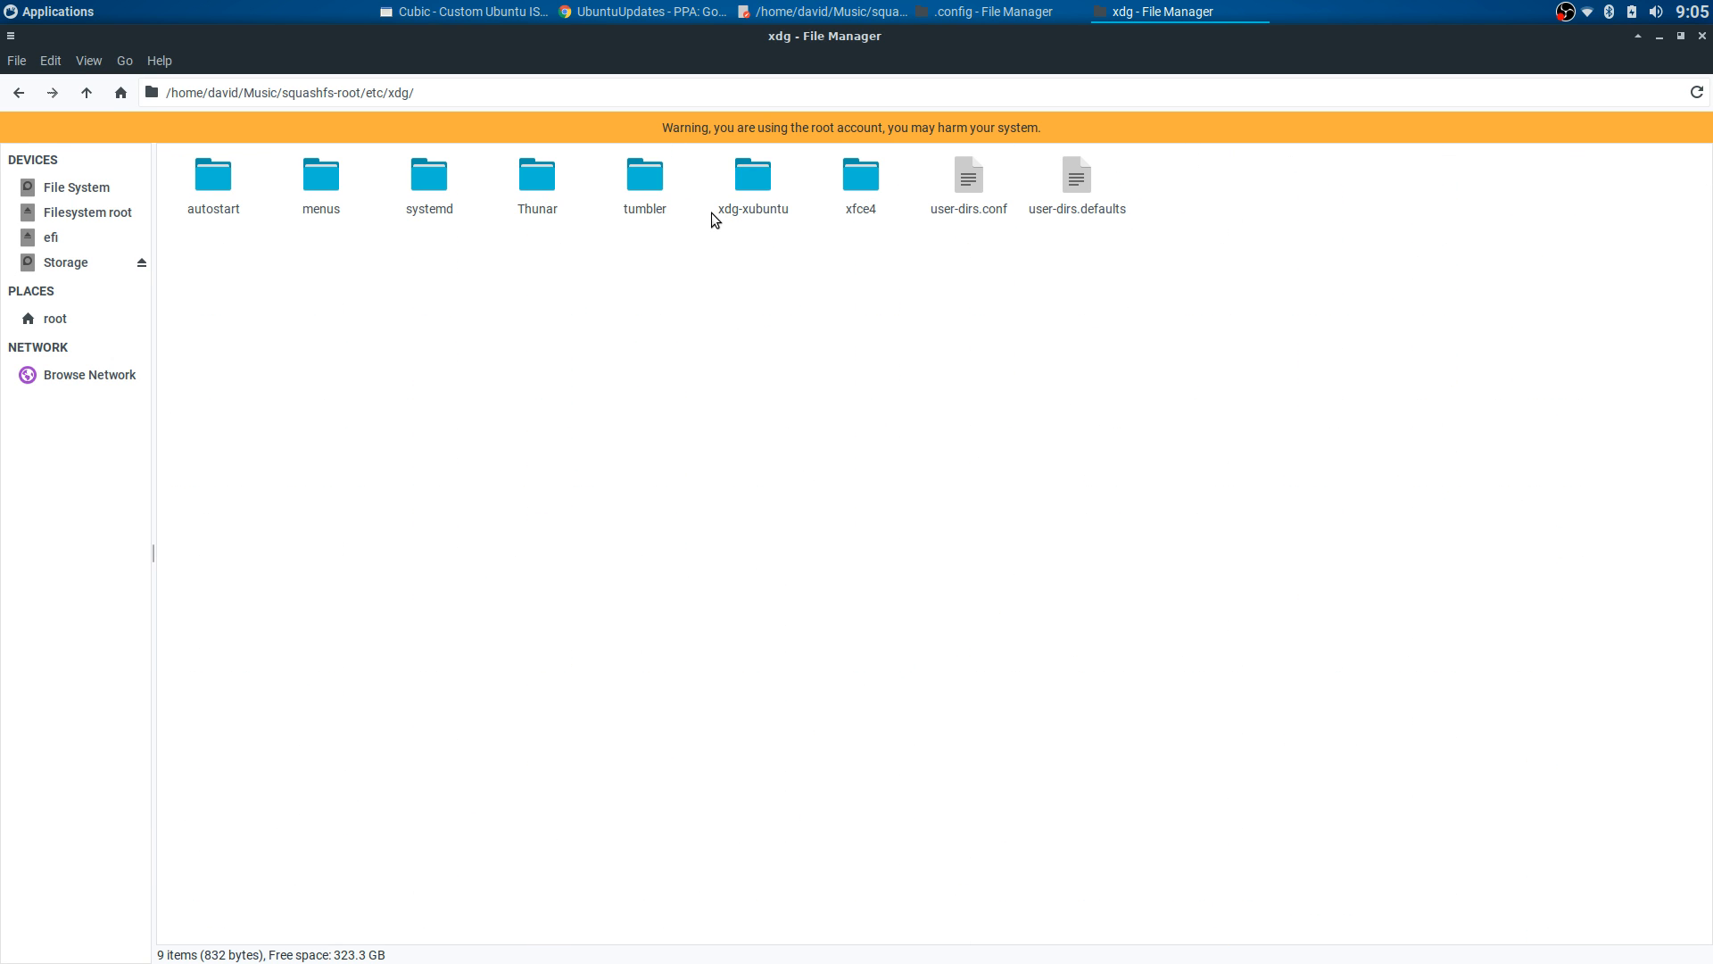
pyautogui.doubleClick(752, 189)
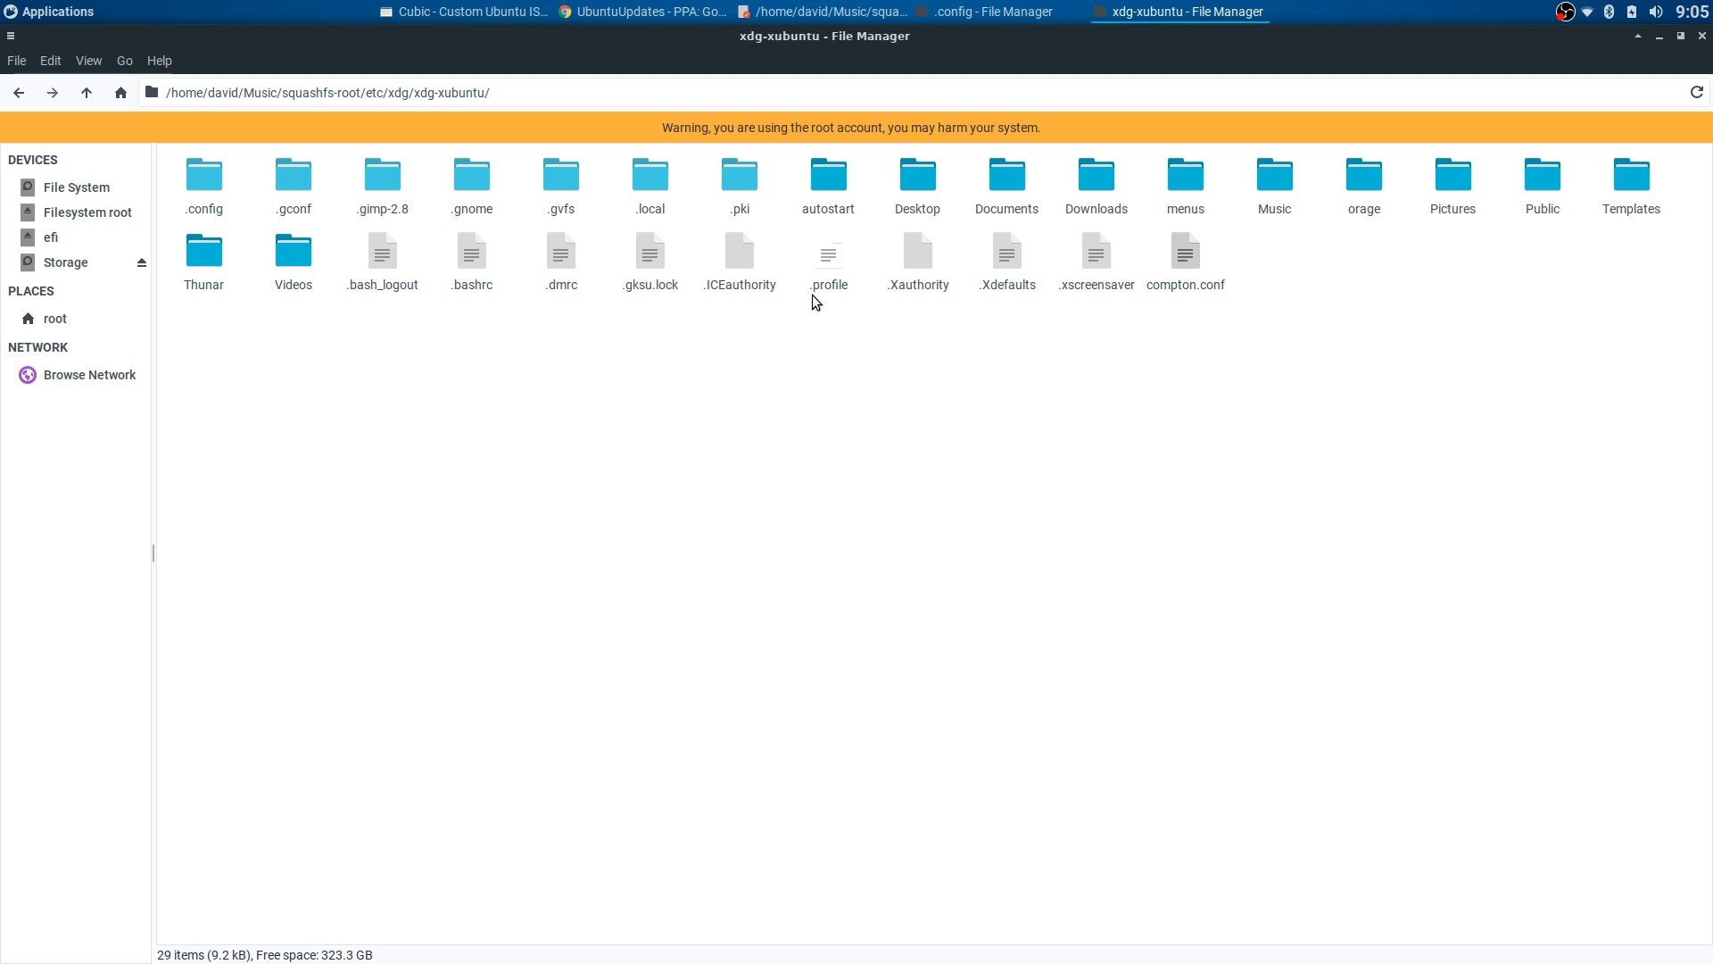
pyautogui.doubleClick(471, 259)
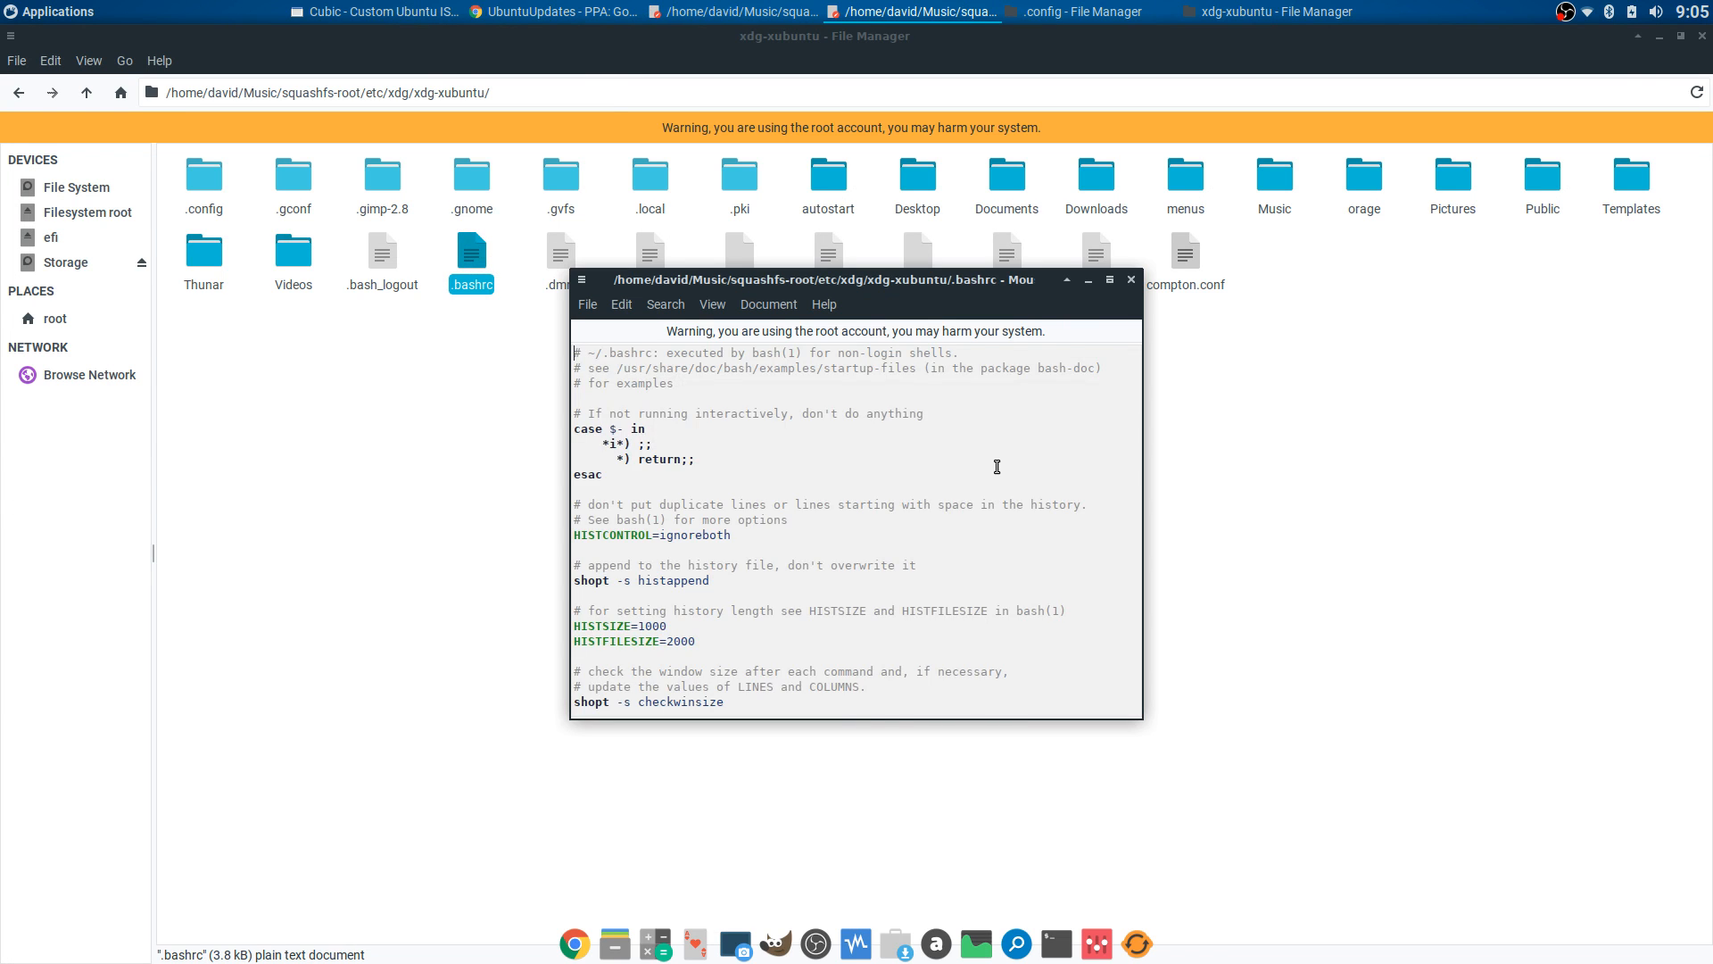
pyautogui.scroll(-7, 993, 465)
pyautogui.scroll(-15, 989, 466)
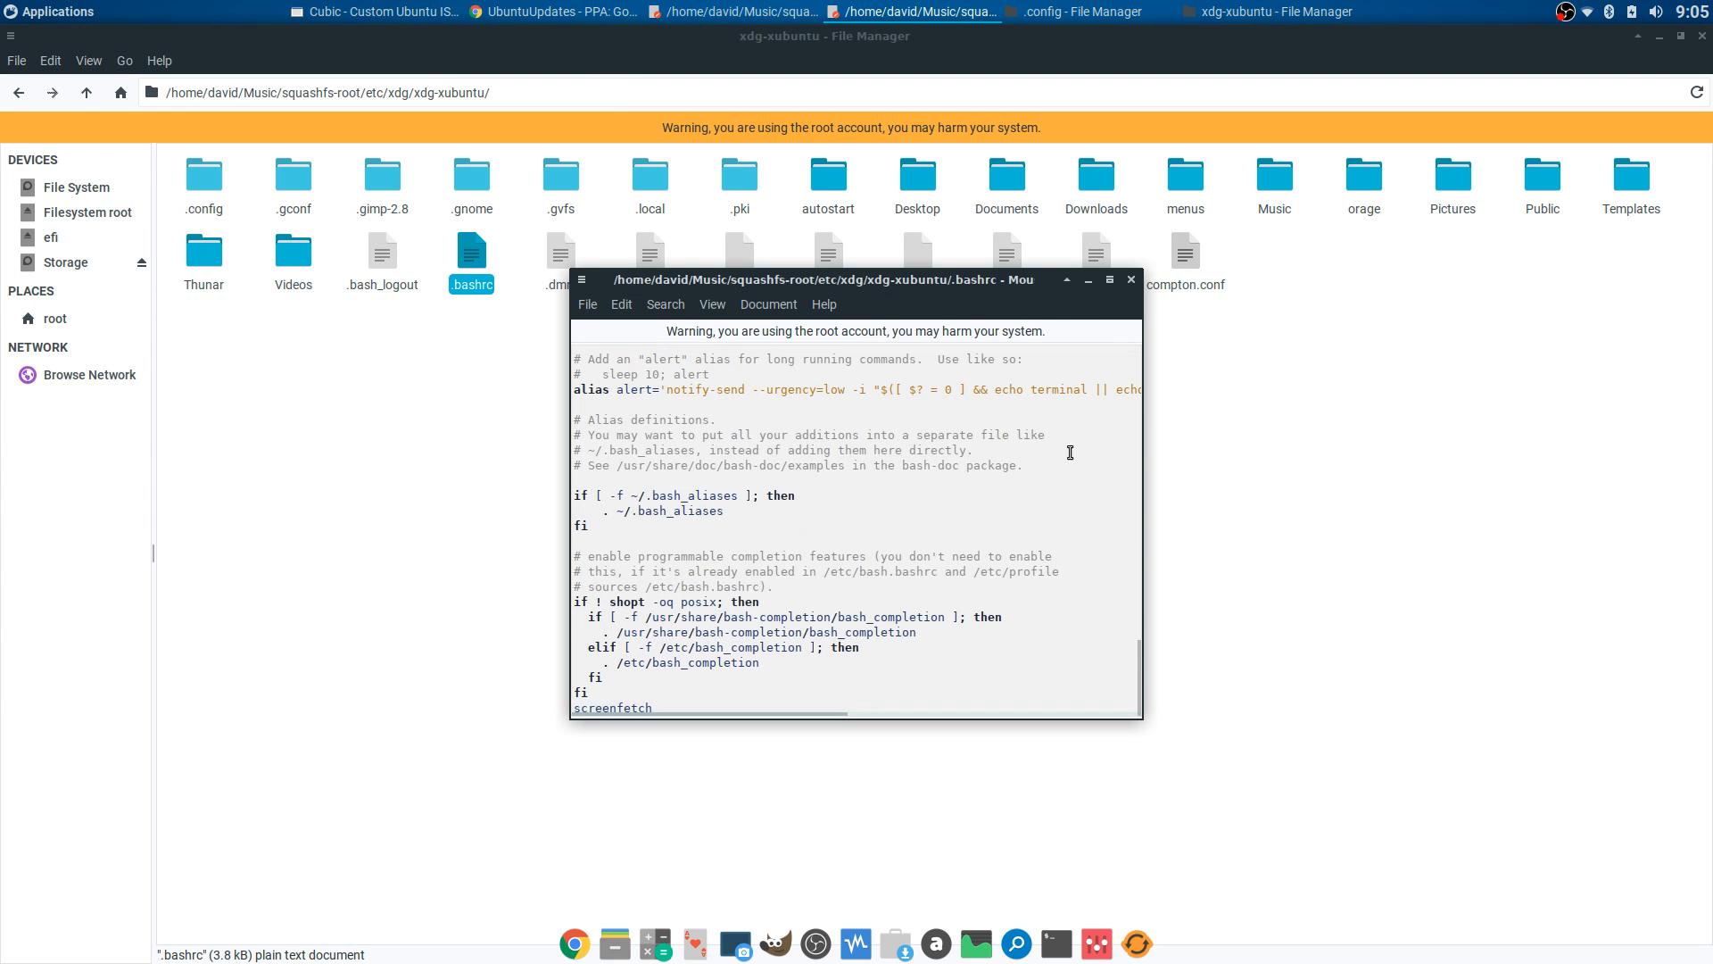
pyautogui.click(1130, 279)
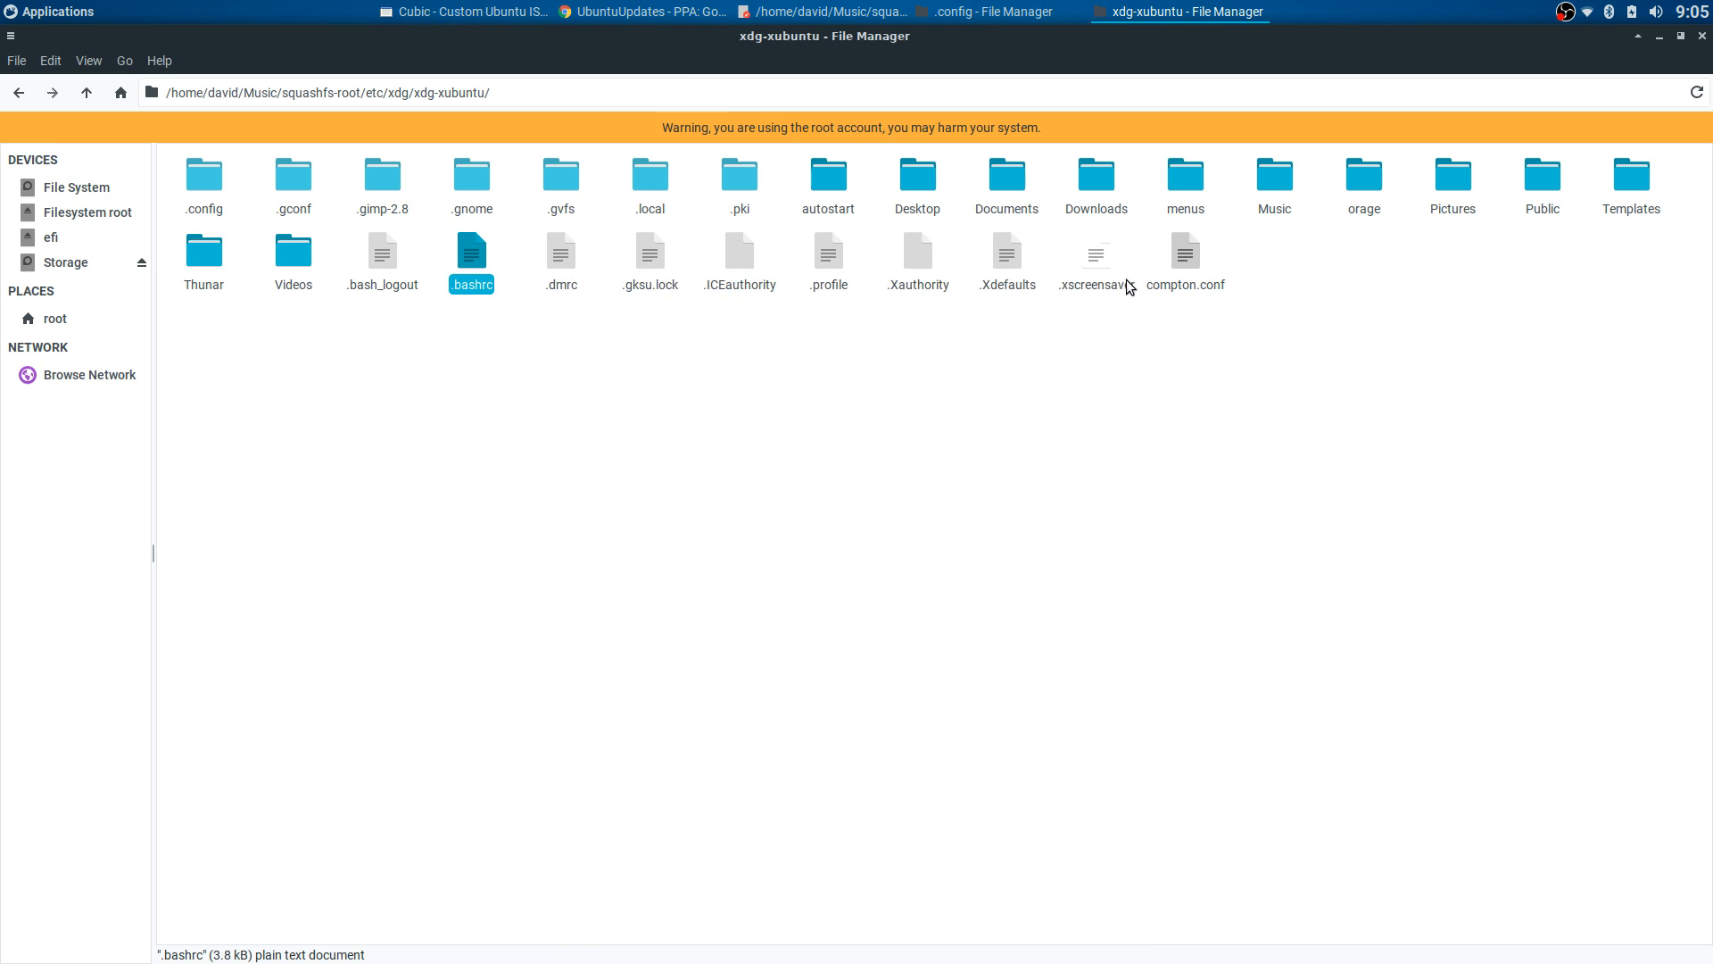
# - Run 'sudo apt install screenfetch' in Cubic's chroot terminal and answer y to continue
pyautogui.click(490, 11)
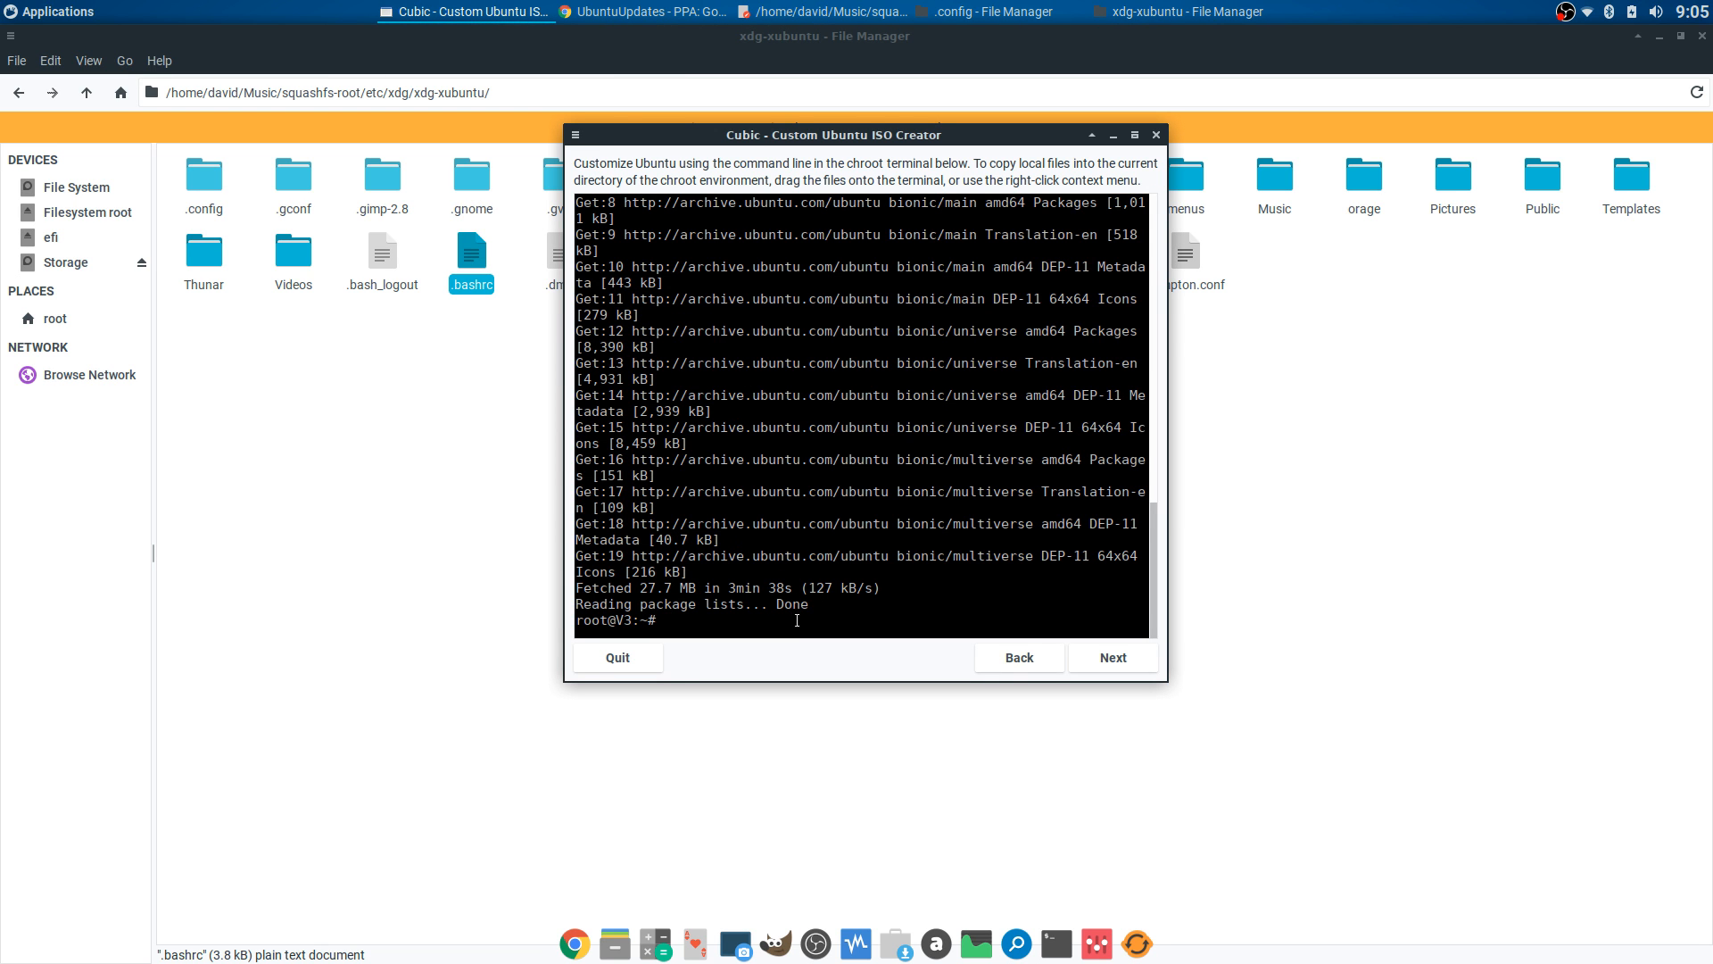
pyautogui.write('sudo apt install sc')
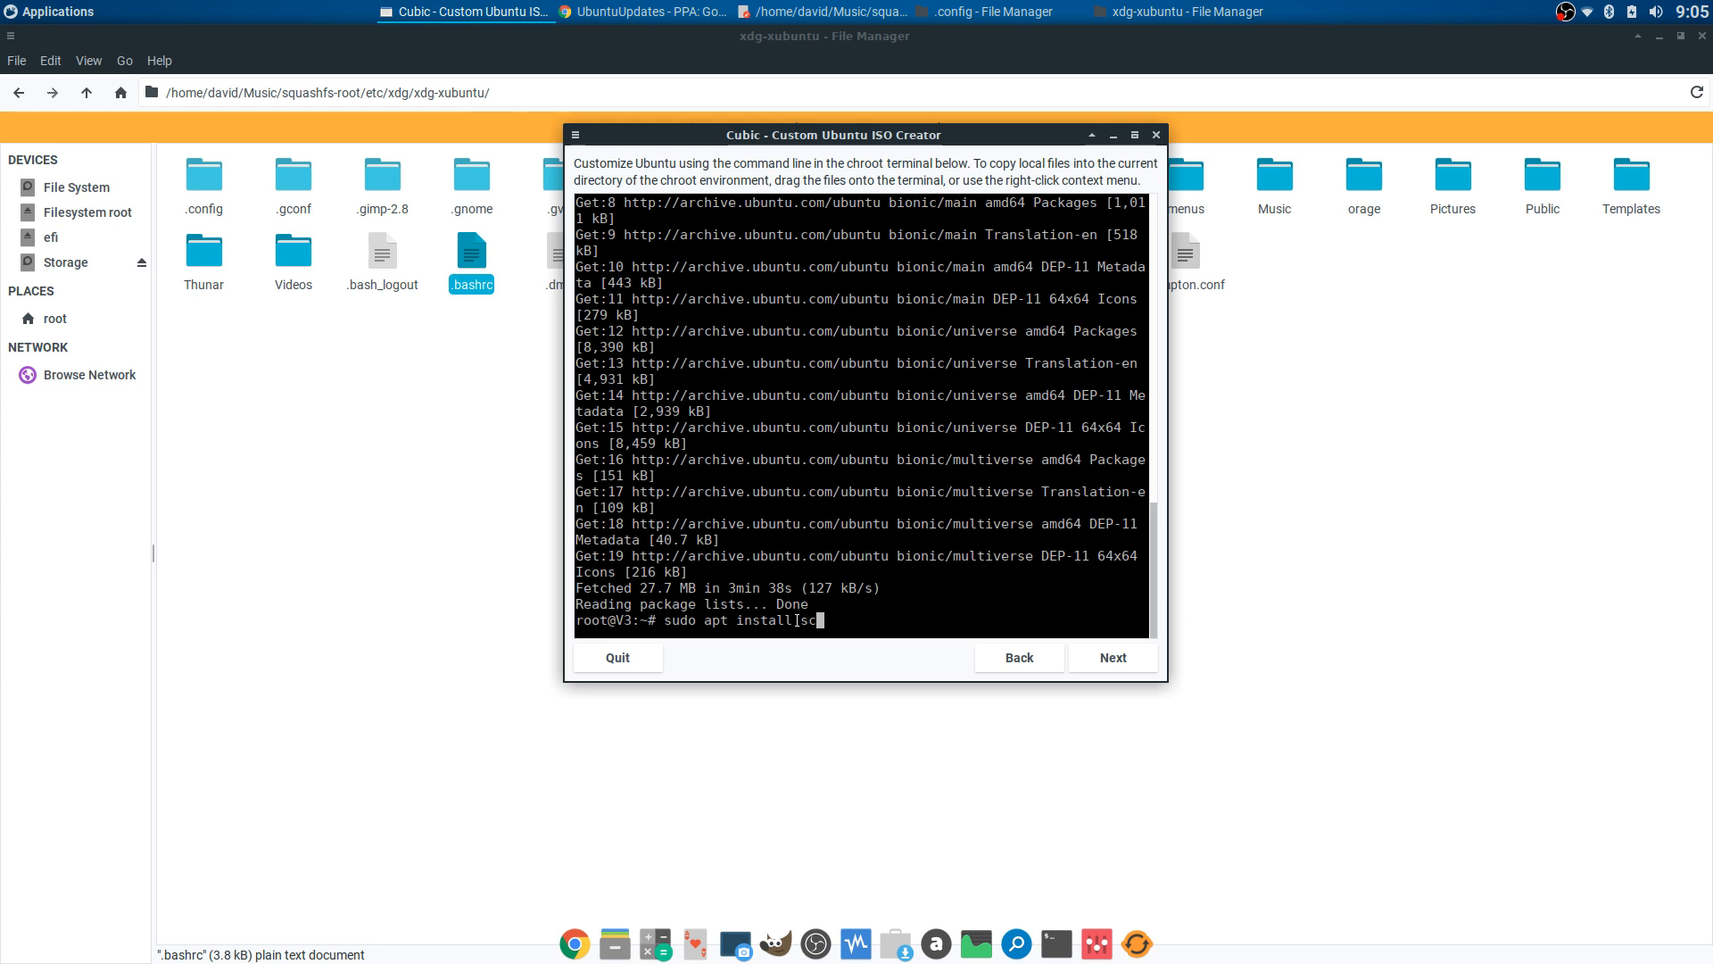
pyautogui.write('reenfetch')
pyautogui.press('Return')
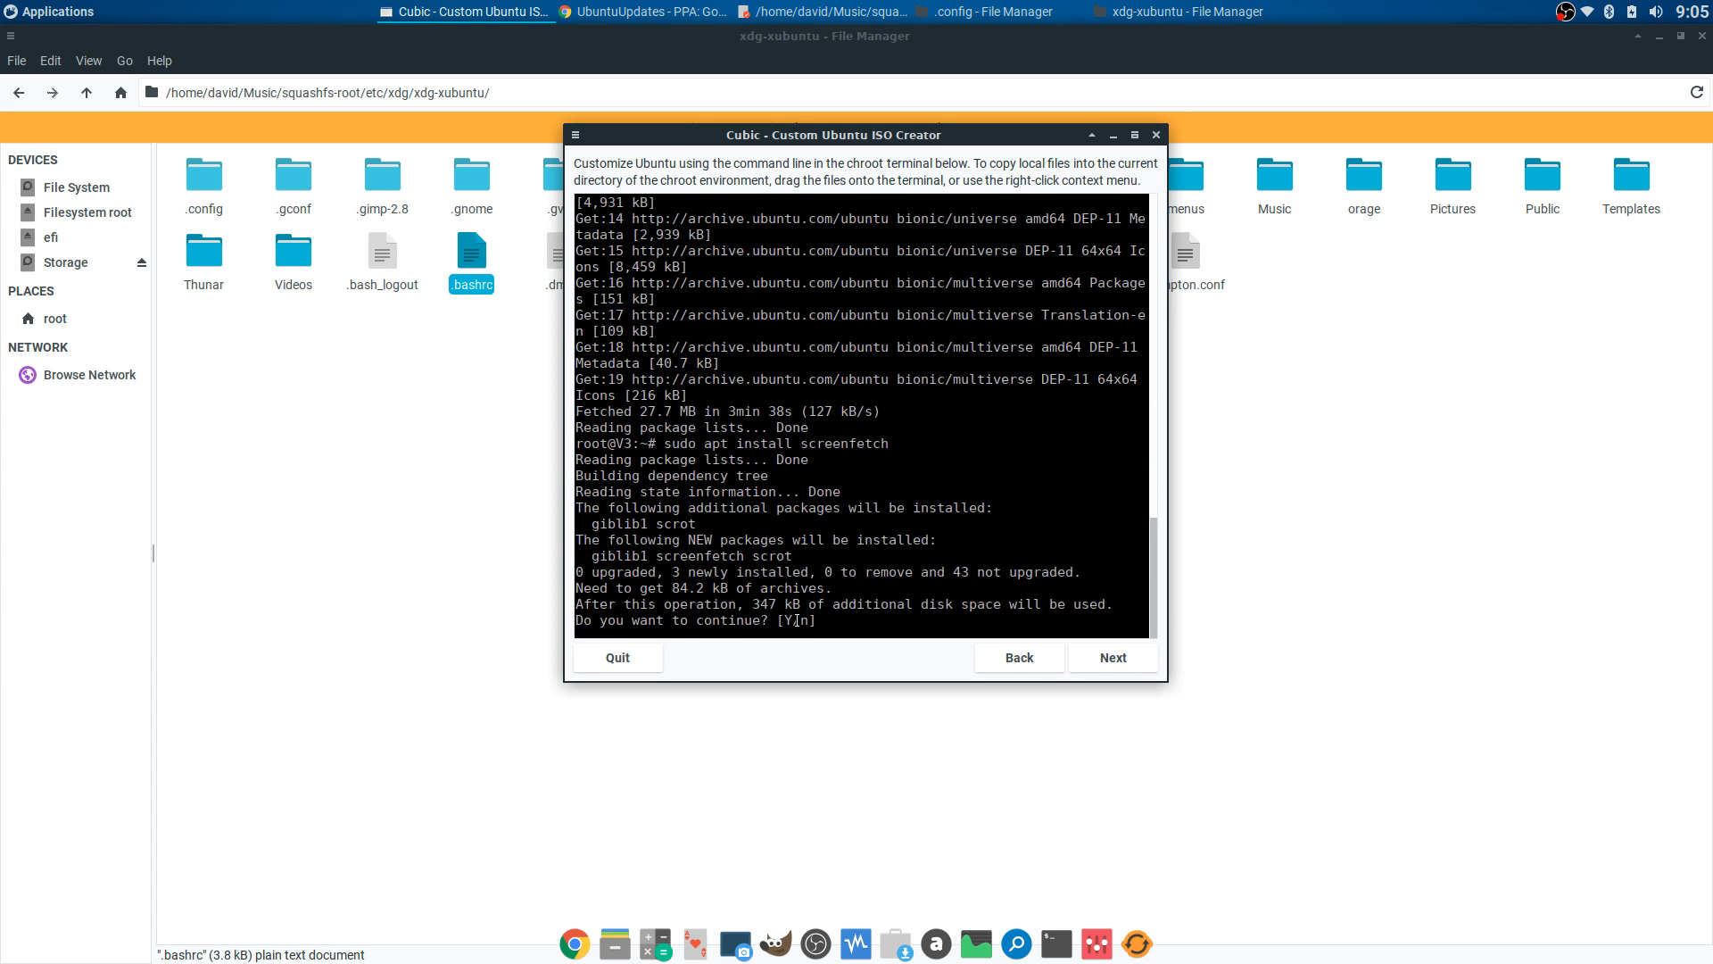
pyautogui.write('y')
pyautogui.press('Return')
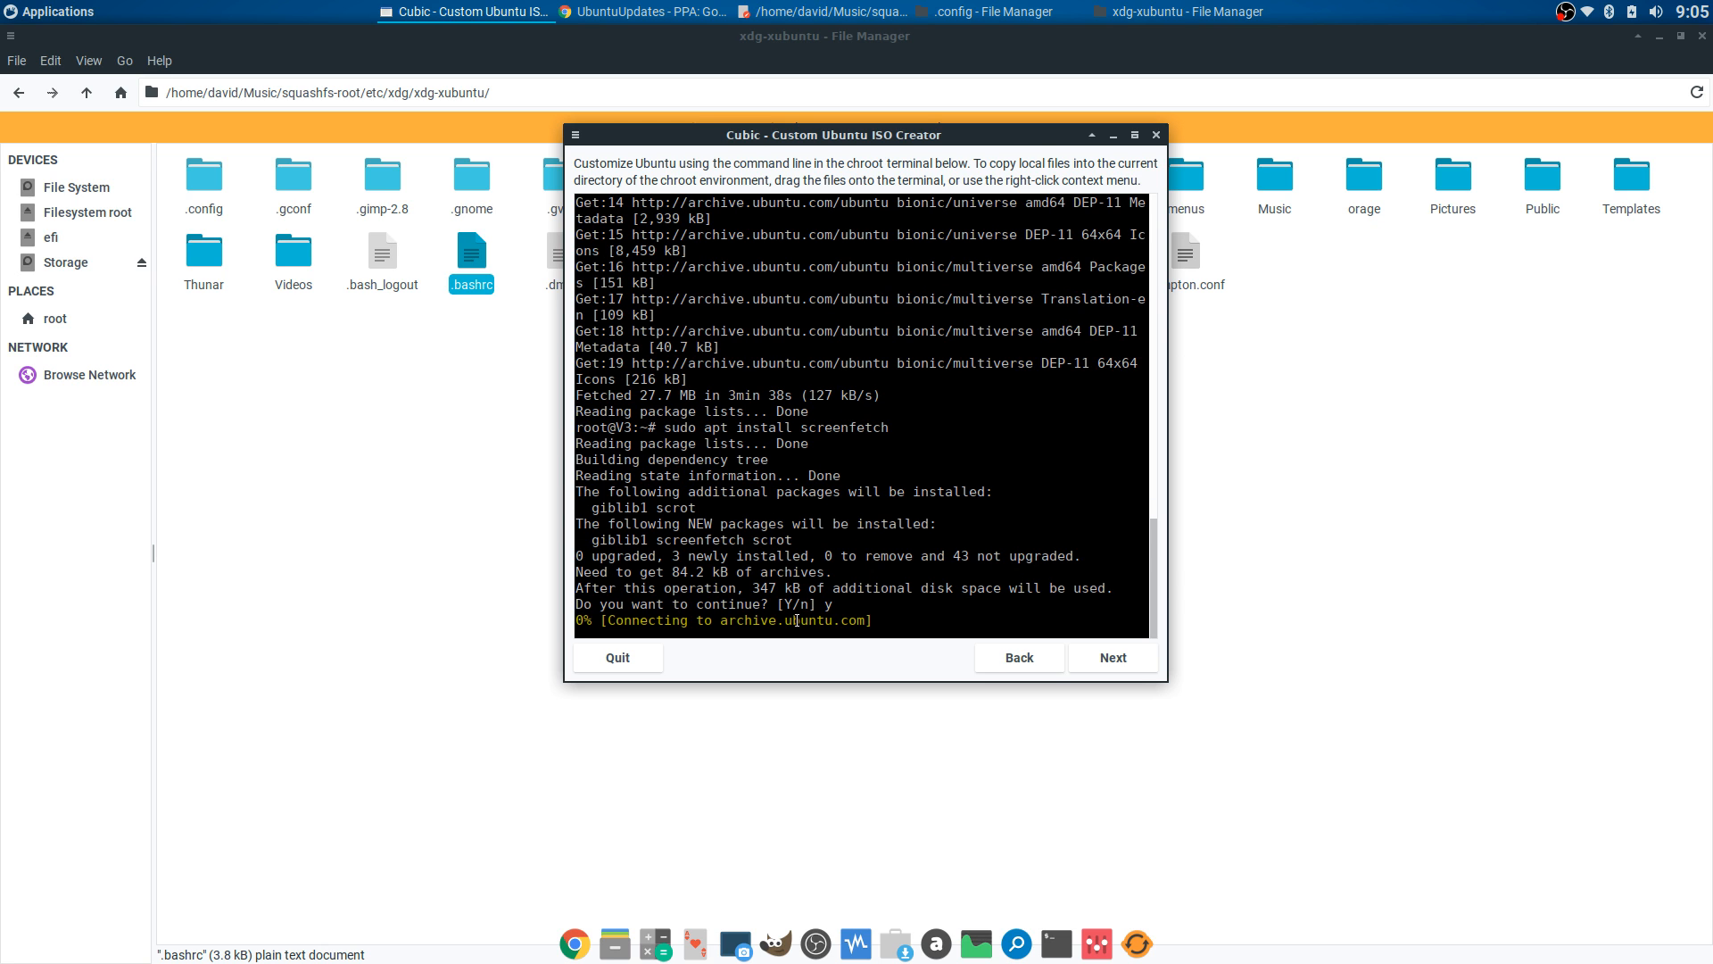
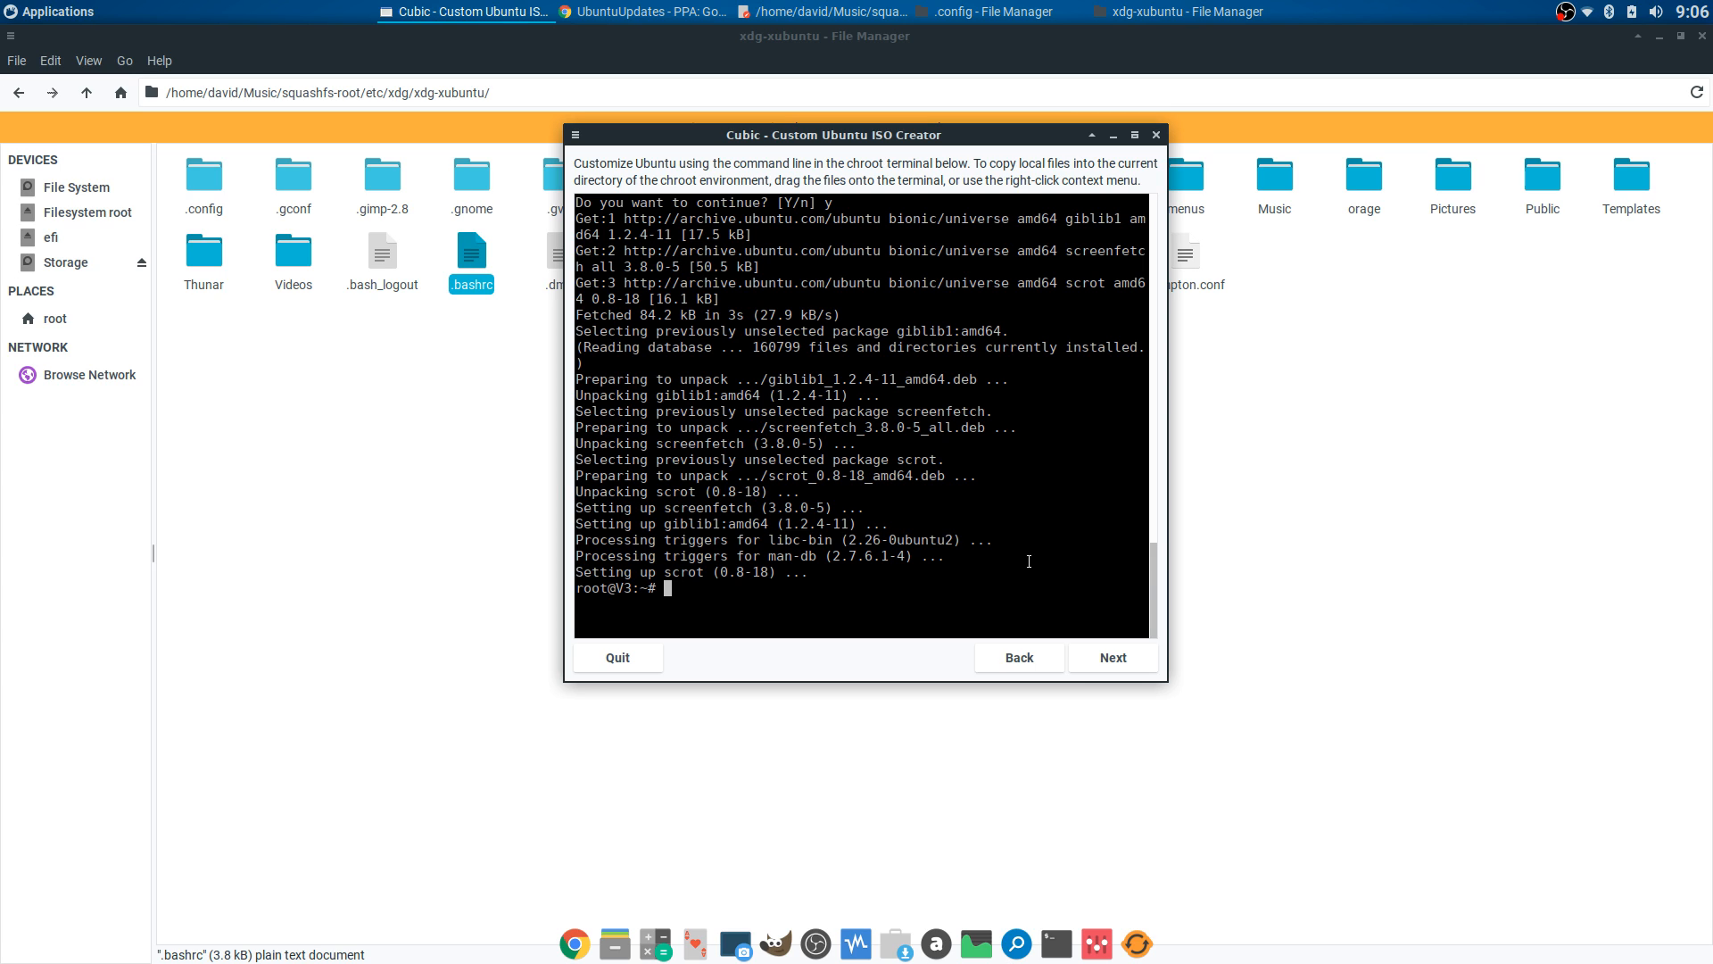
# - Run 'sudo apt search chrome' in Cubic's chroot terminal
pyautogui.write('sudo apt install')
pyautogui.press('BackSpace')
pyautogui.press('BackSpace')
pyautogui.press('BackSpace')
pyautogui.press('BackSpace')
pyautogui.press('BackSpace')
pyautogui.press('BackSpace')
pyautogui.press('BackSpace')
pyautogui.write('search chrome')
pyautogui.press('Return')
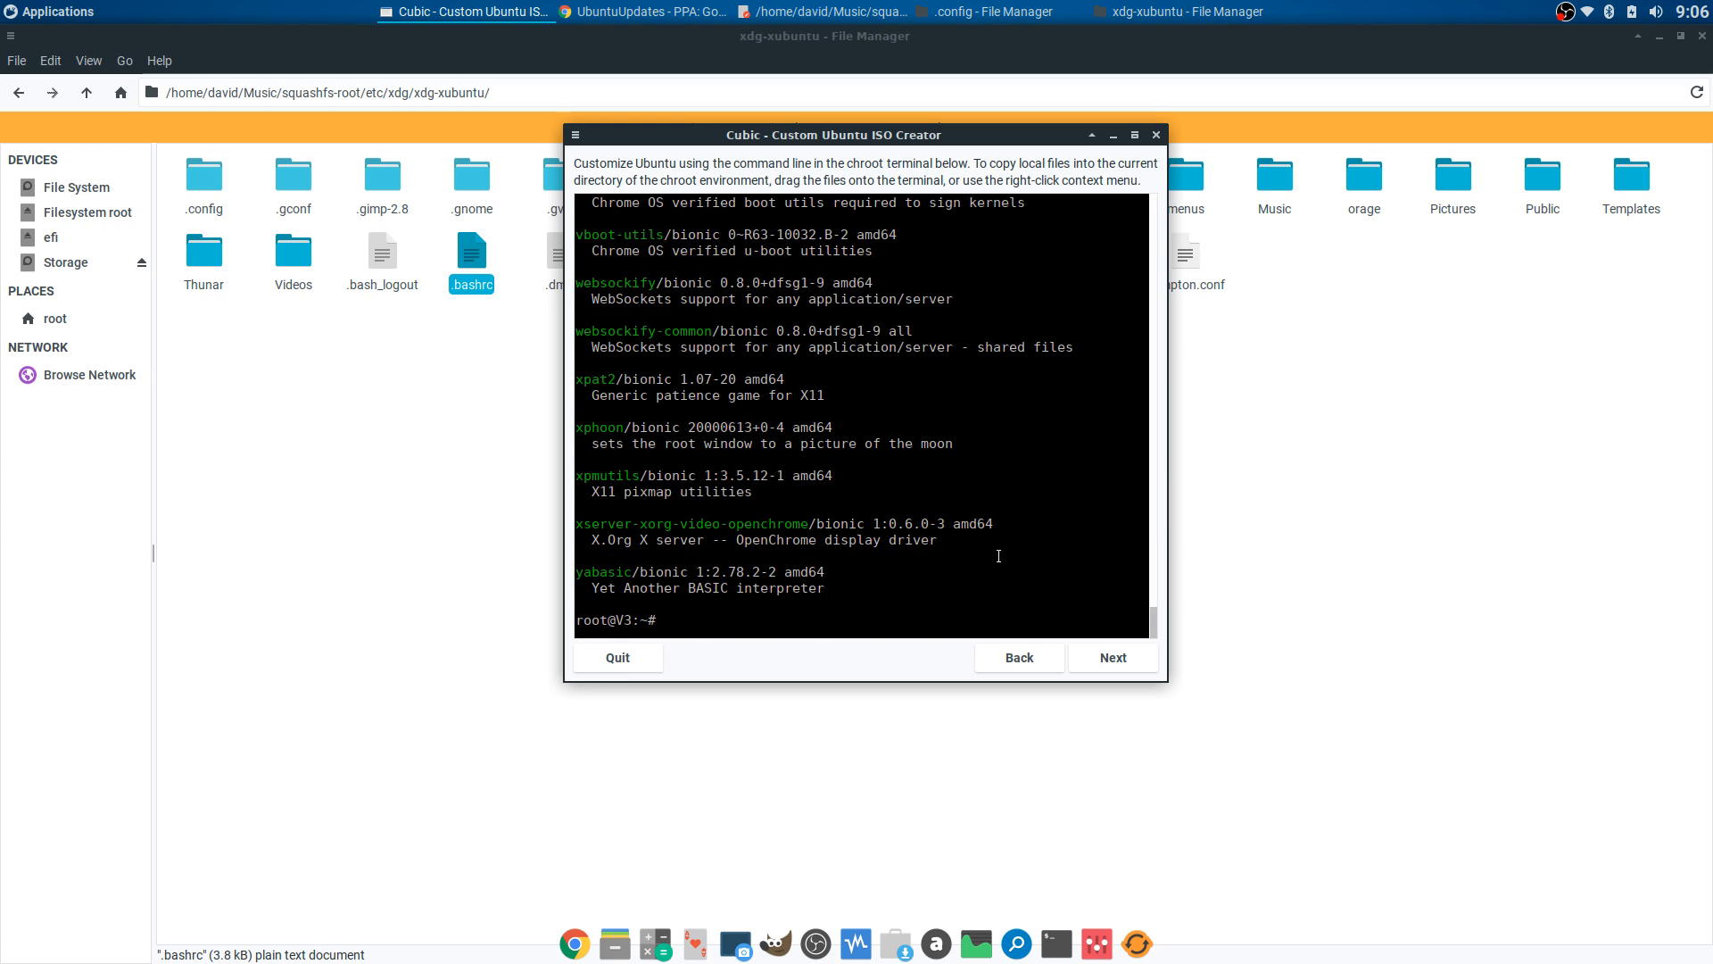
# - Copy the google-chrome-stable package name from the chrome search results
pyautogui.scroll(20, 999, 556)
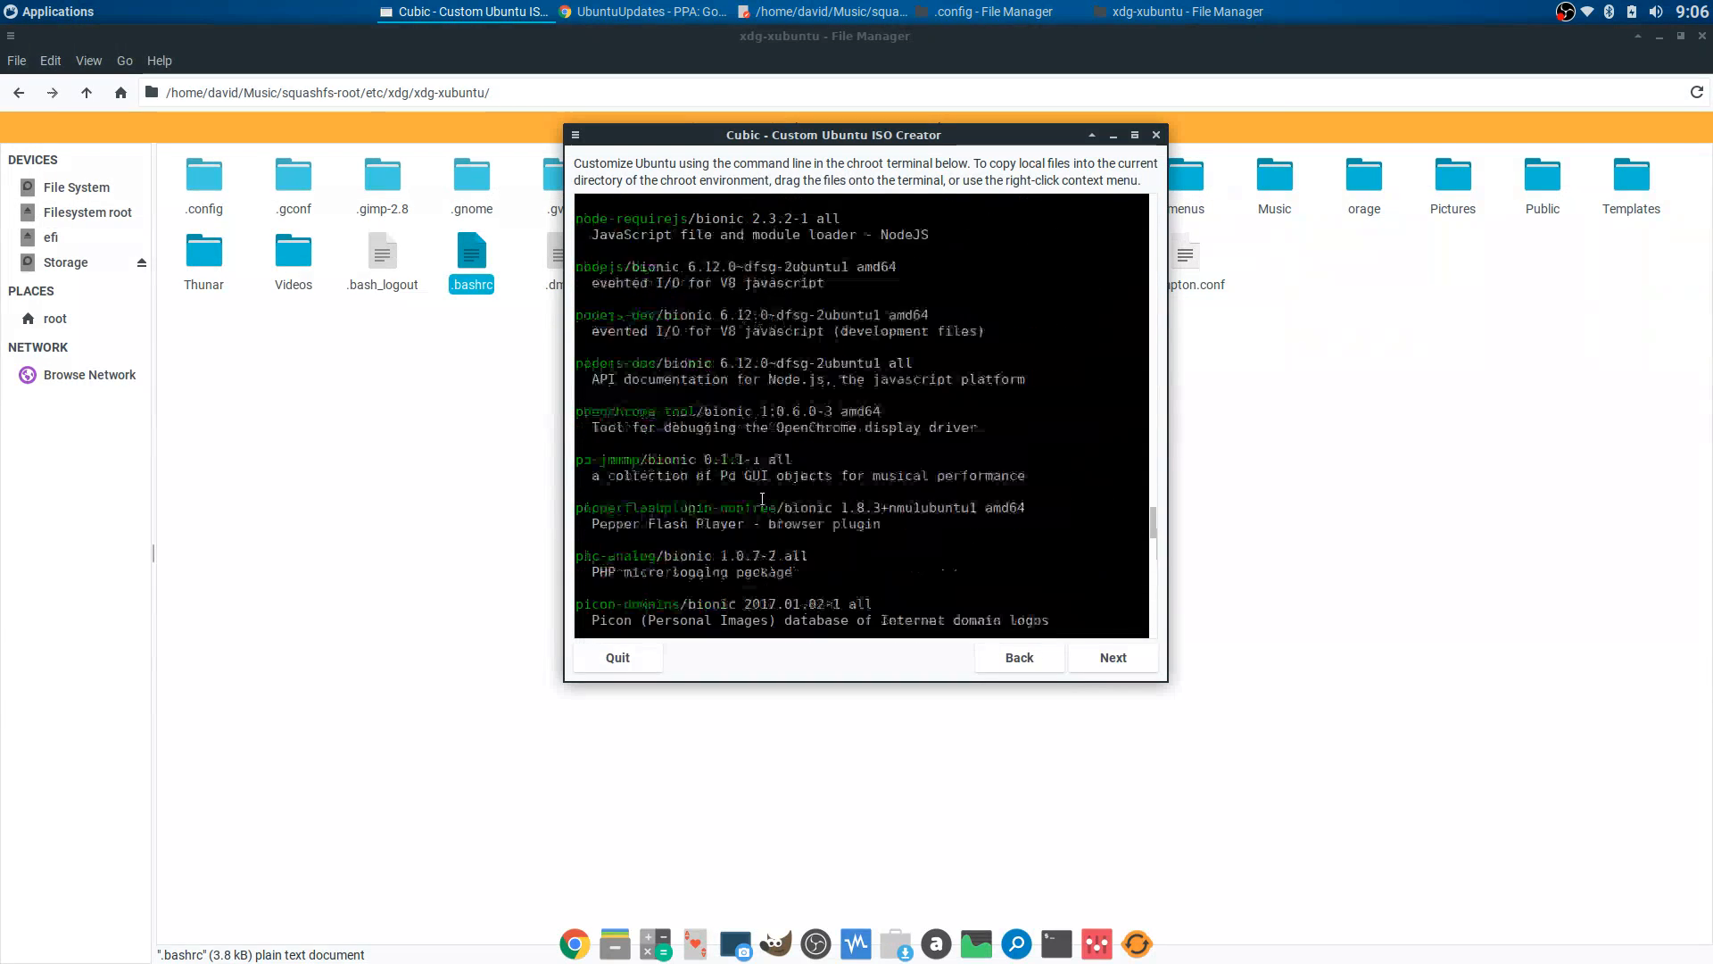
pyautogui.scroll(20, 762, 497)
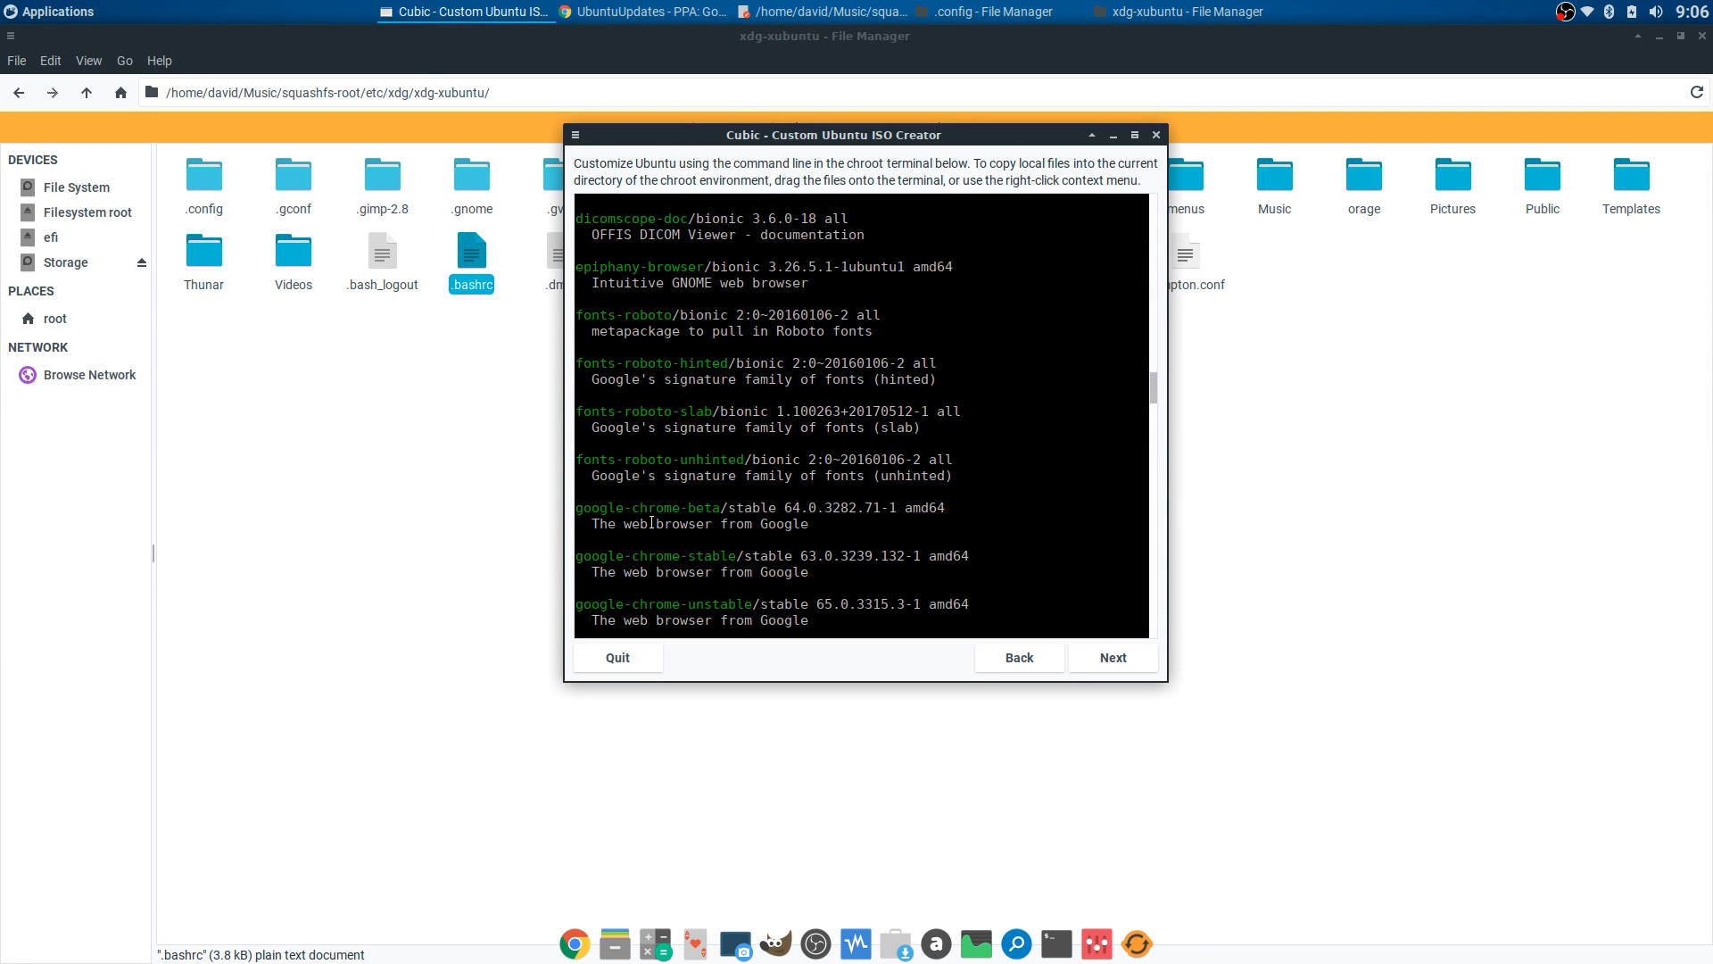
pyautogui.moveTo(578, 555); pyautogui.dragTo(734, 560)
pyautogui.rightClick(735, 560)
pyautogui.click(754, 592)
pyautogui.scroll(-7, 1026, 545)
pyautogui.scroll(-8, 1025, 545)
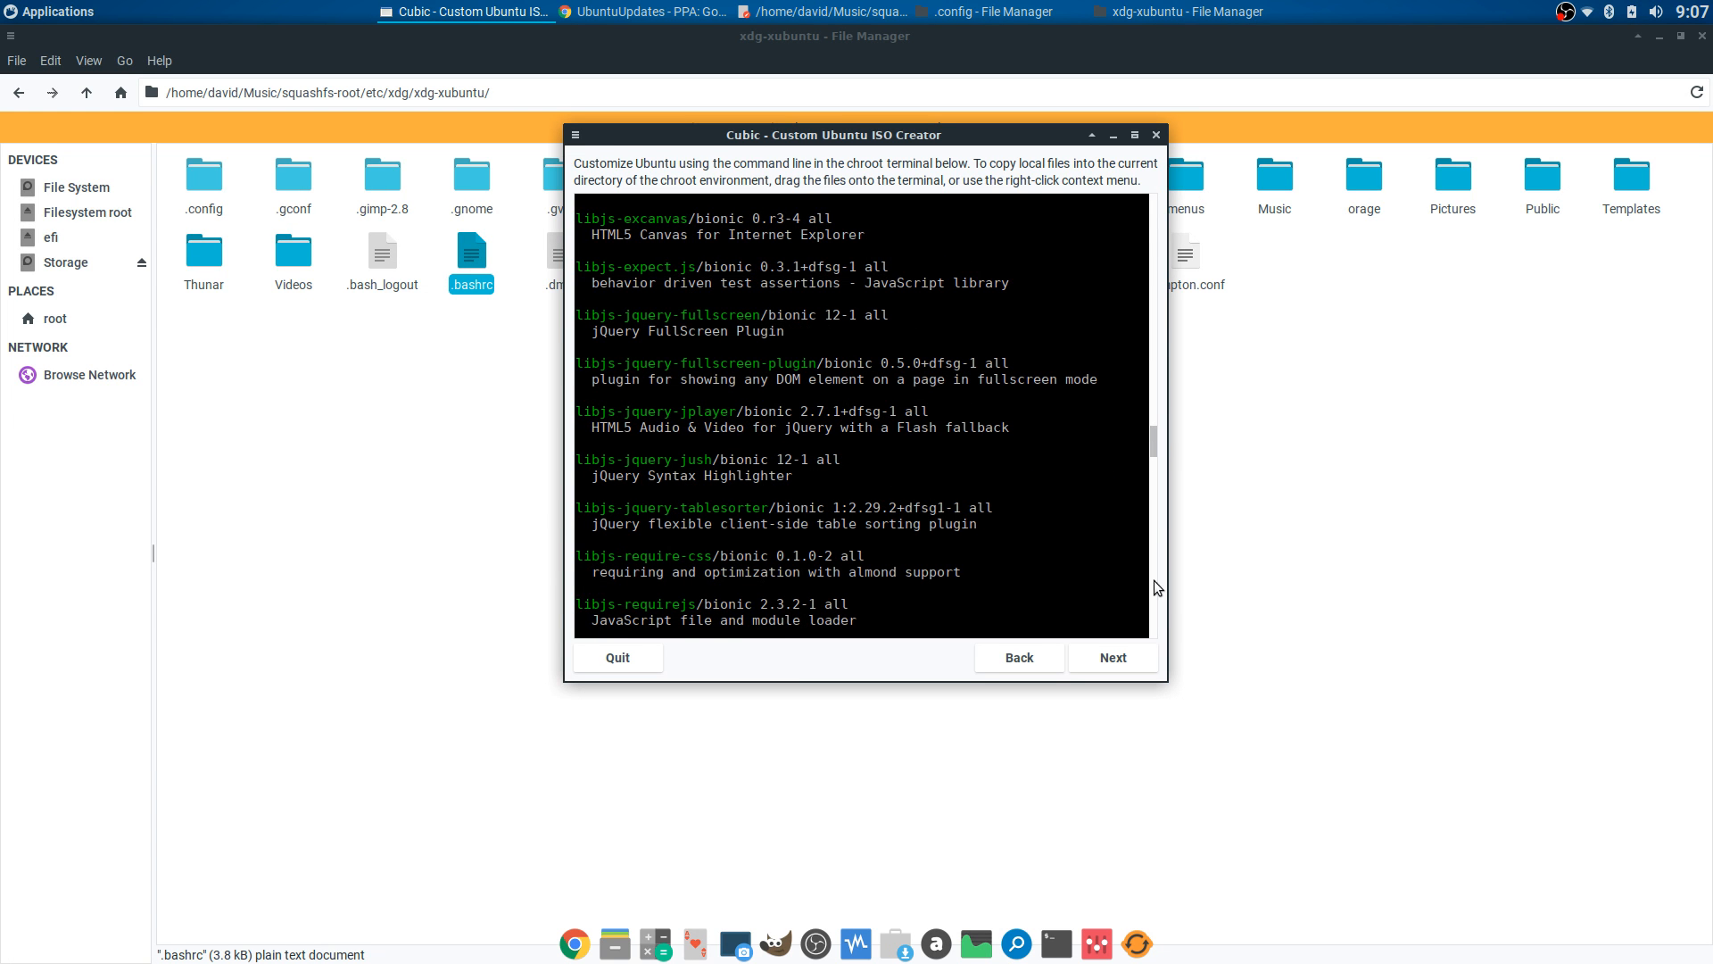
pyautogui.moveTo(1155, 451); pyautogui.dragTo(1155, 624)
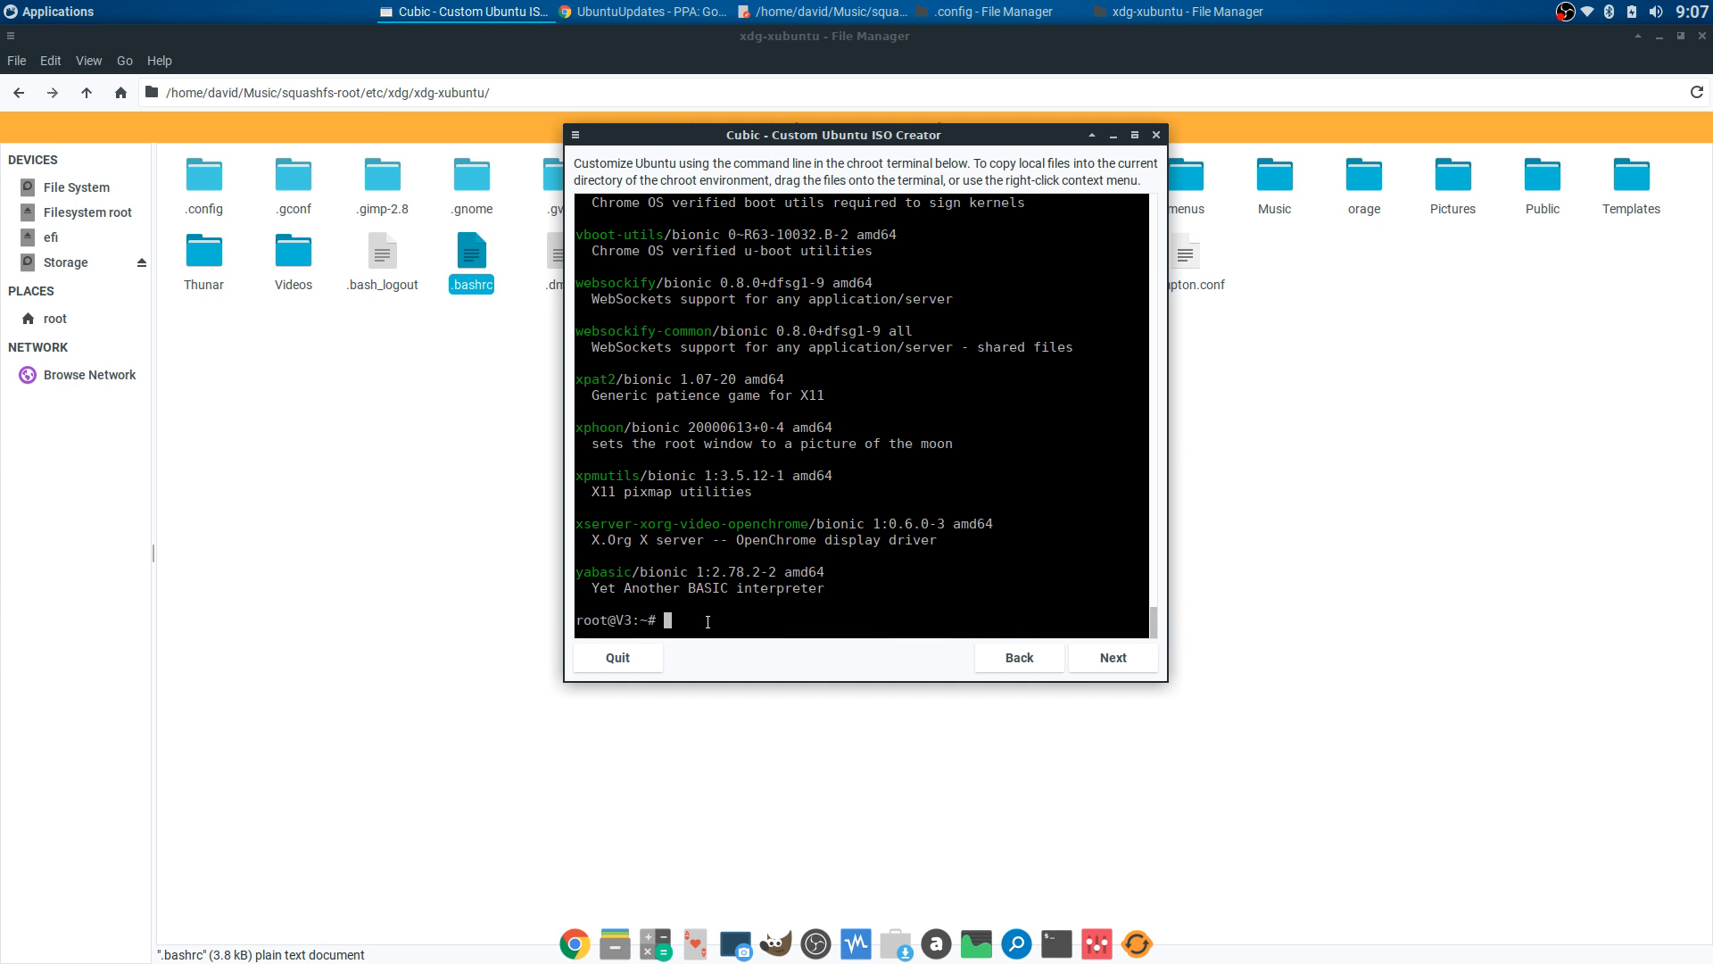
# - Search for google-chrome-stable to confirm version 63.0.3239.132-1 is available
pyautogui.press('Up')
pyautogui.press('BackSpace')
pyautogui.press('BackSpace')
pyautogui.press('BackSpace')
pyautogui.press('BackSpace')
pyautogui.press('BackSpace')
pyautogui.press('BackSpace')
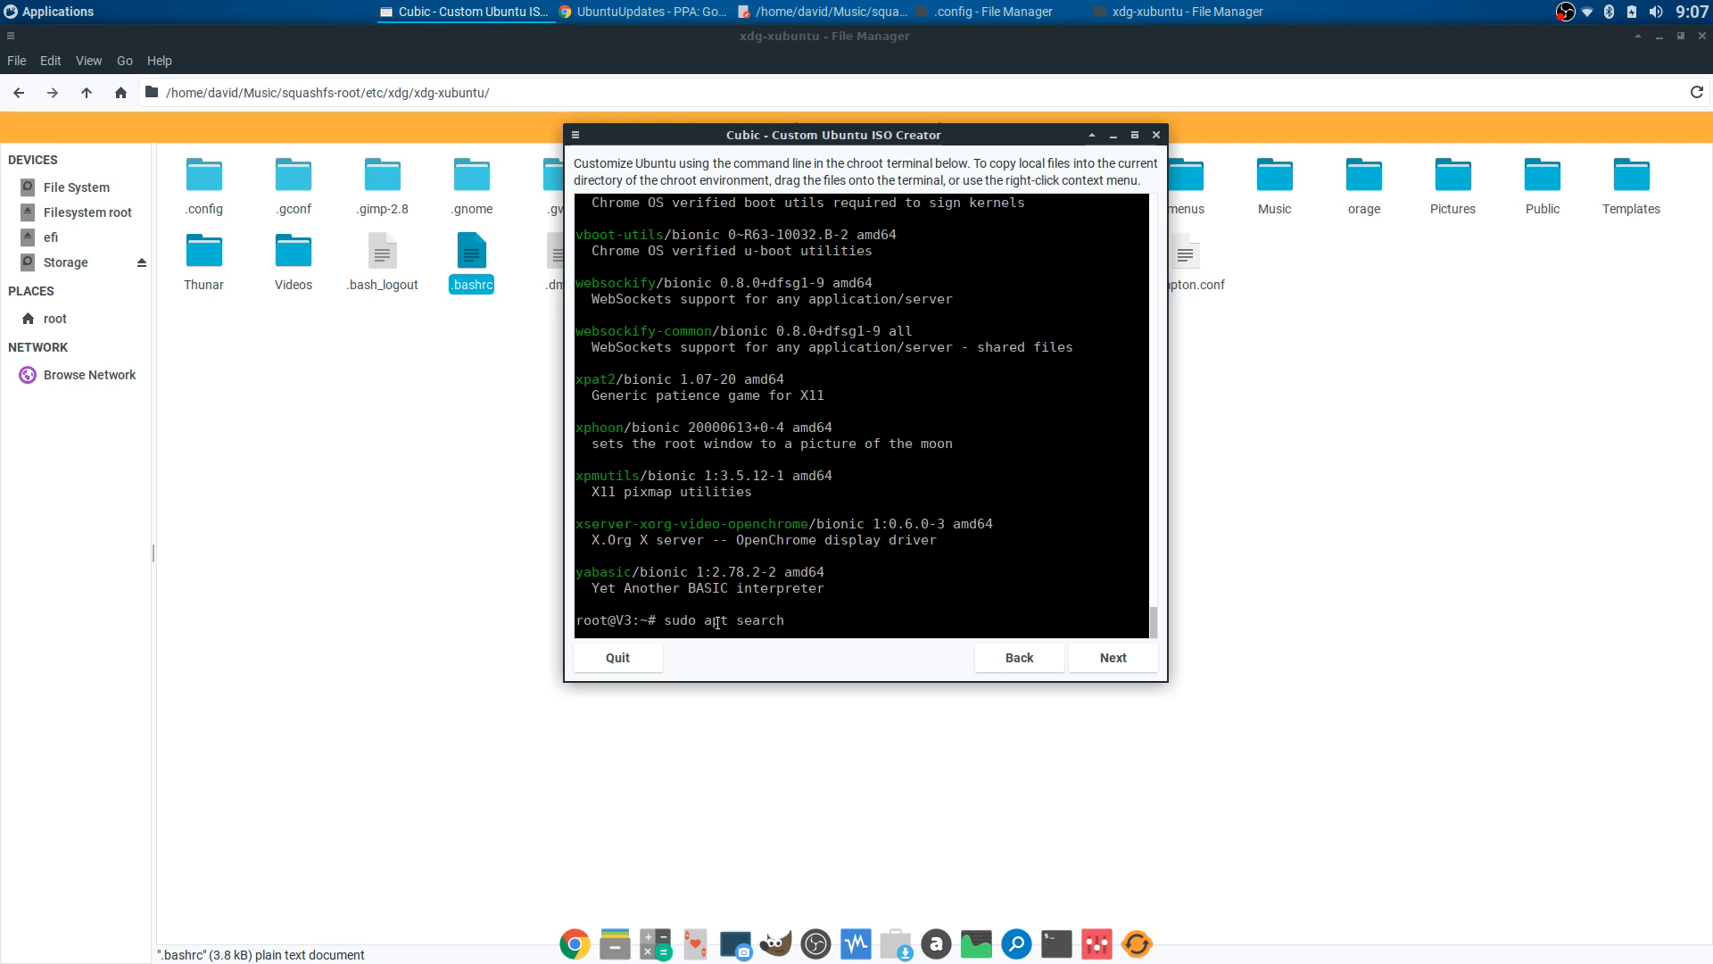
pyautogui.rightClick(796, 621)
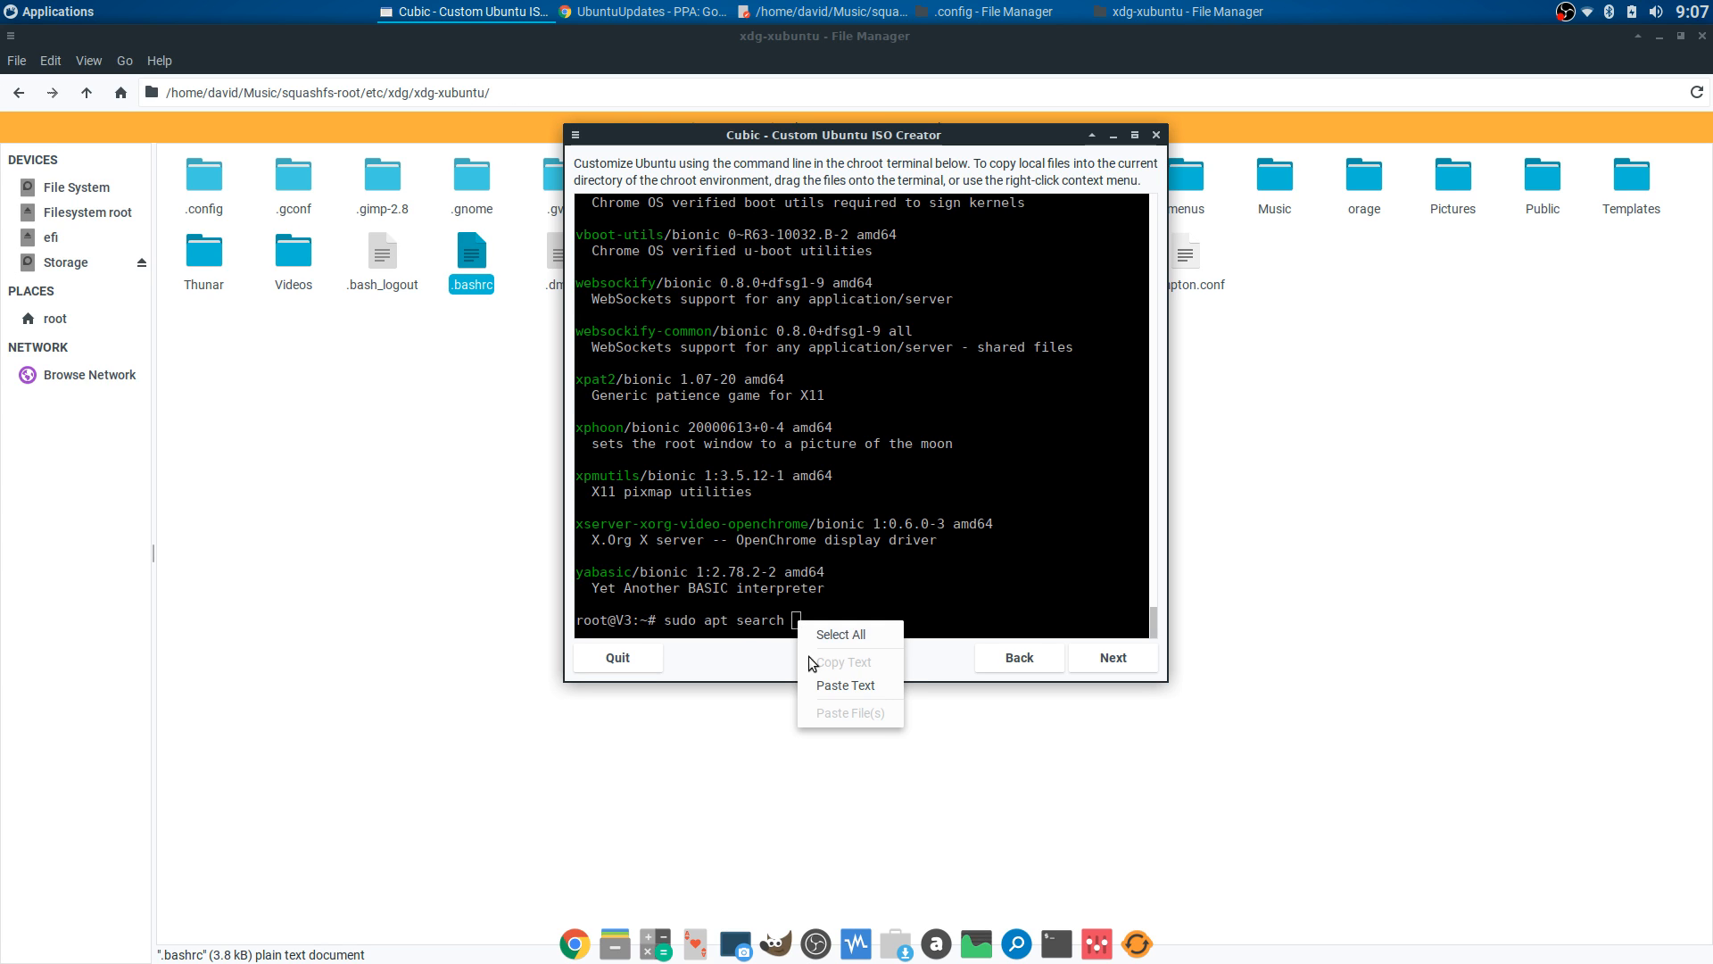
pyautogui.click(825, 677)
pyautogui.press('Return')
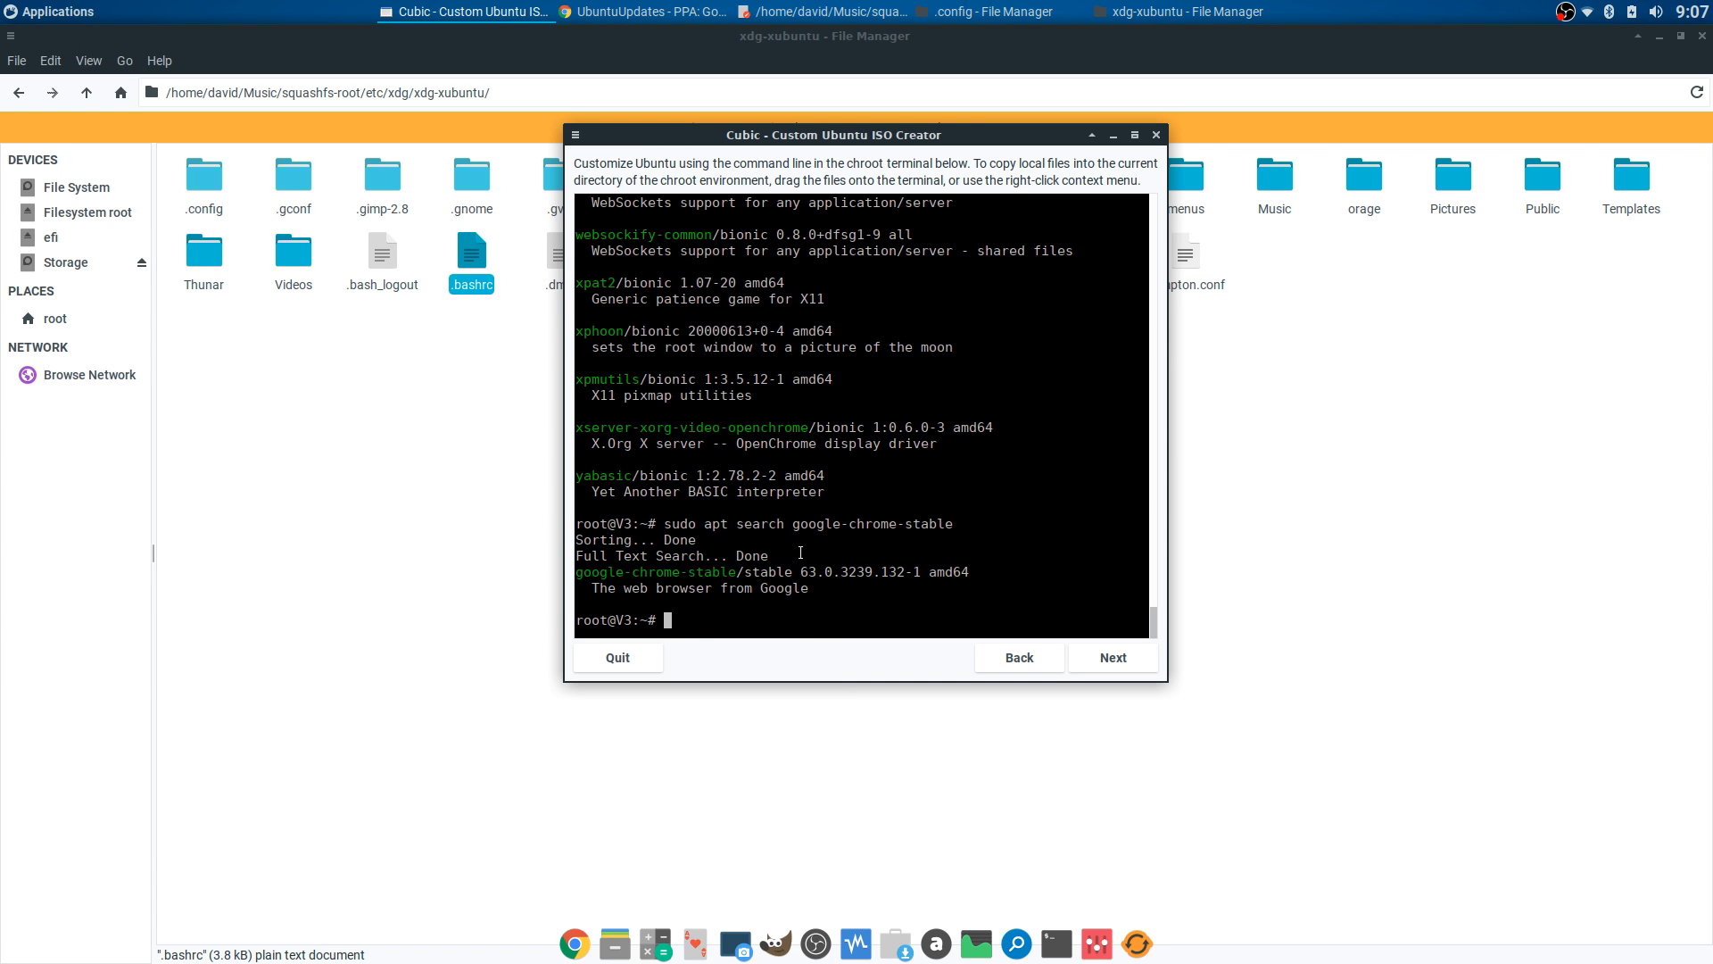
pyautogui.press('Up')
pyautogui.press('Up')
pyautogui.press('Up')
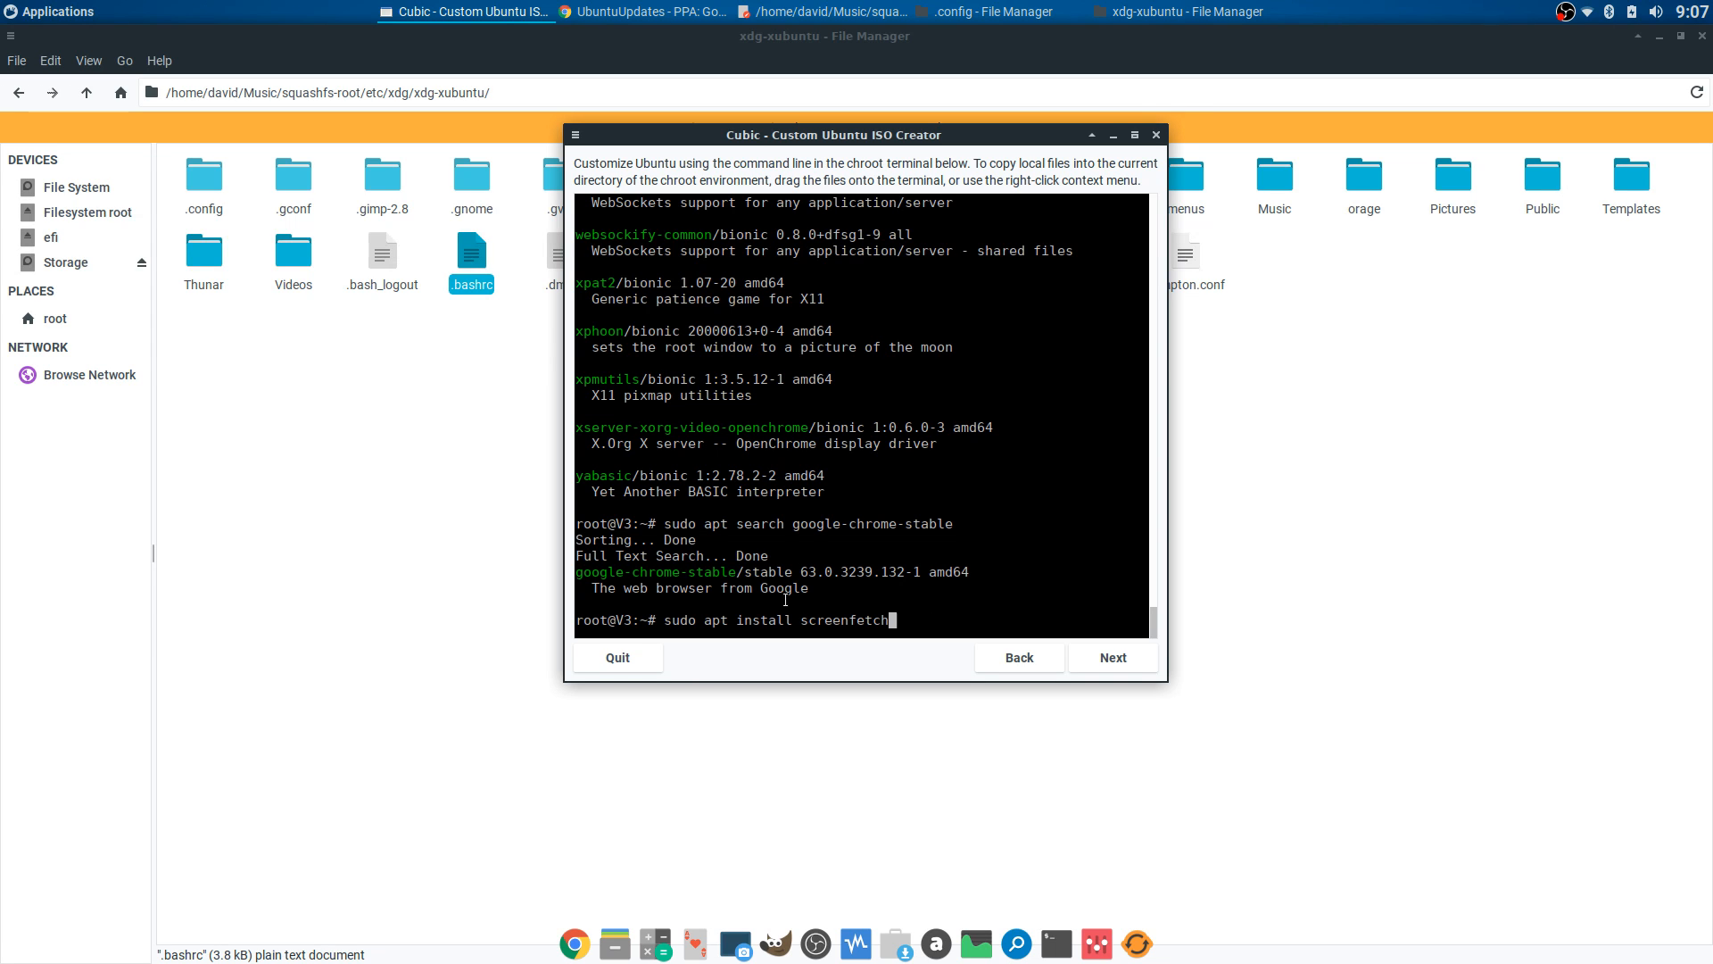
# - Run 'sudo apt install google-chrome-stable' in the chroot and answer y
pyautogui.press('BackSpace')
pyautogui.press('BackSpace')
pyautogui.press('BackSpace')
pyautogui.press('BackSpace')
pyautogui.press('BackSpace')
pyautogui.press('BackSpace')
pyautogui.press('BackSpace')
pyautogui.press('BackSpace')
pyautogui.press('BackSpace')
pyautogui.press('BackSpace')
pyautogui.rightClick(813, 625)
pyautogui.click(828, 679)
pyautogui.press('Return')
pyautogui.write('y')
pyautogui.press('Return')
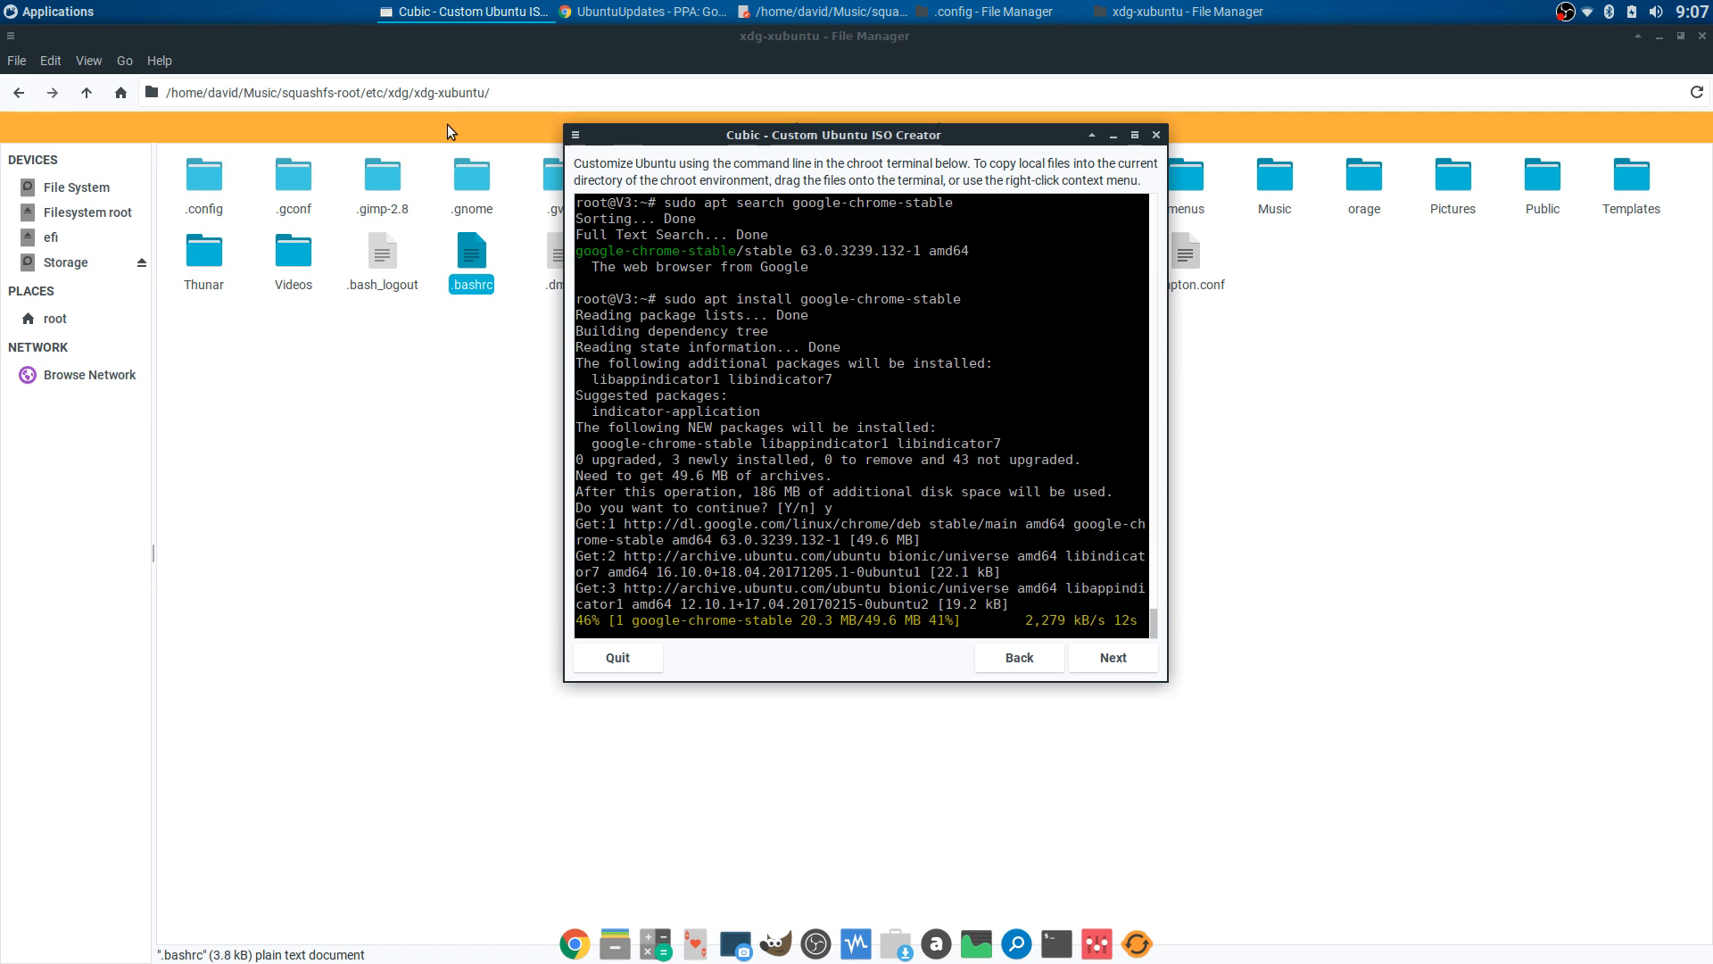
# - Enlarge the applications launcher and browse its Graphics, Multimedia and Settings categories
pyautogui.click(71, 16)
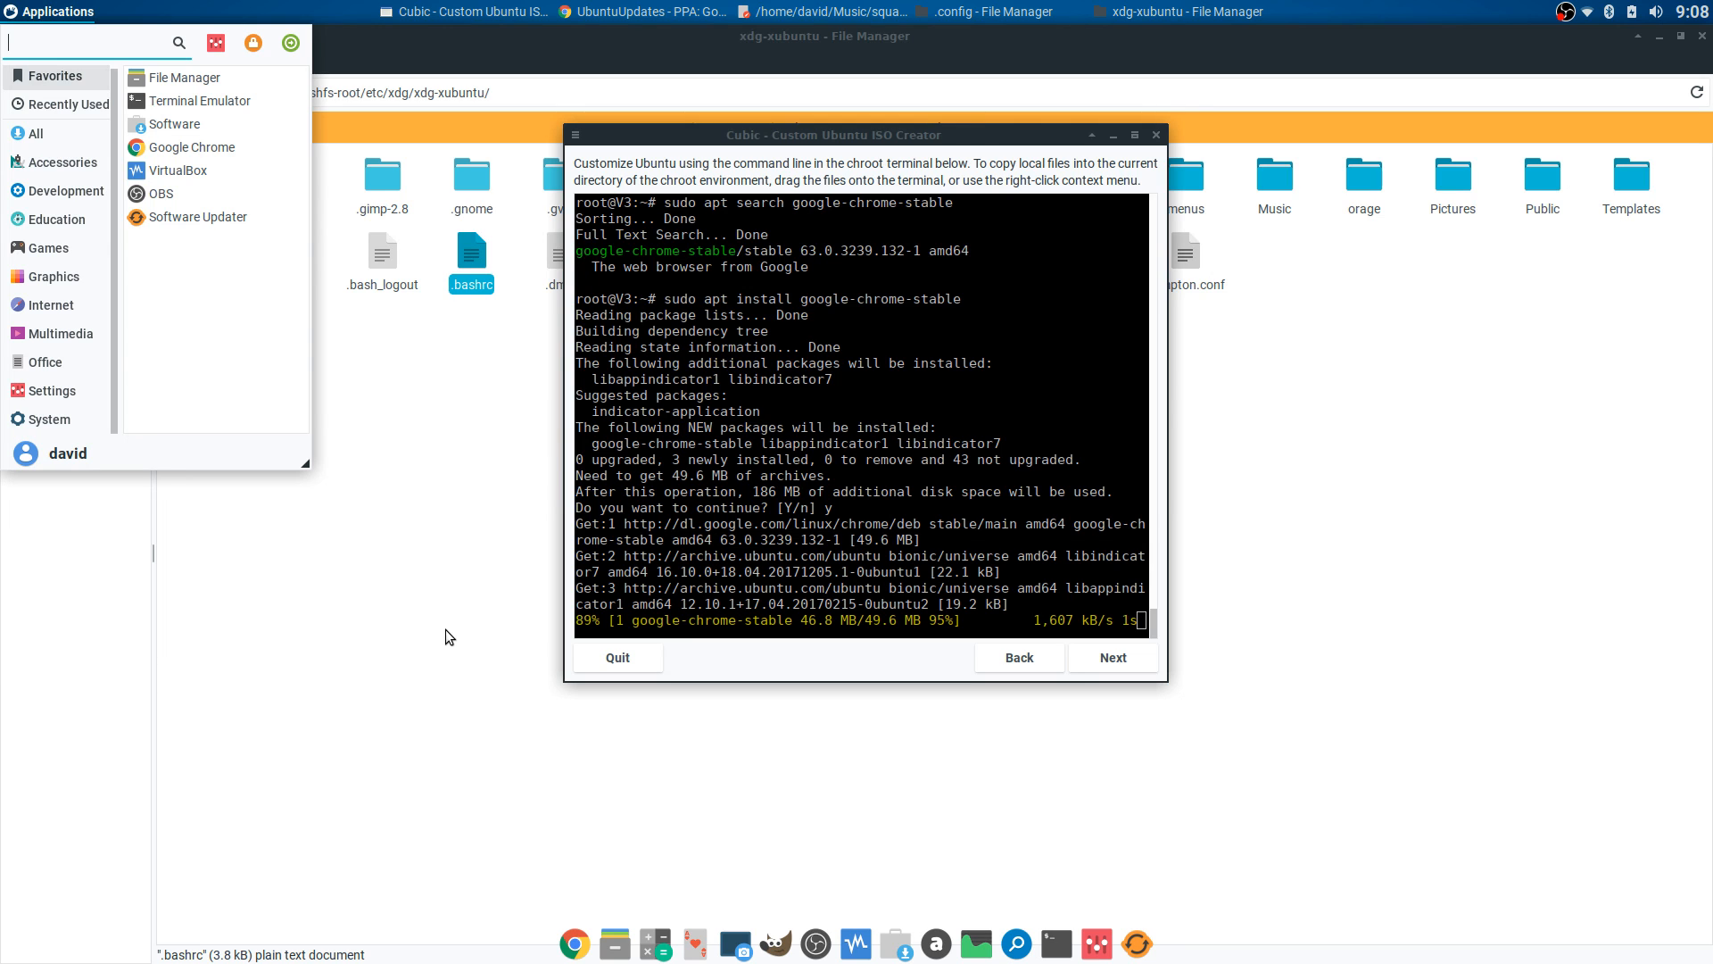
pyautogui.moveTo(299, 457); pyautogui.dragTo(307, 483)
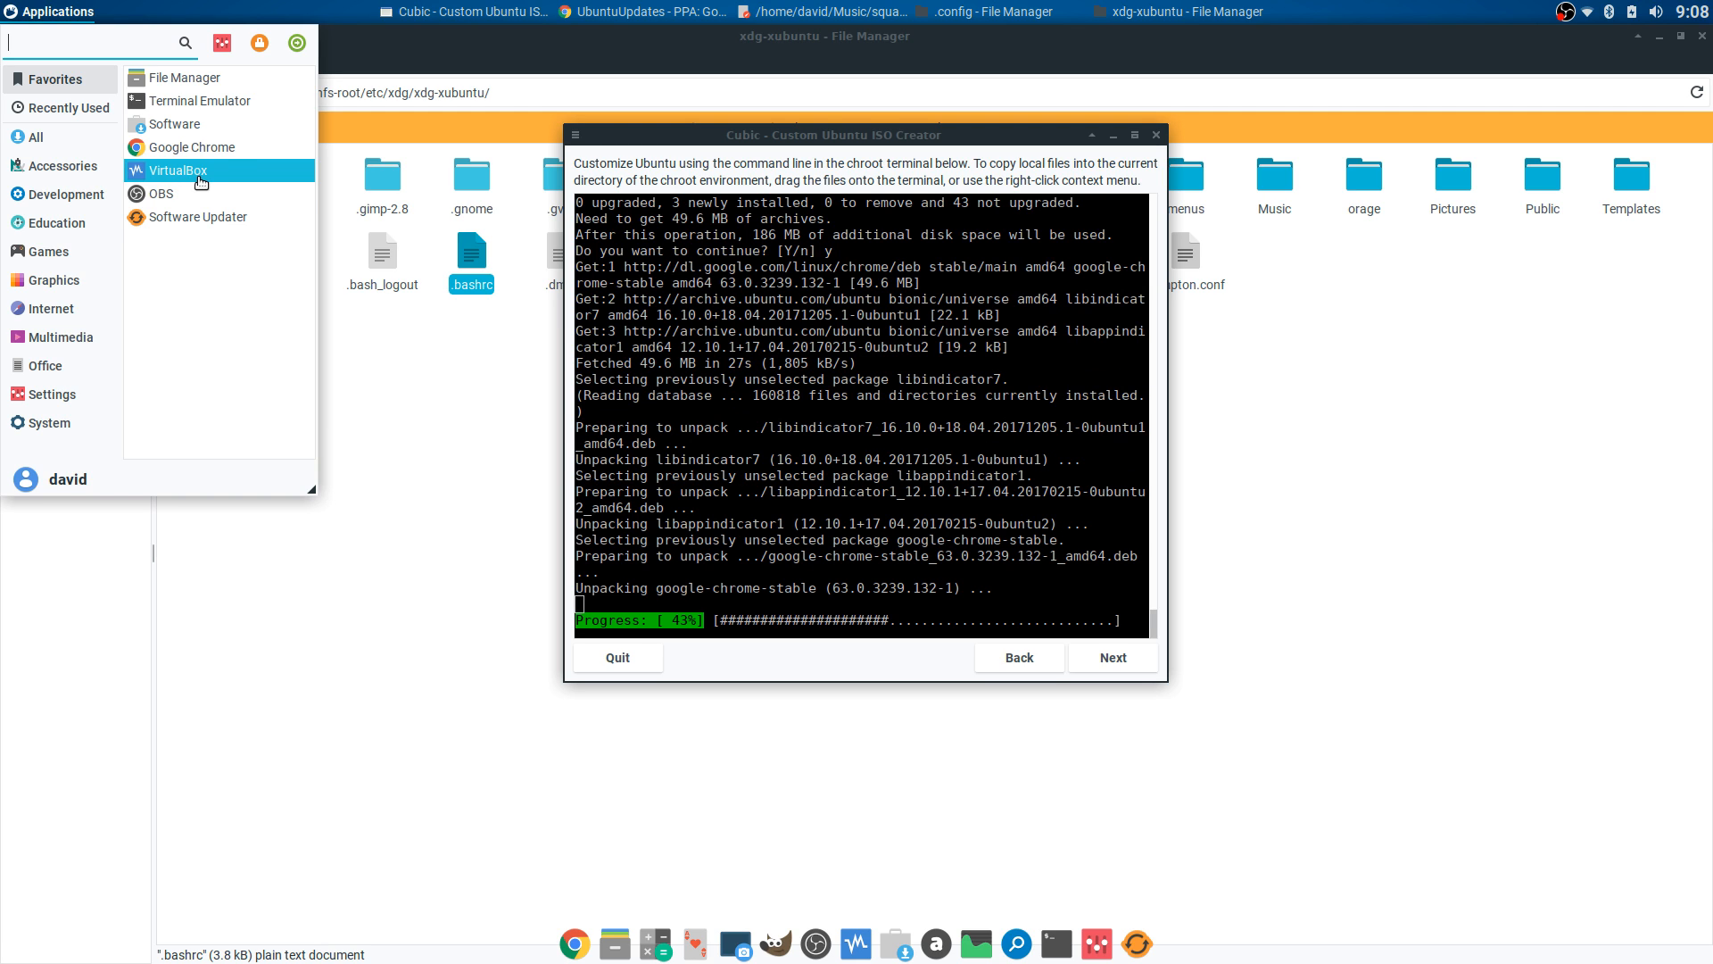
pyautogui.click(52, 280)
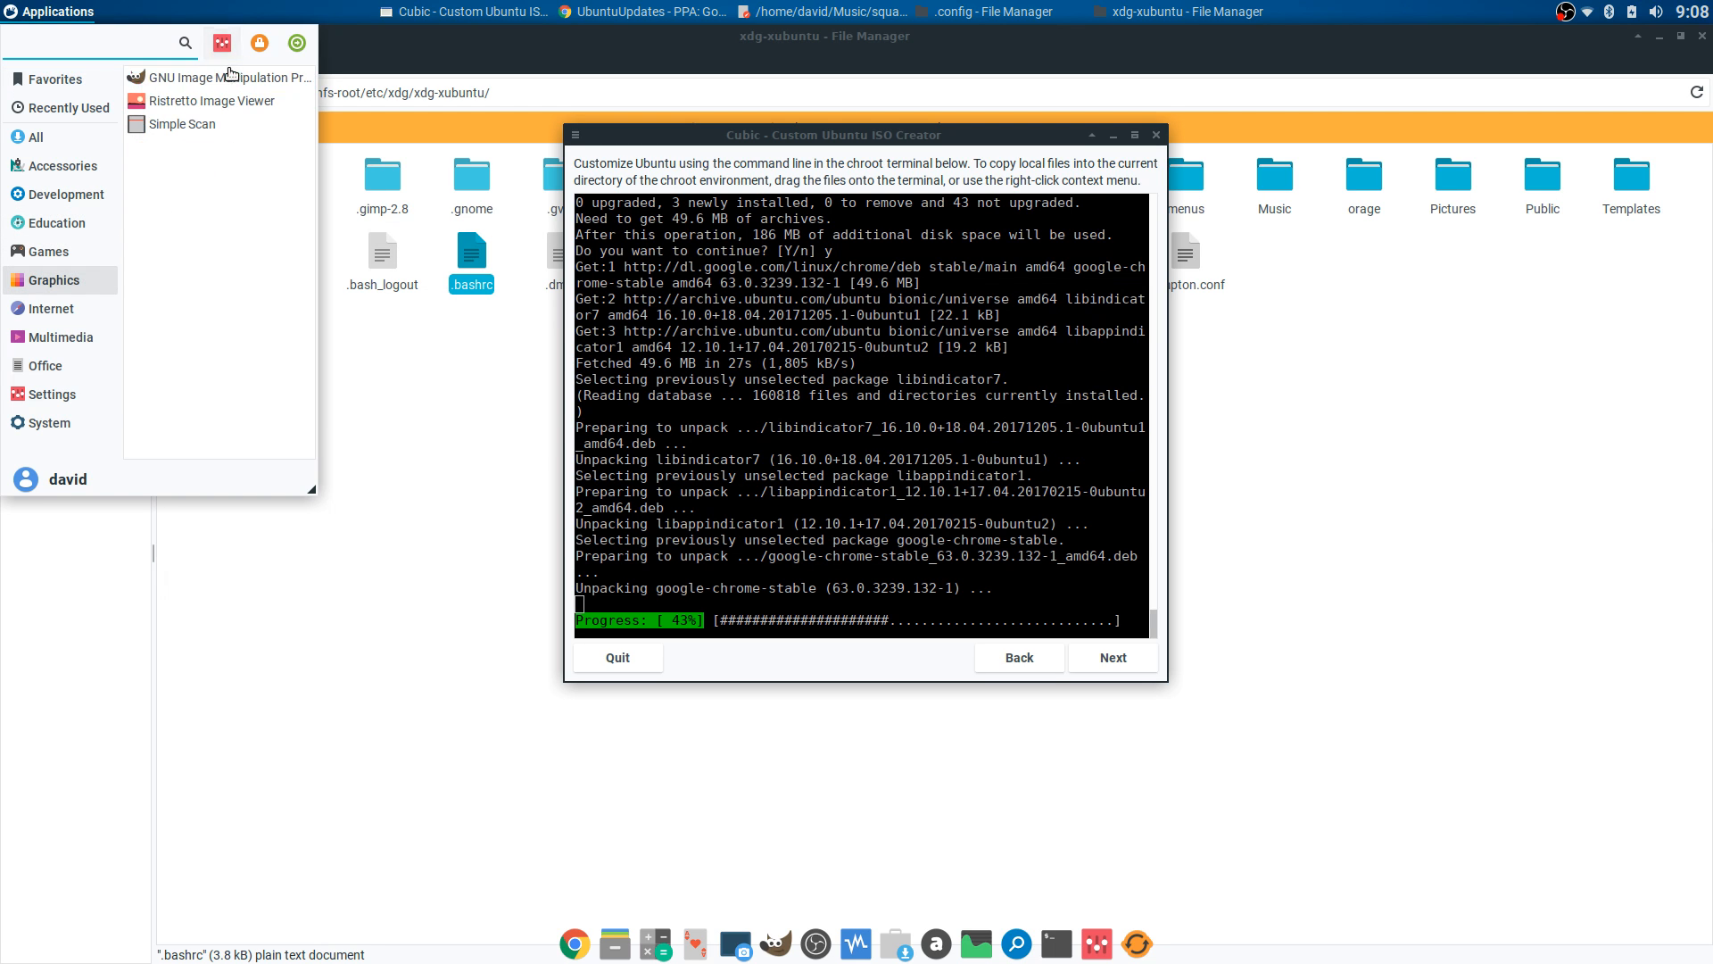
pyautogui.click(50, 338)
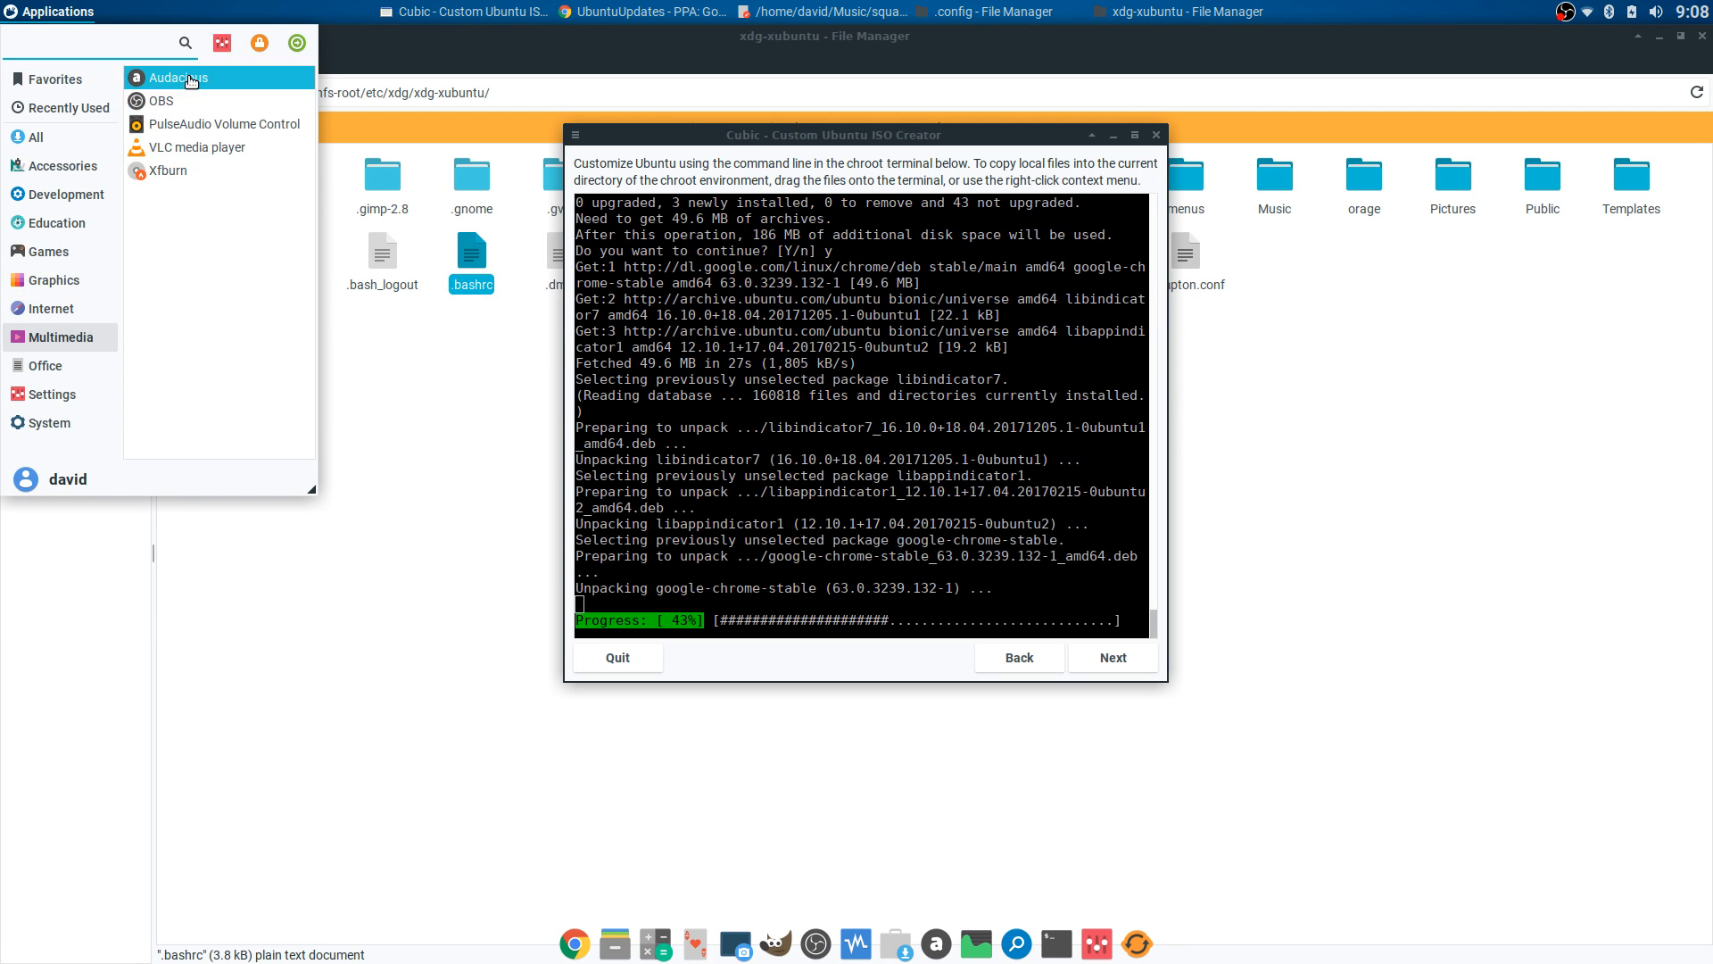
pyautogui.click(70, 399)
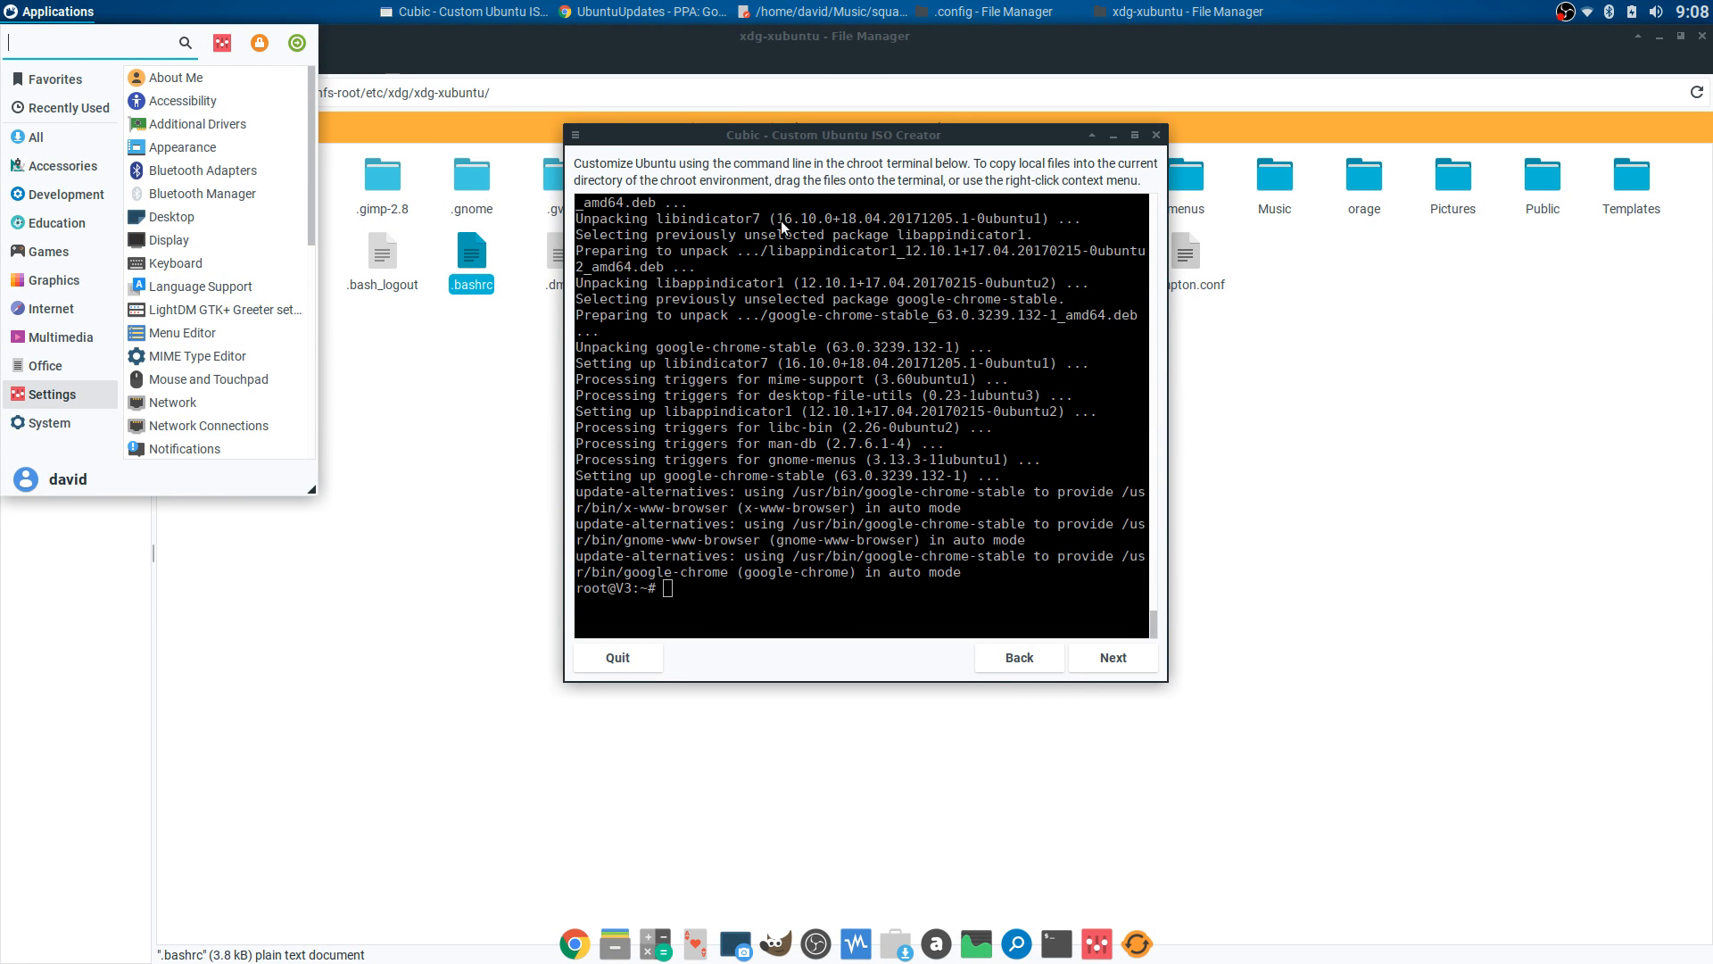
# - Close the launcher and look over the home folder in the other file manager window
pyautogui.click(470, 373)
pyautogui.click(455, 359)
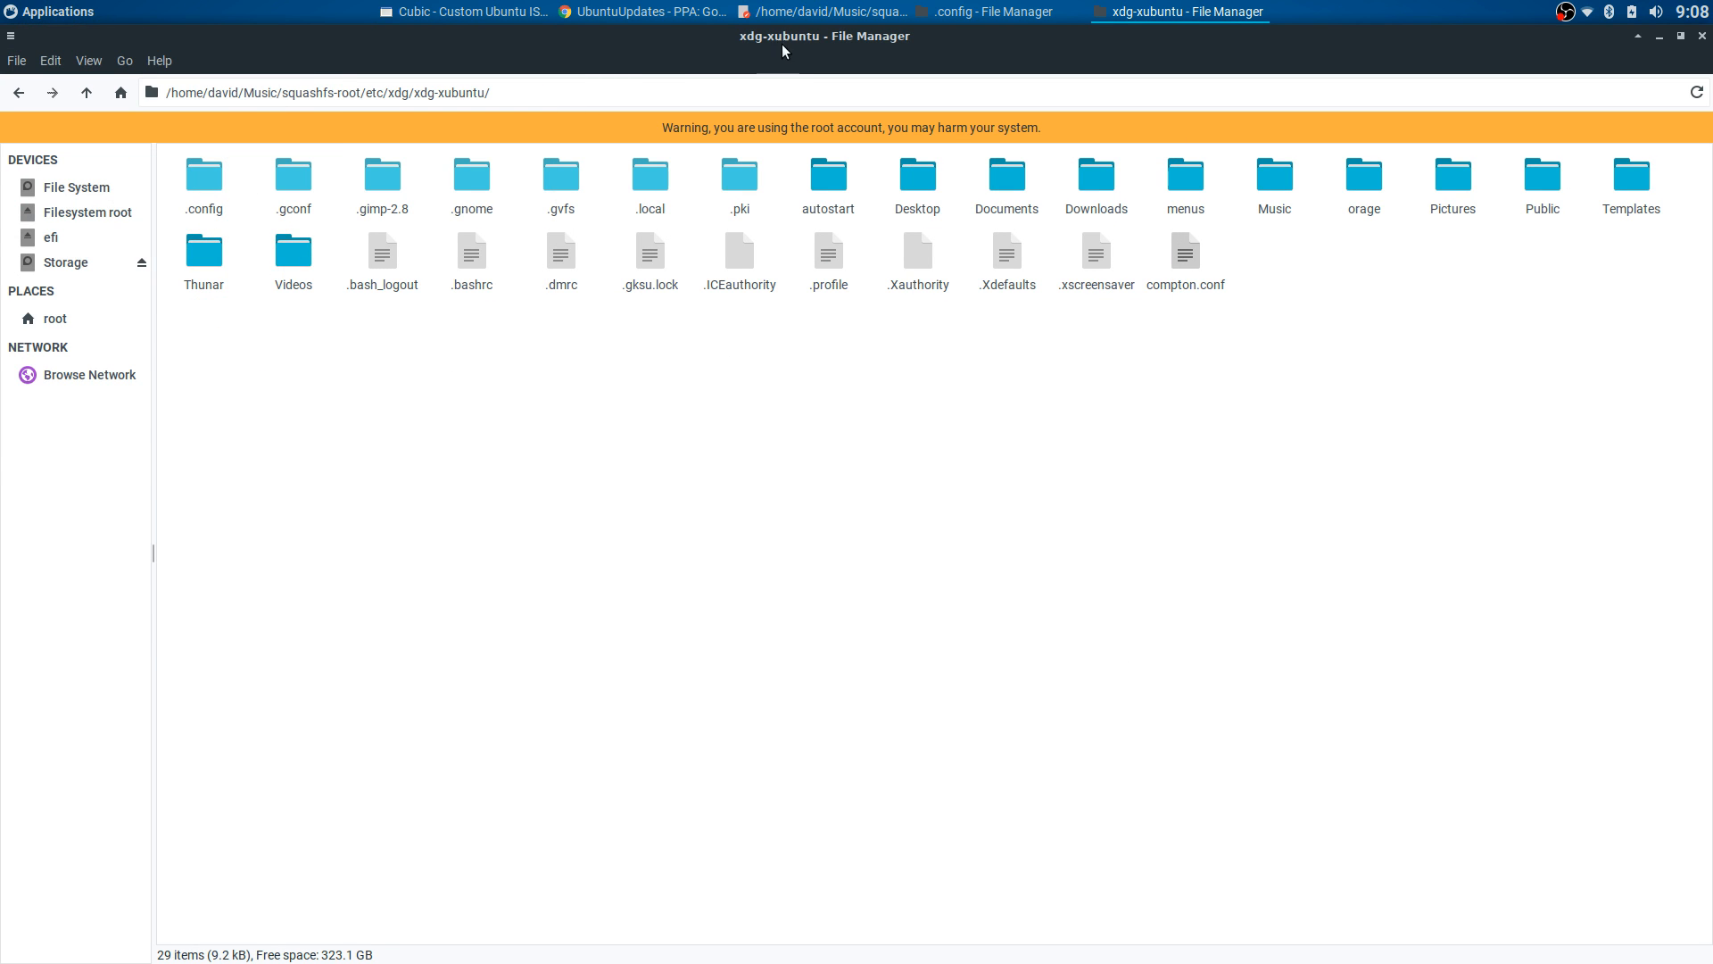
pyautogui.click(993, 12)
pyautogui.click(64, 124)
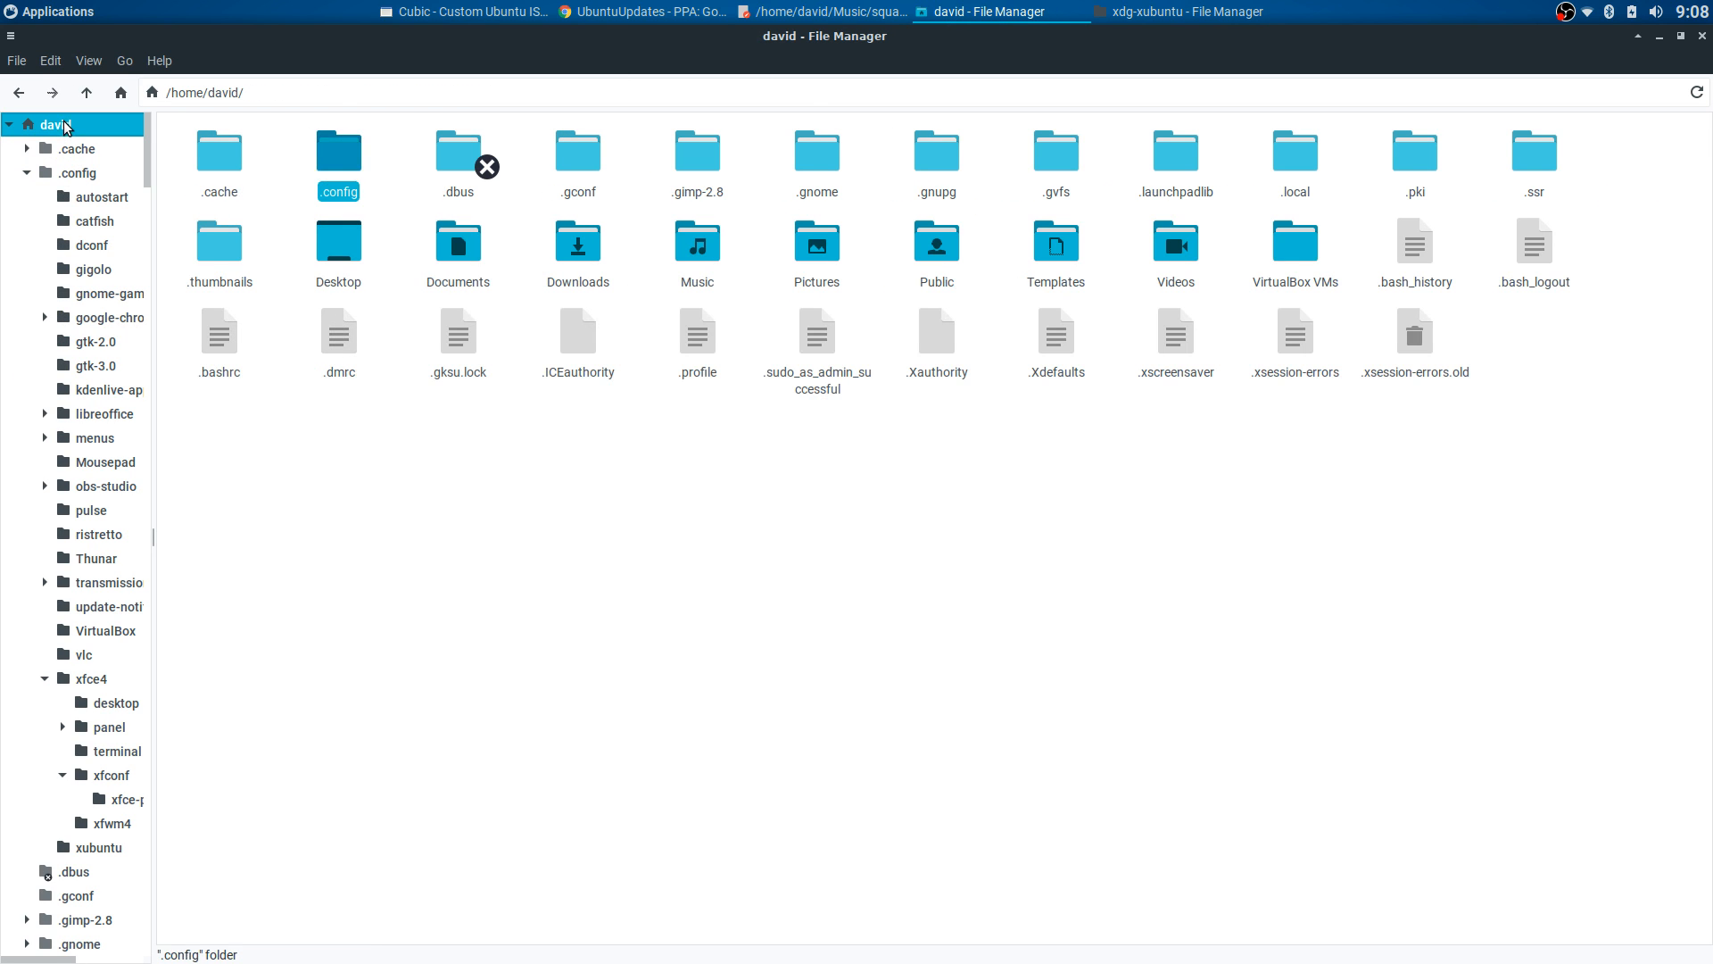
pyautogui.click(286, 165)
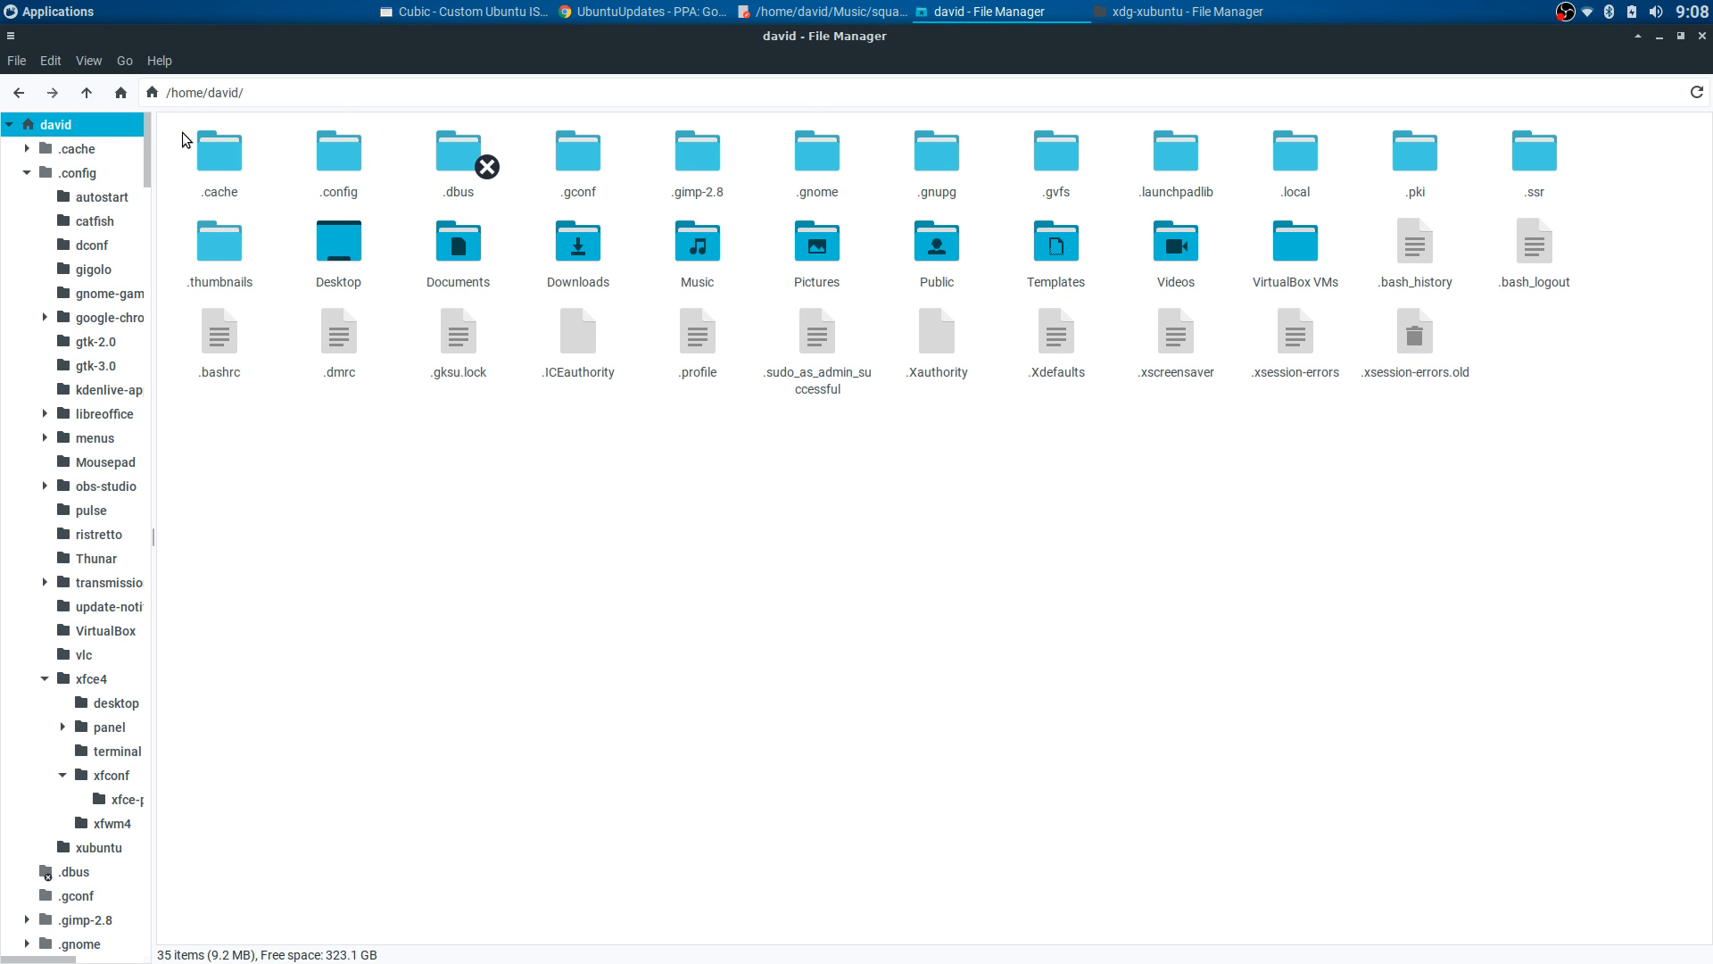
pyautogui.moveTo(185, 140); pyautogui.dragTo(1414, 453)
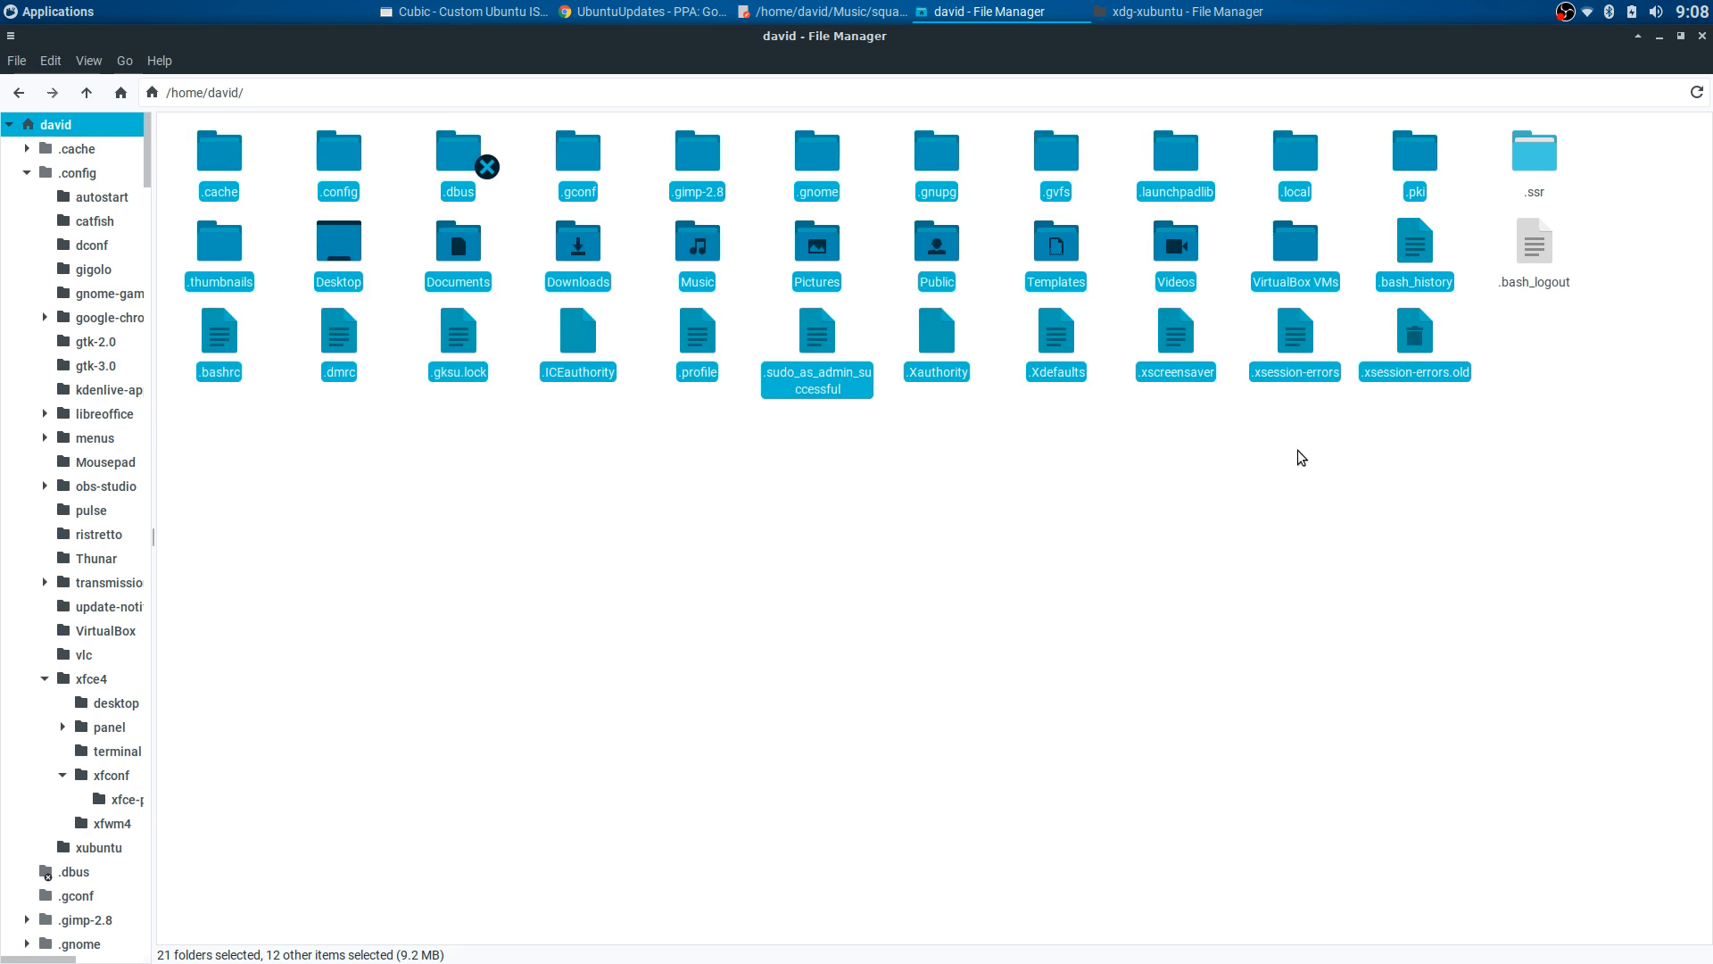
pyautogui.click(1002, 437)
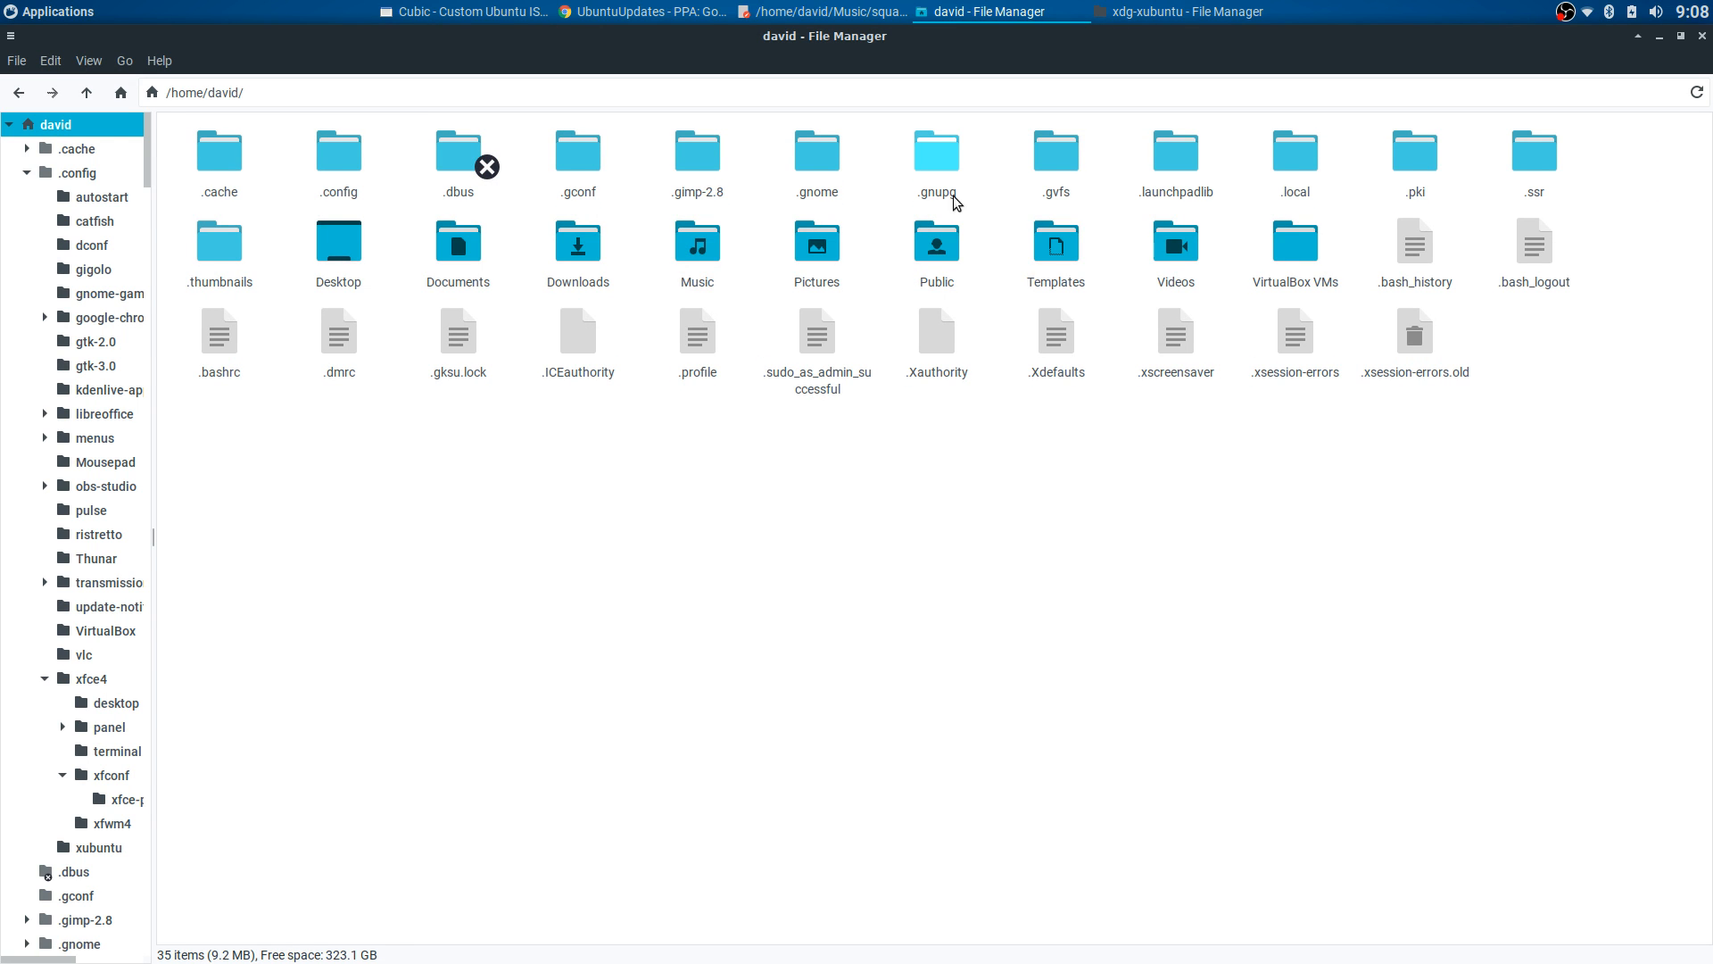
# - Browse the image's /etc/skel, /etc/xdg/xfce4 and xdg-xubuntu folders, then return to Cubic
pyautogui.click(1187, 11)
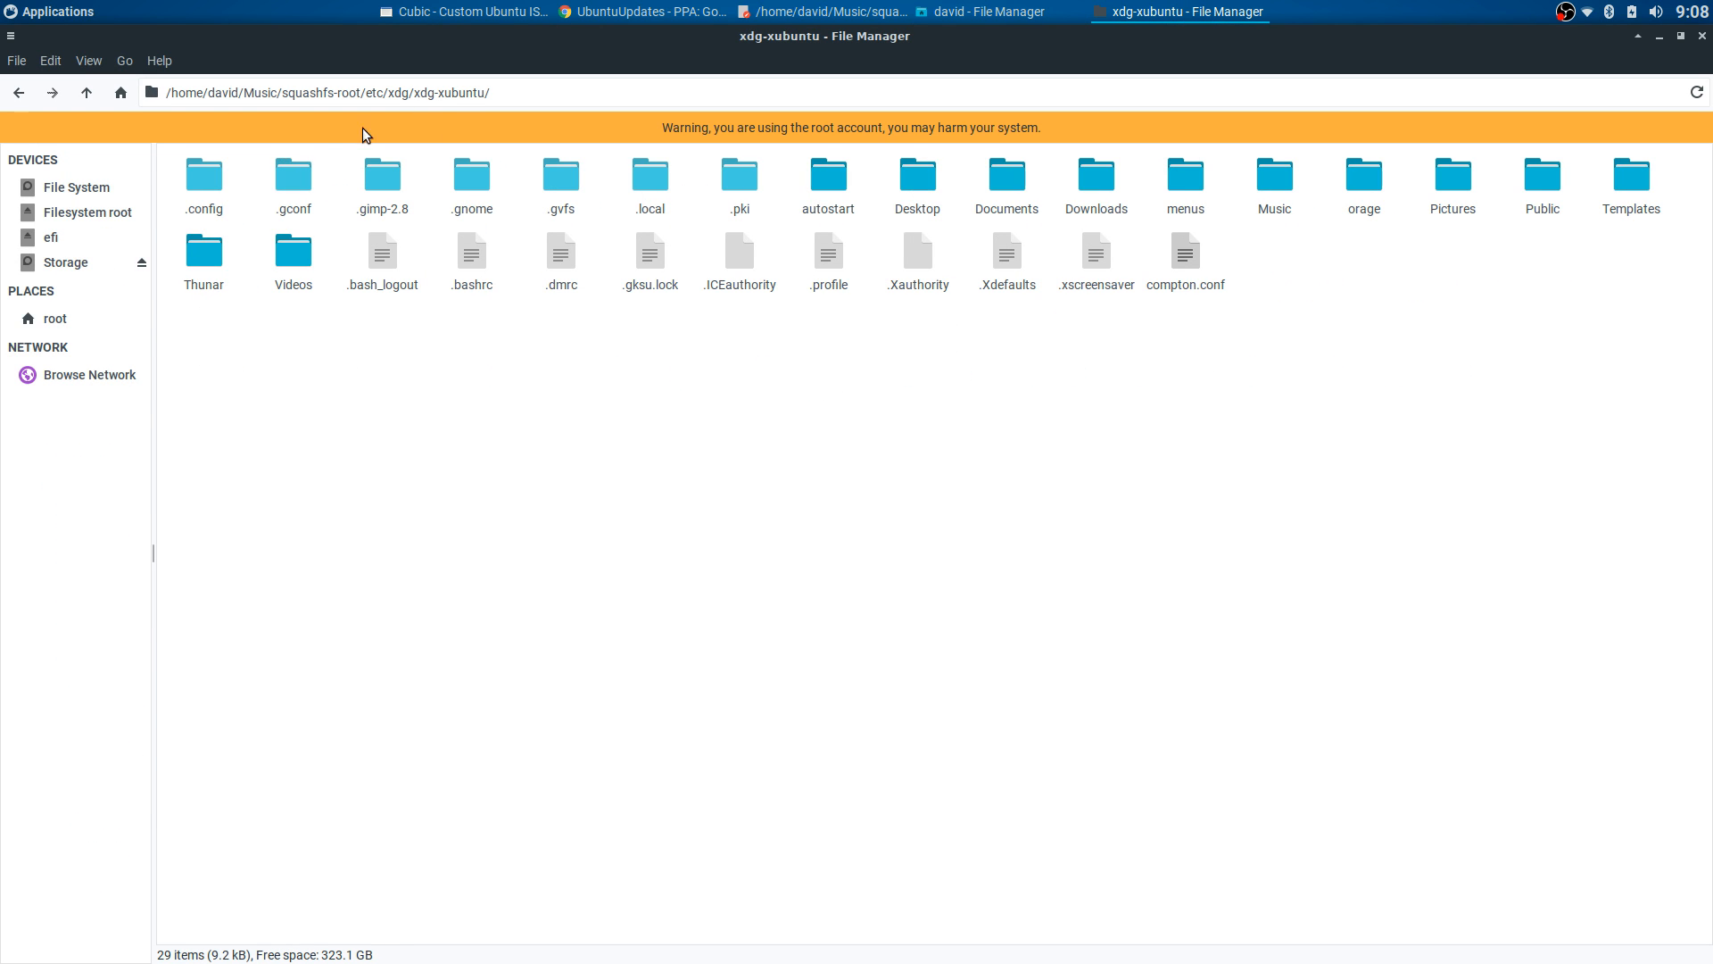
pyautogui.click(19, 93)
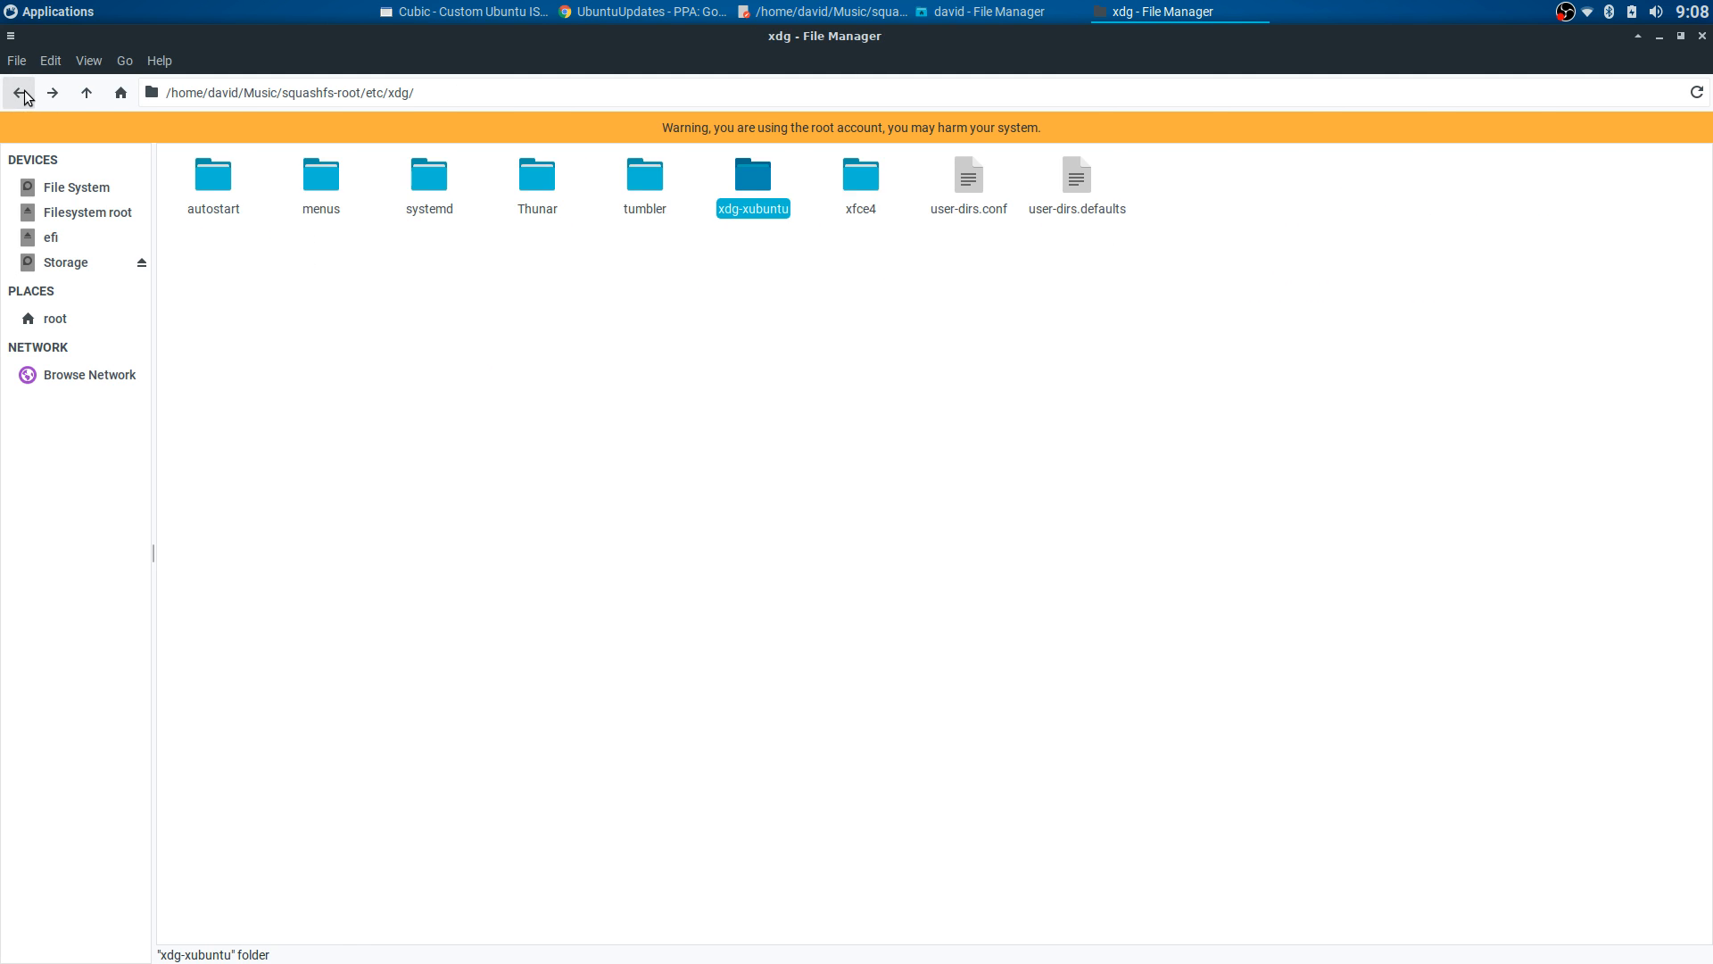
pyautogui.click(19, 92)
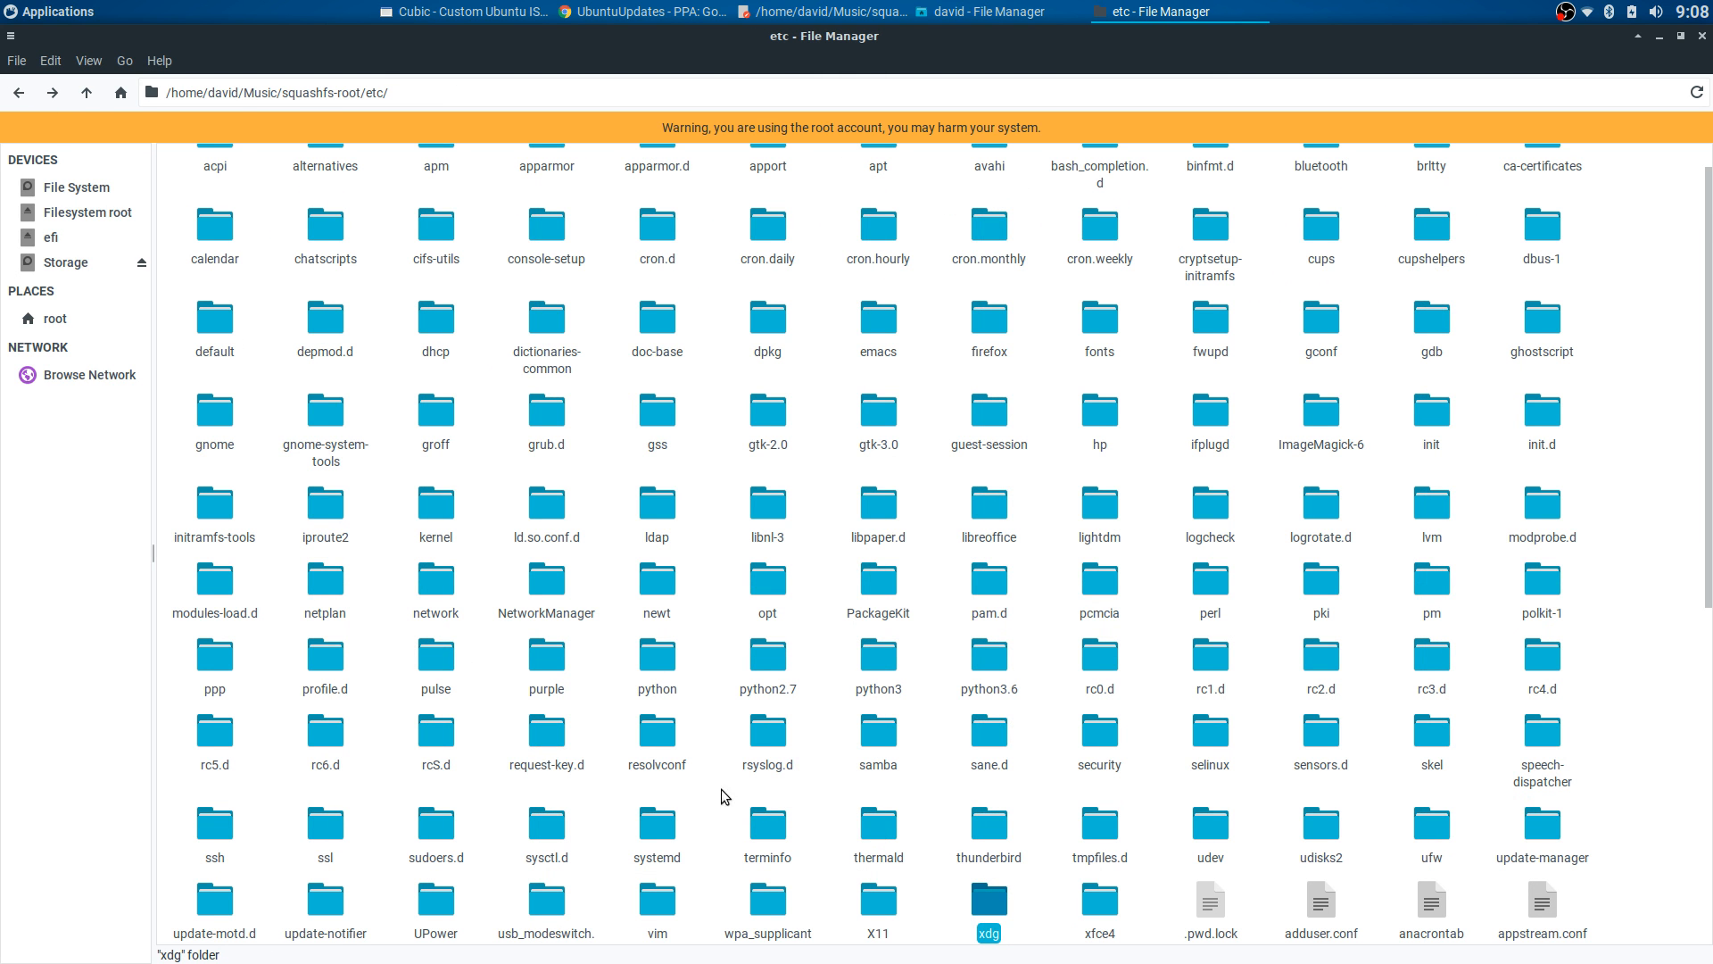
pyautogui.doubleClick(1433, 745)
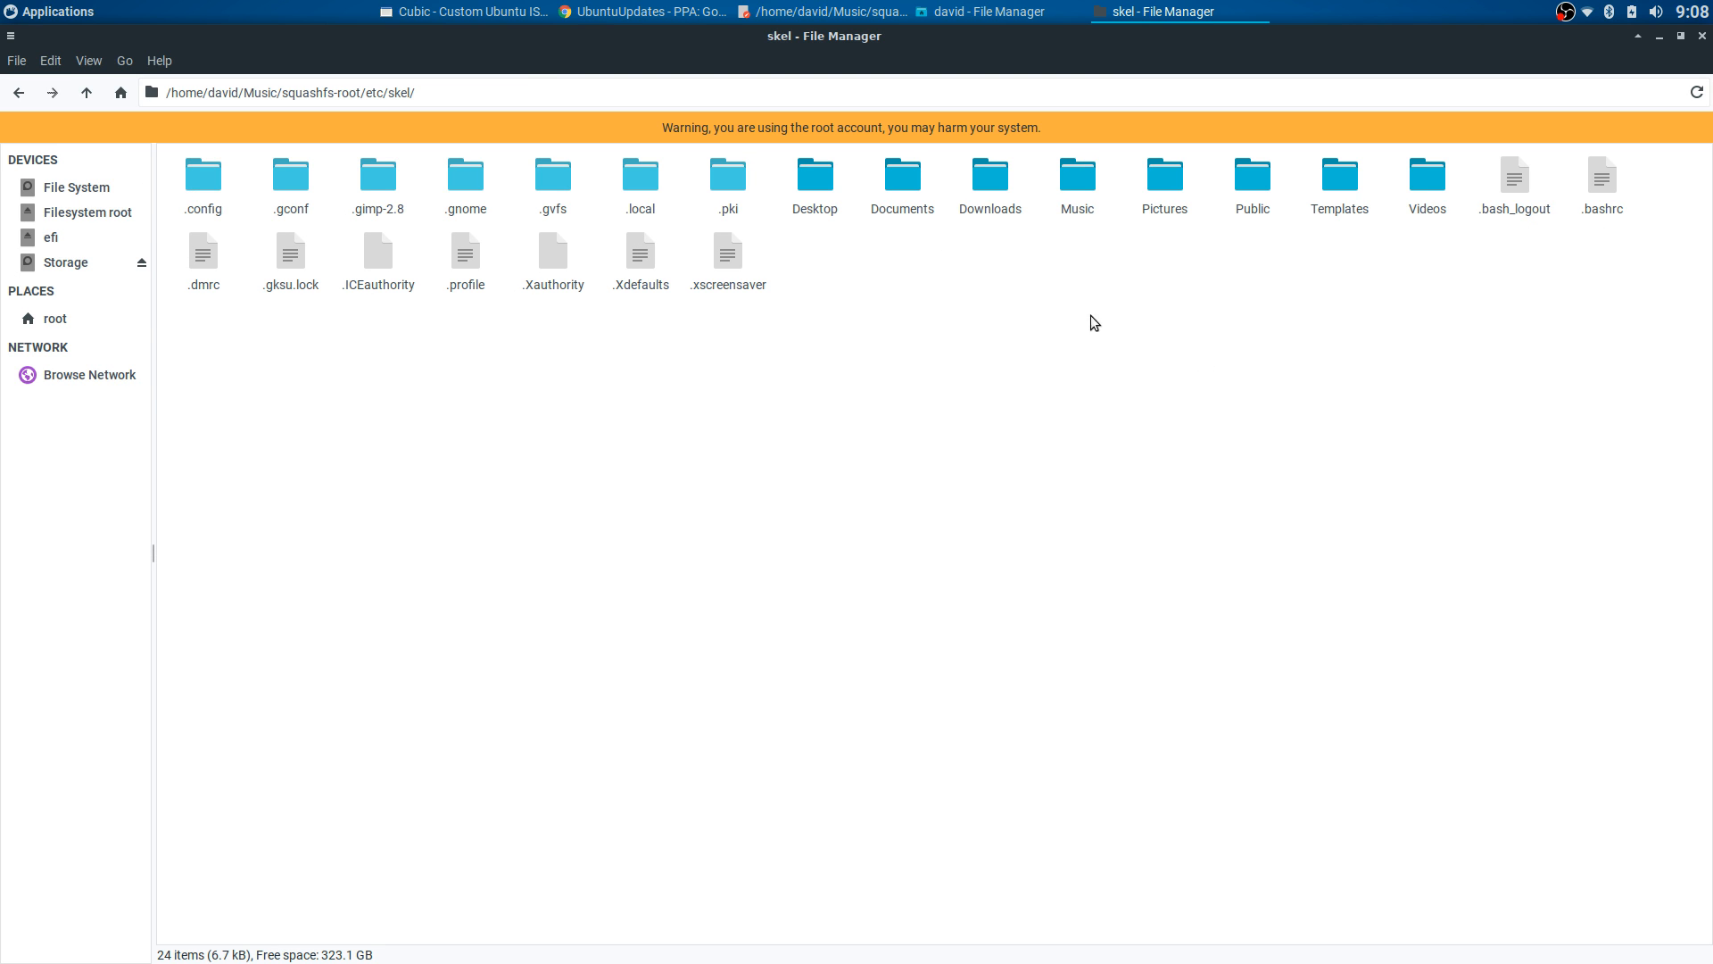
pyautogui.click(25, 95)
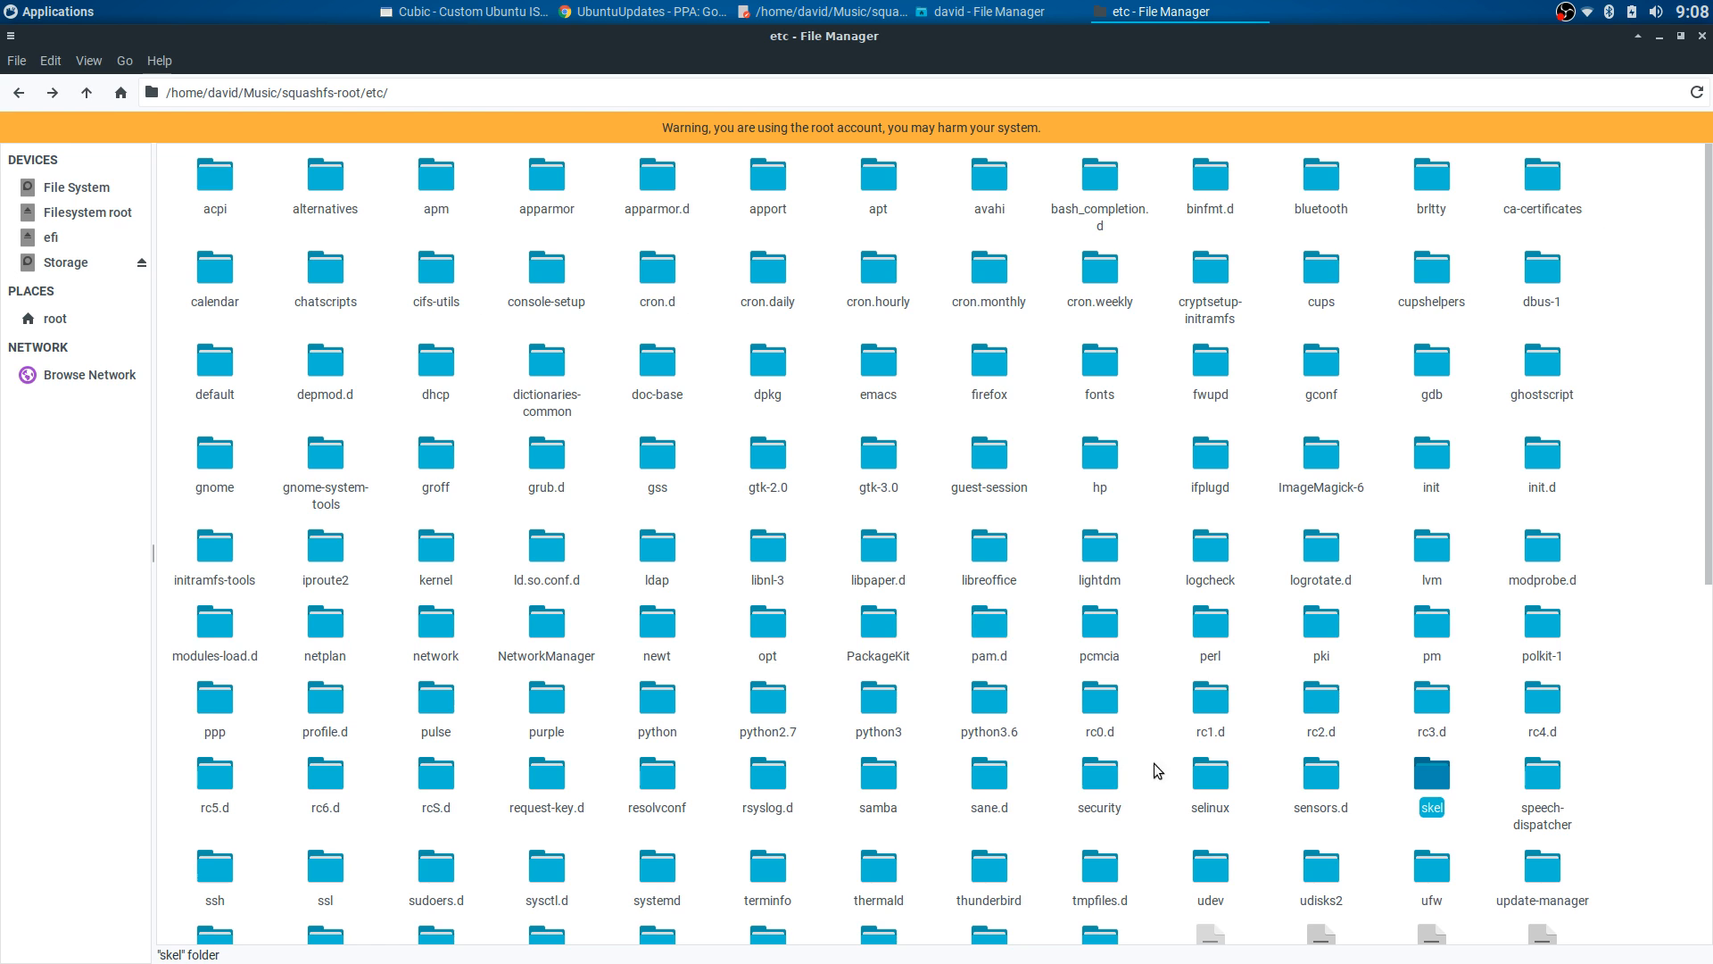
pyautogui.scroll(-3, 1187, 765)
pyautogui.doubleClick(989, 703)
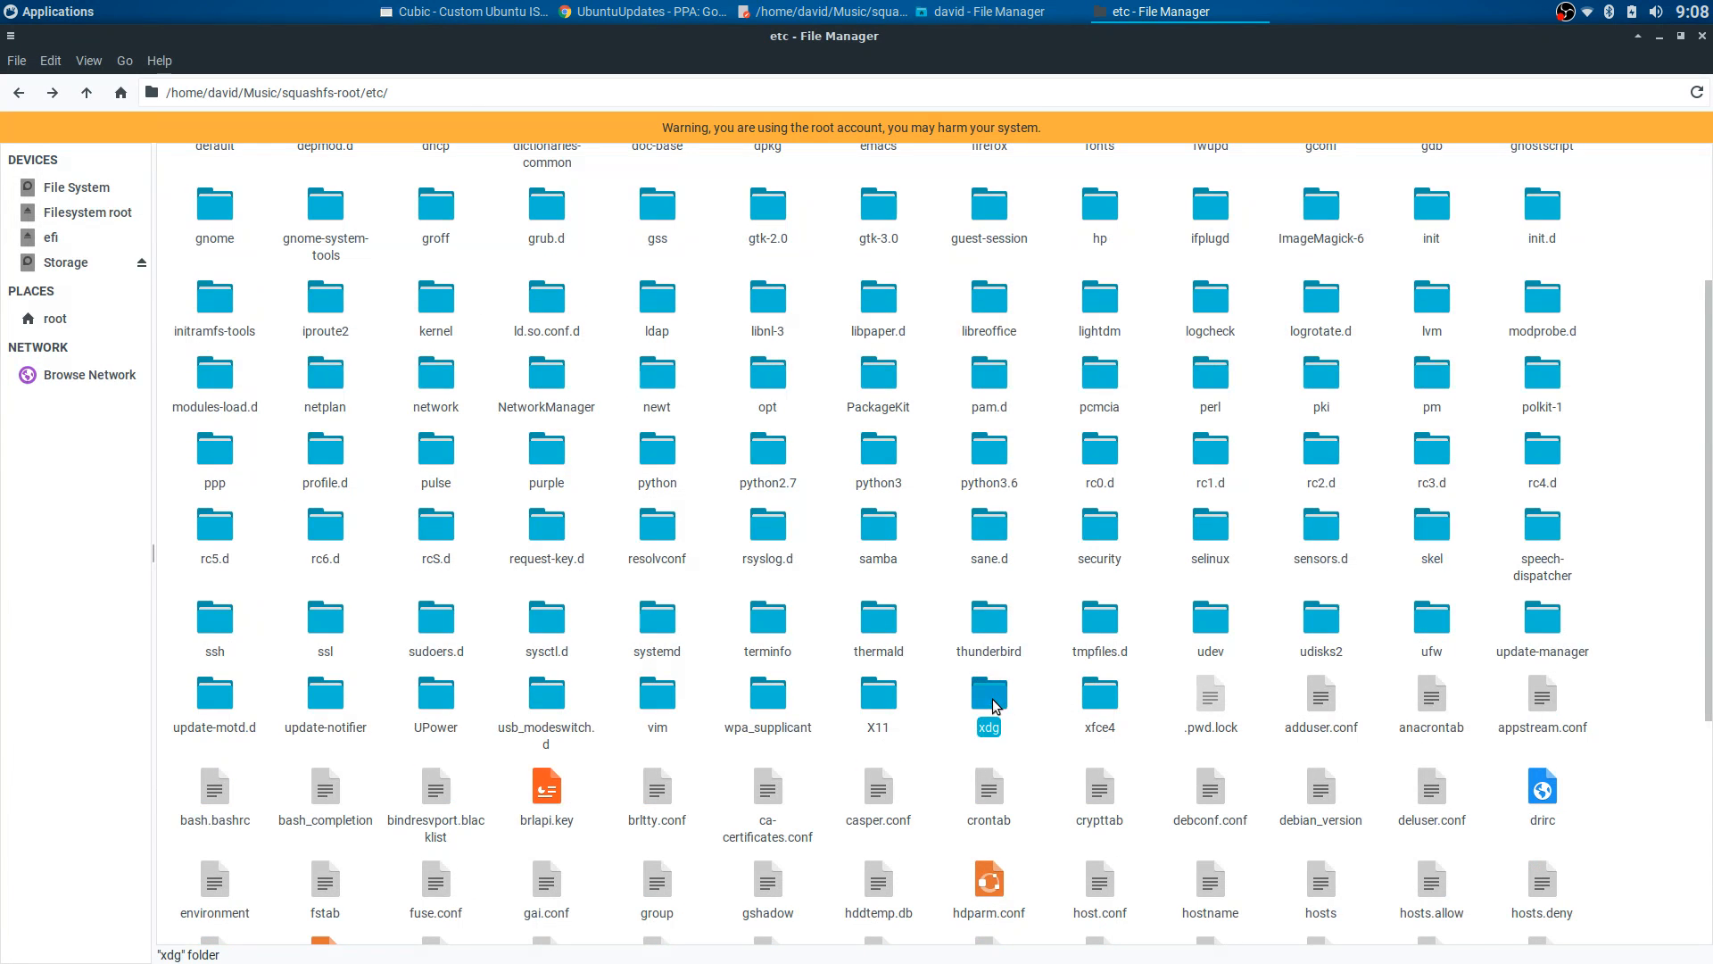
pyautogui.doubleClick(861, 179)
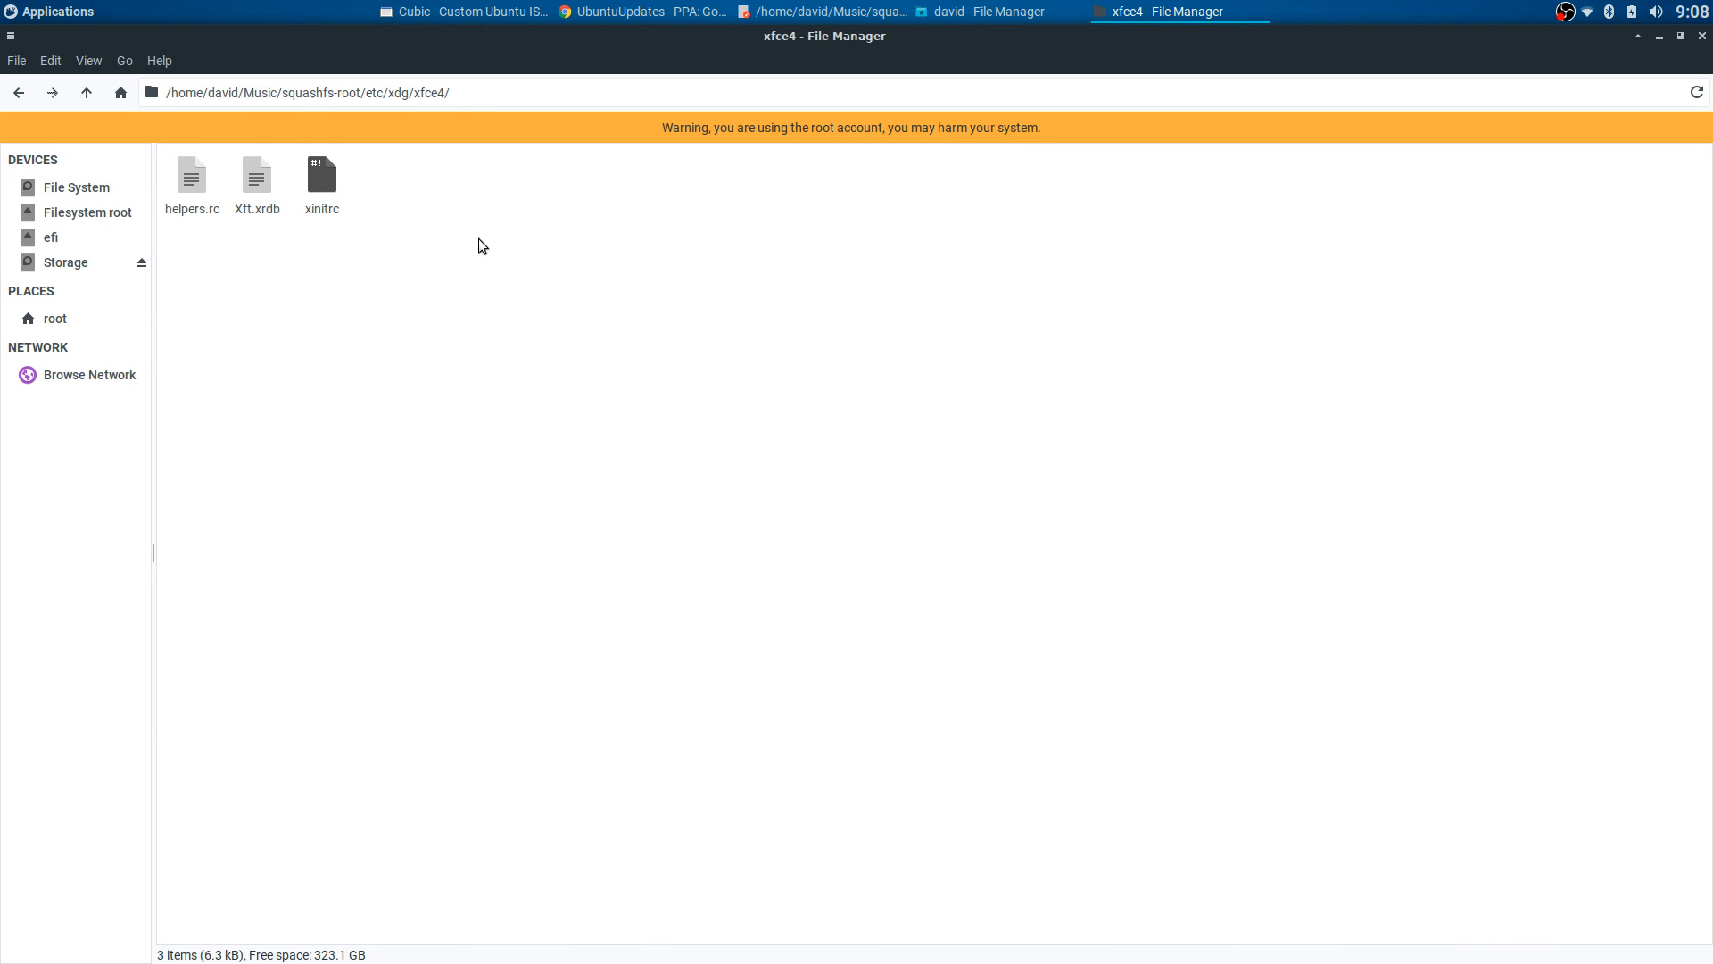
pyautogui.click(19, 92)
pyautogui.doubleClick(763, 181)
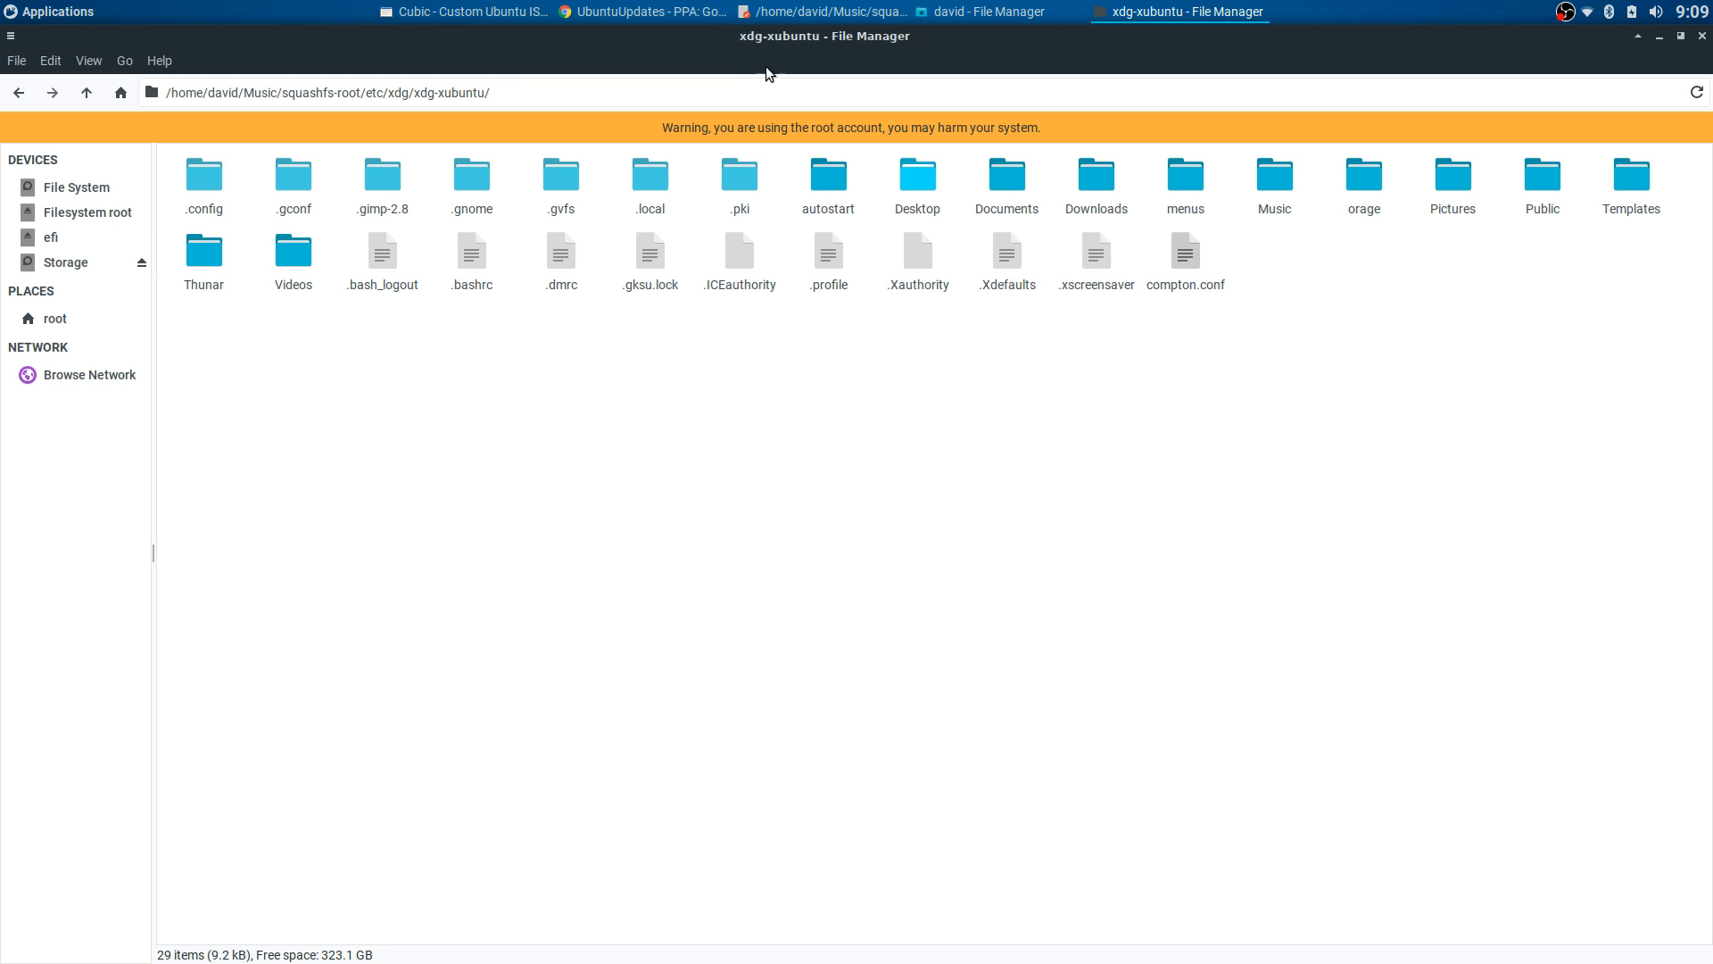
pyautogui.click(464, 12)
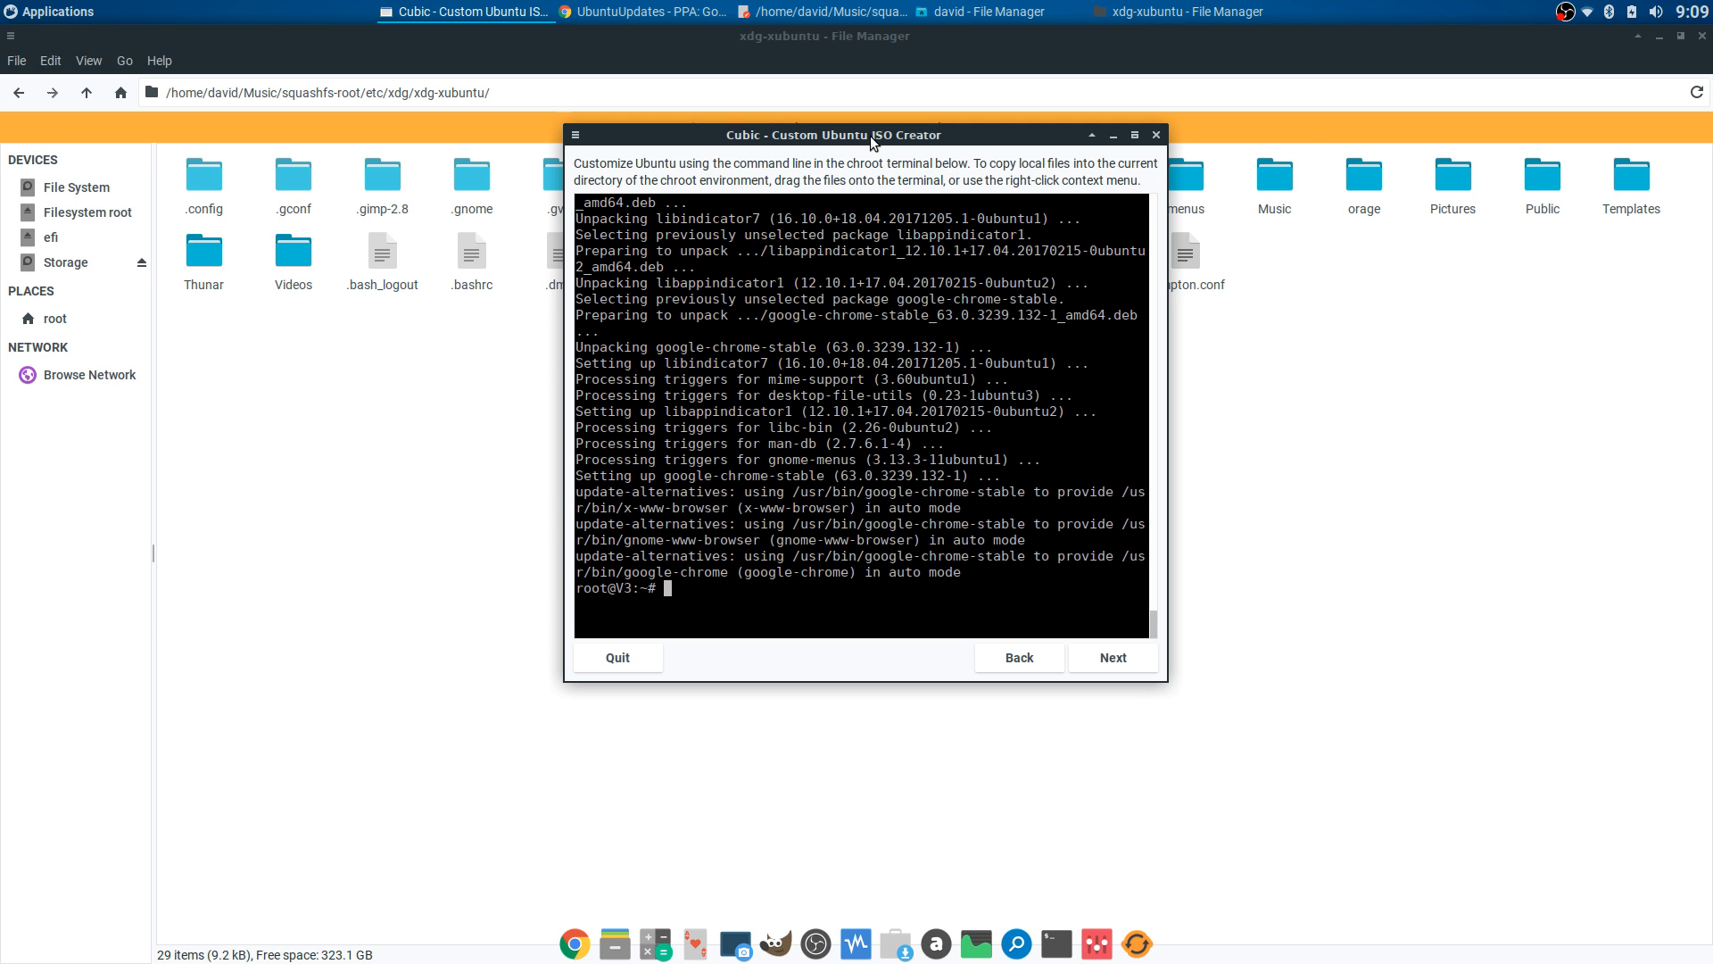
# - Move the Cubic window aside and raise the file manager showing /etc/xdg/xdg-xubuntu
pyautogui.moveTo(872, 138); pyautogui.dragTo(907, 182)
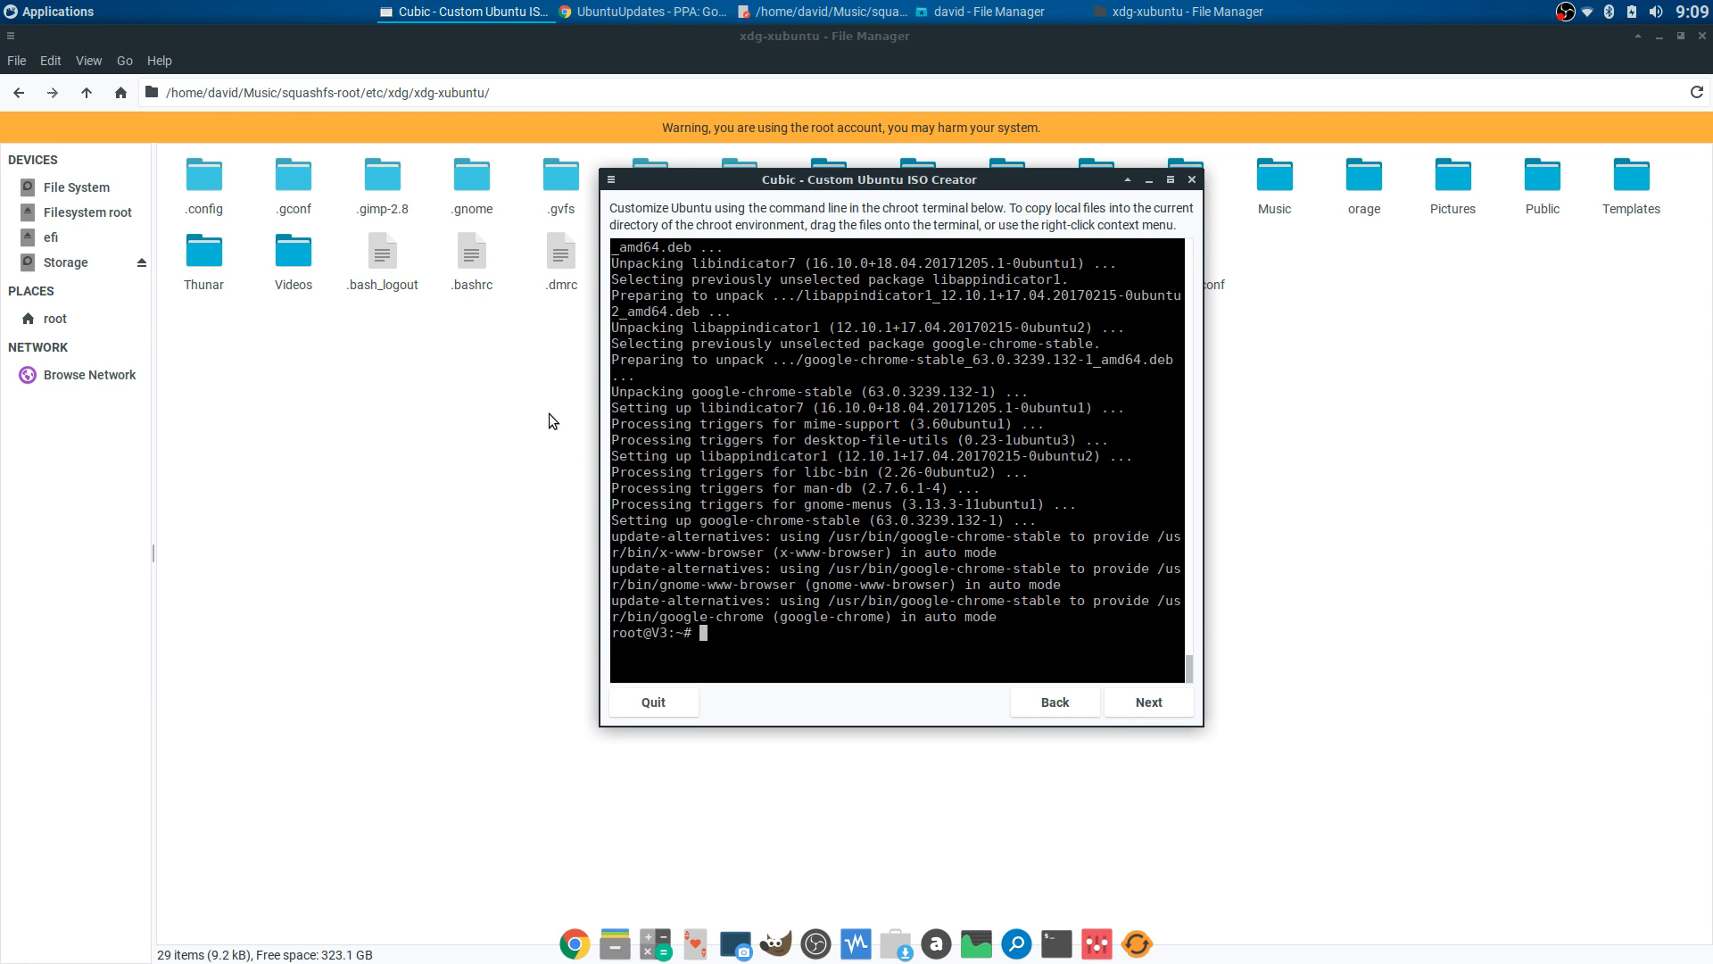
pyautogui.click(535, 391)
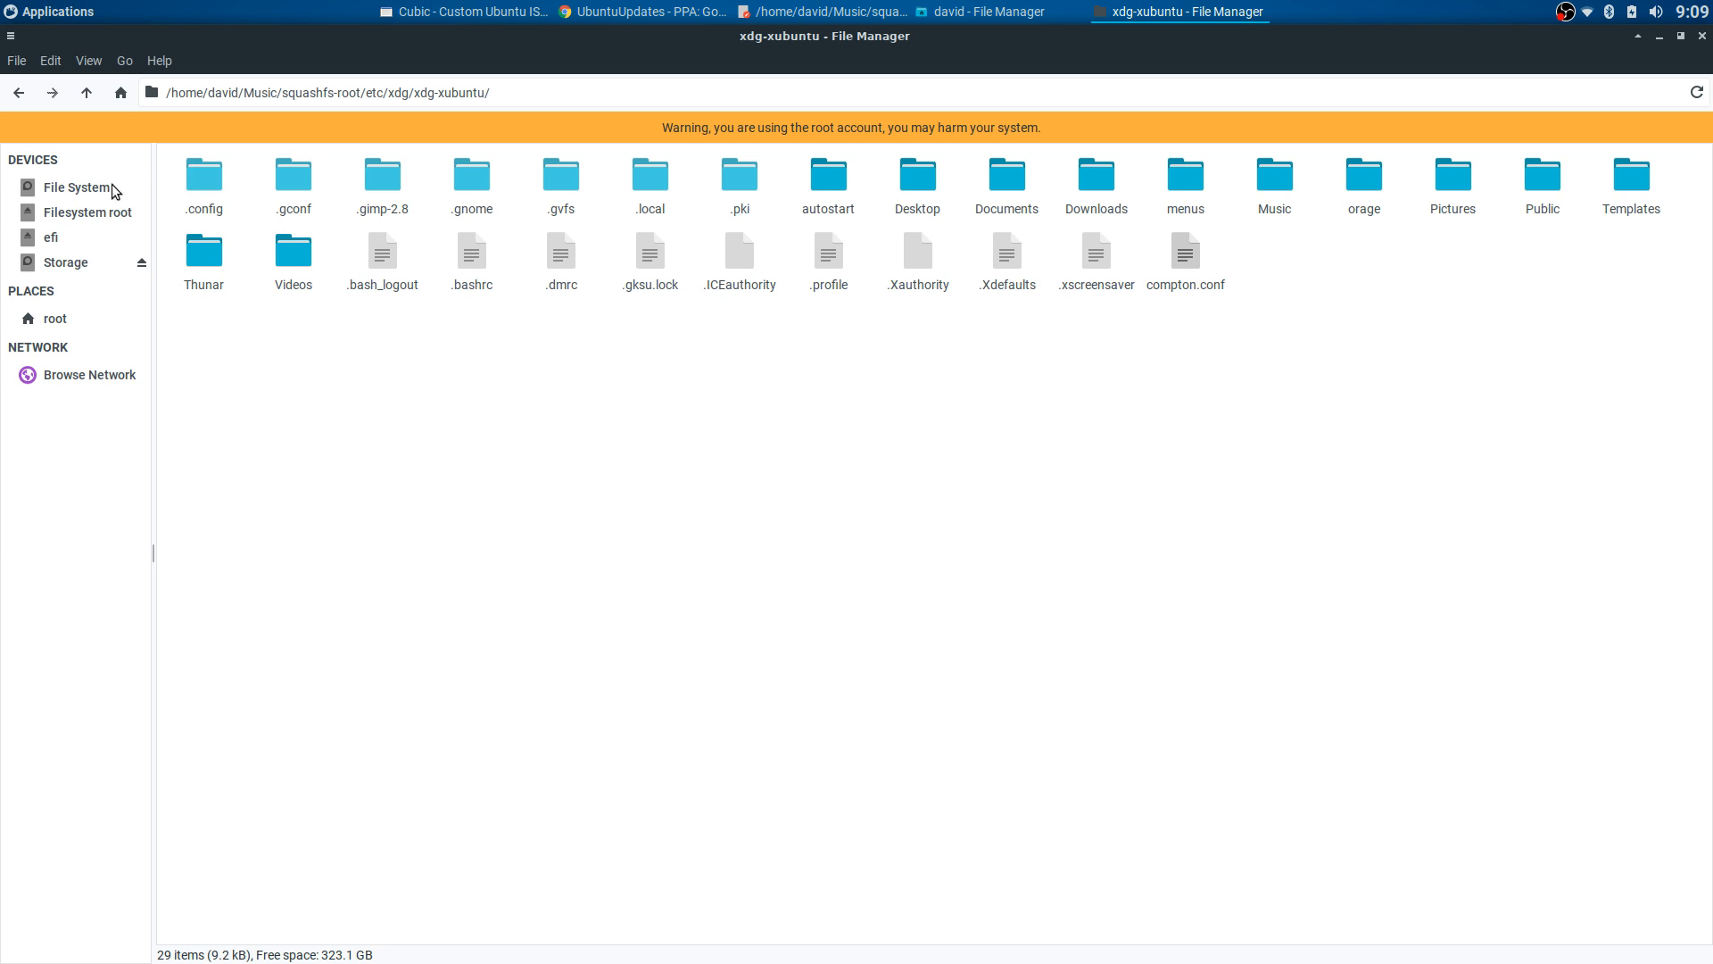
# - Browse from xdg-xubuntu to usr/share/xfce4/backdrops in the extracted filesystem
pyautogui.click(22, 94)
pyautogui.click(22, 94)
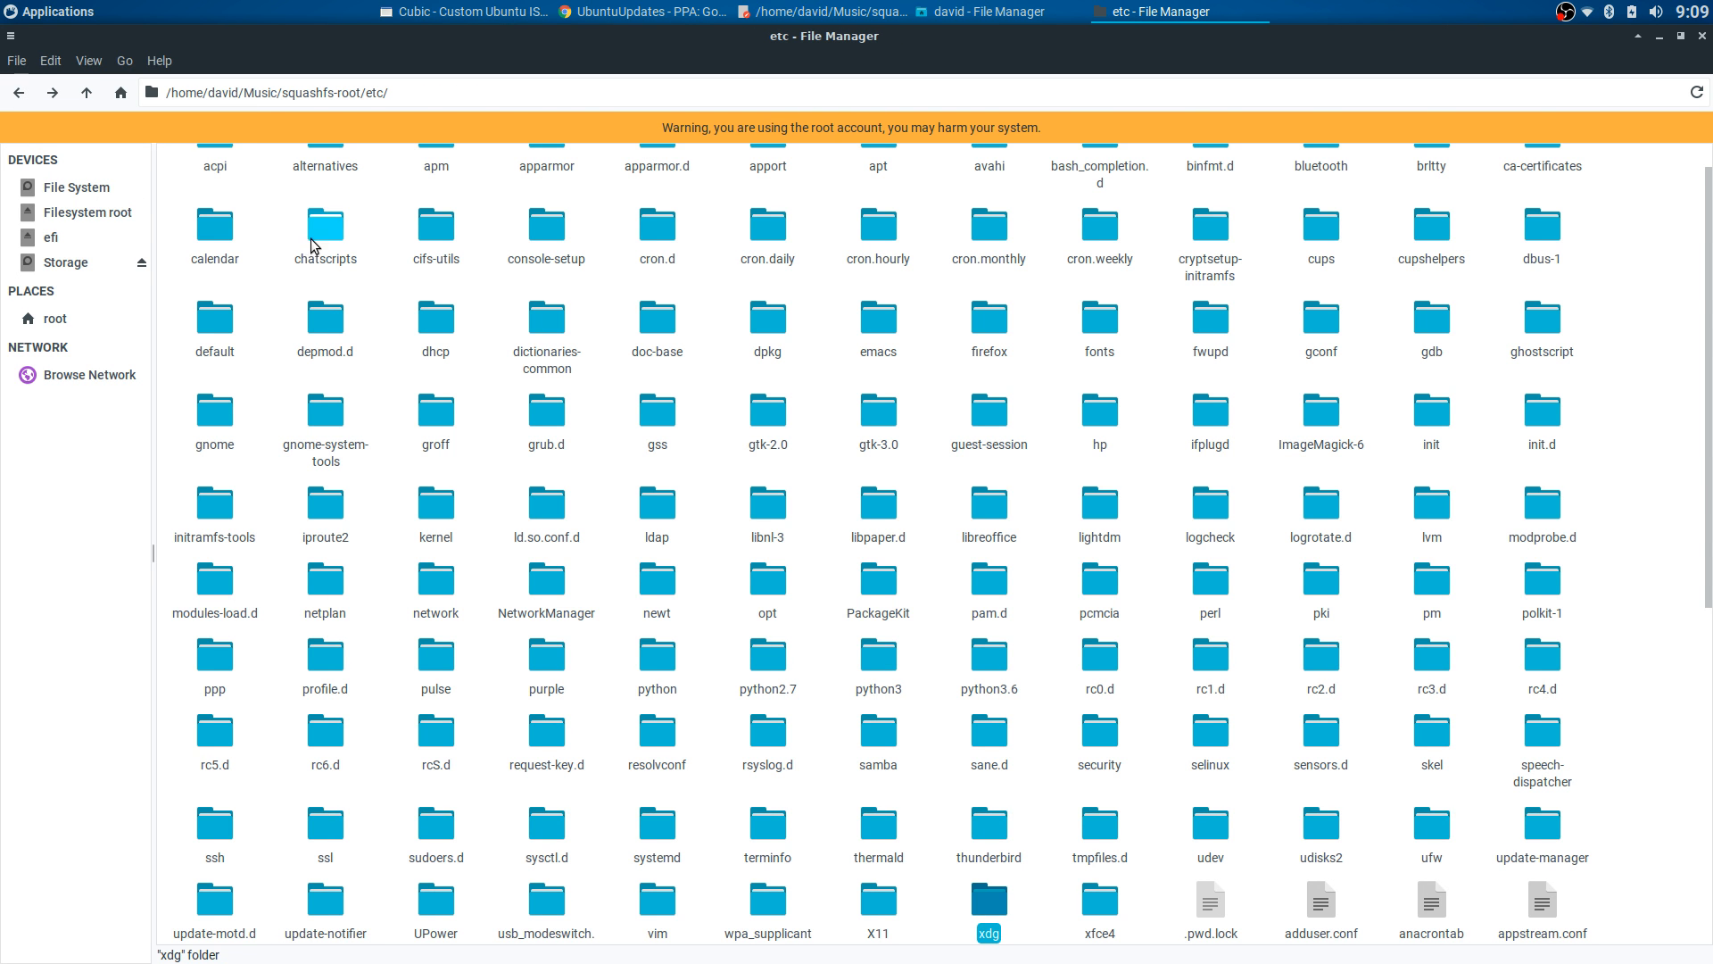
pyautogui.click(20, 94)
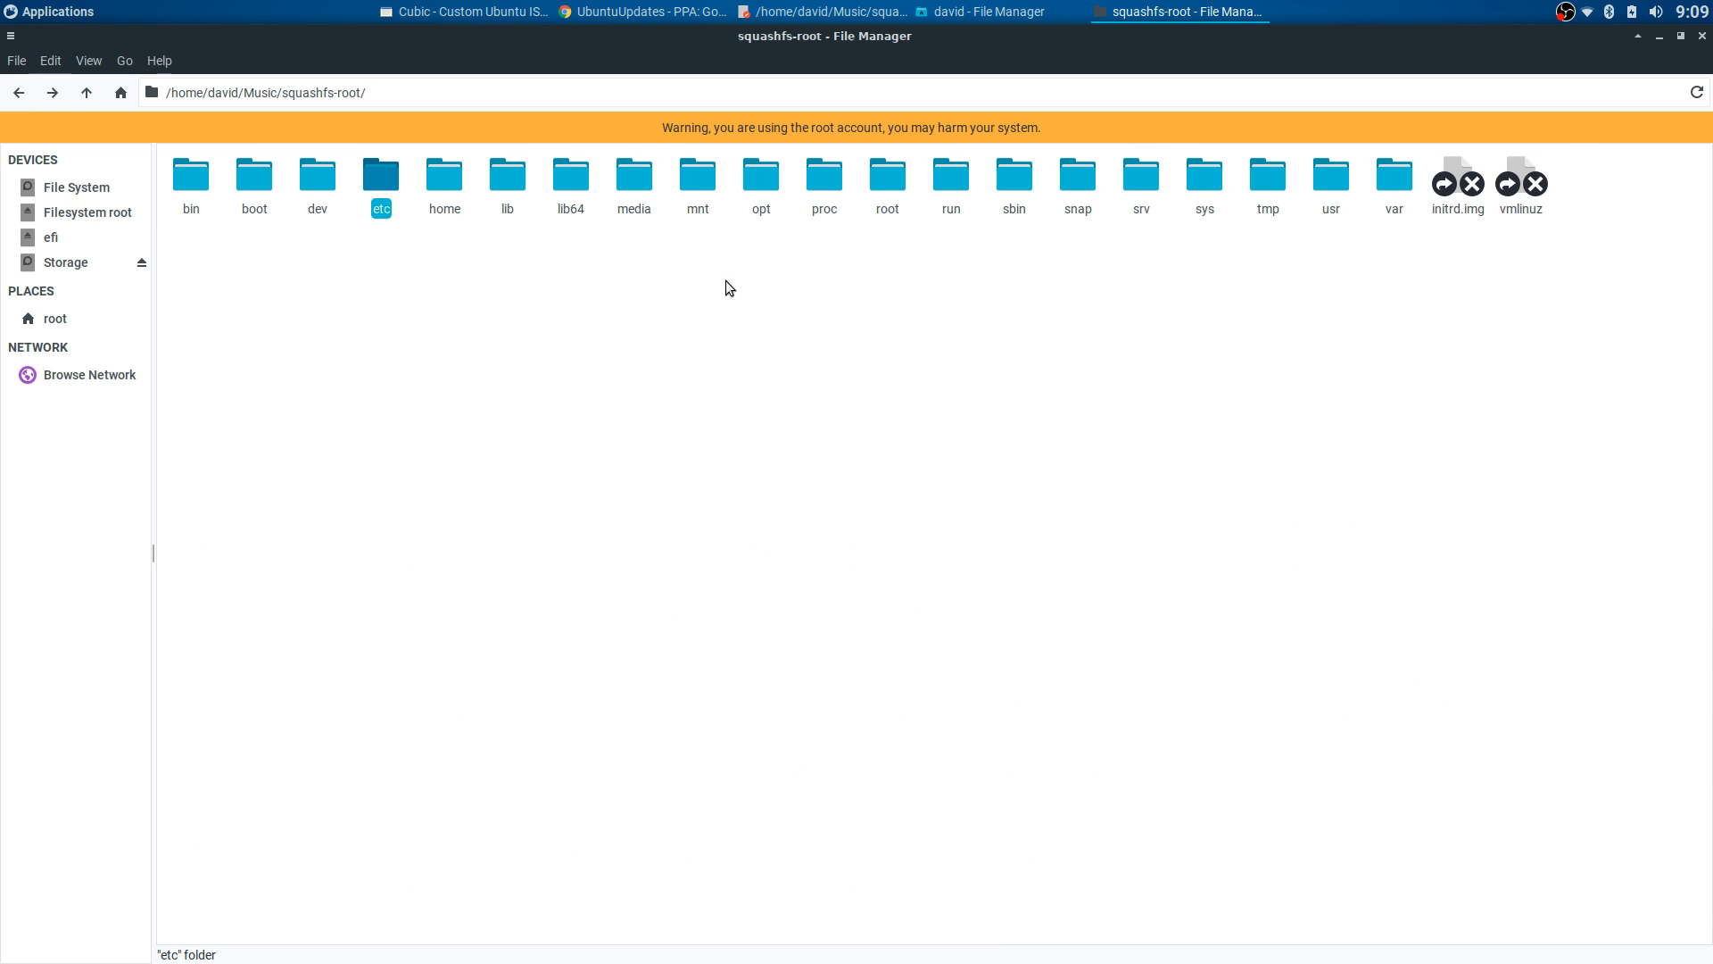
pyautogui.doubleClick(1334, 183)
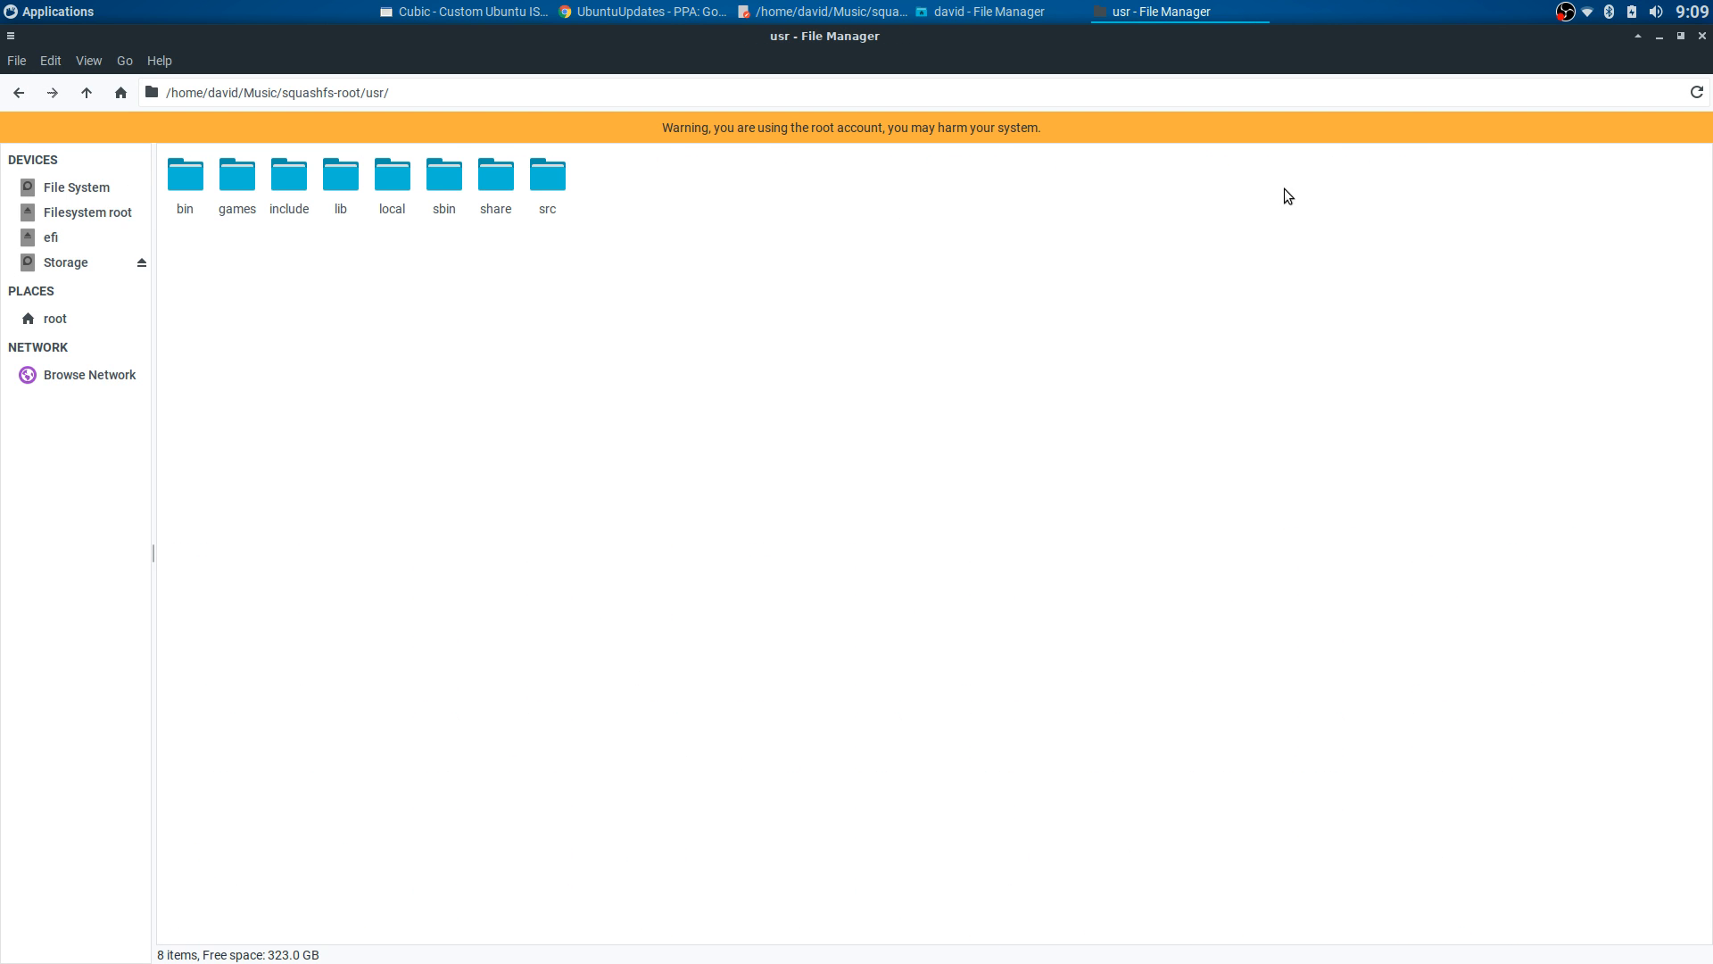
pyautogui.doubleClick(496, 179)
pyautogui.scroll(-3, 1133, 474)
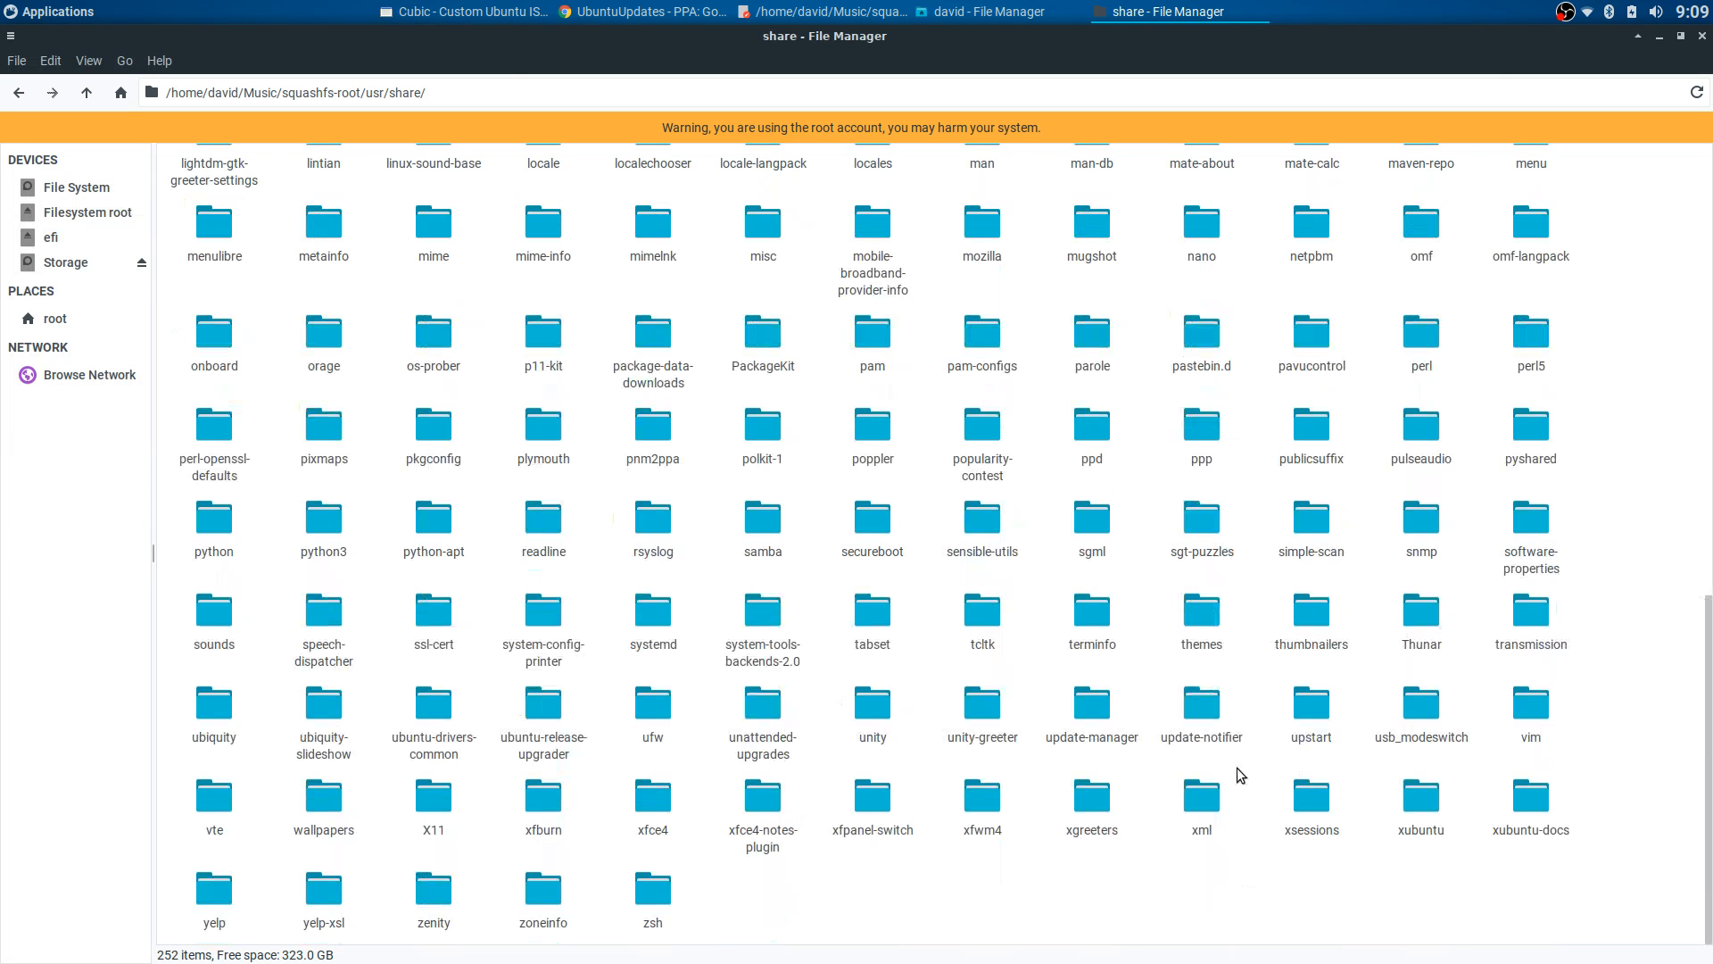
pyautogui.doubleClick(660, 803)
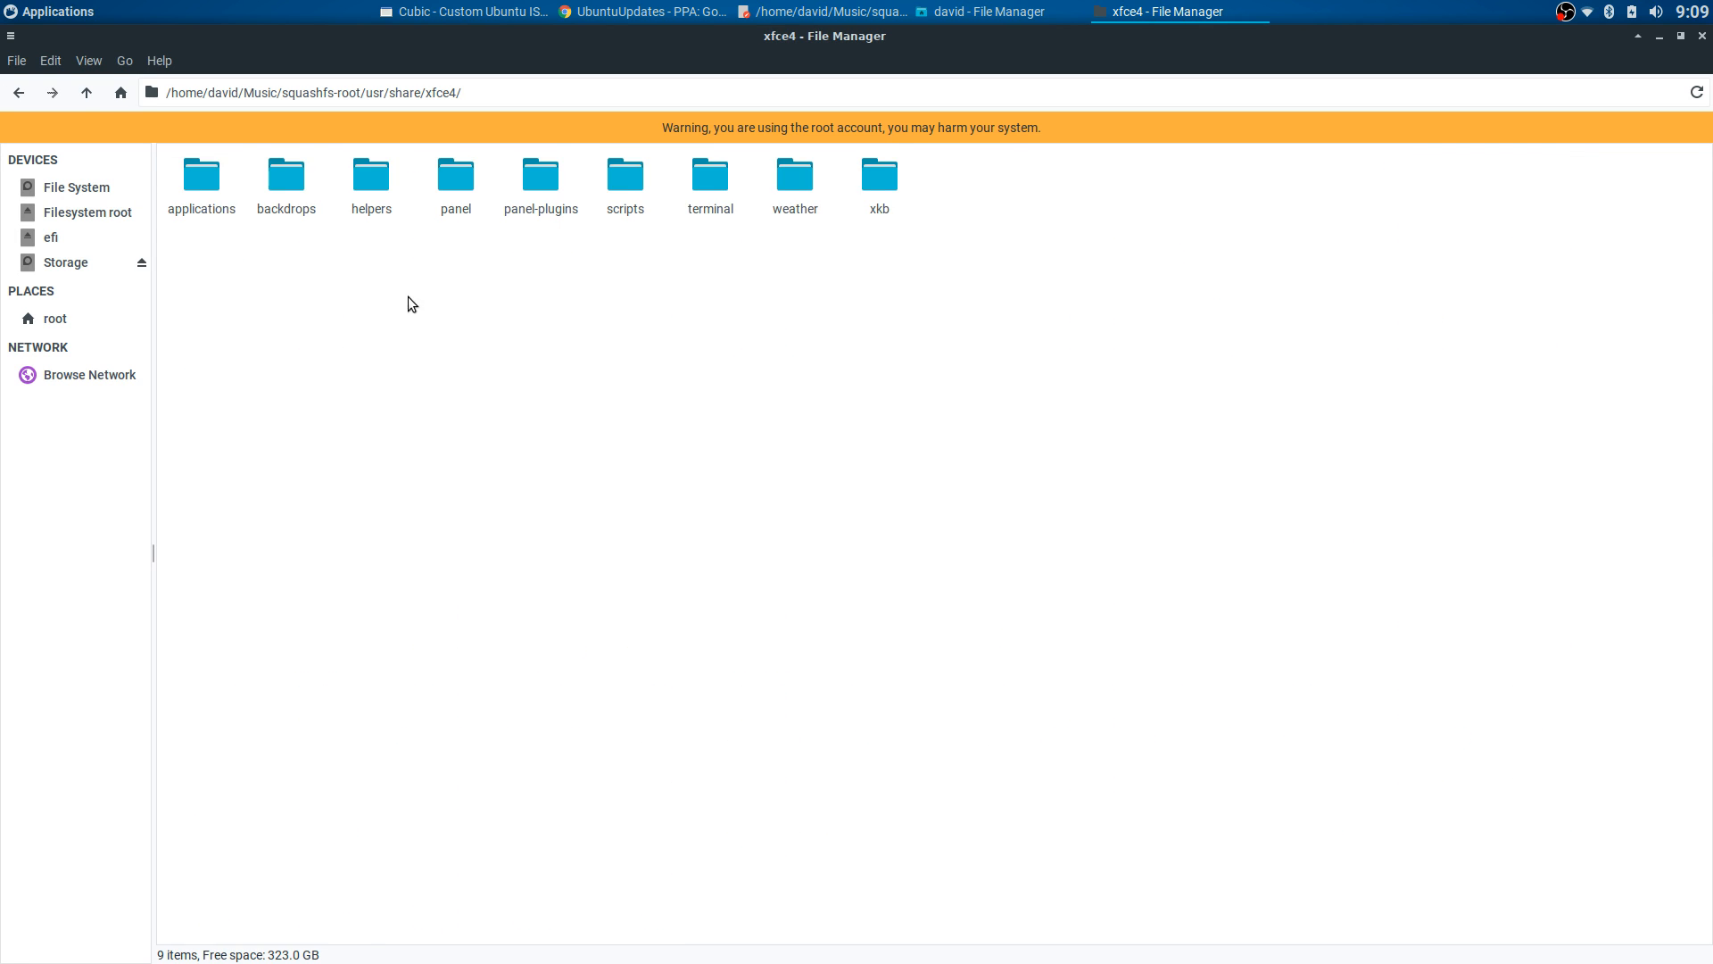
pyautogui.doubleClick(284, 177)
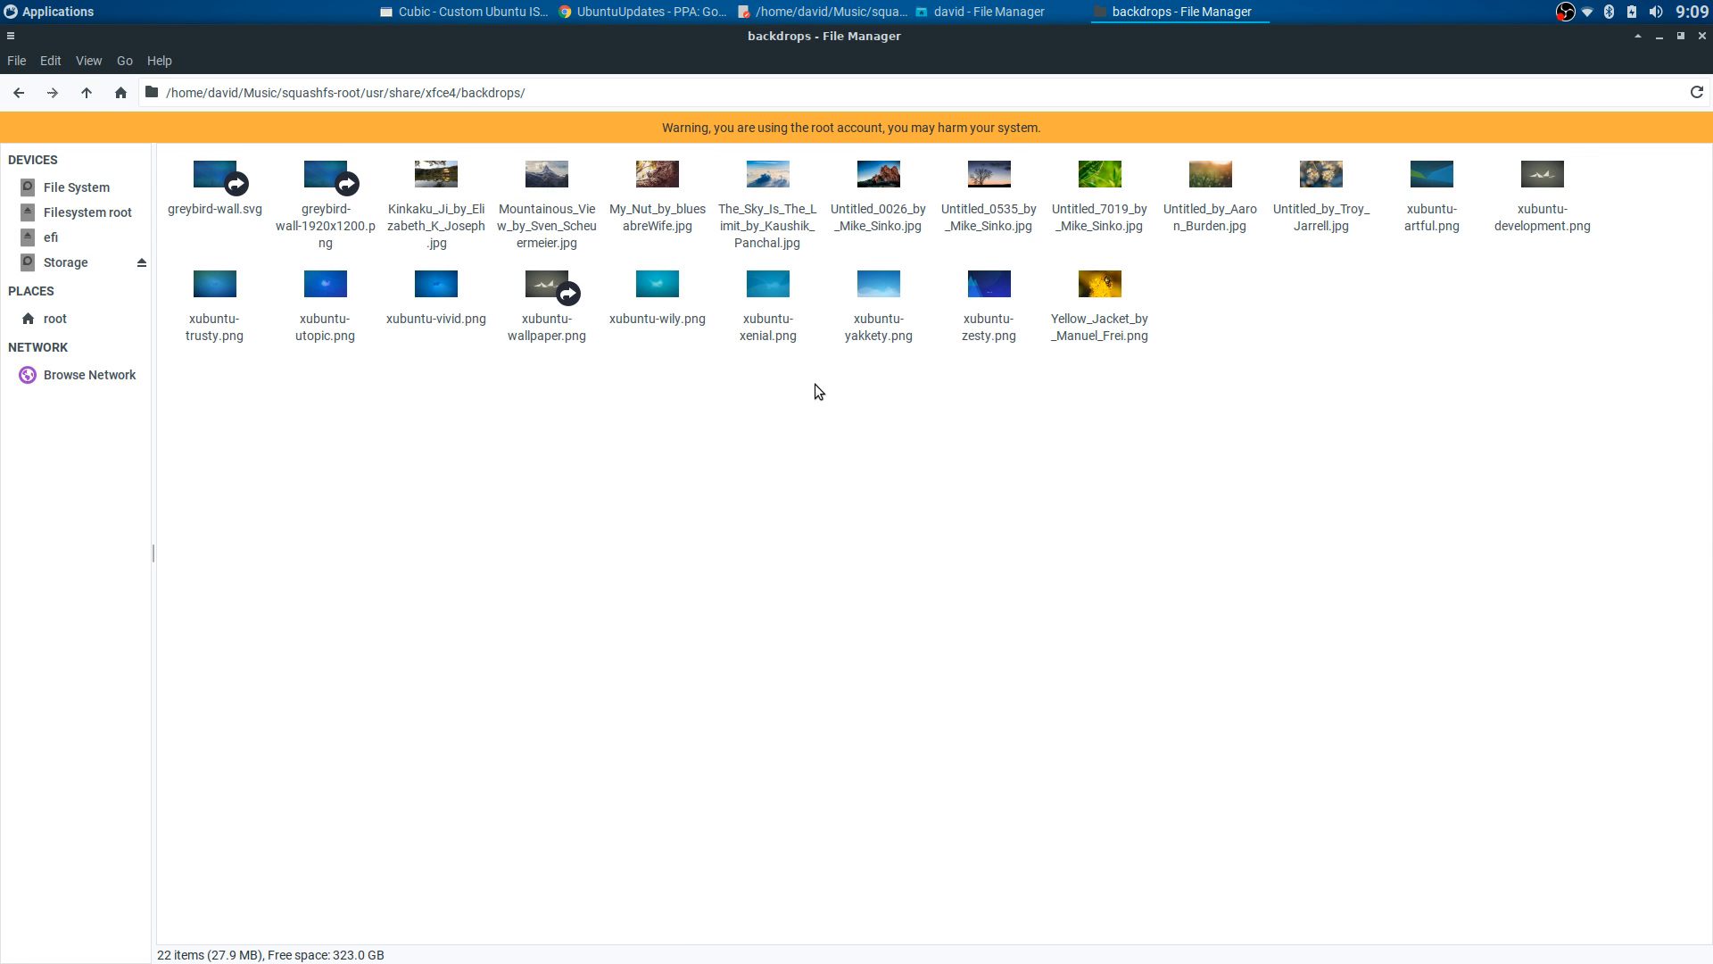
# - Copy the file name Yellow_Jacket_by_Manuel_Frei.png via Rename, cancel, and go back to usr
pyautogui.click(1105, 328)
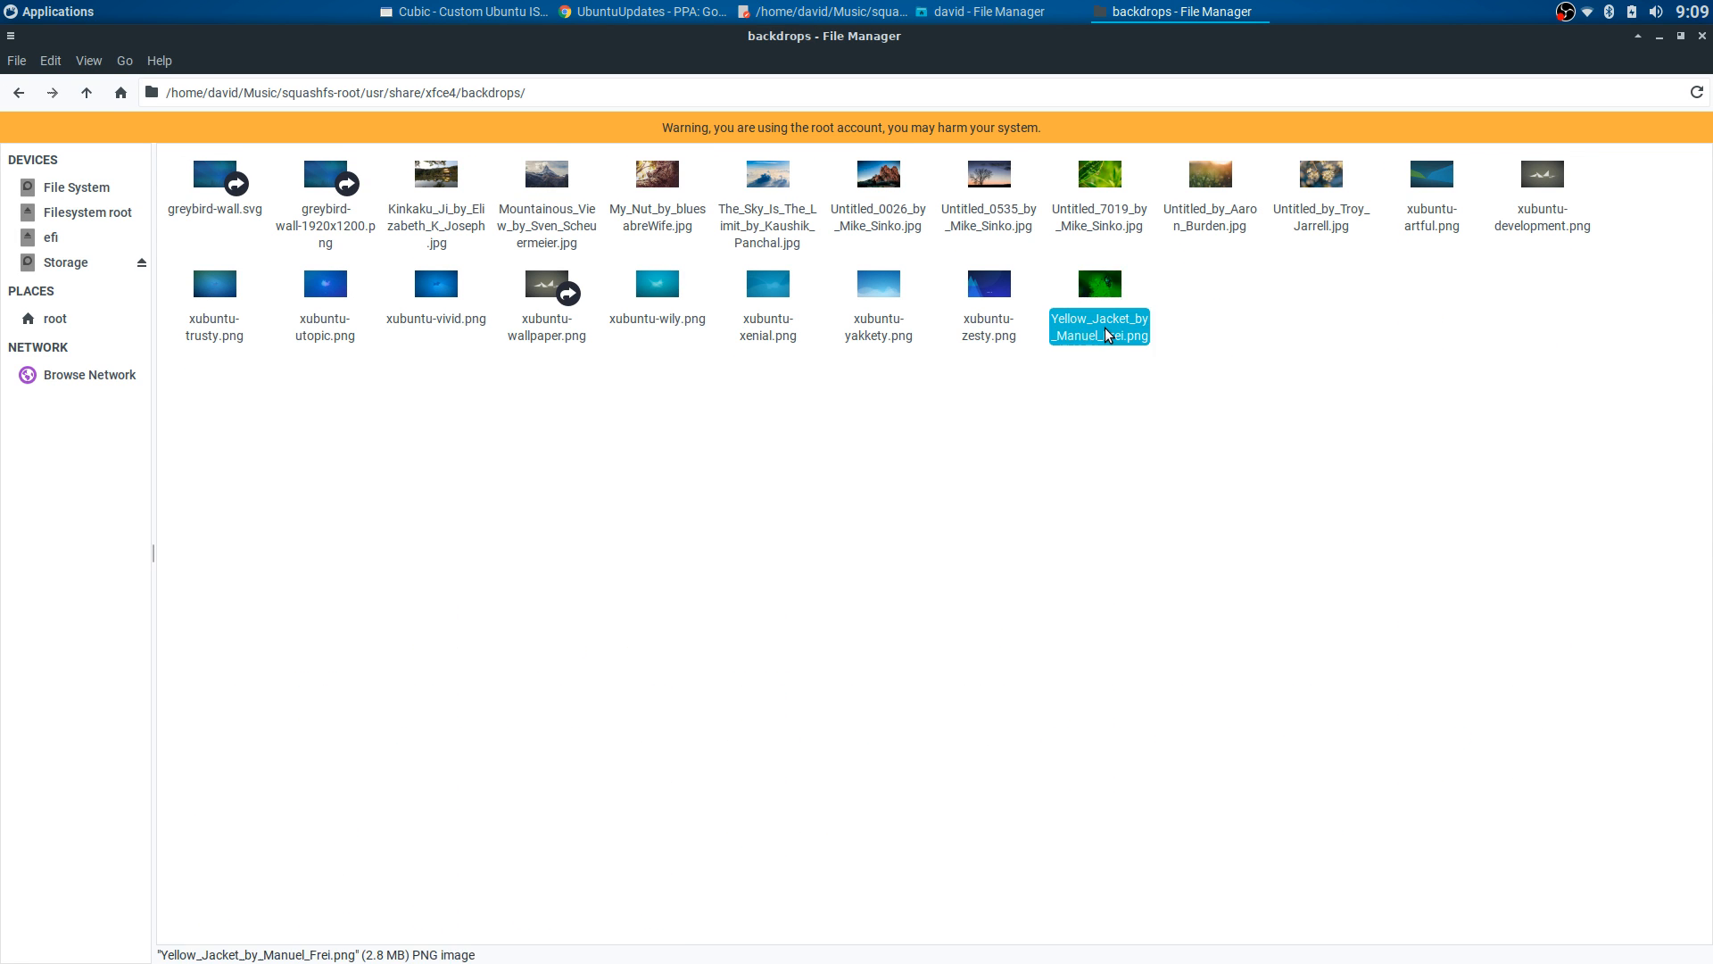
pyautogui.rightClick(1100, 329)
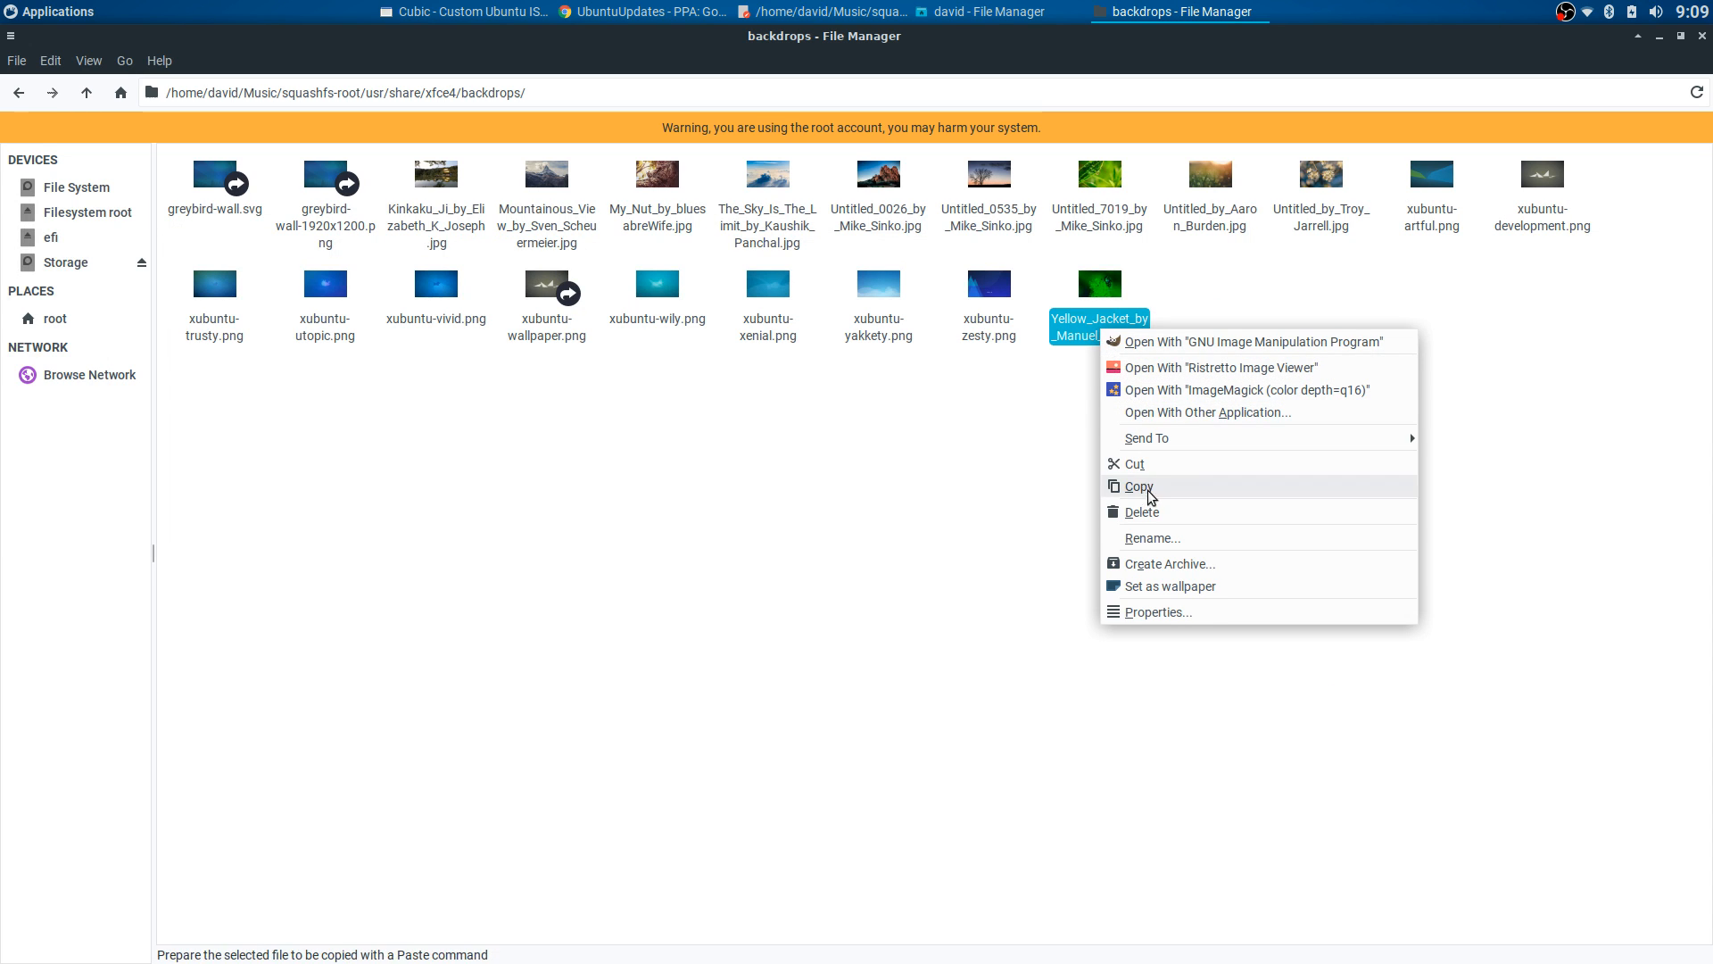
pyautogui.click(1151, 539)
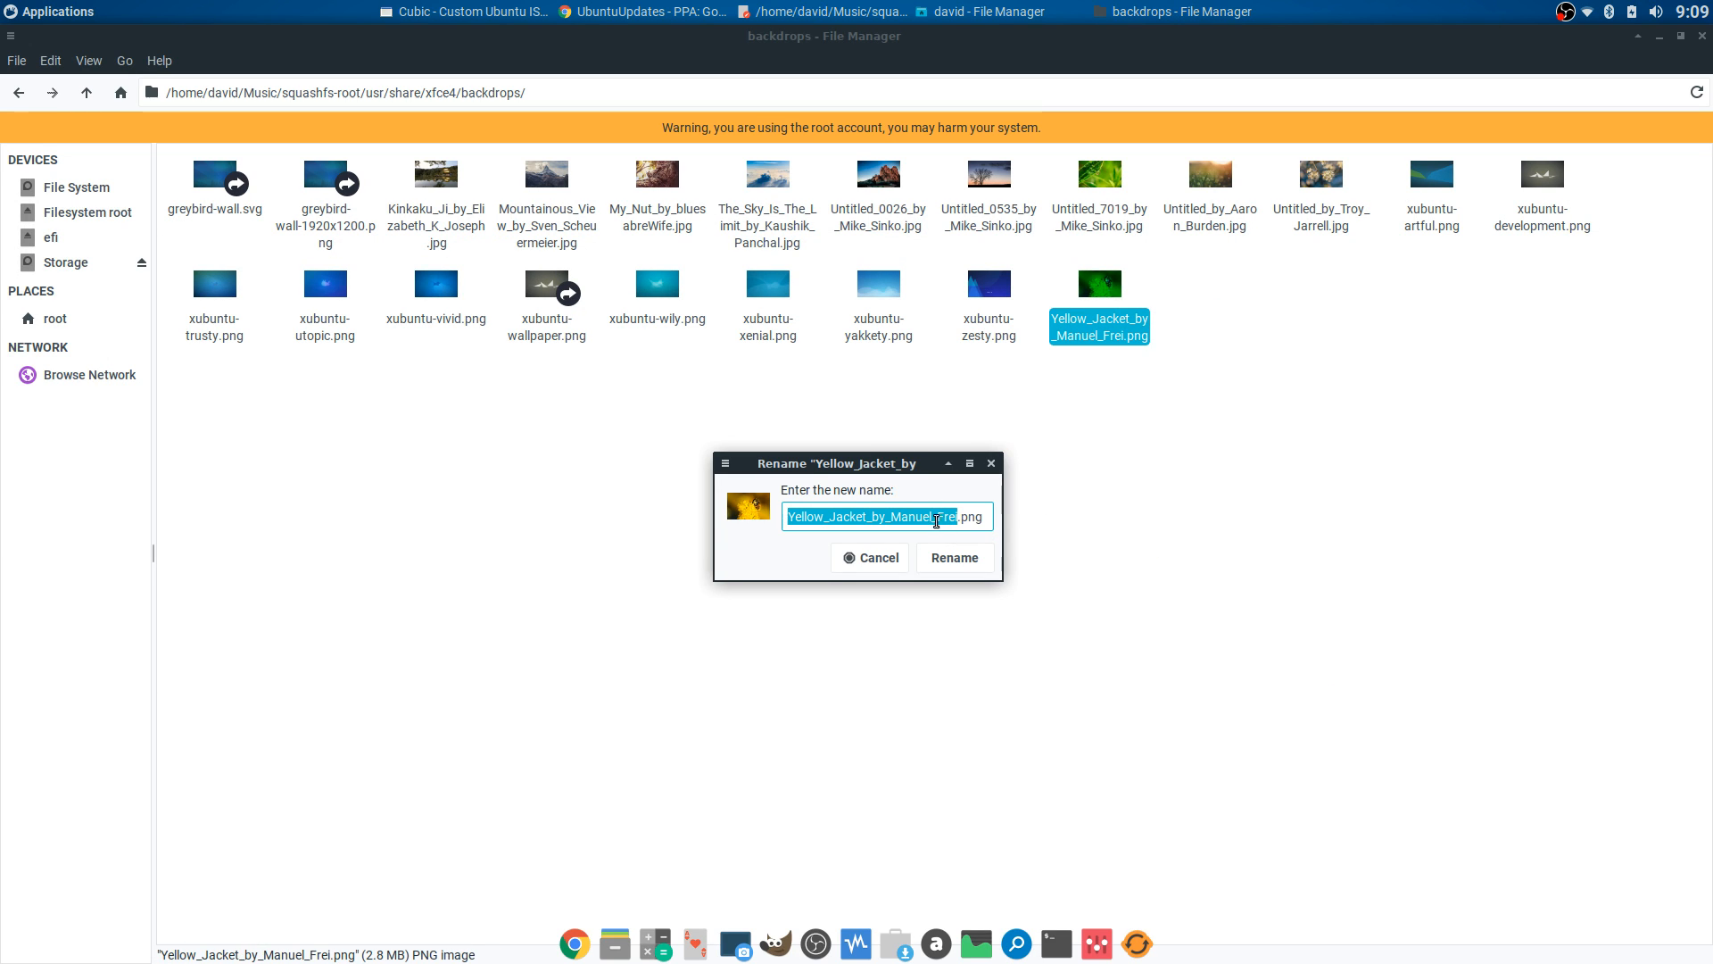
pyautogui.moveTo(982, 518); pyautogui.dragTo(783, 516)
pyautogui.rightClick(832, 516)
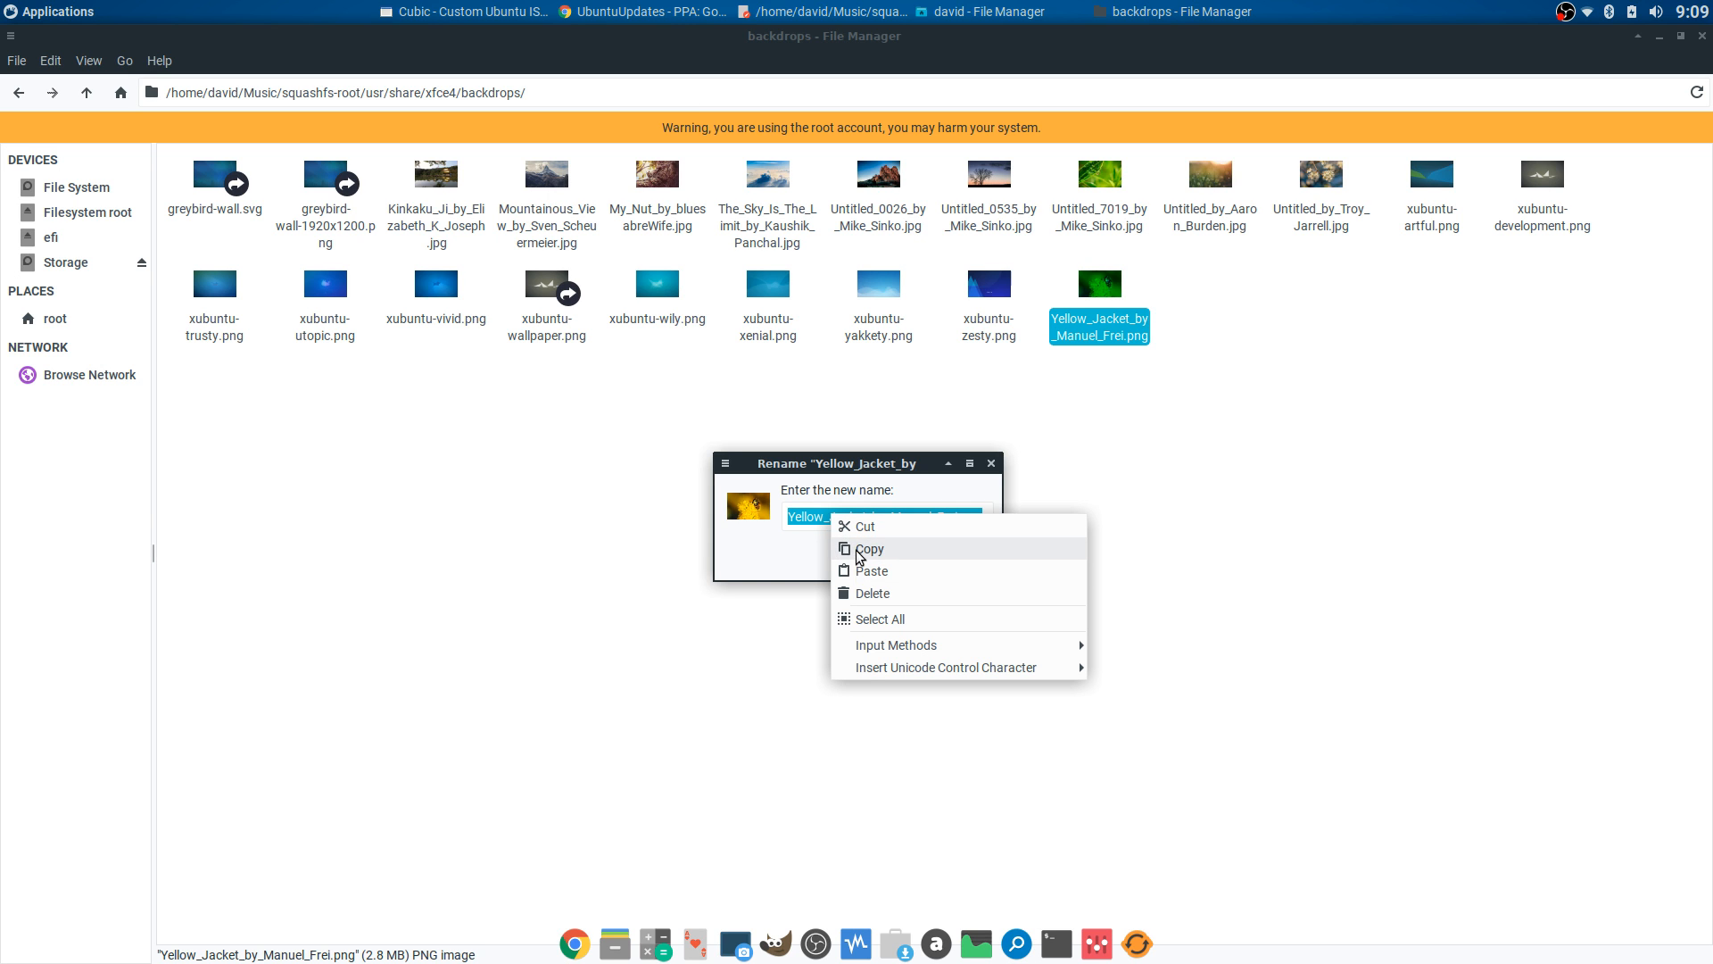
pyautogui.click(848, 549)
pyautogui.click(870, 558)
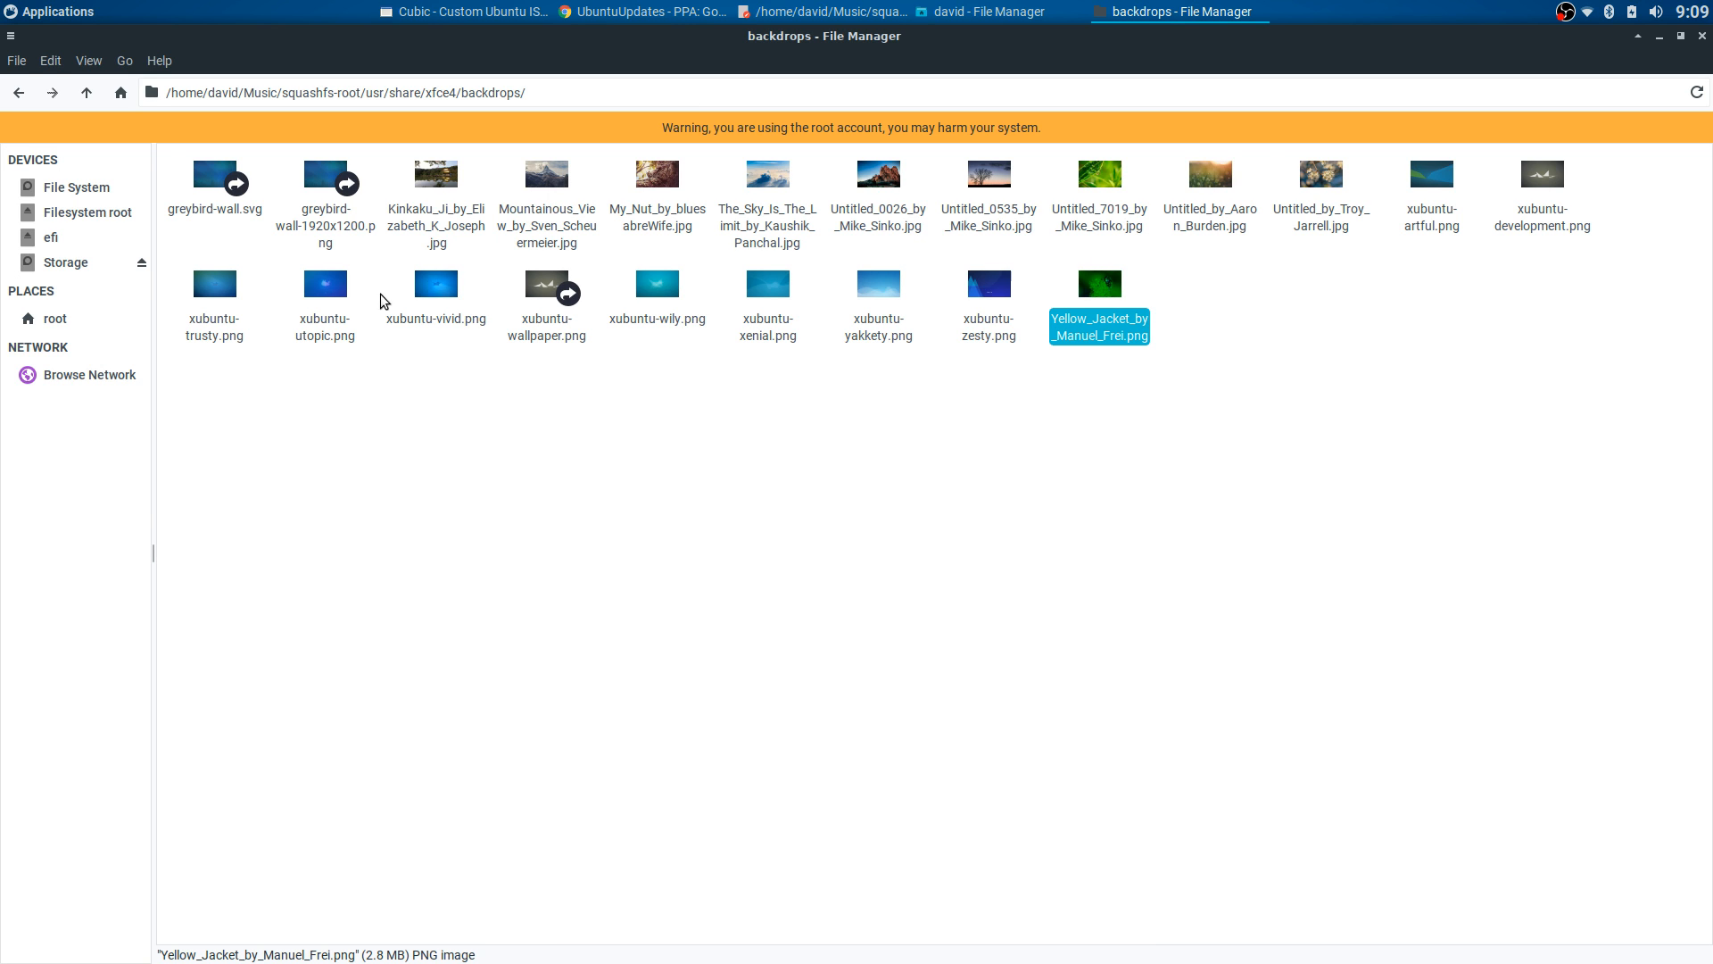
pyautogui.click(18, 94)
pyautogui.click(18, 96)
pyautogui.click(18, 96)
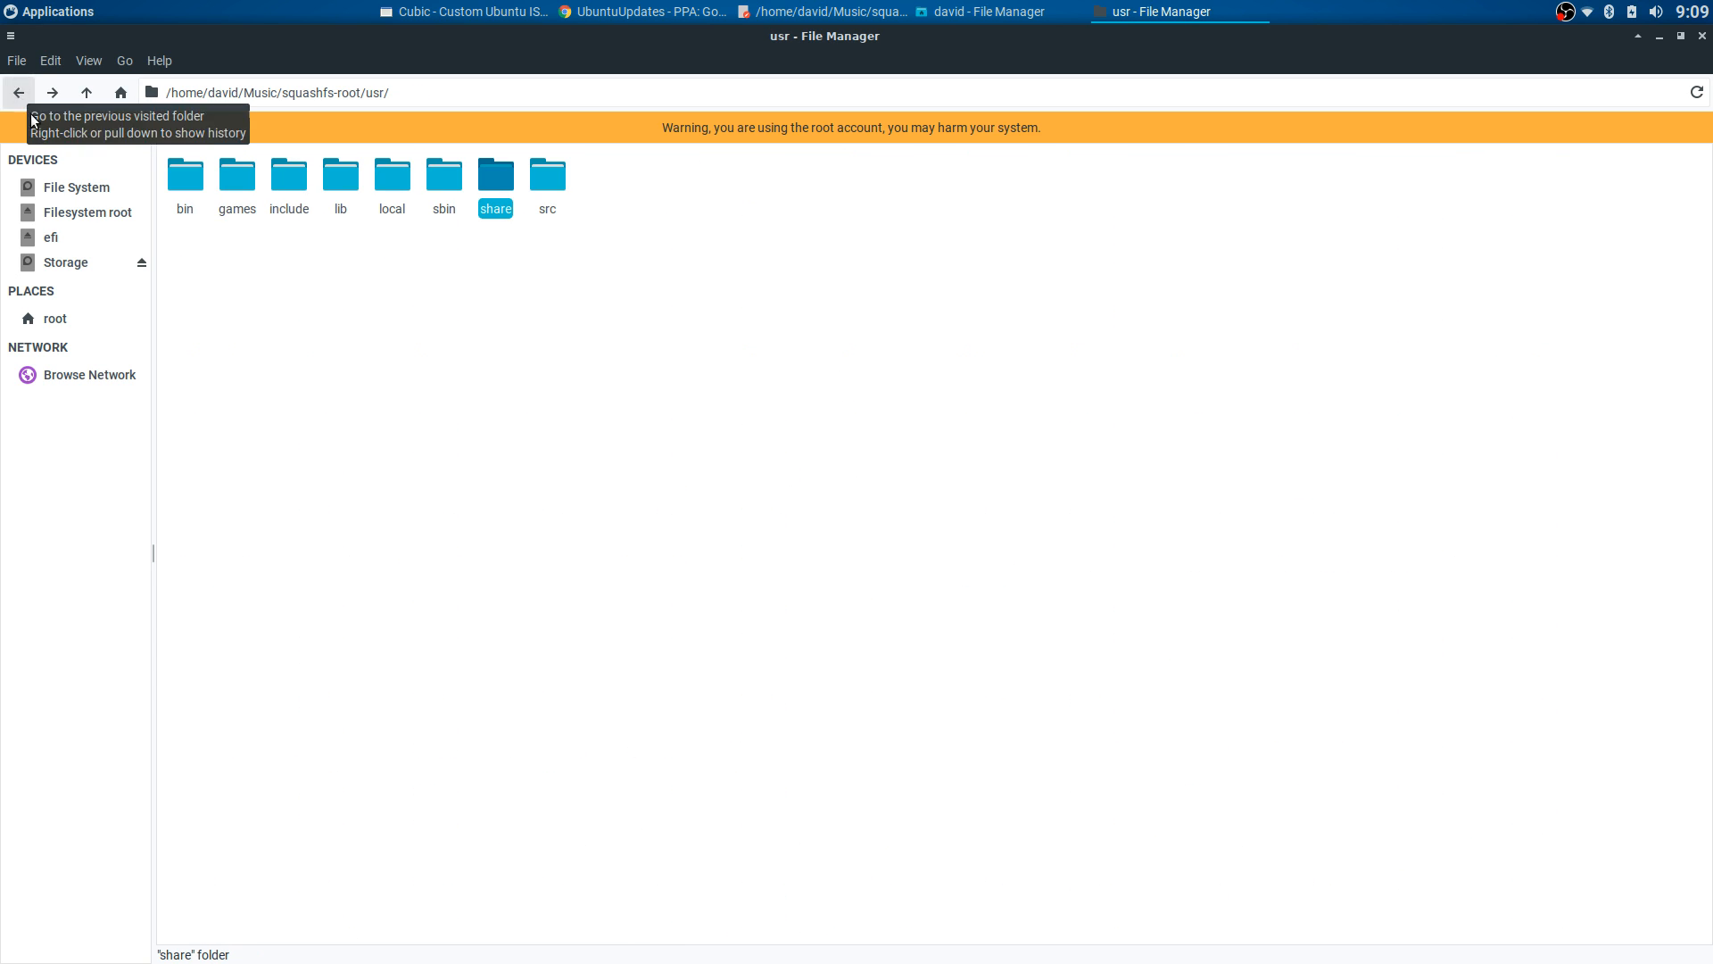
# - Navigate from squashfs-root through etc/skel/.config into the xfce4 folder
pyautogui.click(19, 95)
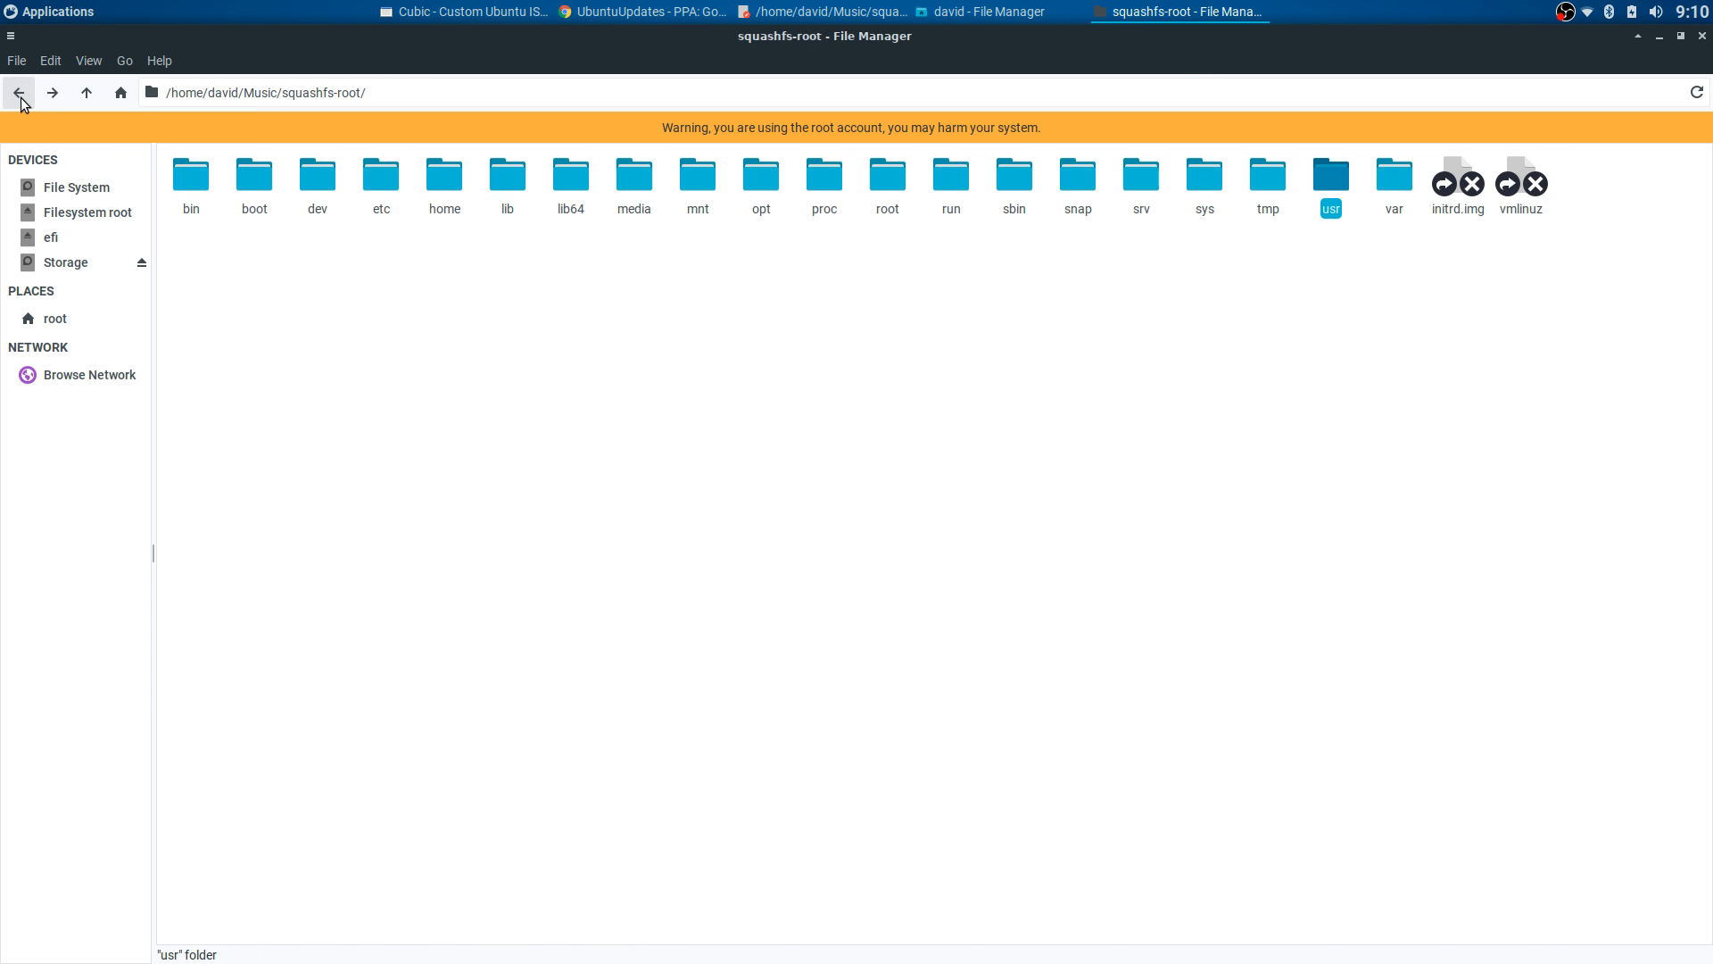
pyautogui.click(388, 183)
pyautogui.doubleClick(388, 183)
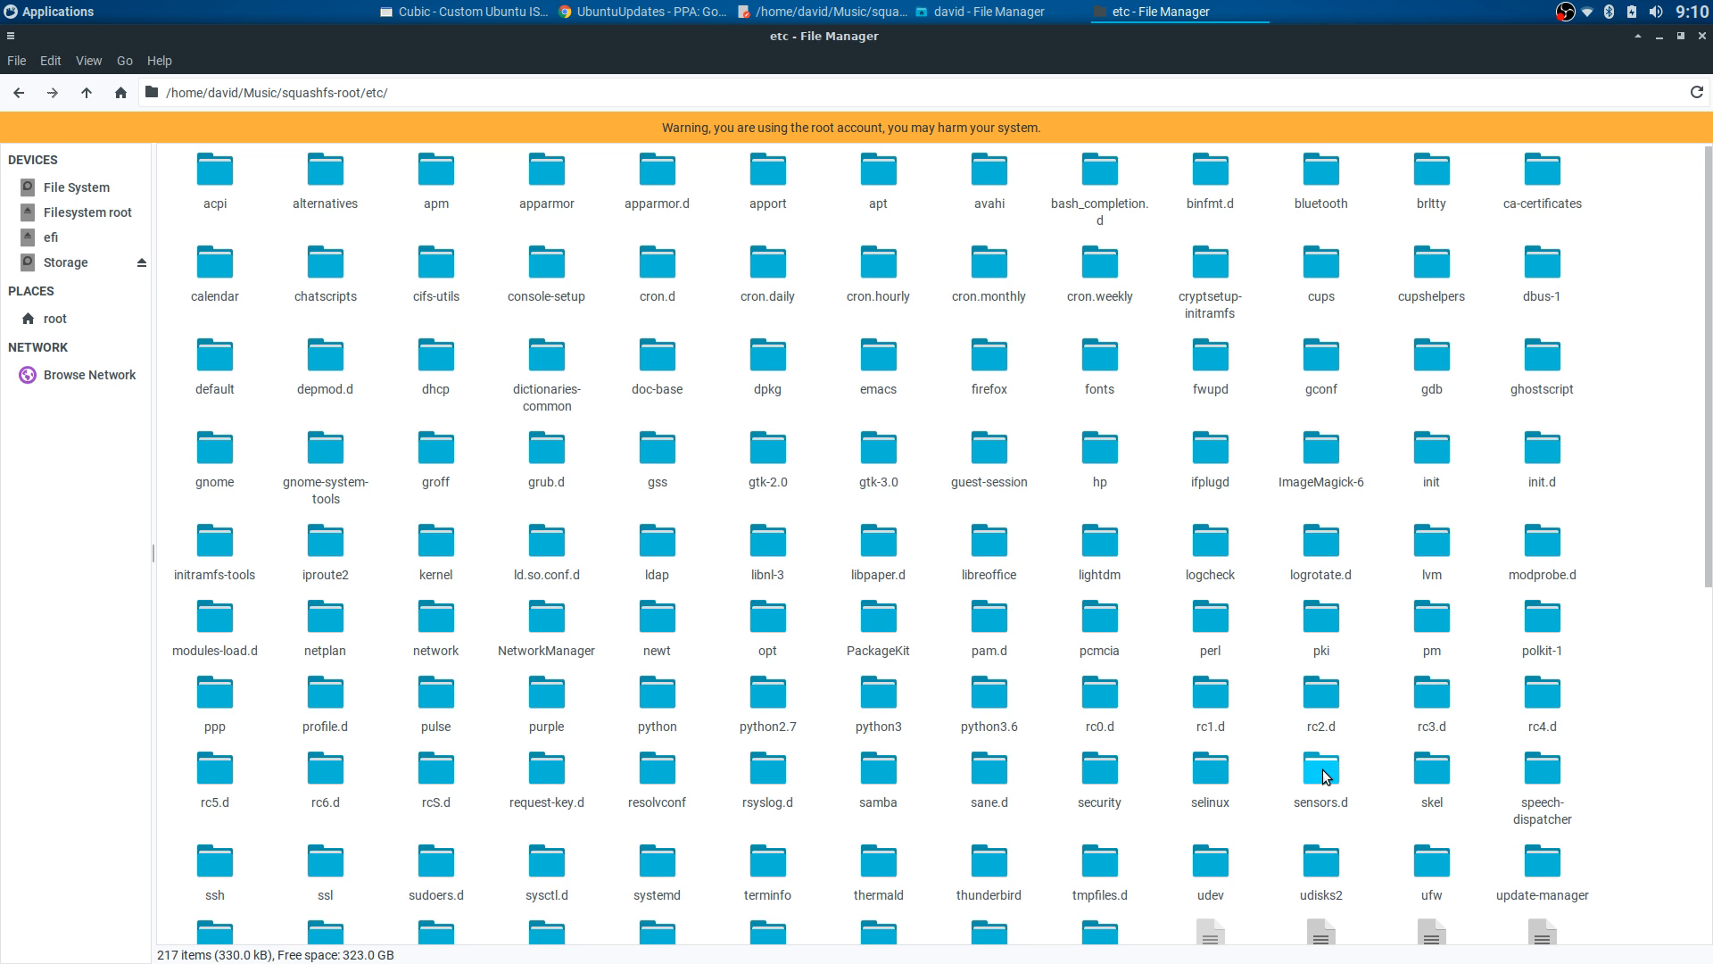
pyautogui.scroll(-2, 1303, 753)
pyautogui.doubleClick(1432, 607)
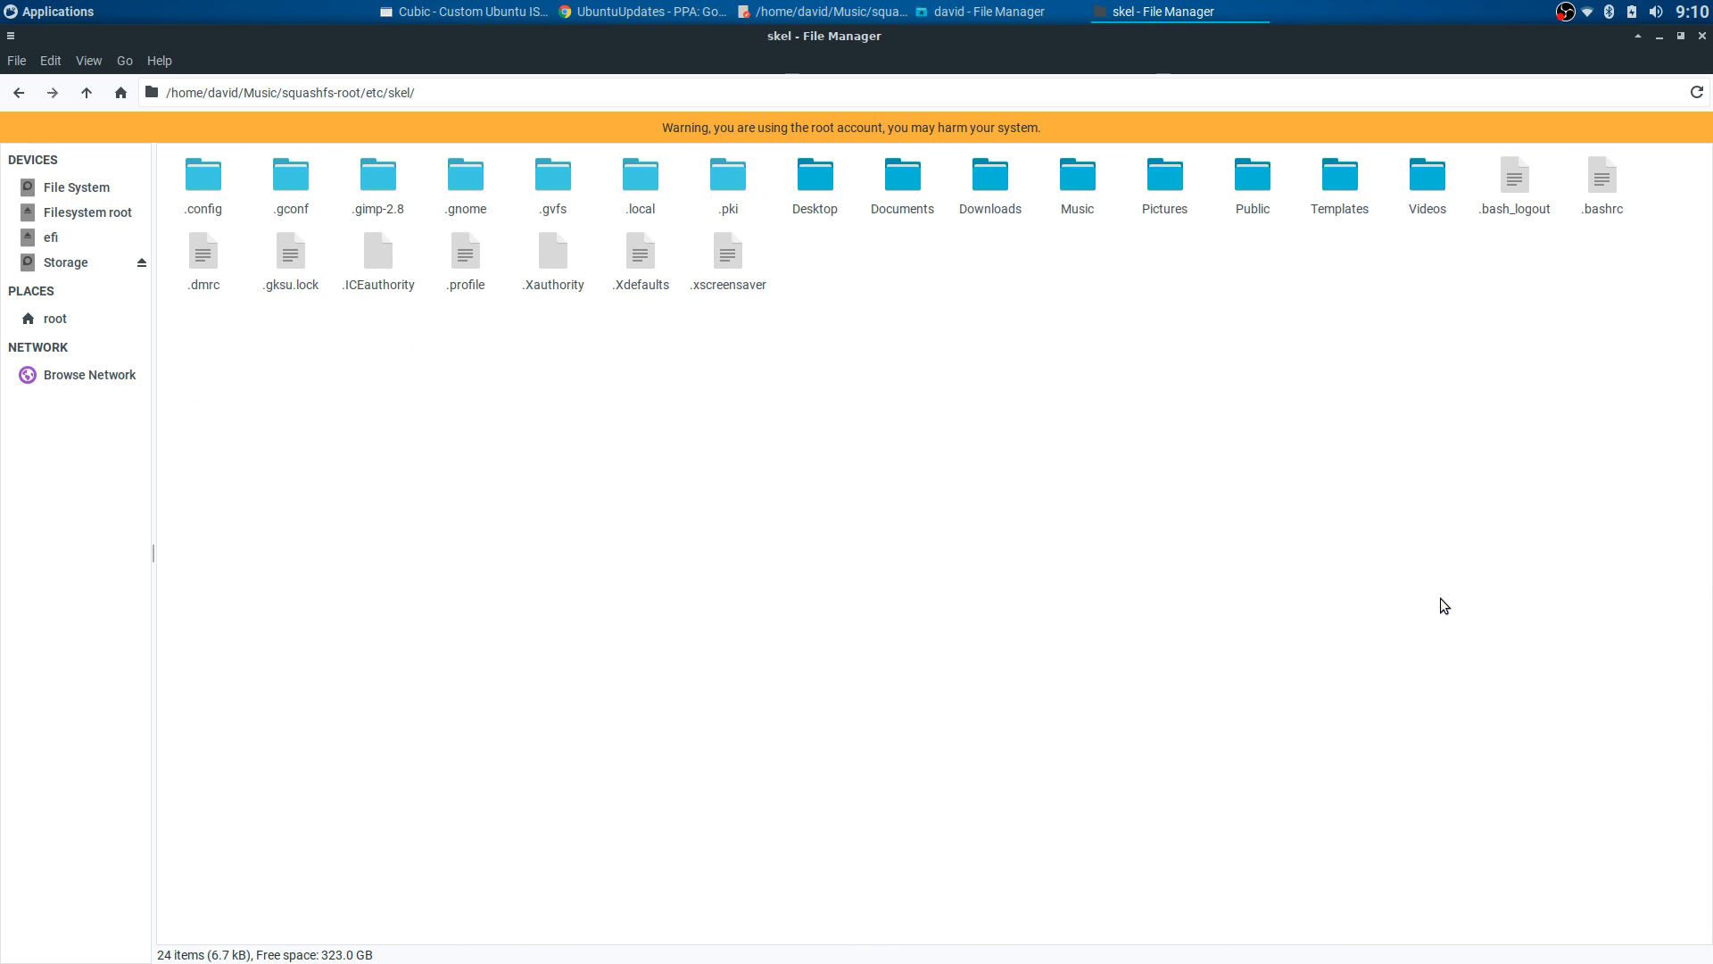
pyautogui.doubleClick(209, 184)
pyautogui.click(1062, 180)
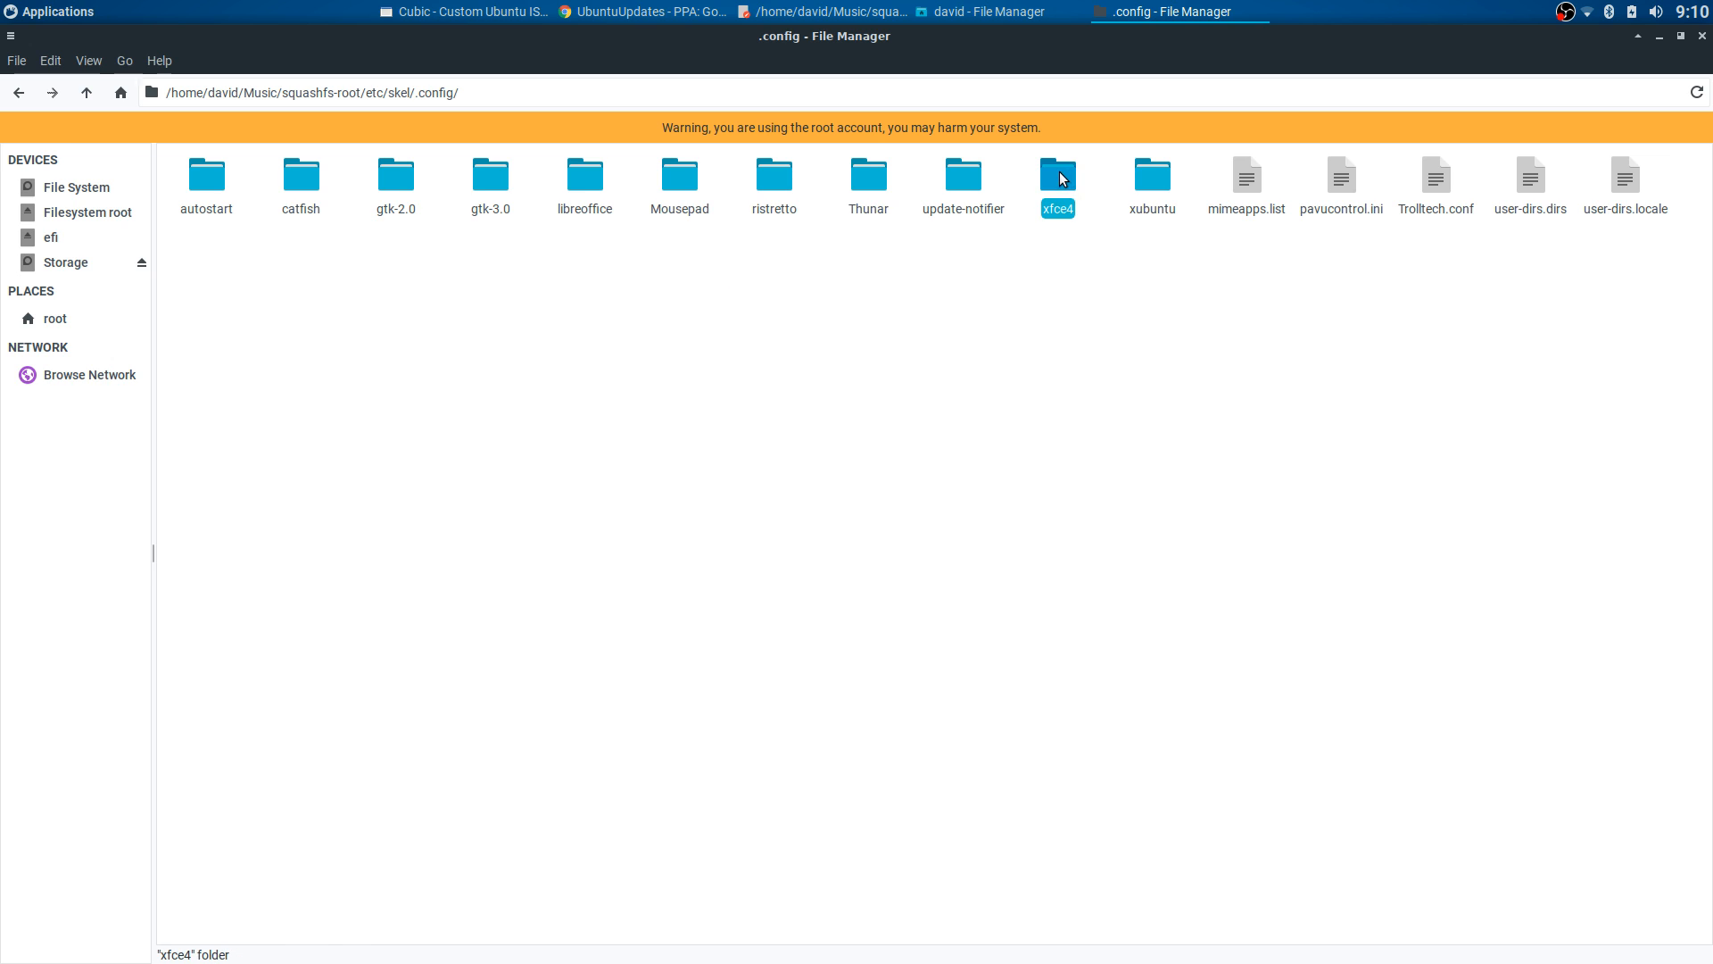
pyautogui.doubleClick(1063, 178)
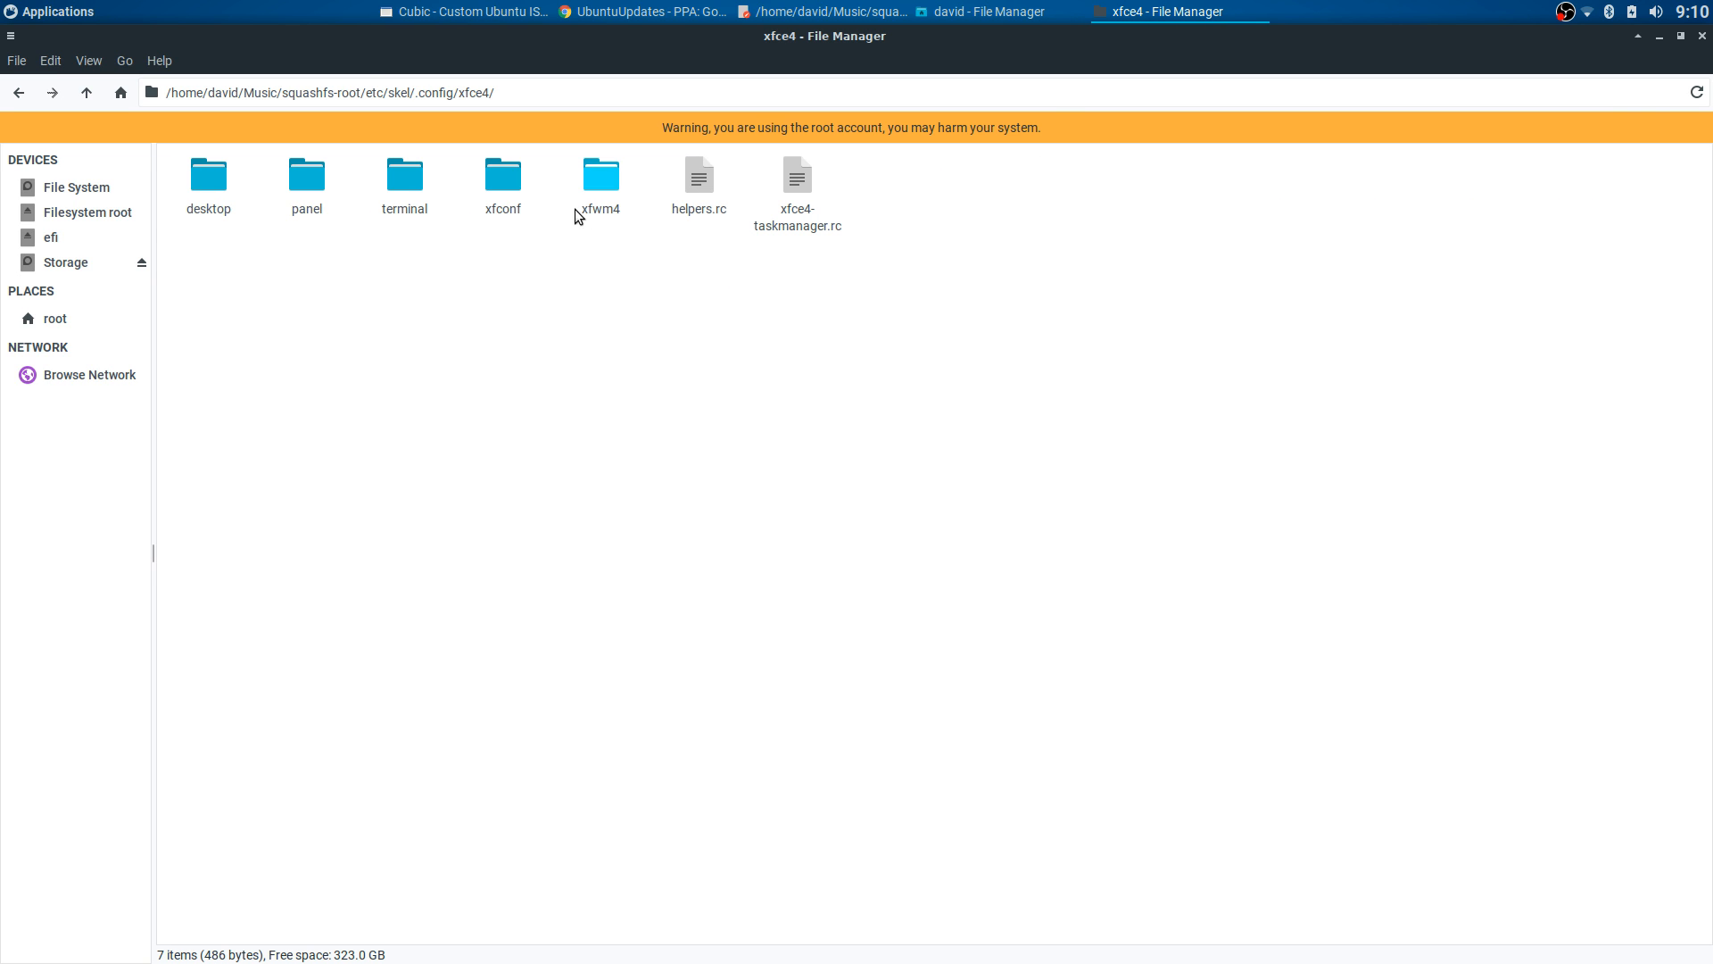
# - Open xfconf/xfce-perchannel-xml/xfce4-desktop.xml in Mousepad
pyautogui.doubleClick(511, 183)
pyautogui.doubleClick(211, 175)
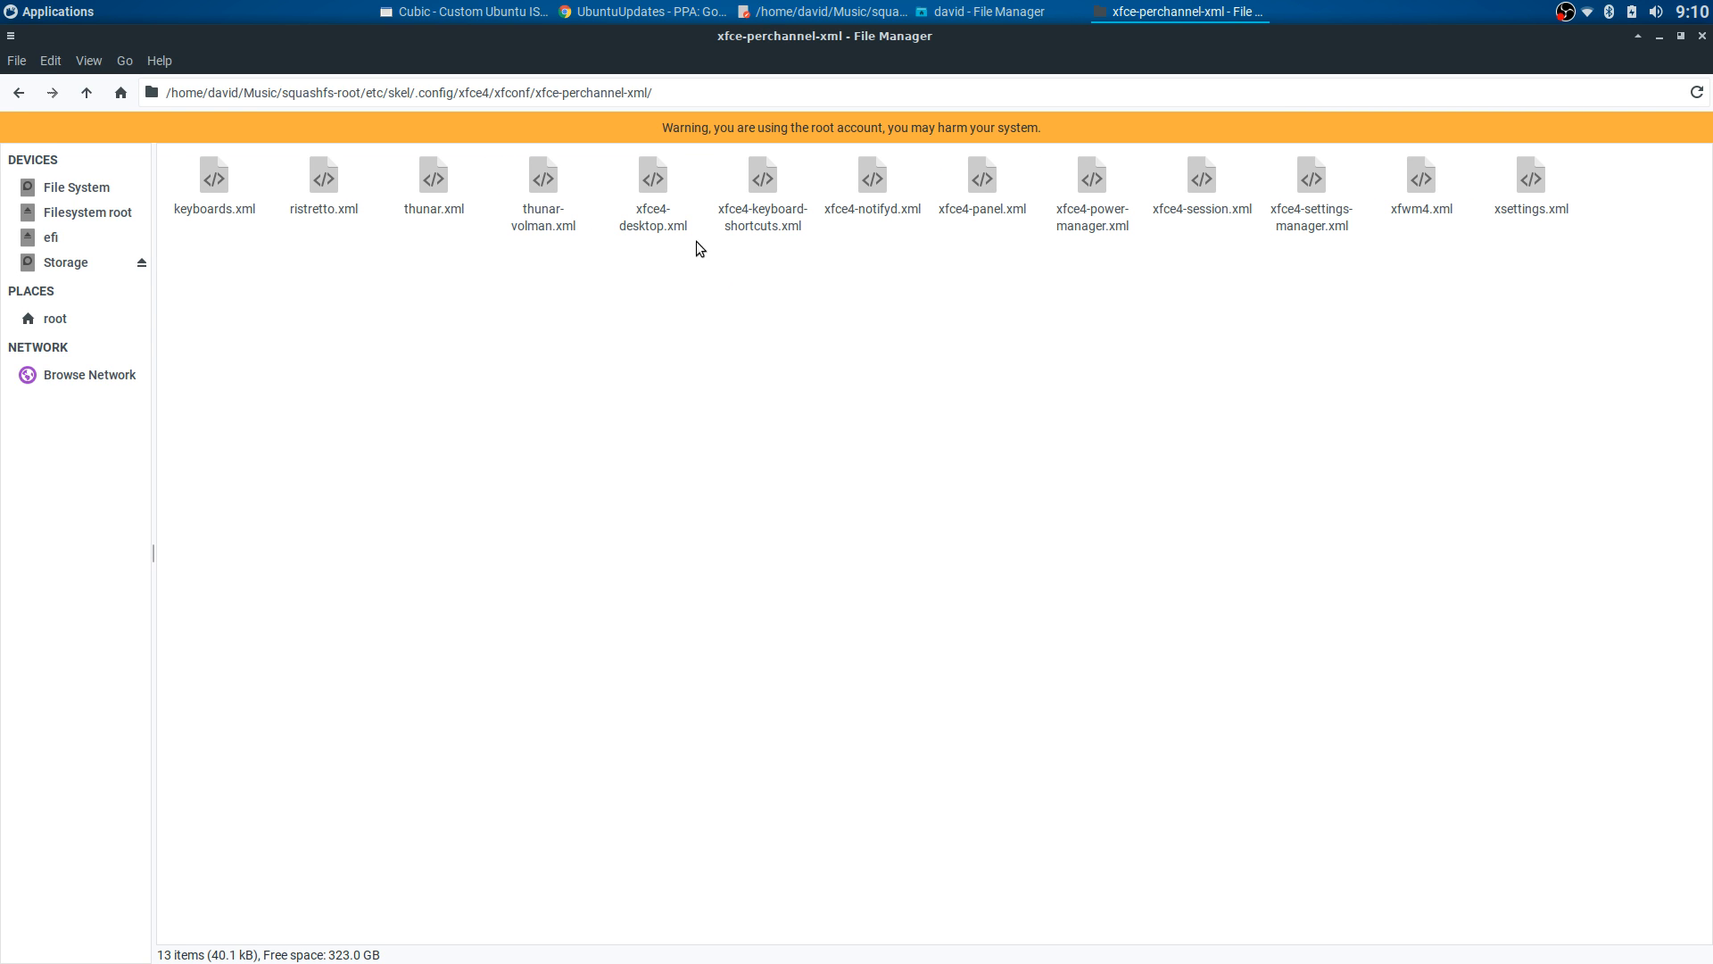
pyautogui.rightClick(640, 187)
pyautogui.click(669, 226)
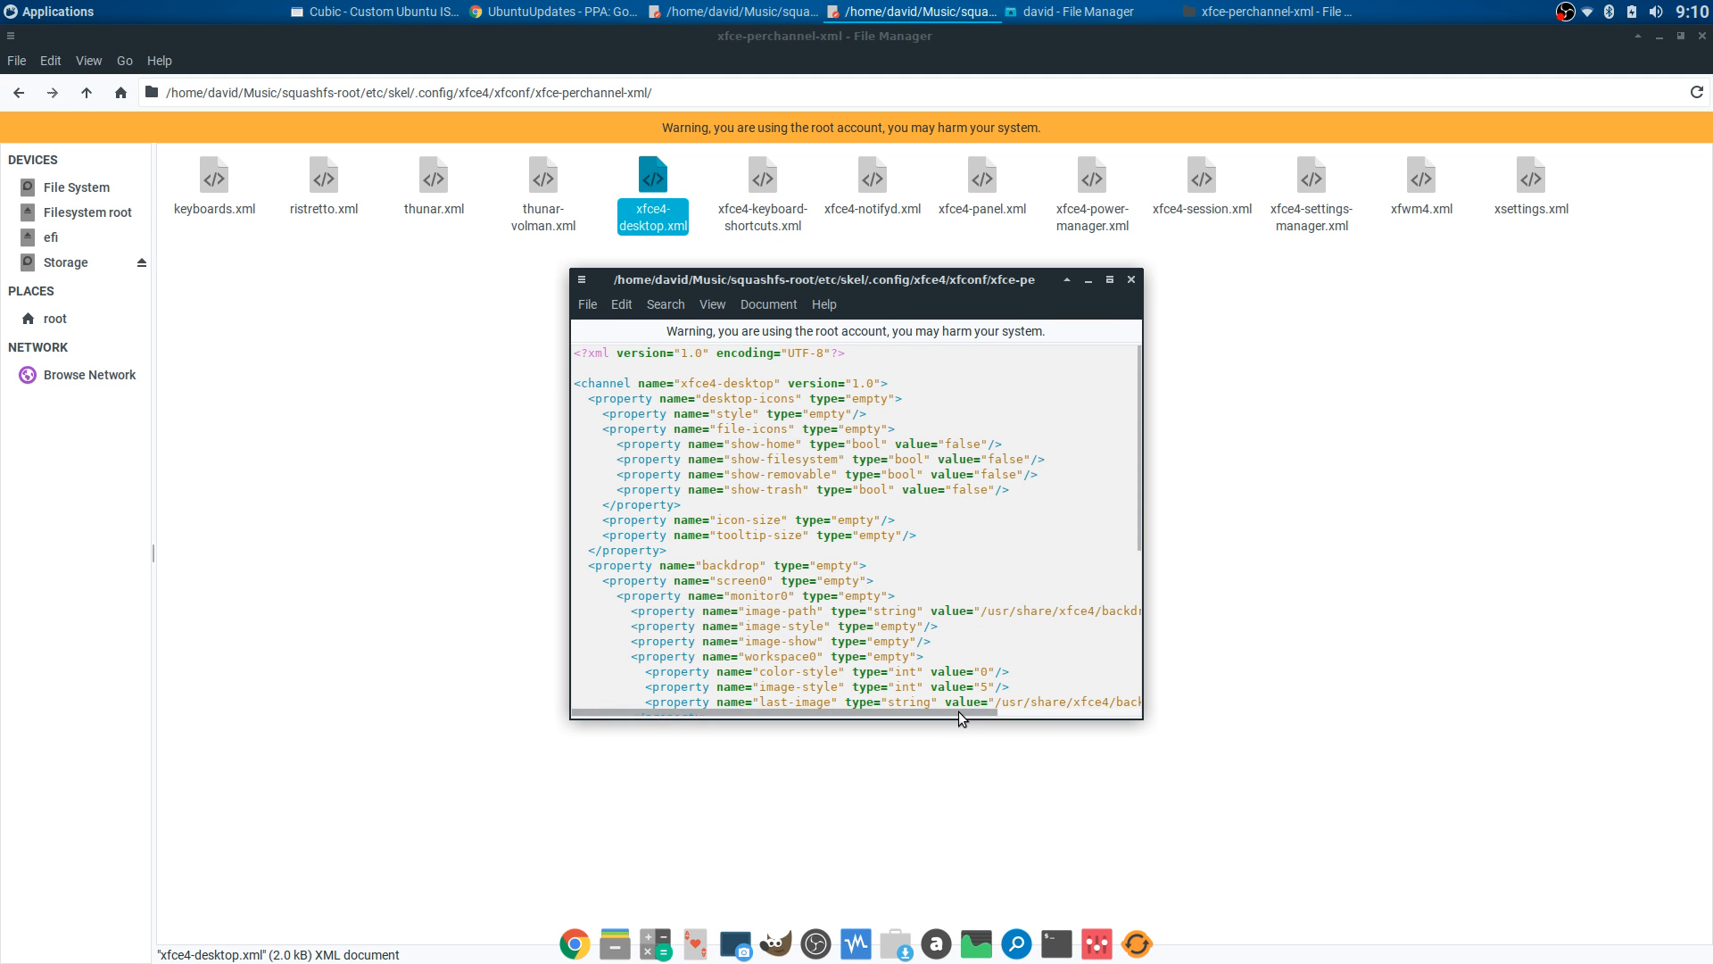
pyautogui.hscroll(5, 971, 706)
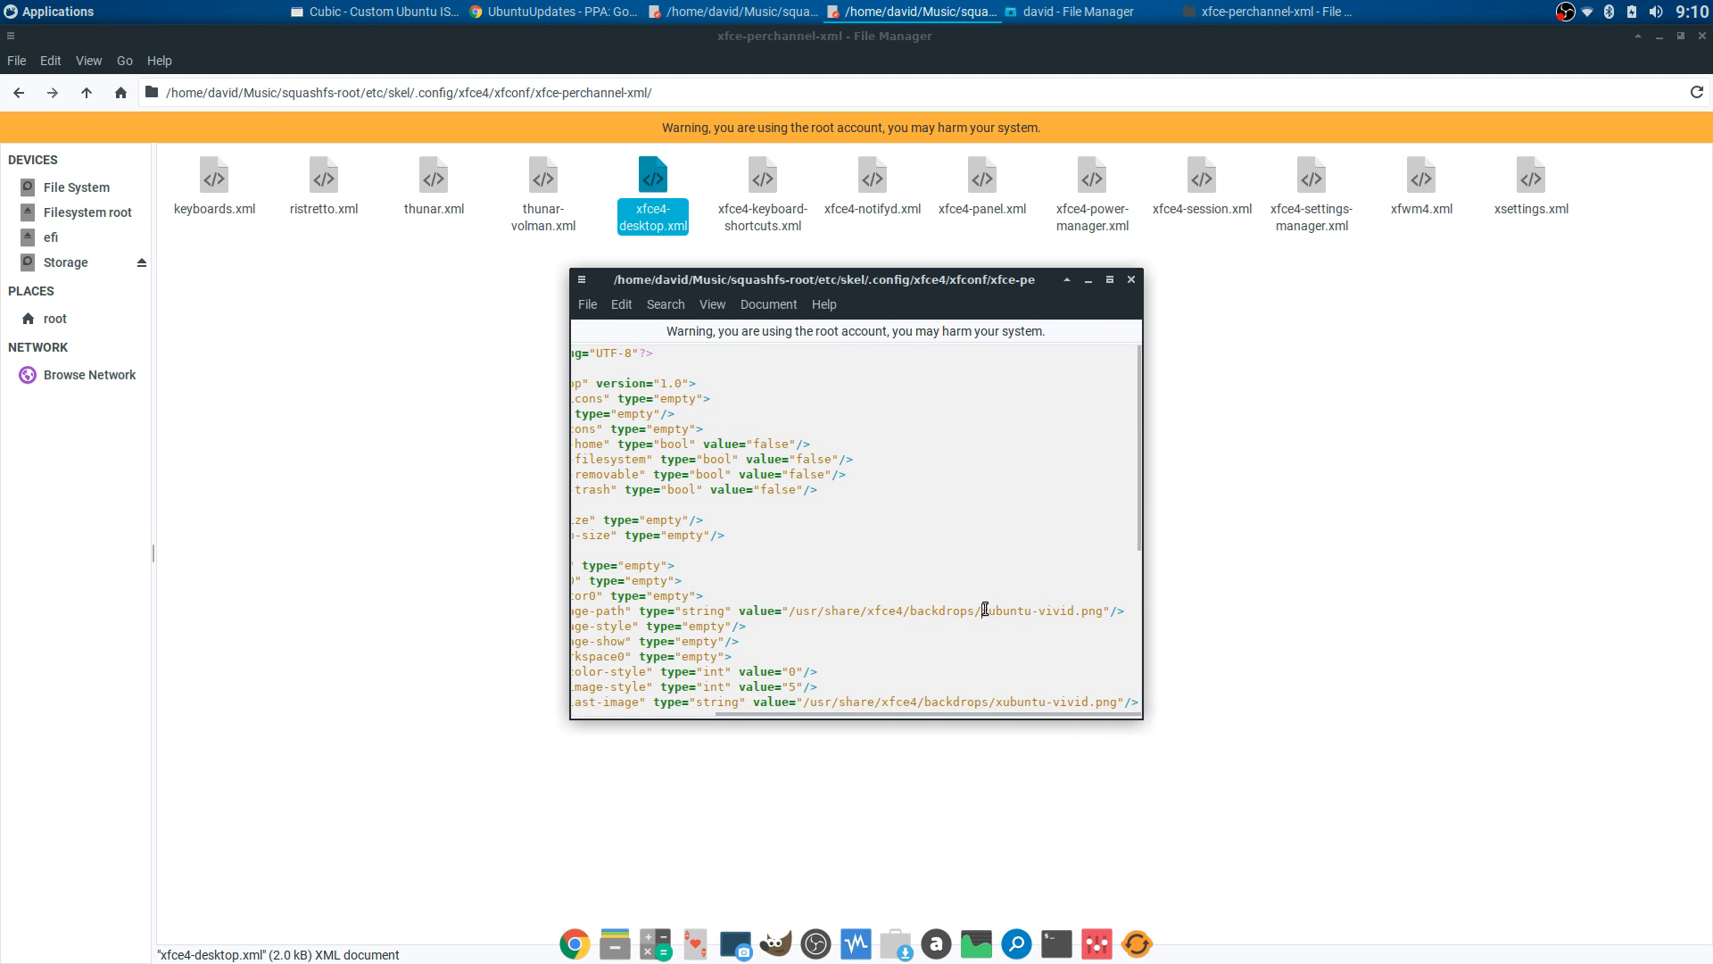
pyautogui.moveTo(984, 610); pyautogui.dragTo(1102, 609)
pyautogui.rightClick(1084, 613)
pyautogui.press('Escape')
pyautogui.click(984, 610)
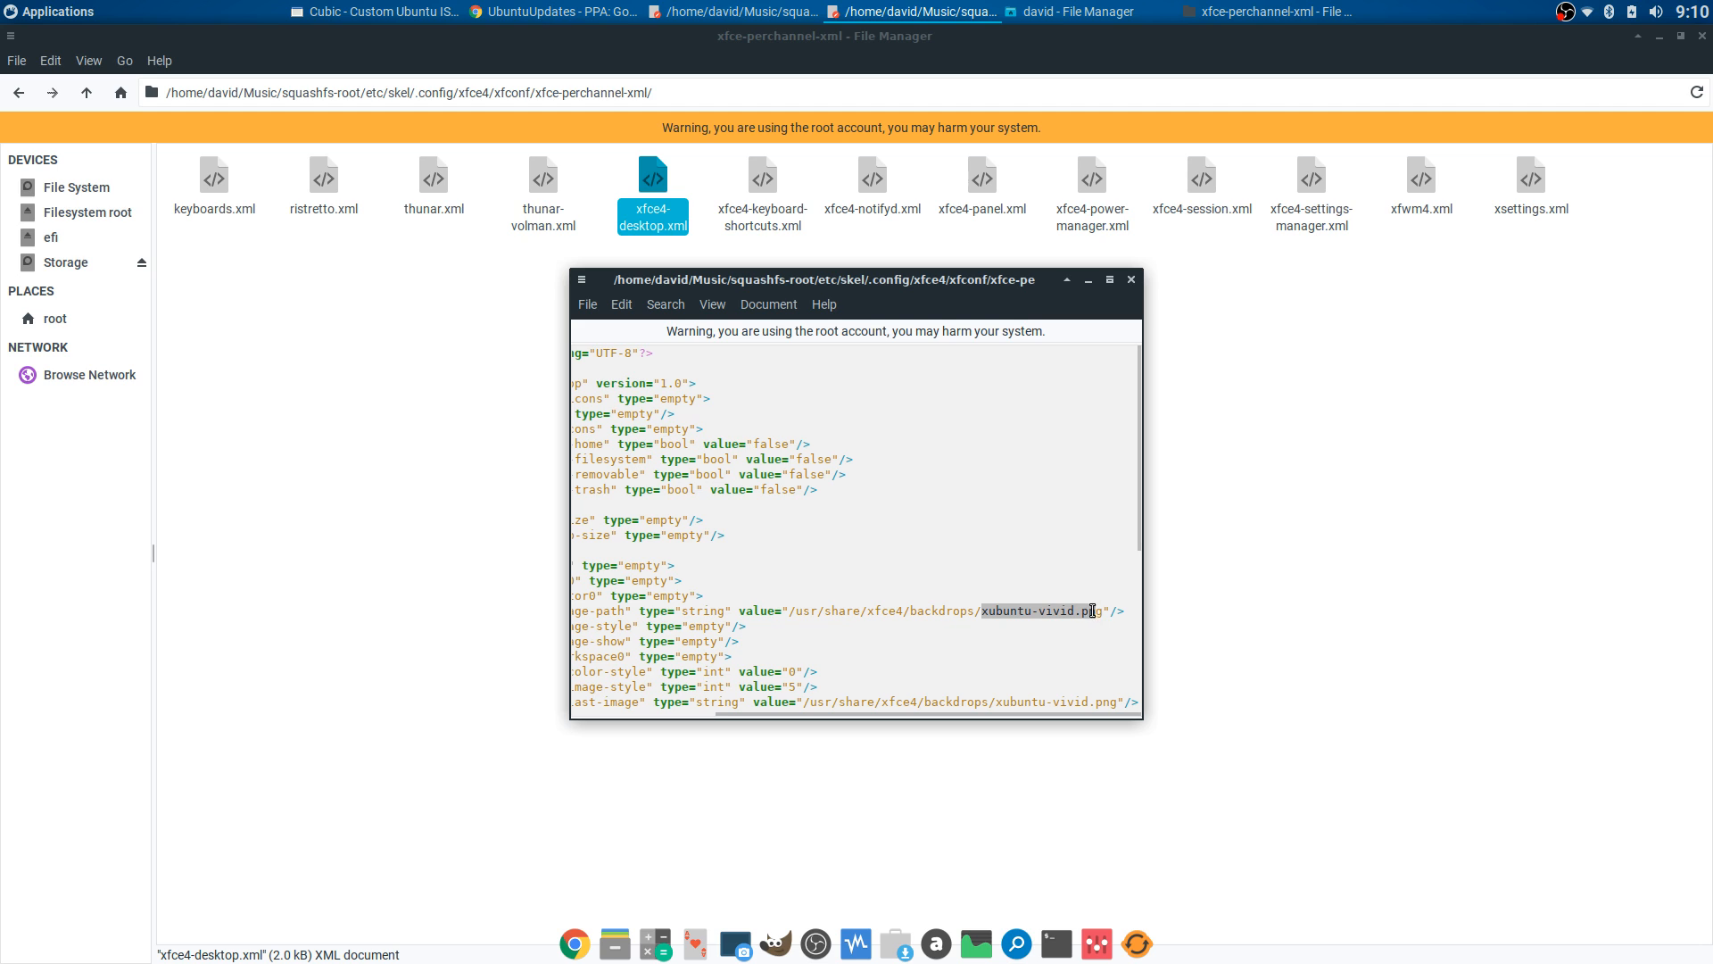
# - Paste Yellow_Jacket_by_Manuel_Frei.png over the three xubuntu-vivid.png paths and close Mousepad
pyautogui.moveTo(984, 612); pyautogui.dragTo(1109, 613)
pyautogui.rightClick(1099, 613)
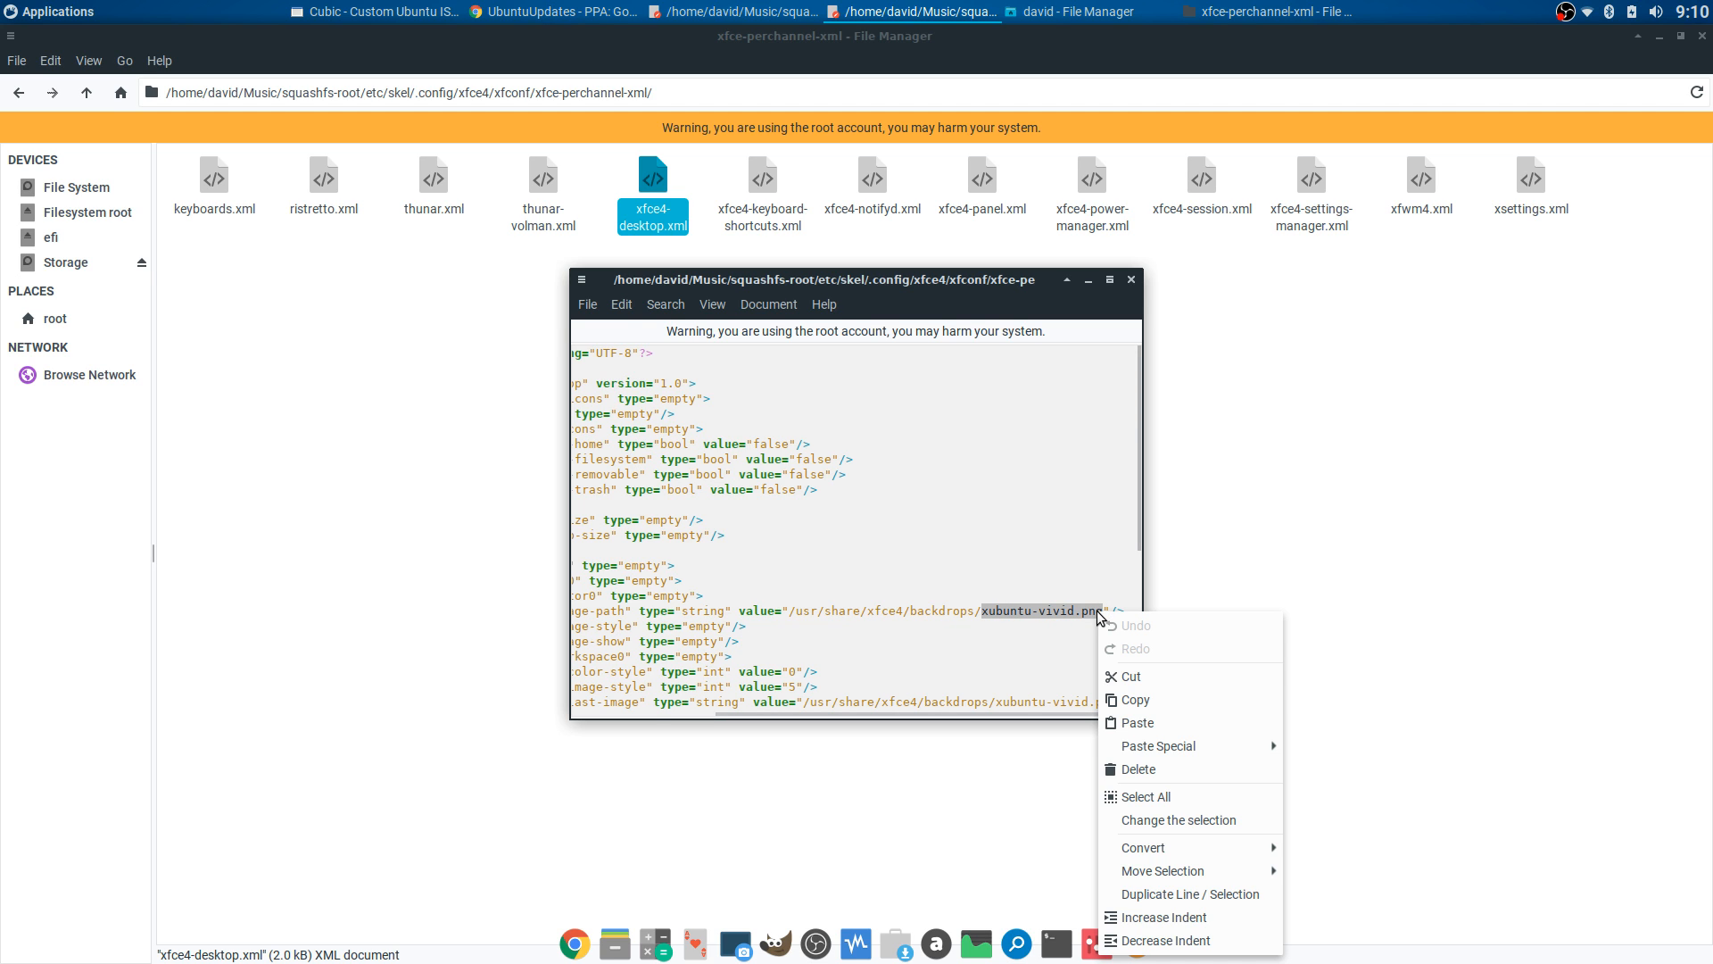
pyautogui.click(1129, 723)
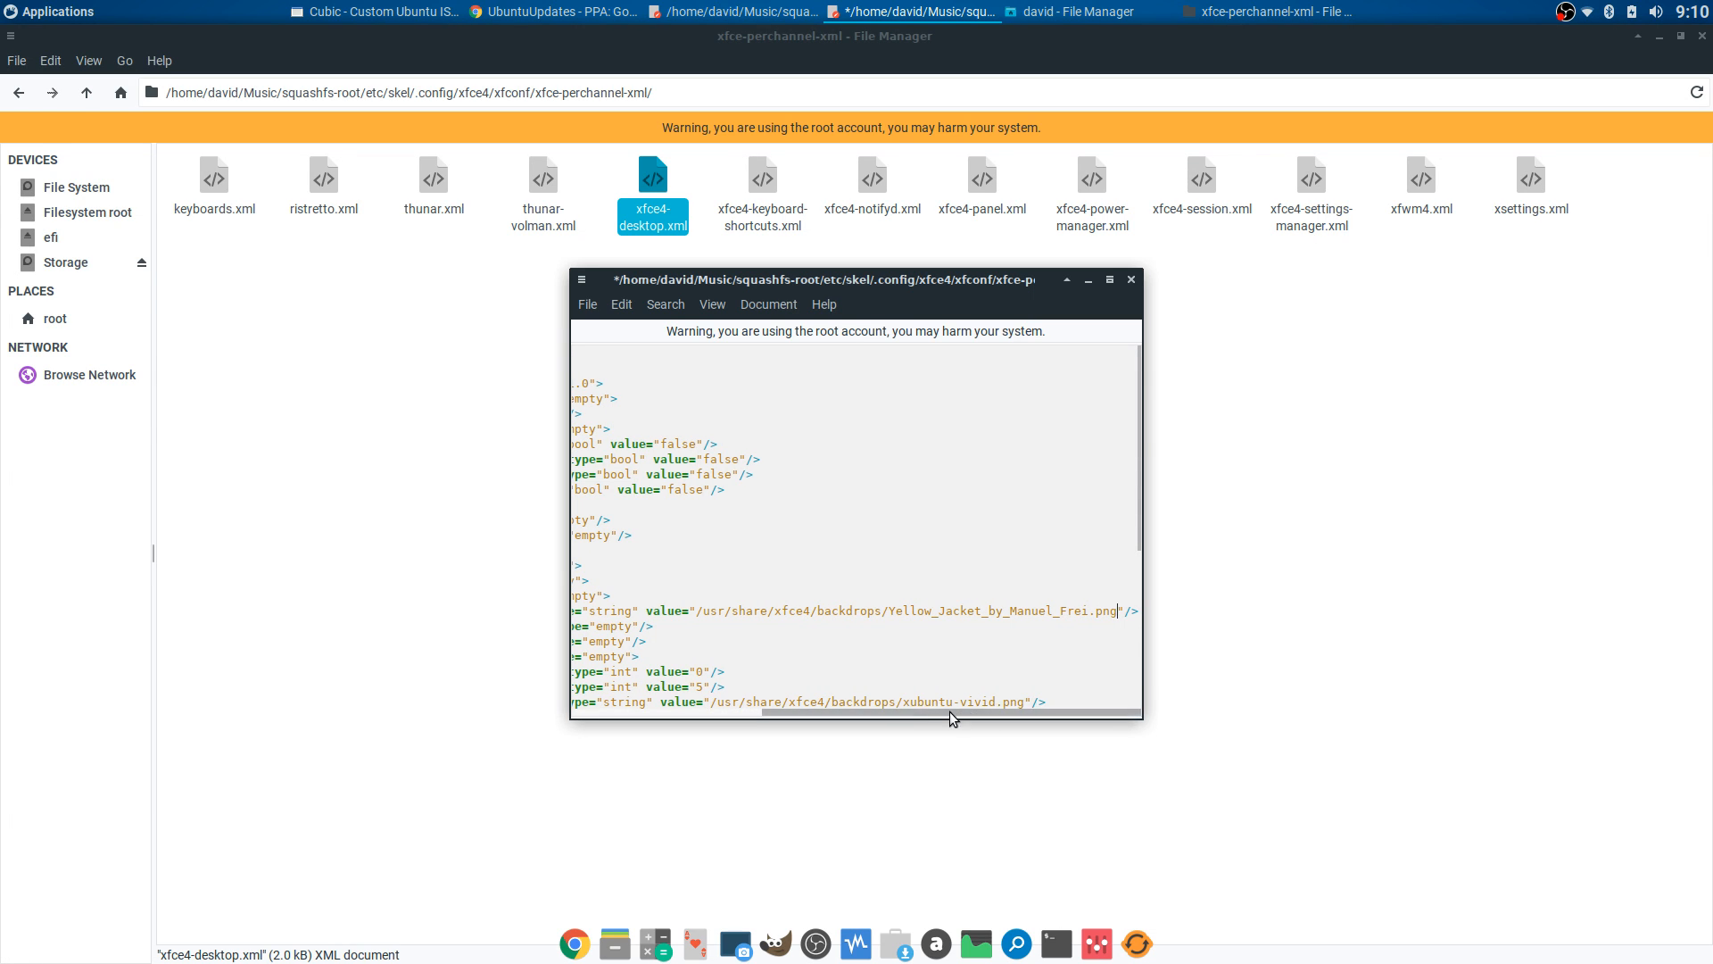
pyautogui.moveTo(1022, 703); pyautogui.dragTo(1030, 703)
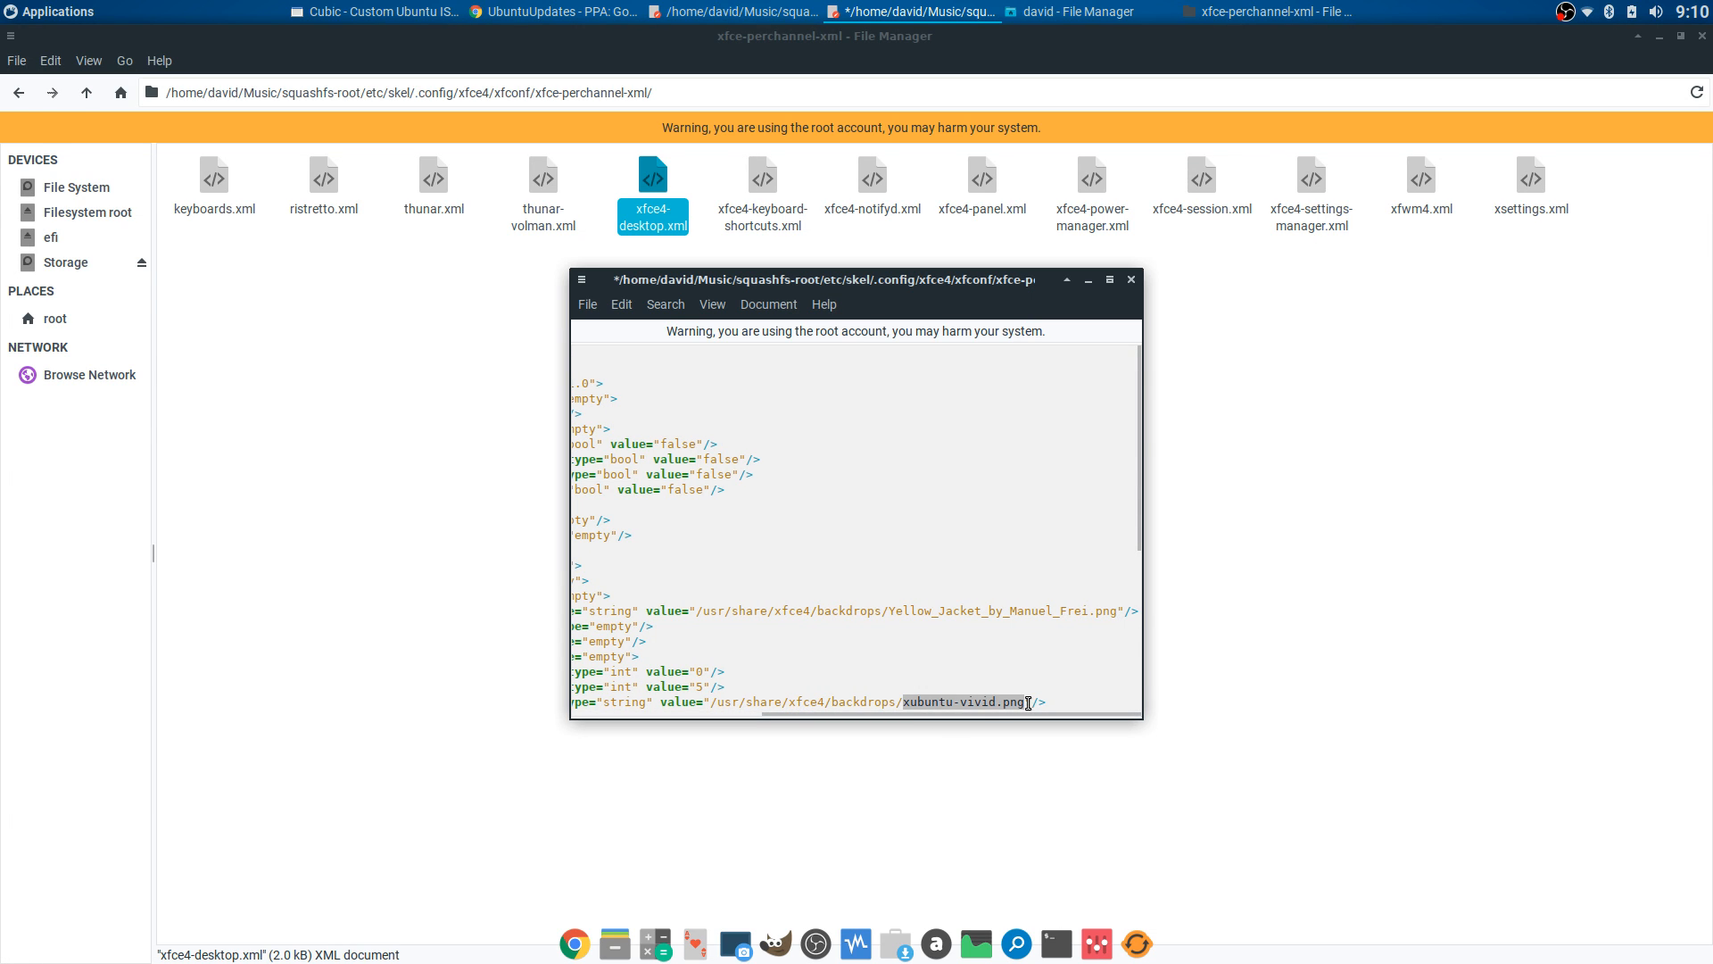
pyautogui.rightClick(1009, 701)
pyautogui.click(1056, 472)
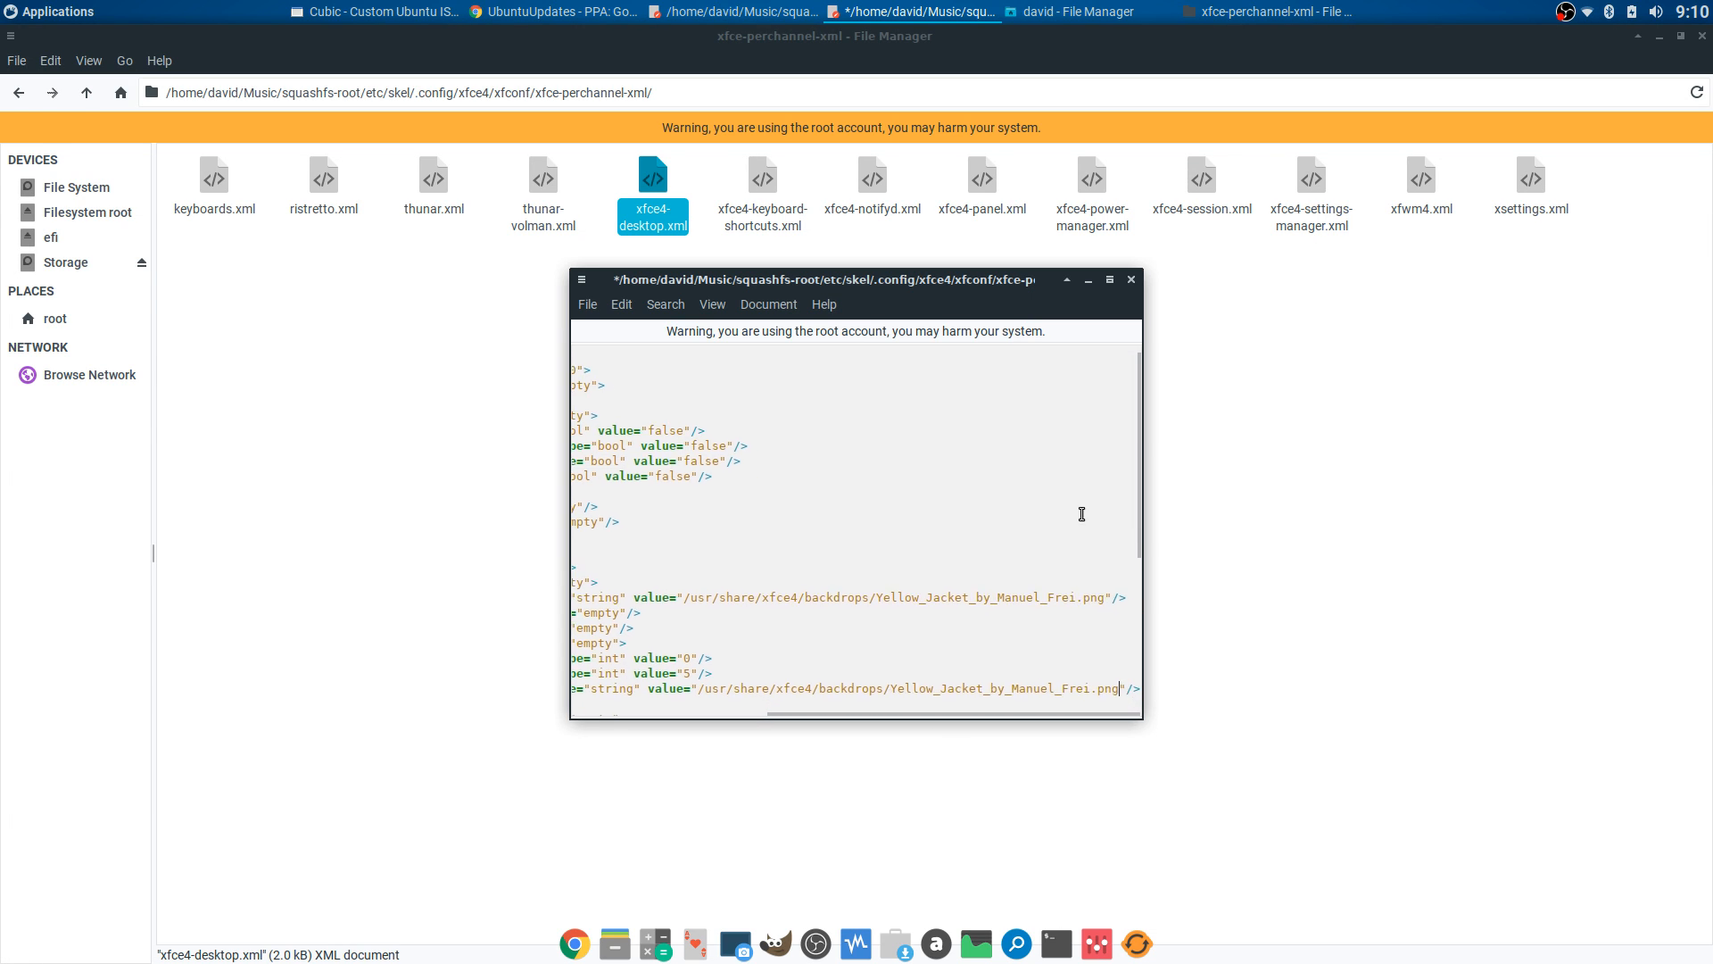
pyautogui.scroll(-3, 1082, 517)
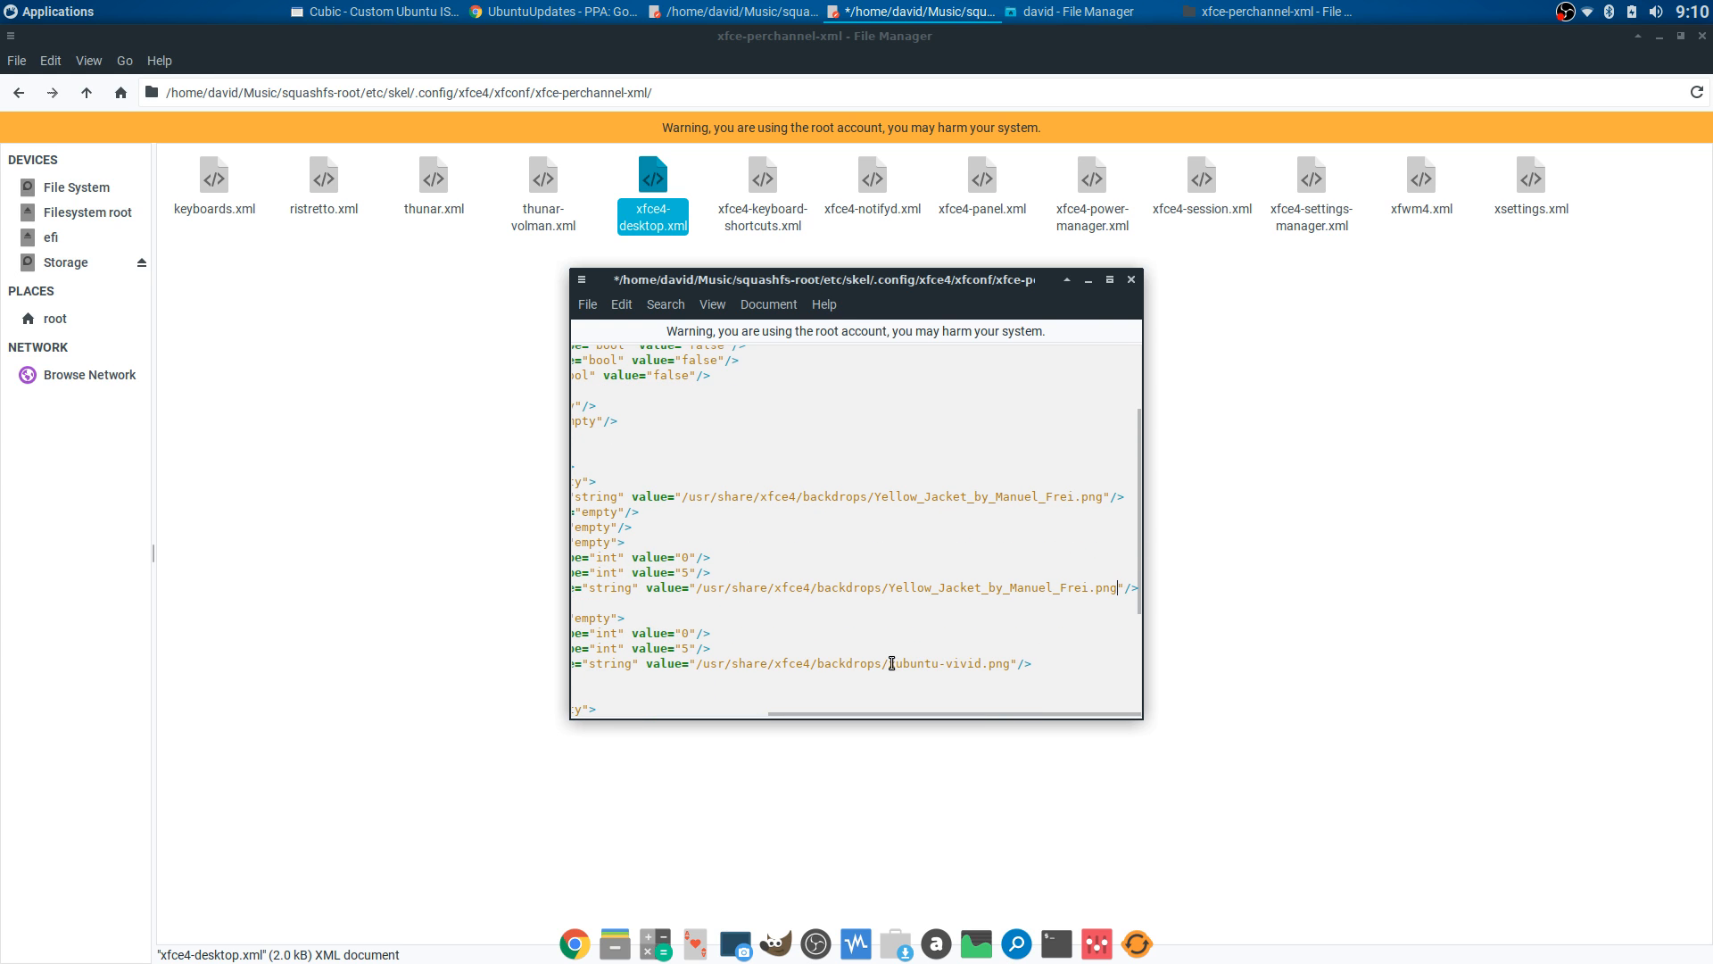
pyautogui.moveTo(889, 664); pyautogui.dragTo(1012, 664)
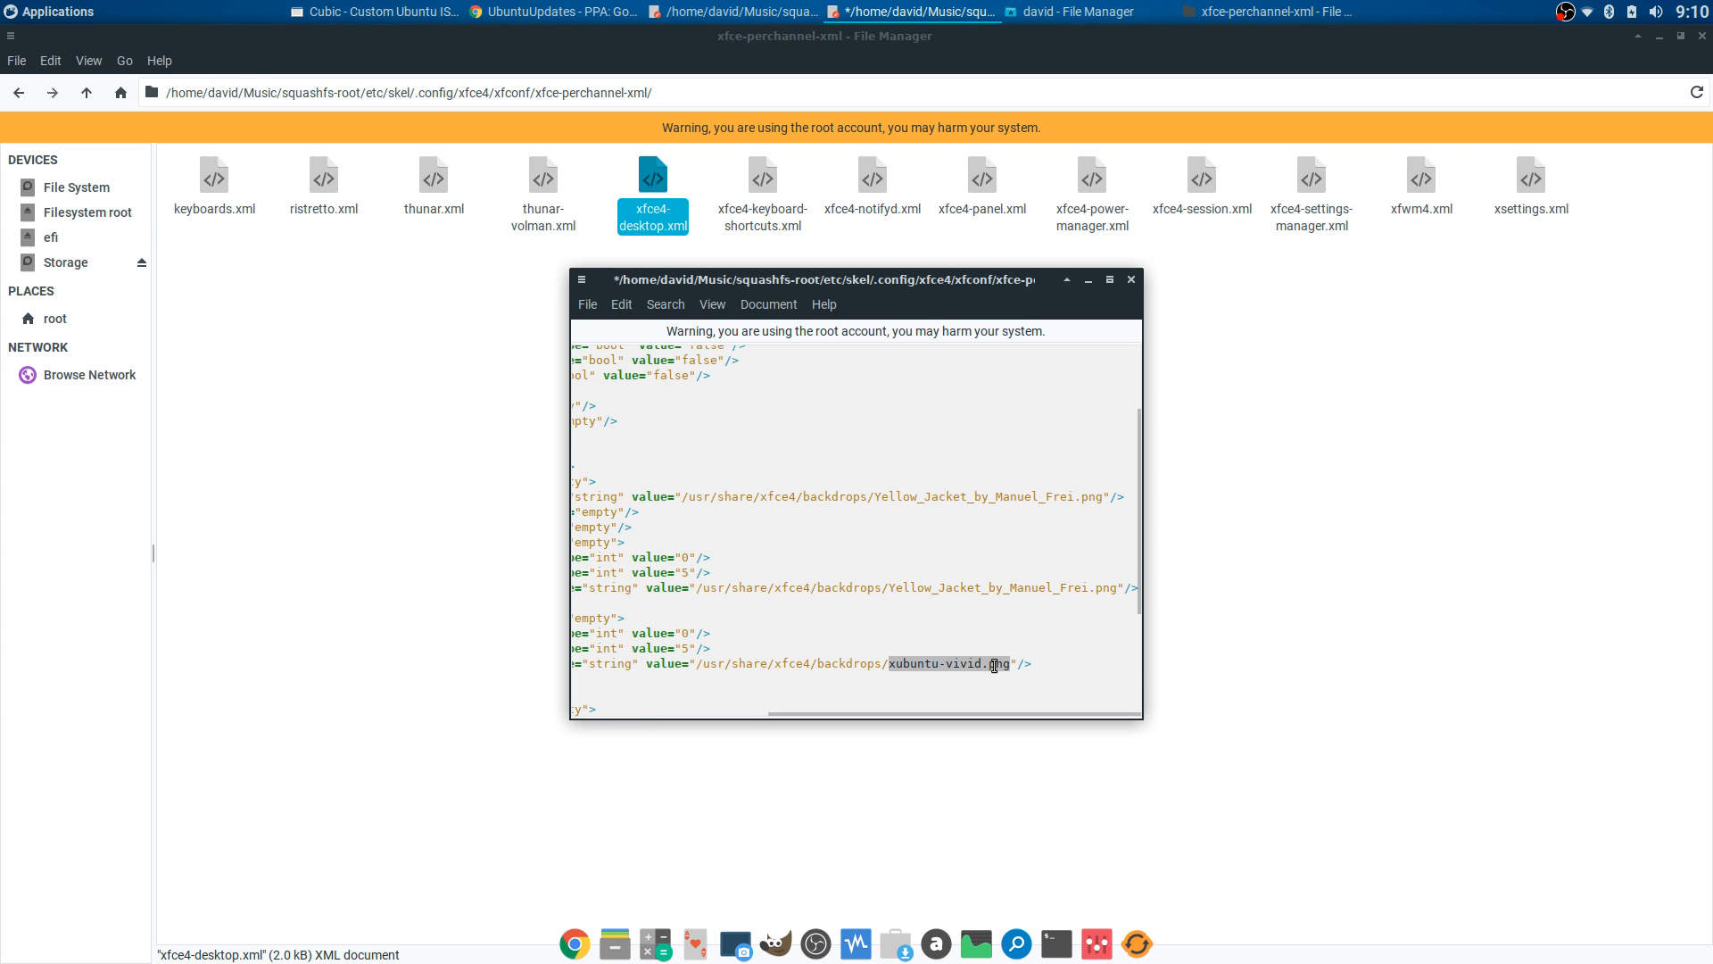
pyautogui.rightClick(996, 665)
pyautogui.click(1033, 434)
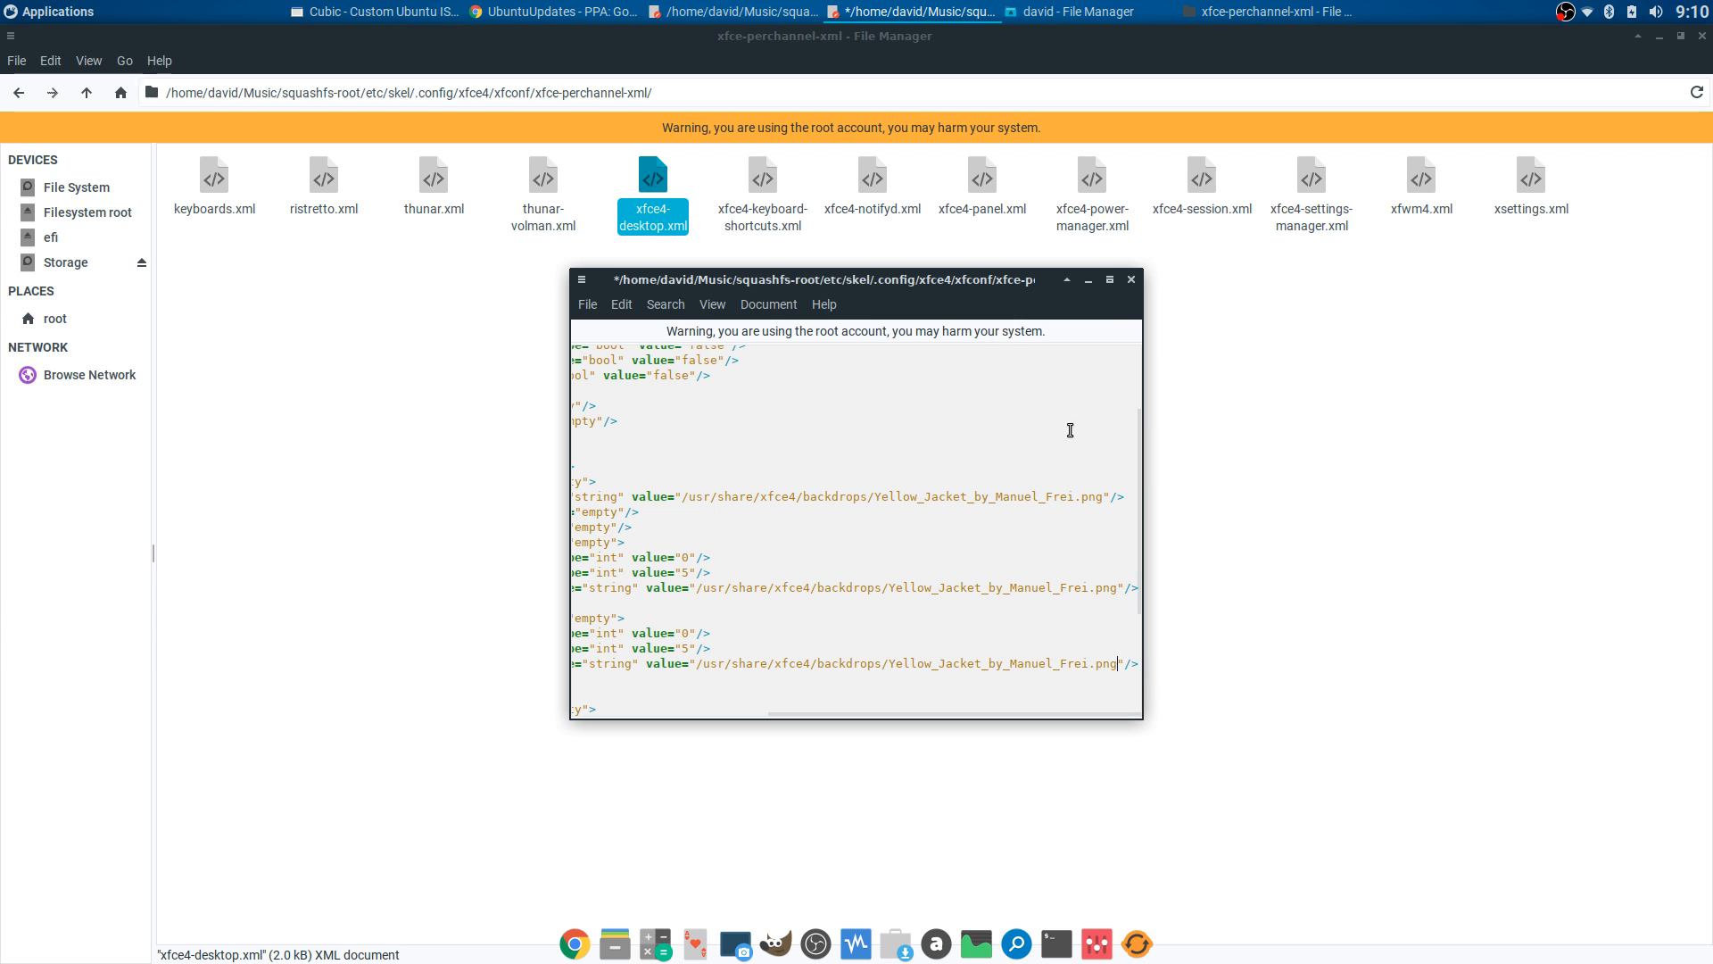
pyautogui.click(1131, 279)
pyautogui.click(1012, 565)
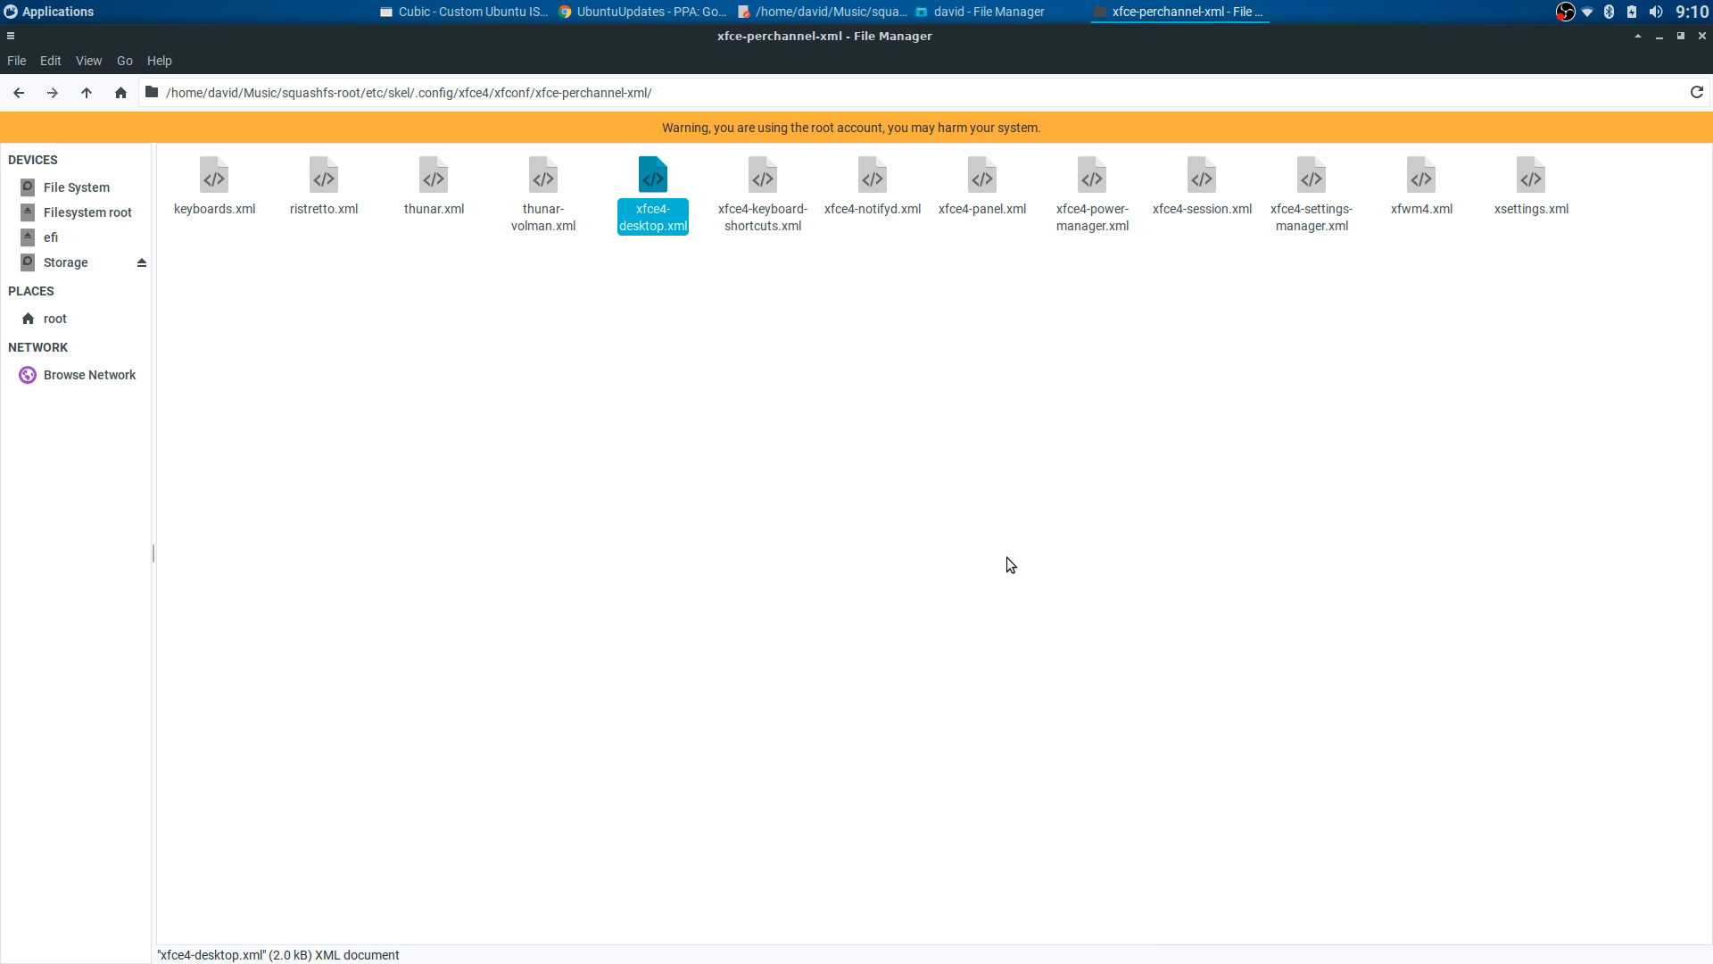
# - Copy xfce4-desktop.xml and go back up to the etc folder
pyautogui.click(652, 178)
pyautogui.rightClick(657, 190)
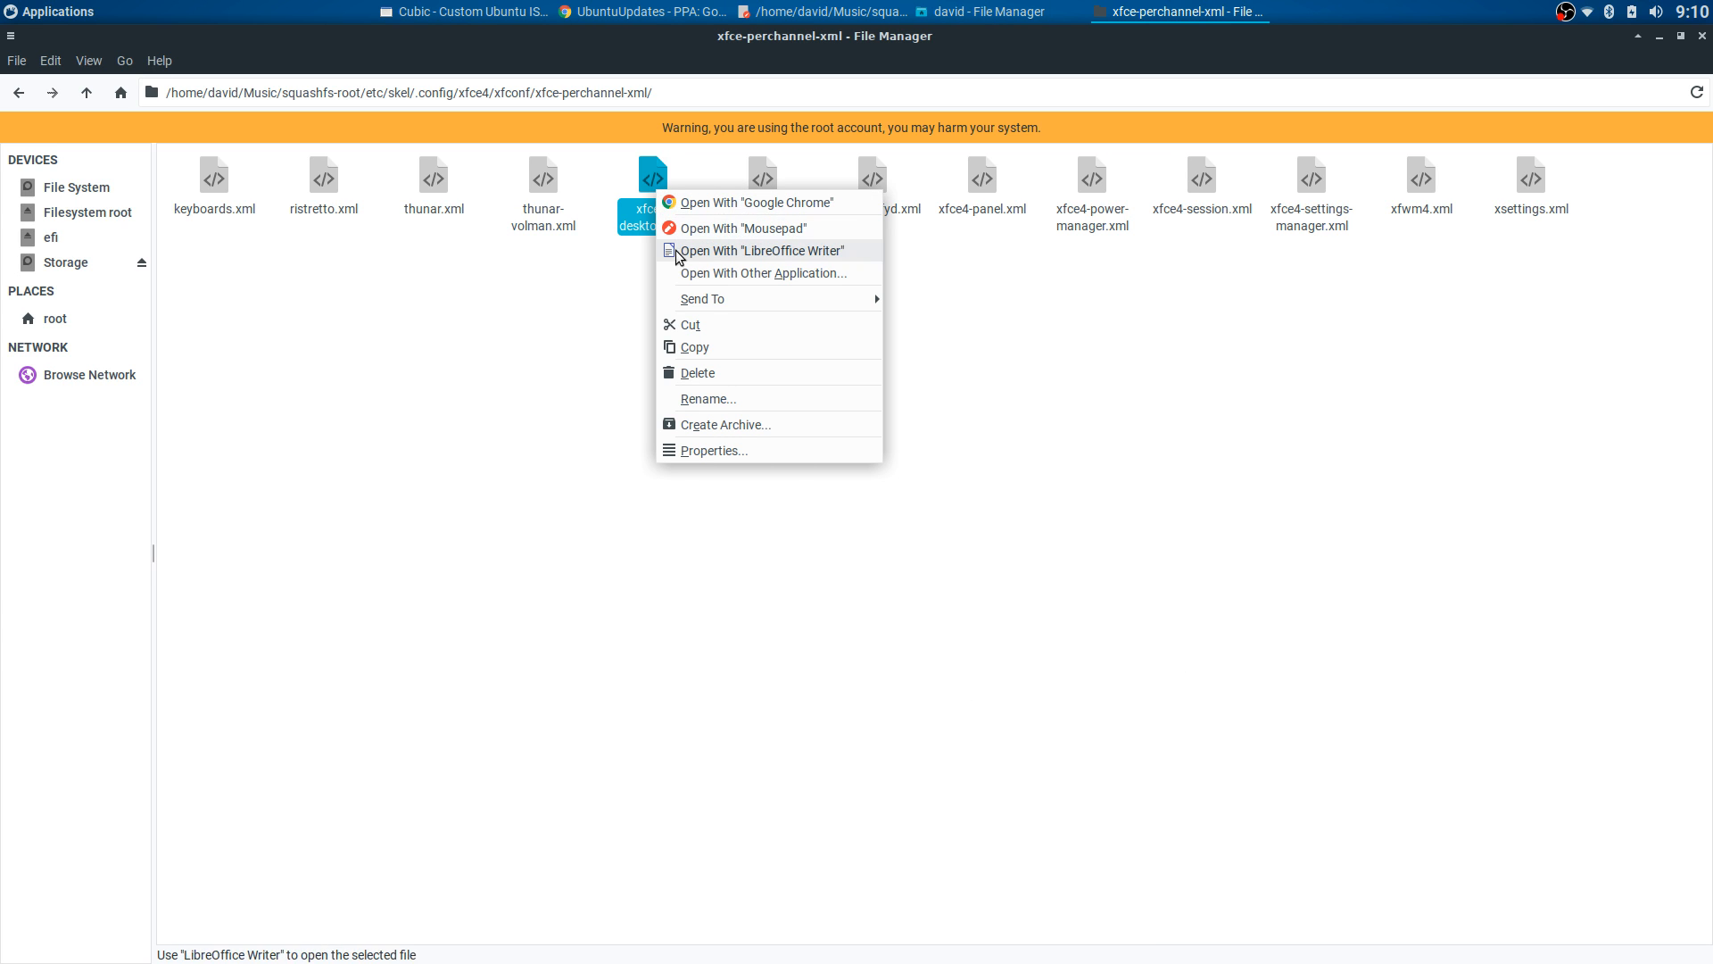
pyautogui.click(689, 347)
pyautogui.click(19, 98)
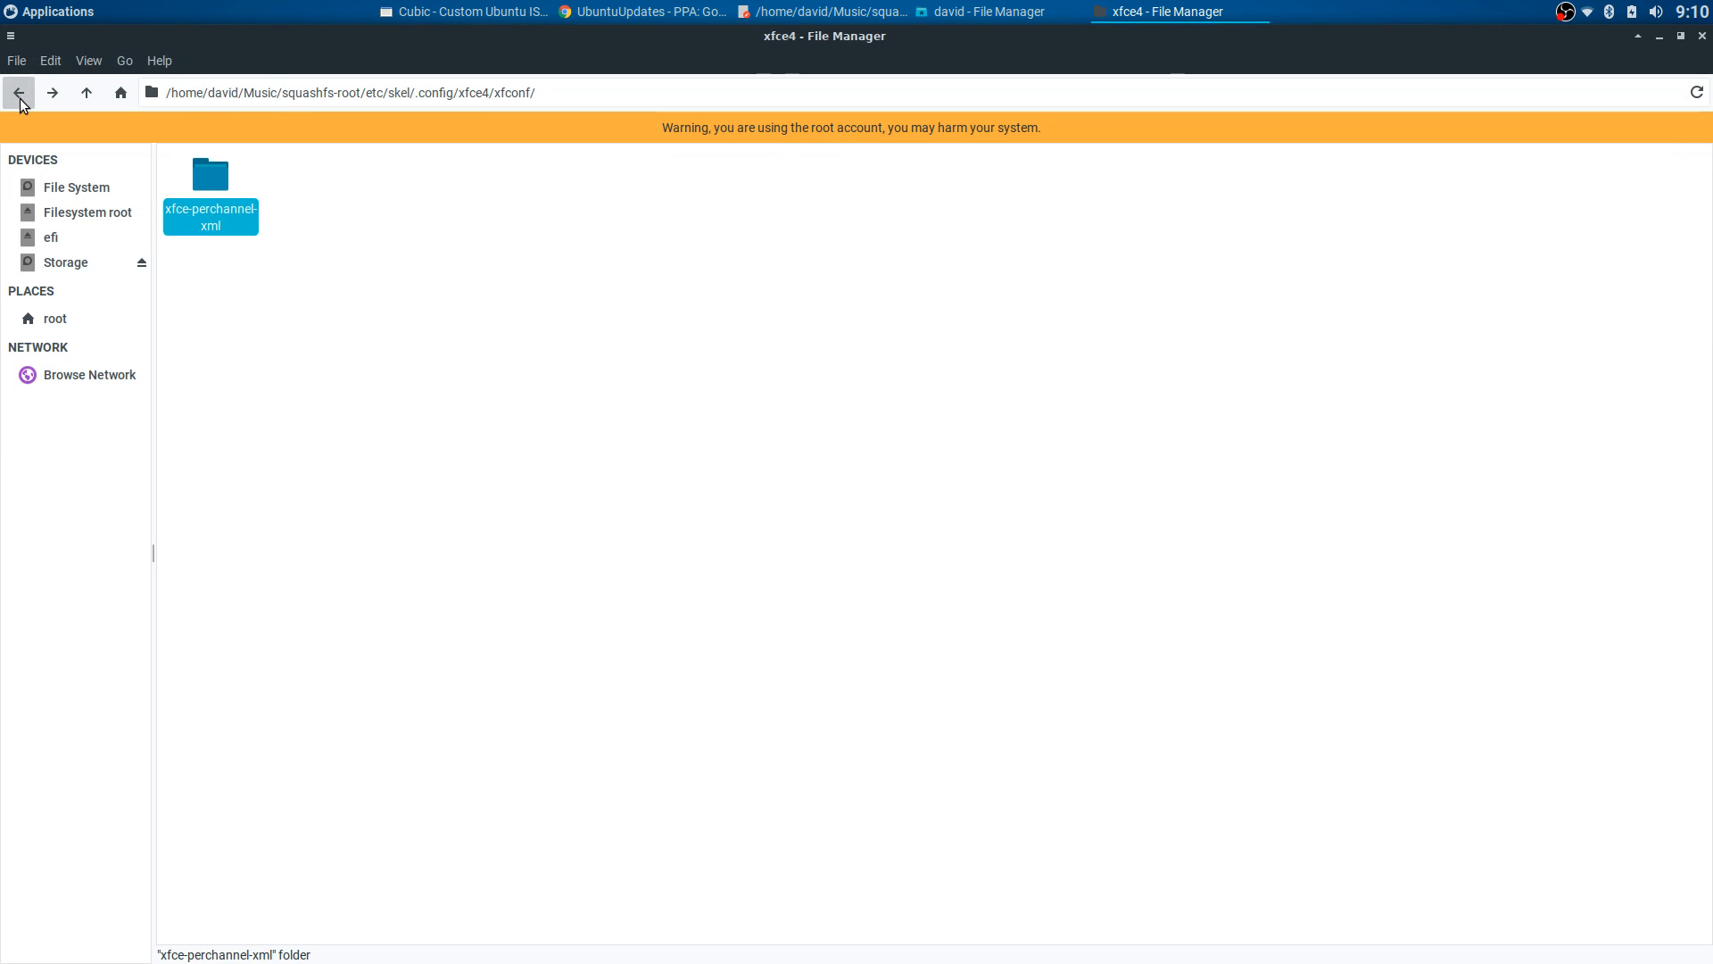
pyautogui.click(20, 99)
pyautogui.click(19, 98)
pyautogui.click(20, 98)
pyautogui.scroll(-5, 1040, 466)
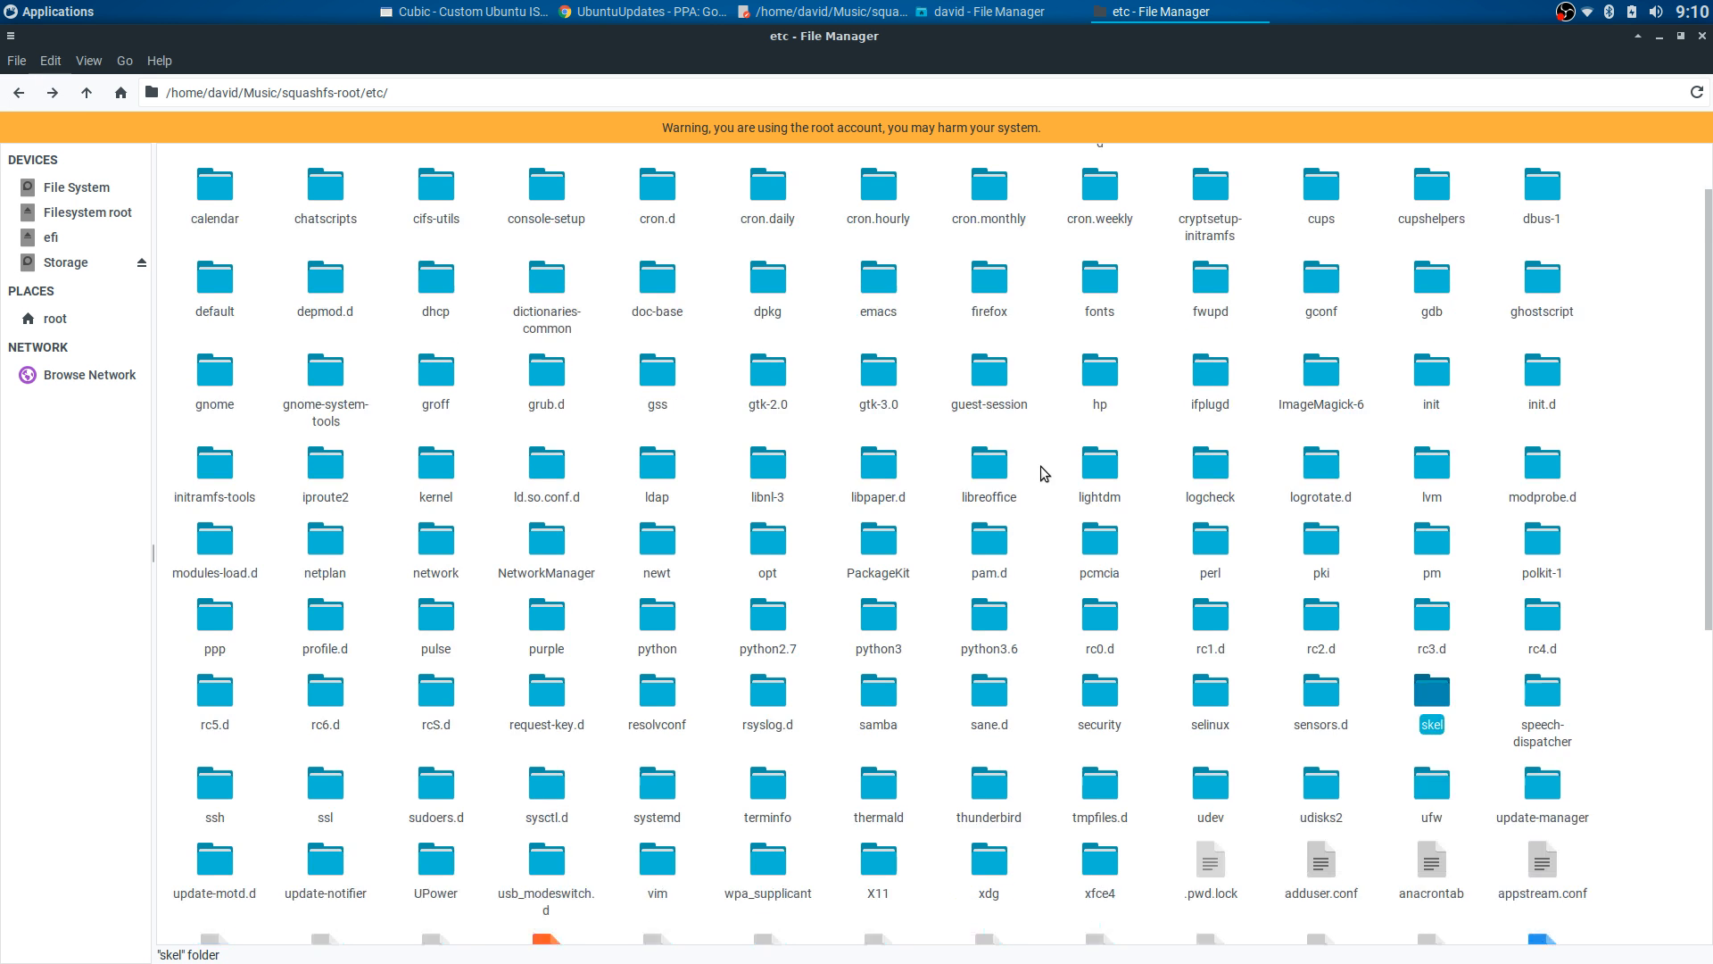
# - Paste it into xdg/xdg-xubuntu/.config/xfce4/xfconf/xfce-perchannel-xml, replacing the existing file
pyautogui.doubleClick(991, 696)
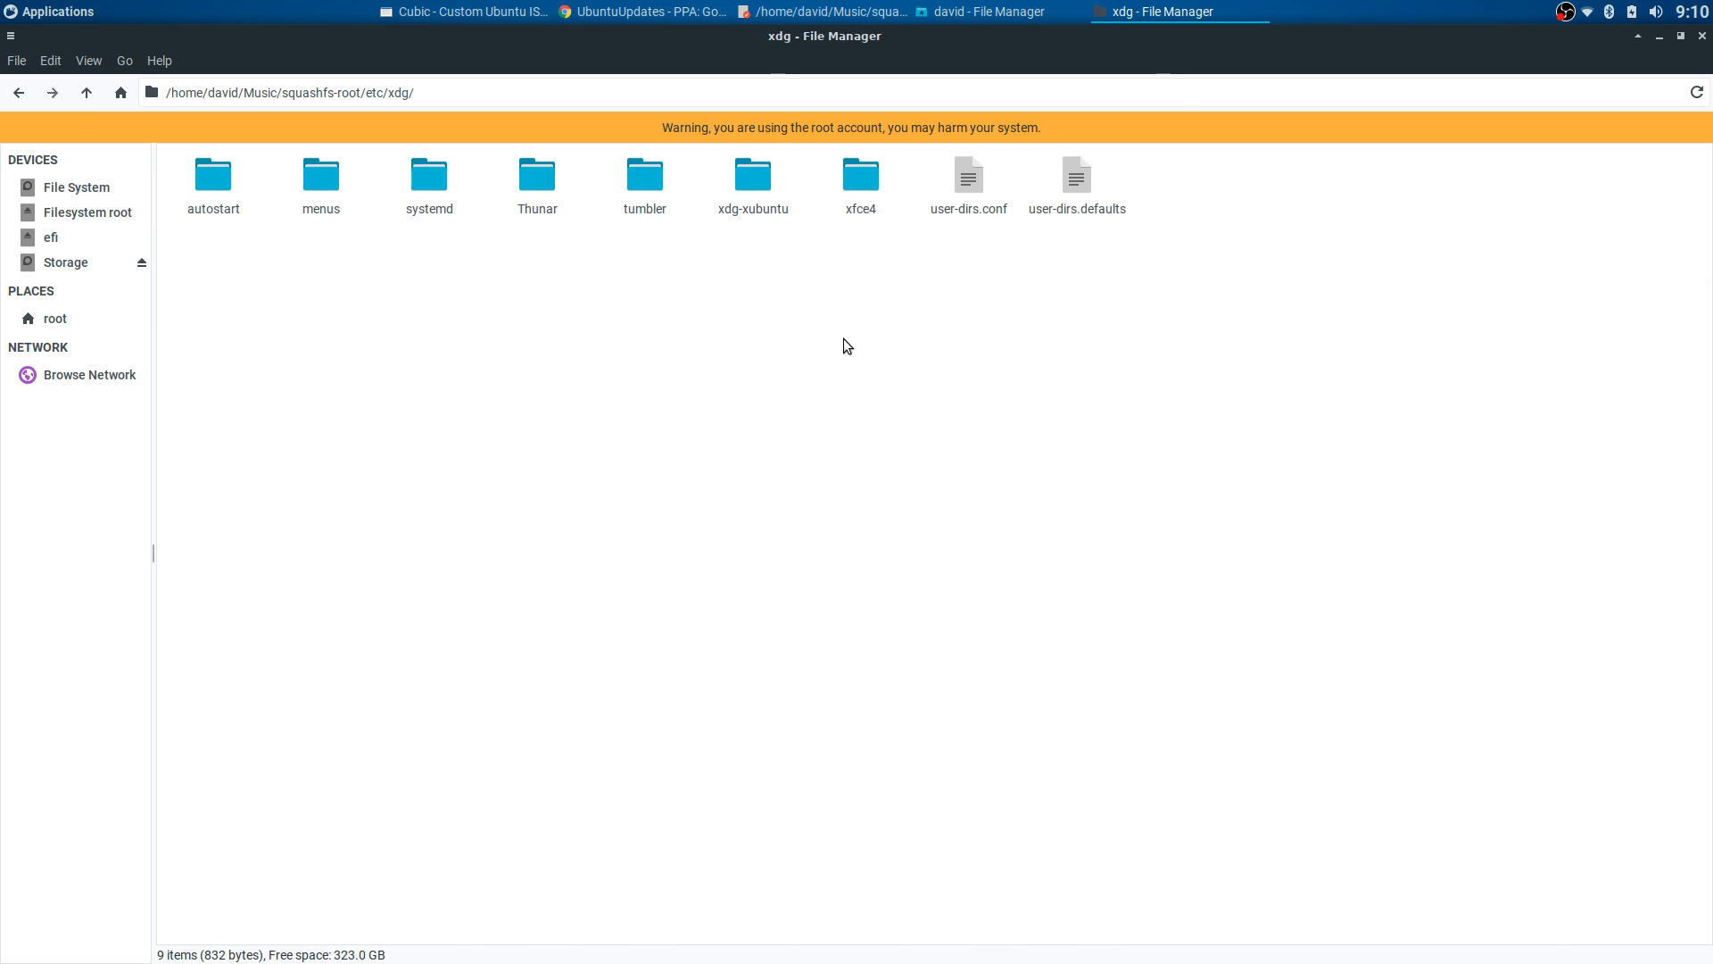
pyautogui.doubleClick(752, 179)
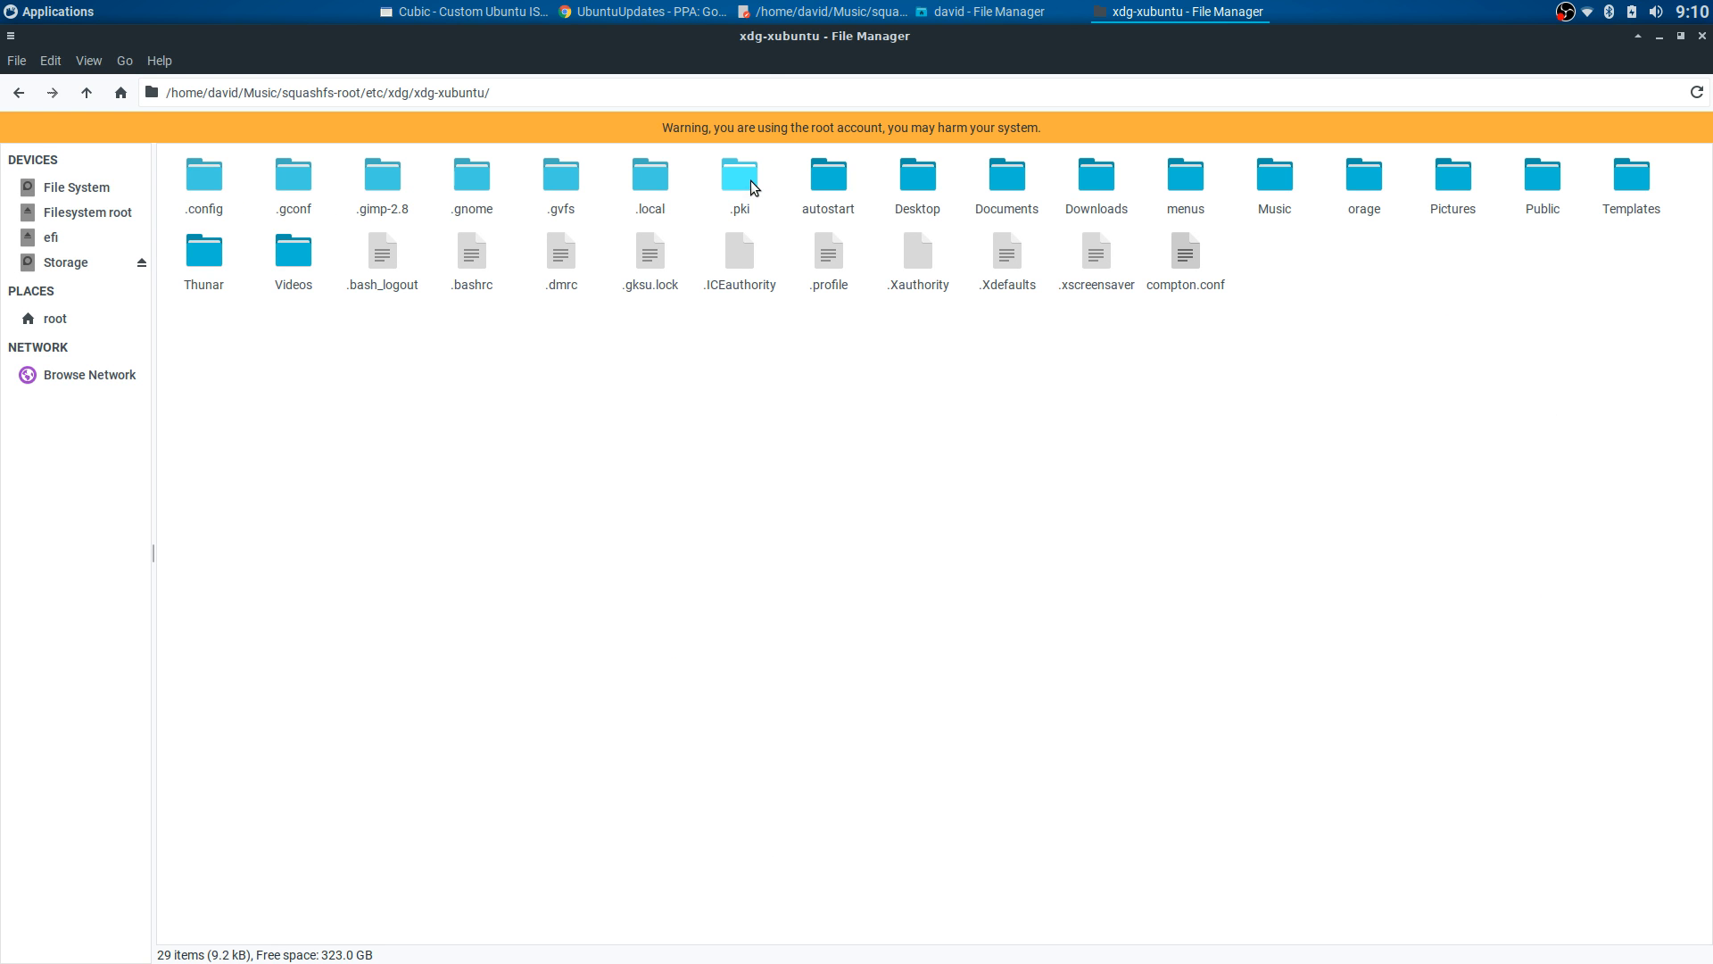
pyautogui.doubleClick(214, 174)
pyautogui.doubleClick(1061, 176)
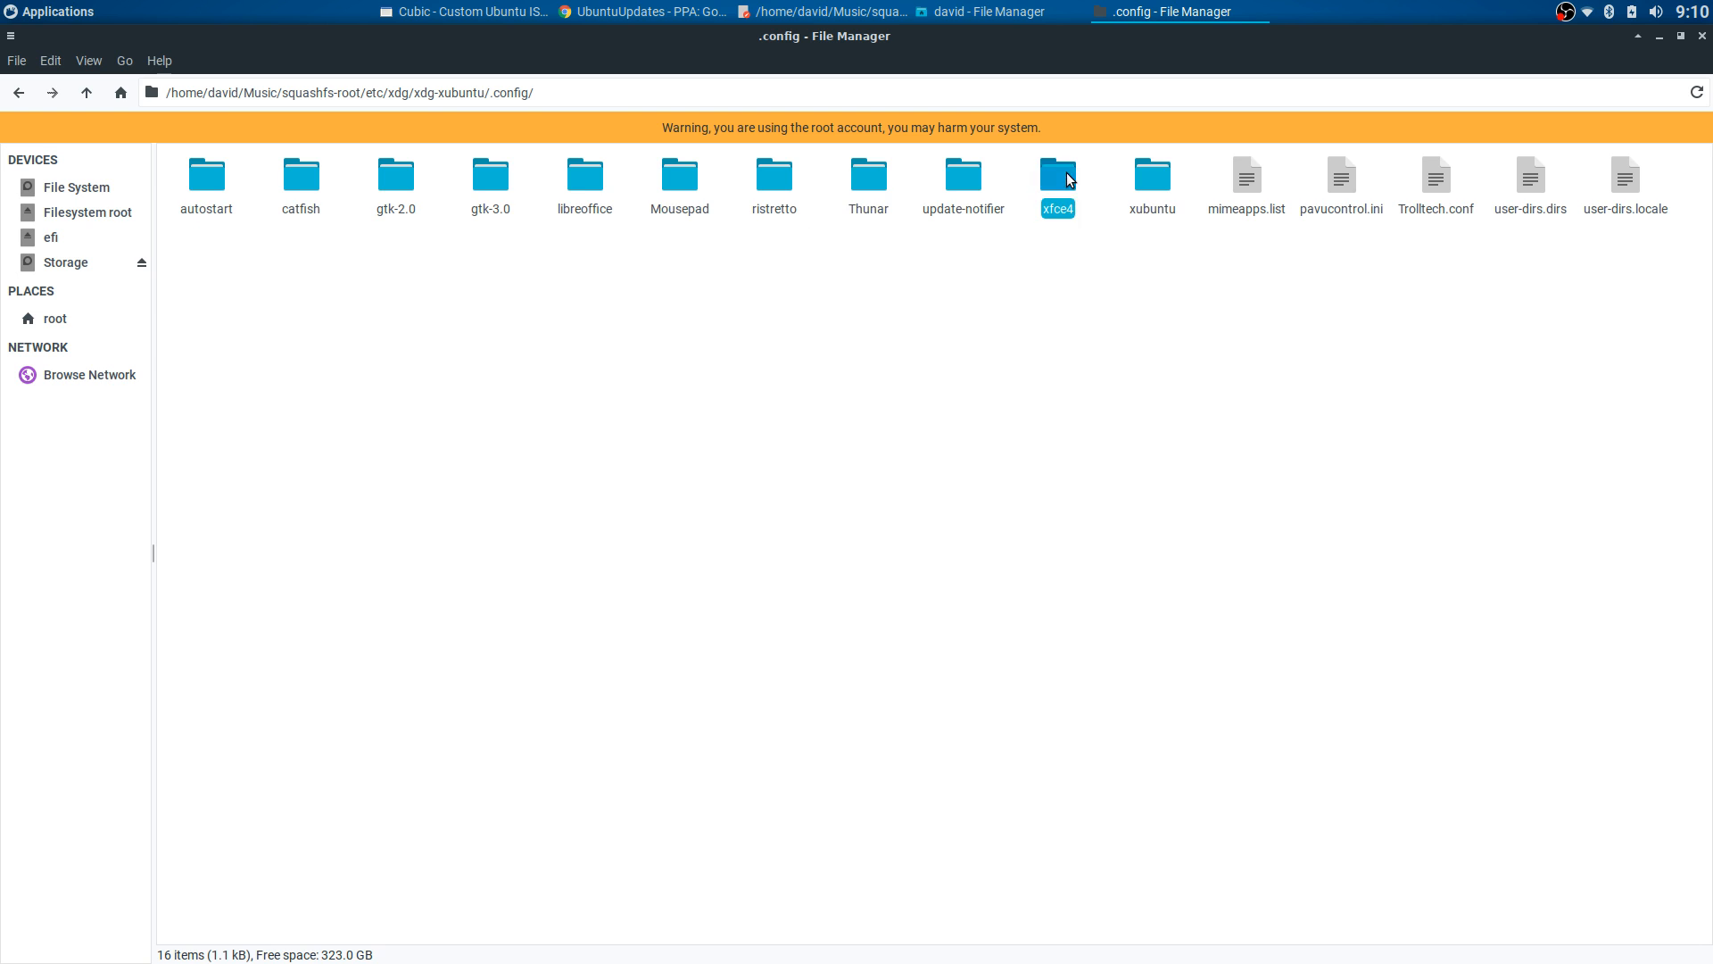
pyautogui.click(506, 180)
pyautogui.doubleClick(507, 180)
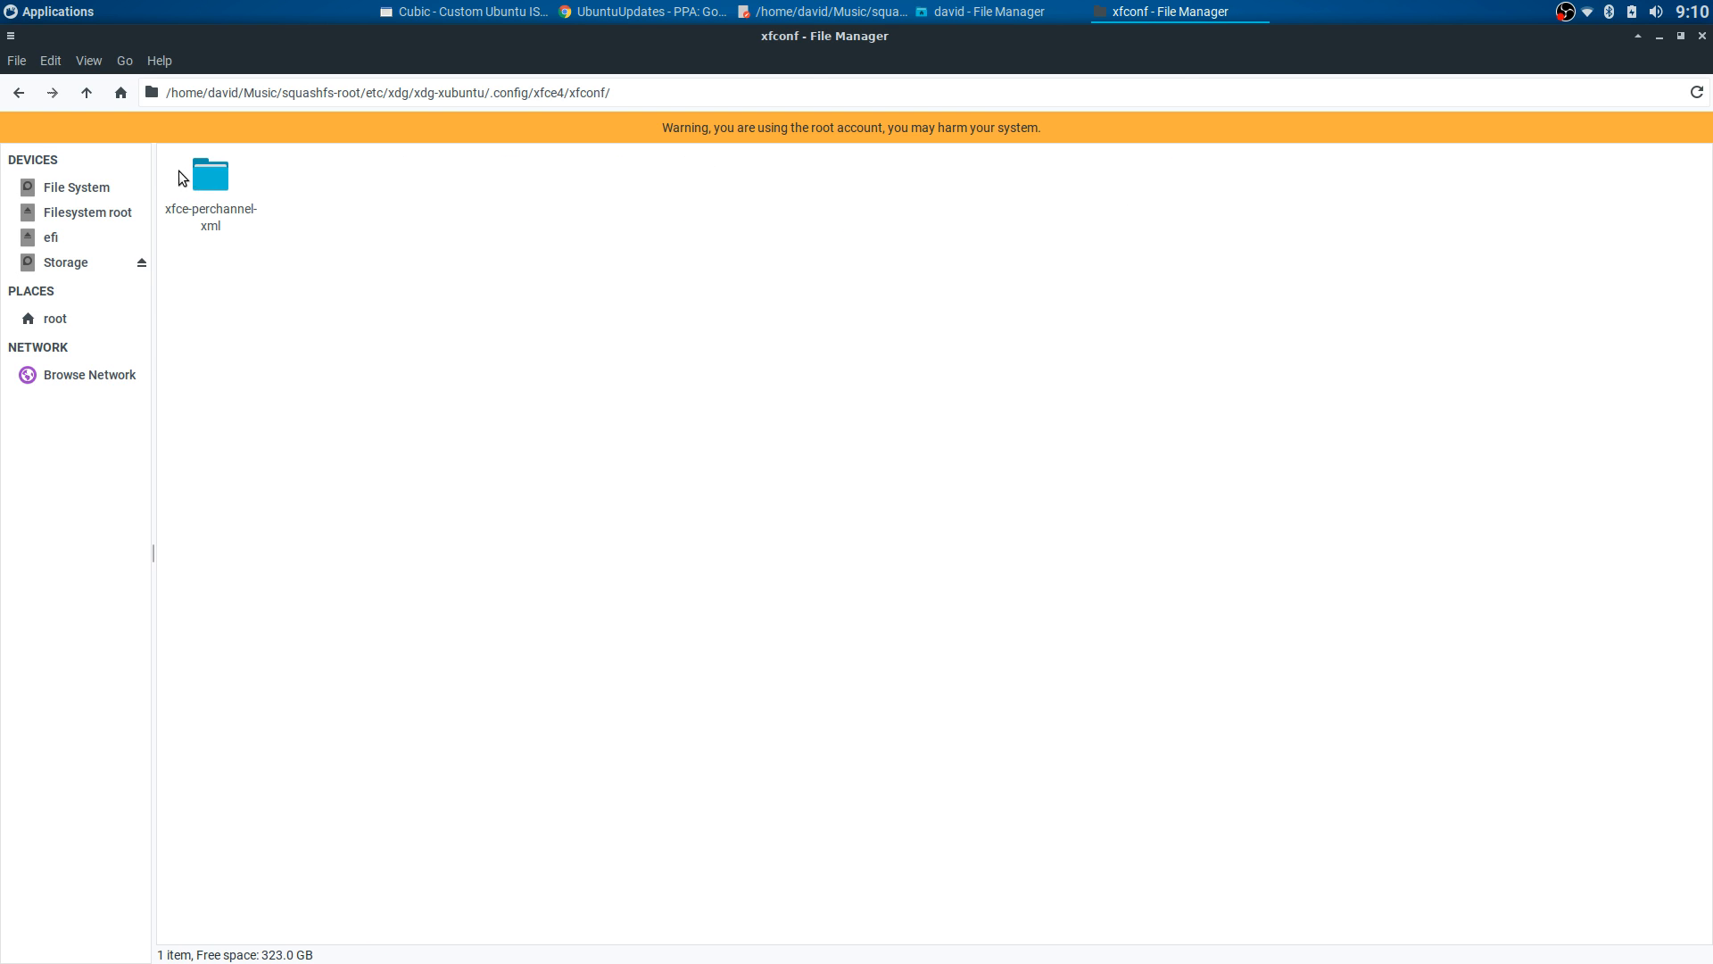
pyautogui.click(209, 173)
pyautogui.doubleClick(209, 173)
pyautogui.rightClick(780, 330)
pyautogui.click(803, 386)
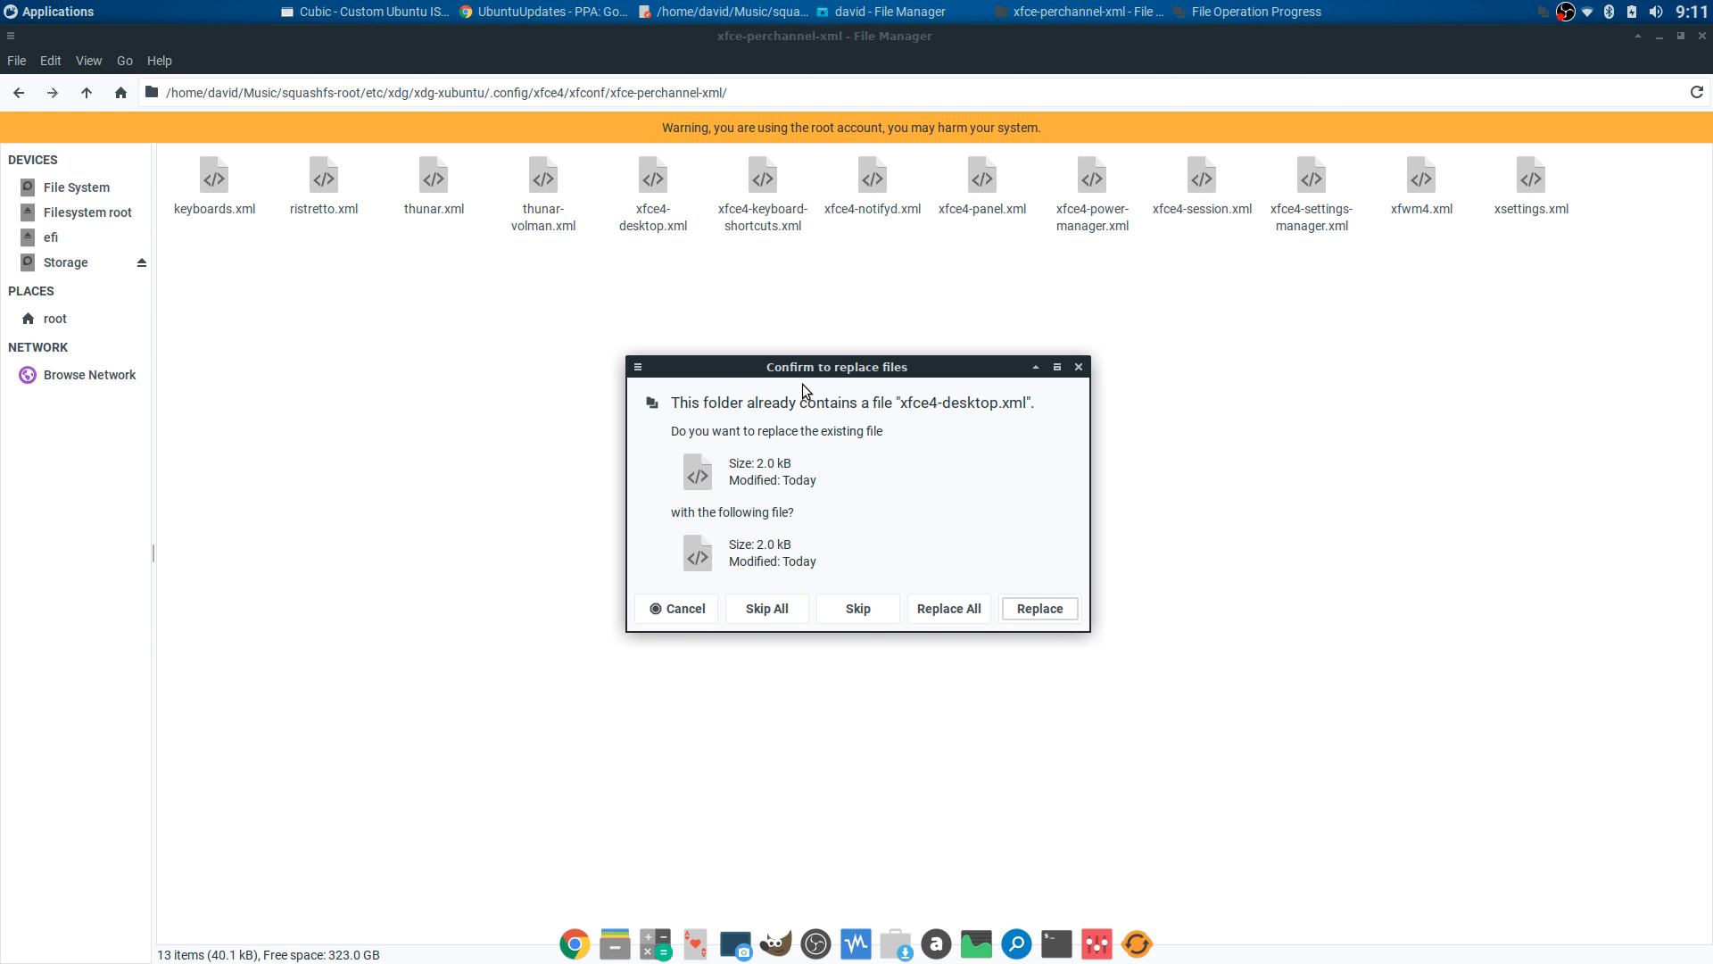
pyautogui.click(959, 608)
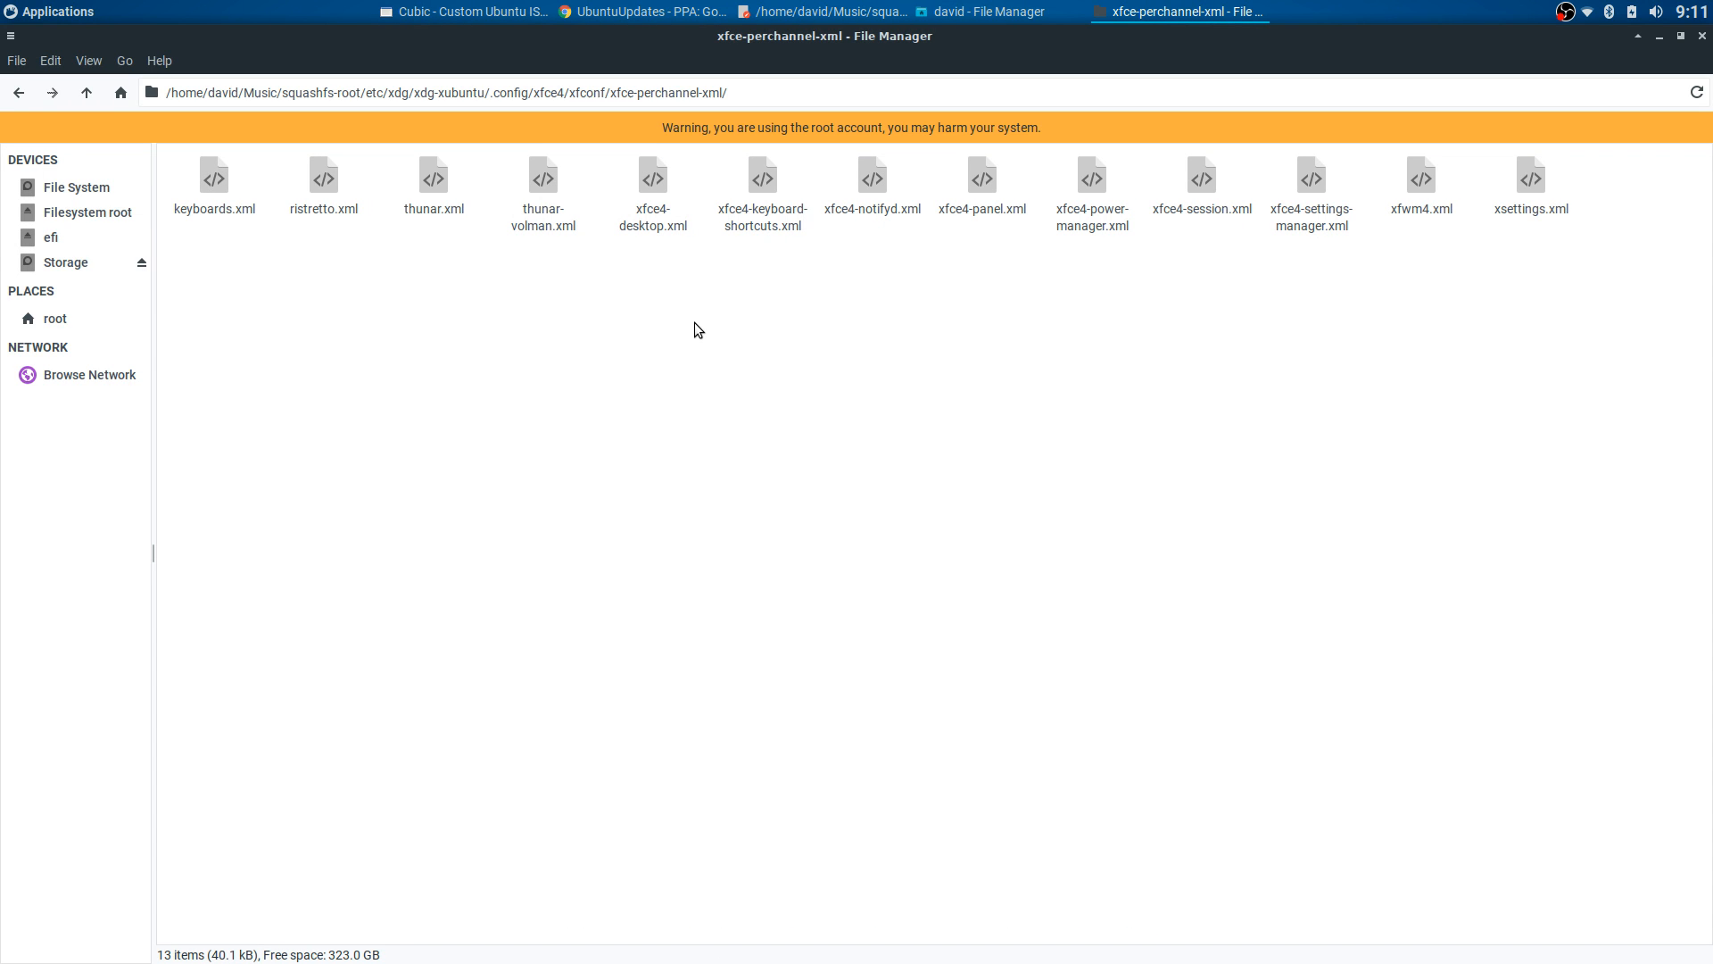
# - Back out of the xdg-xubuntu folders to squashfs-root
pyautogui.click(19, 93)
pyautogui.click(19, 93)
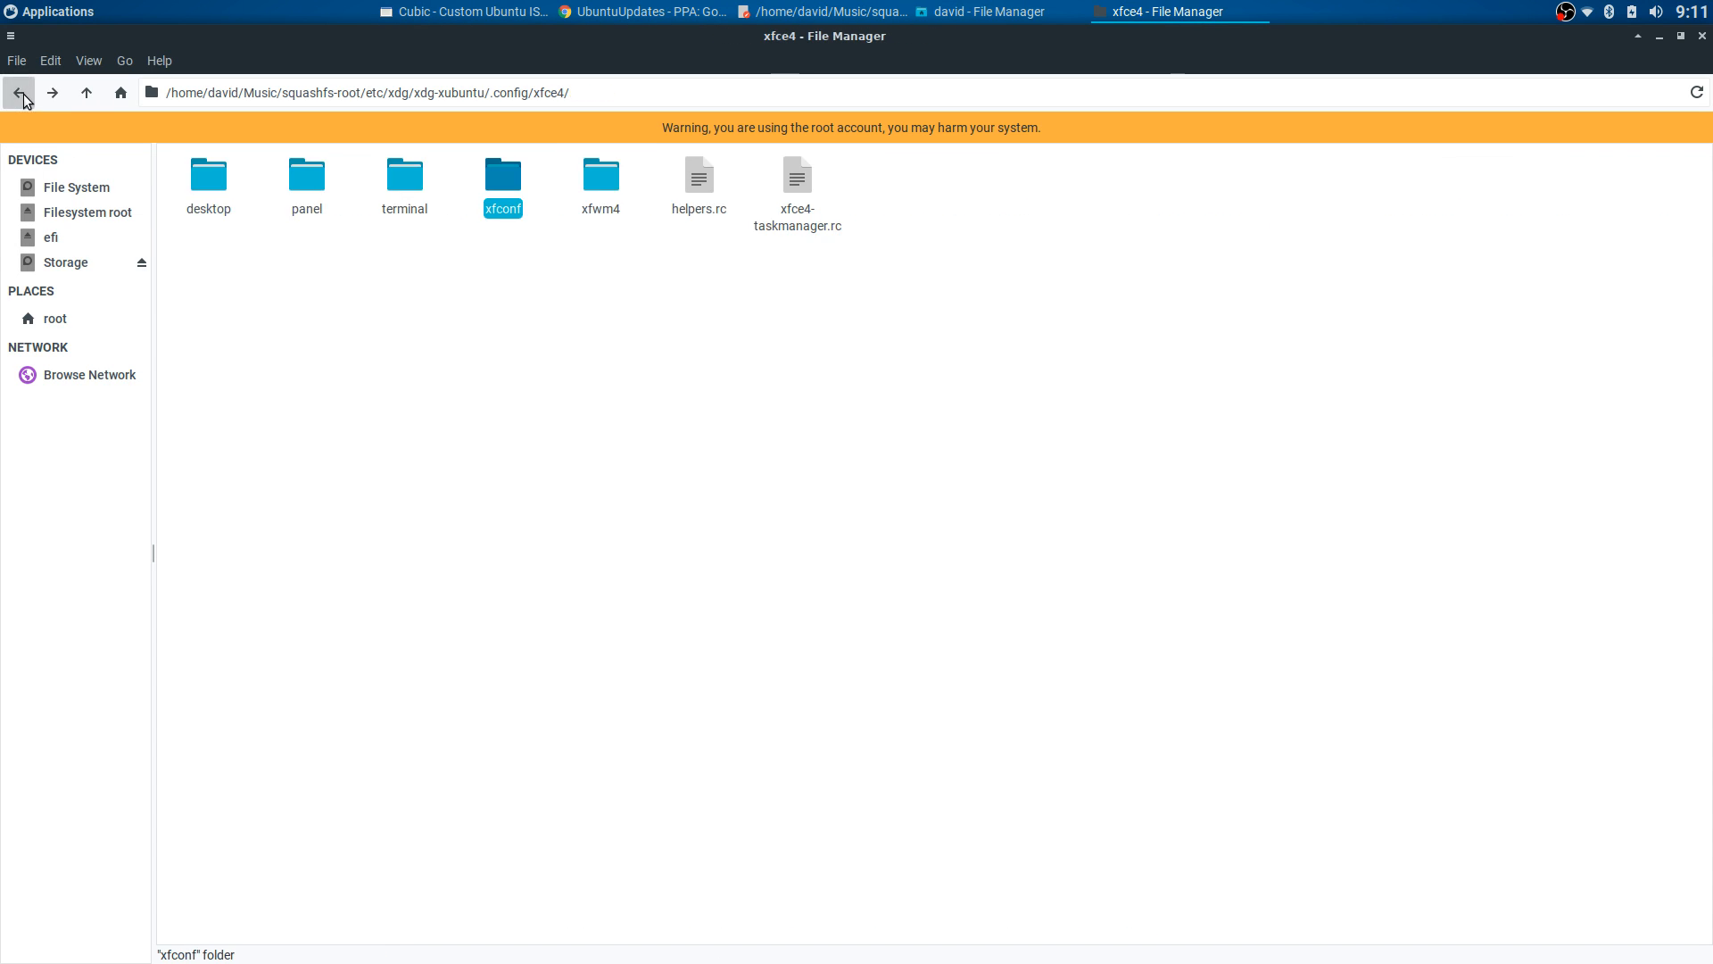
pyautogui.click(19, 93)
pyautogui.click(19, 93)
pyautogui.click(479, 390)
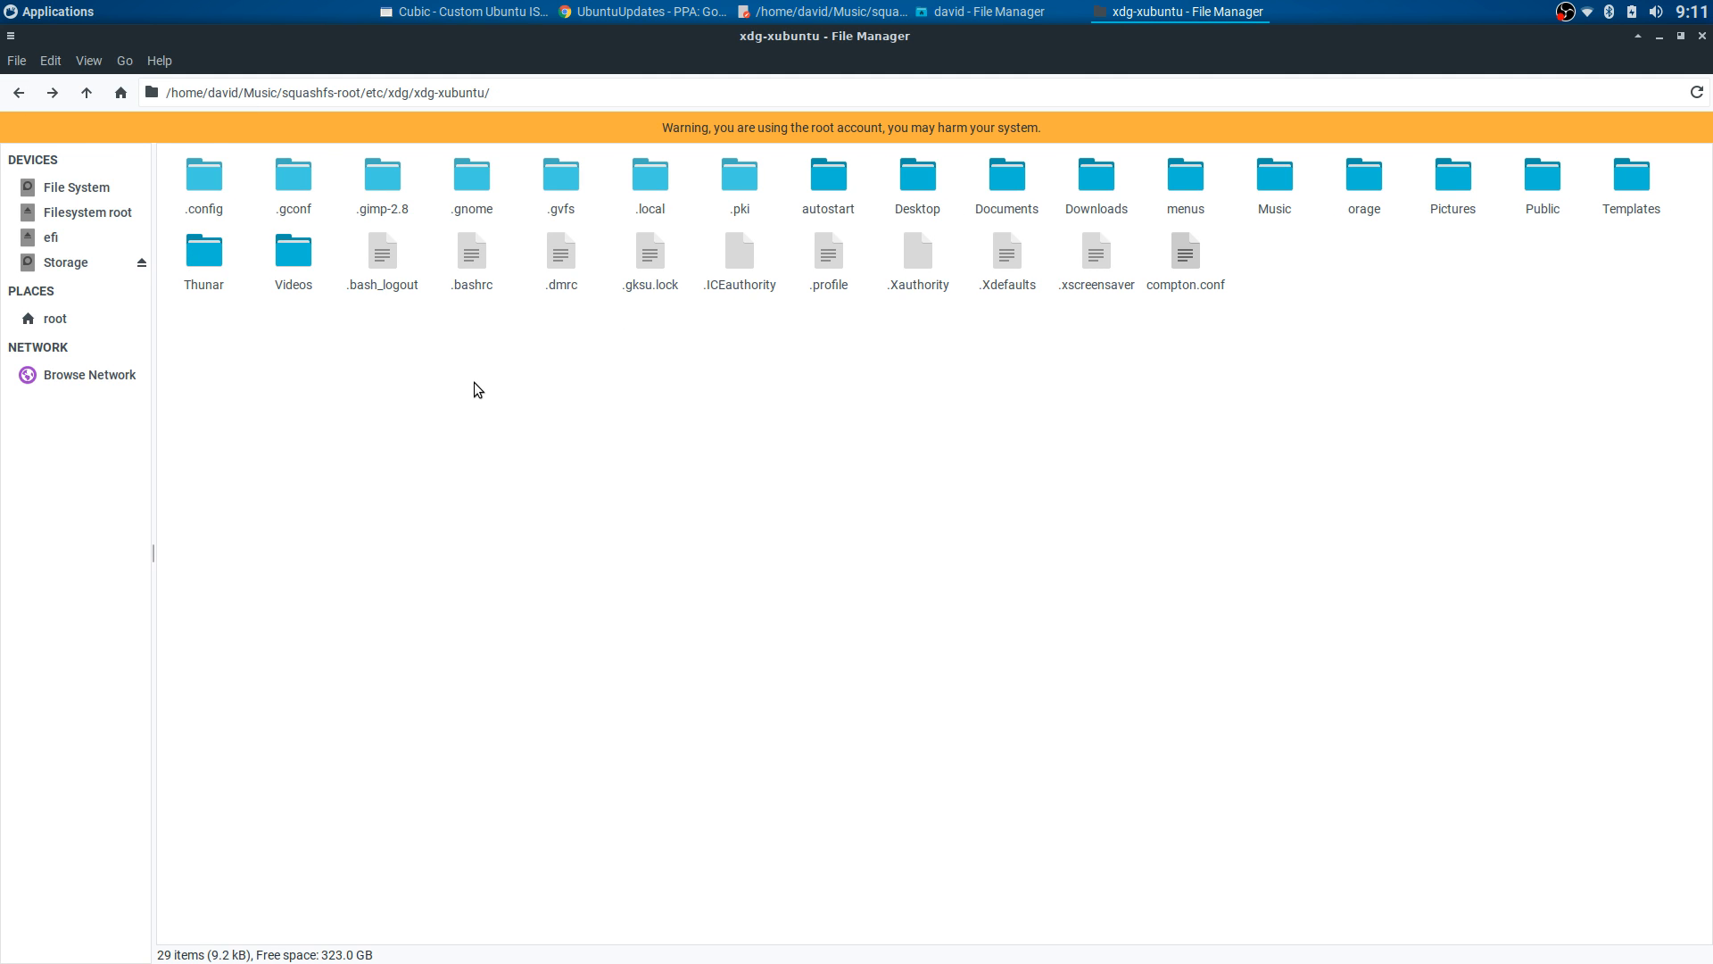
pyautogui.click(16, 93)
pyautogui.click(16, 94)
pyautogui.scroll(1, 879, 322)
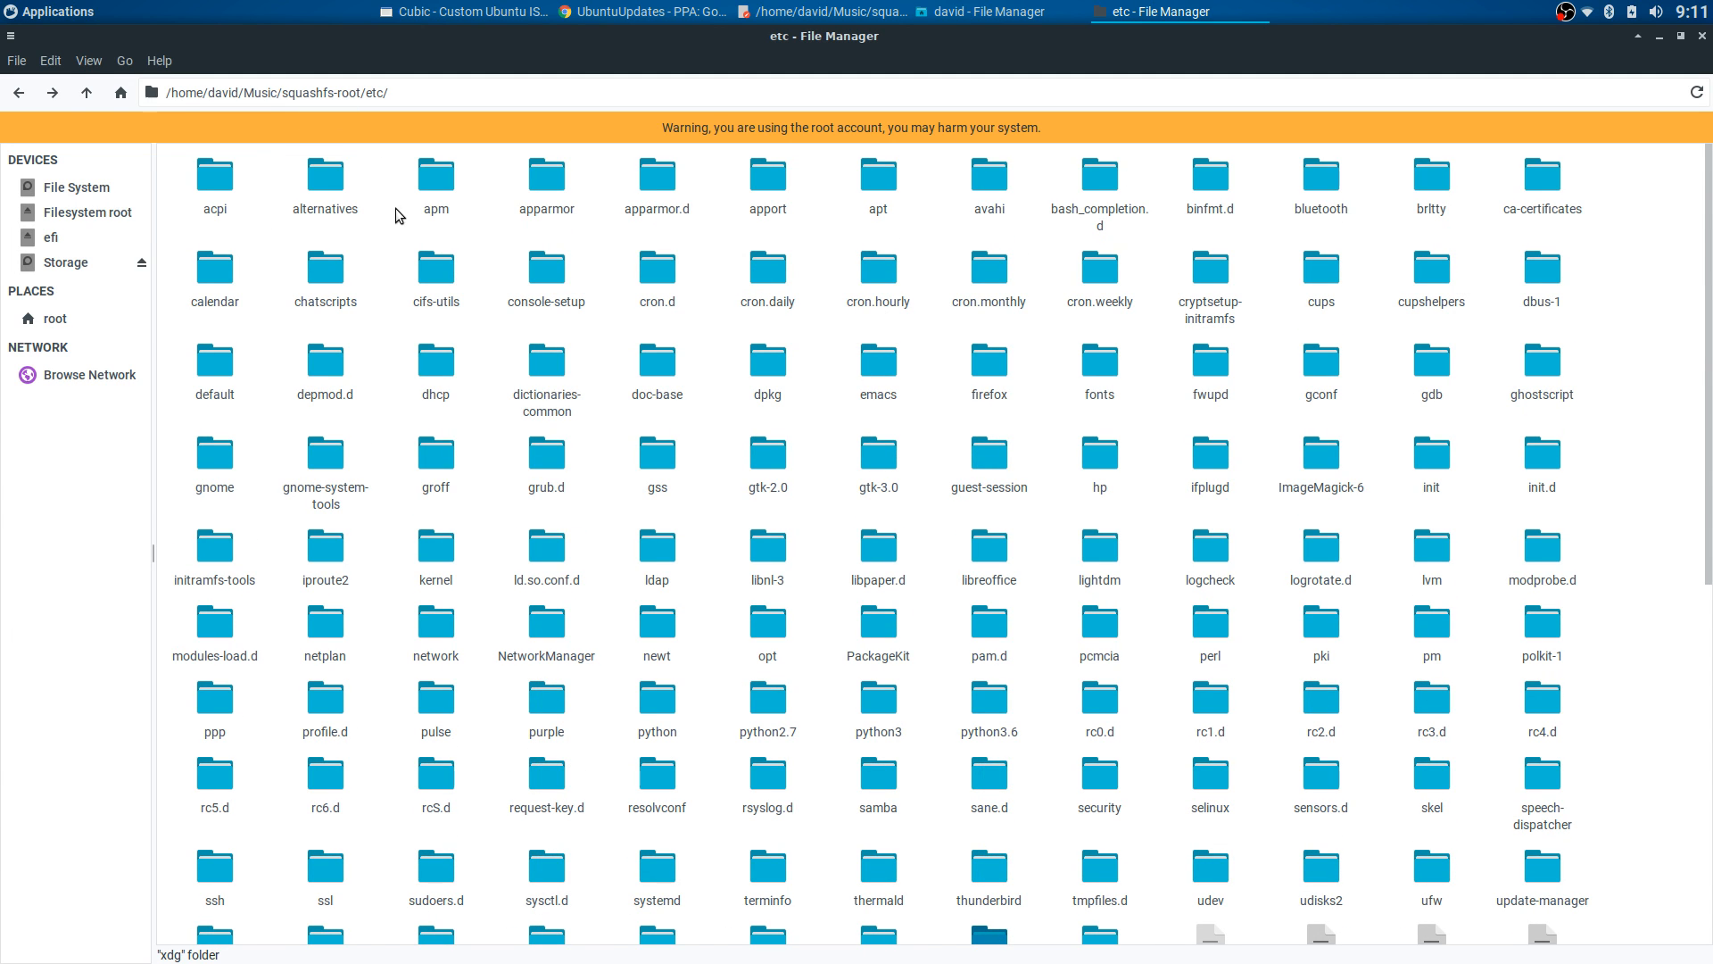
pyautogui.click(18, 93)
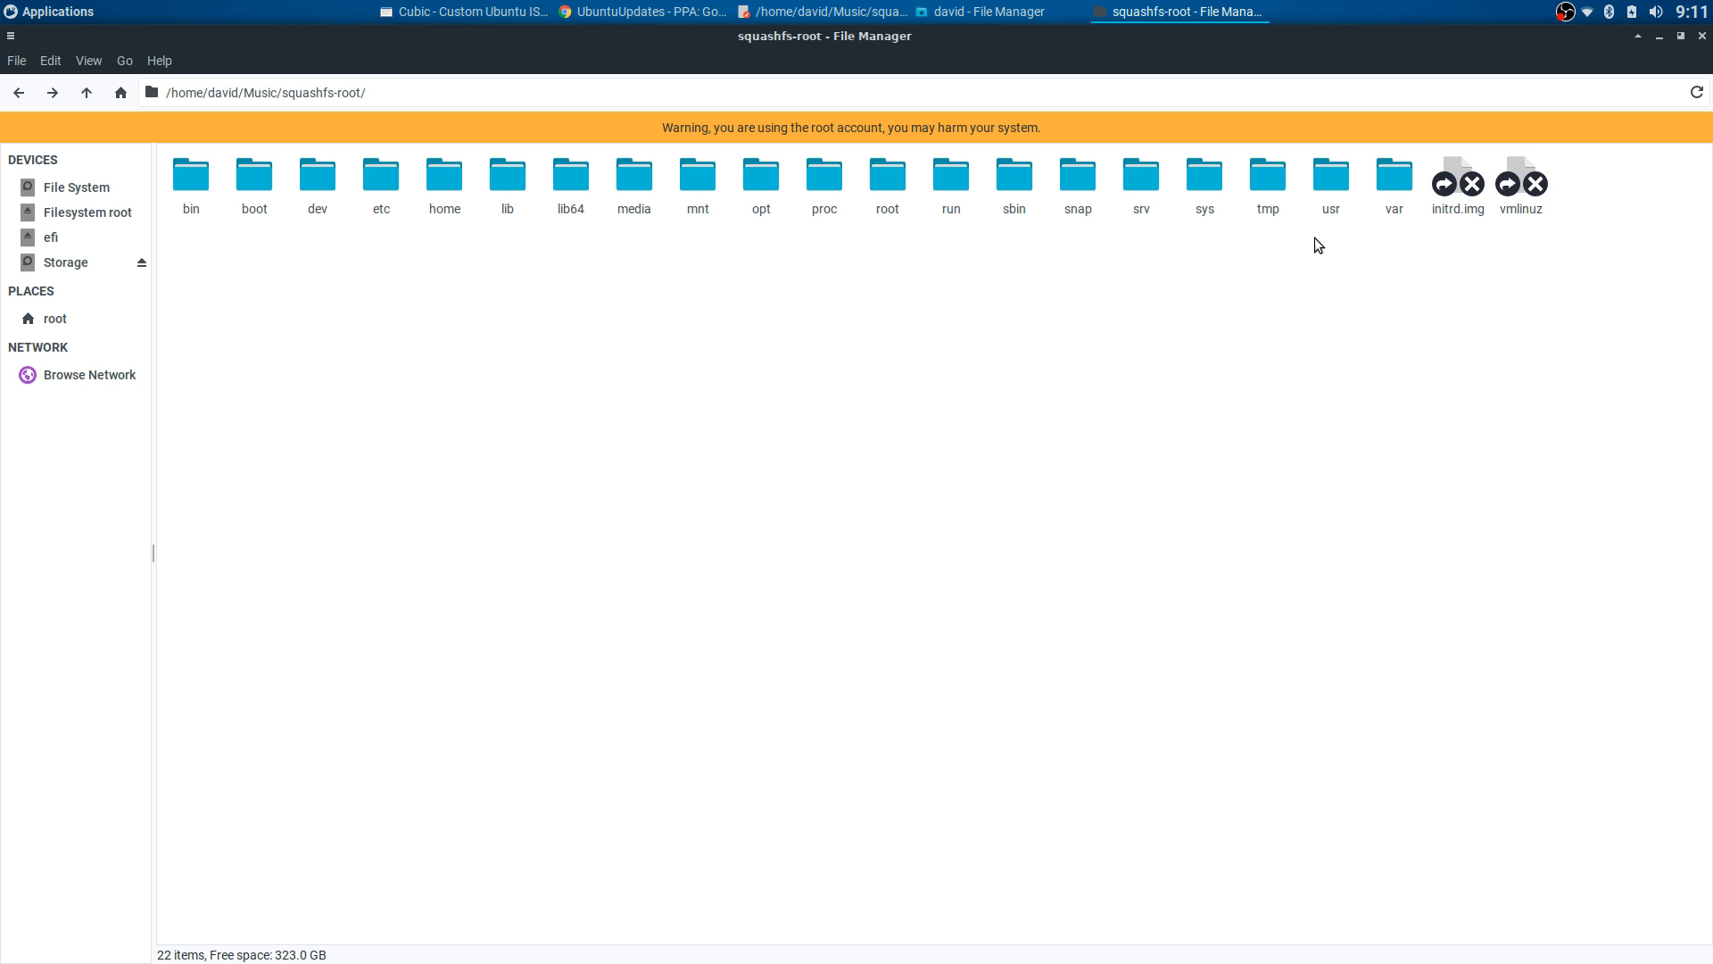
# - Open usr/share/applications in the extracted system
pyautogui.doubleClick(1328, 182)
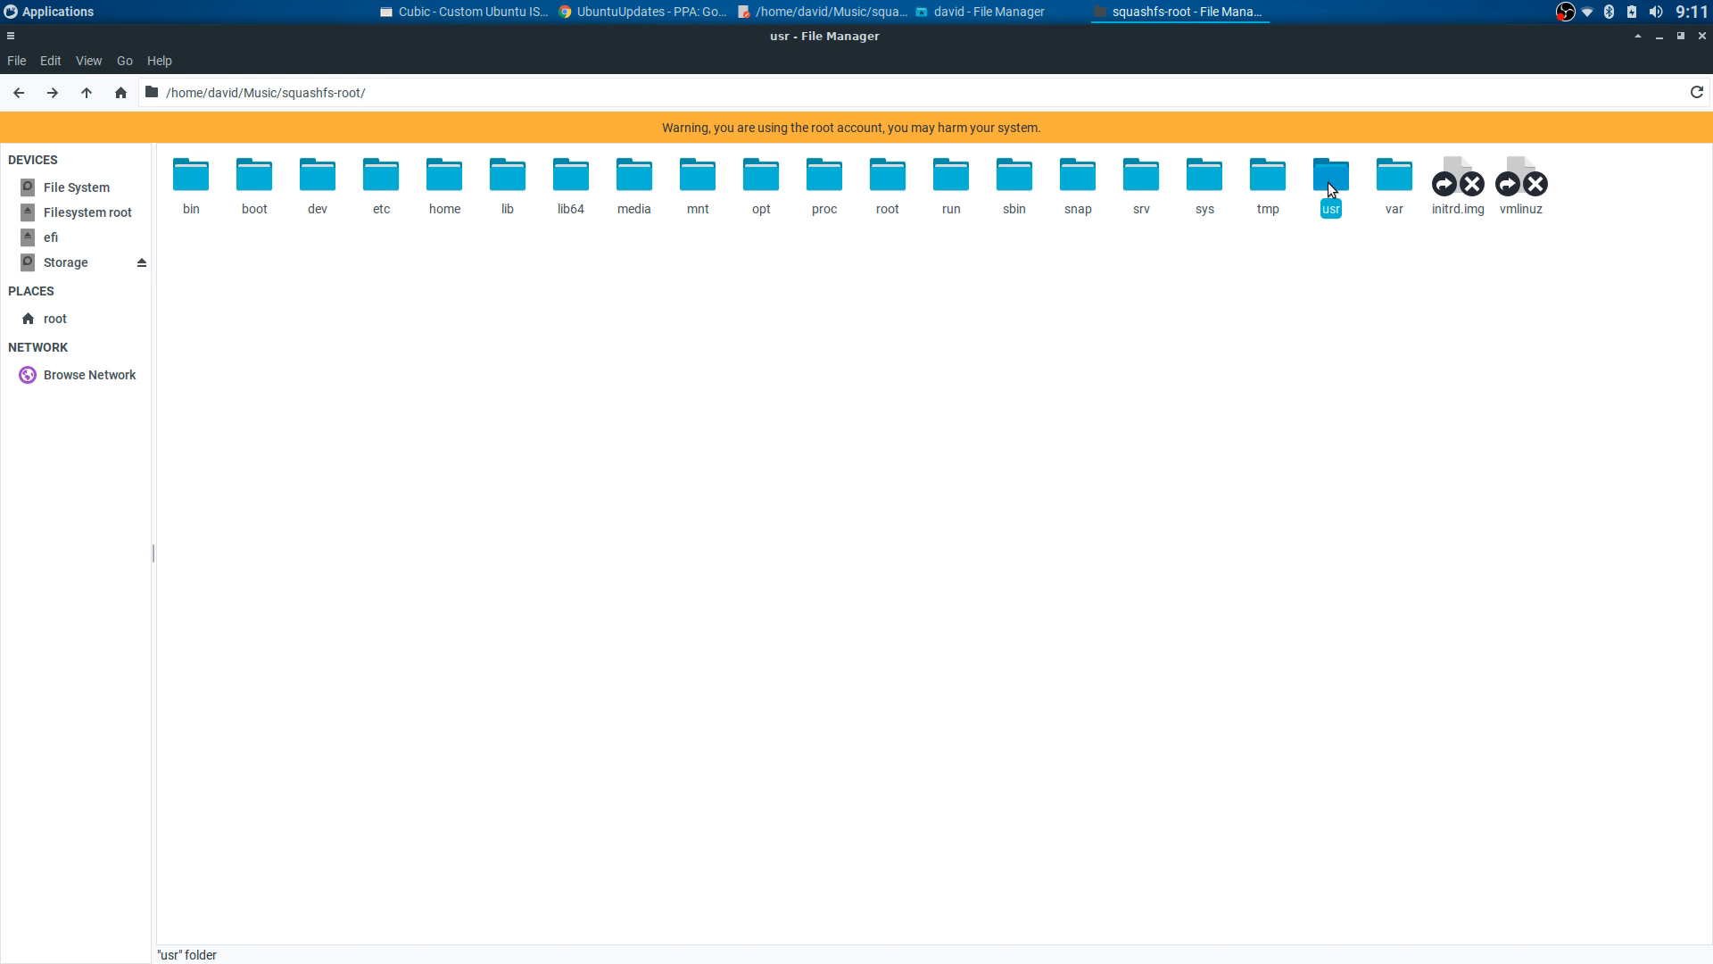
pyautogui.doubleClick(496, 176)
pyautogui.scroll(-5, 1475, 216)
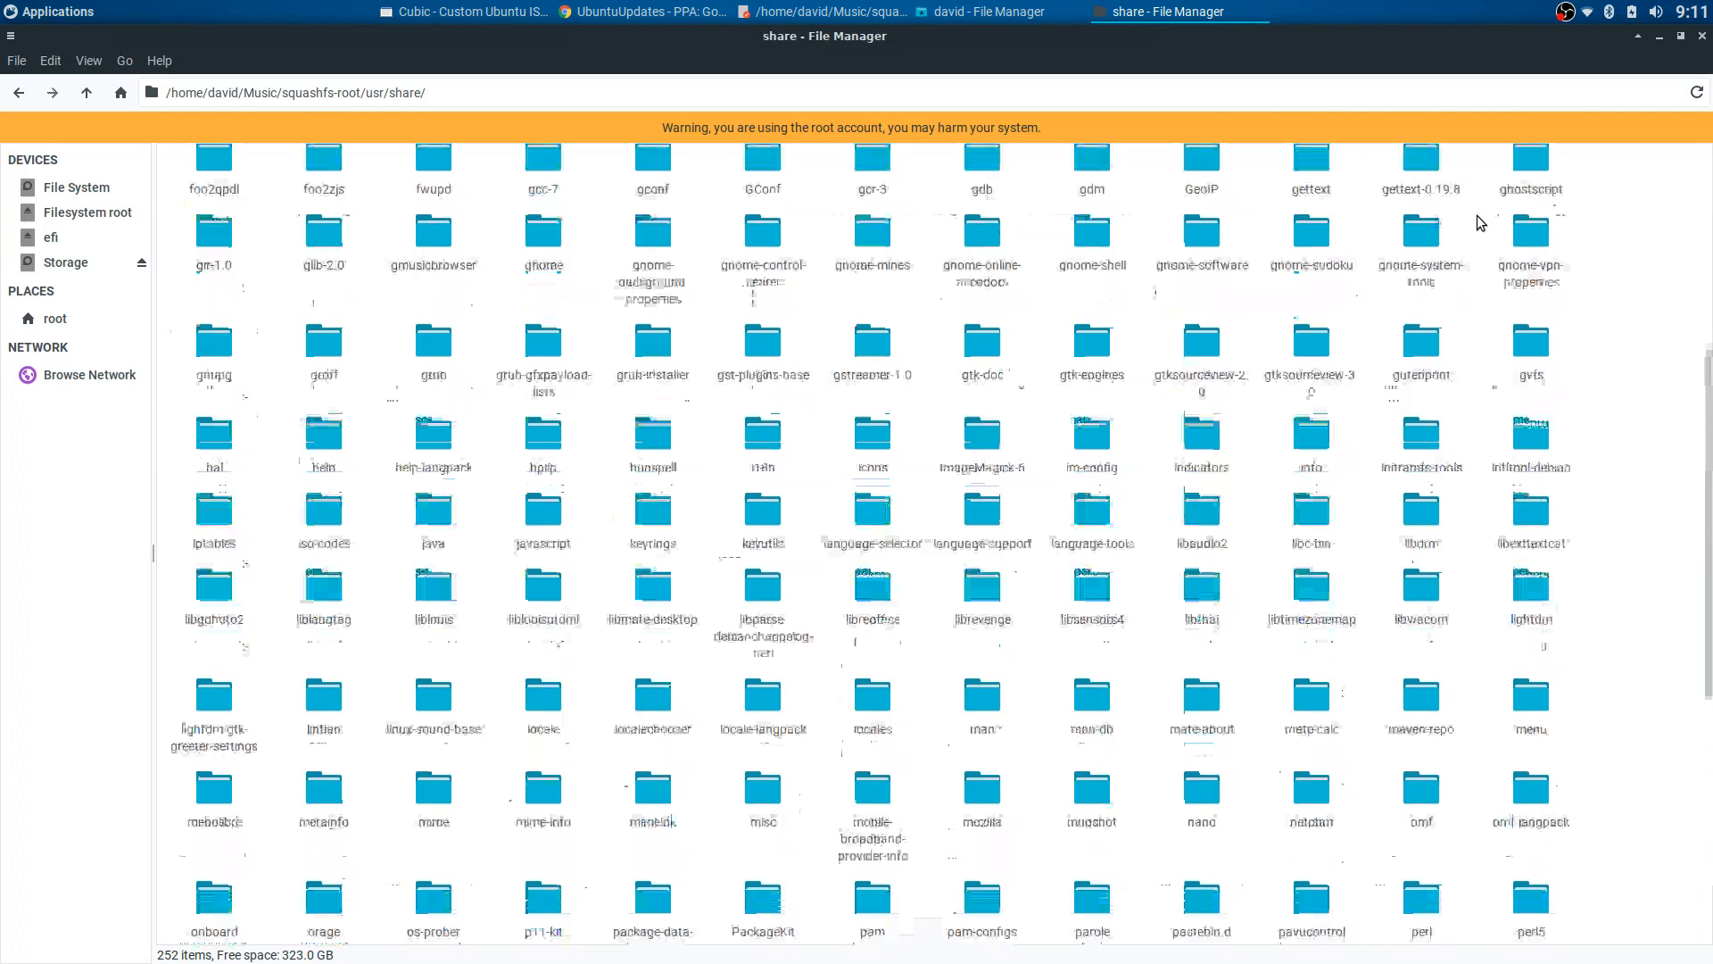
pyautogui.scroll(5, 1478, 221)
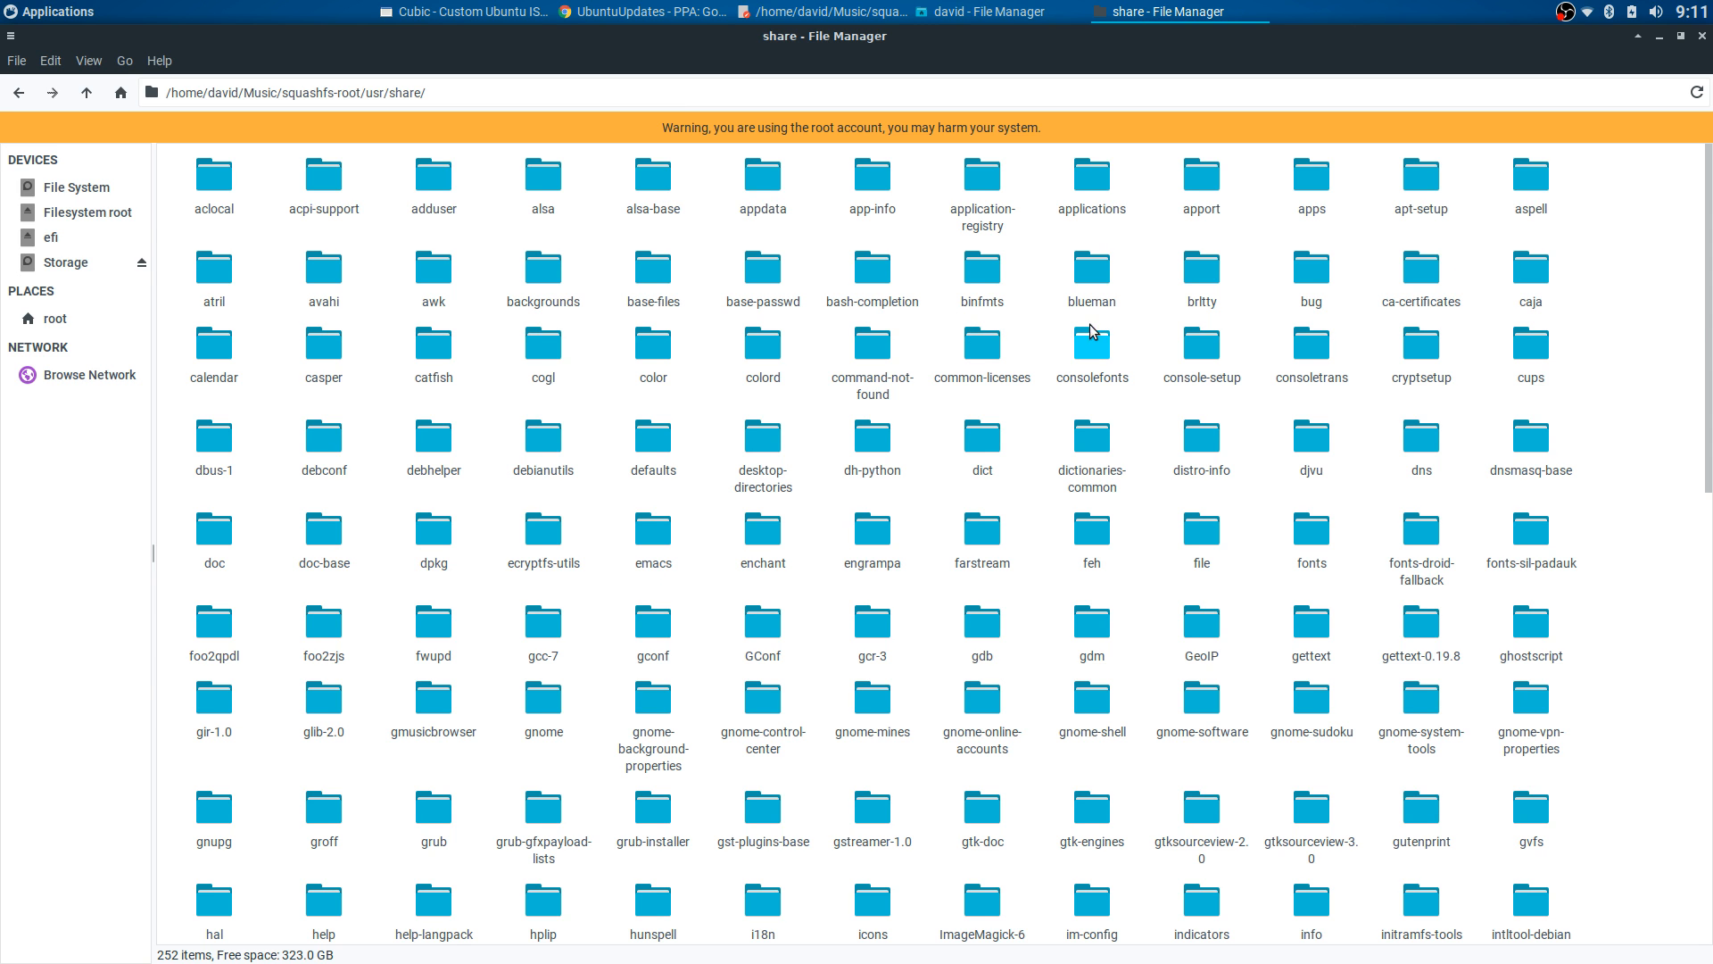
pyautogui.doubleClick(1094, 177)
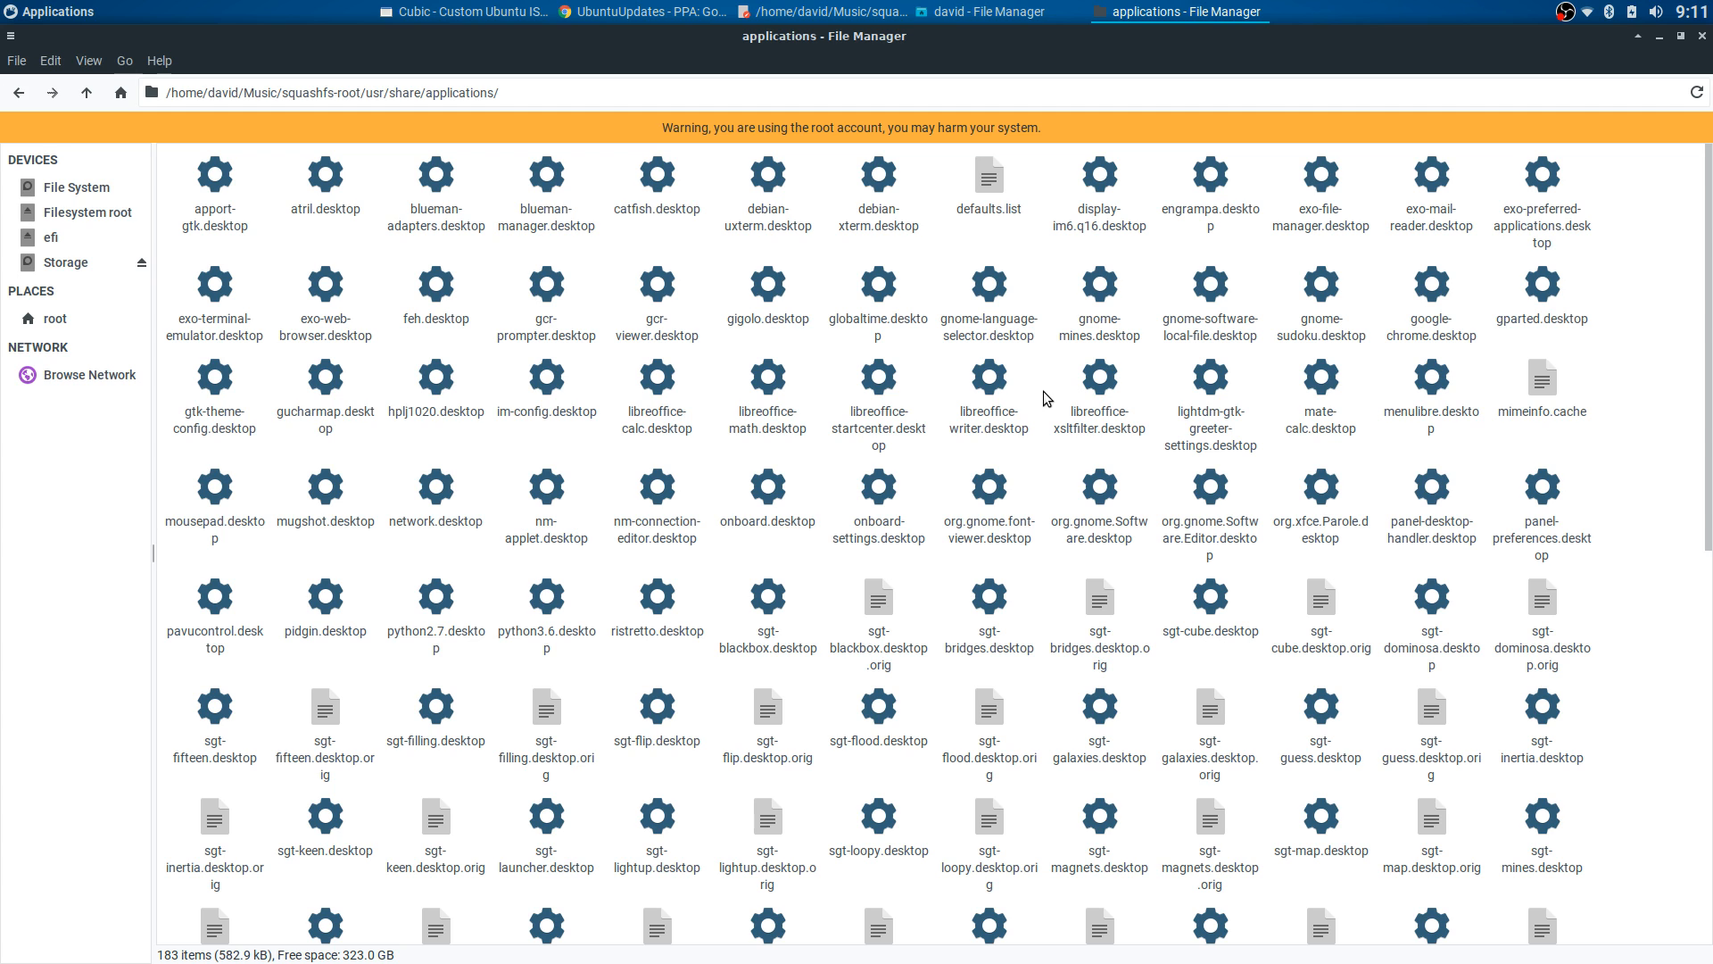
# - Back out from applications through squashfs-root and Music to the home folder
pyautogui.click(18, 92)
pyautogui.click(19, 94)
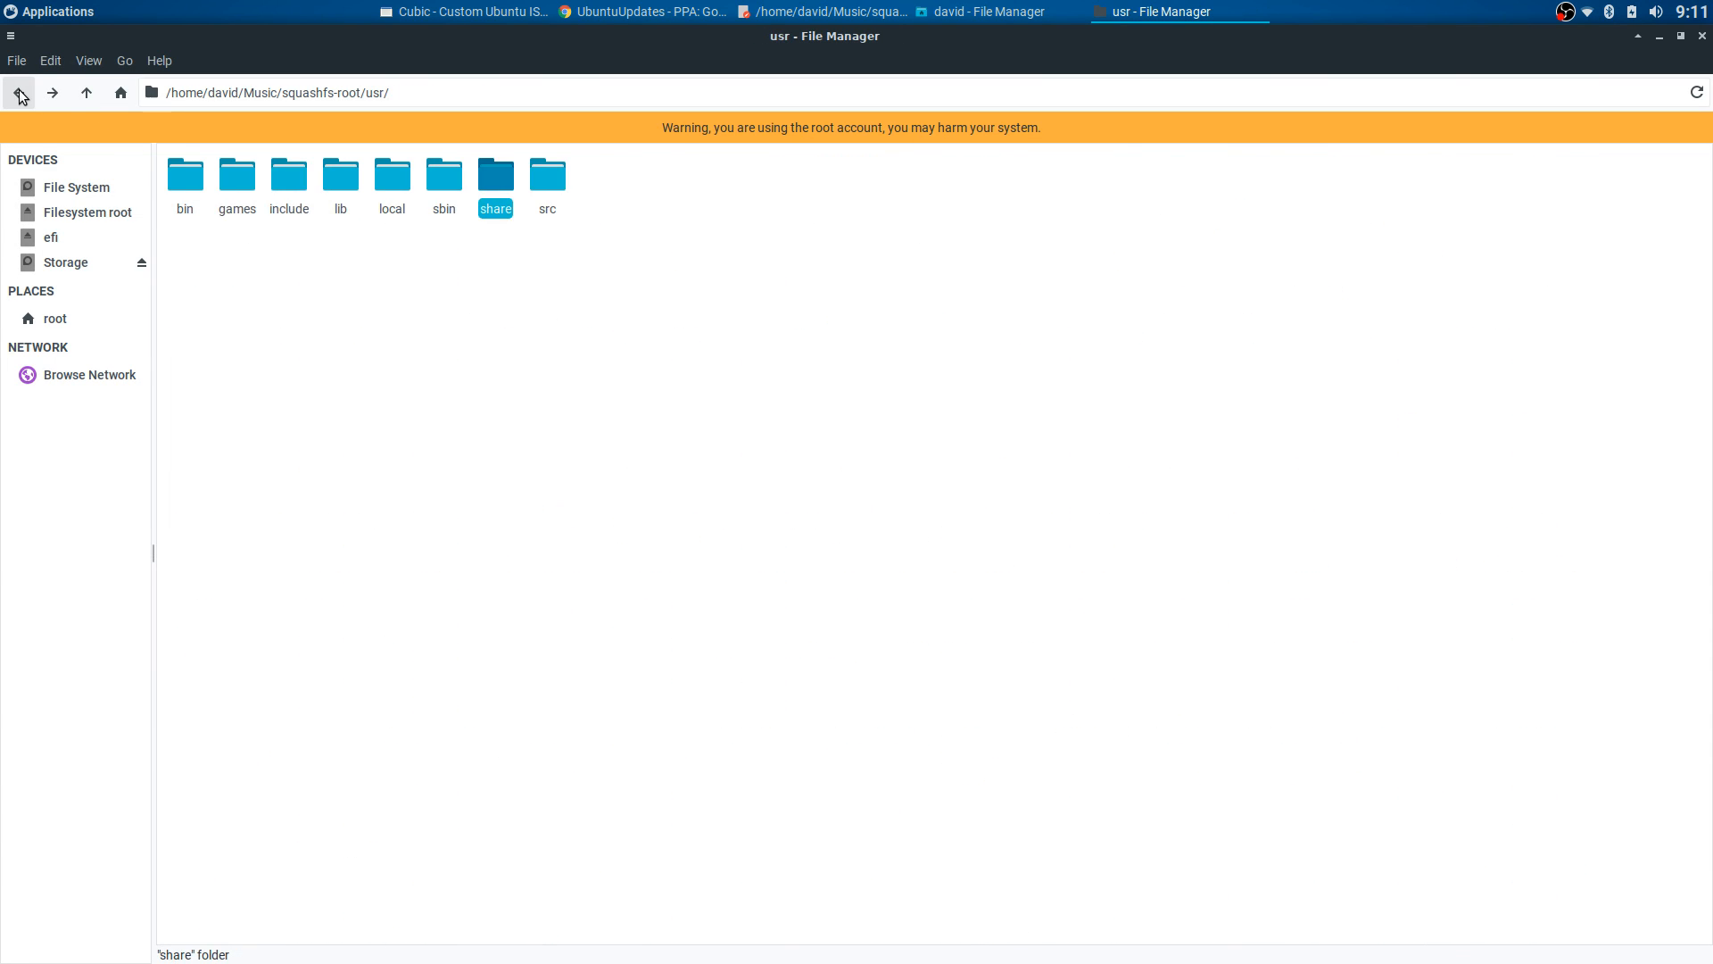
pyautogui.click(20, 94)
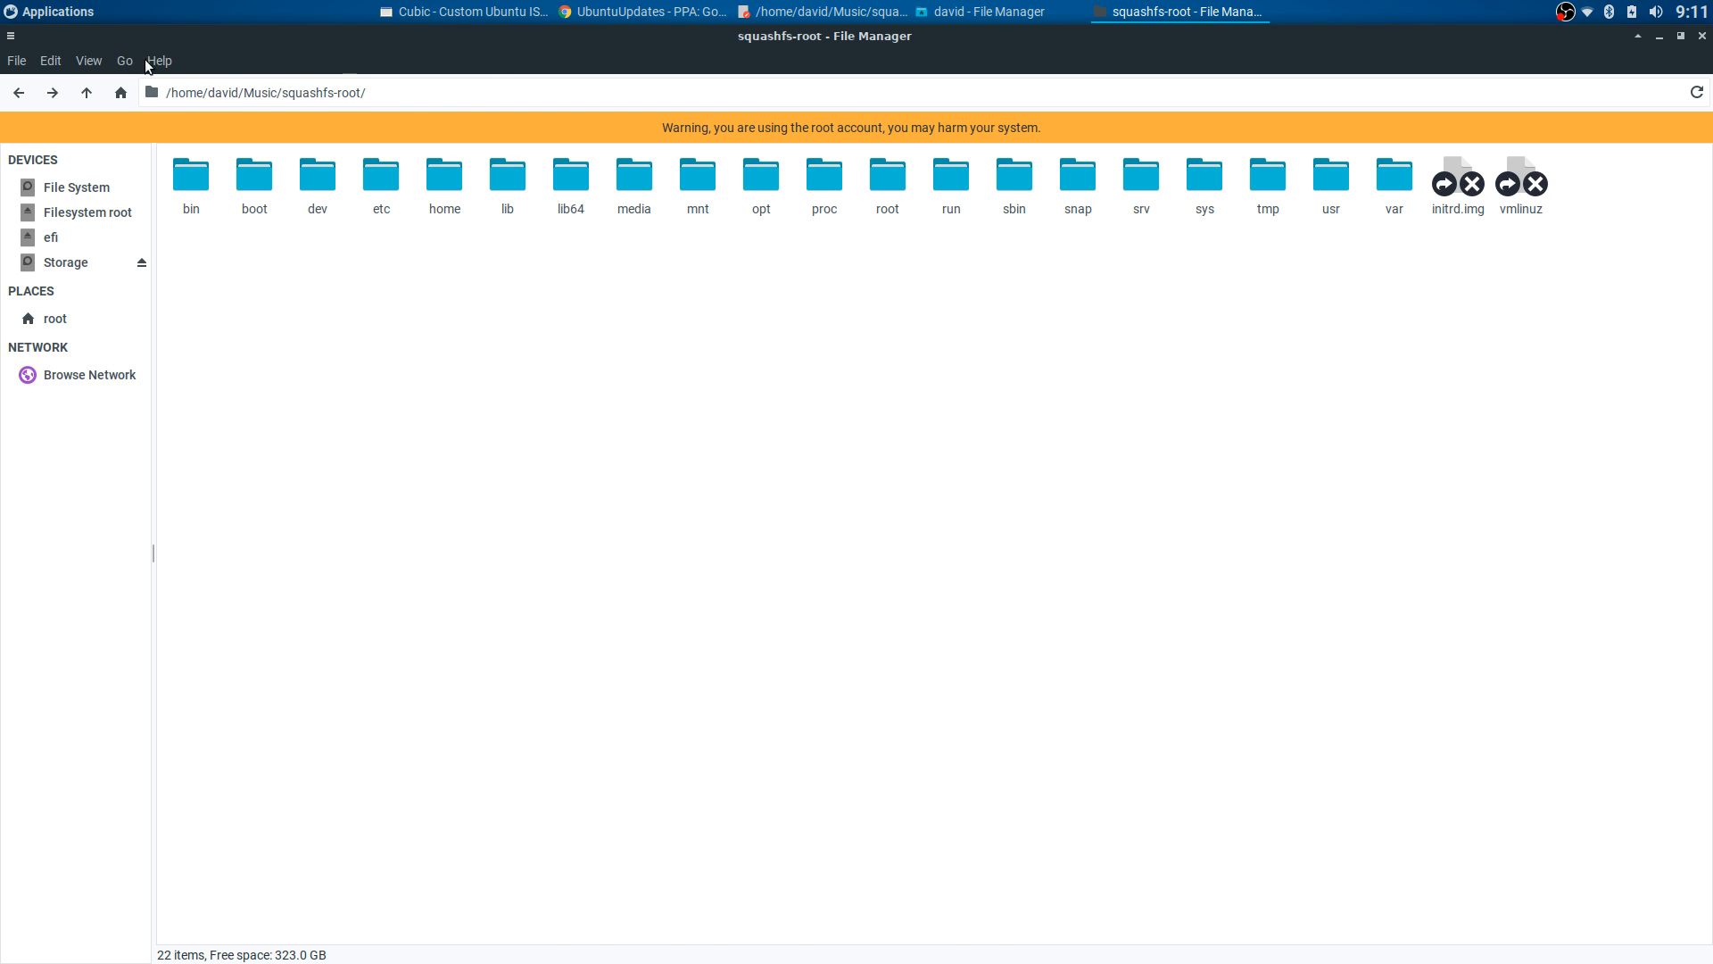
pyautogui.click(54, 10)
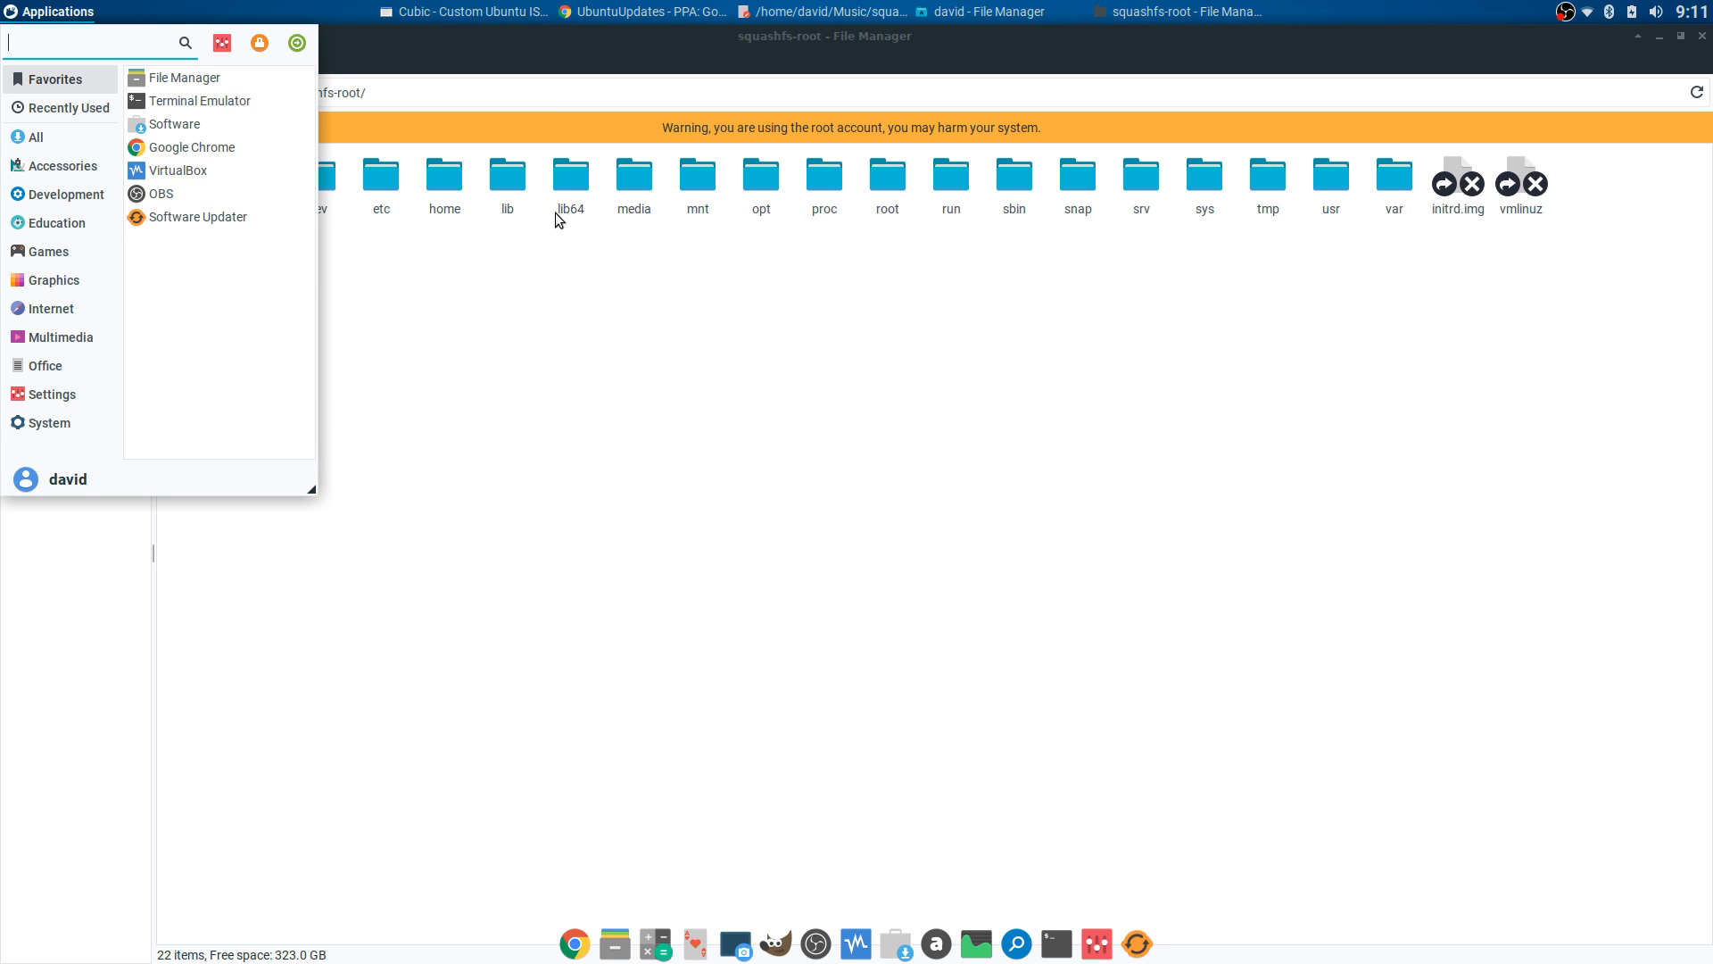
pyautogui.click(527, 268)
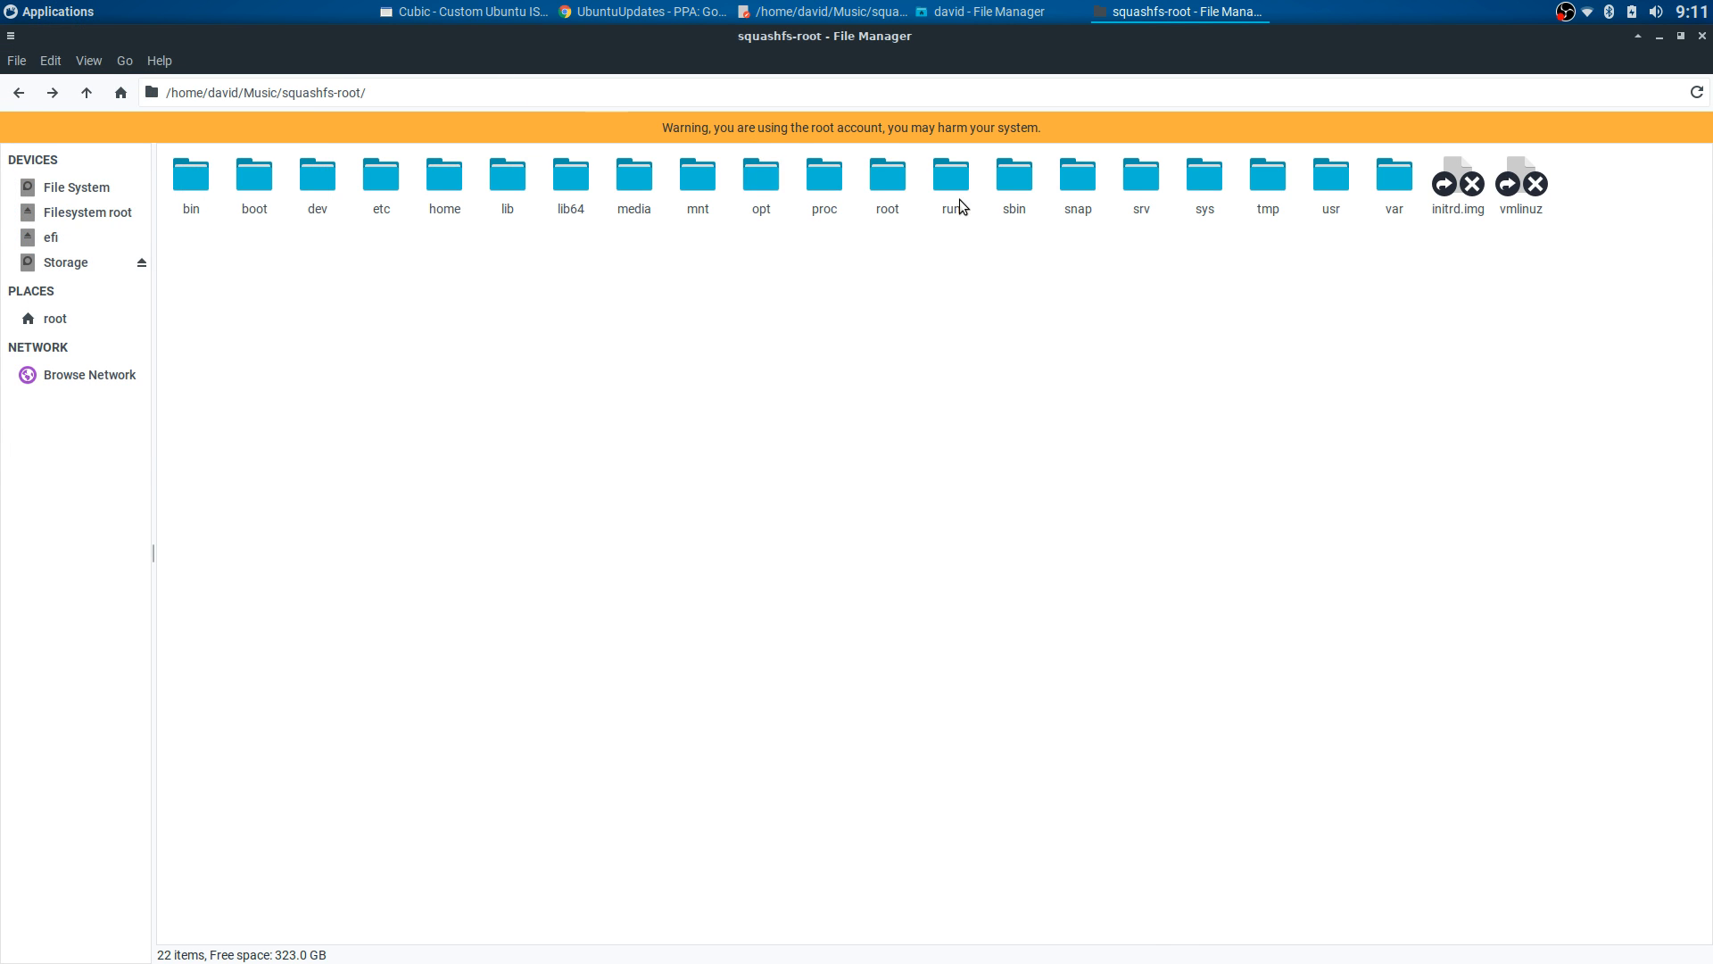
pyautogui.click(19, 93)
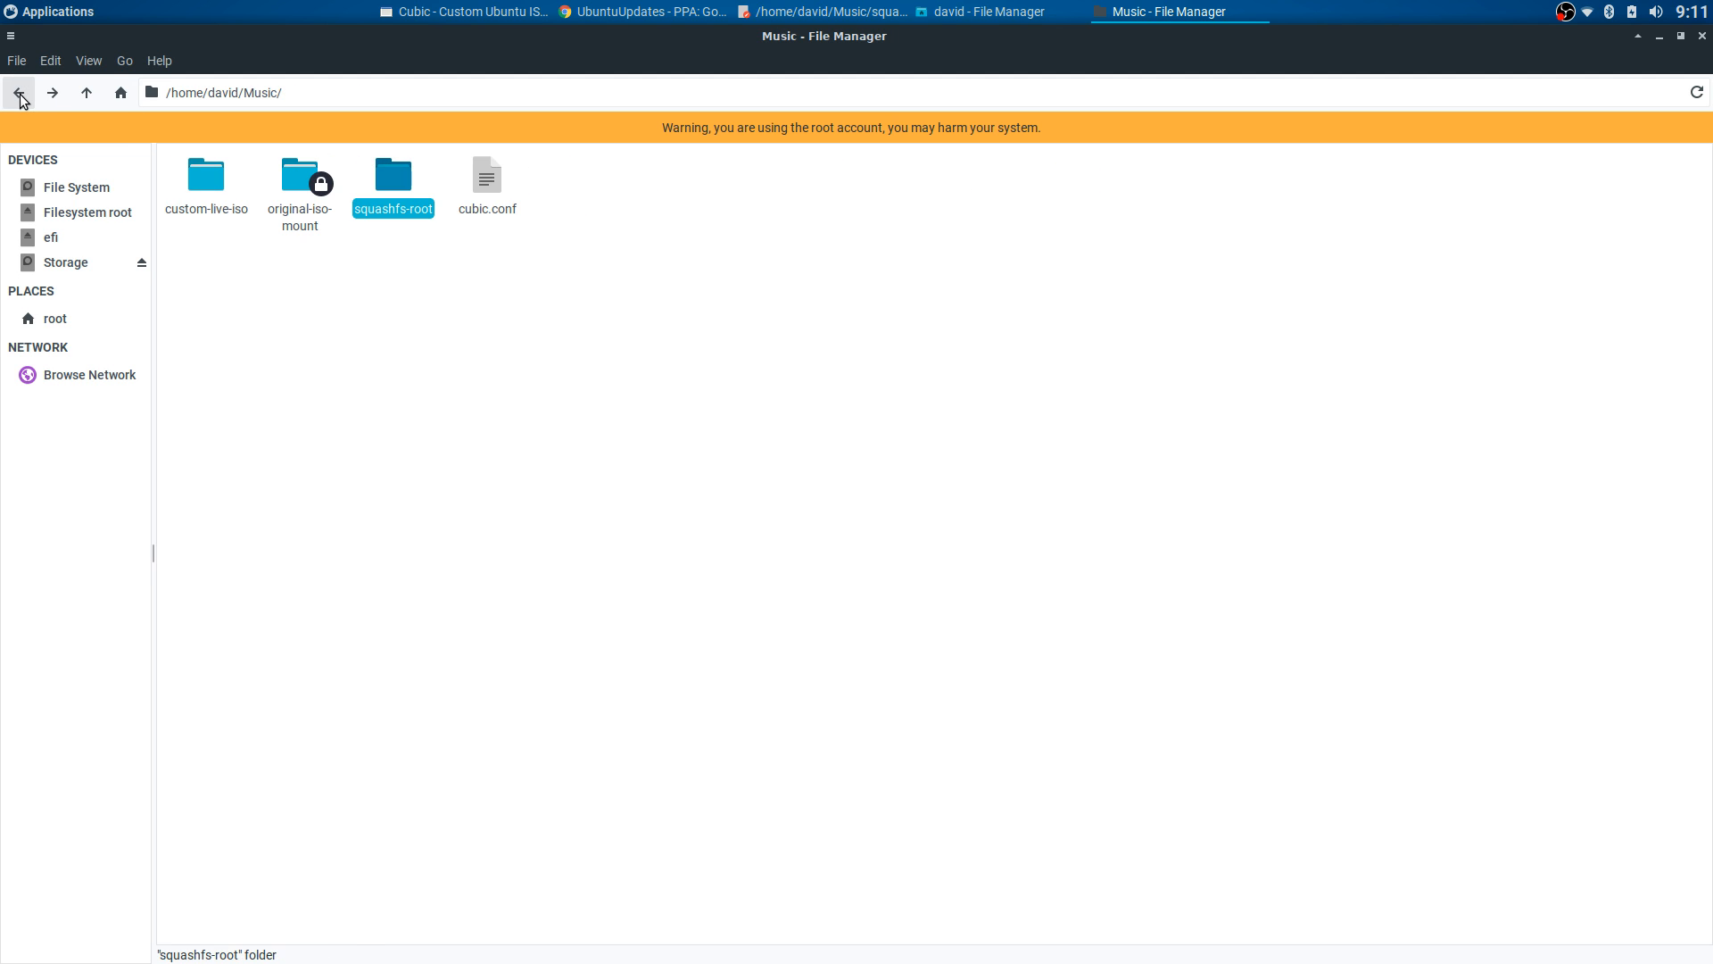
pyautogui.click(19, 93)
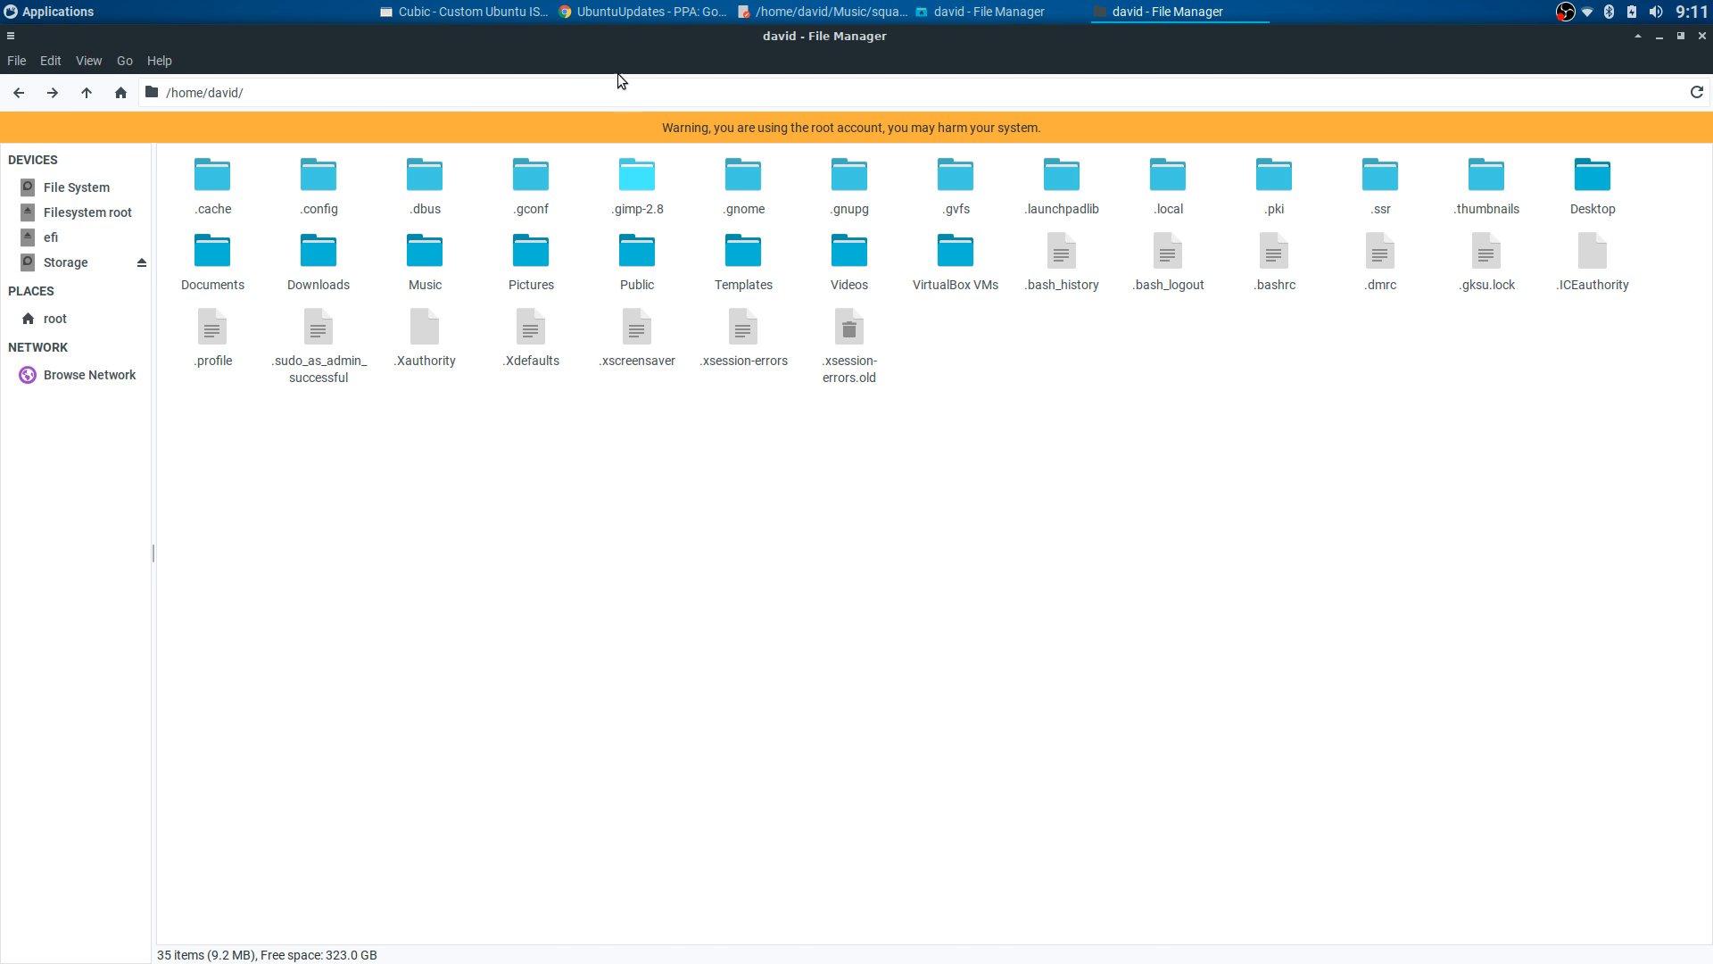
# - Run sudo apt update and sudo apt upgrade in the Cubic chroot, proposing 43 upgrades and 5 new packages
pyautogui.click(526, 12)
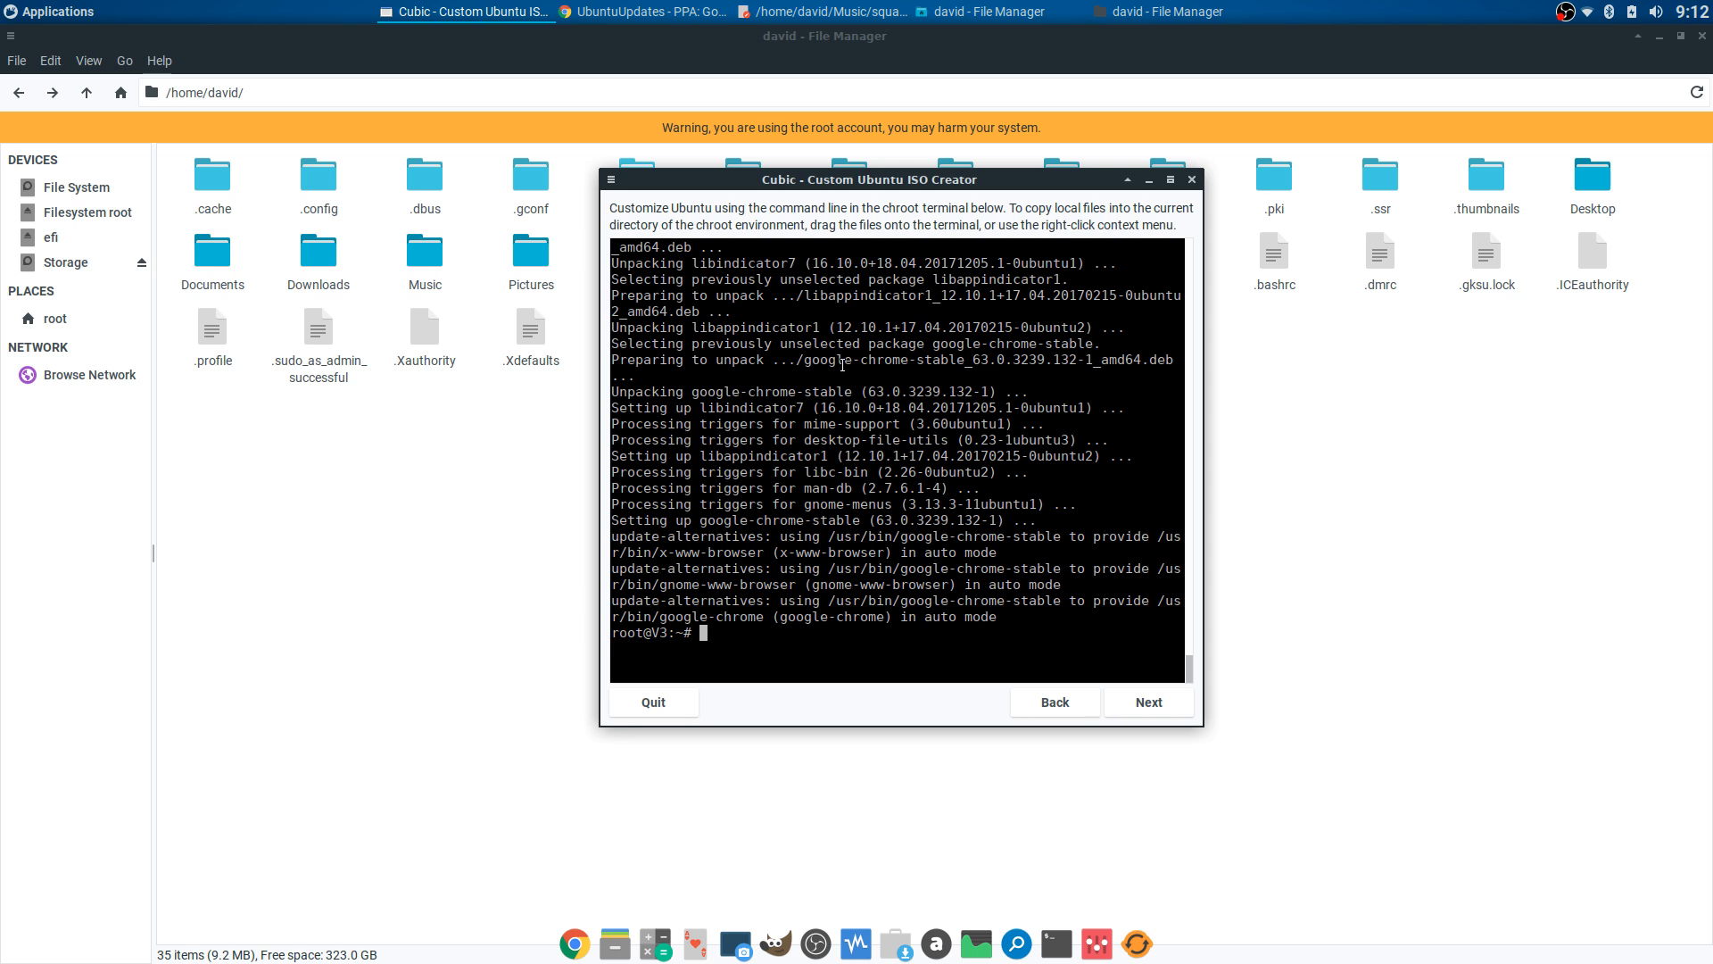
pyautogui.moveTo(878, 180); pyautogui.dragTo(839, 162)
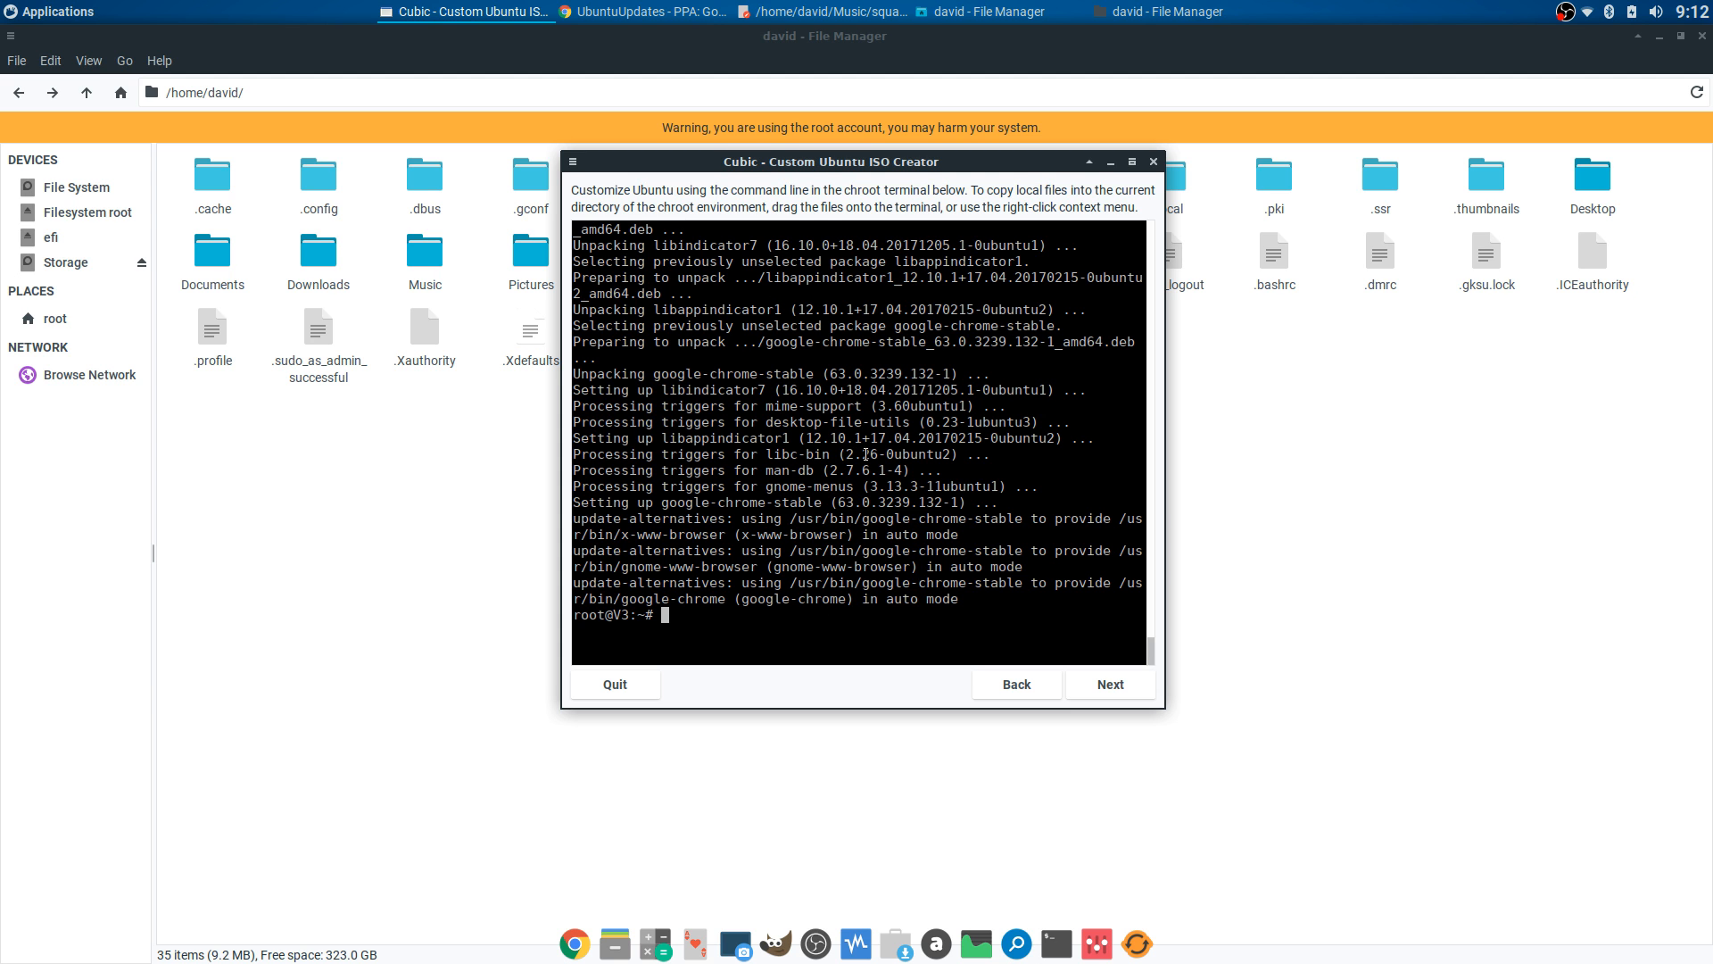
pyautogui.moveTo(799, 175); pyautogui.dragTo(854, 201)
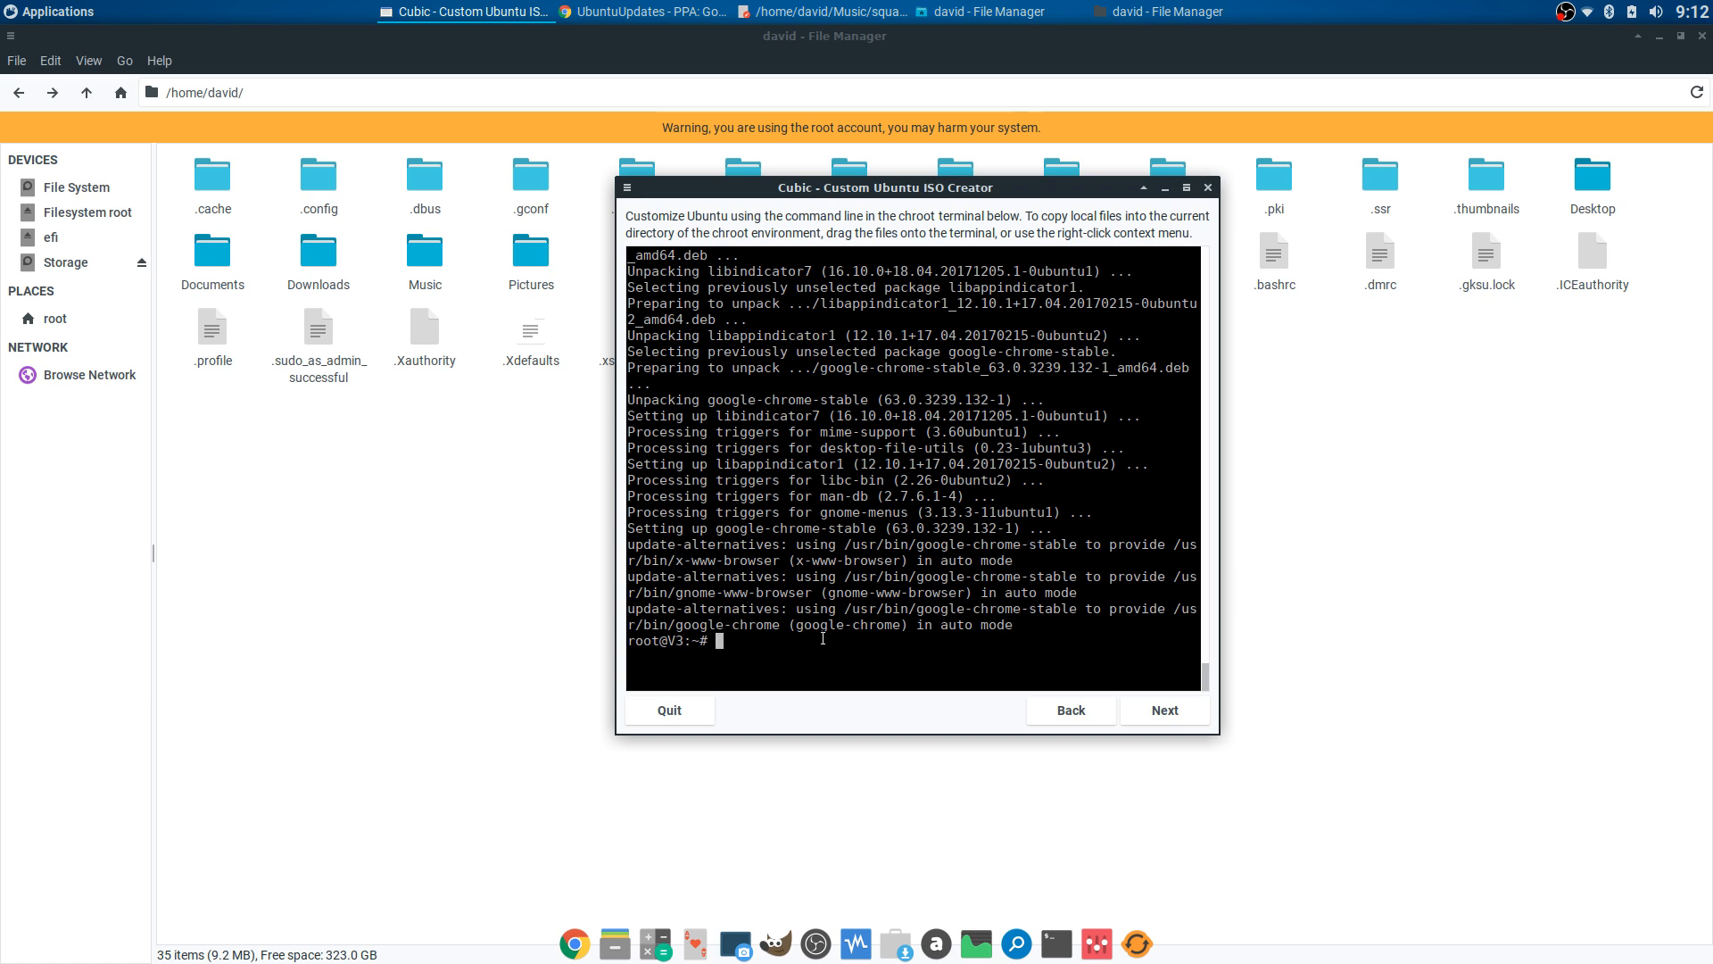
pyautogui.write('sudo apt update')
pyautogui.press('Return')
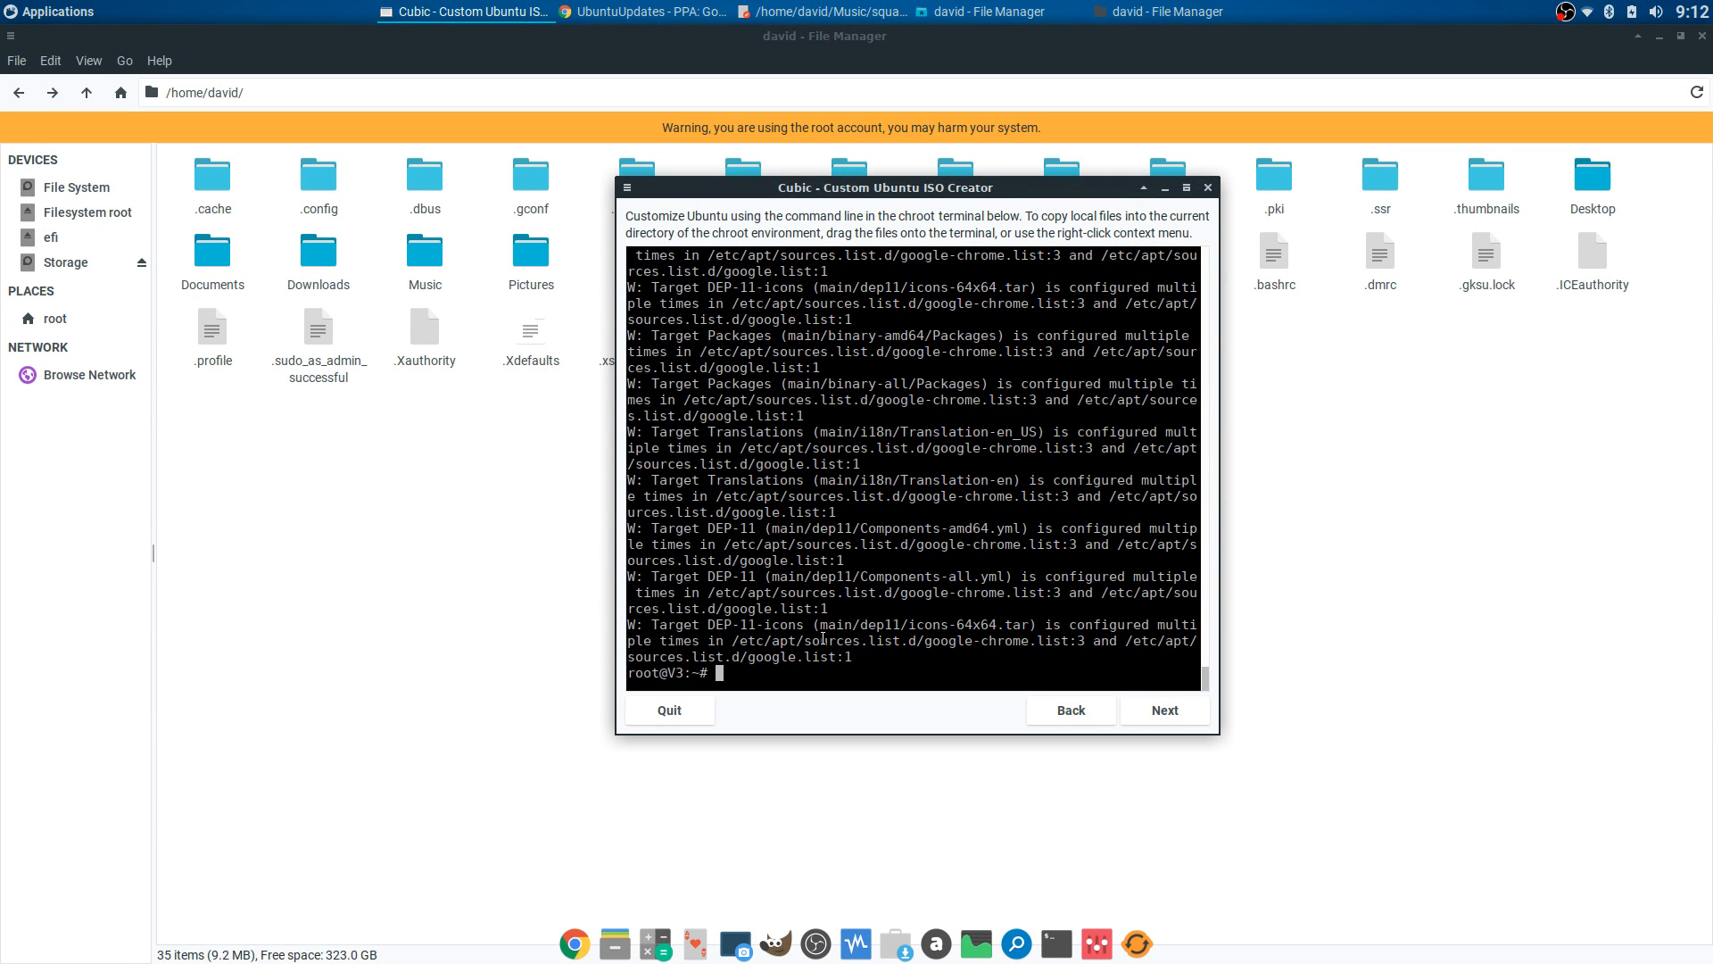
pyautogui.write('sudo apt upgrade')
pyautogui.press('Return')
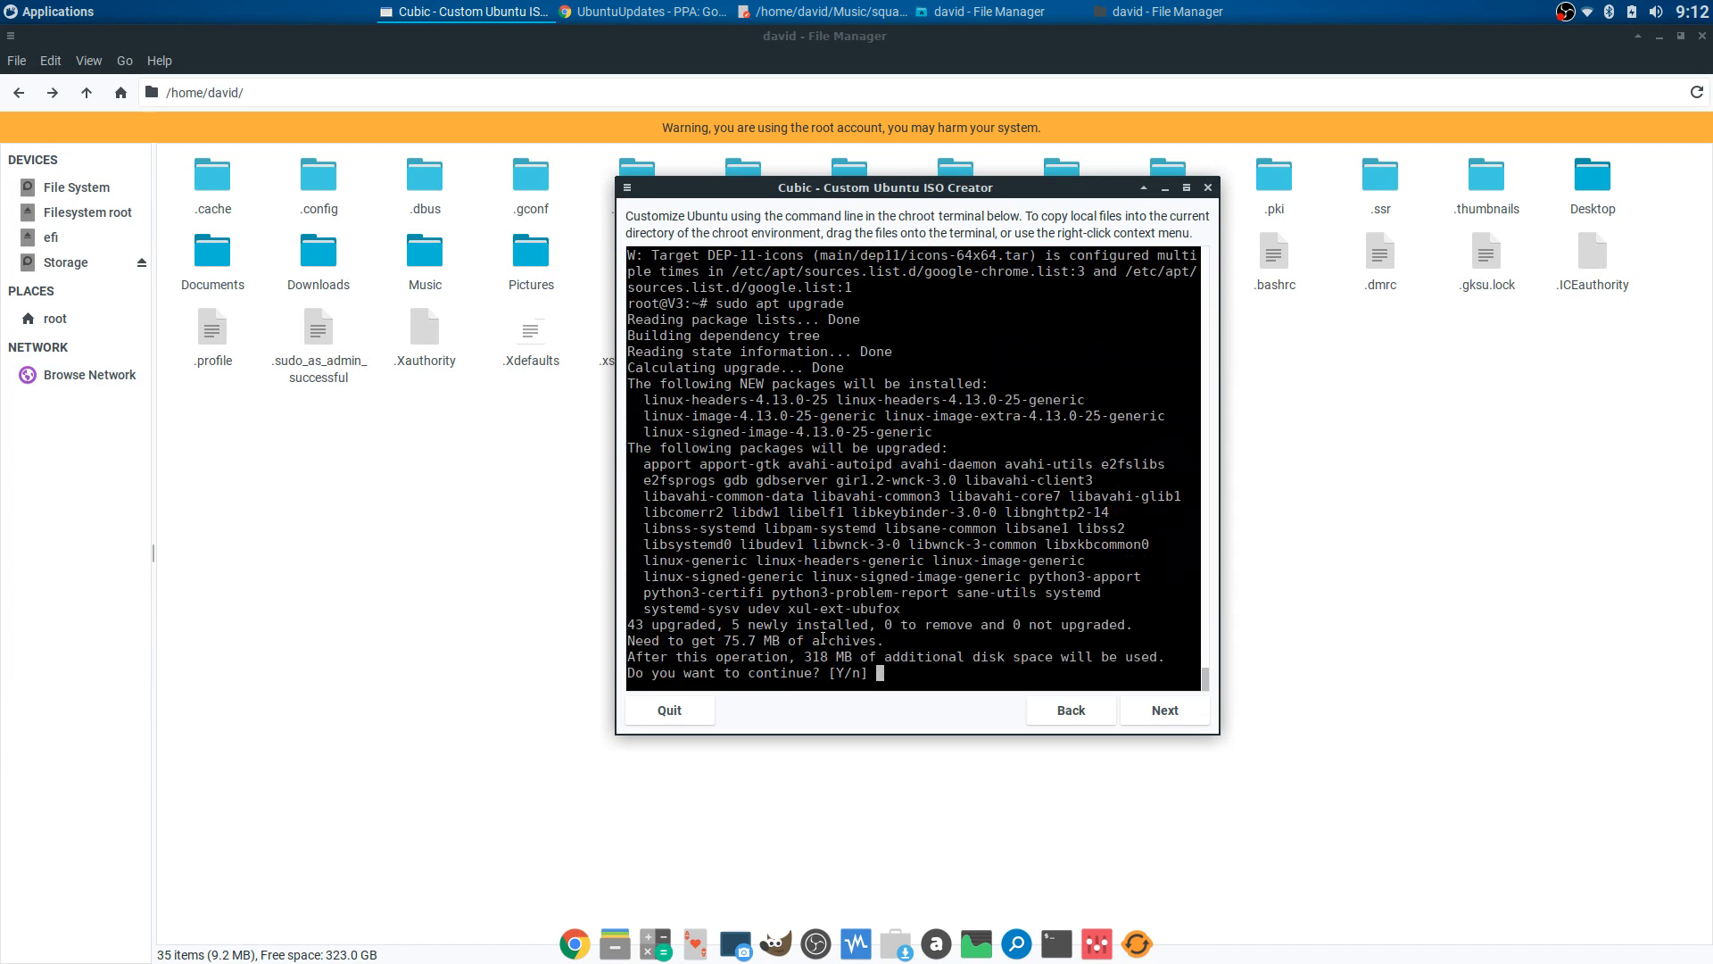
# - Confirm the upgrade with y and let the 75.7 MB of packages download and unpack
pyautogui.write('y')
pyautogui.press('Return')
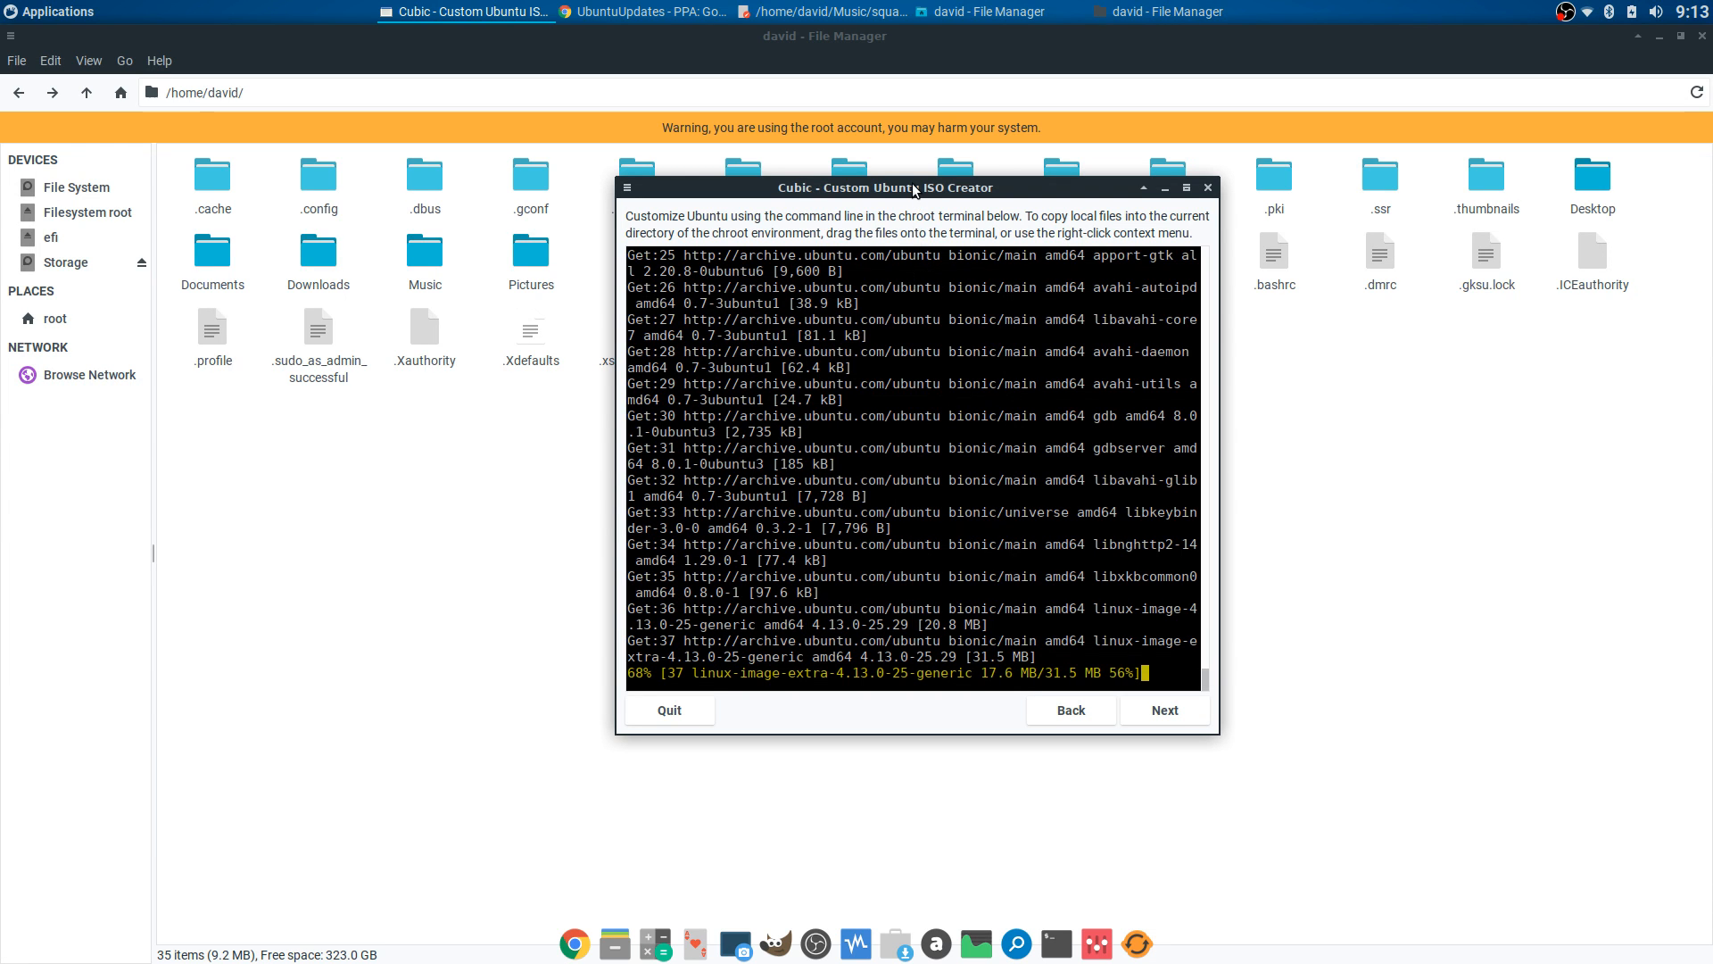
pyautogui.moveTo(916, 189); pyautogui.dragTo(868, 167)
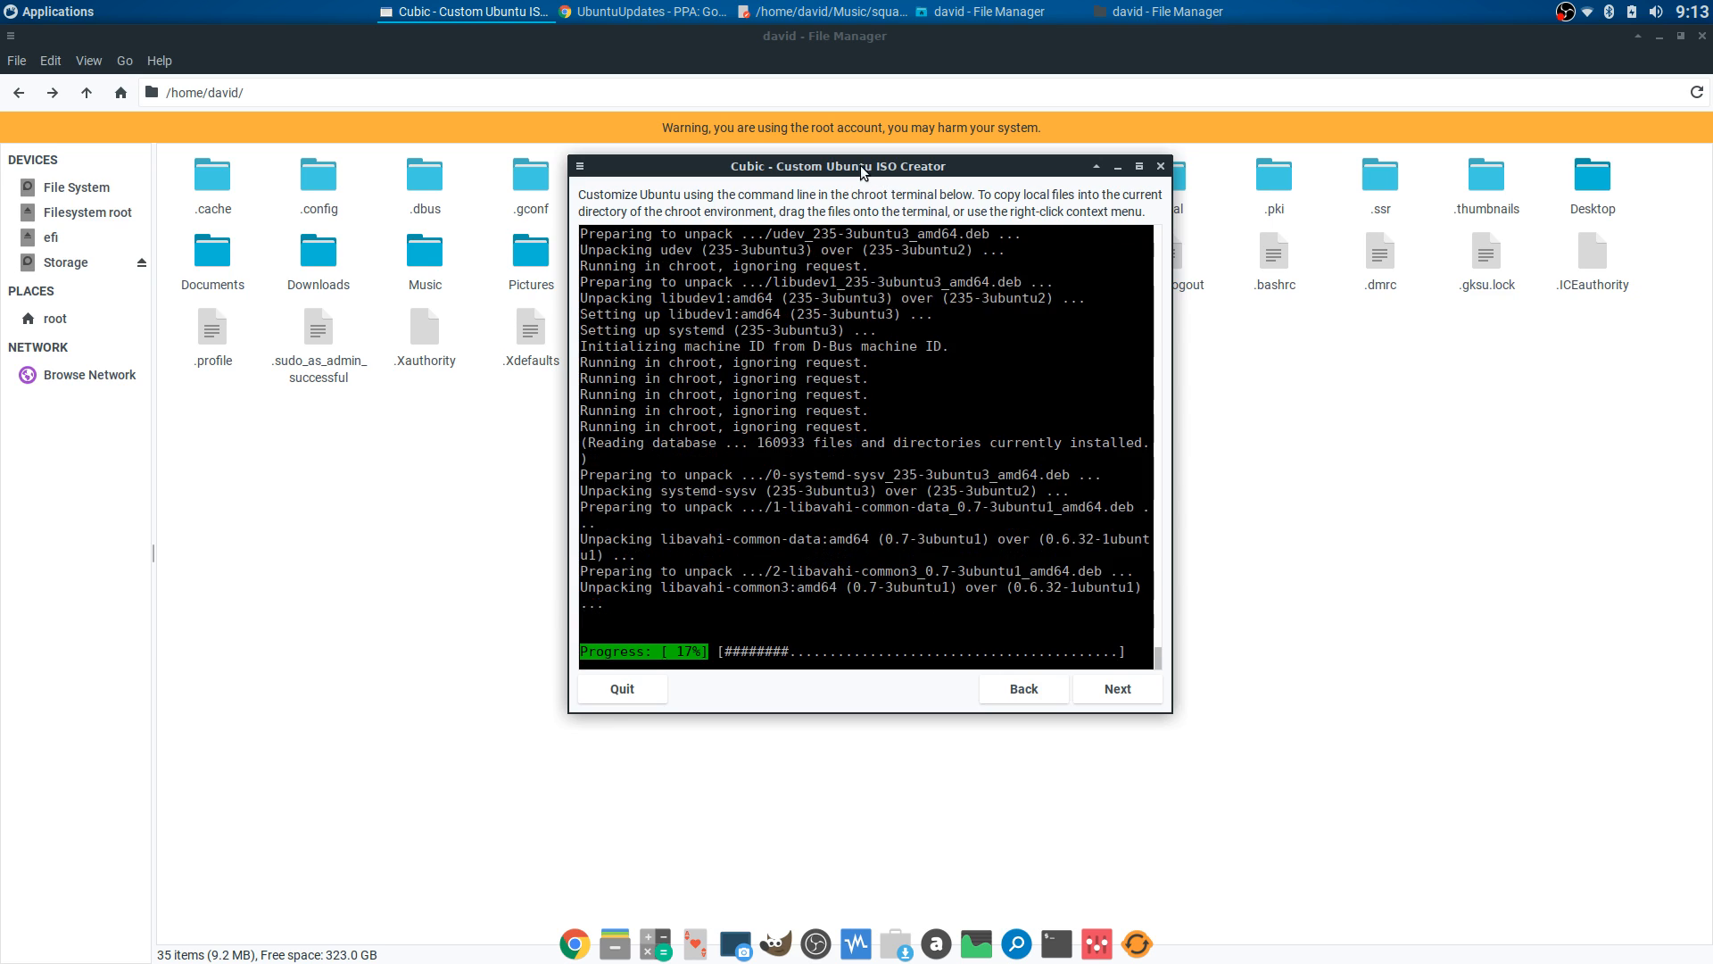
pyautogui.moveTo(862, 167)
pyautogui.mouseDown()
pyautogui.moveTo(856, 190)
pyautogui.moveTo(838, 159)
pyautogui.mouseUp()
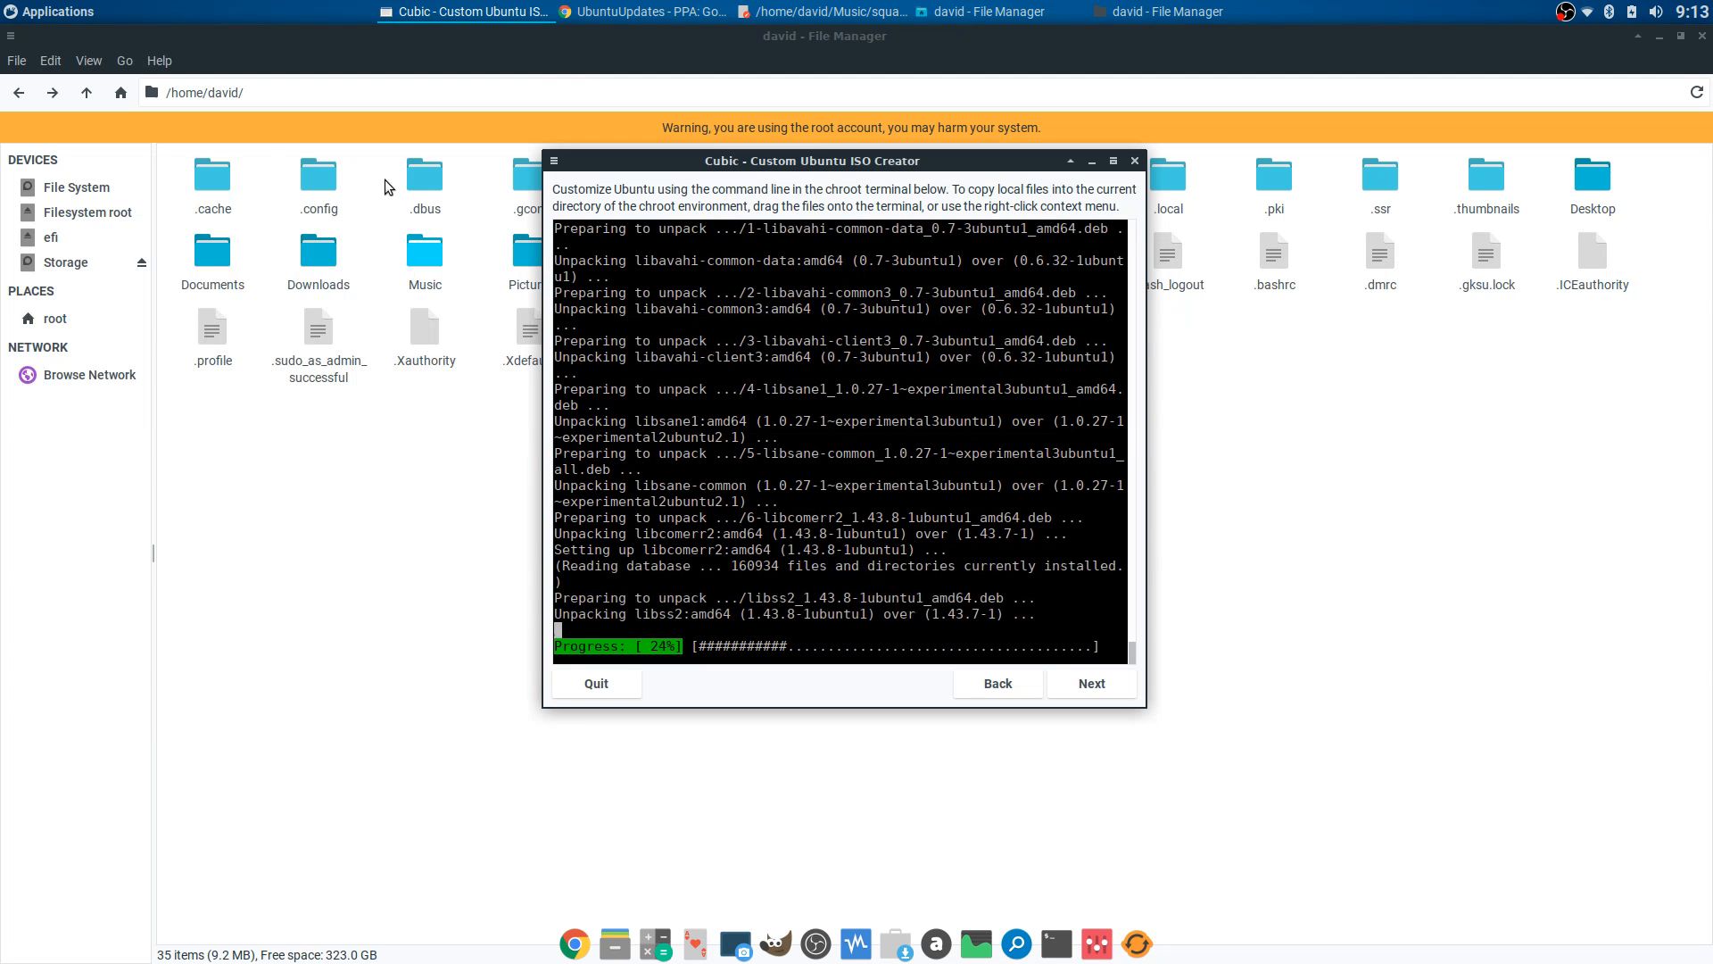
# - Navigate the file manager from / to home > david > Music > squashfs-root
pyautogui.click(474, 244)
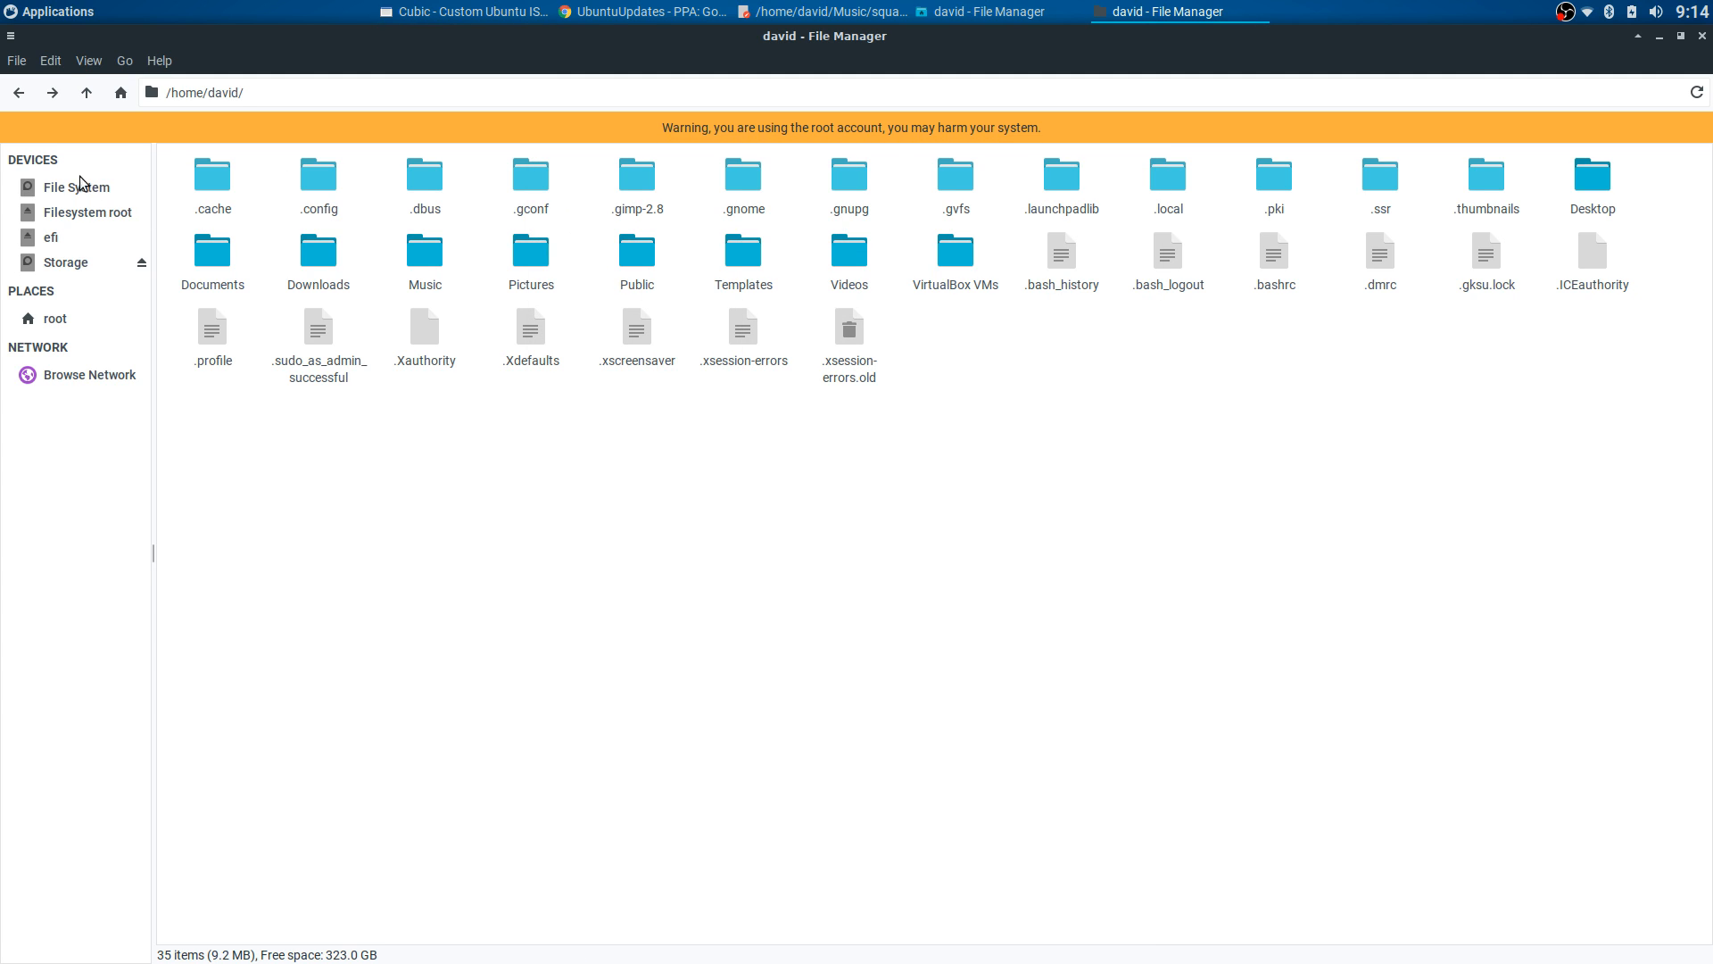
pyautogui.click(19, 92)
pyautogui.click(19, 92)
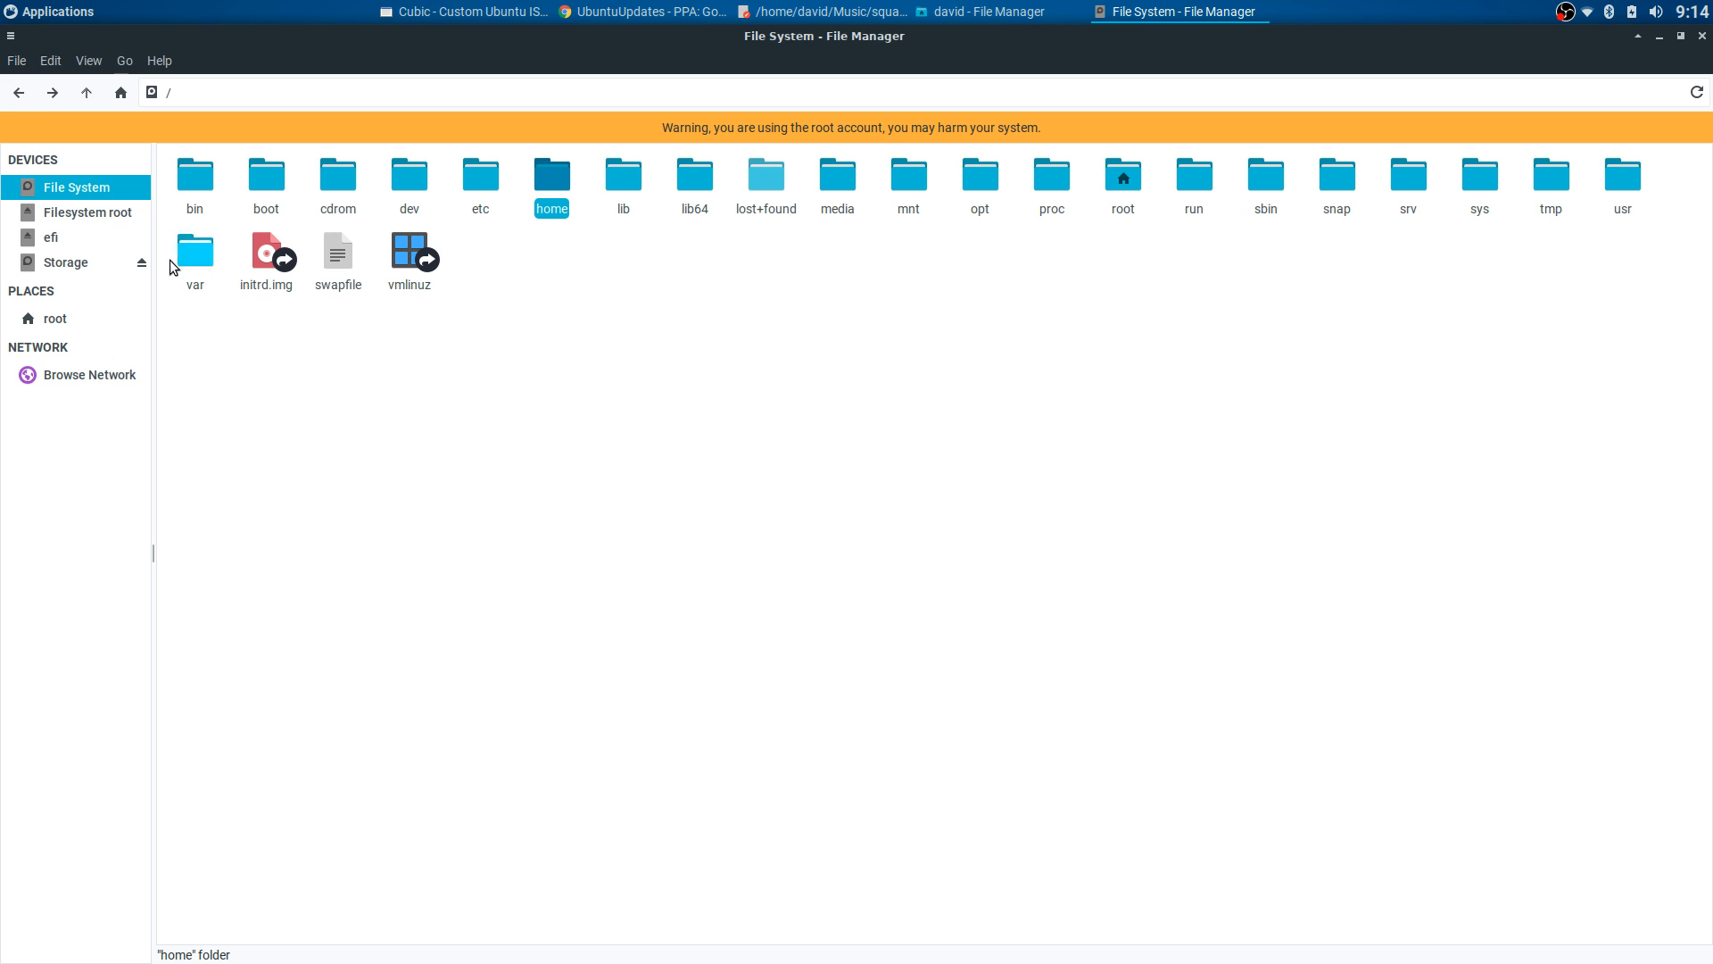
pyautogui.doubleClick(550, 182)
pyautogui.doubleClick(205, 172)
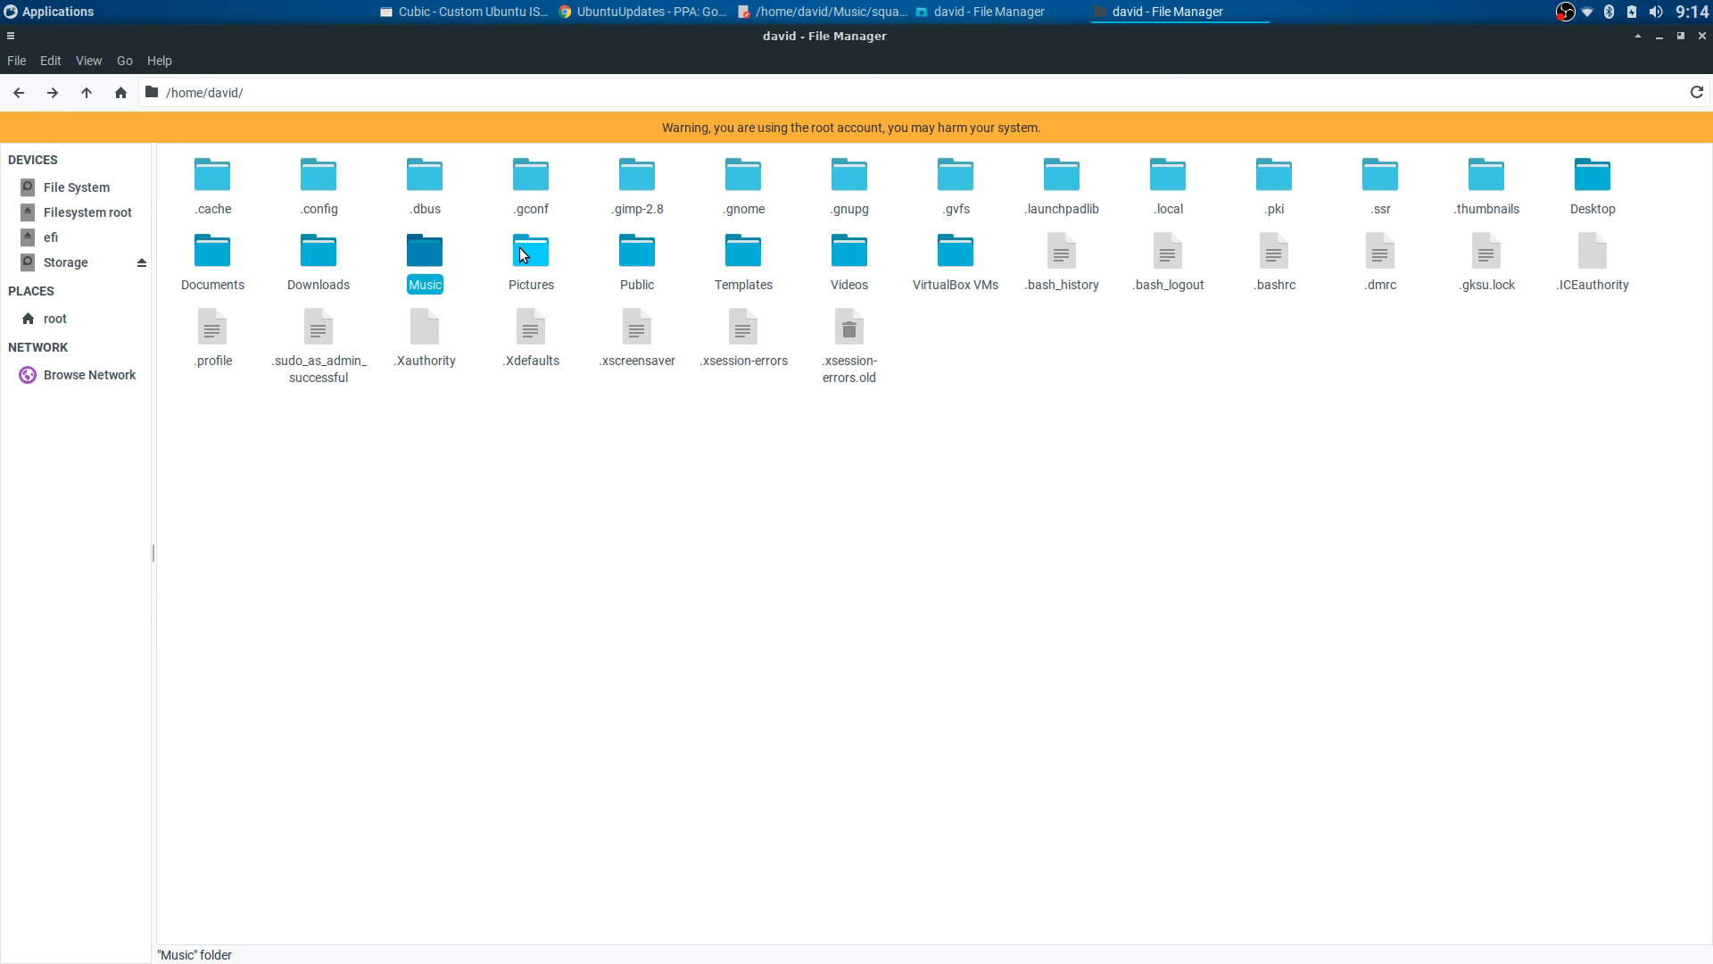
pyautogui.doubleClick(421, 248)
pyautogui.press('Return')
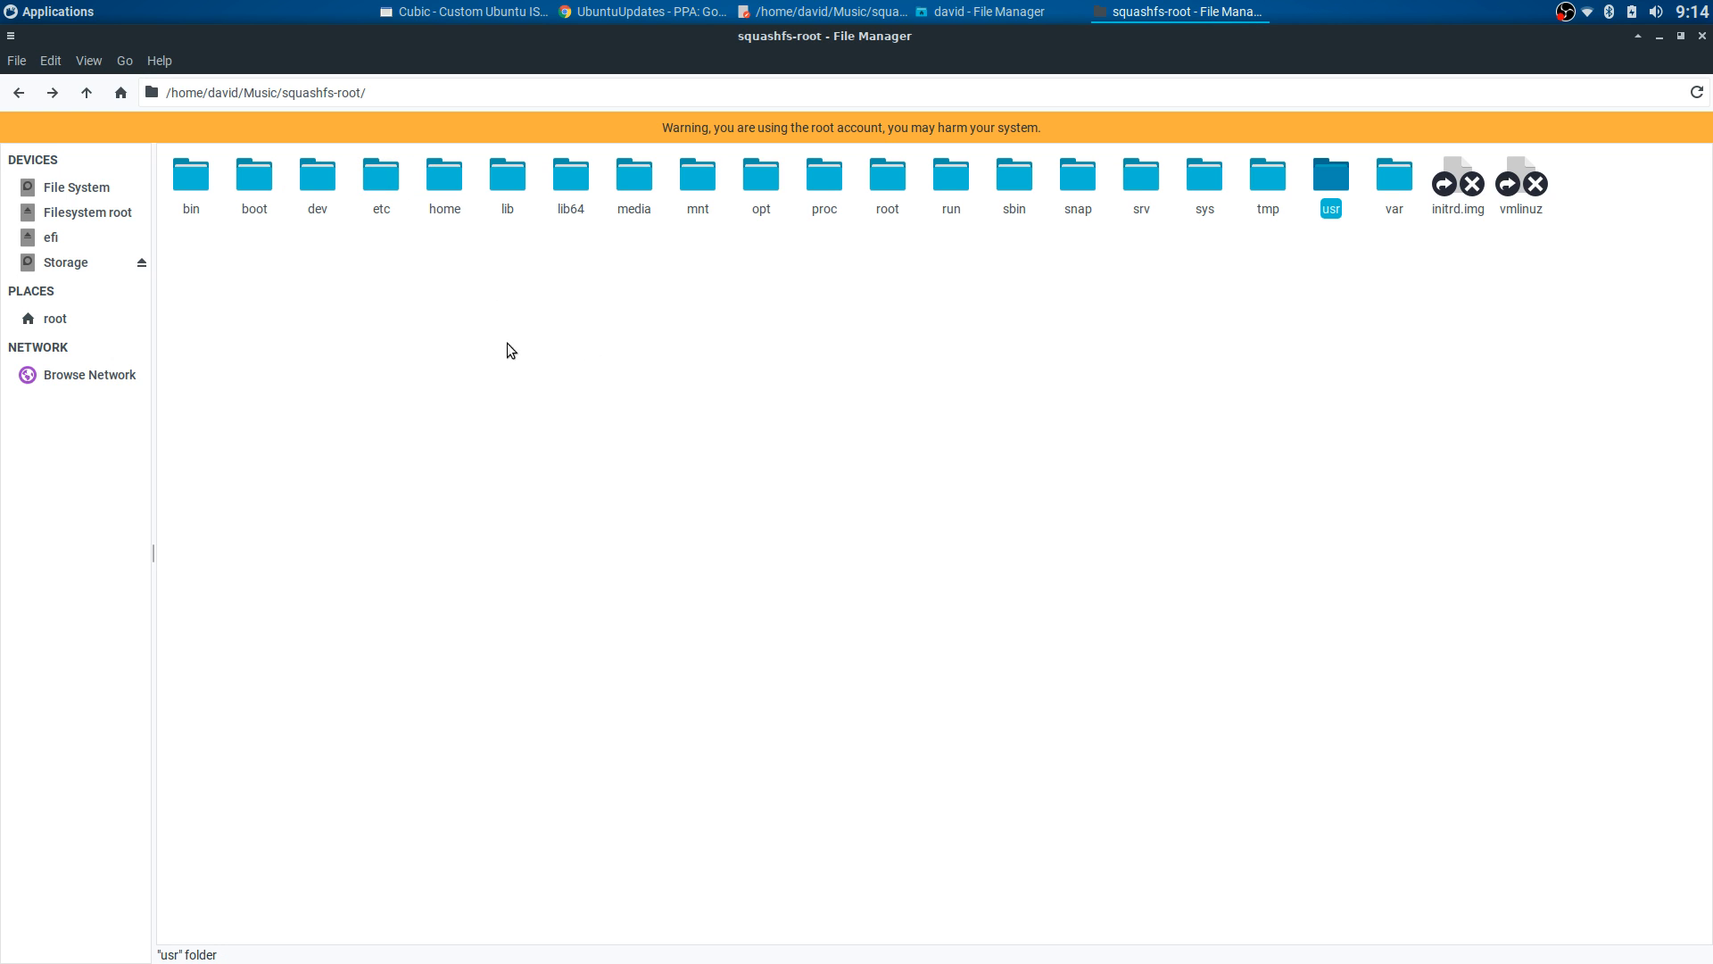
pyautogui.click(1023, 323)
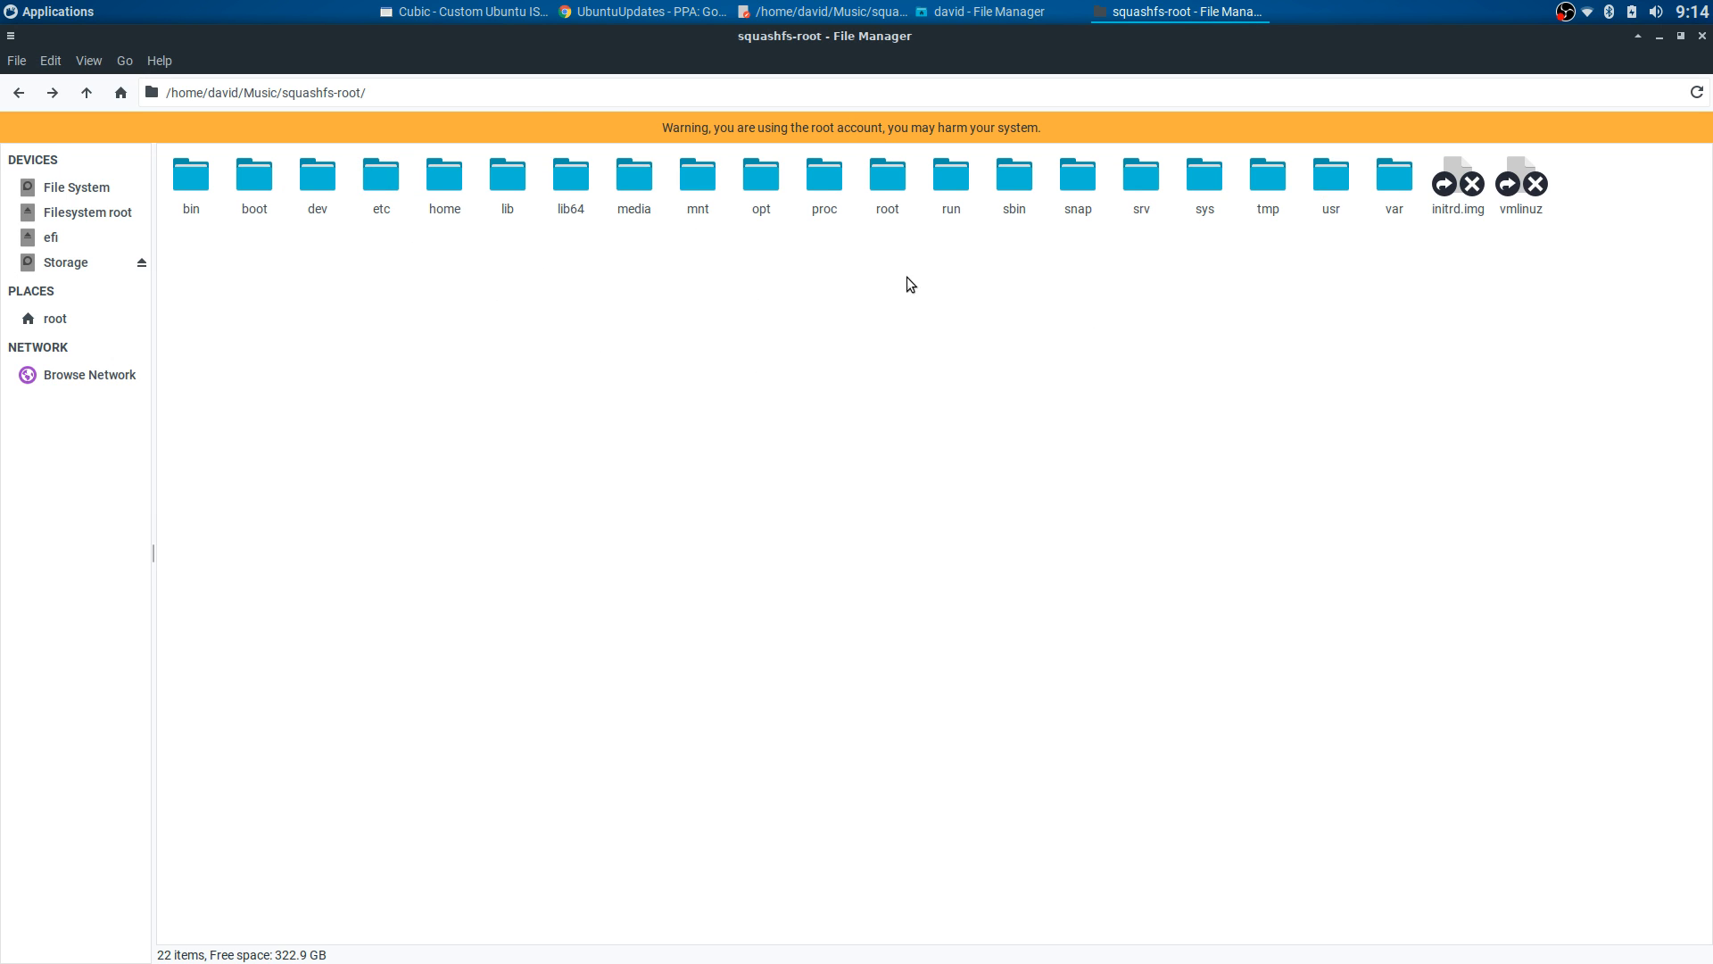
# - Scroll through the open xfce4 config file in Mousepad, then close it
pyautogui.click(779, 12)
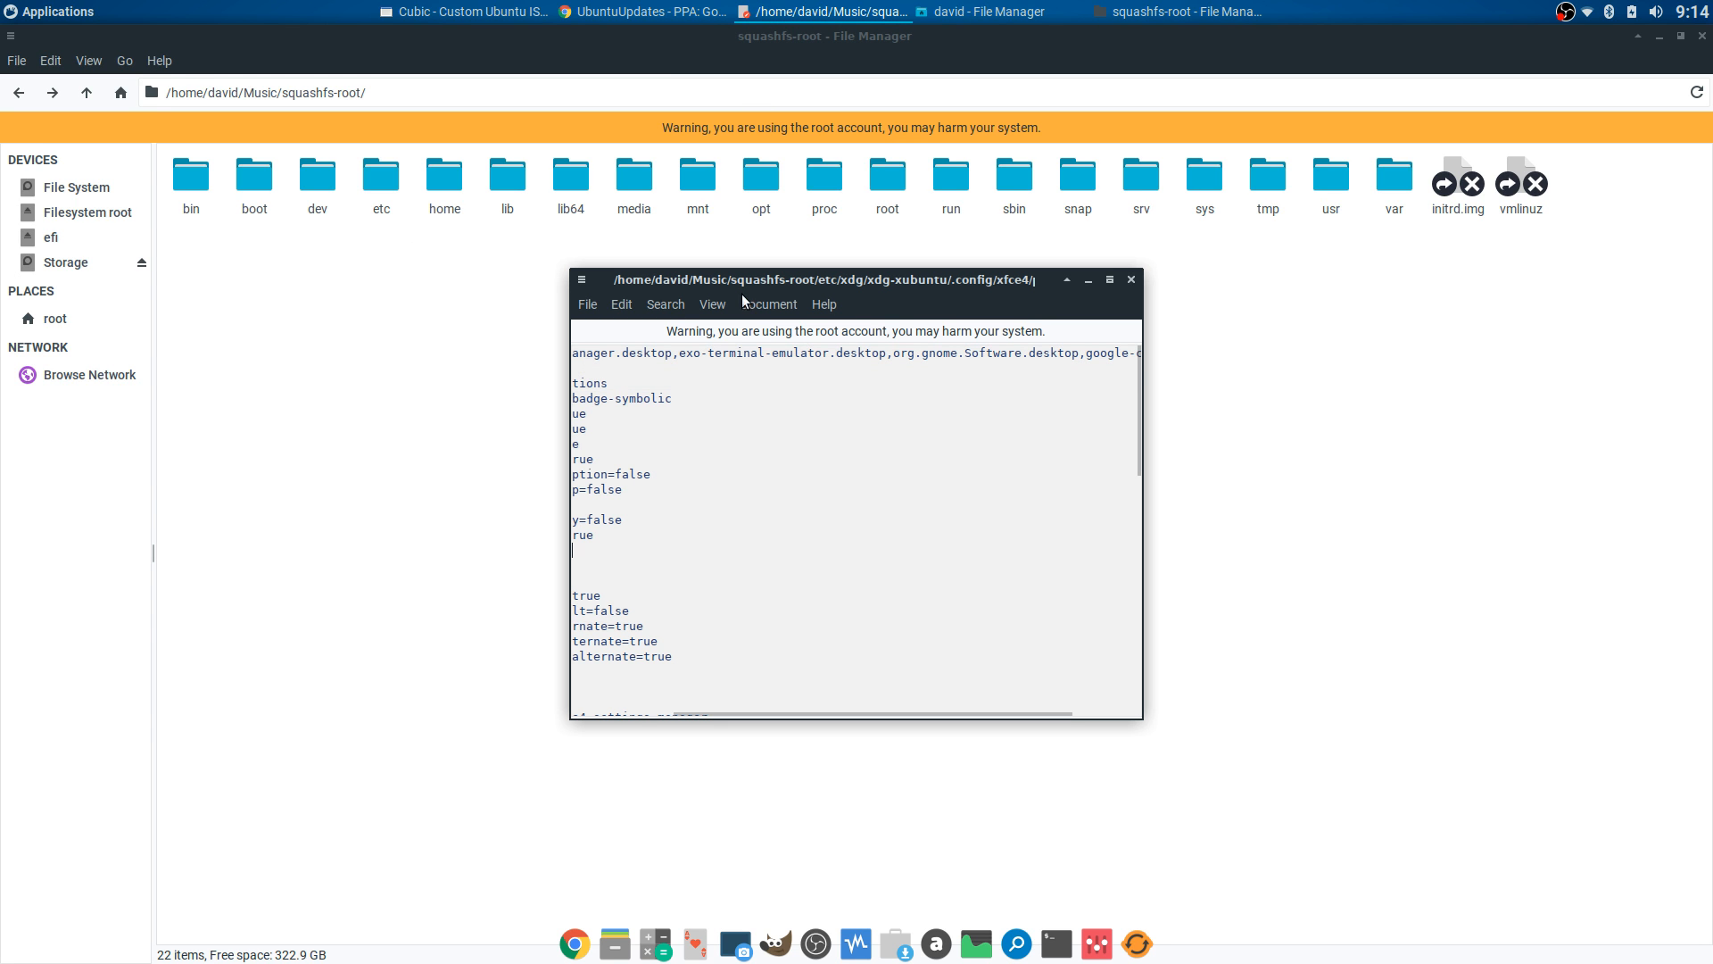
pyautogui.scroll(-6, 902, 473)
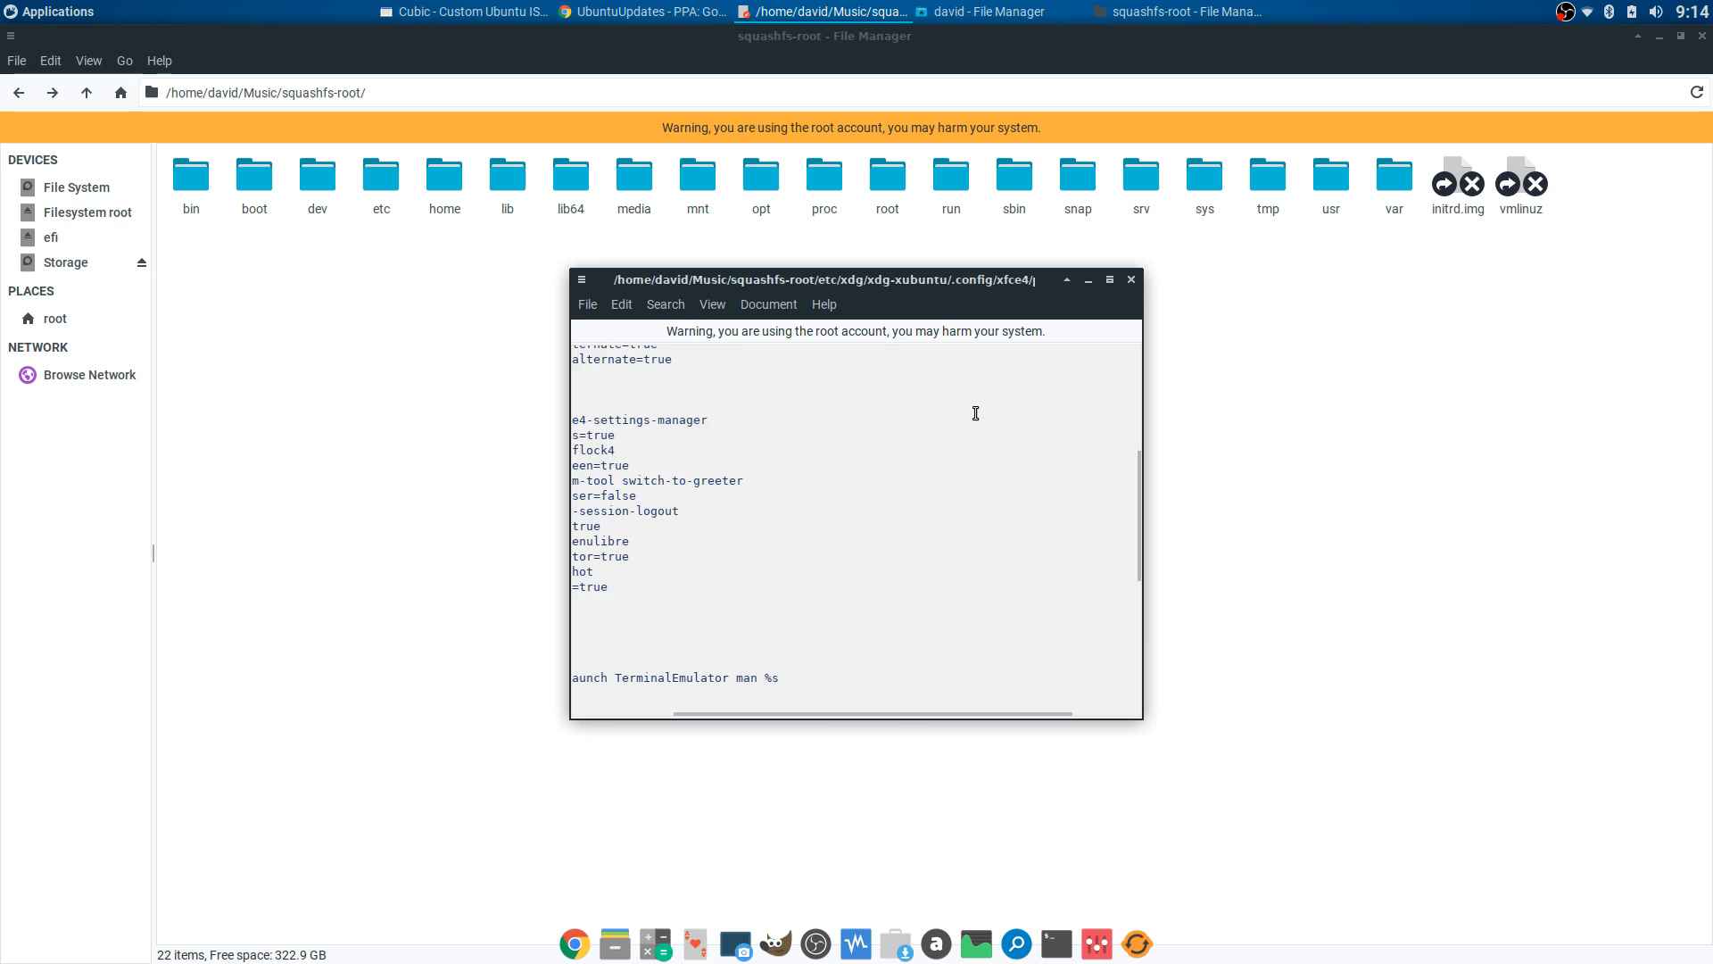
pyautogui.scroll(-5, 975, 413)
pyautogui.click(1131, 279)
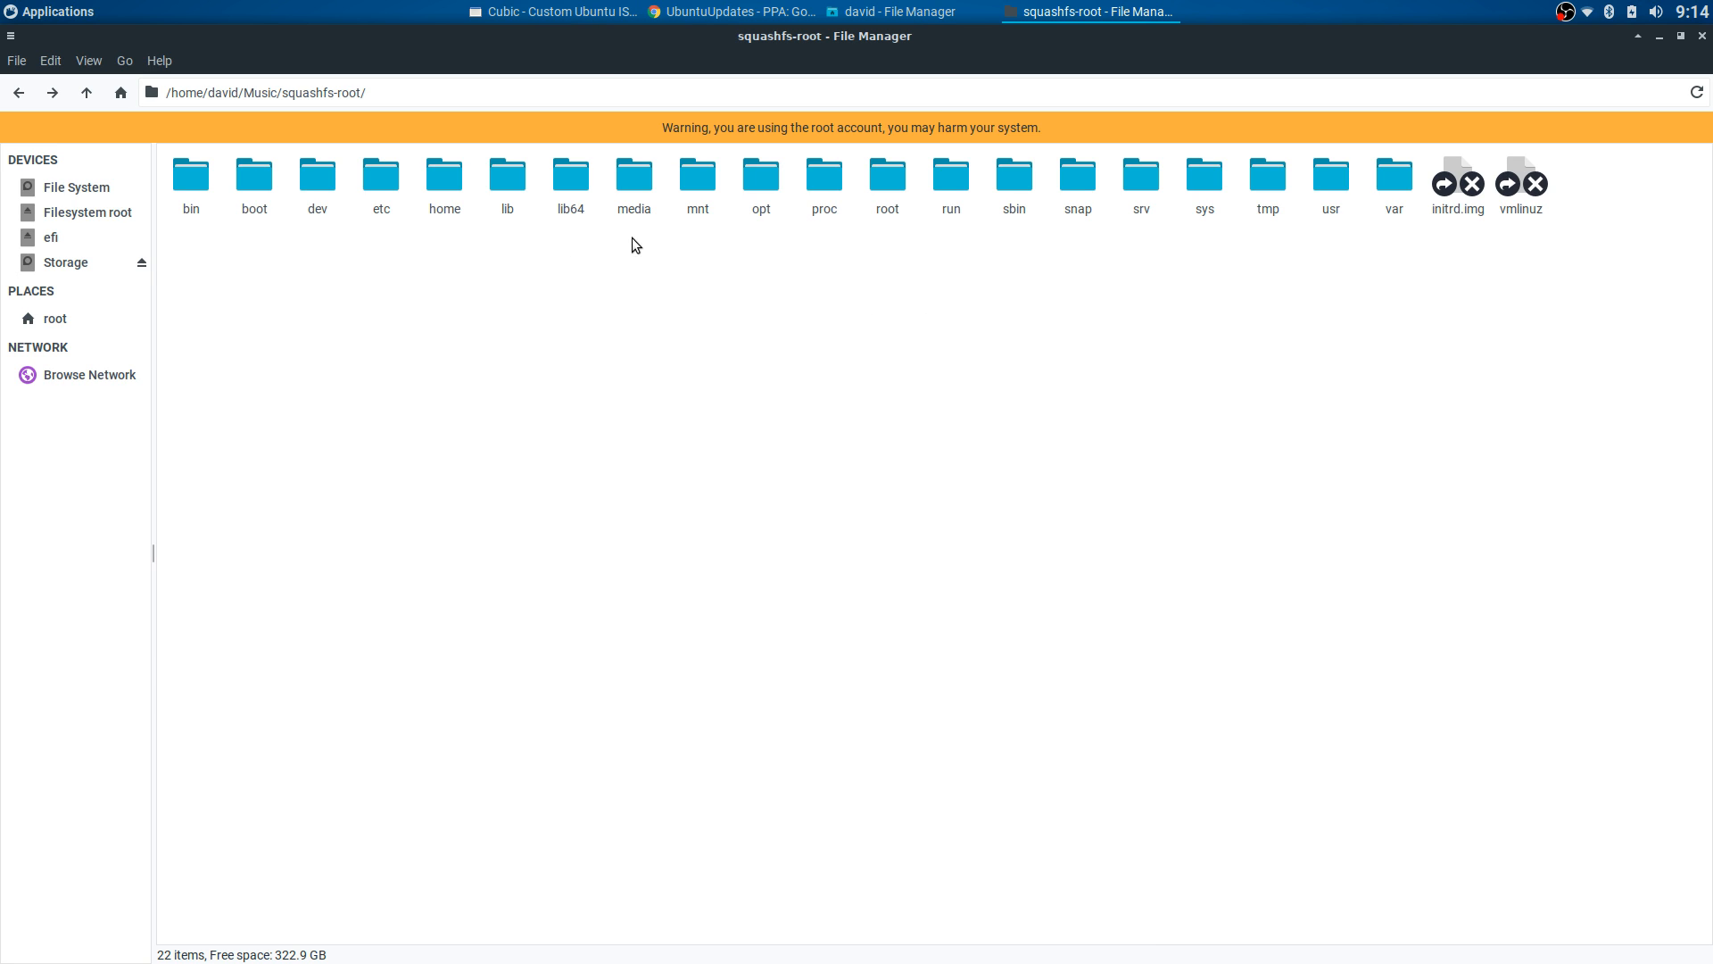
# - Open the etc folder in squashfs-root and then its skel folder
pyautogui.doubleClick(382, 179)
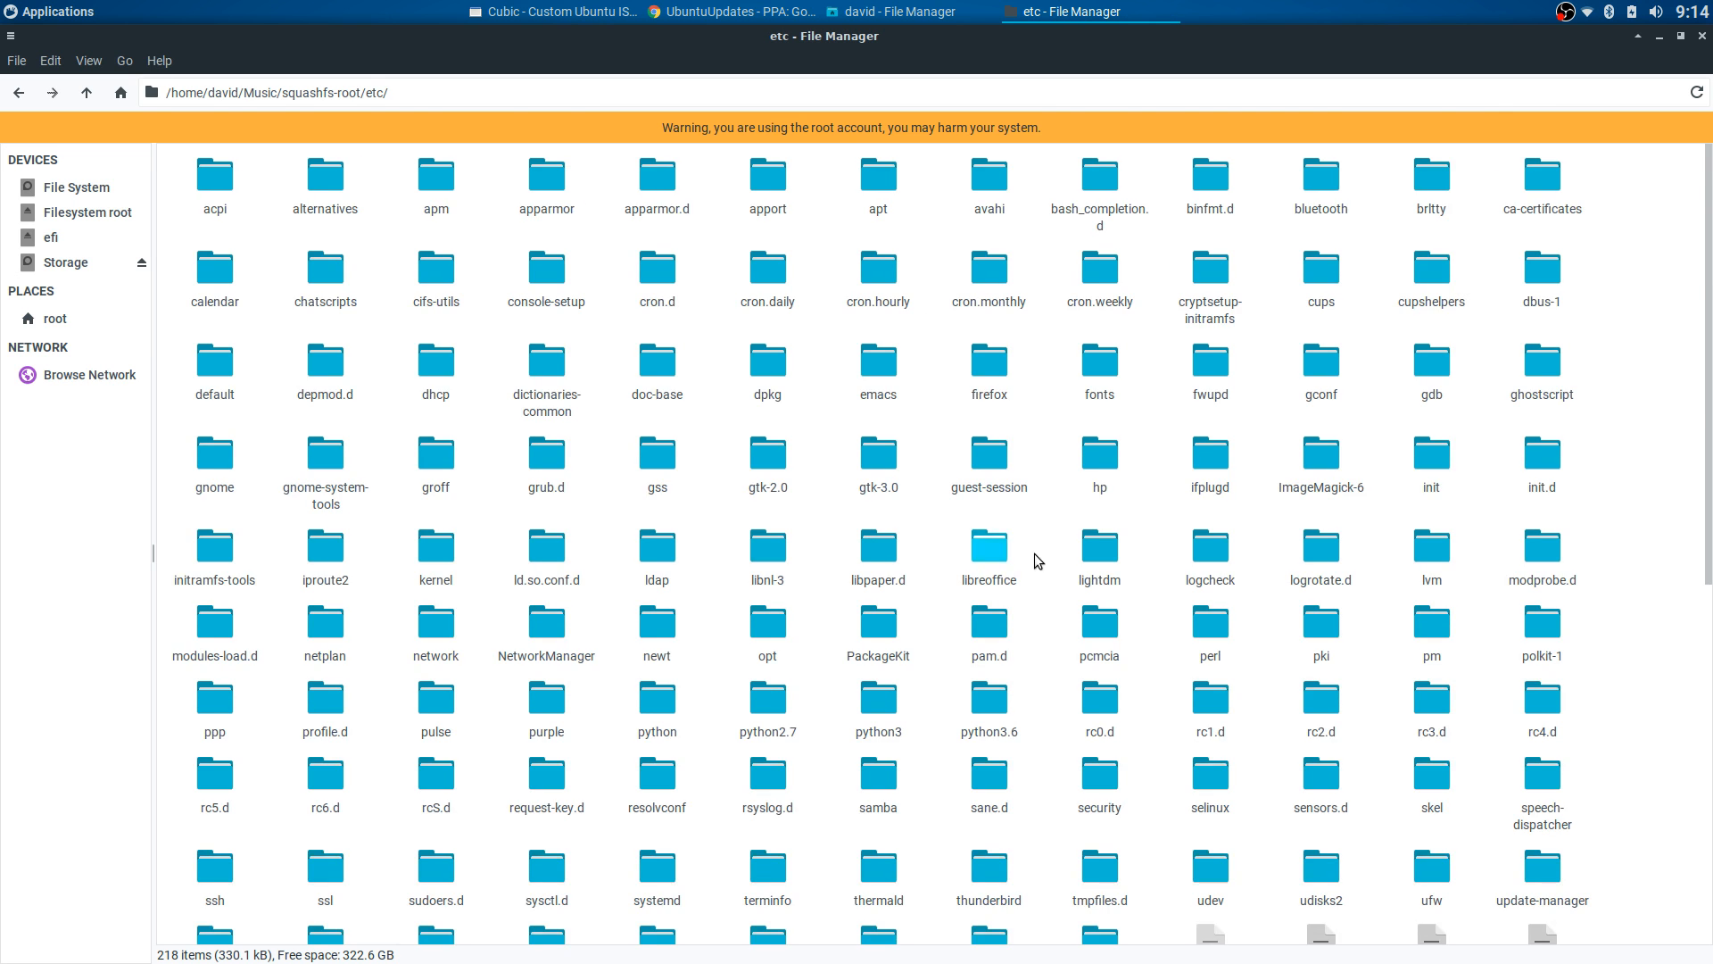
pyautogui.scroll(-3, 1042, 555)
pyautogui.doubleClick(1419, 531)
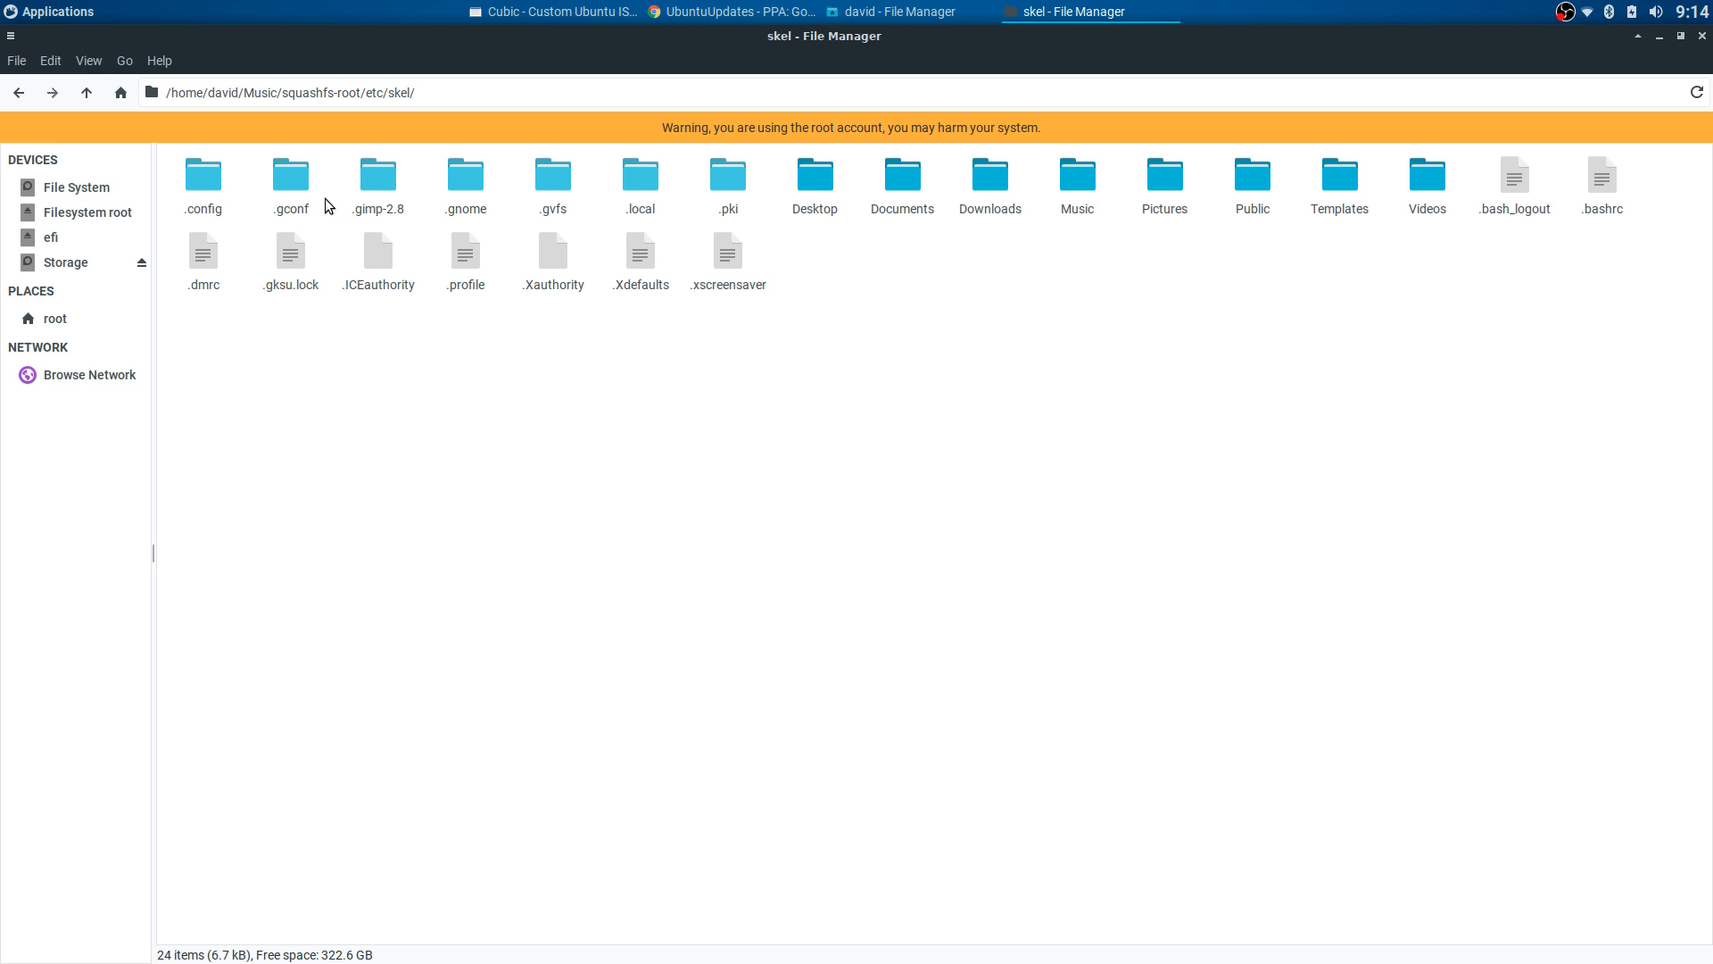
# - Look inside skel's .gimp-2.8 folder, then return to skel
pyautogui.click(380, 183)
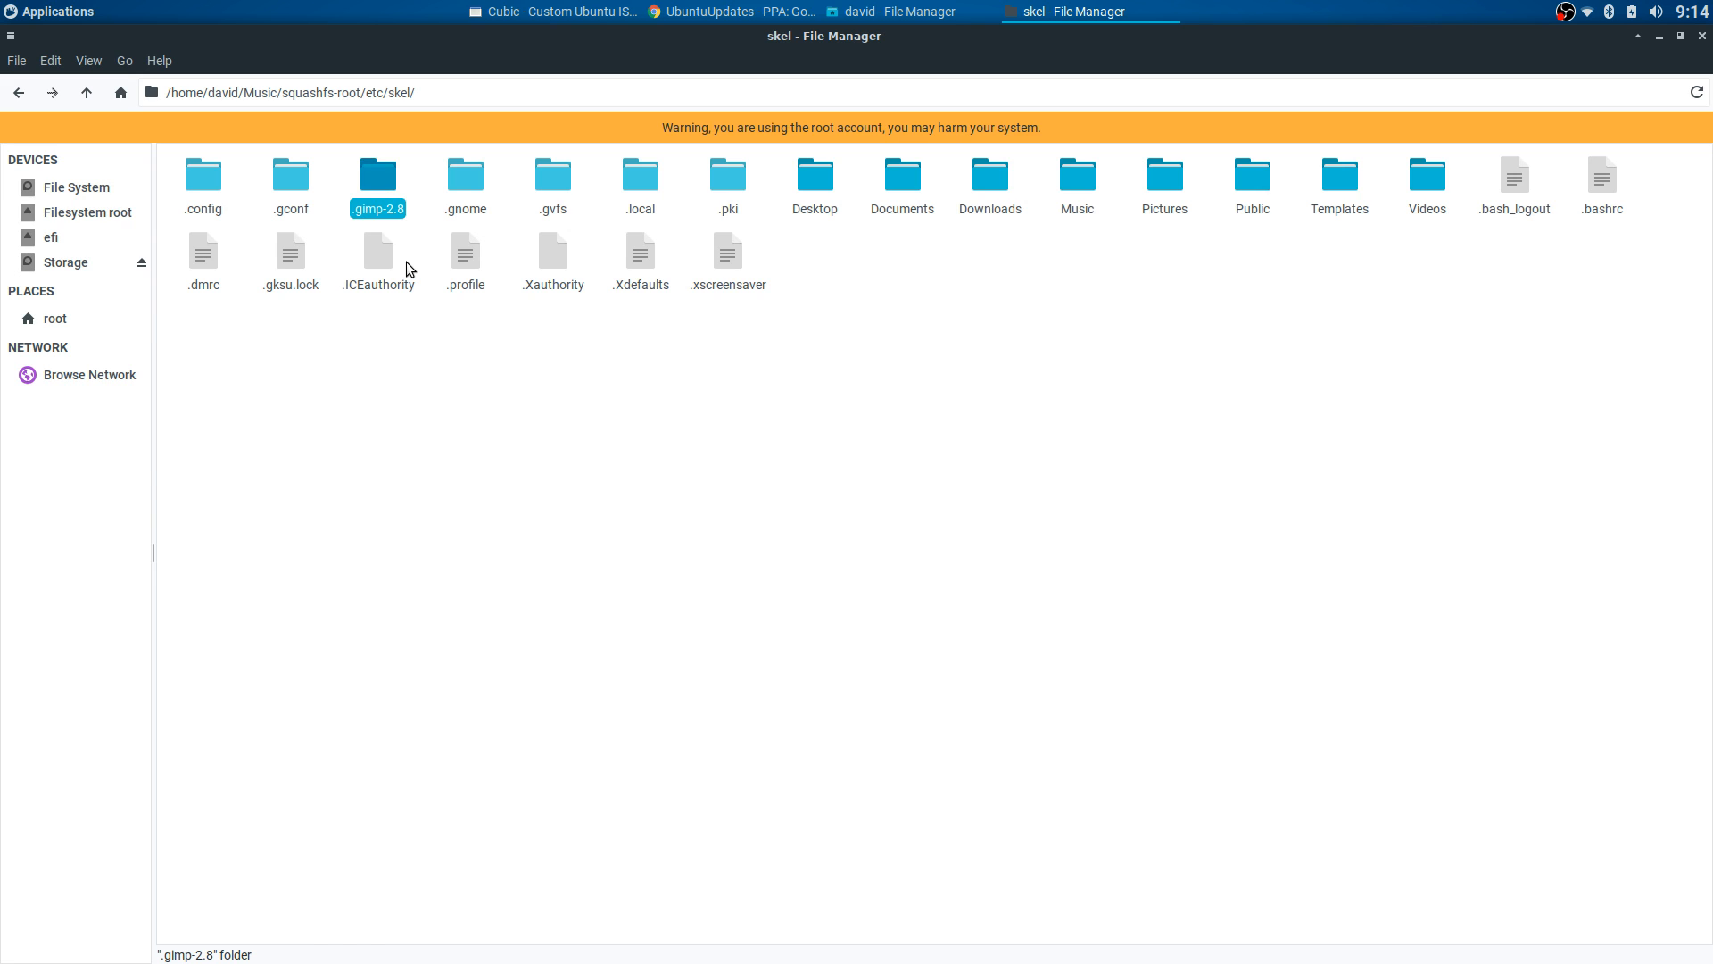
pyautogui.click(322, 187)
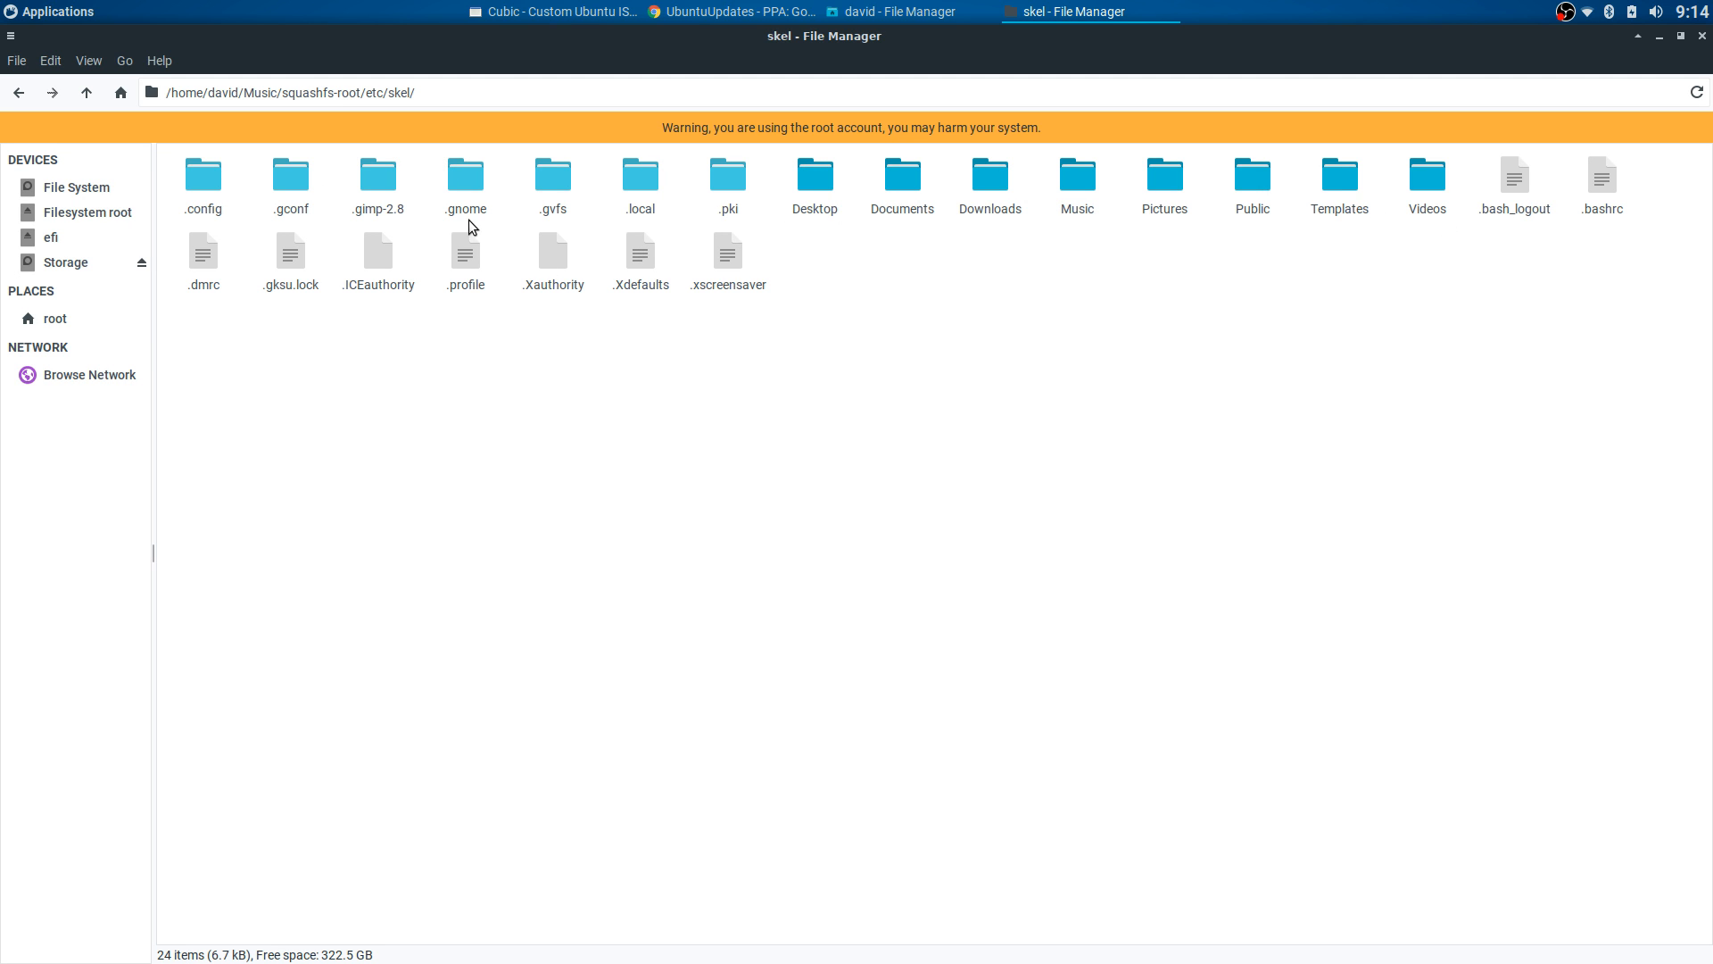
pyautogui.click(383, 187)
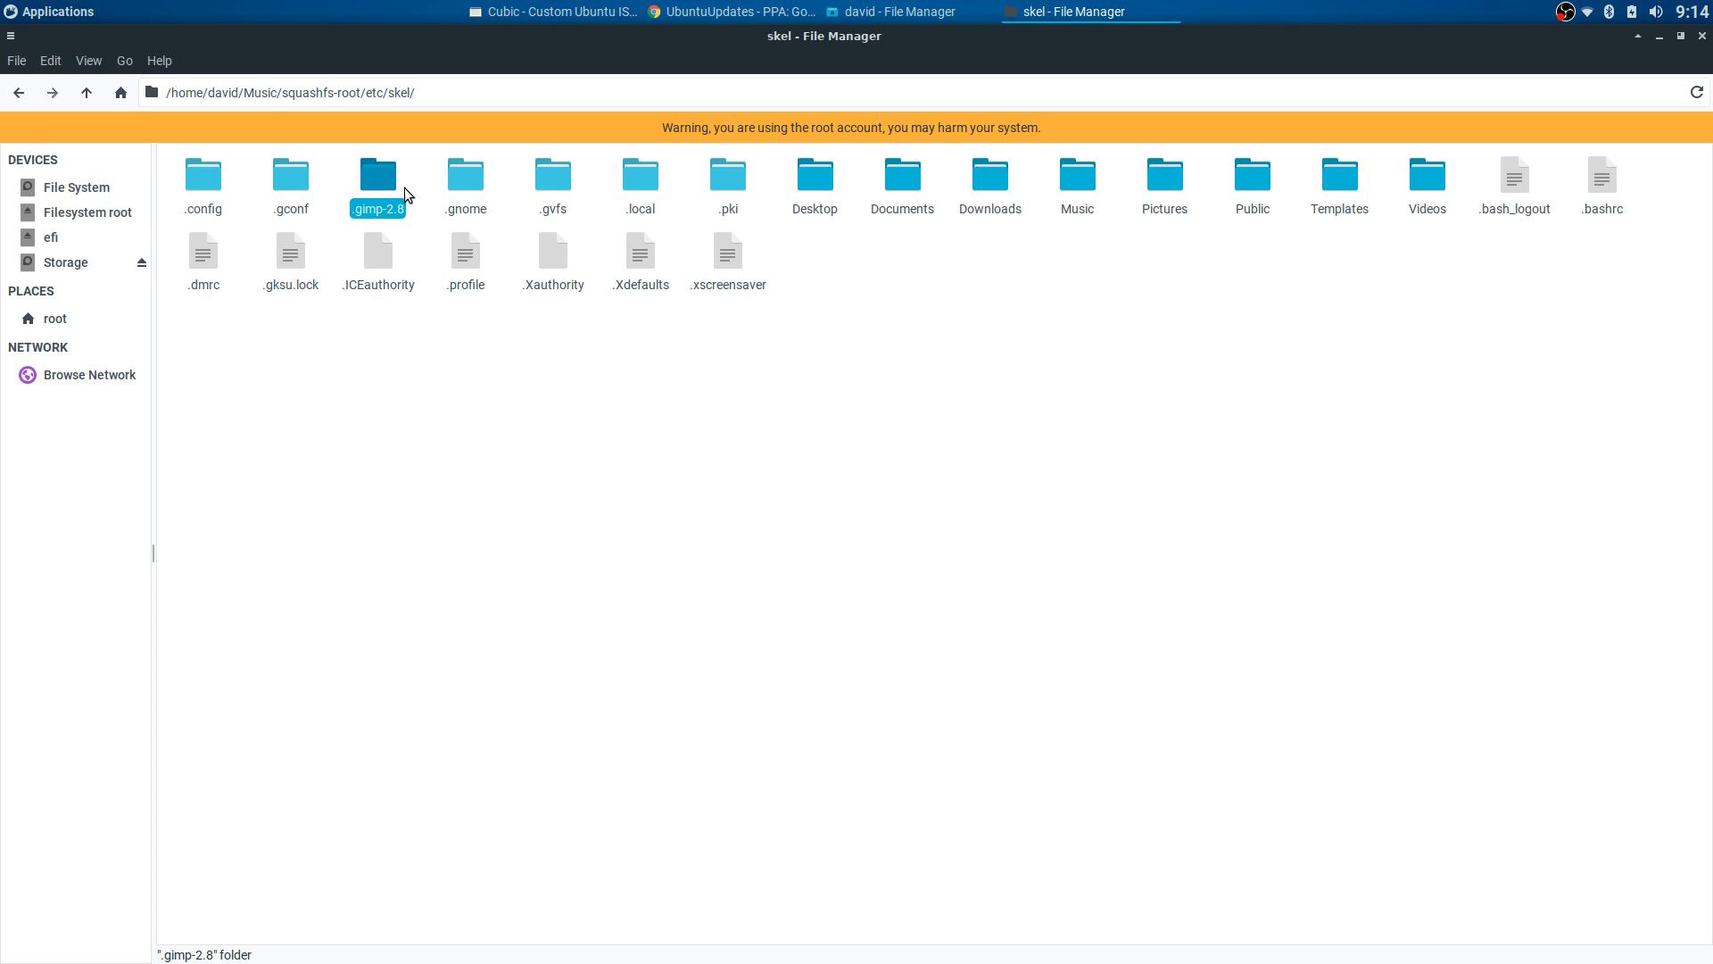
pyautogui.click(98, 13)
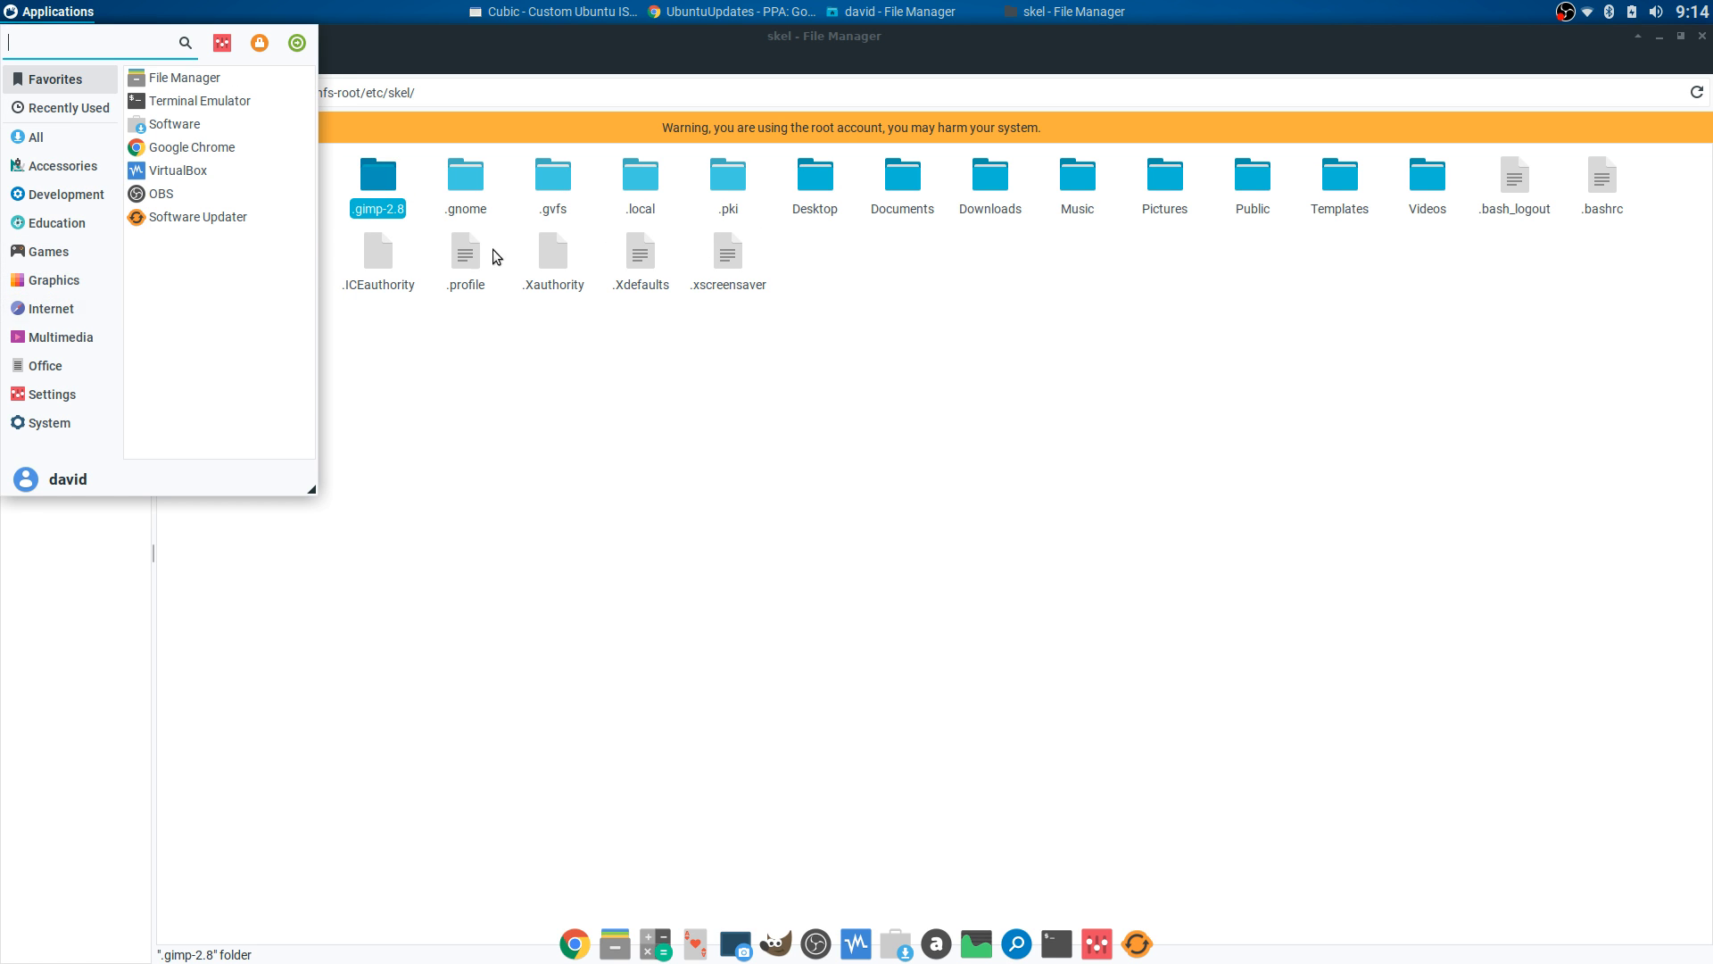
pyautogui.click(420, 215)
pyautogui.click(419, 213)
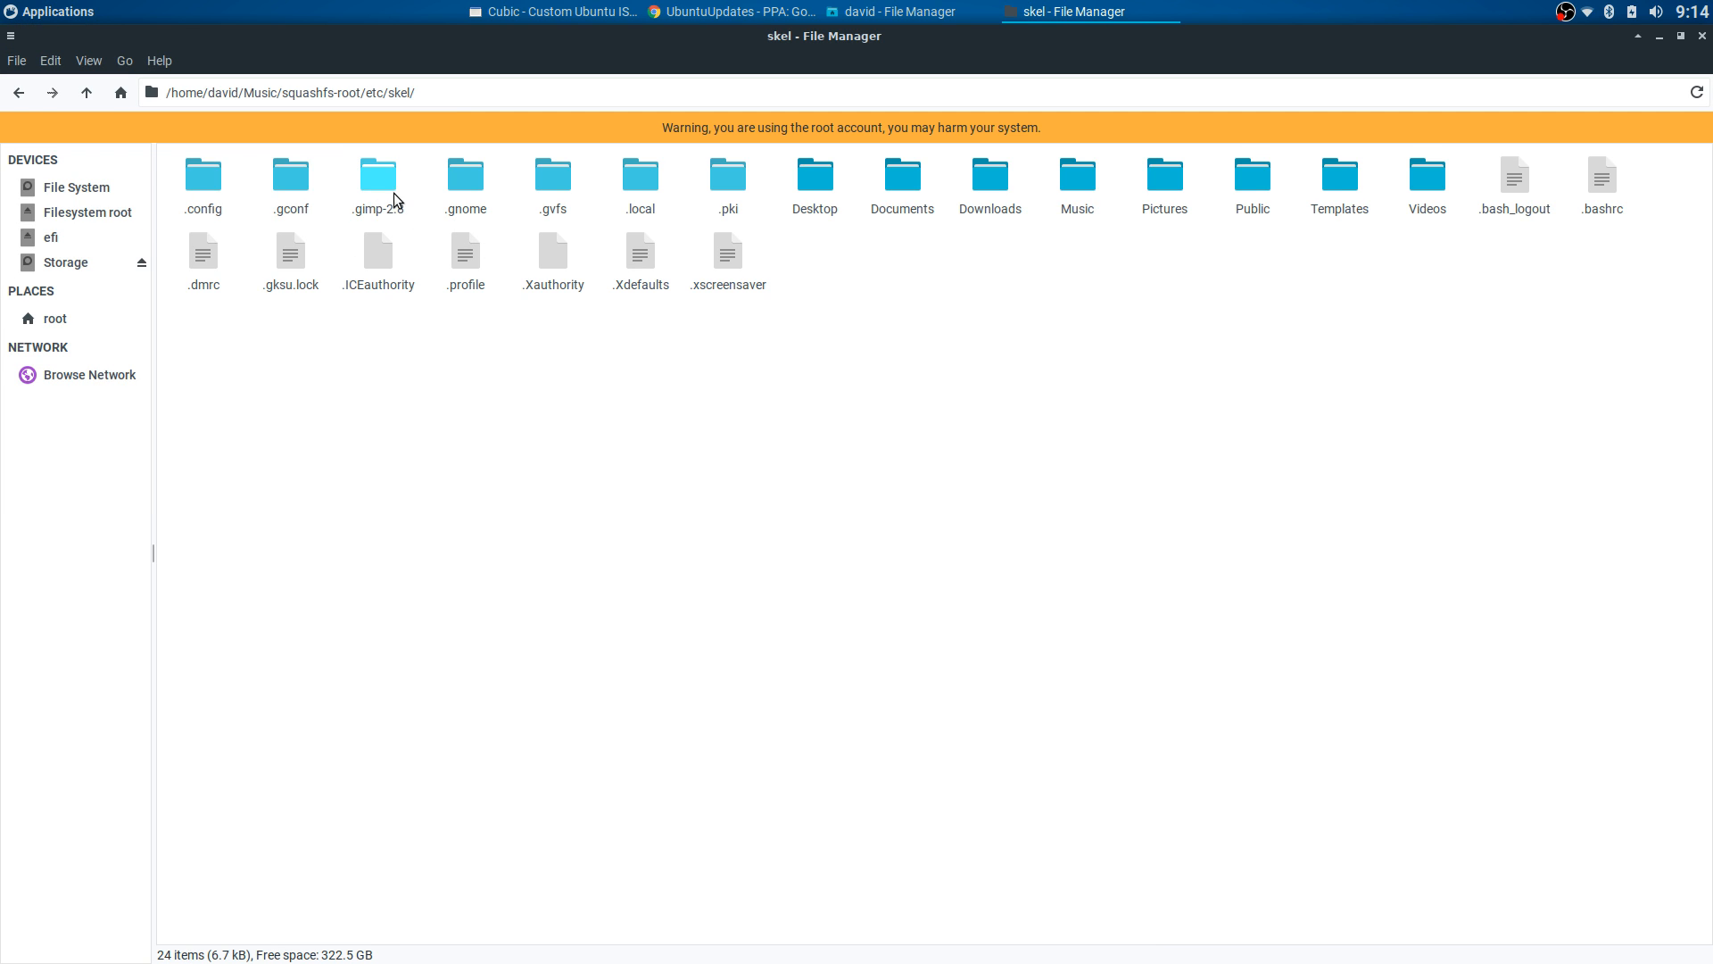
pyautogui.doubleClick(384, 185)
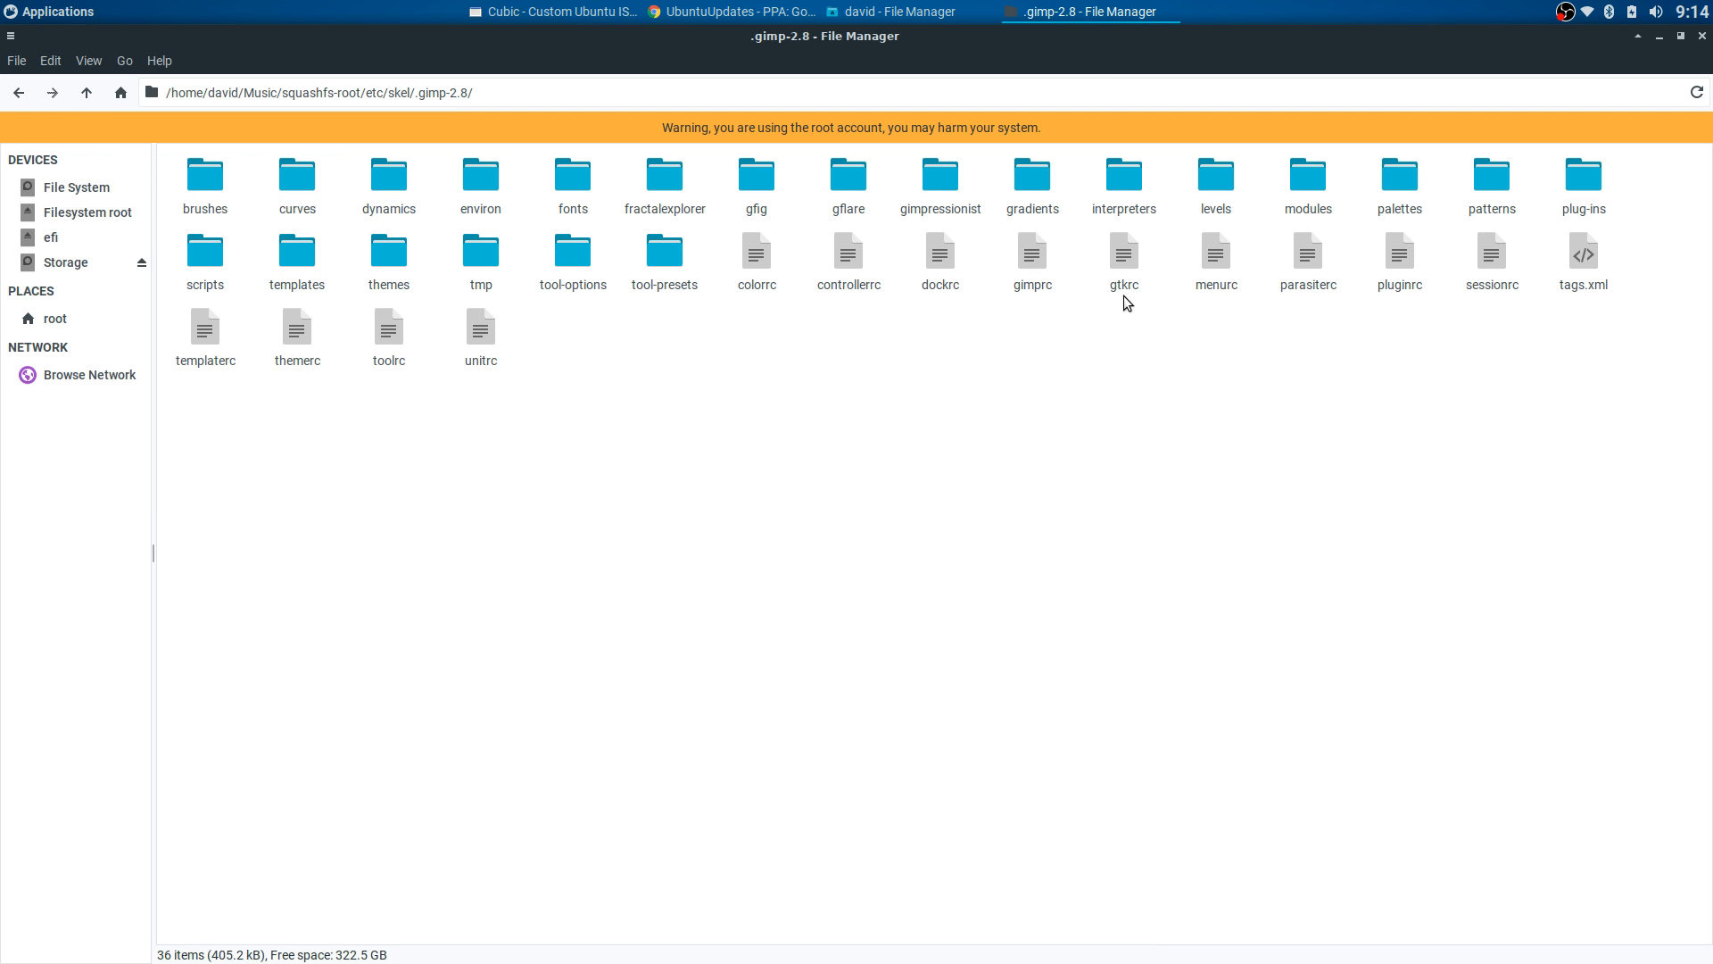
pyautogui.click(17, 93)
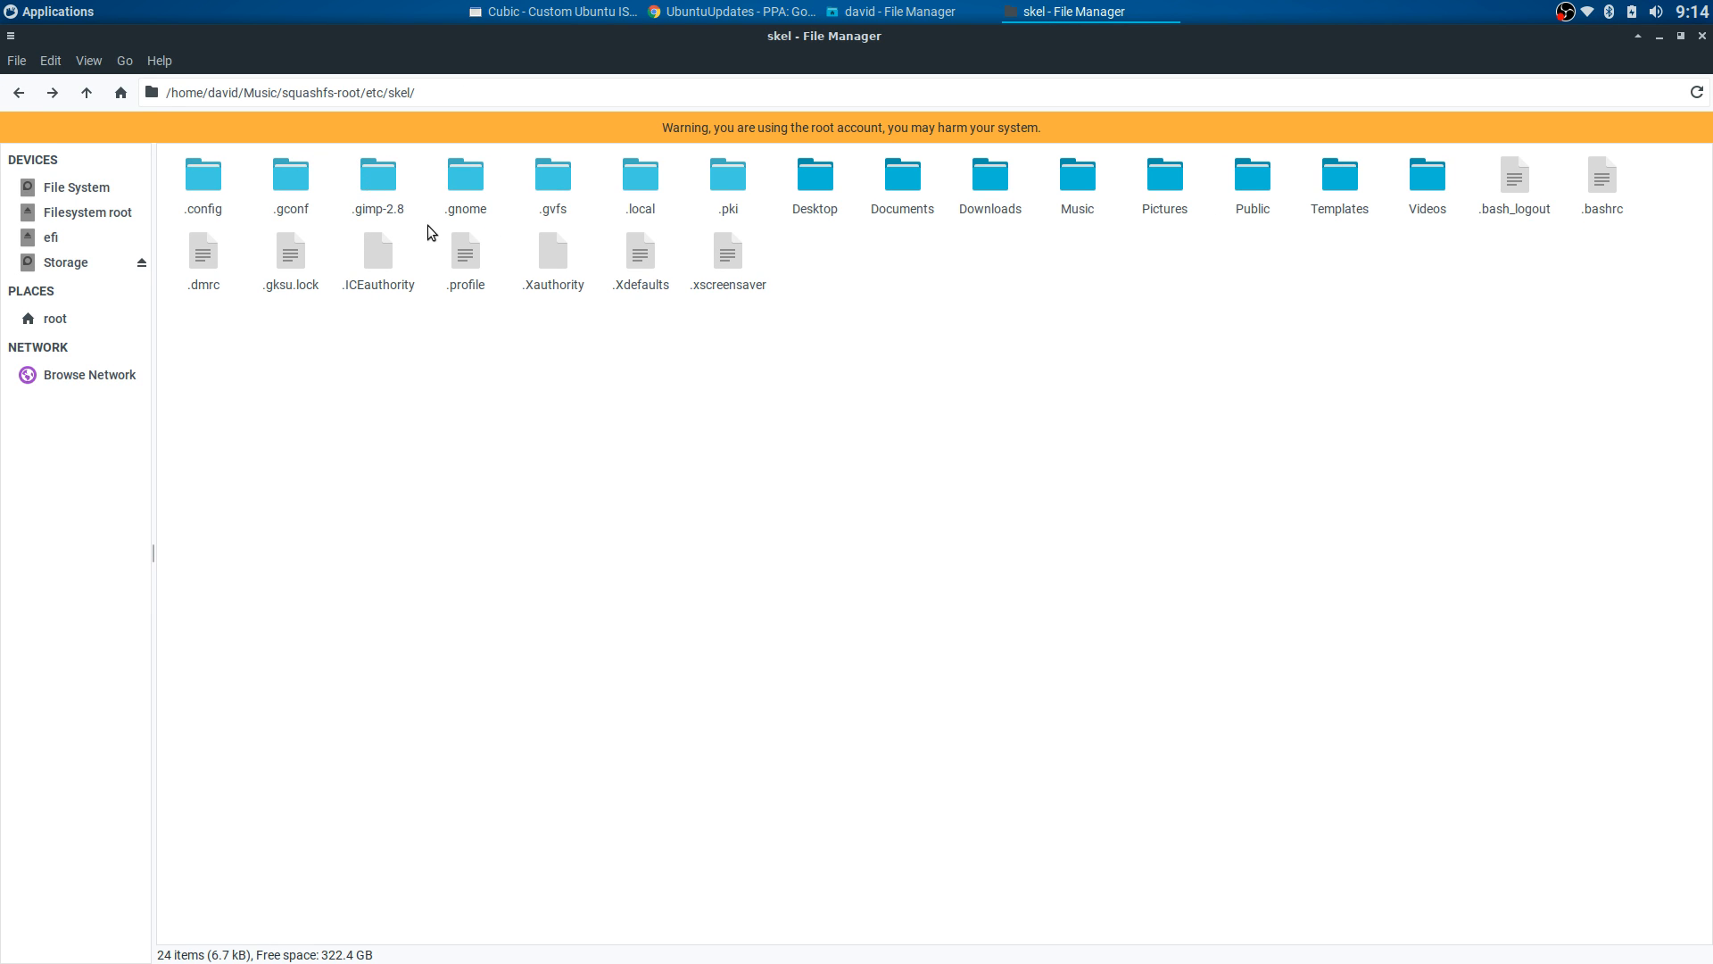
pyautogui.click(379, 183)
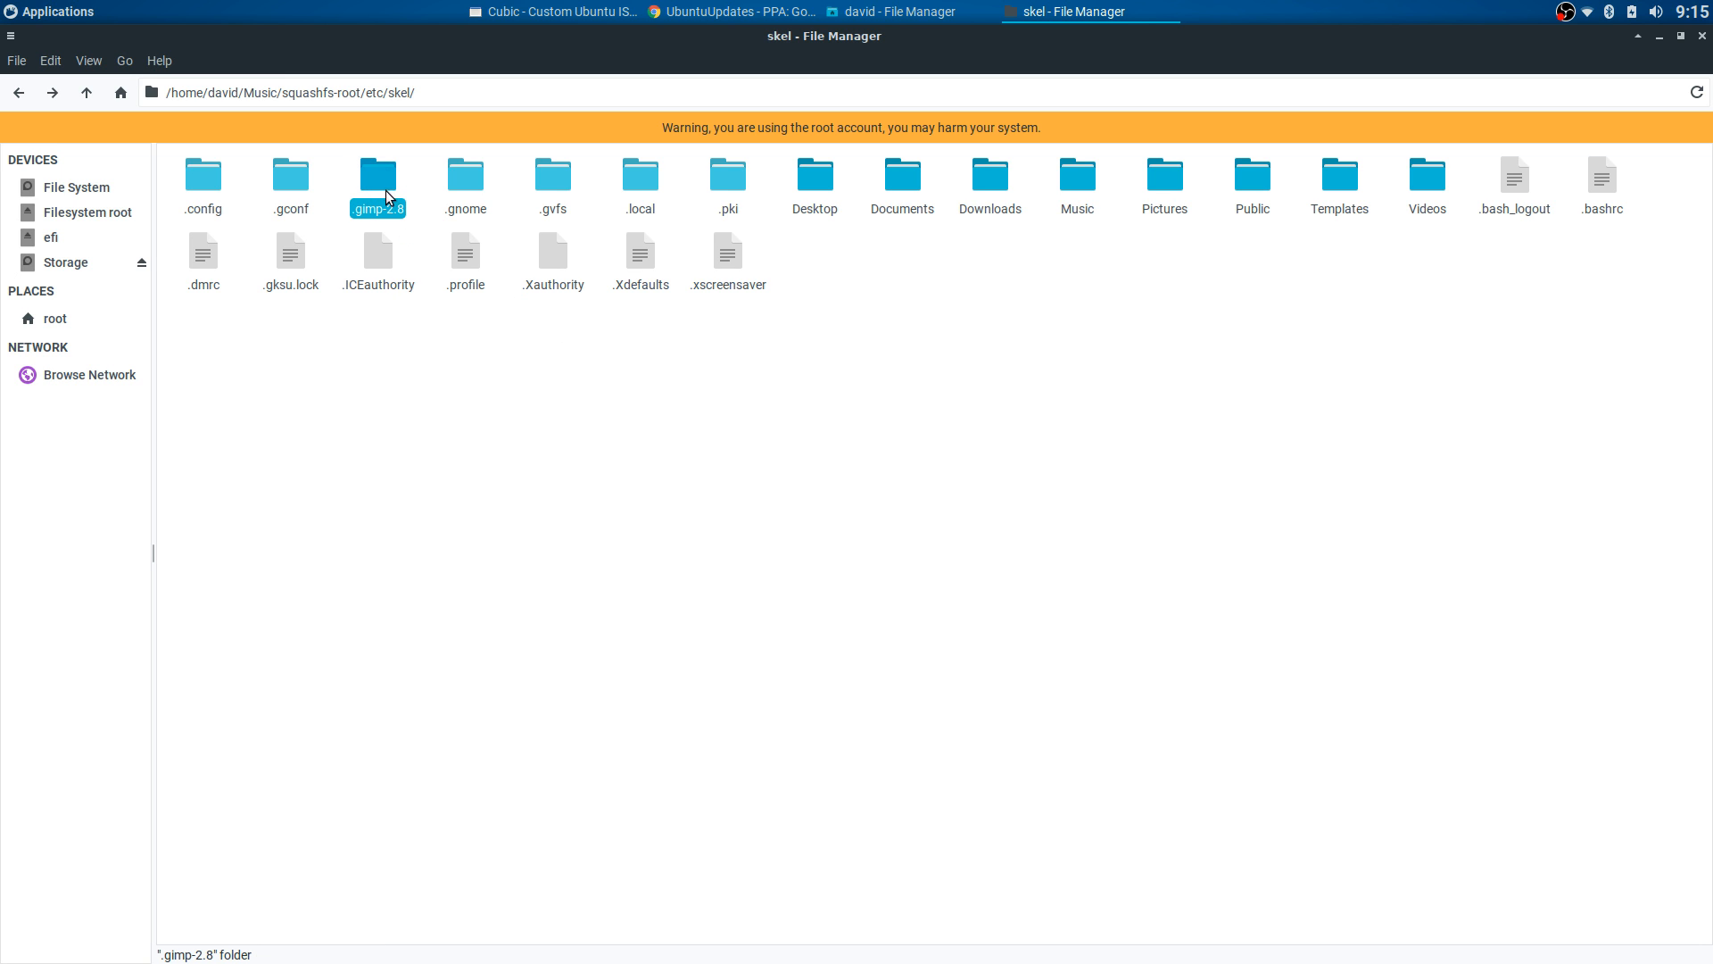
pyautogui.click(327, 167)
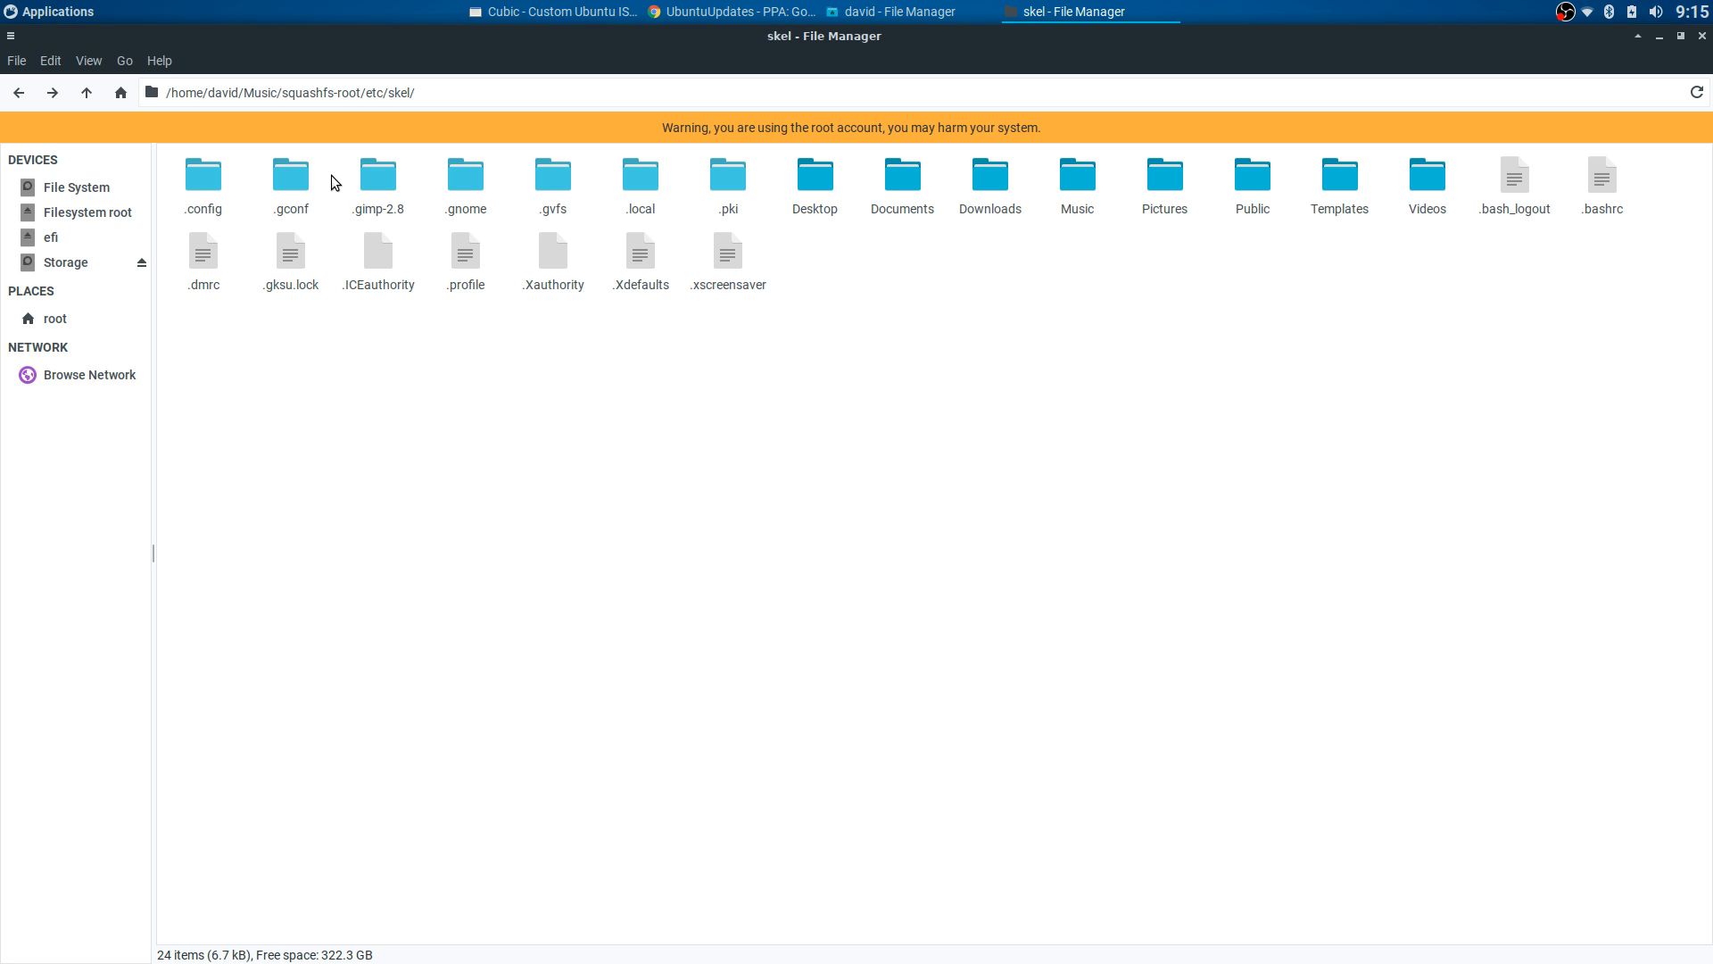
pyautogui.click(379, 178)
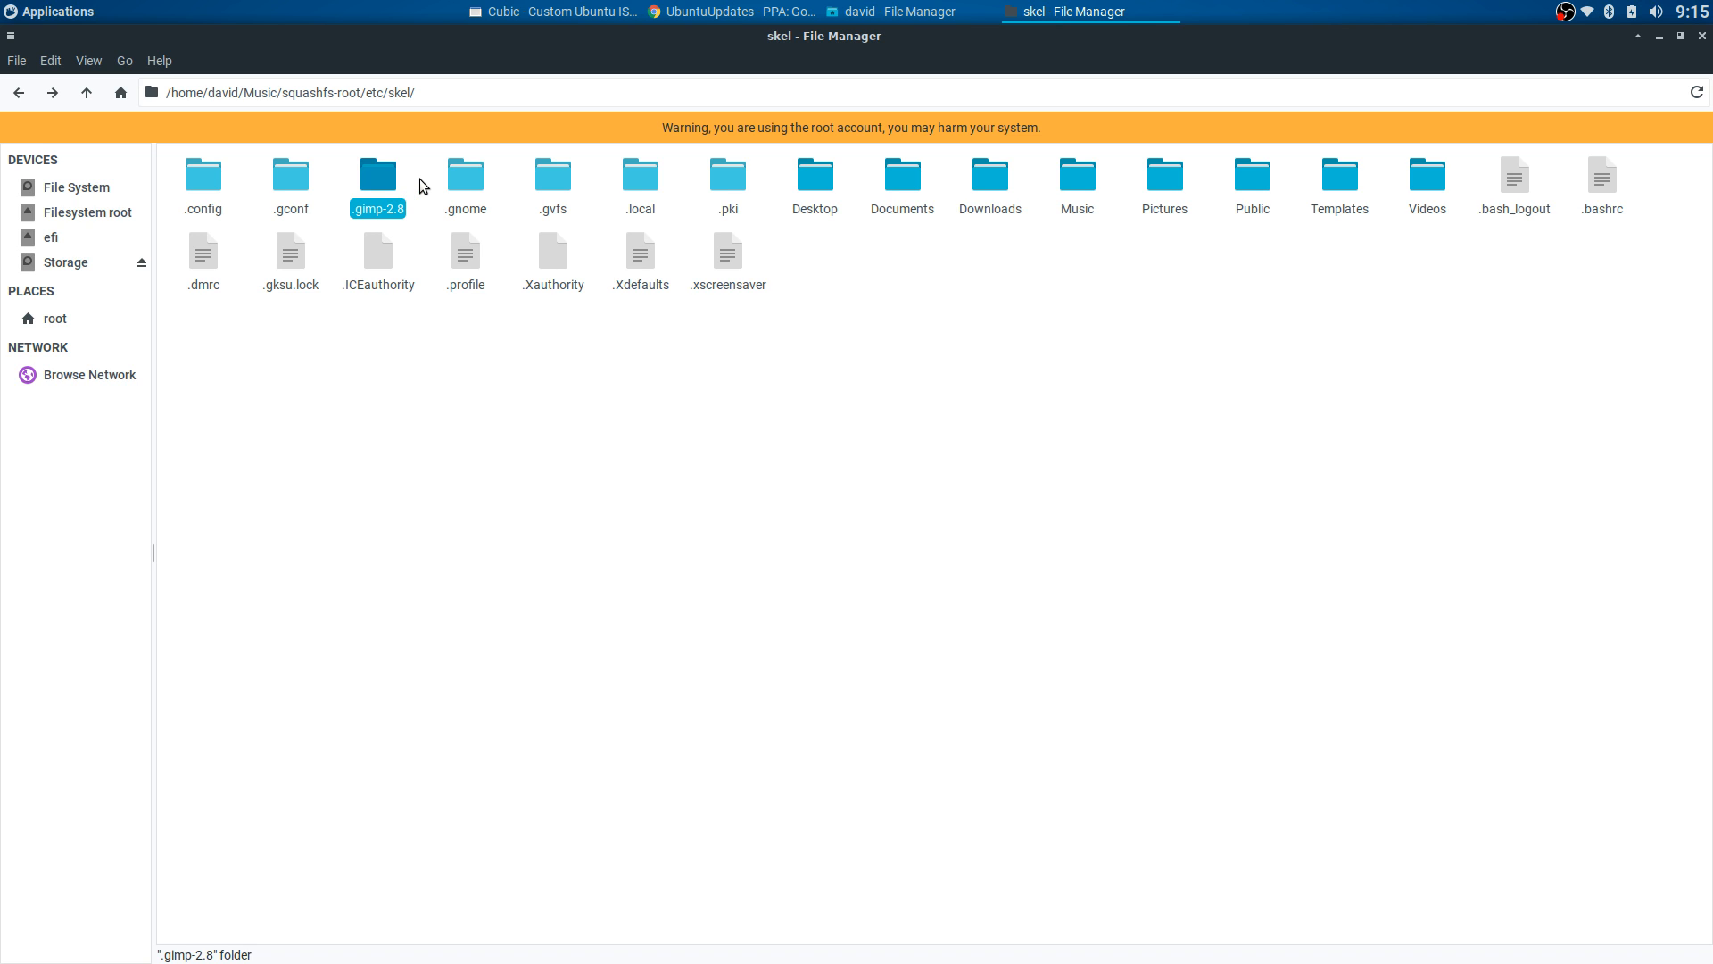
pyautogui.click(420, 185)
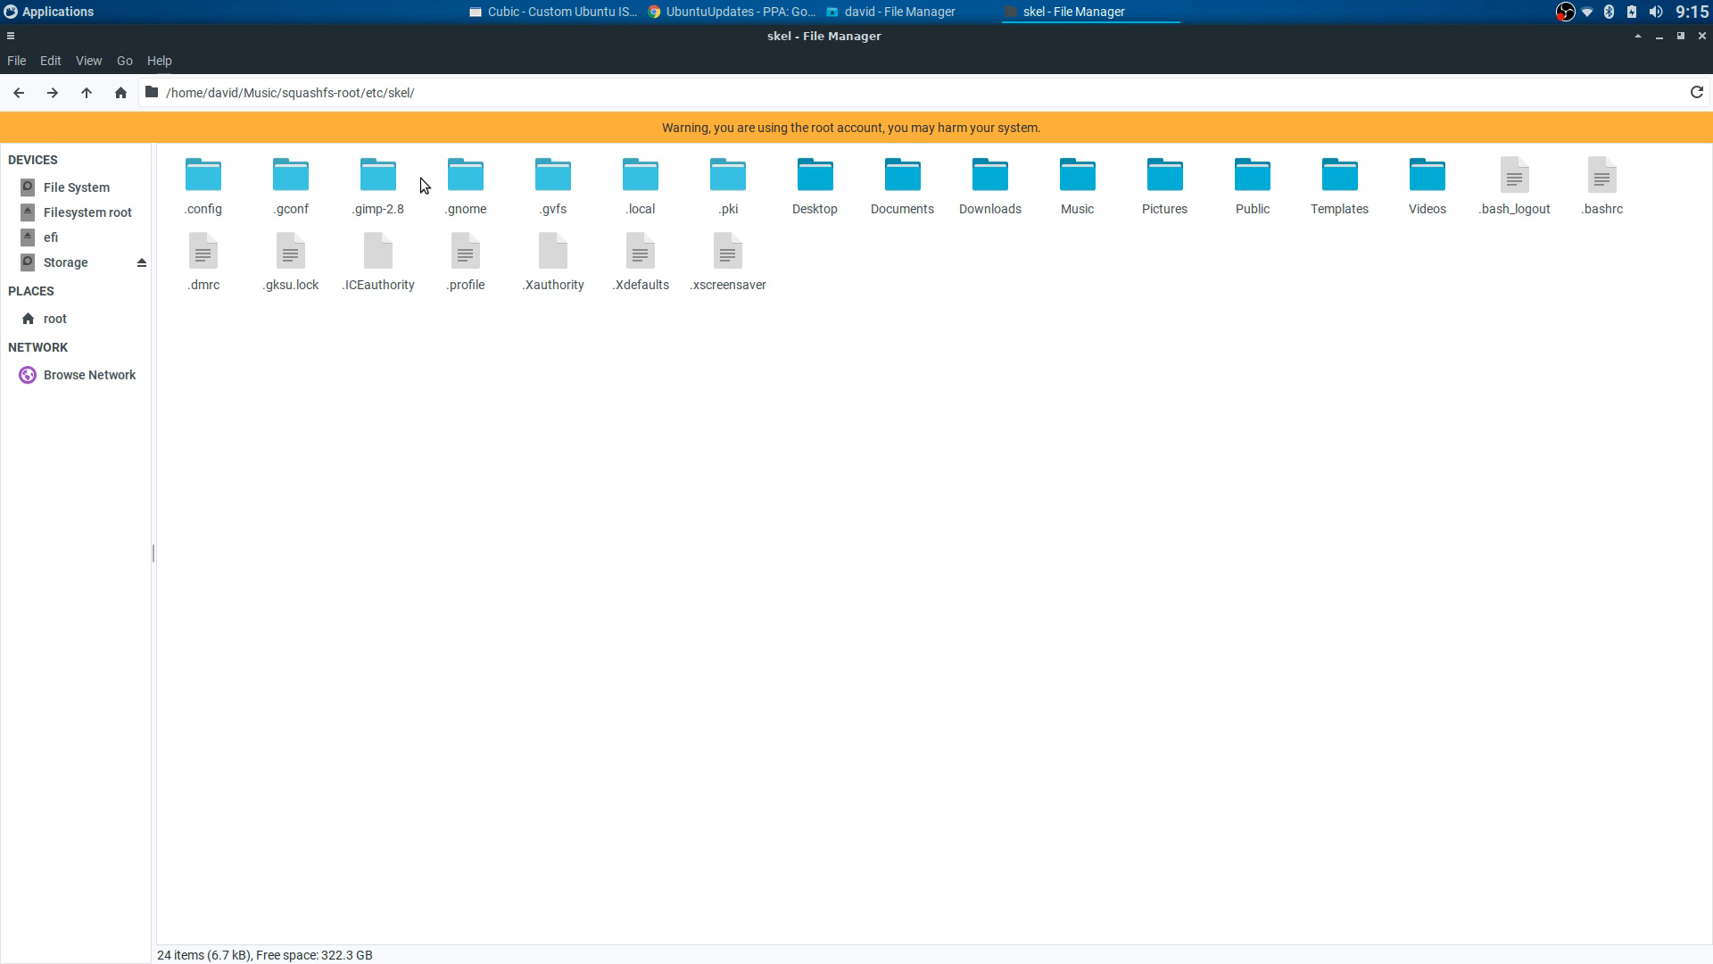
pyautogui.click(375, 187)
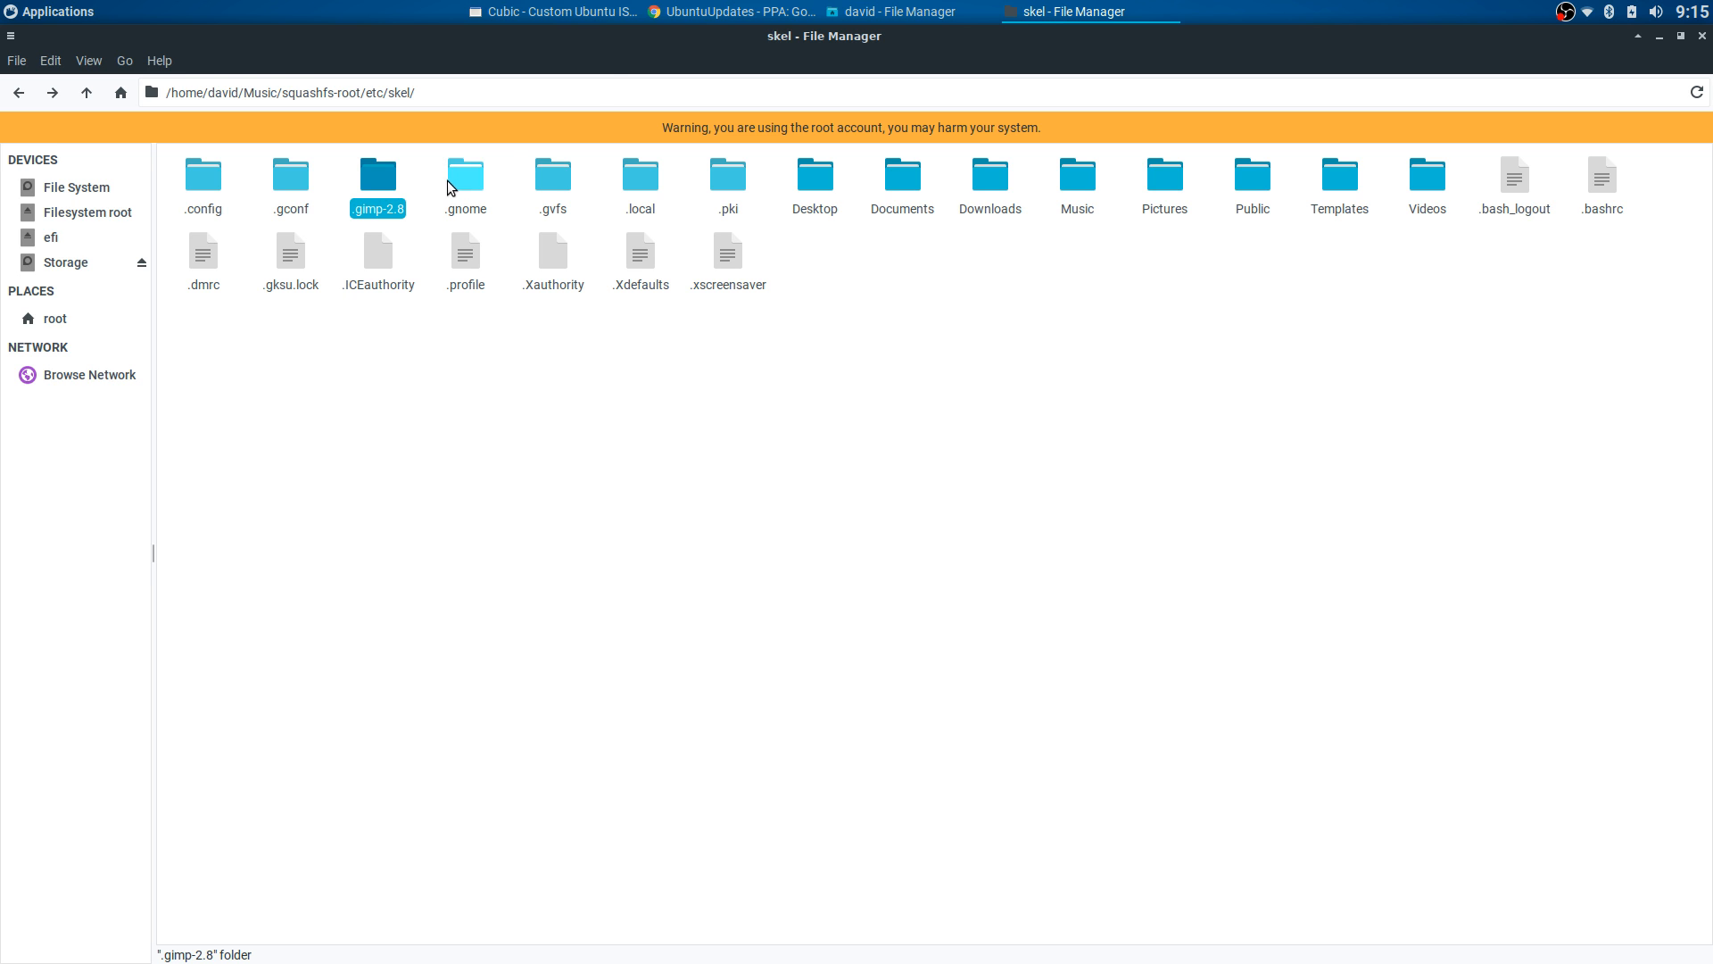
pyautogui.click(554, 11)
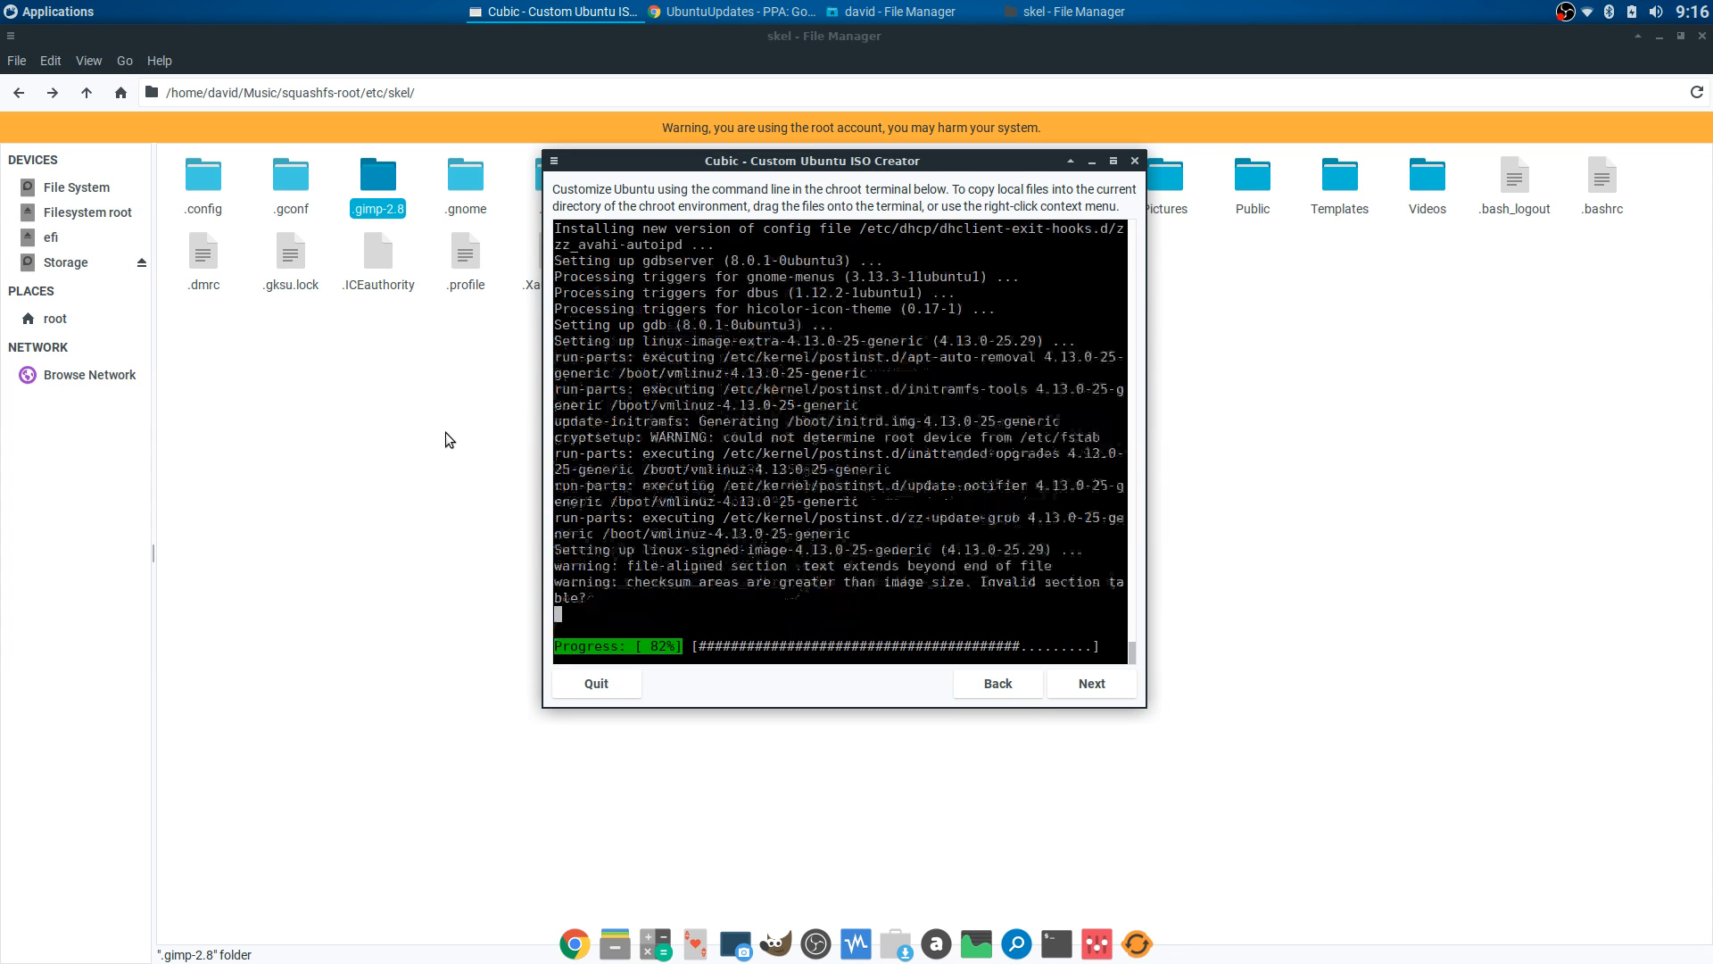
pyautogui.click(448, 425)
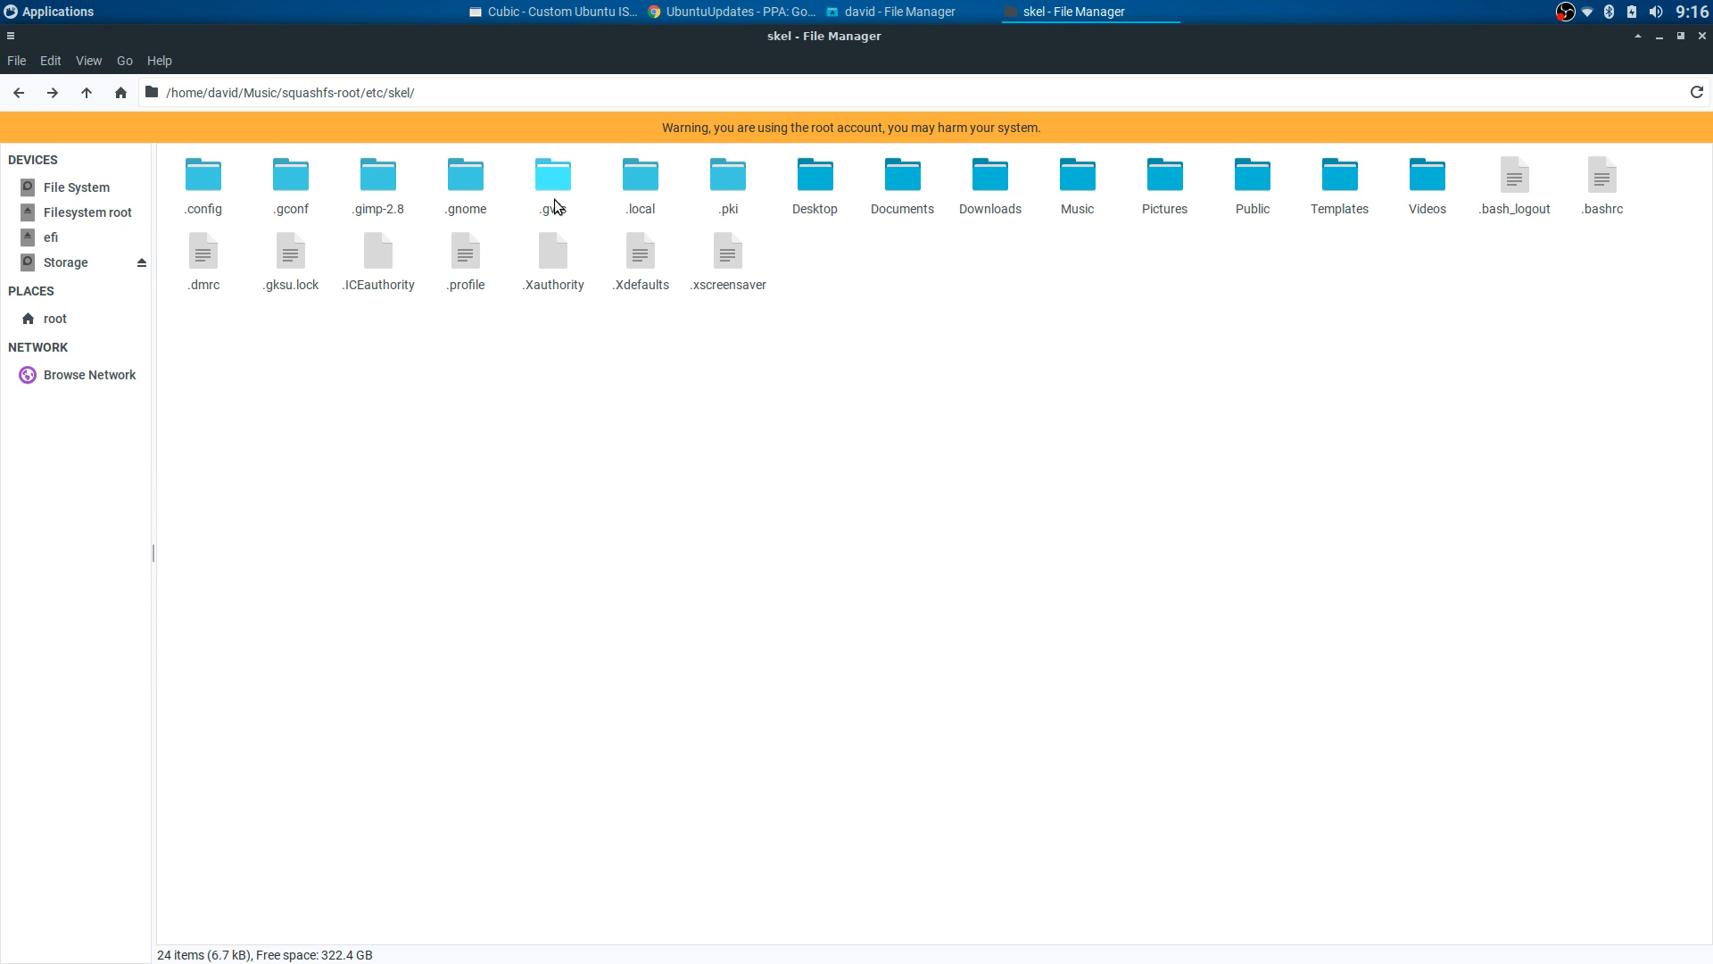
# - Browse skel's .local > share > applications folder, then go back to skel
pyautogui.doubleClick(641, 181)
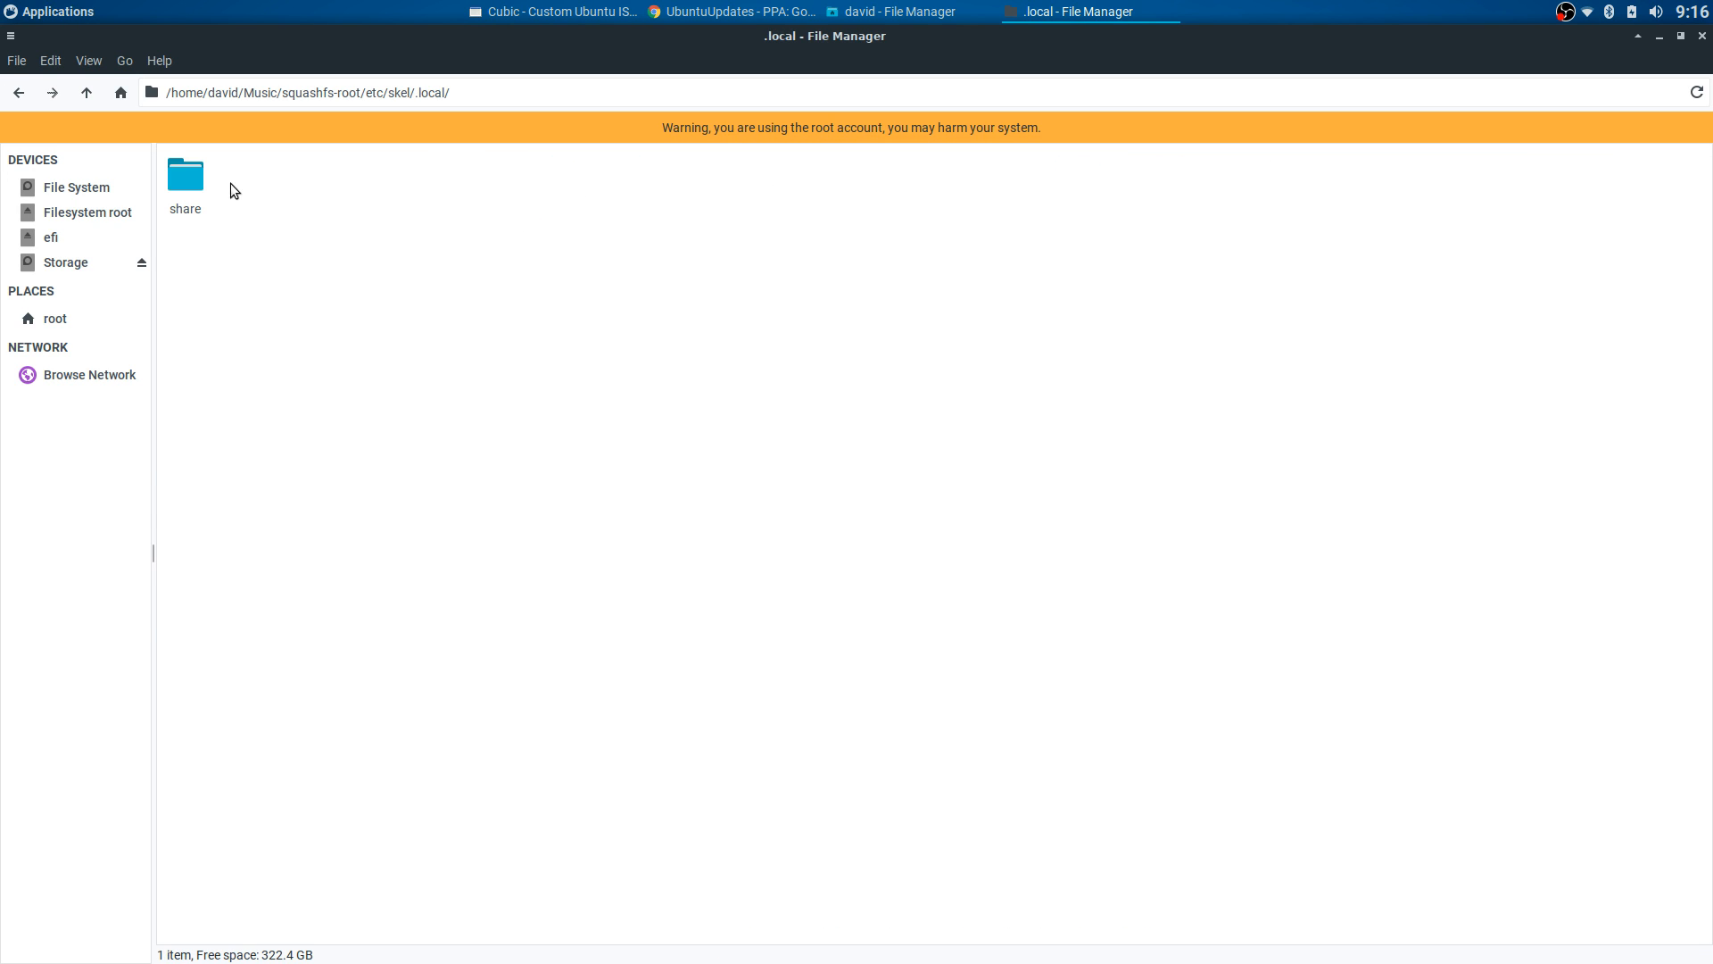
pyautogui.doubleClick(197, 177)
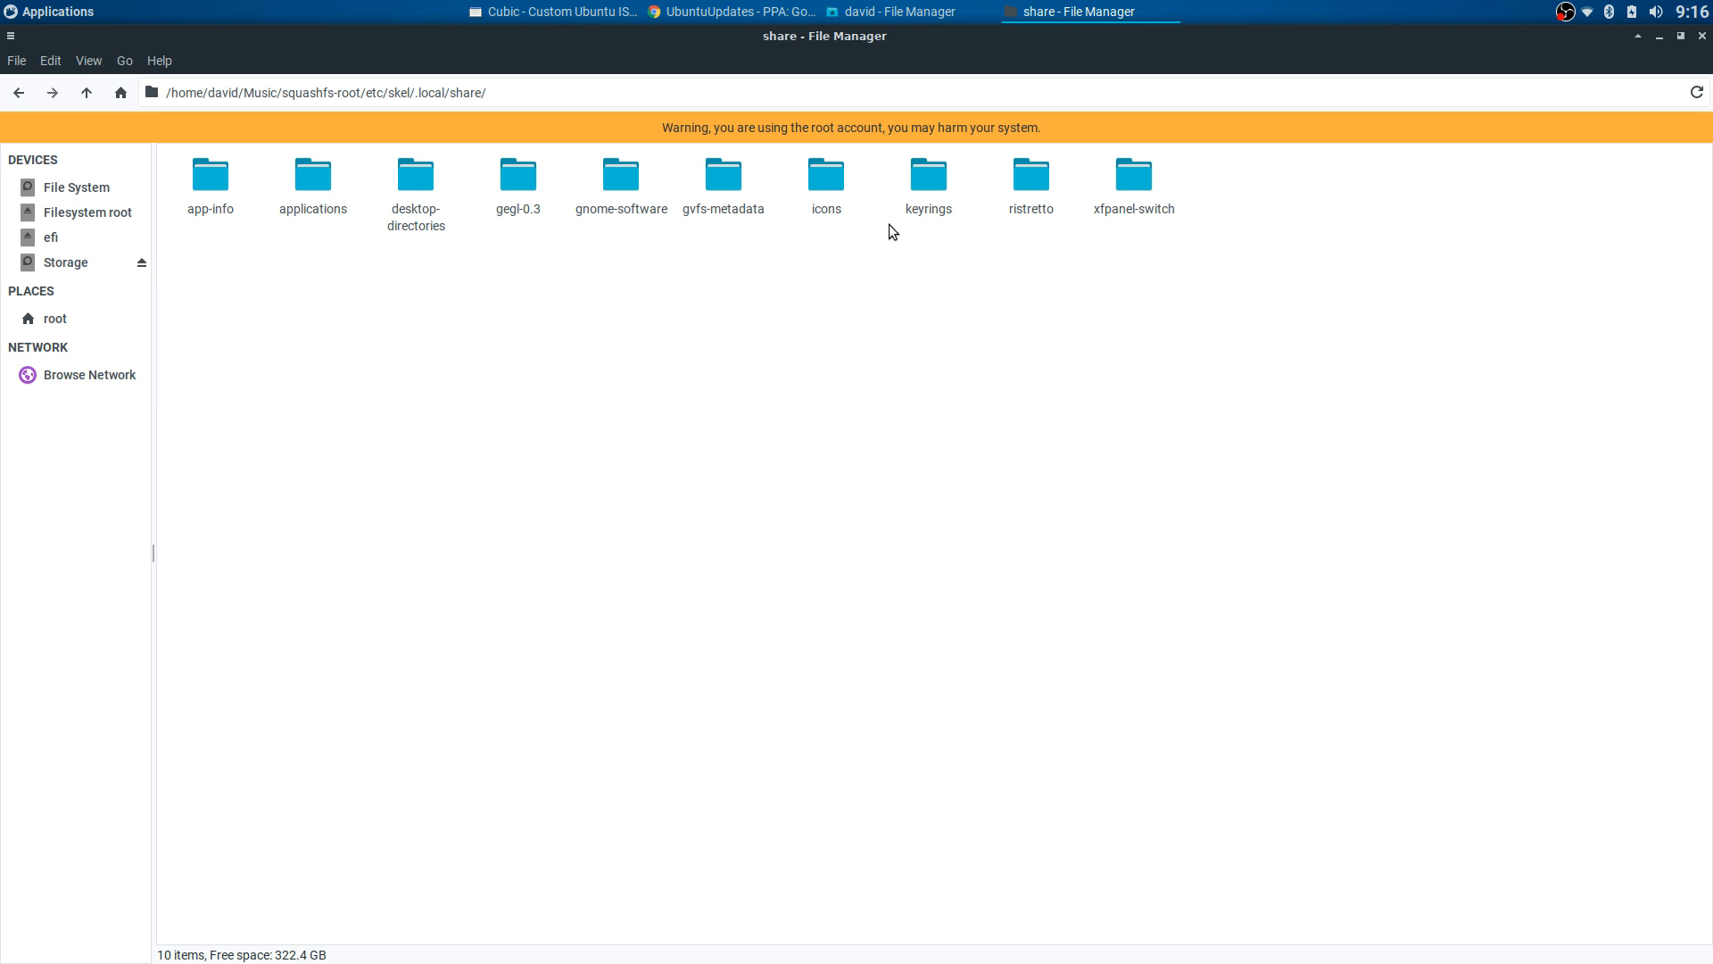
pyautogui.click(623, 189)
pyautogui.doubleClick(313, 183)
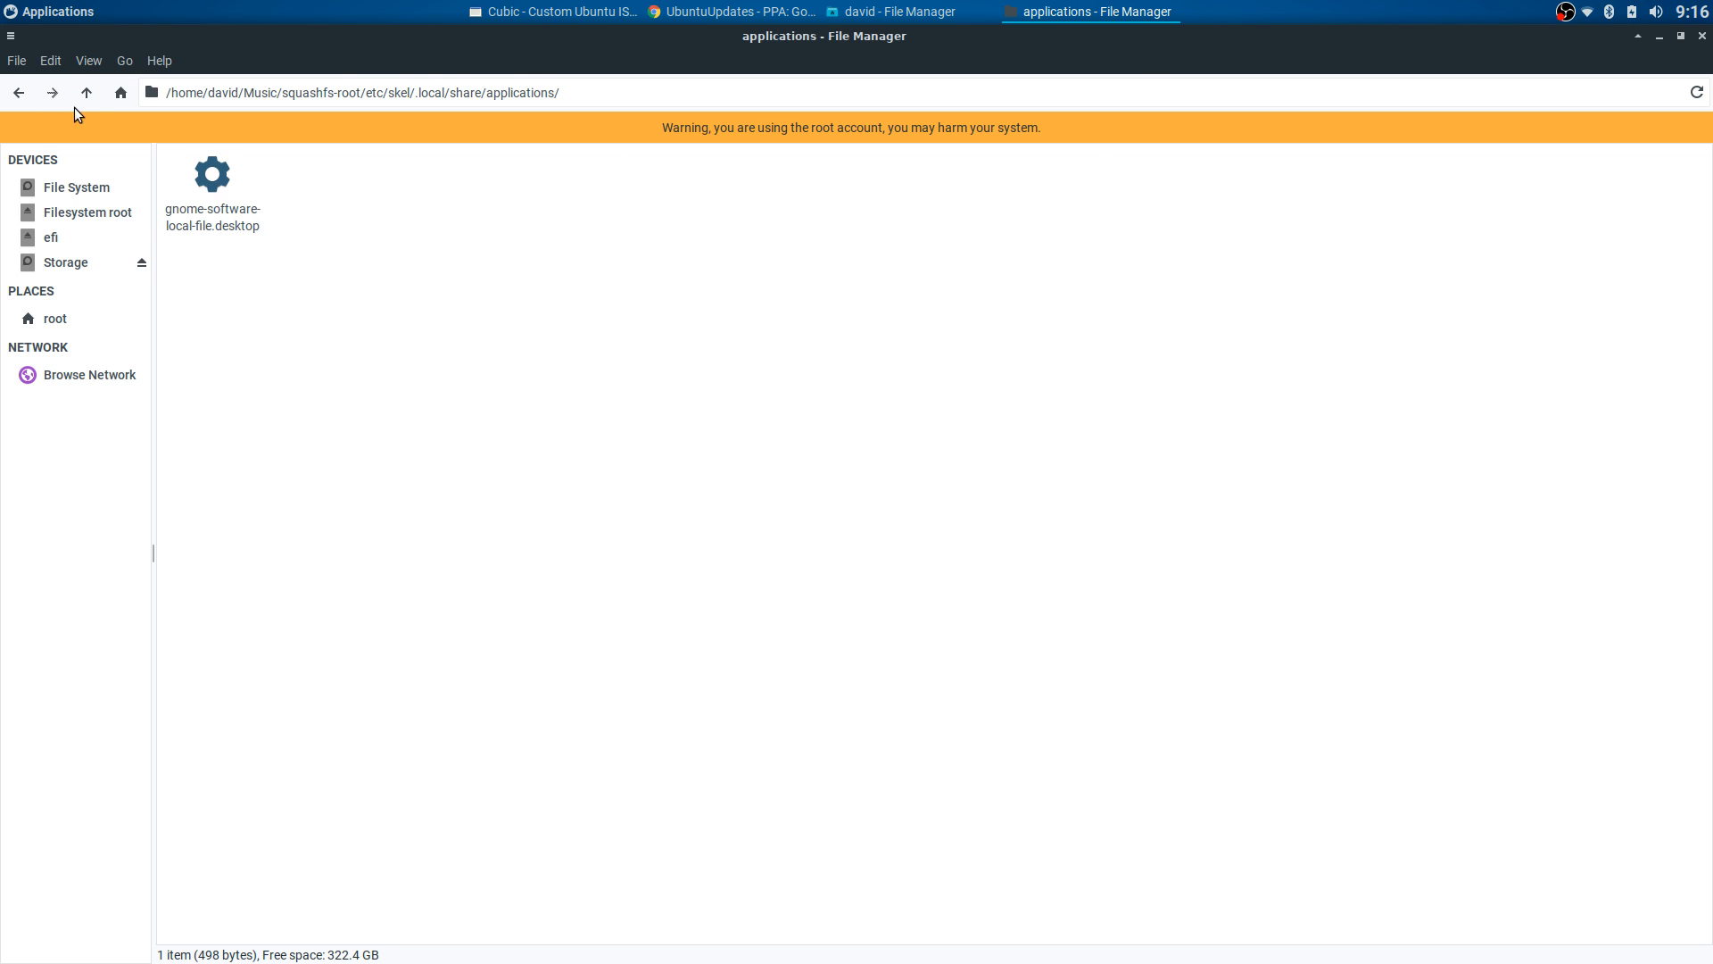
pyautogui.click(19, 92)
pyautogui.click(20, 94)
pyautogui.click(20, 94)
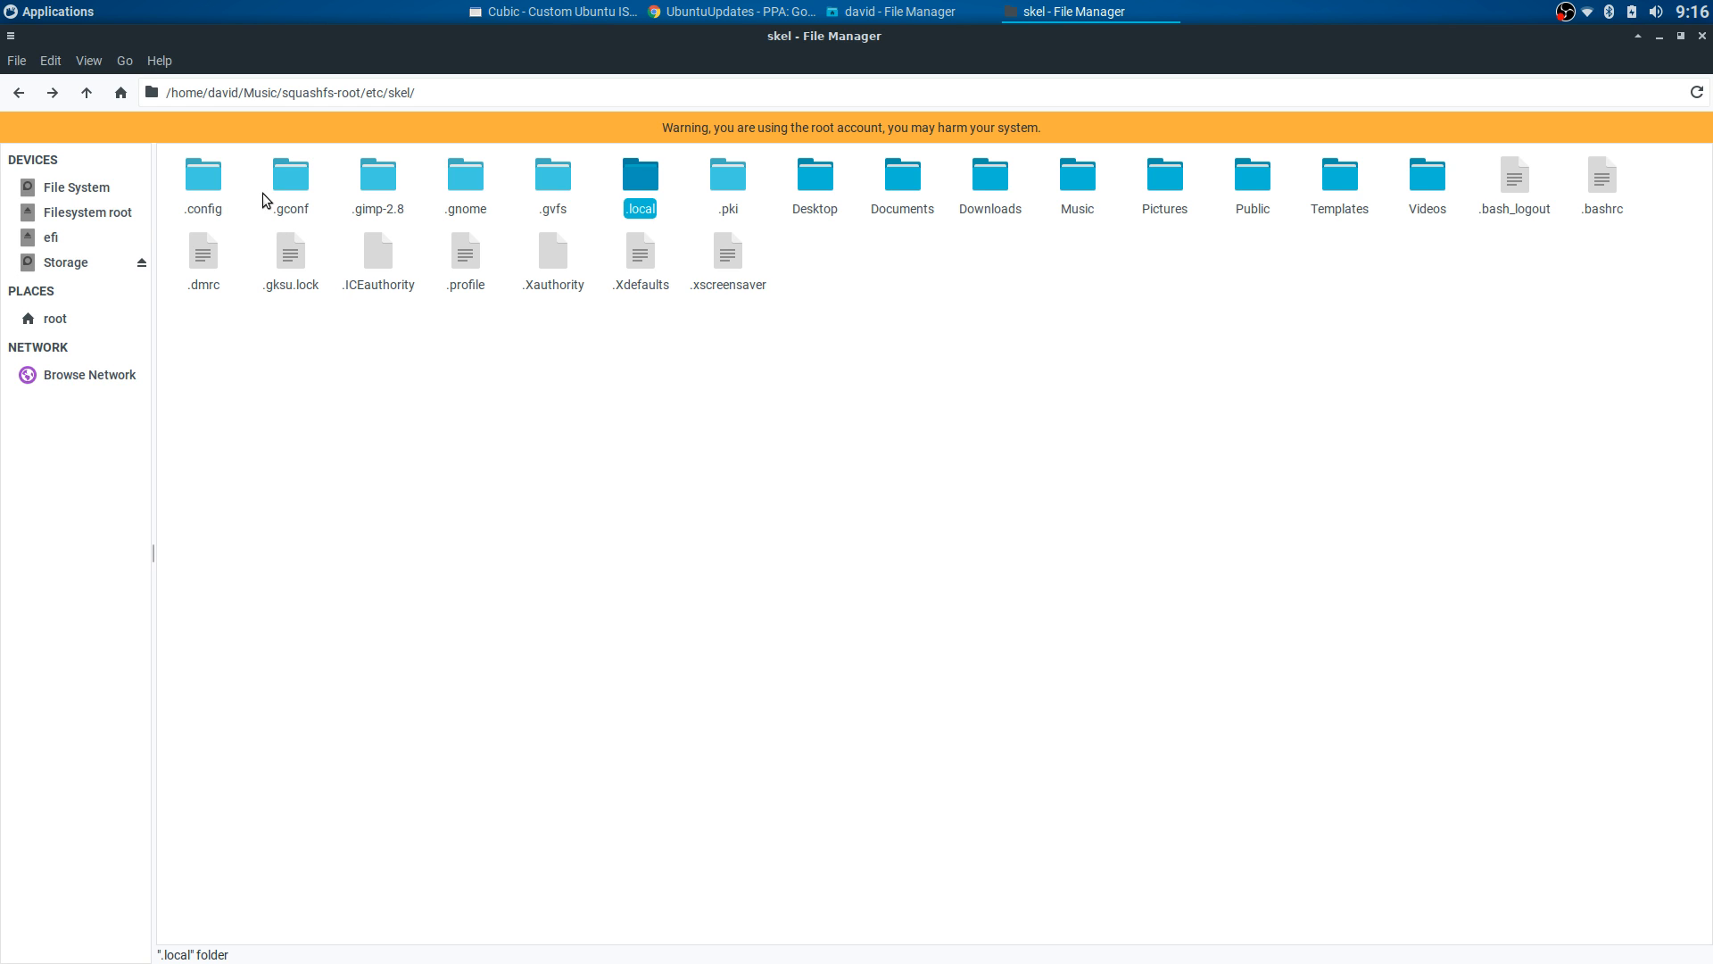
# - Open .config > autostart, which holds light-locker.desktop
pyautogui.click(511, 191)
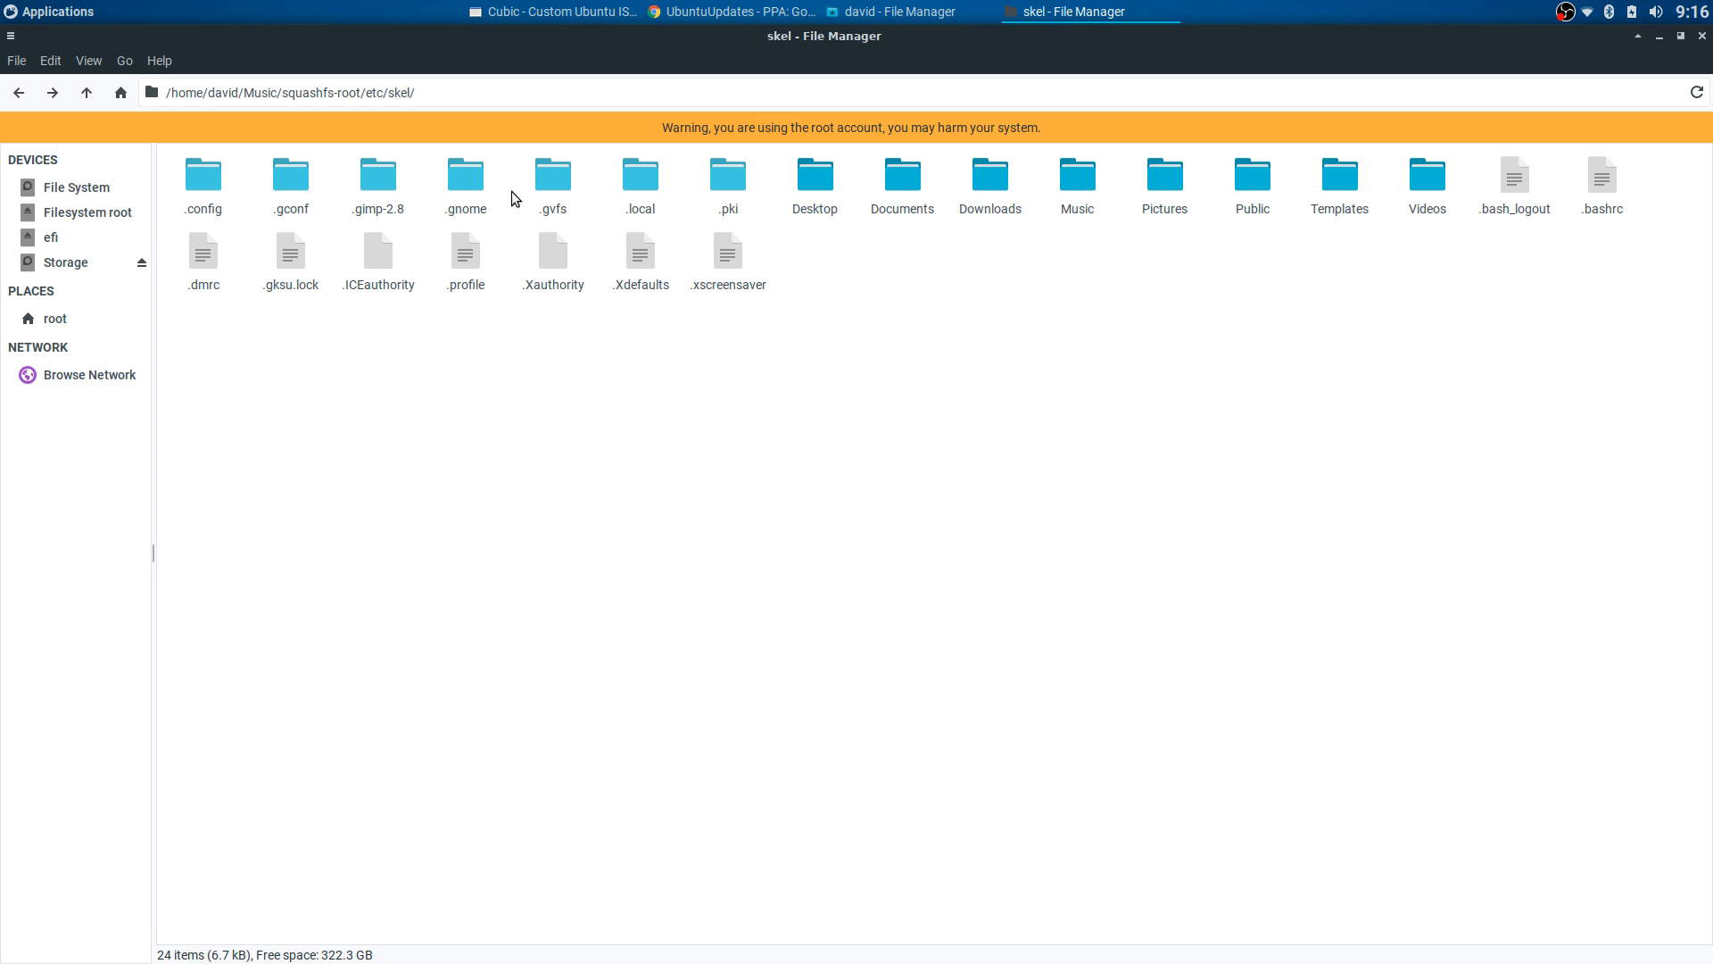
pyautogui.doubleClick(207, 180)
pyautogui.doubleClick(219, 198)
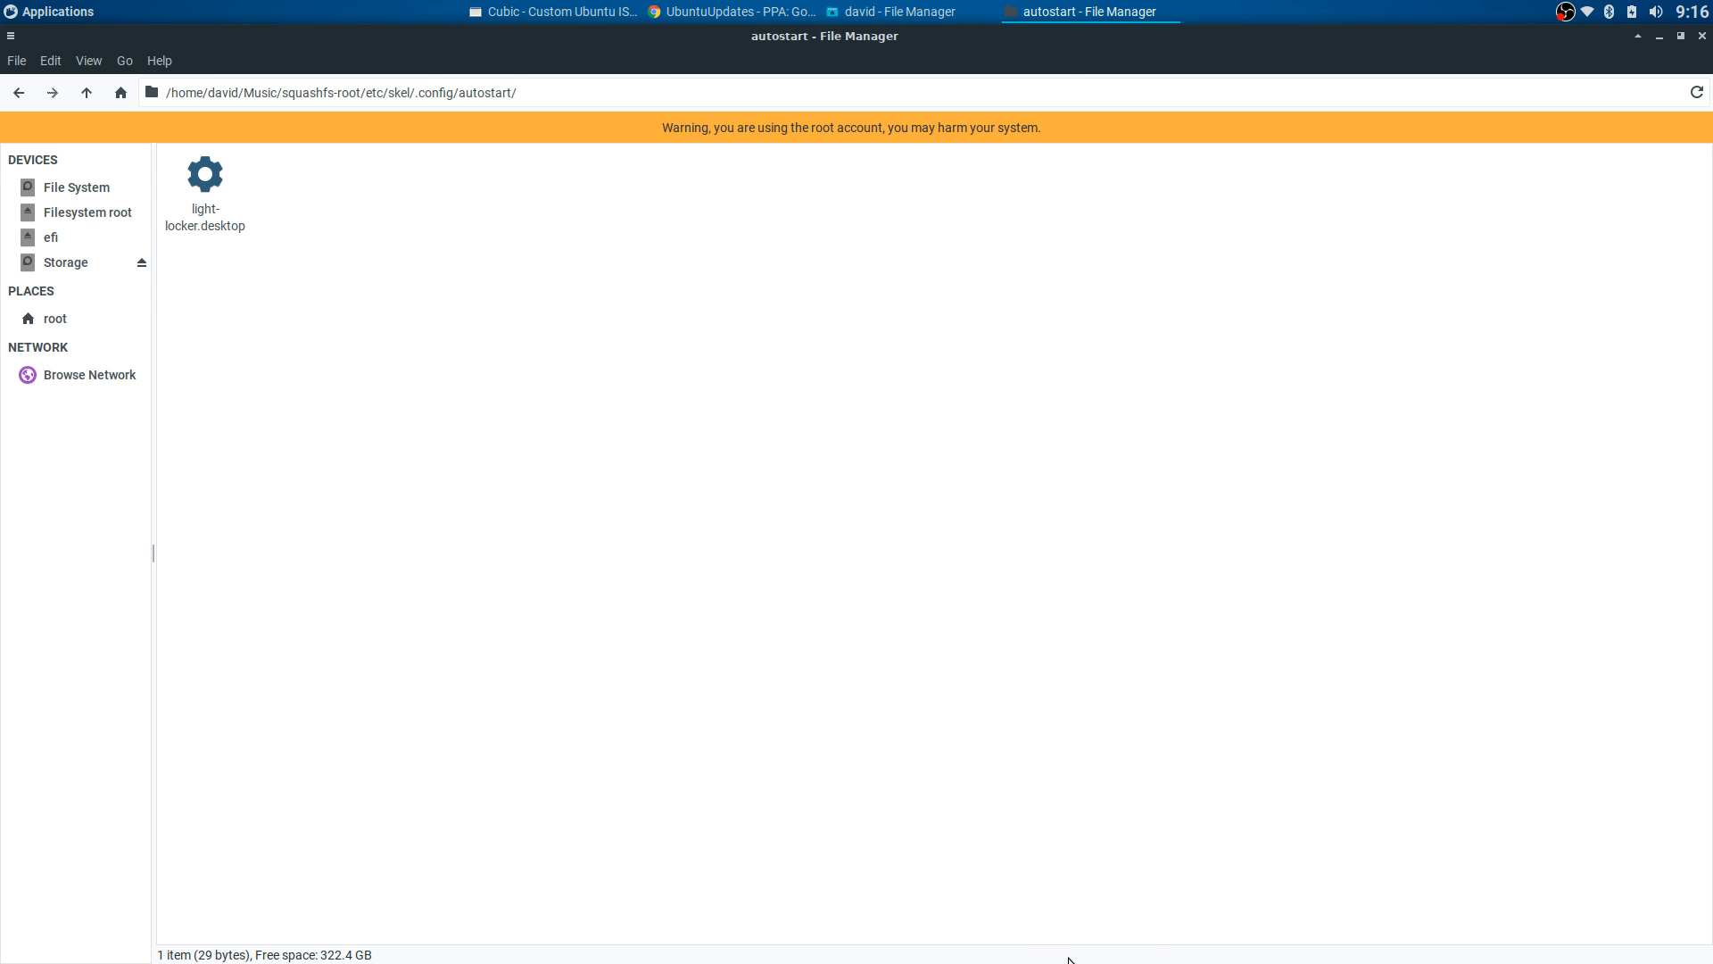
pyautogui.moveTo(949, 961)
pyautogui.click(1105, 945)
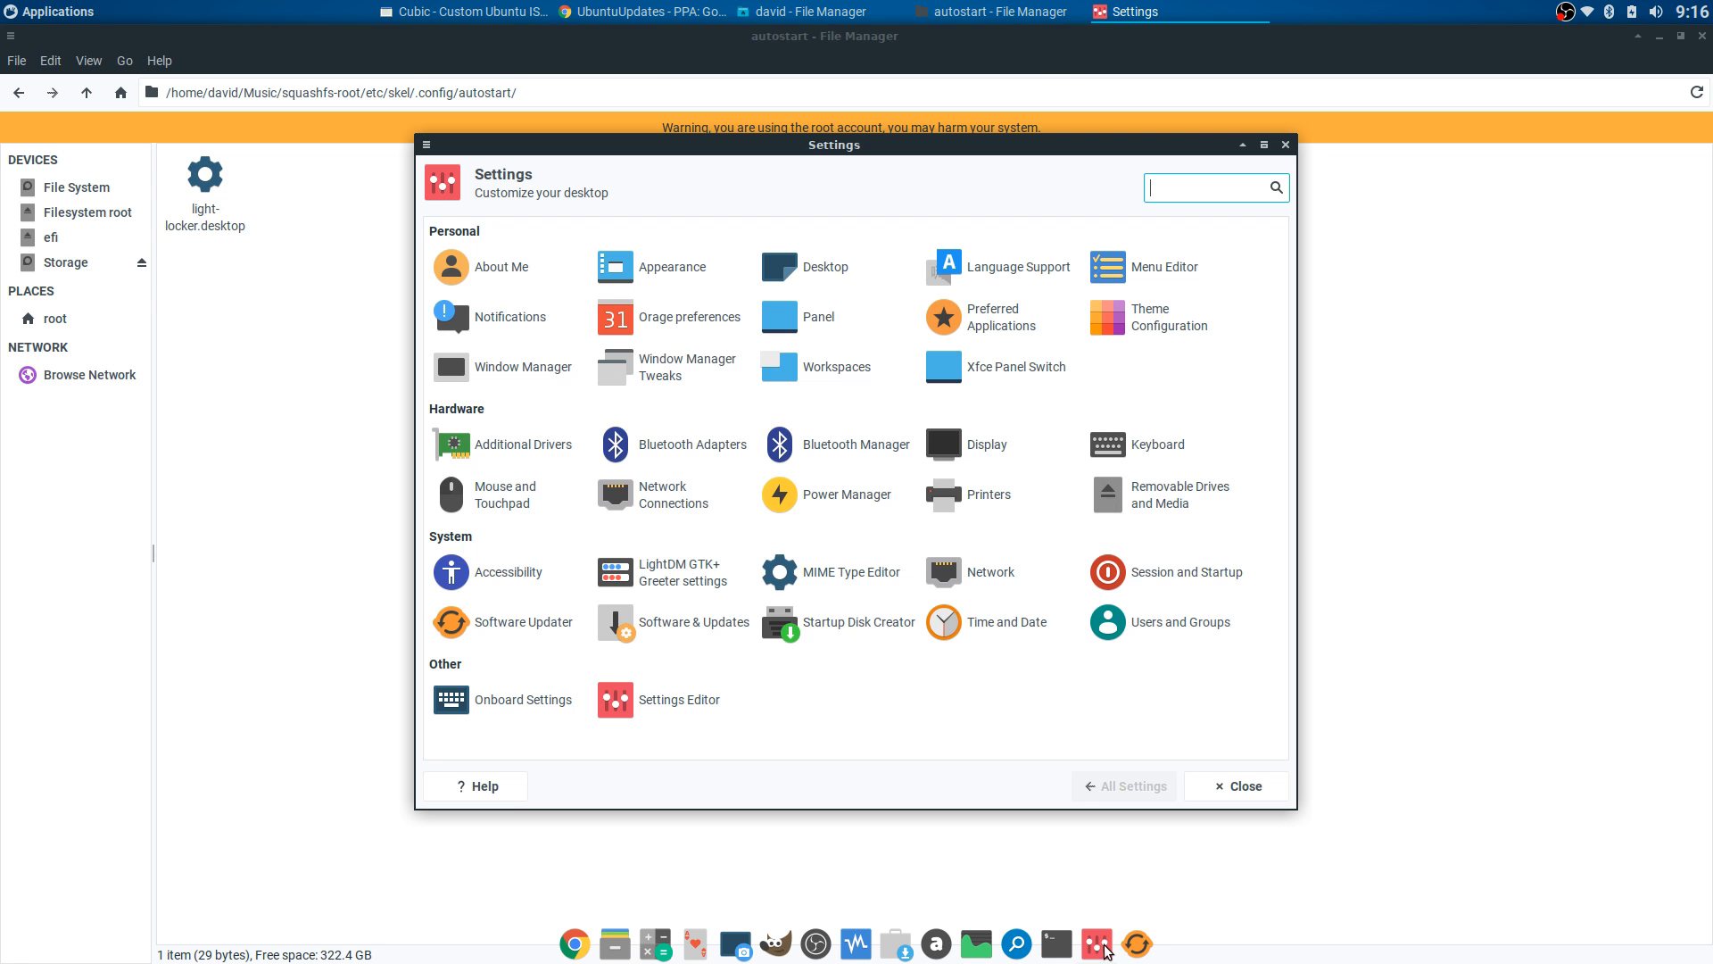
pyautogui.click(1131, 570)
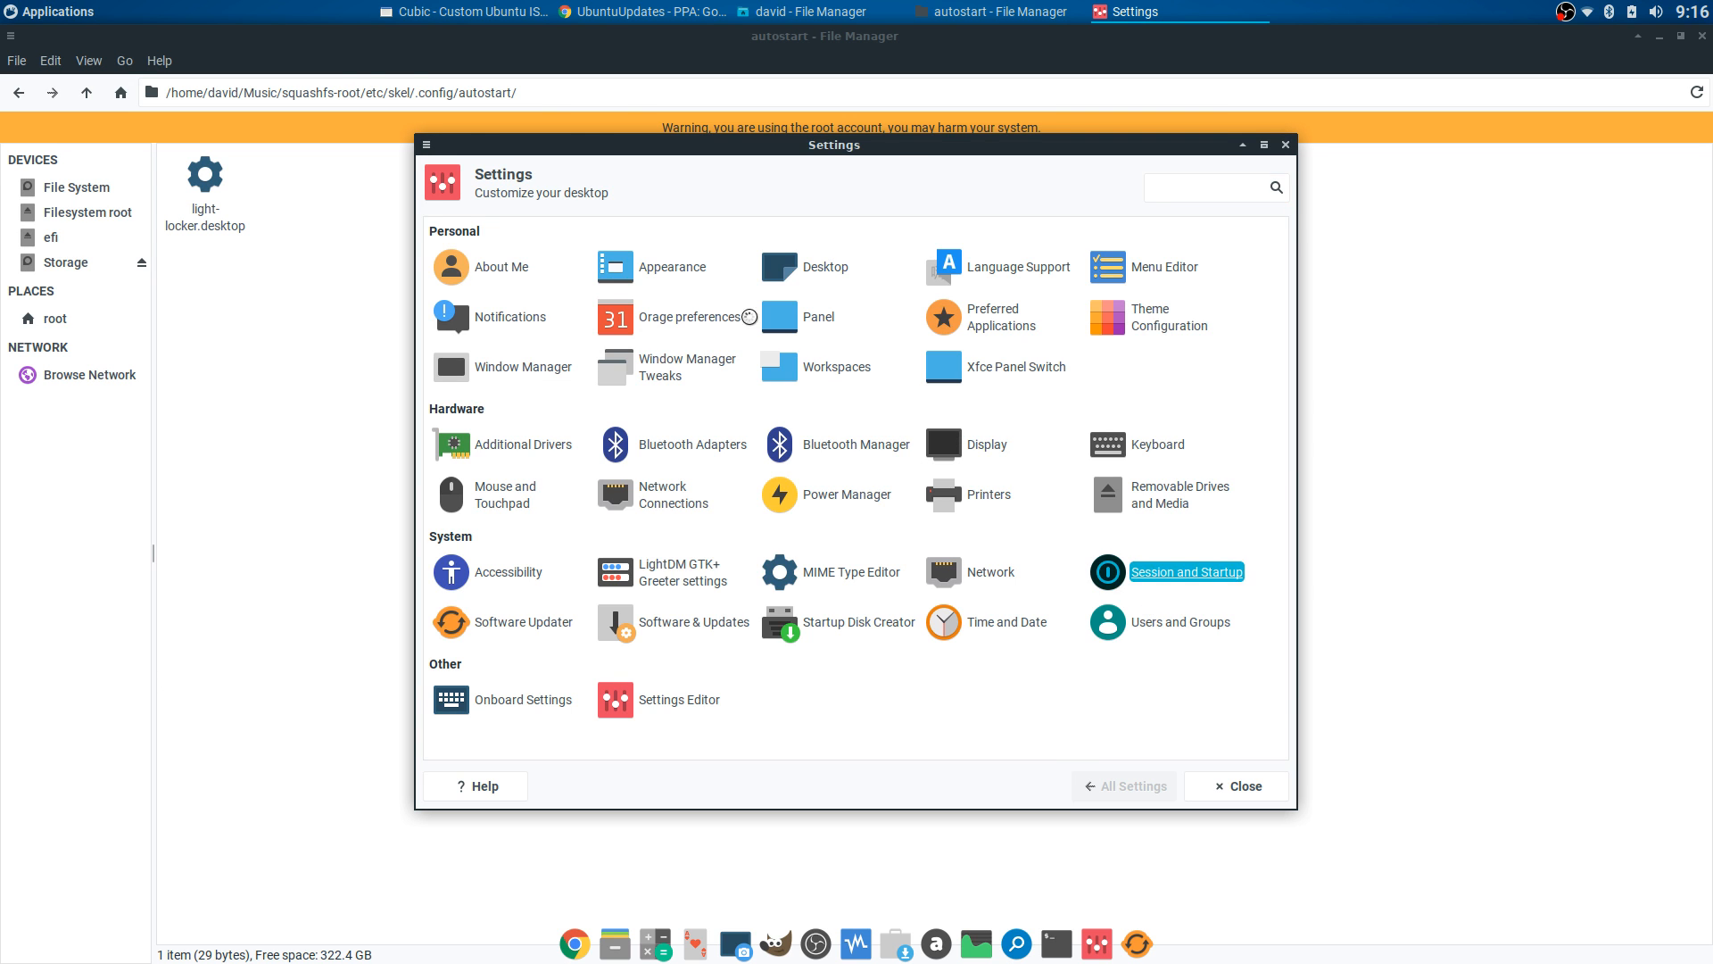
pyautogui.click(616, 234)
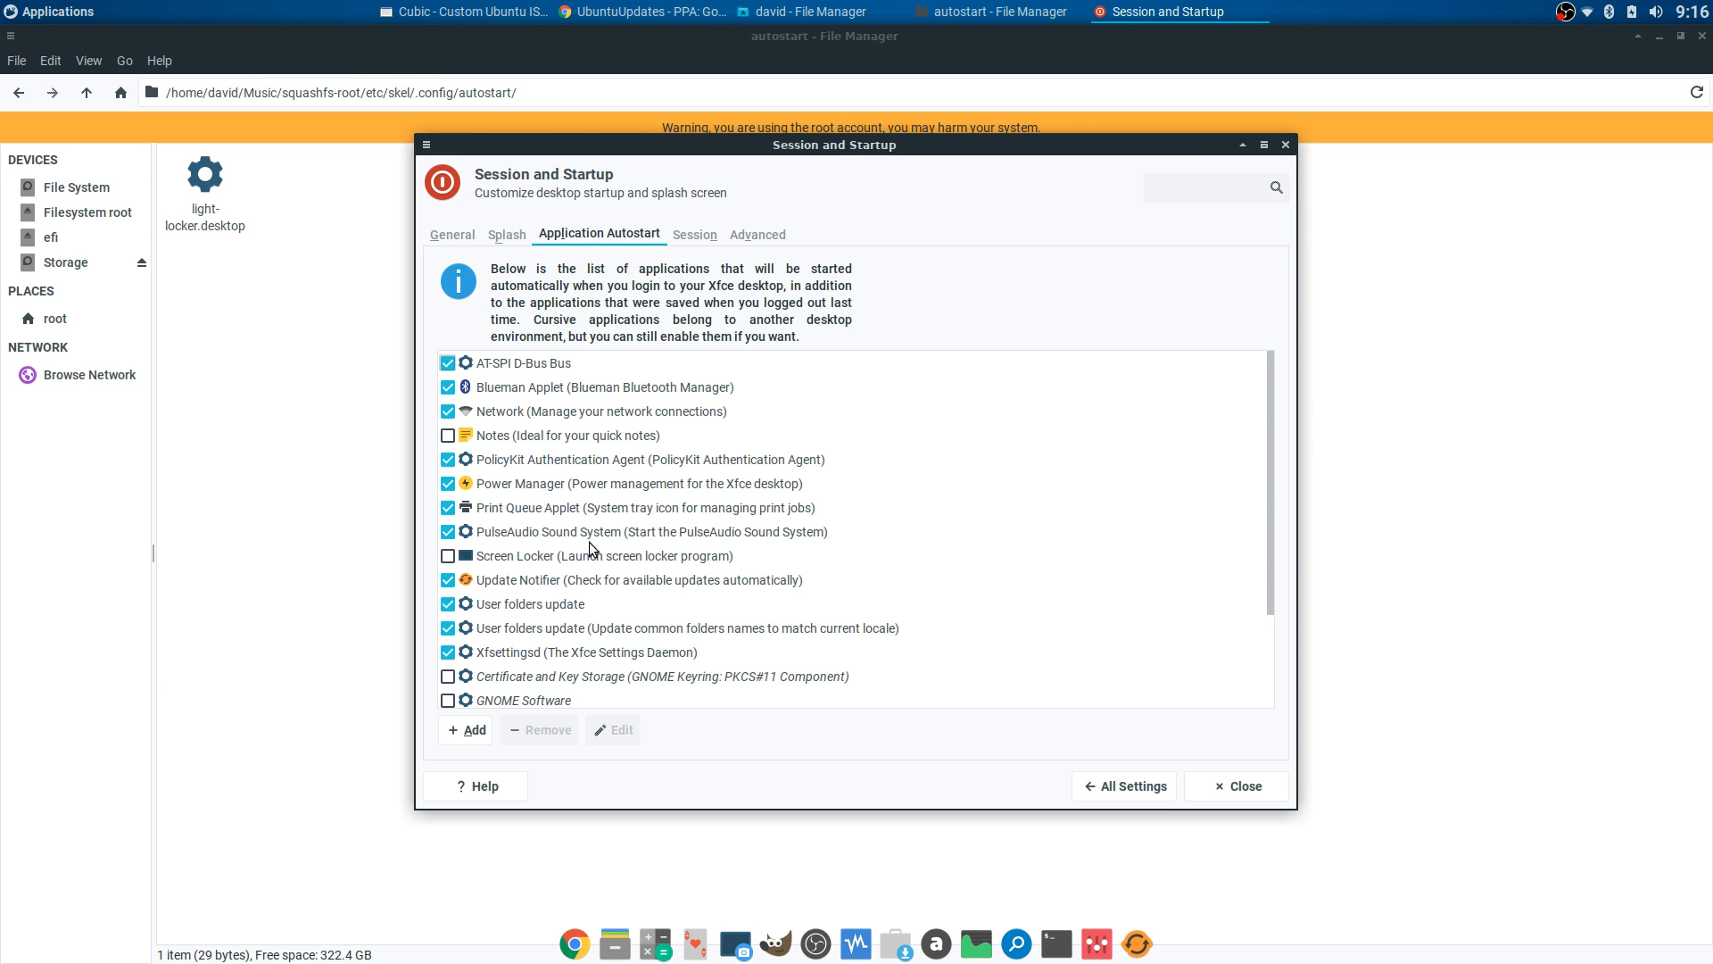
pyautogui.scroll(-1, 711, 482)
pyautogui.scroll(1, 714, 477)
pyautogui.click(1245, 784)
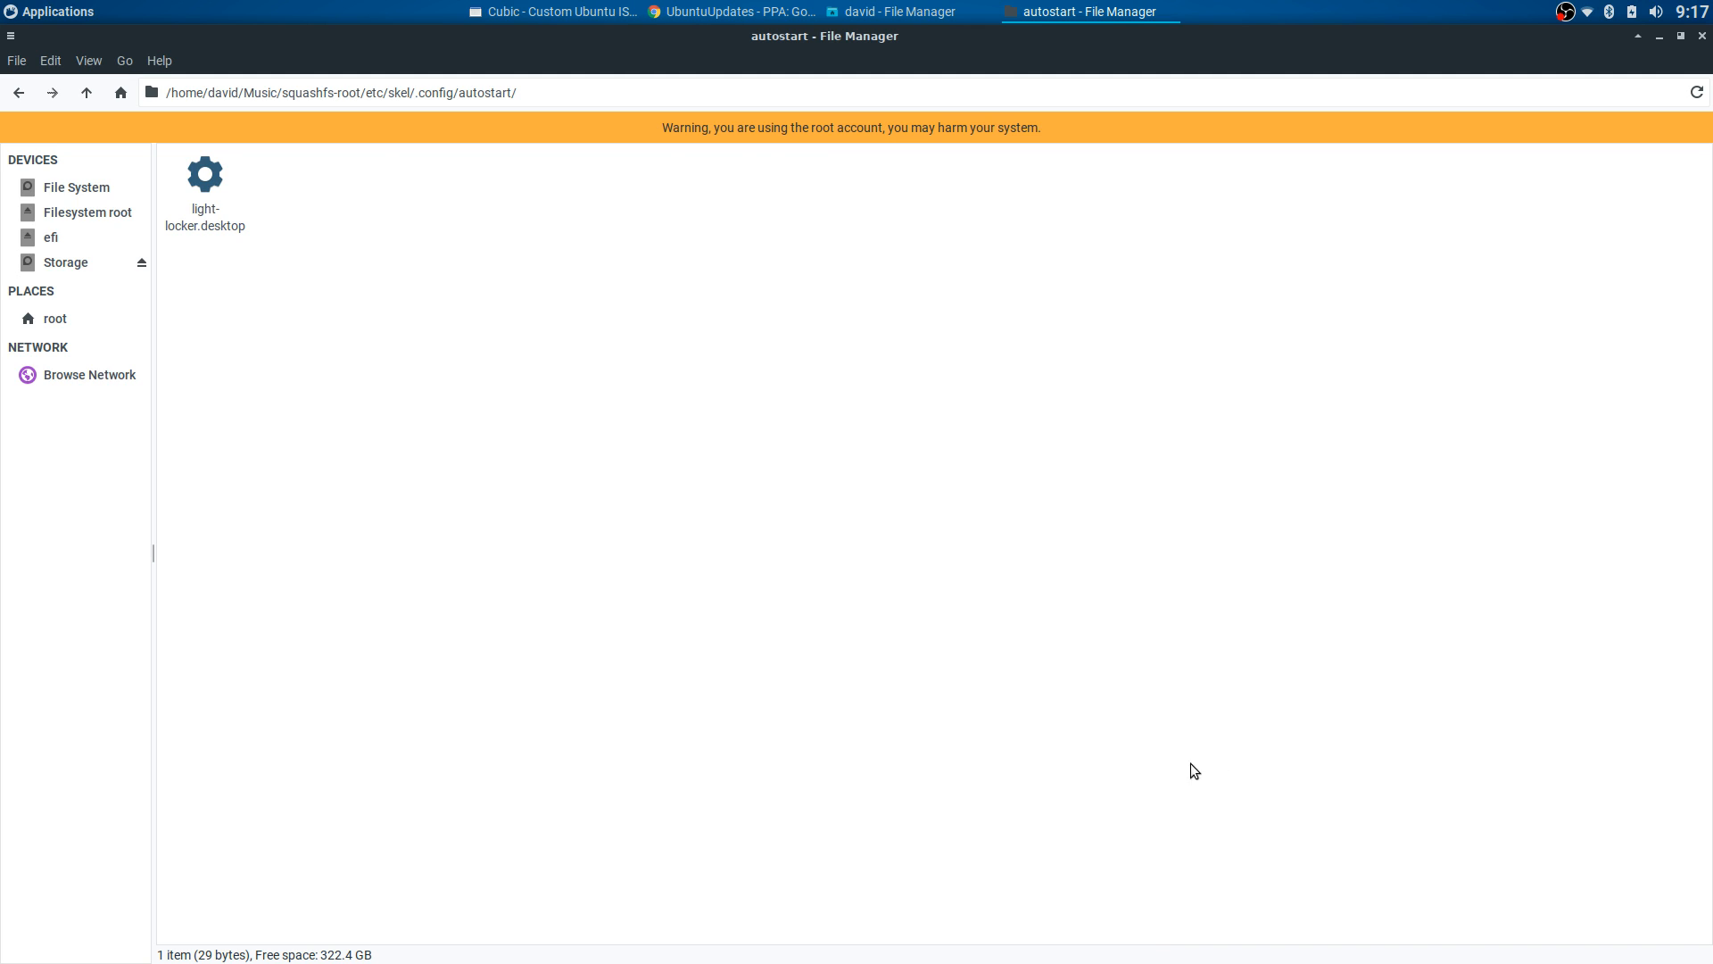
# - Return to skel, reopen .config and peek into its Thunar settings folder
pyautogui.click(19, 94)
pyautogui.click(19, 93)
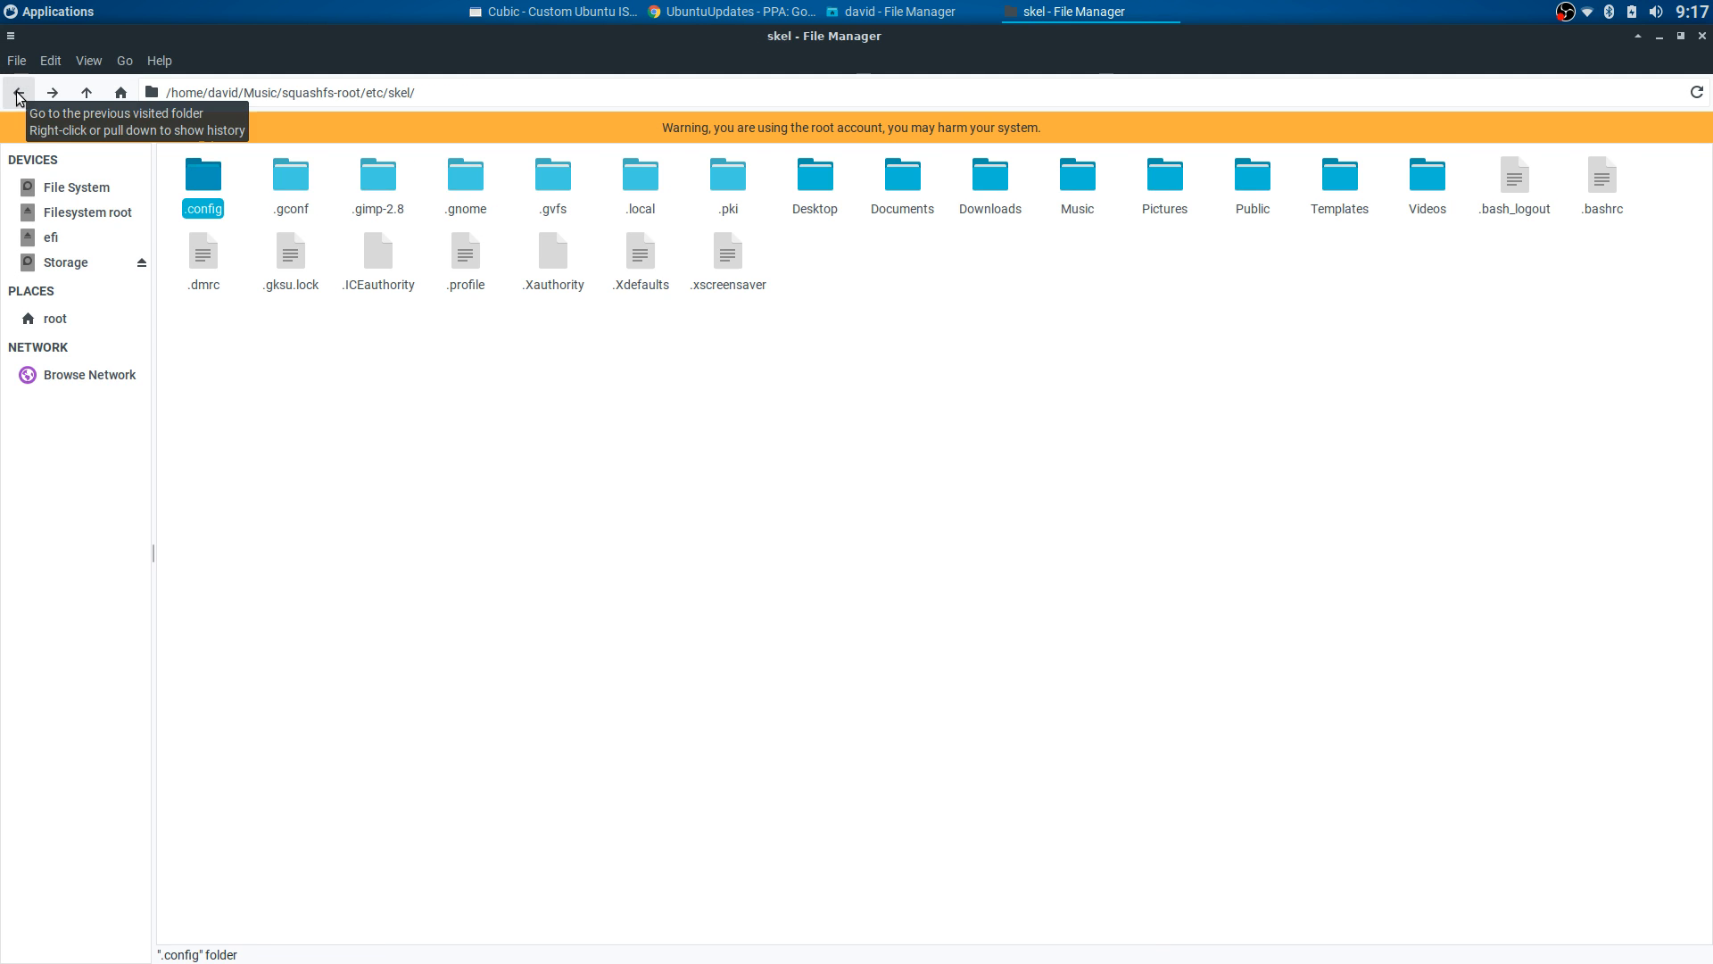
pyautogui.click(52, 94)
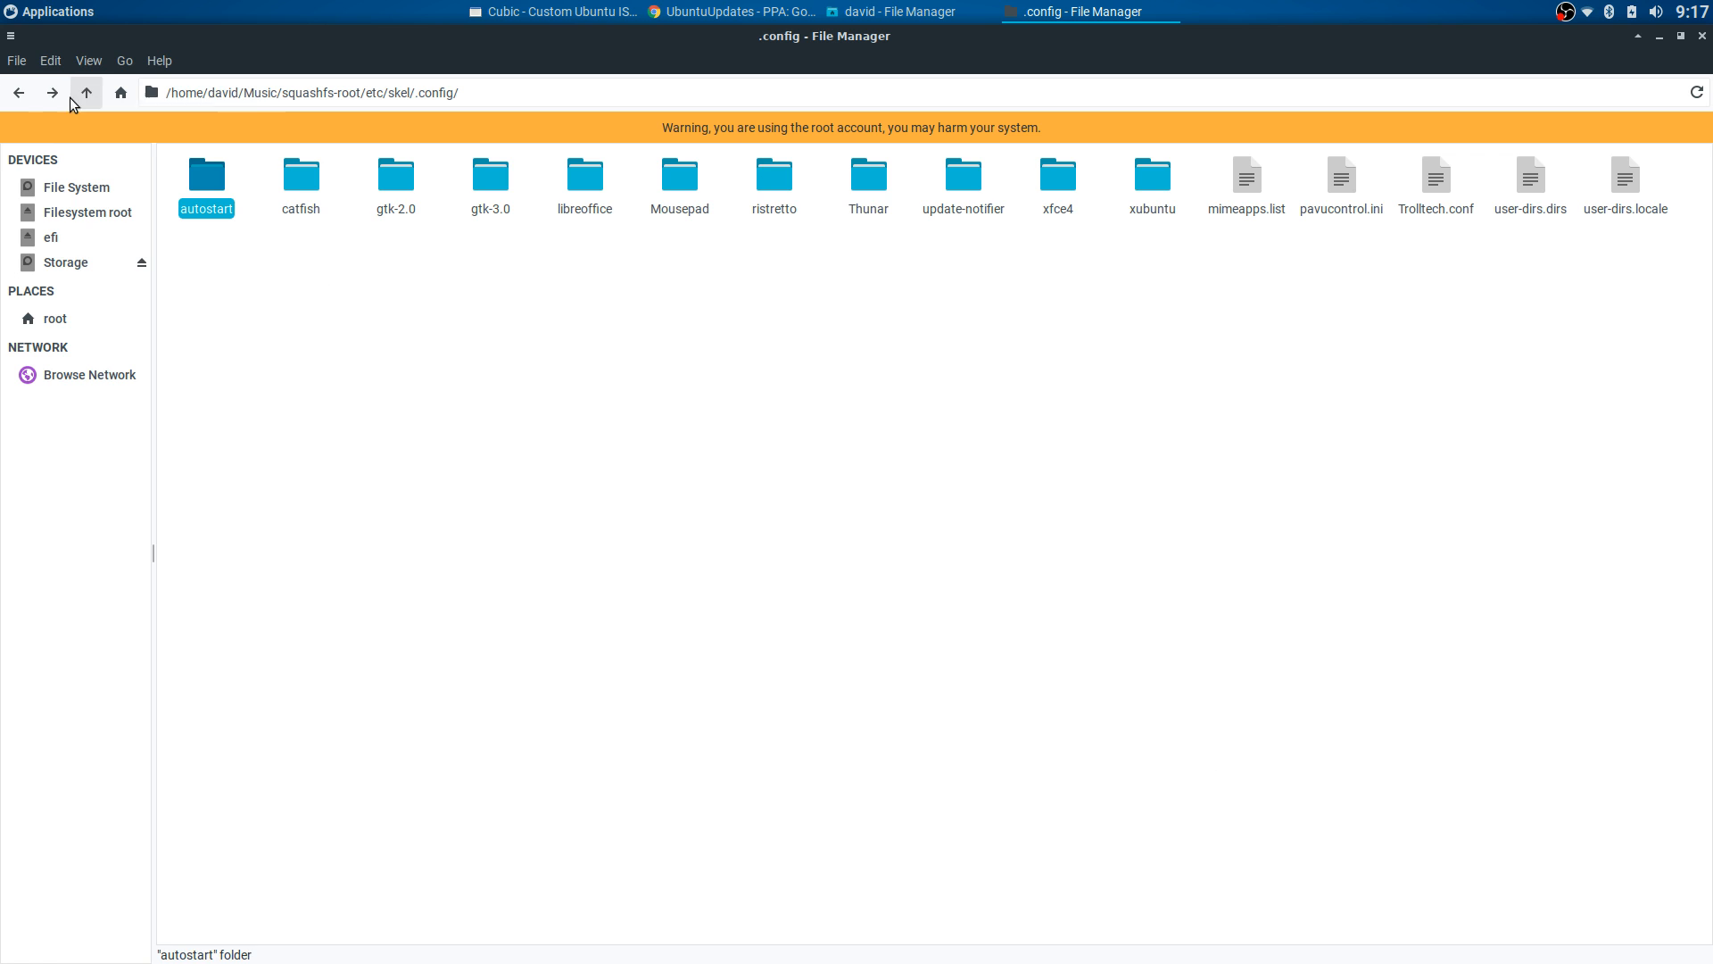
pyautogui.click(19, 93)
pyautogui.click(283, 187)
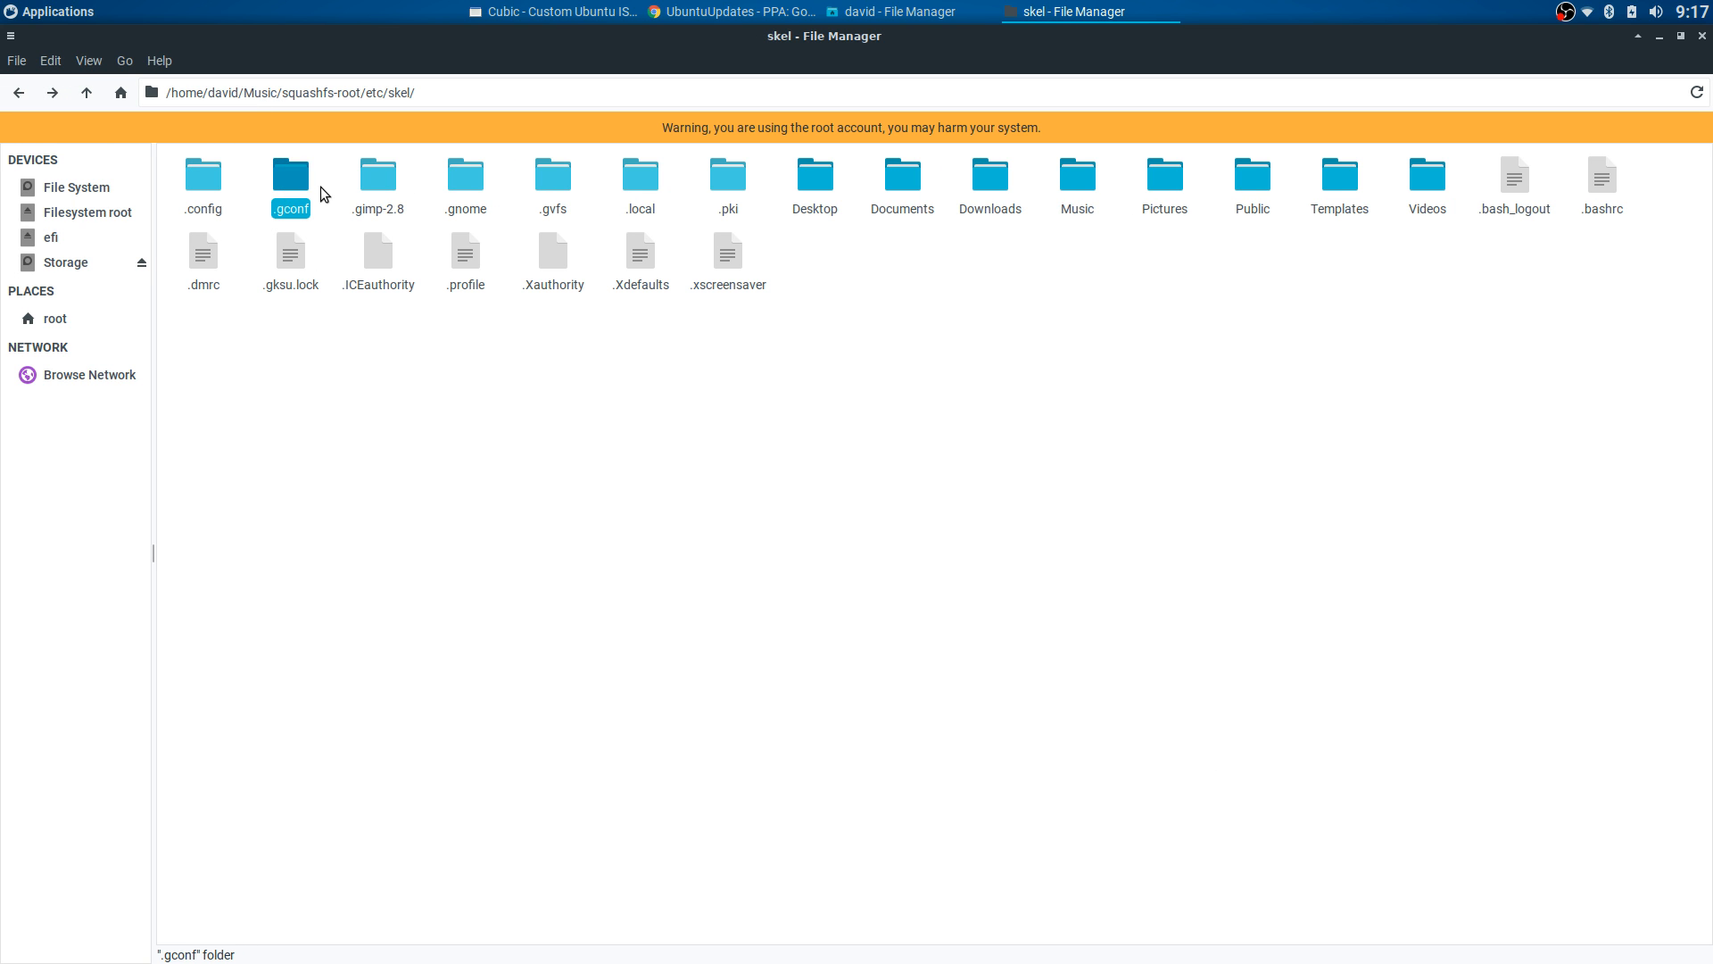
pyautogui.click(217, 190)
pyautogui.doubleClick(209, 179)
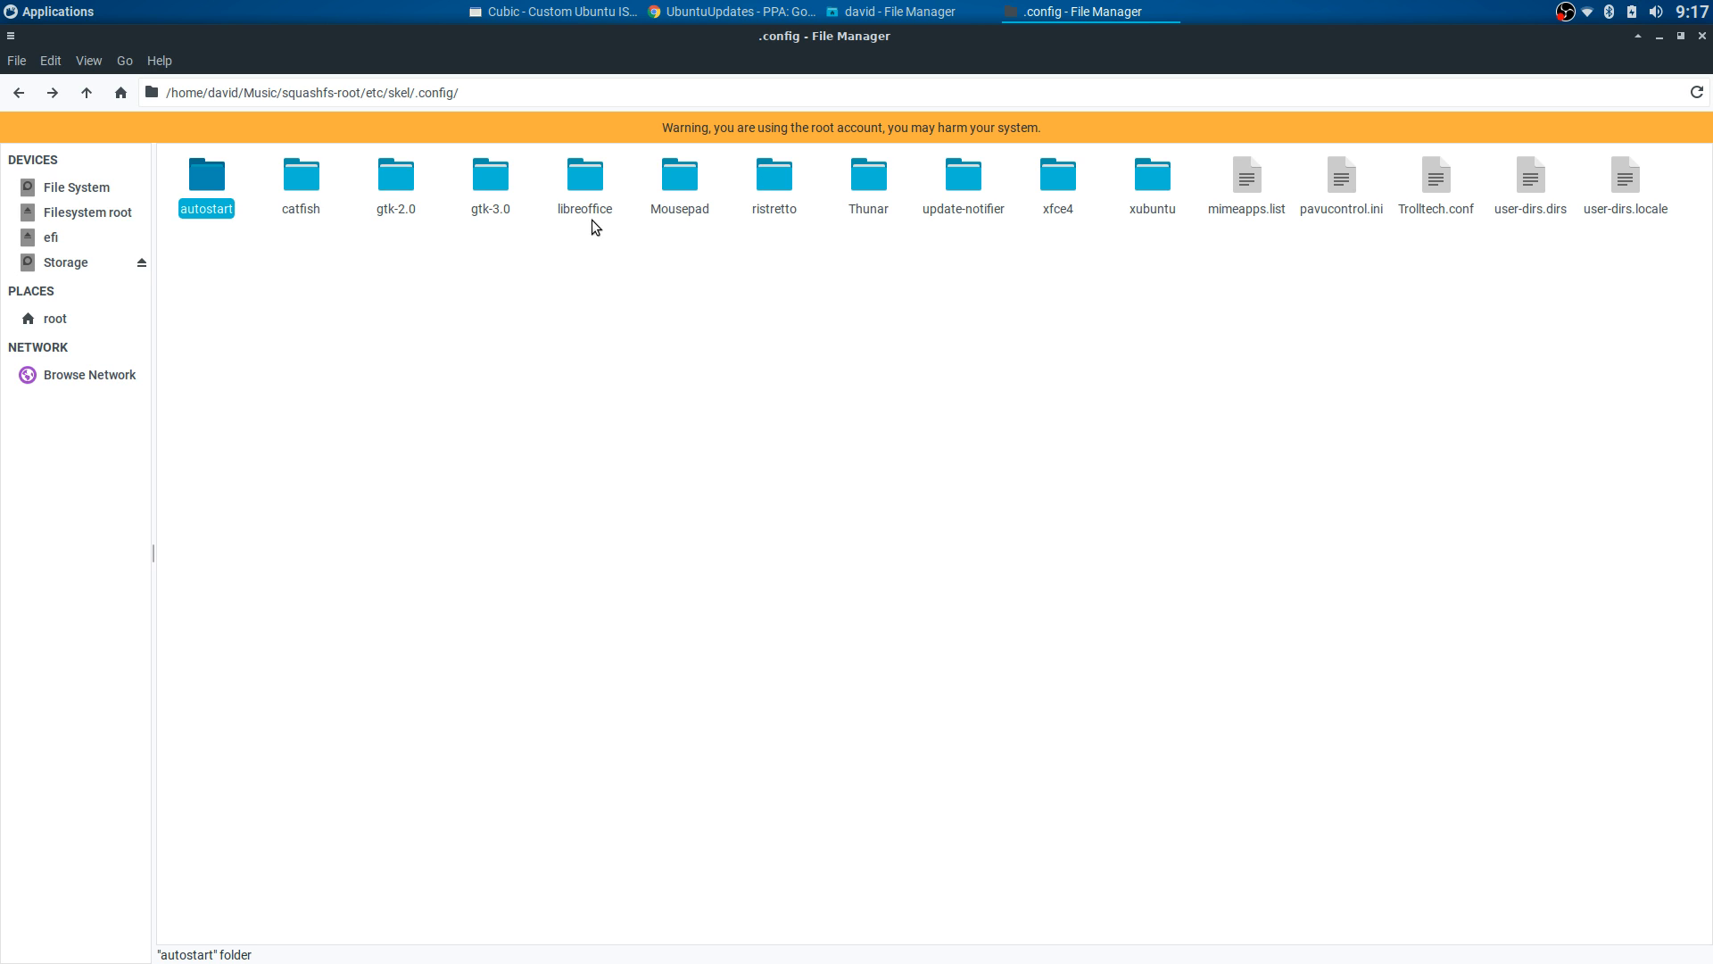
pyautogui.click(589, 189)
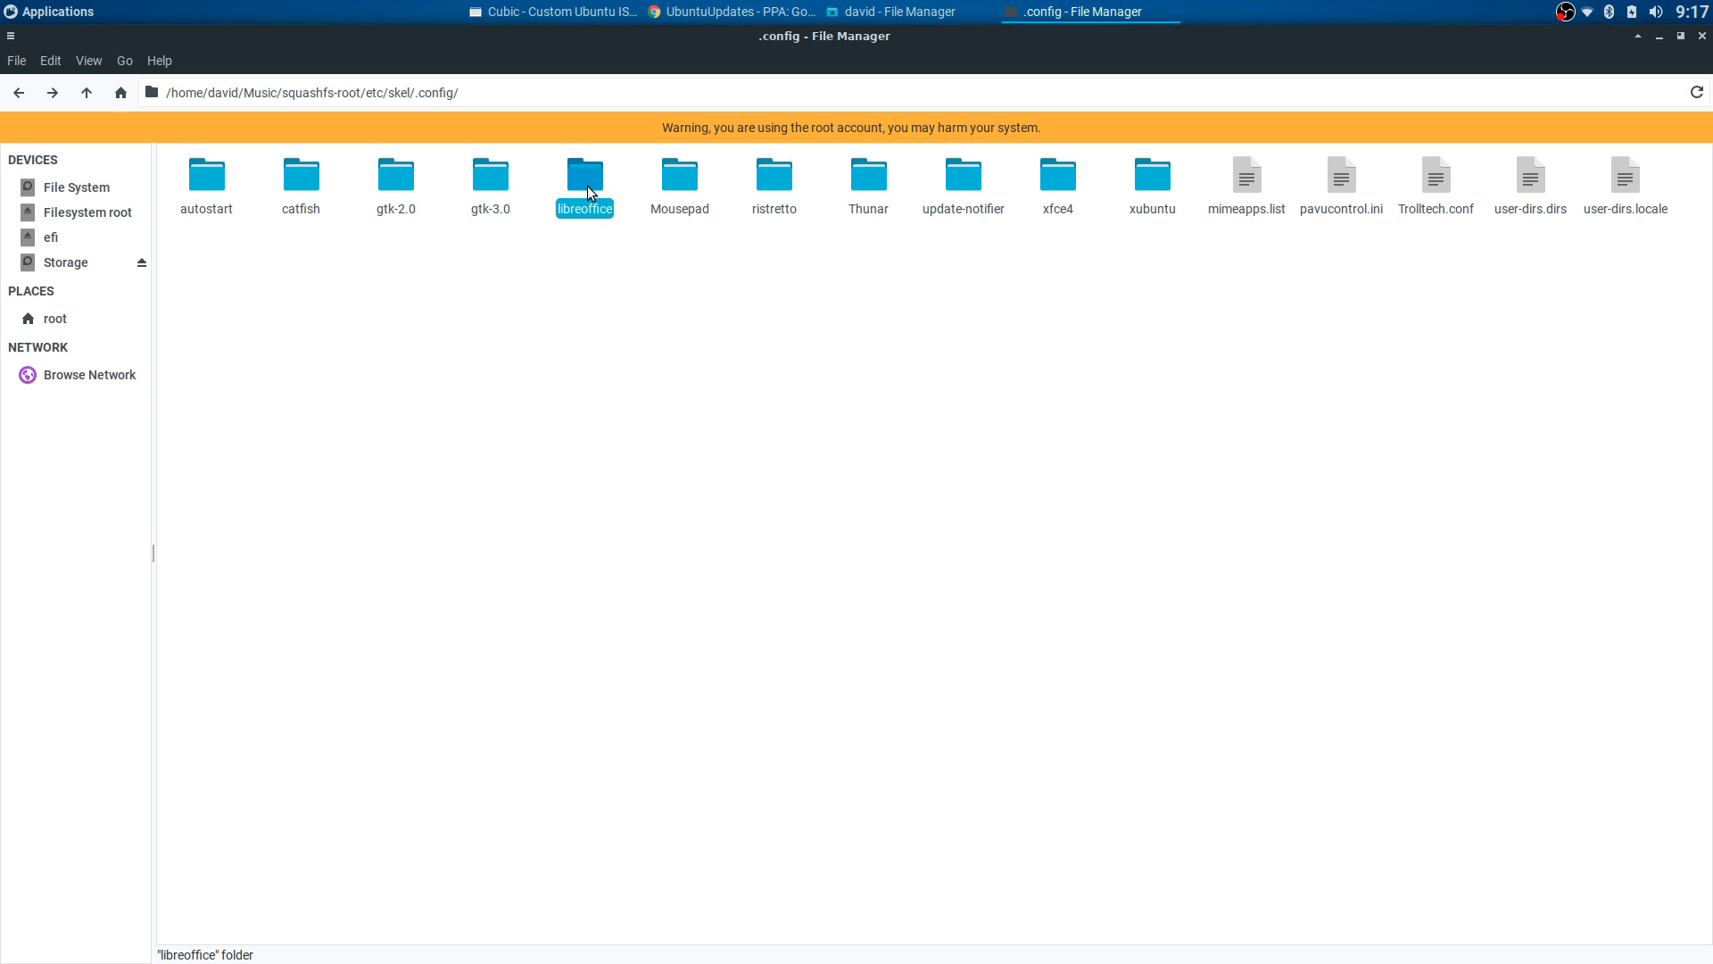
pyautogui.doubleClick(870, 179)
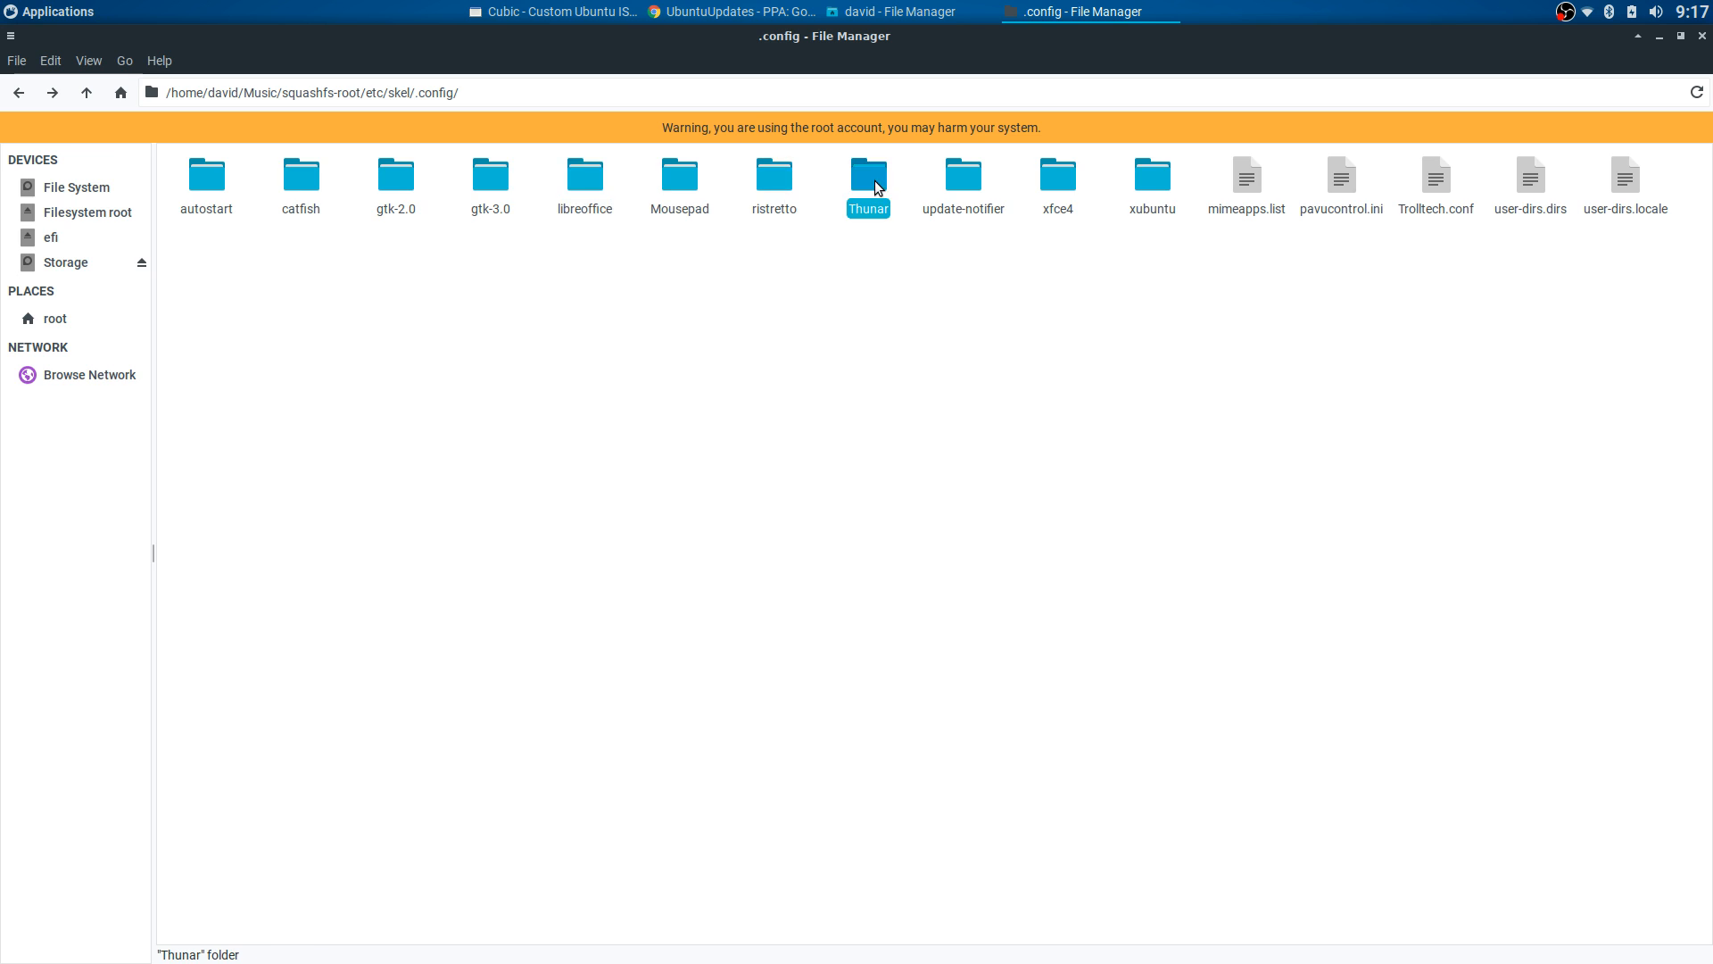
pyautogui.click(86, 93)
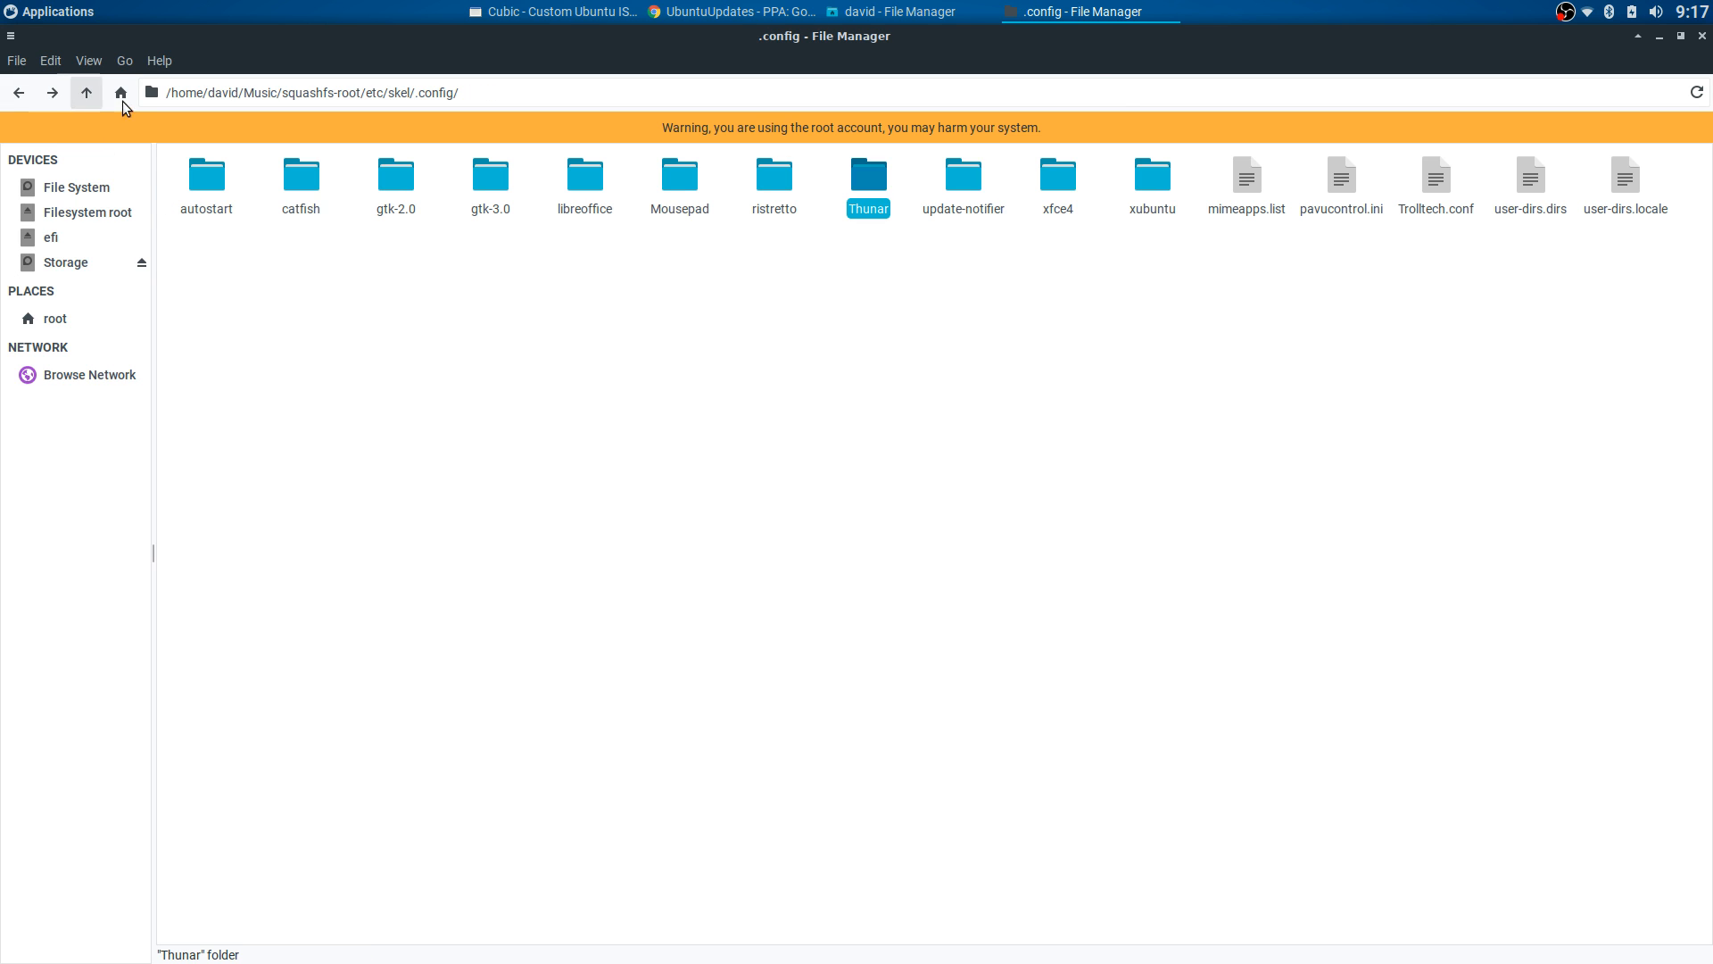
pyautogui.click(1021, 191)
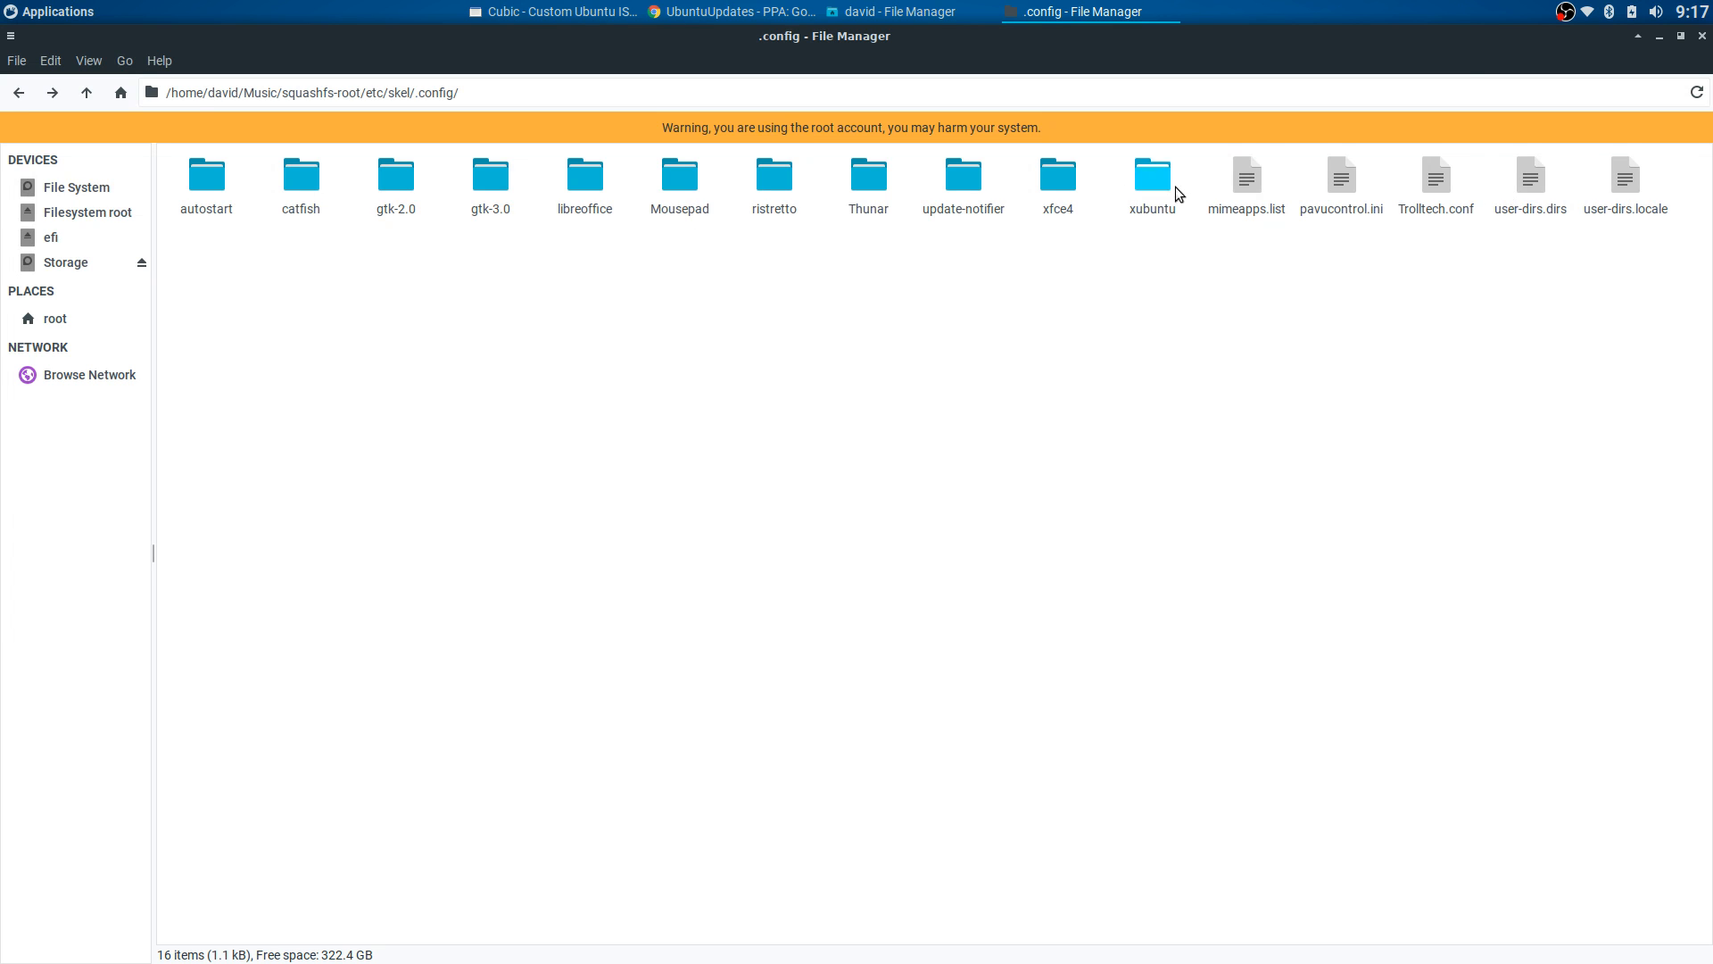
# - Look inside the xfce4, xfwm4 and xfconf configuration folders under .config
pyautogui.doubleClick(1067, 174)
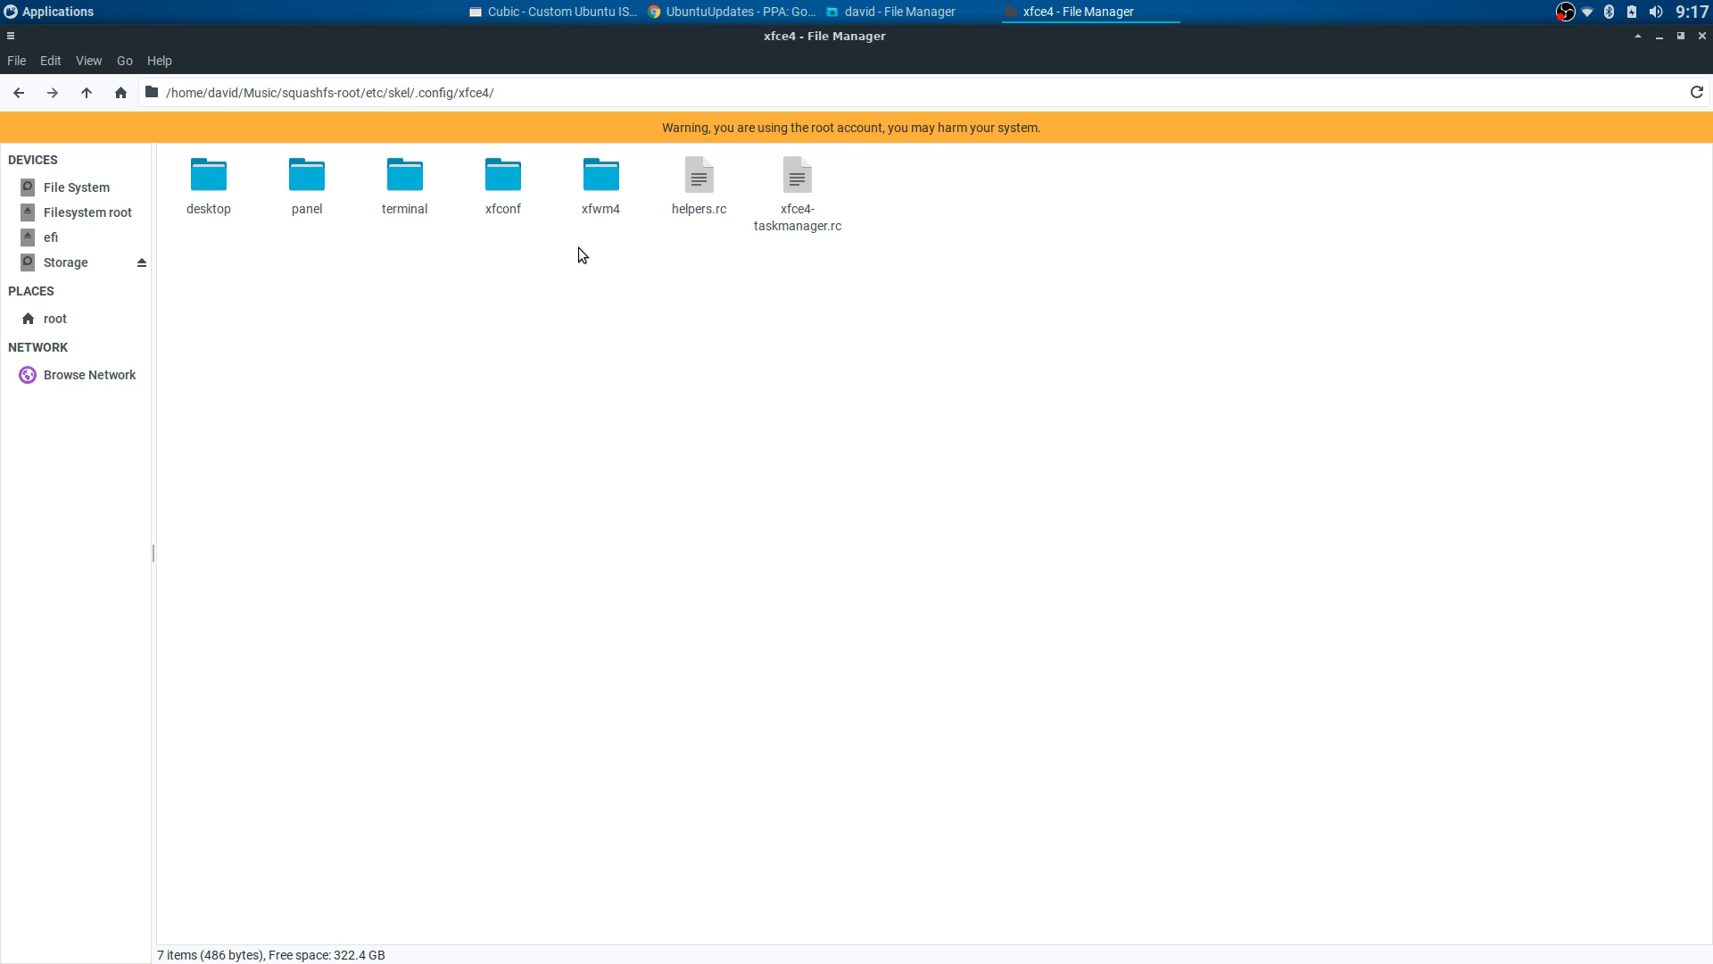
pyautogui.doubleClick(604, 183)
pyautogui.click(18, 93)
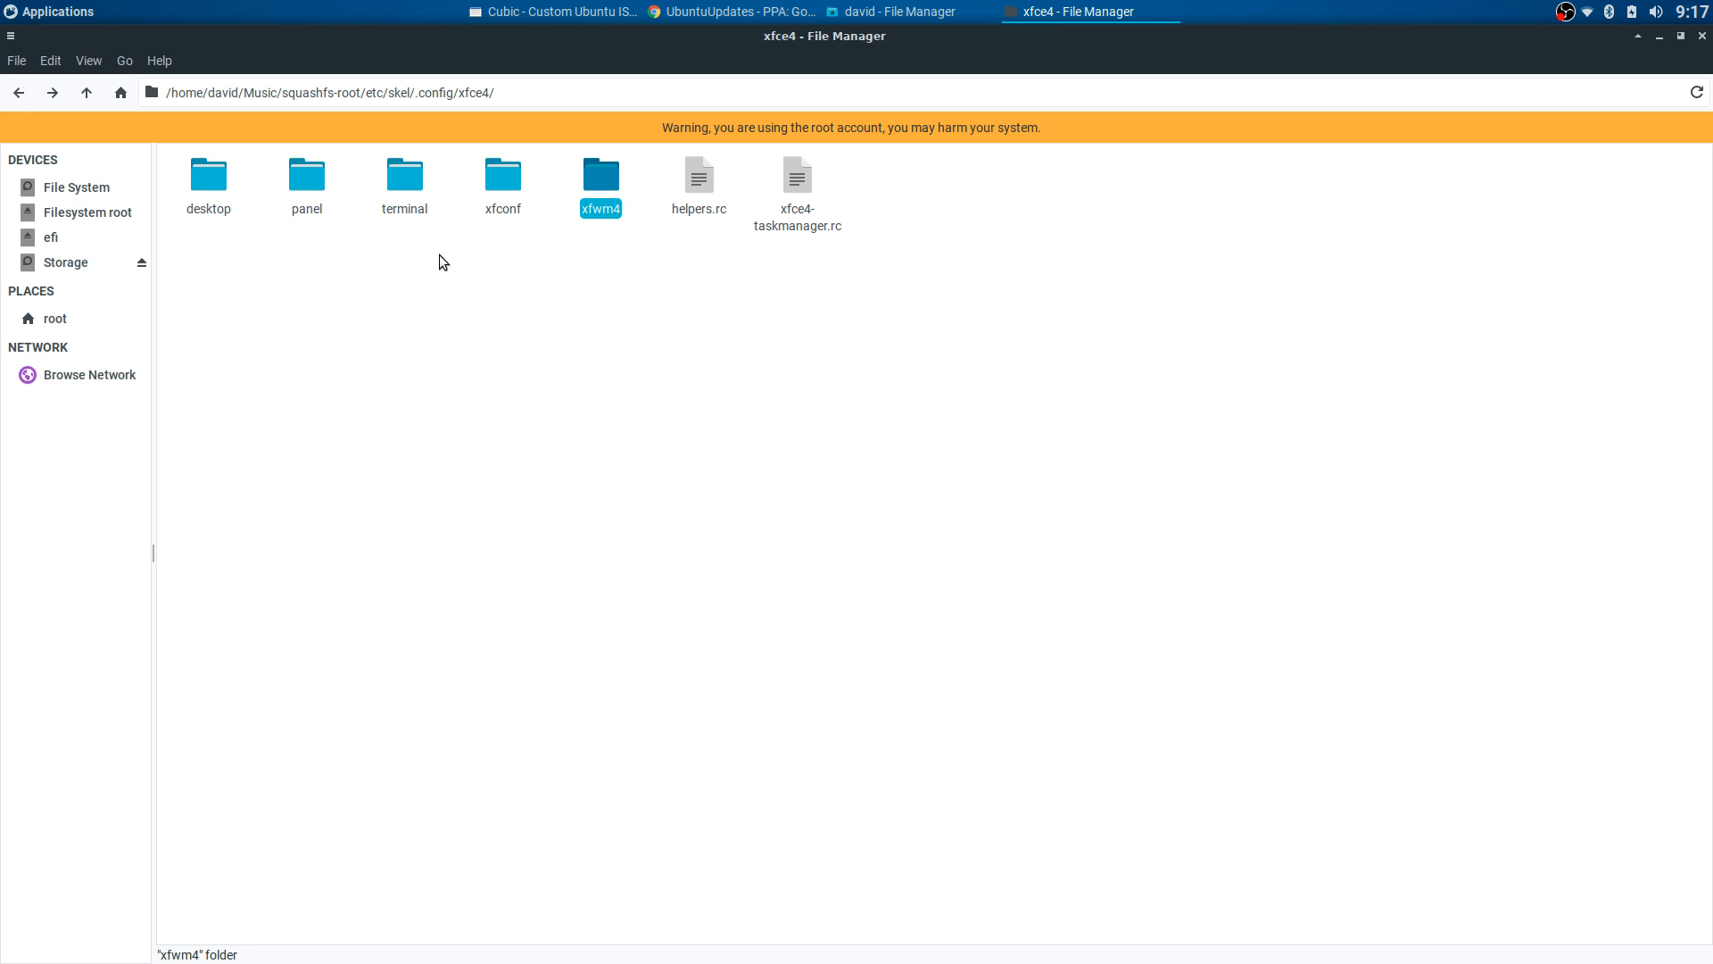
pyautogui.click(451, 214)
pyautogui.click(502, 183)
pyautogui.doubleClick(502, 183)
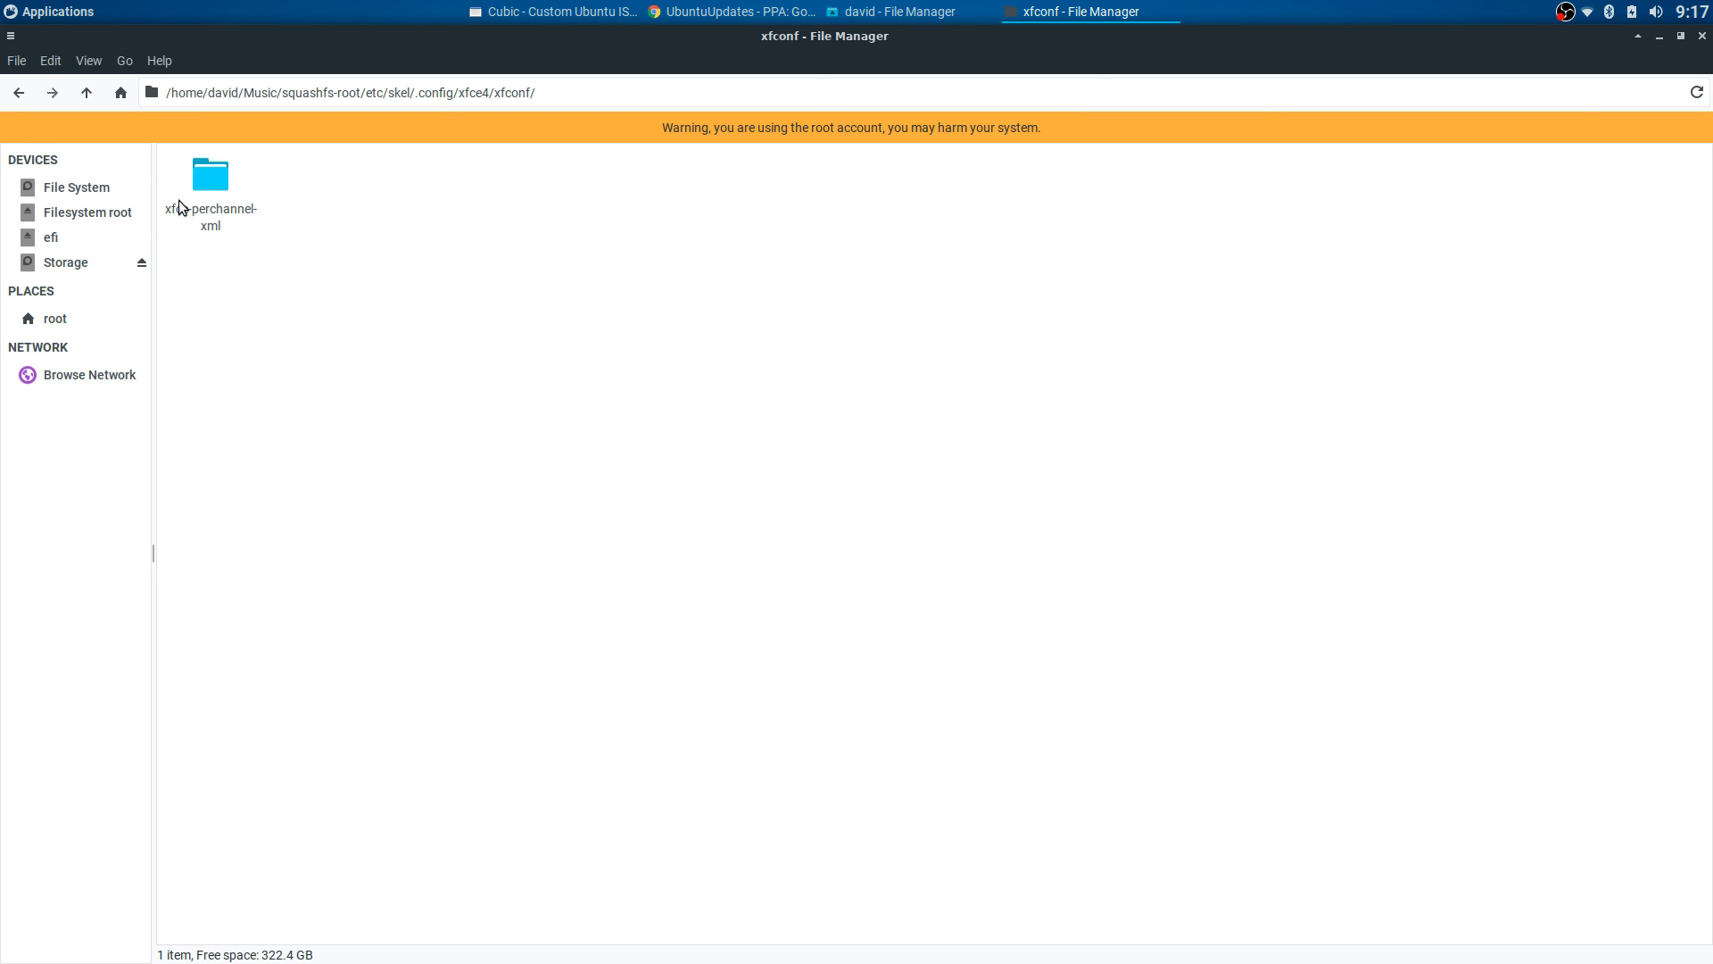
# - Back out of skel to the image's etc folder and scroll its list
pyautogui.click(18, 93)
pyautogui.click(18, 93)
pyautogui.click(19, 93)
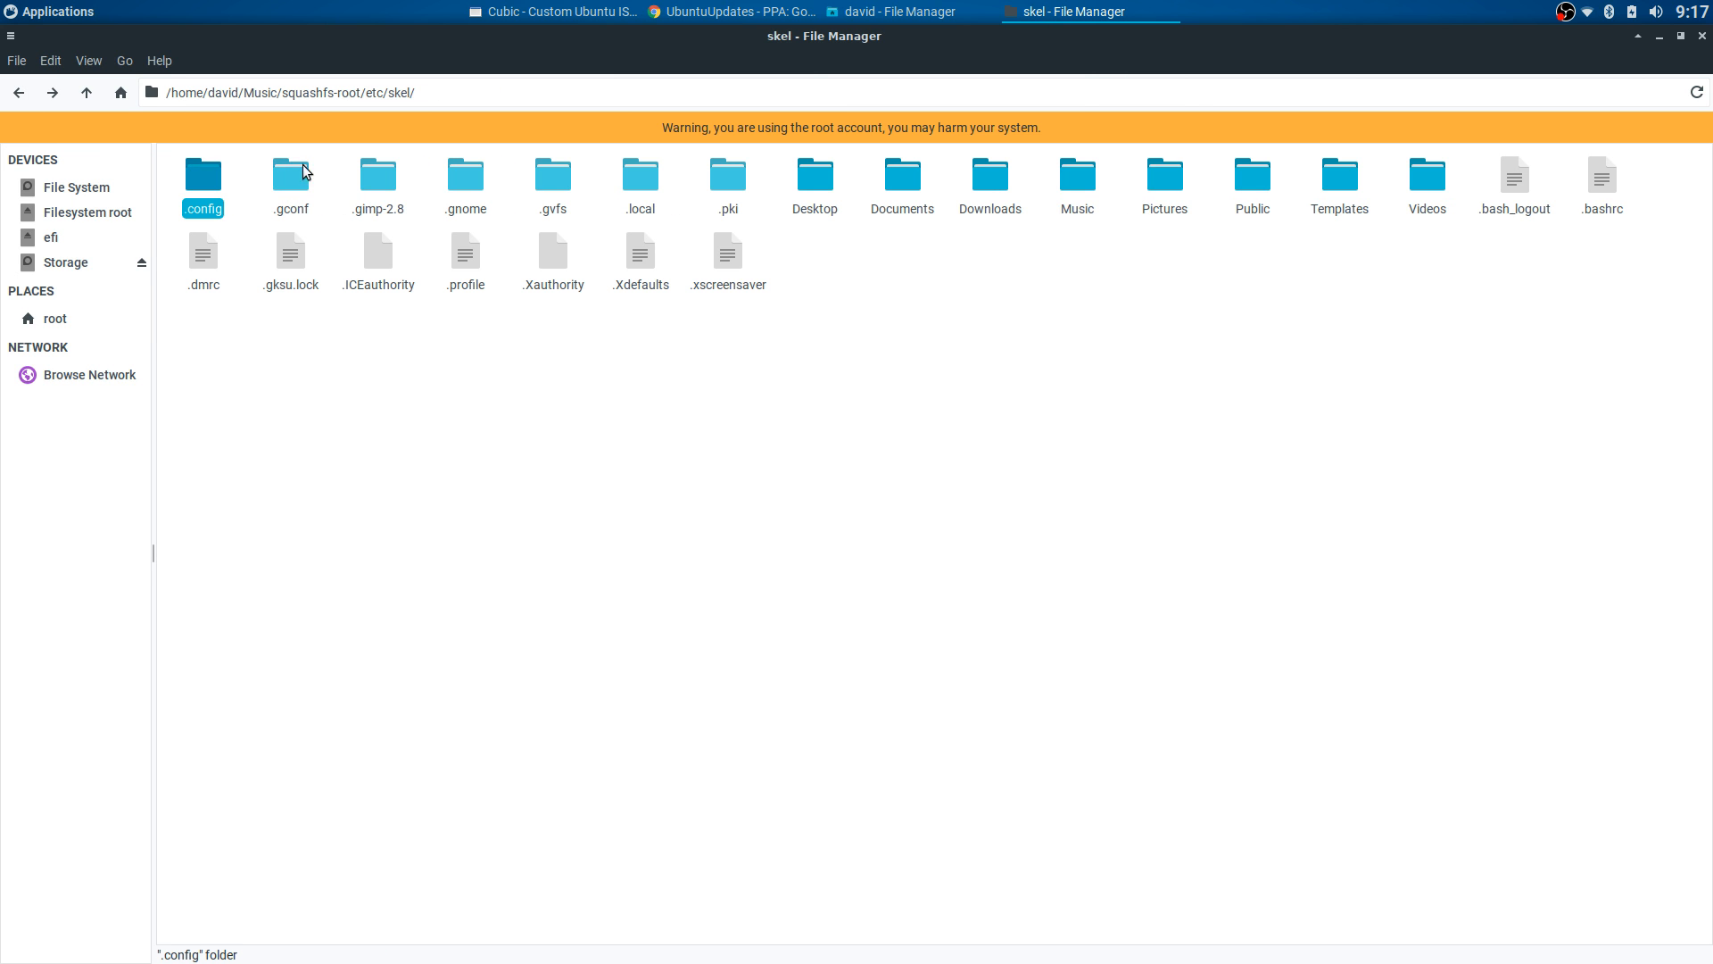
pyautogui.click(24, 90)
pyautogui.scroll(-5, 1026, 474)
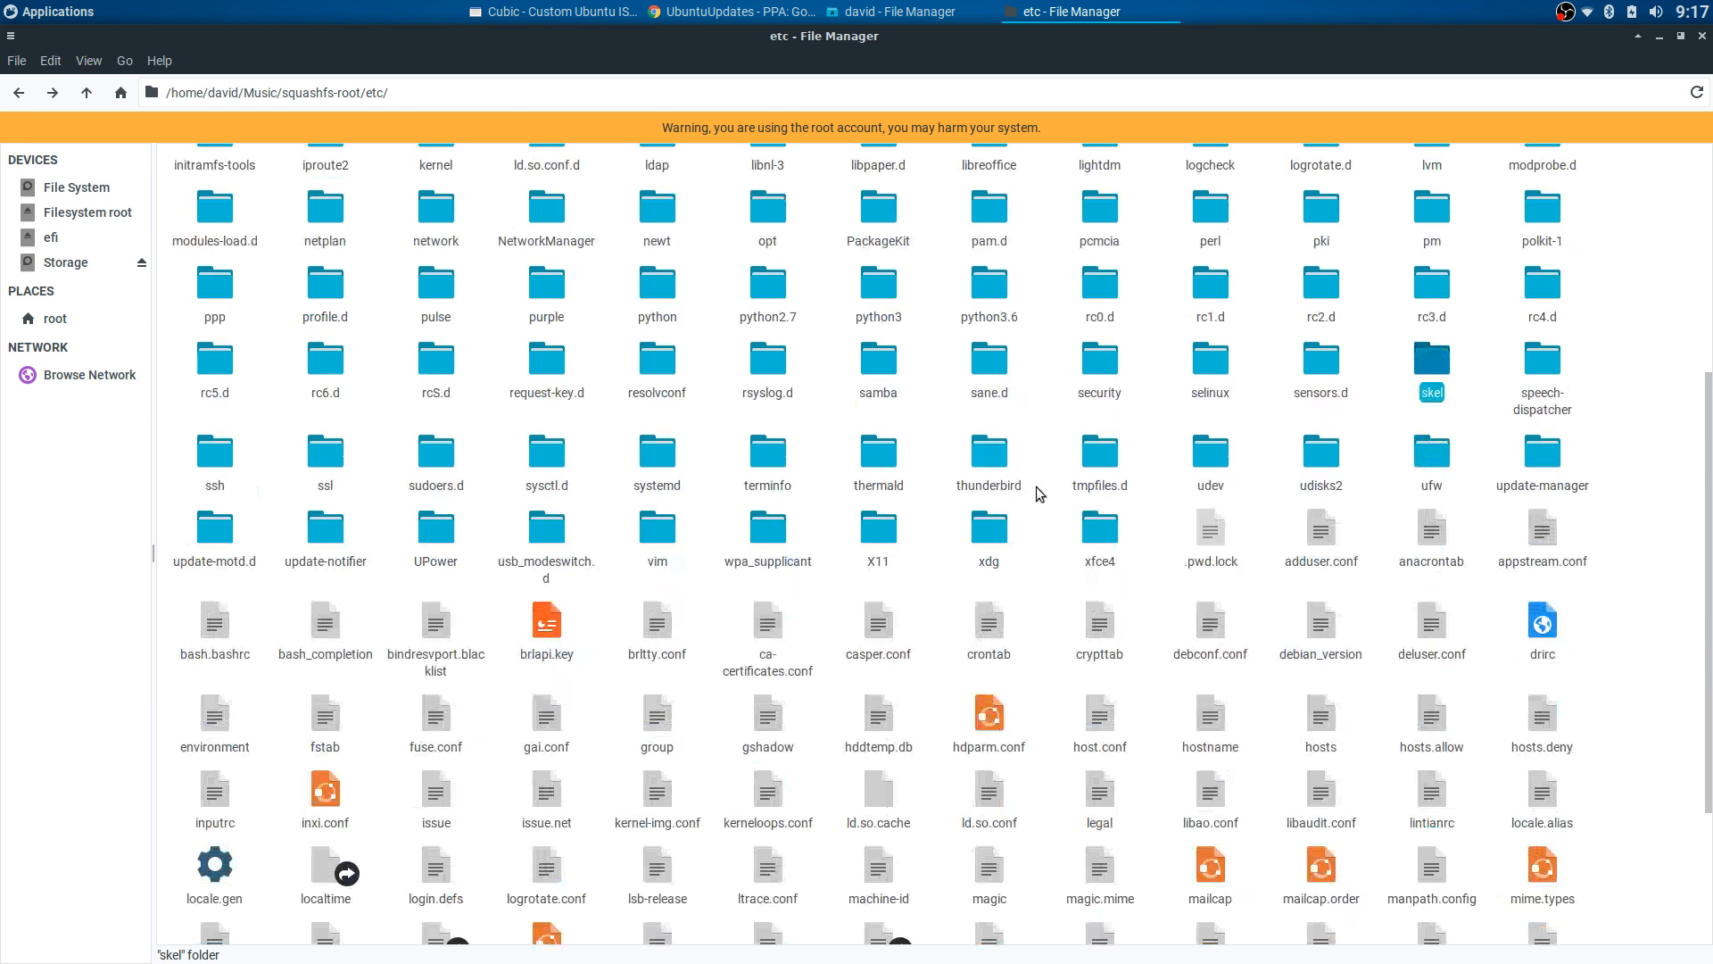
# - Open etc/xdg, look over its folders and check inside xdg's xfce4 folder
pyautogui.doubleClick(990, 528)
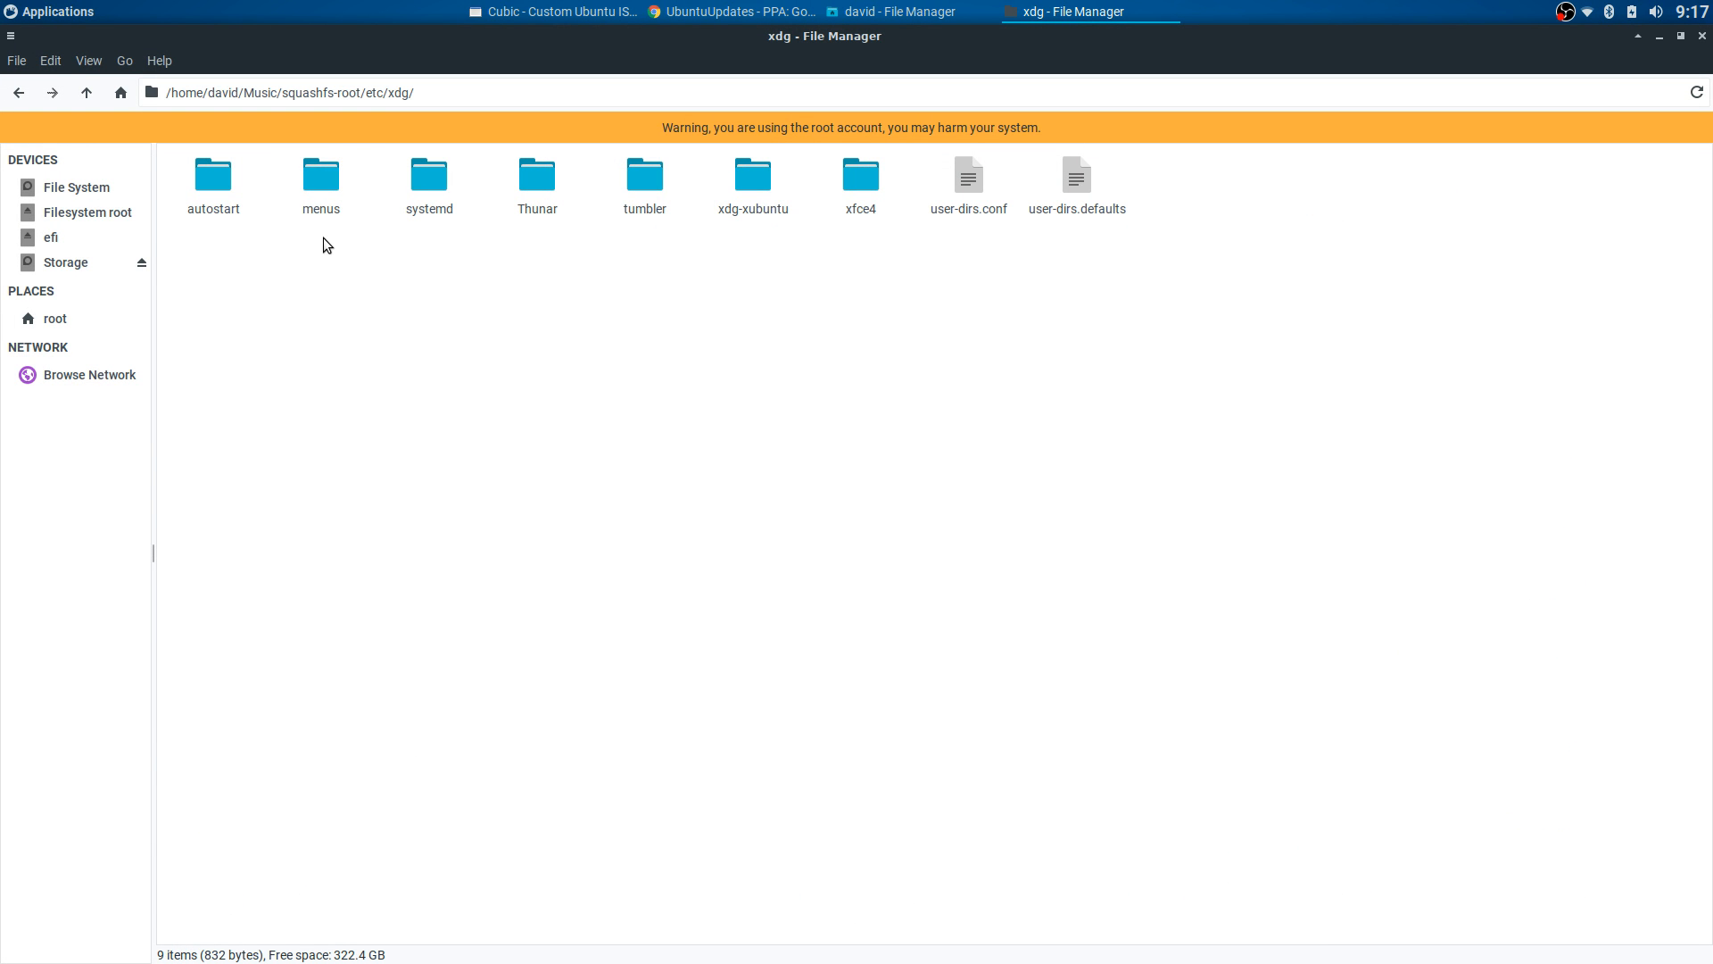
pyautogui.click(319, 196)
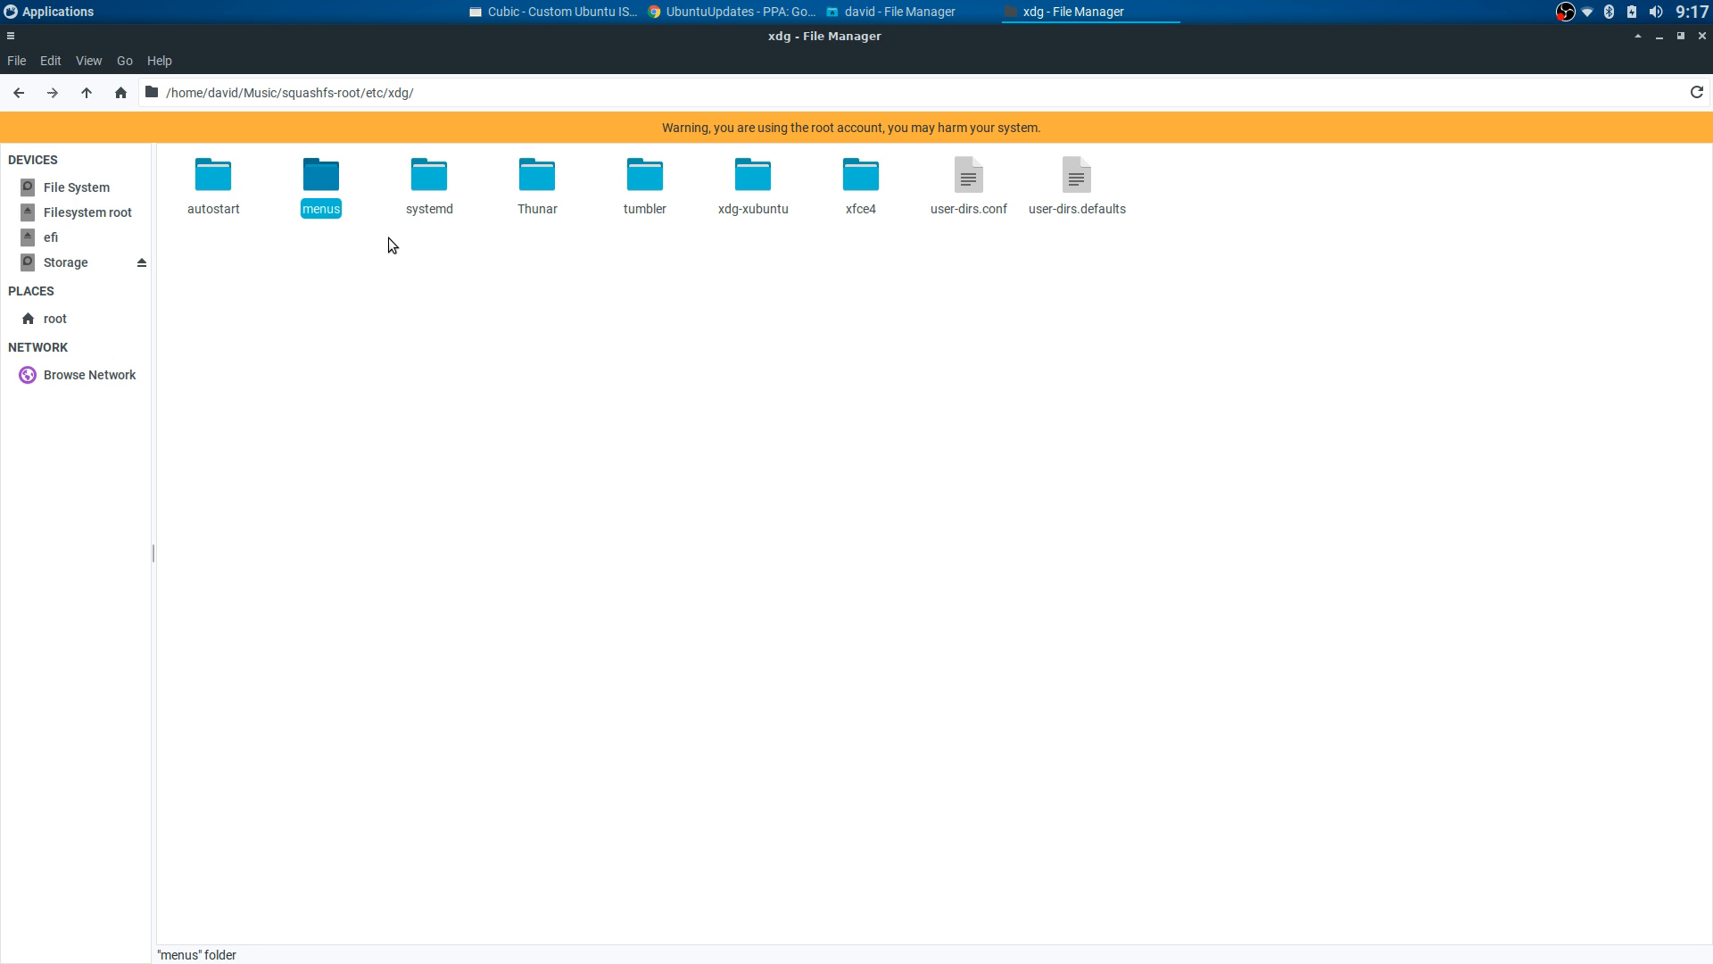
pyautogui.click(421, 184)
pyautogui.click(539, 184)
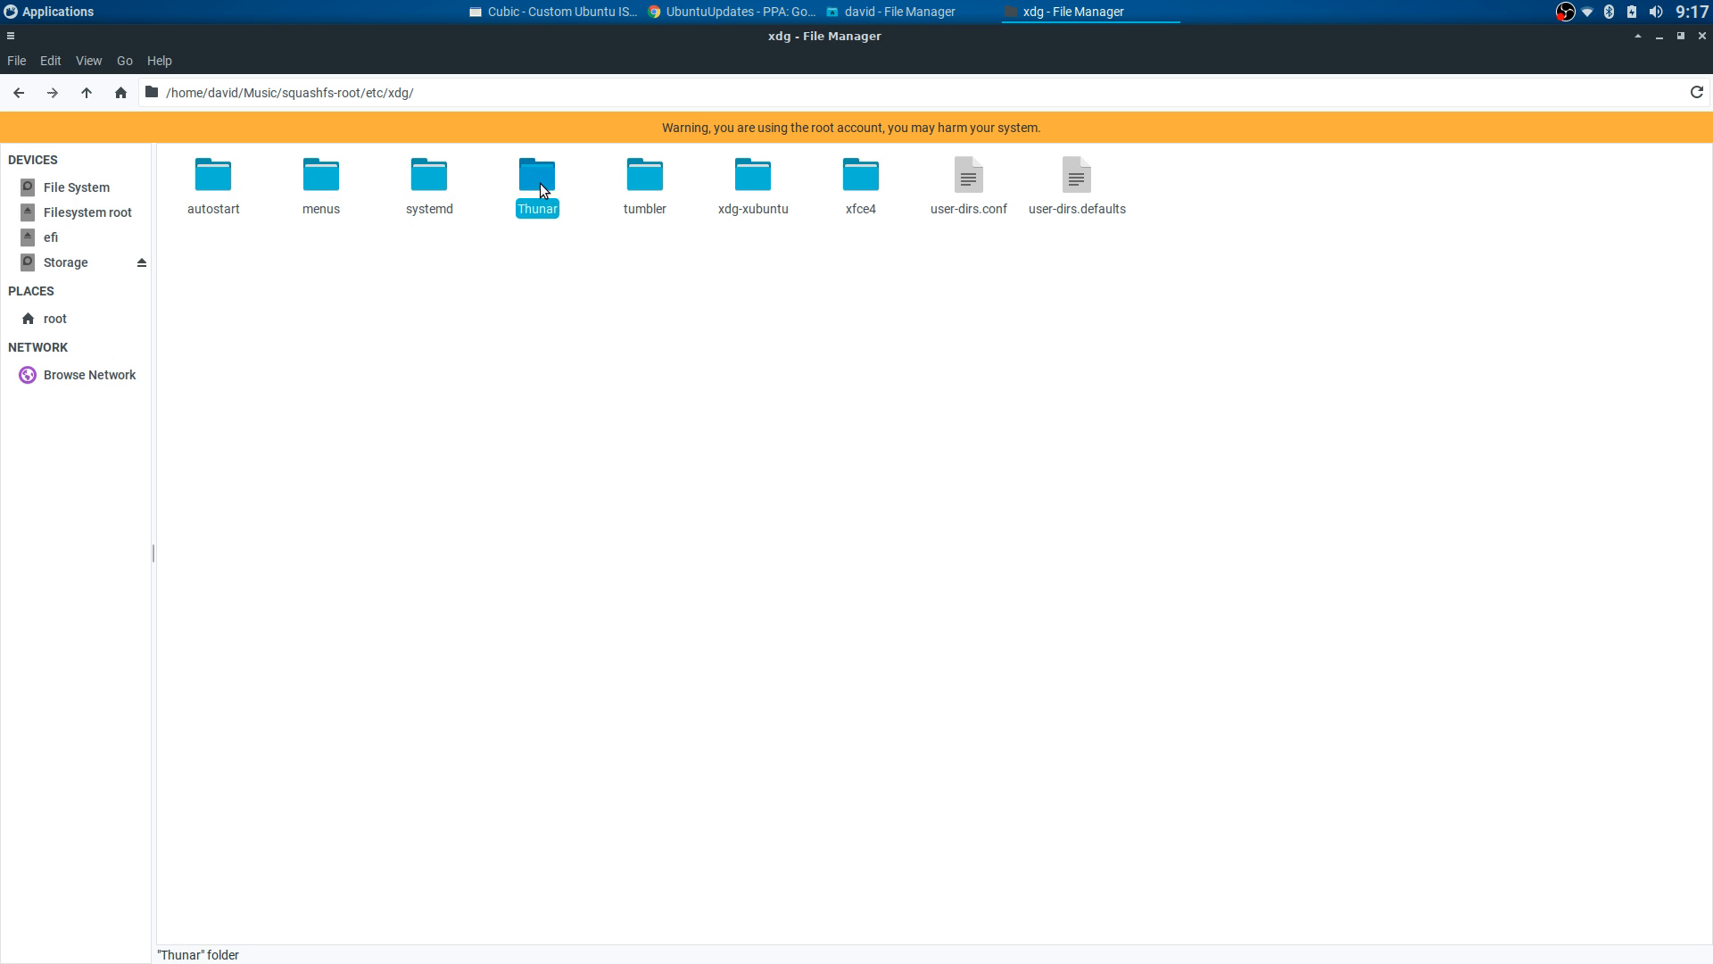
pyautogui.click(212, 184)
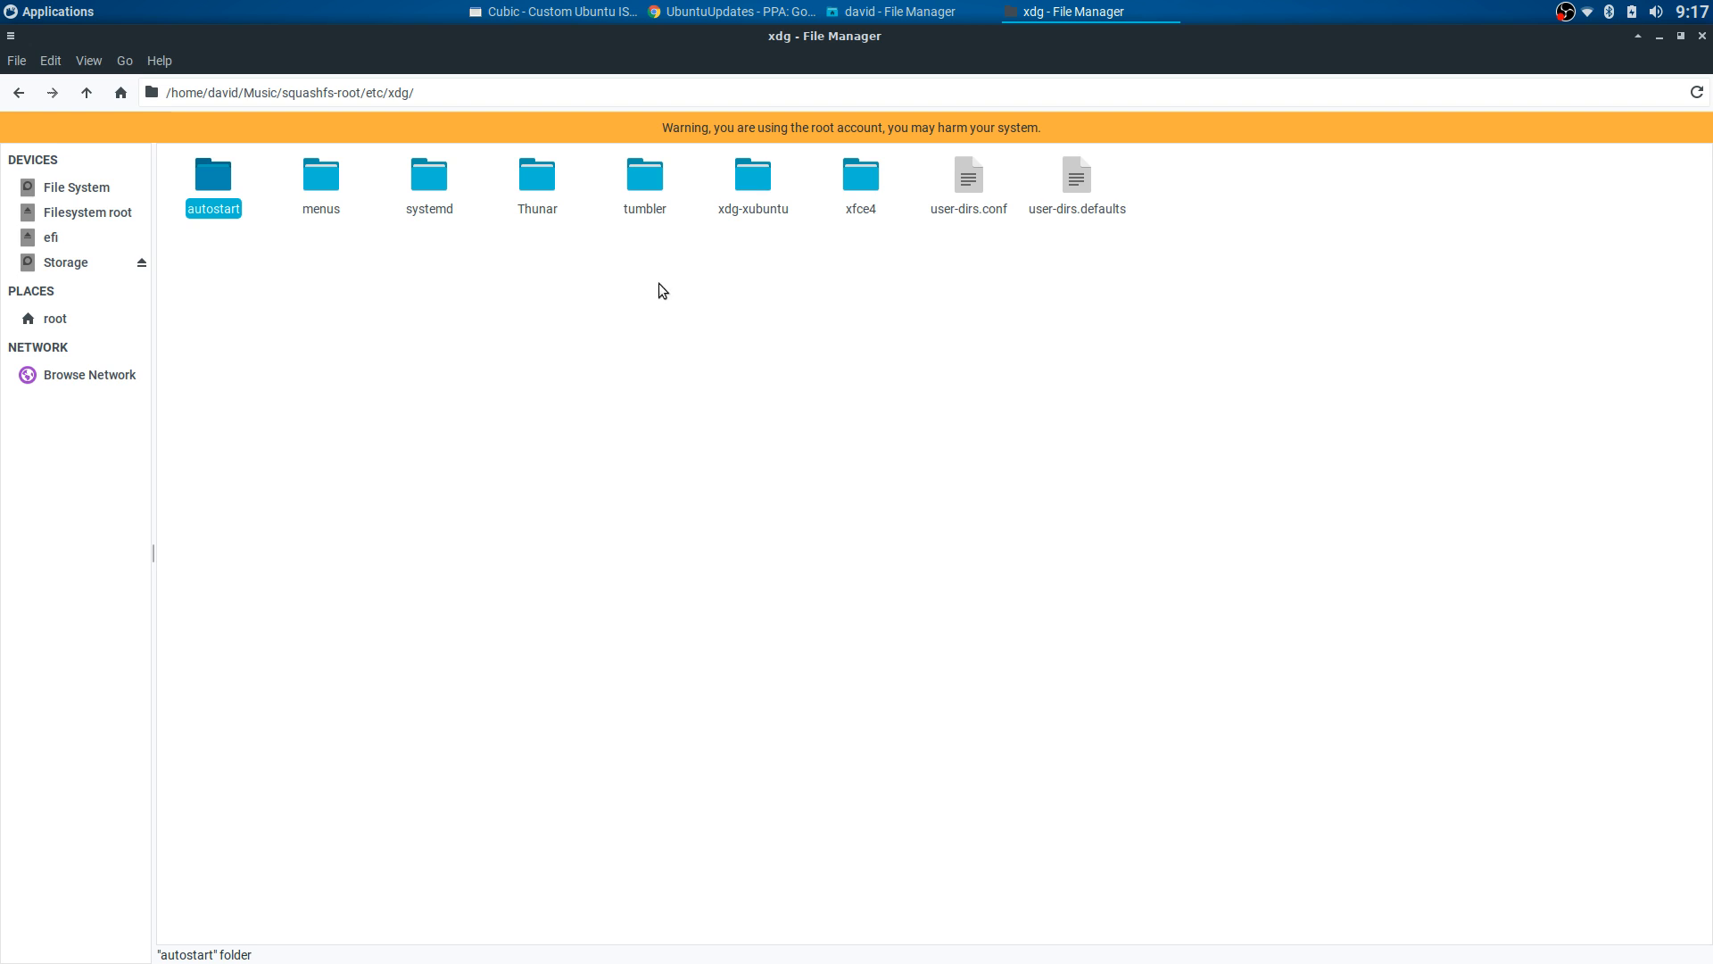
pyautogui.doubleClick(858, 183)
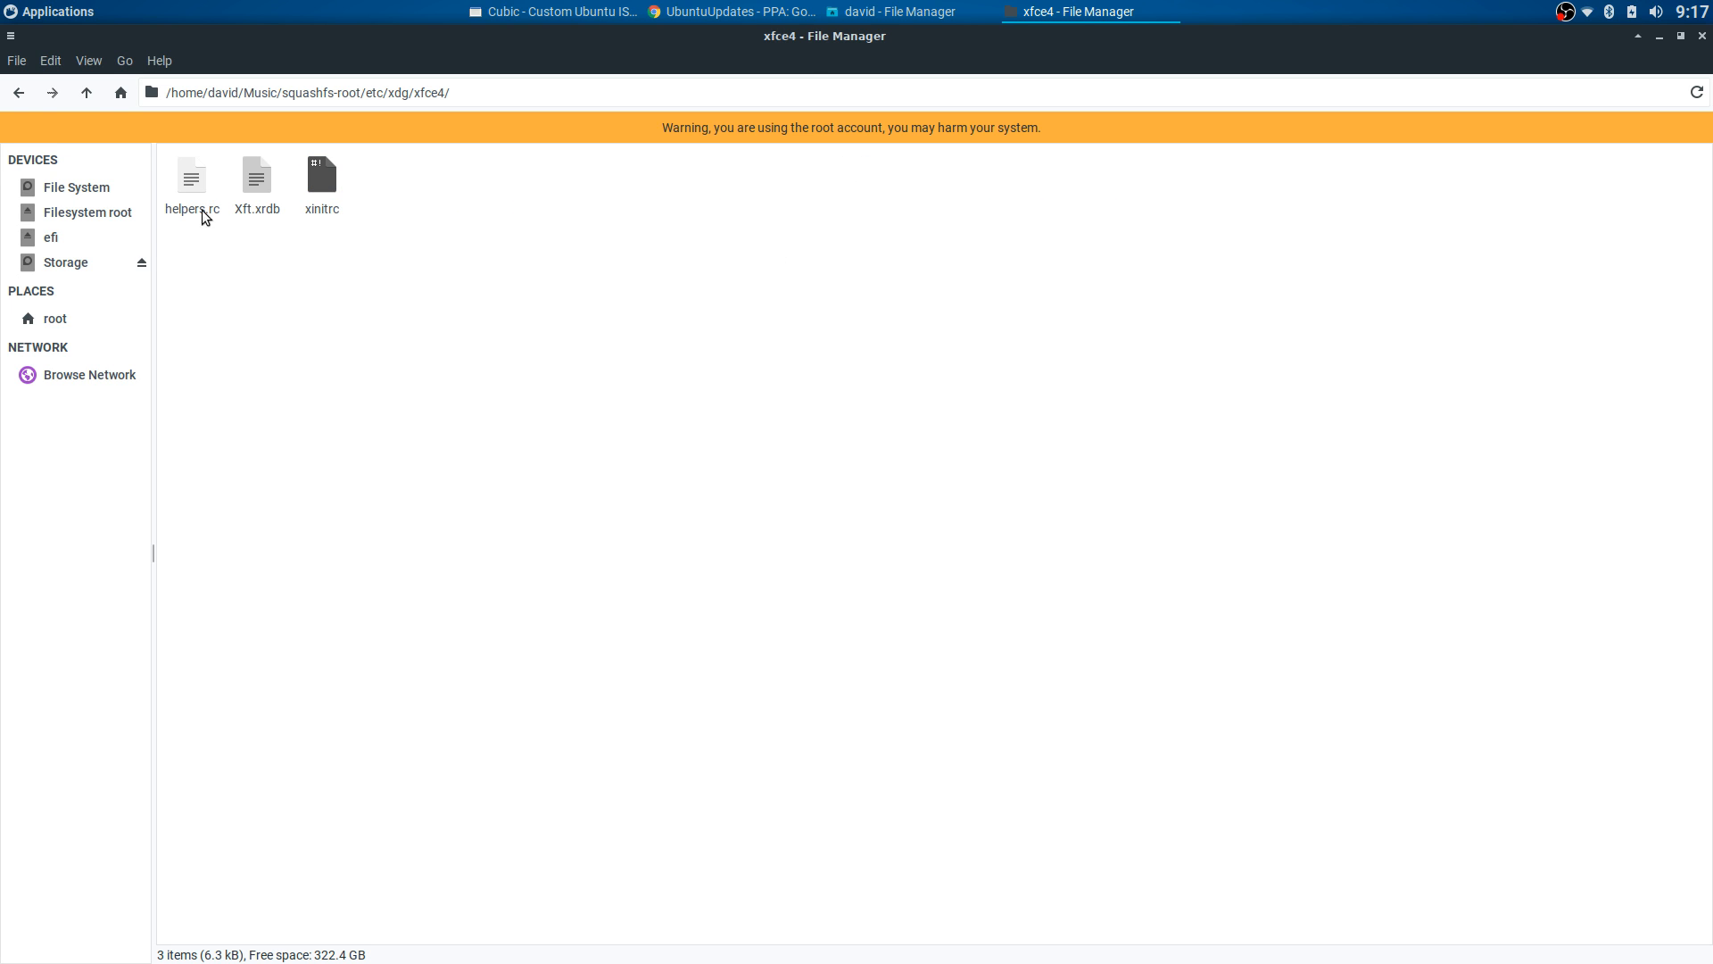
pyautogui.click(18, 92)
# - Inspect the xdg-xubuntu folder, then go back up to squashfs-root
pyautogui.doubleClick(759, 188)
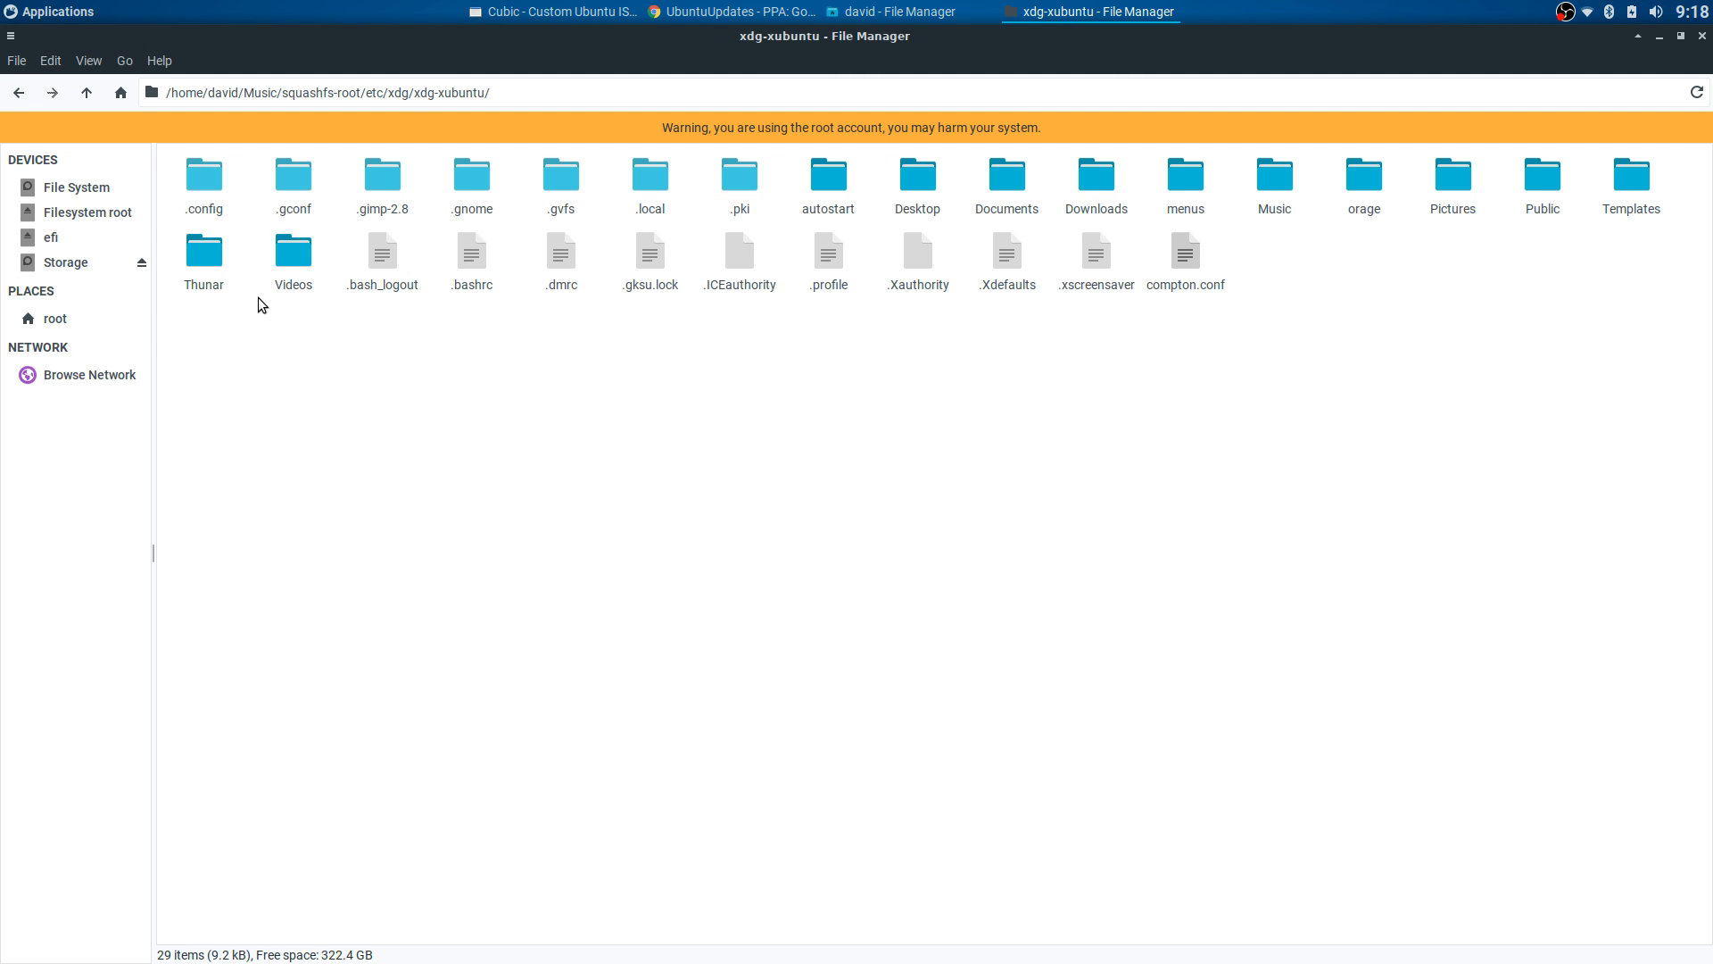
pyautogui.click(828, 191)
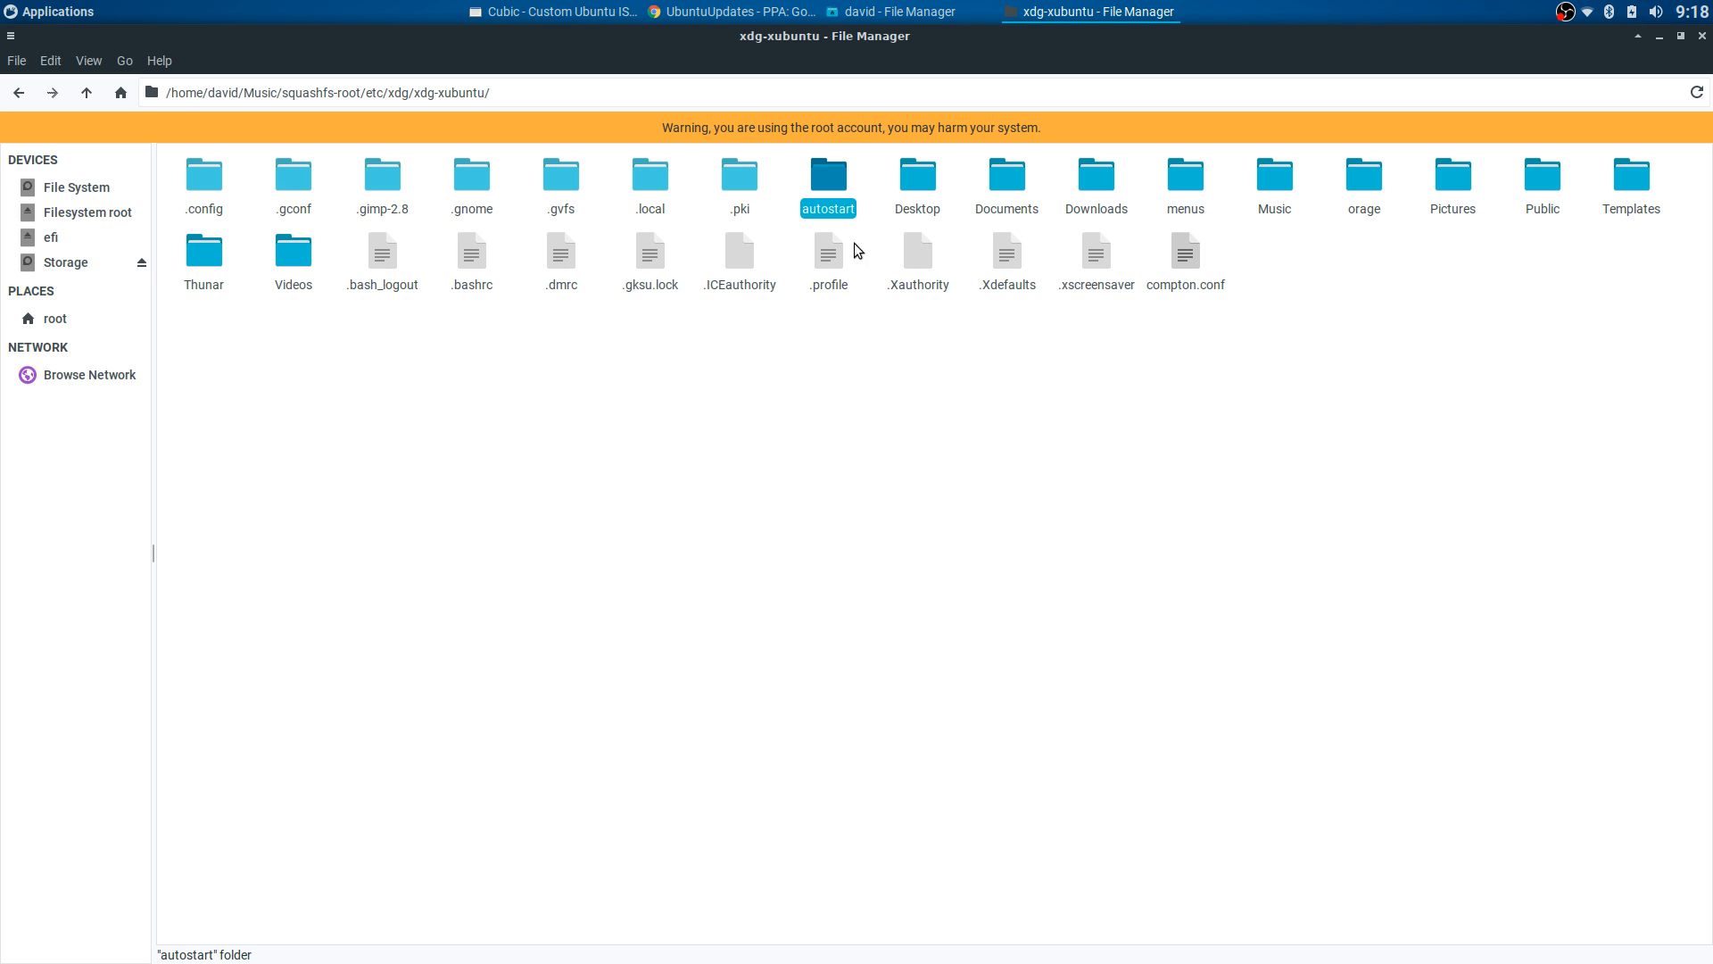
pyautogui.click(757, 178)
pyautogui.click(664, 182)
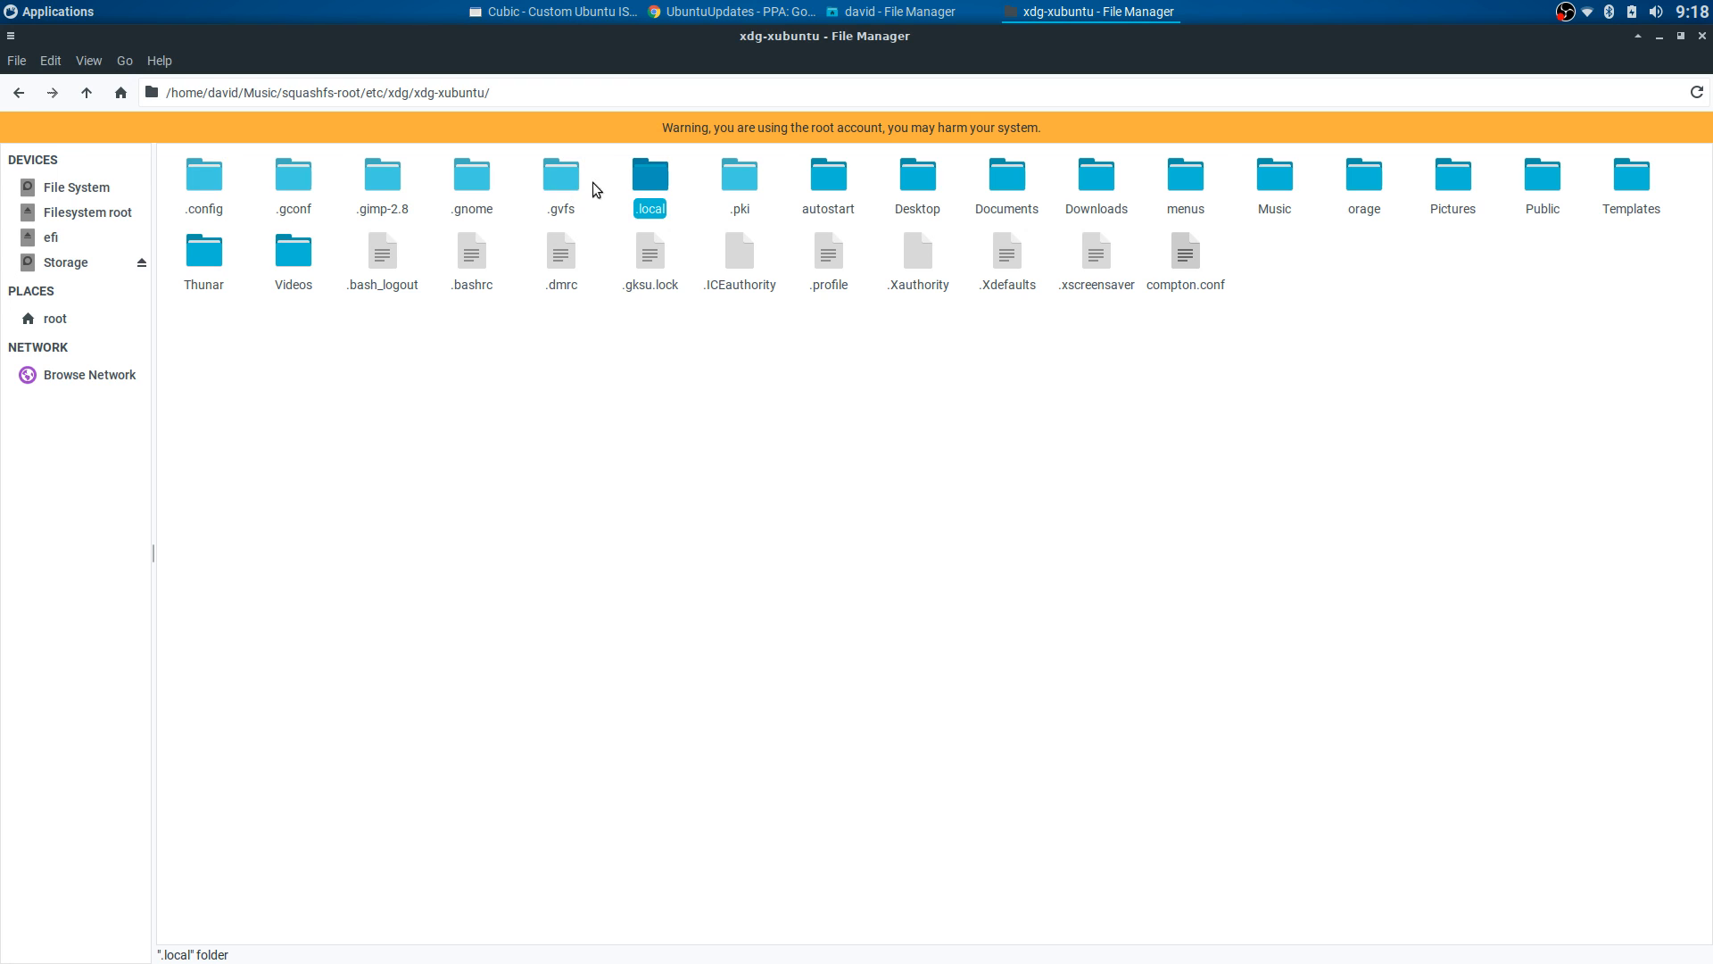
pyautogui.click(17, 92)
pyautogui.click(18, 92)
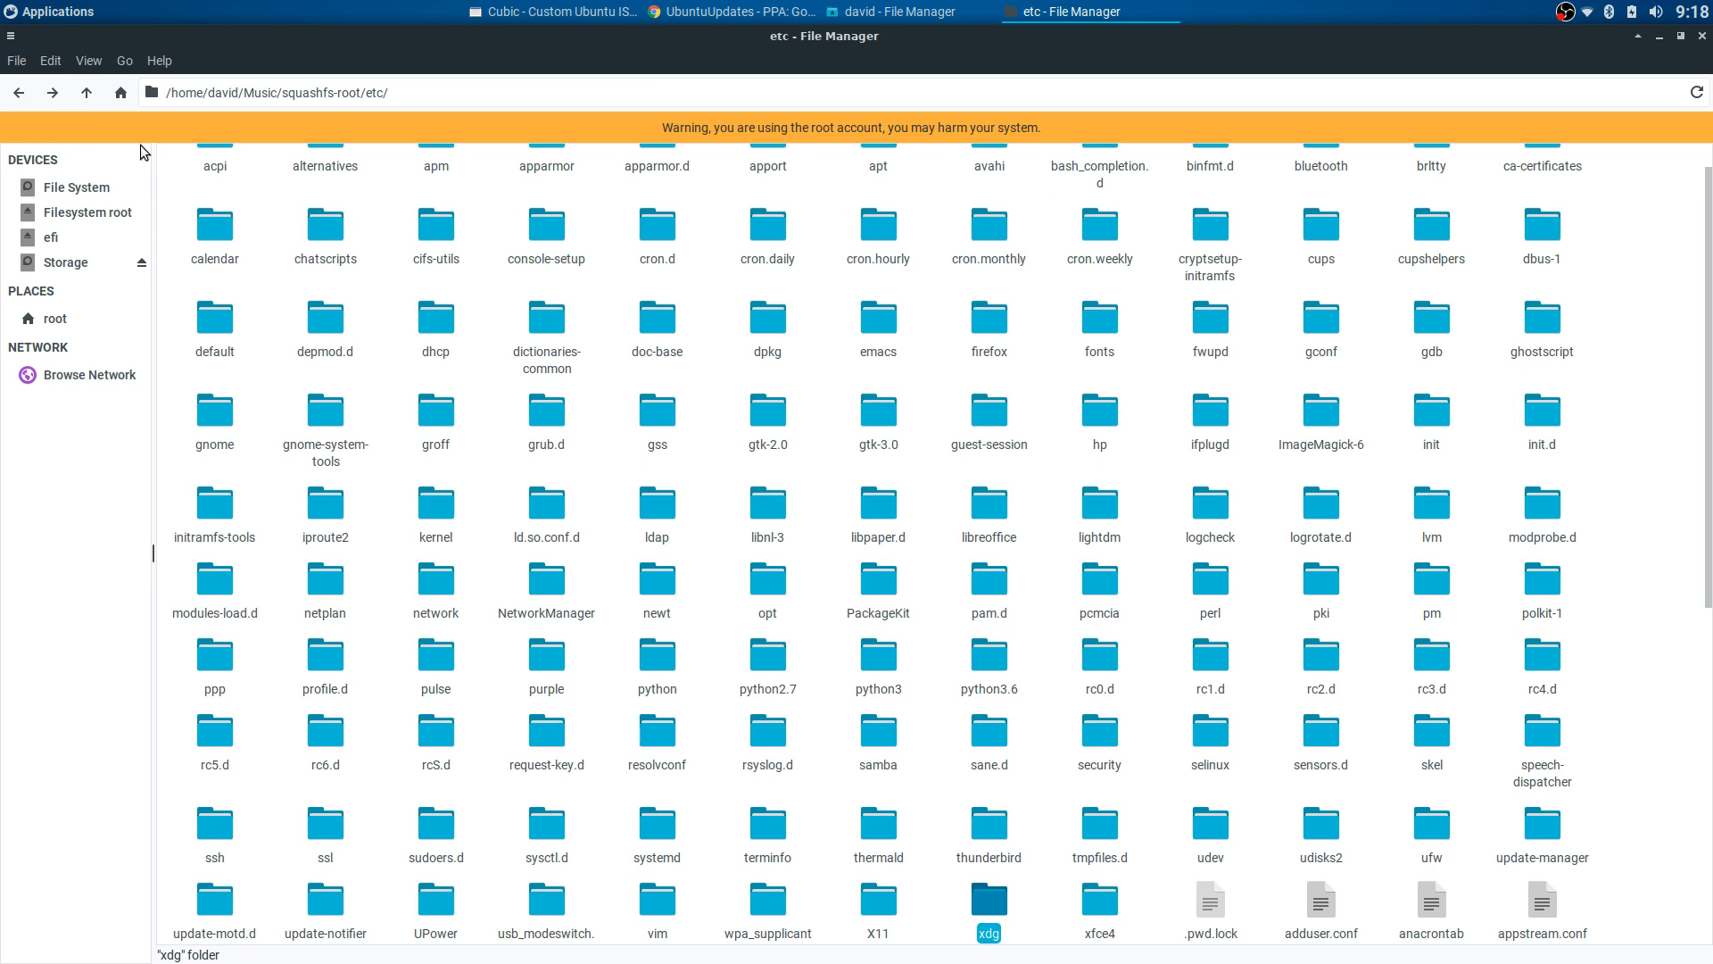
pyautogui.click(18, 91)
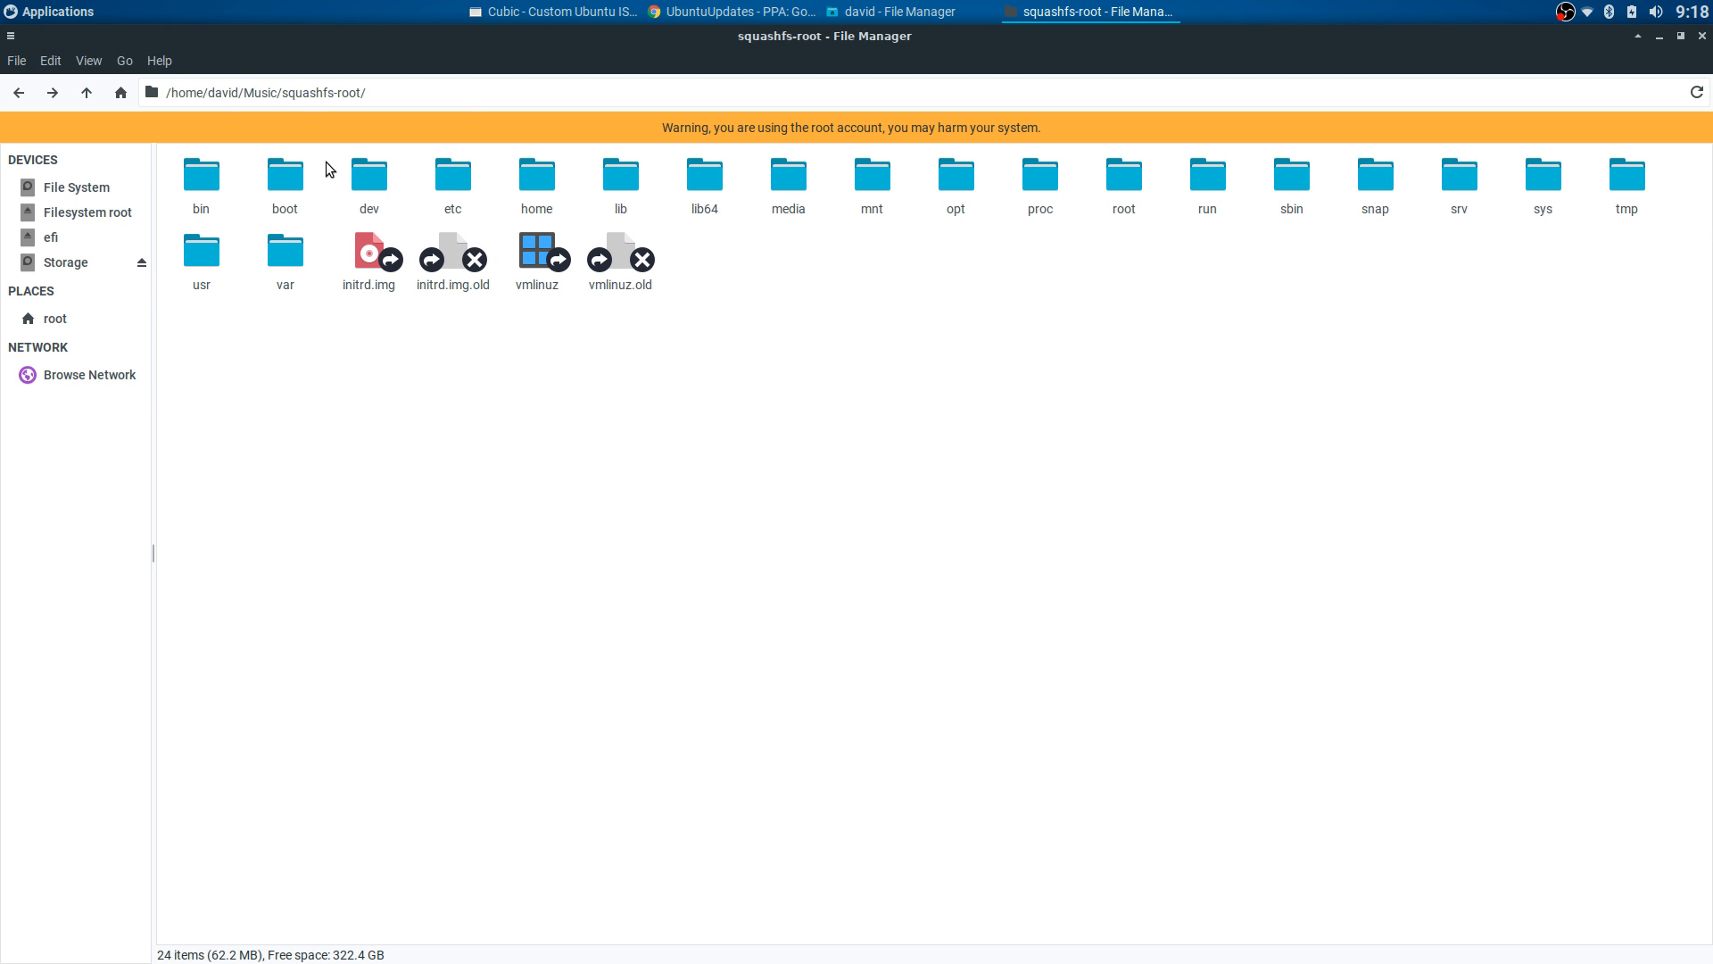
# - Run sudo apt autoremove in the Cubic chroot terminal, which reports 0 to remove
pyautogui.hotkey('alt', 'Tab')
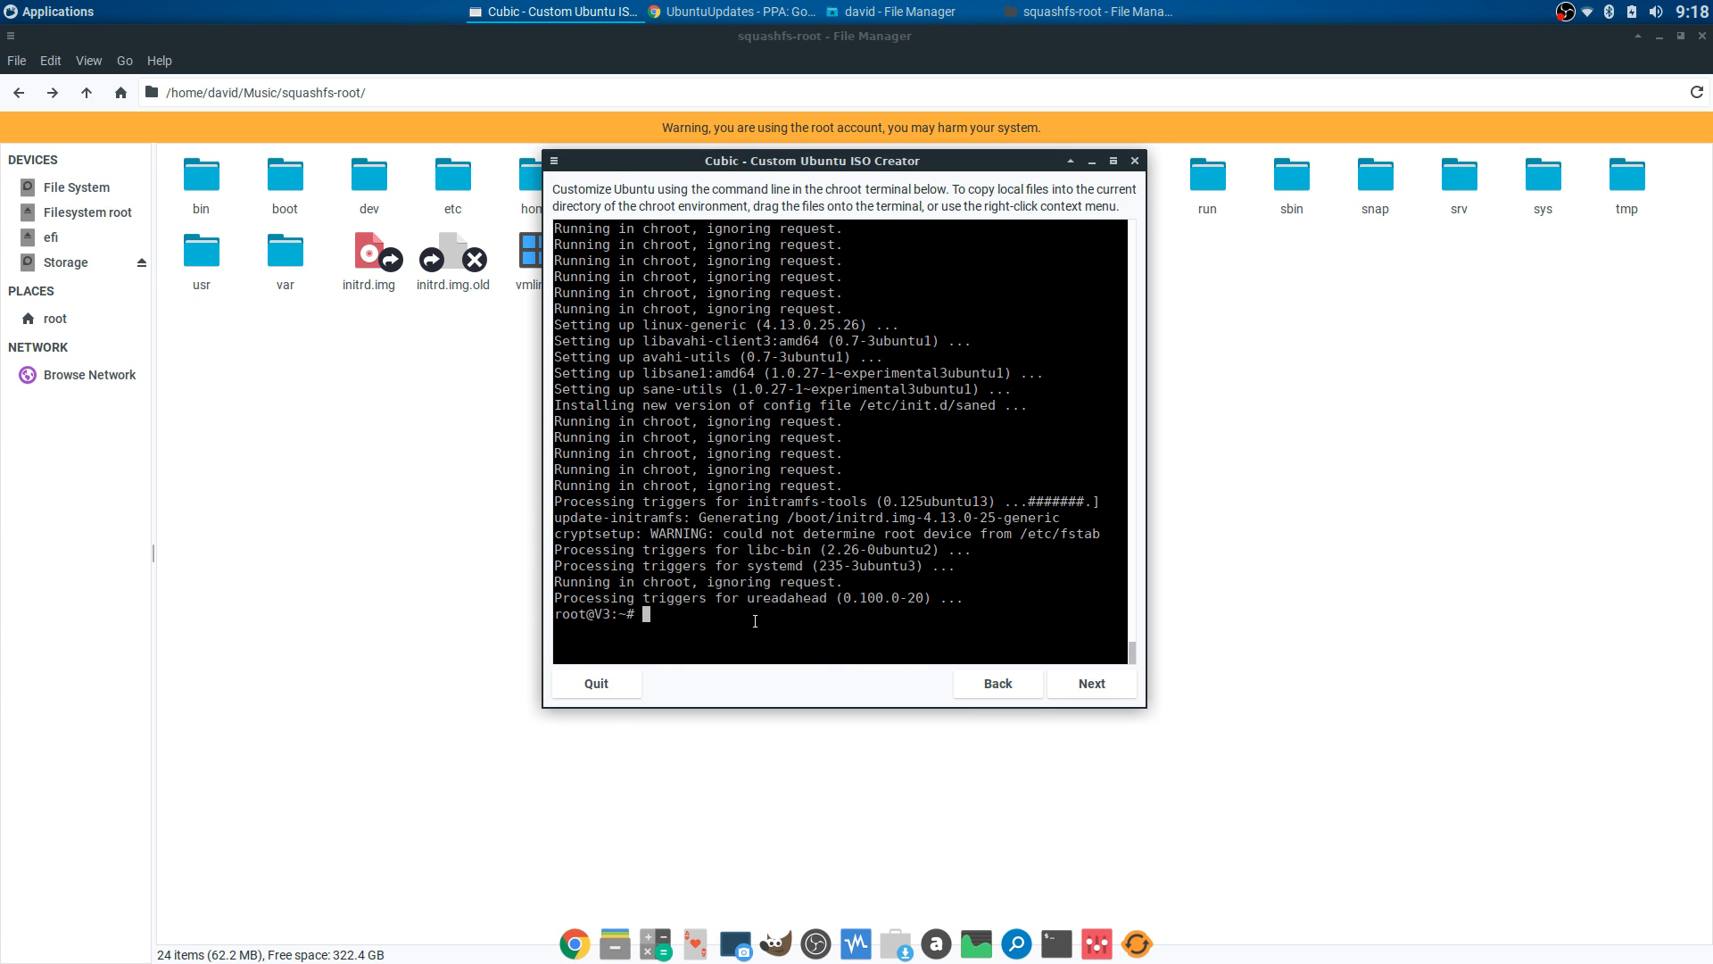
pyautogui.write('sudo apt ')
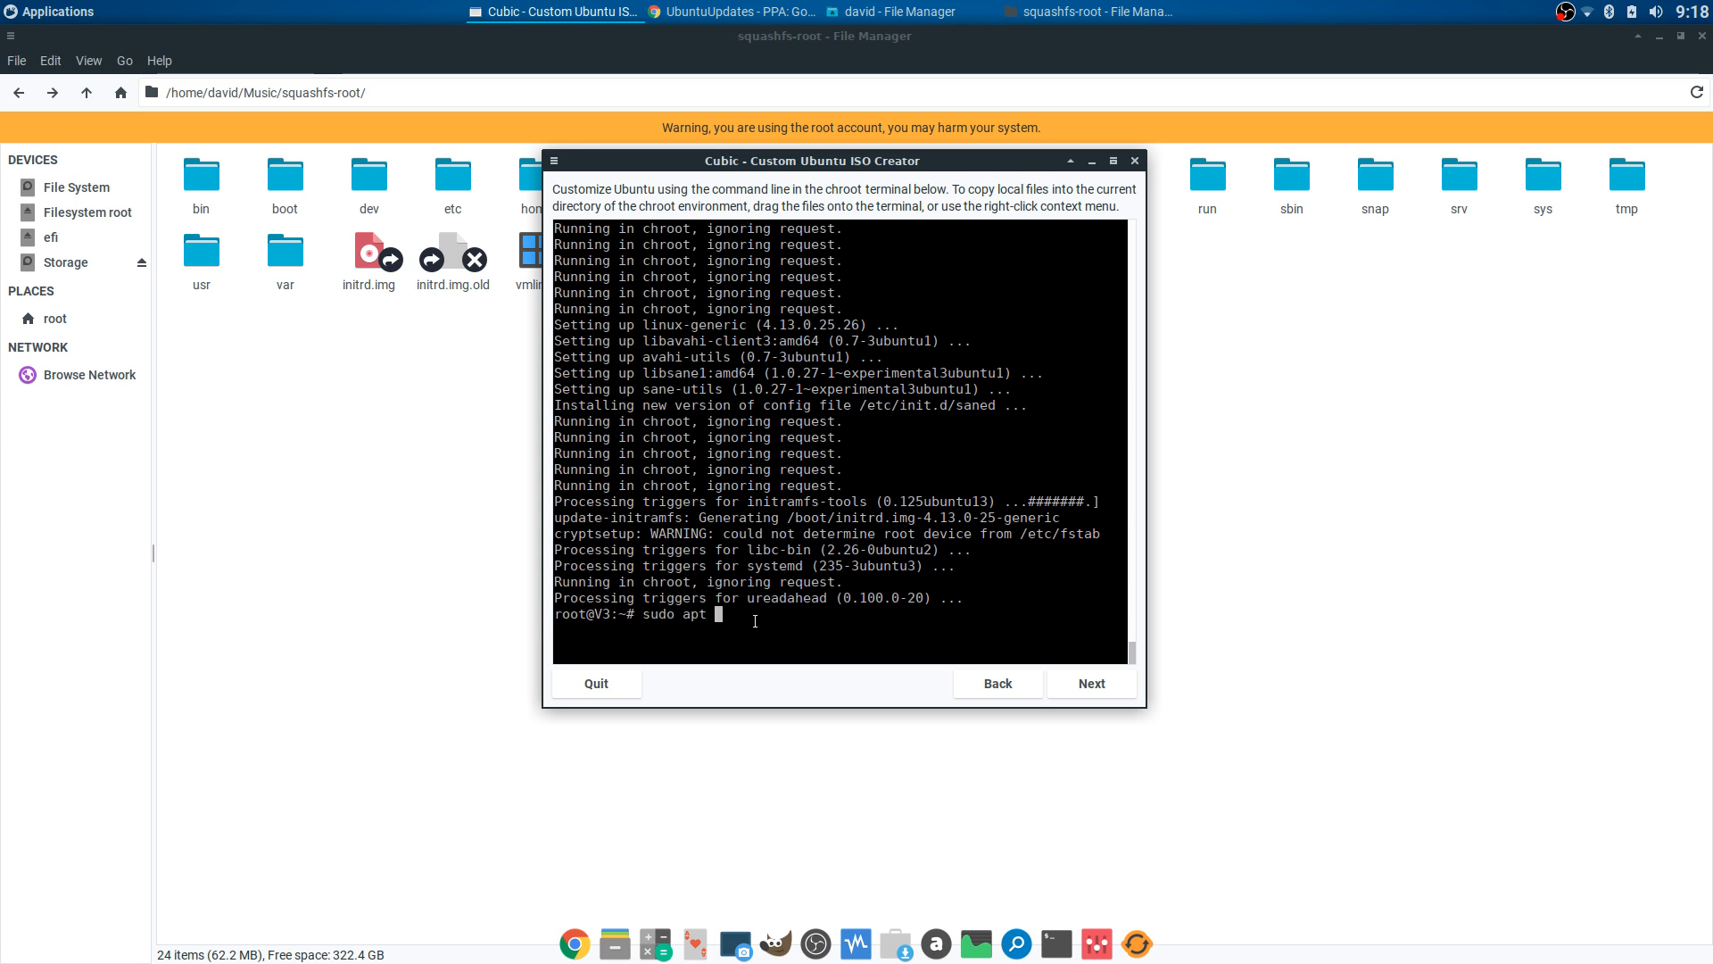
pyautogui.write('autoremove')
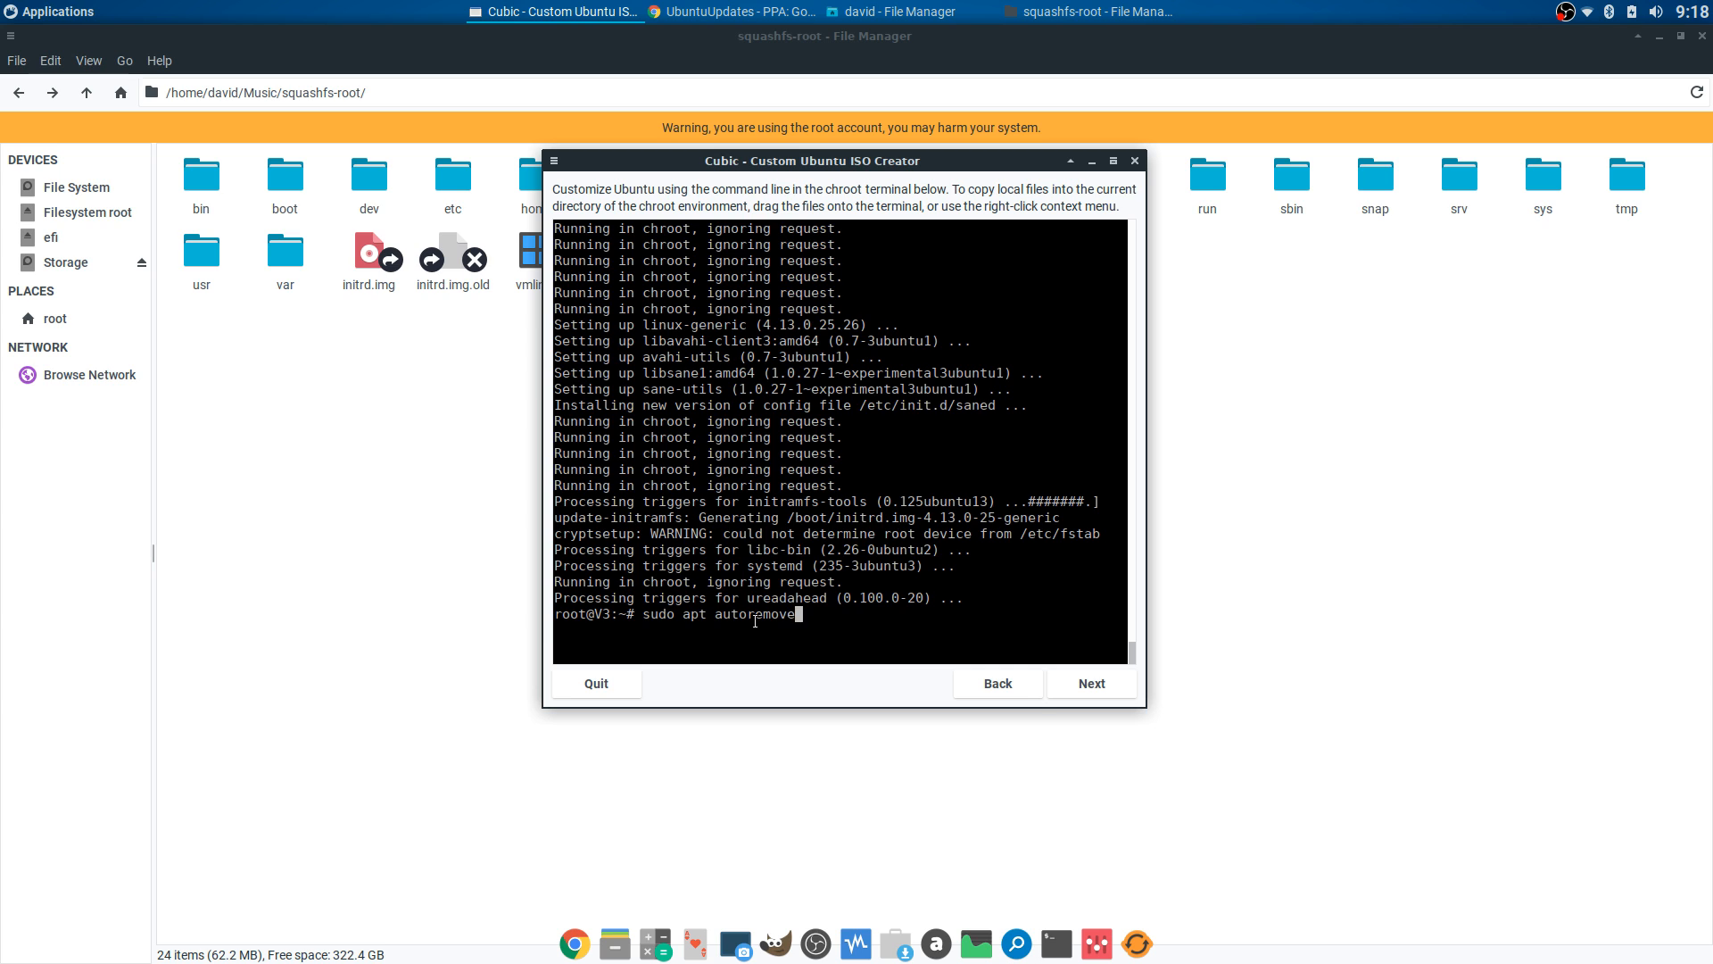
pyautogui.press('Return')
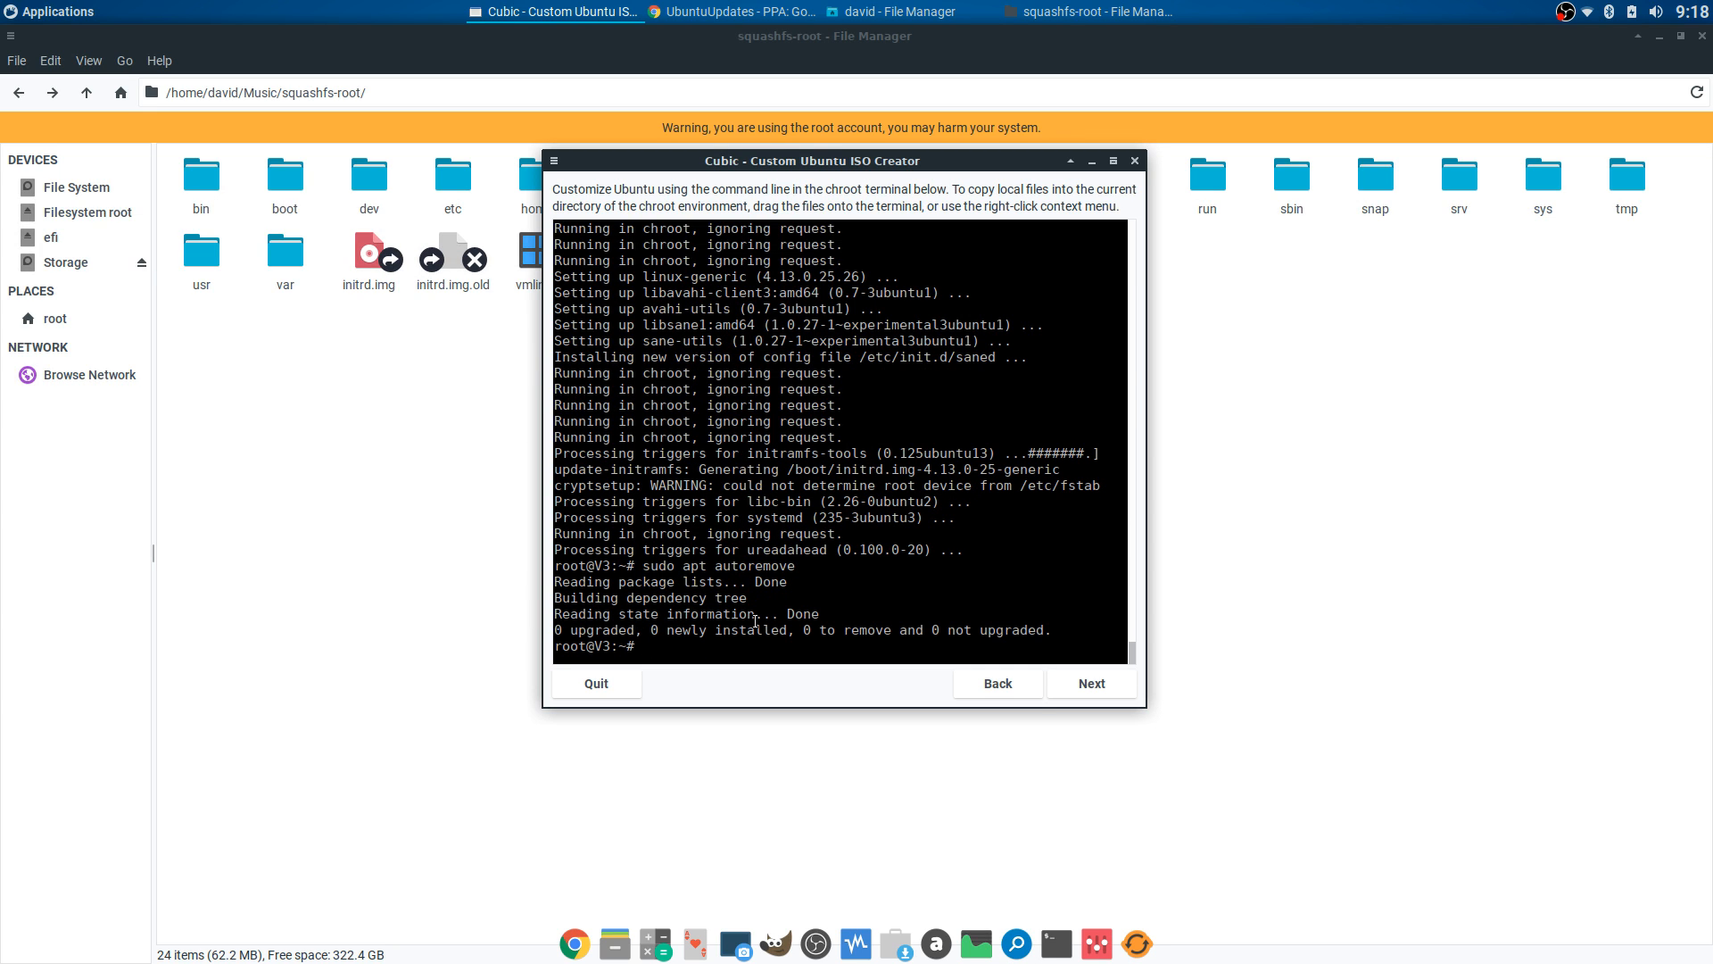
pyautogui.moveTo(836, 169); pyautogui.dragTo(820, 148)
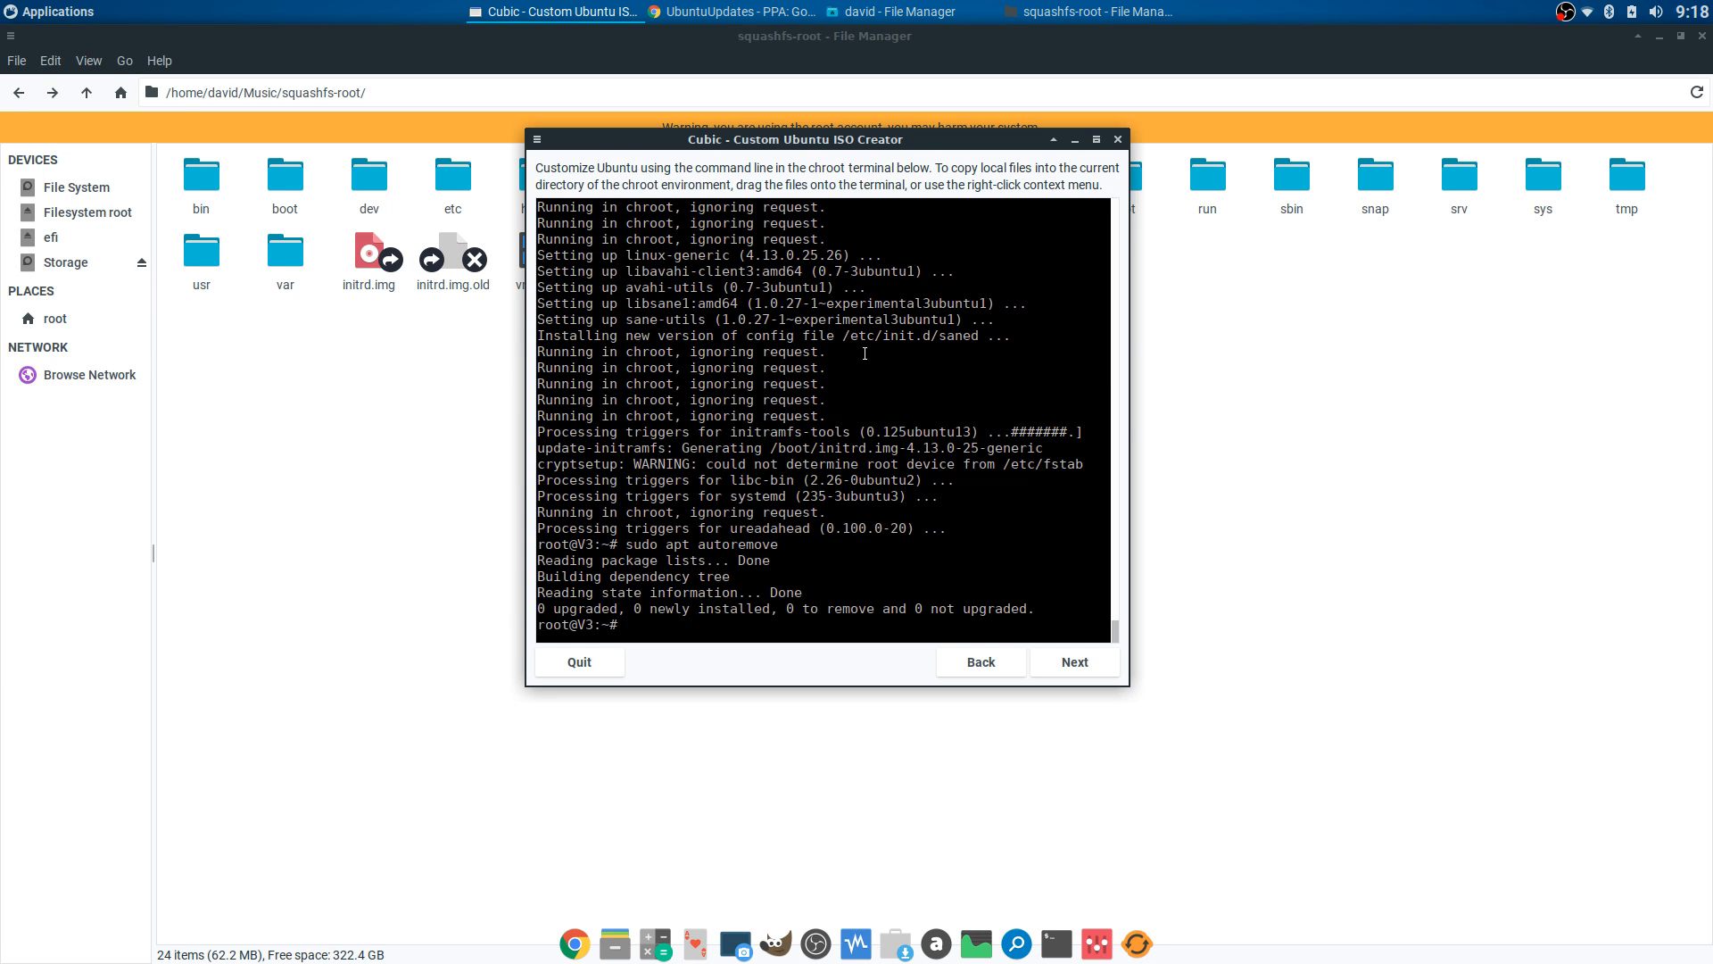
# - Browse in the file manager to squashfs-root's etc/xdg/xdg-xubuntu folder
pyautogui.click(65, 11)
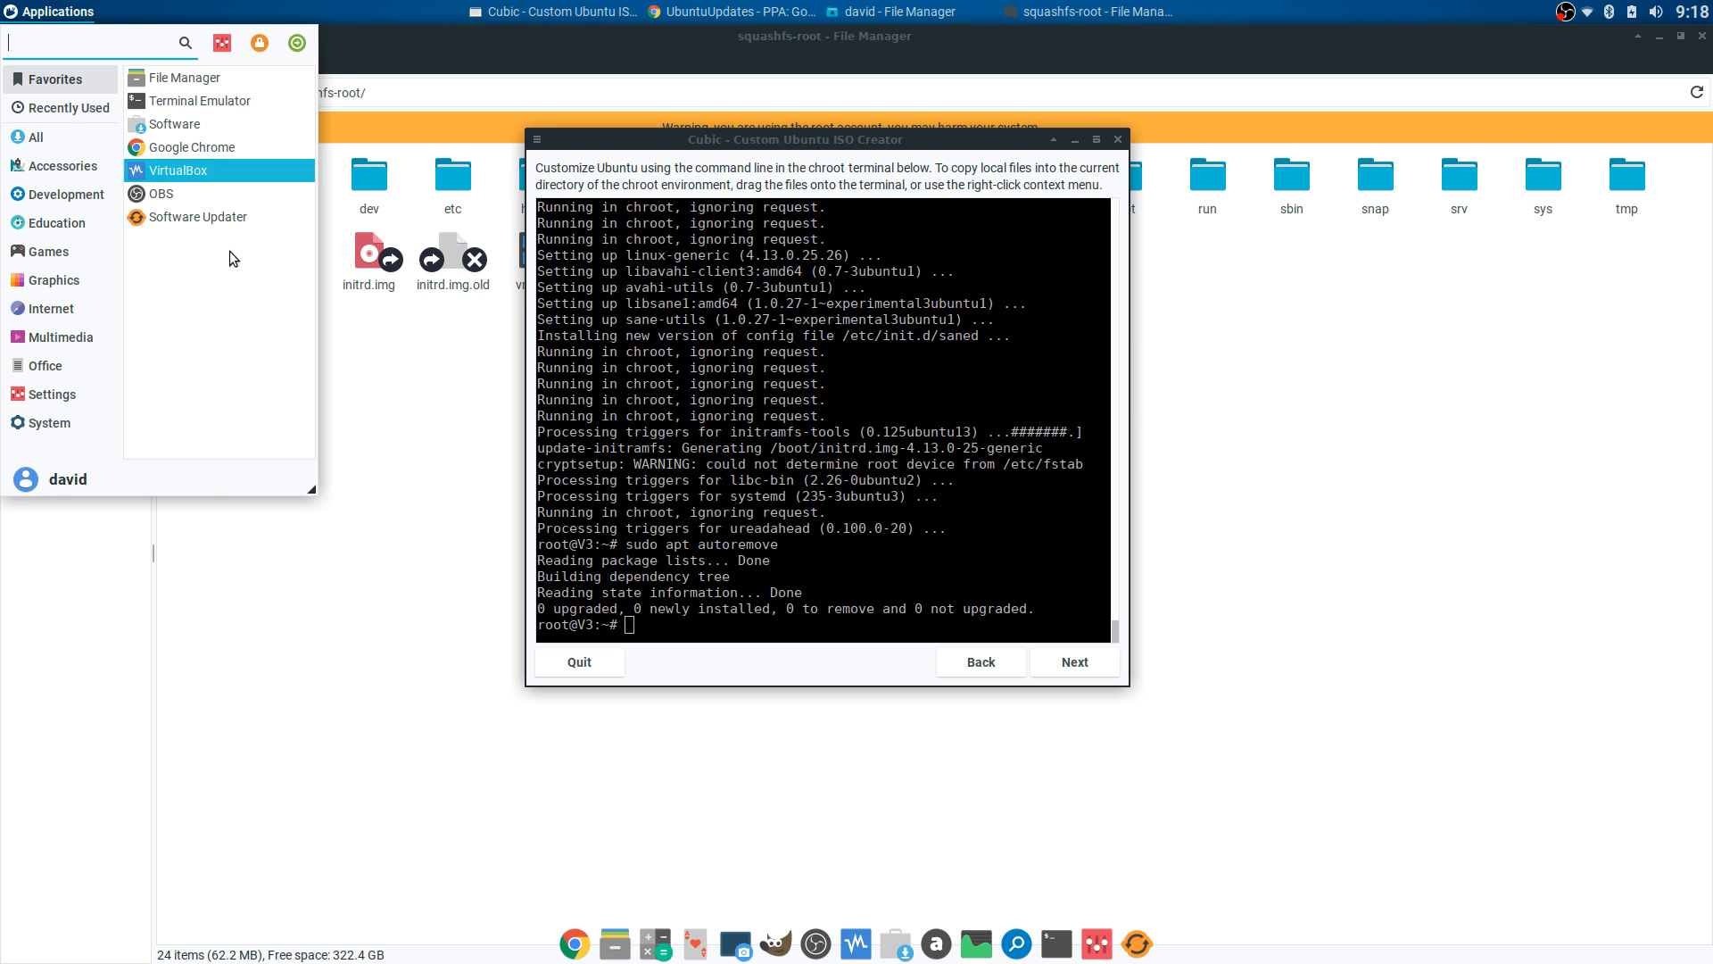
pyautogui.click(757, 157)
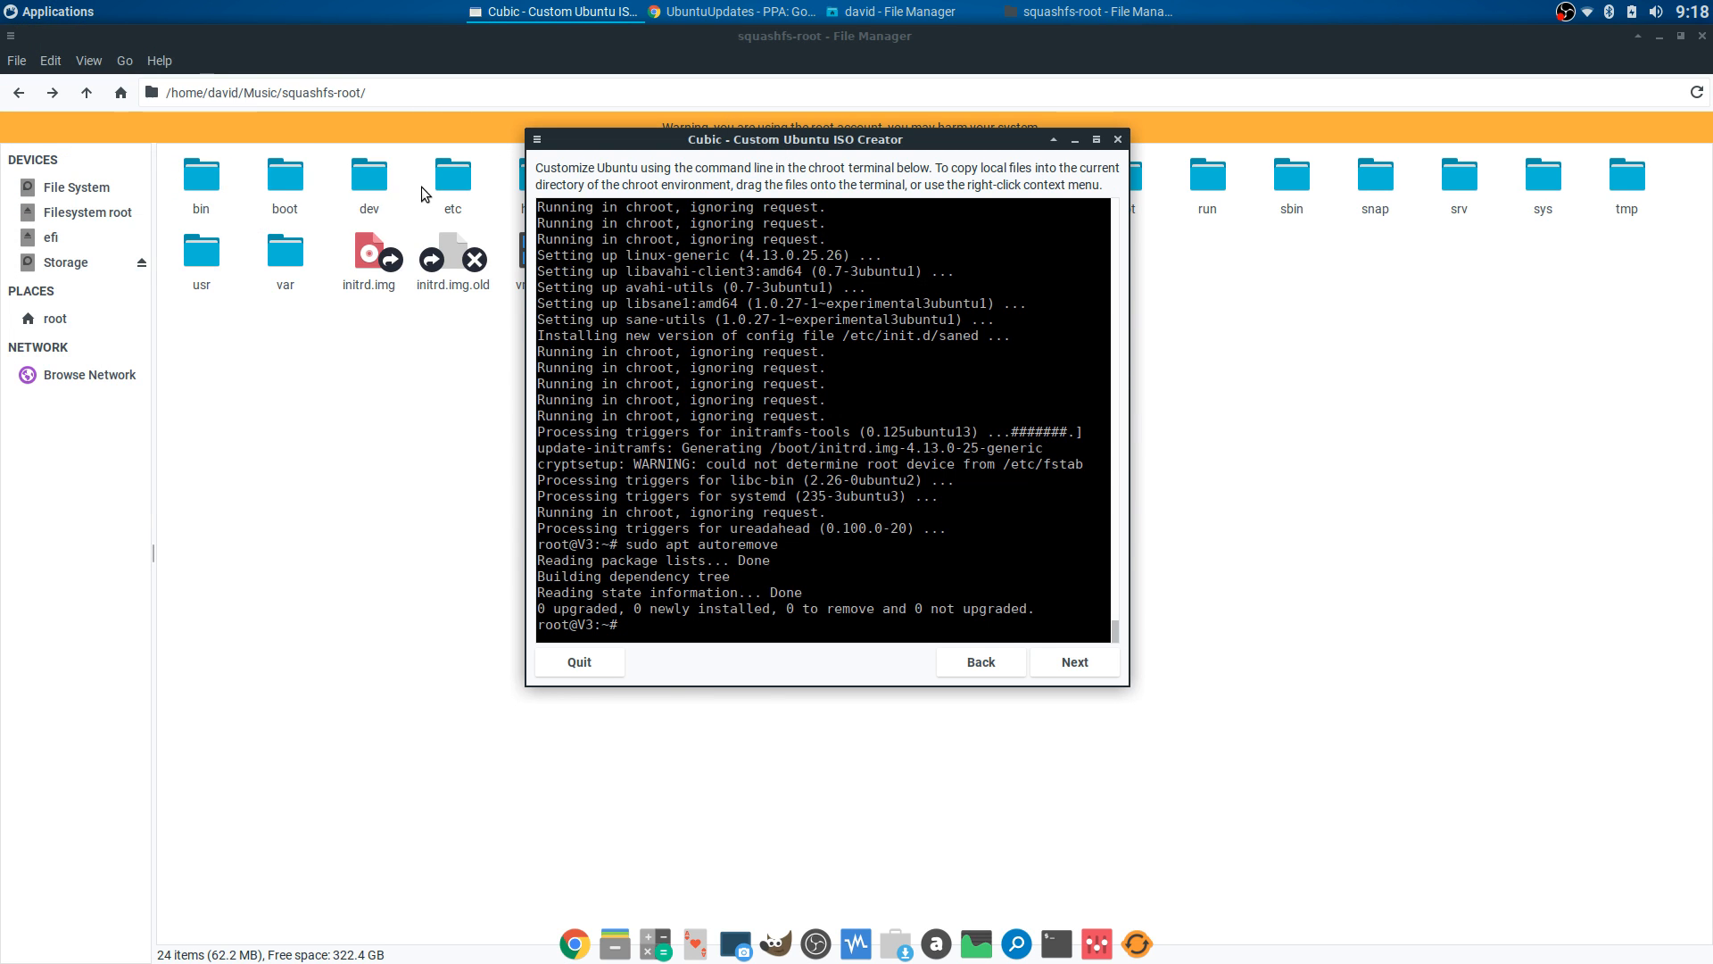
pyautogui.click(493, 186)
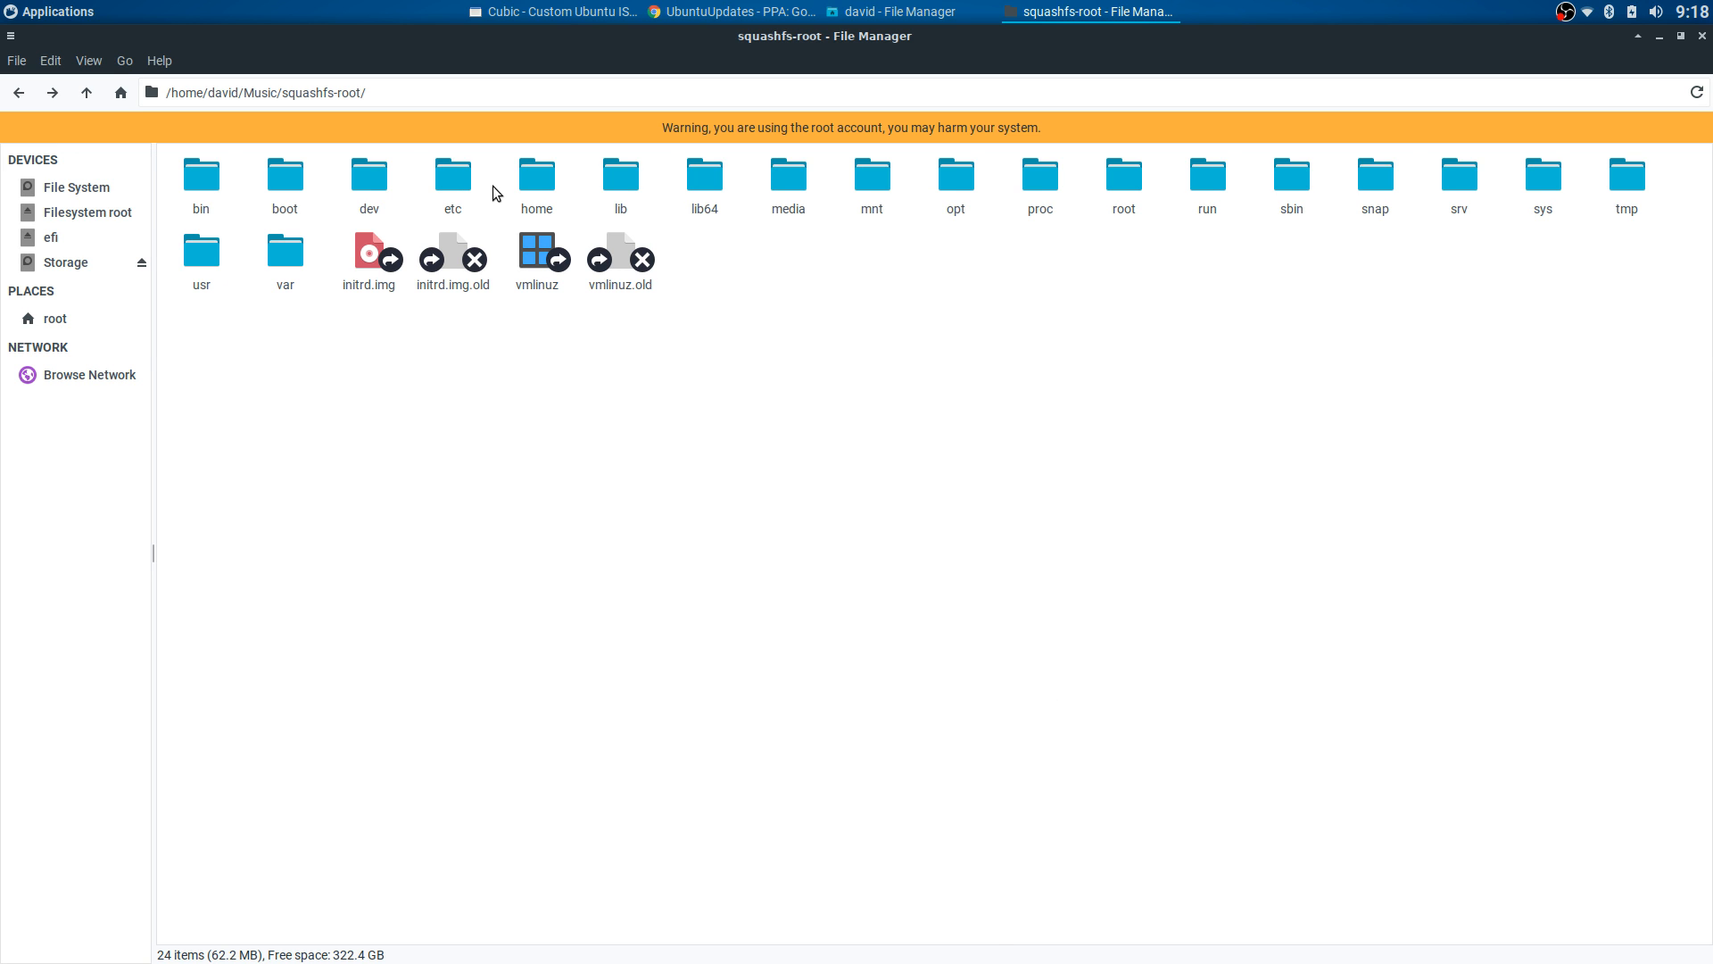
pyautogui.doubleClick(452, 177)
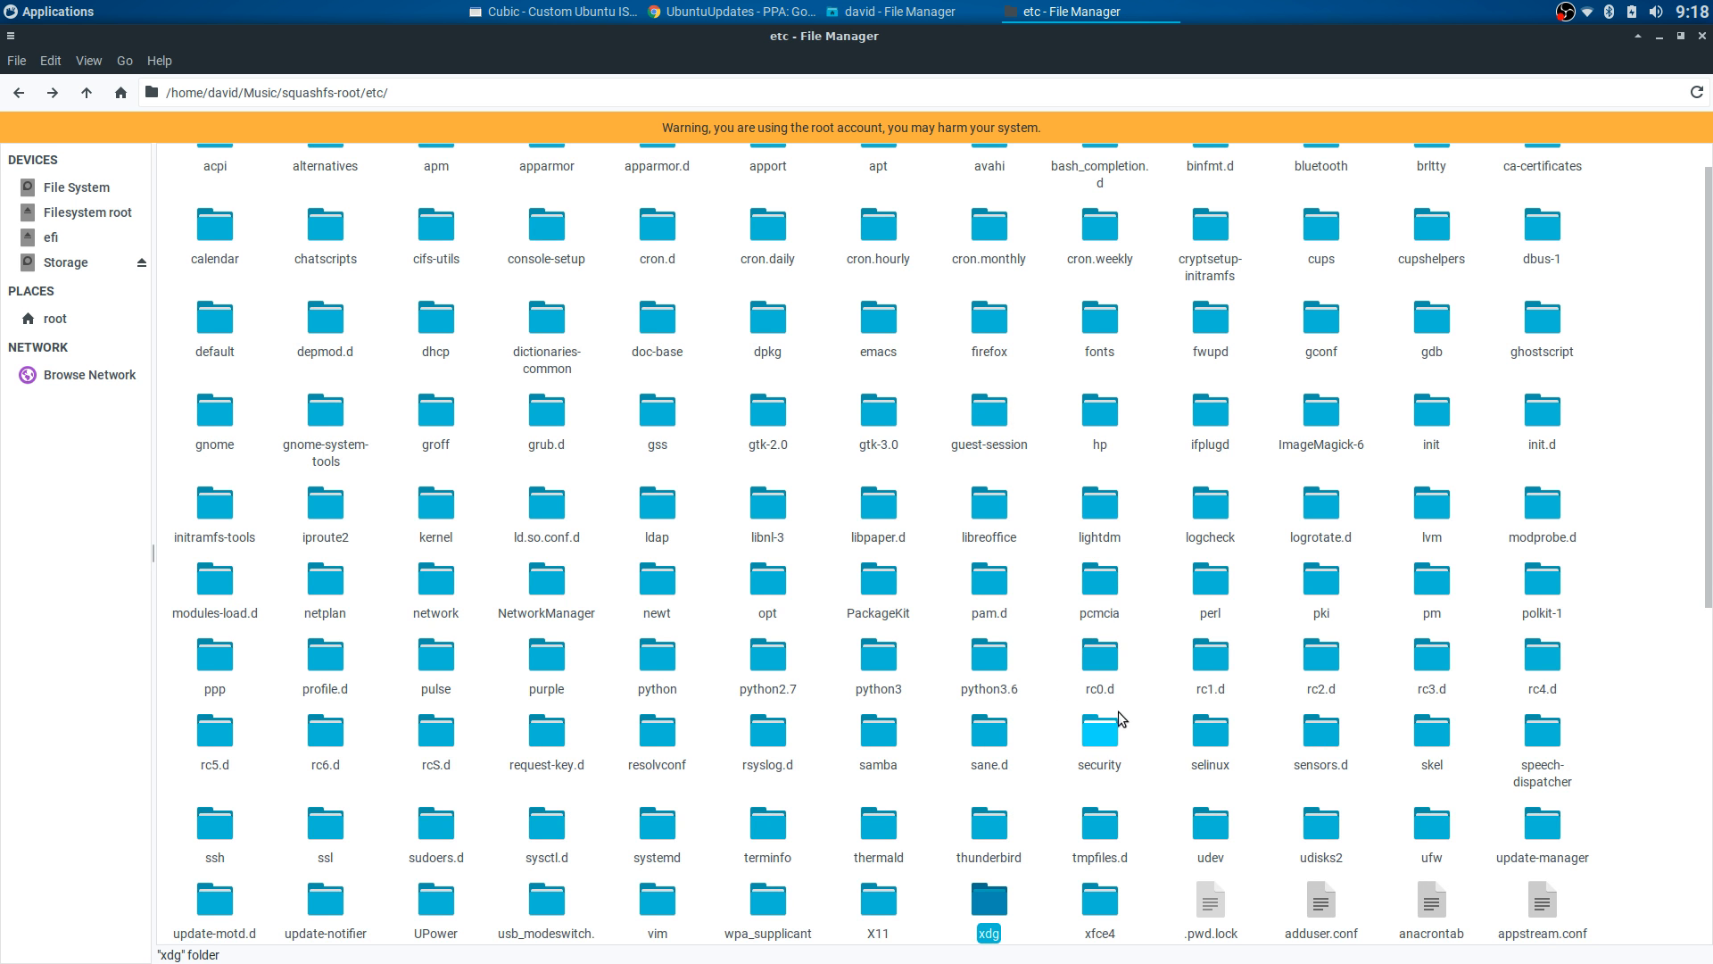
pyautogui.scroll(-3, 1122, 718)
pyautogui.doubleClick(990, 656)
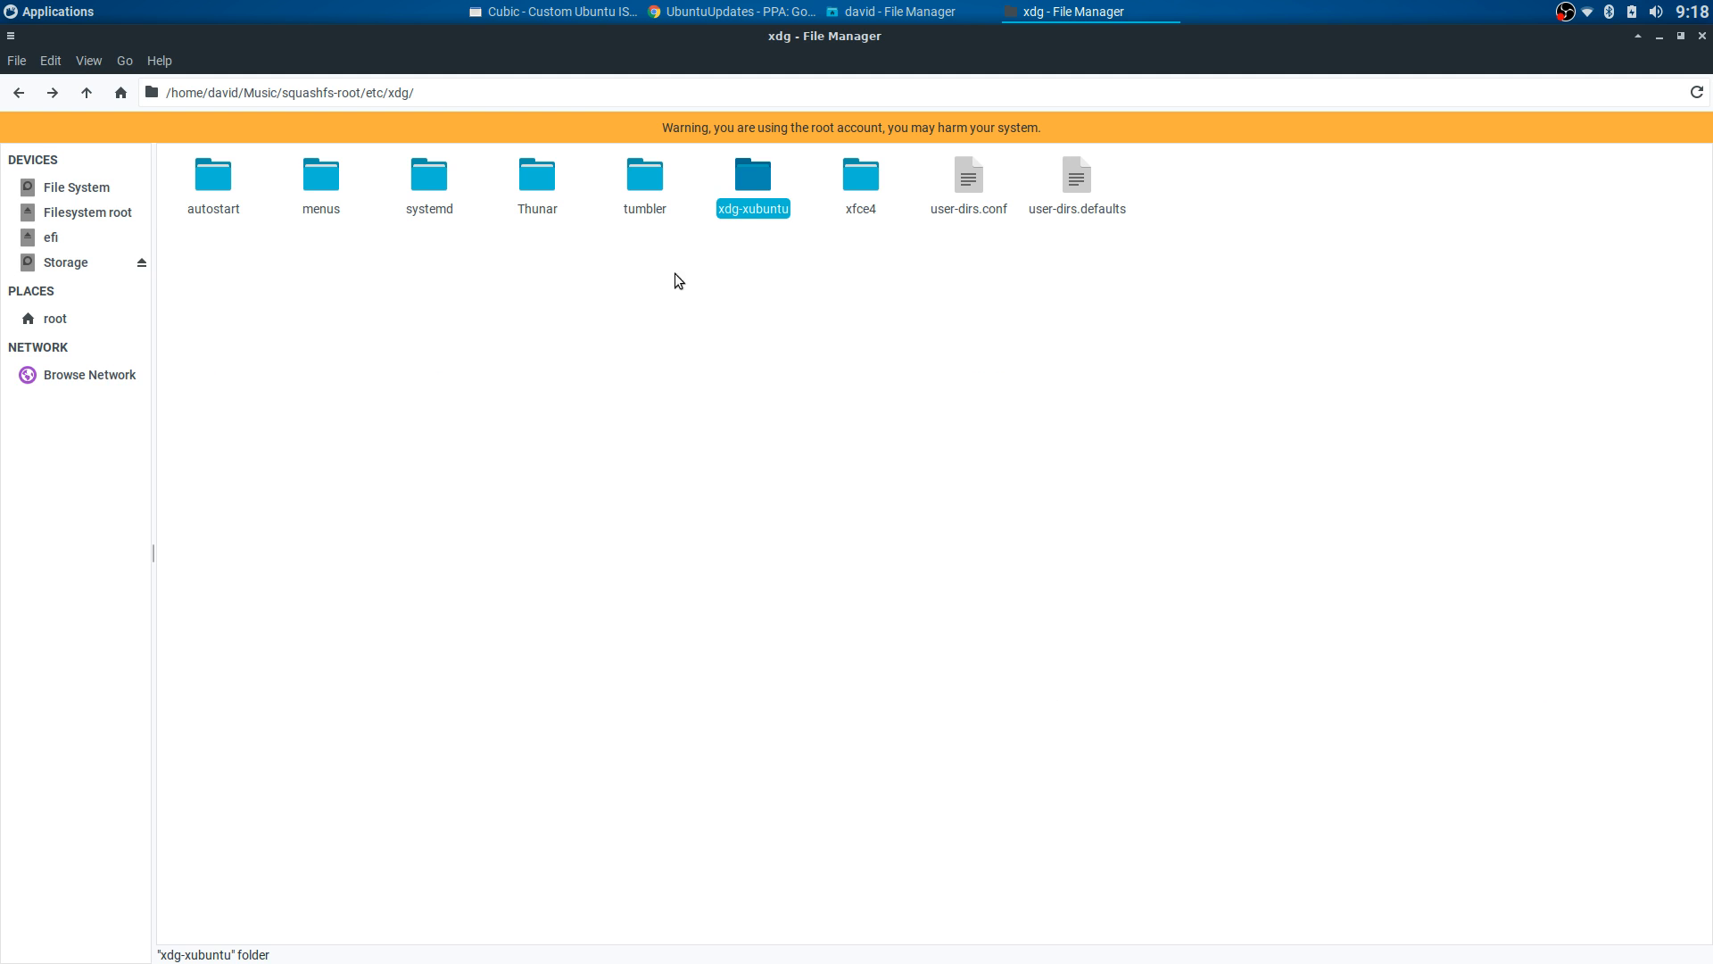
pyautogui.doubleClick(746, 175)
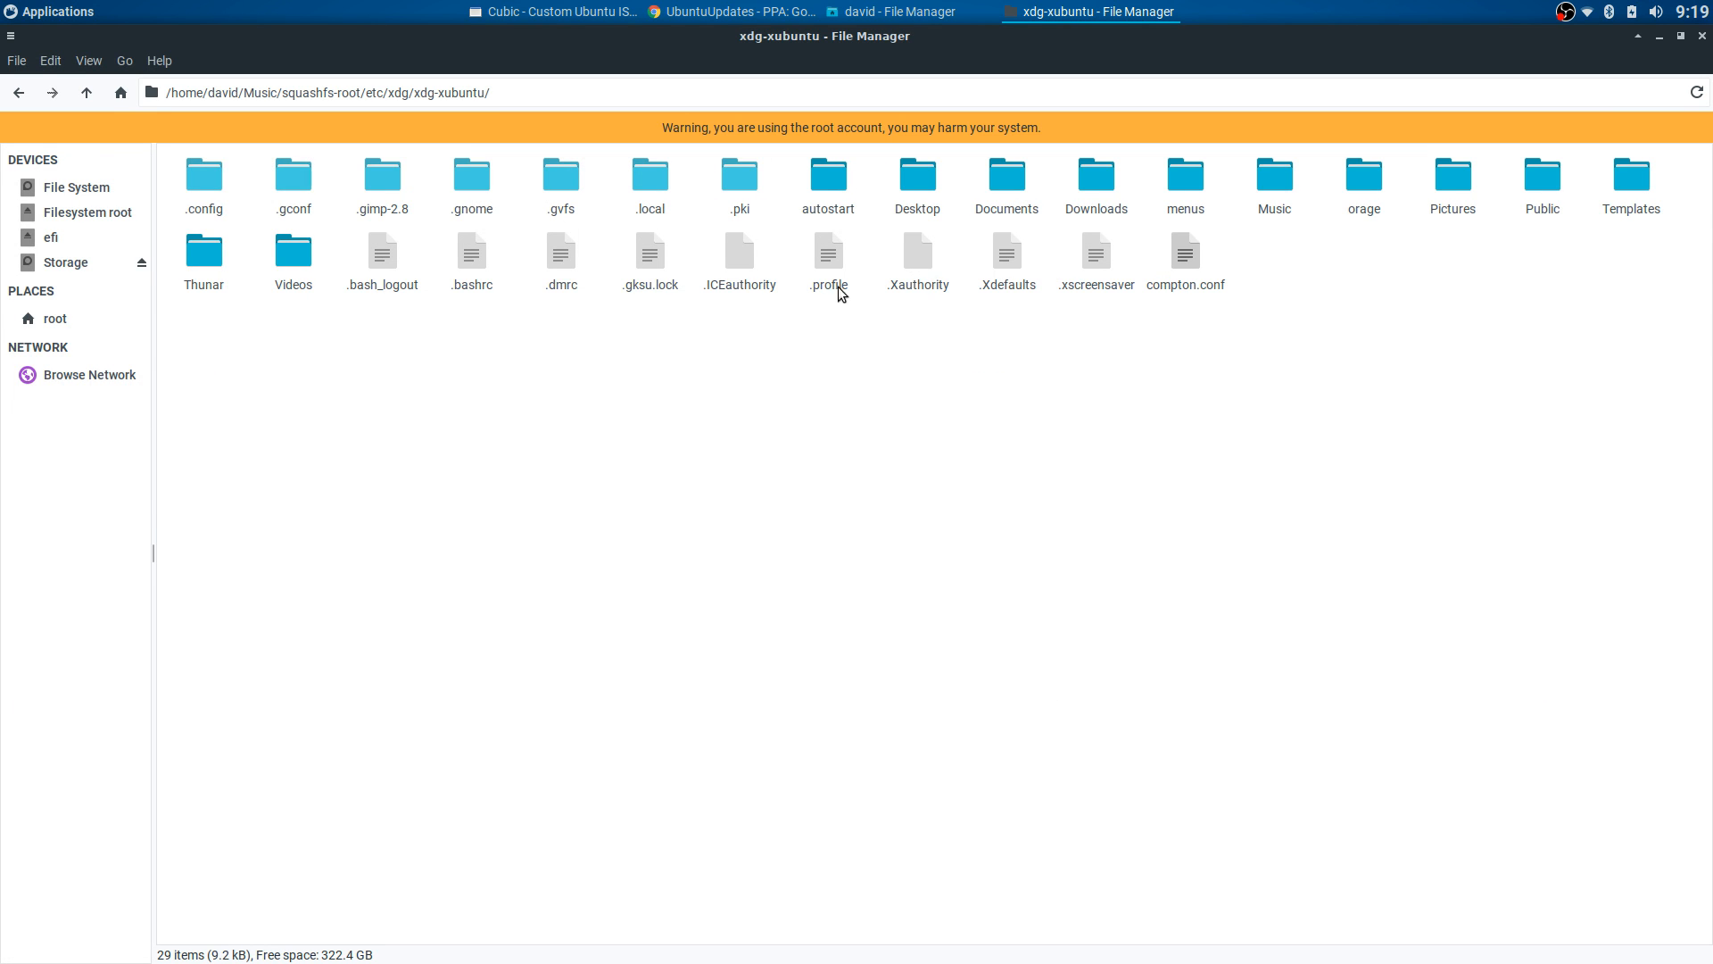
# - View .bashrc in Mousepad down to its screenfetch line, then close it
pyautogui.doubleClick(472, 256)
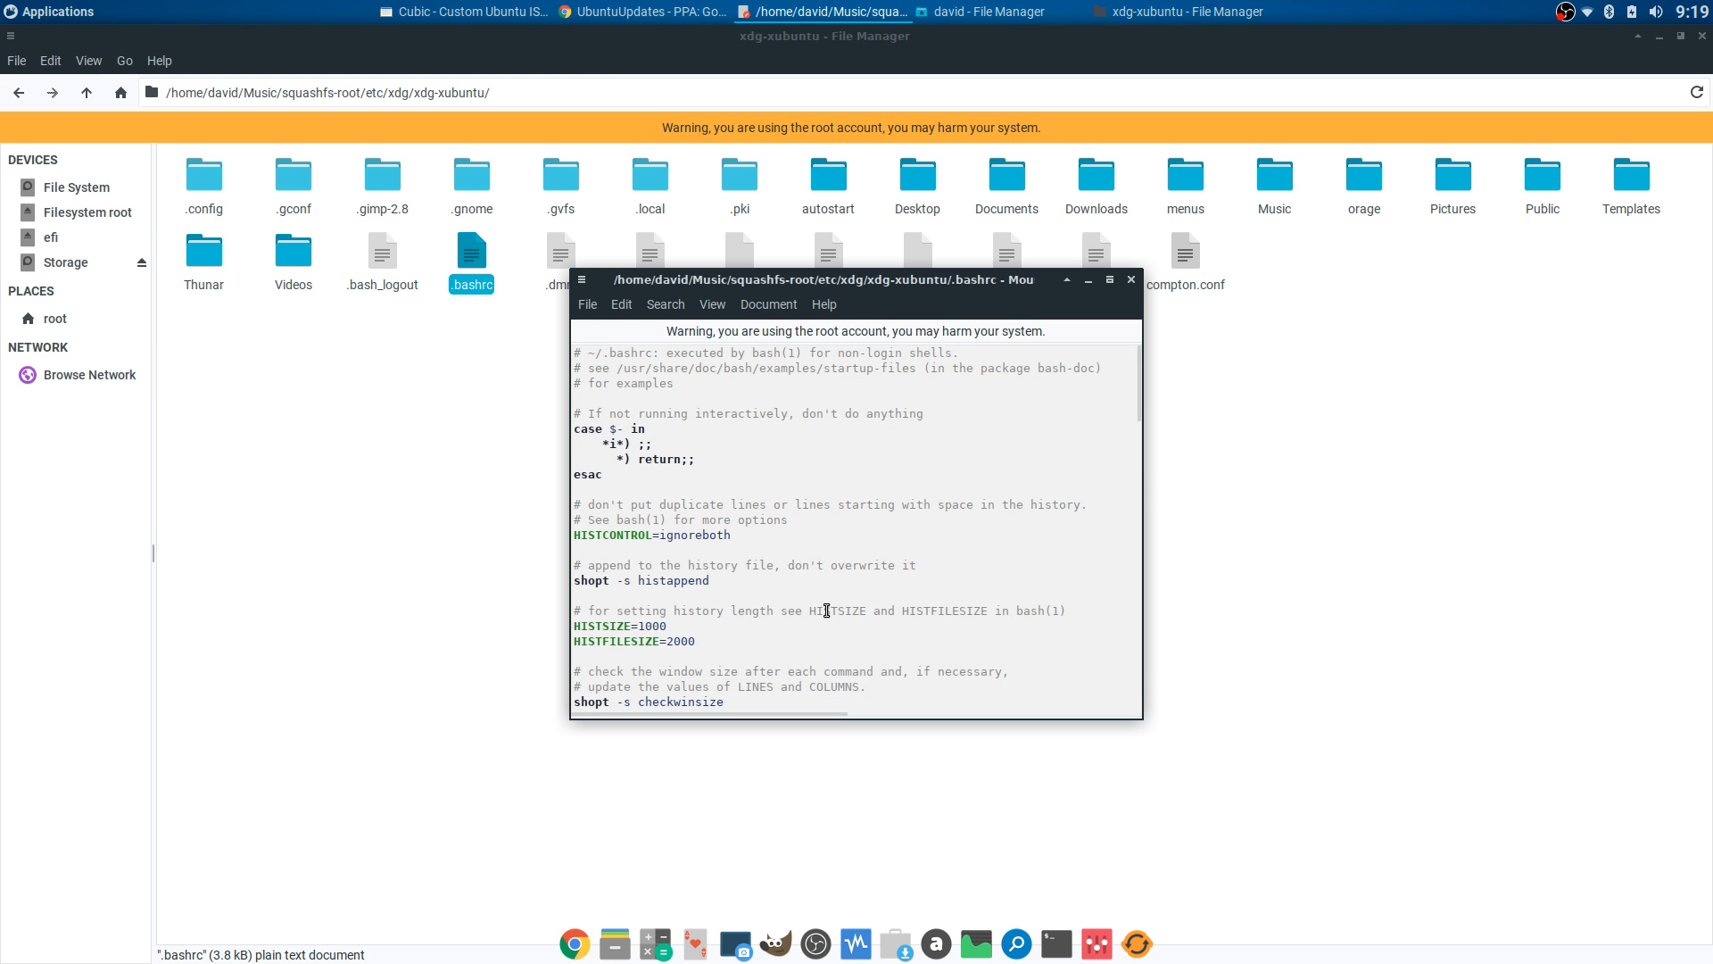
pyautogui.moveTo(1139, 417); pyautogui.dragTo(1037, 729)
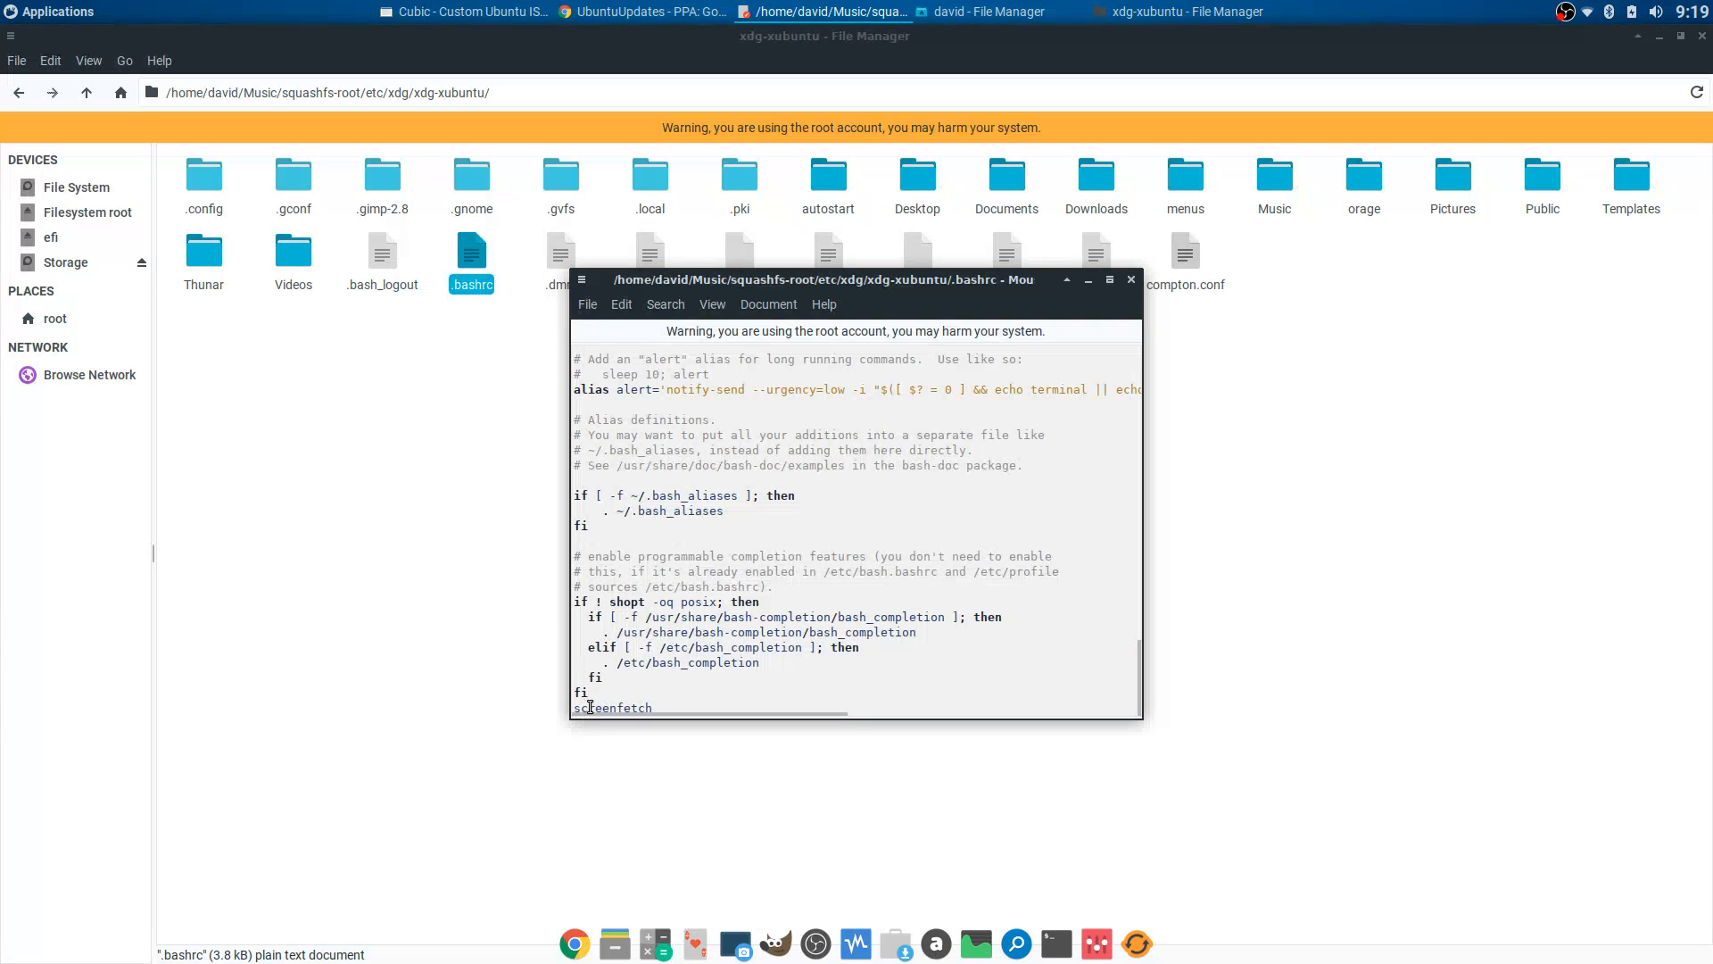
pyautogui.click(1130, 279)
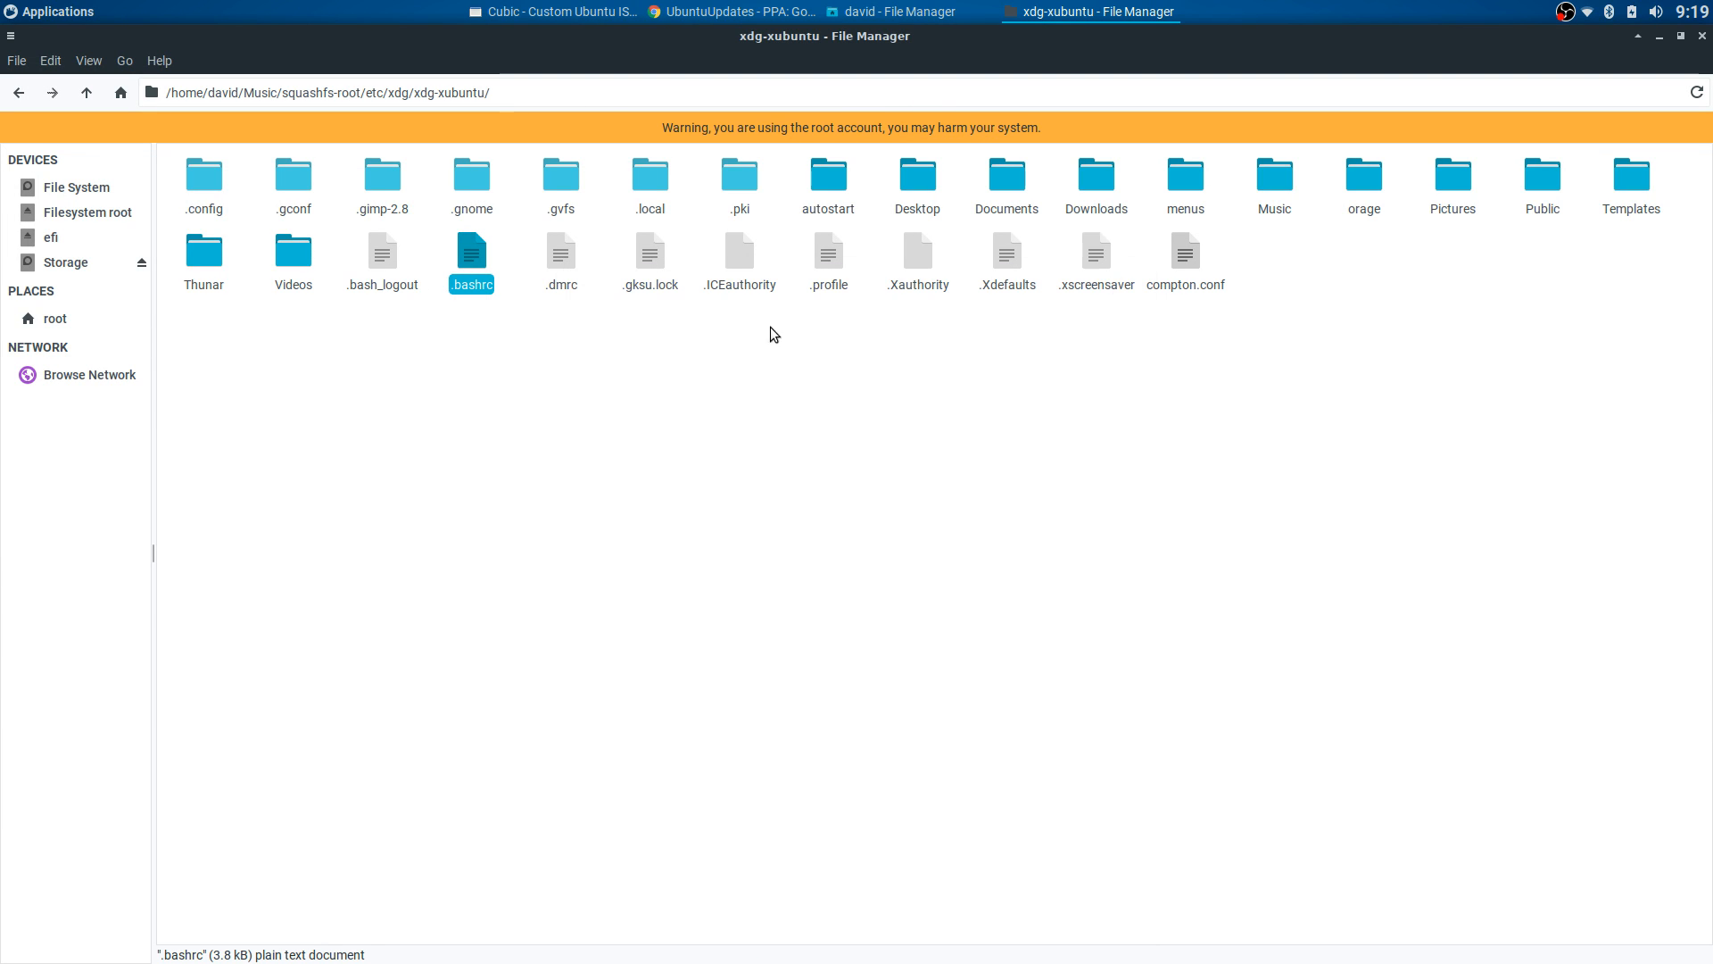
# - Browse .config > xfce4 > panel, then go back to .config
pyautogui.doubleClick(205, 178)
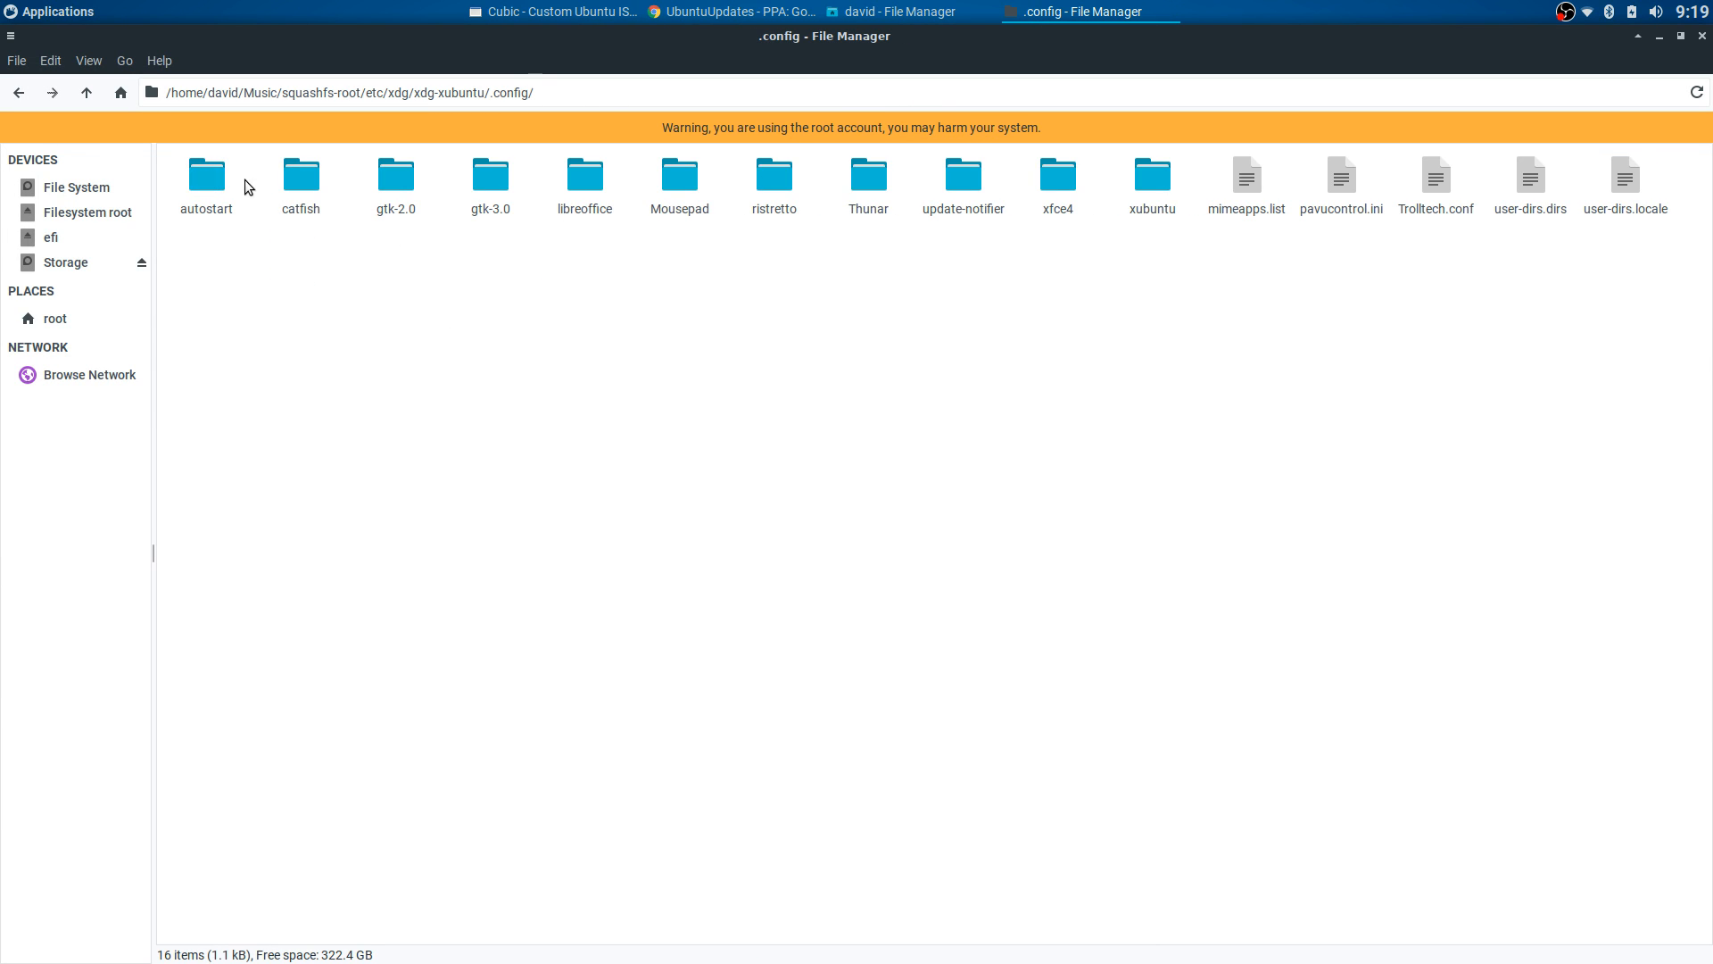
pyautogui.doubleClick(1054, 180)
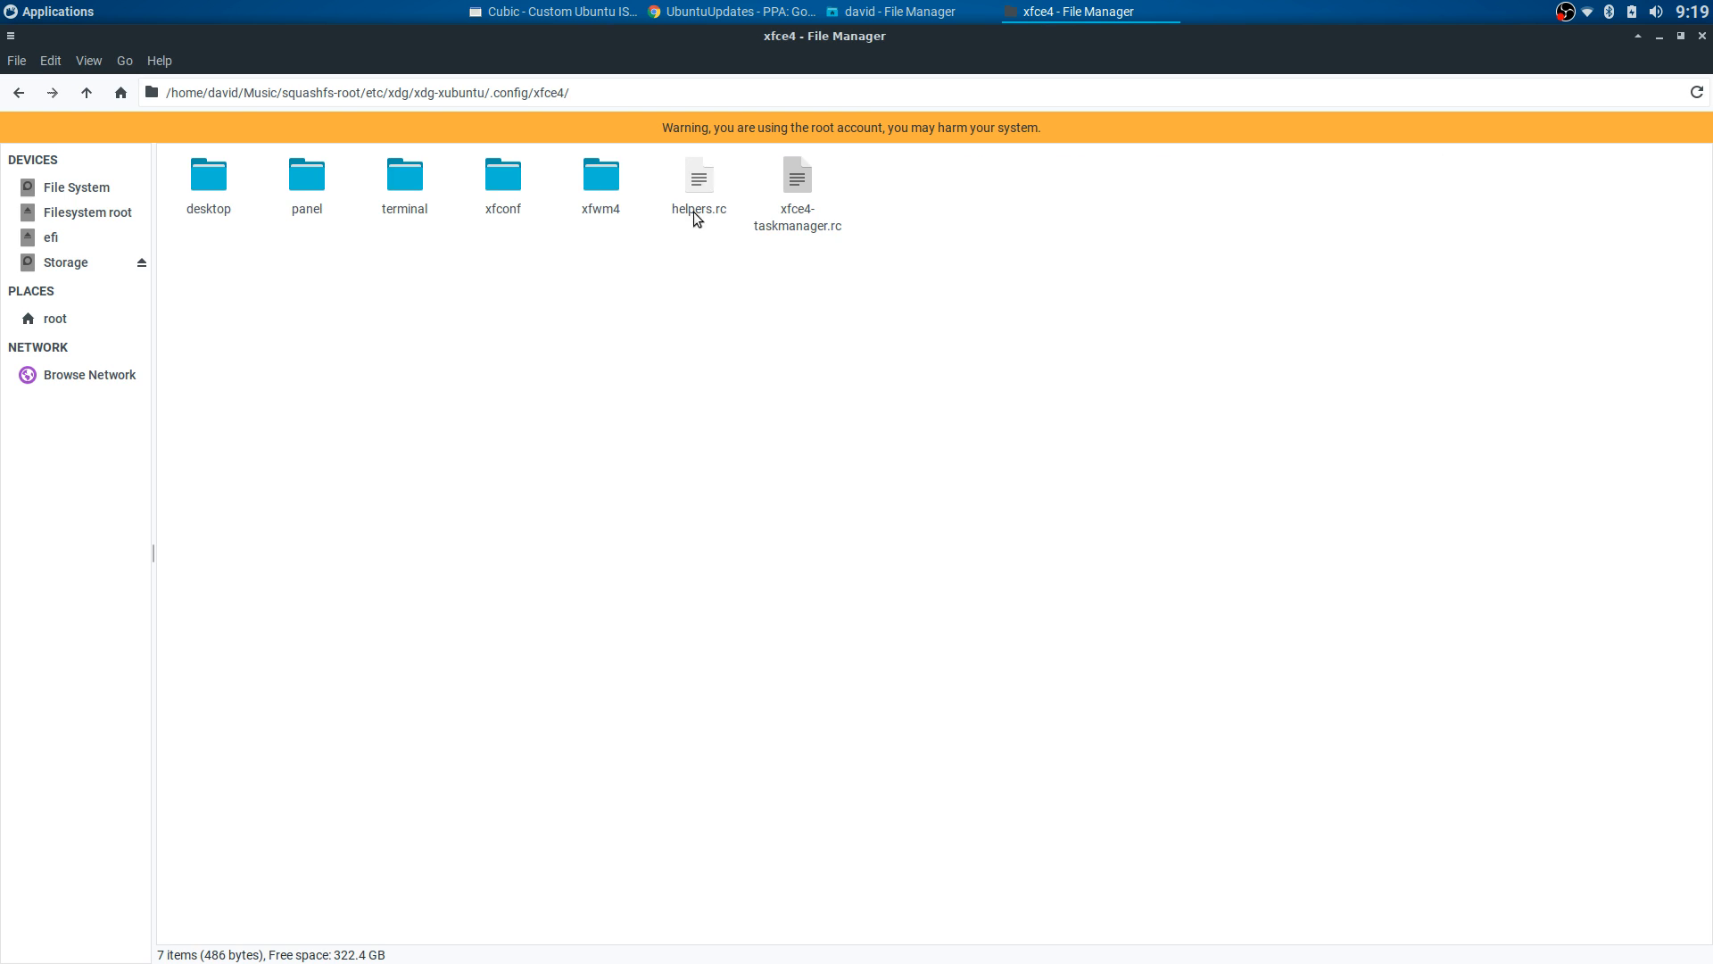
pyautogui.doubleClick(303, 183)
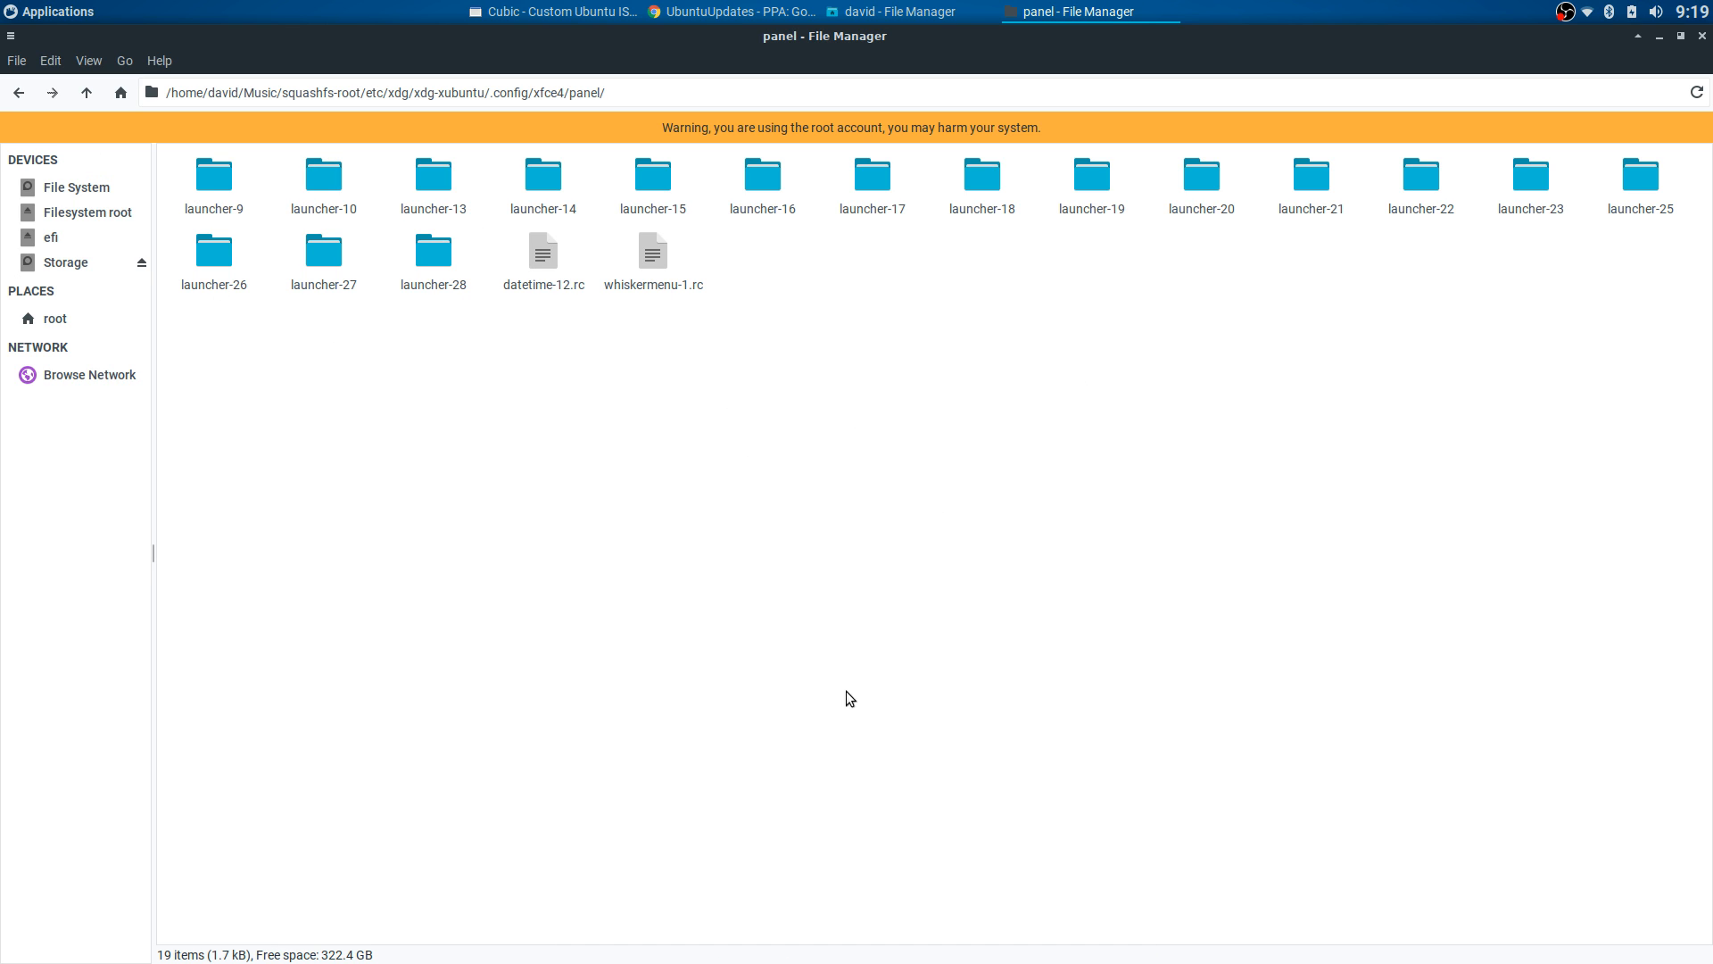
pyautogui.click(24, 94)
pyautogui.click(24, 93)
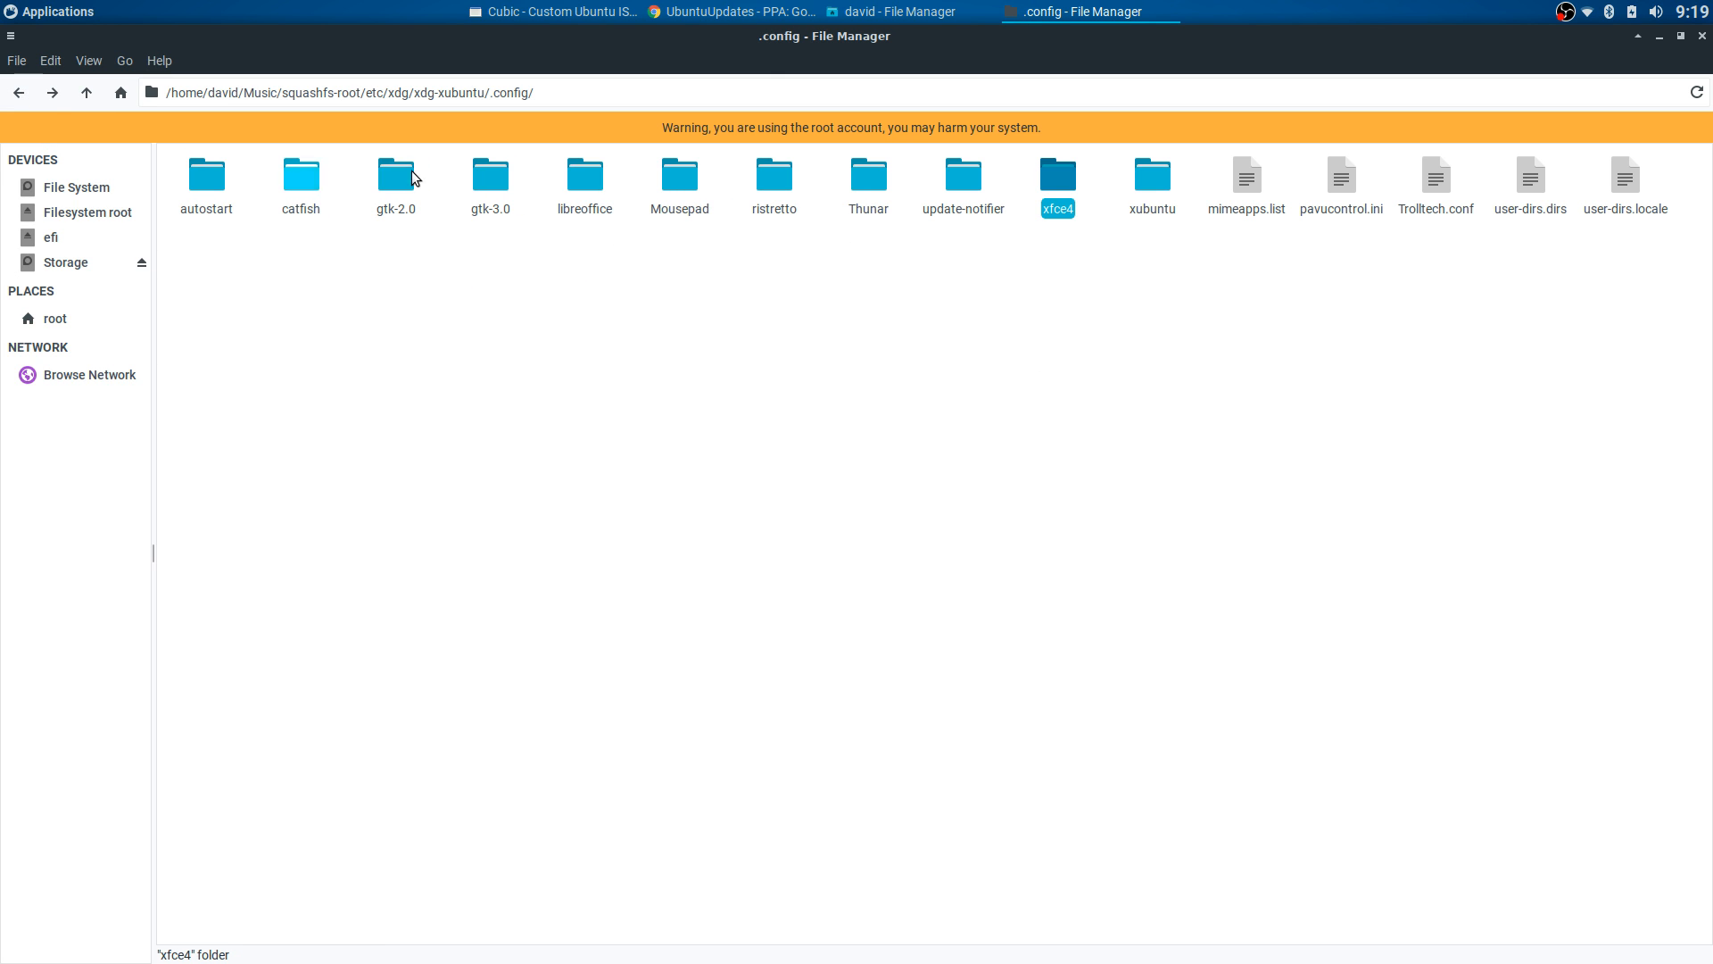
pyautogui.click(774, 273)
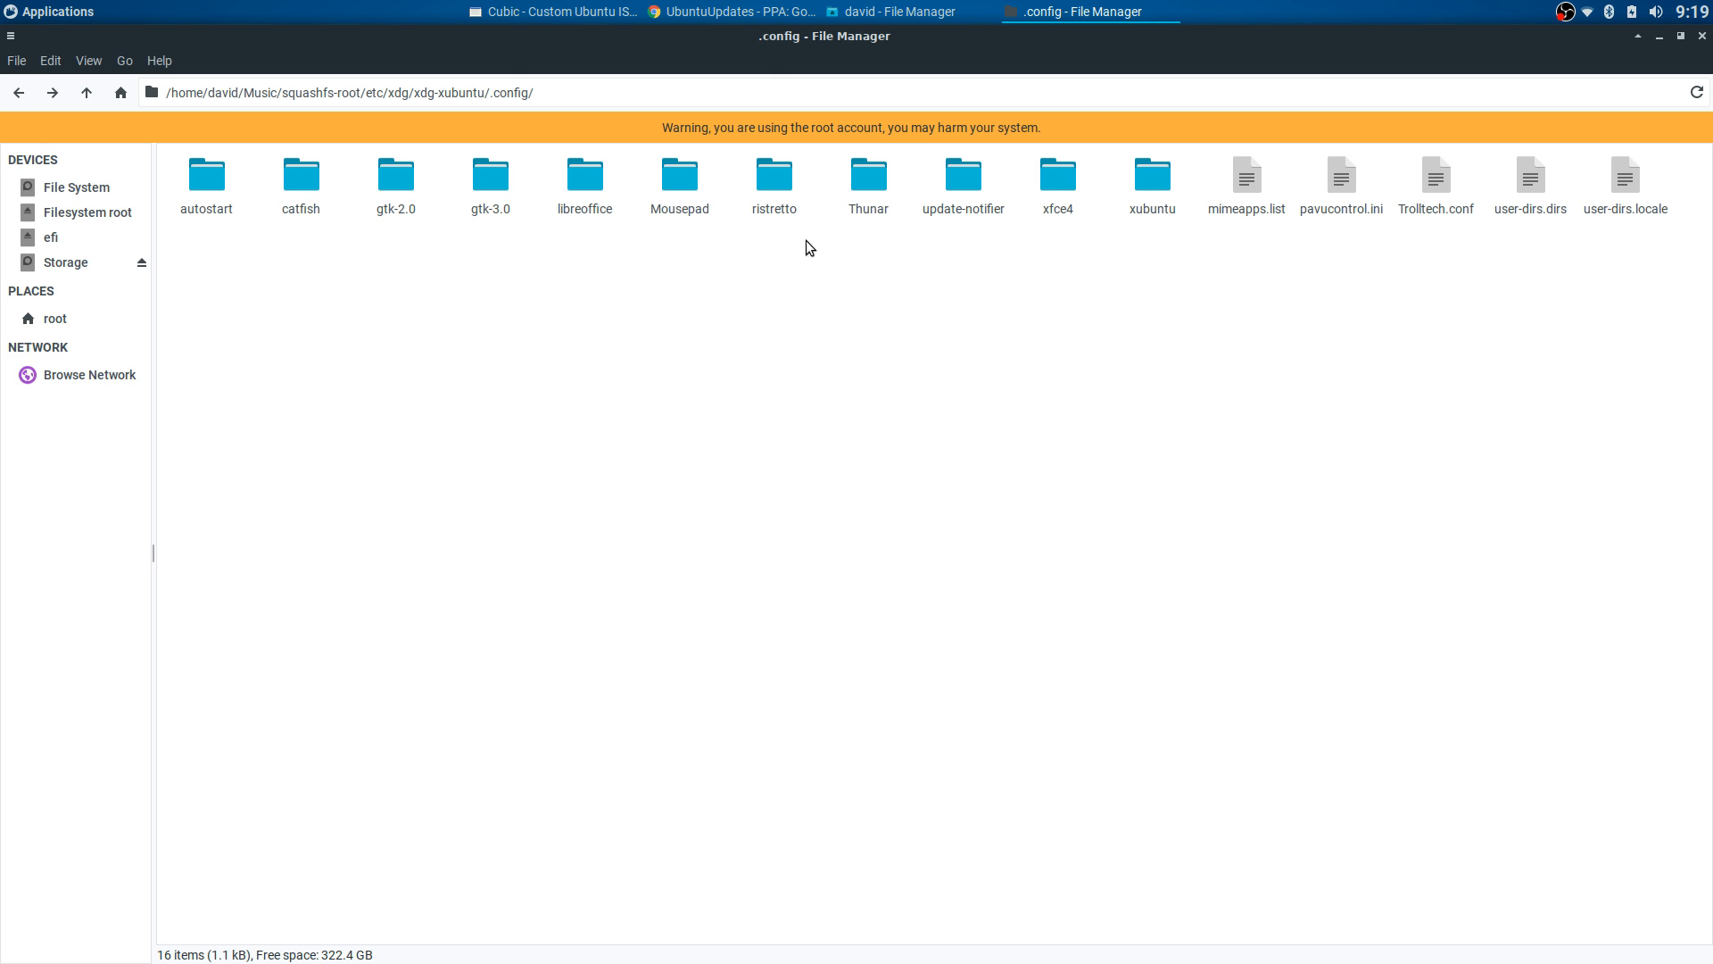
# - Revisit the xfce4 panel folder, return to xdg-xubuntu, and switch to Cubic's kernel-selection page
pyautogui.click(37, 18)
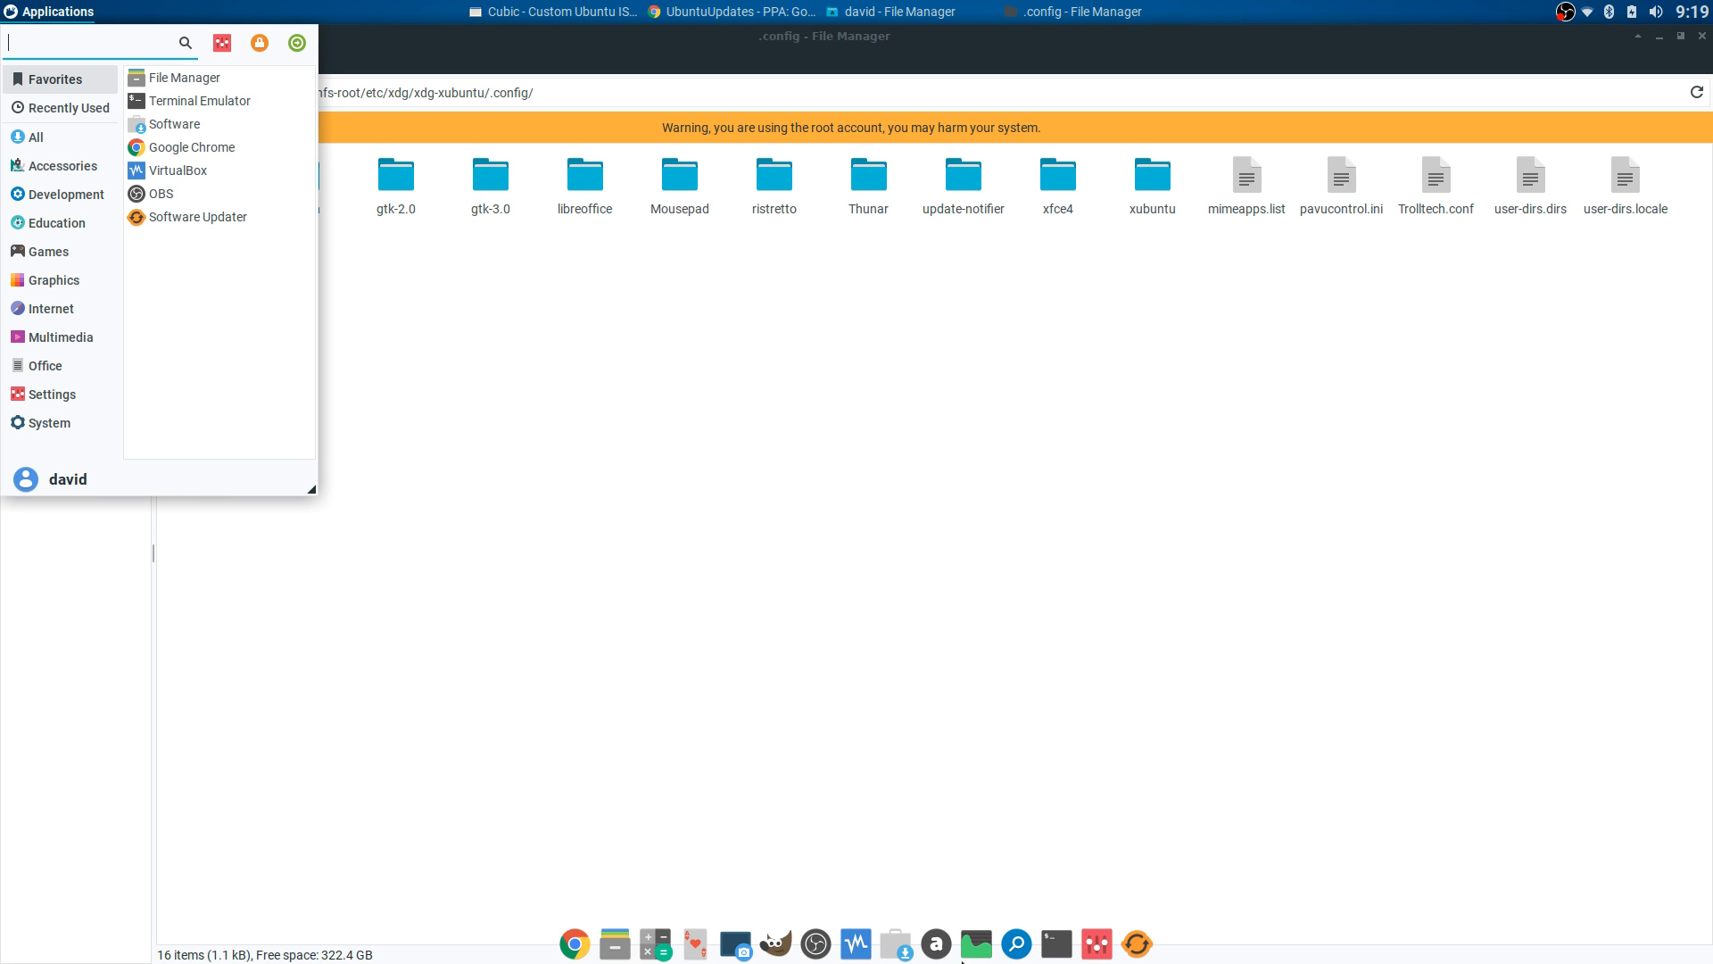
pyautogui.click(717, 531)
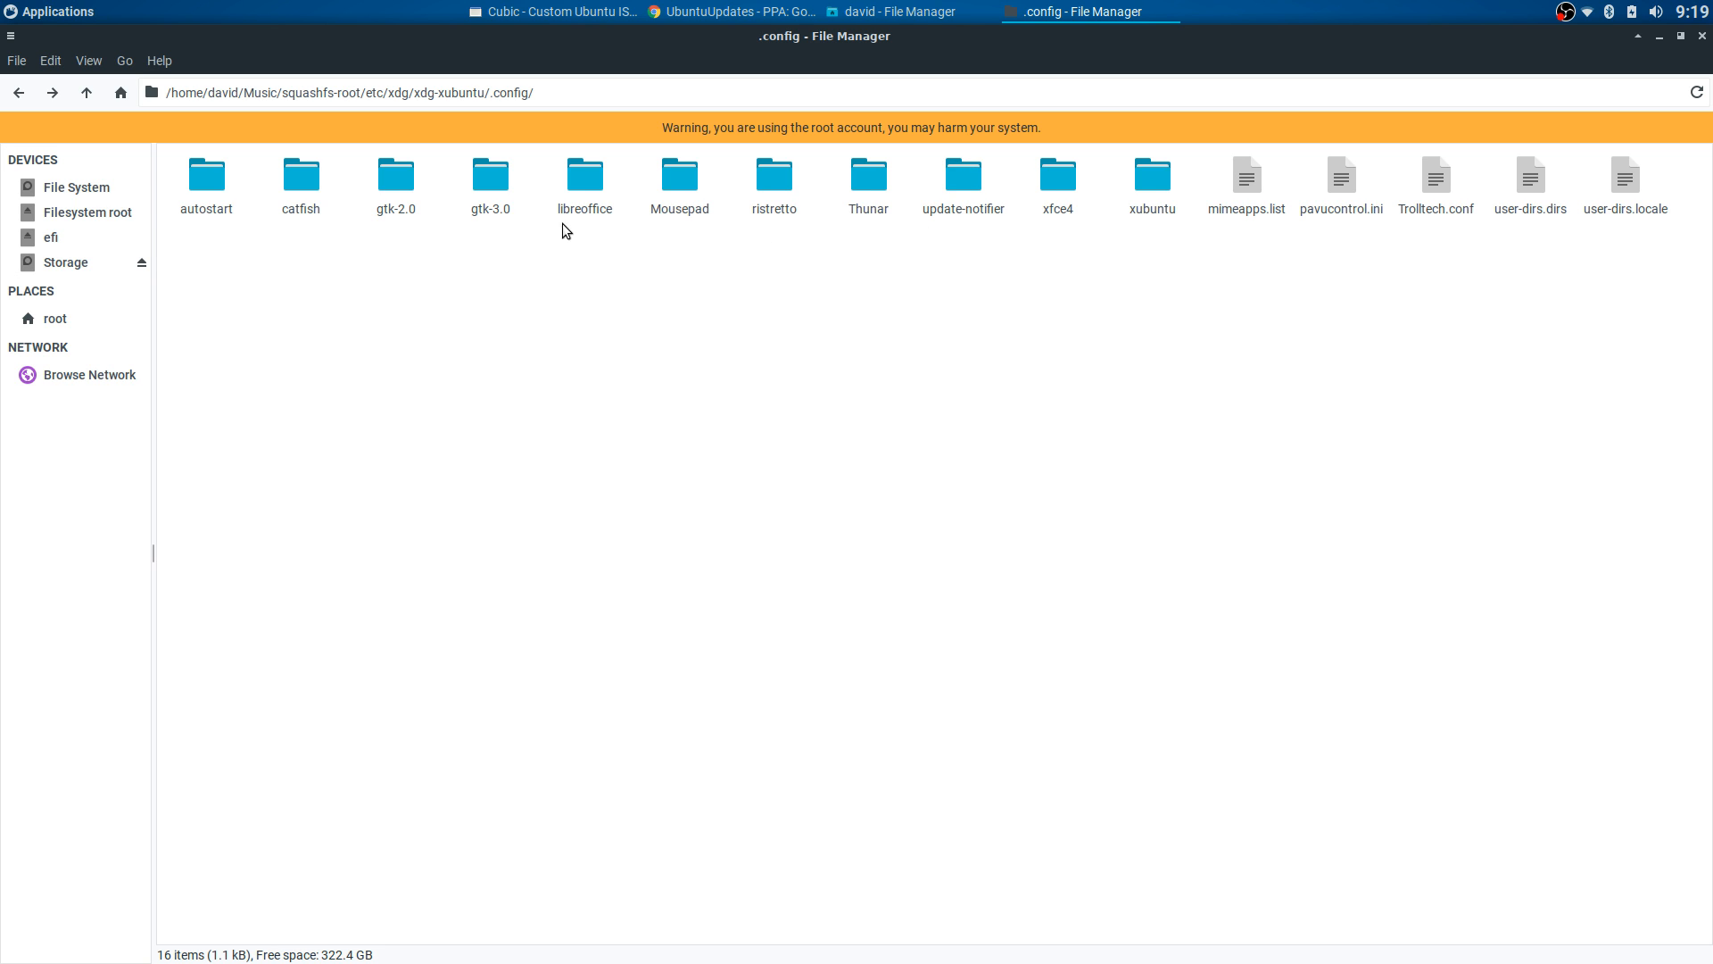
pyautogui.doubleClick(1058, 169)
pyautogui.doubleClick(313, 173)
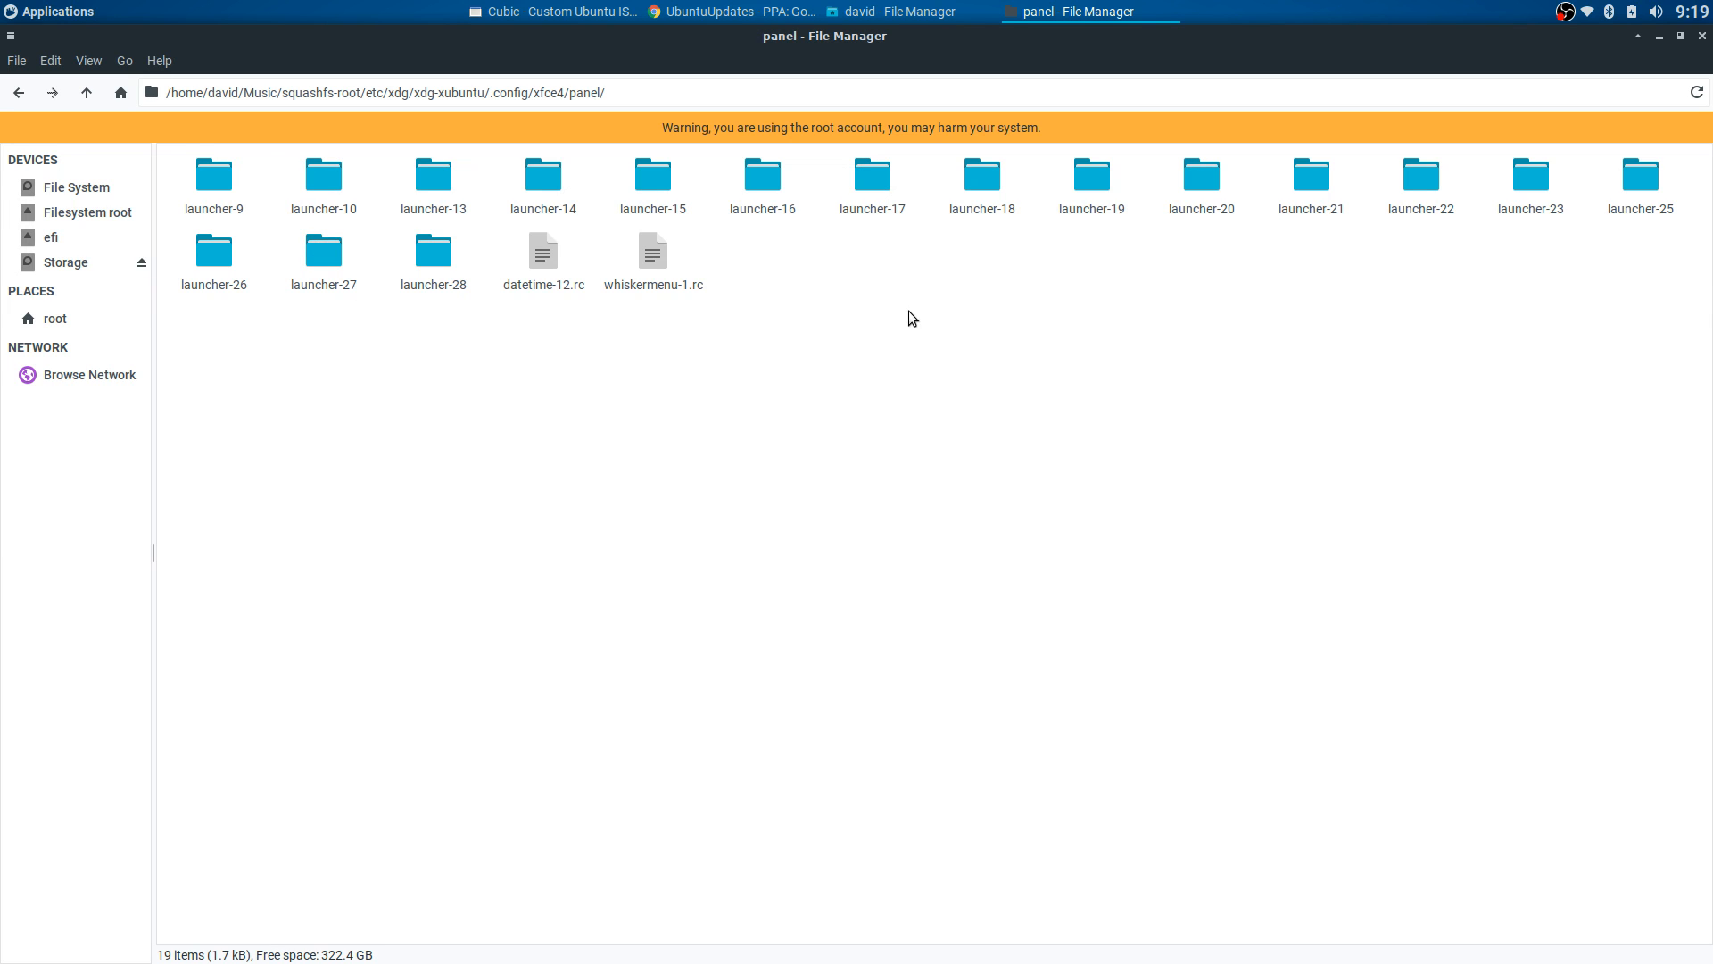
pyautogui.moveTo(965, 961)
pyautogui.click(17, 92)
pyautogui.click(18, 92)
pyautogui.click(18, 92)
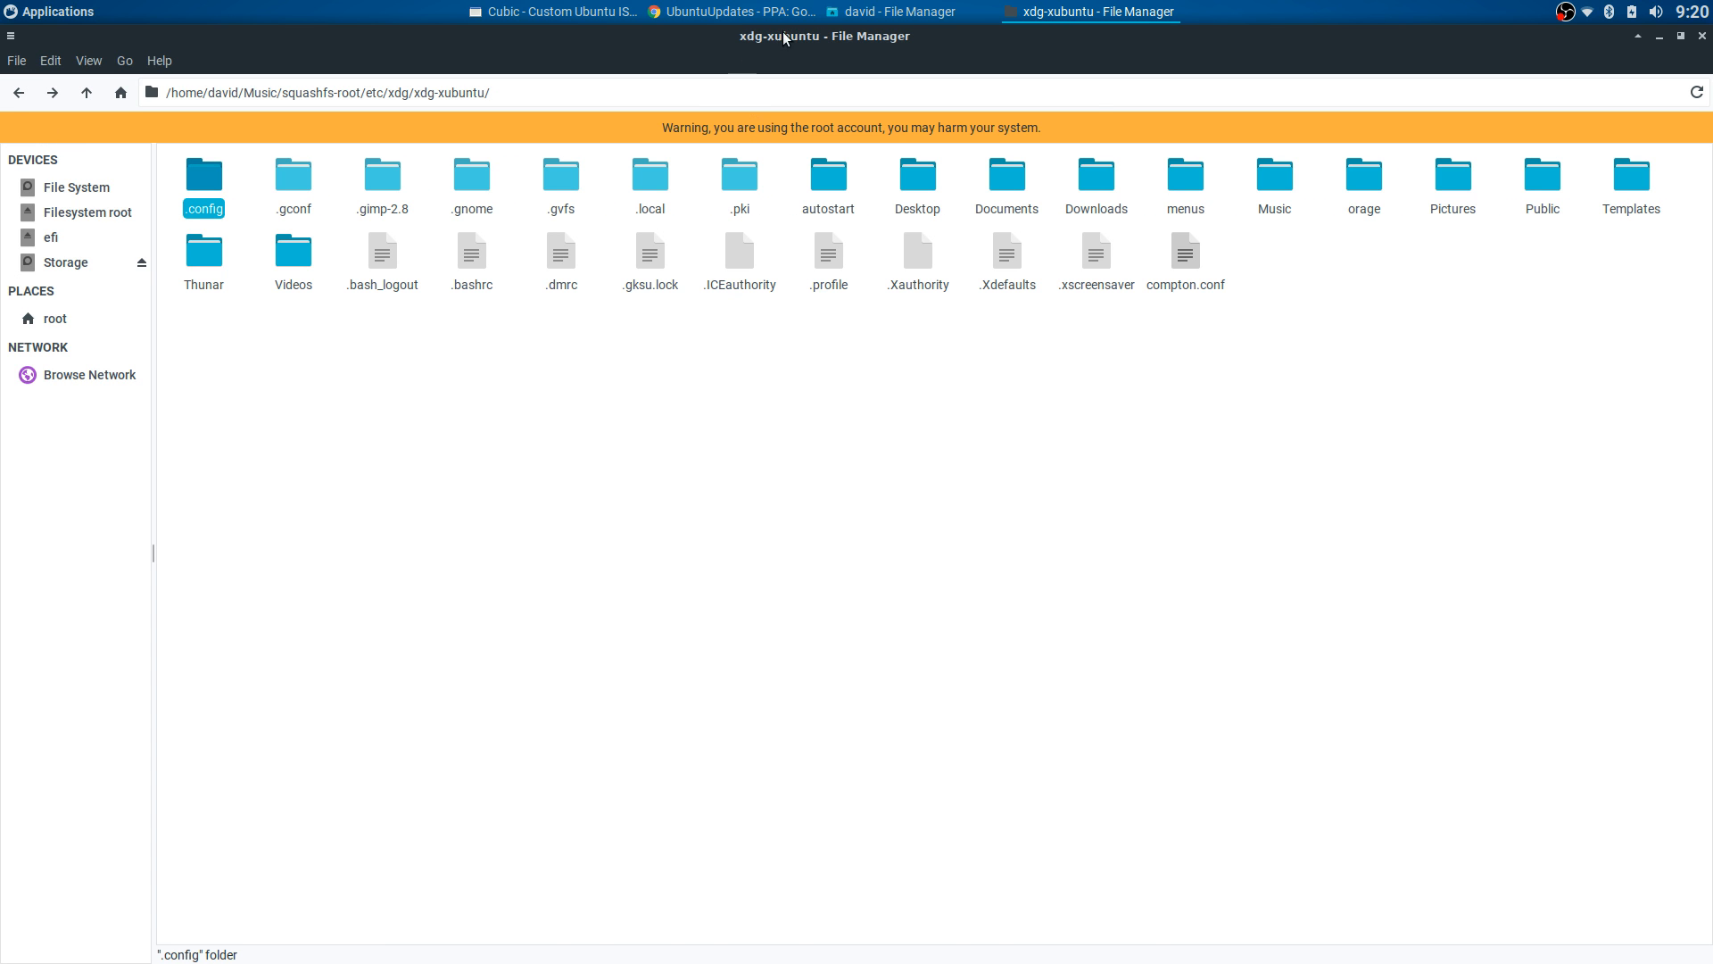
pyautogui.click(553, 12)
# - Pick kernel 4.13.0-25 on Cubic's kernel page and continue to the package-removal list
pyautogui.click(1093, 664)
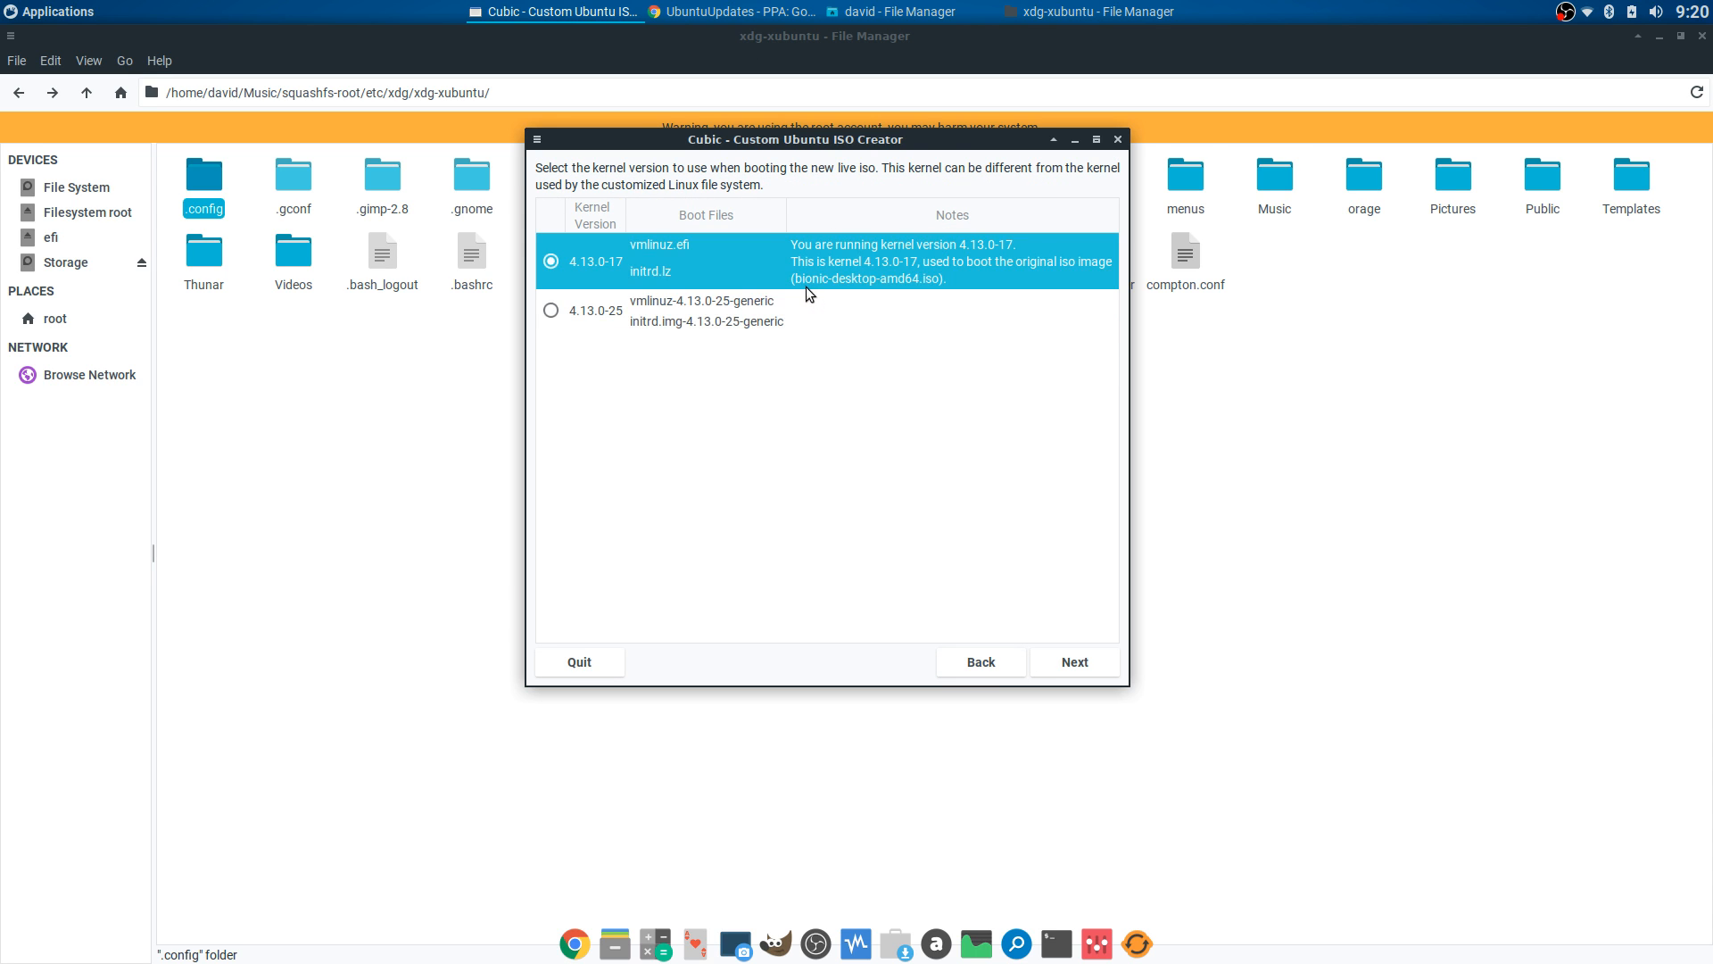
pyautogui.moveTo(789, 141); pyautogui.dragTo(874, 183)
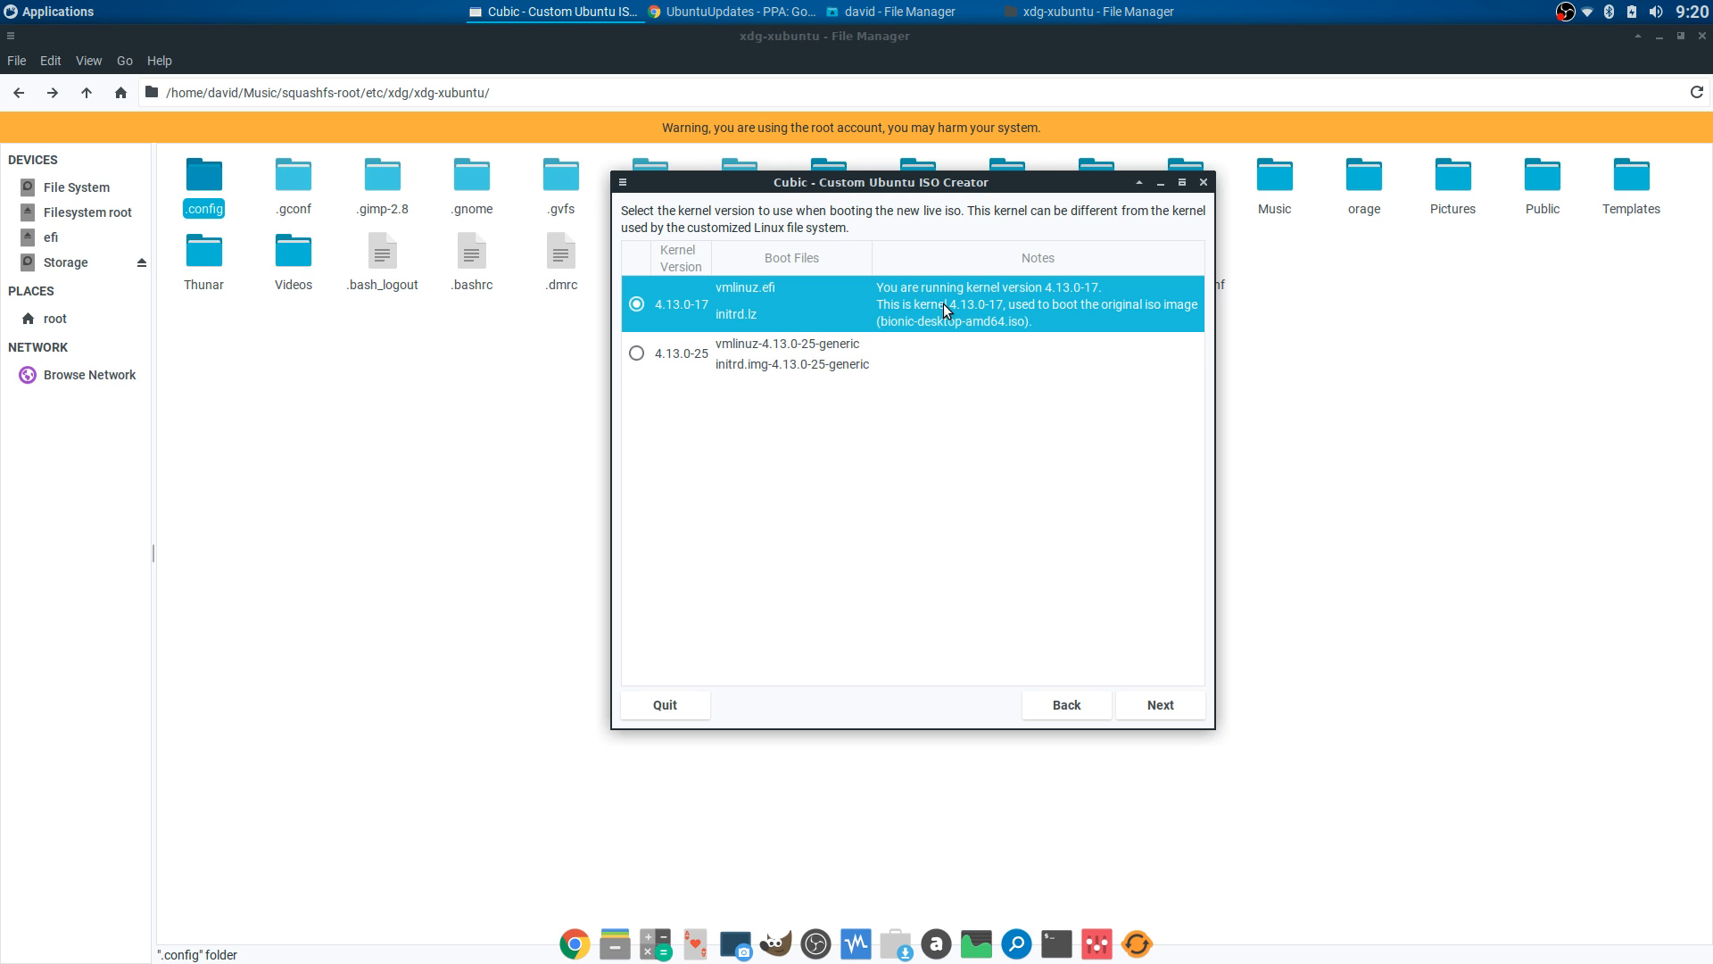
pyautogui.click(638, 353)
pyautogui.click(1160, 705)
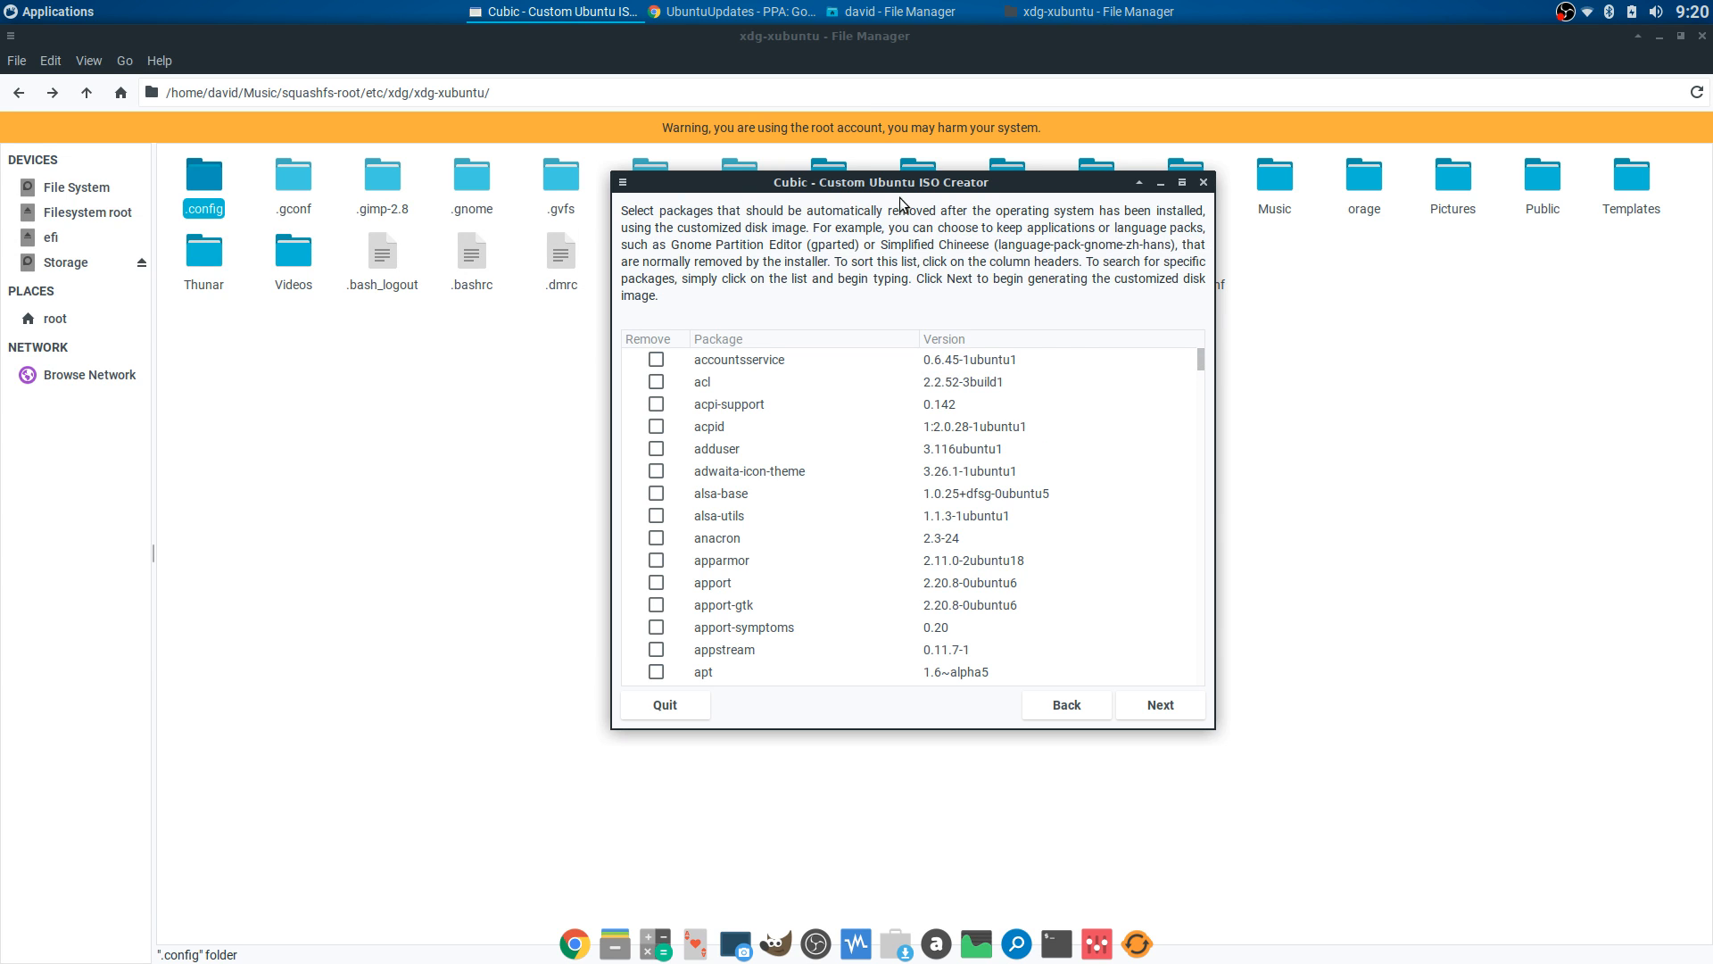
pyautogui.moveTo(903, 189); pyautogui.dragTo(885, 240)
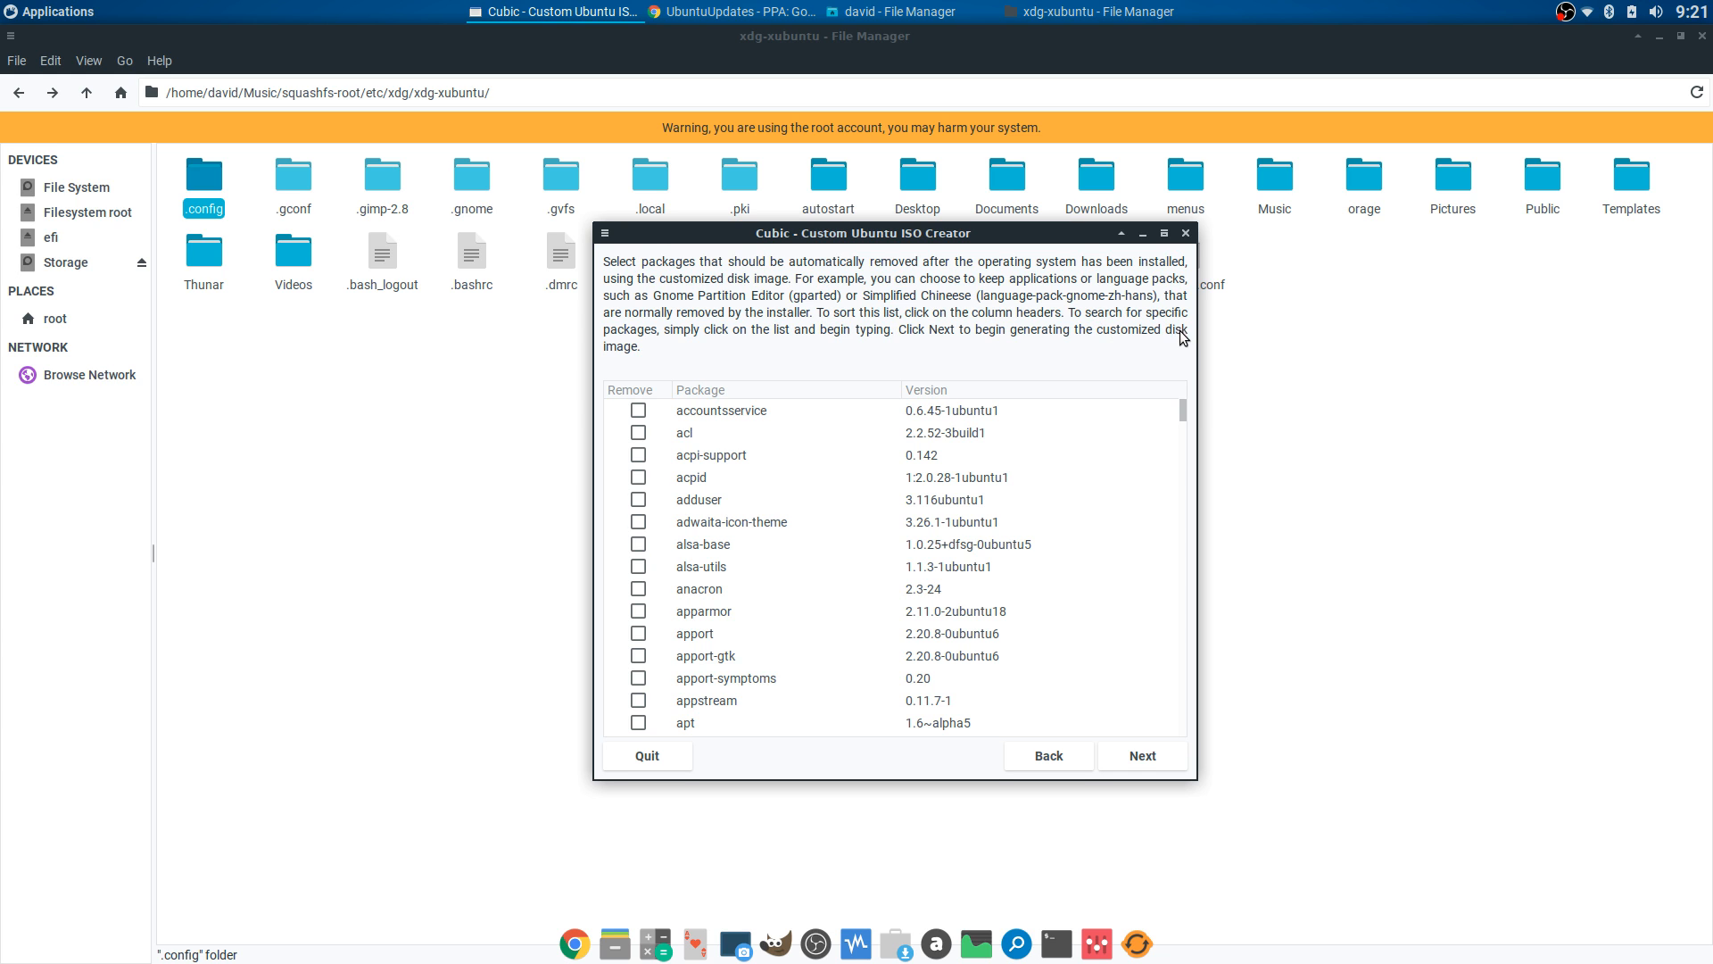
pyautogui.moveTo(1184, 410); pyautogui.dragTo(1186, 424)
pyautogui.click(750, 517)
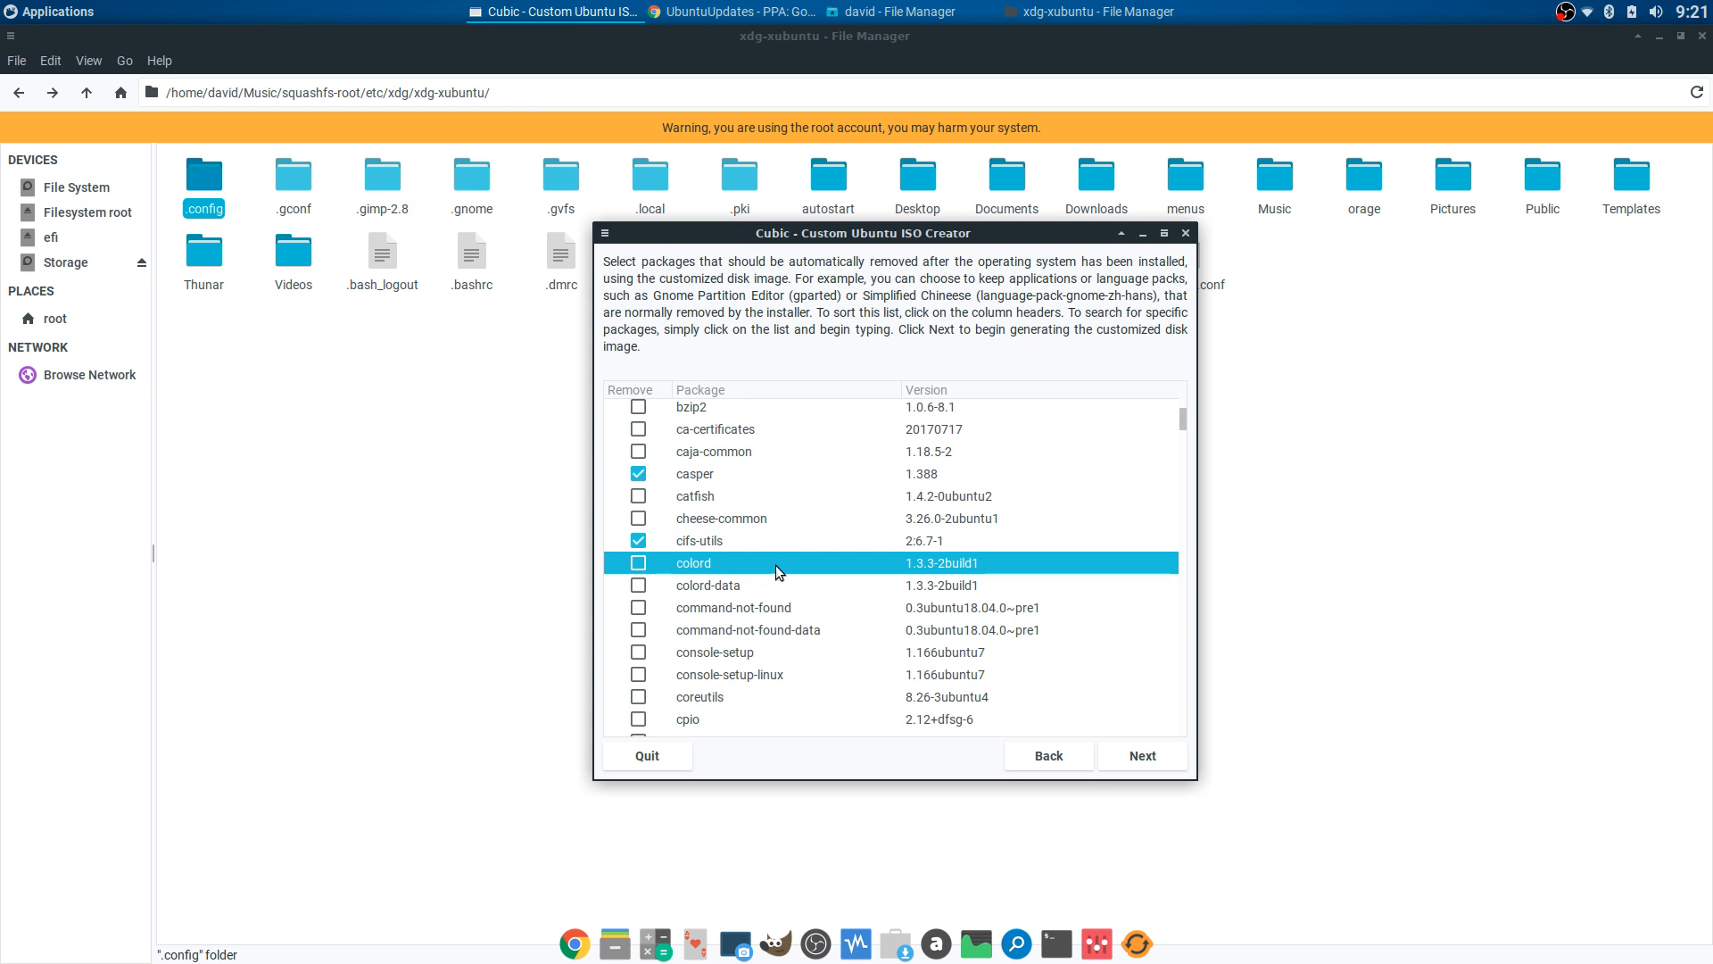
pyautogui.scroll(5, 871, 539)
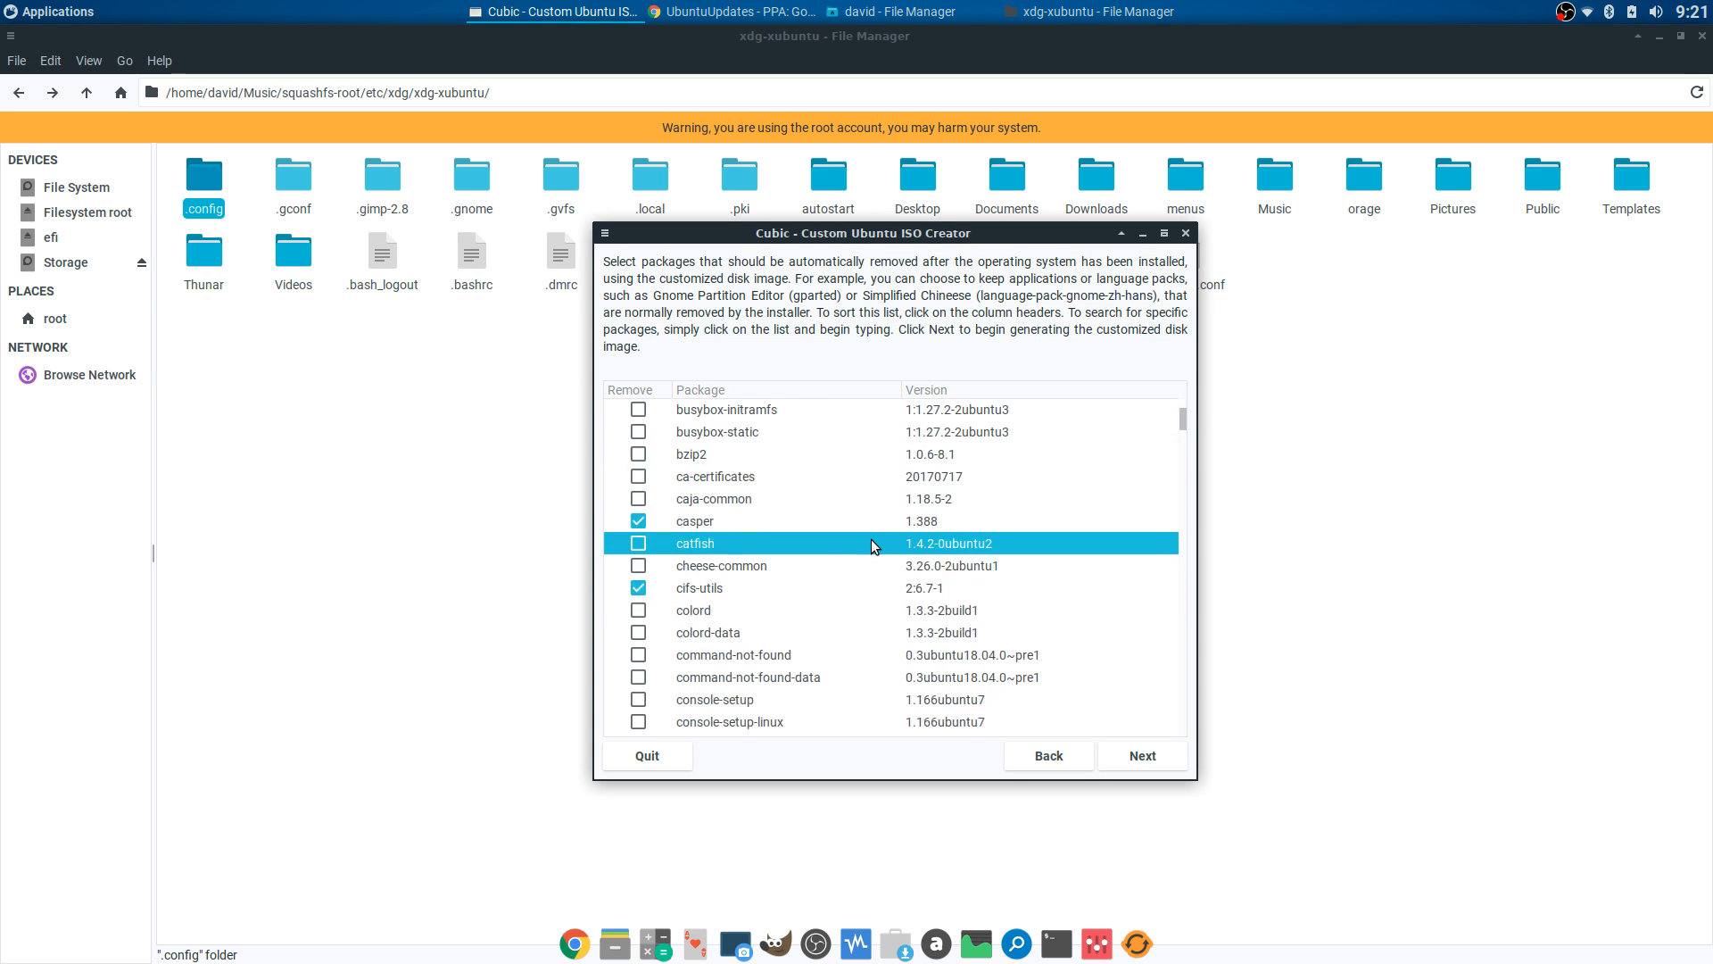
pyautogui.scroll(-1, 882, 511)
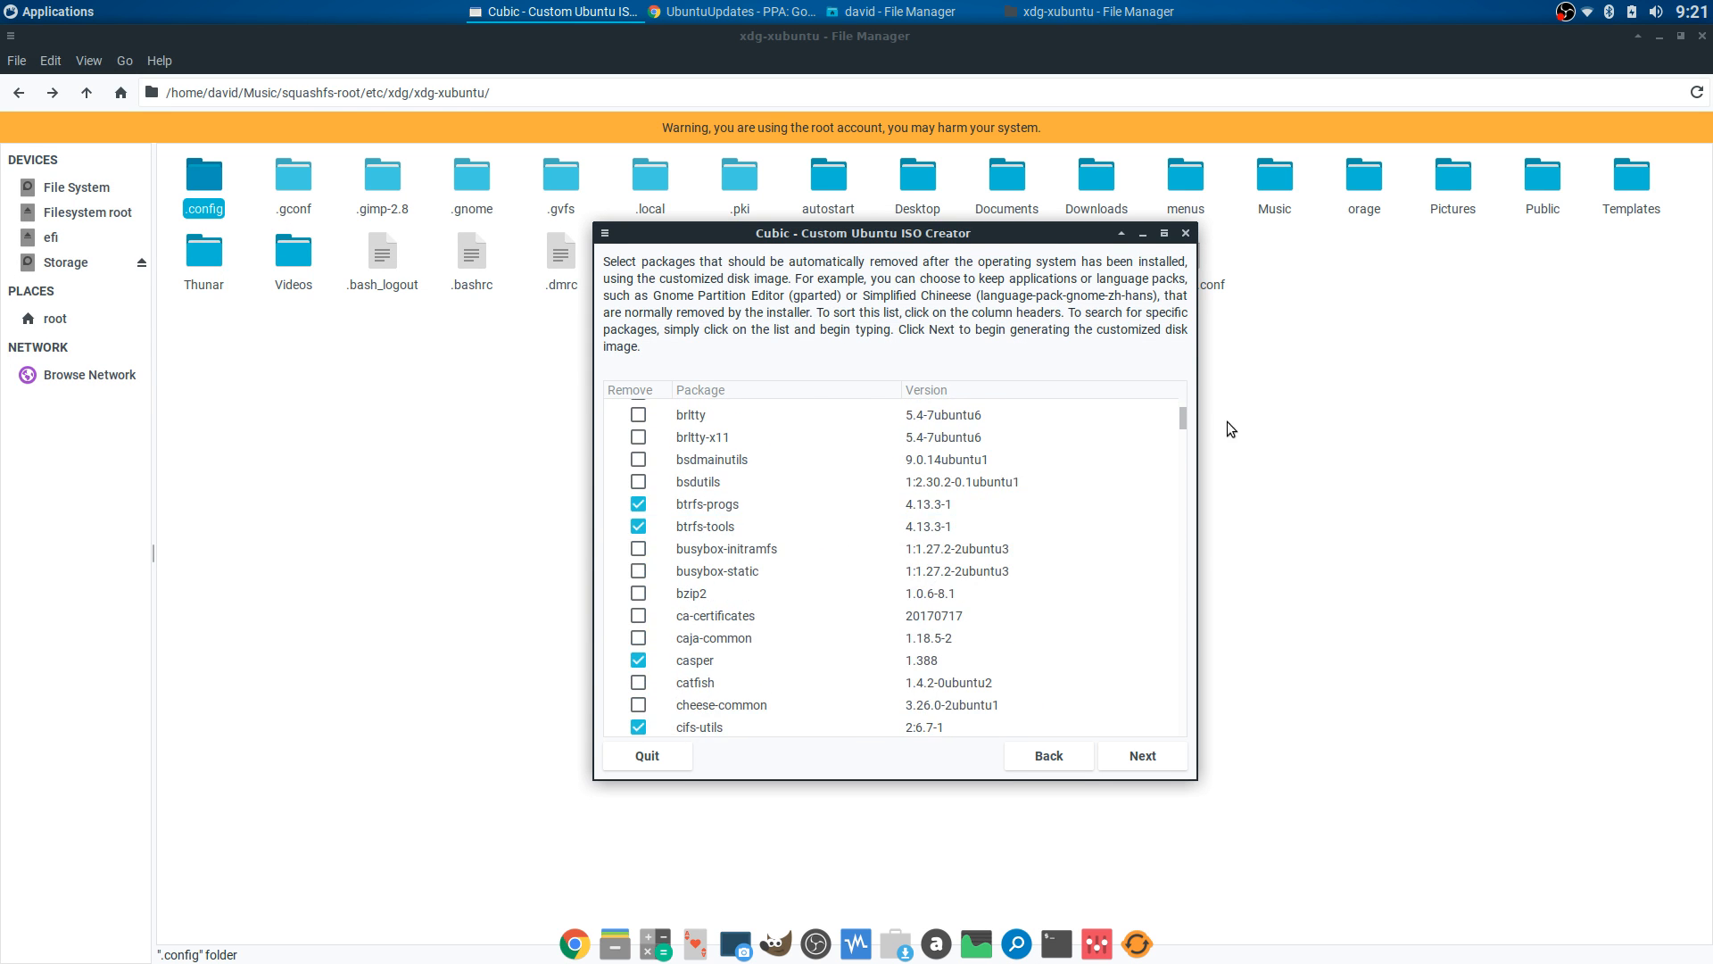
pyautogui.moveTo(1181, 416); pyautogui.dragTo(1197, 469)
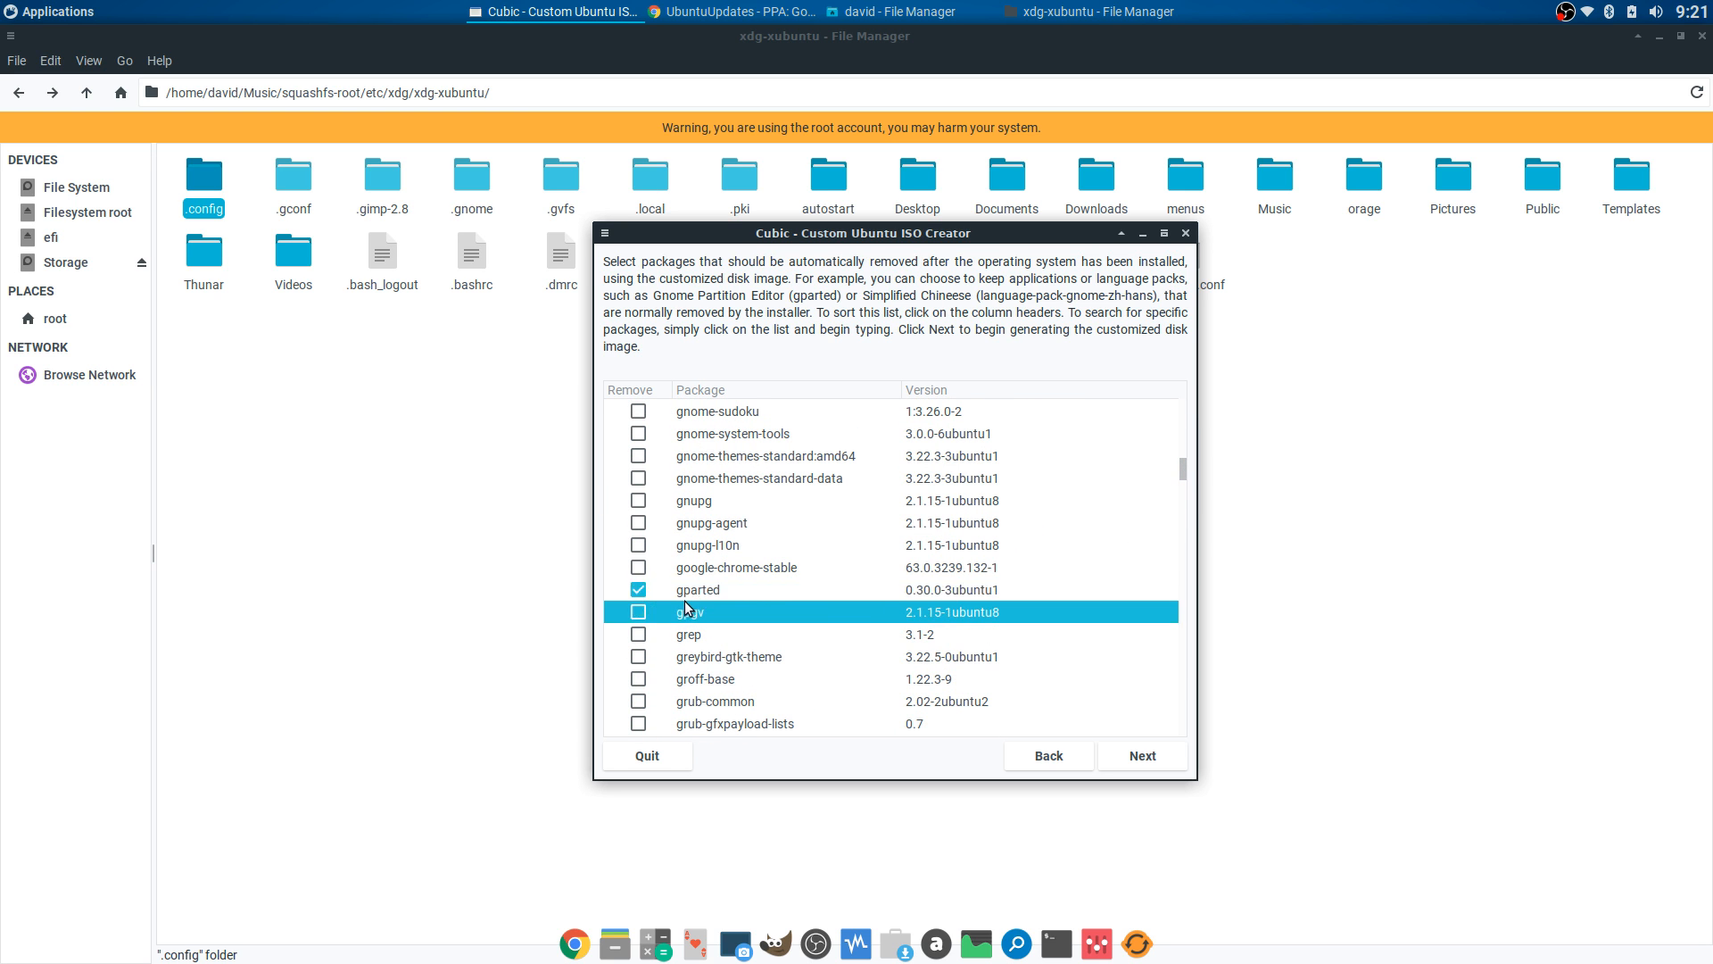
pyautogui.click(639, 590)
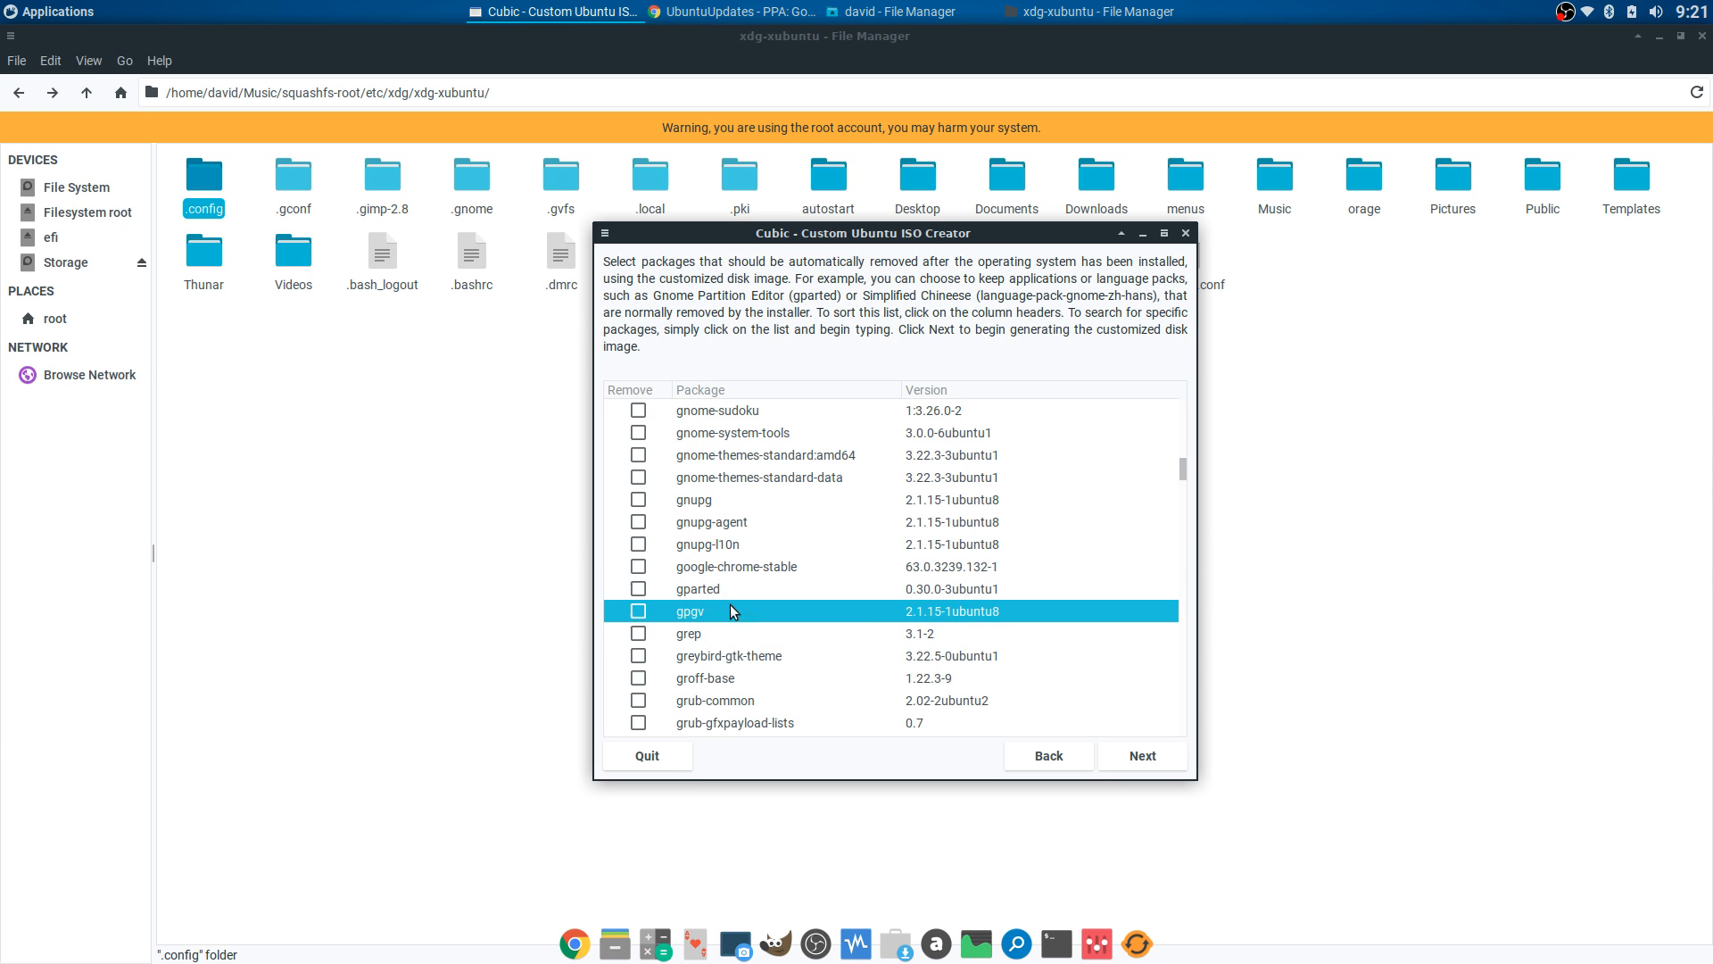
pyautogui.scroll(15, 928, 573)
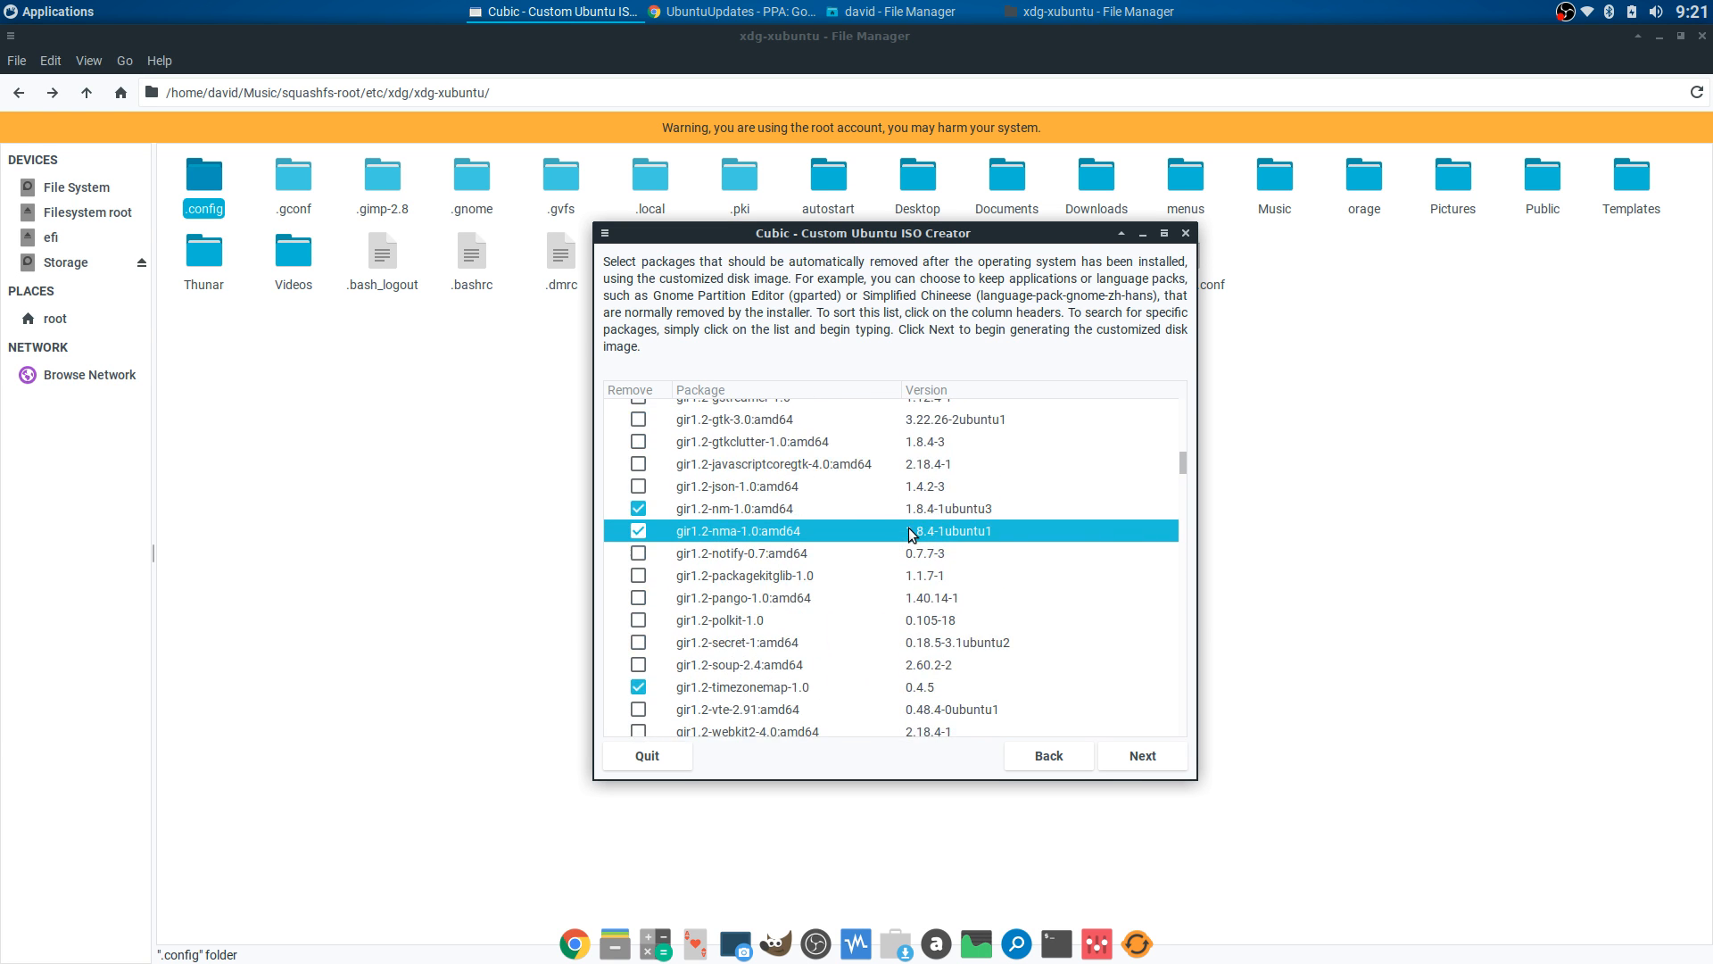
pyautogui.scroll(20, 907, 533)
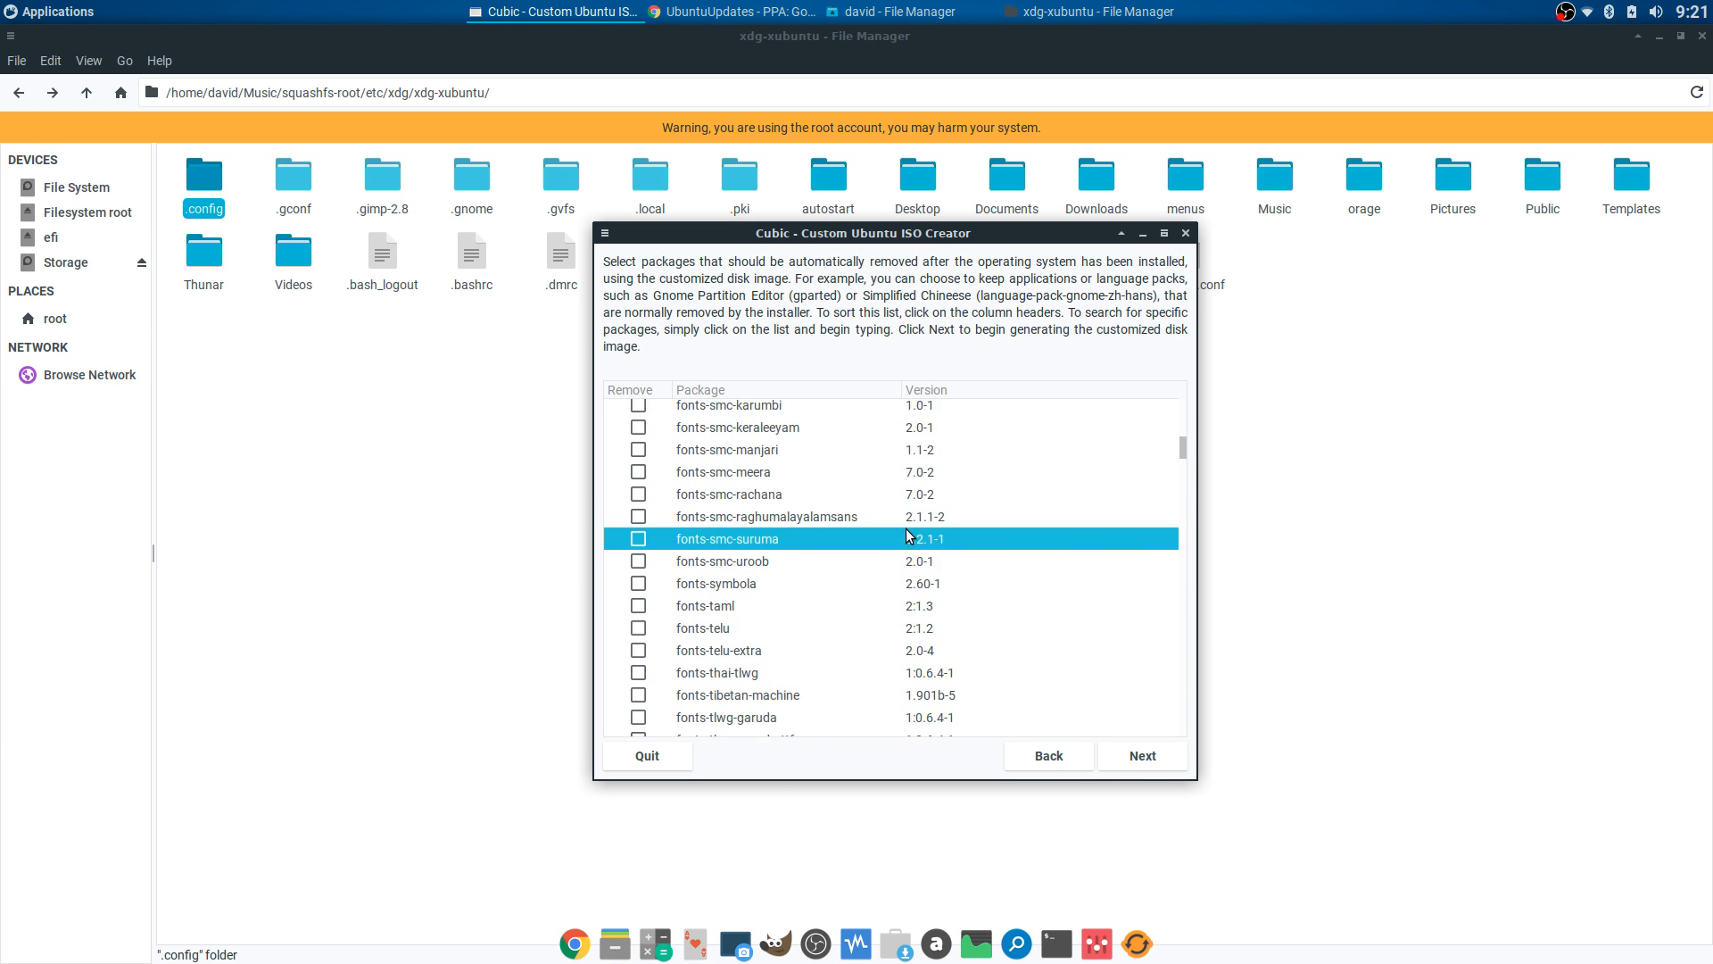
pyautogui.scroll(20, 907, 535)
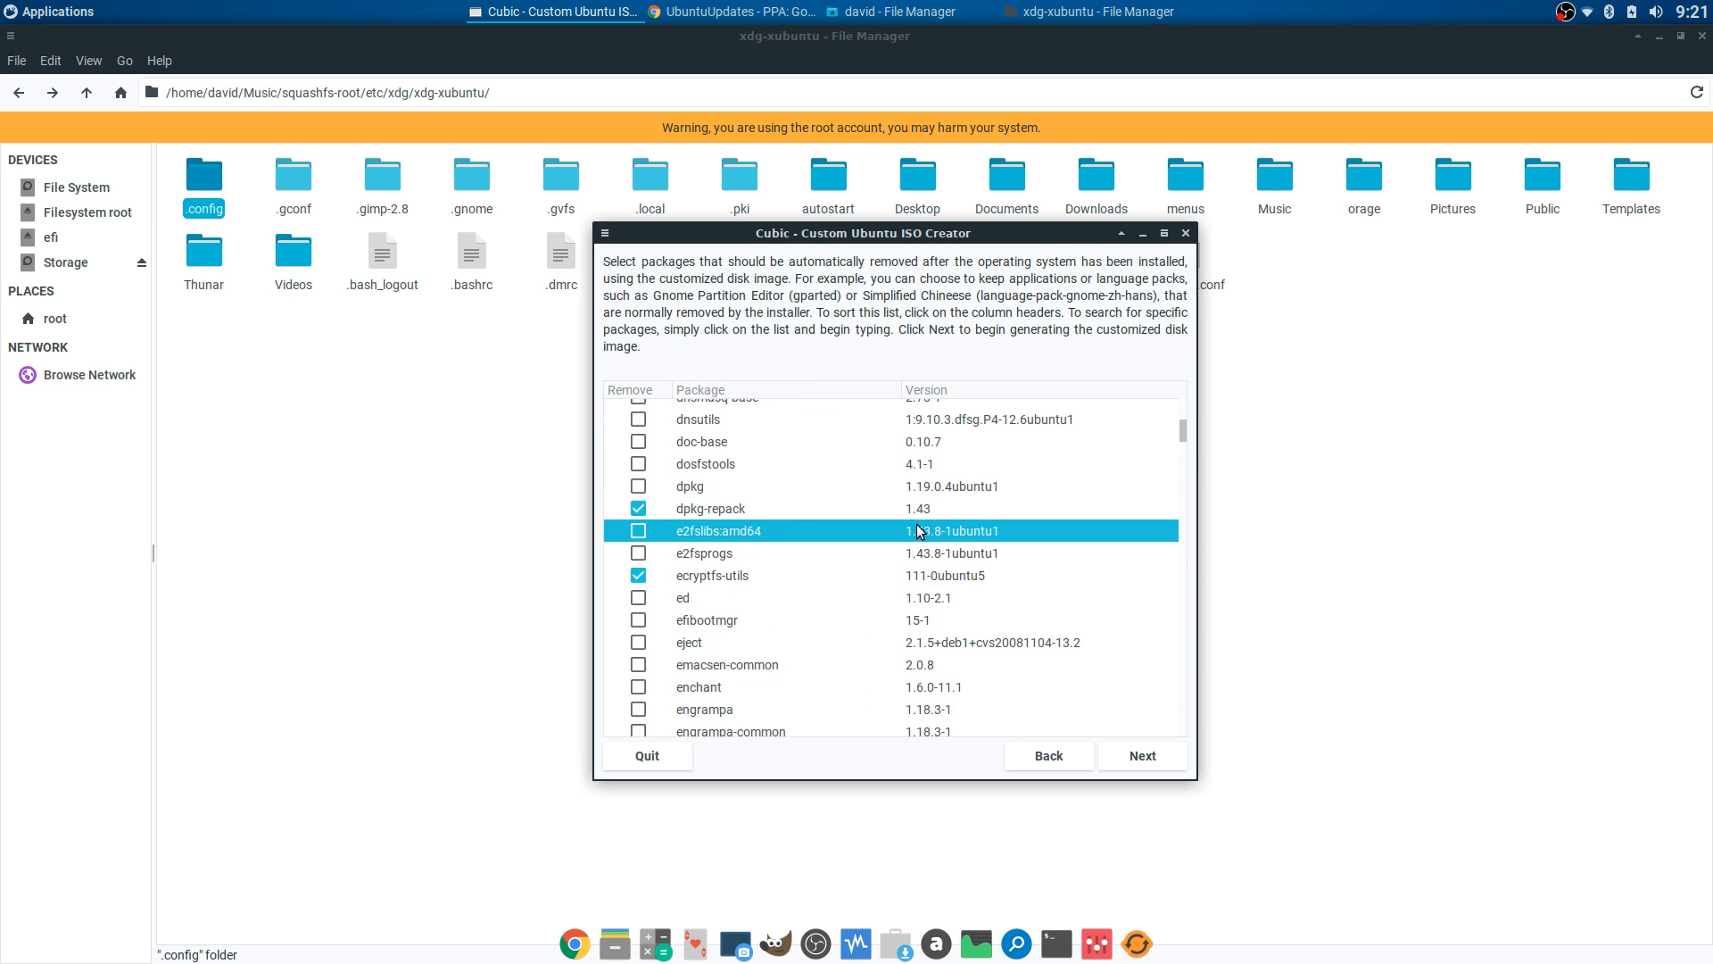
pyautogui.scroll(20, 917, 527)
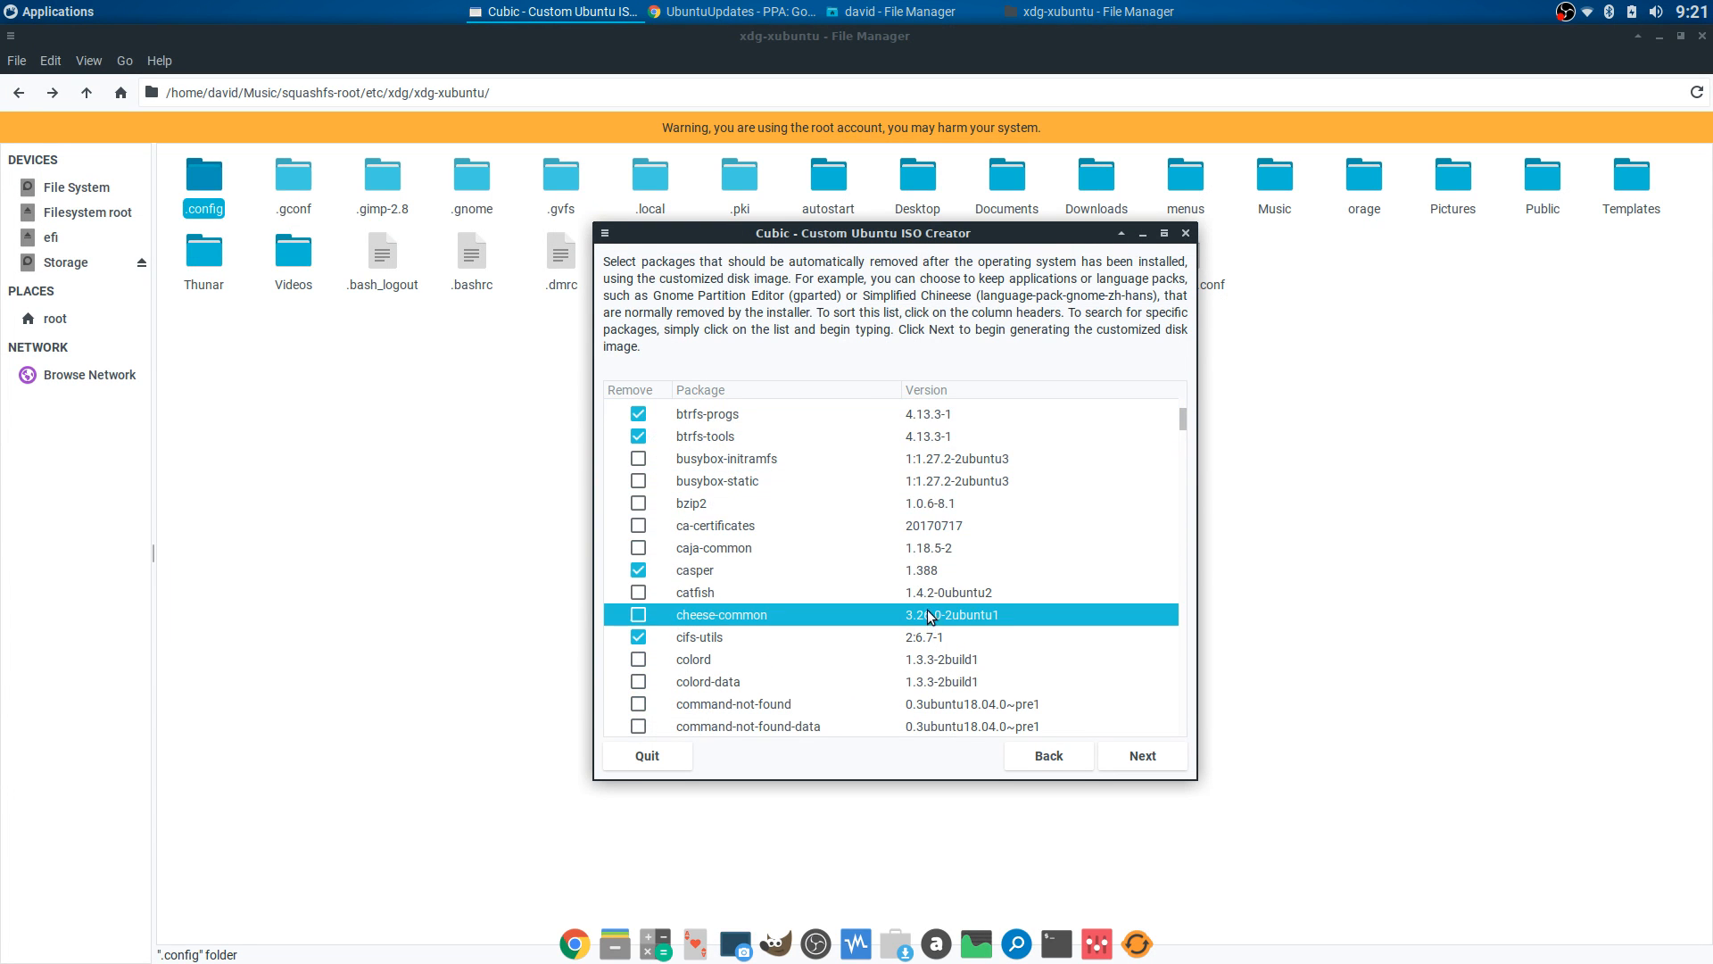
pyautogui.scroll(15, 944, 511)
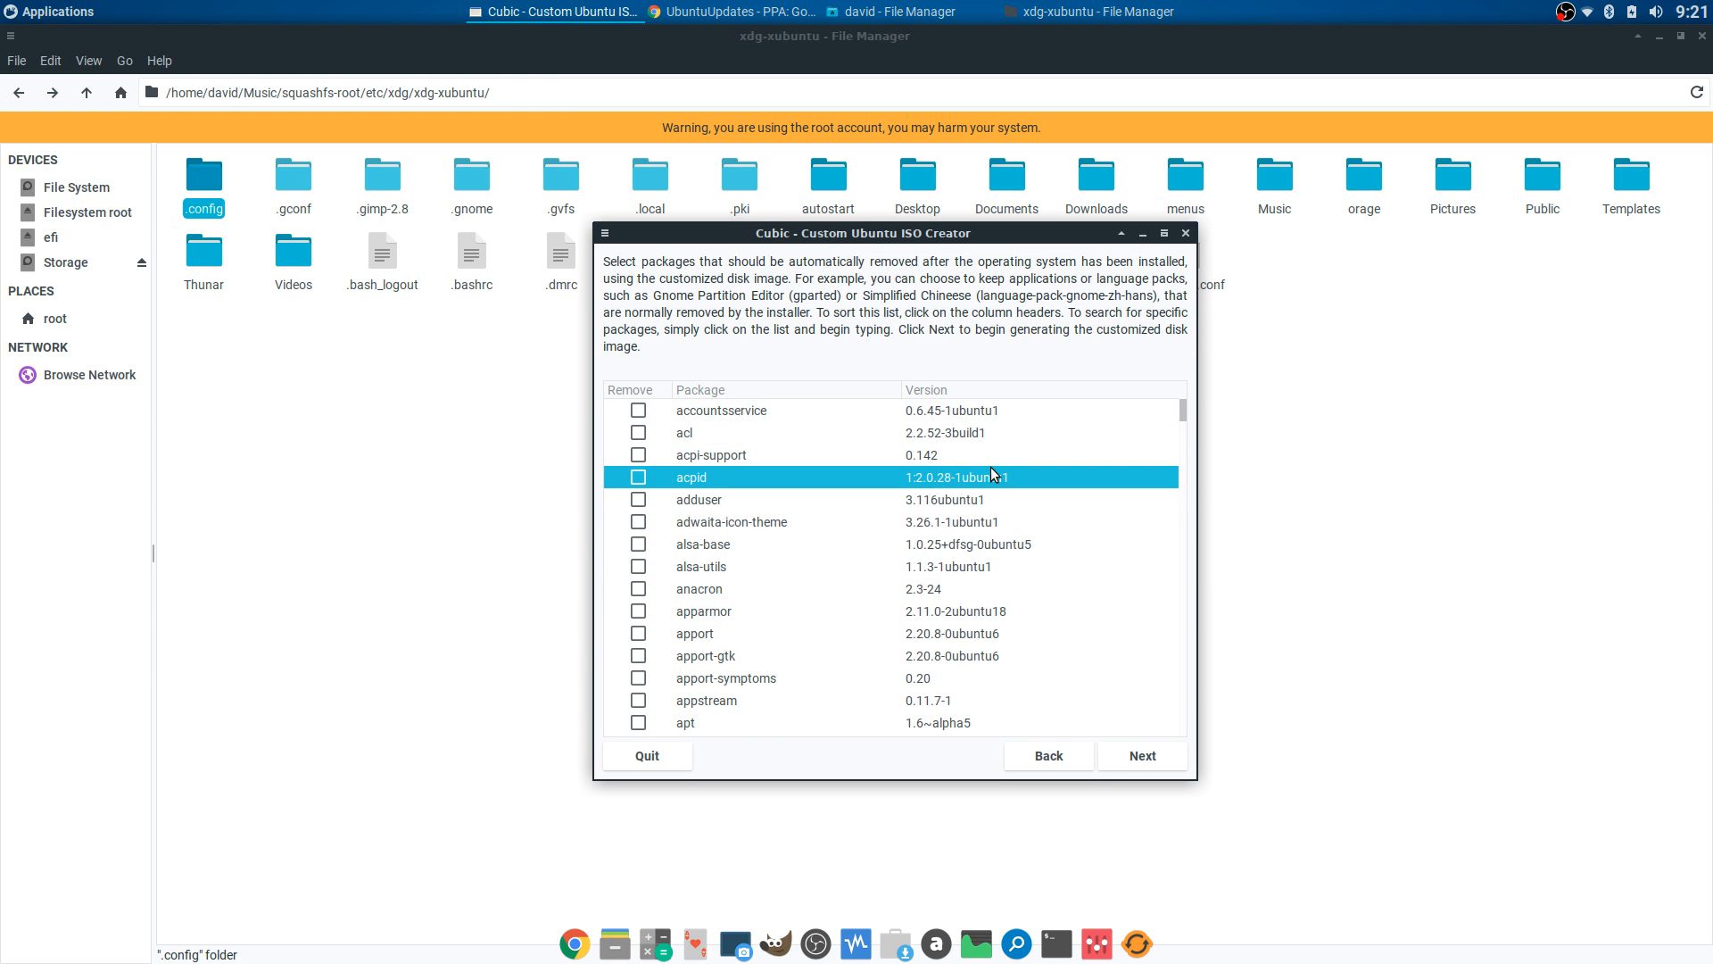
pyautogui.scroll(-8, 990, 468)
pyautogui.scroll(-20, 996, 482)
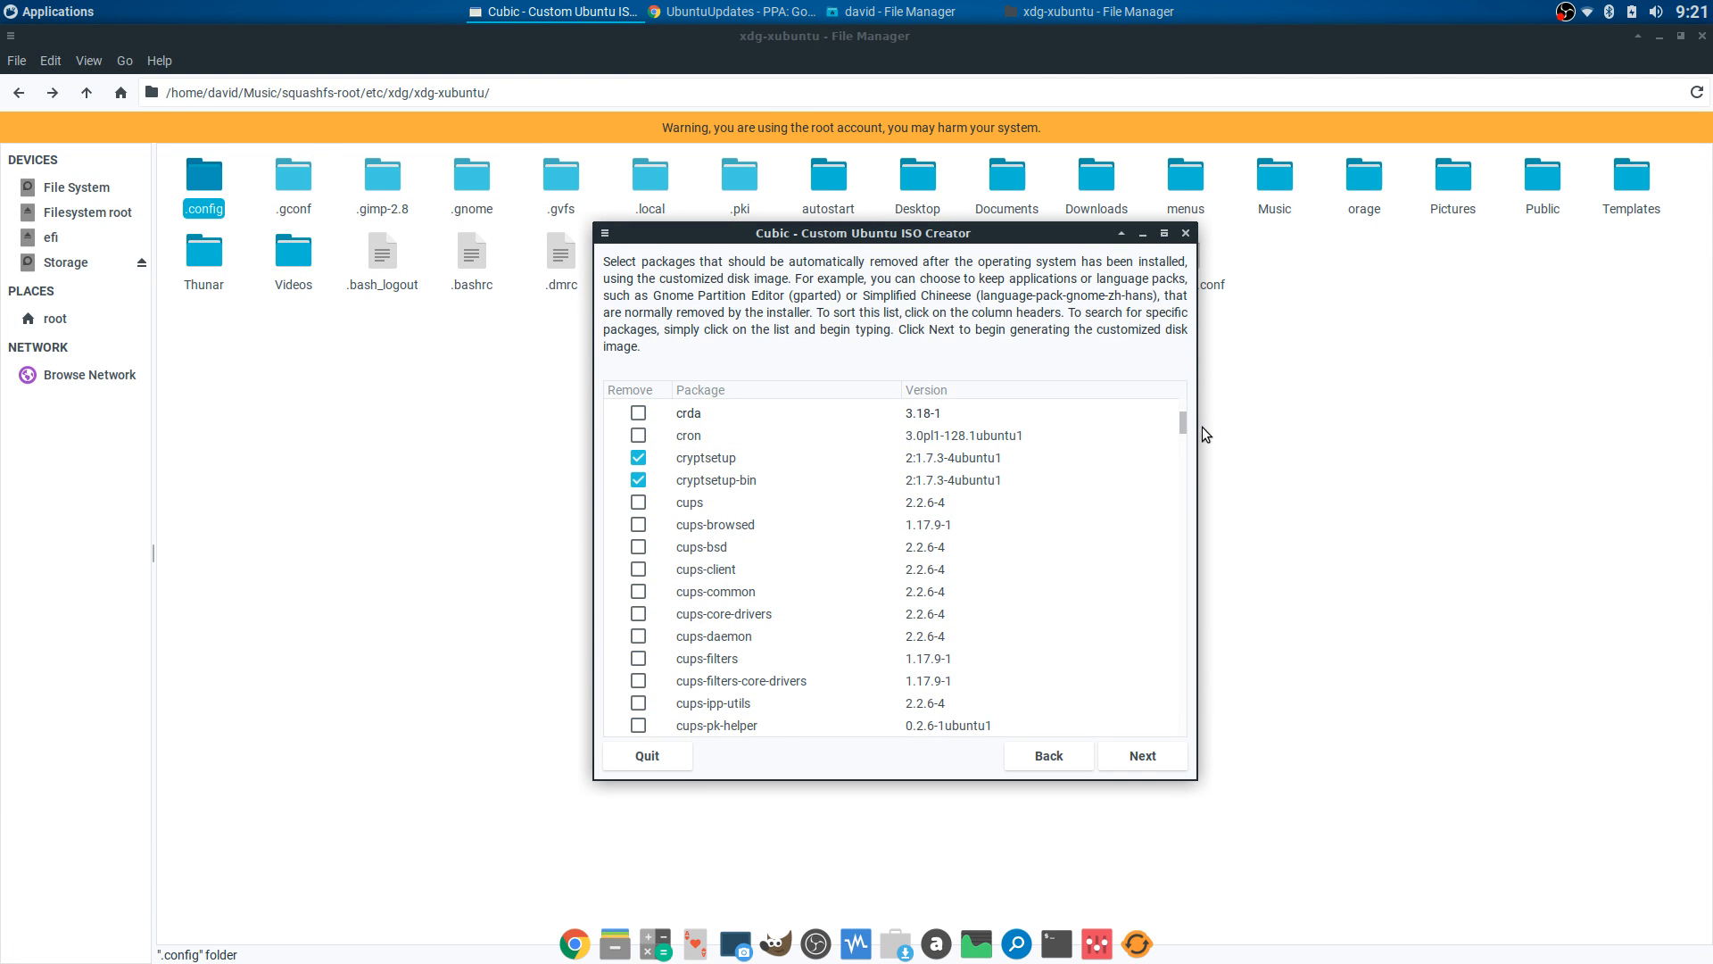
pyautogui.moveTo(1185, 423); pyautogui.dragTo(1210, 728)
pyautogui.click(1169, 767)
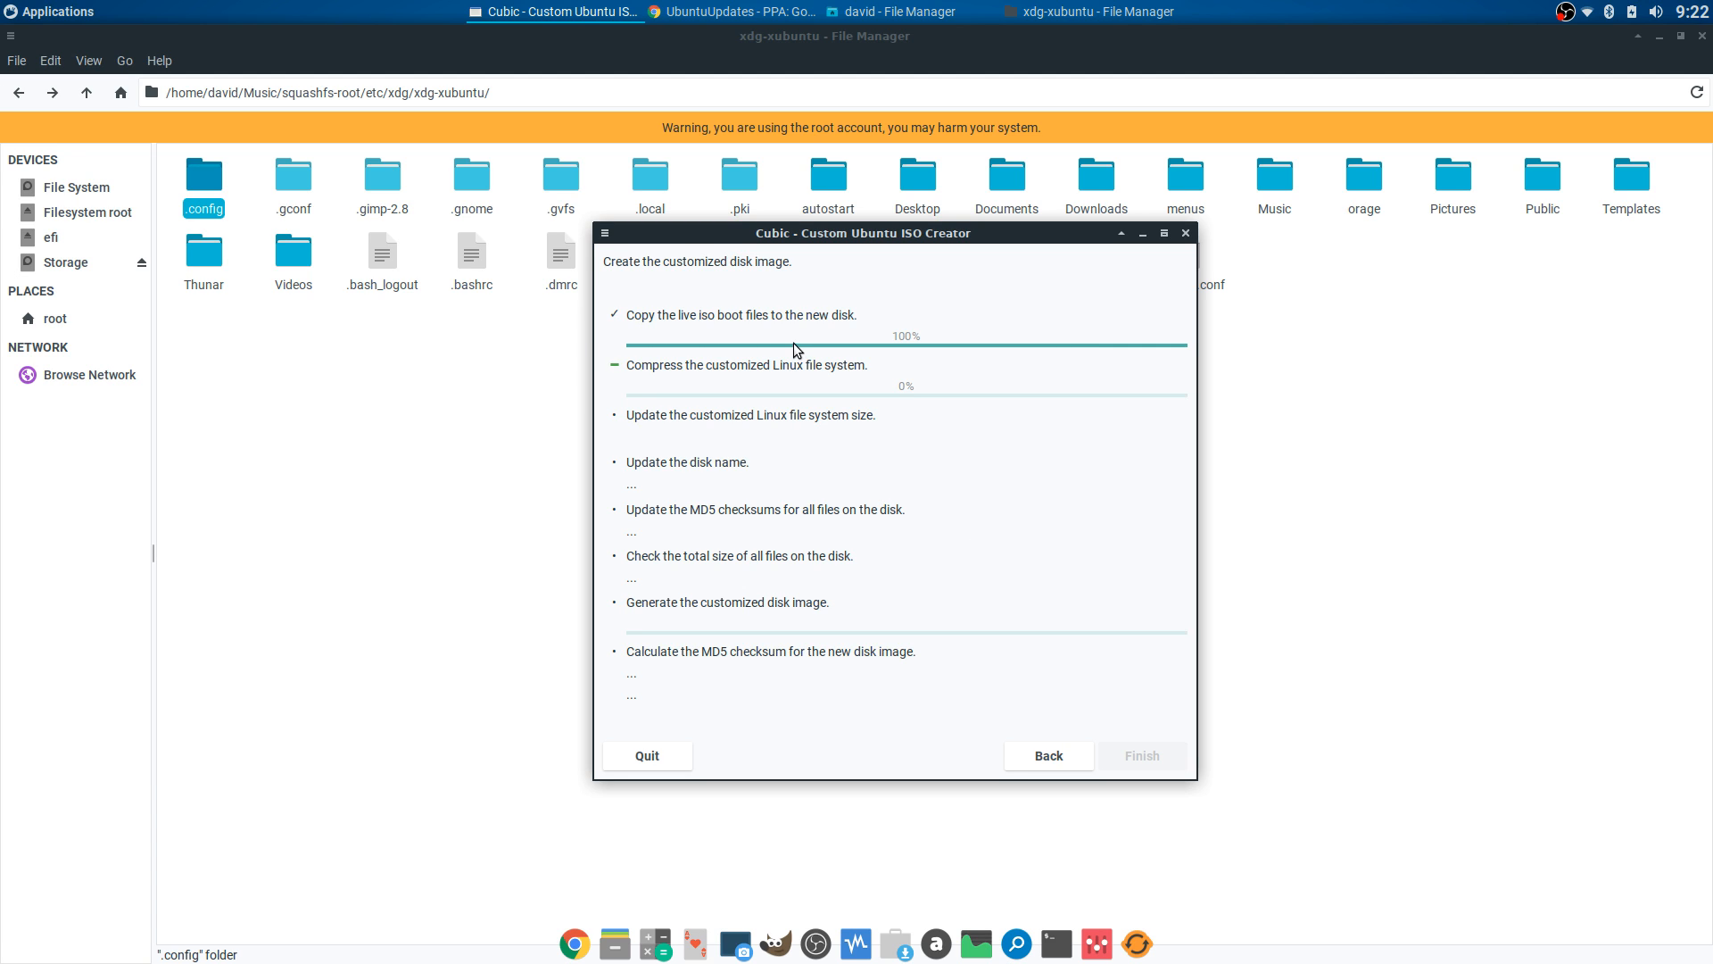
pyautogui.click(1042, 757)
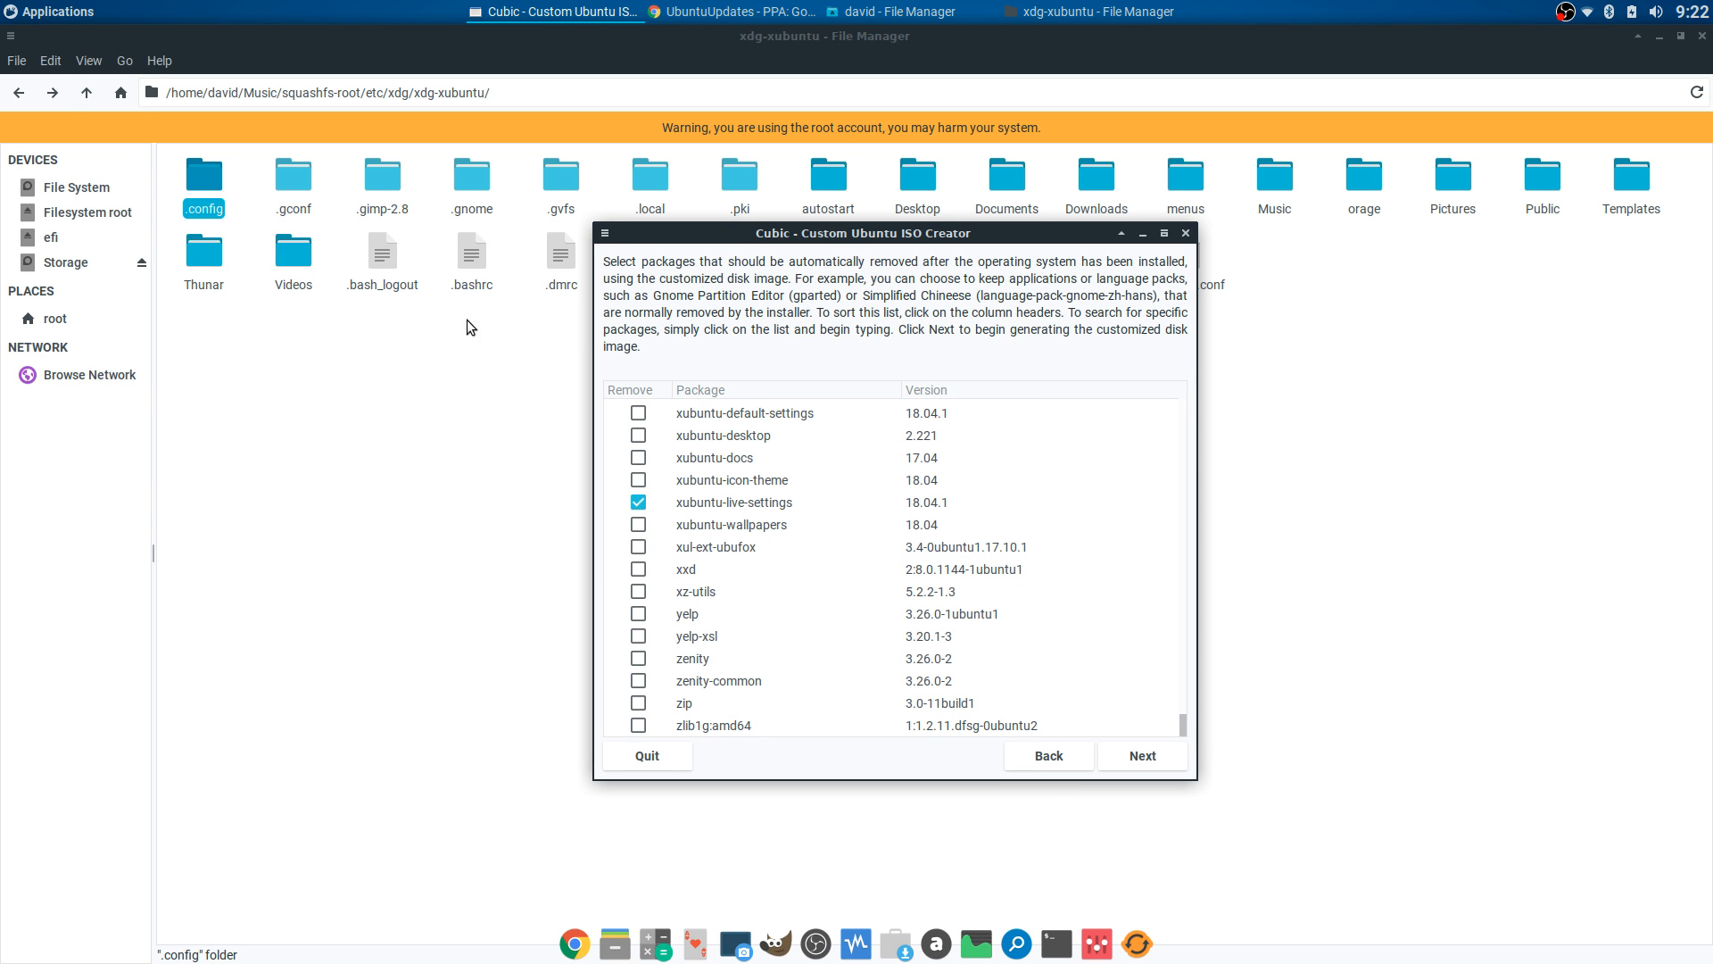
# - Return the Thunar window to the xdg folder and open Music in the home folder window
pyautogui.click(20, 94)
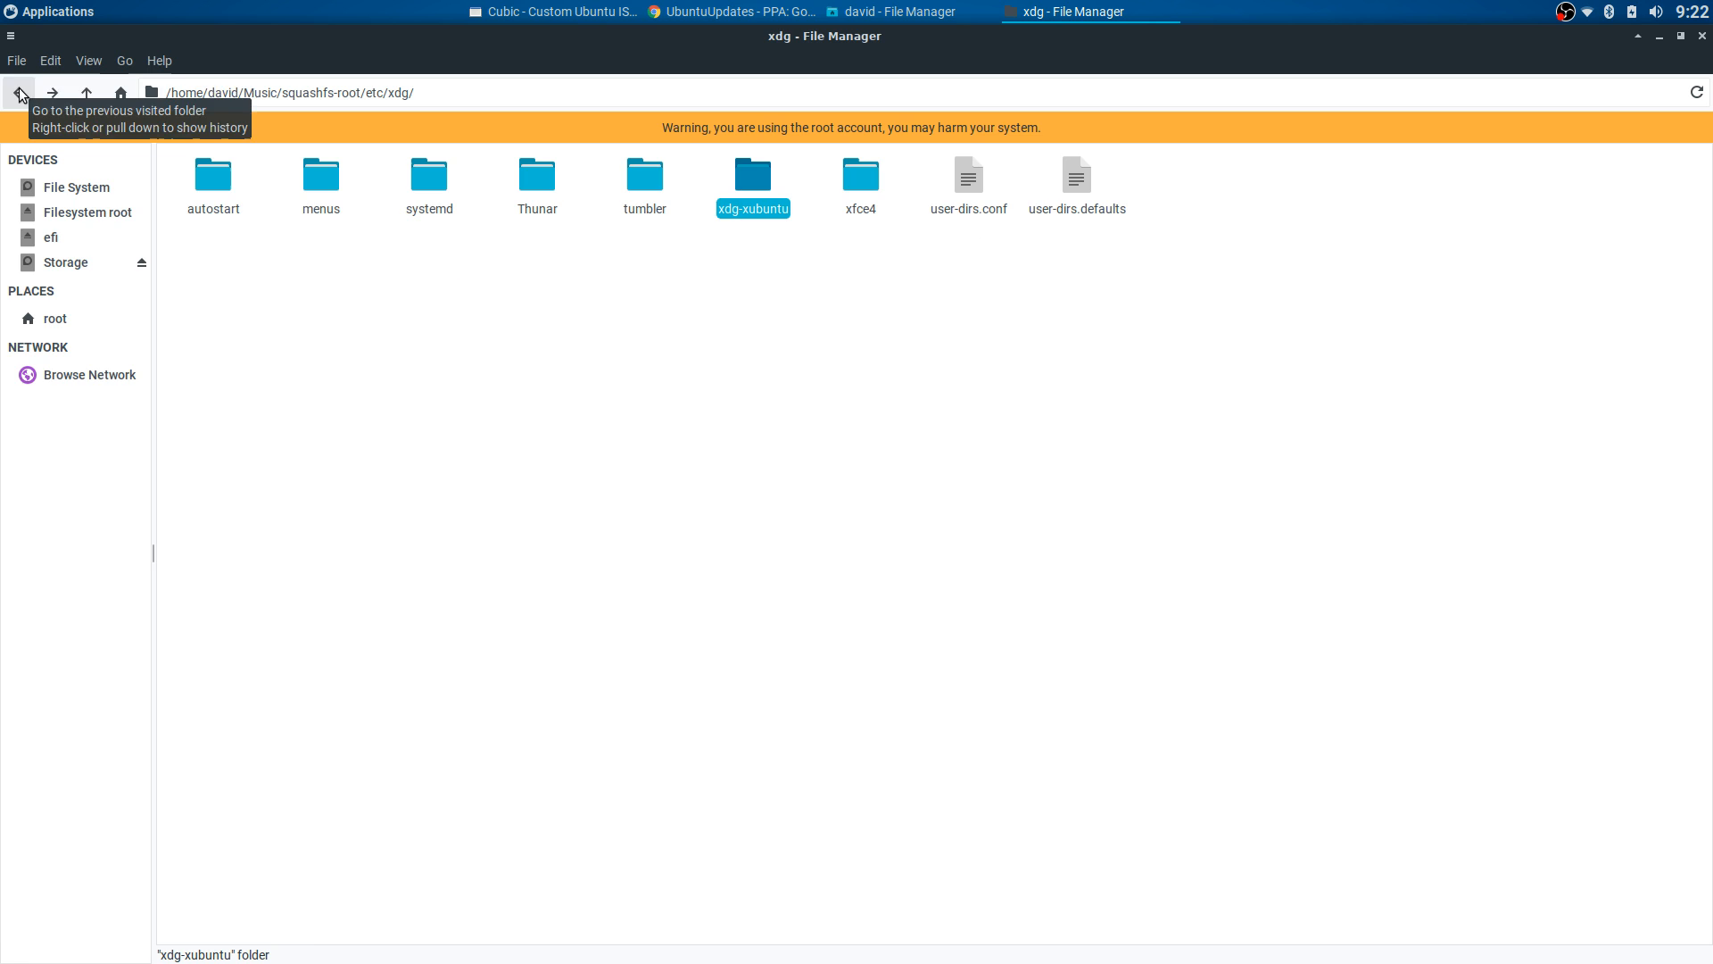
pyautogui.click(861, 11)
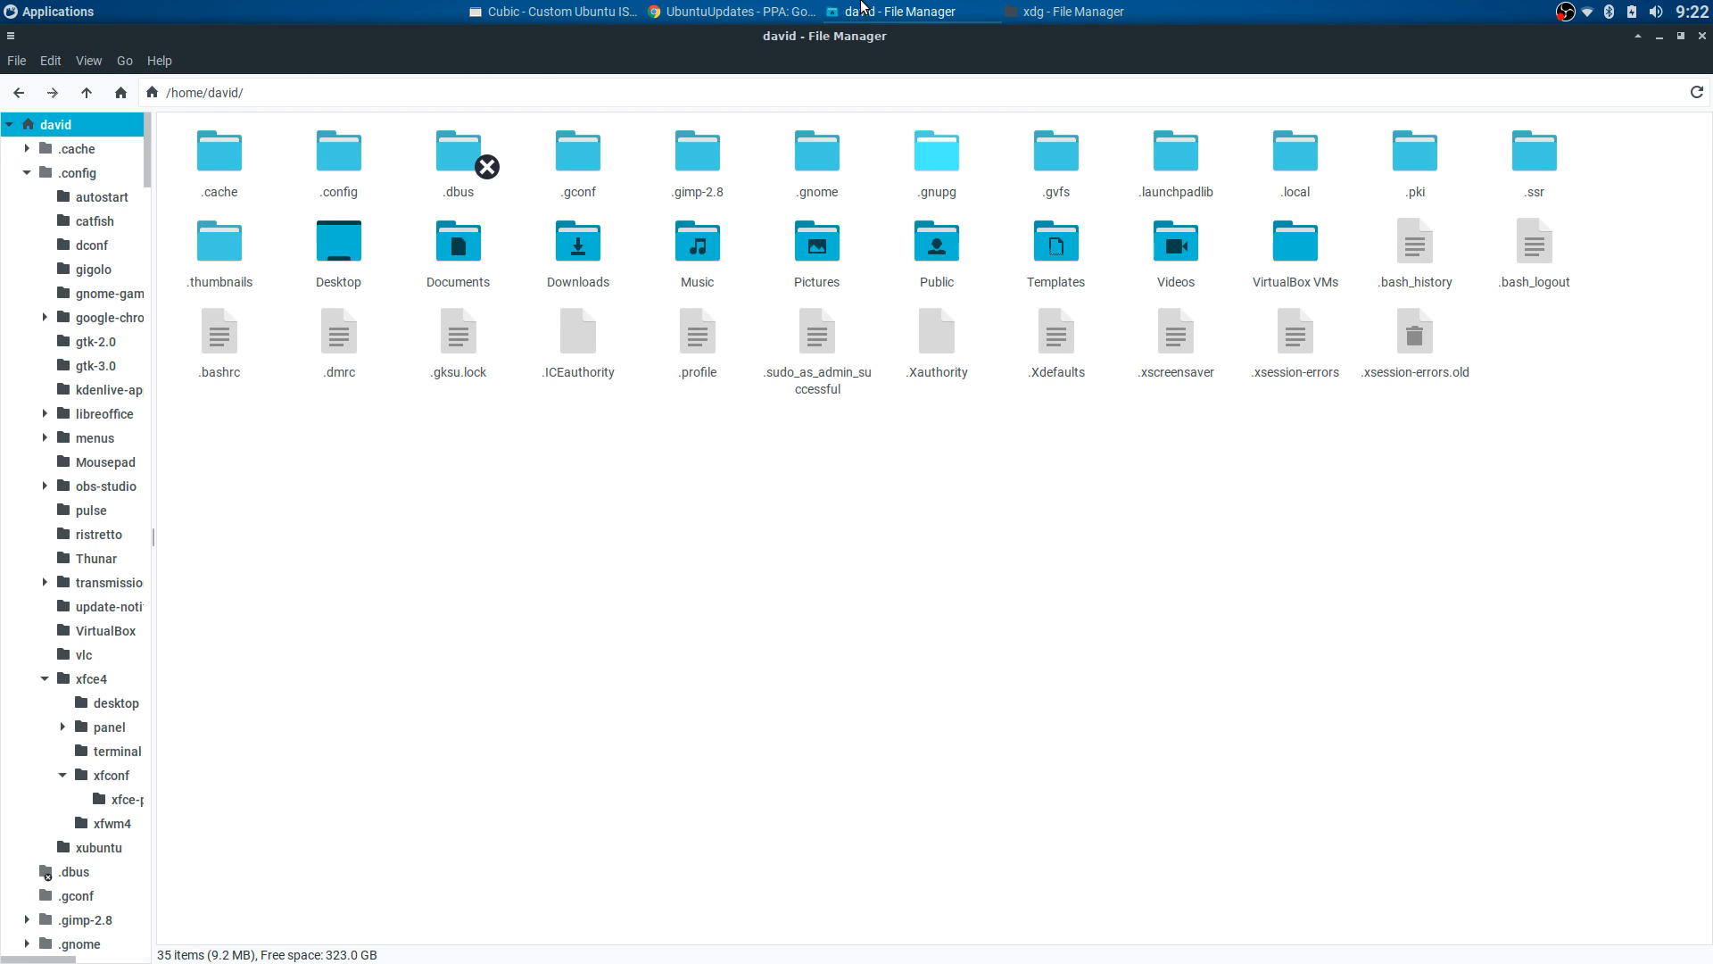
pyautogui.doubleClick(699, 249)
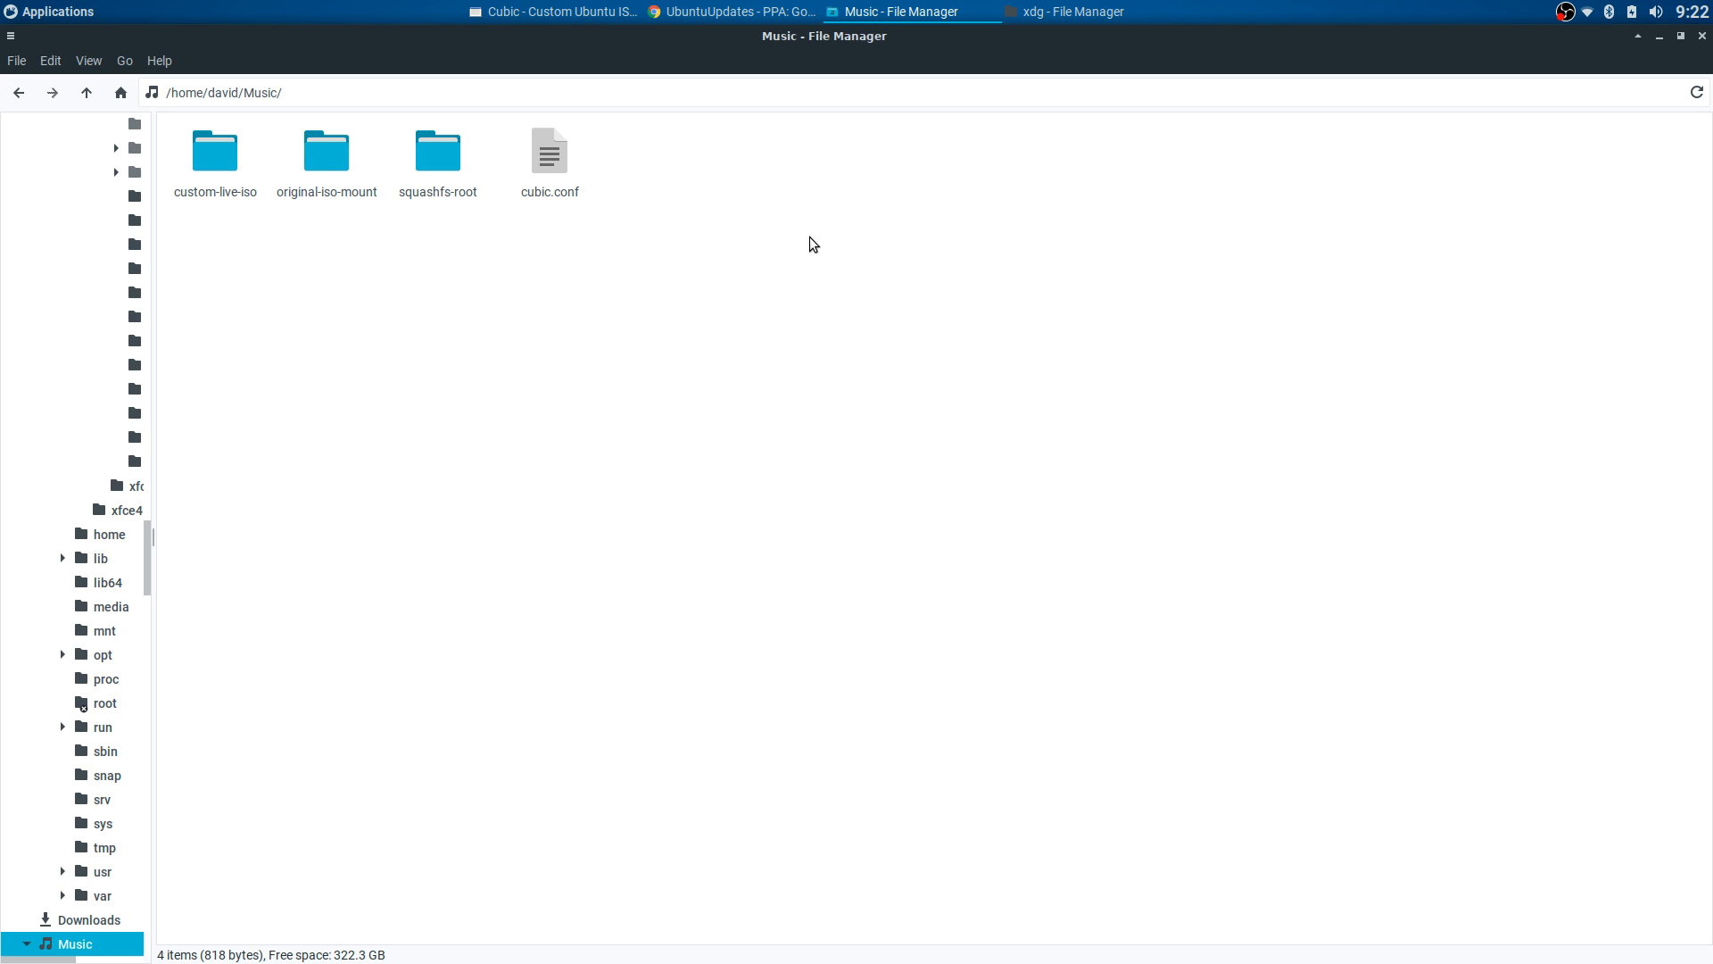
# - Minimize the Music, xdg, Cubic and browser windows to reveal the bare desktop
pyautogui.click(885, 11)
pyautogui.click(1049, 14)
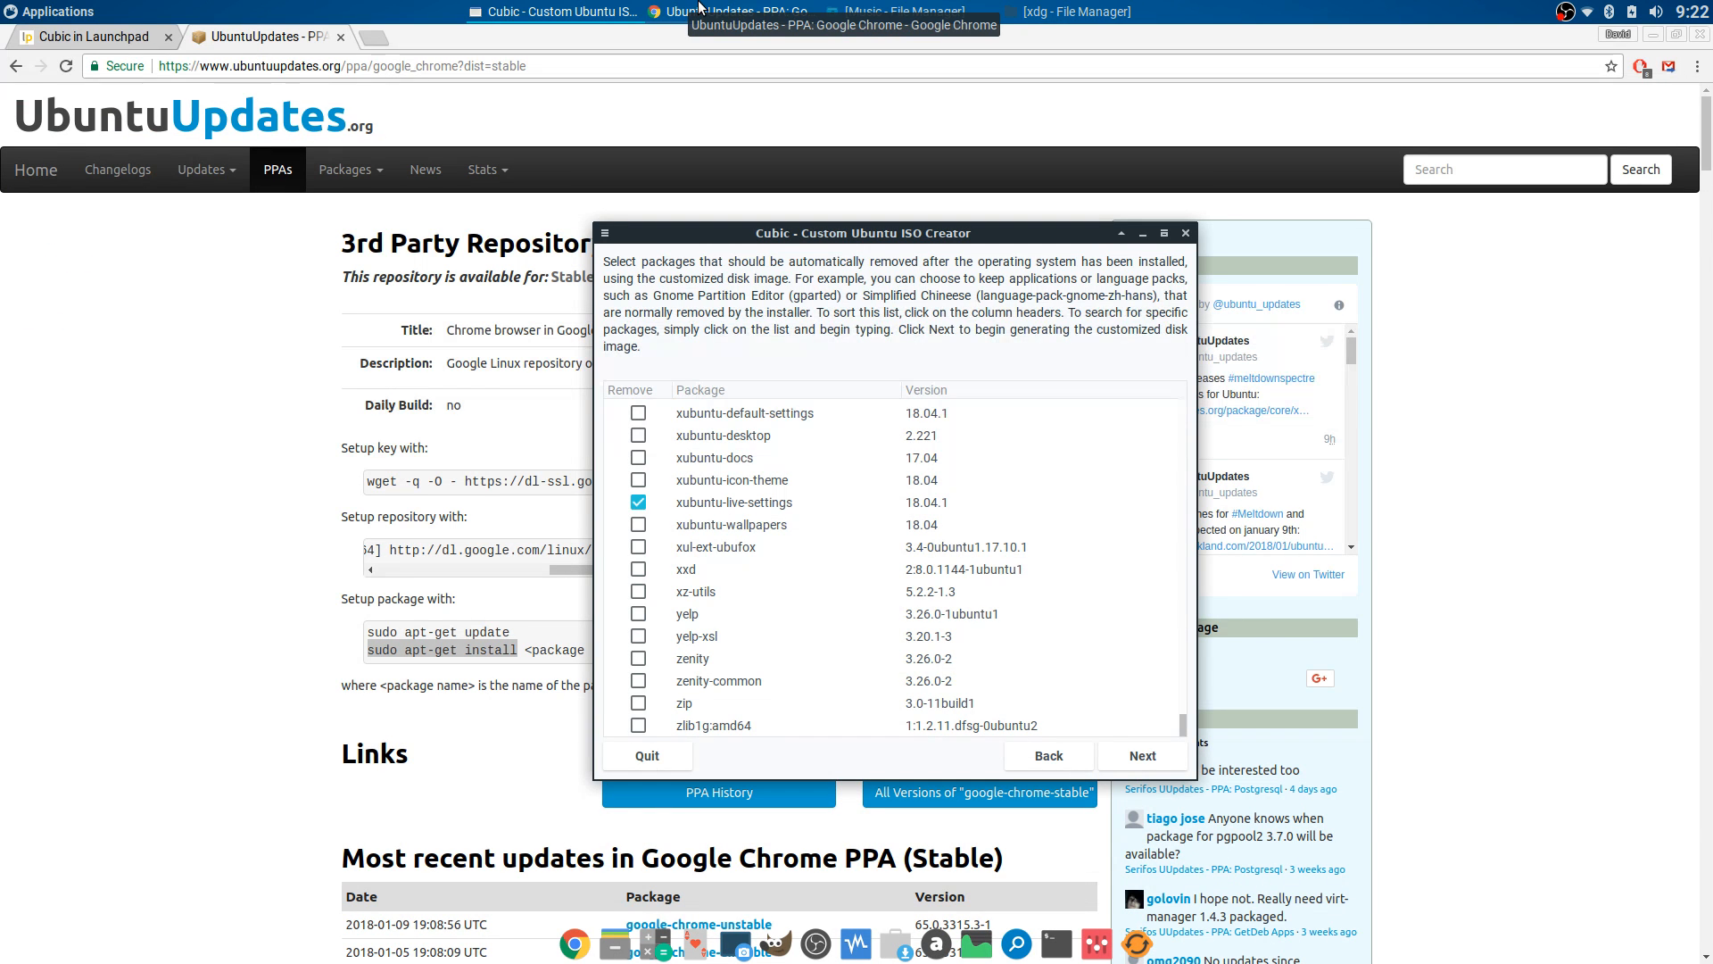
pyautogui.click(585, 7)
pyautogui.click(585, 7)
pyautogui.click(585, 7)
pyautogui.click(690, 13)
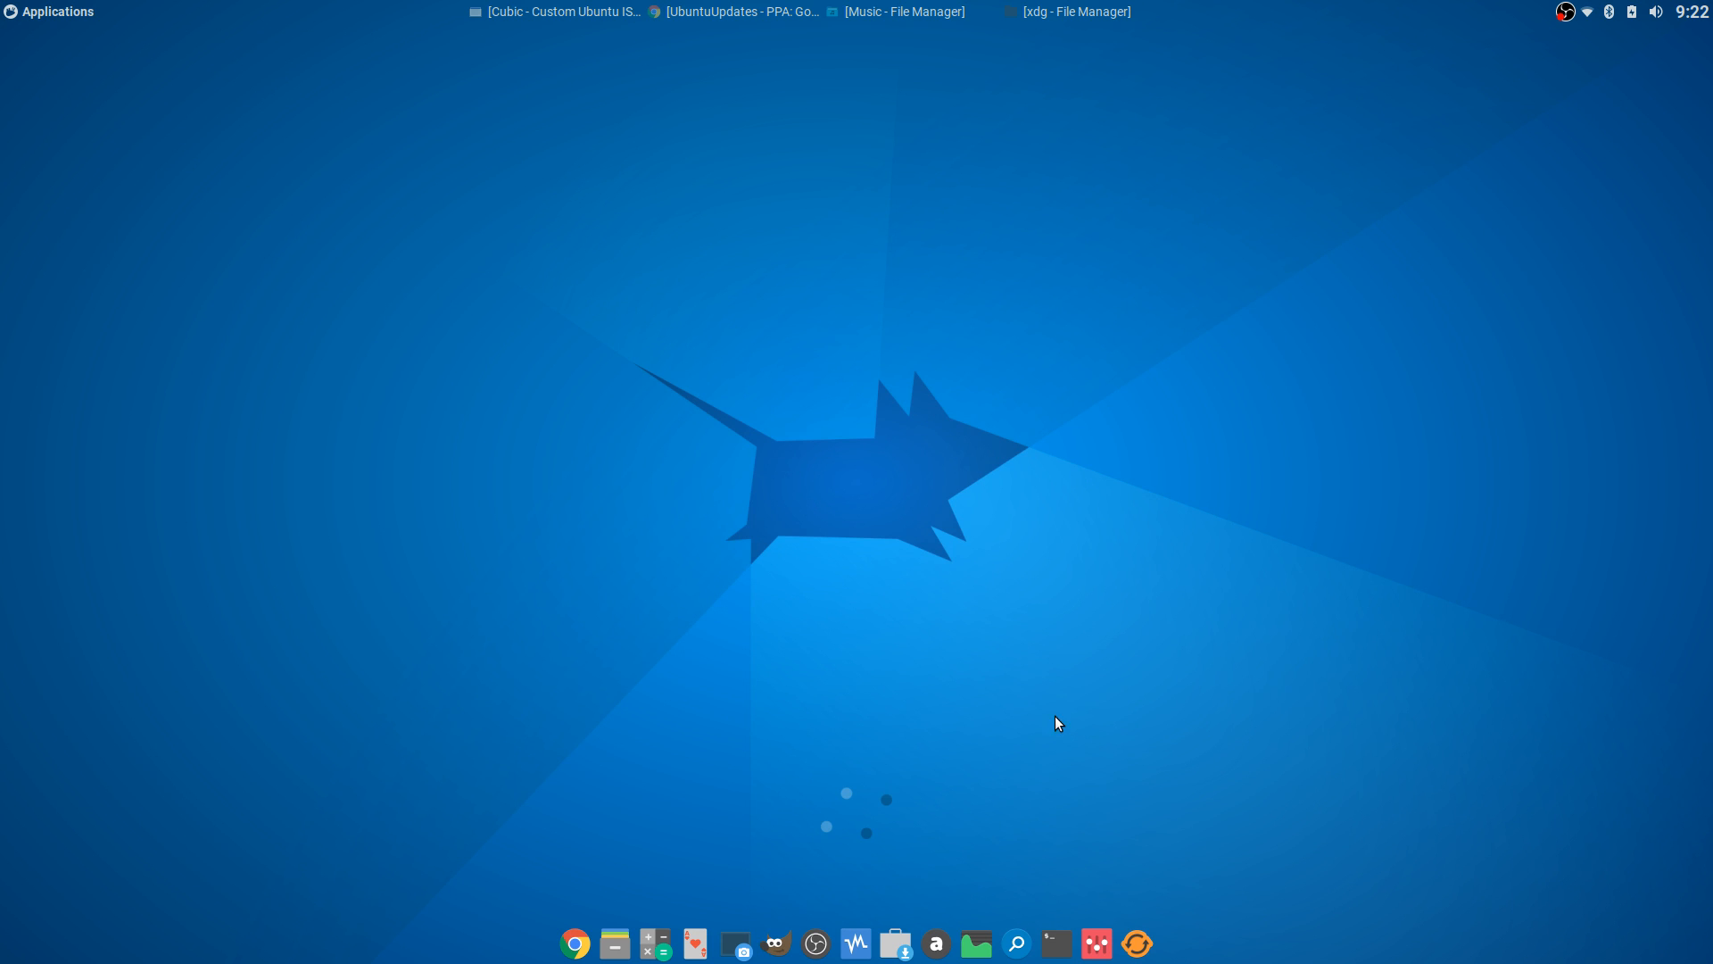
# - Restore the Music folder window and navigate to the david home folder
pyautogui.click(18, 11)
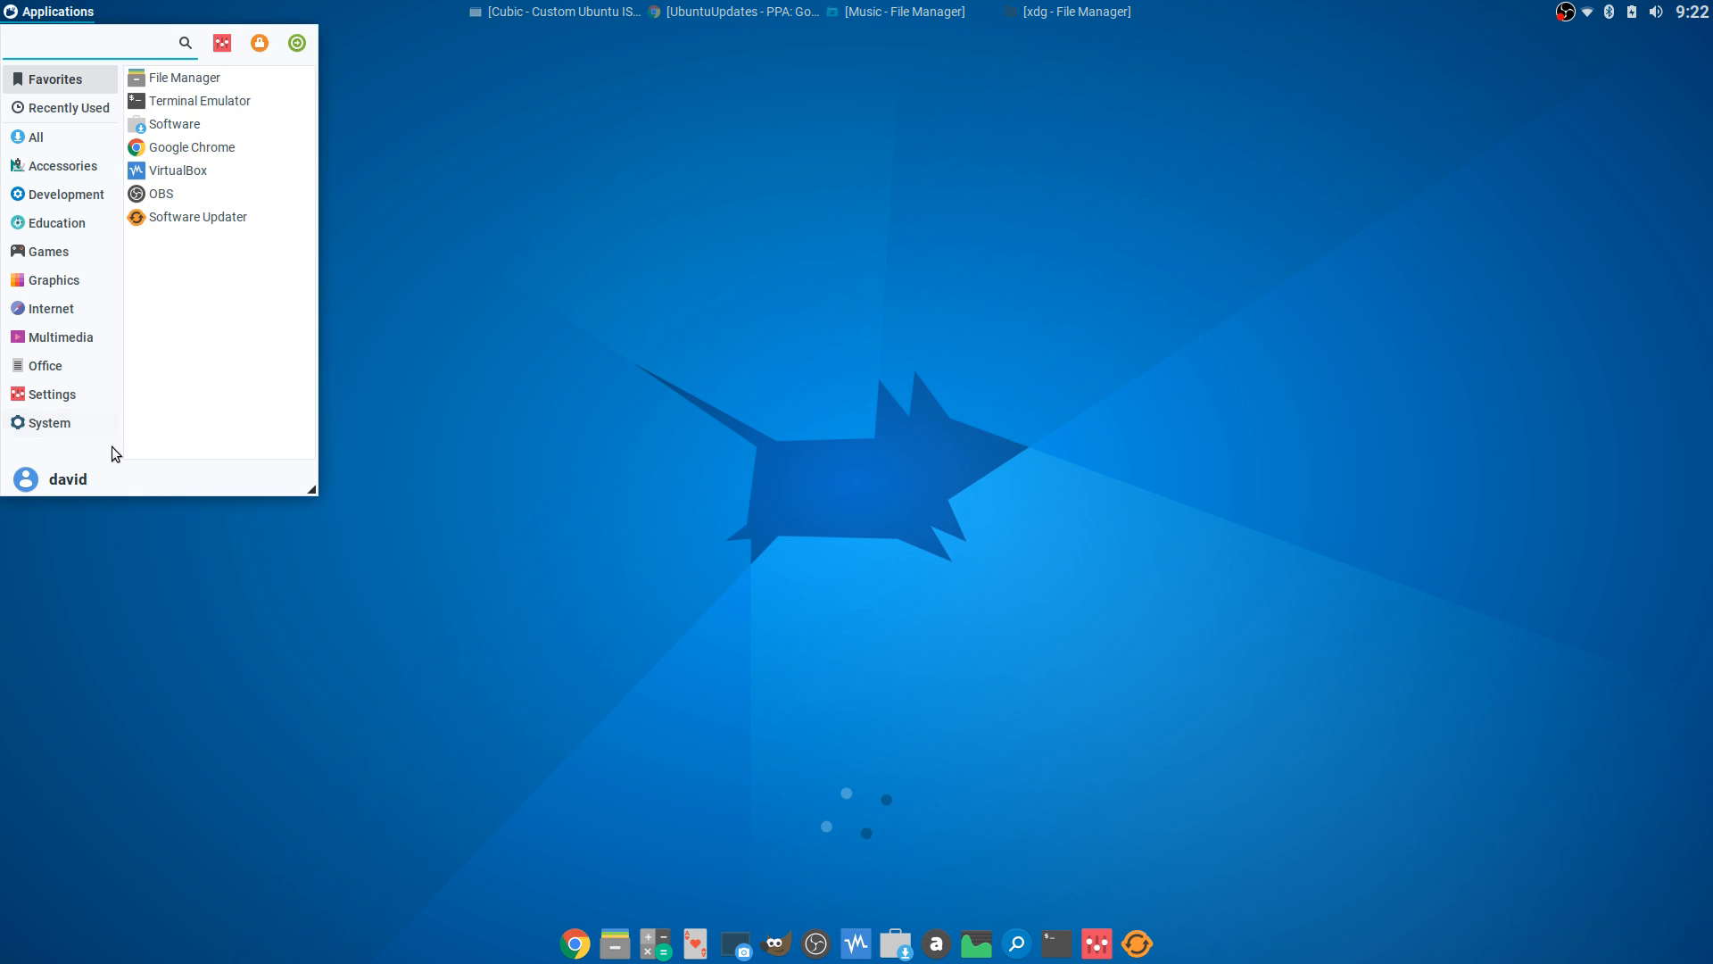
pyautogui.click(636, 189)
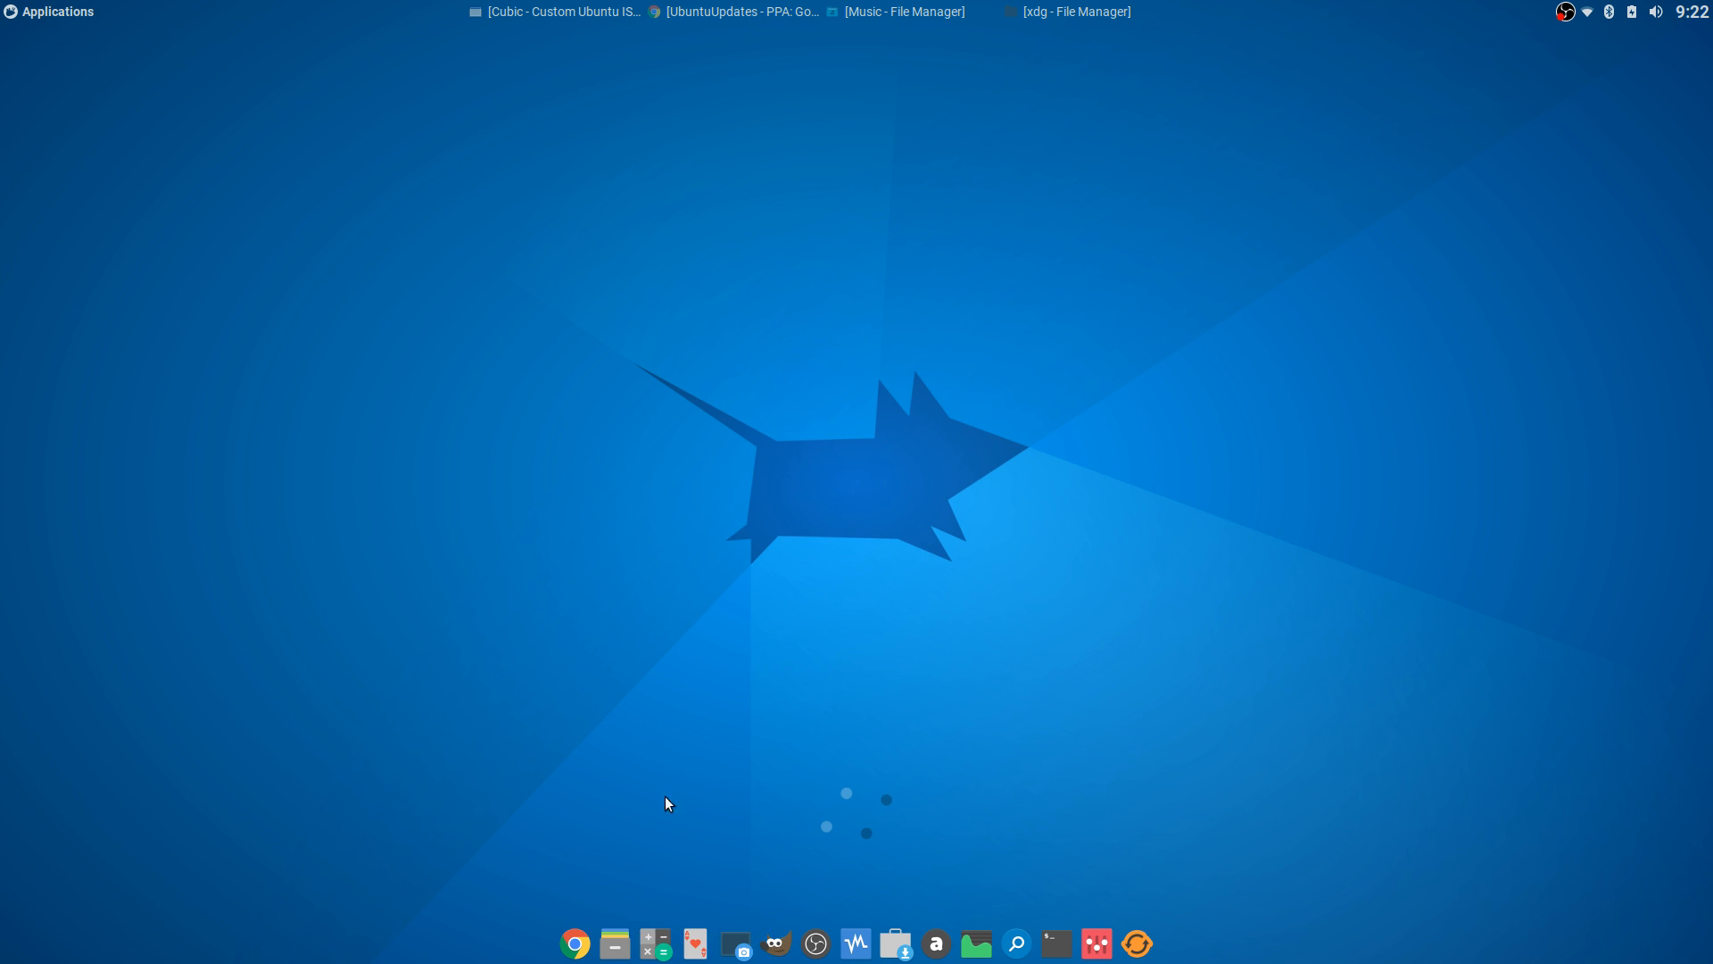
pyautogui.click(951, 13)
pyautogui.scroll(20, 102, 172)
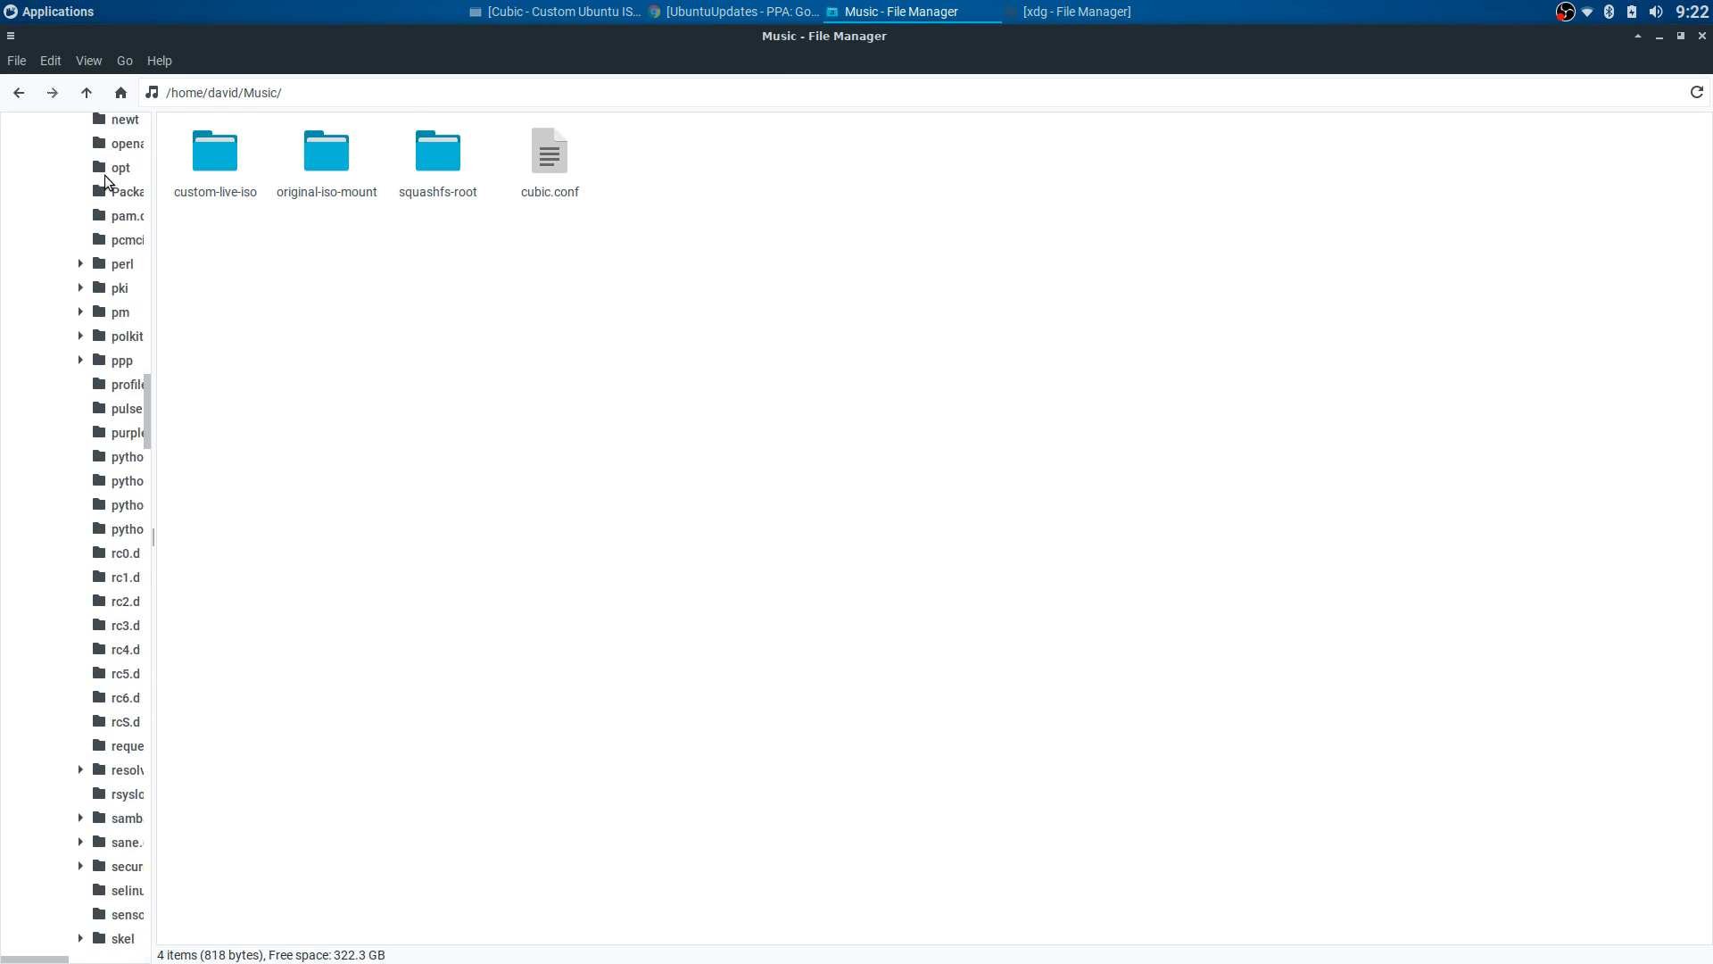
pyautogui.scroll(10, 109, 175)
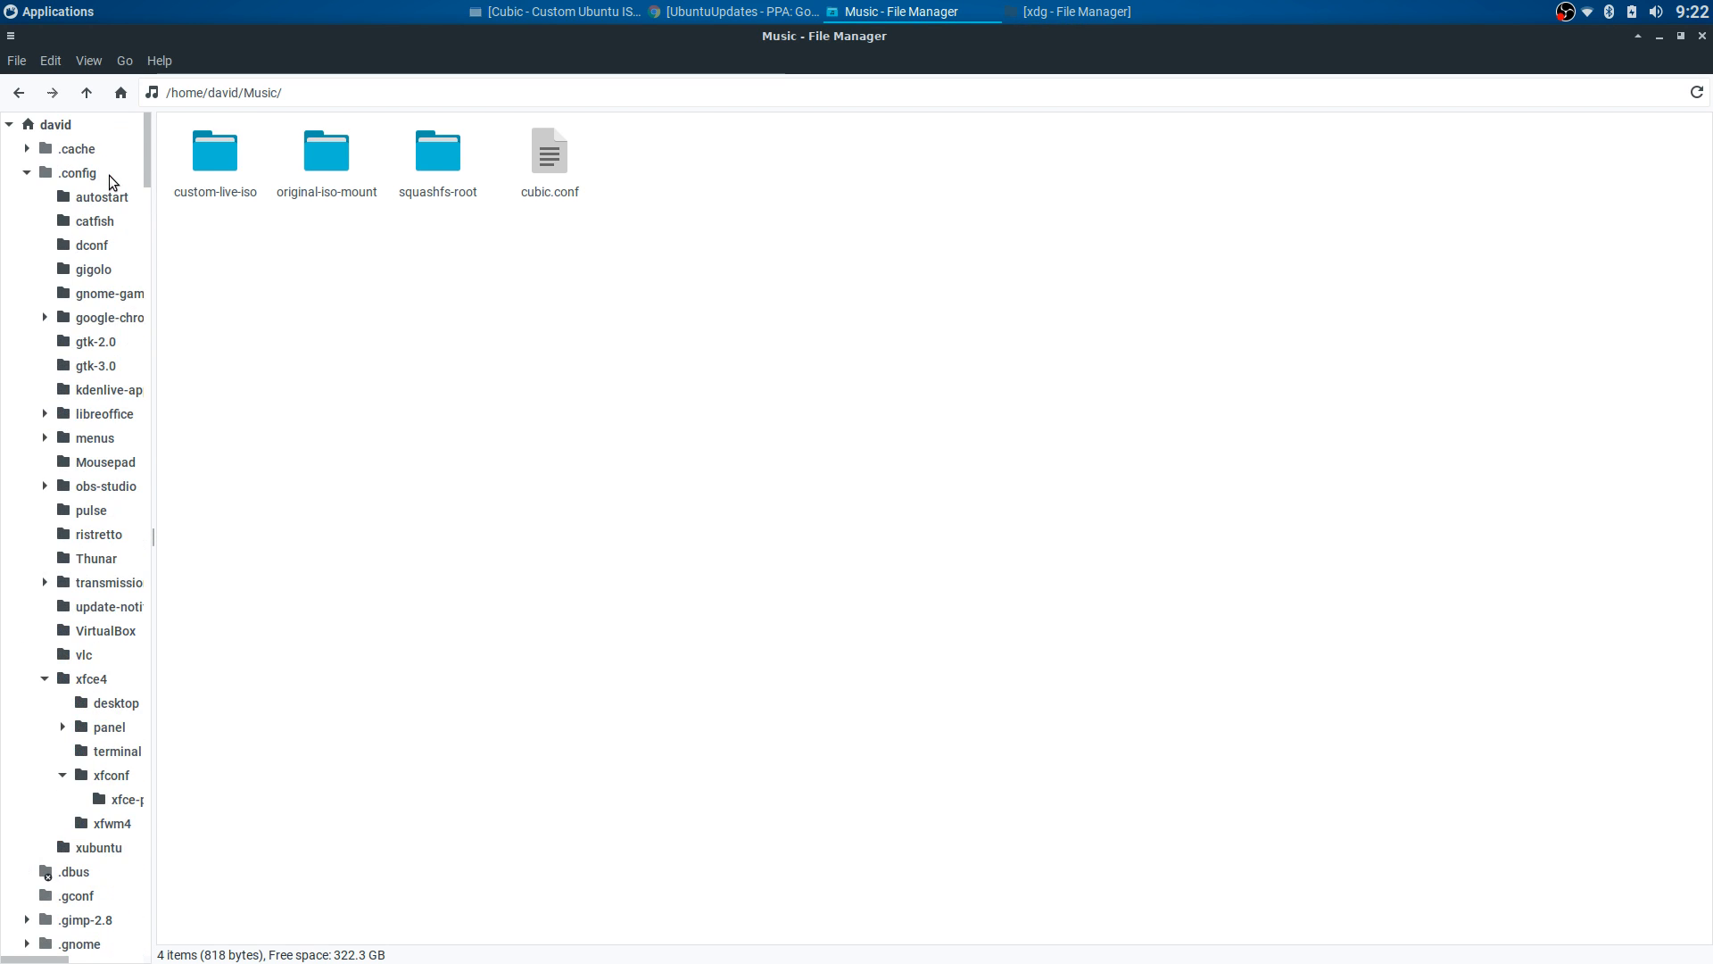
pyautogui.click(62, 123)
pyautogui.click(642, 247)
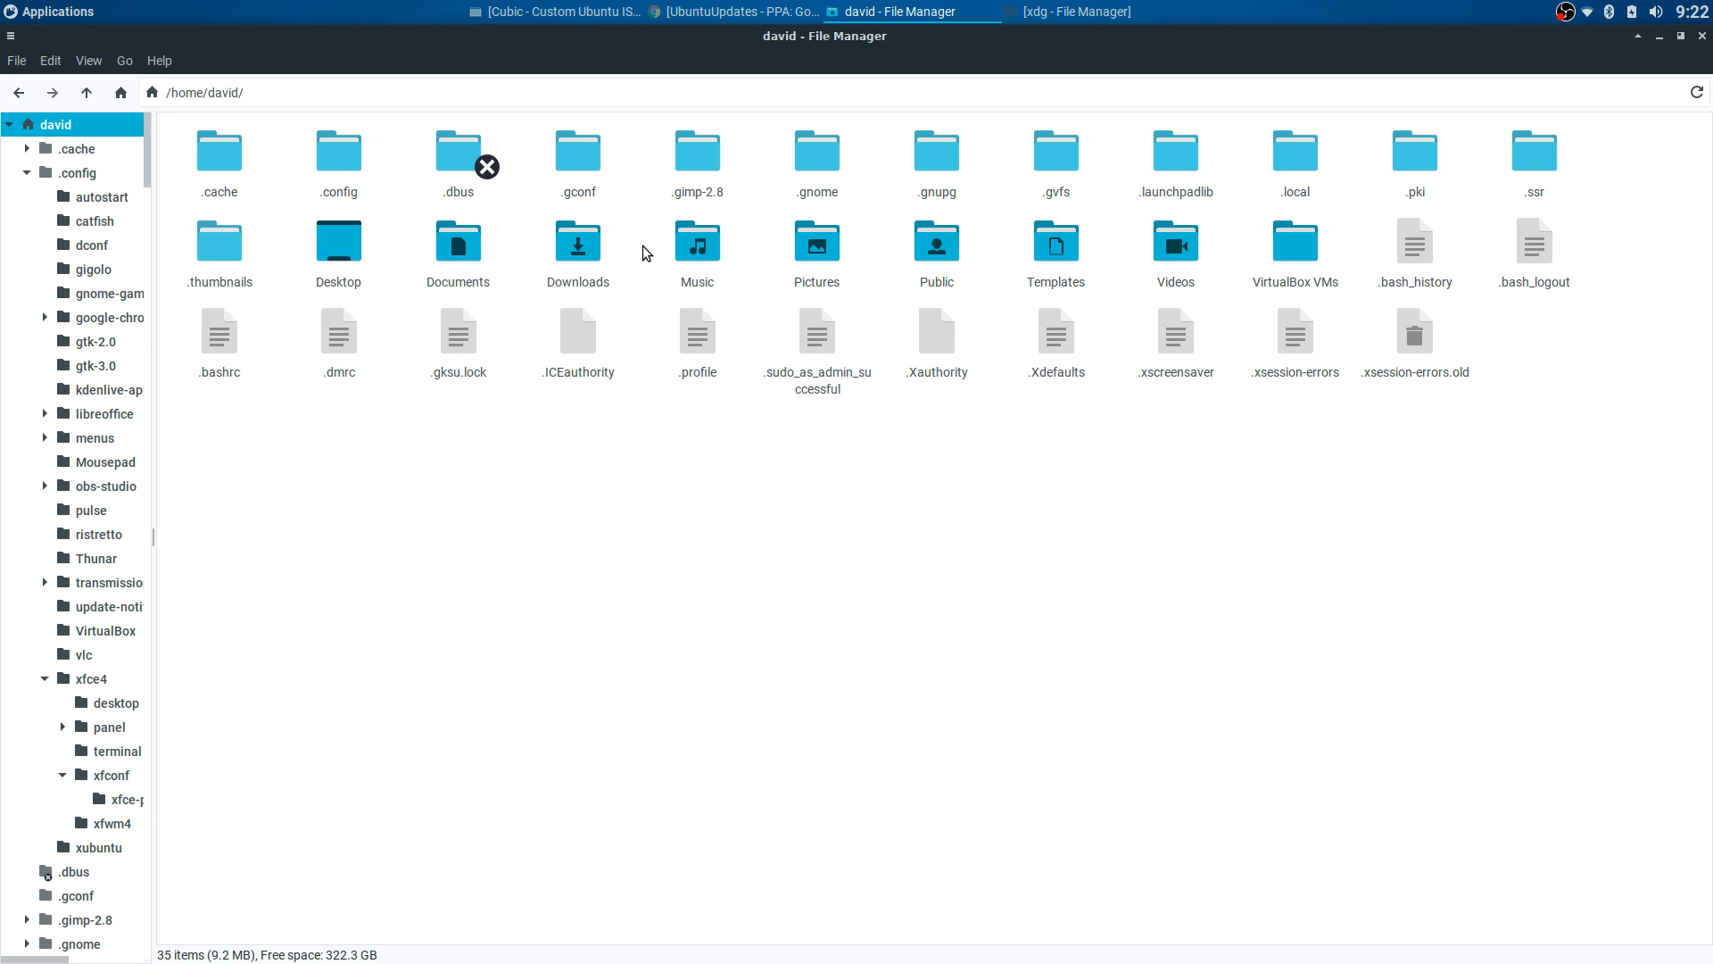
# - Look into .config/xfce4, then open .local/share and its recently-used.xbel file
pyautogui.doubleClick(342, 163)
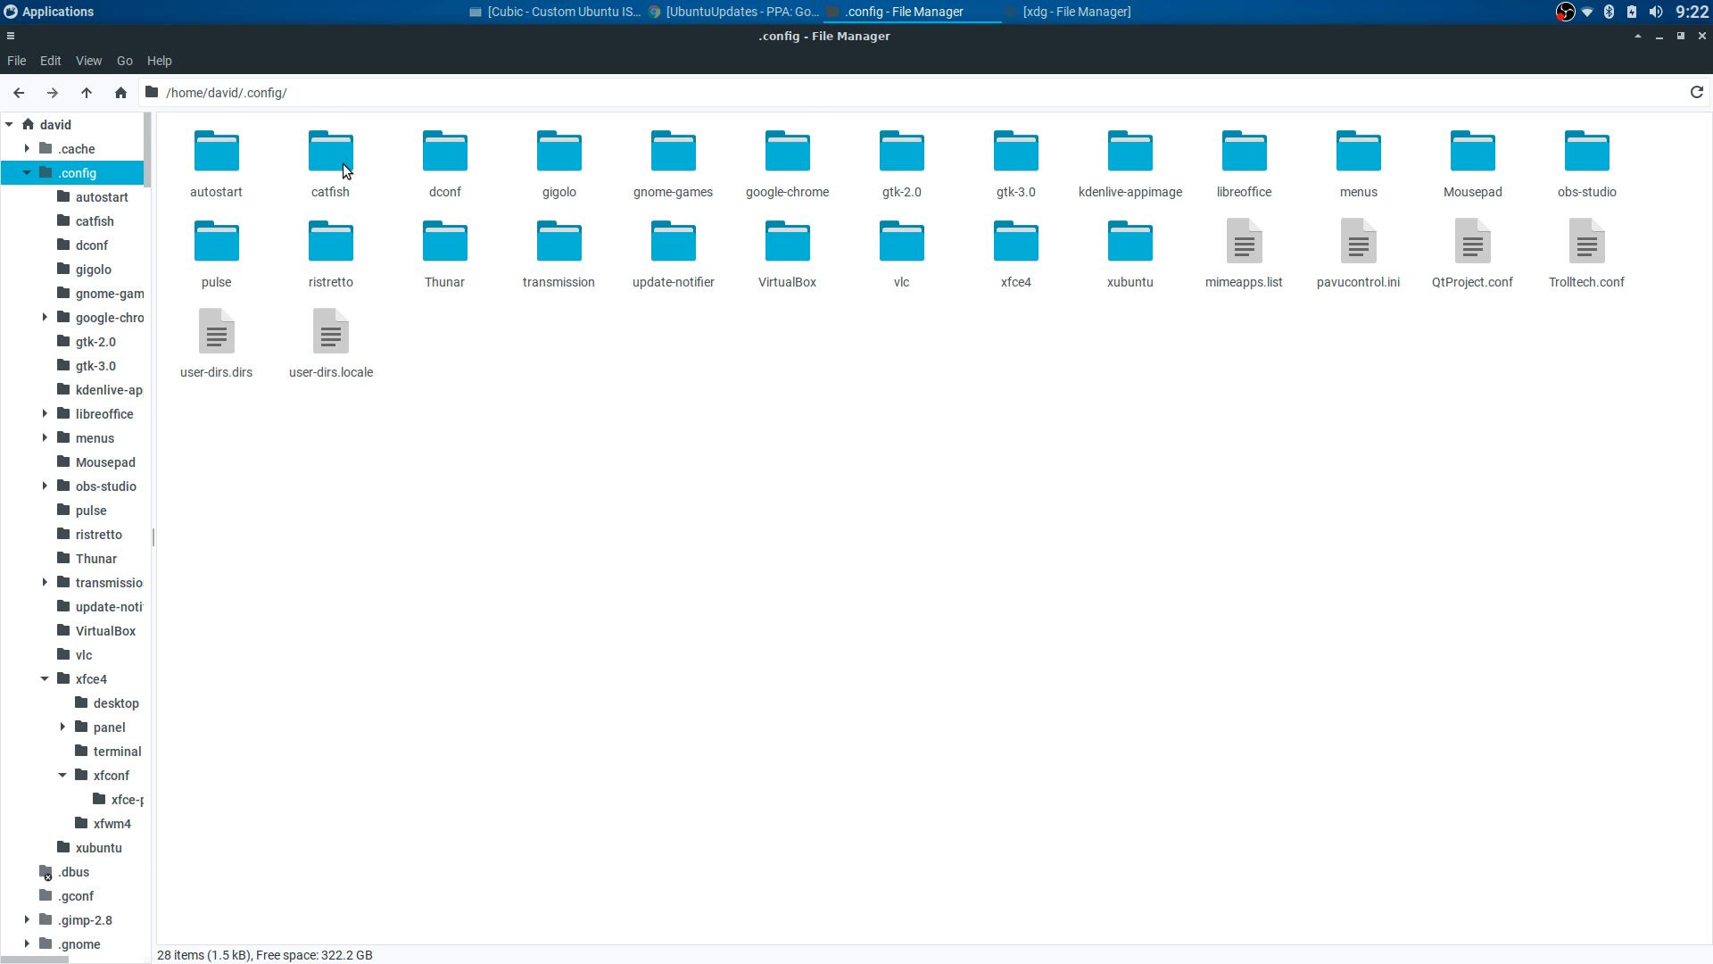
pyautogui.doubleClick(1019, 245)
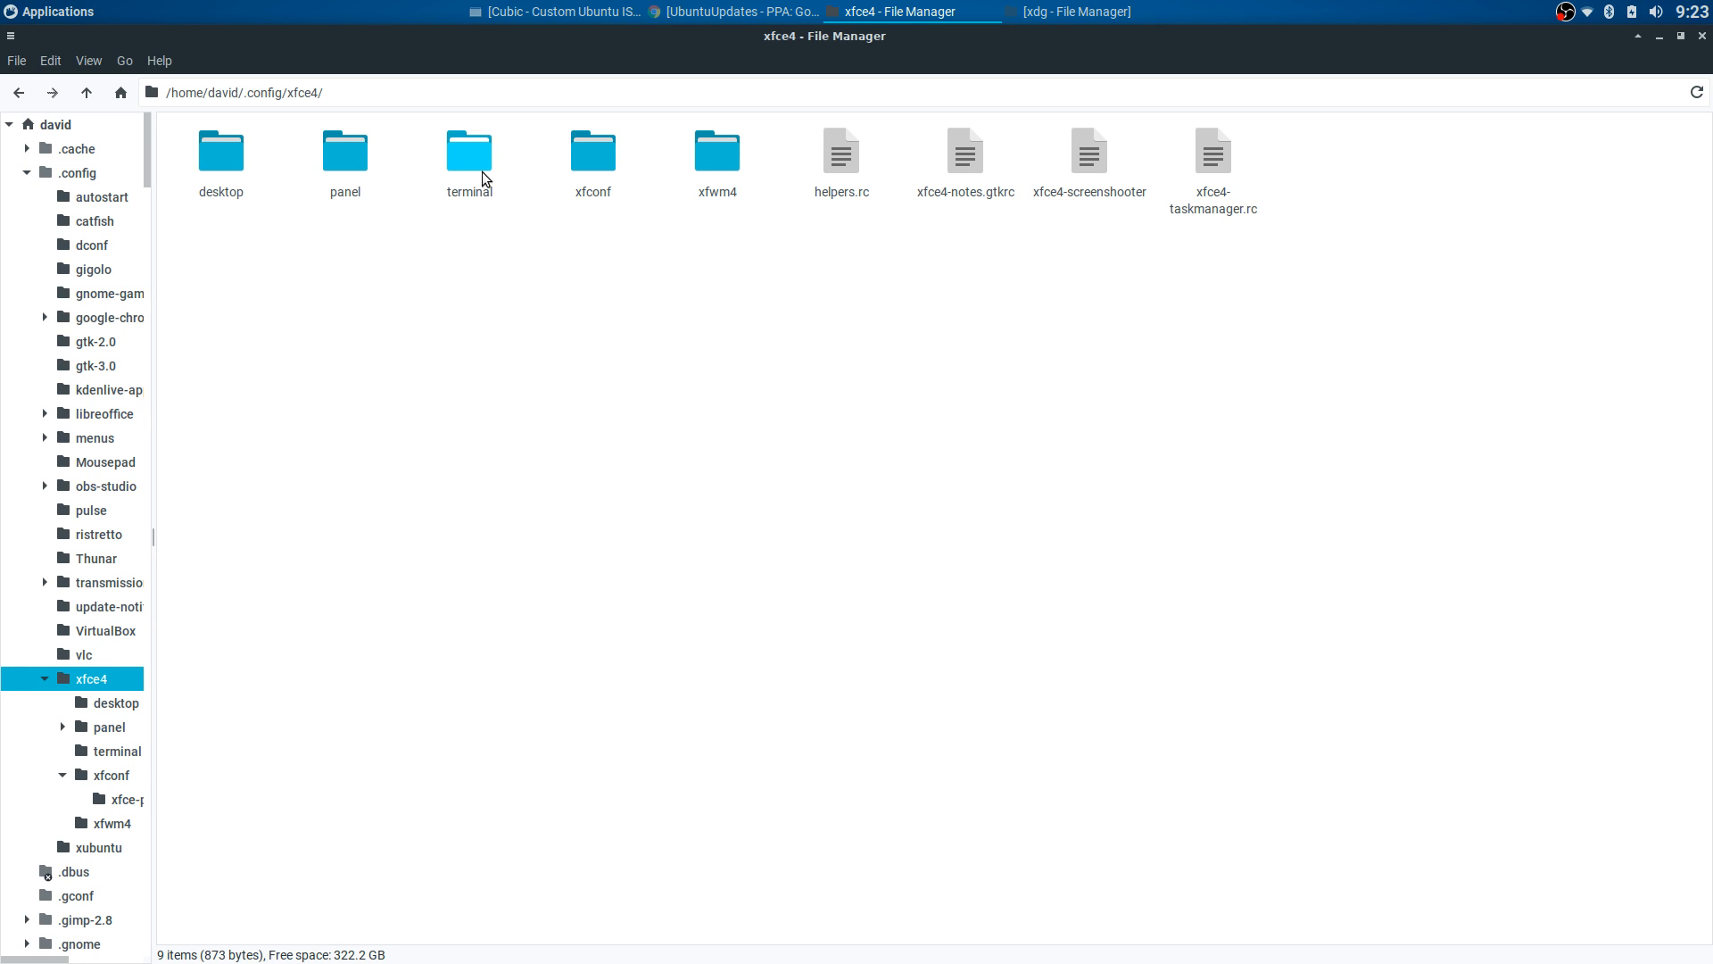
pyautogui.click(19, 93)
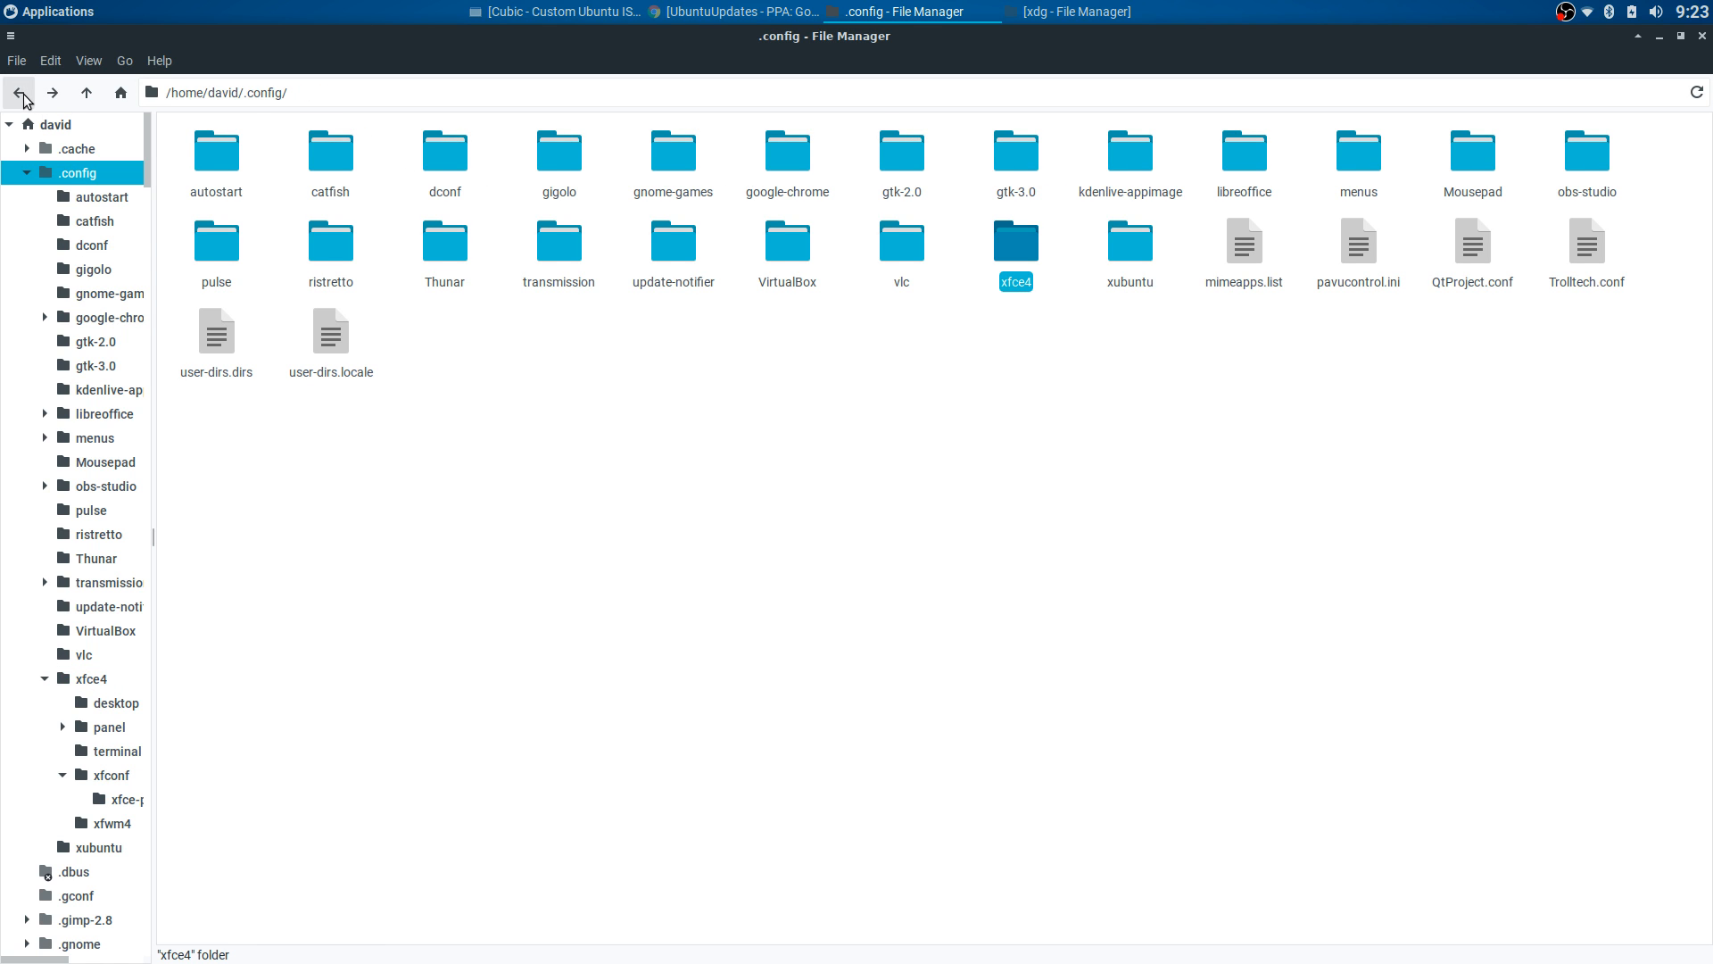
pyautogui.click(21, 93)
pyautogui.doubleClick(1294, 160)
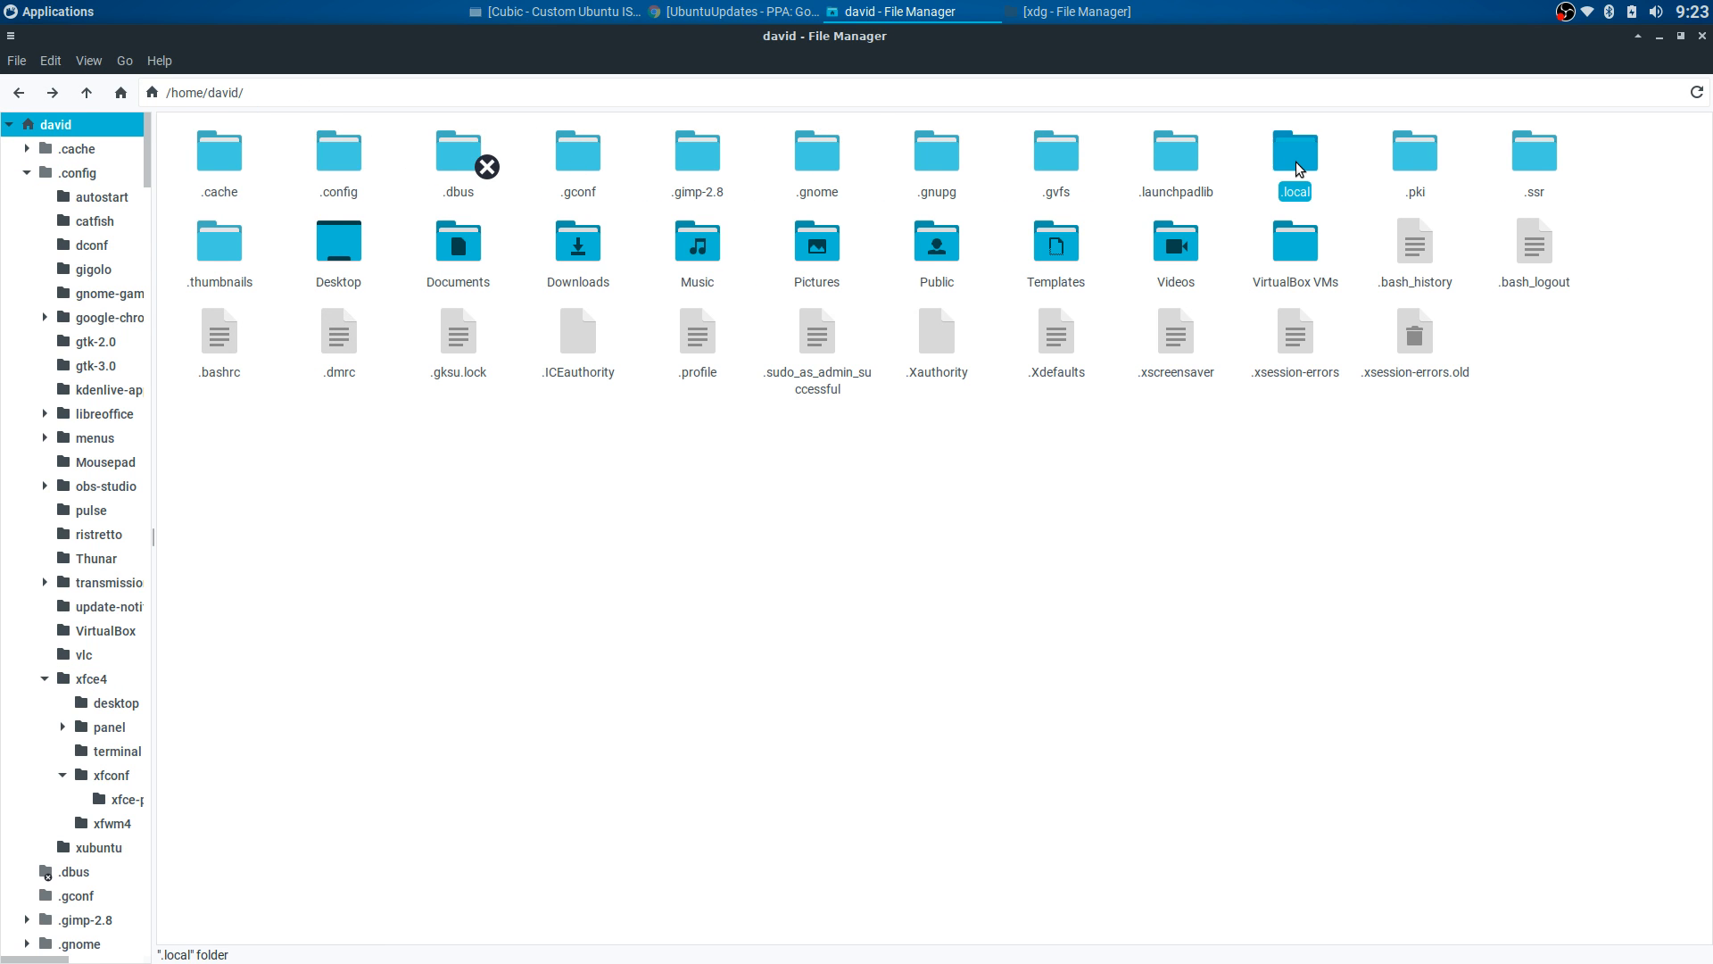
pyautogui.doubleClick(213, 166)
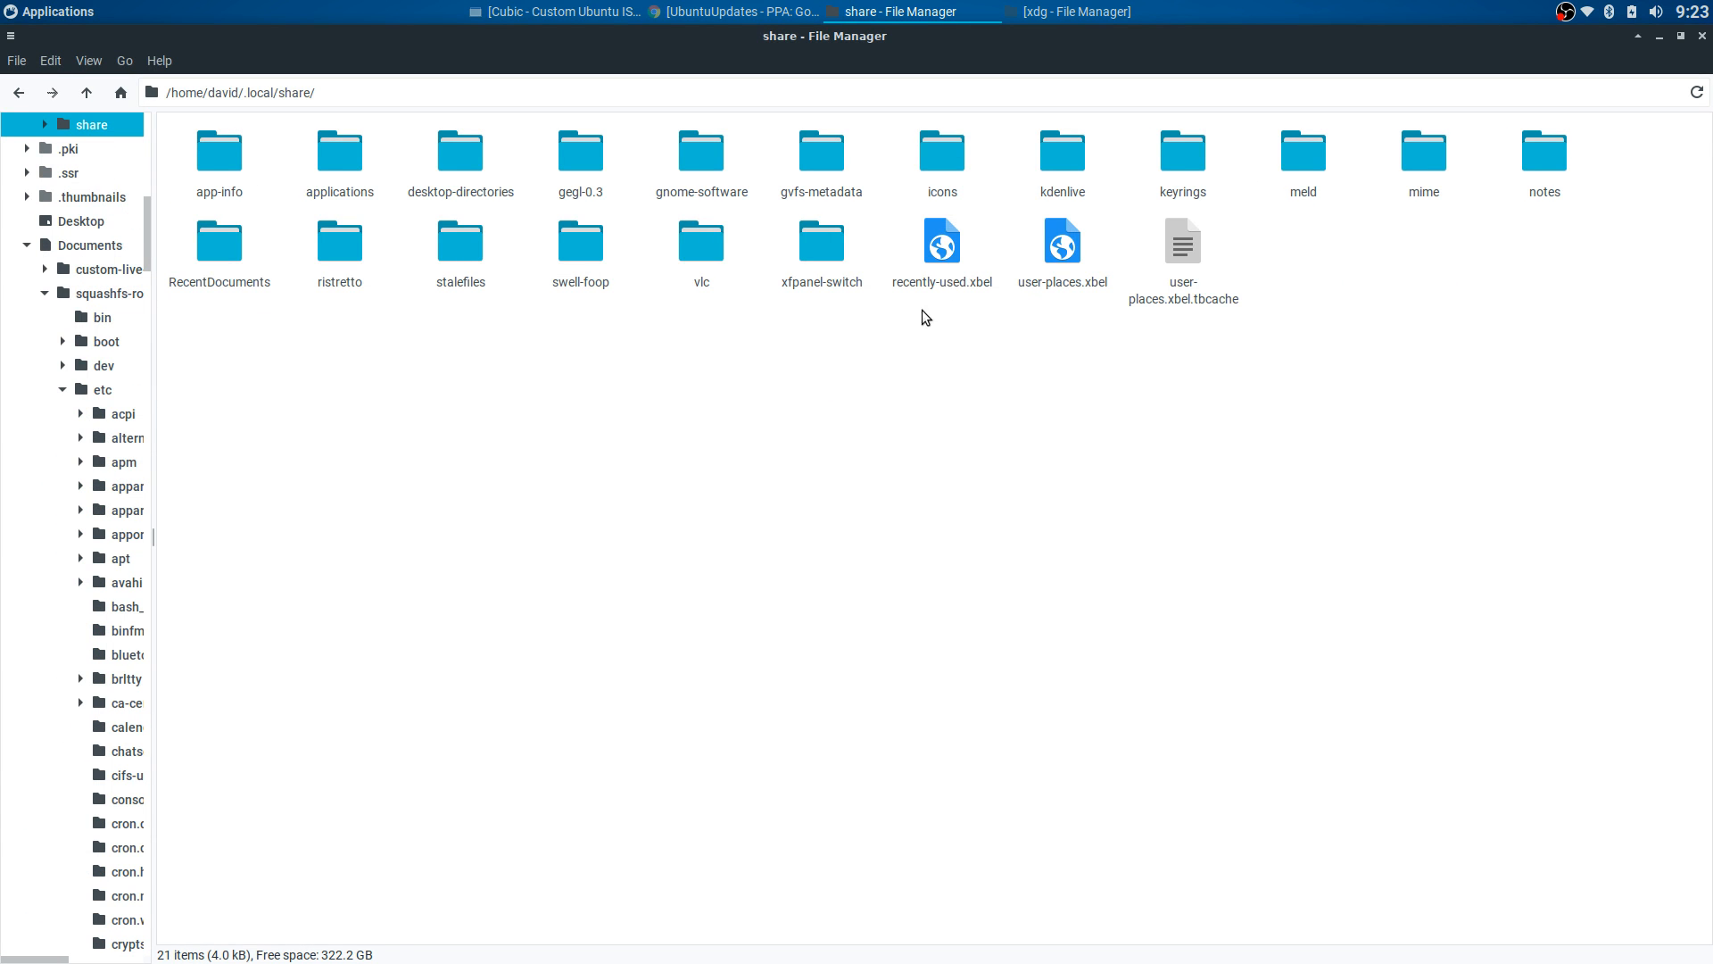
pyautogui.doubleClick(941, 250)
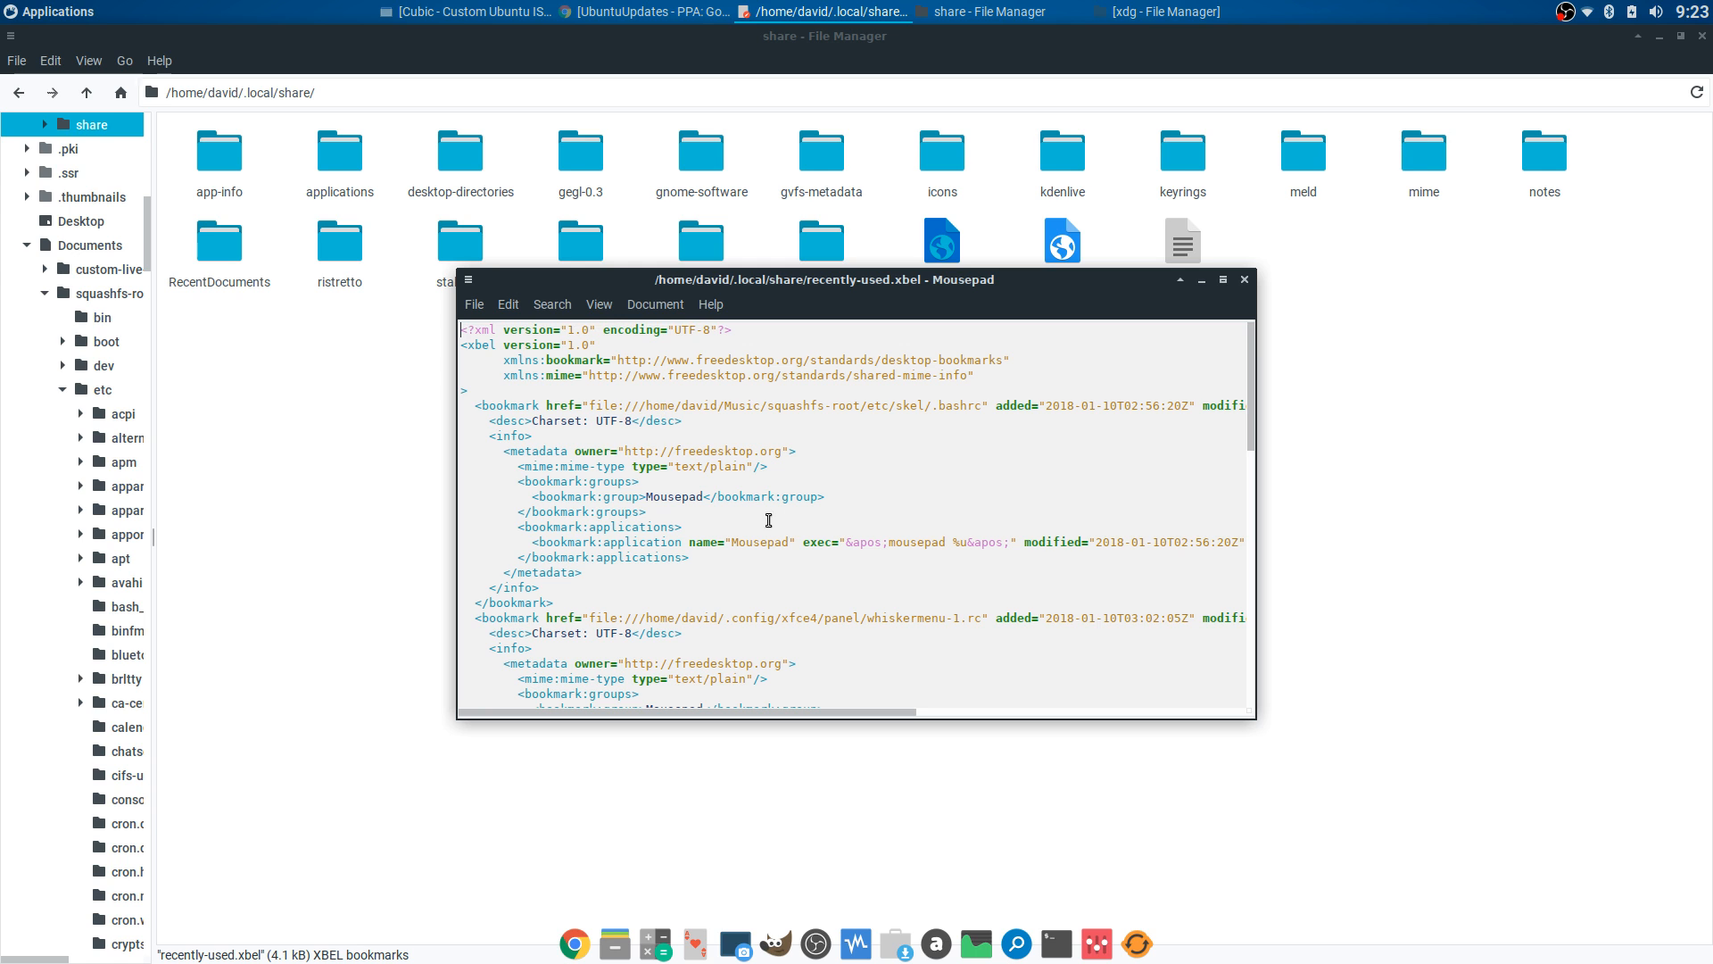
# - Inspect a .config path in recently-used.xbel, then close Mousepad and deselect the file
pyautogui.moveTo(660, 617); pyautogui.dragTo(789, 622)
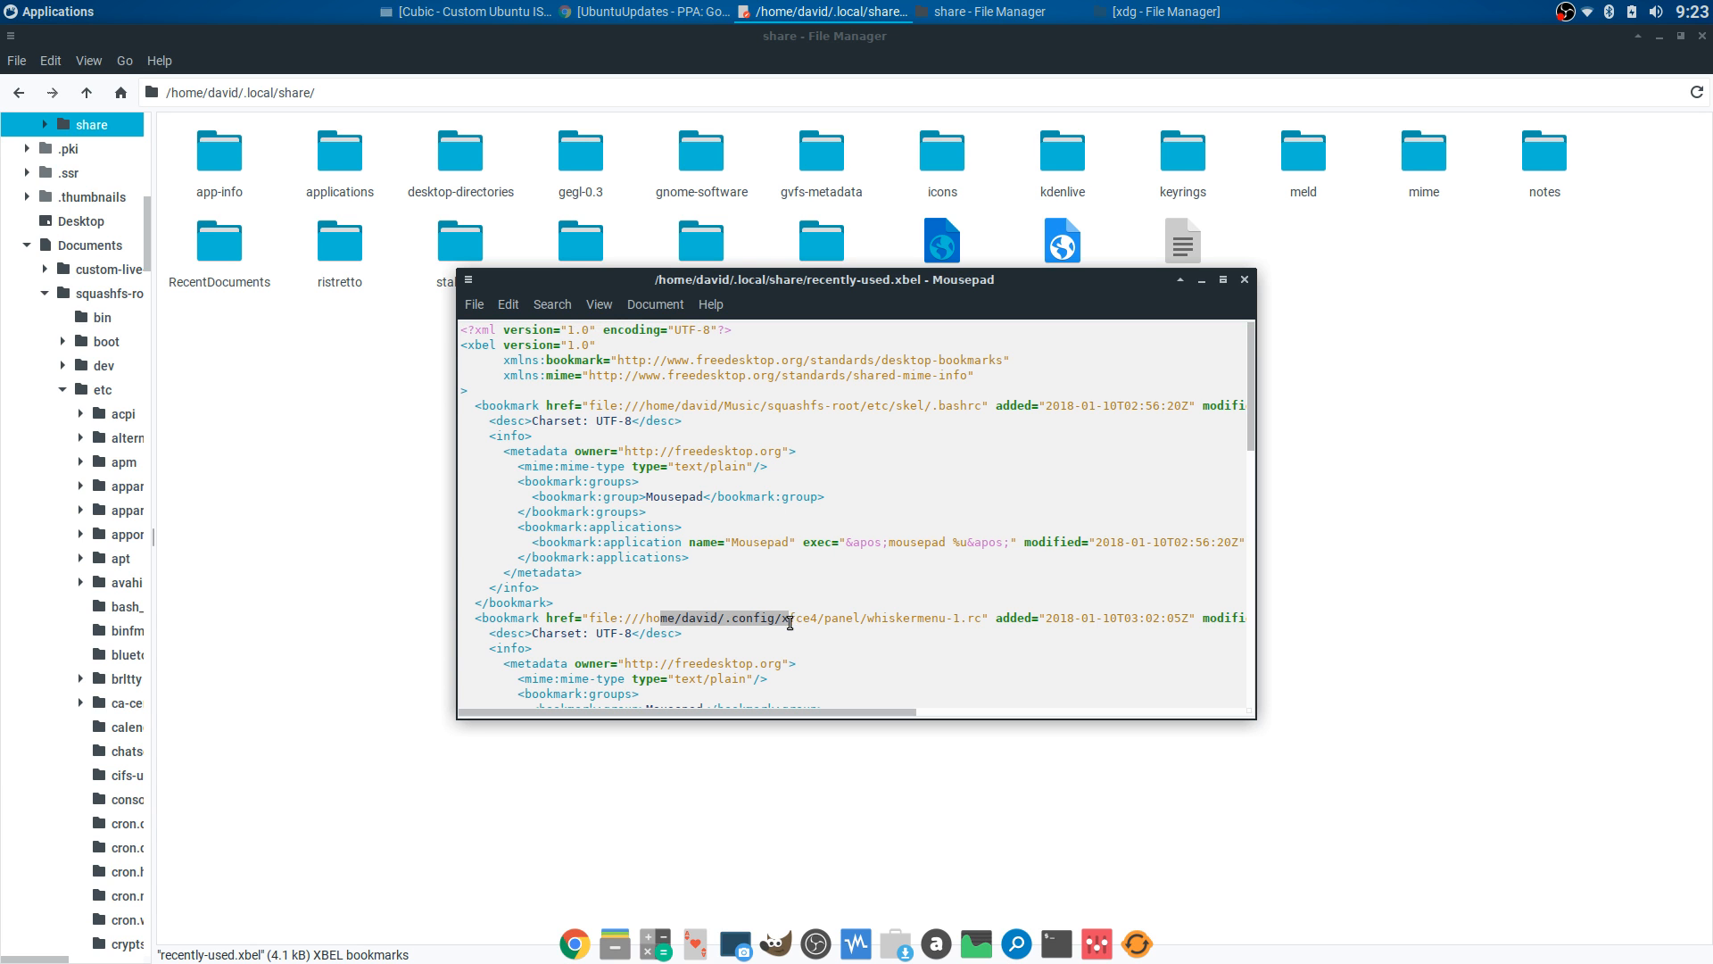
pyautogui.moveTo(813, 290); pyautogui.dragTo(965, 213)
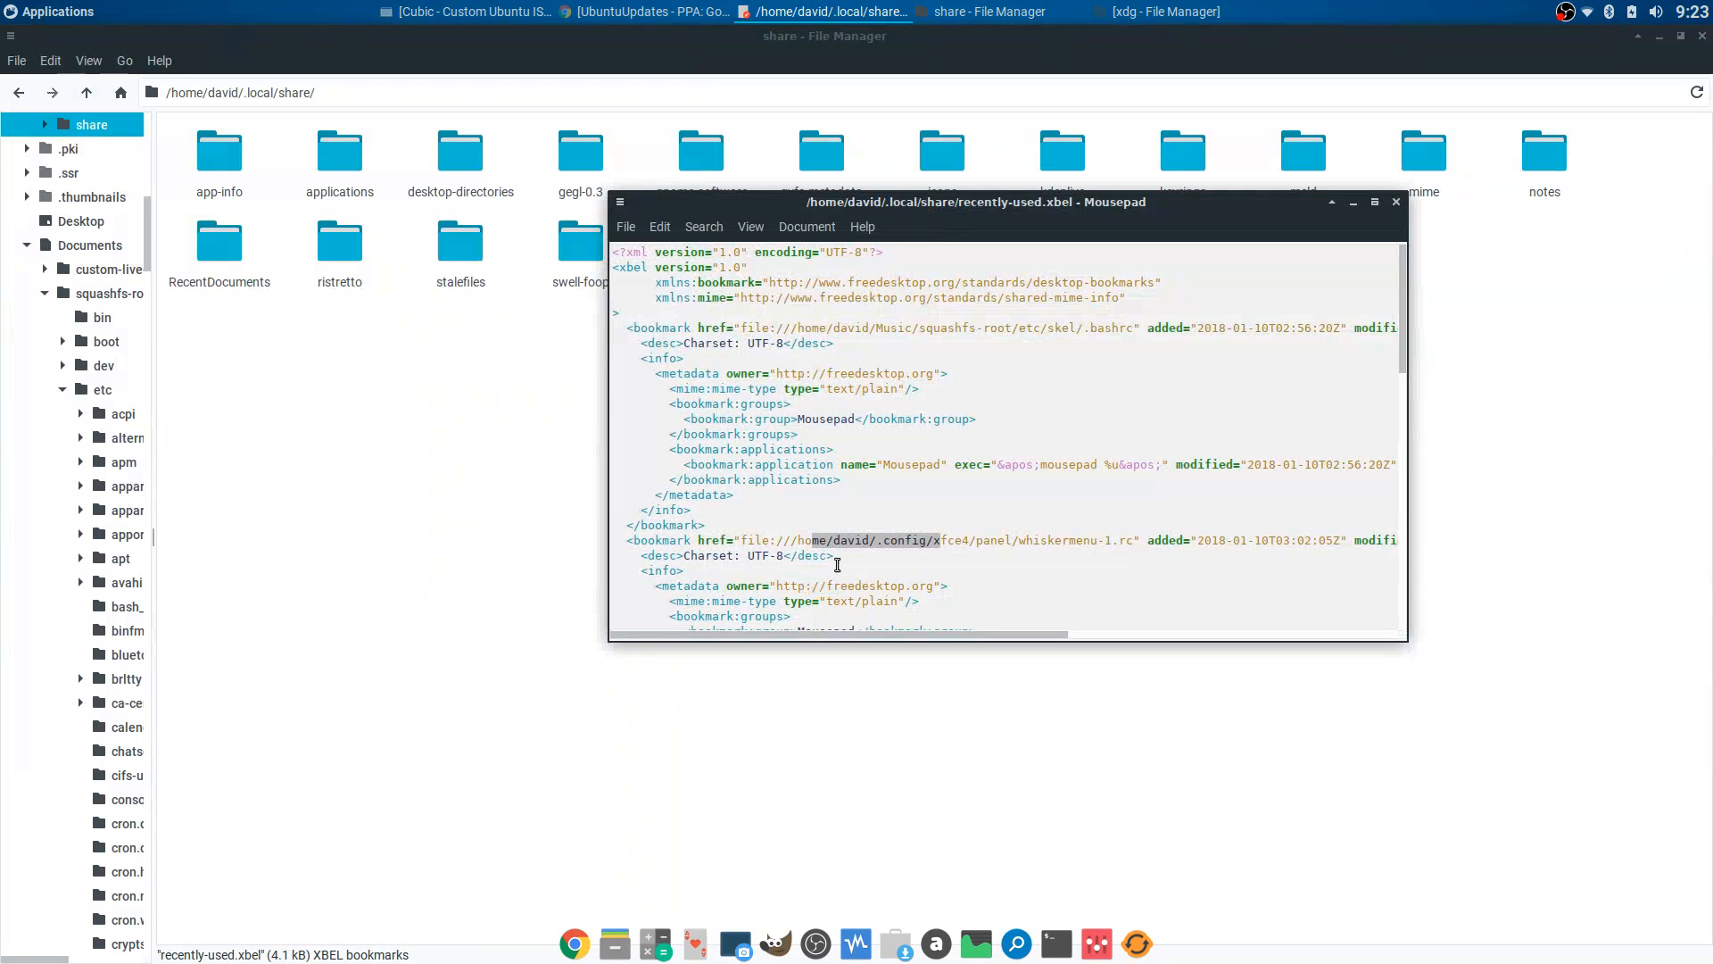
pyautogui.click(1396, 203)
pyautogui.click(978, 255)
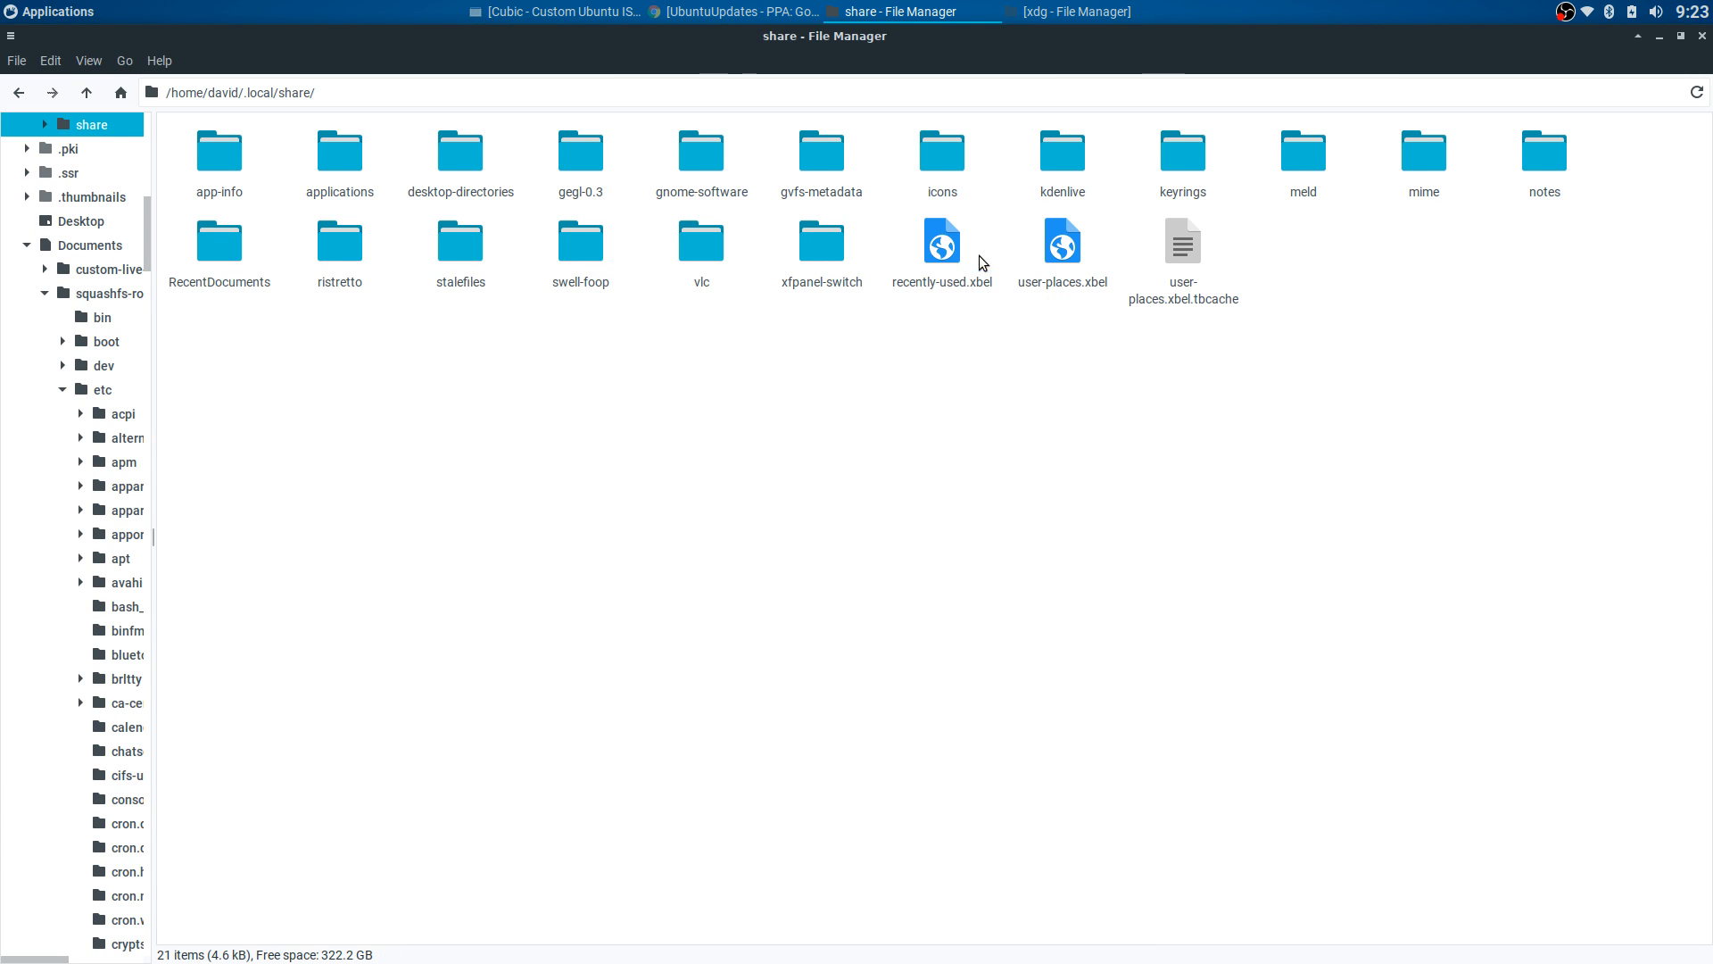
# - Go back to /home/david and leave its 35 items unselected
pyautogui.click(19, 93)
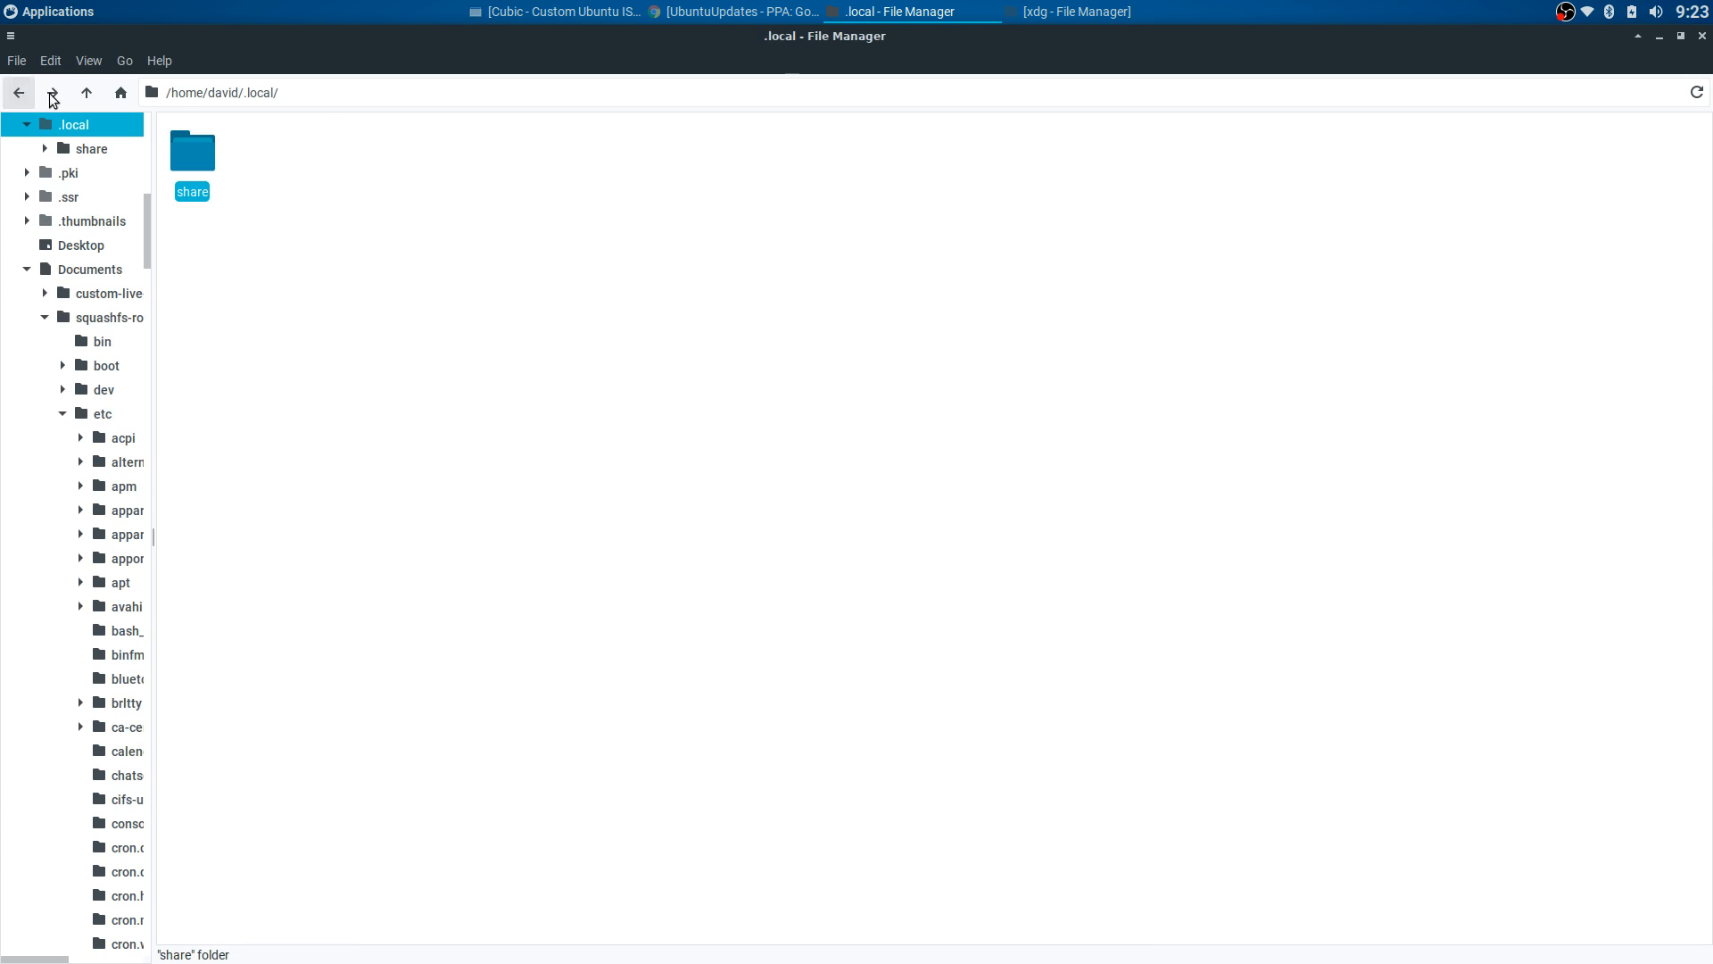
pyautogui.click(21, 95)
pyautogui.click(21, 95)
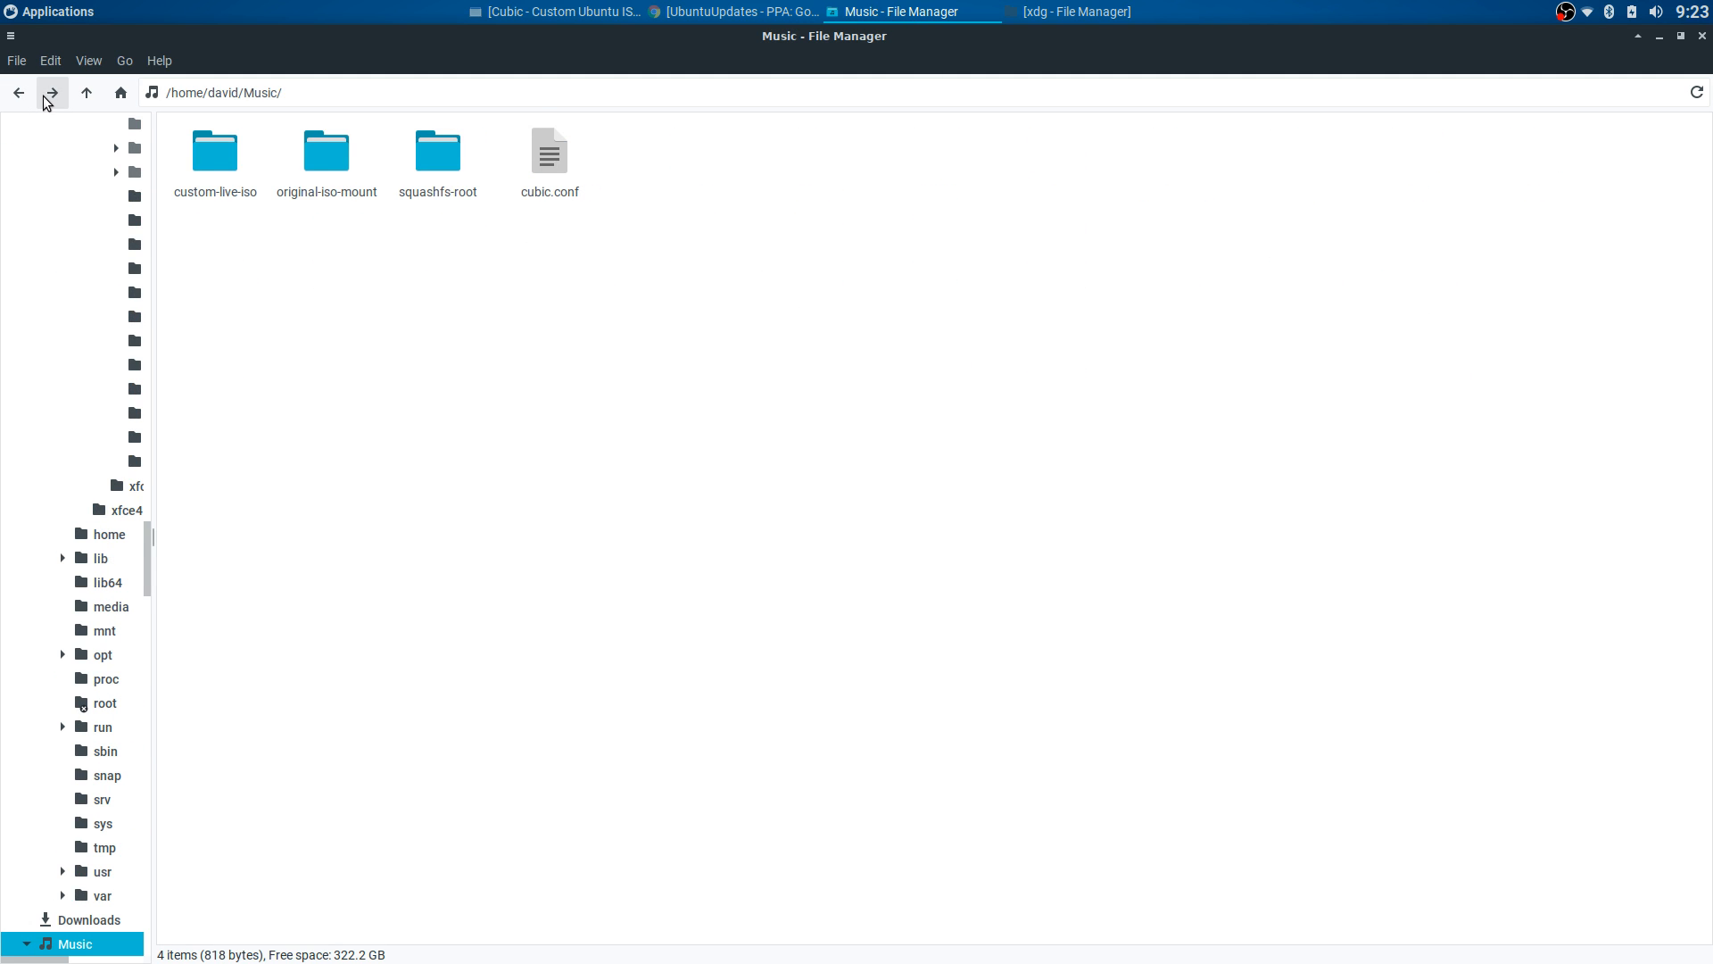
pyautogui.click(45, 94)
pyautogui.click(1238, 182)
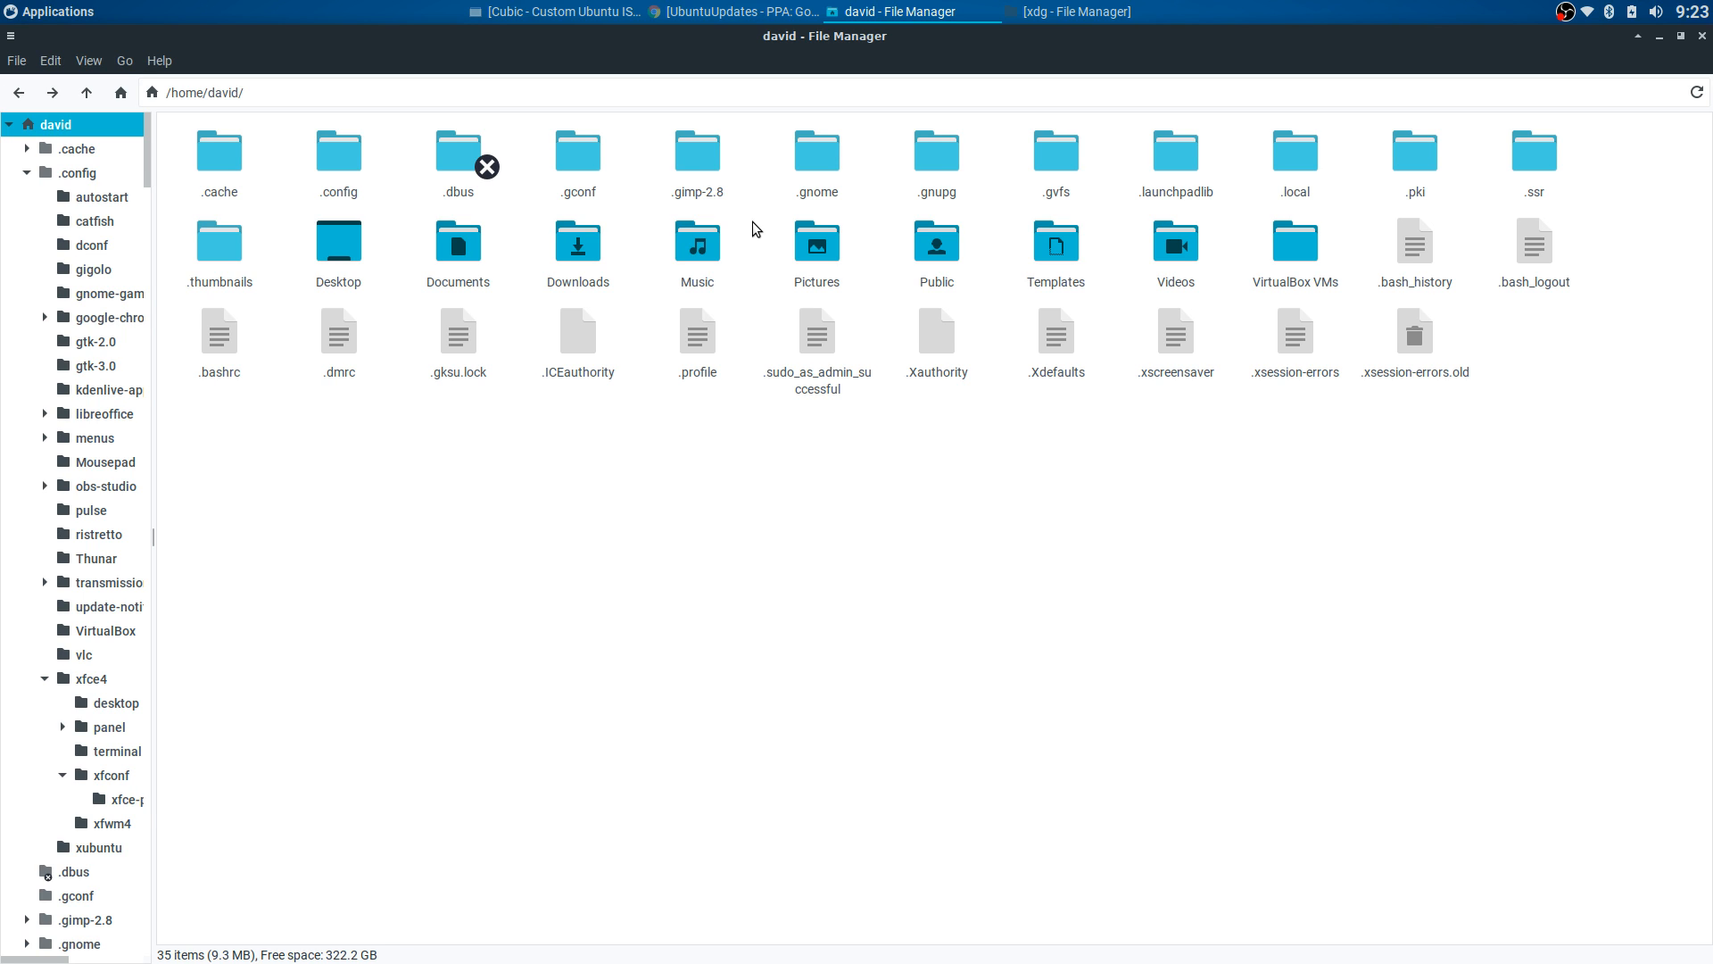
pyautogui.moveTo(180, 137); pyautogui.dragTo(1503, 439)
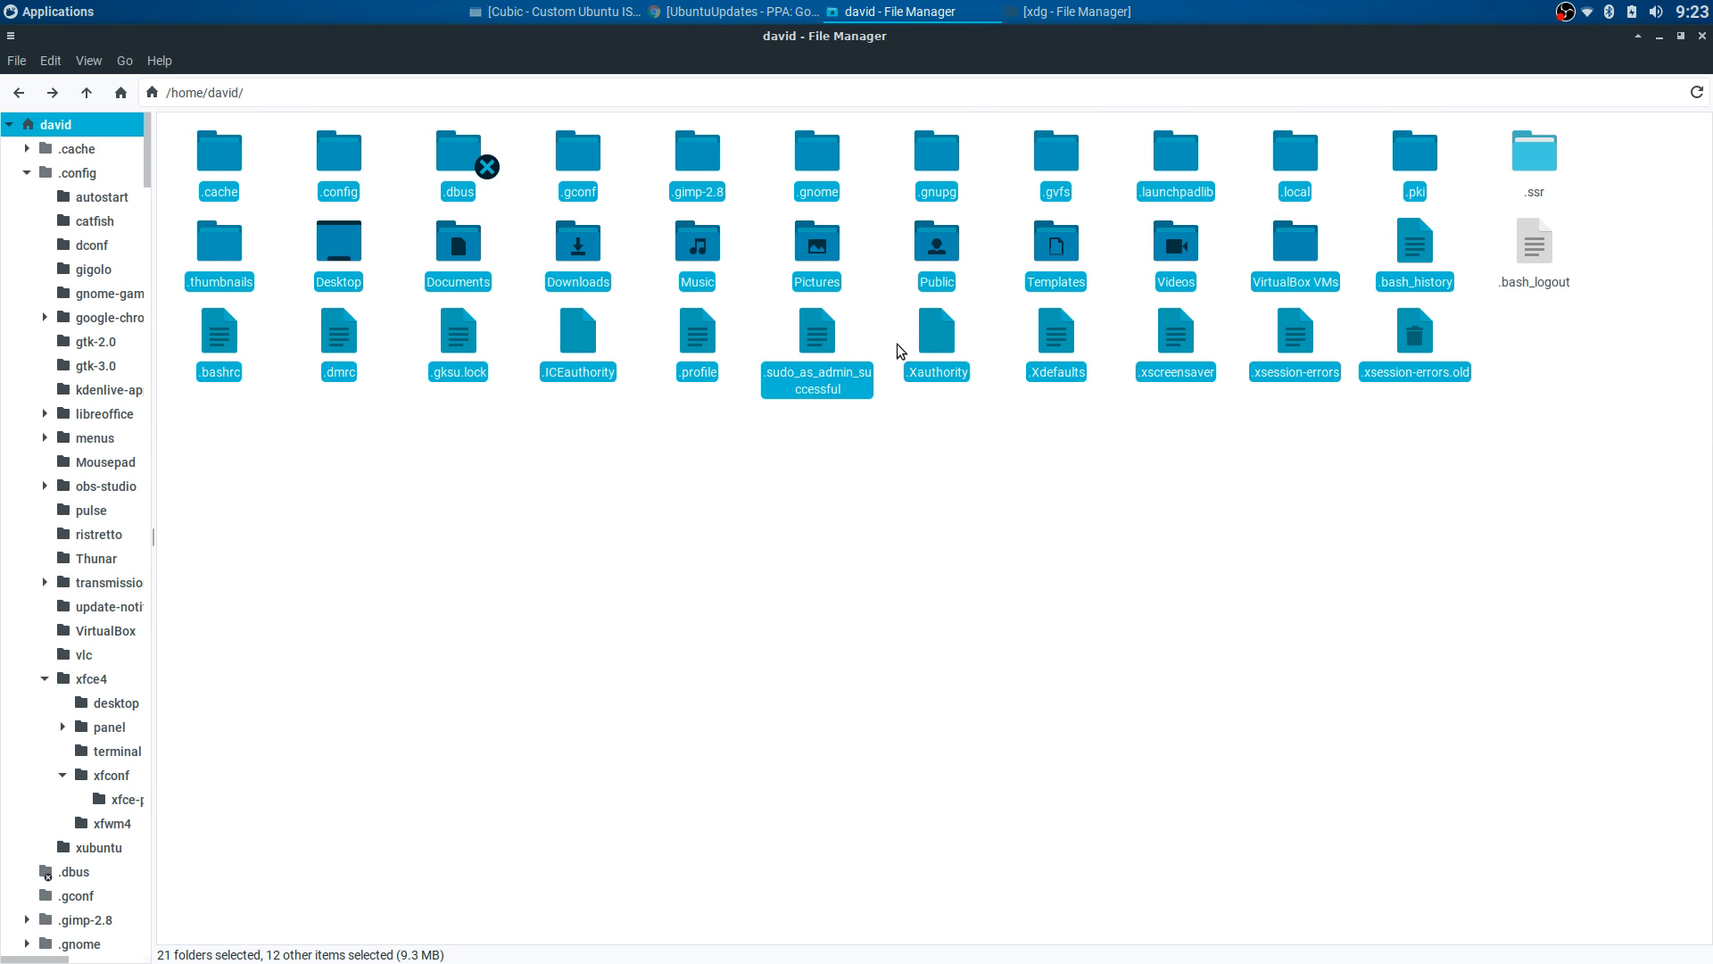
pyautogui.click(736, 262)
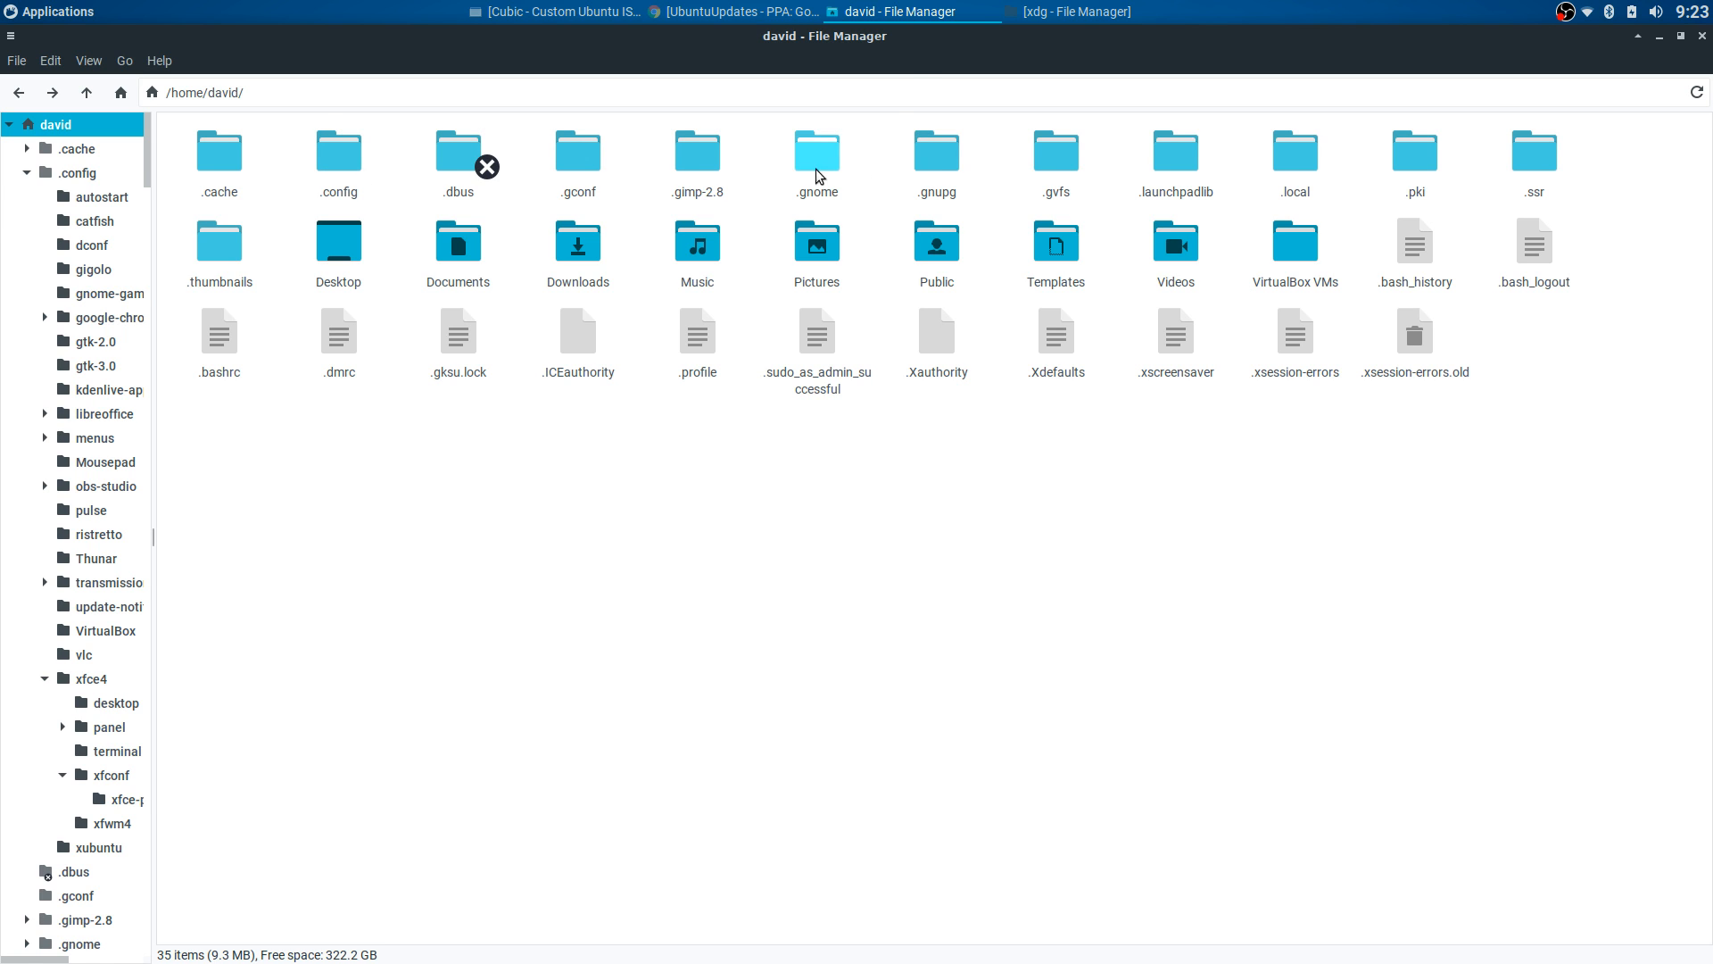
# - Switch to the ISO's file manager window and open the etc/skel folder
pyautogui.click(1080, 12)
pyautogui.click(19, 92)
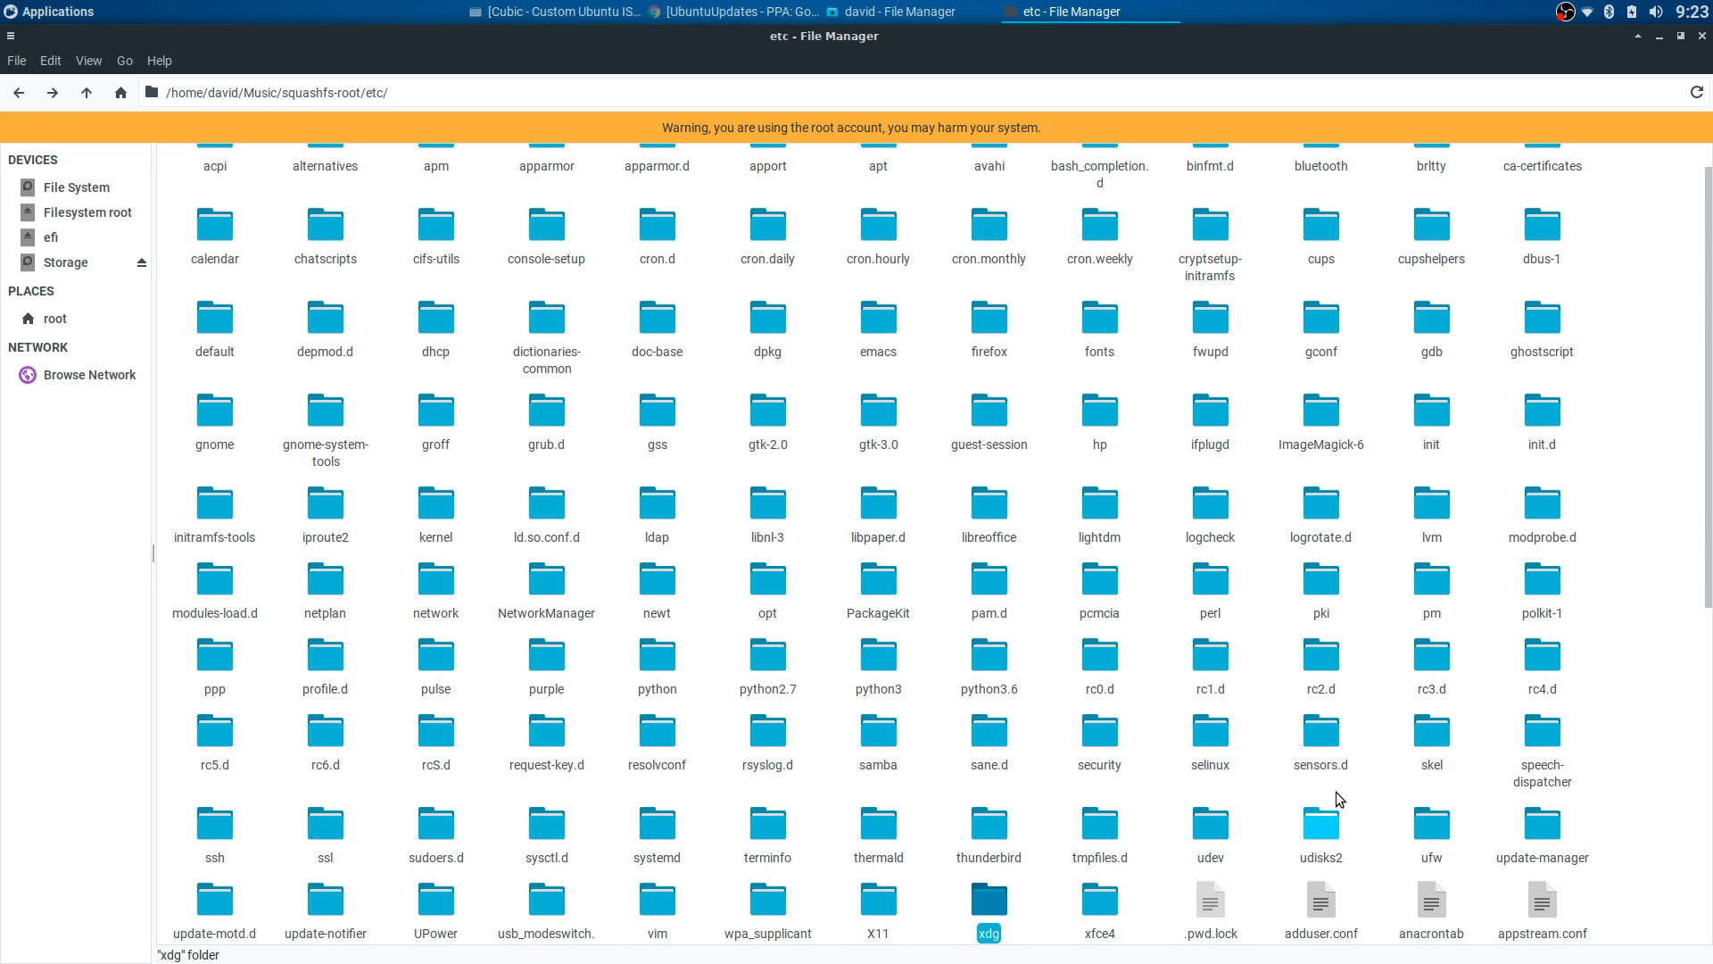
pyautogui.doubleClick(1436, 741)
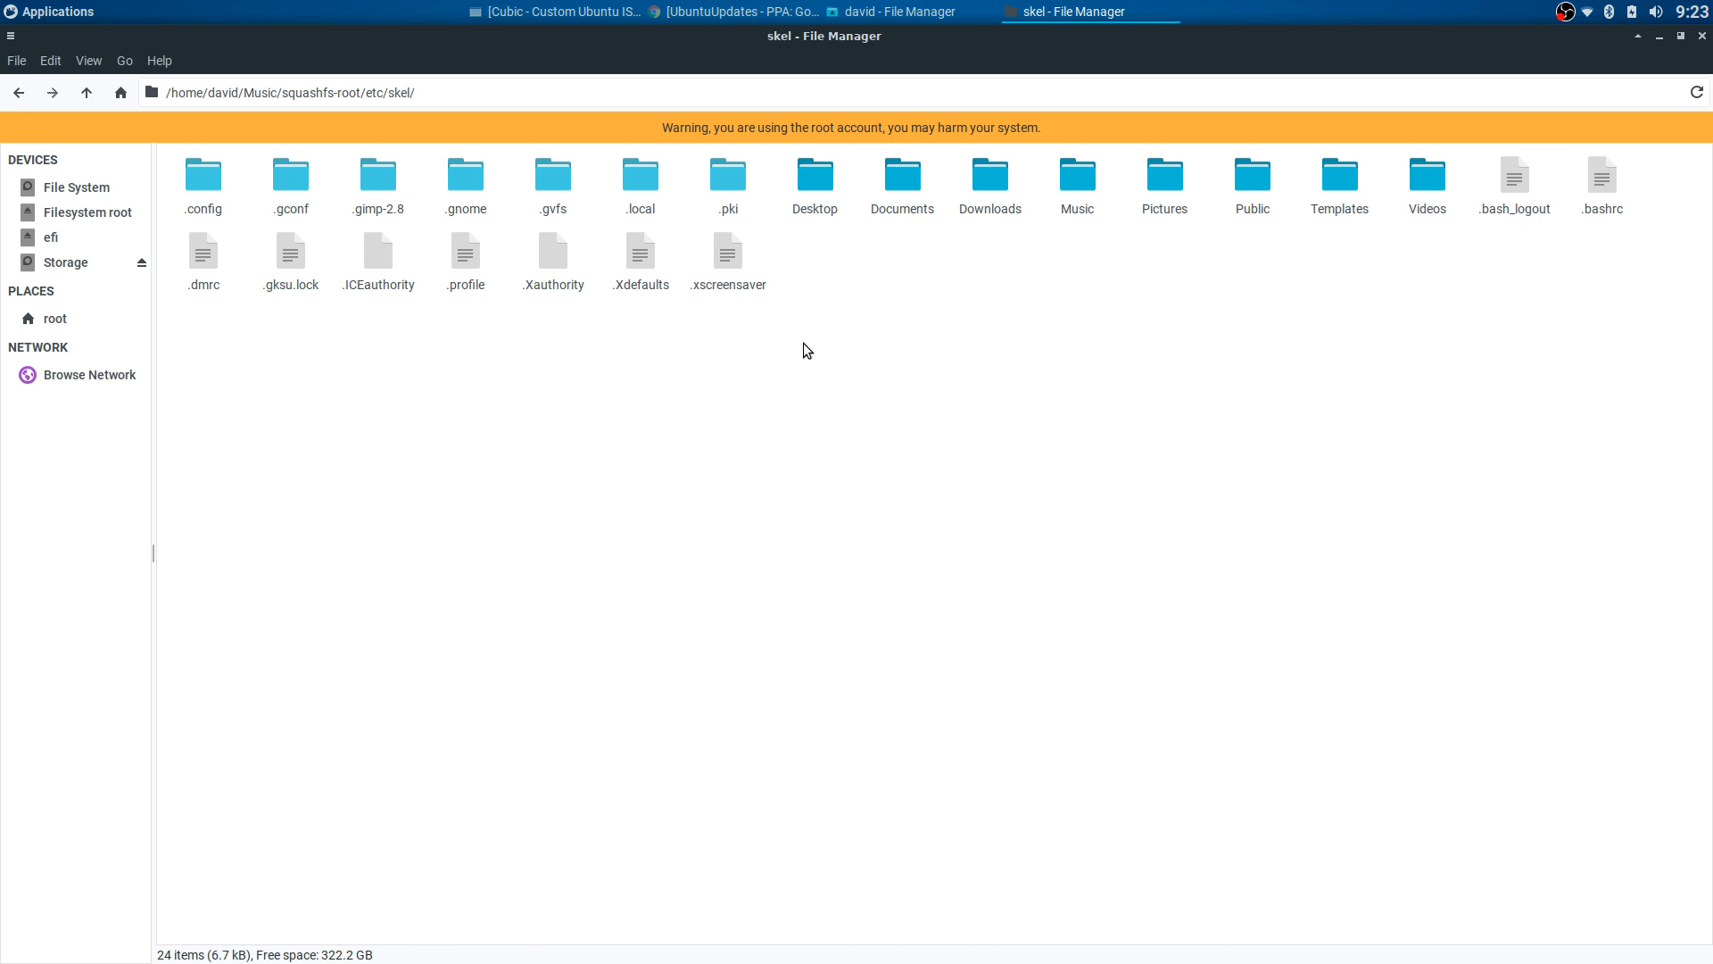
pyautogui.moveTo(166, 164); pyautogui.dragTo(1633, 336)
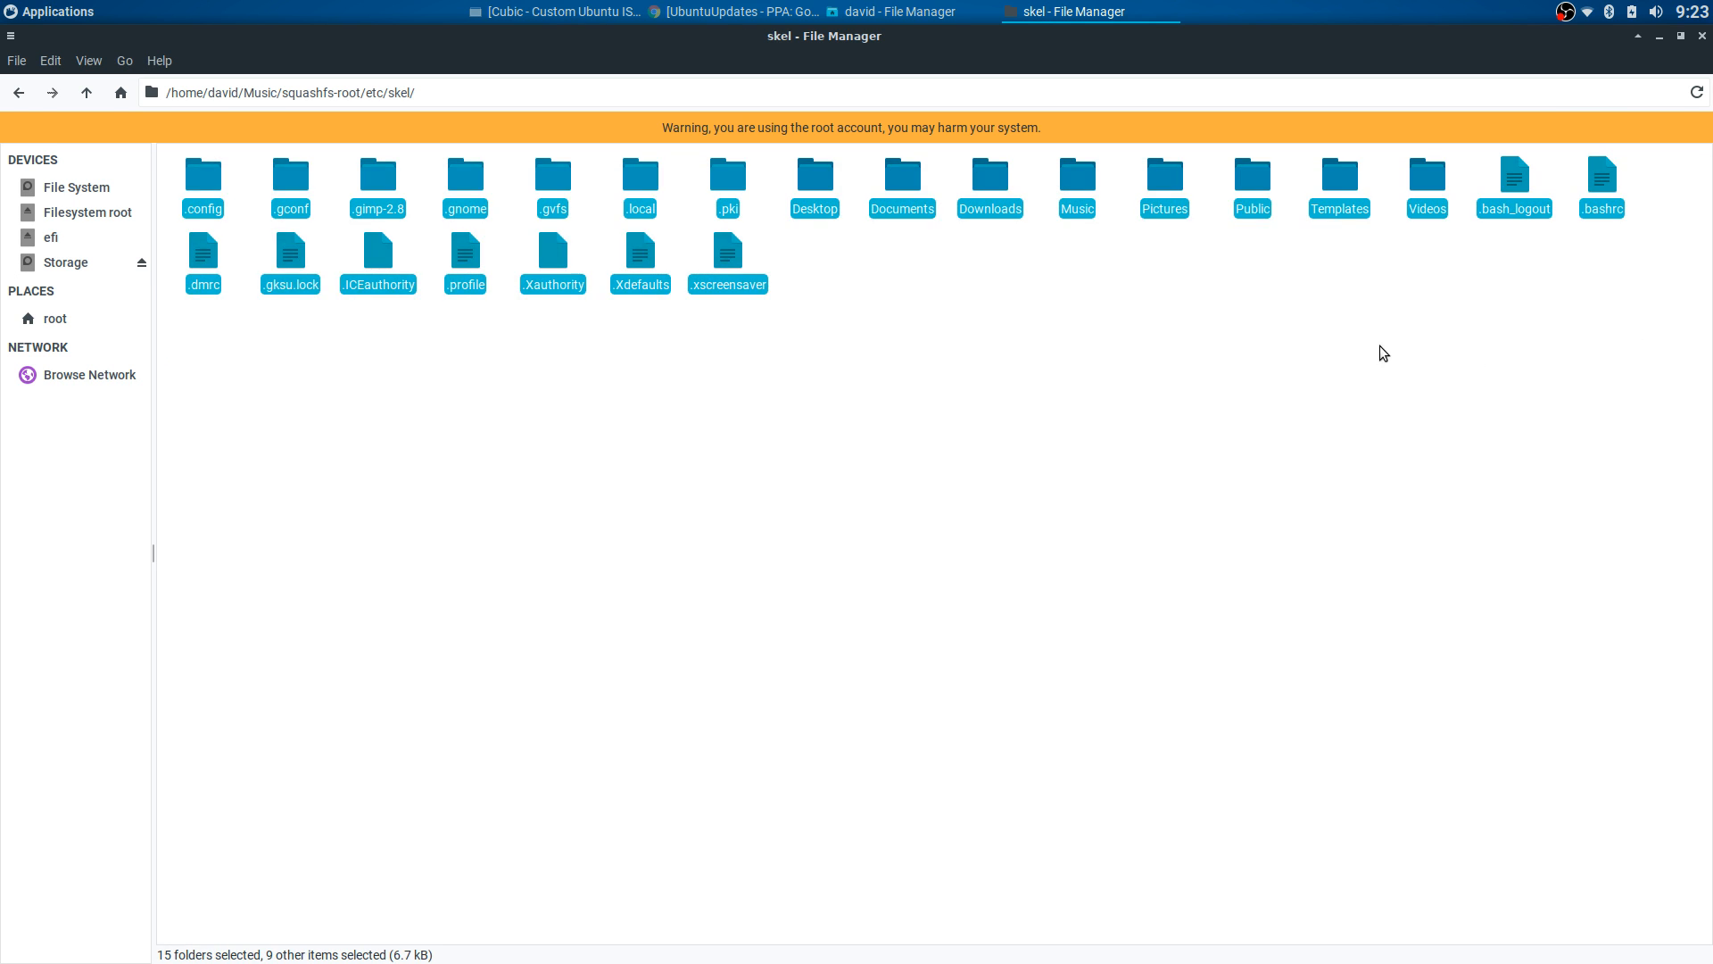
pyautogui.click(1348, 345)
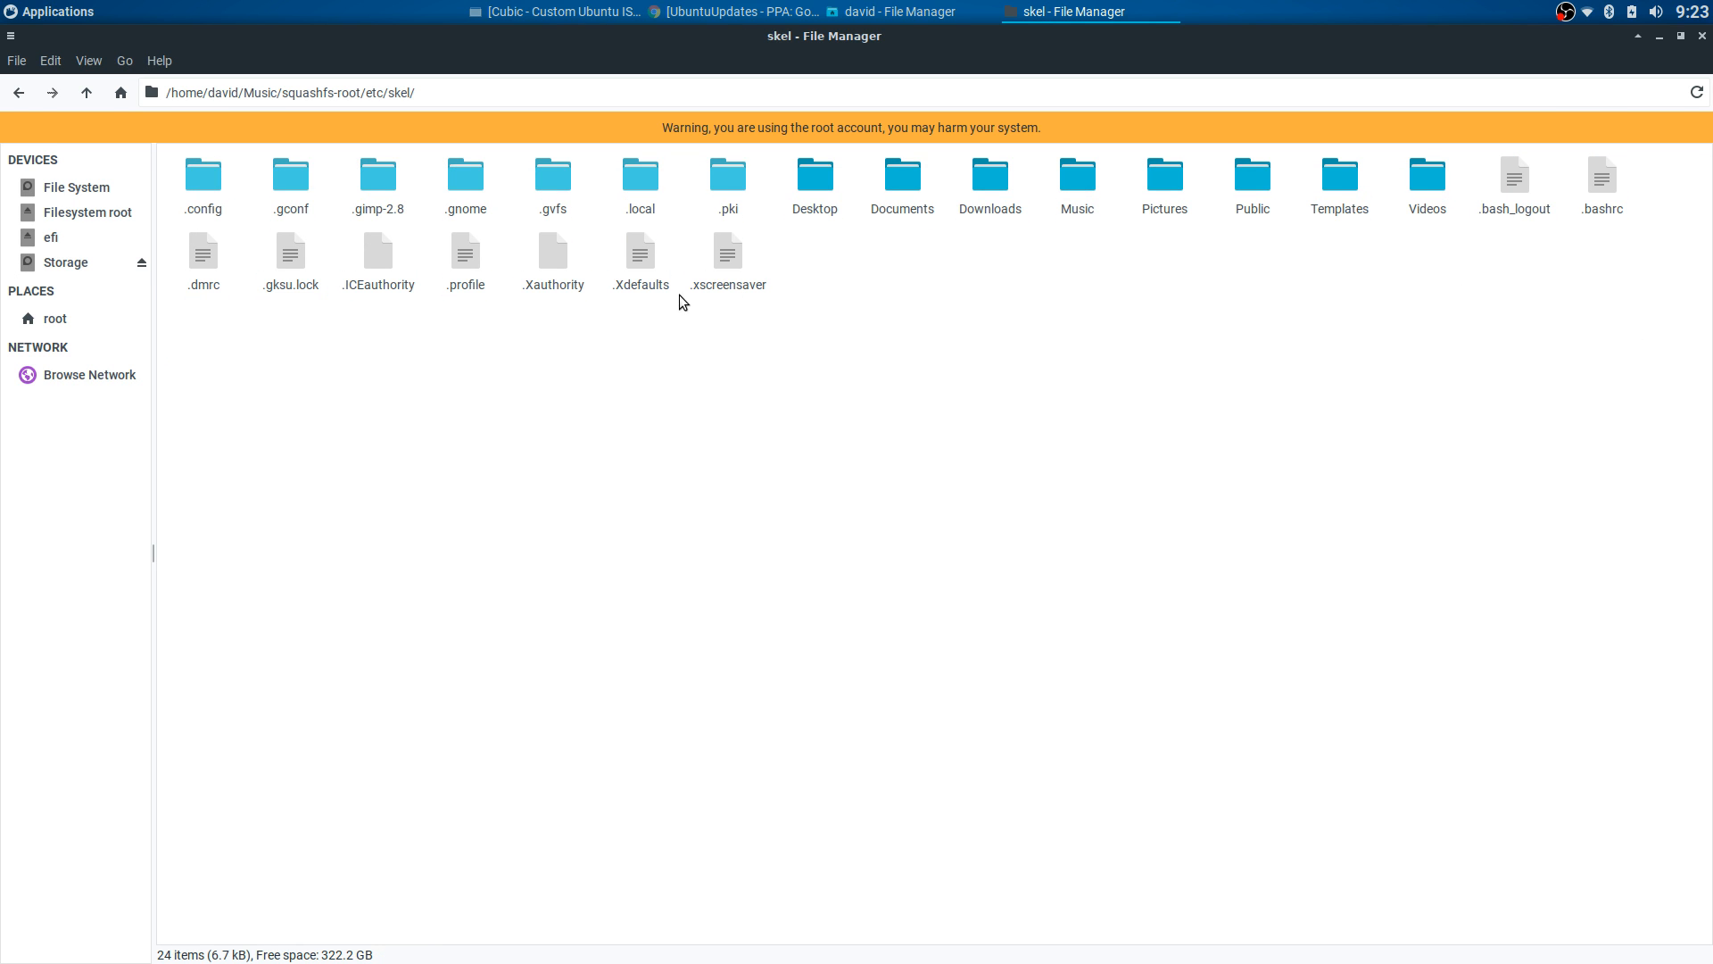
# - Click through skel's hidden folders .config, .gconf, .gnome, .gimp-2.8, .gvfs, .local and .pki
pyautogui.click(200, 196)
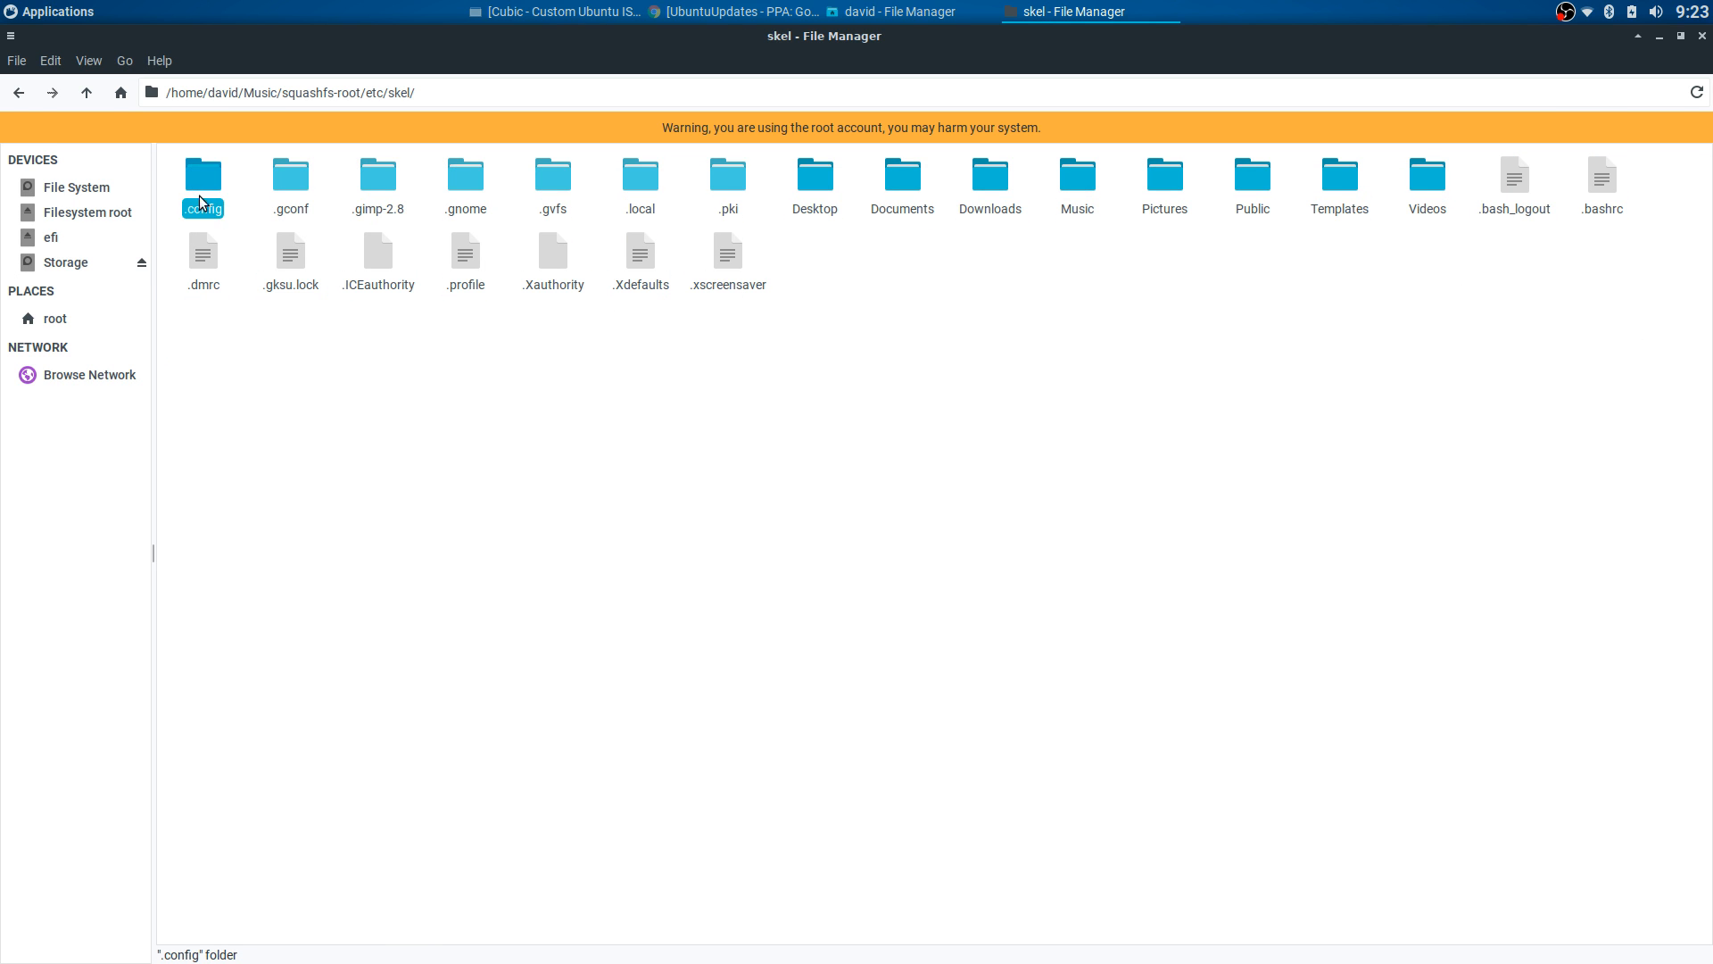
pyautogui.click(294, 214)
pyautogui.click(454, 175)
pyautogui.click(373, 184)
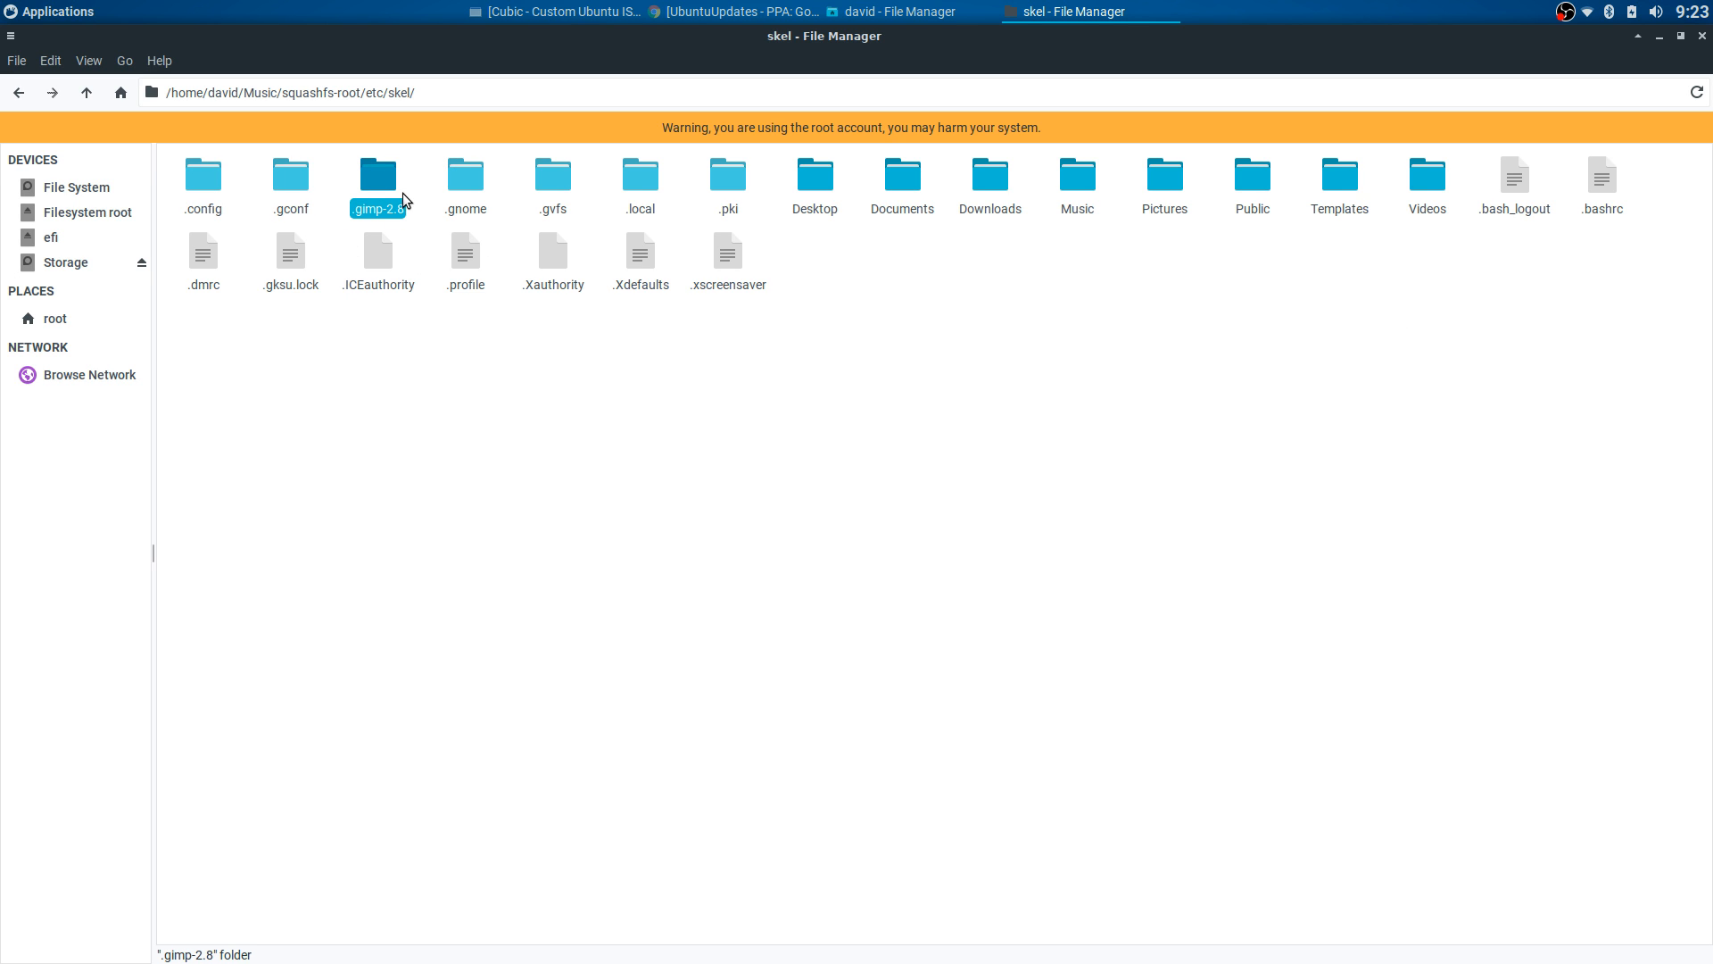
pyautogui.click(454, 180)
pyautogui.click(549, 183)
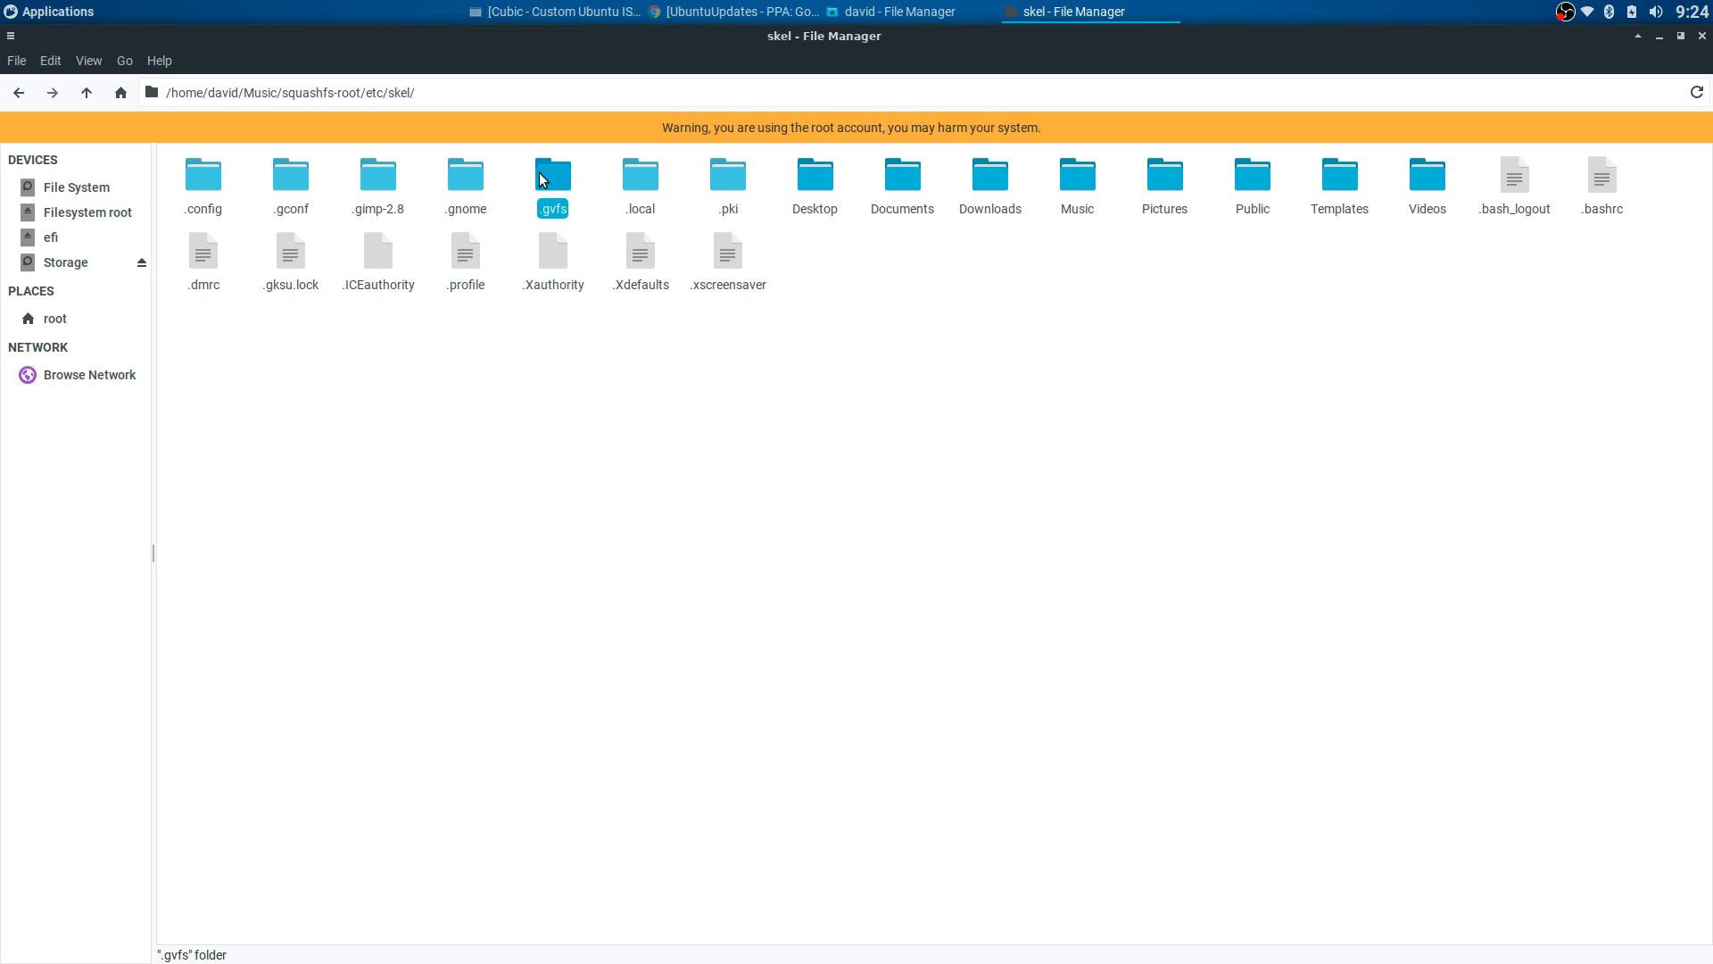
pyautogui.click(621, 178)
pyautogui.click(725, 179)
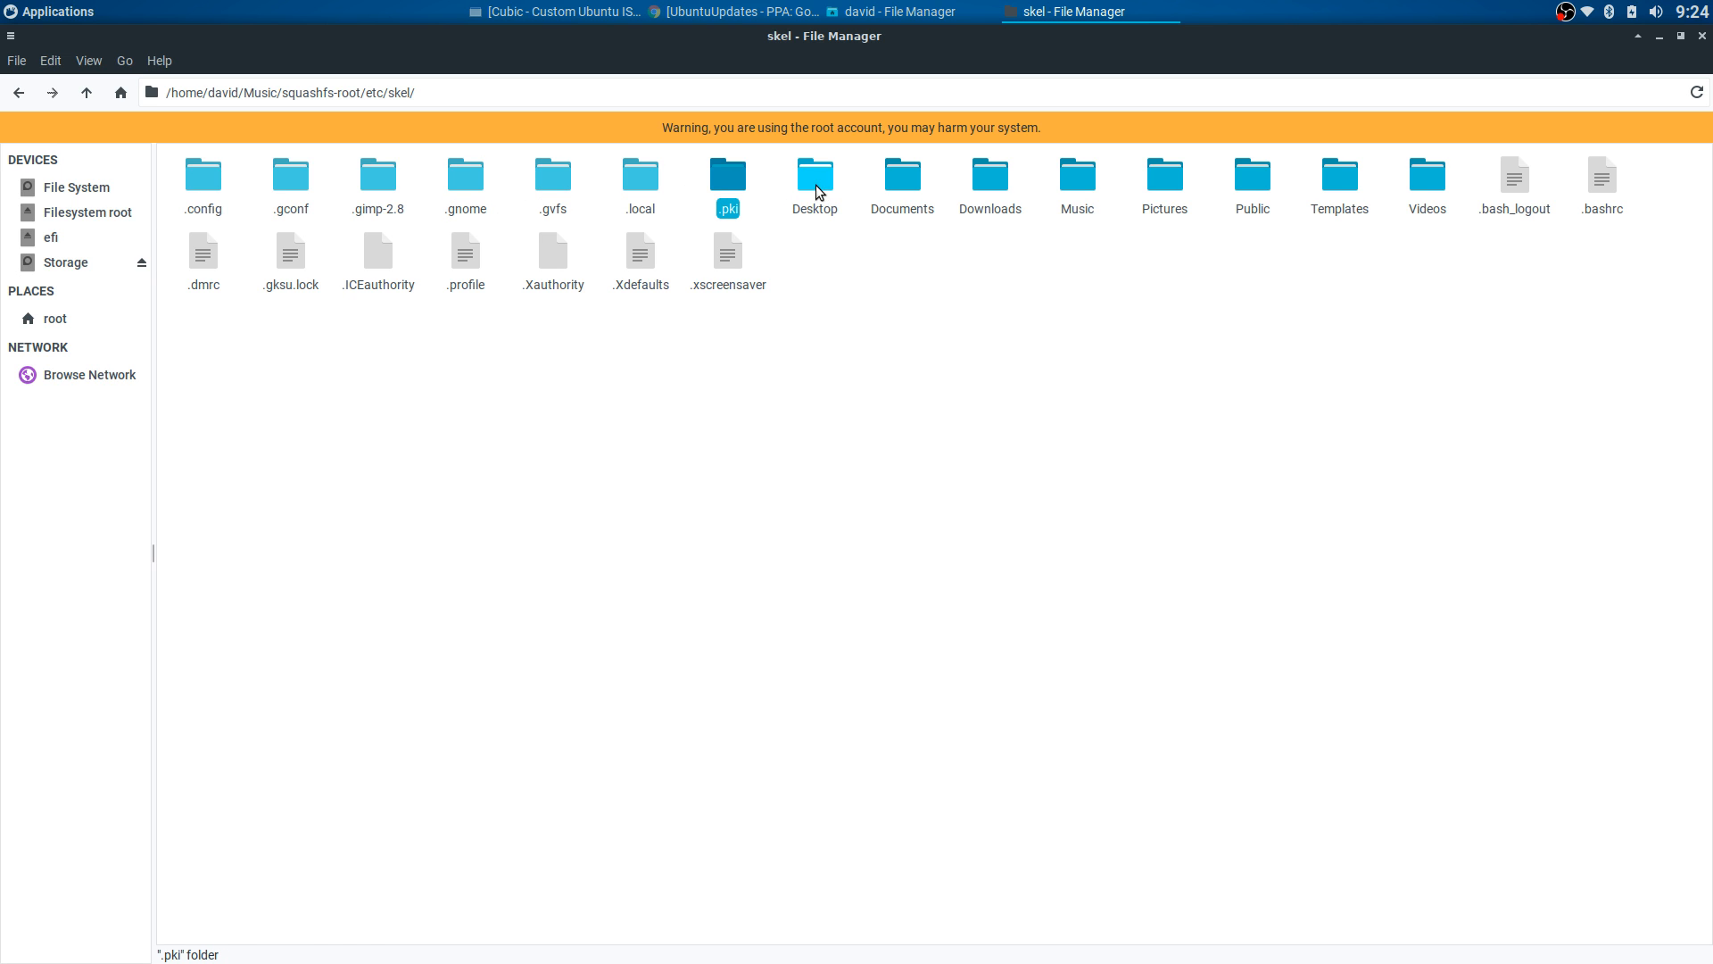
pyautogui.click(779, 176)
# - Select the Desktop-to-Videos folders, then .bash_logout and .bashrc, and return to etc
pyautogui.moveTo(779, 177); pyautogui.dragTo(1446, 195)
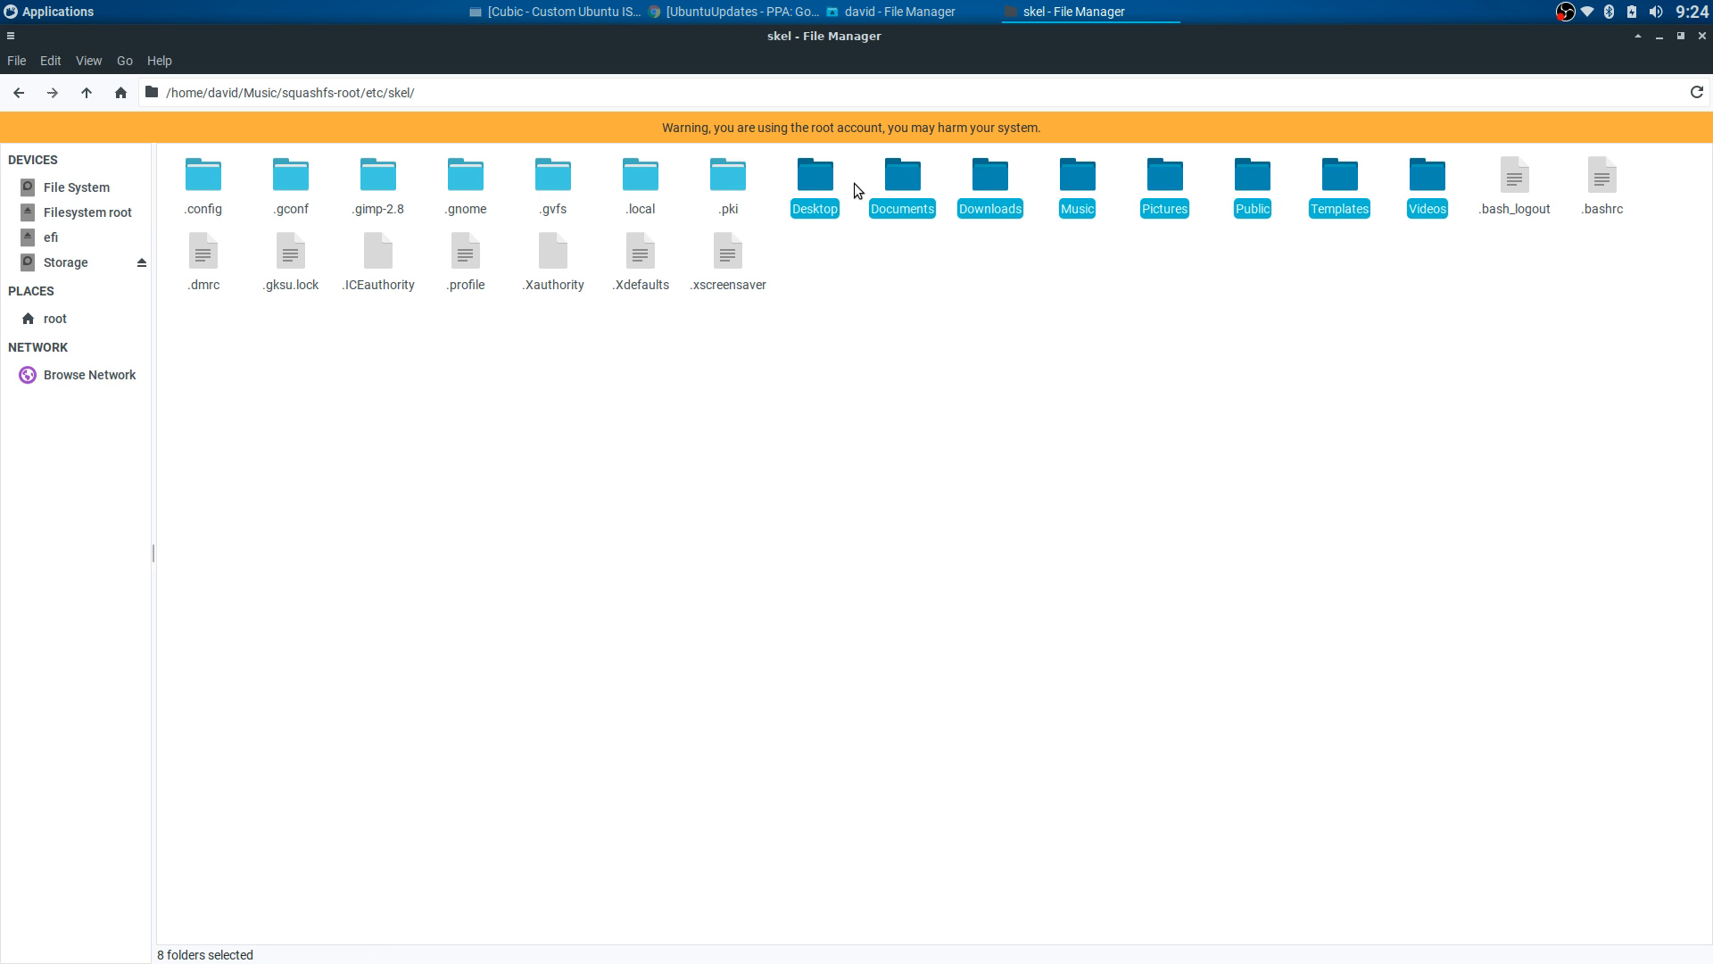
pyautogui.moveTo(796, 176); pyautogui.dragTo(1432, 195)
pyautogui.click(1301, 186)
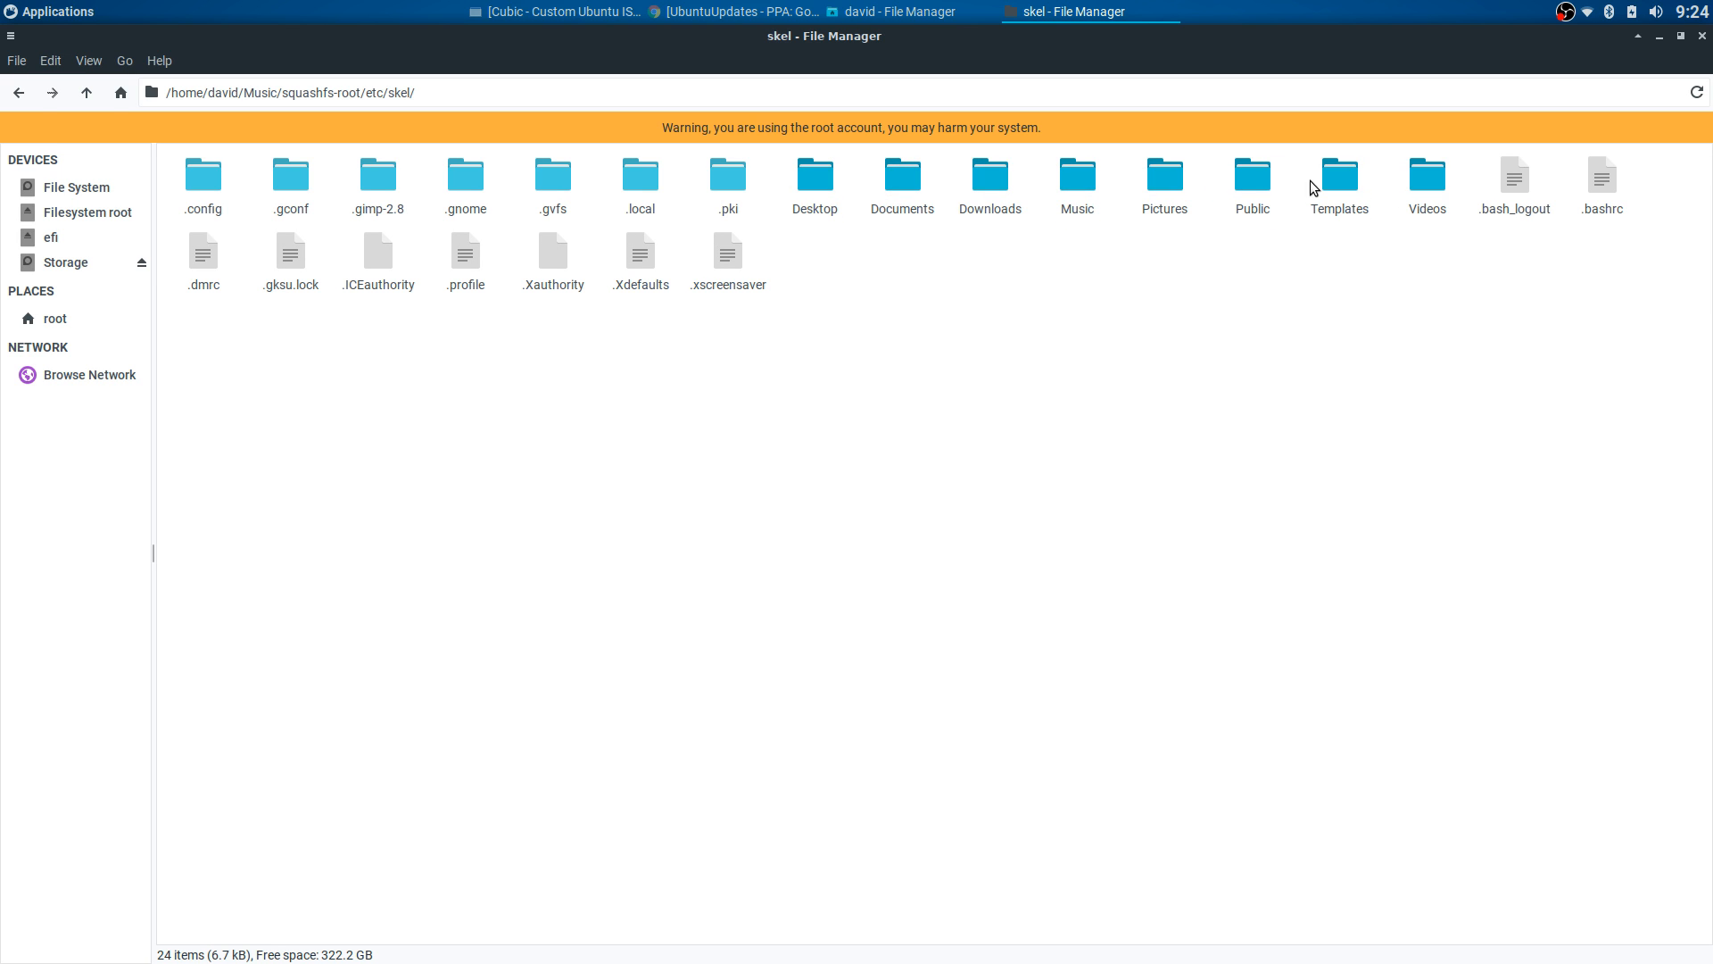
pyautogui.click(1519, 185)
pyautogui.click(1603, 187)
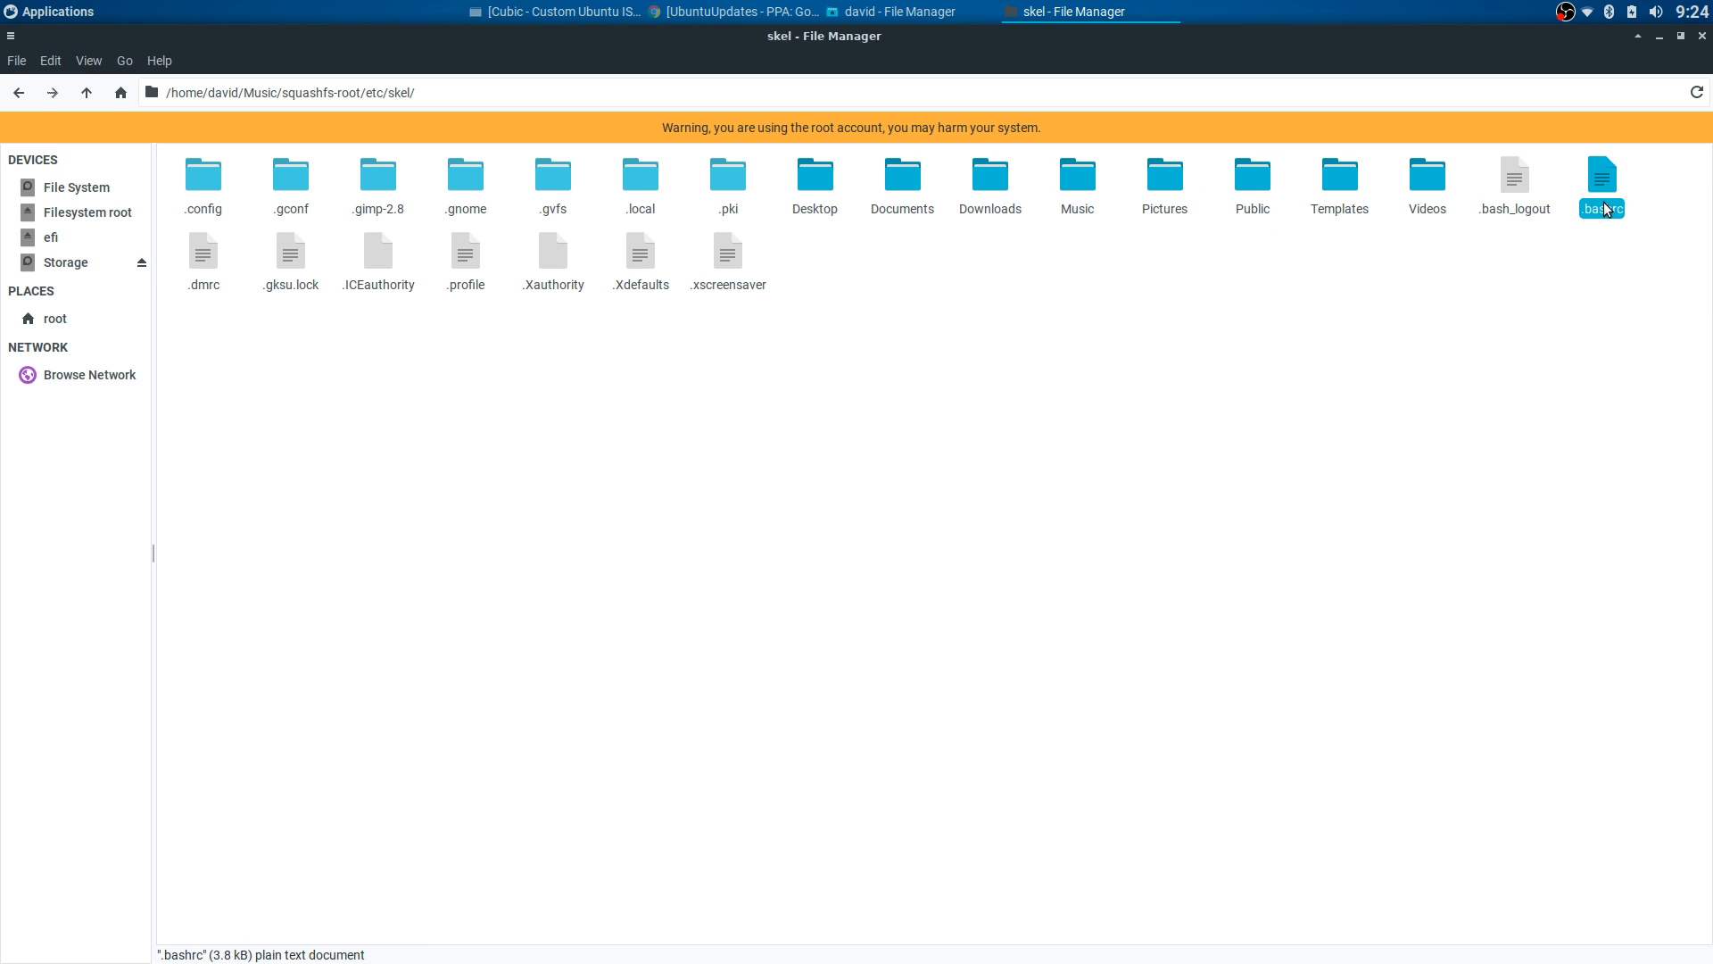
pyautogui.click(18, 92)
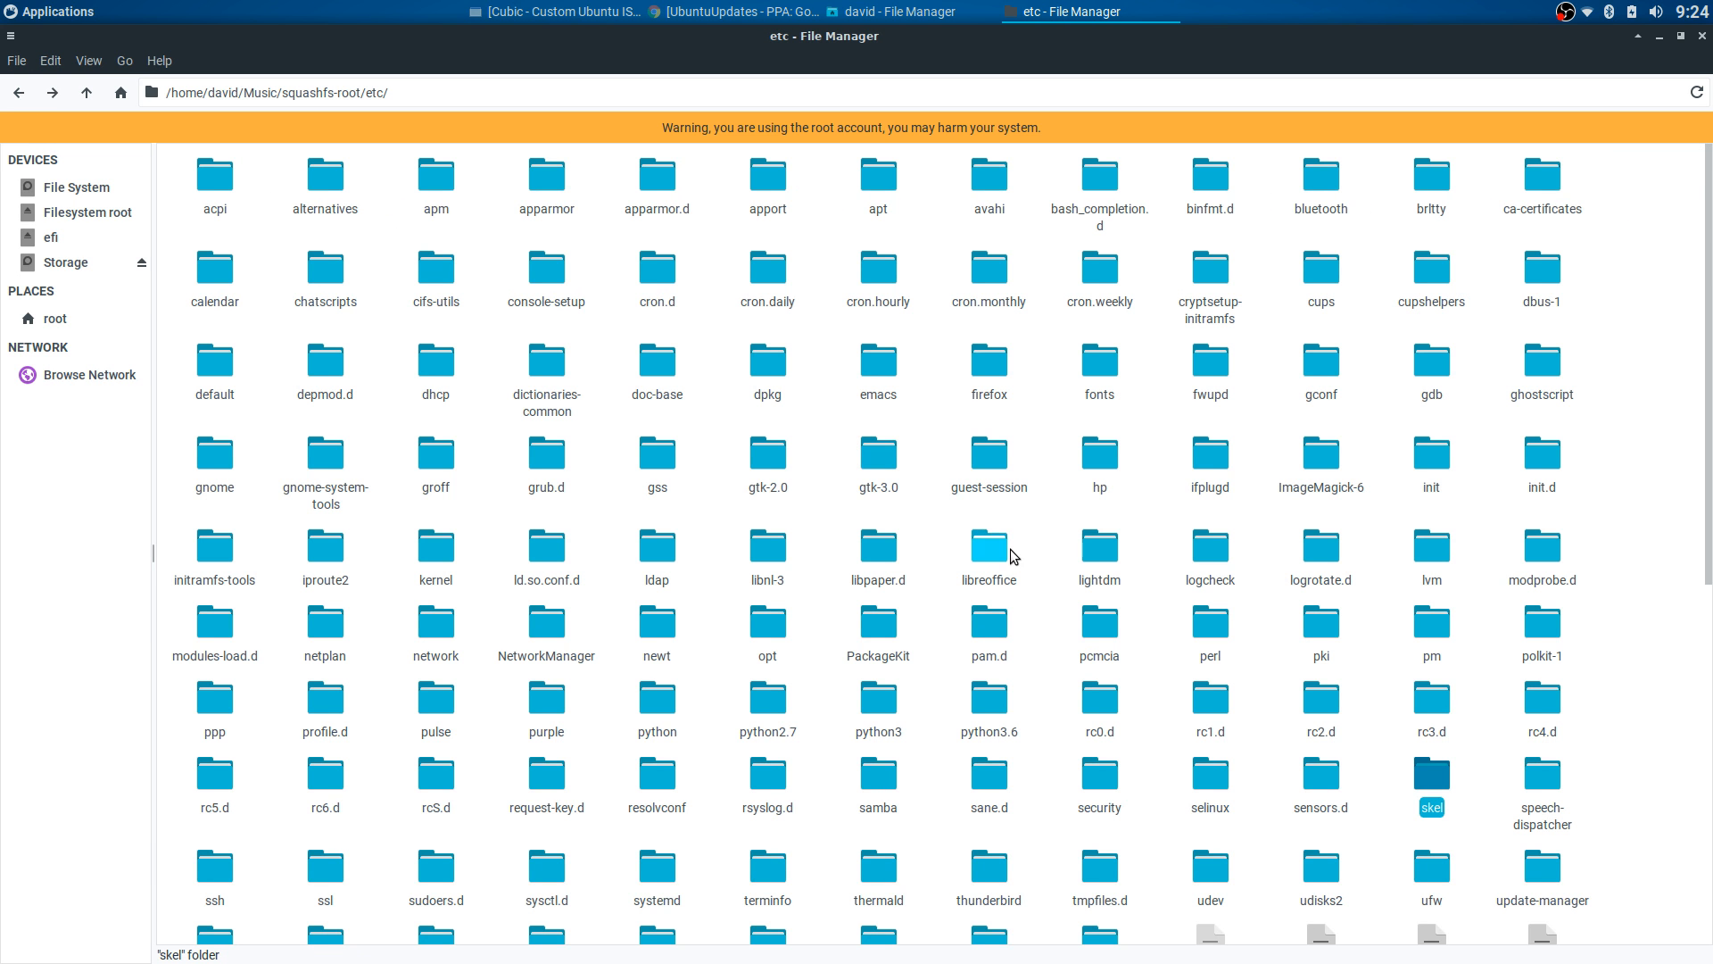
# - Browse the ISO's etc/xdg, xfce4 and xdg-xubuntu folders, ending back in etc
pyautogui.doubleClick(980, 778)
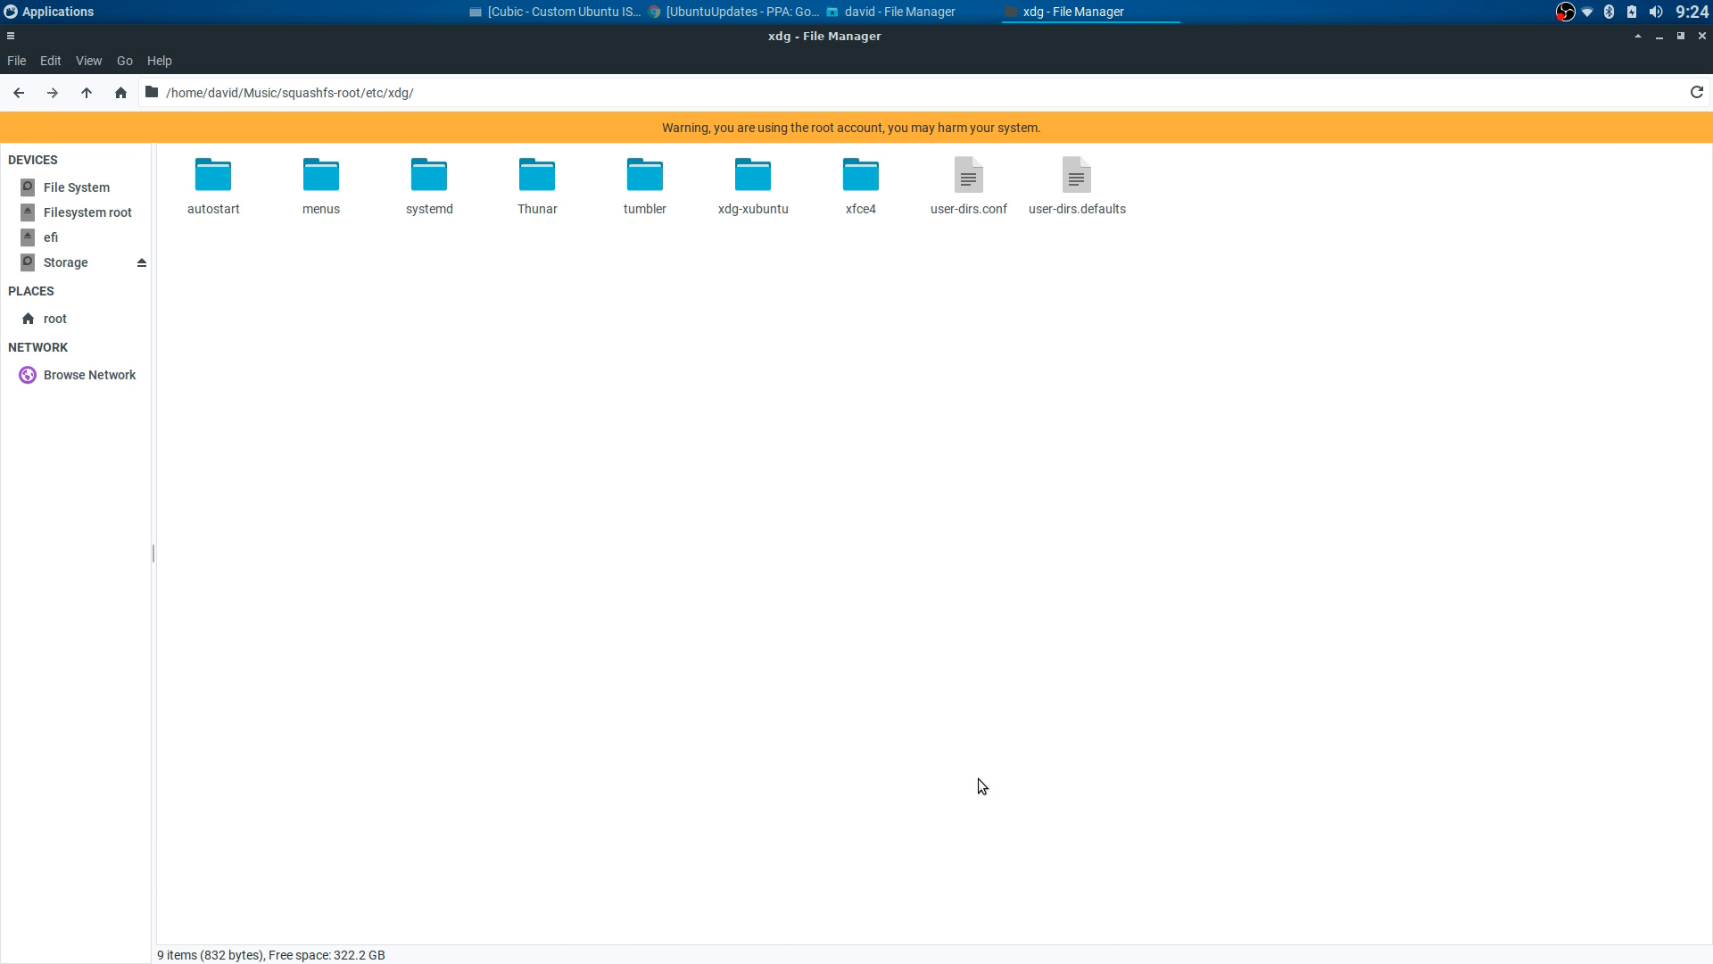
pyautogui.doubleClick(844, 189)
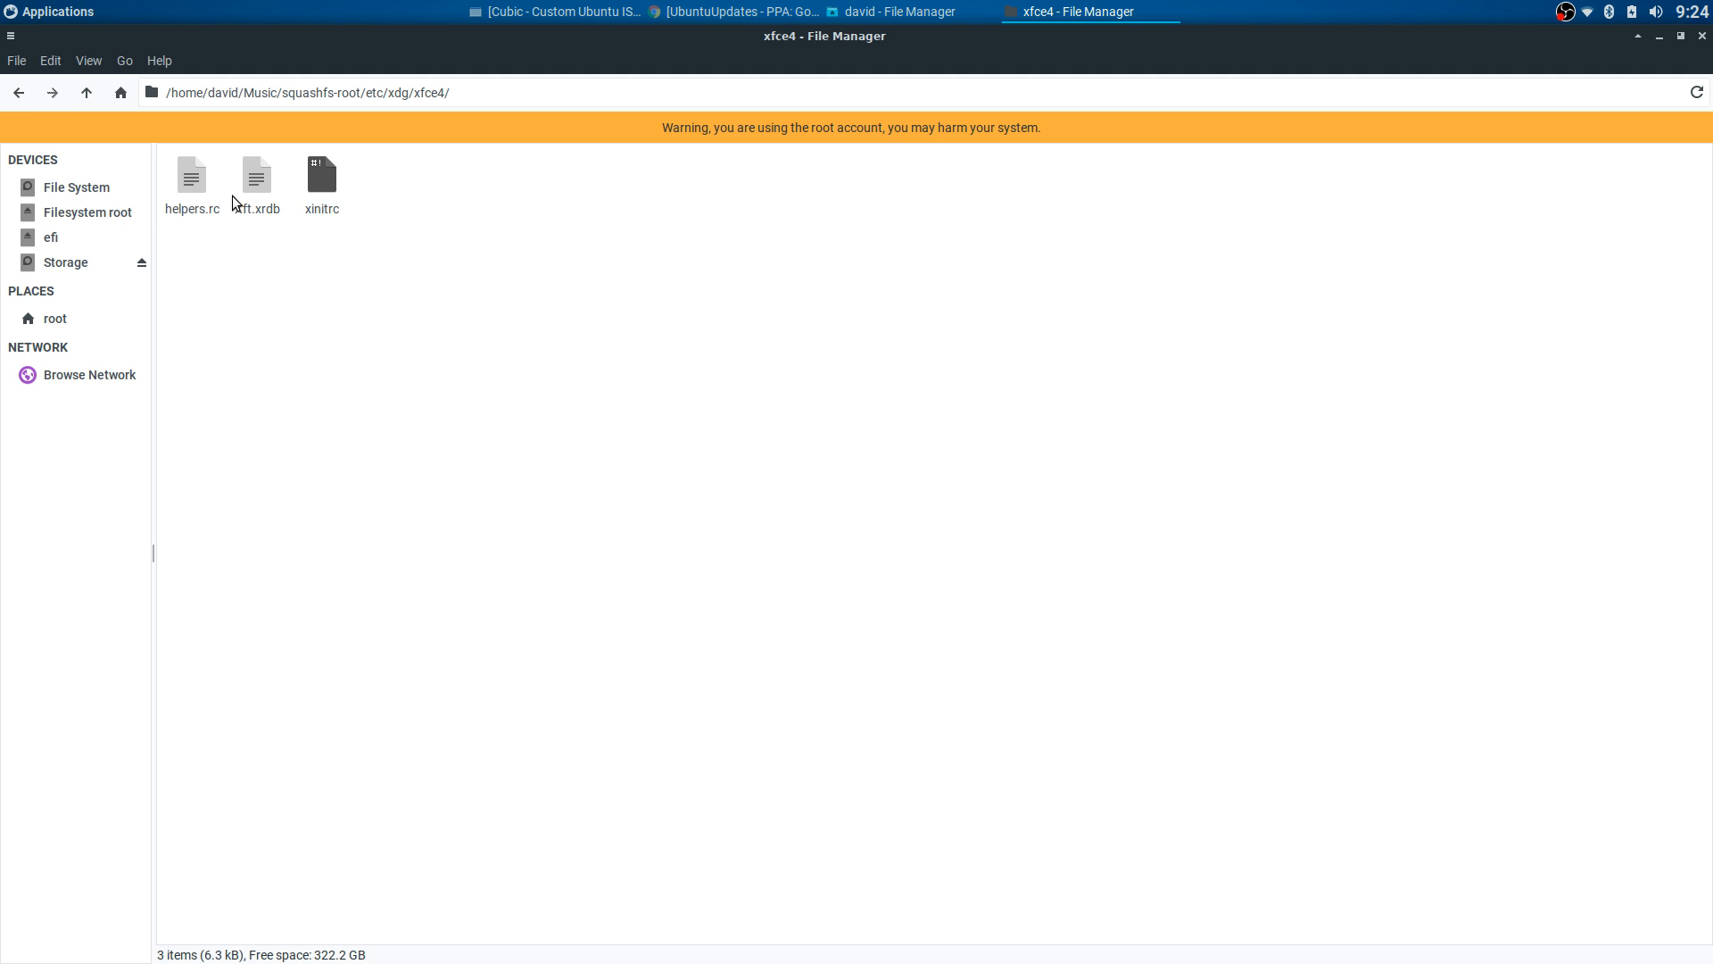
pyautogui.click(19, 93)
pyautogui.doubleClick(749, 183)
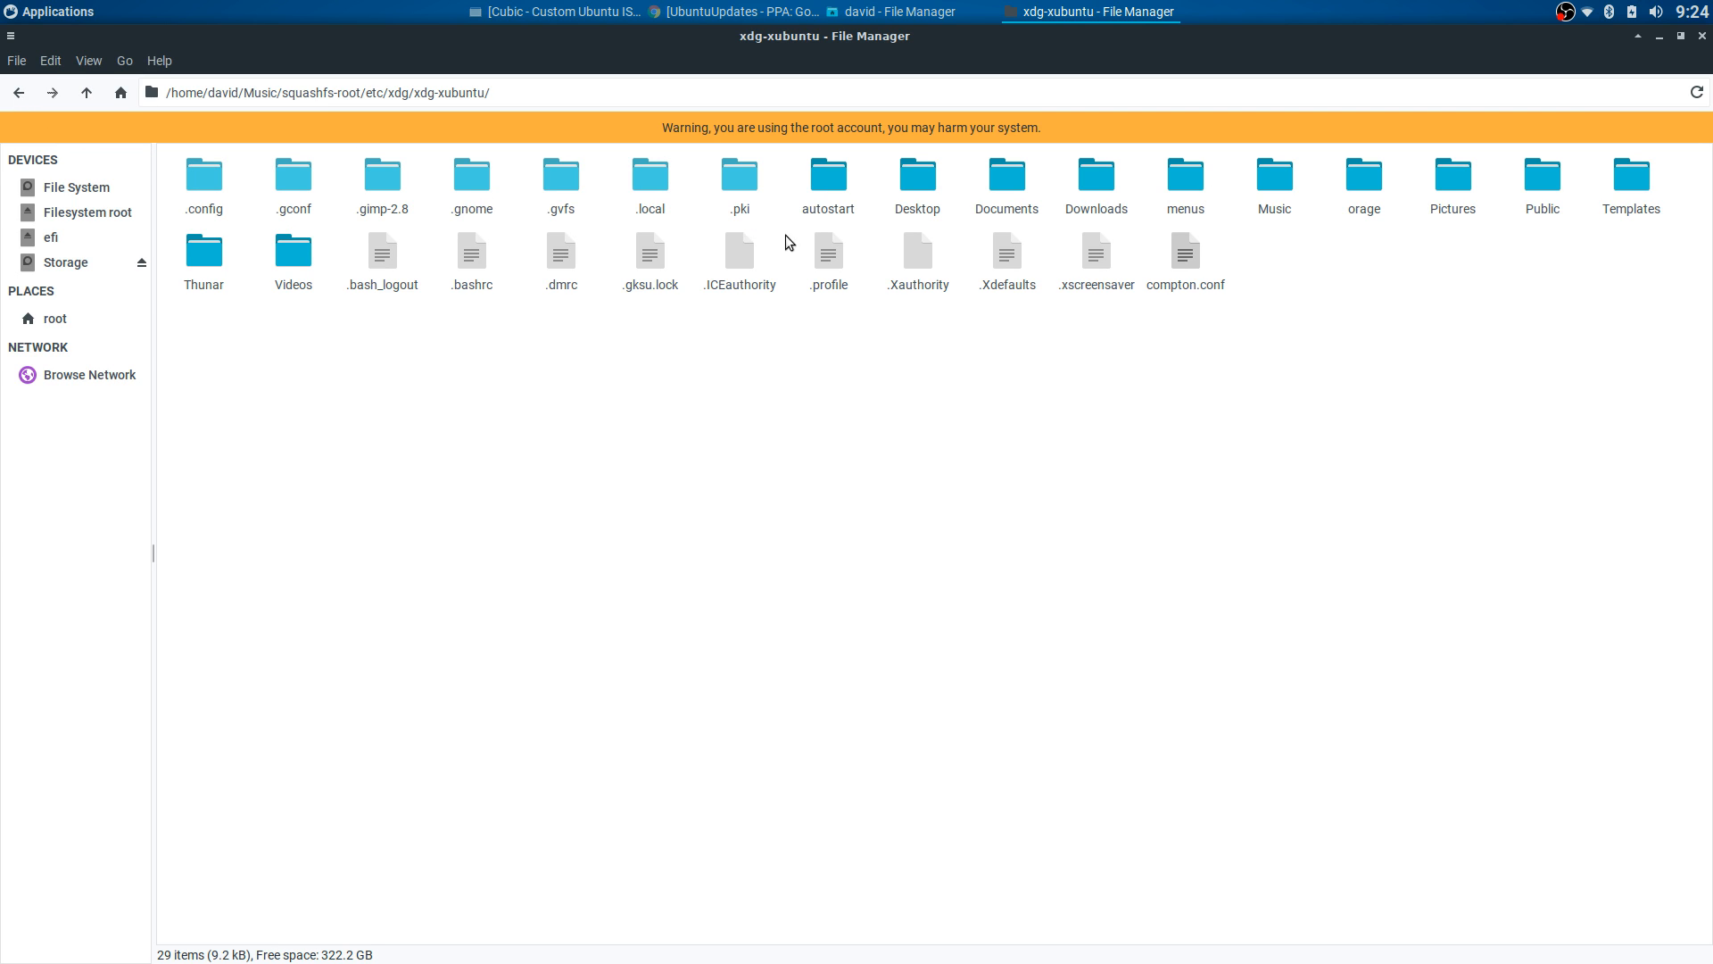
pyautogui.click(21, 91)
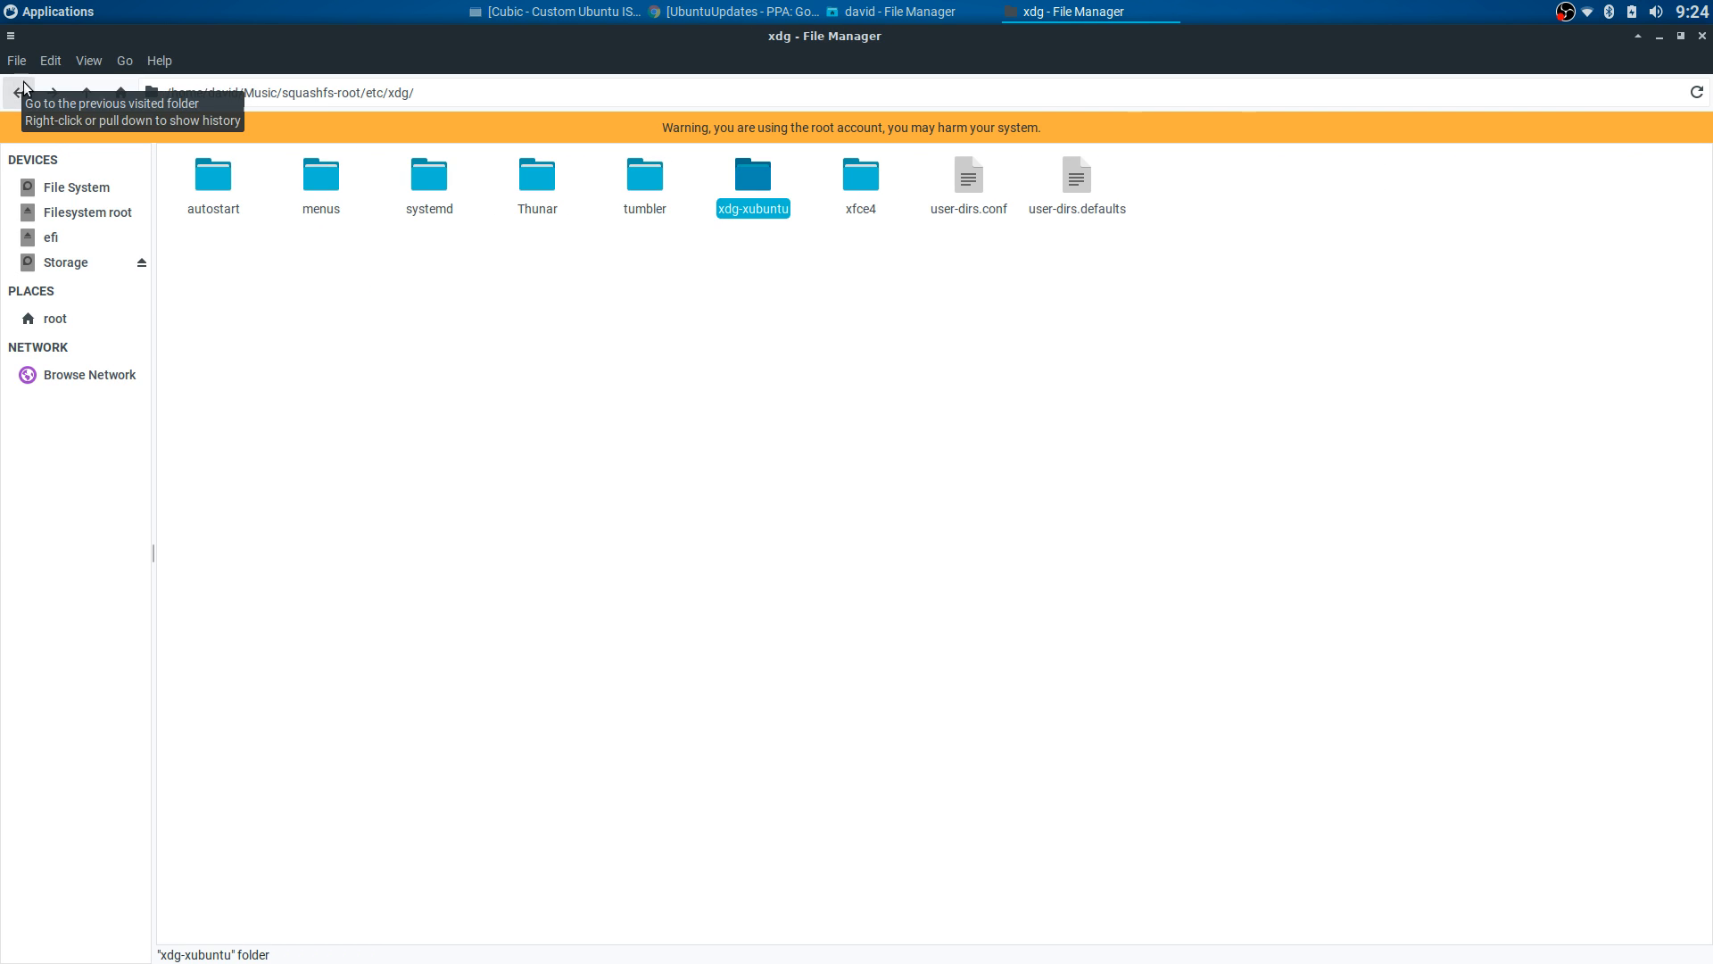
pyautogui.doubleClick(755, 180)
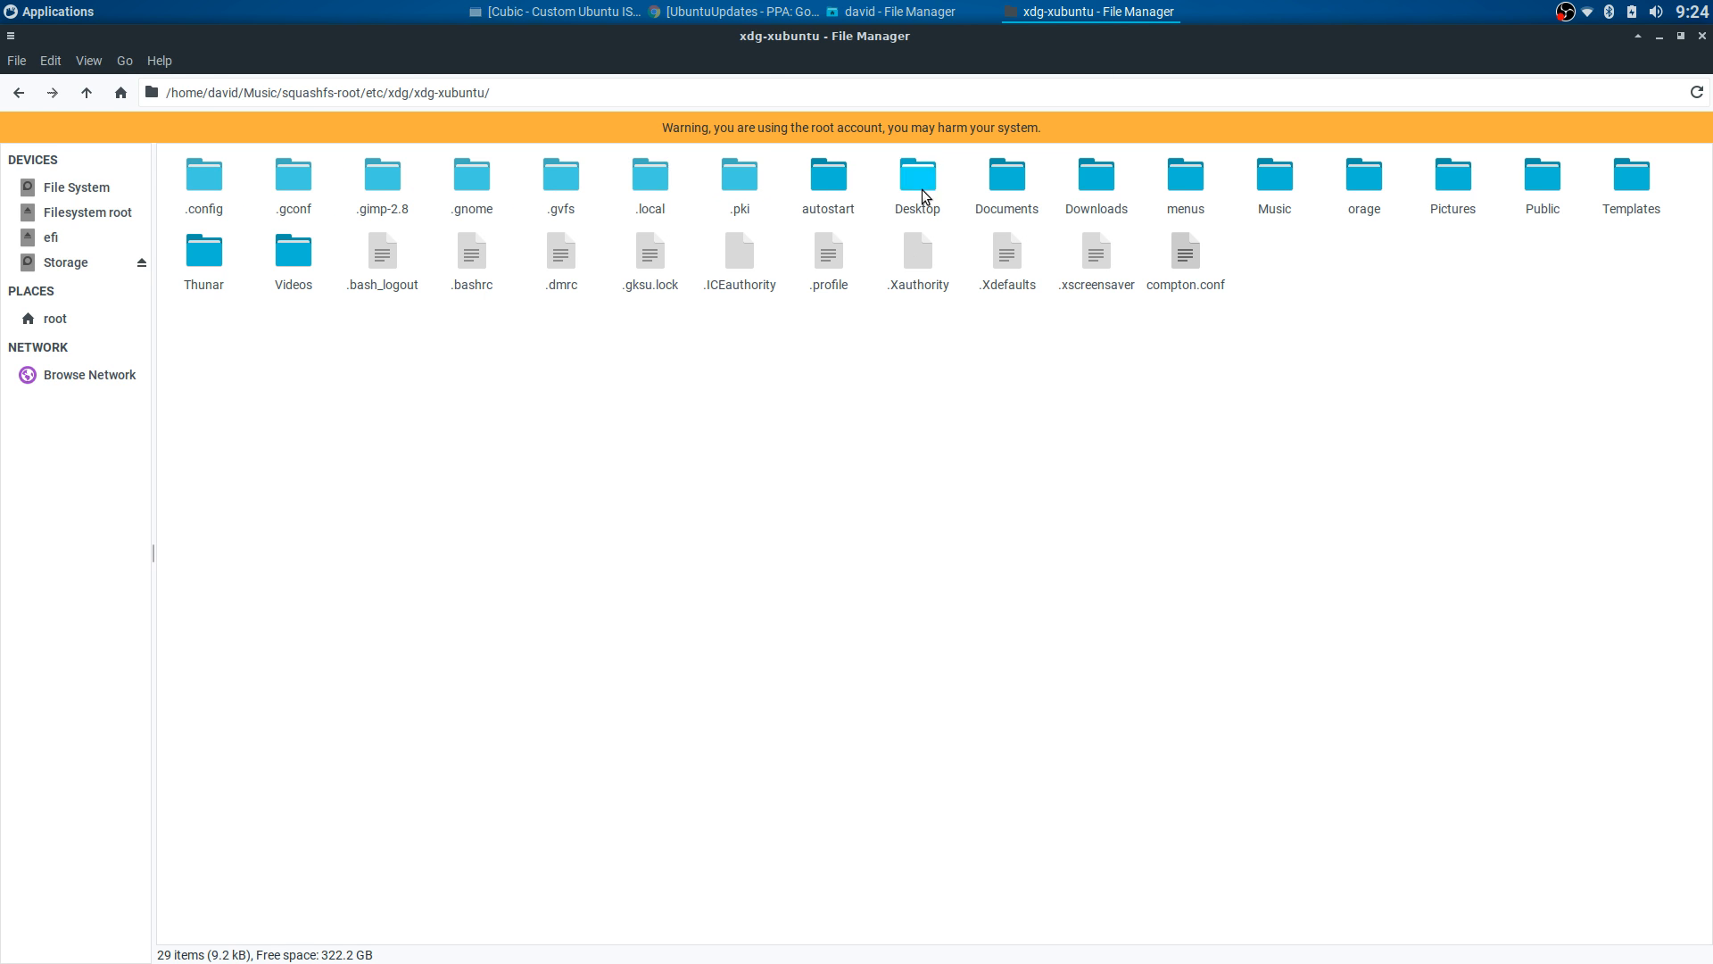
pyautogui.click(18, 92)
pyautogui.click(17, 92)
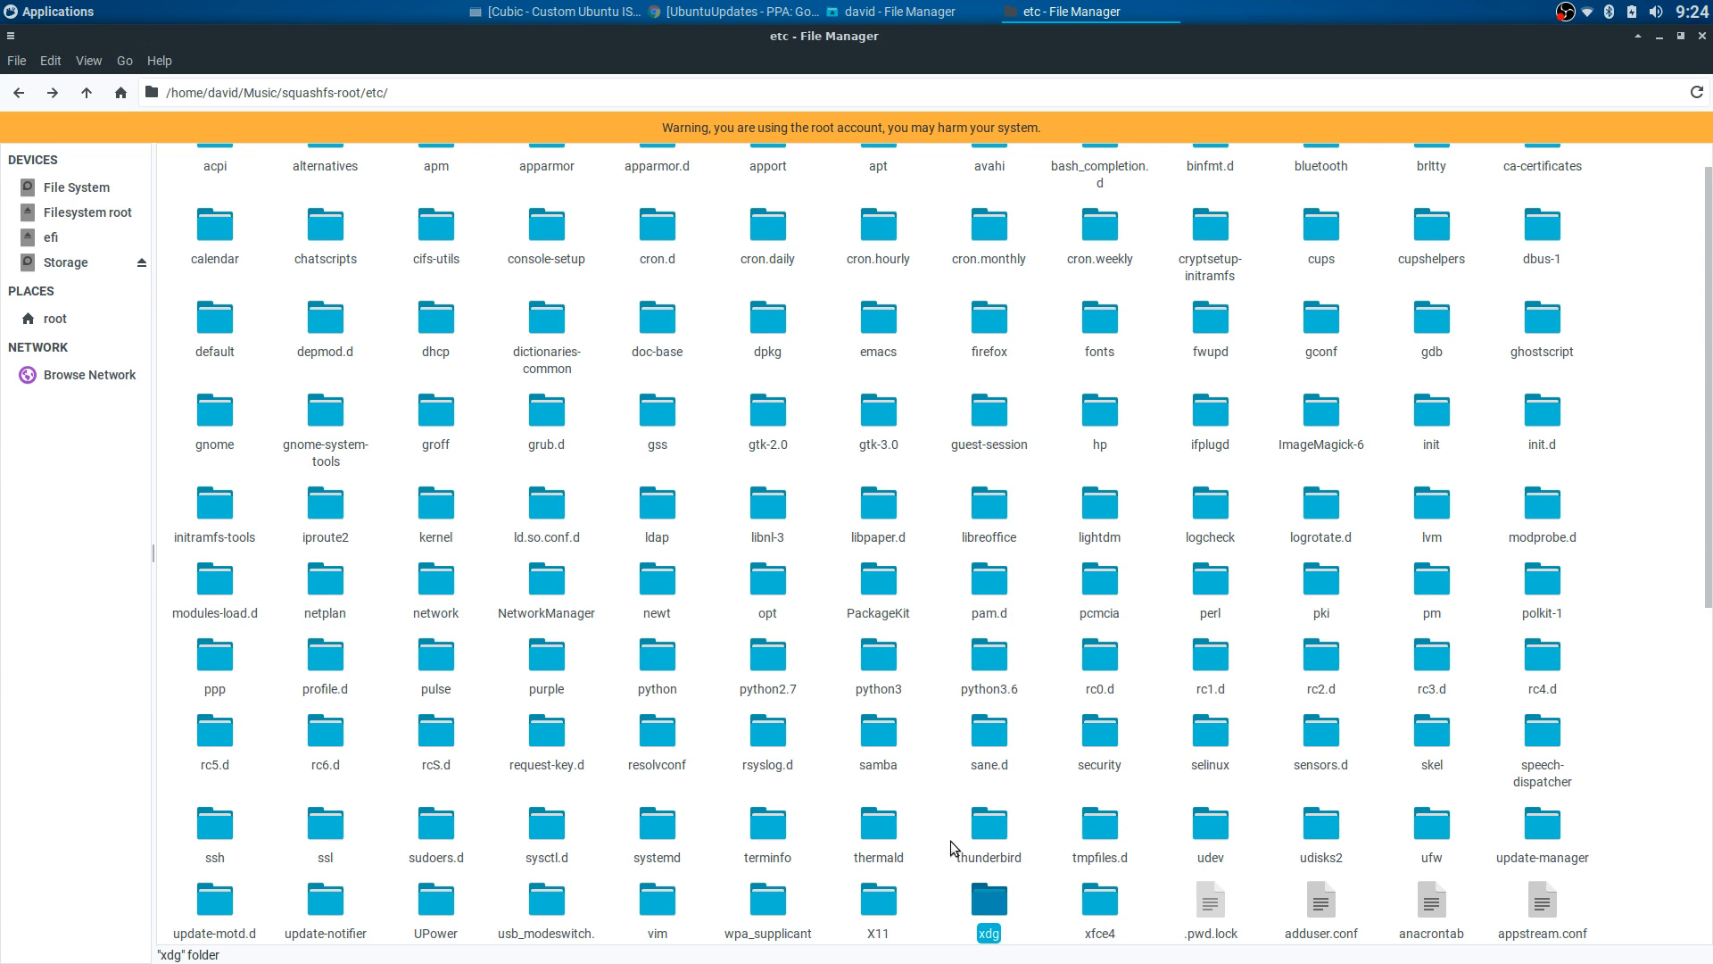
# - Revisit skel, open etc/xdg/xdg-xubuntu, then raise Cubic's package-removal window in front
pyautogui.doubleClick(1432, 727)
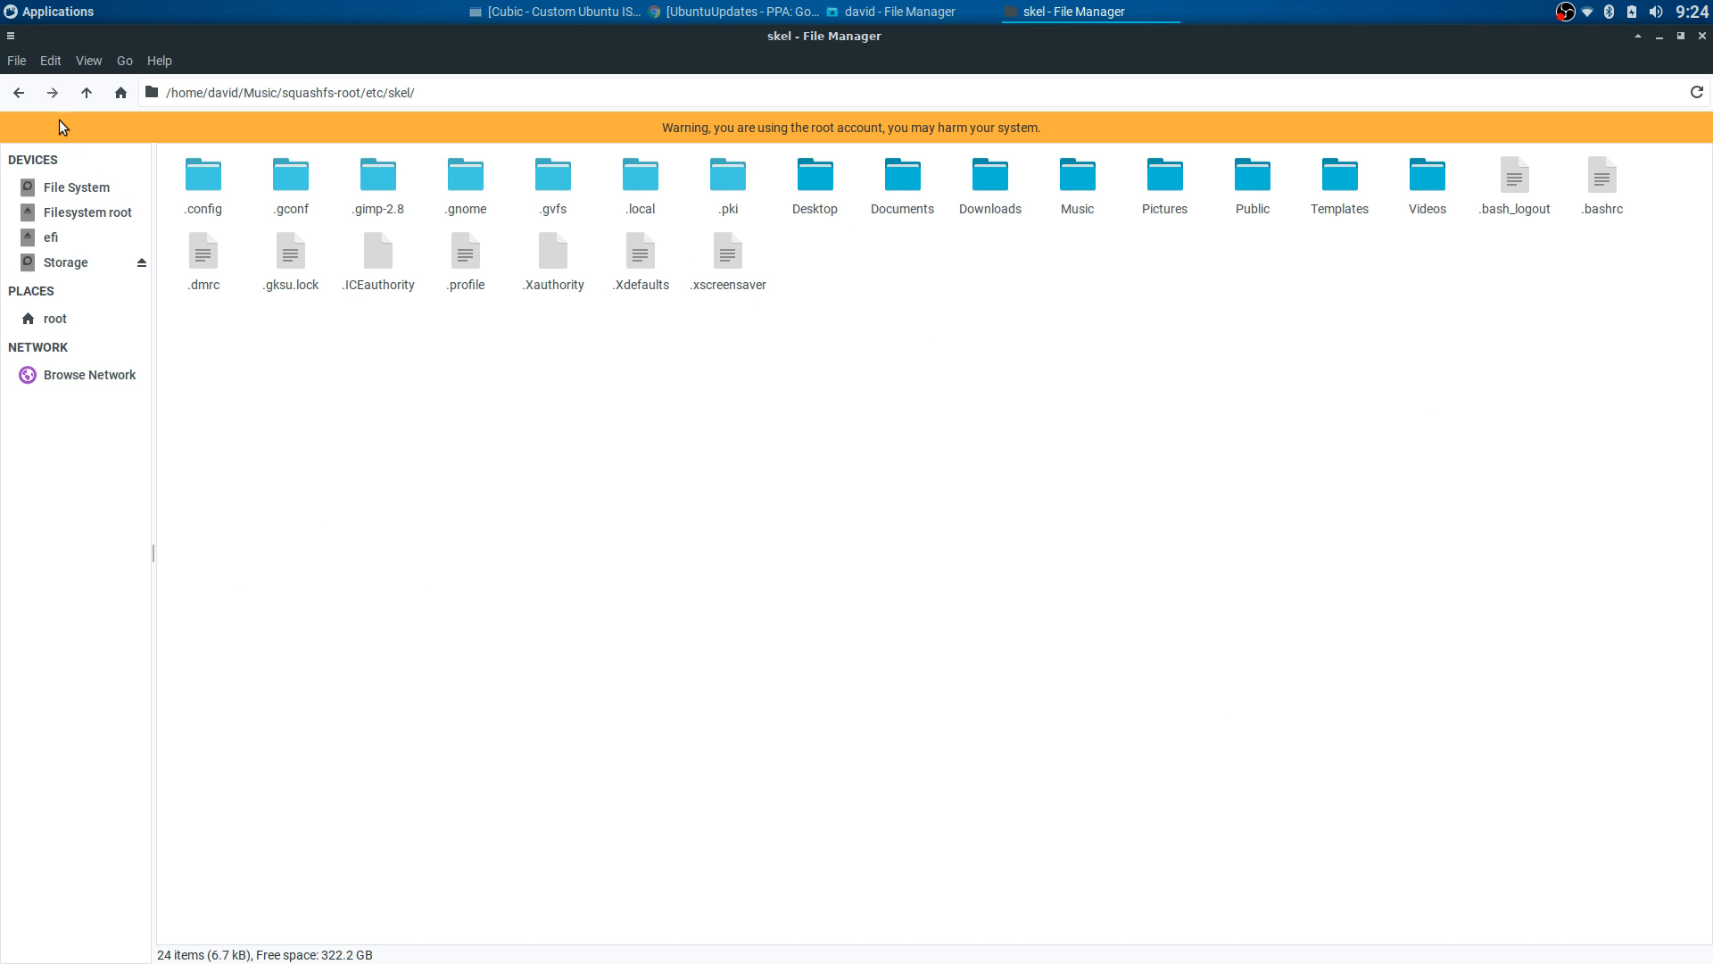
pyautogui.click(18, 92)
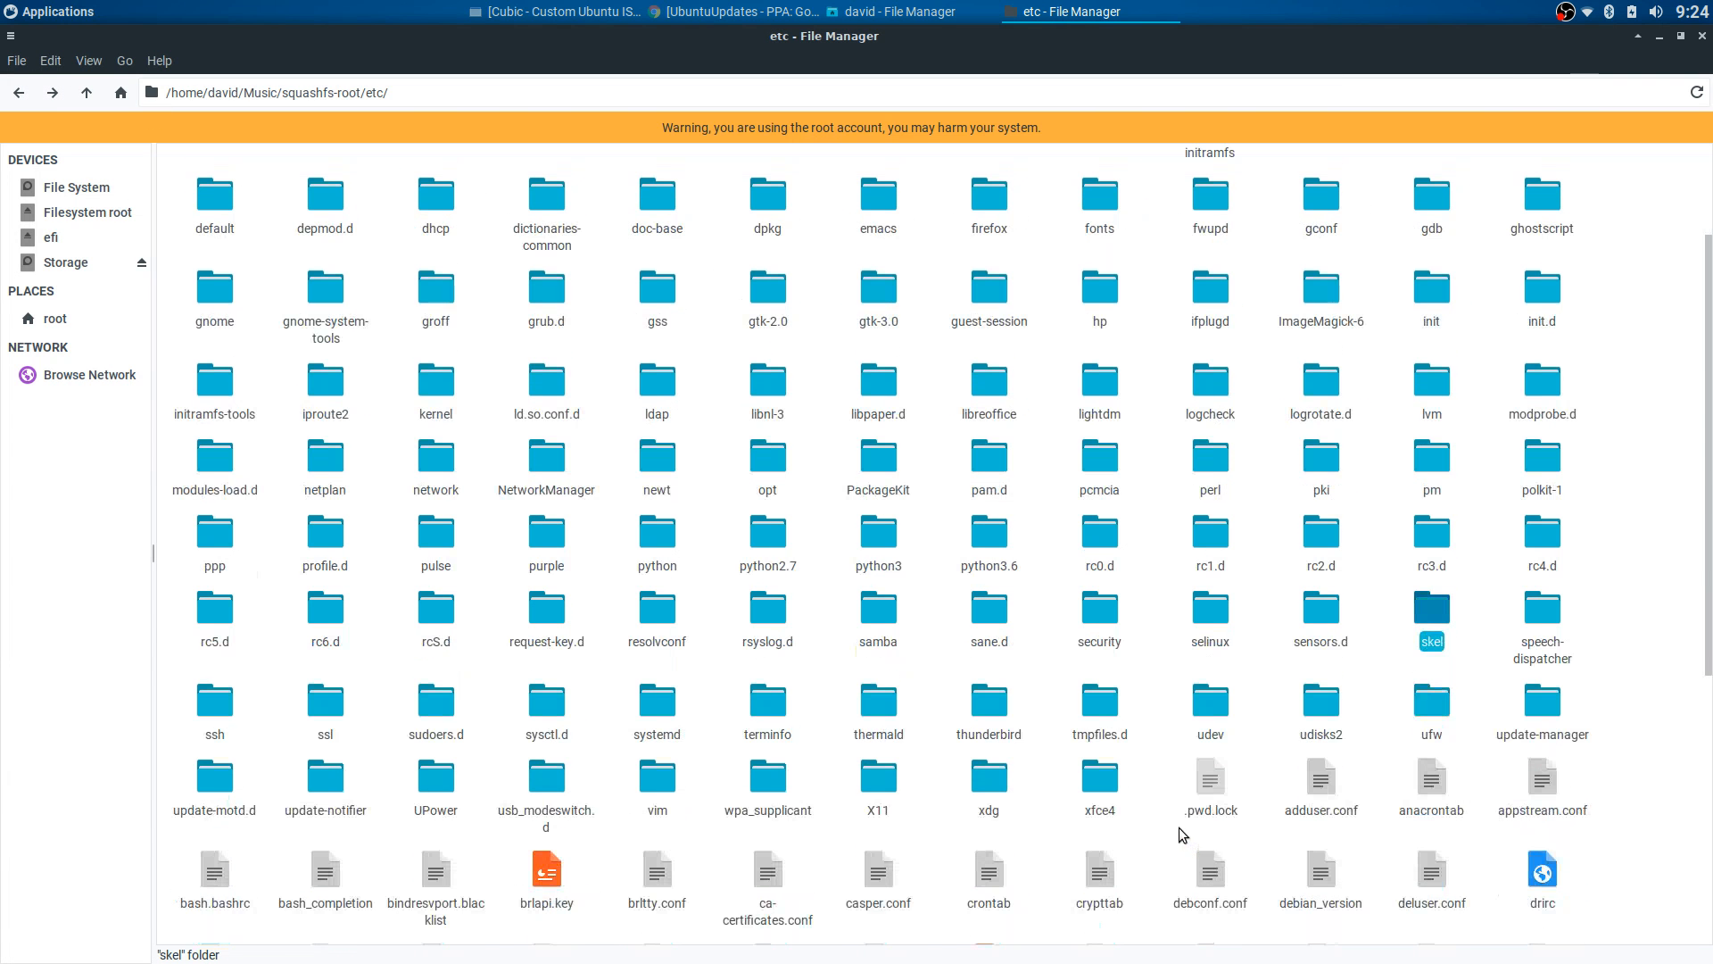
pyautogui.doubleClick(991, 779)
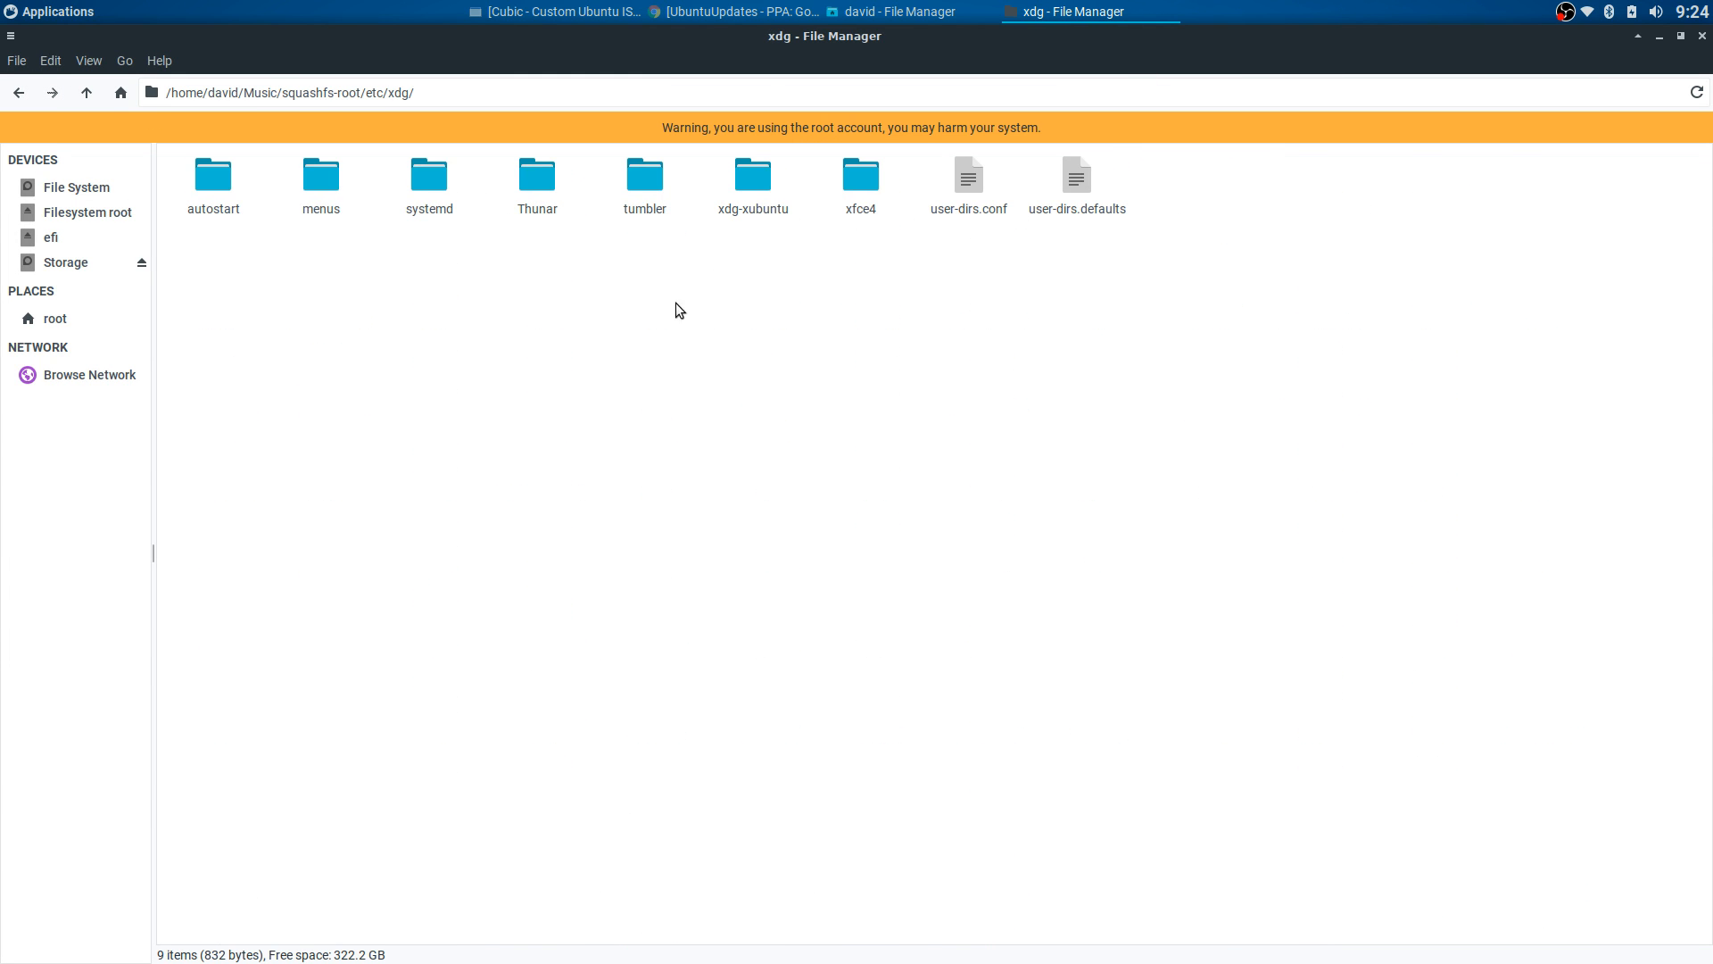
pyautogui.doubleClick(752, 176)
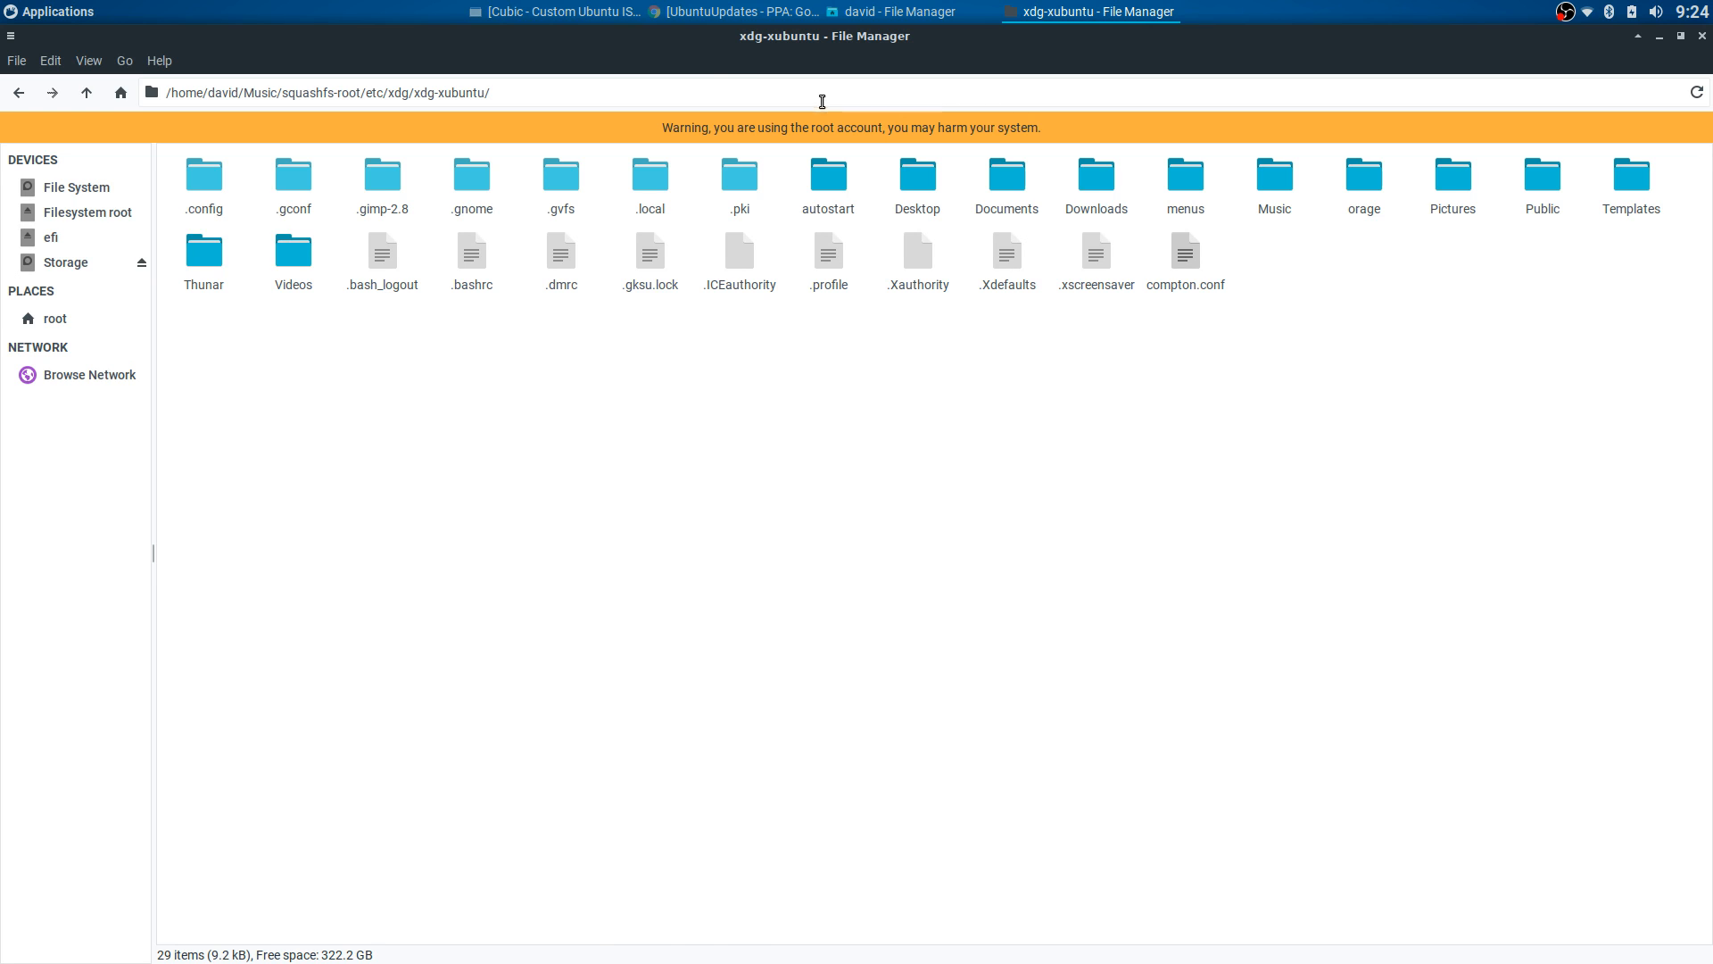
pyautogui.click(622, 12)
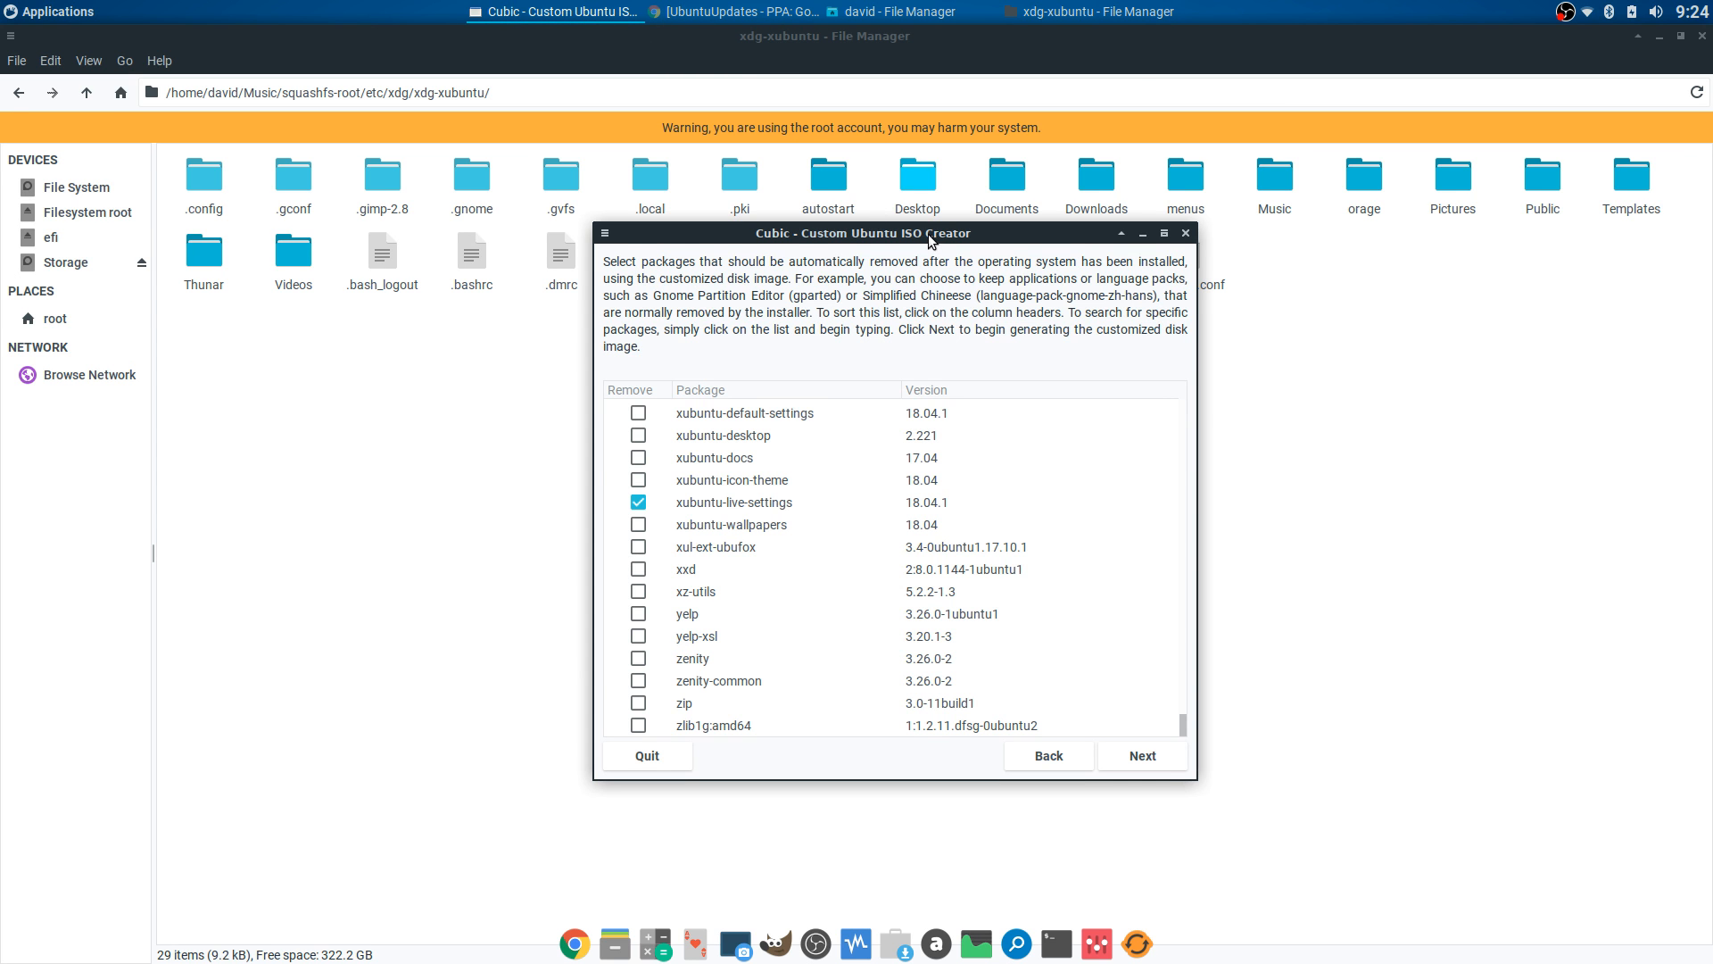
pyautogui.moveTo(930, 239); pyautogui.dragTo(924, 121)
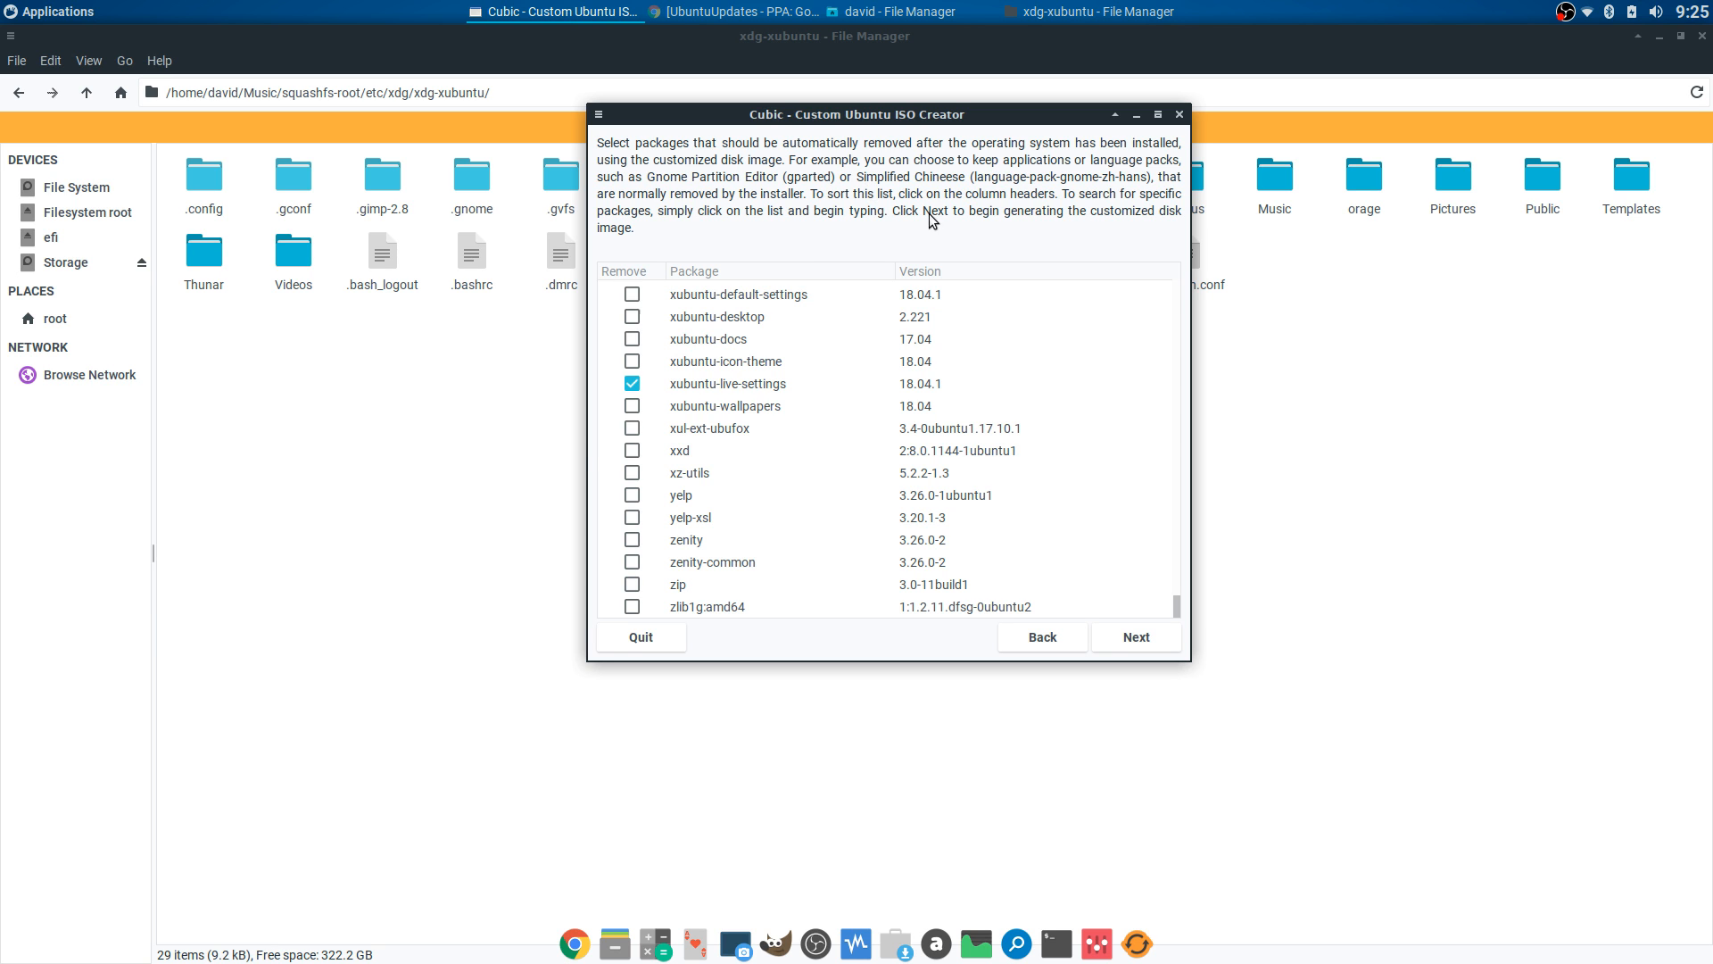
# - Step back to Cubic's chroot terminal and enter cd there
pyautogui.click(1031, 634)
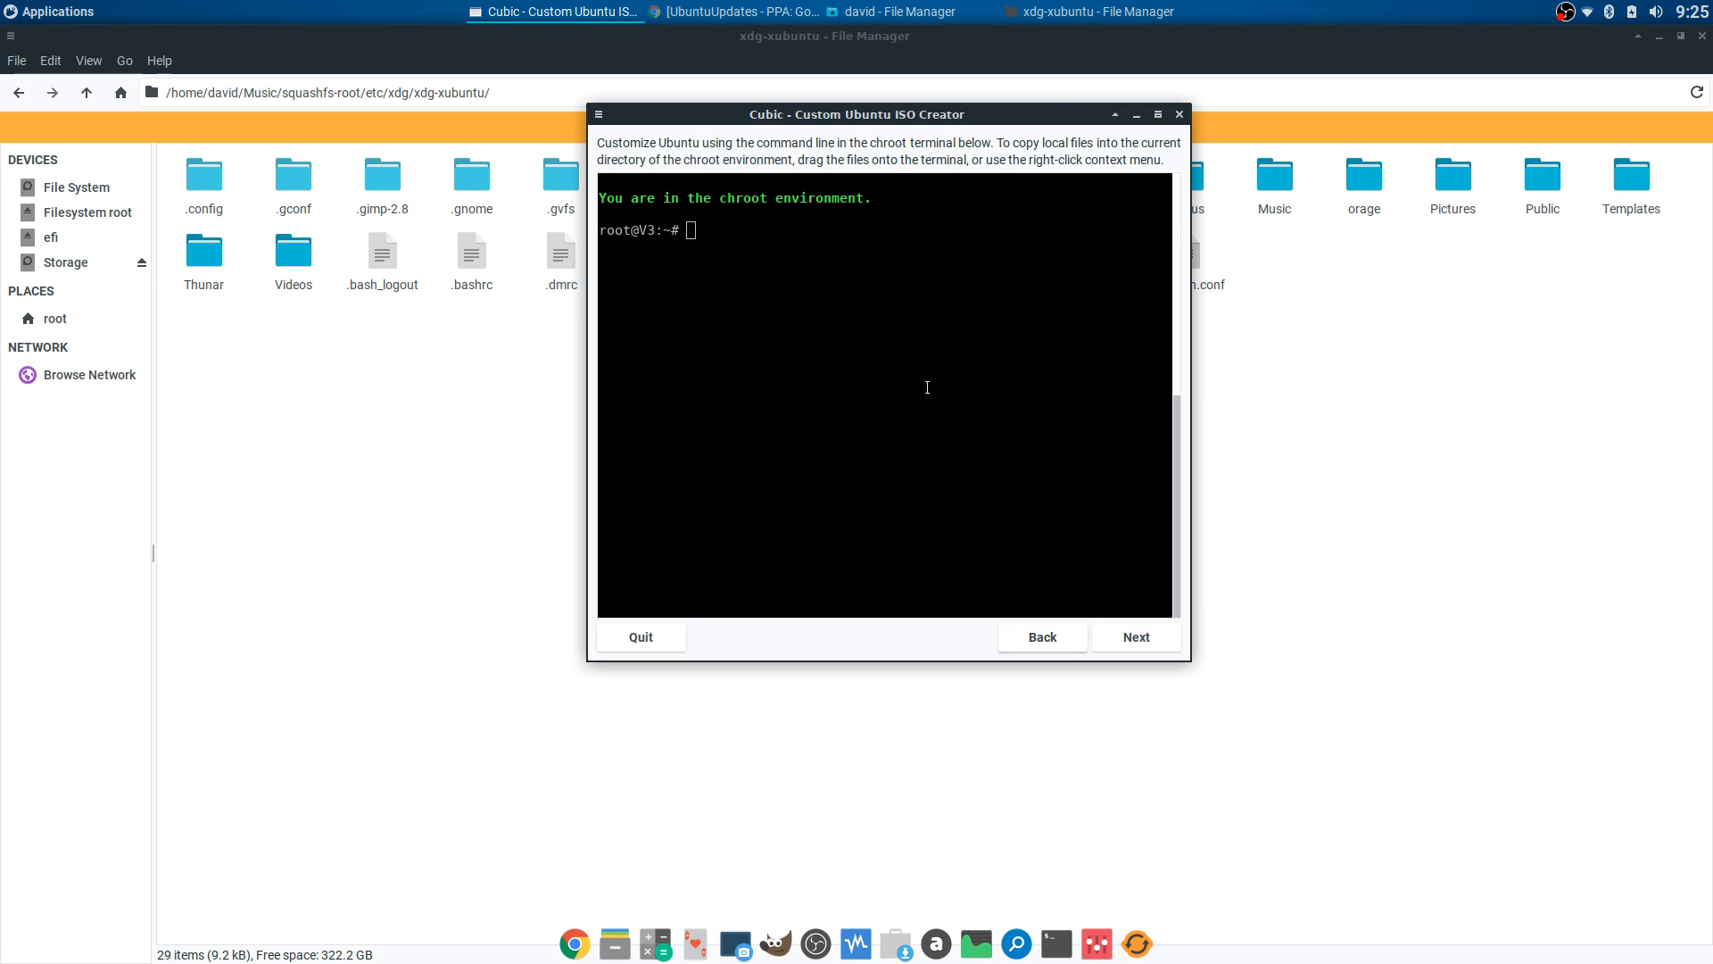
pyautogui.click(790, 237)
pyautogui.write('cd')
# - Return to the existing-project options page, move Cubic aside, and bring the xdg-xubuntu folder forward
pyautogui.click(1028, 639)
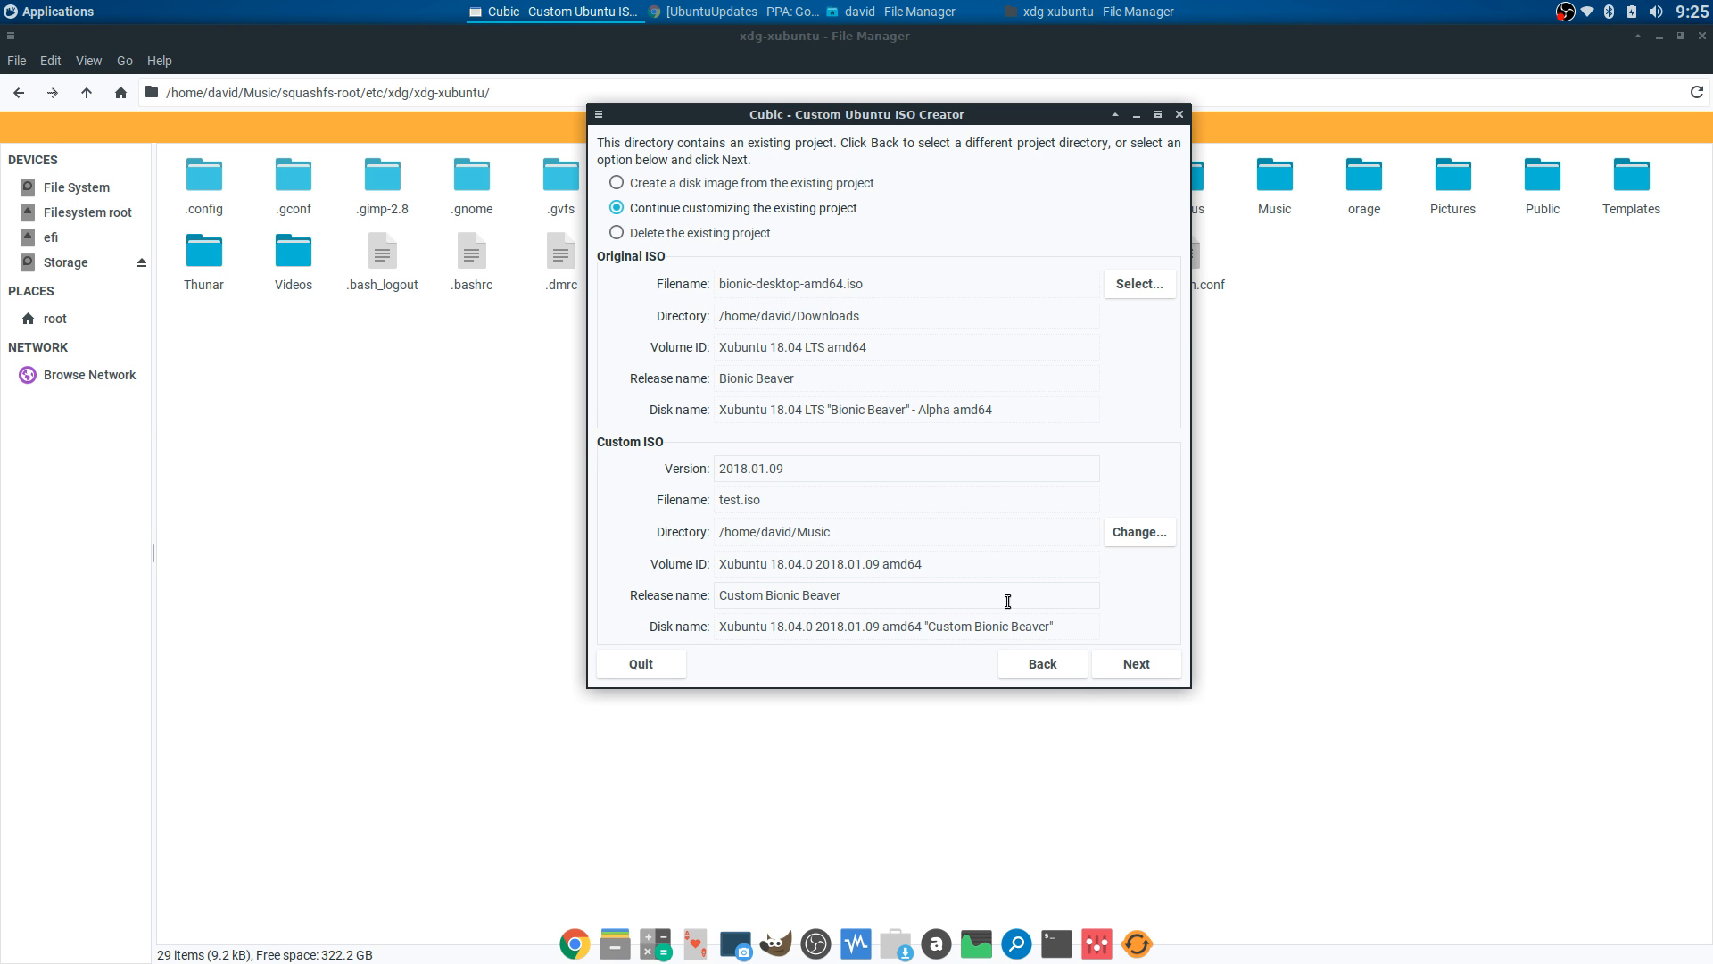
pyautogui.moveTo(944, 121); pyautogui.dragTo(900, 206)
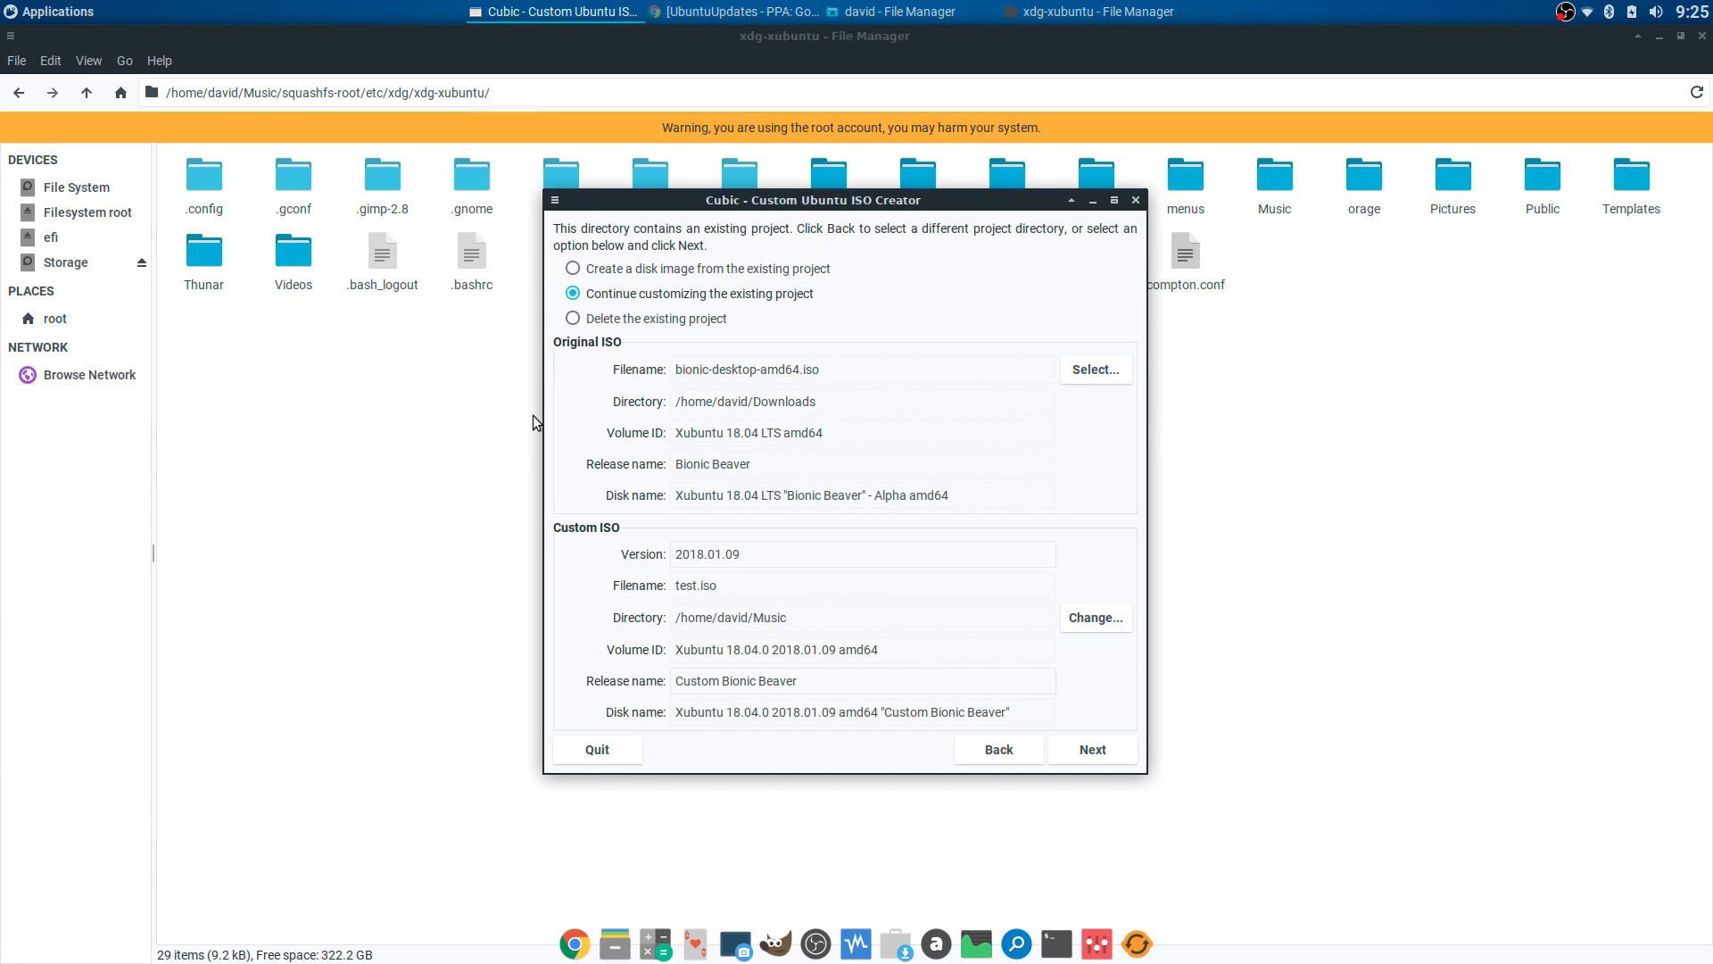
pyautogui.click(1171, 339)
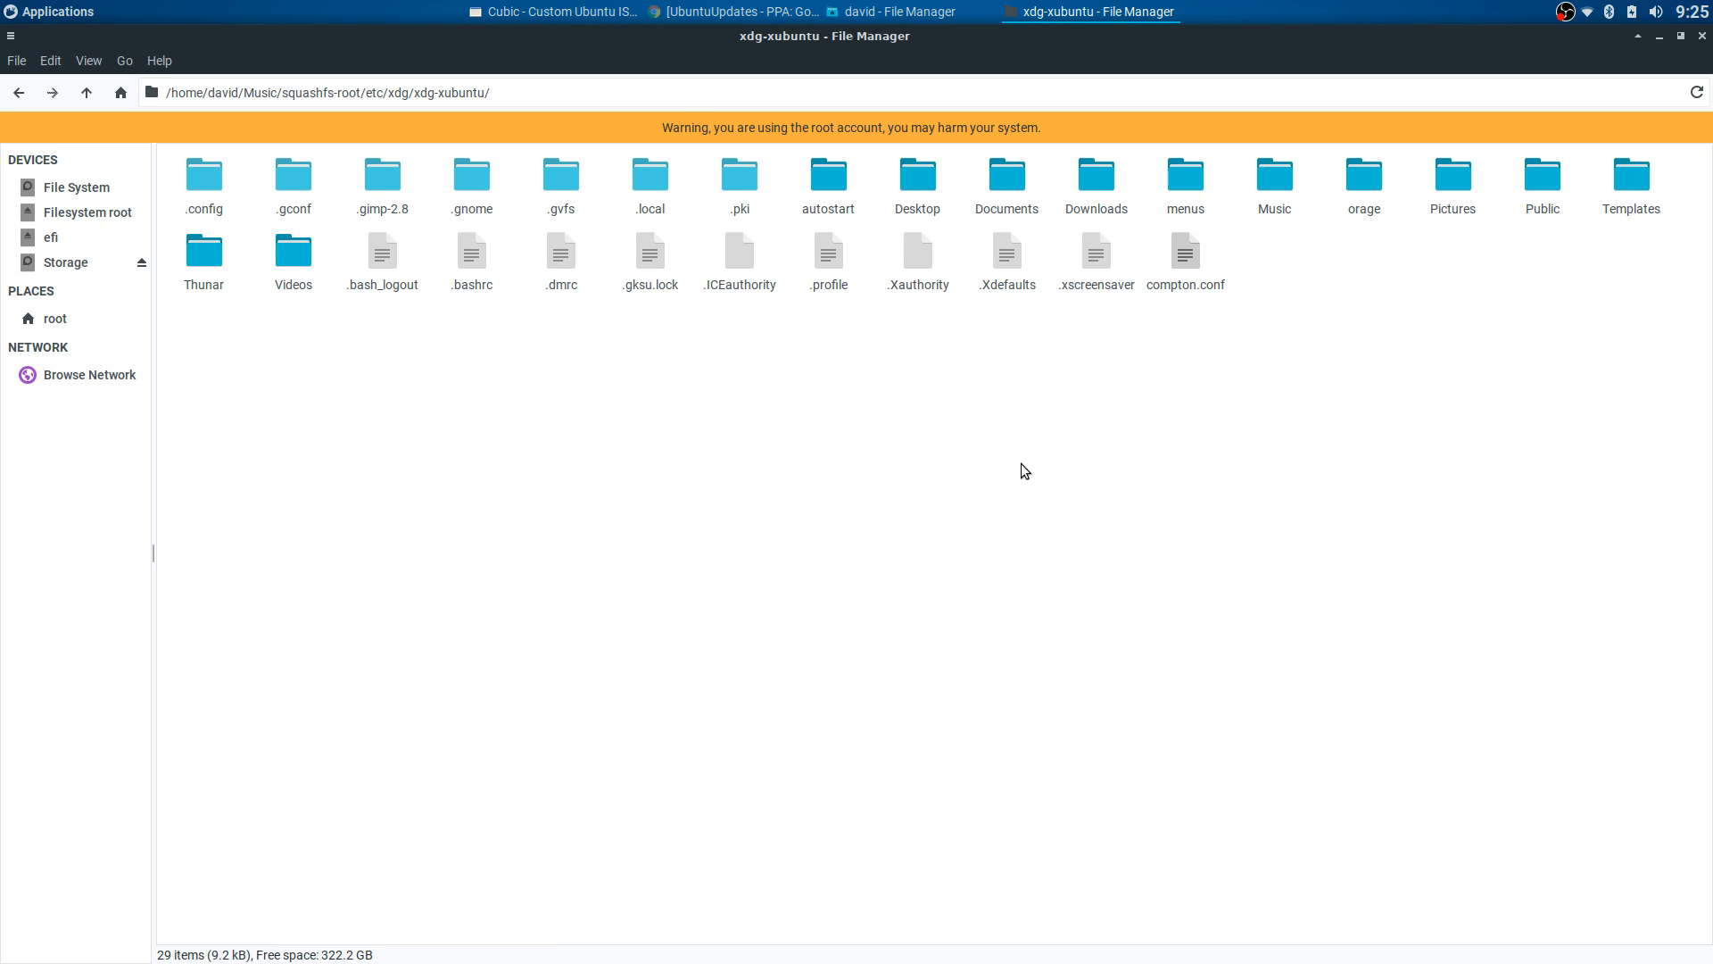
pyautogui.doubleClick(210, 183)
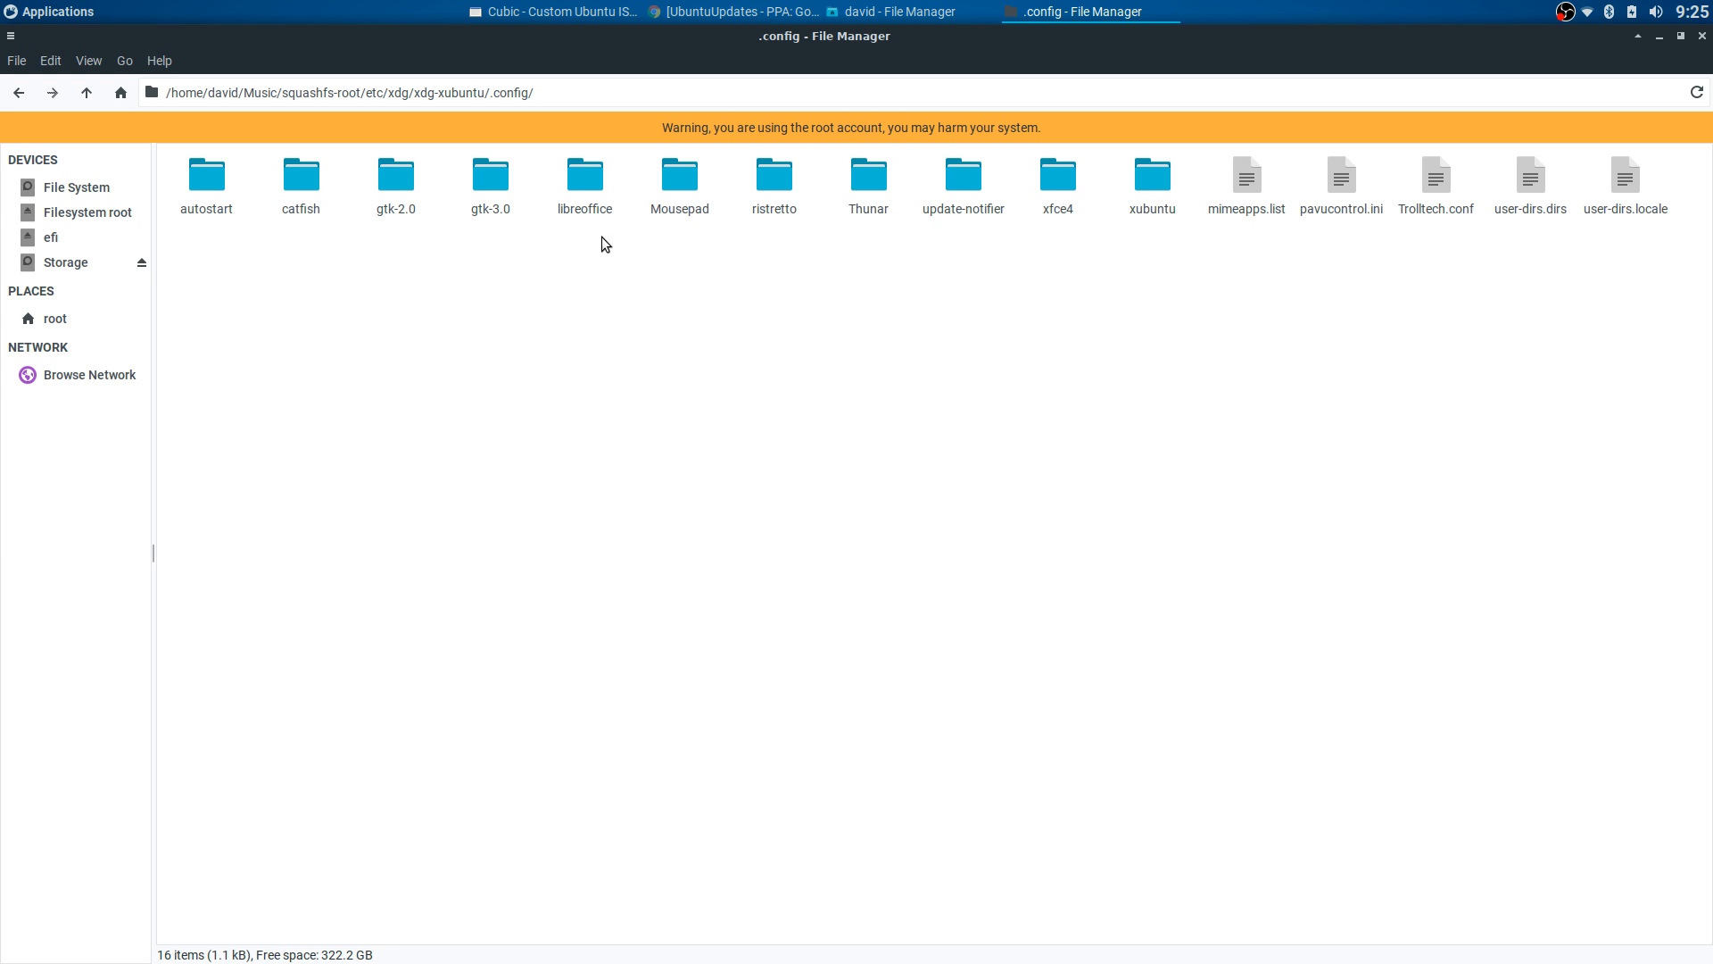
pyautogui.doubleClick(1054, 184)
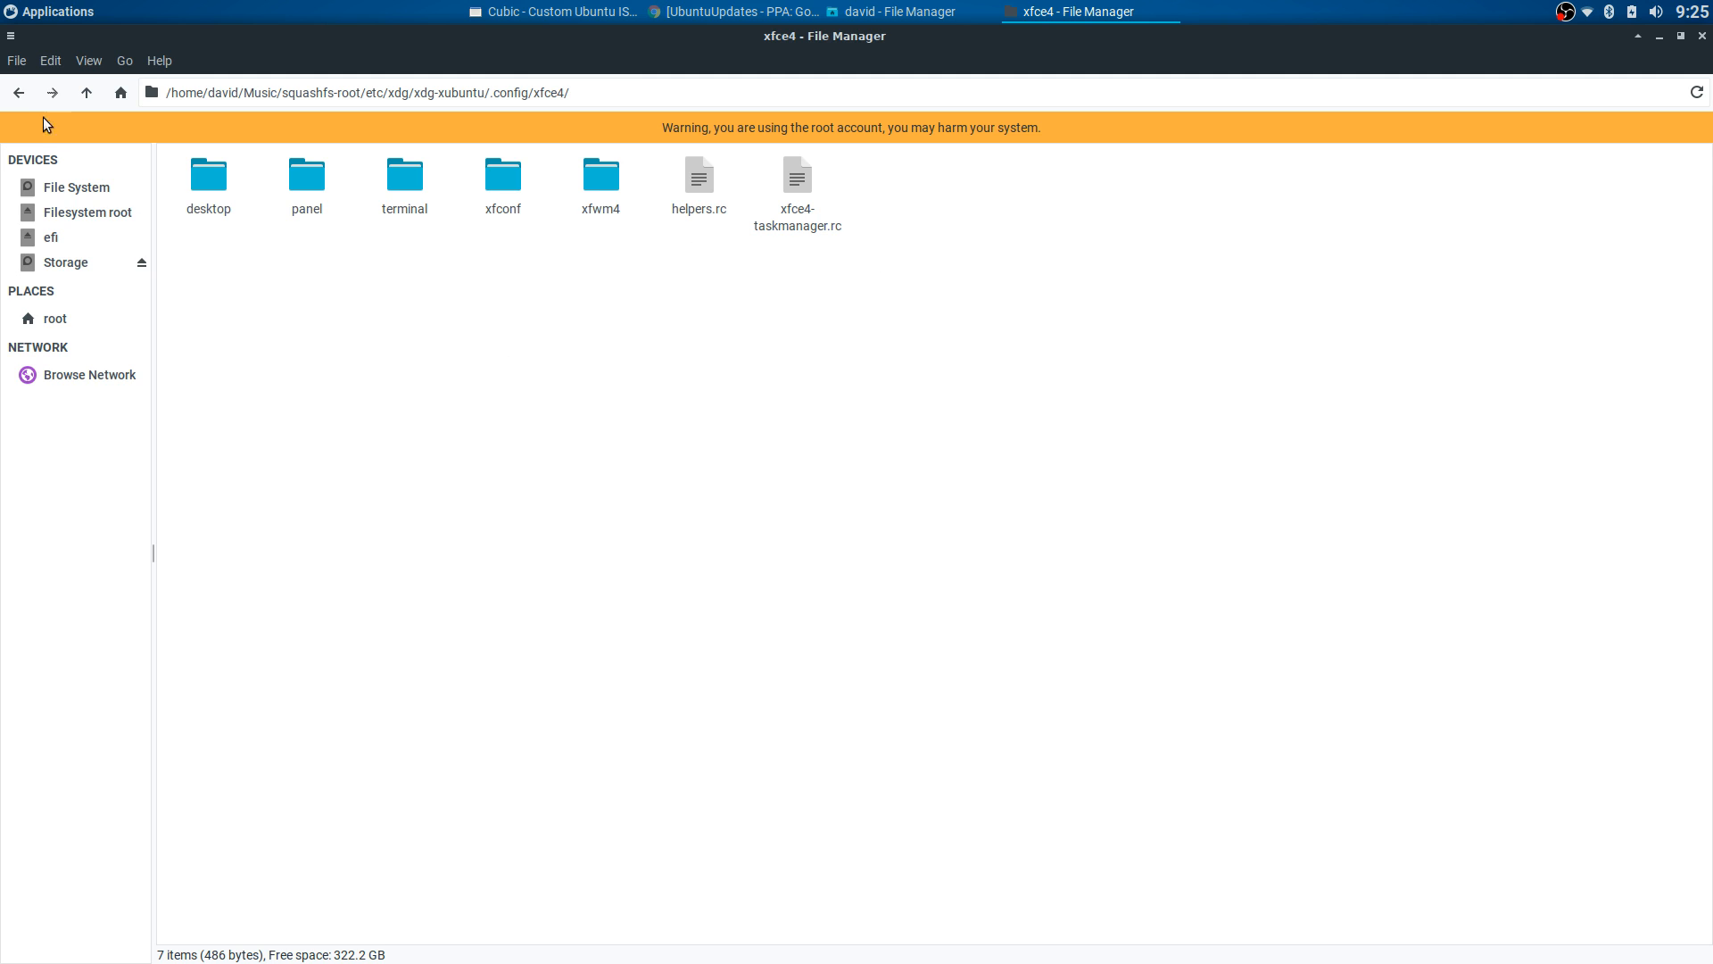
pyautogui.click(17, 92)
pyautogui.click(18, 92)
pyautogui.doubleClick(204, 182)
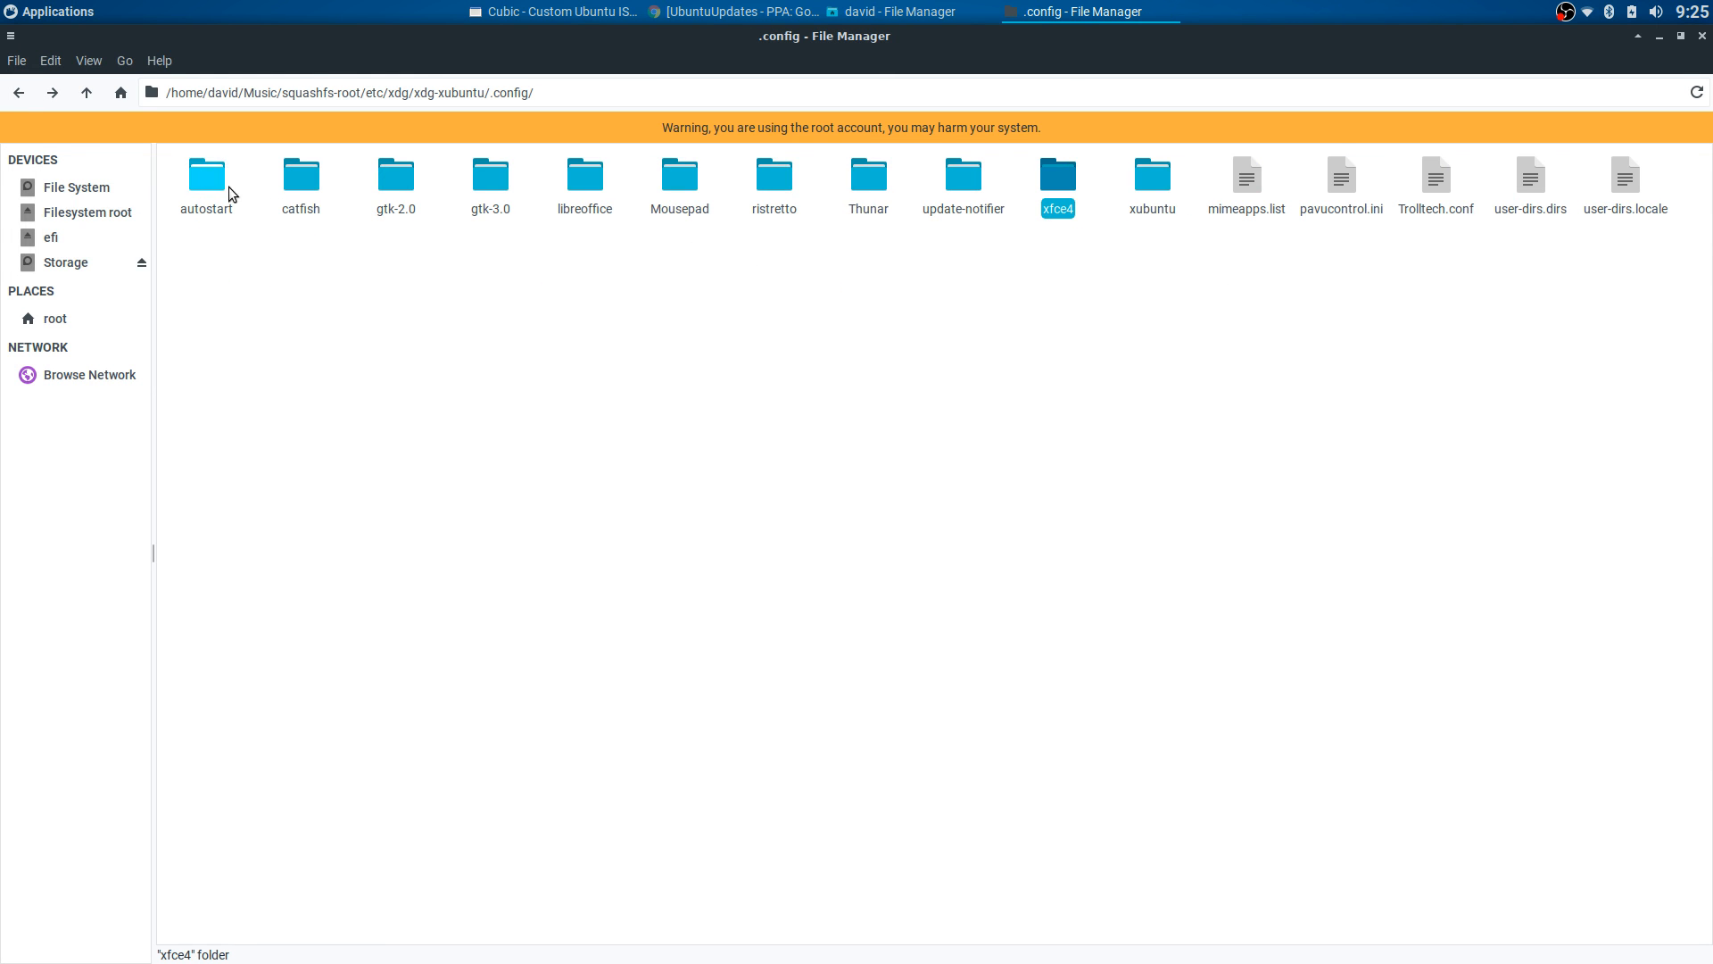
pyautogui.doubleClick(1053, 179)
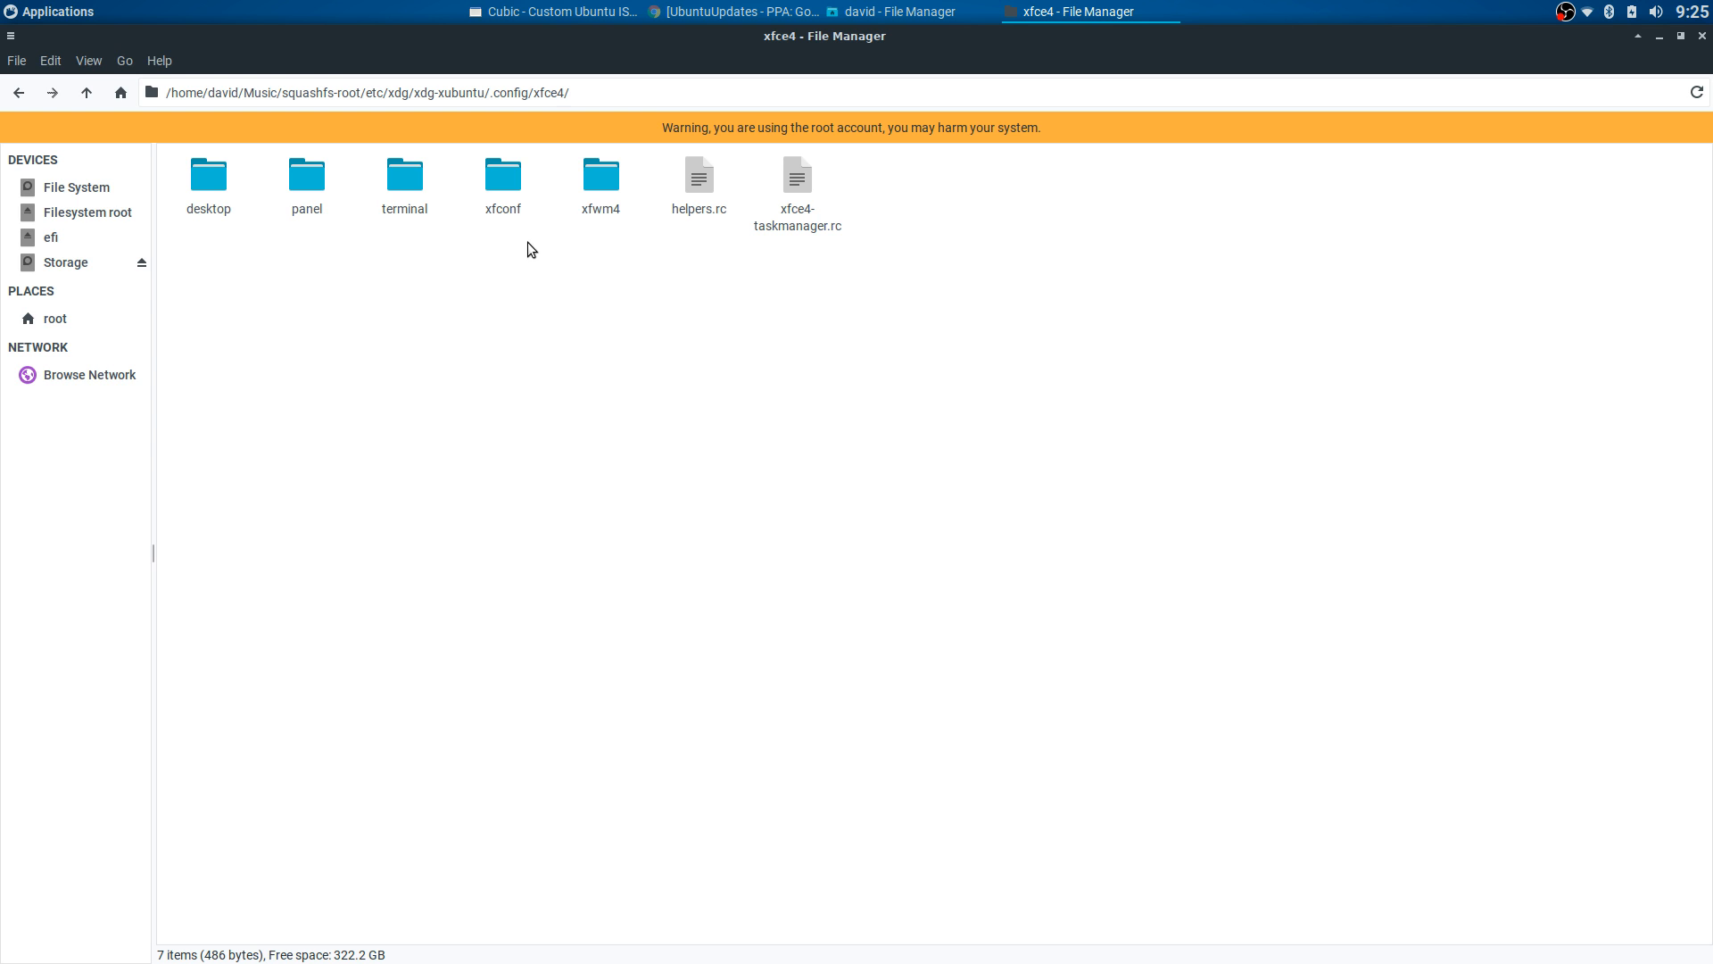
pyautogui.doubleClick(505, 174)
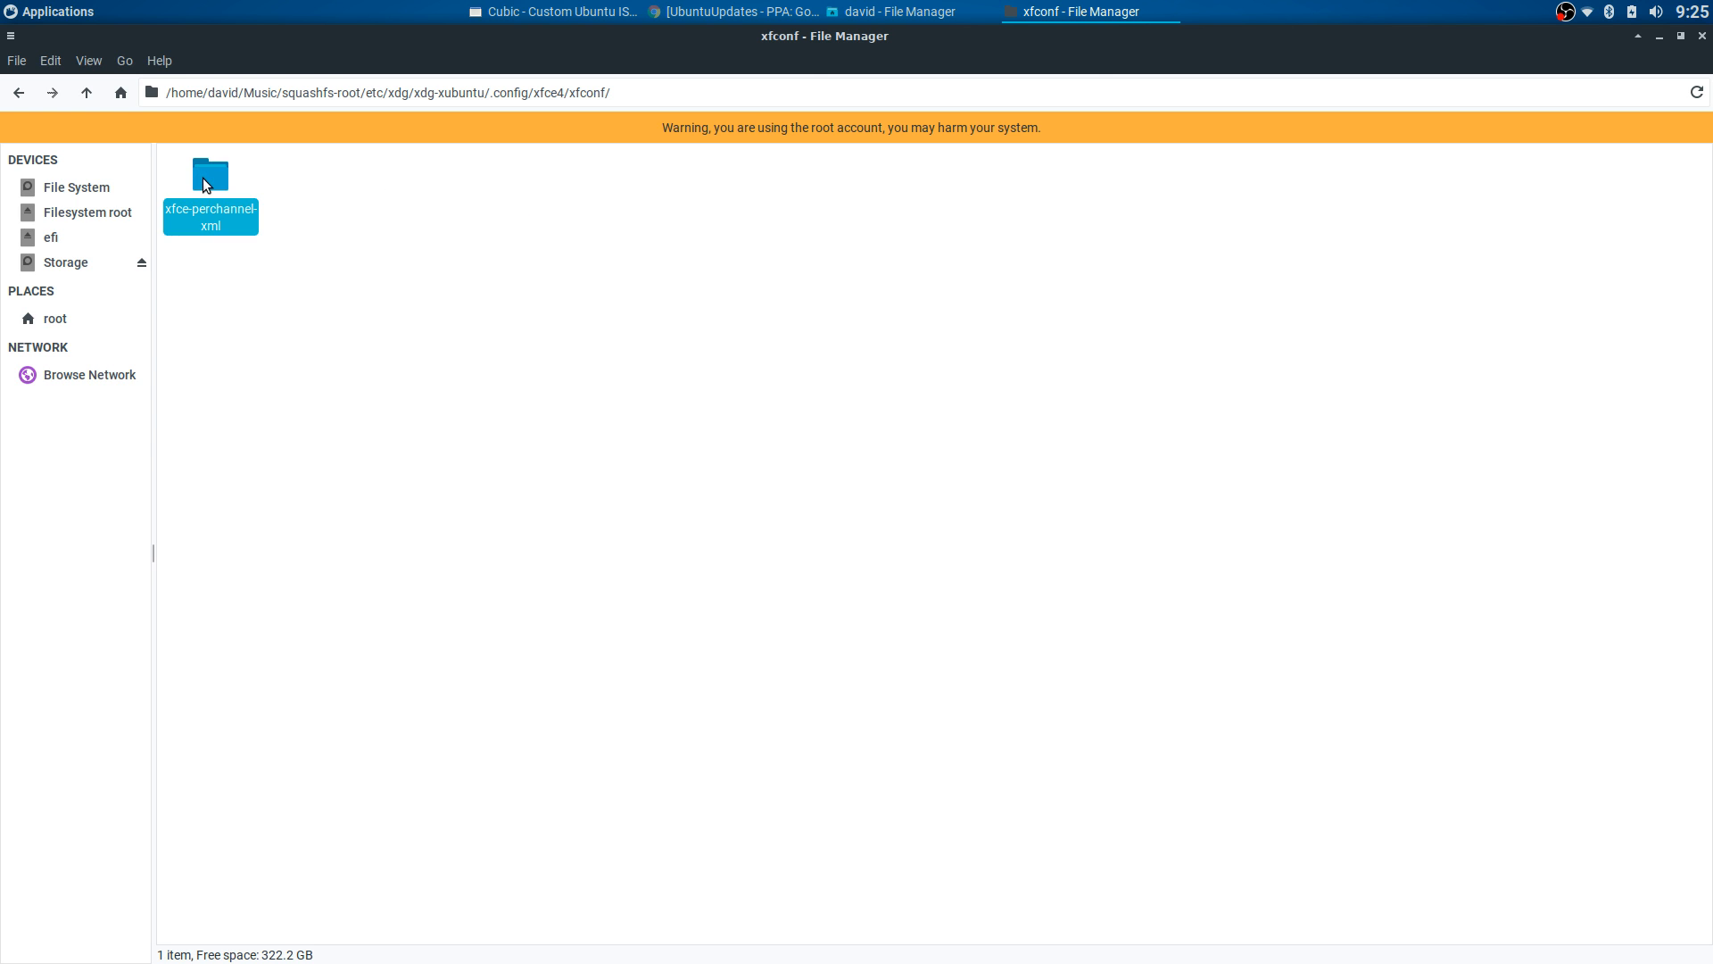
pyautogui.doubleClick(203, 178)
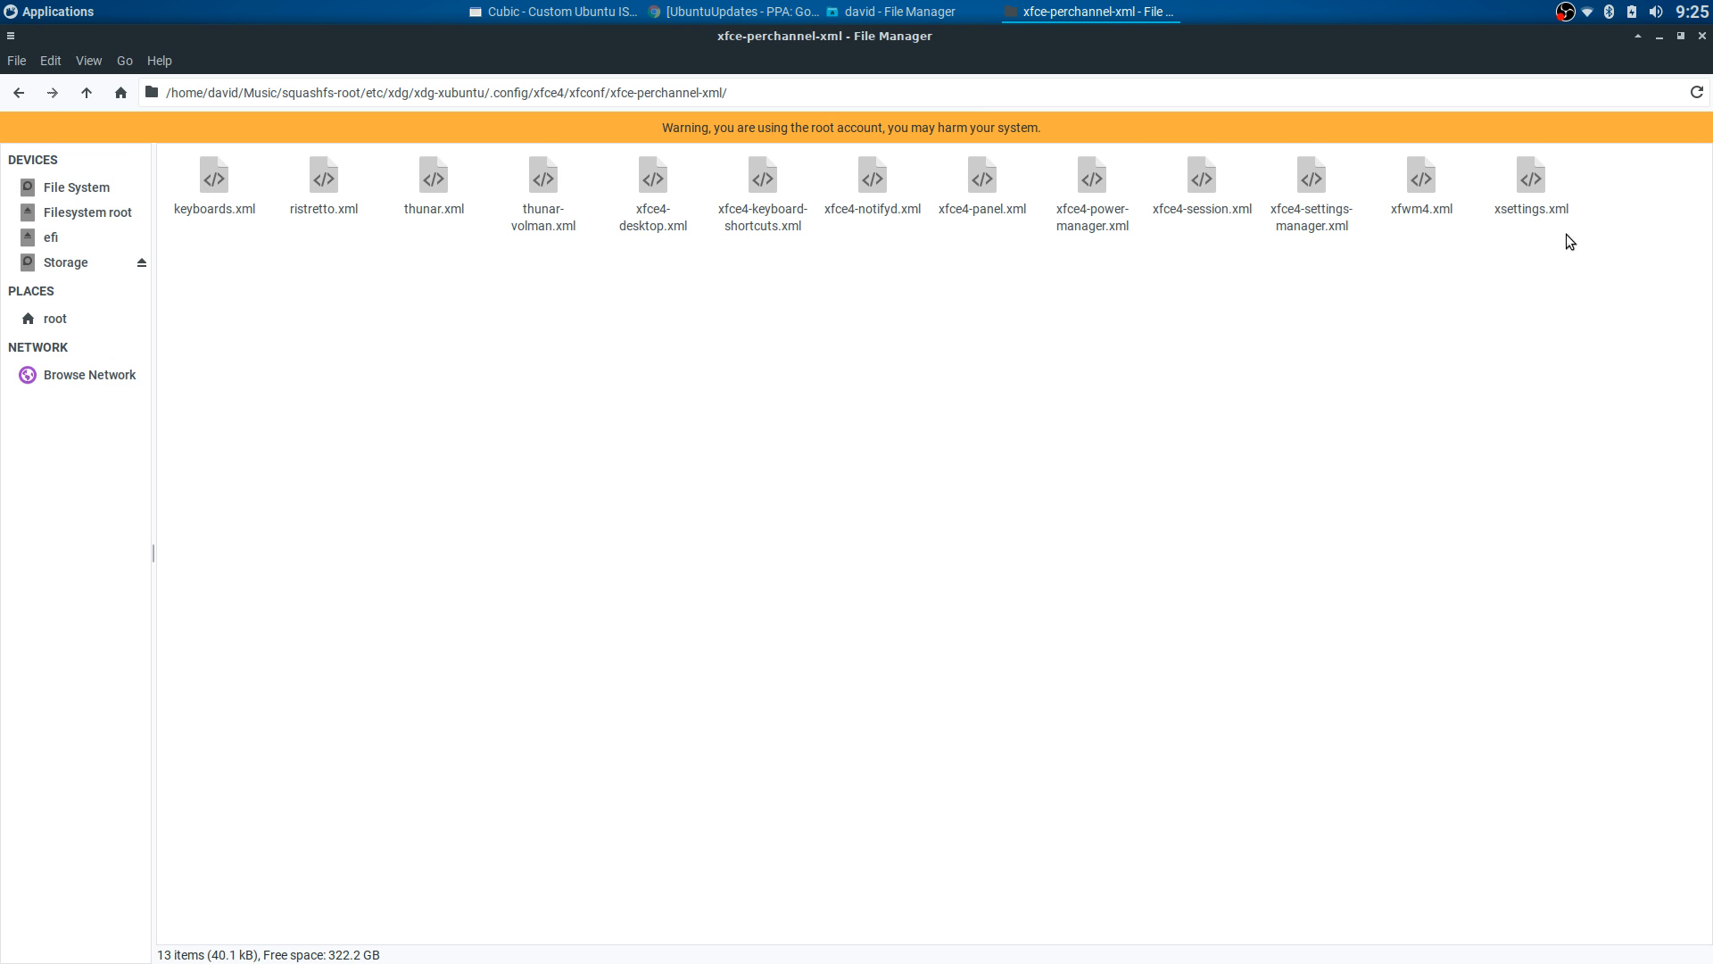
pyautogui.click(19, 93)
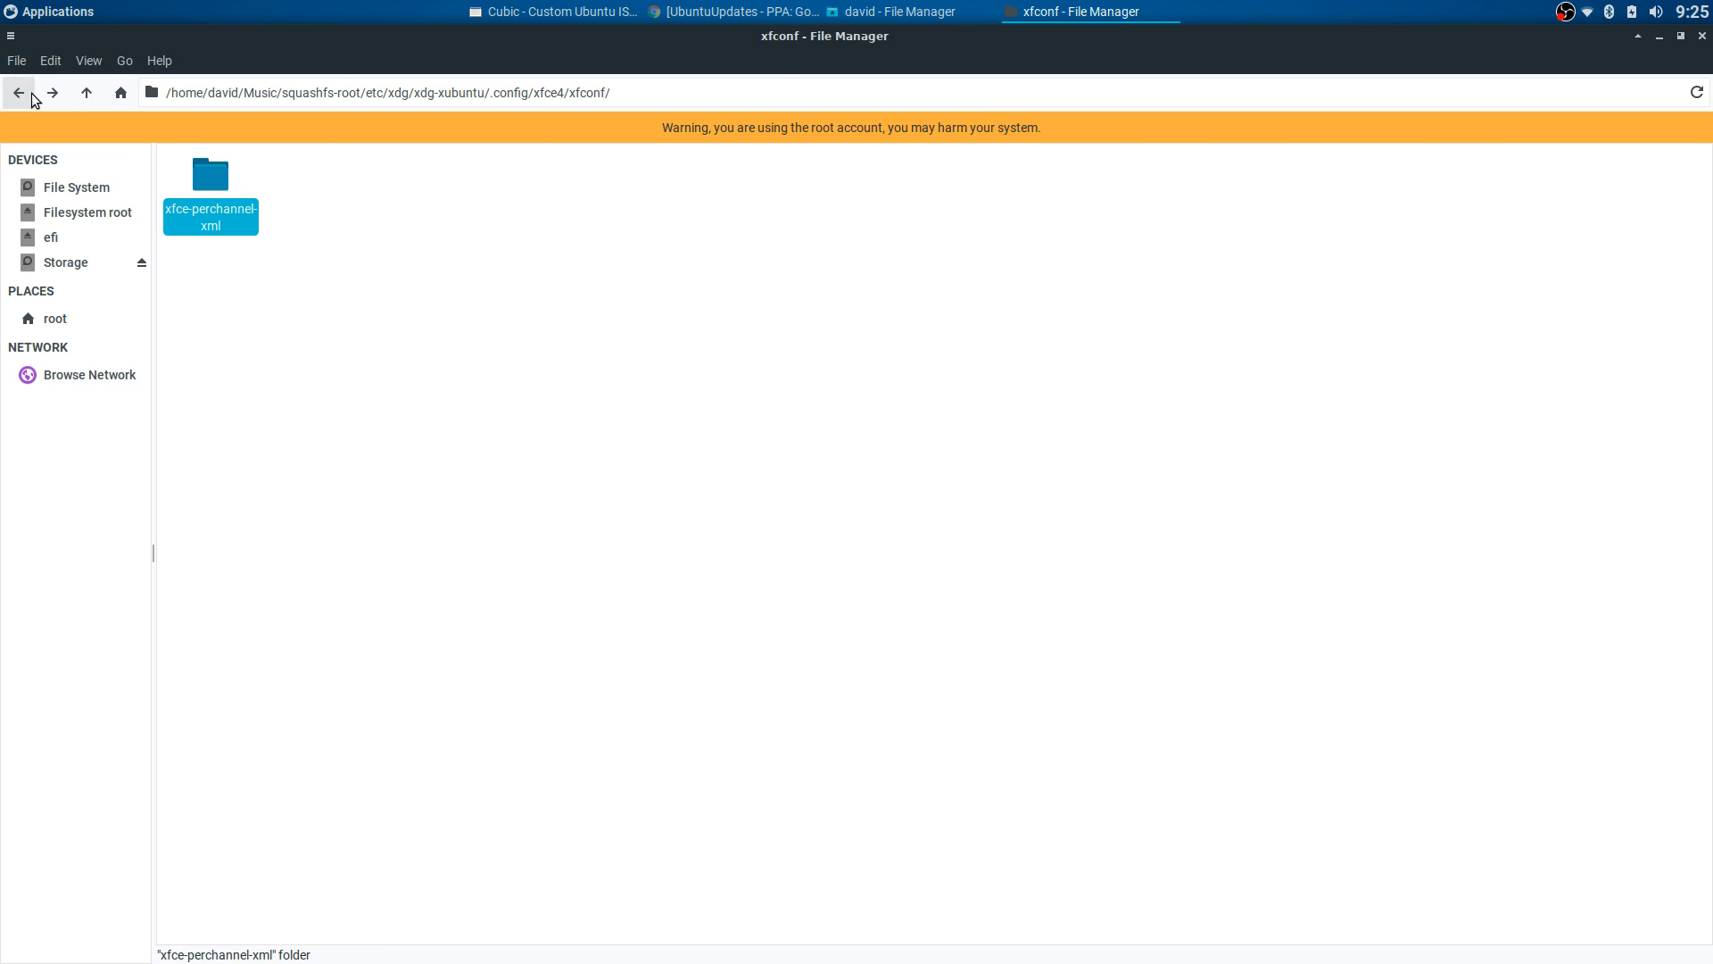
pyautogui.click(19, 93)
pyautogui.click(19, 92)
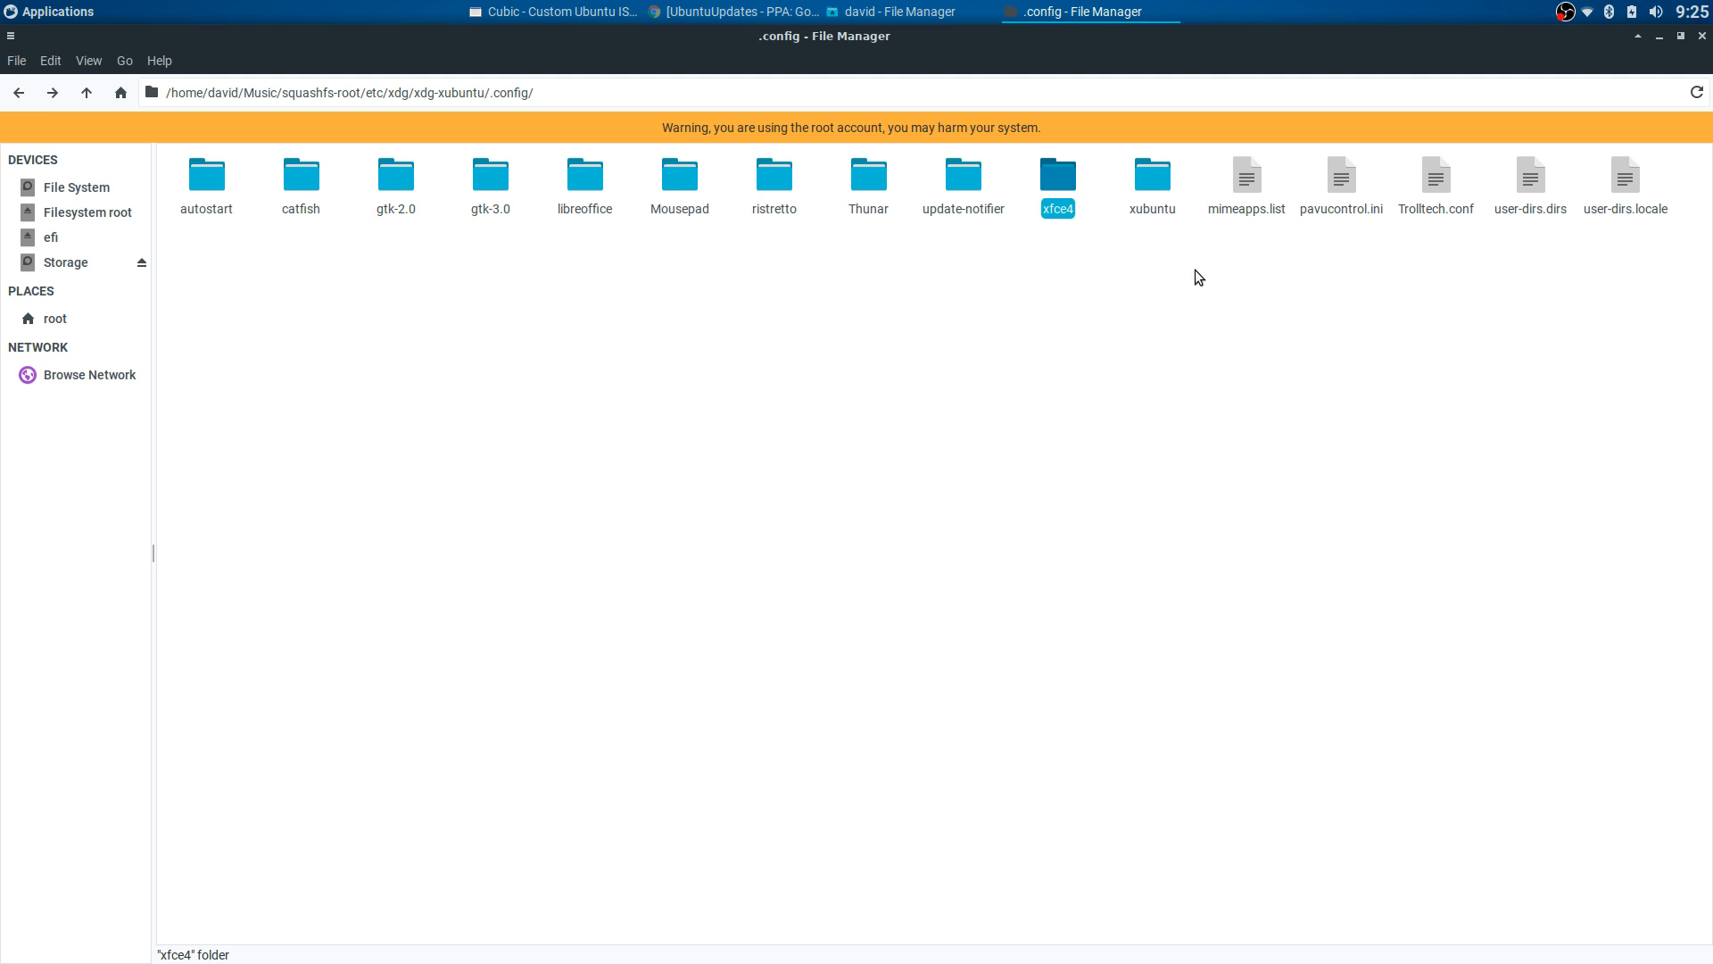
pyautogui.click(19, 93)
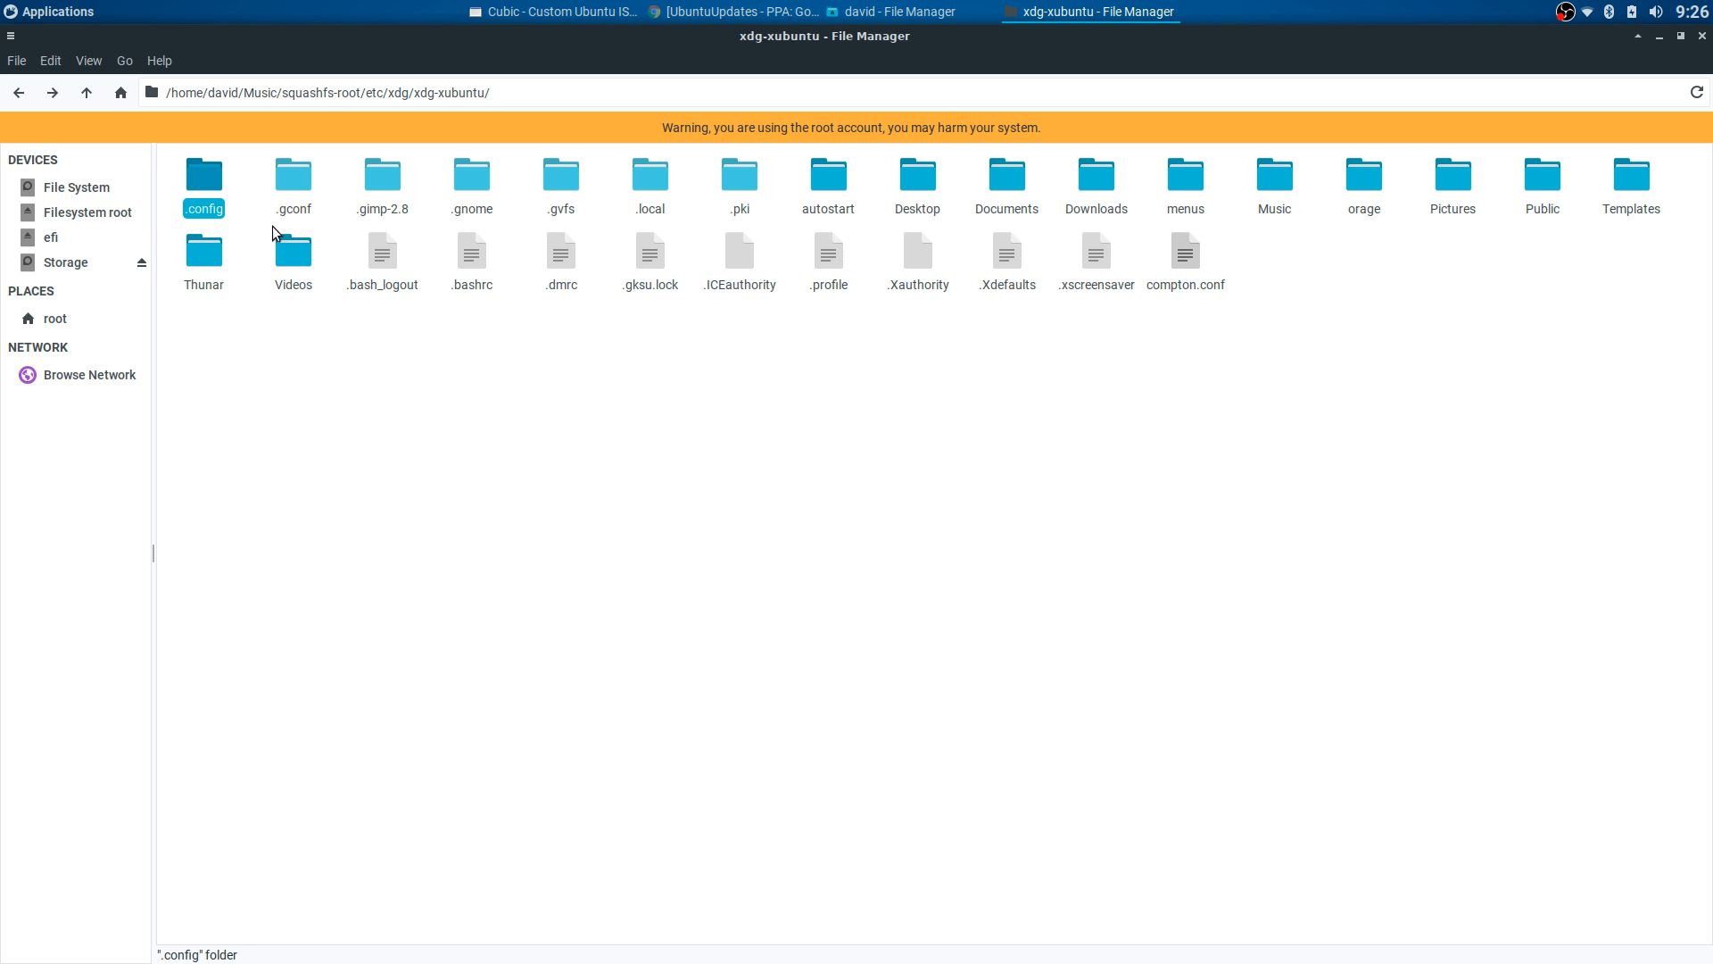
pyautogui.doubleClick(202, 177)
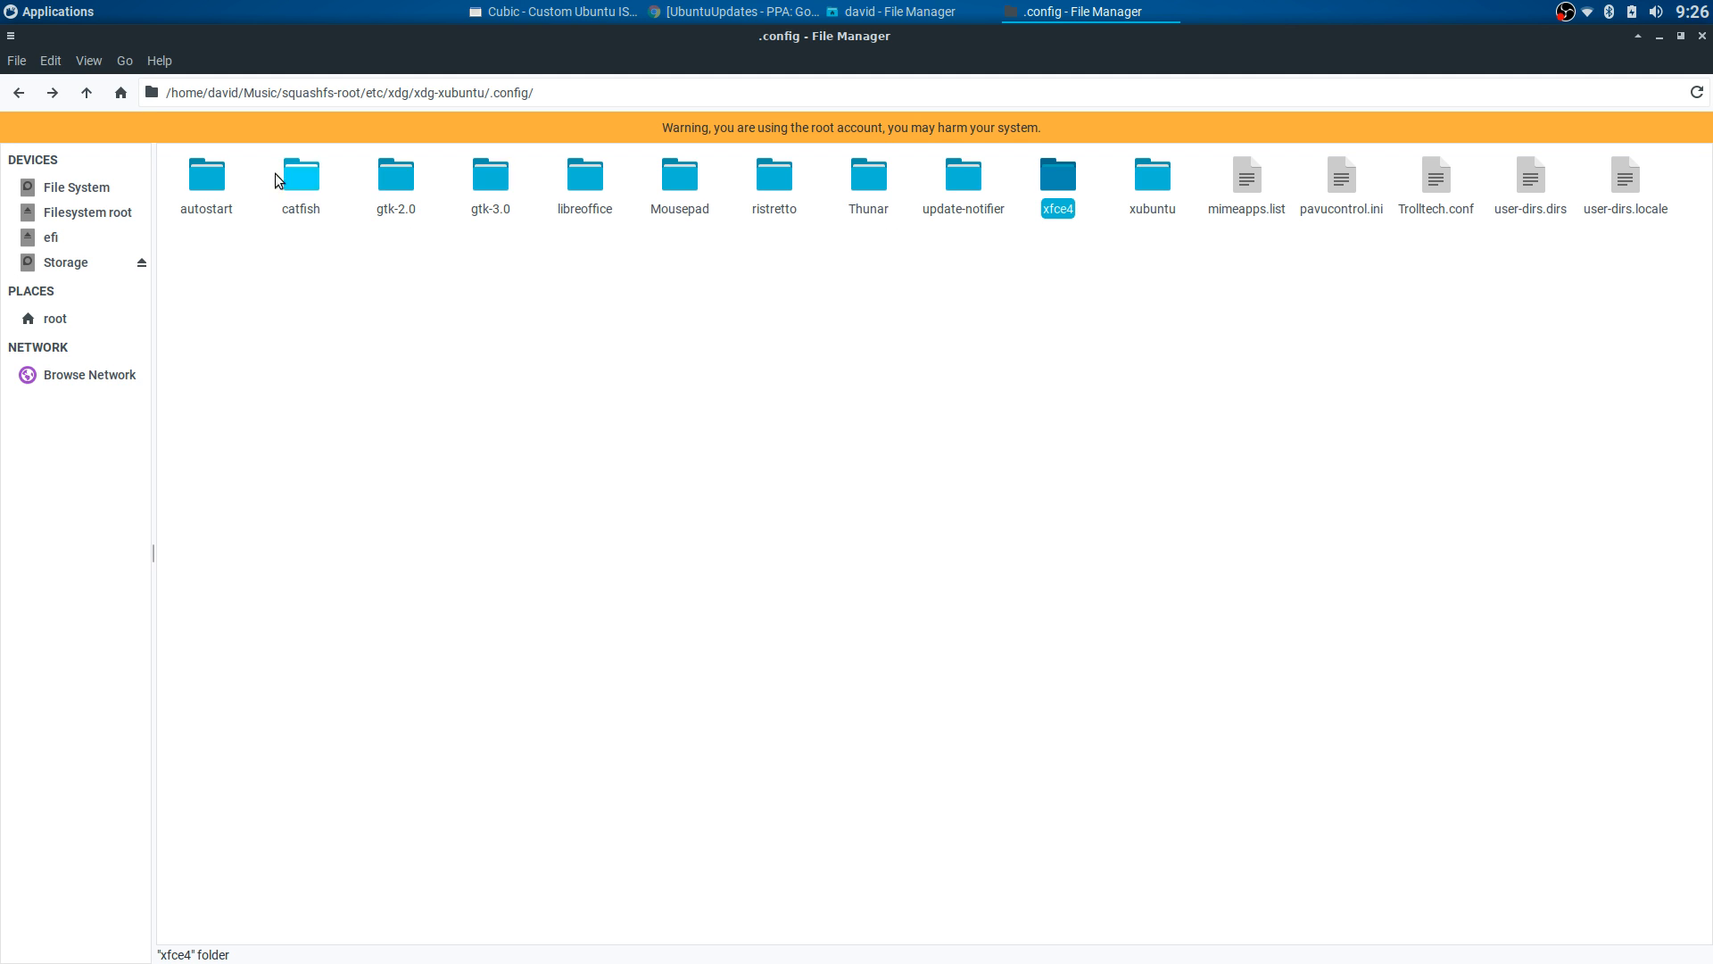
pyautogui.click(18, 95)
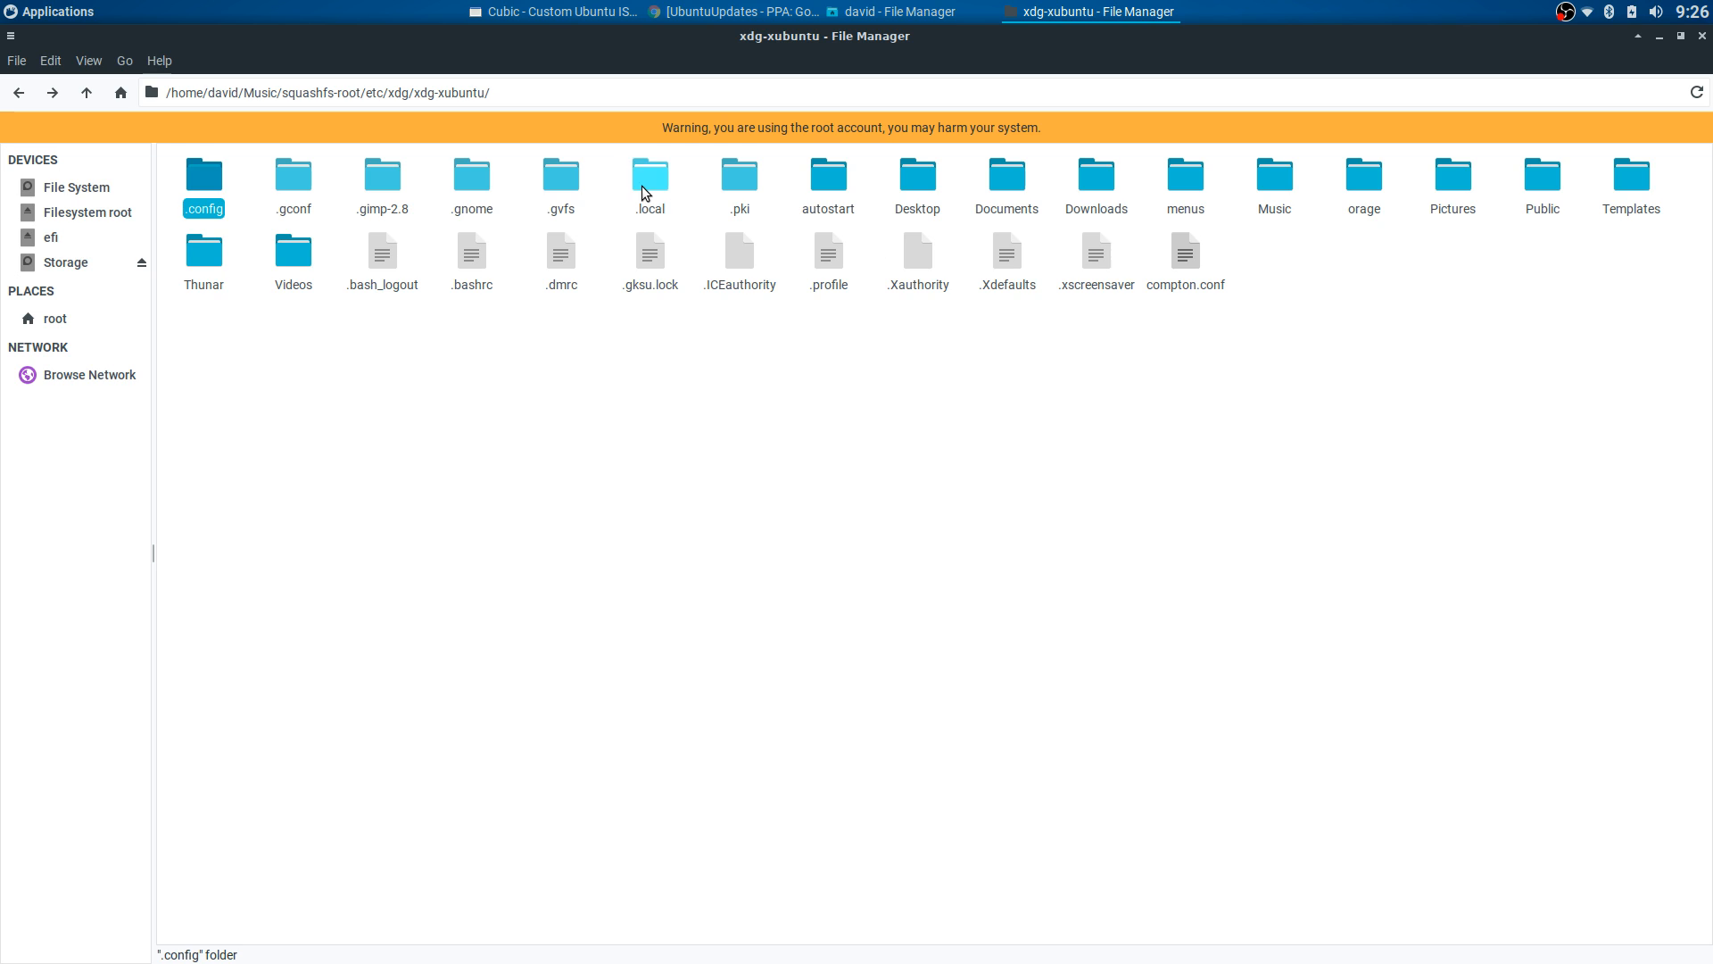
pyautogui.doubleClick(642, 186)
pyautogui.doubleClick(186, 181)
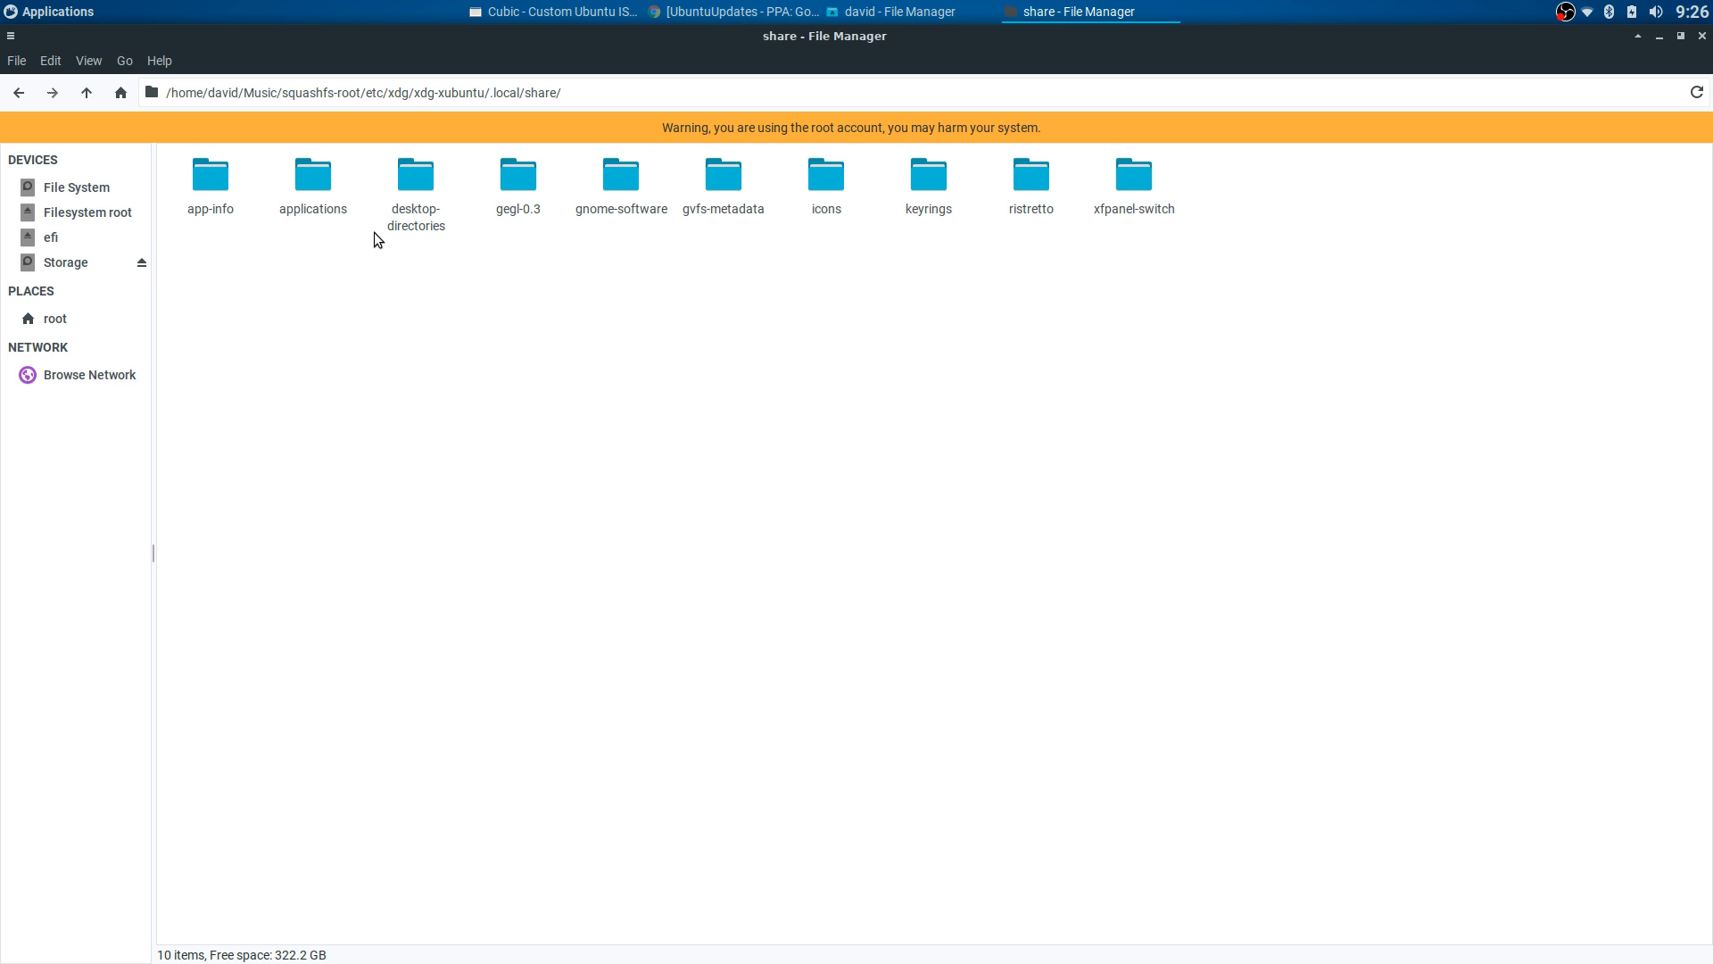
pyautogui.doubleClick(1131, 179)
pyautogui.click(20, 93)
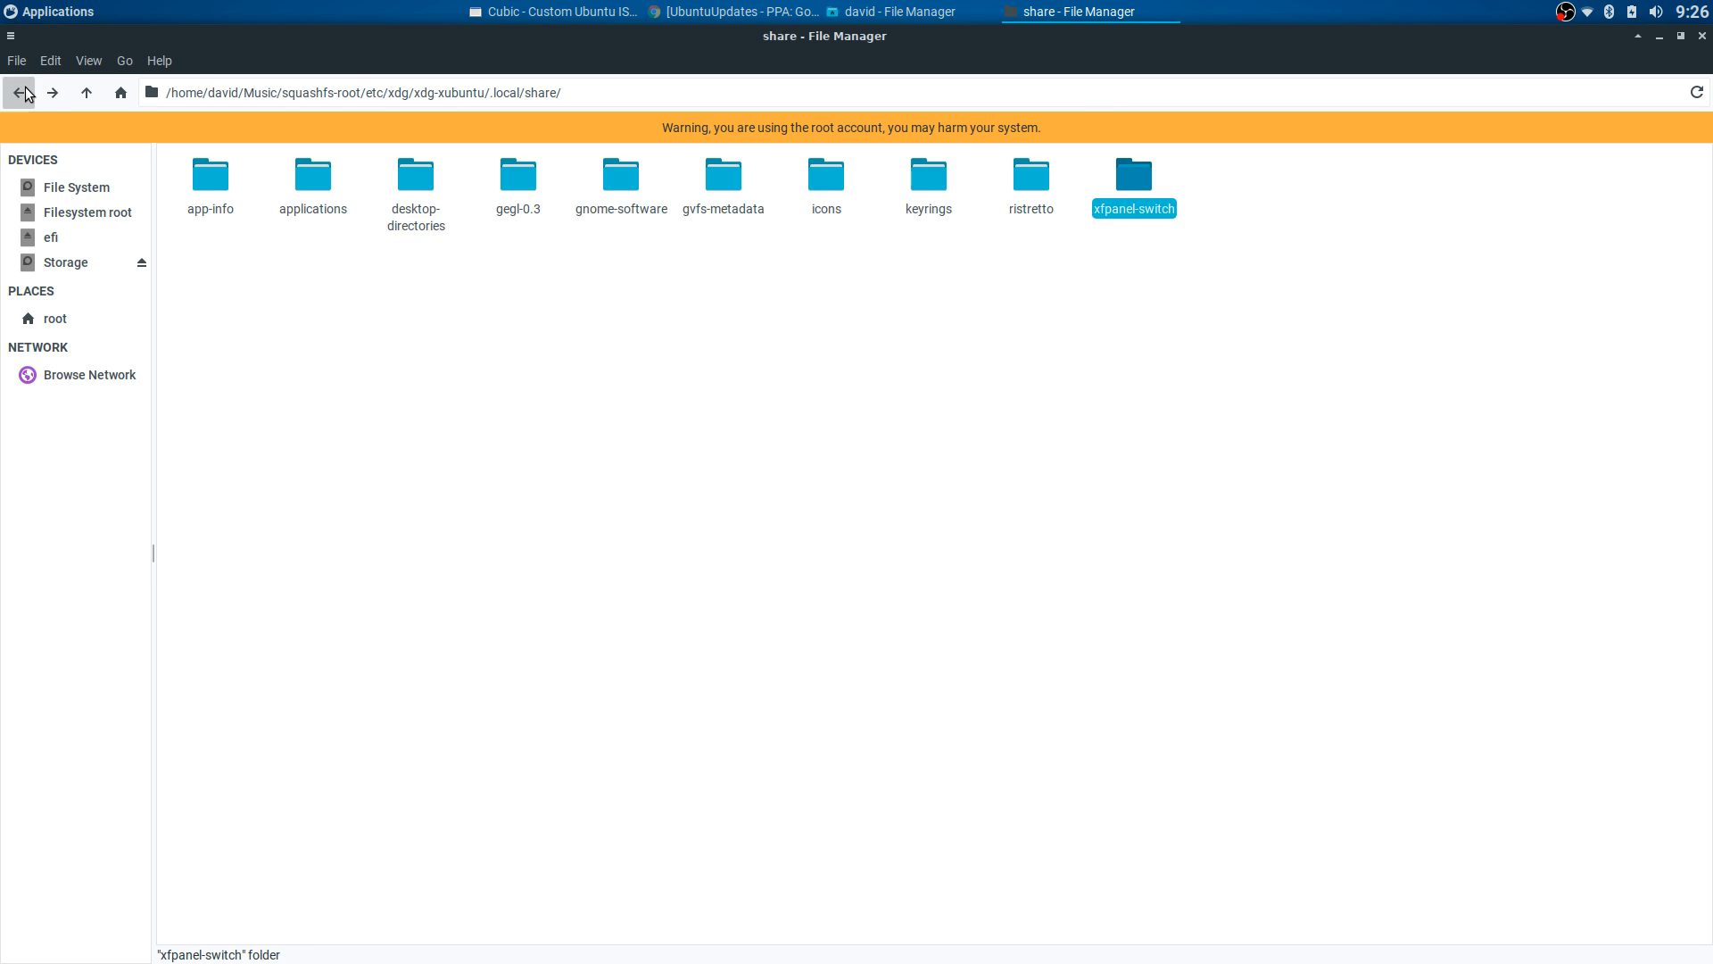
pyautogui.click(20, 93)
pyautogui.click(20, 93)
pyautogui.click(598, 217)
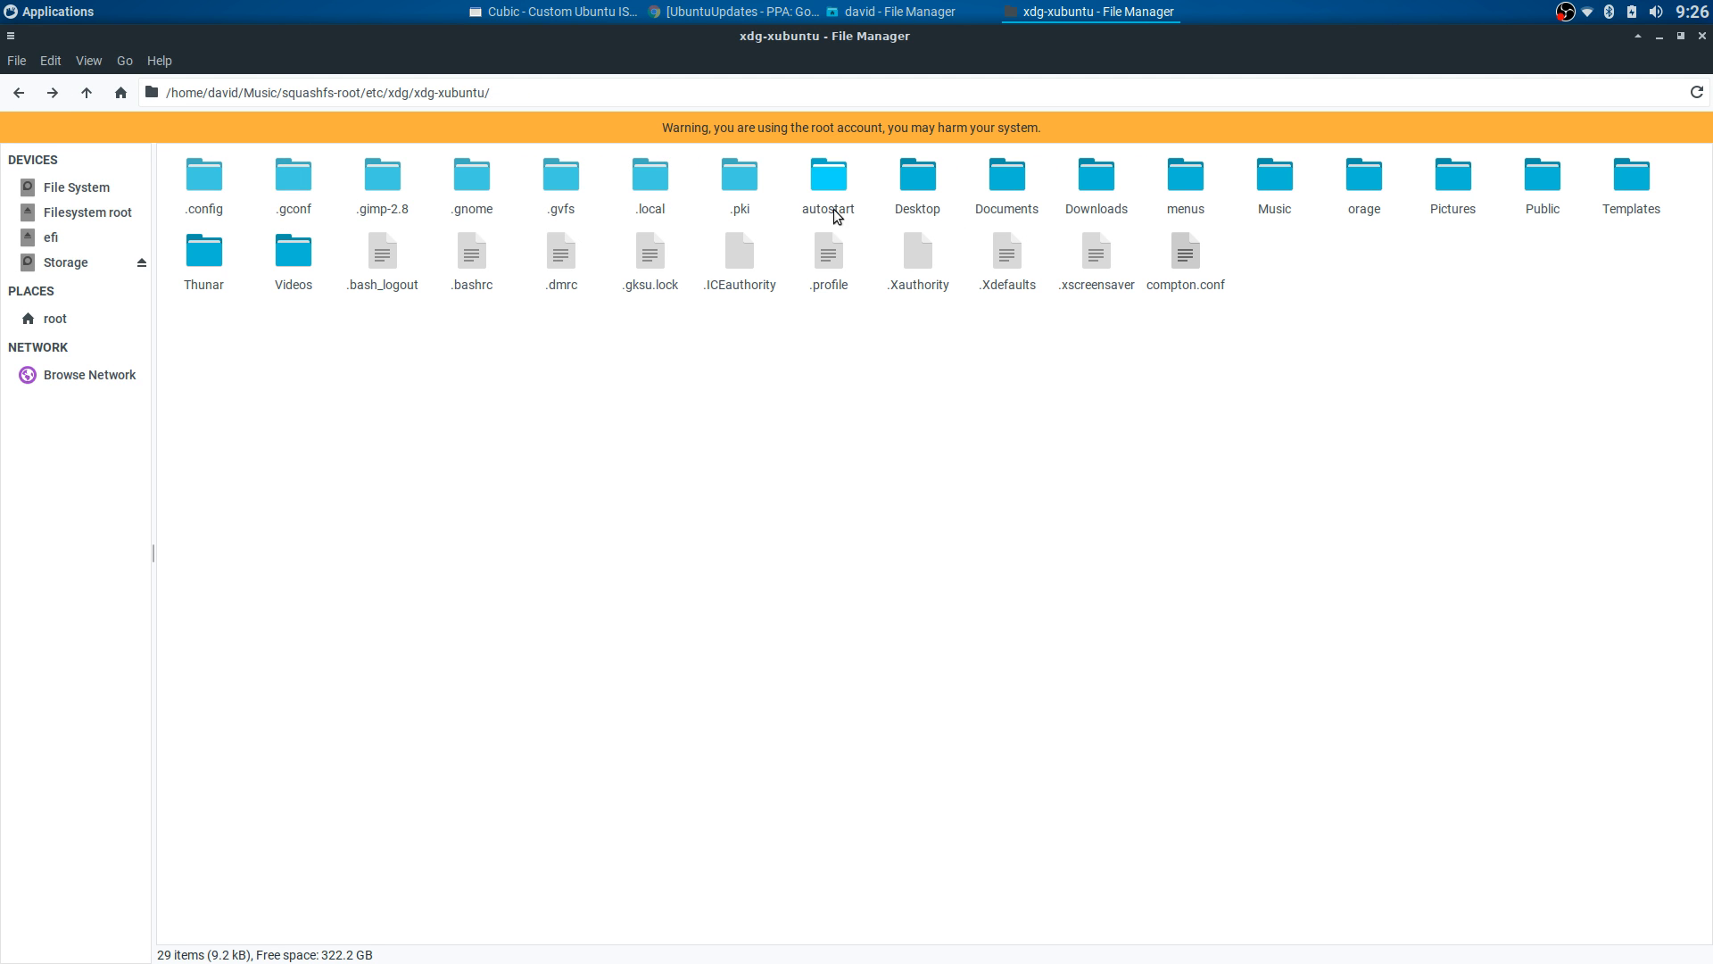
# - Go back up from xdg-xubuntu through xdg and etc to squashfs-root
pyautogui.click(21, 94)
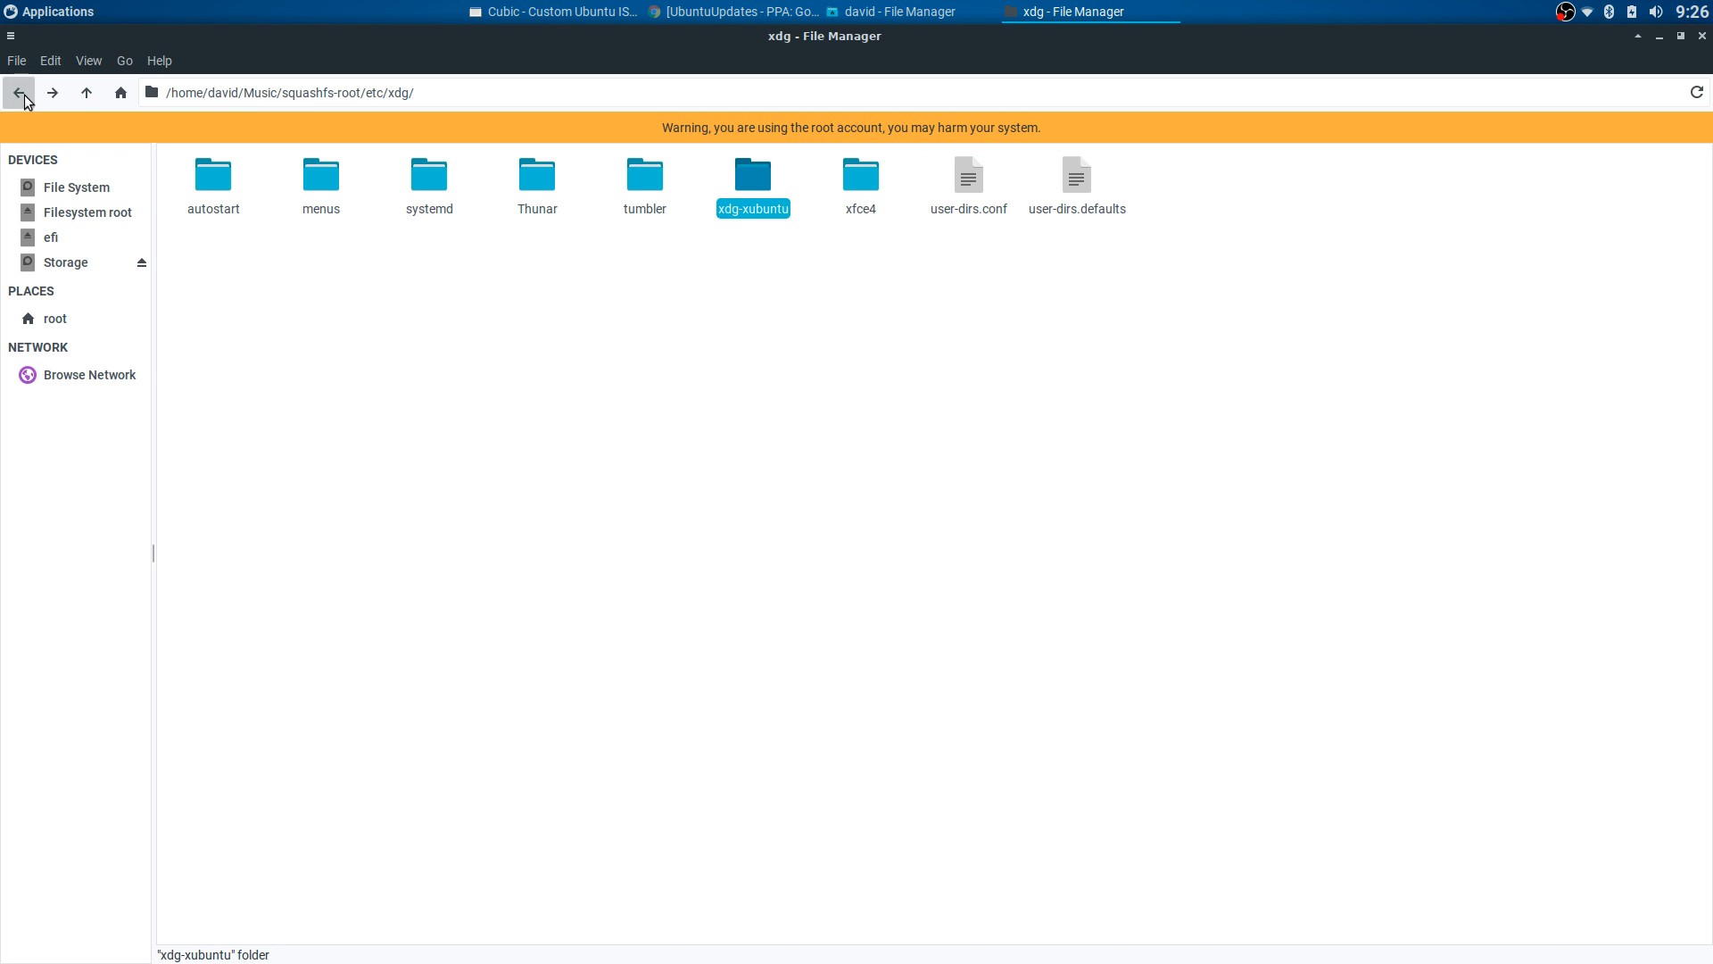
pyautogui.click(24, 98)
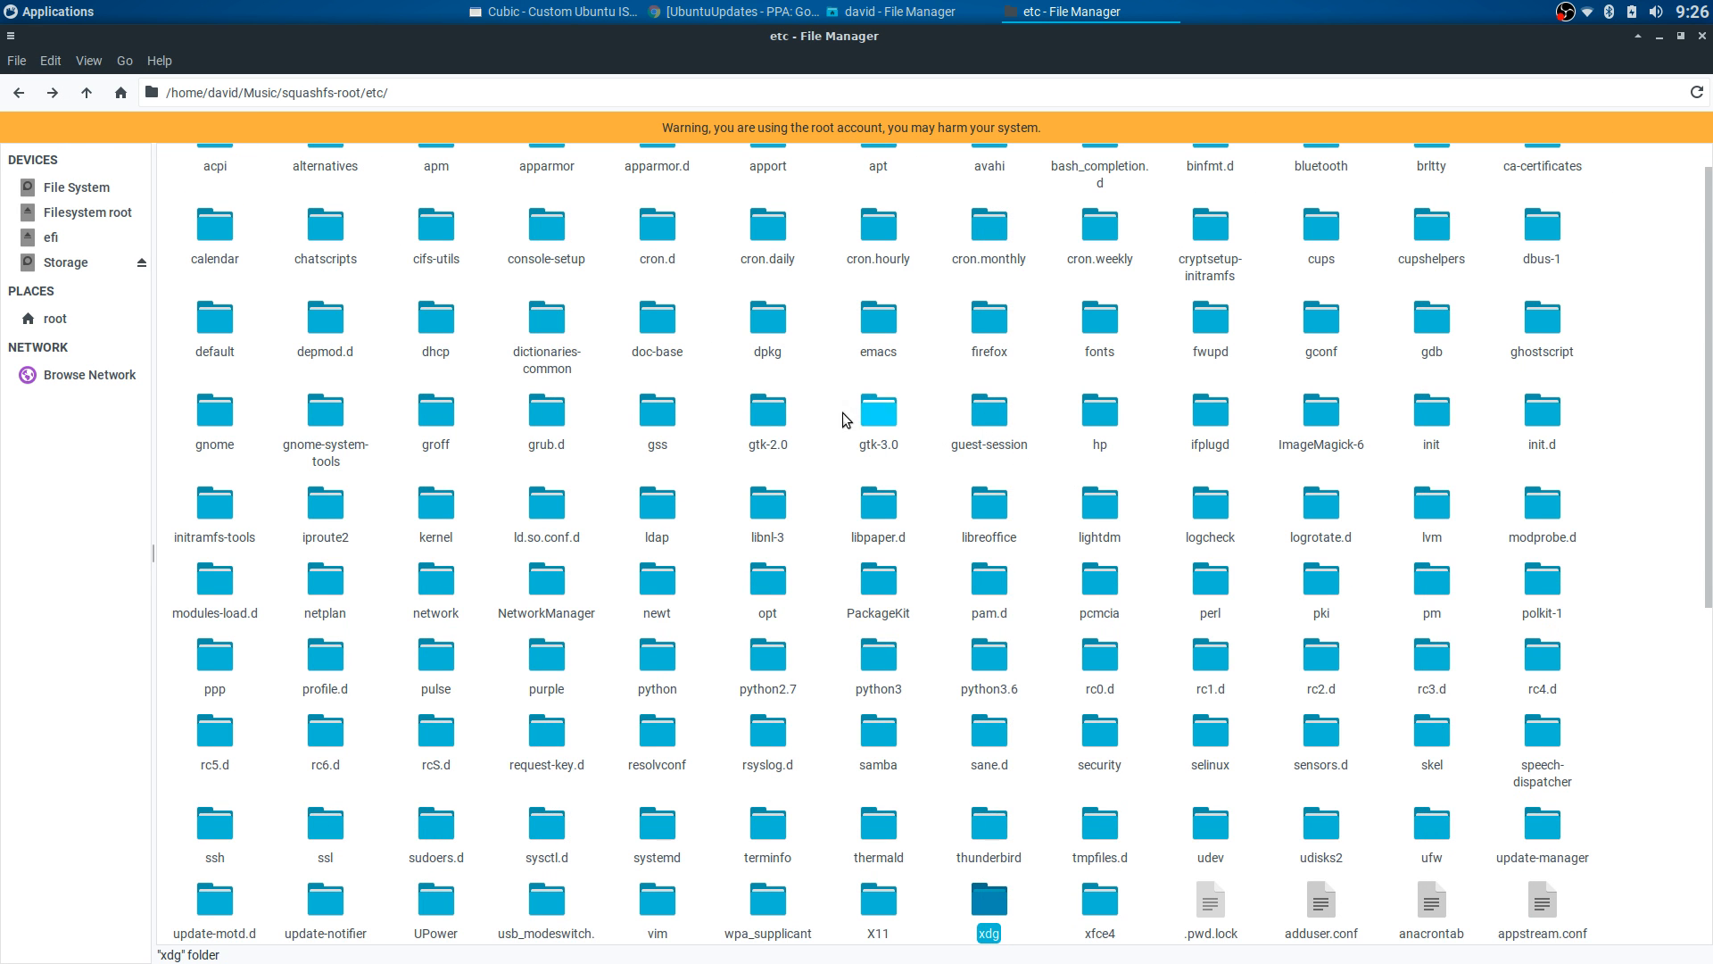
pyautogui.scroll(1, 500, 294)
pyautogui.click(18, 95)
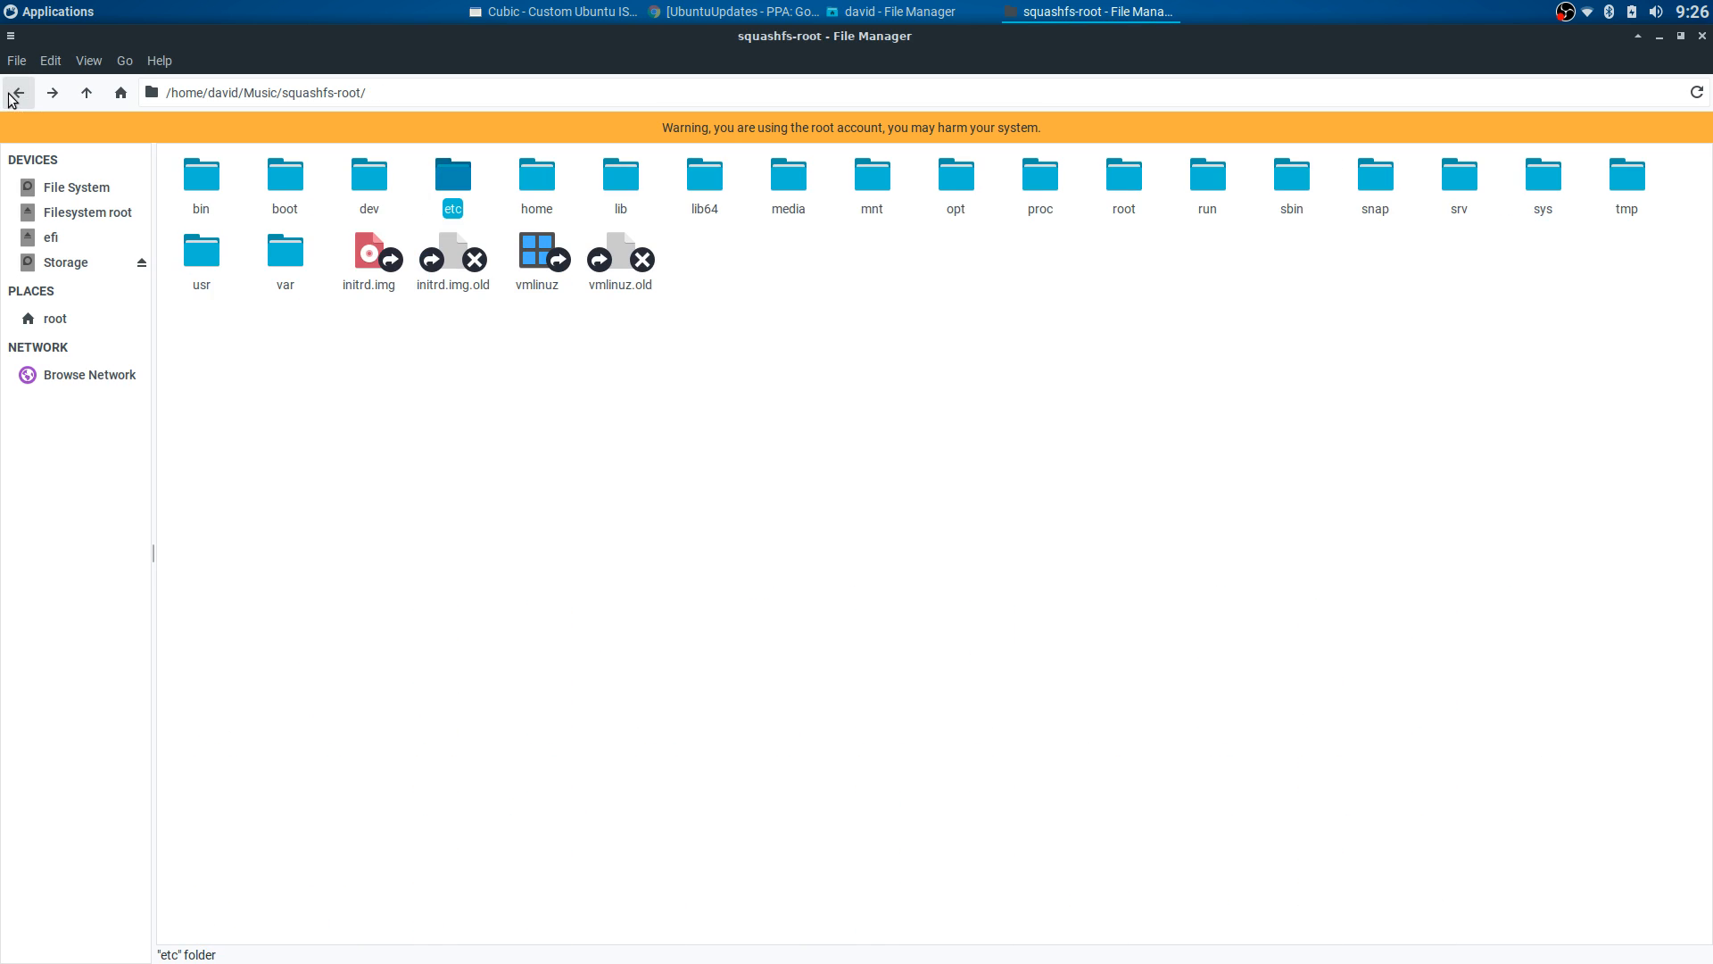
pyautogui.click(1269, 286)
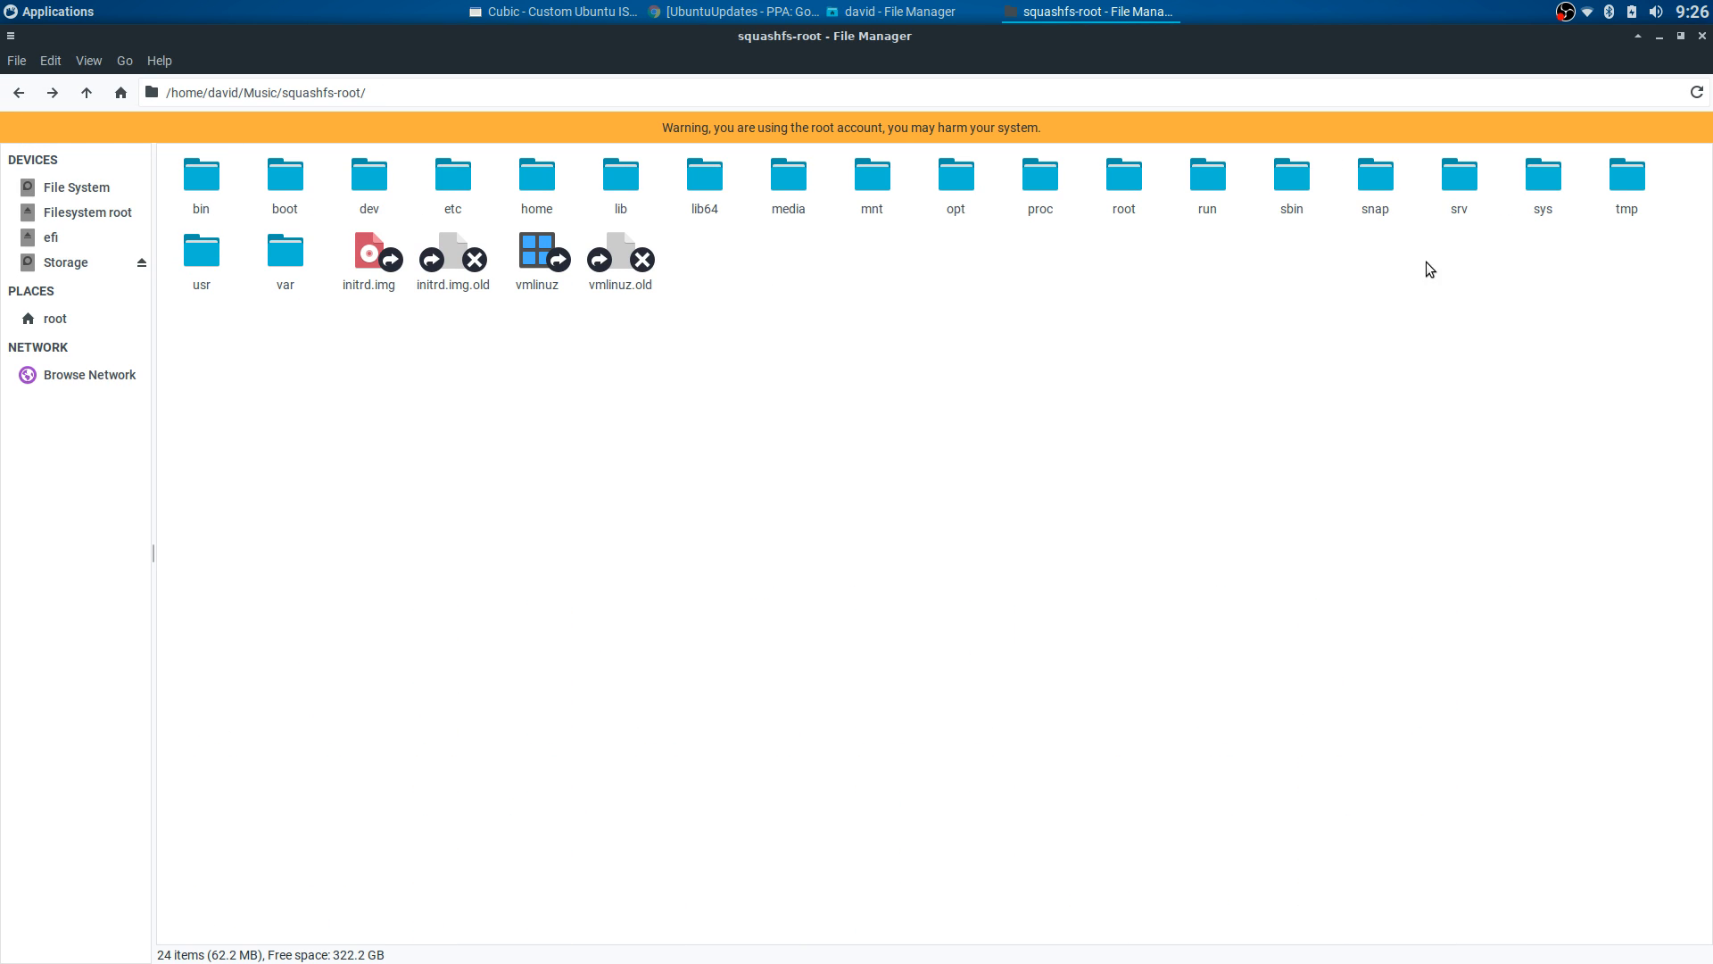
# - Open usr/share/xfpanel-switch/layouts with its five archives, then switch to the home-folder window
pyautogui.doubleClick(210, 251)
pyautogui.doubleClick(497, 183)
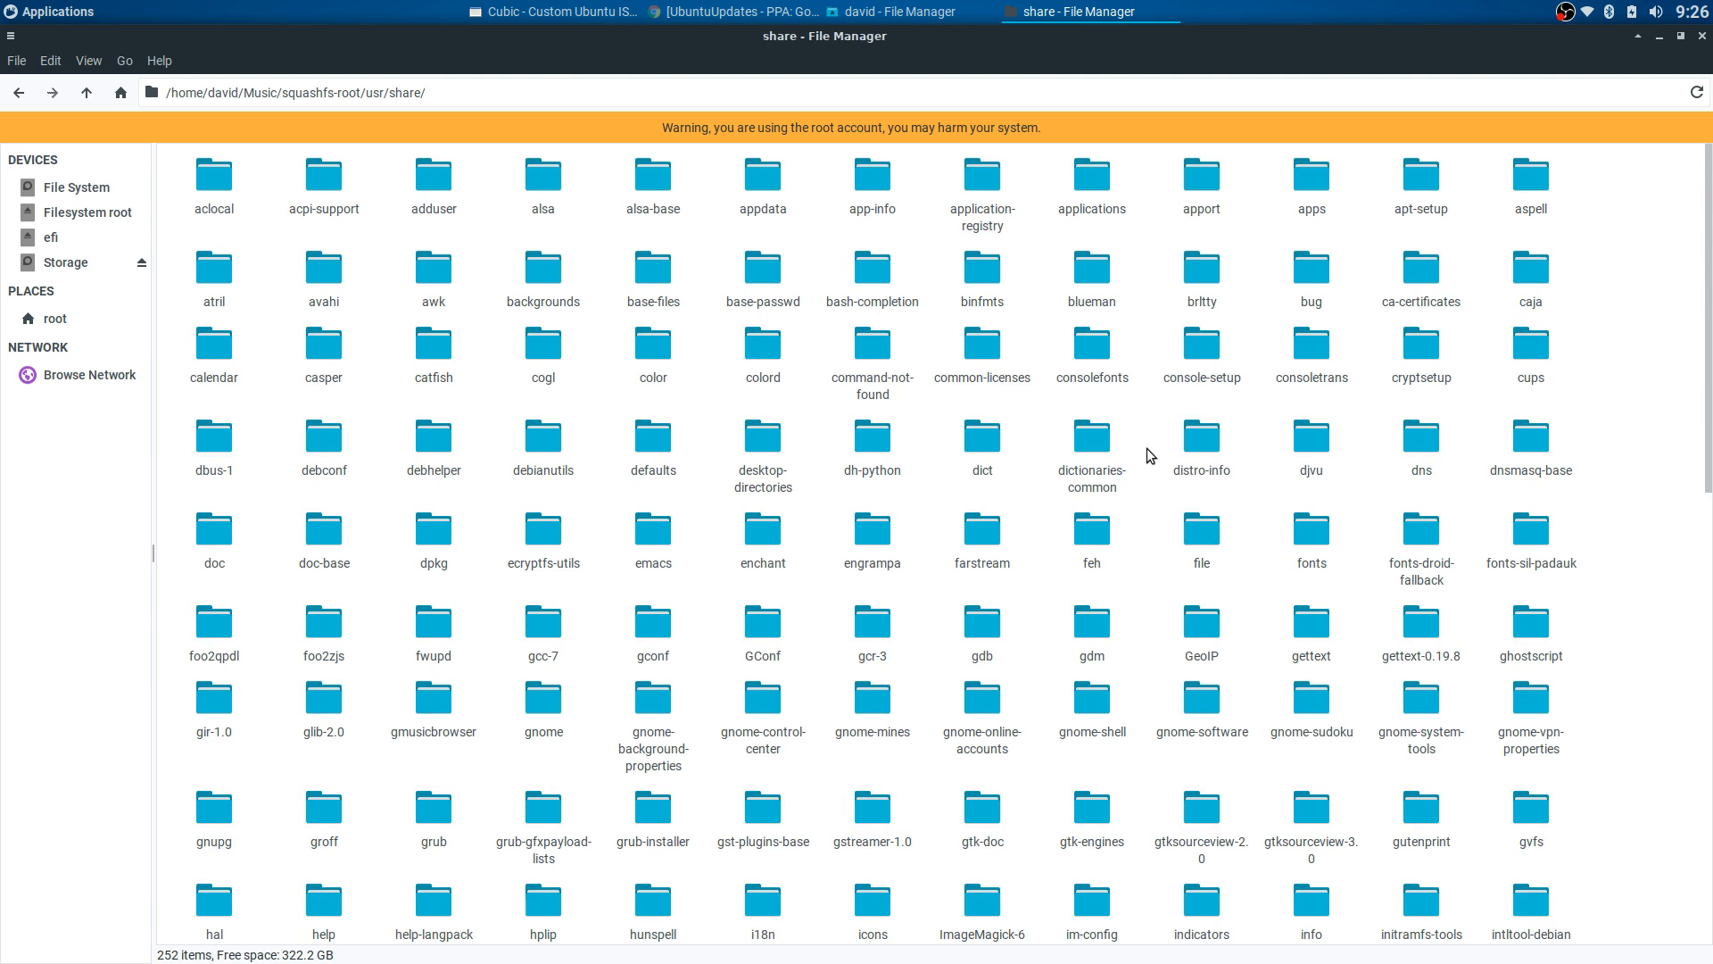
pyautogui.scroll(-10, 1147, 450)
pyautogui.doubleClick(873, 797)
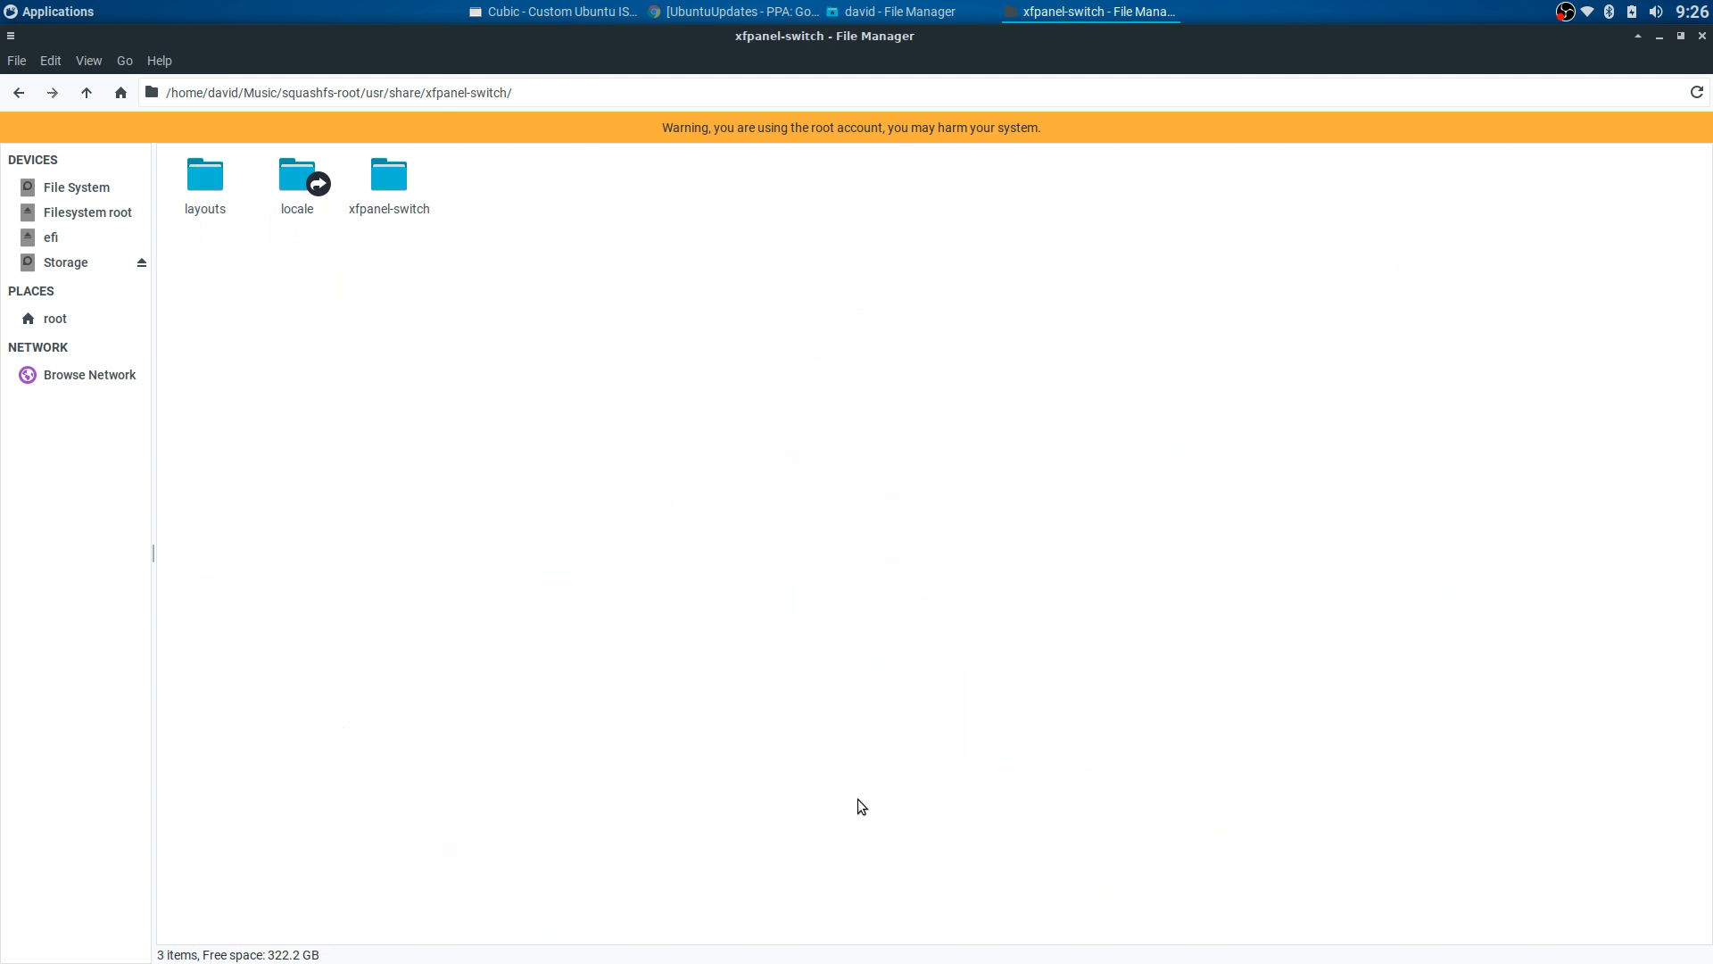
pyautogui.doubleClick(211, 183)
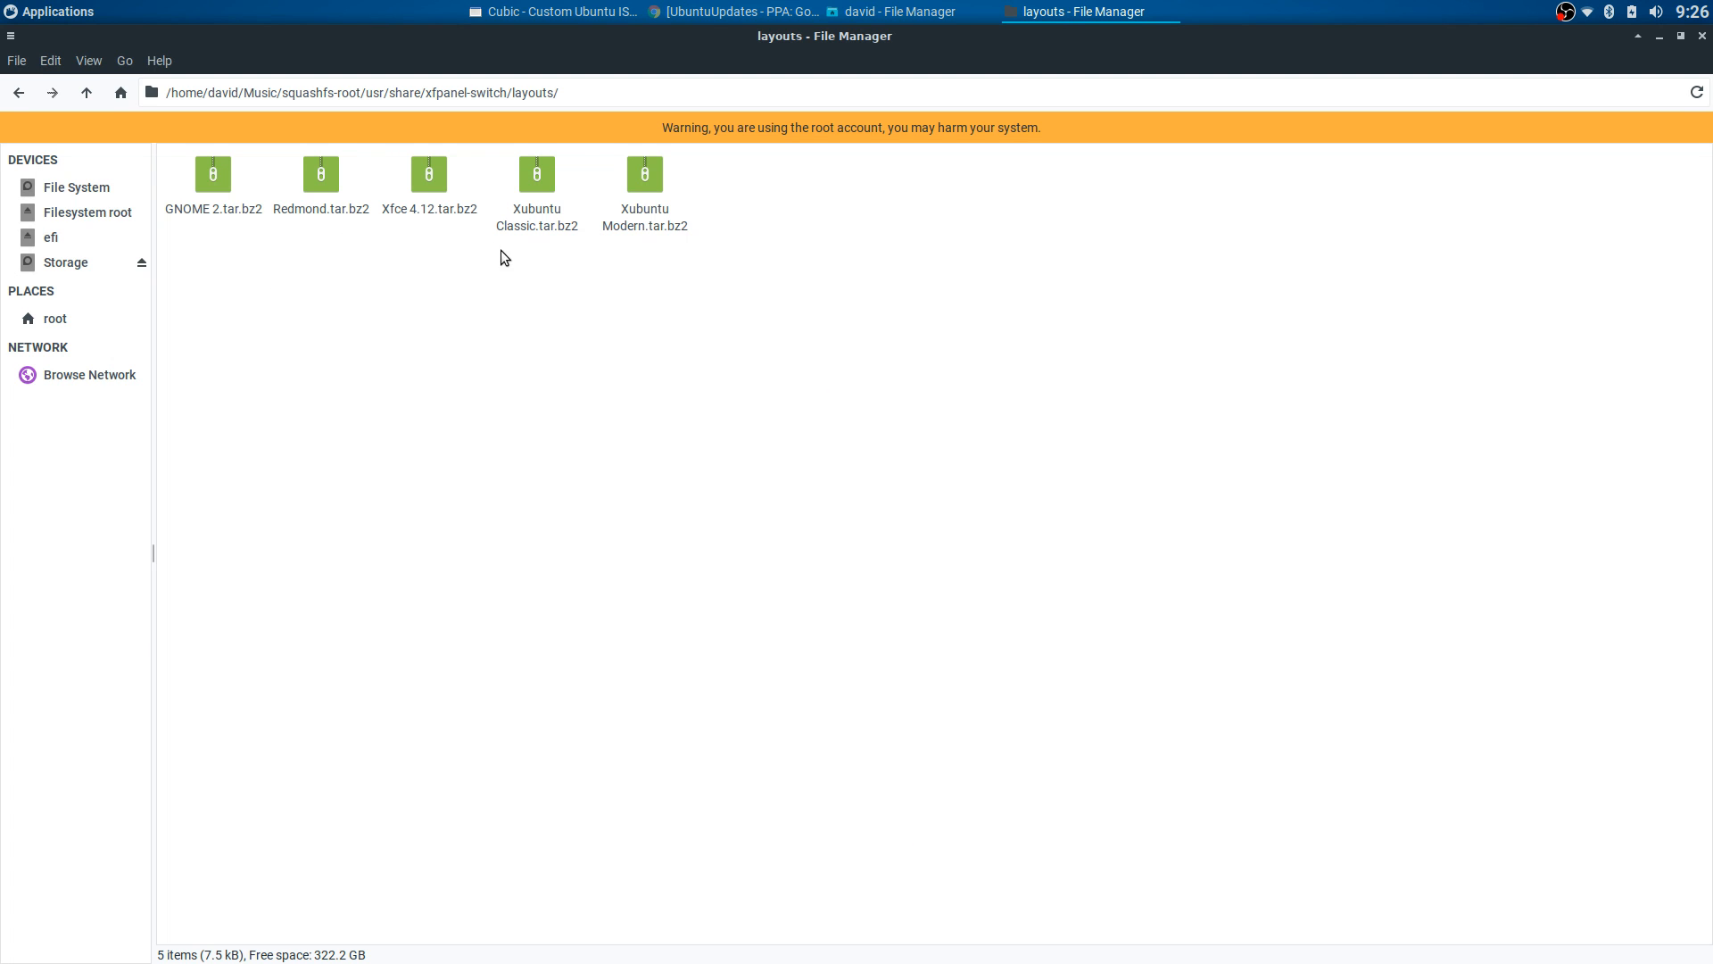
pyautogui.click(879, 13)
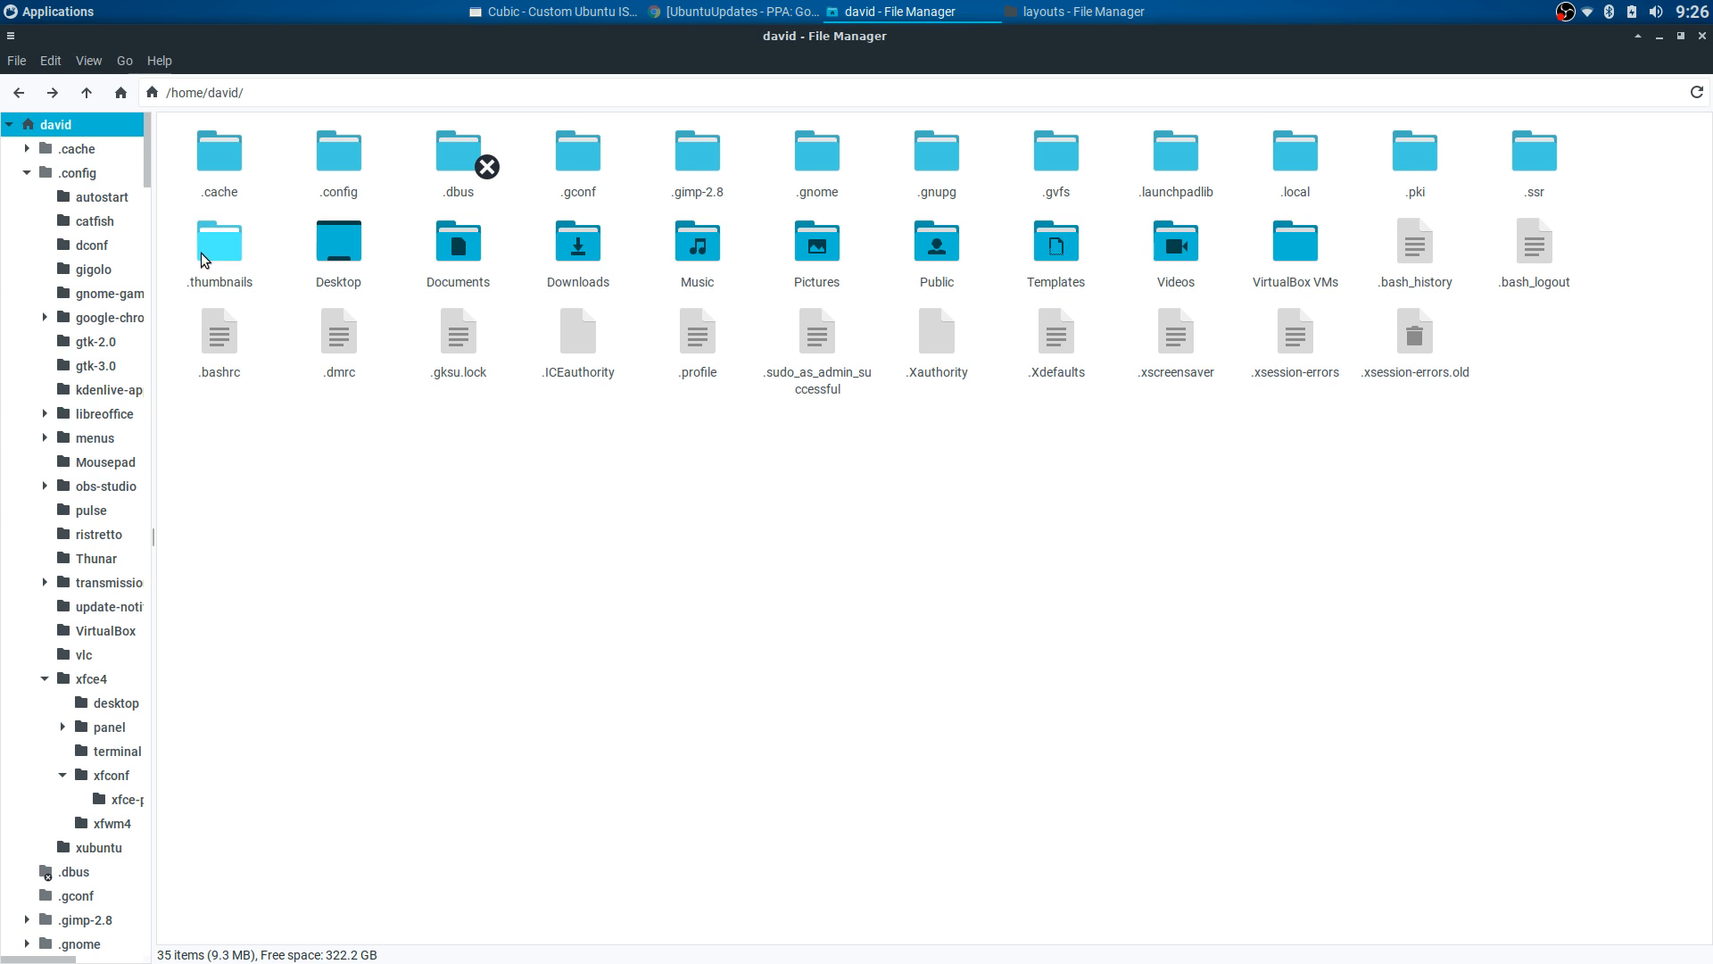
# - Browse from the home folder through Downloads and Documents into the project's squashfs-root
pyautogui.doubleClick(585, 258)
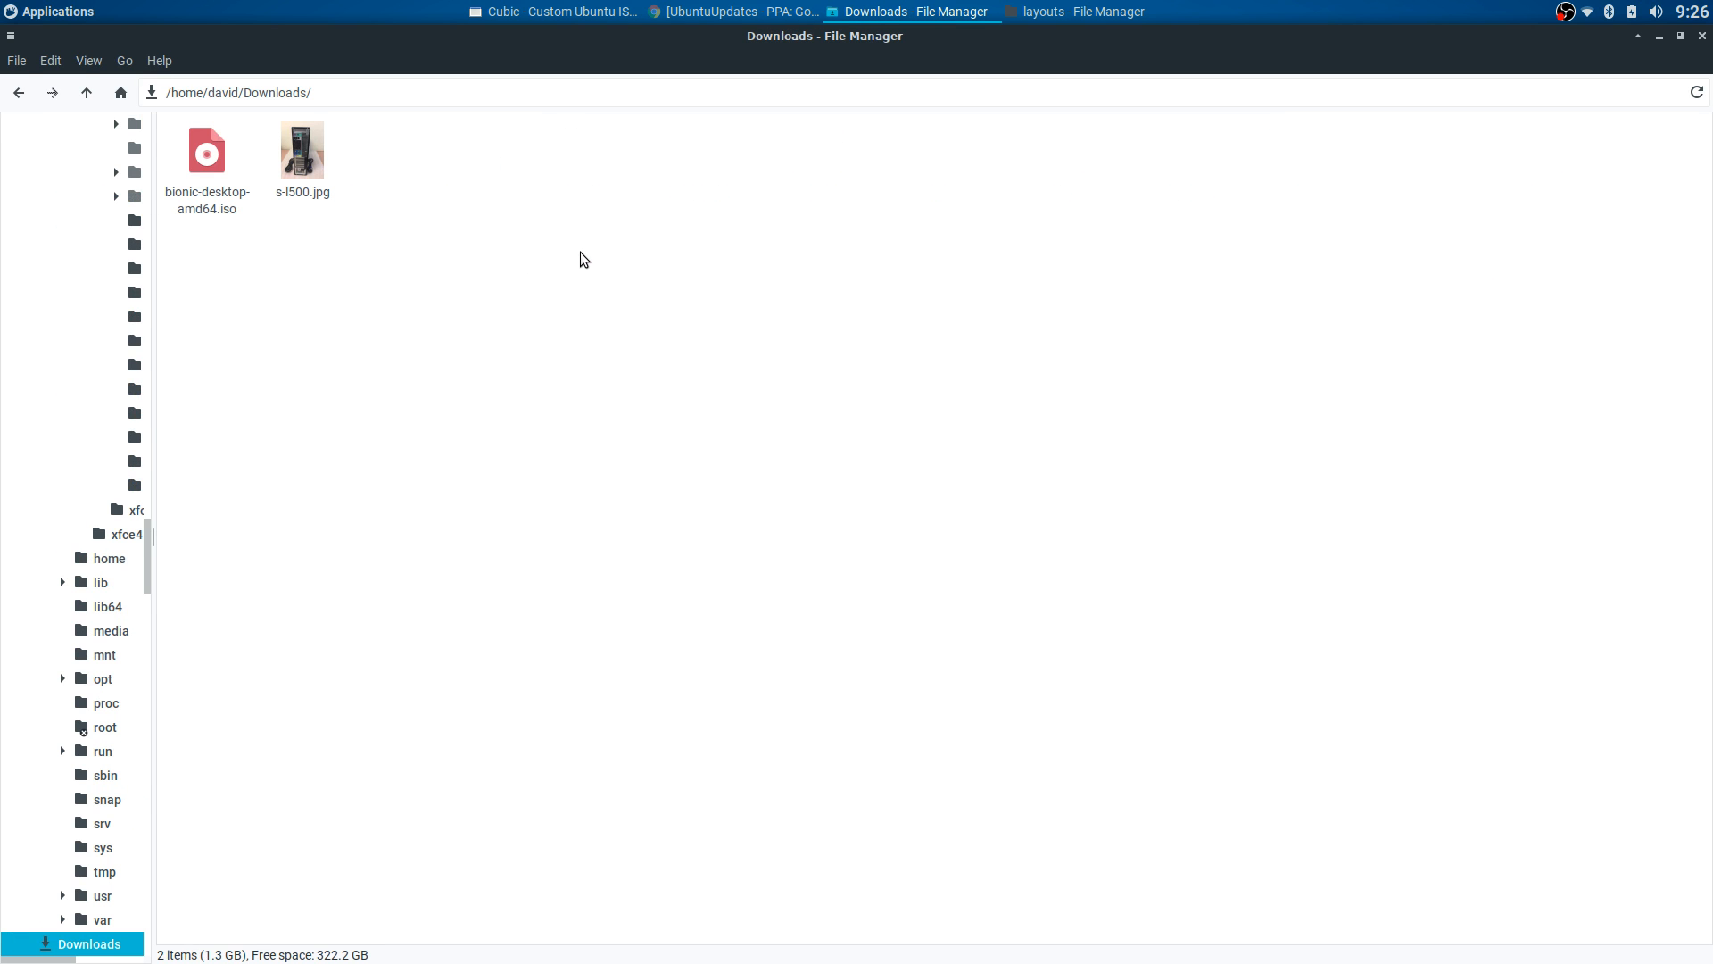
pyautogui.click(19, 93)
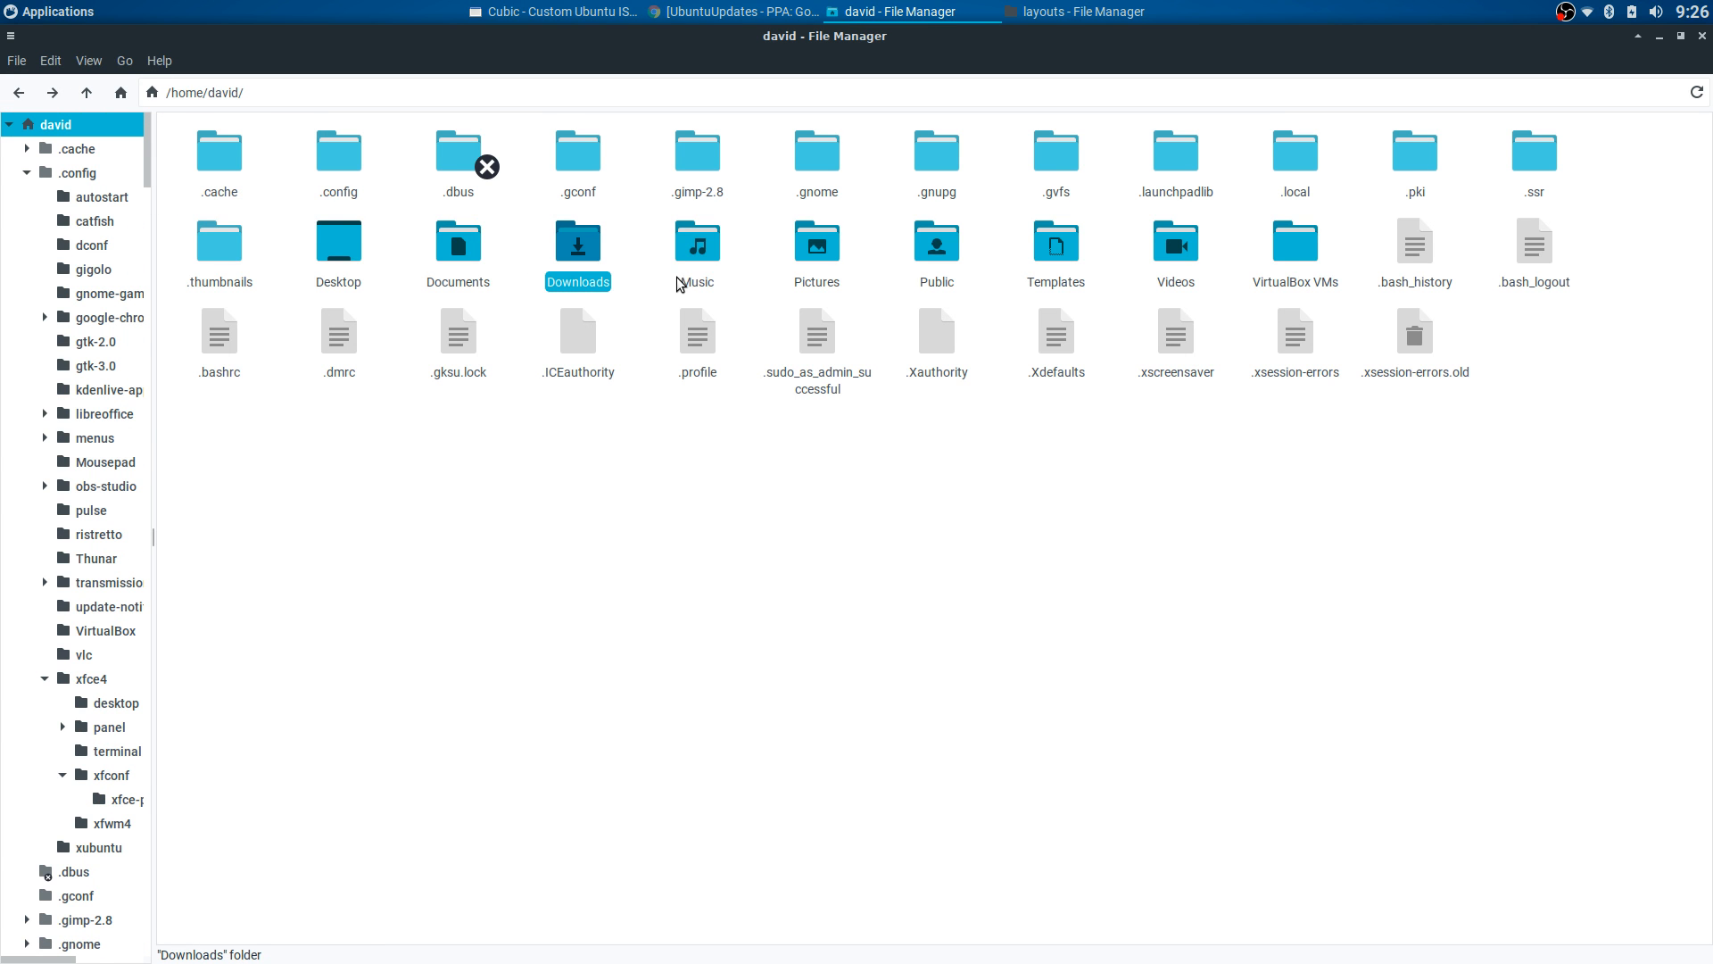
pyautogui.doubleClick(458, 250)
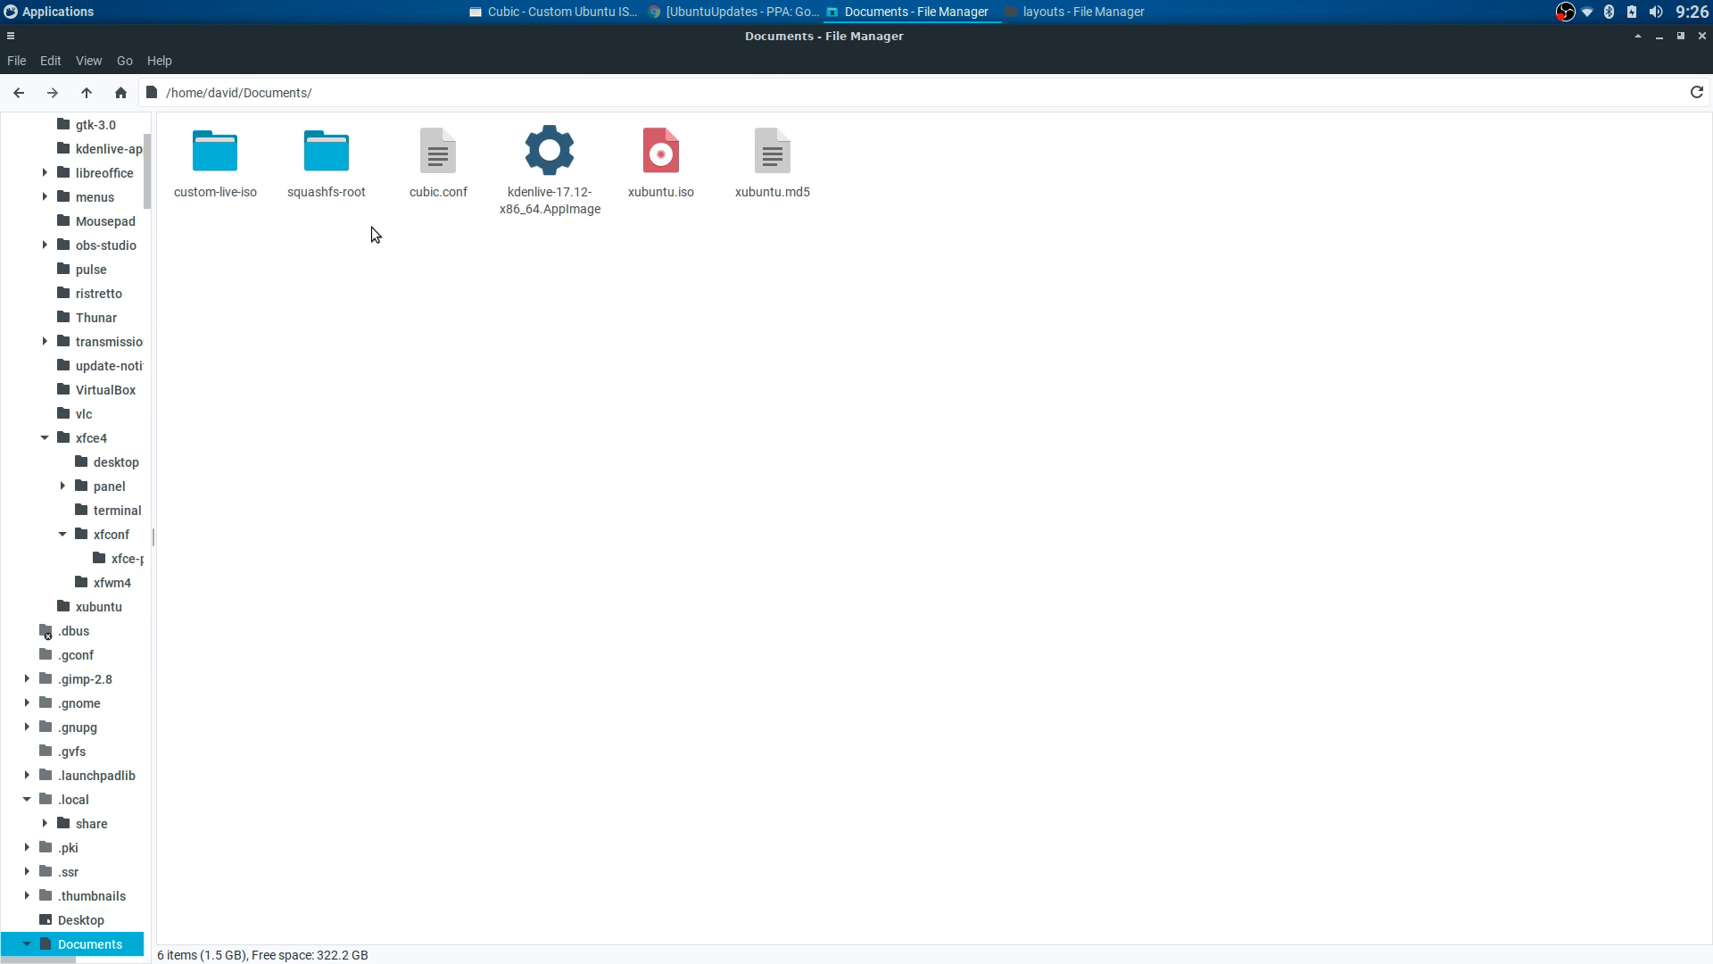
pyautogui.doubleClick(332, 164)
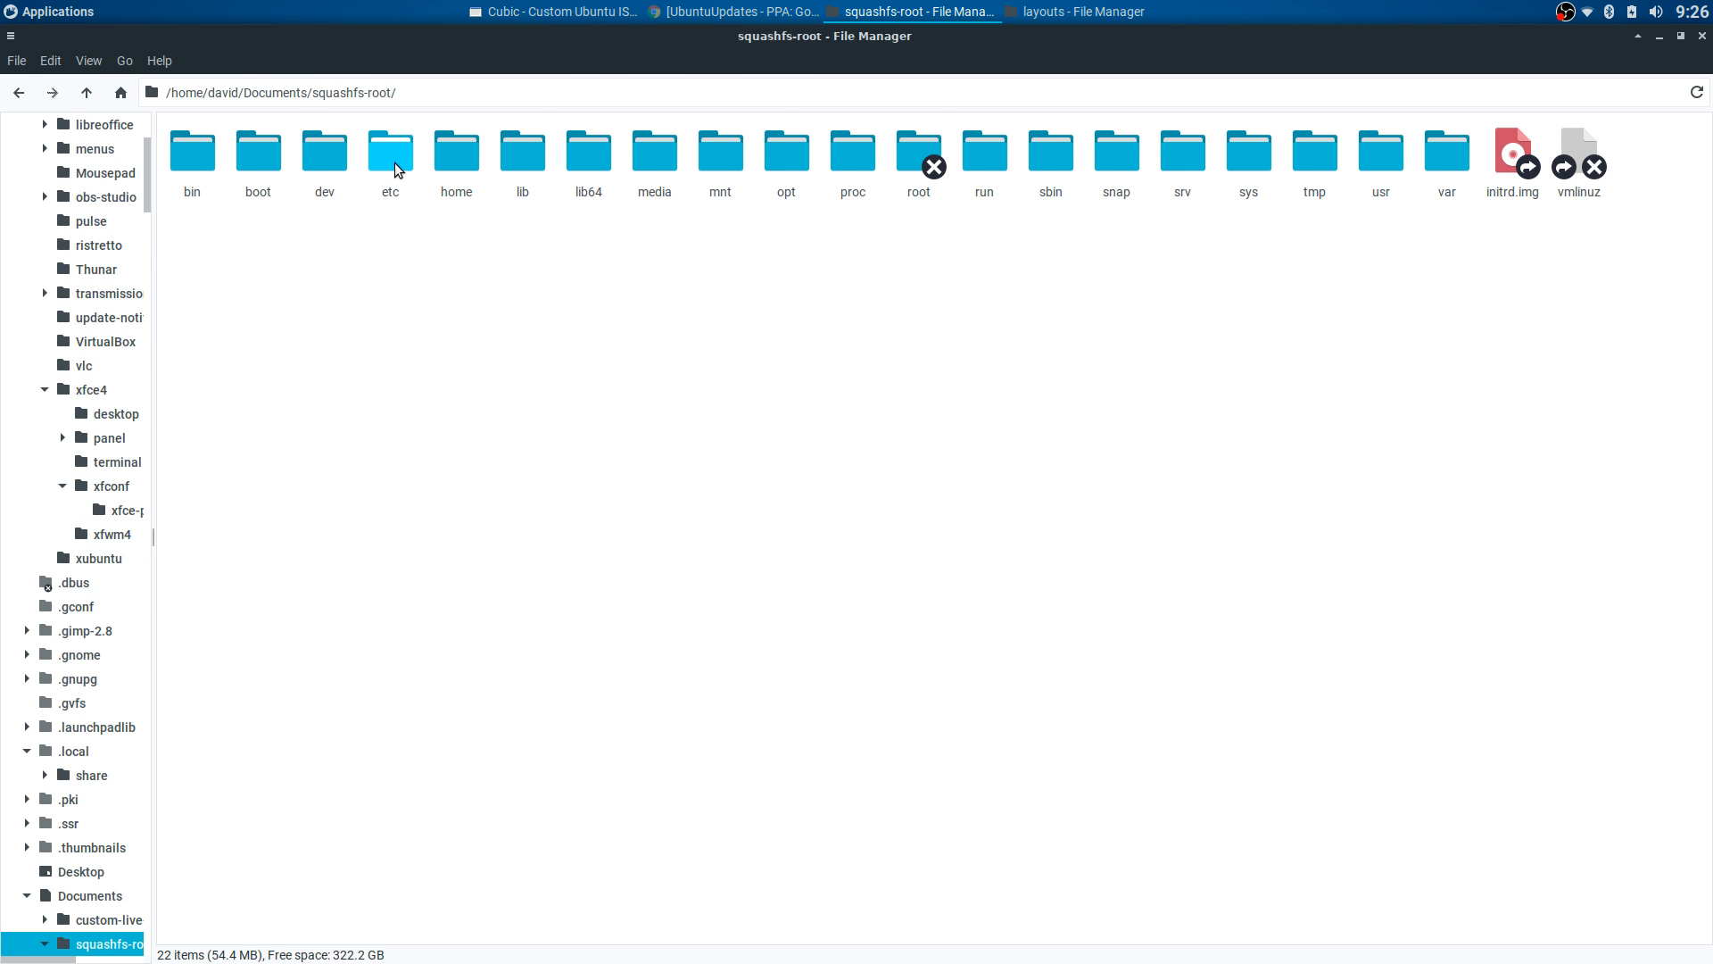
pyautogui.doubleClick(398, 169)
pyautogui.click(18, 92)
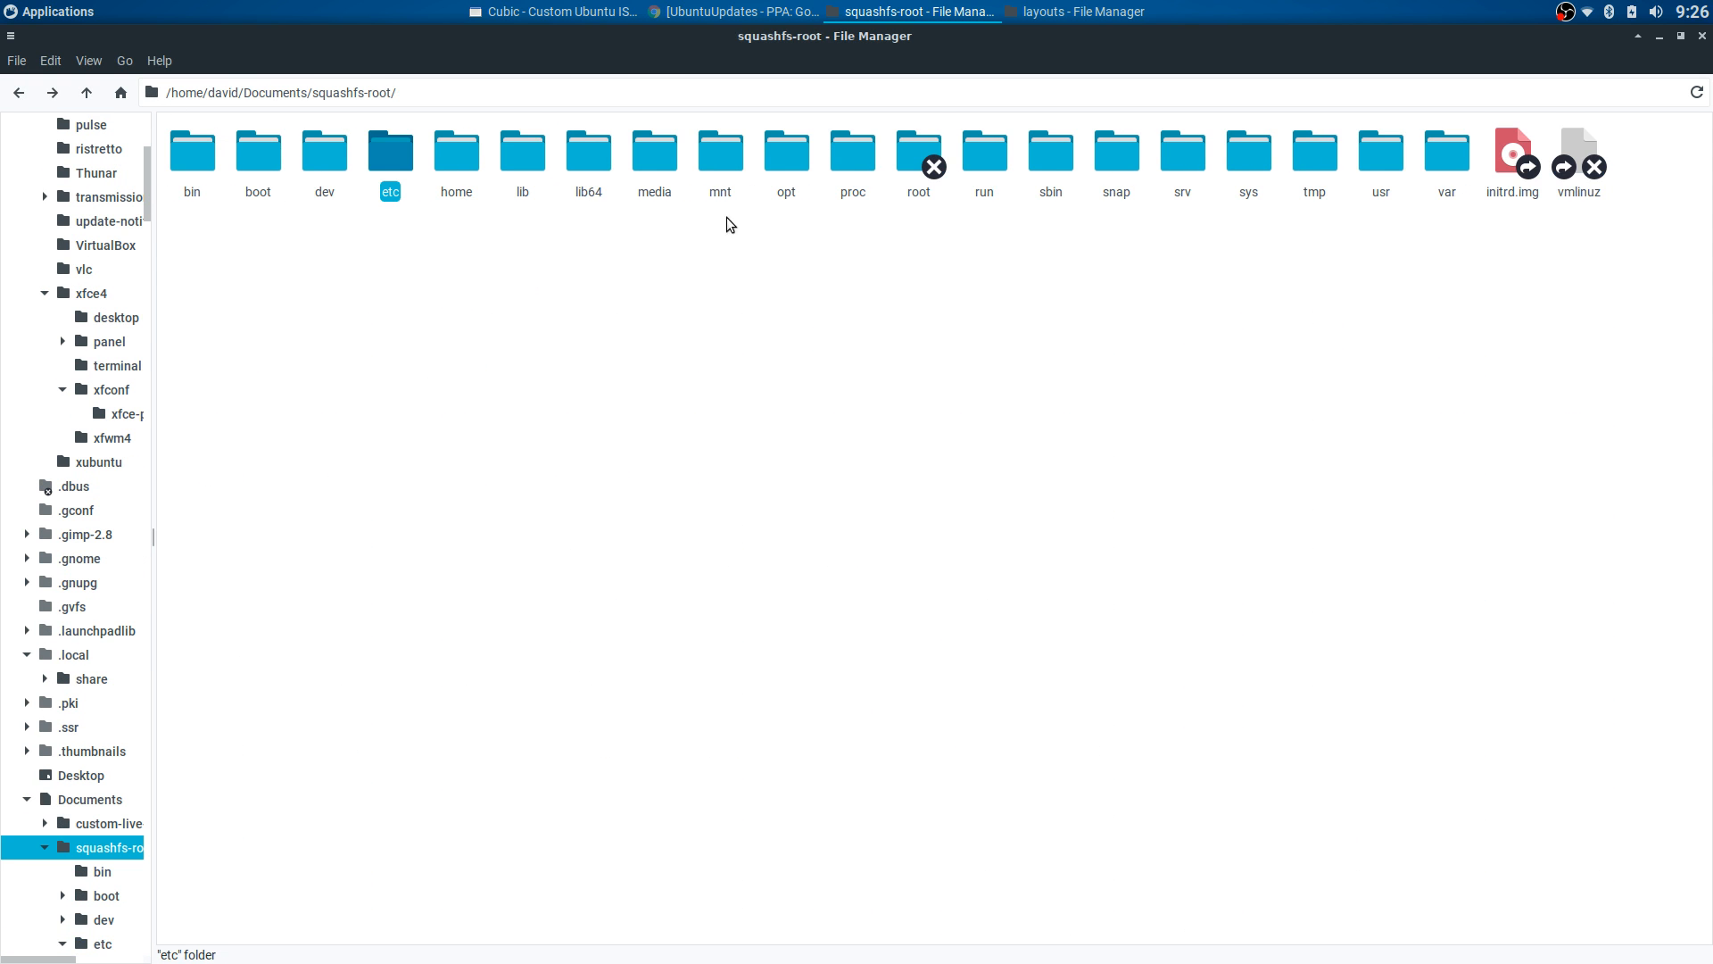
# - Open the project's usr/share/xfpanel-switch/layouts and pick Default.tar.bz2 and Default + Dock.tar.bz2
pyautogui.doubleClick(1365, 165)
pyautogui.doubleClick(593, 165)
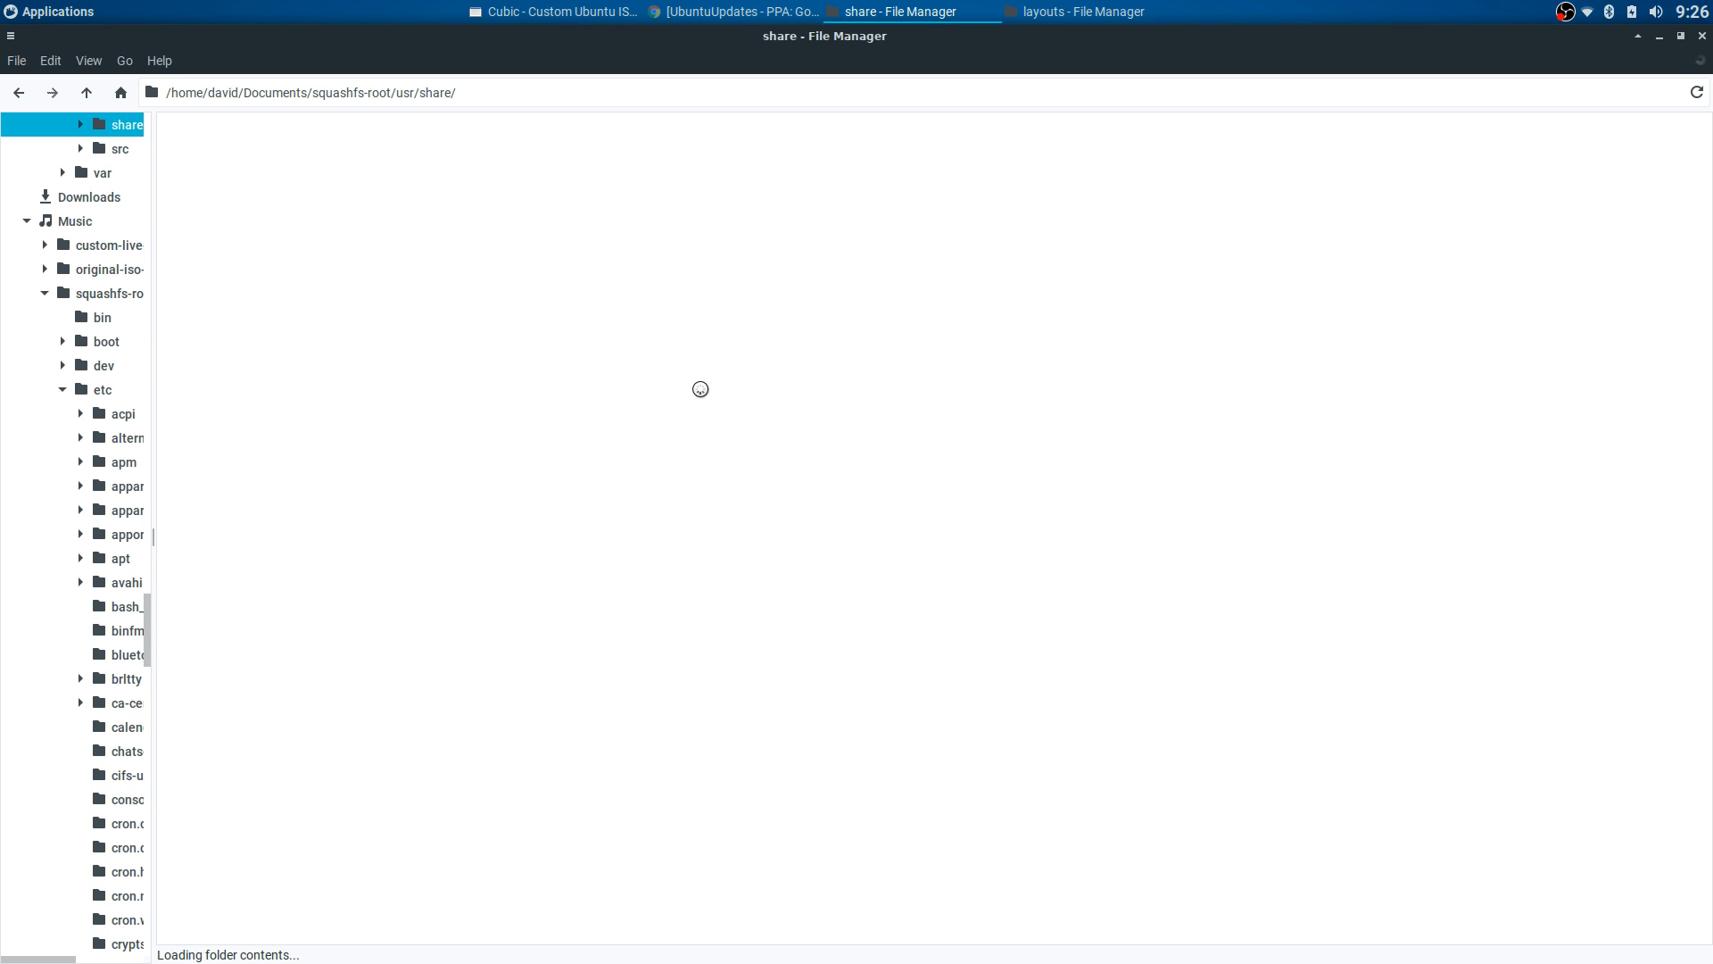
pyautogui.scroll(-12, 1128, 482)
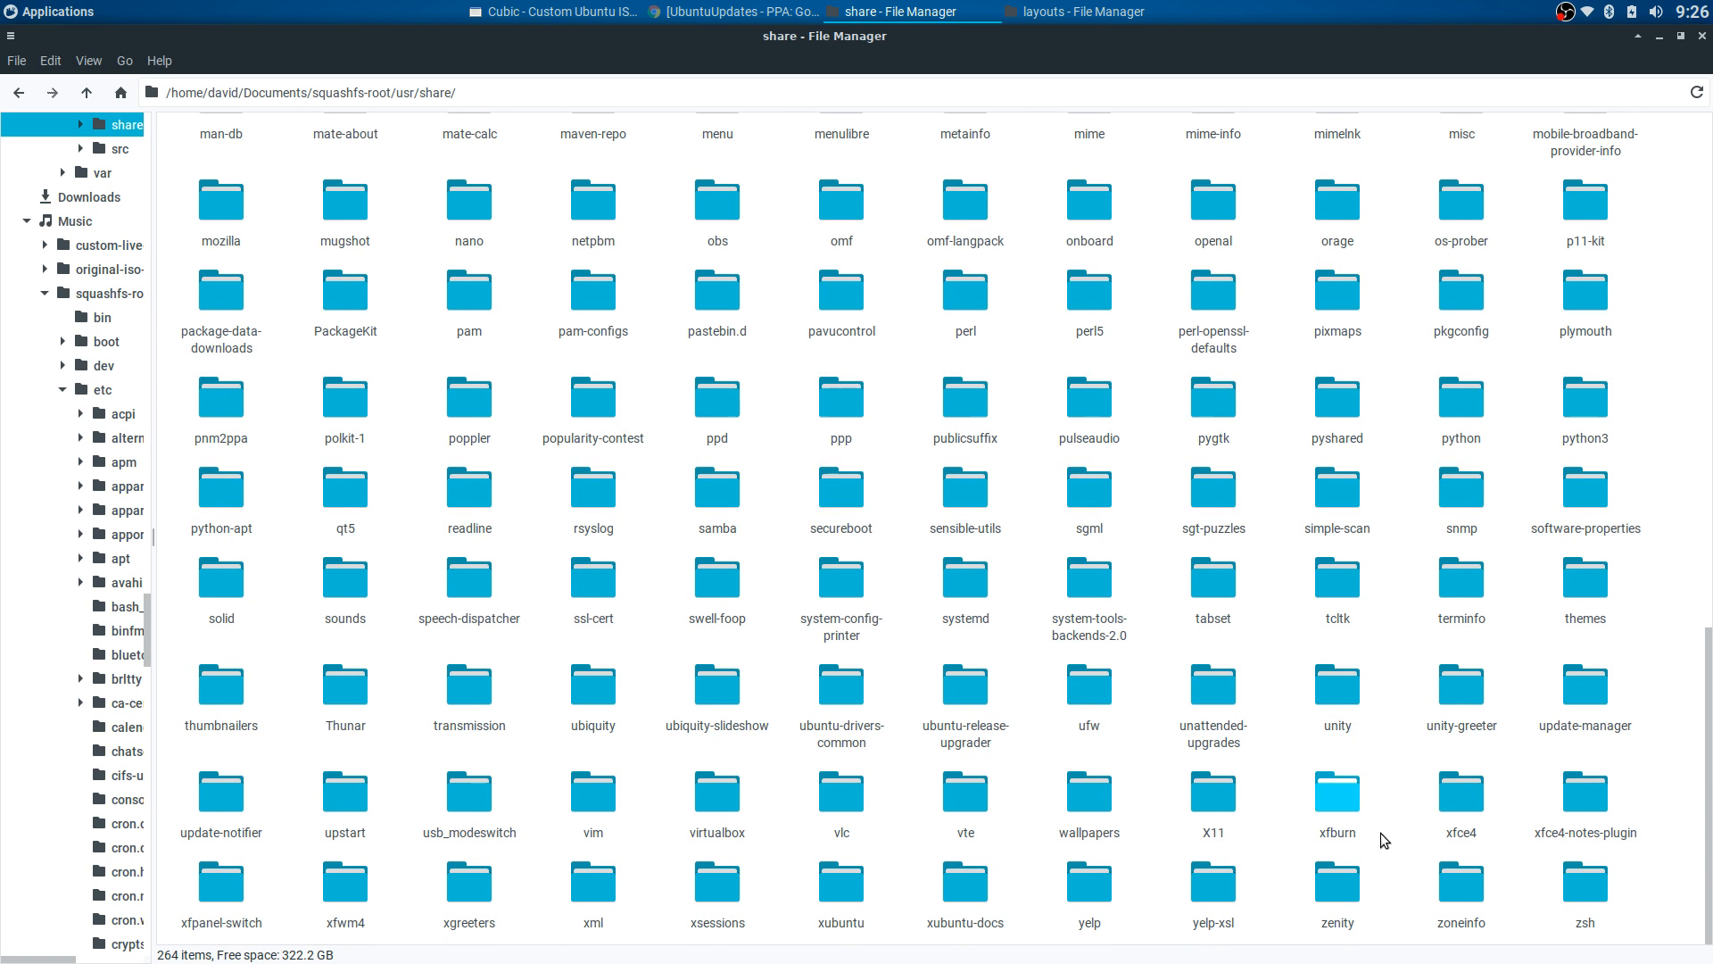
pyautogui.doubleClick(234, 879)
pyautogui.doubleClick(206, 160)
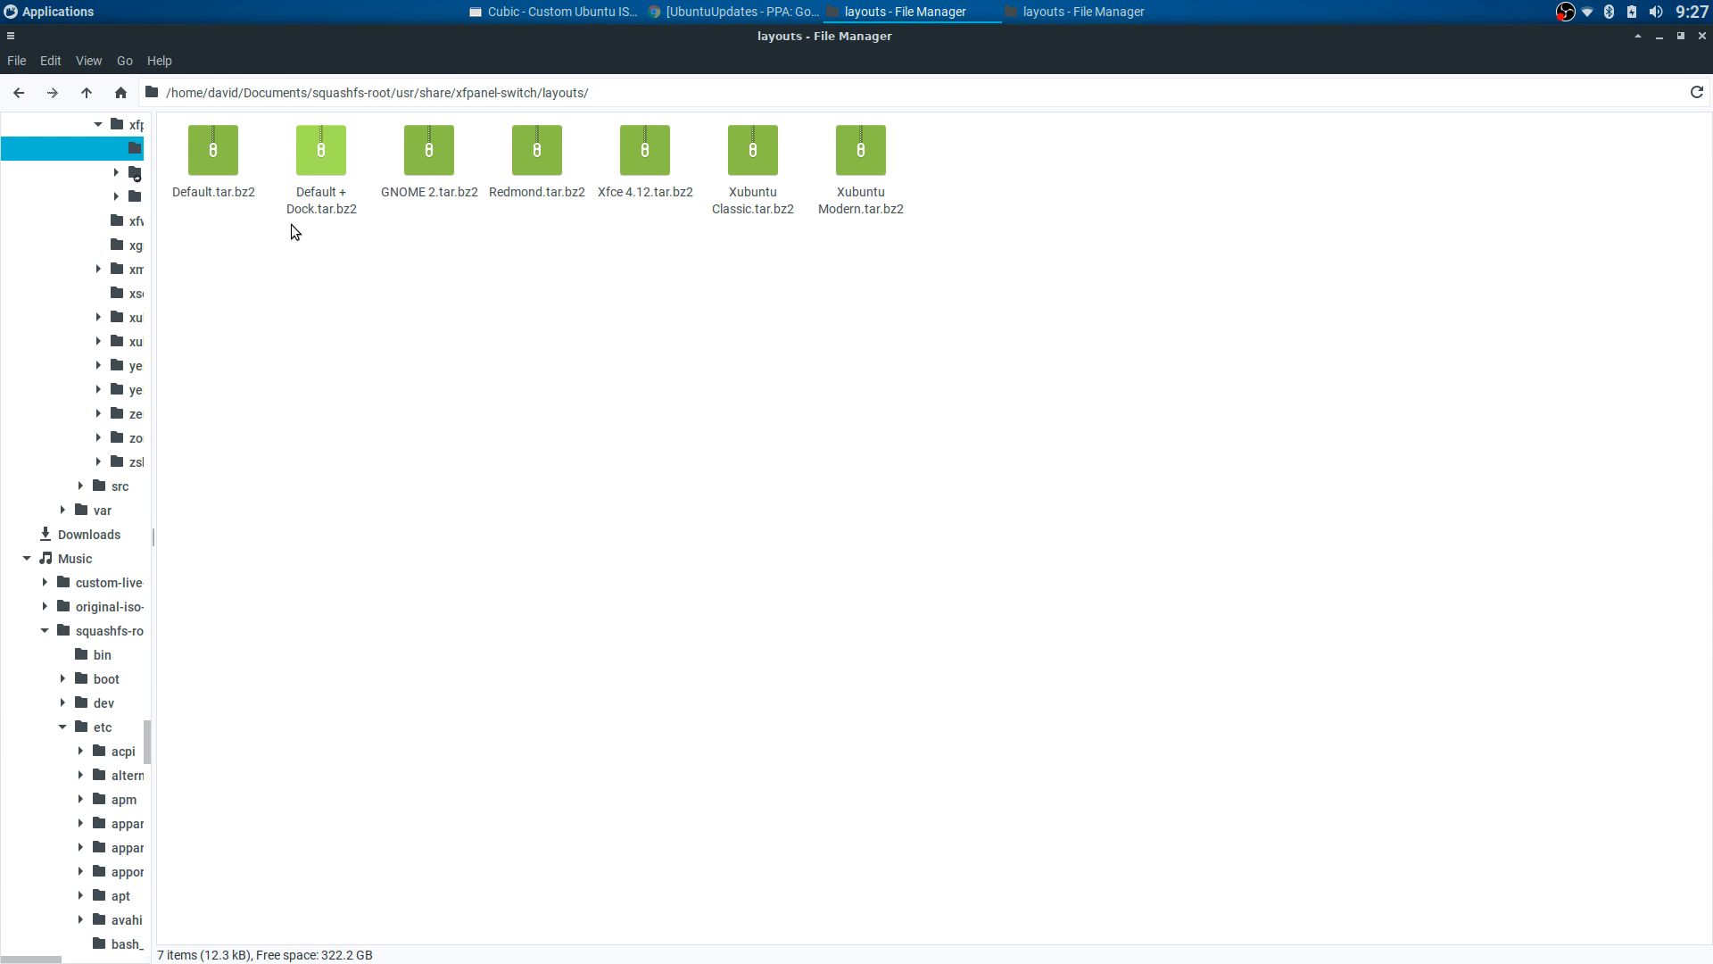
pyautogui.click(223, 168)
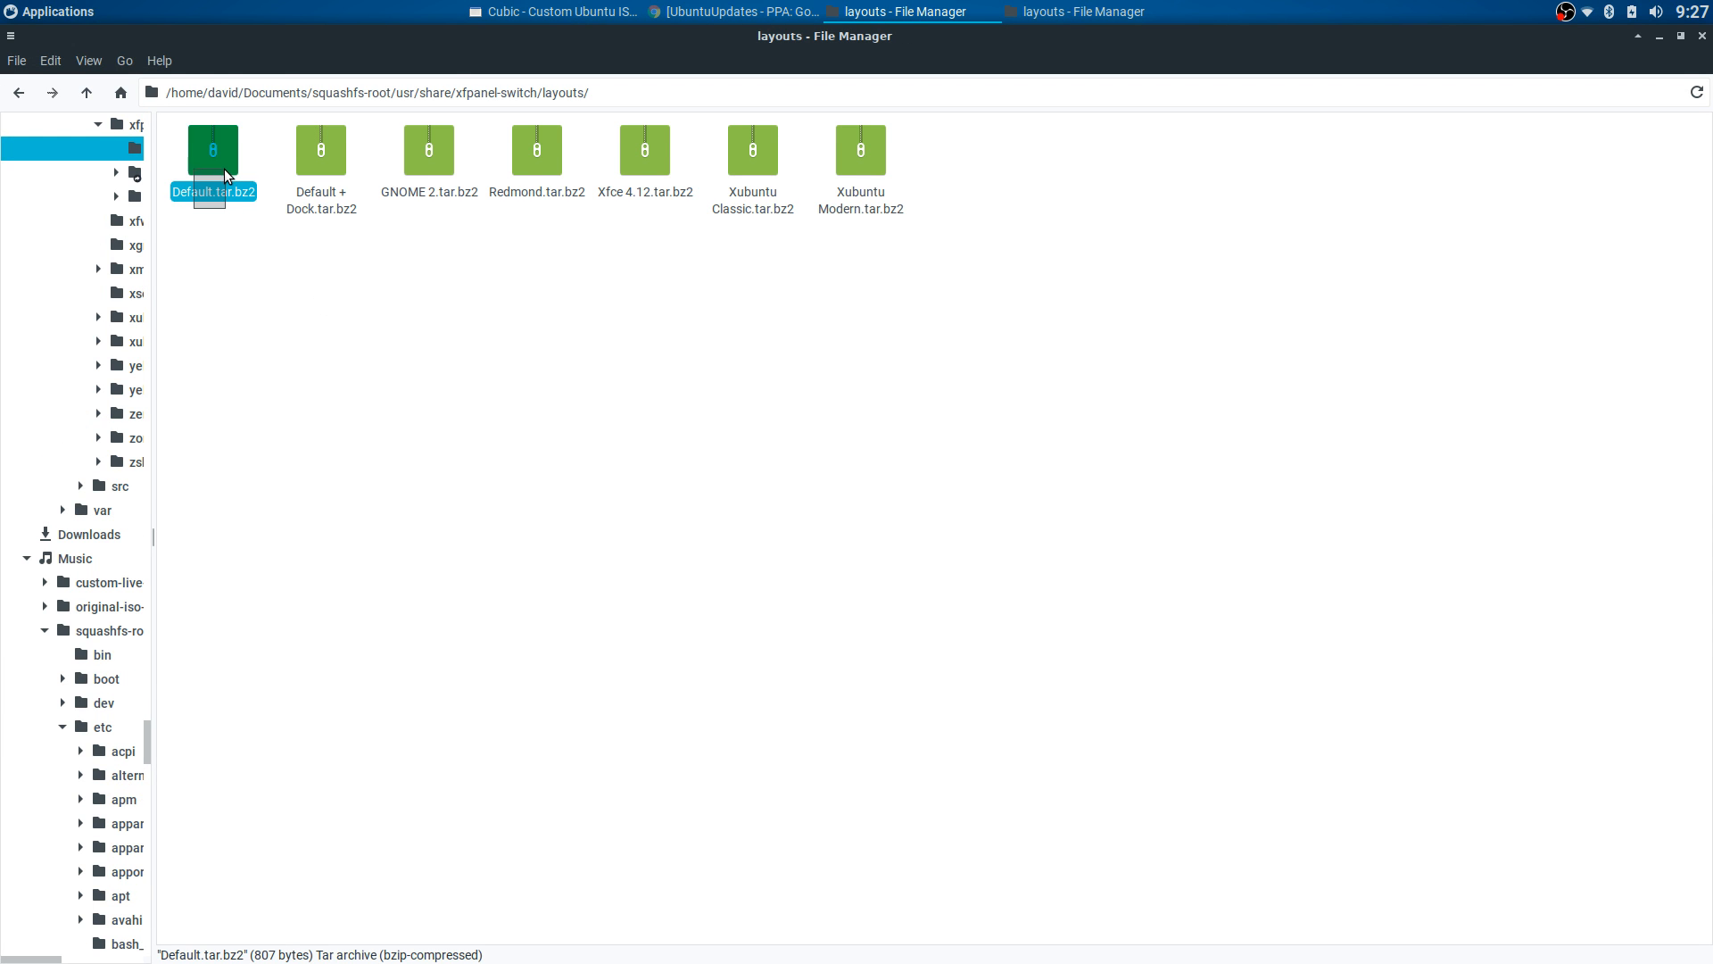
pyautogui.keyDown('ctrl'); pyautogui.click(321, 156); pyautogui.keyUp('ctrl')
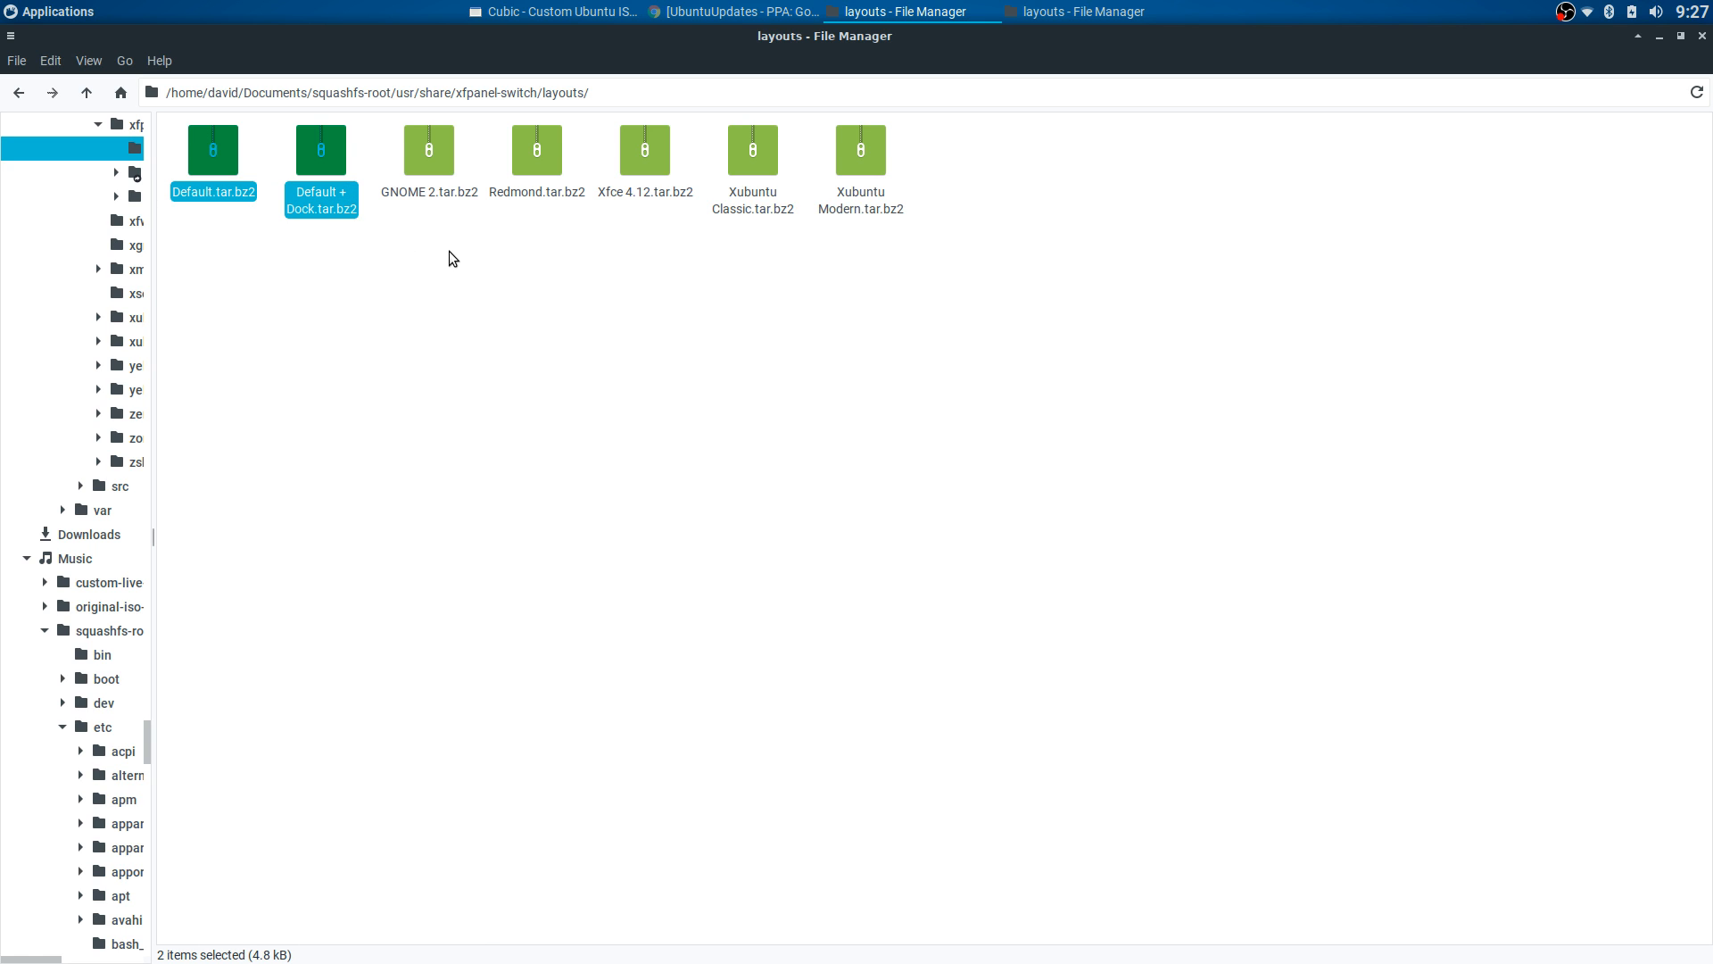
pyautogui.click(355, 250)
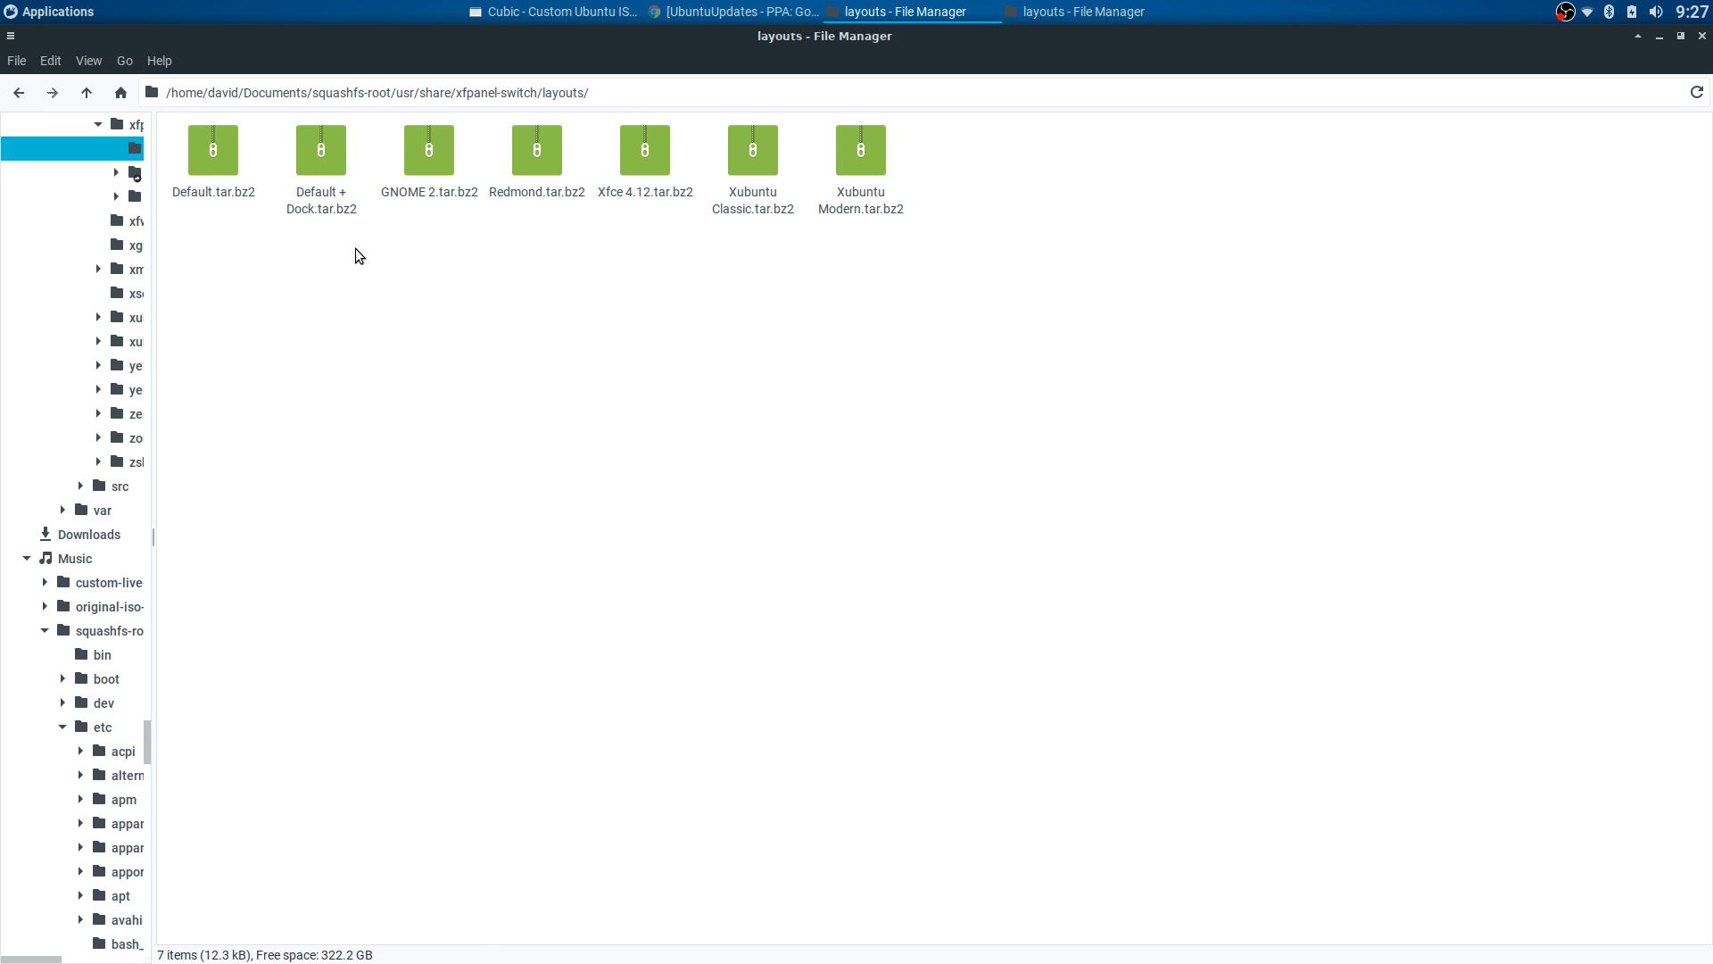
# - Go back up to squashfs-root, then jump to the user's home folder
pyautogui.click(19, 93)
pyautogui.click(19, 92)
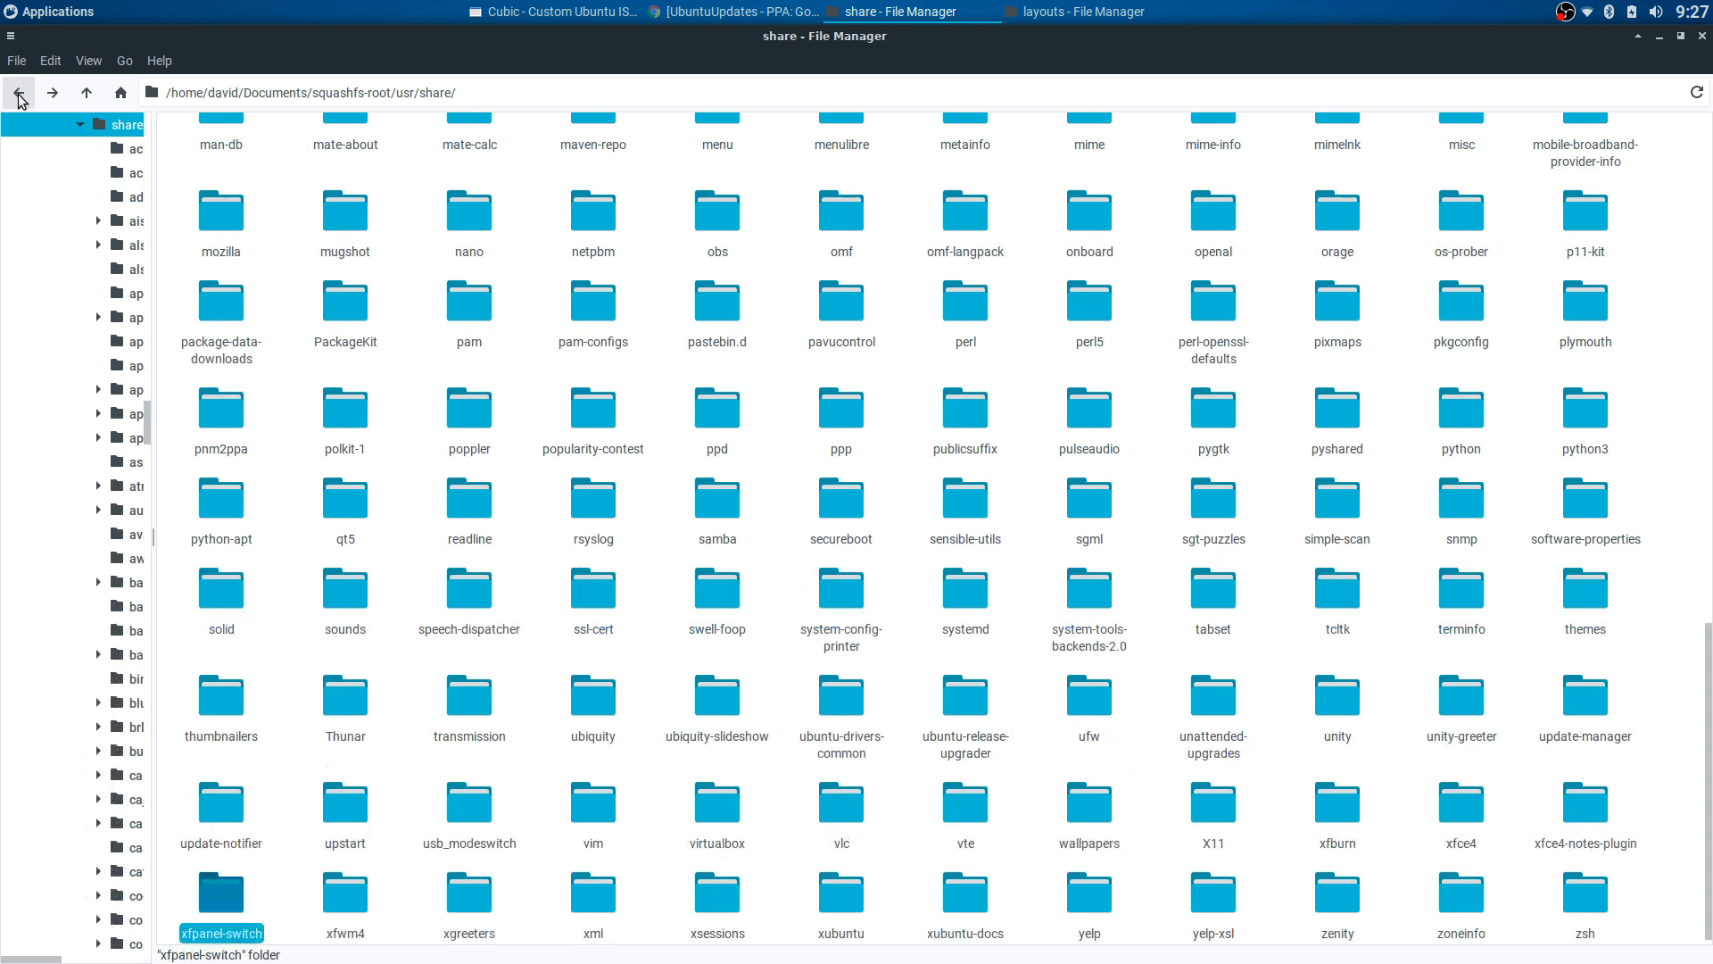
pyautogui.click(18, 93)
pyautogui.click(19, 95)
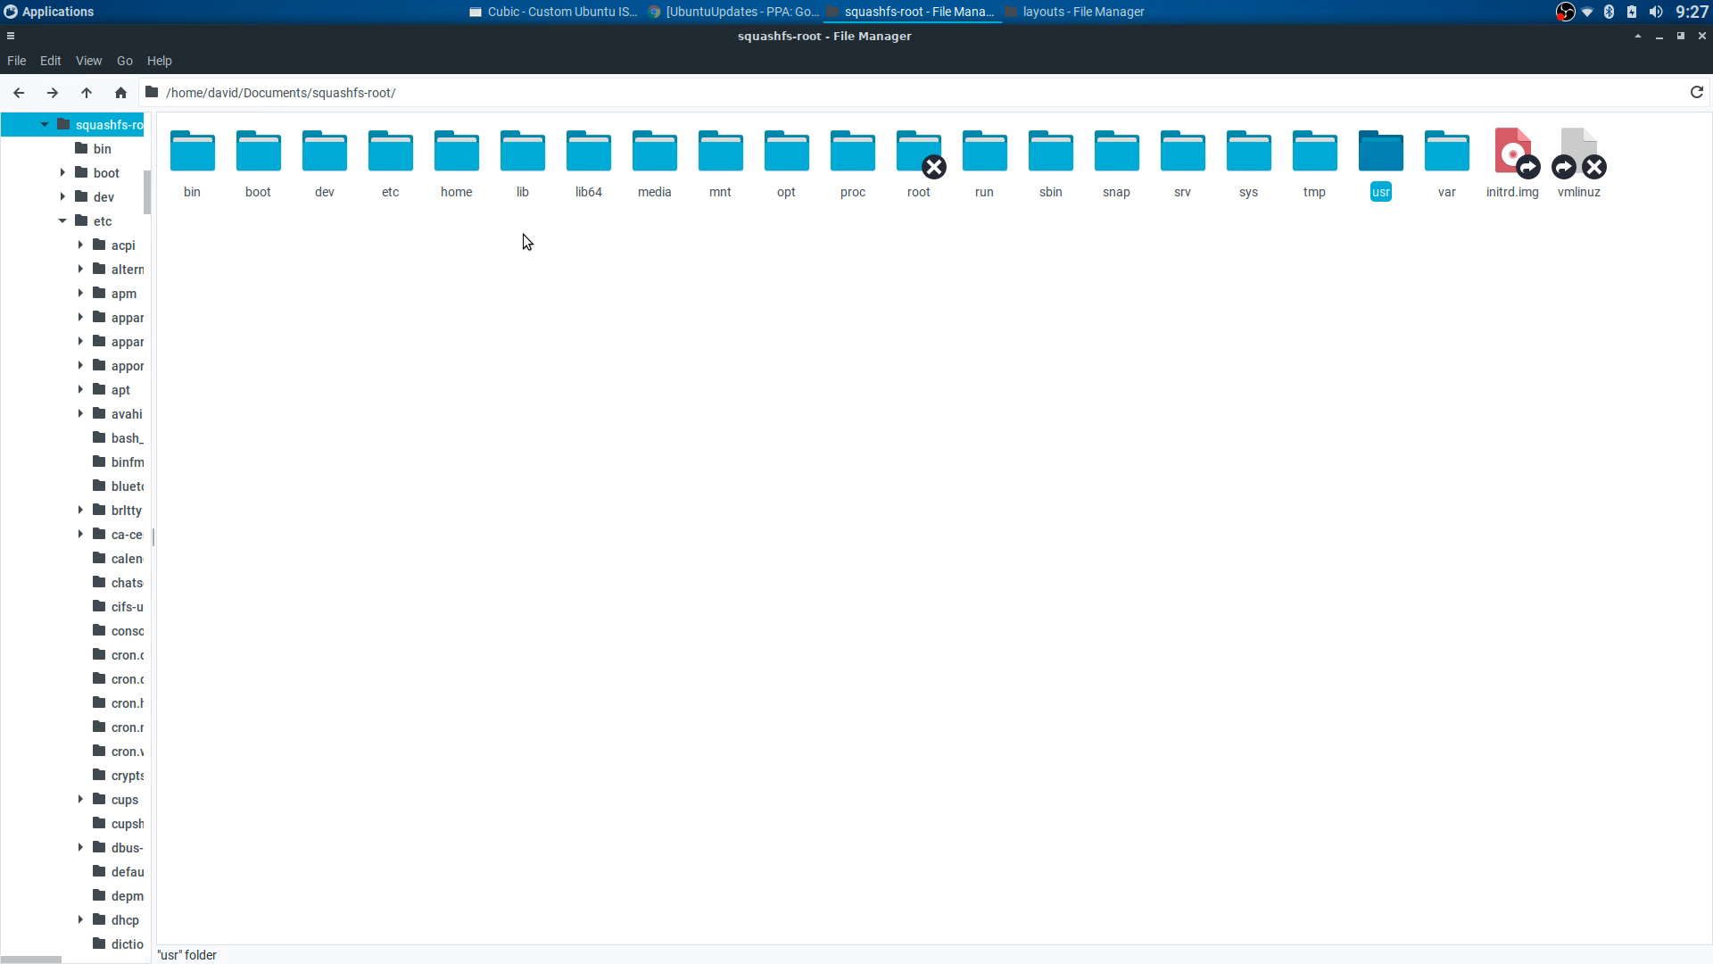
pyautogui.scroll(15, 89, 166)
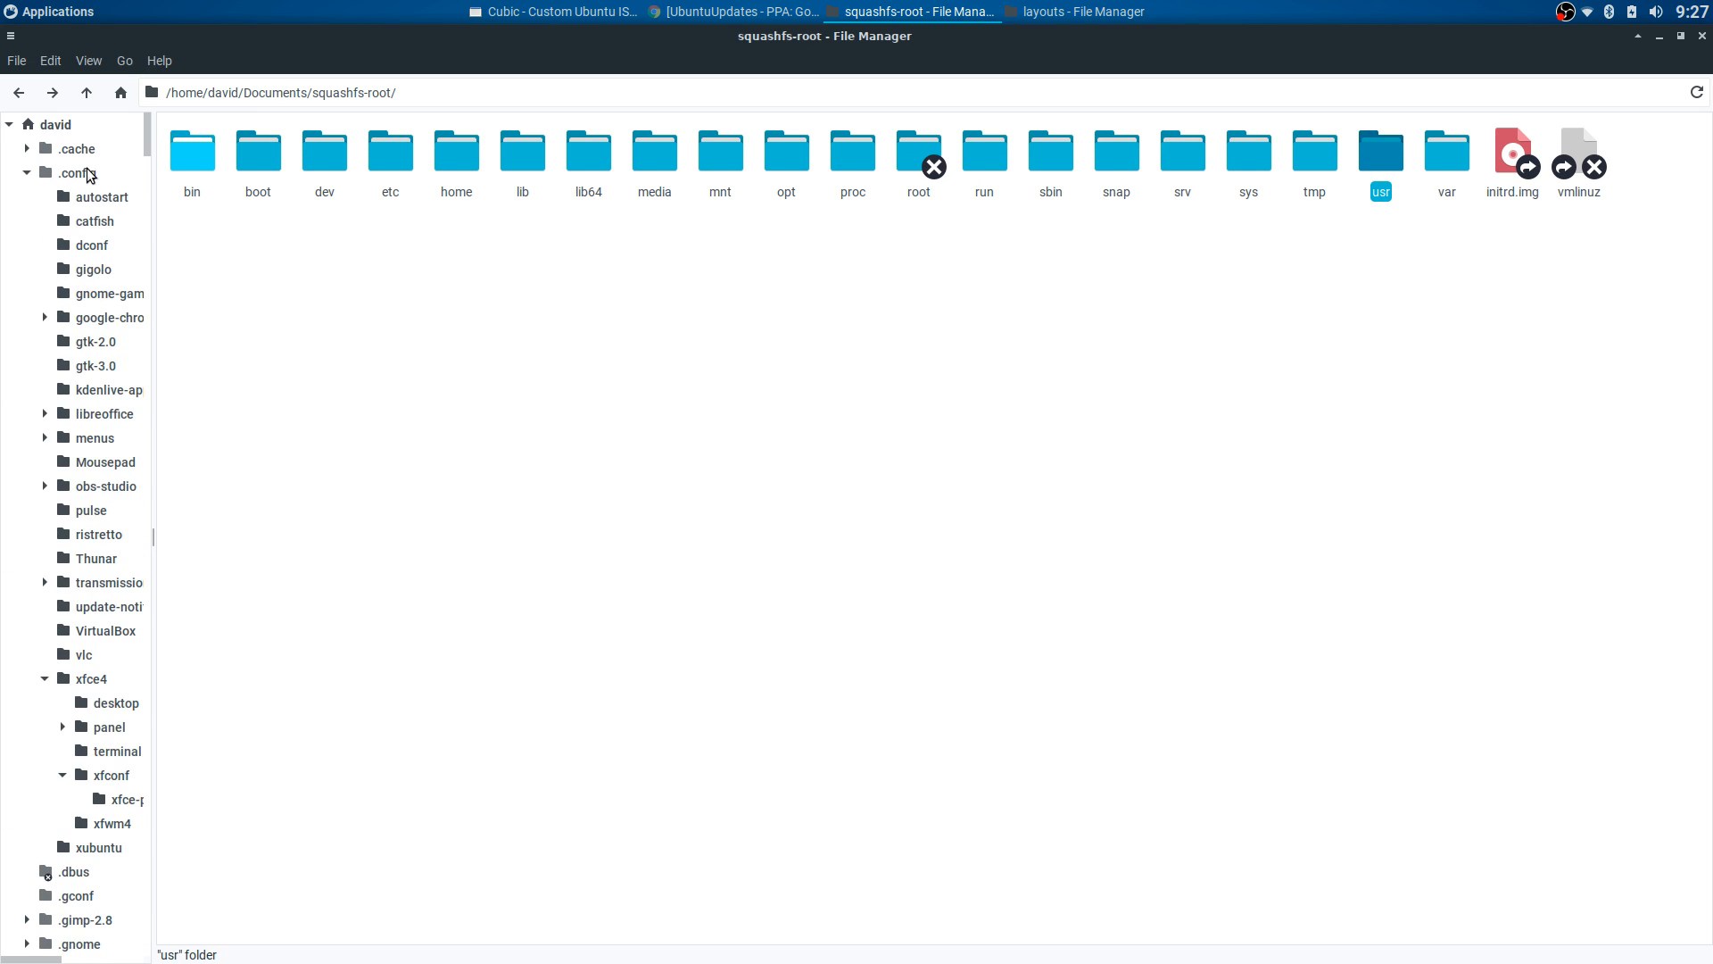
pyautogui.click(55, 125)
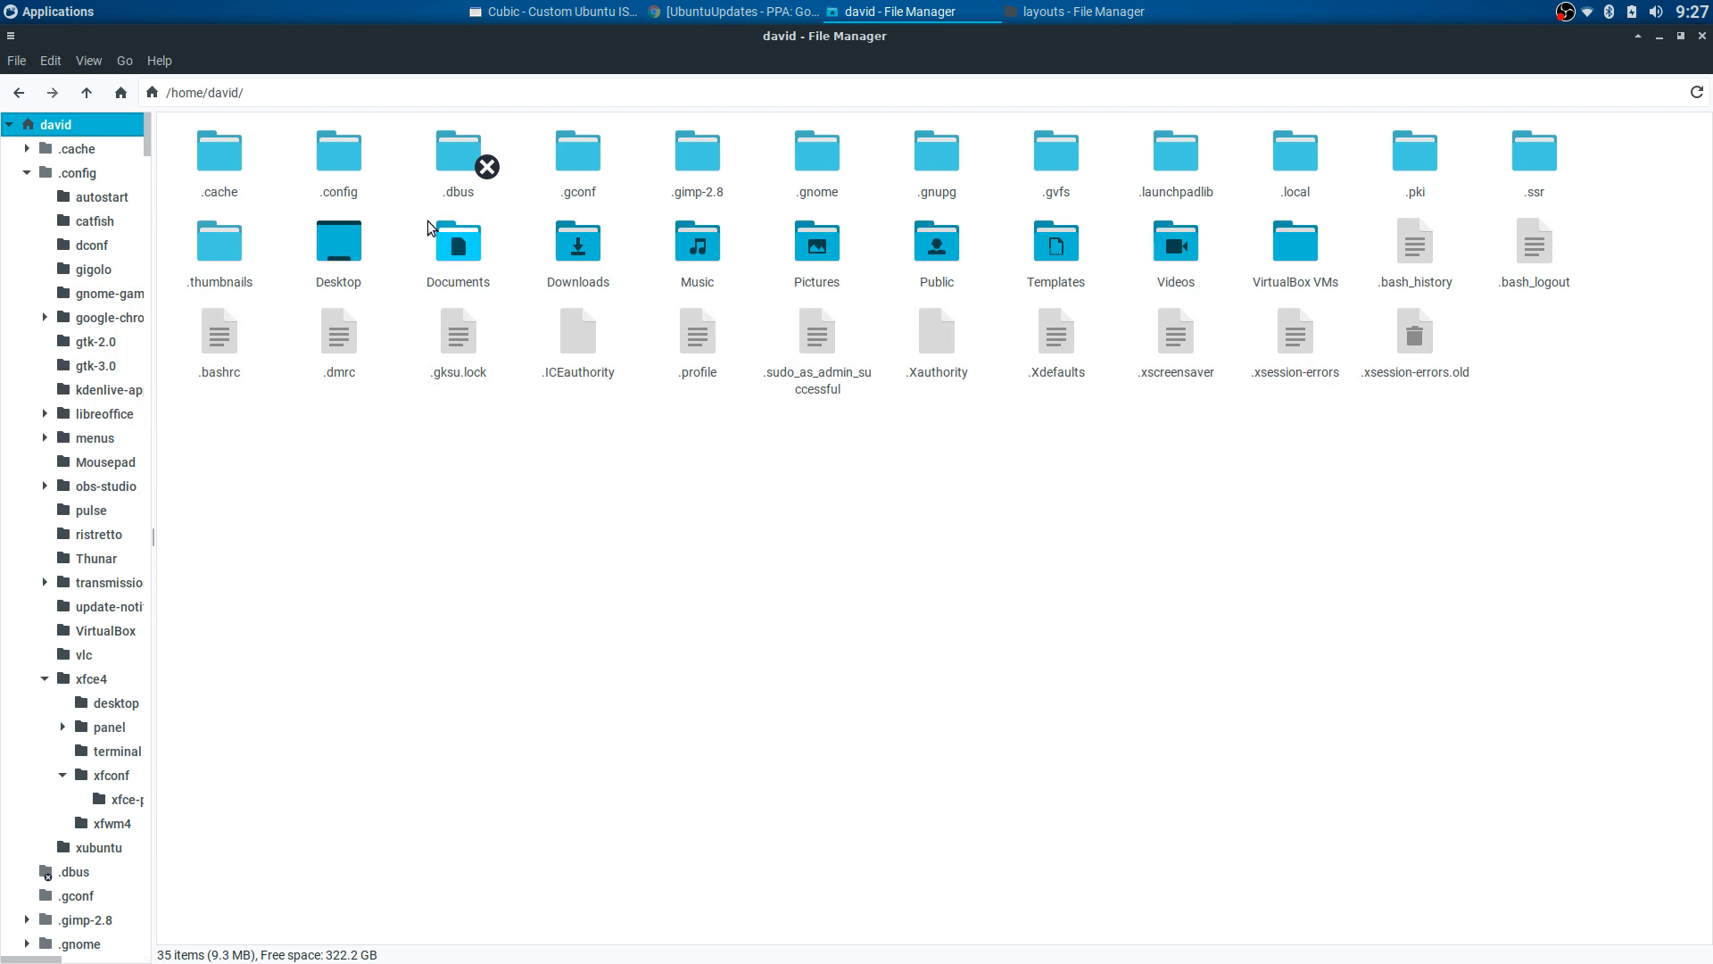
# - Open .local/share/xfpanel-switch in home and select both layout archives there
pyautogui.doubleClick(339, 160)
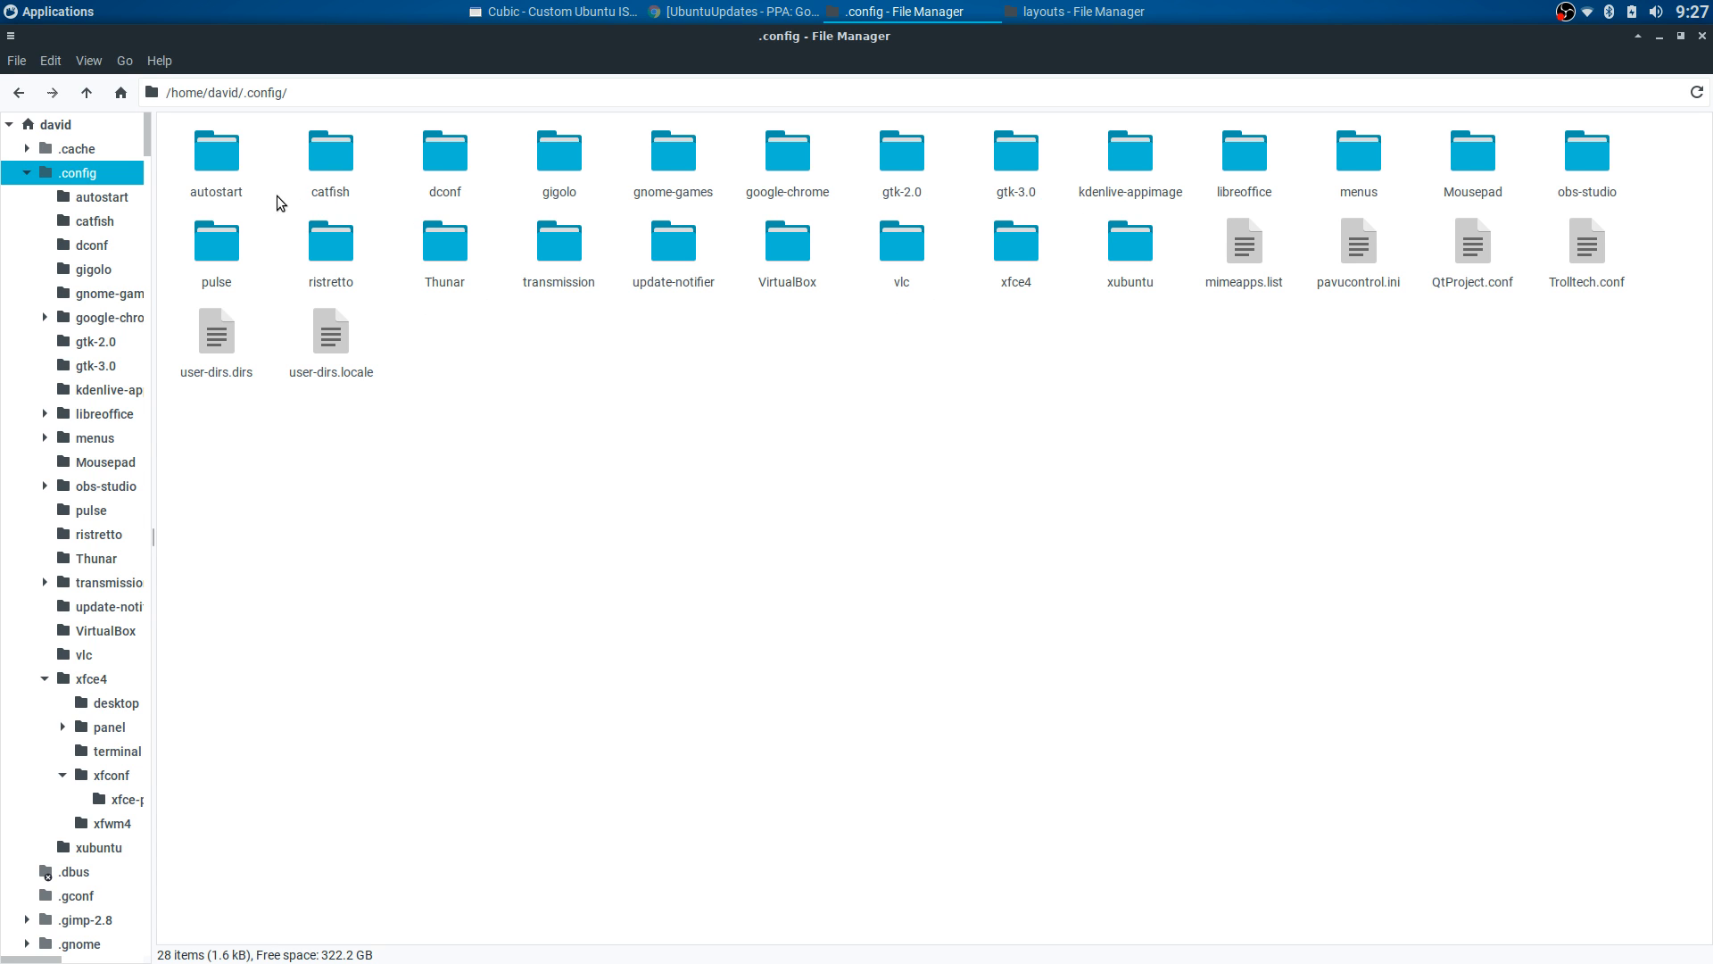
pyautogui.click(19, 93)
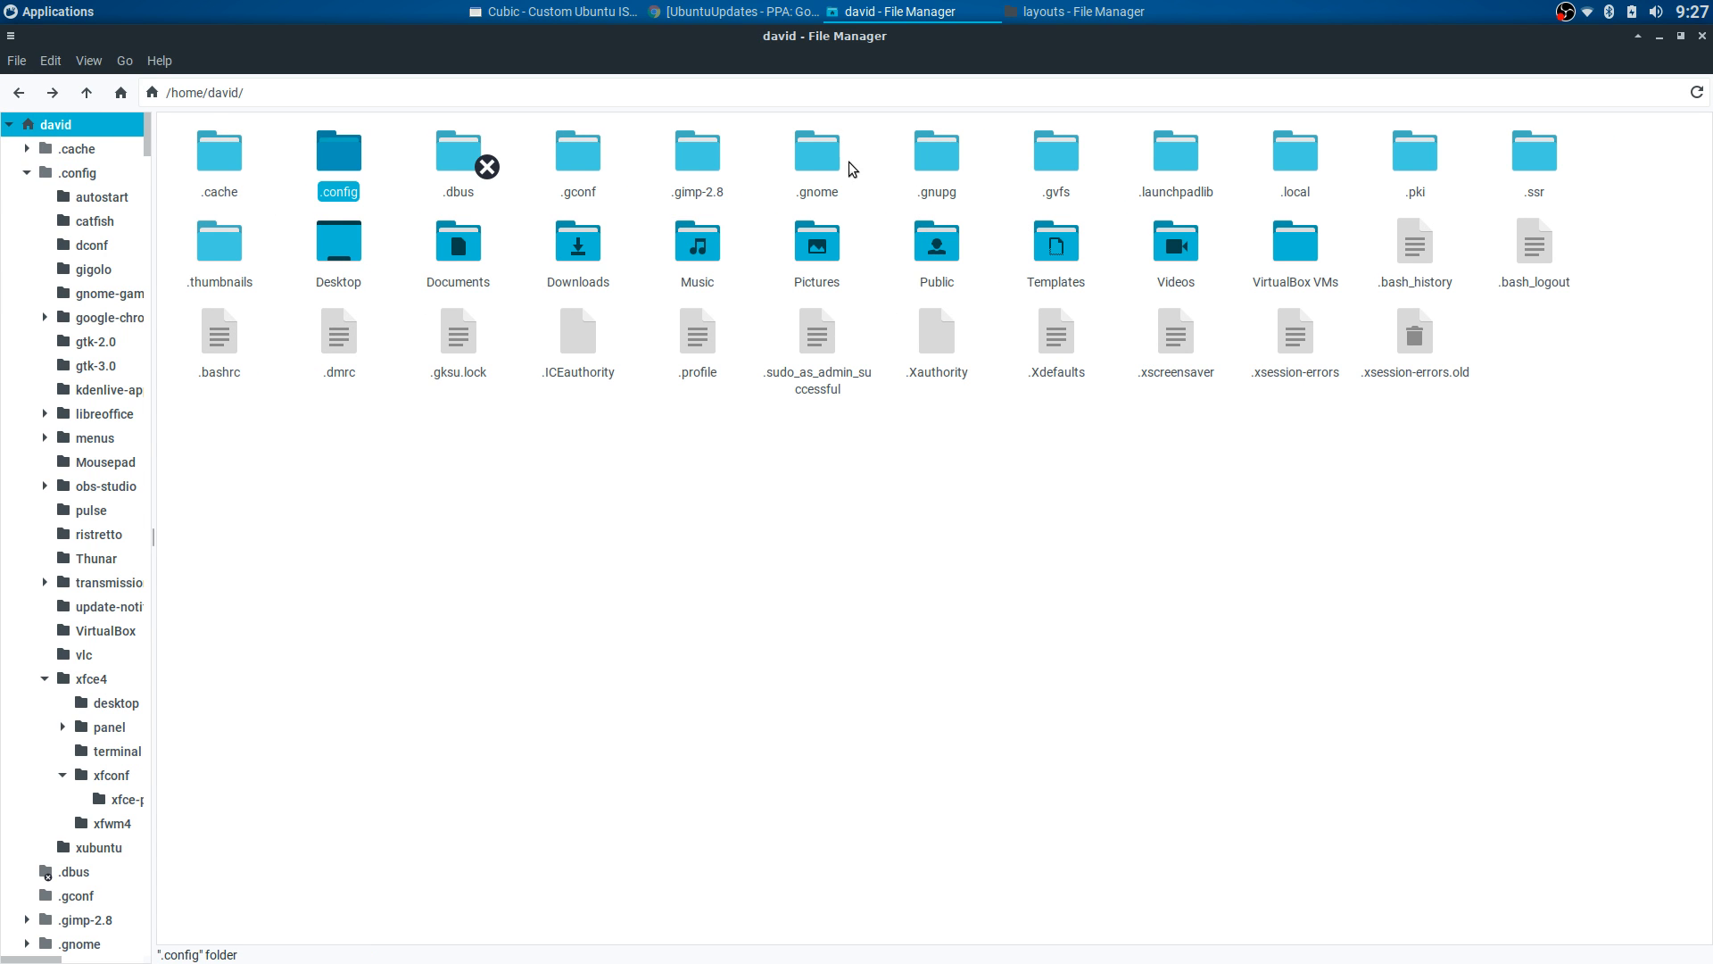
pyautogui.doubleClick(1294, 156)
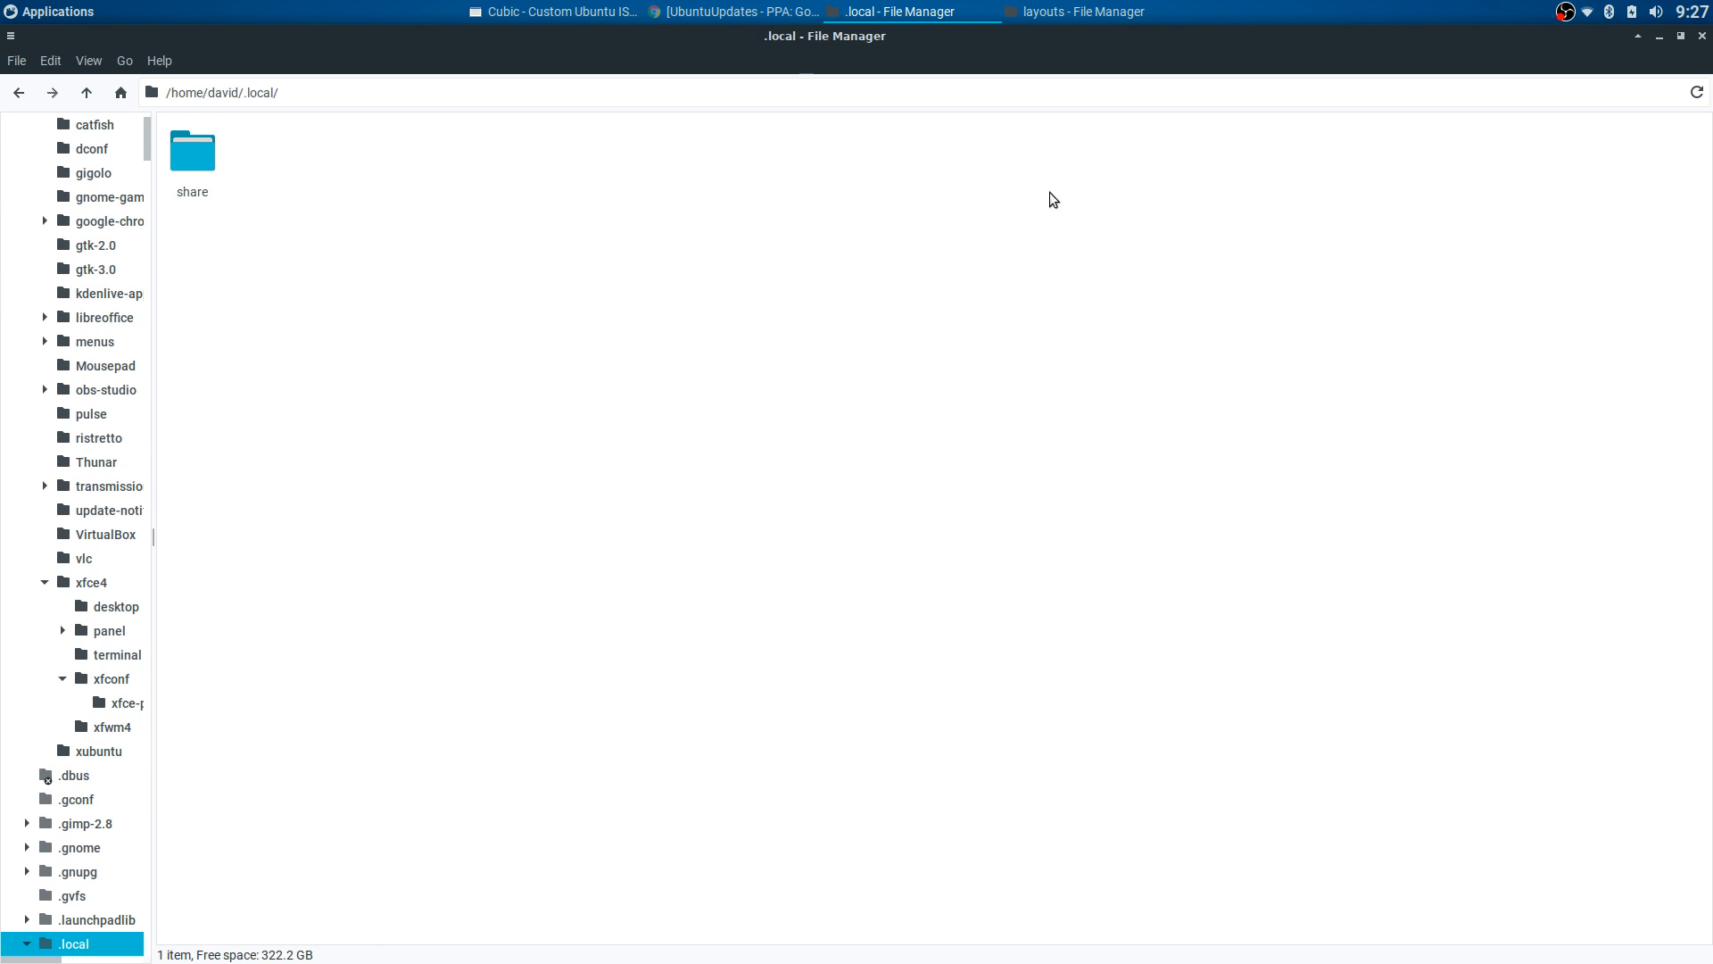
pyautogui.doubleClick(221, 153)
pyautogui.doubleClick(817, 242)
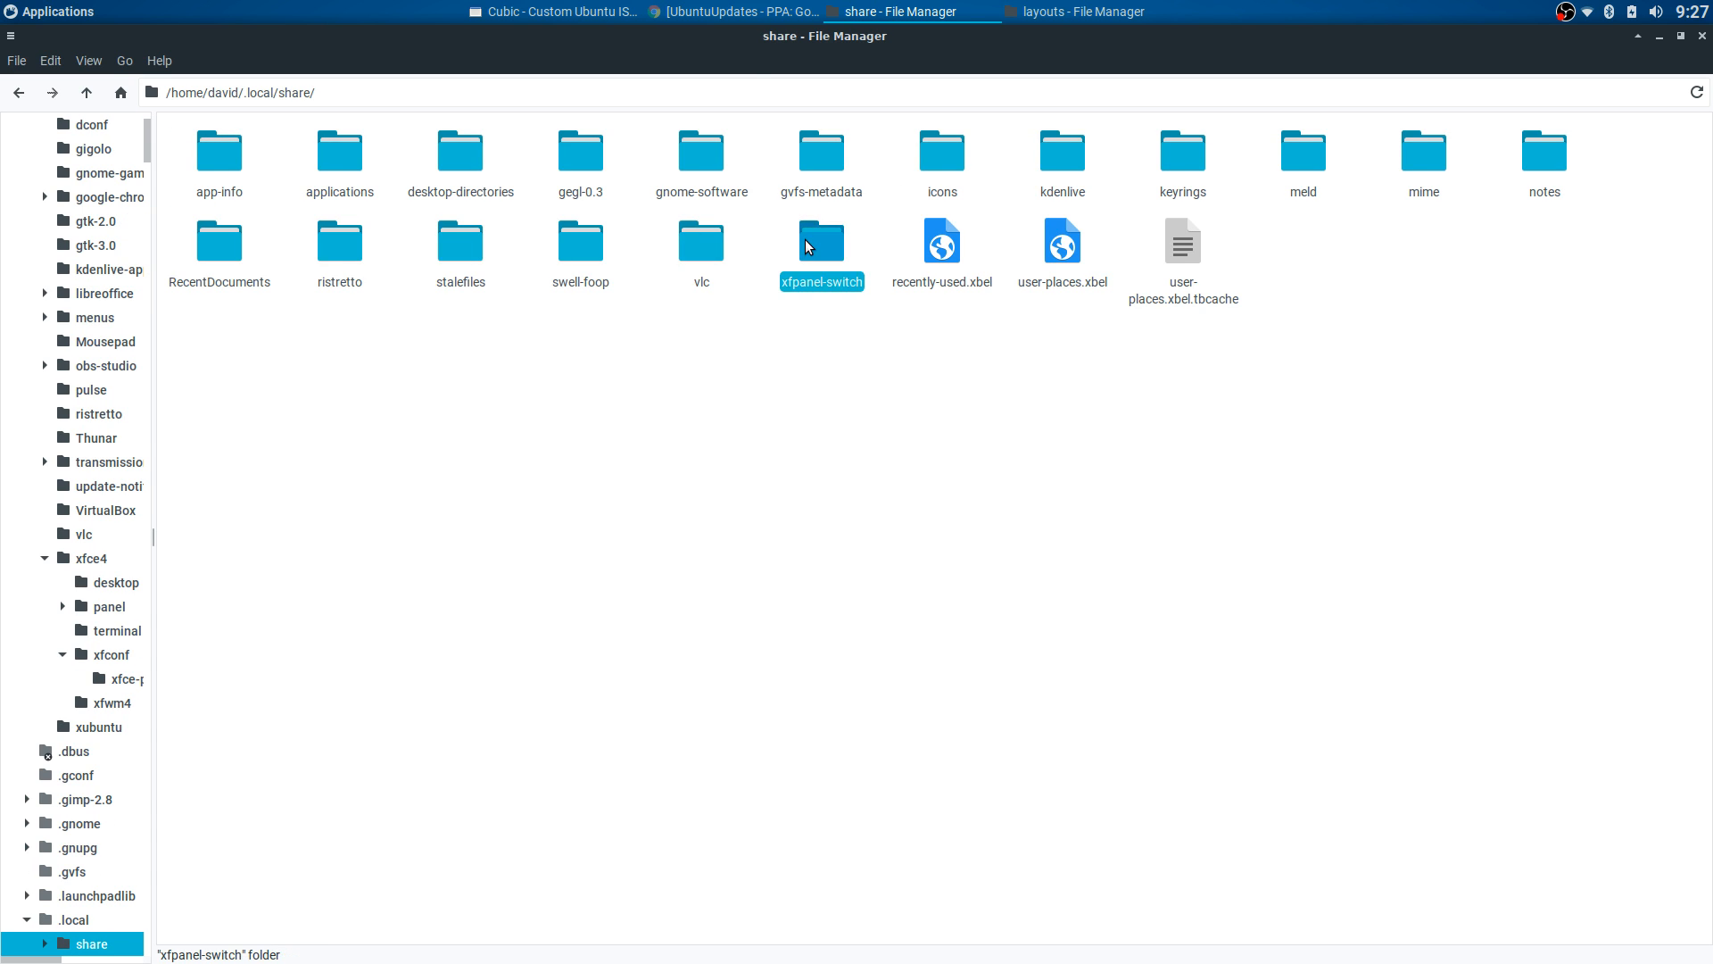
pyautogui.moveTo(328, 242); pyautogui.dragTo(169, 191)
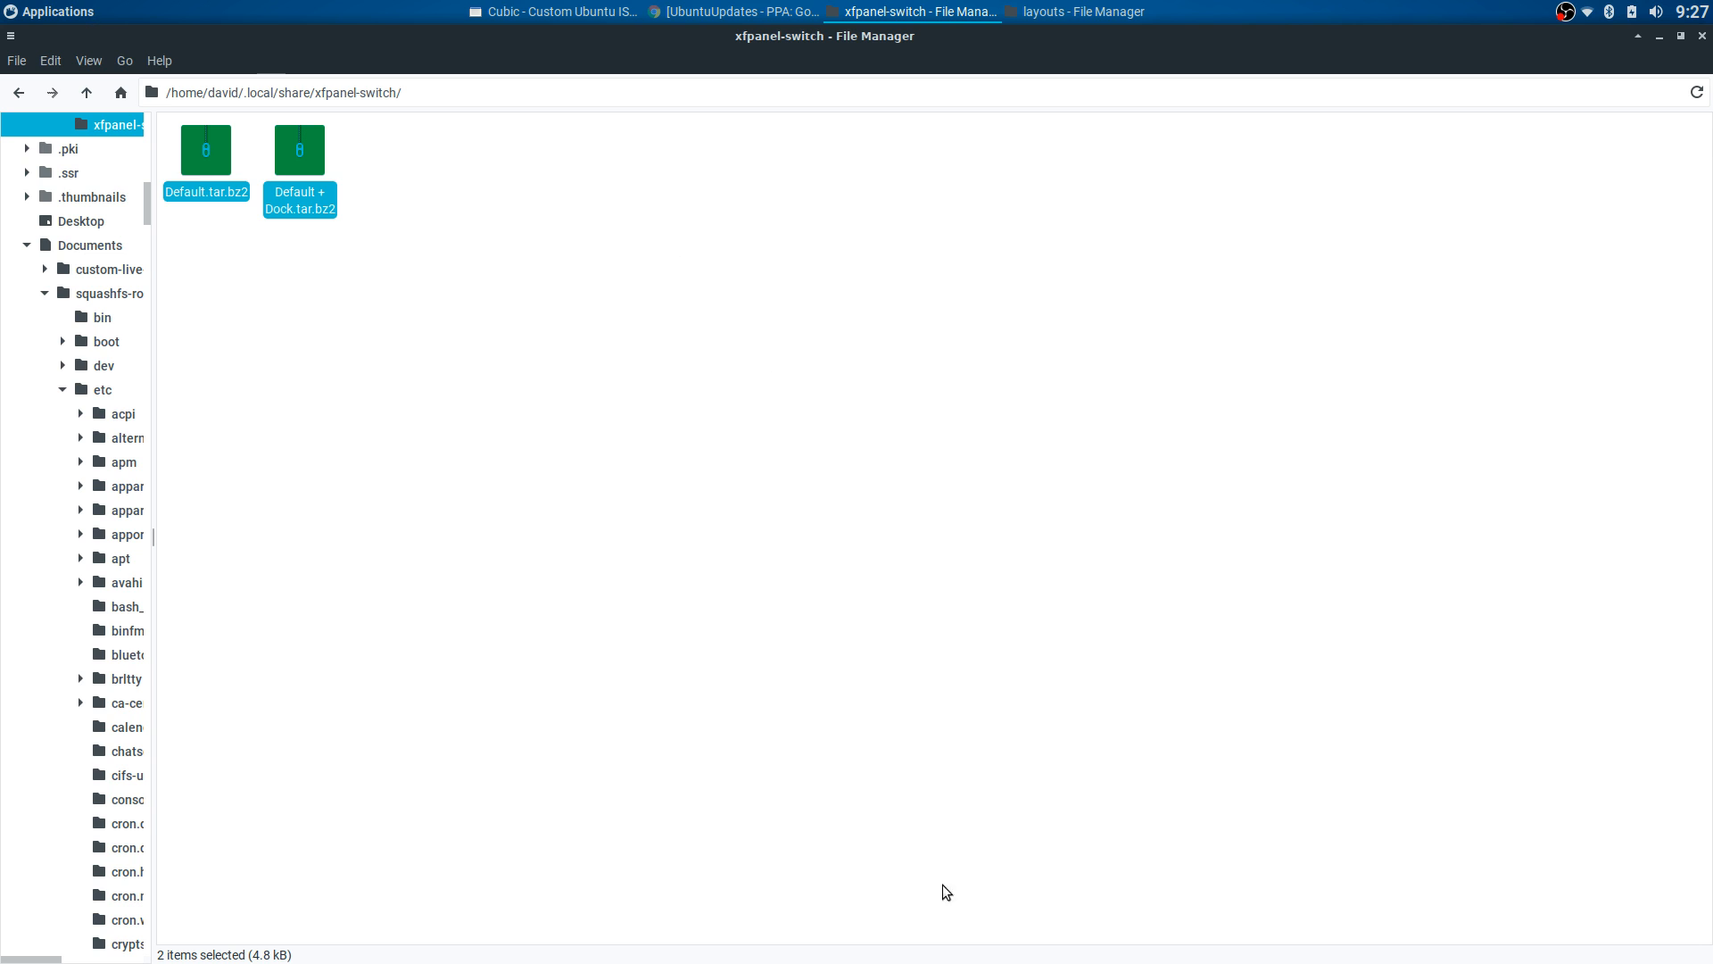
# - Check that Default + Dock is listed in Xfce Panel Switch, then close the settings
pyautogui.click(1094, 947)
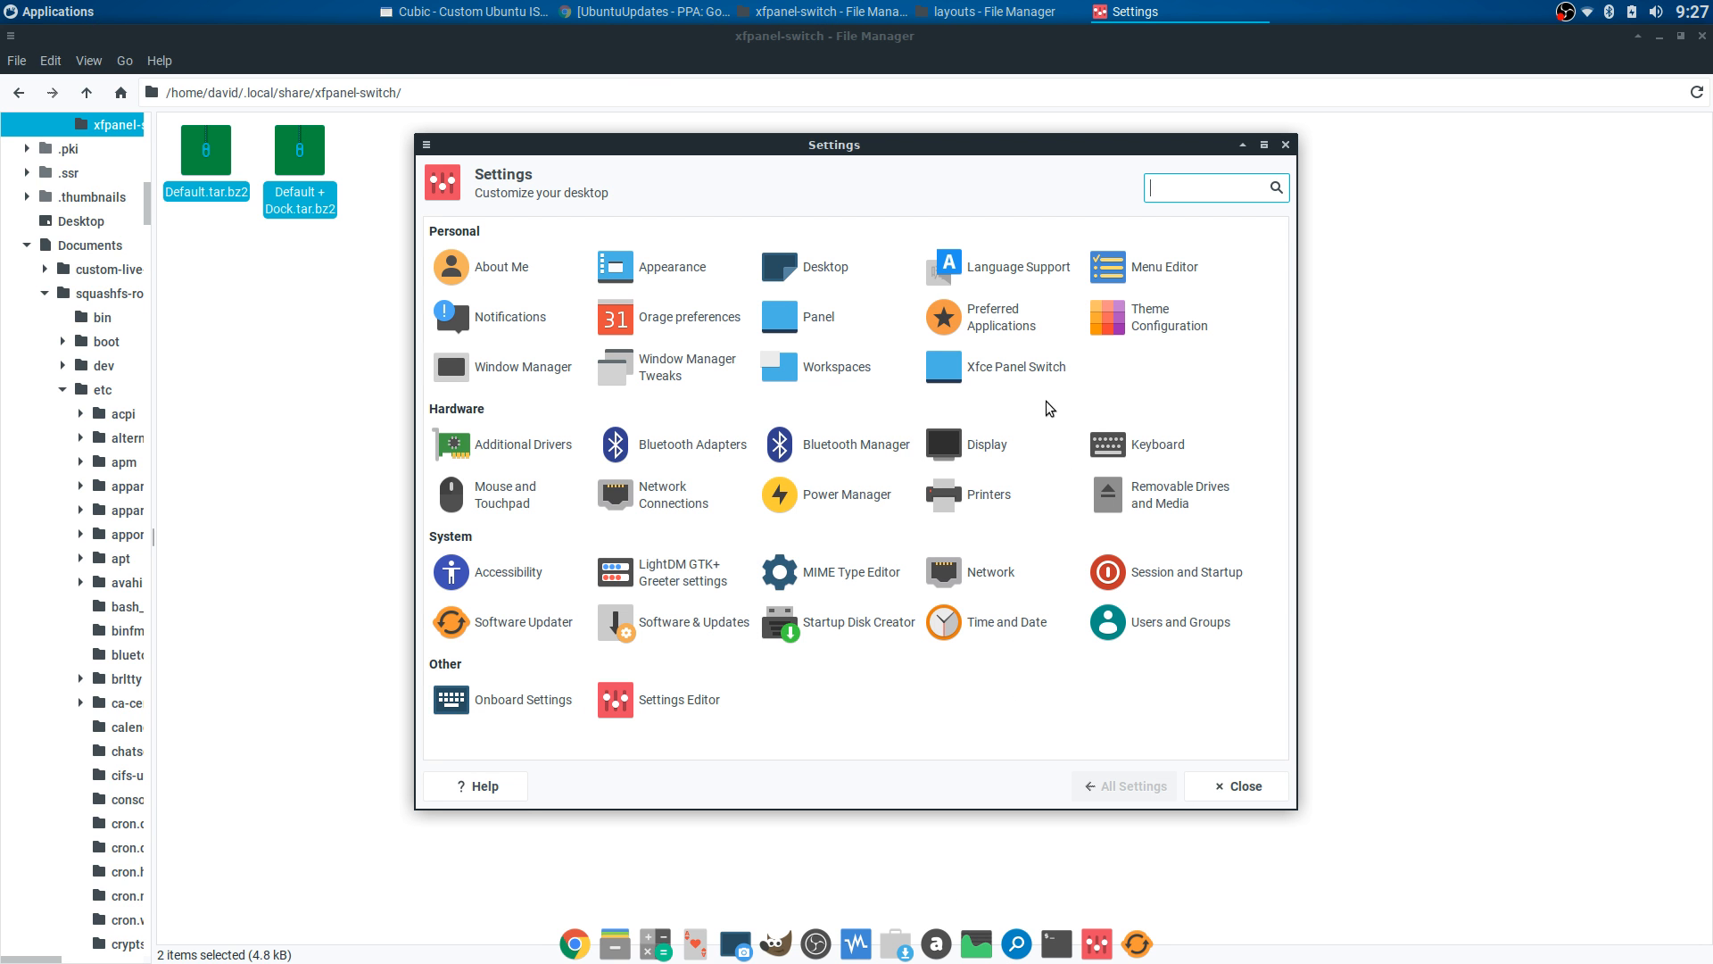
pyautogui.click(953, 362)
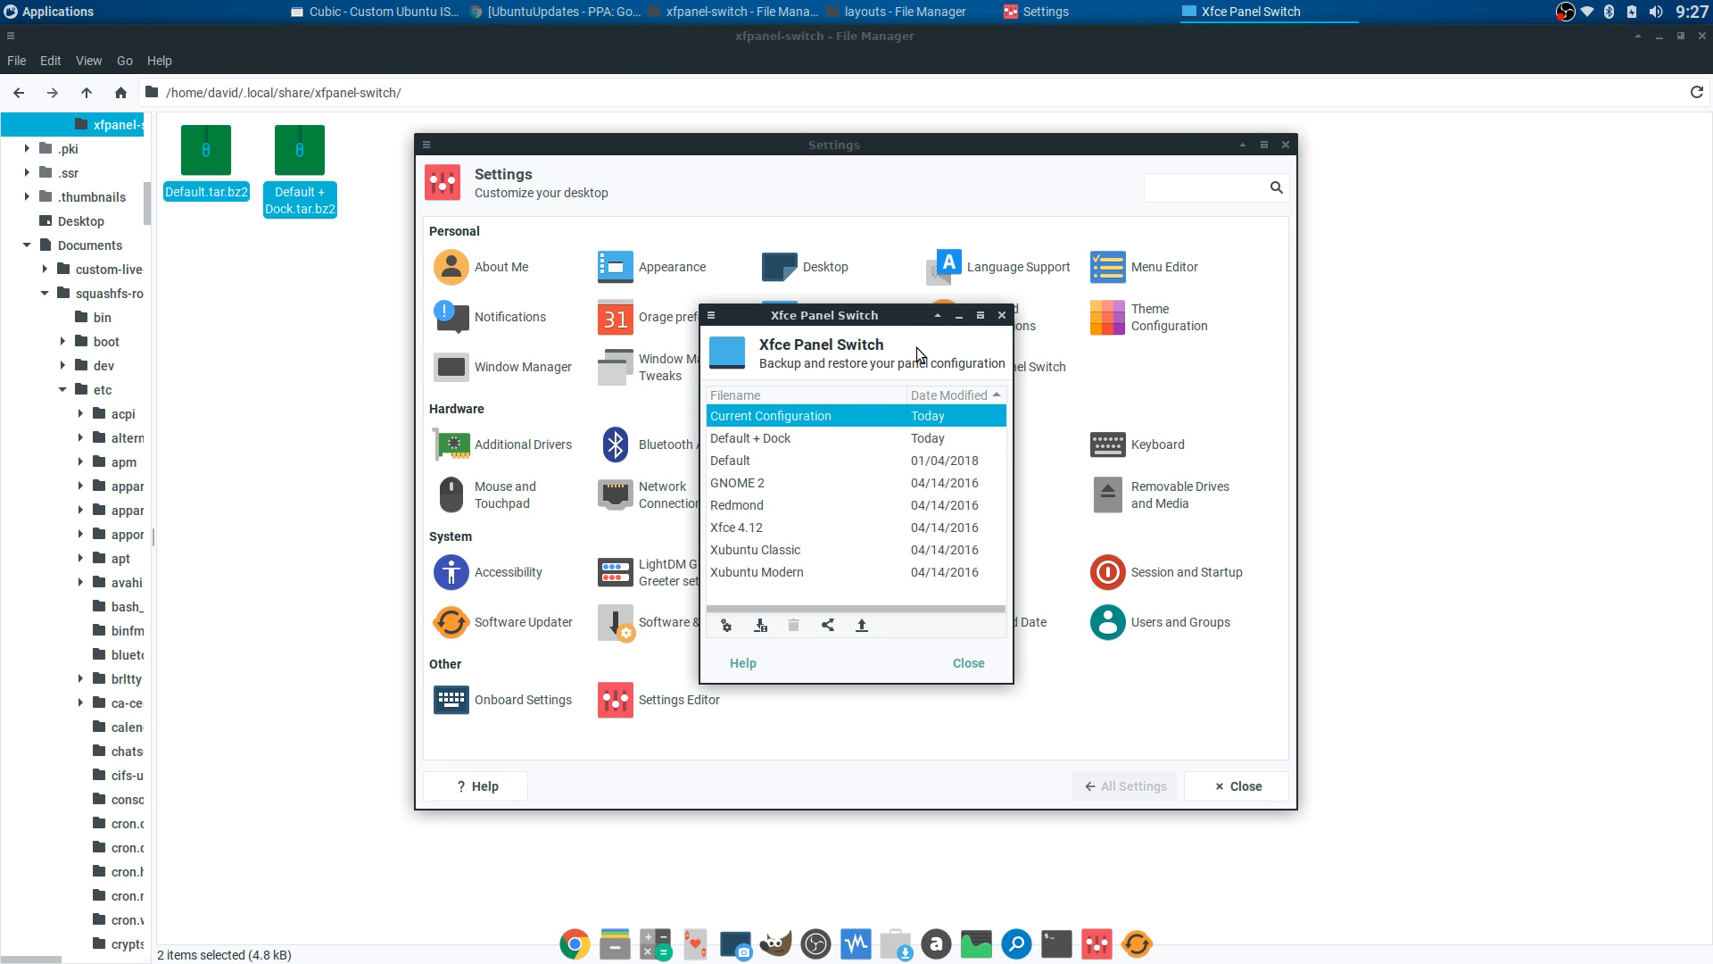
pyautogui.click(776, 438)
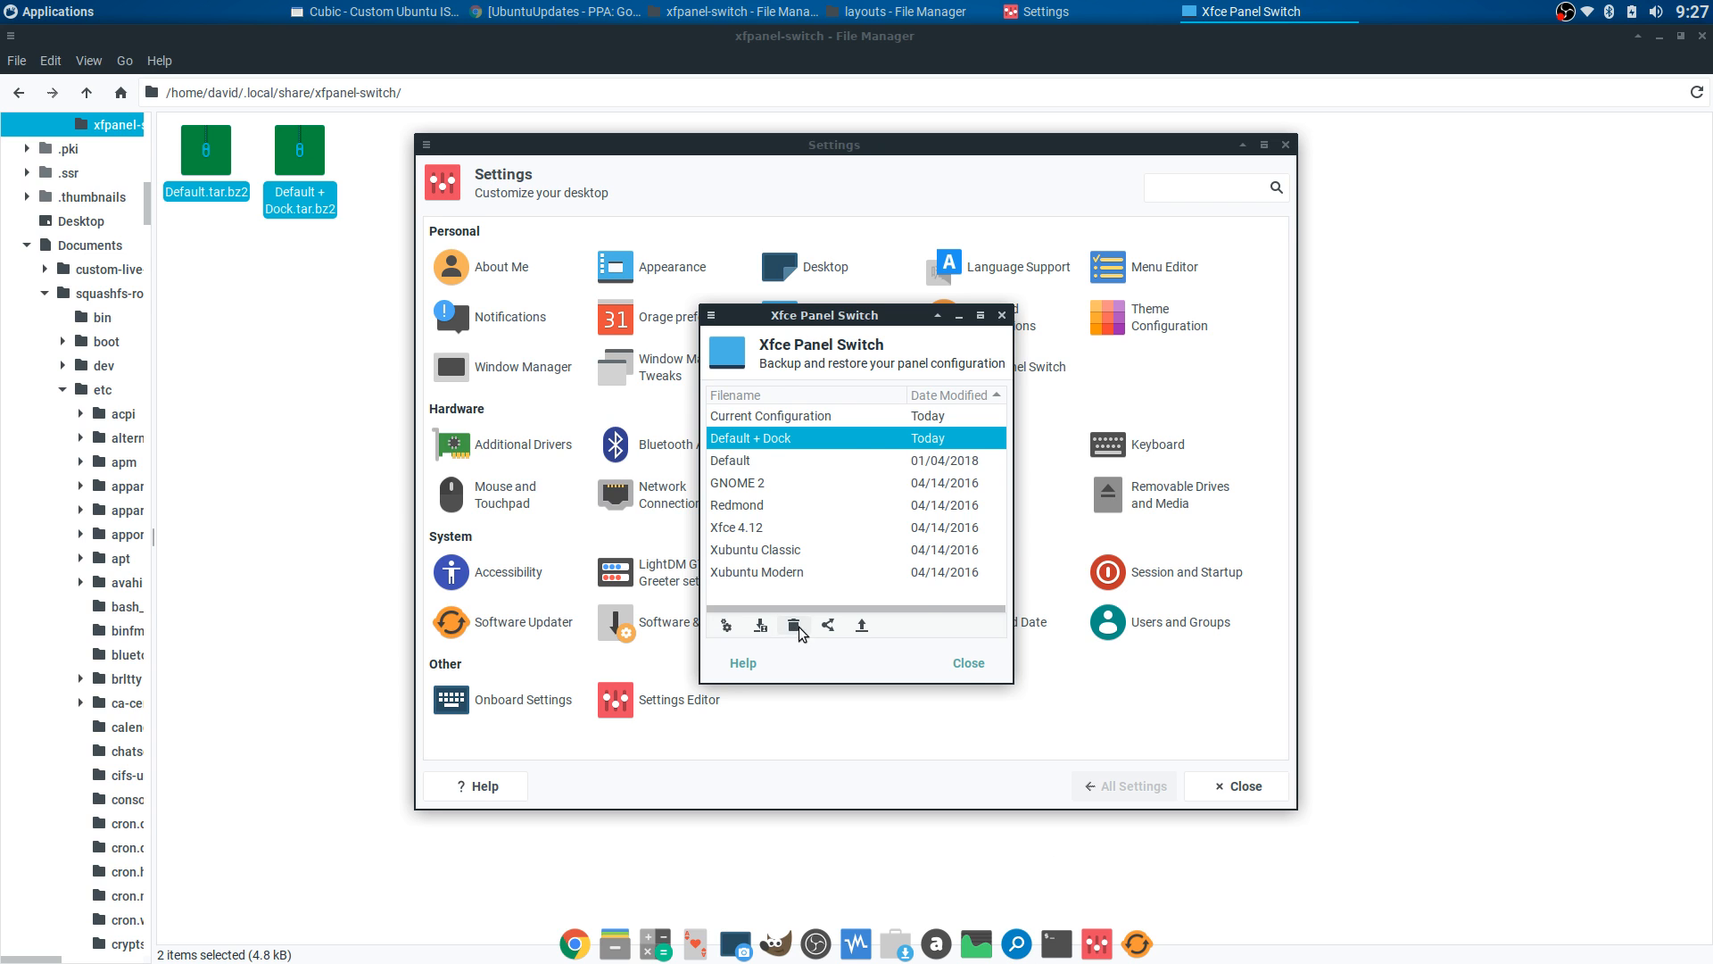
pyautogui.click(968, 663)
pyautogui.click(1233, 773)
# - Deselect the two archives and go back up to the home folder
pyautogui.click(329, 259)
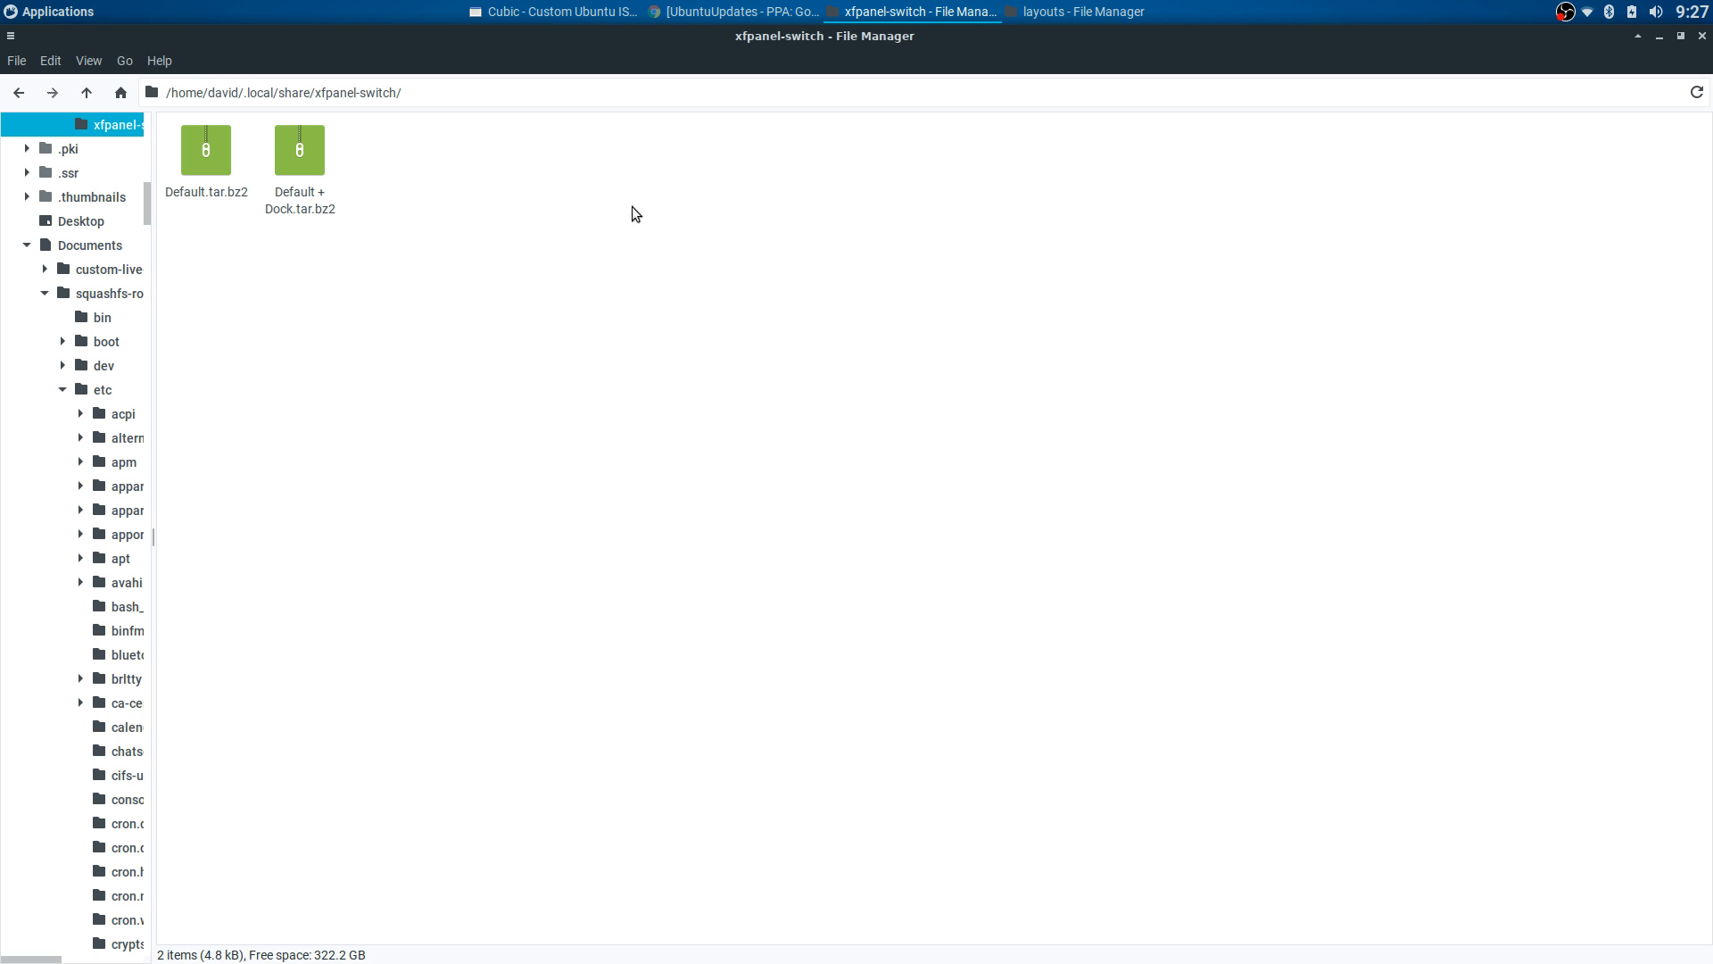
pyautogui.click(18, 95)
pyautogui.click(18, 95)
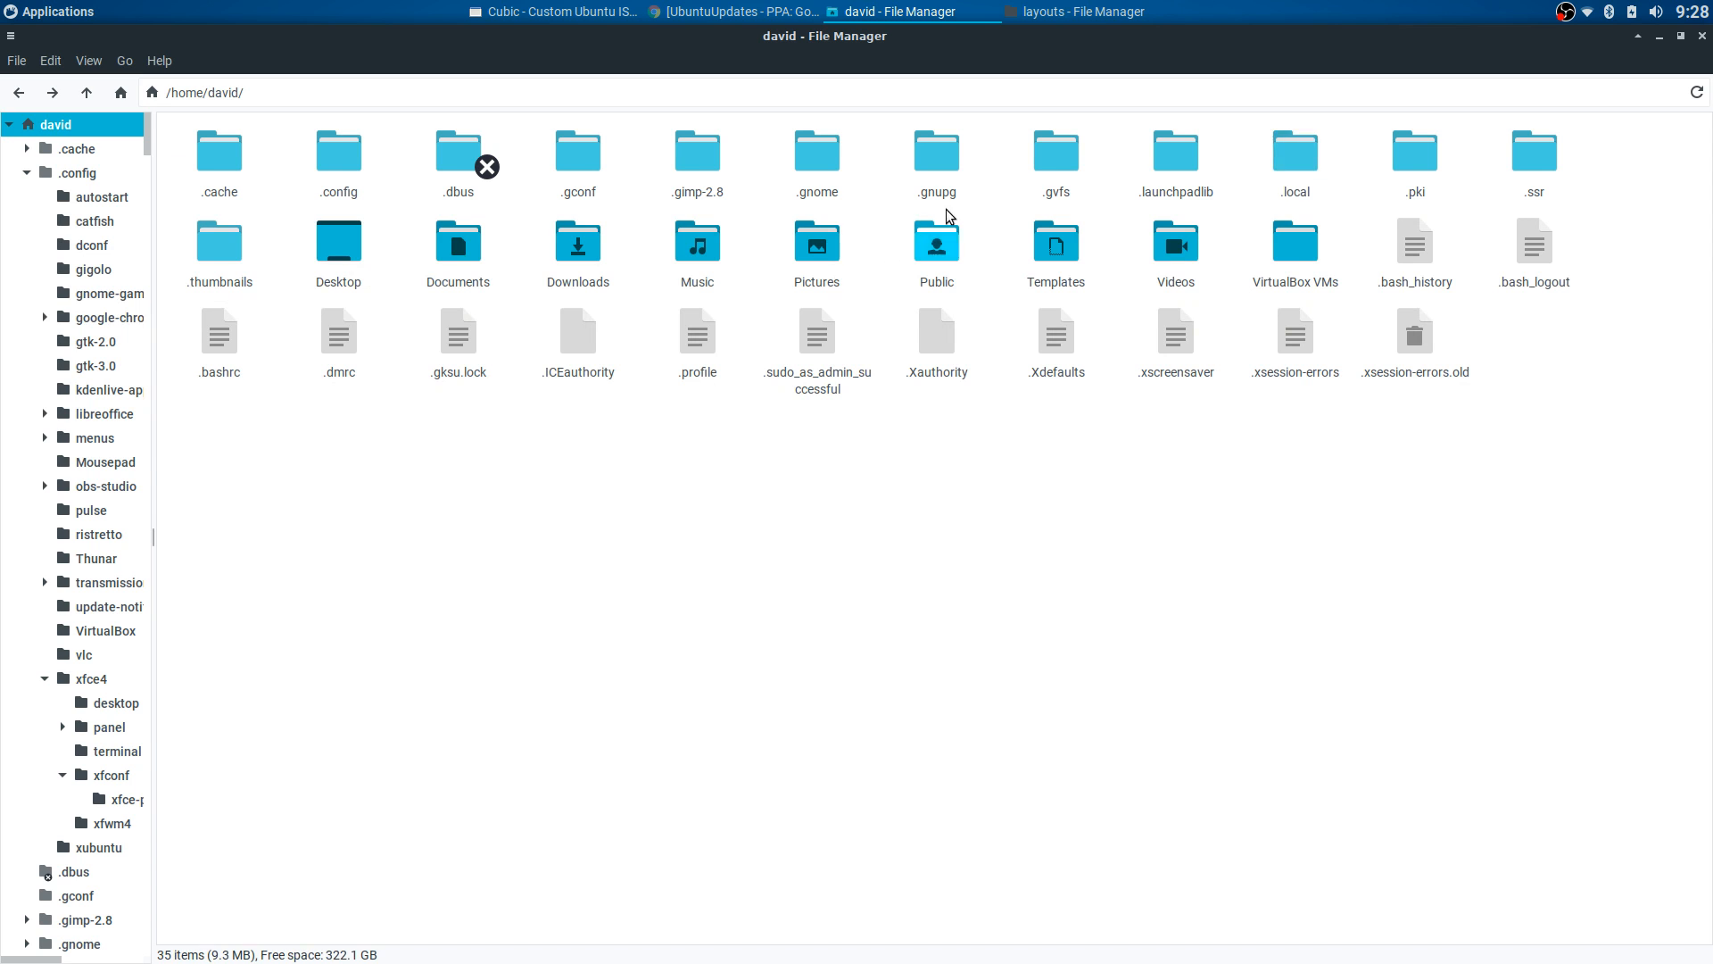
# - Minimize both file manager windows and continue customizing the existing Cubic project into the chroot
pyautogui.click(923, 12)
pyautogui.click(1078, 12)
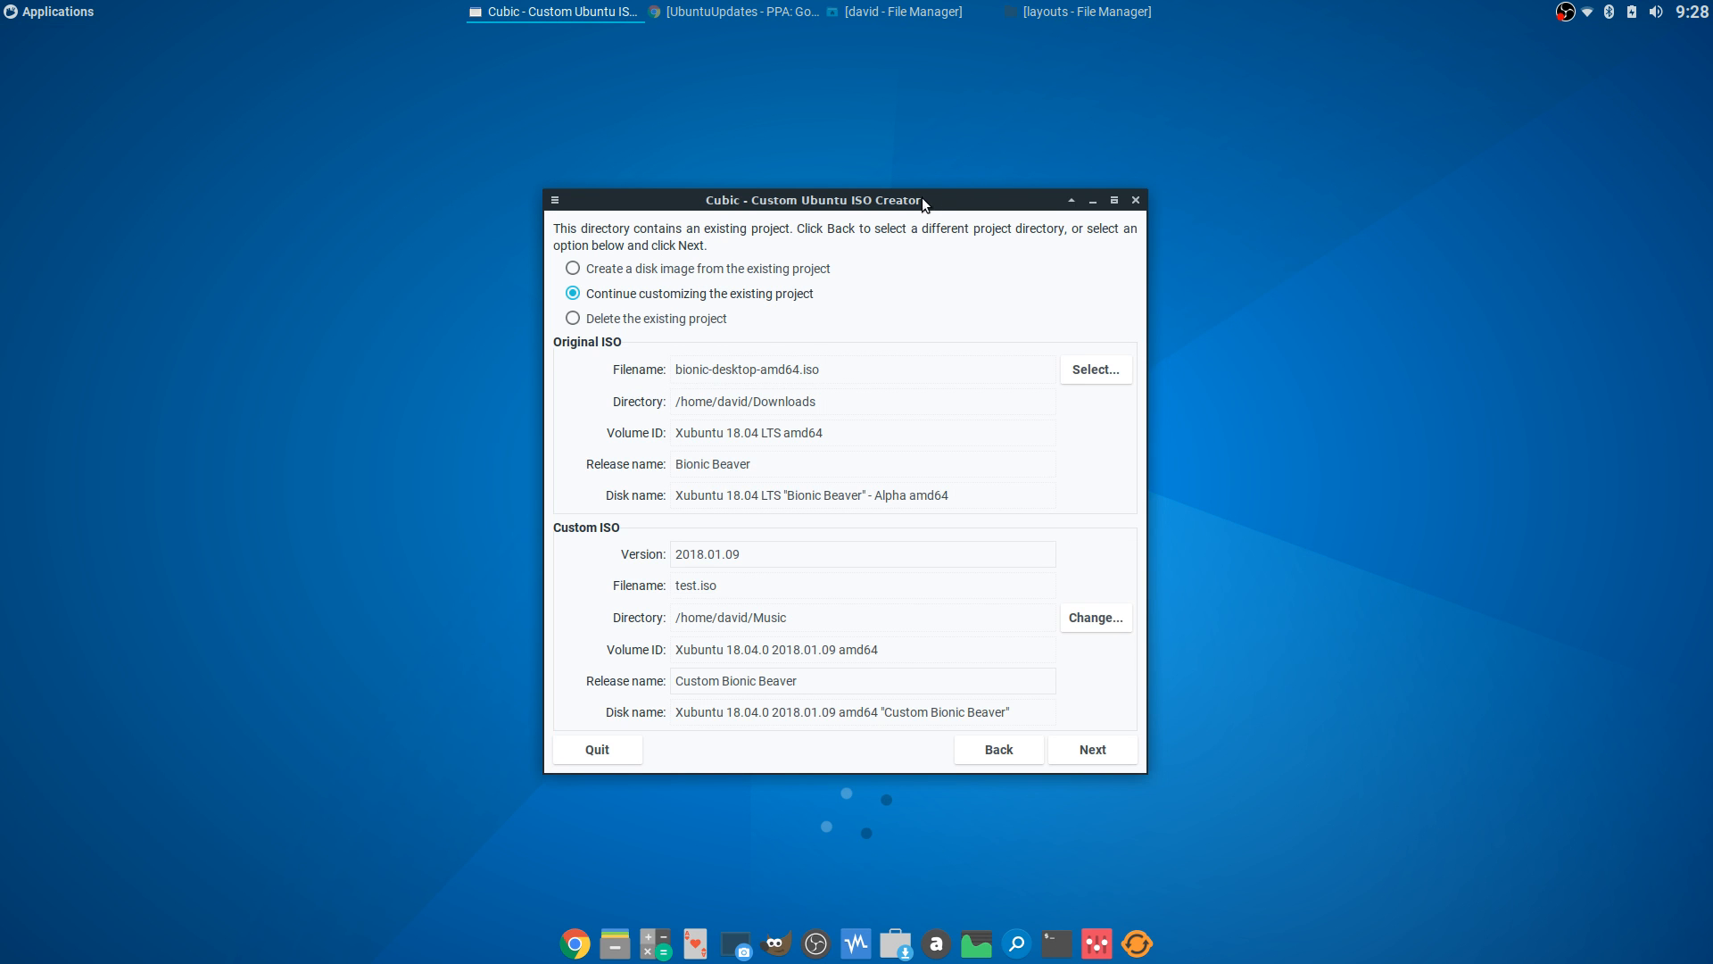
pyautogui.moveTo(923, 203); pyautogui.dragTo(881, 91)
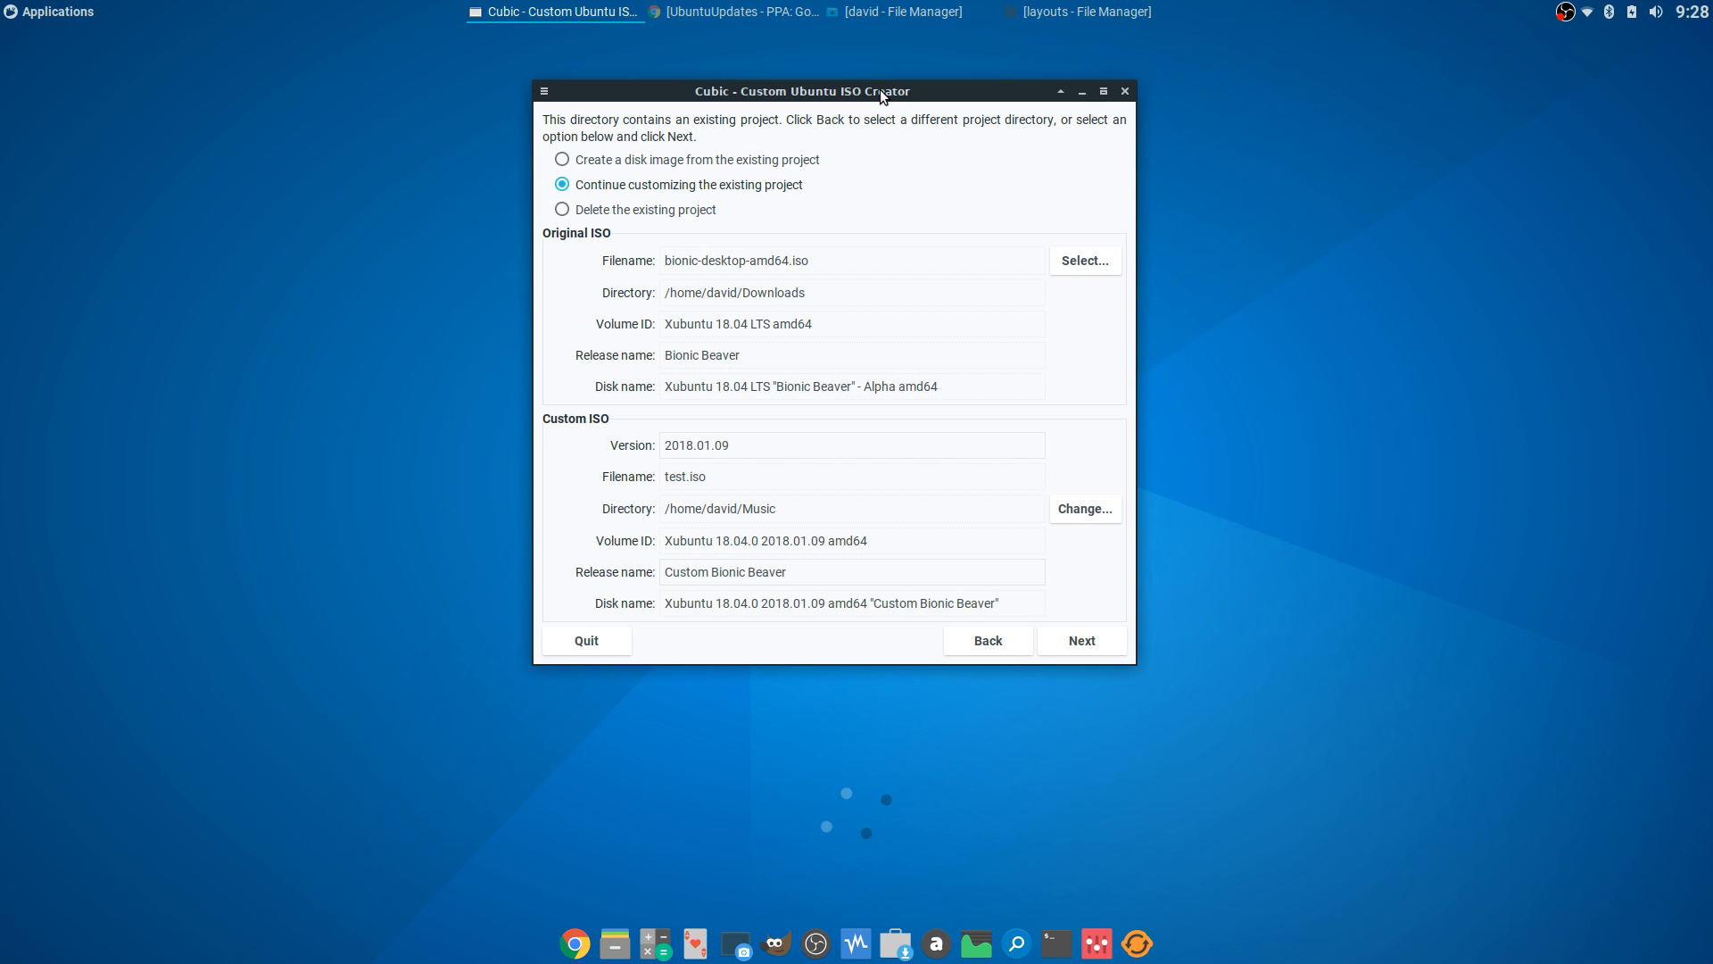
pyautogui.click(1076, 644)
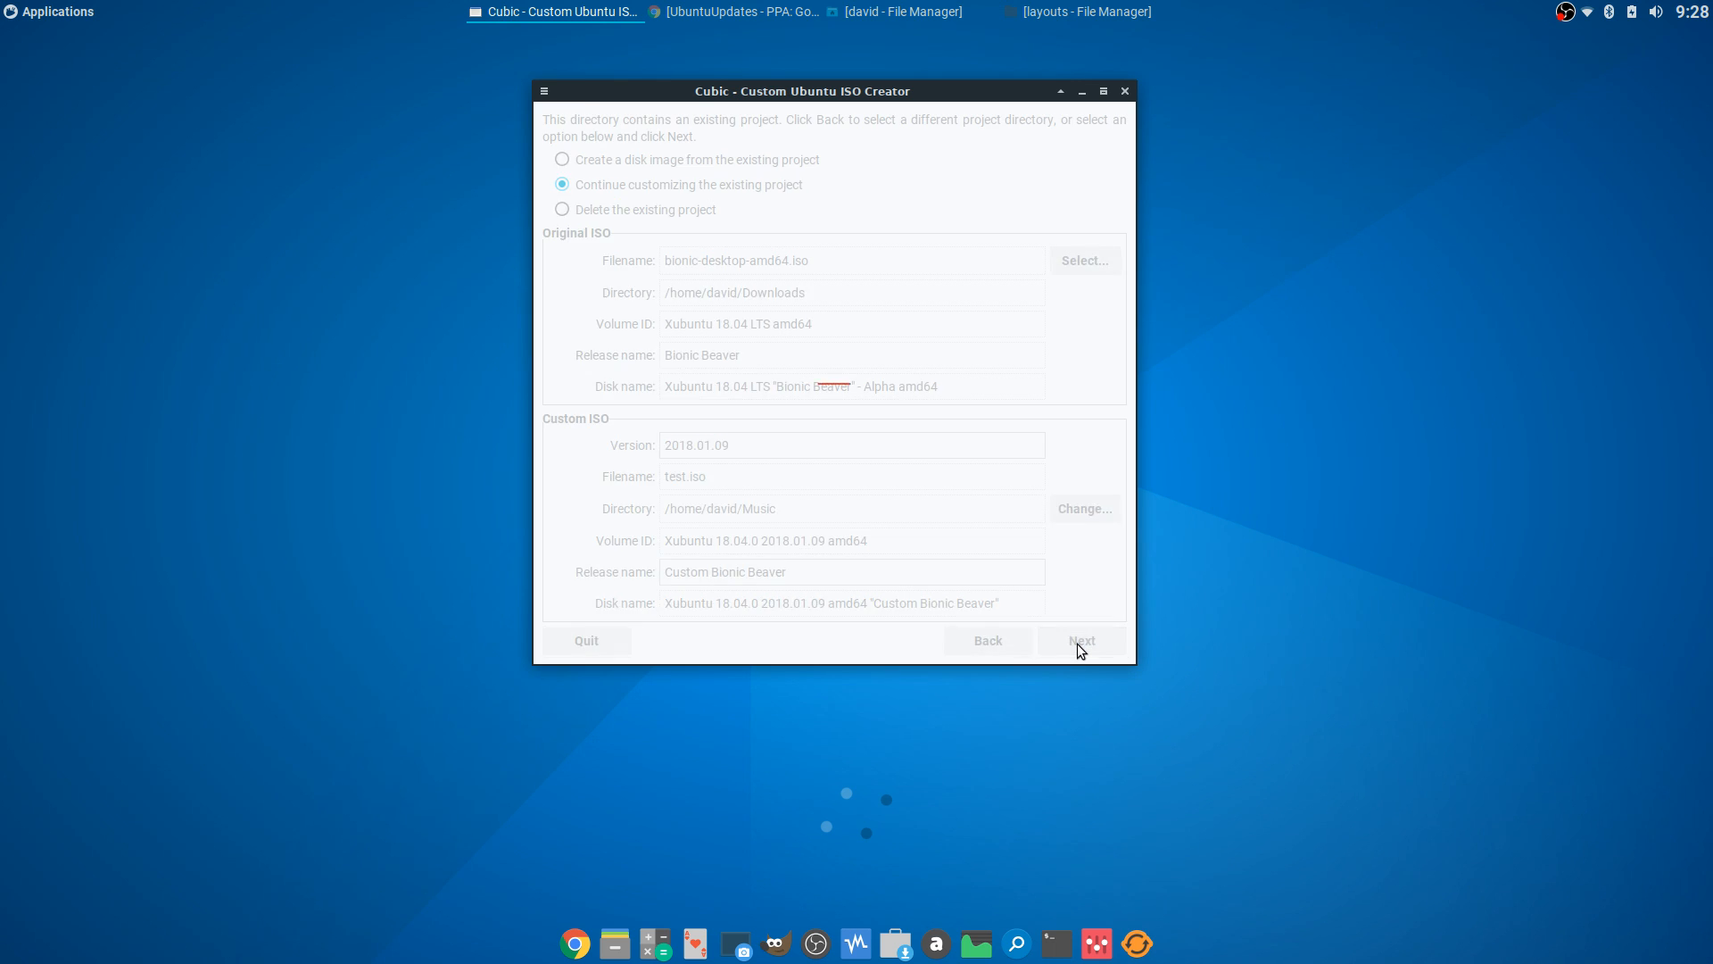
pyautogui.moveTo(806, 97)
pyautogui.mouseDown()
pyautogui.moveTo(898, 100)
pyautogui.moveTo(821, 105)
pyautogui.mouseUp()
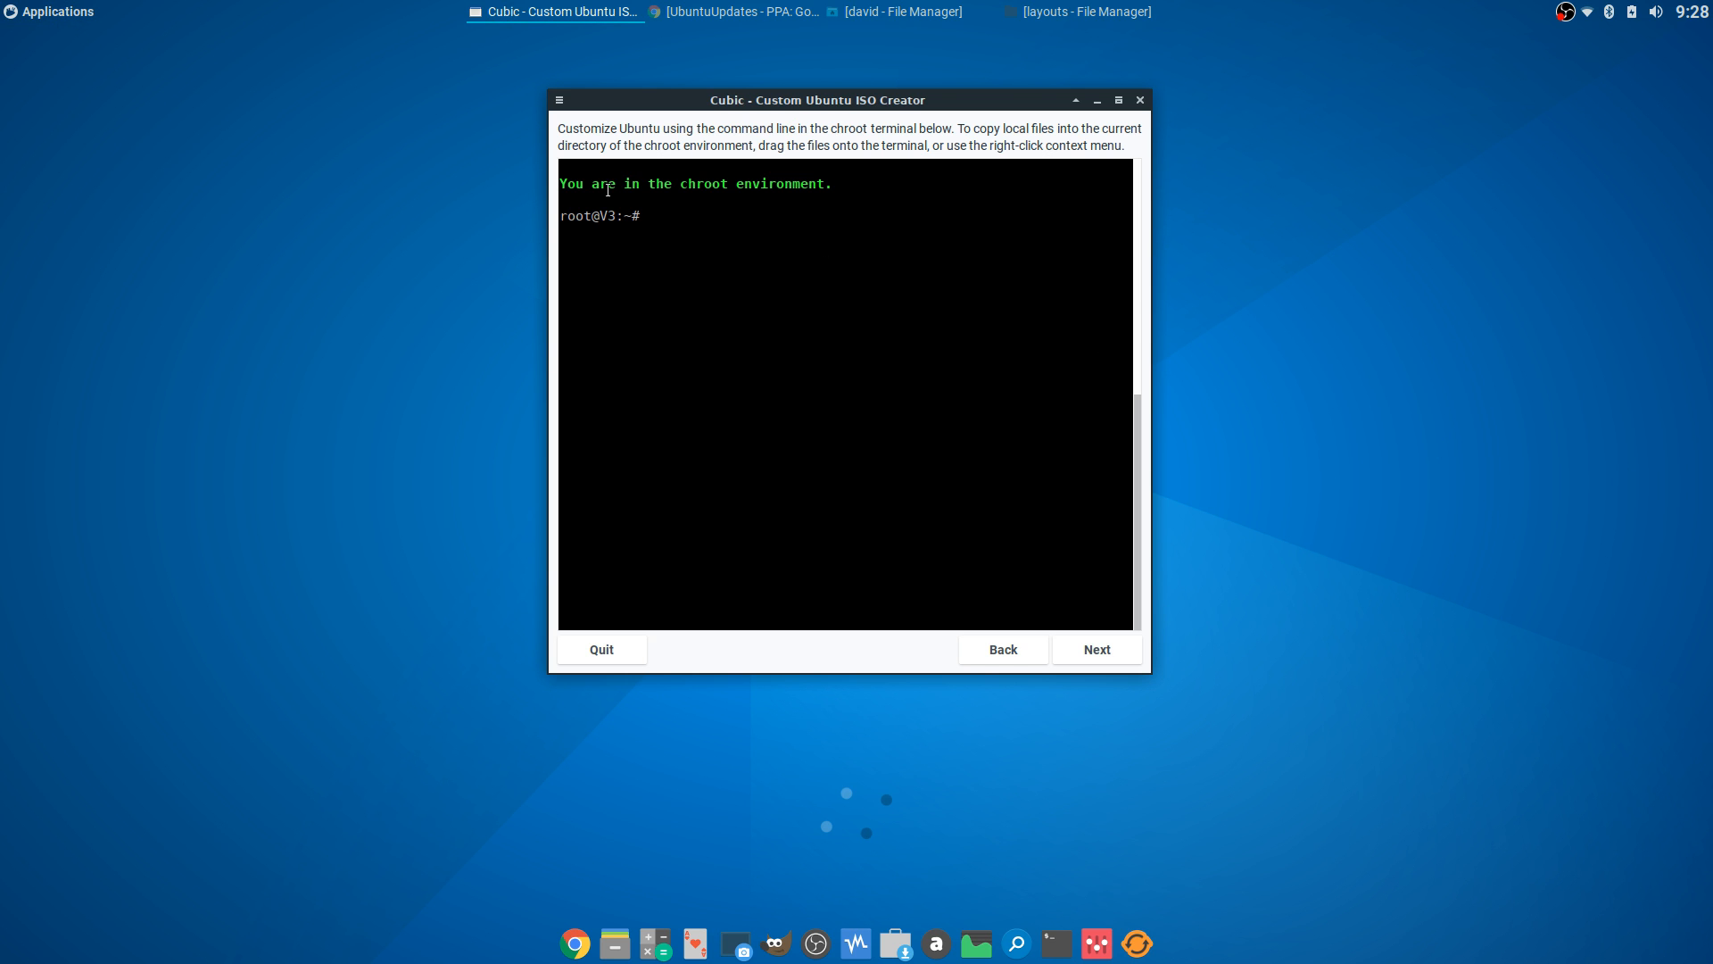
pyautogui.click(49, 11)
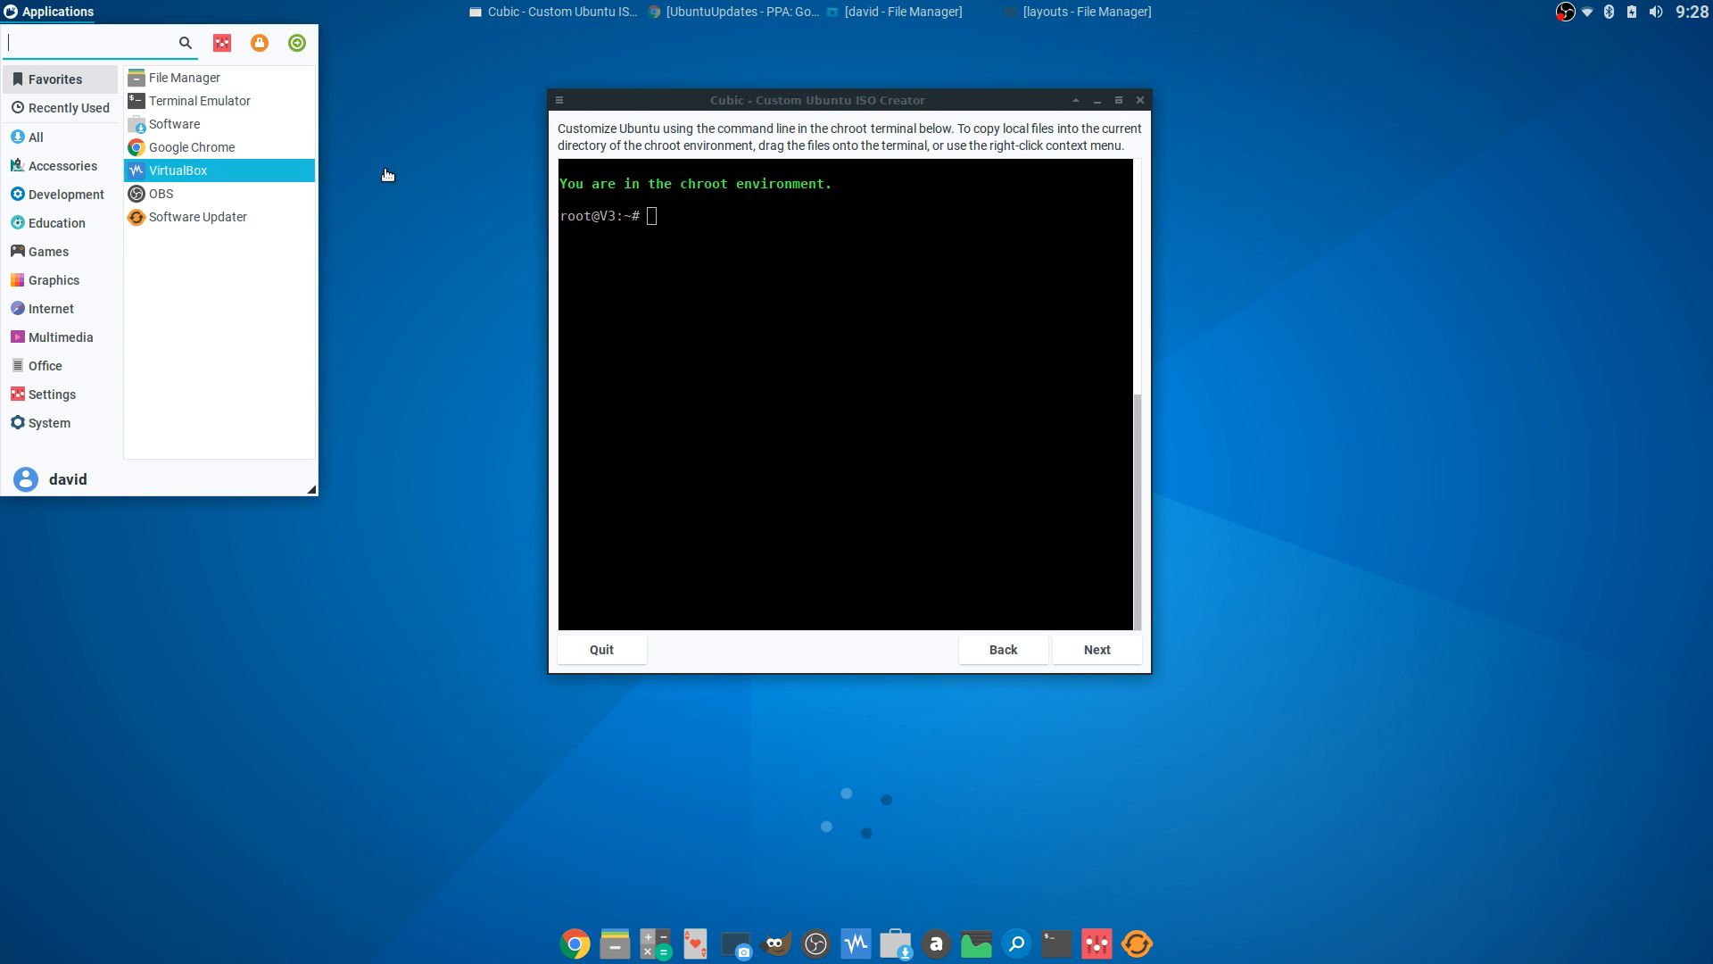
pyautogui.click(678, 208)
pyautogui.doubleClick(674, 217)
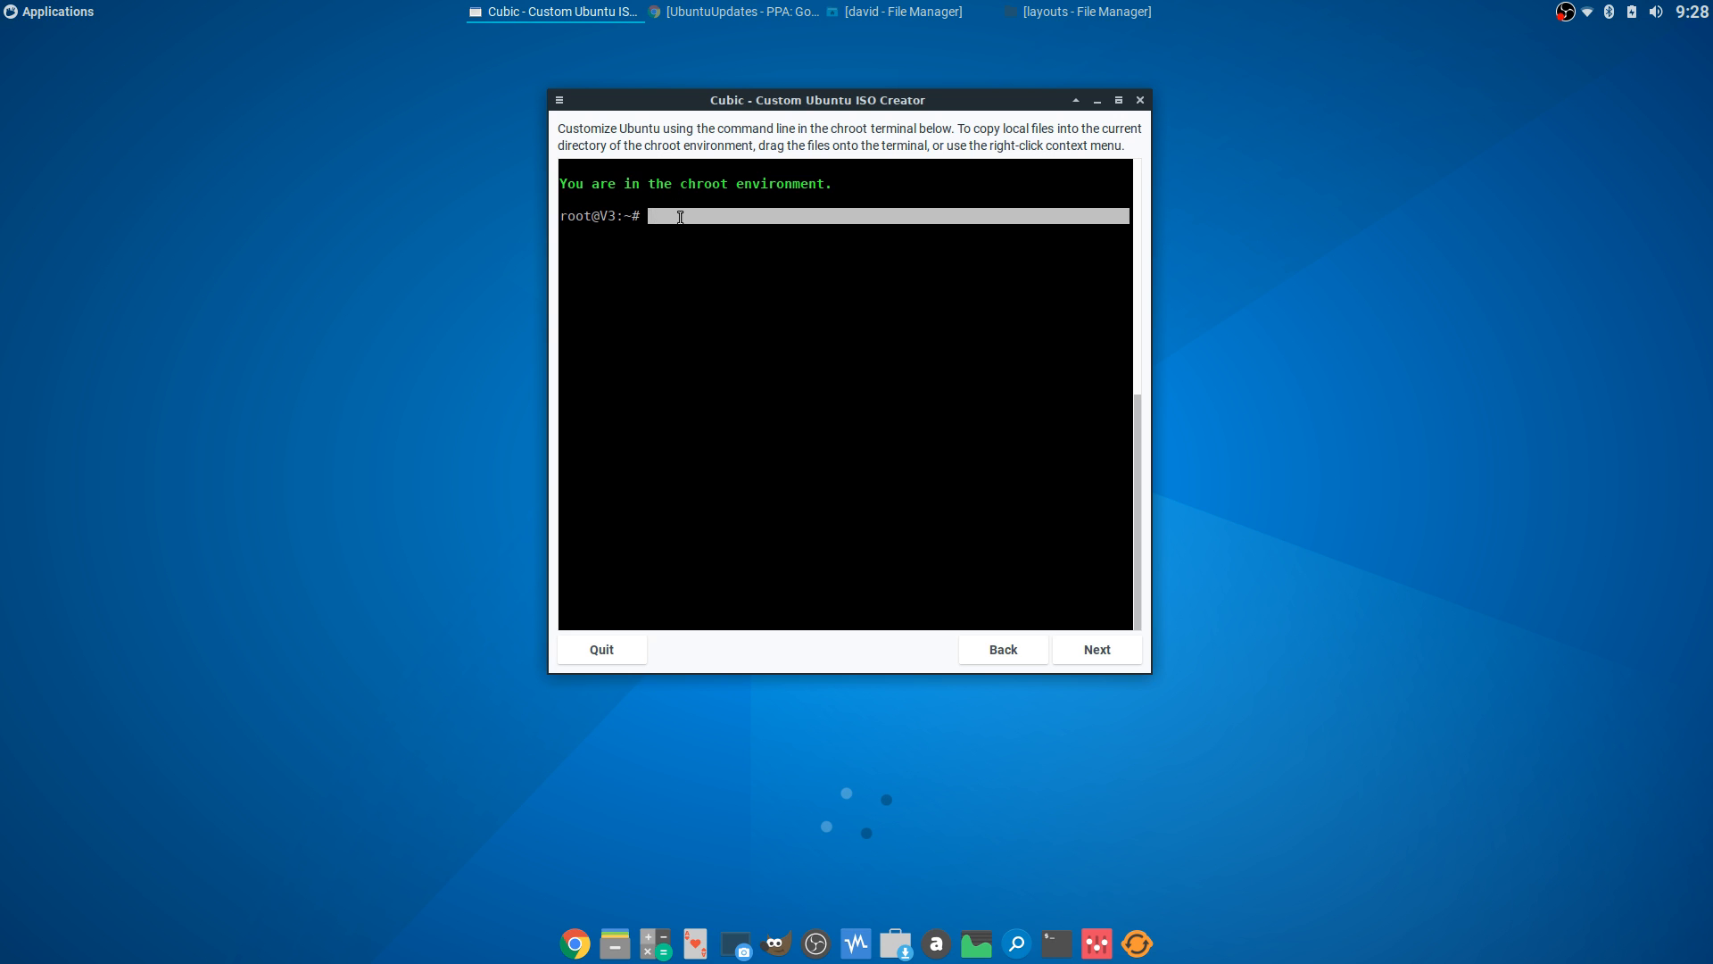
pyautogui.tripleClick(673, 219)
pyautogui.click(674, 219)
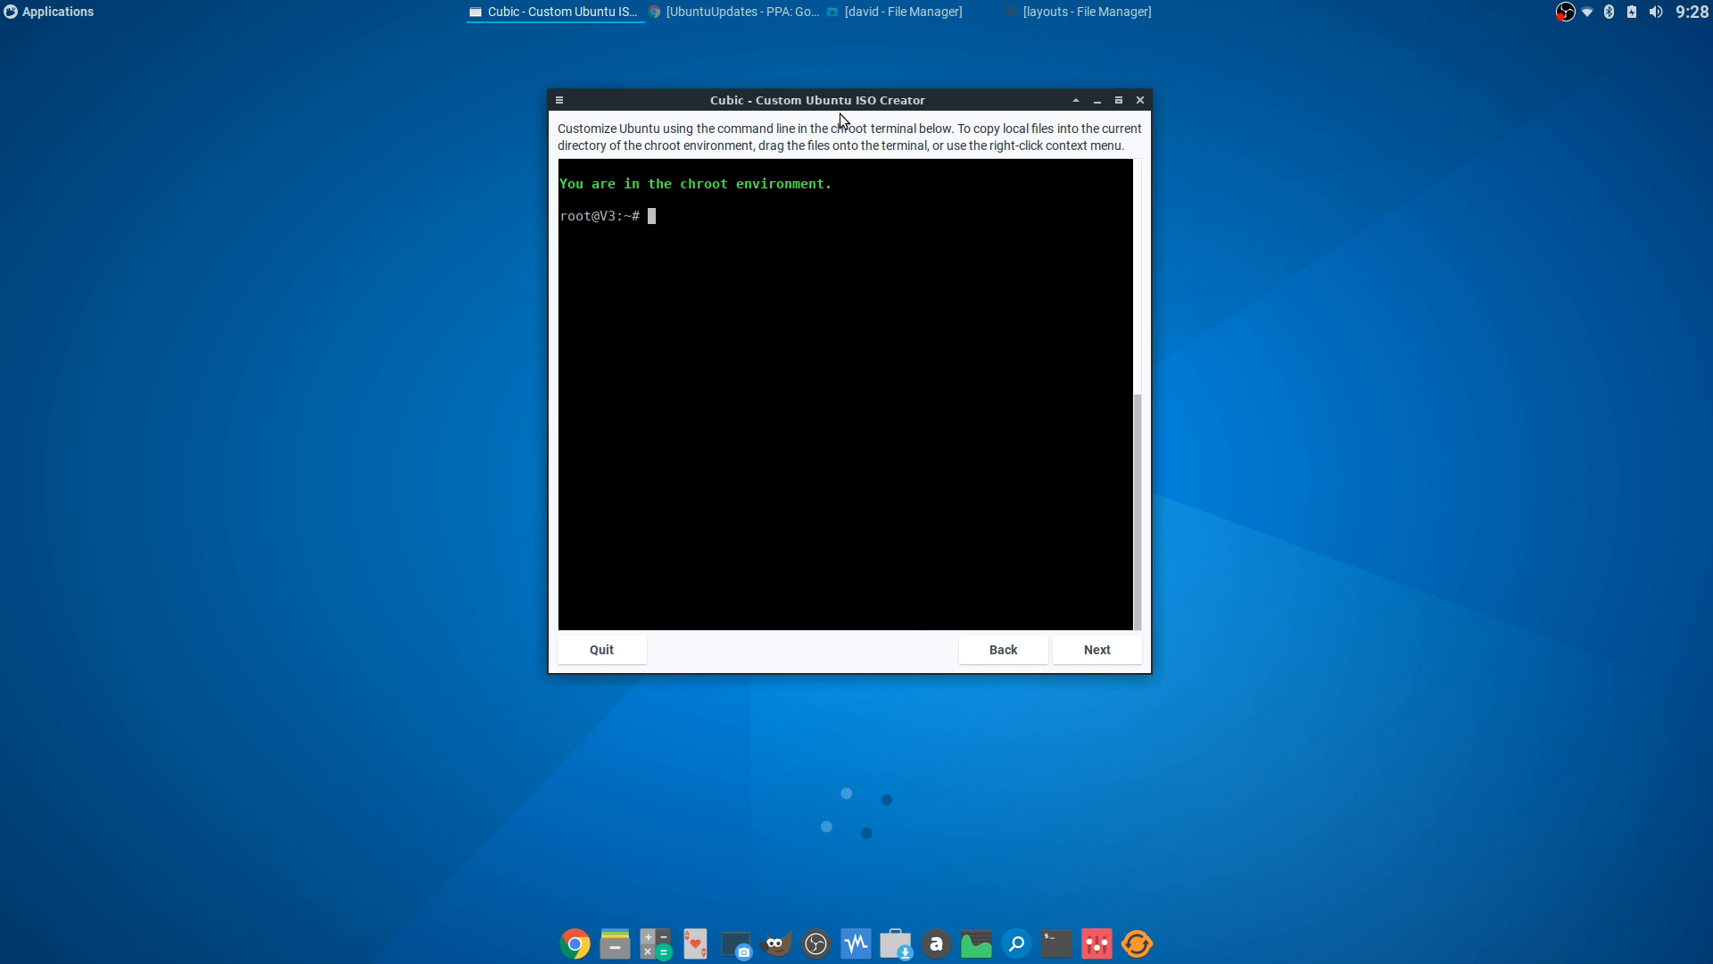
pyautogui.moveTo(838, 98); pyautogui.dragTo(829, 98)
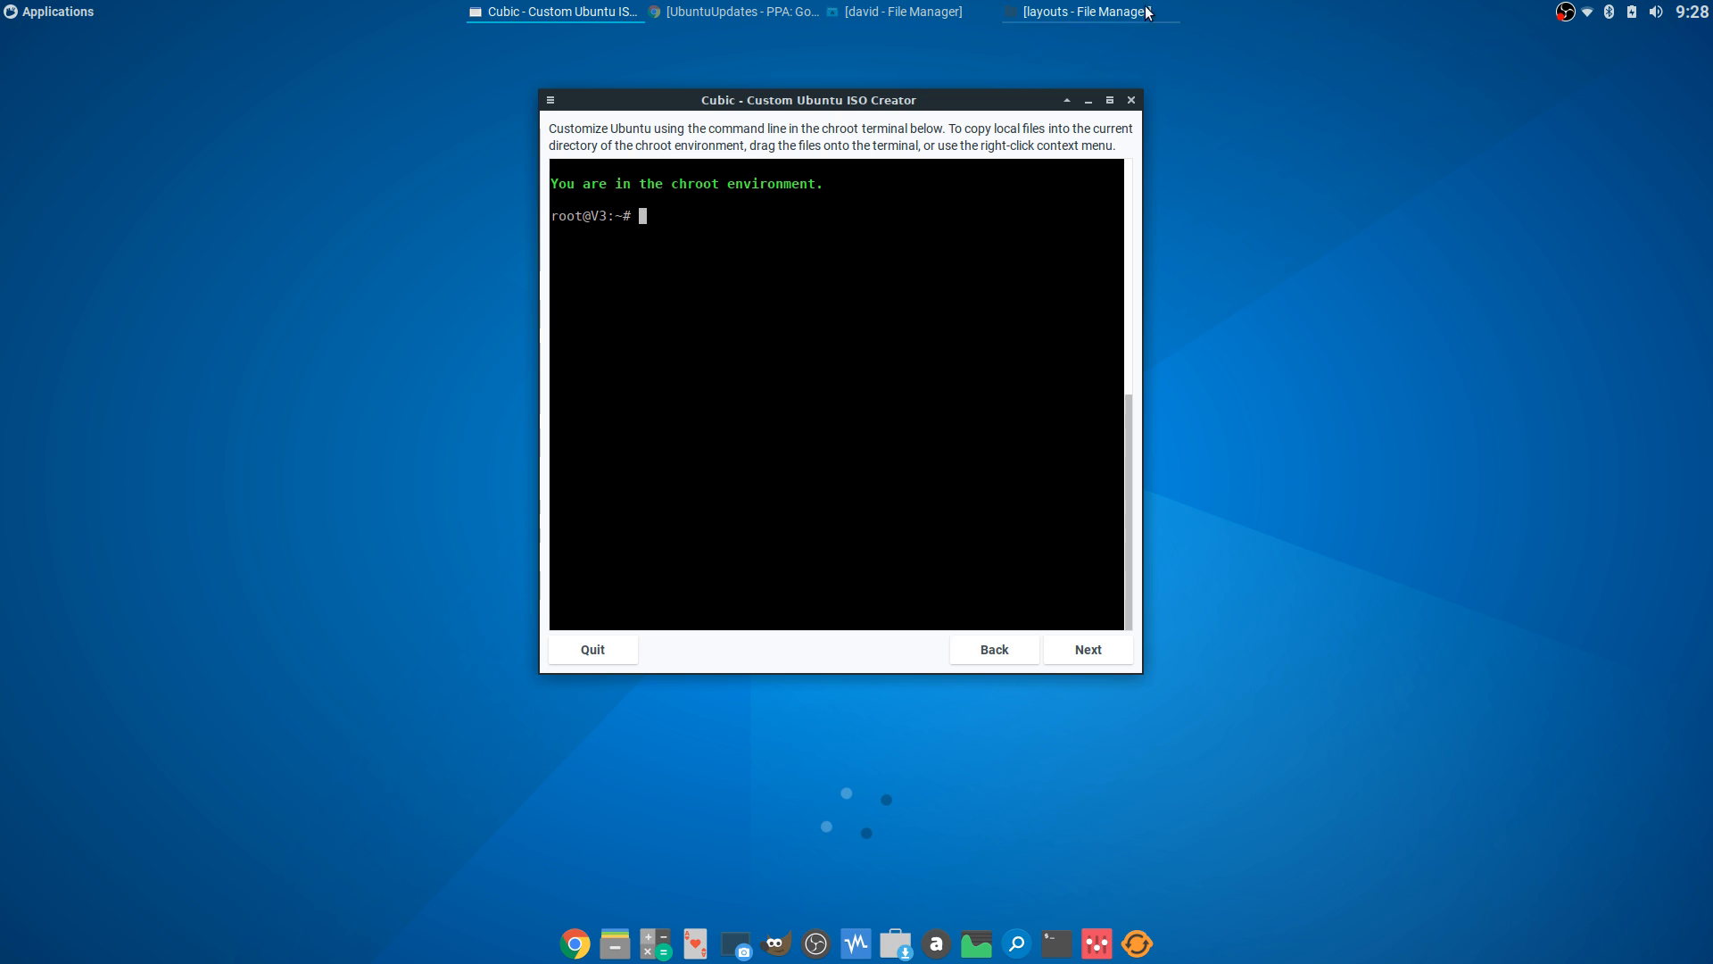
pyautogui.click(1074, 12)
pyautogui.click(74, 184)
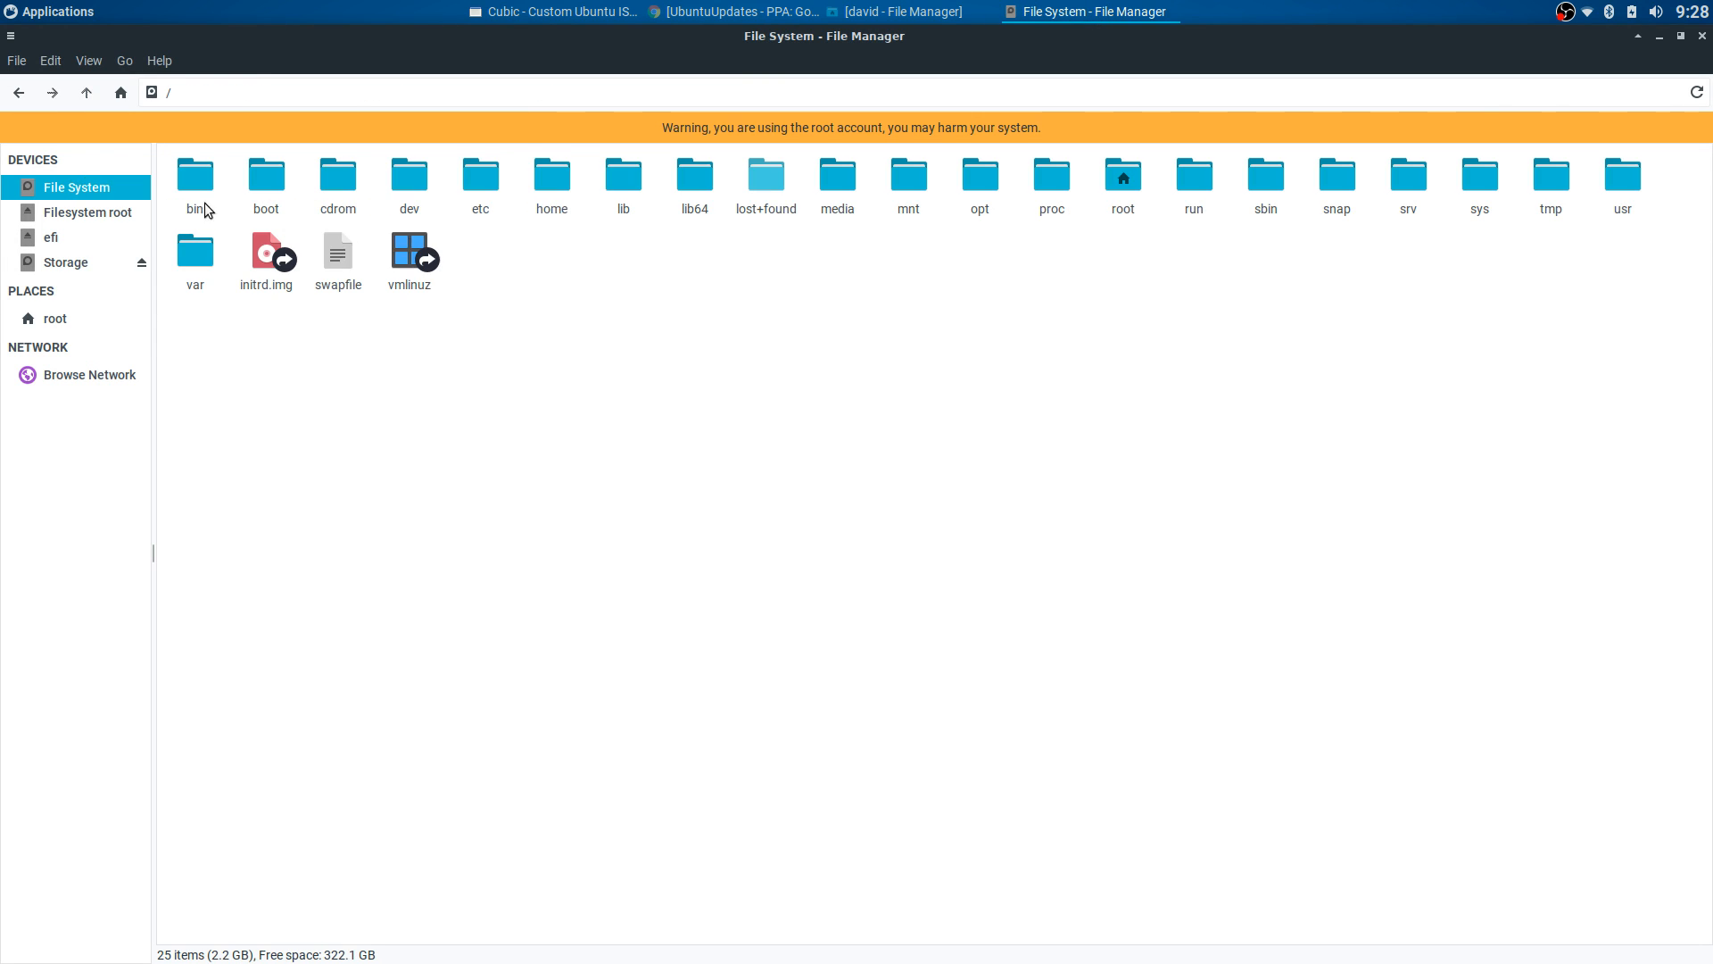
pyautogui.click(1109, 8)
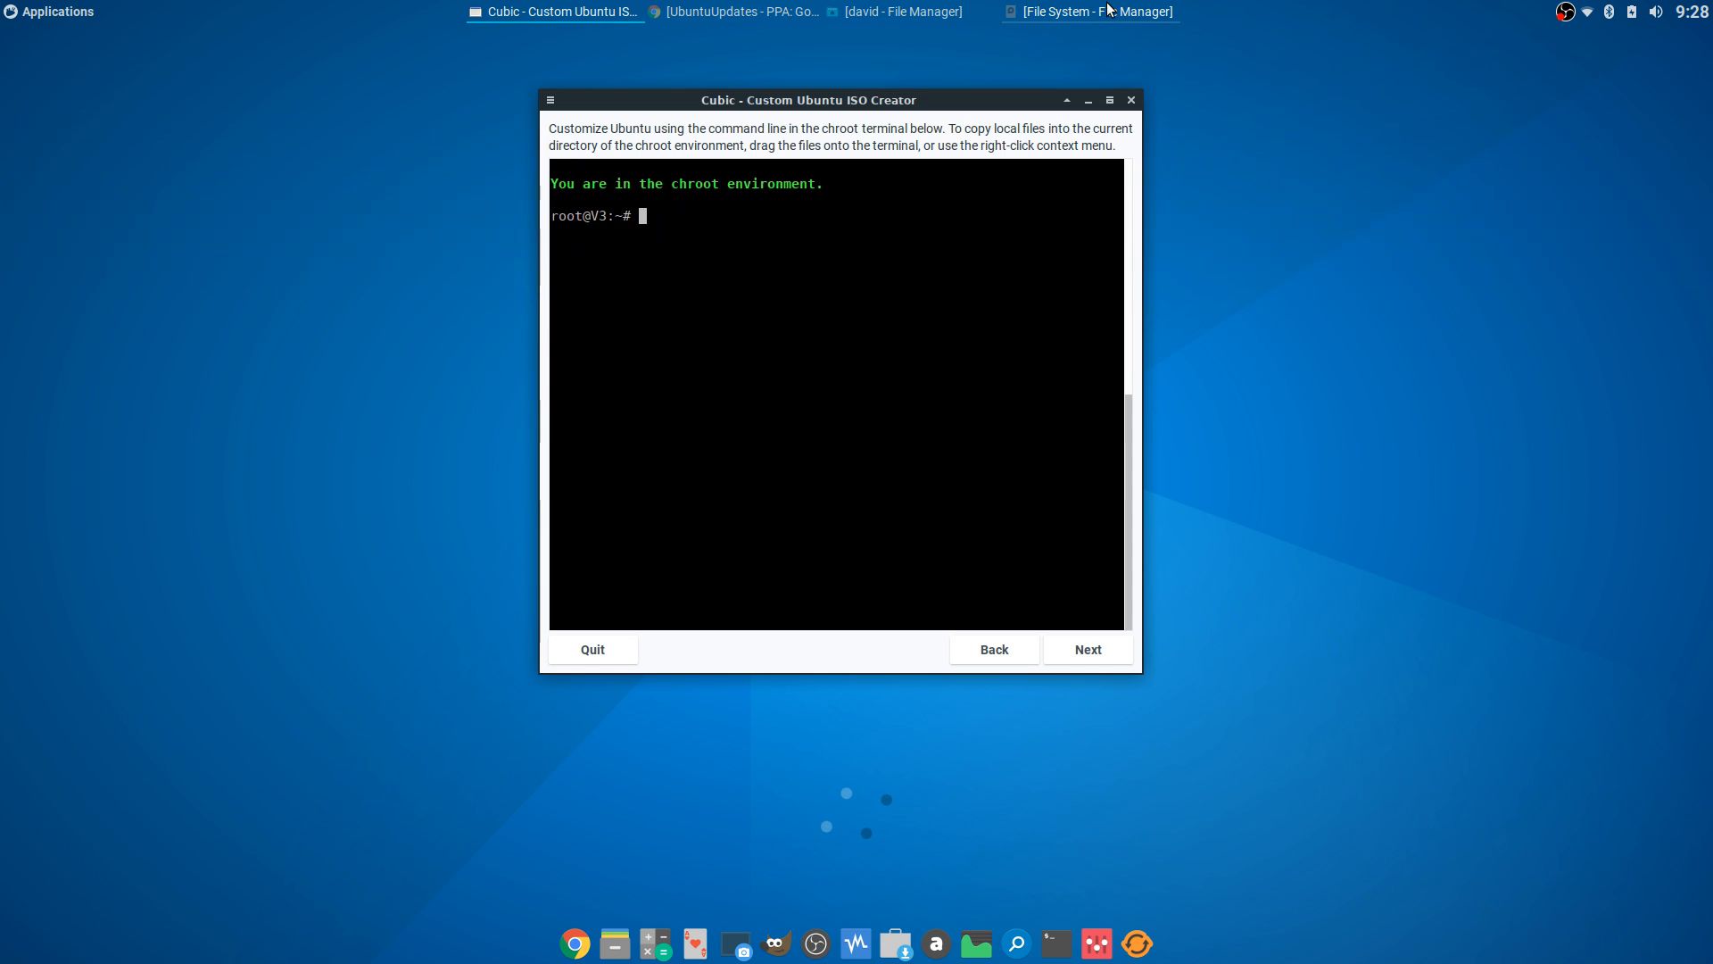